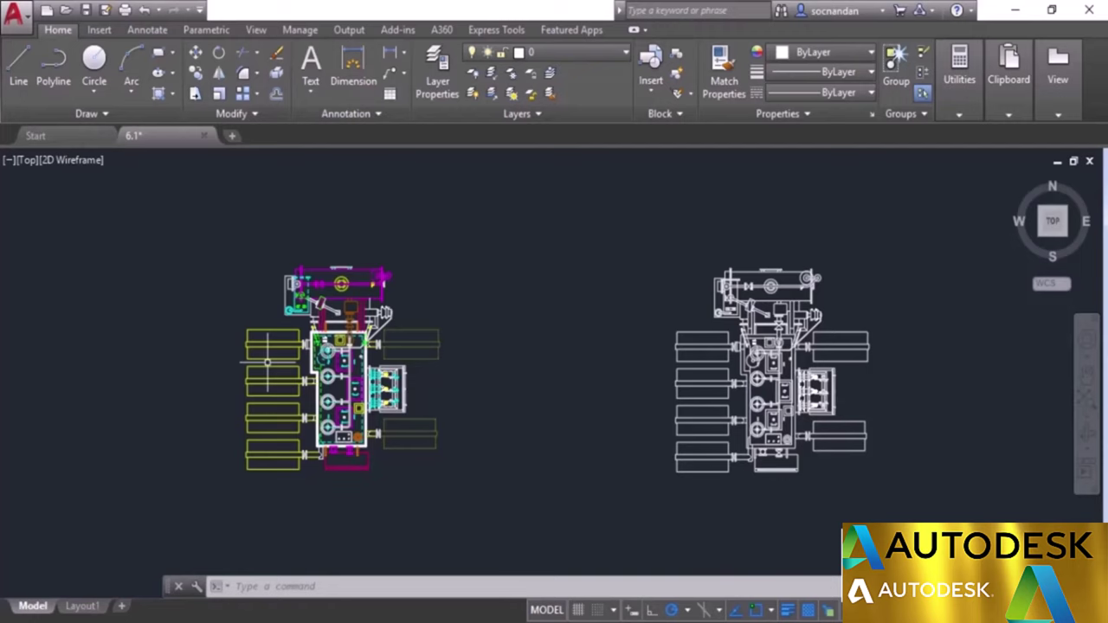
Step: Set the colour of the four radiators along the left side of the uncoloured transformer plan to index colour yellow
{"action": "scroll", "coordinate": [268, 362], "scroll_direction": "up", "scroll_amount": 3}
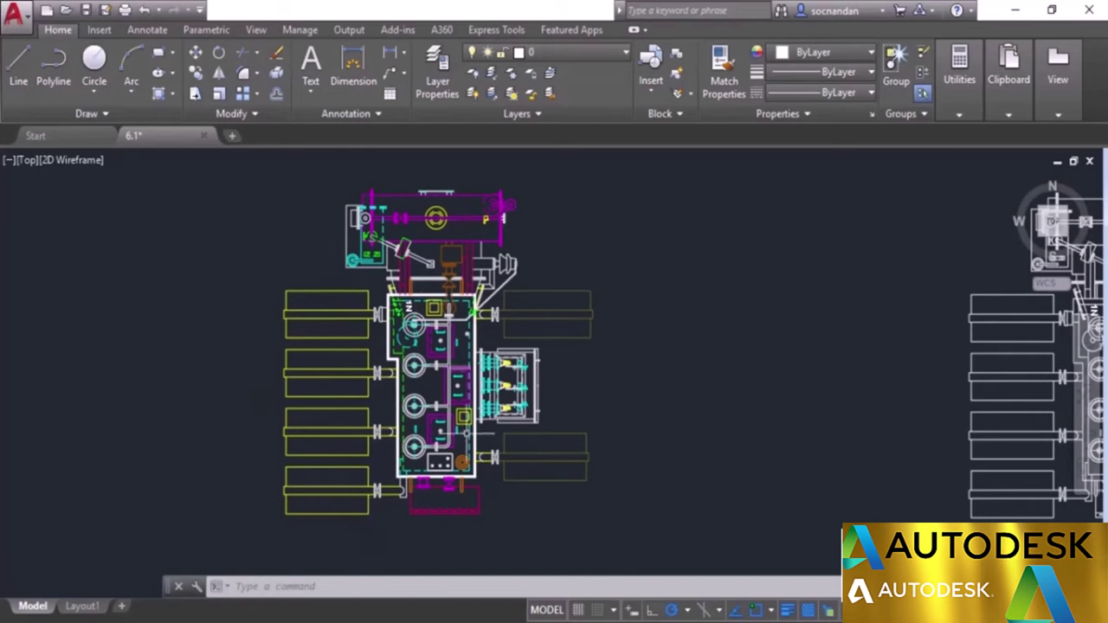
{"action": "mouse_move", "coordinate": [663, 400]}
{"action": "middle_mouse_down"}
{"action": "mouse_move", "coordinate": [514, 407]}
{"action": "mouse_move", "coordinate": [494, 396]}
{"action": "middle_mouse_up"}
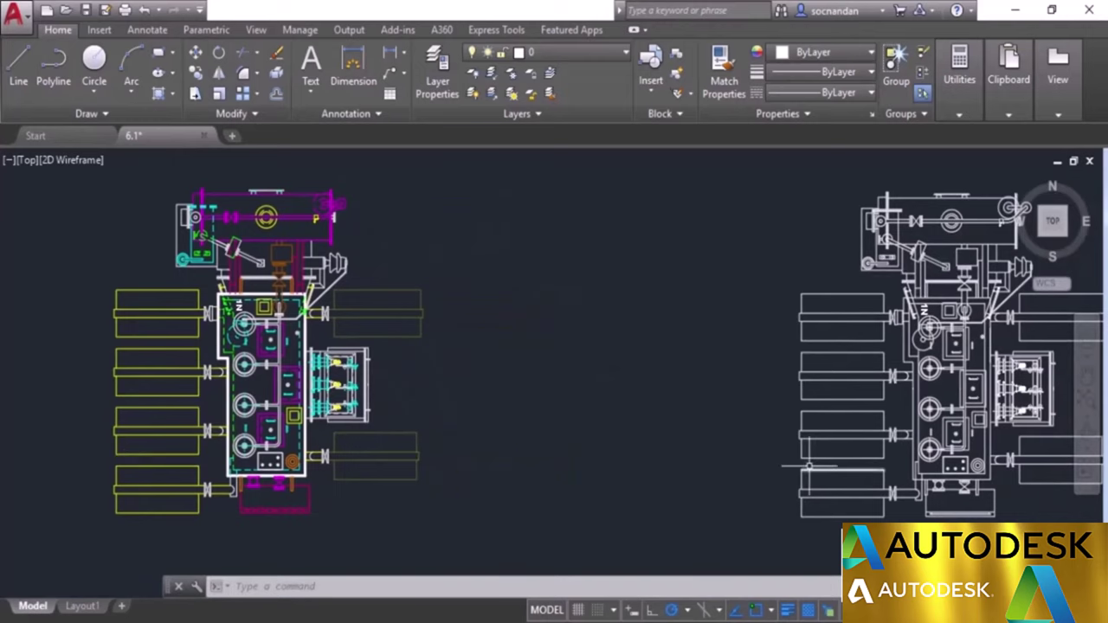
{"action": "middle_click_drag", "start_coordinate": [788, 469], "coordinate": [756, 461]}
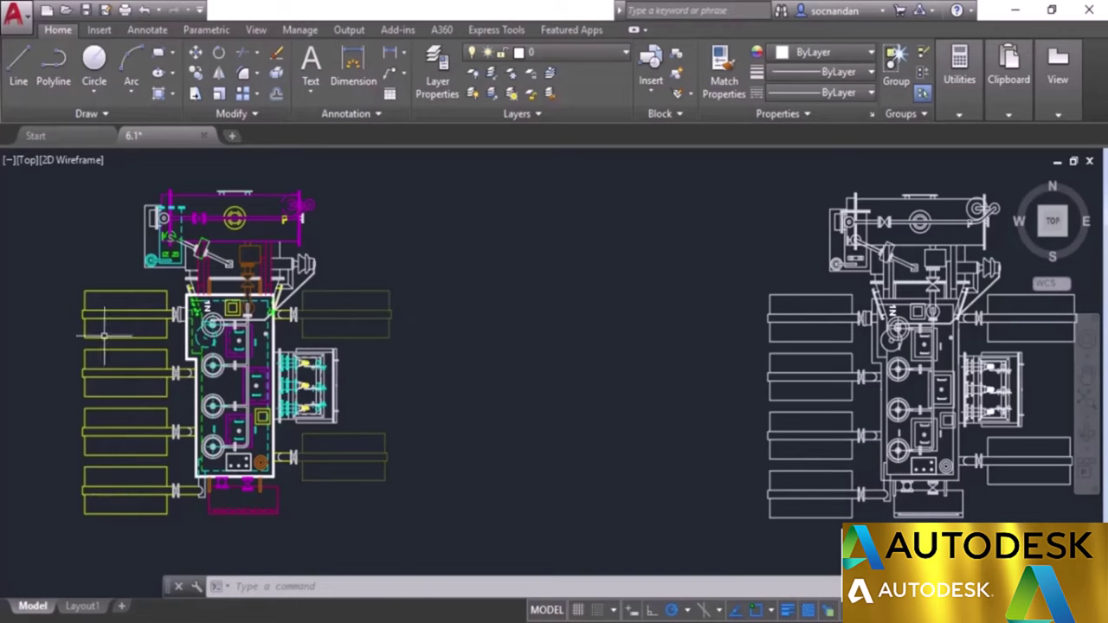
{"action": "left_click", "coordinate": [752, 267]}
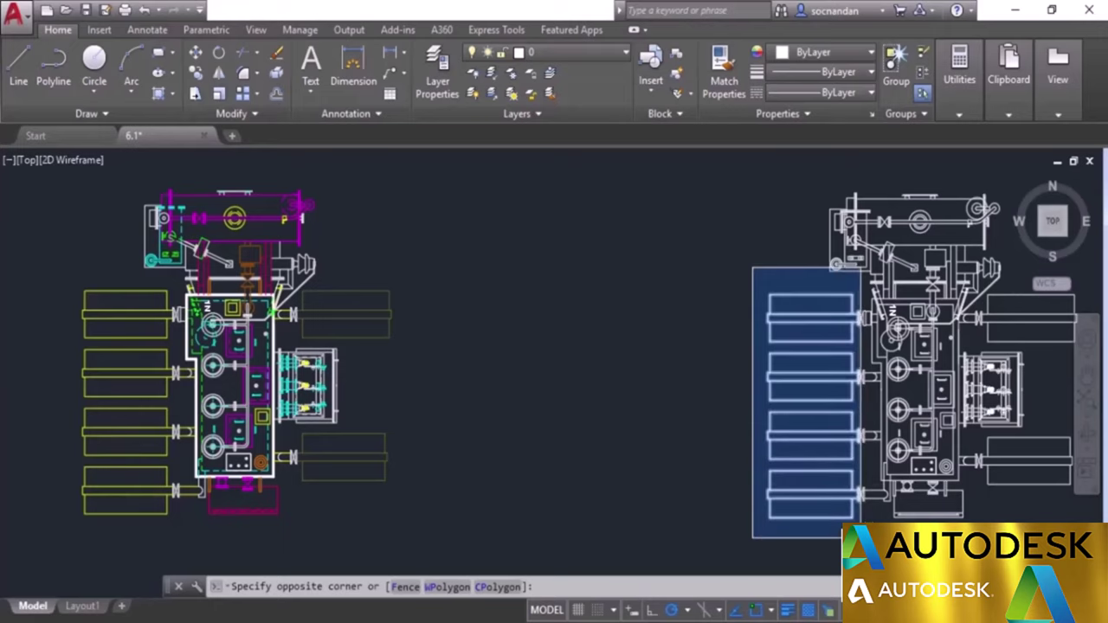
{"action": "left_click", "coordinate": [858, 550]}
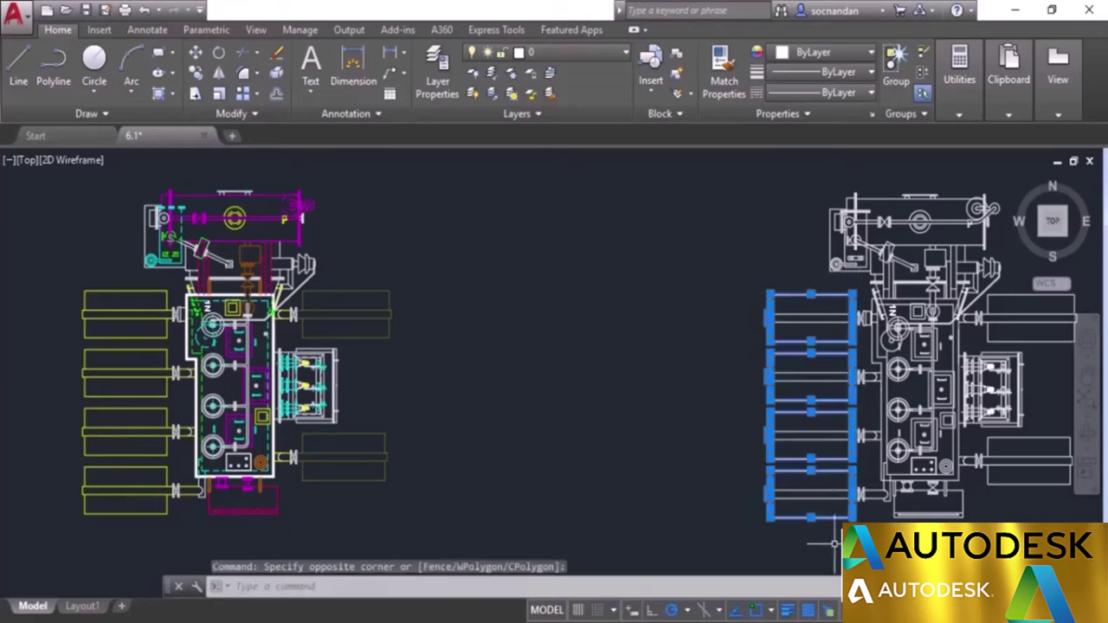
{"action": "left_click", "coordinate": [836, 544]}
{"action": "left_click", "coordinate": [762, 253]}
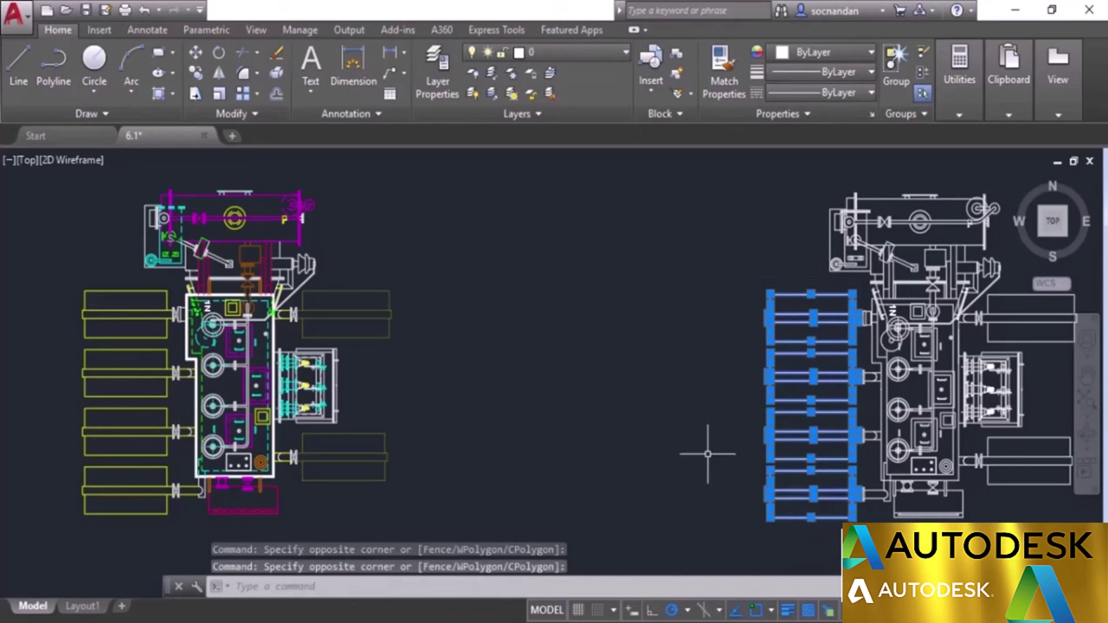
{"action": "scroll", "coordinate": [909, 329], "scroll_direction": "up", "scroll_amount": 4}
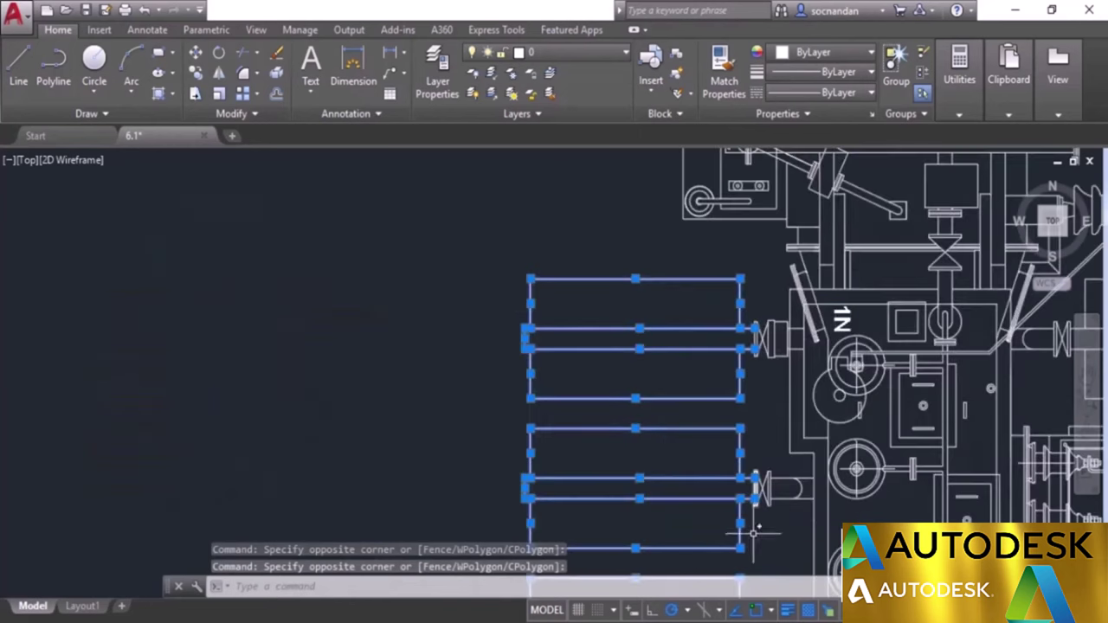
{"action": "scroll", "coordinate": [755, 539], "scroll_direction": "down", "scroll_amount": 5}
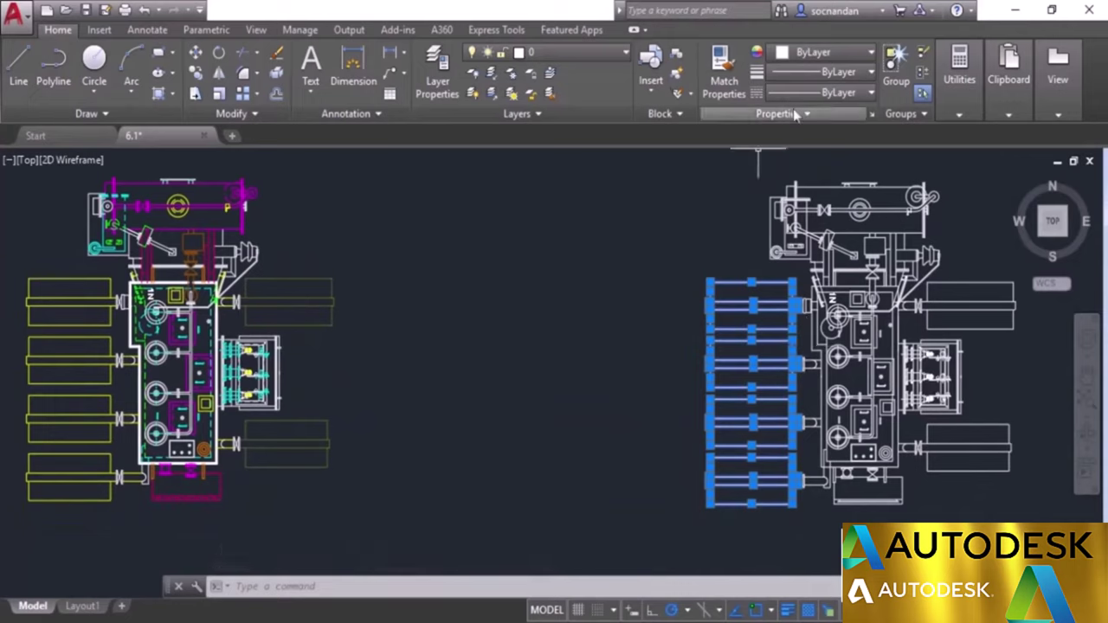
{"action": "left_click", "coordinate": [861, 54]}
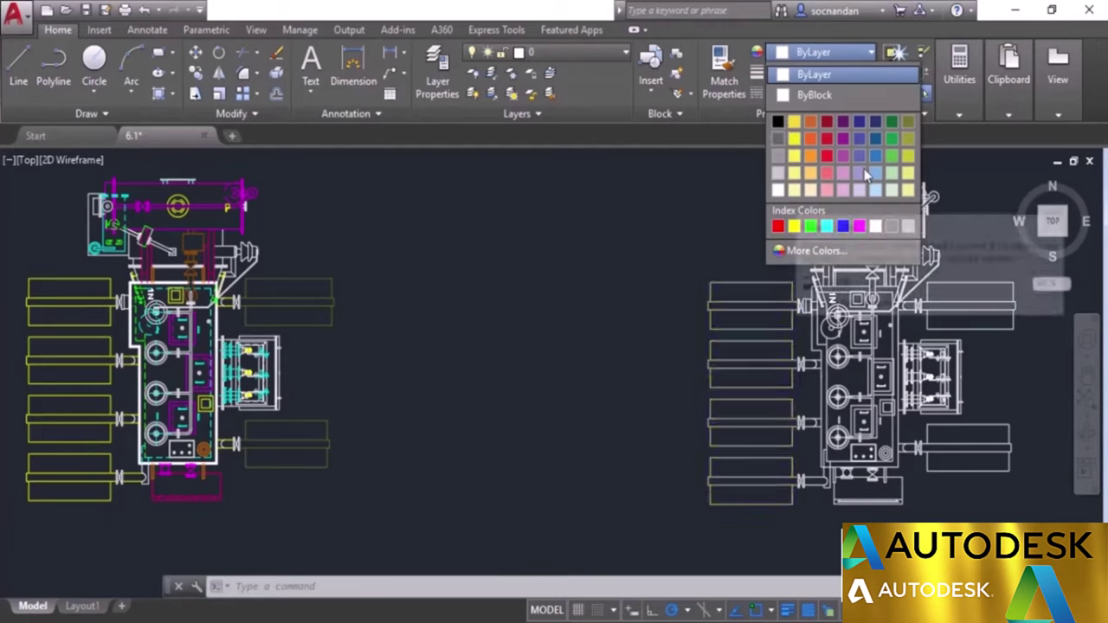
{"action": "left_click", "coordinate": [796, 252]}
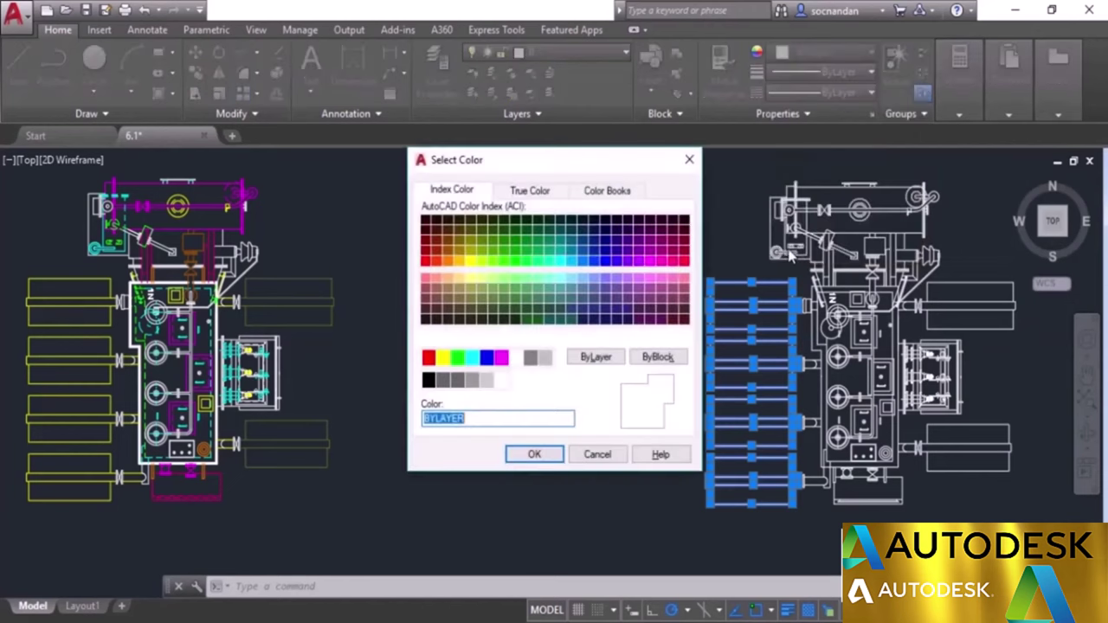
{"action": "left_click", "coordinate": [522, 191]}
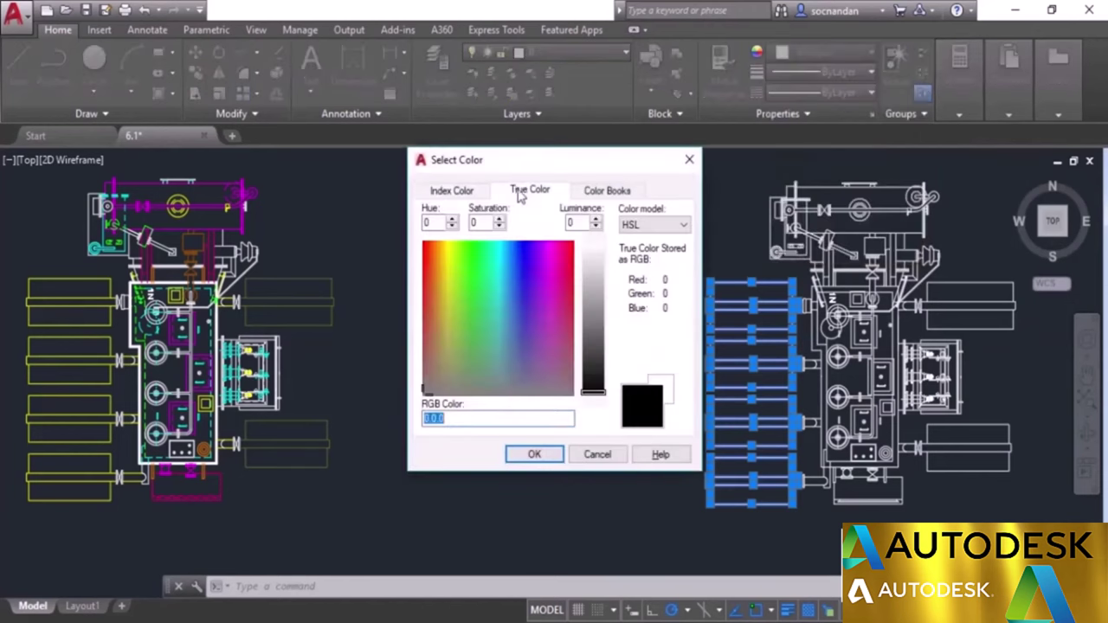
{"action": "left_click", "coordinate": [598, 192]}
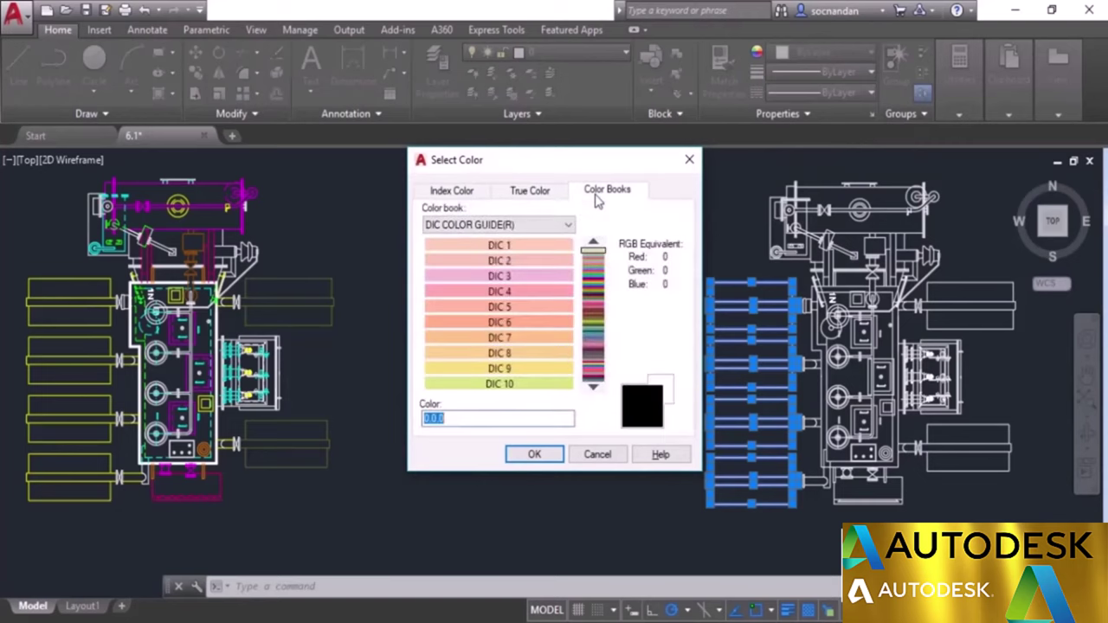
{"action": "left_click", "coordinate": [458, 194]}
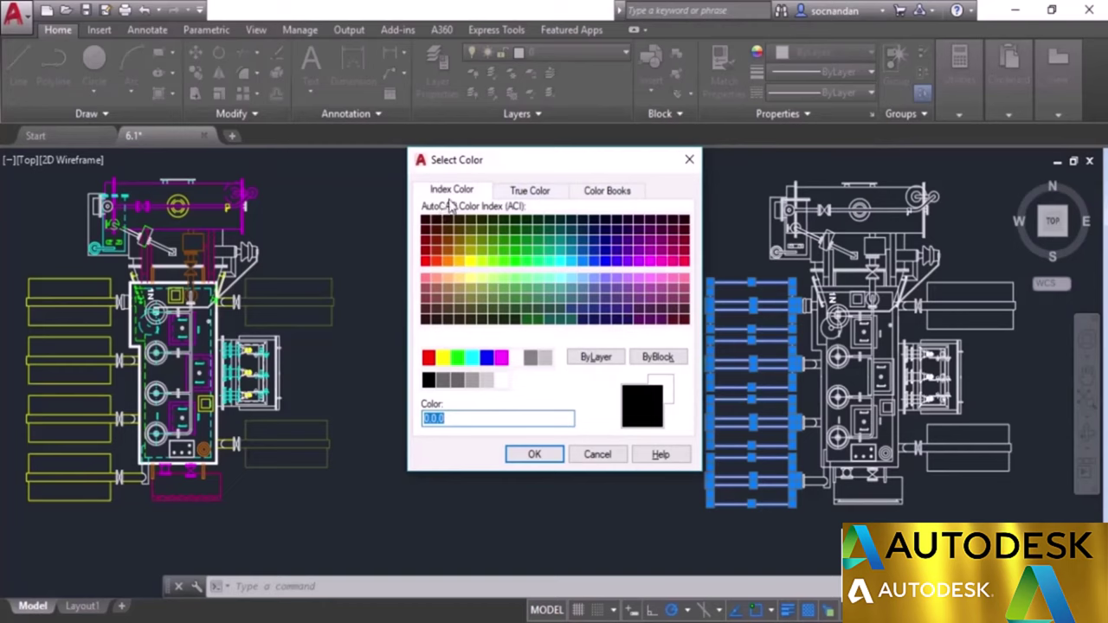
{"action": "left_click", "coordinate": [444, 360]}
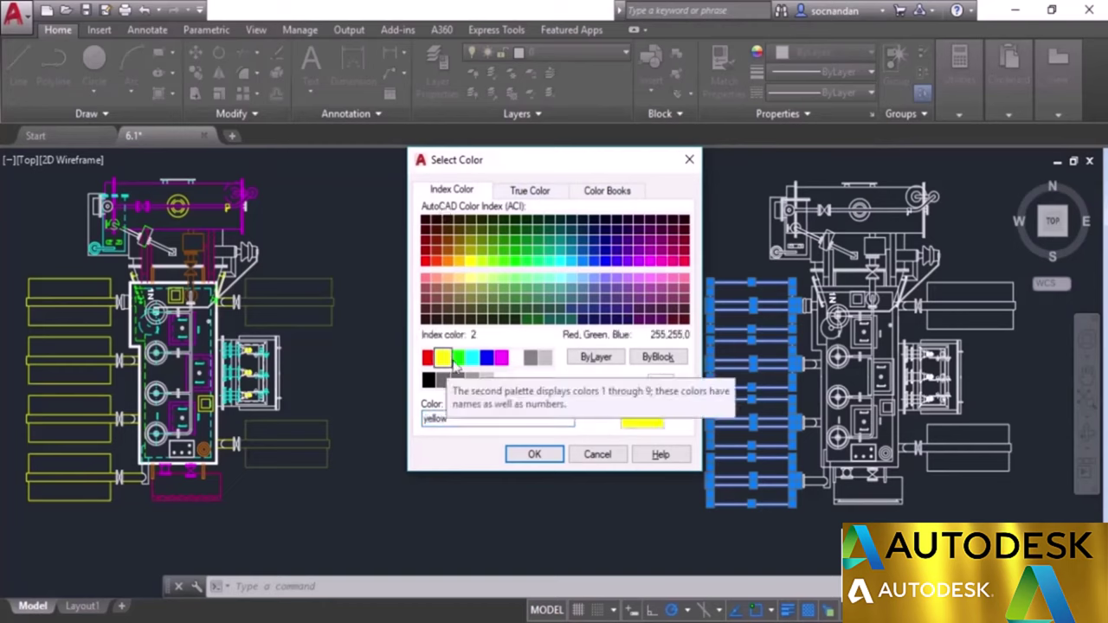
{"action": "left_click", "coordinate": [530, 455]}
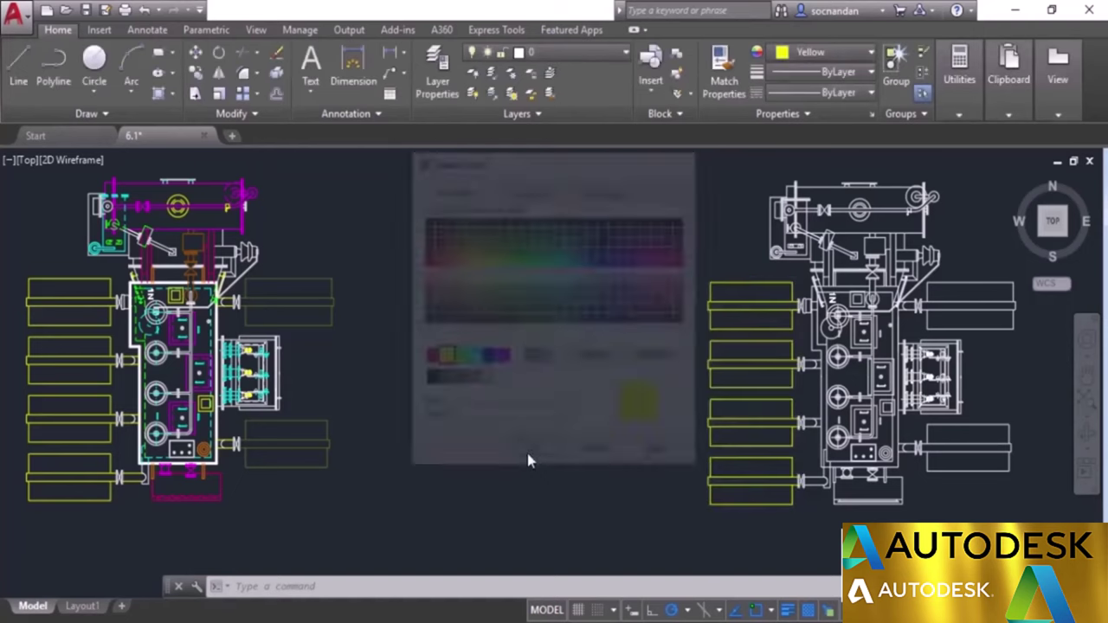
{"action": "key", "text": "Escape"}
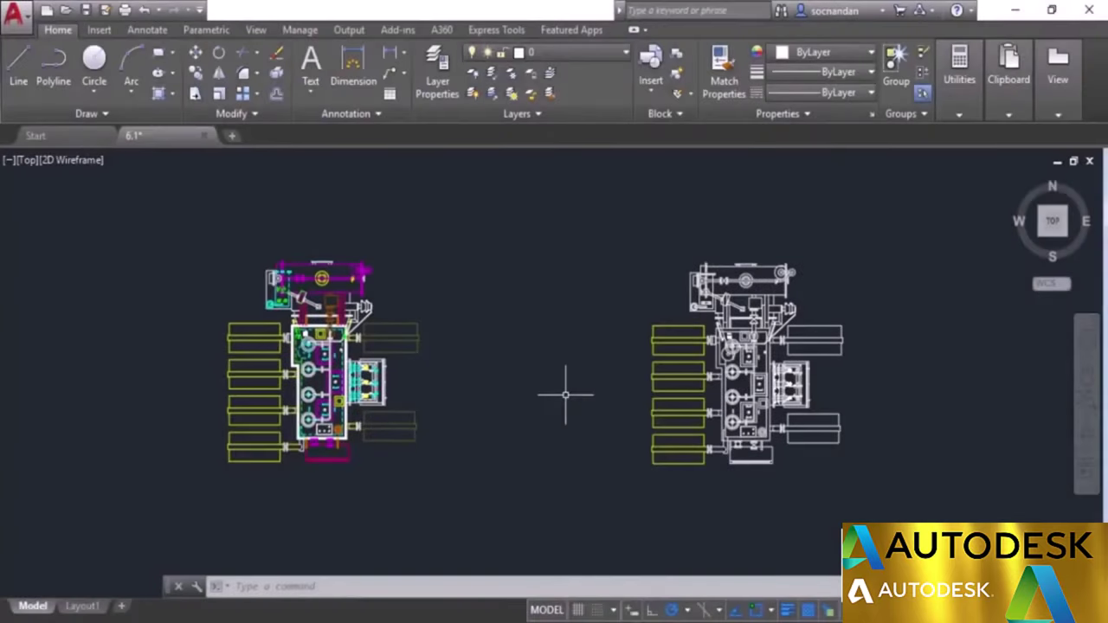
Step: Examine the dashed lines inside the coloured transformer plan's tank and the linetypes available in the drawing
{"action": "scroll", "coordinate": [334, 345], "scroll_direction": "up", "scroll_amount": 5}
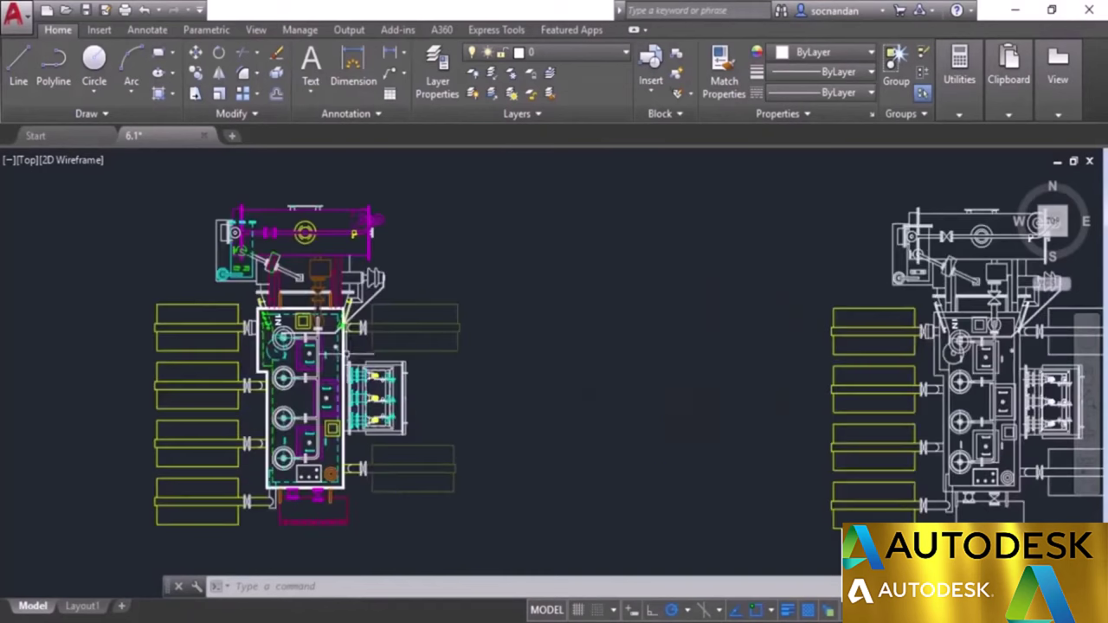
{"action": "middle_click_drag", "start_coordinate": [334, 345], "coordinate": [442, 297]}
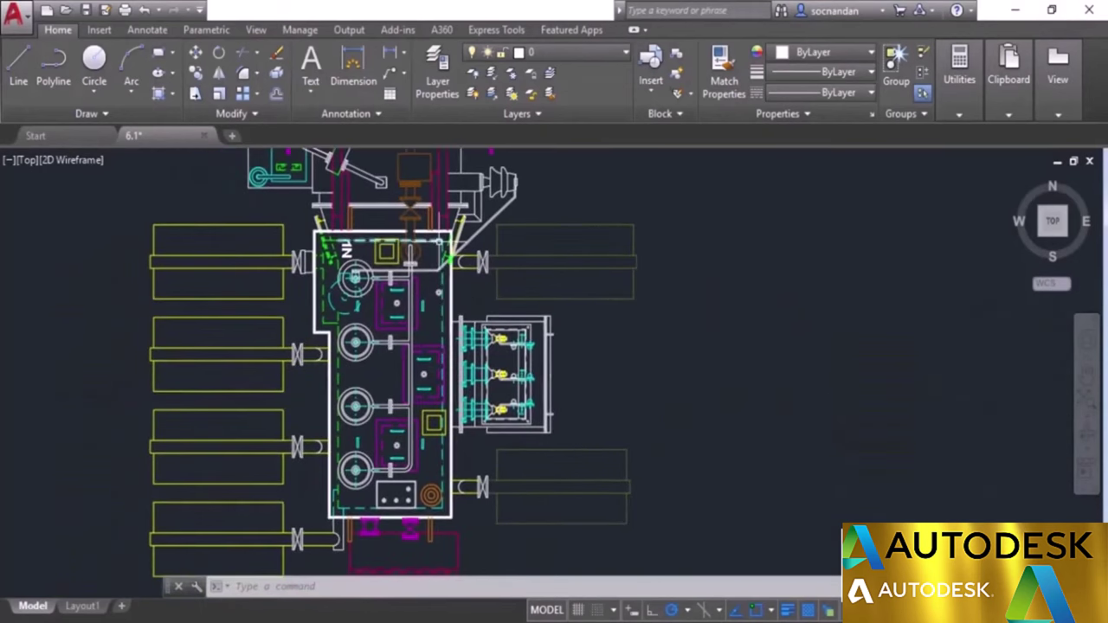
{"action": "scroll", "coordinate": [441, 324], "scroll_direction": "up", "scroll_amount": 2}
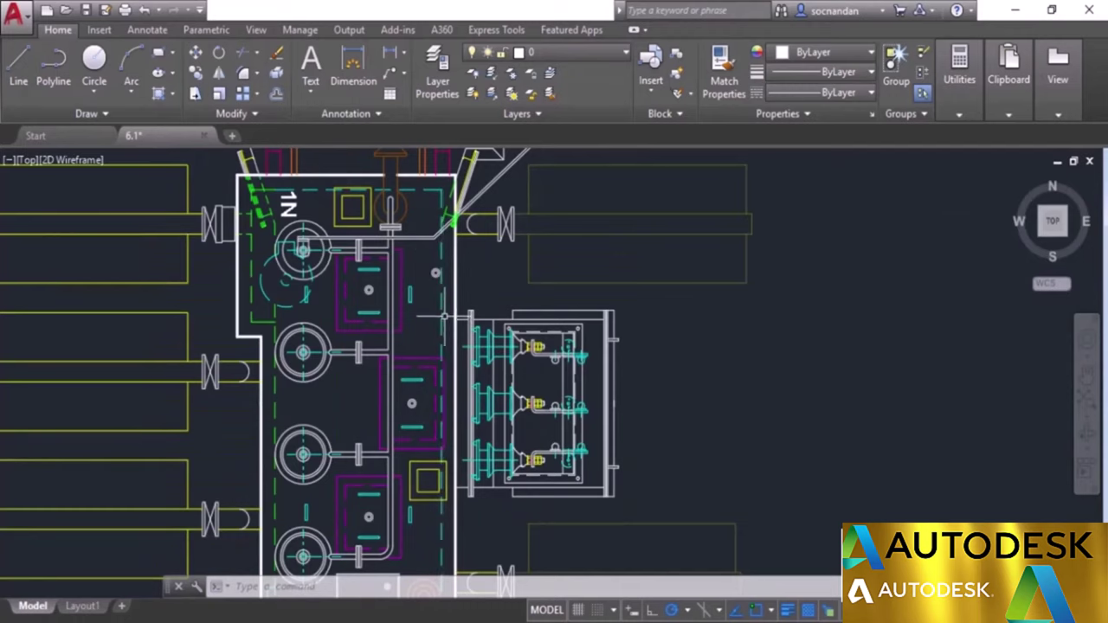
{"action": "scroll", "coordinate": [439, 318], "scroll_direction": "down", "scroll_amount": 3}
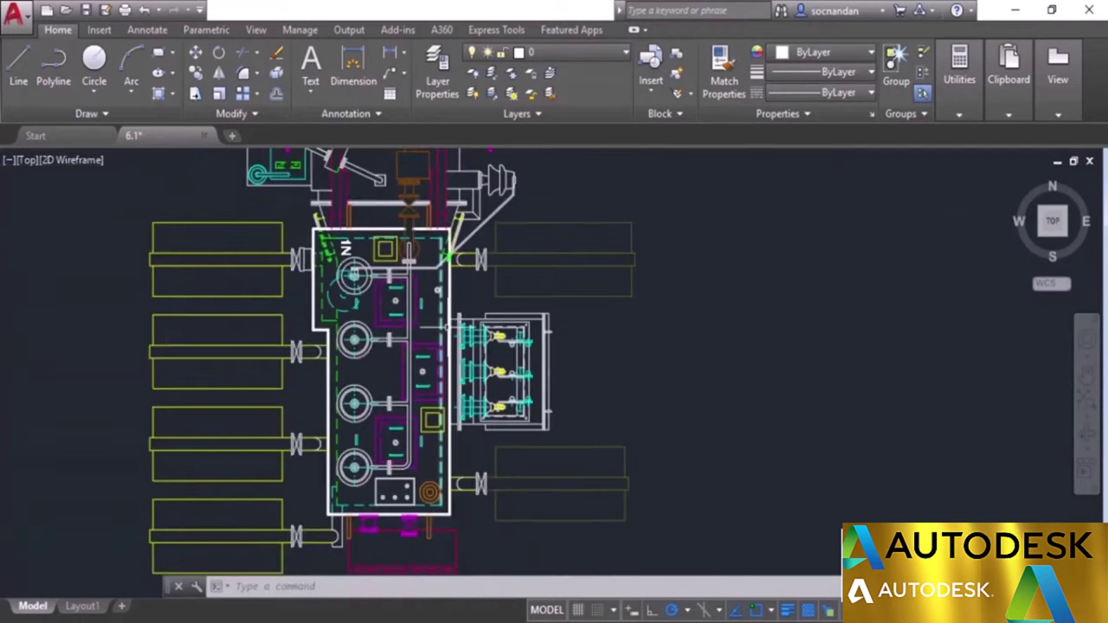
{"action": "middle_click_drag", "start_coordinate": [890, 375], "coordinate": [509, 373]}
{"action": "scroll", "coordinate": [974, 379], "scroll_direction": "down", "scroll_amount": 3}
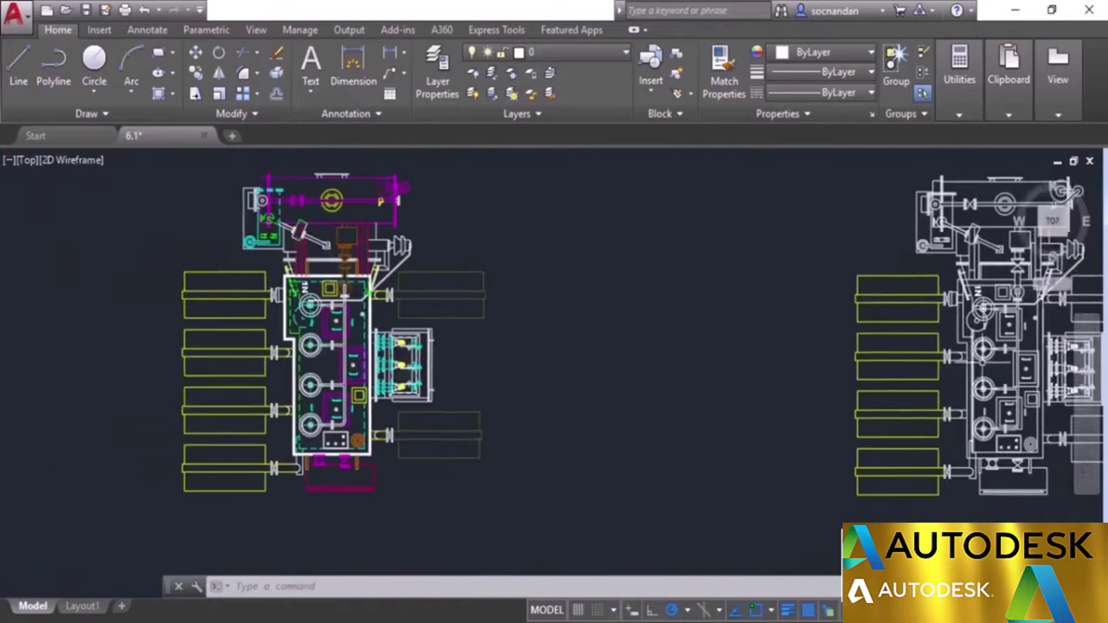
{"action": "middle_click_drag", "start_coordinate": [974, 379], "coordinate": [740, 359]}
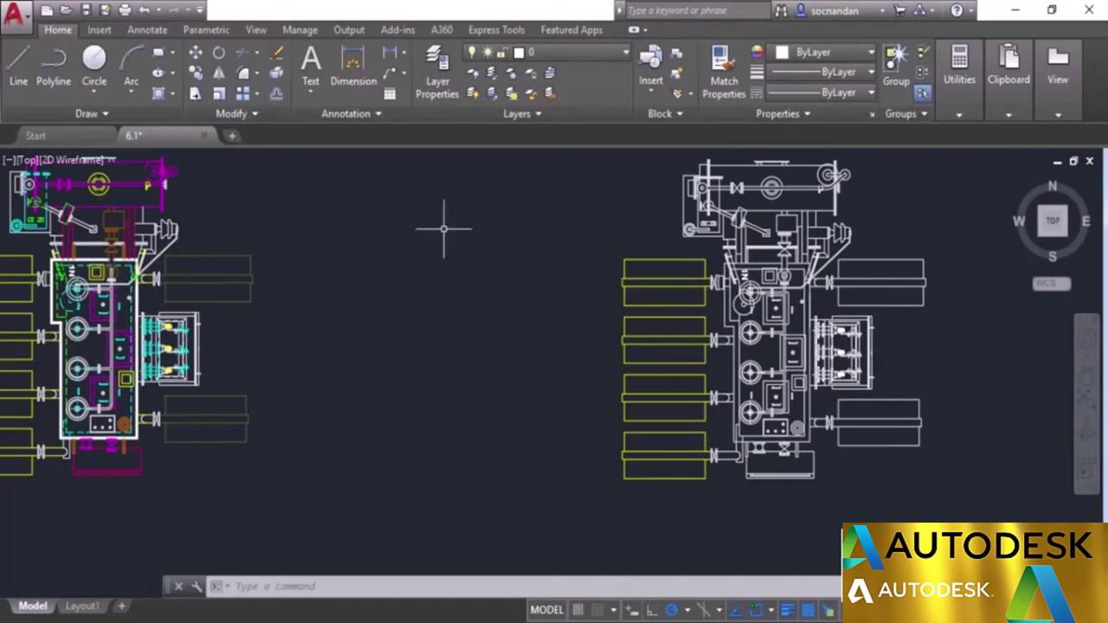
{"action": "left_click", "coordinate": [855, 90]}
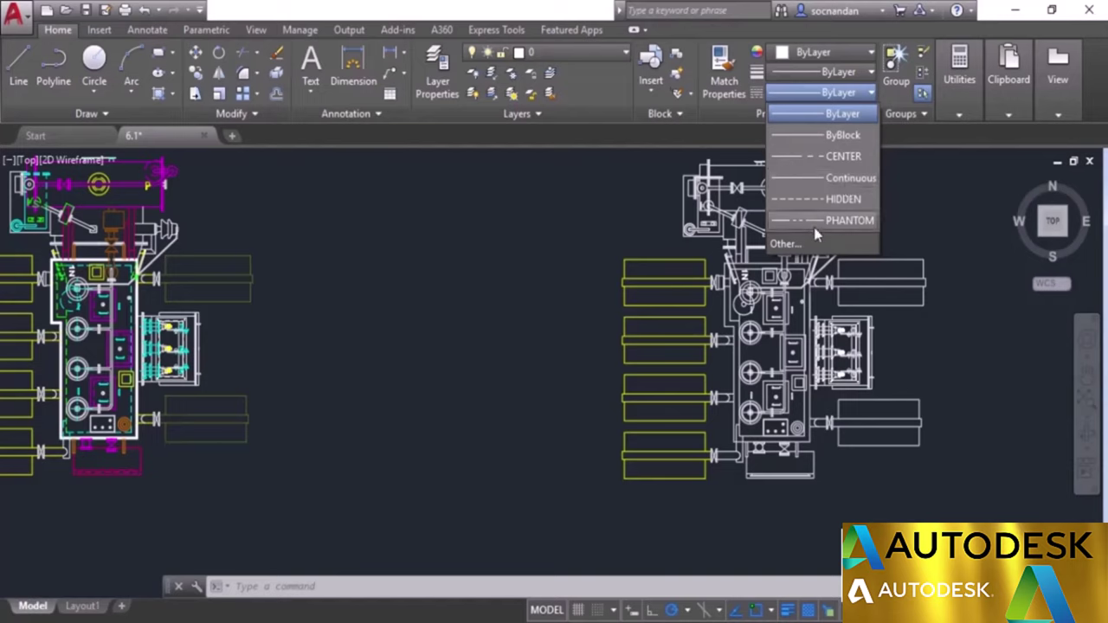
{"action": "left_click", "coordinate": [834, 113]}
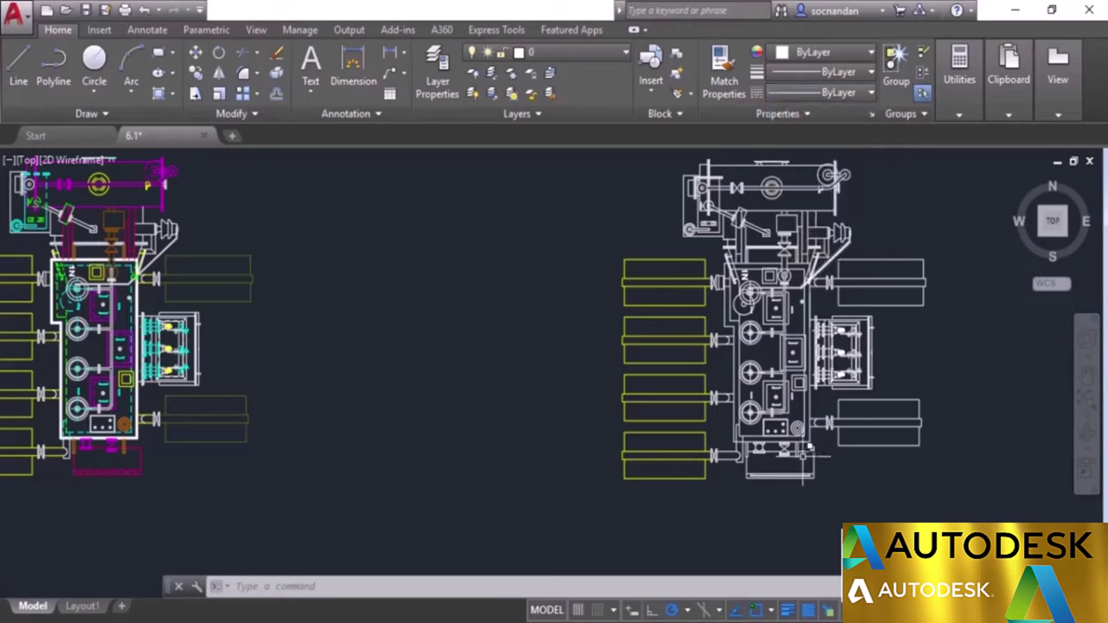
Step: Load the ACAD_ISO02W100 ISO dash linetype from acadiso.lin and keep ByLayer as the current linetype
{"action": "left_click", "coordinate": [846, 92]}
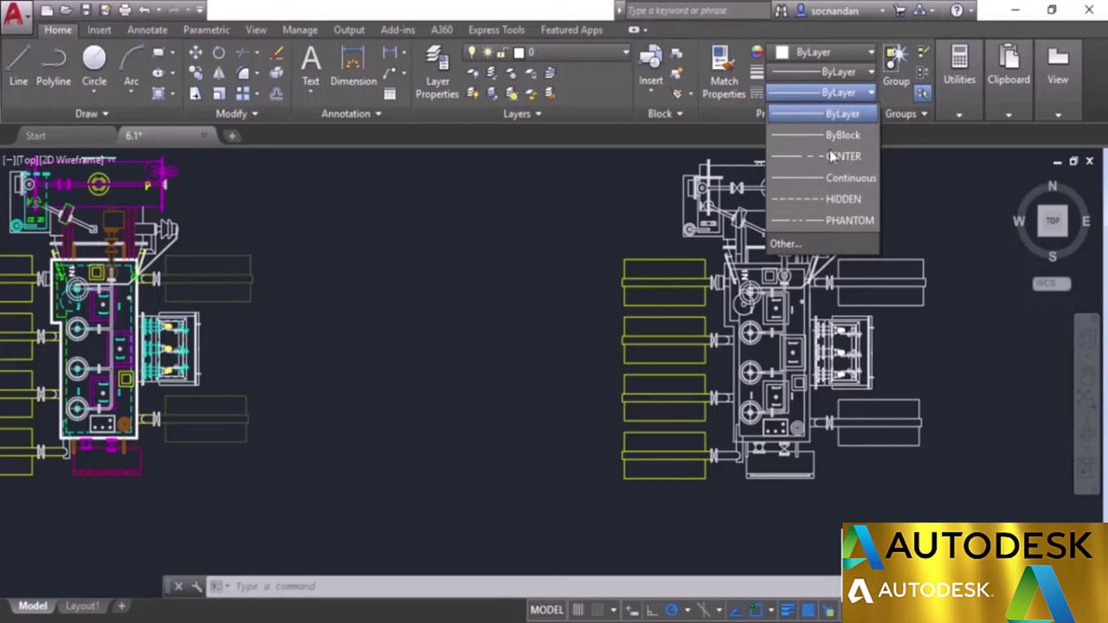
{"action": "left_click", "coordinate": [818, 242]}
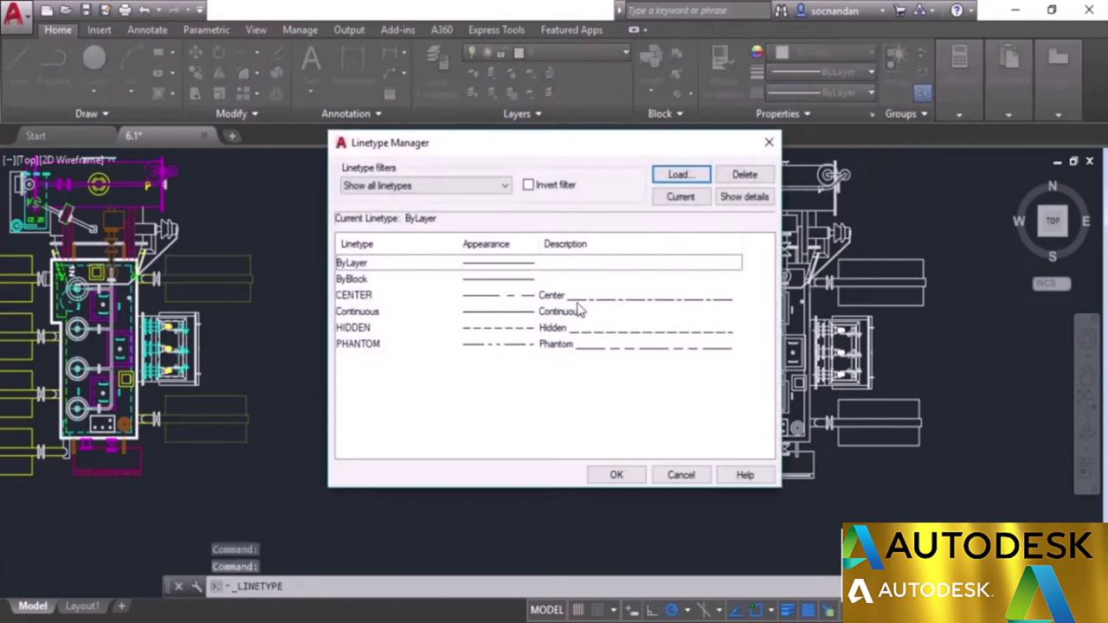
{"action": "left_click", "coordinate": [692, 177]}
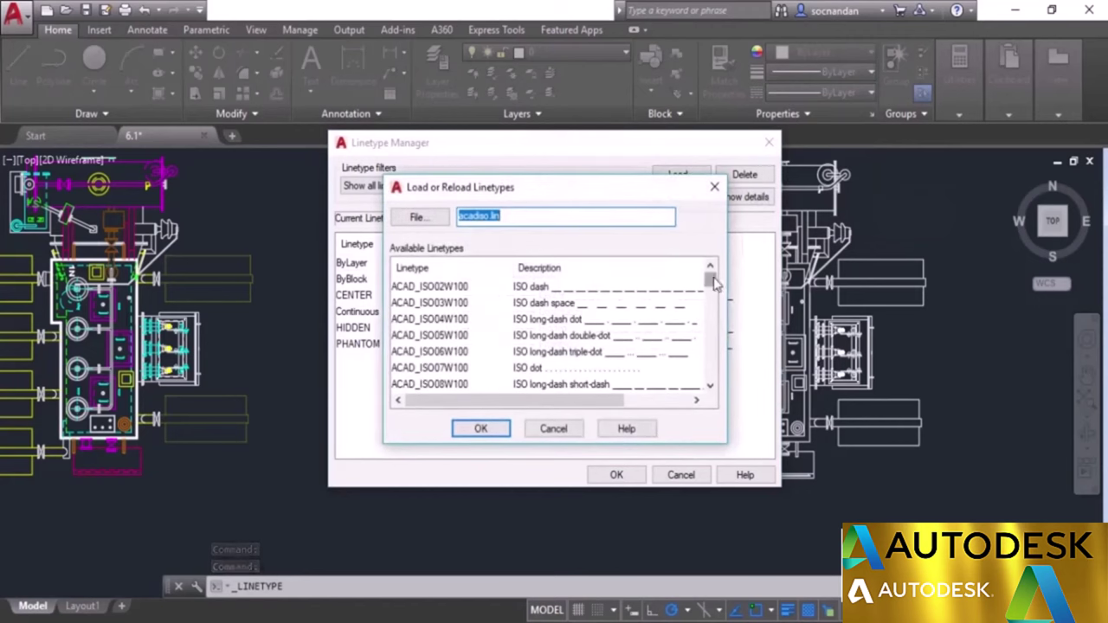
{"action": "mouse_move", "coordinate": [709, 279]}
{"action": "left_mouse_down"}
{"action": "mouse_move", "coordinate": [713, 343]}
{"action": "mouse_move", "coordinate": [713, 279]}
{"action": "left_mouse_up"}
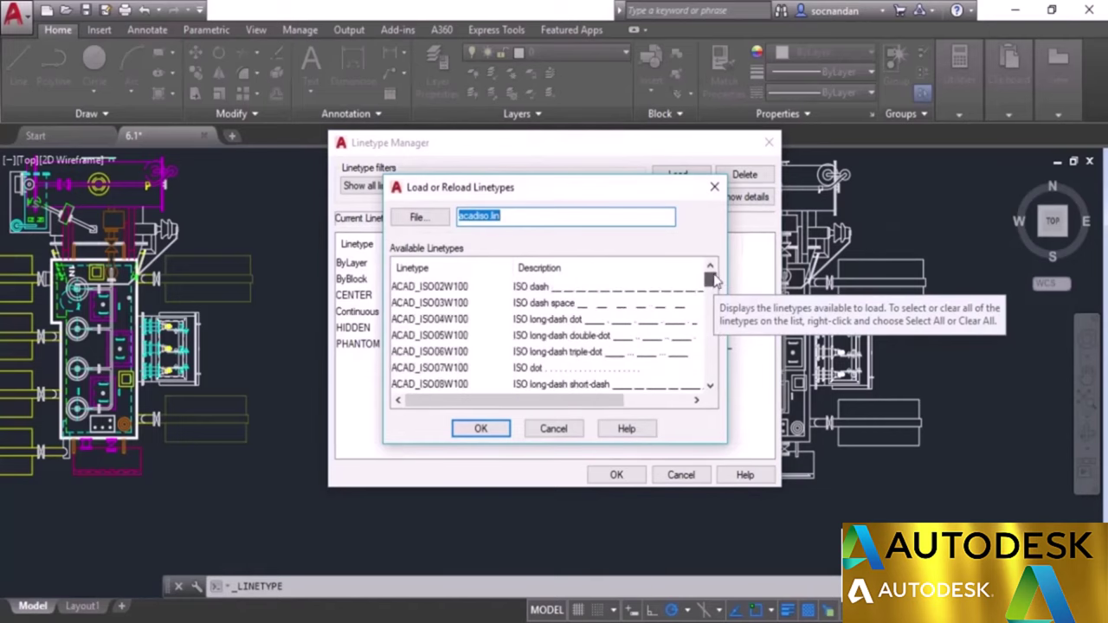
{"action": "left_click", "coordinate": [539, 290]}
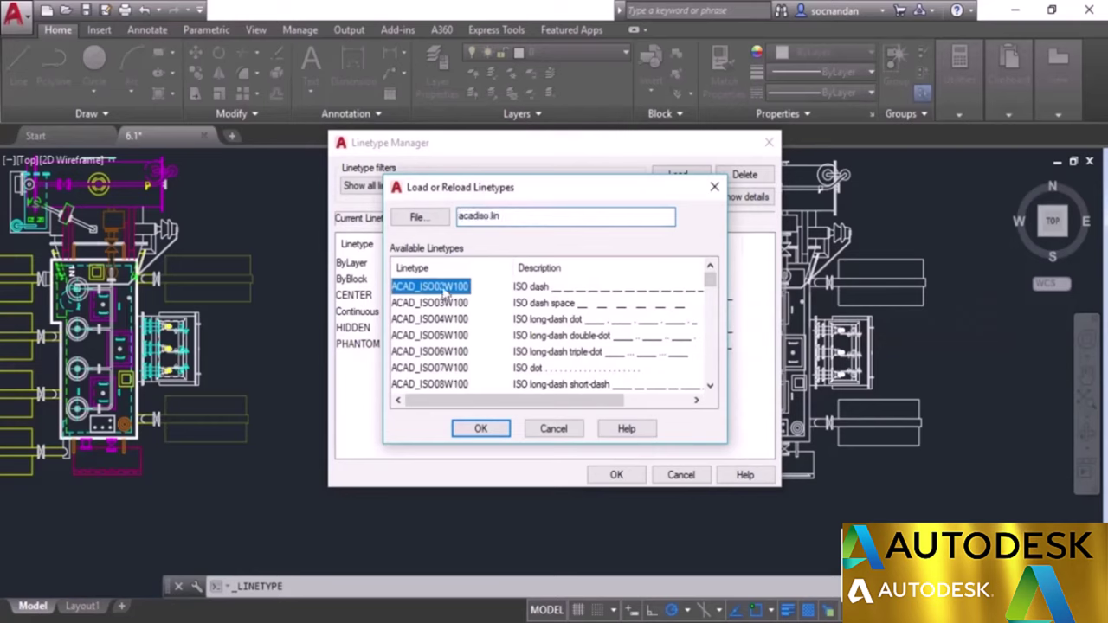
{"action": "left_click", "coordinate": [479, 428]}
{"action": "left_click", "coordinate": [398, 297]}
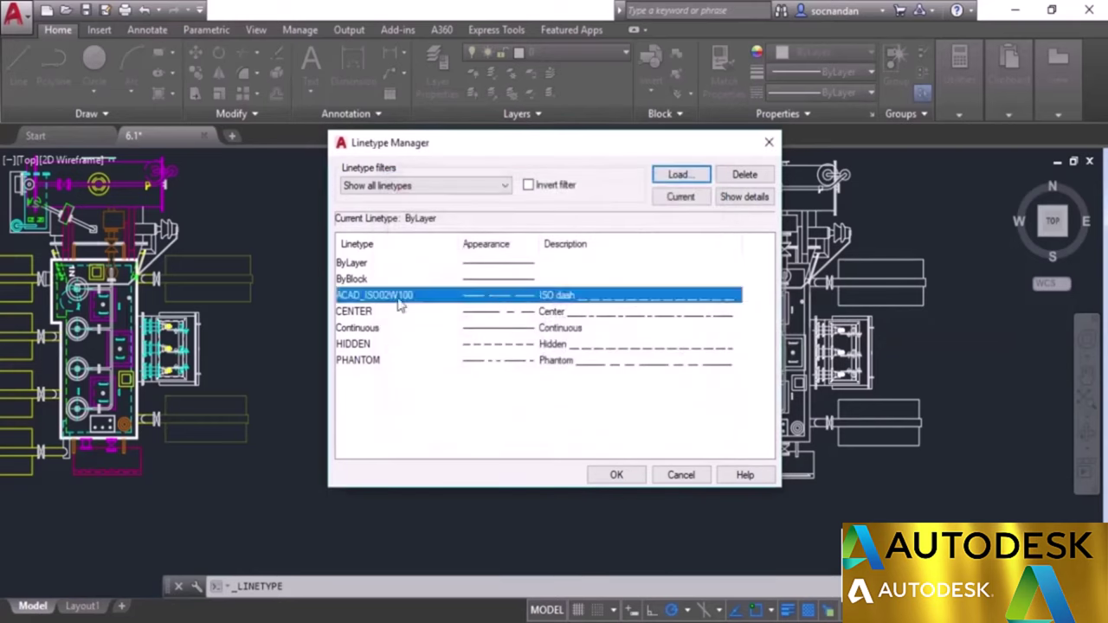
{"action": "left_click", "coordinate": [567, 297]}
{"action": "left_click", "coordinate": [618, 474]}
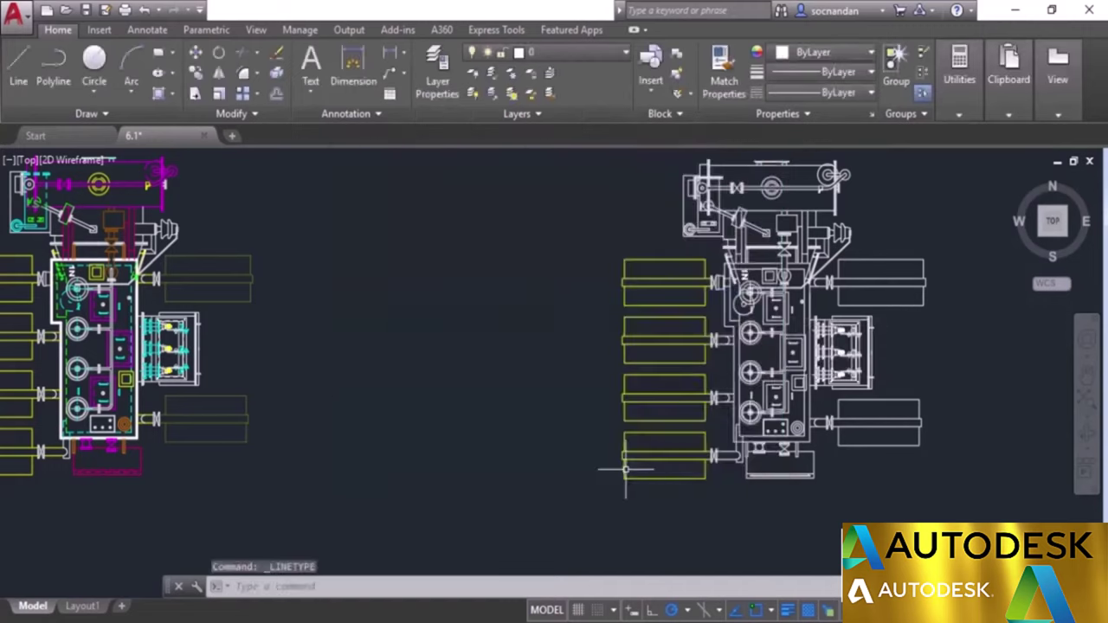
{"action": "left_click", "coordinate": [869, 93]}
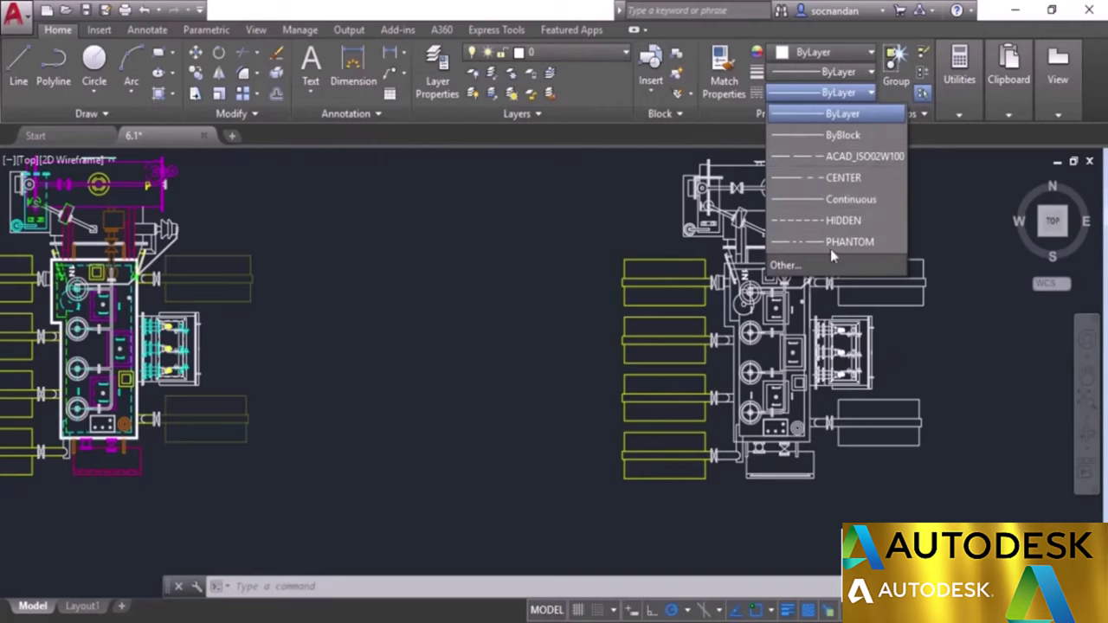
{"action": "left_click", "coordinate": [842, 114]}
Step: Assign the ACAD_ISO02W100 linetype to all lines of the tank's inner outline in the uncoloured transformer plan
{"action": "scroll", "coordinate": [731, 294], "scroll_direction": "up", "scroll_amount": 2}
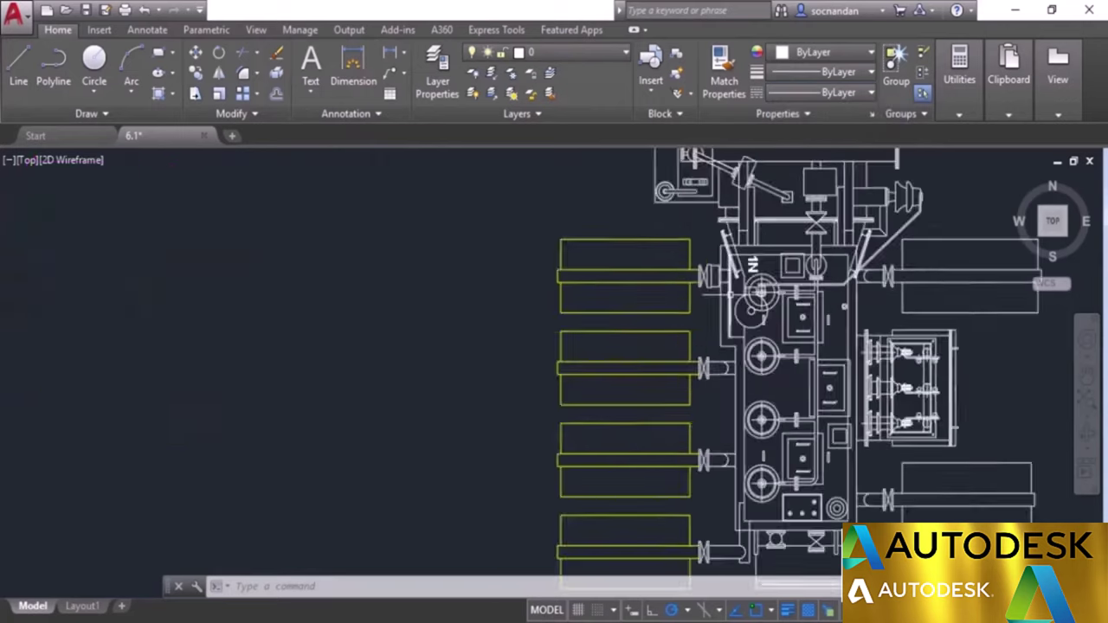
{"action": "scroll", "coordinate": [734, 296], "scroll_direction": "up", "scroll_amount": 4}
{"action": "left_click", "coordinate": [731, 296]}
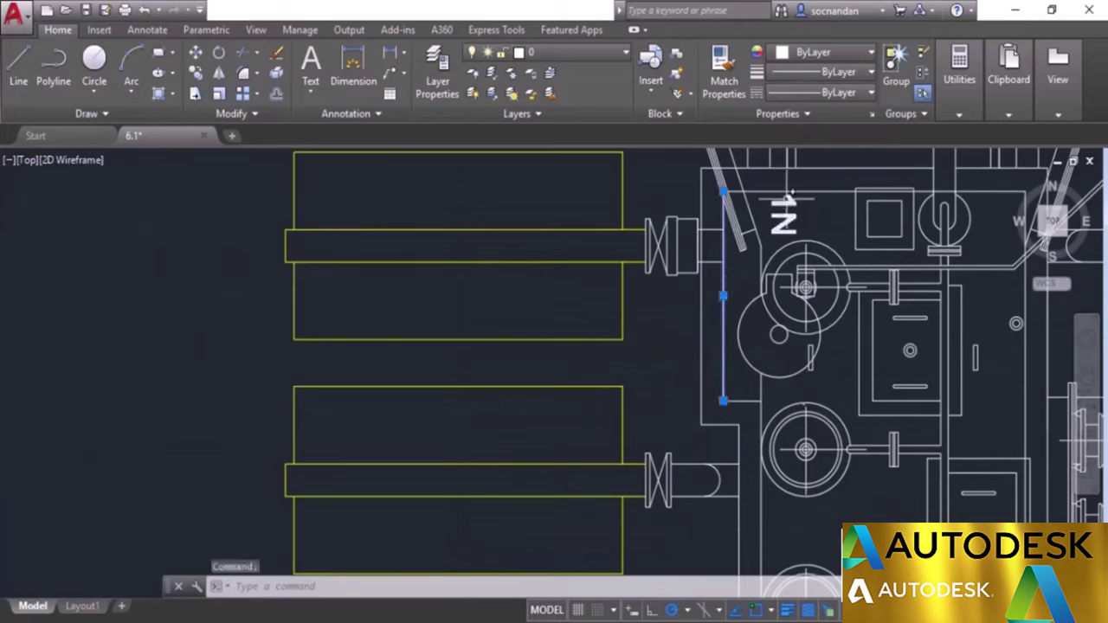
{"action": "left_click", "coordinate": [756, 191]}
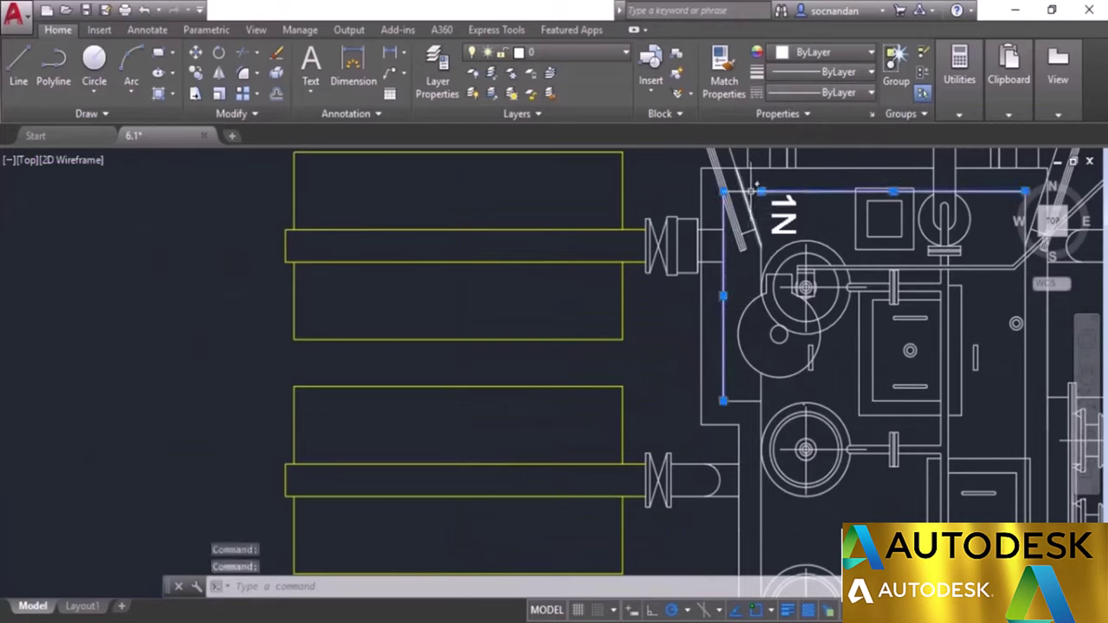
{"action": "left_click", "coordinate": [755, 400]}
{"action": "left_click", "coordinate": [760, 433]}
{"action": "middle_click_drag", "start_coordinate": [874, 503], "coordinate": [537, 463]}
{"action": "scroll", "coordinate": [537, 463], "scroll_direction": "down", "scroll_amount": 3}
{"action": "scroll", "coordinate": [606, 346], "scroll_direction": "up", "scroll_amount": 2}
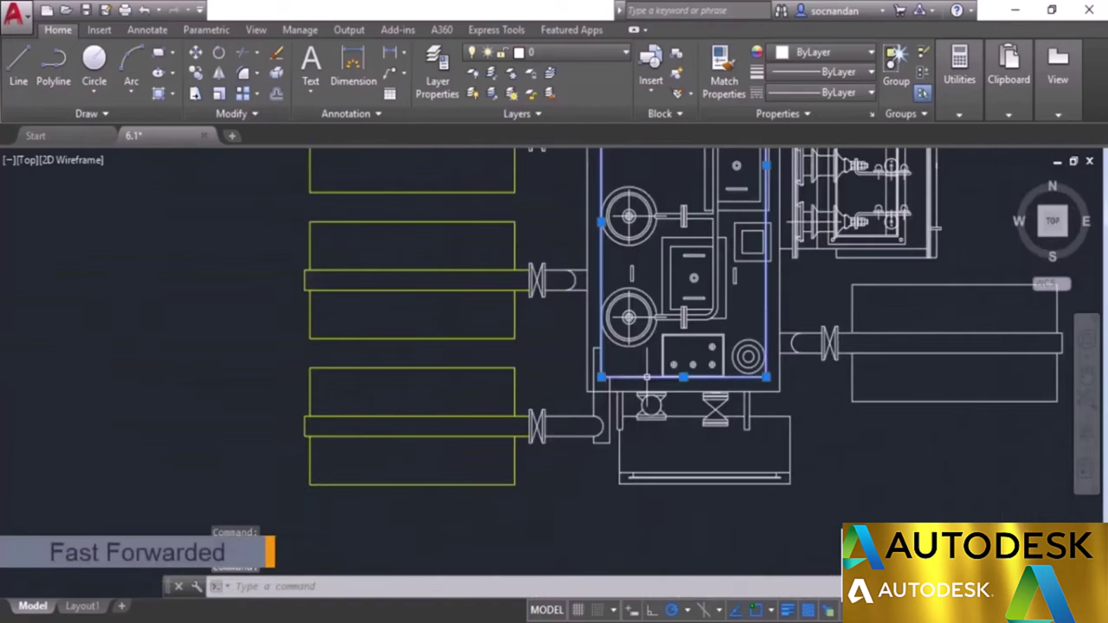
{"action": "scroll", "coordinate": [658, 277], "scroll_direction": "down", "scroll_amount": 3}
{"action": "scroll", "coordinate": [640, 381], "scroll_direction": "up", "scroll_amount": 3}
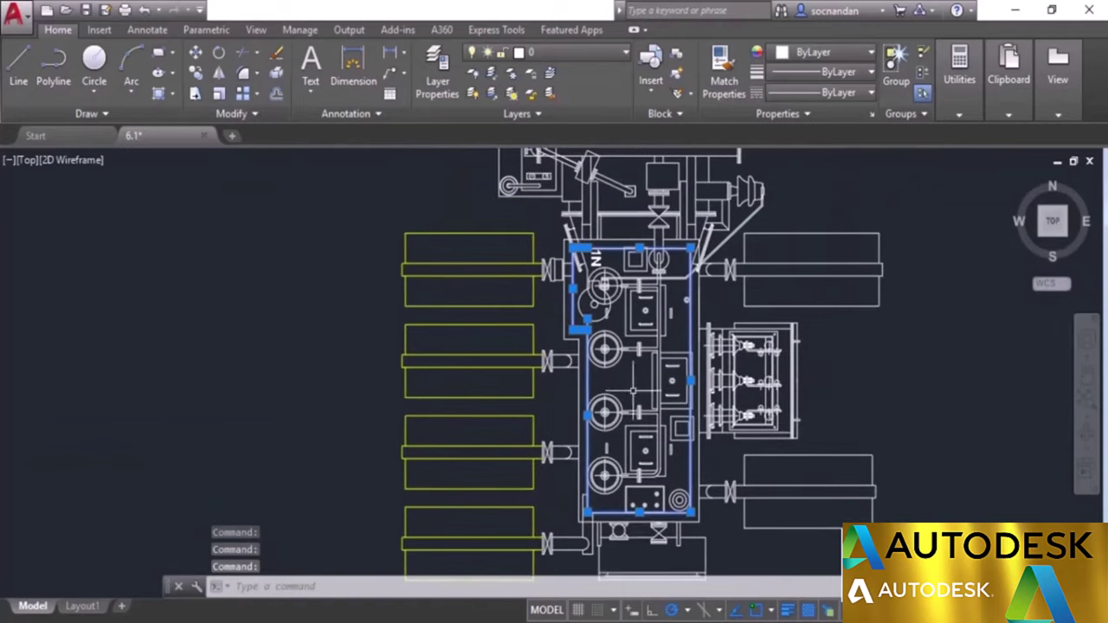
{"action": "left_click", "coordinate": [836, 93]}
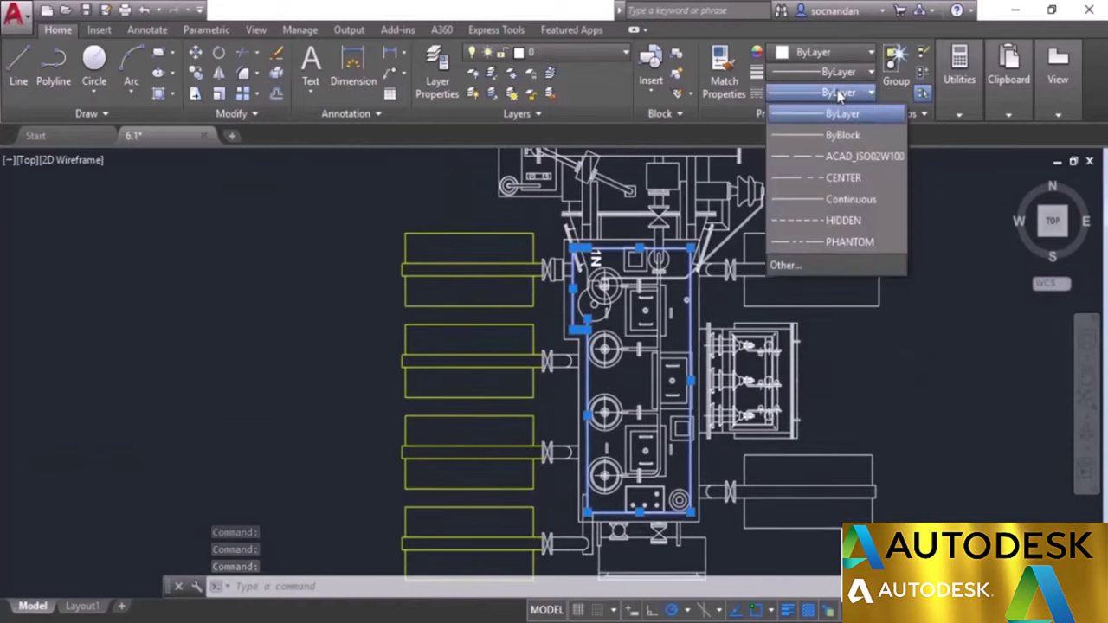
{"action": "left_click", "coordinate": [860, 157]}
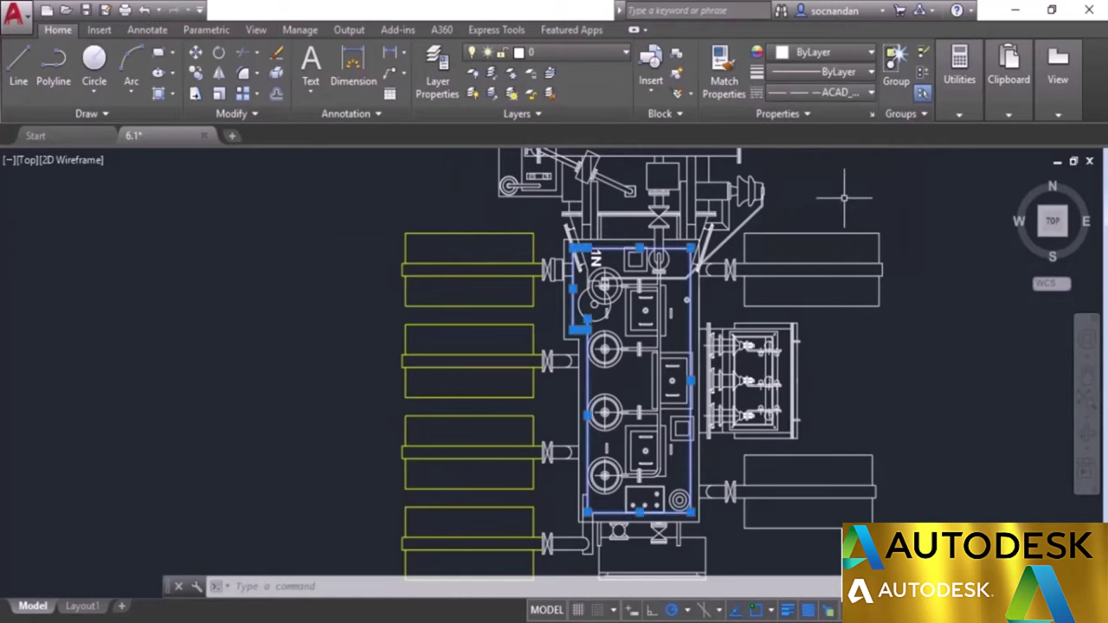
{"action": "key", "text": "Escape"}
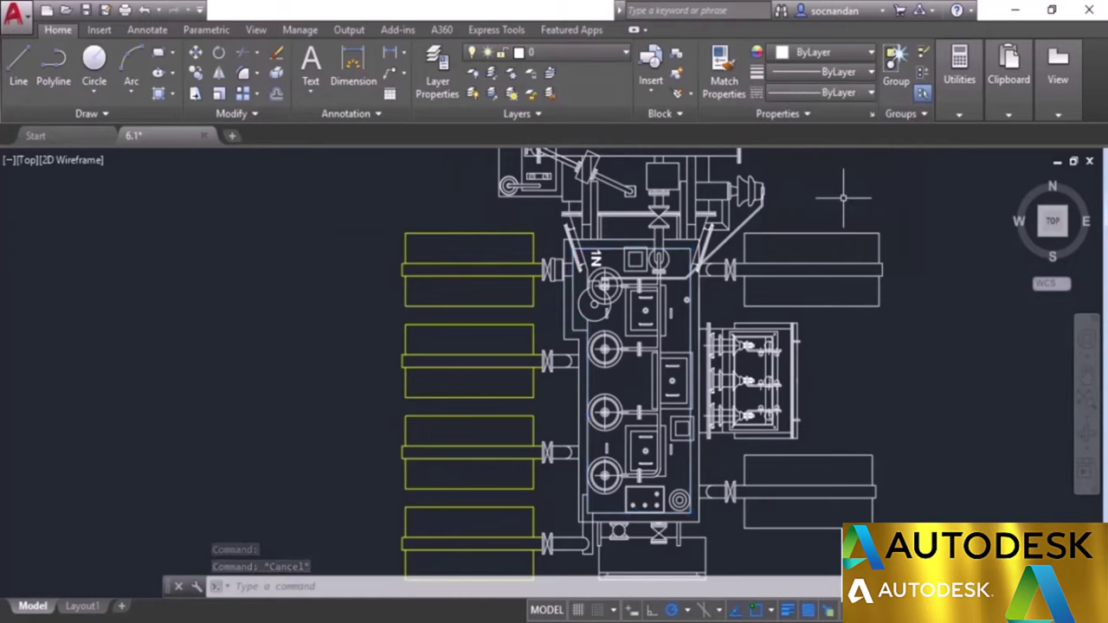
Step: Examine the inner tank outline's line pattern in the uncoloured plan and compare it with the dashed lines in the coloured plan
{"action": "scroll", "coordinate": [690, 240], "scroll_direction": "up", "scroll_amount": 3}
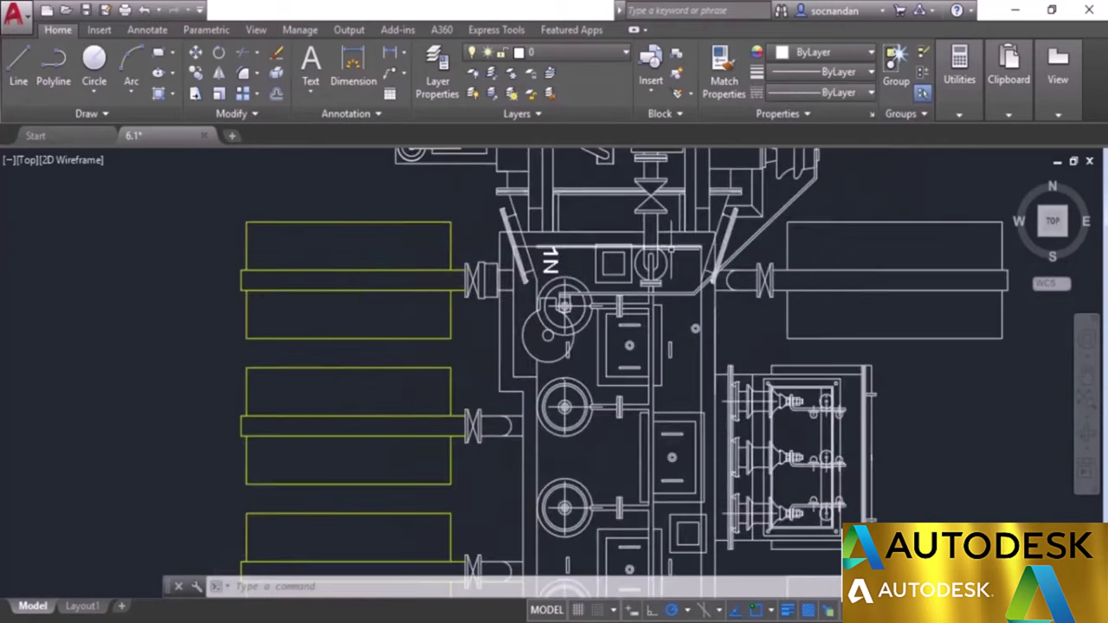
{"action": "scroll", "coordinate": [690, 240], "scroll_direction": "up", "scroll_amount": 4}
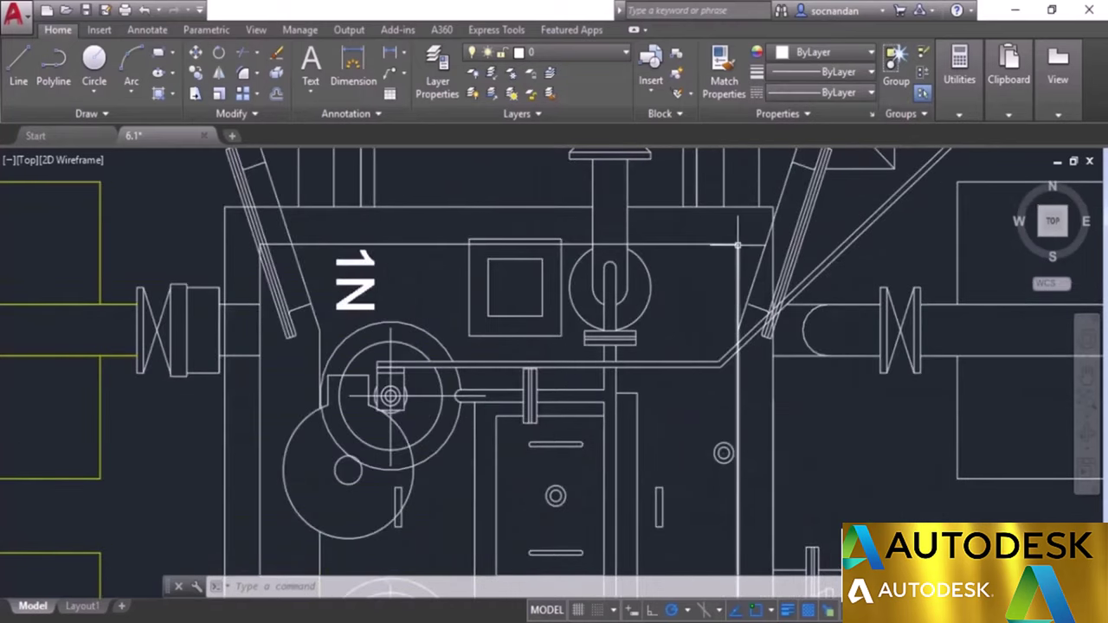
{"action": "mouse_move", "coordinate": [737, 245]}
{"action": "scroll", "coordinate": [737, 245], "scroll_direction": "down", "scroll_amount": 5}
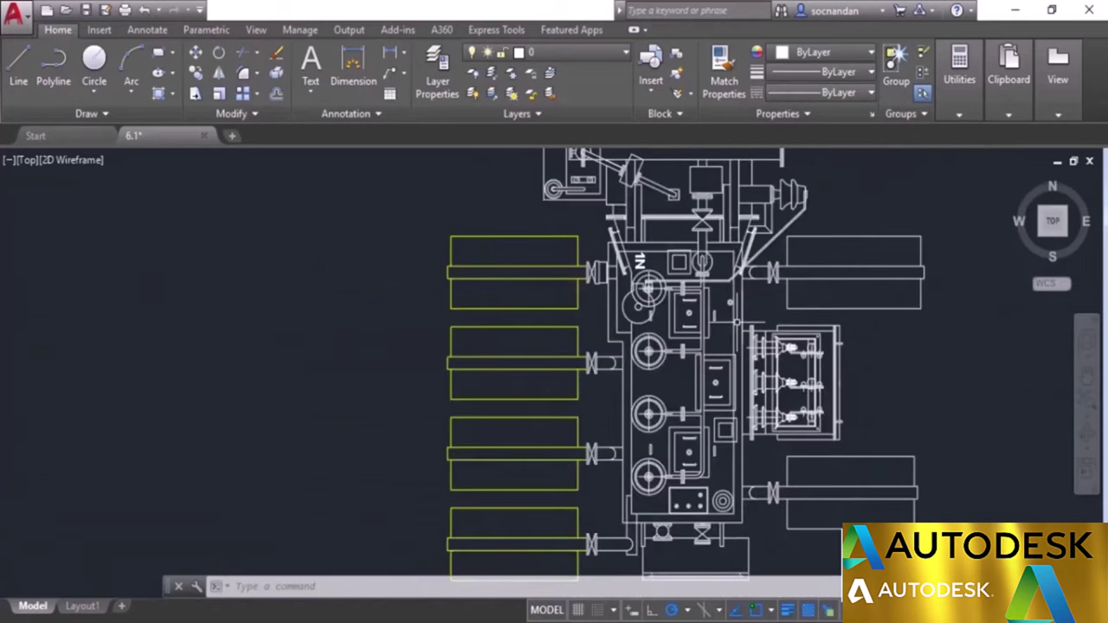
{"action": "scroll", "coordinate": [734, 259], "scroll_direction": "down", "scroll_amount": 2}
{"action": "scroll", "coordinate": [707, 329], "scroll_direction": "down", "scroll_amount": 3}
{"action": "scroll", "coordinate": [303, 251], "scroll_direction": "up", "scroll_amount": 7}
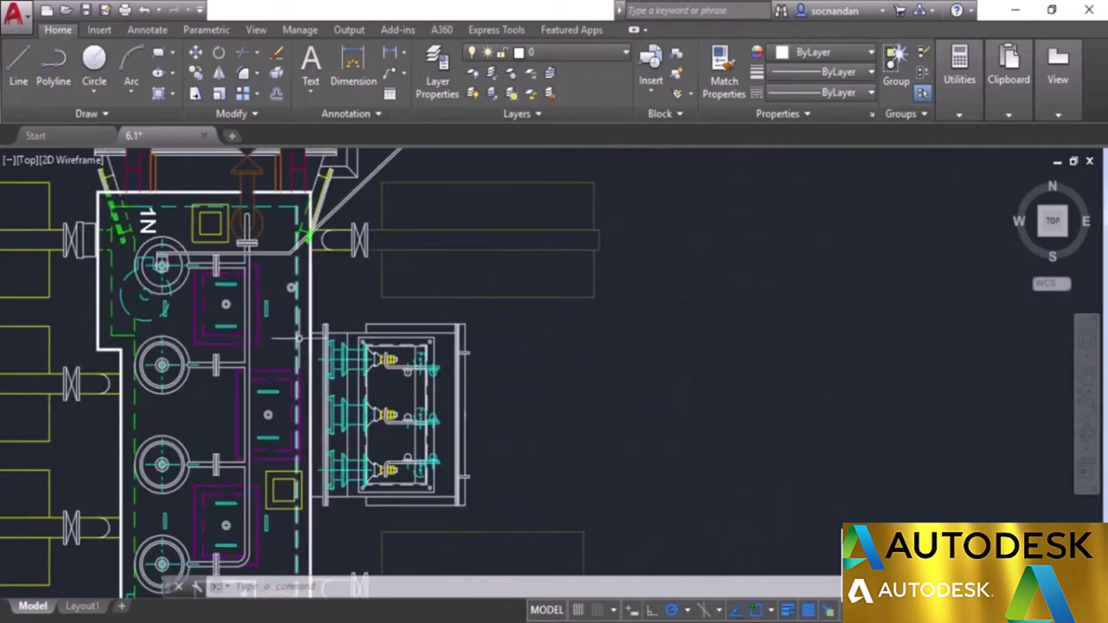
{"action": "scroll", "coordinate": [562, 294], "scroll_direction": "down", "scroll_amount": 3}
{"action": "scroll", "coordinate": [831, 346], "scroll_direction": "down", "scroll_amount": 2}
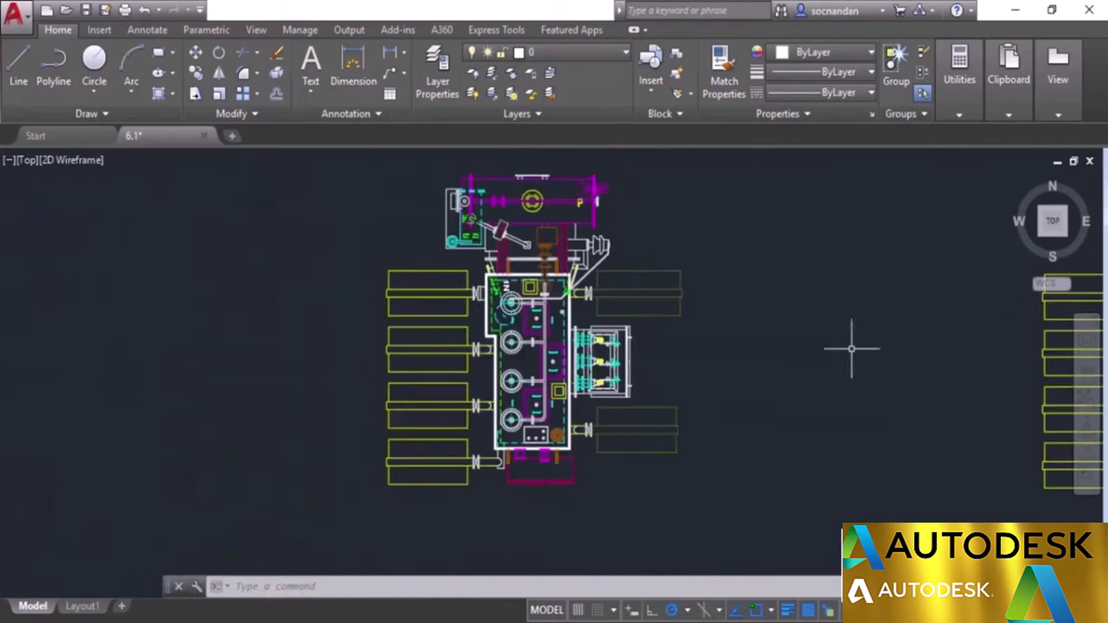
Step: Select all lines of the inner tank outline in the uncoloured plan and display their properties
{"action": "mouse_move", "coordinate": [854, 346]}
{"action": "middle_mouse_down"}
{"action": "mouse_move", "coordinate": [718, 358]}
{"action": "mouse_move", "coordinate": [412, 341]}
{"action": "middle_mouse_up"}
{"action": "scroll", "coordinate": [692, 277], "scroll_direction": "up", "scroll_amount": 3}
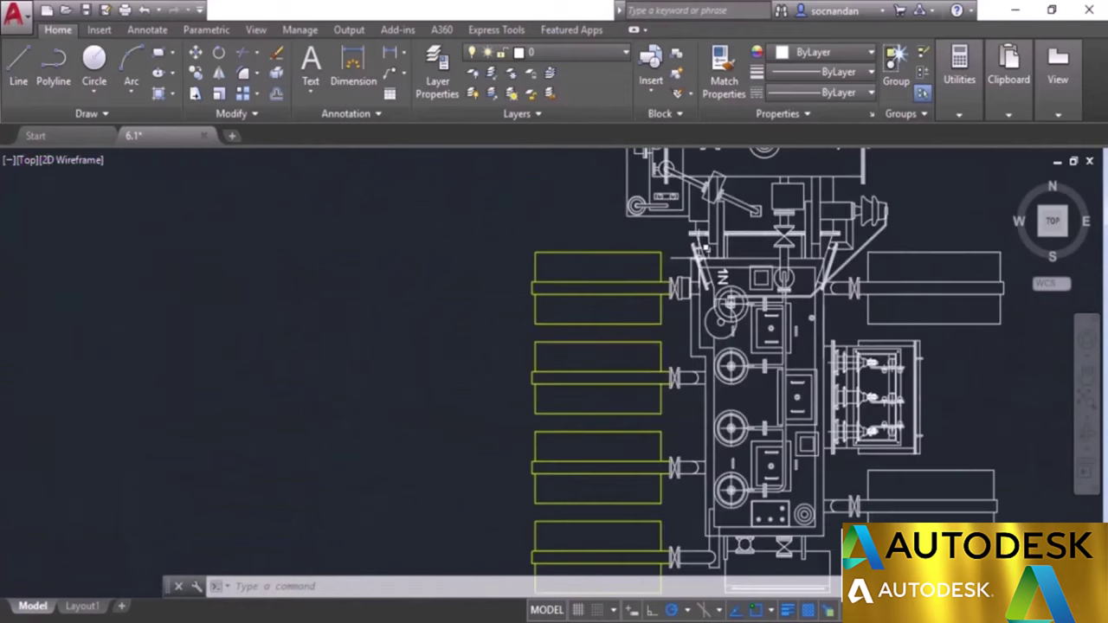
{"action": "middle_click_drag", "start_coordinate": [812, 377], "coordinate": [708, 355]}
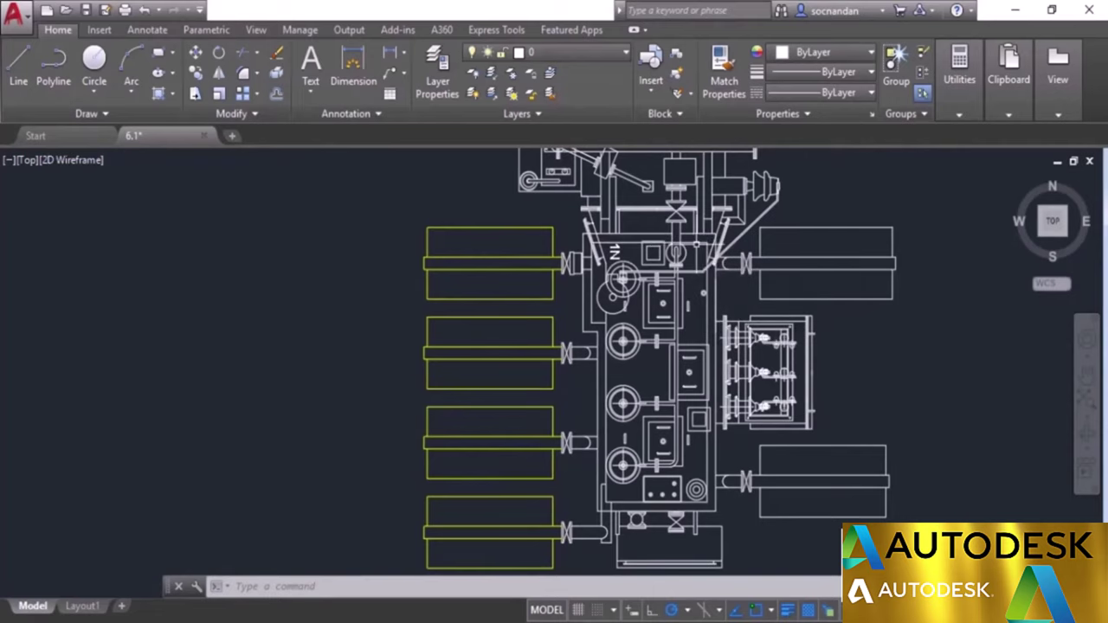
{"action": "left_click", "coordinate": [658, 243]}
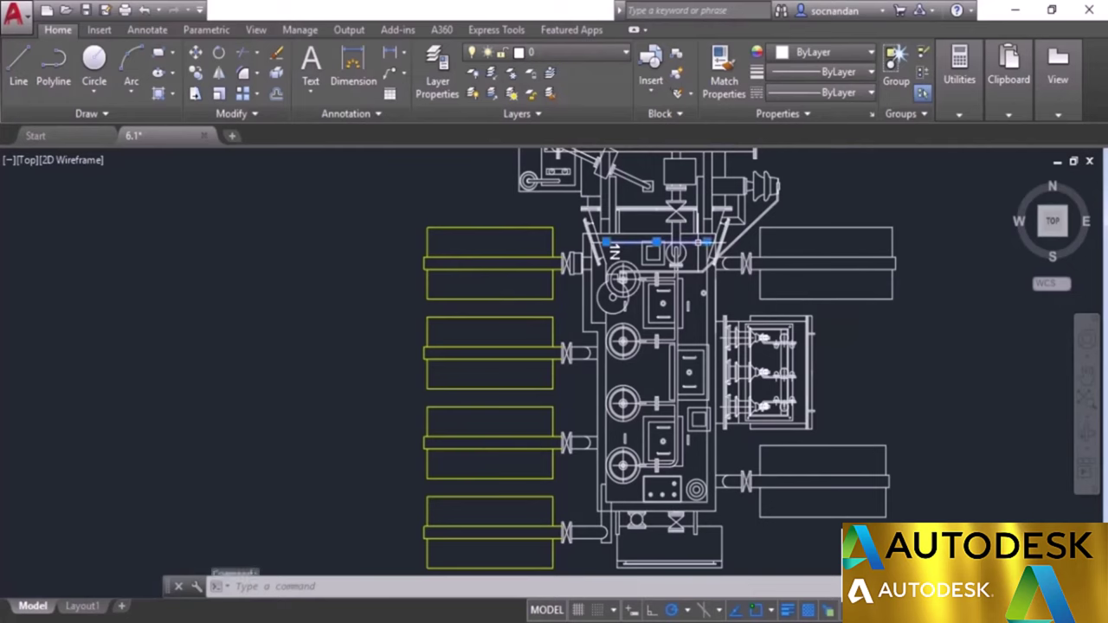
{"action": "left_click", "coordinate": [590, 285]}
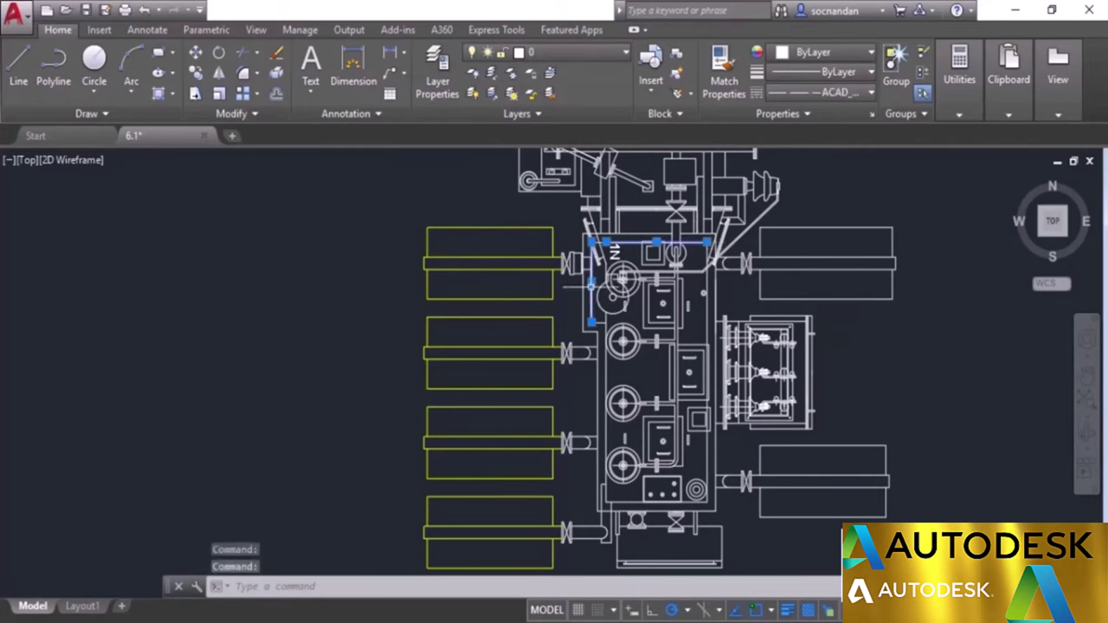
{"action": "scroll", "coordinate": [592, 243], "scroll_direction": "up", "scroll_amount": 6}
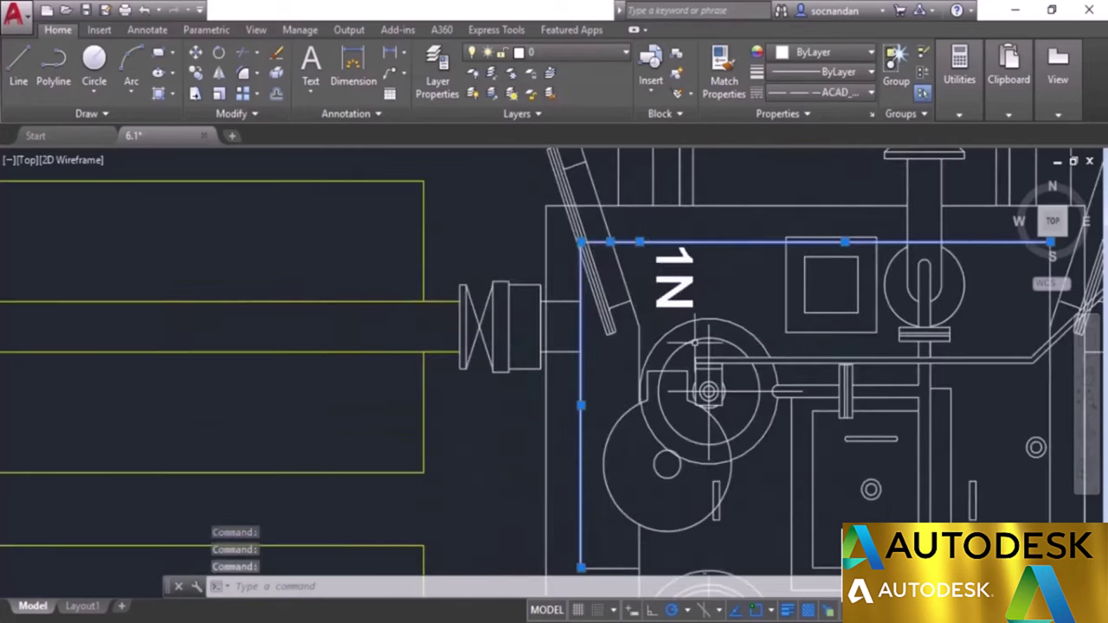
{"action": "scroll", "coordinate": [710, 375], "scroll_direction": "down", "scroll_amount": 6}
{"action": "scroll", "coordinate": [722, 398], "scroll_direction": "up", "scroll_amount": 1}
{"action": "middle_click_drag", "start_coordinate": [722, 399], "coordinate": [622, 339]}
{"action": "left_click", "coordinate": [668, 415]}
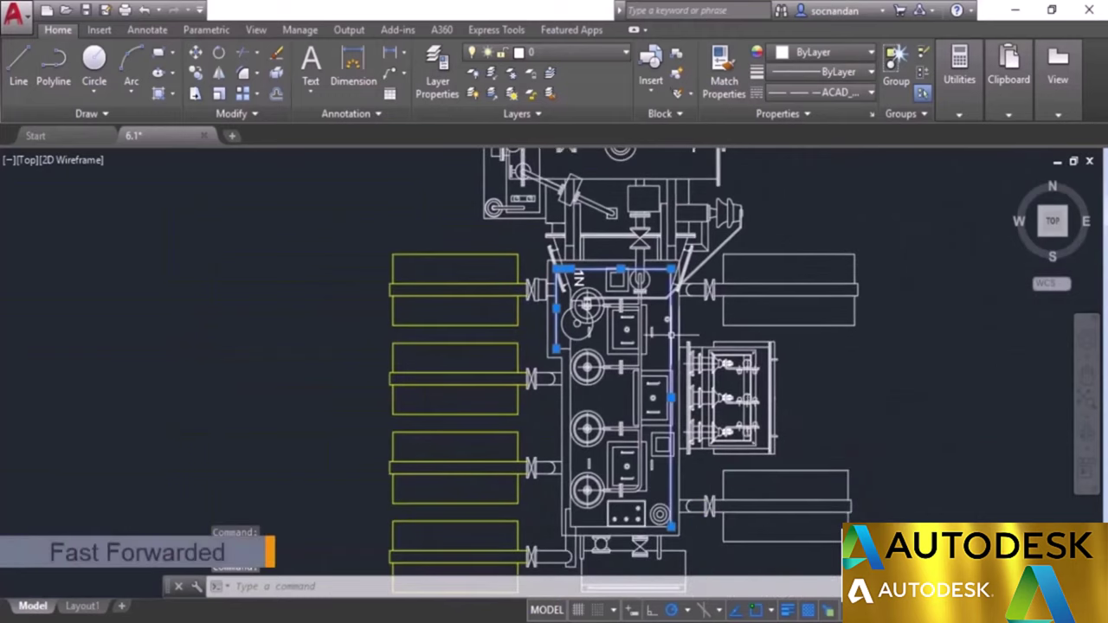
{"action": "scroll", "coordinate": [572, 329], "scroll_direction": "up", "scroll_amount": 4}
{"action": "left_click", "coordinate": [582, 319]}
{"action": "scroll", "coordinate": [606, 329], "scroll_direction": "down", "scroll_amount": 4}
{"action": "scroll", "coordinate": [628, 295], "scroll_direction": "up", "scroll_amount": 2}
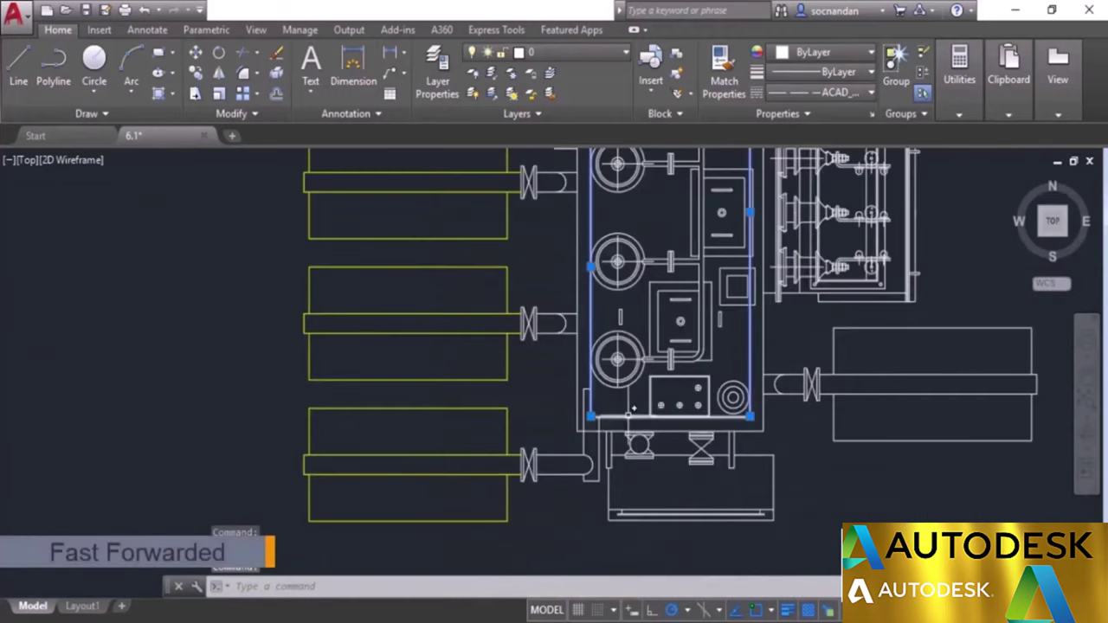
{"action": "scroll", "coordinate": [655, 265], "scroll_direction": "down", "scroll_amount": 2}
{"action": "mouse_move", "coordinate": [922, 299]}
{"action": "middle_mouse_down"}
{"action": "mouse_move", "coordinate": [922, 317]}
{"action": "mouse_move", "coordinate": [817, 347]}
{"action": "middle_mouse_up"}
{"action": "right_click", "coordinate": [807, 221]}
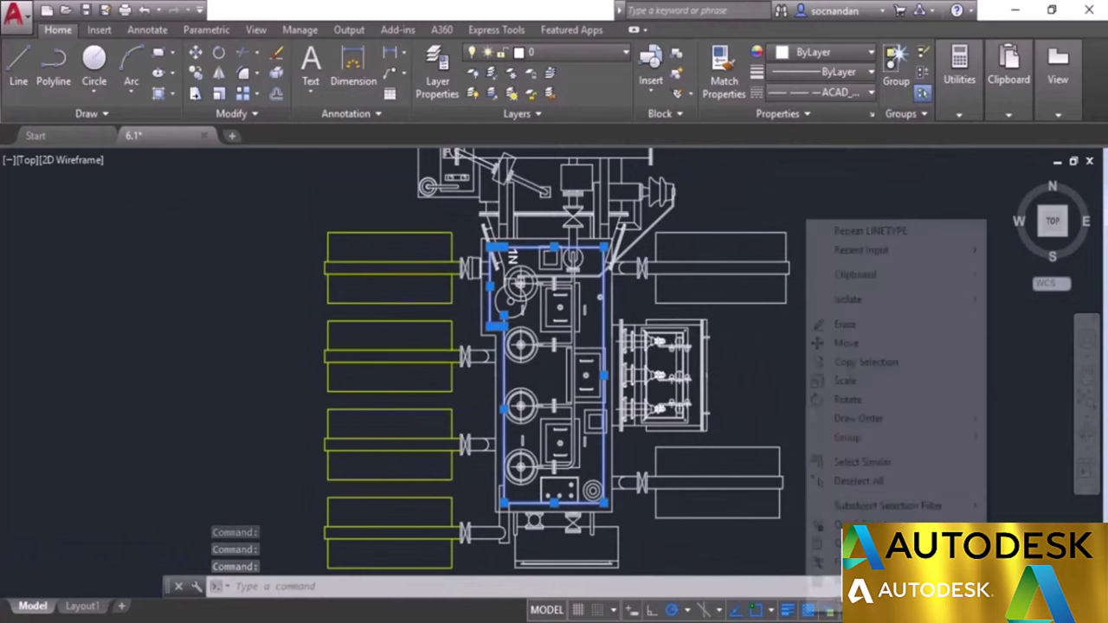
{"action": "left_click", "coordinate": [857, 581]}
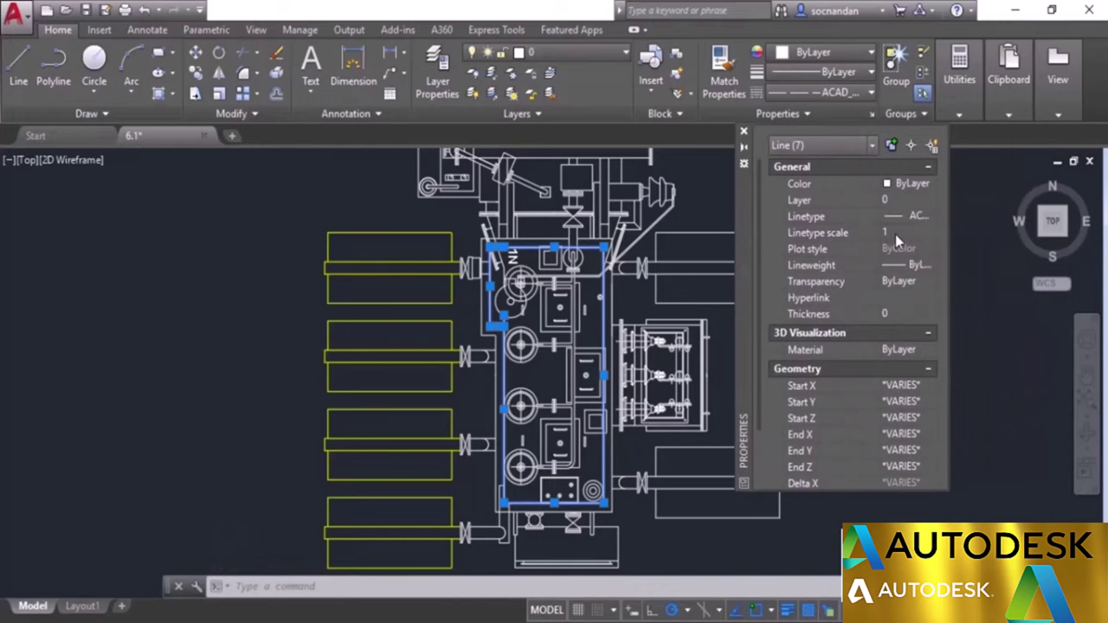
Step: Try linetype scales of 0.008, 0.02 and 0.05 on the selected inner tank outline
{"action": "left_click", "coordinate": [895, 234]}
{"action": "key", "text": "Return"}
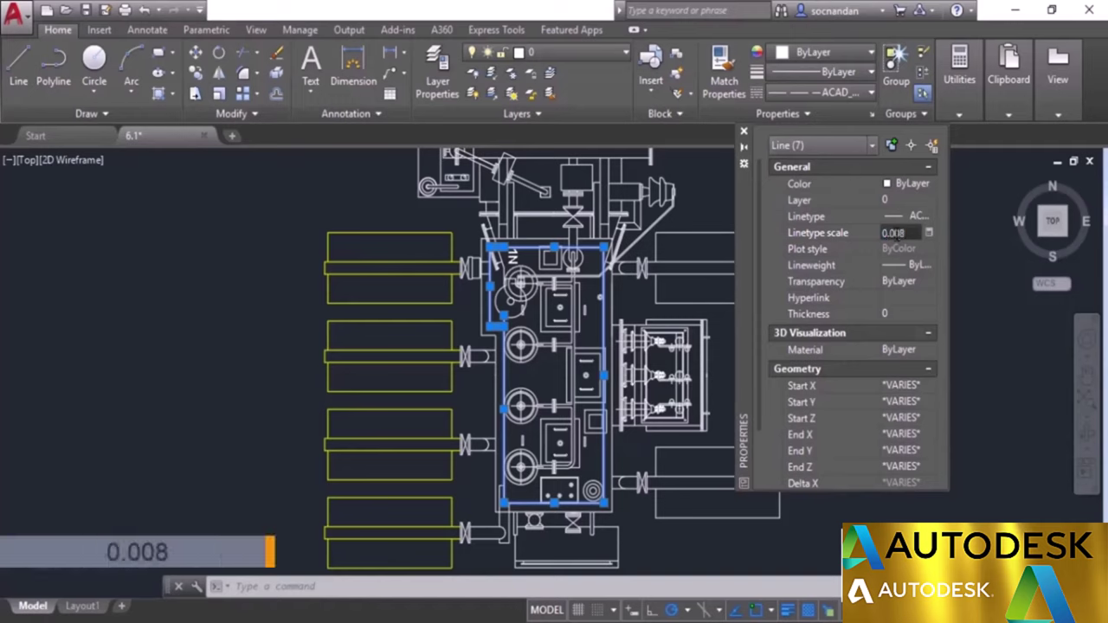
{"action": "key", "text": "Return"}
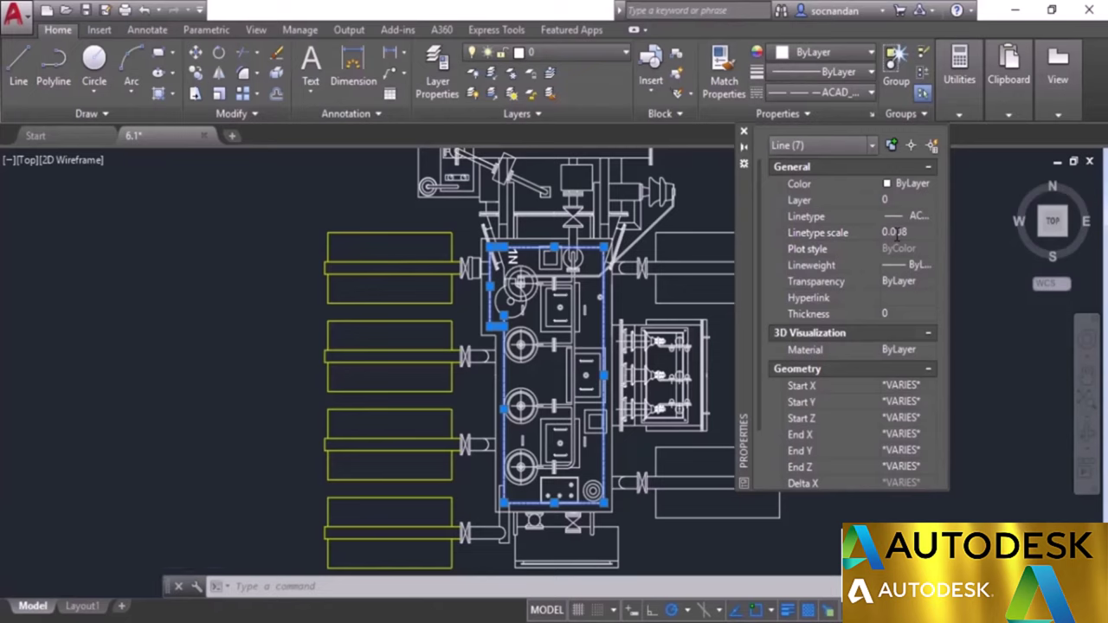
{"action": "left_click", "coordinate": [897, 235]}
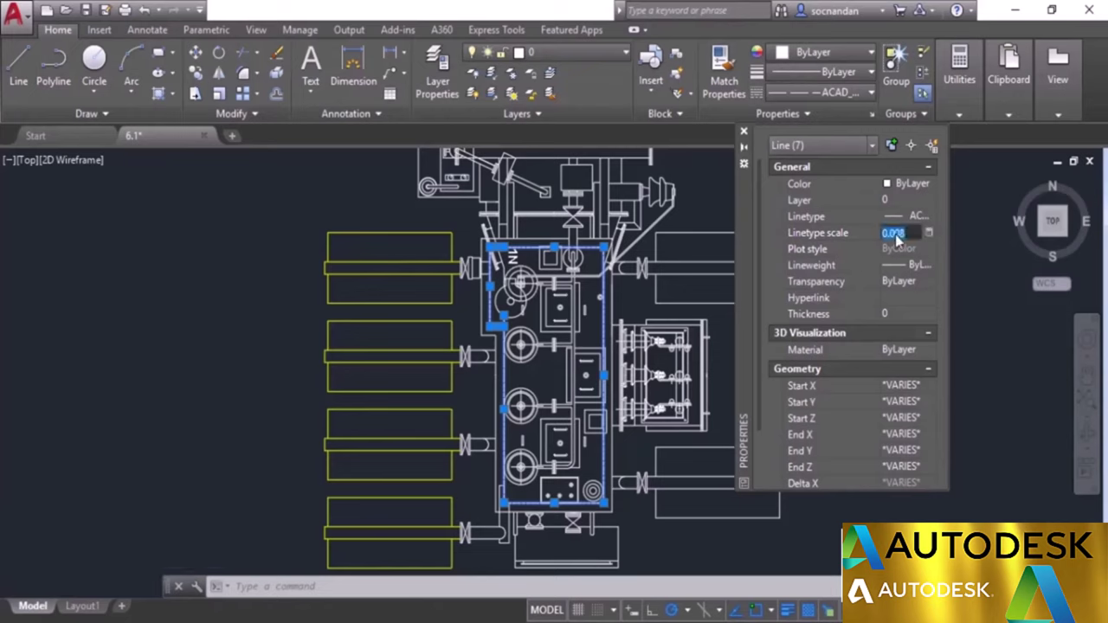
{"action": "type", "text": "0.02"}
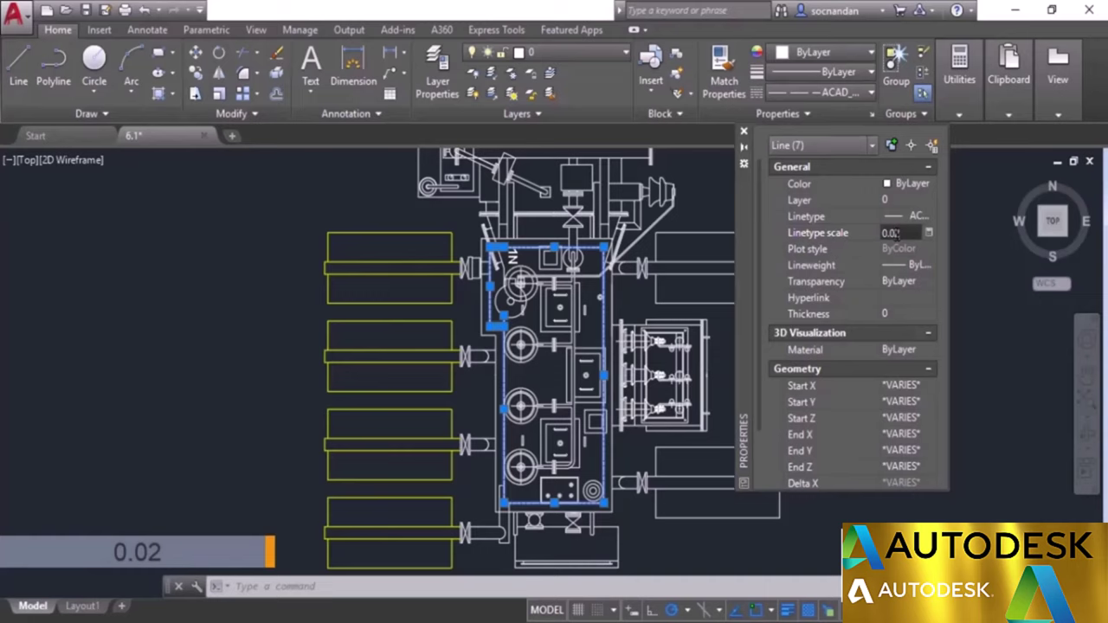
{"action": "key", "text": "Return"}
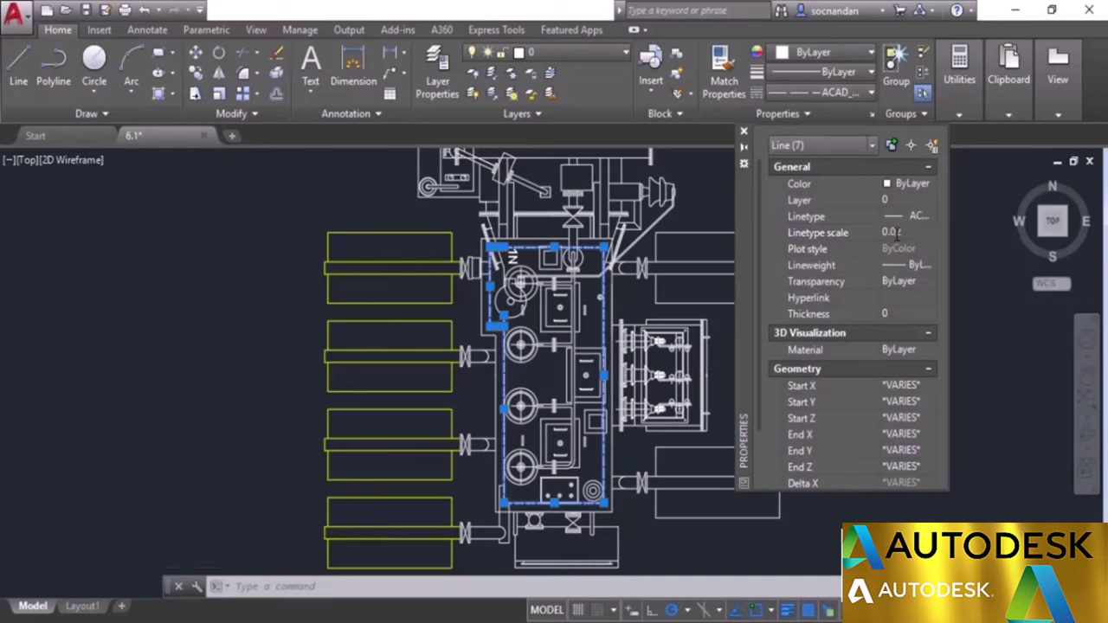
{"action": "left_click", "coordinate": [897, 232]}
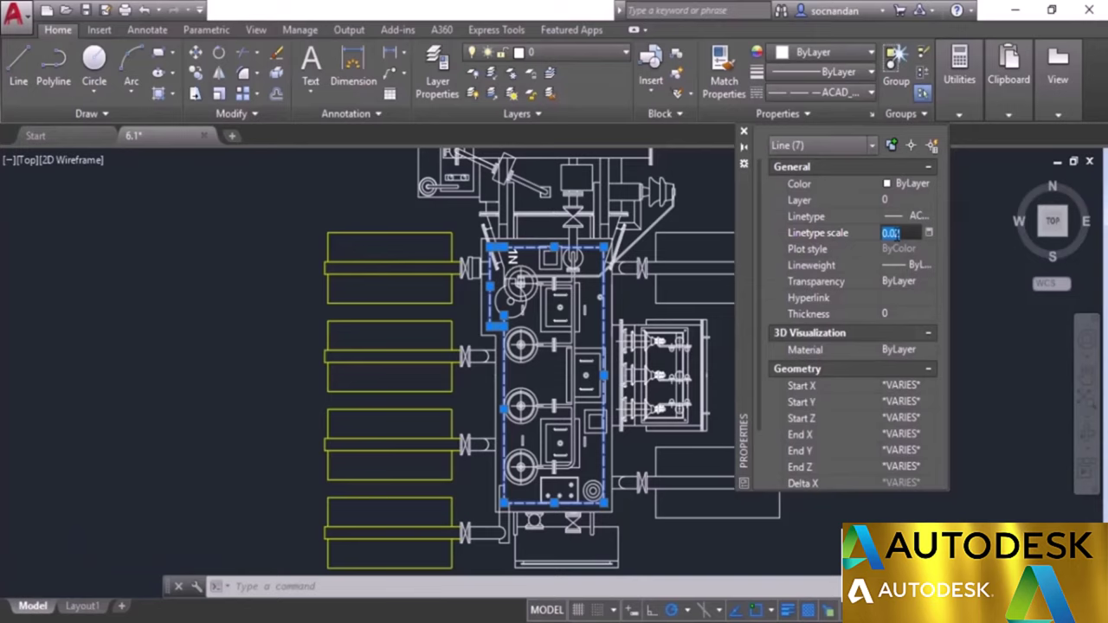
{"action": "type", "text": "0.05"}
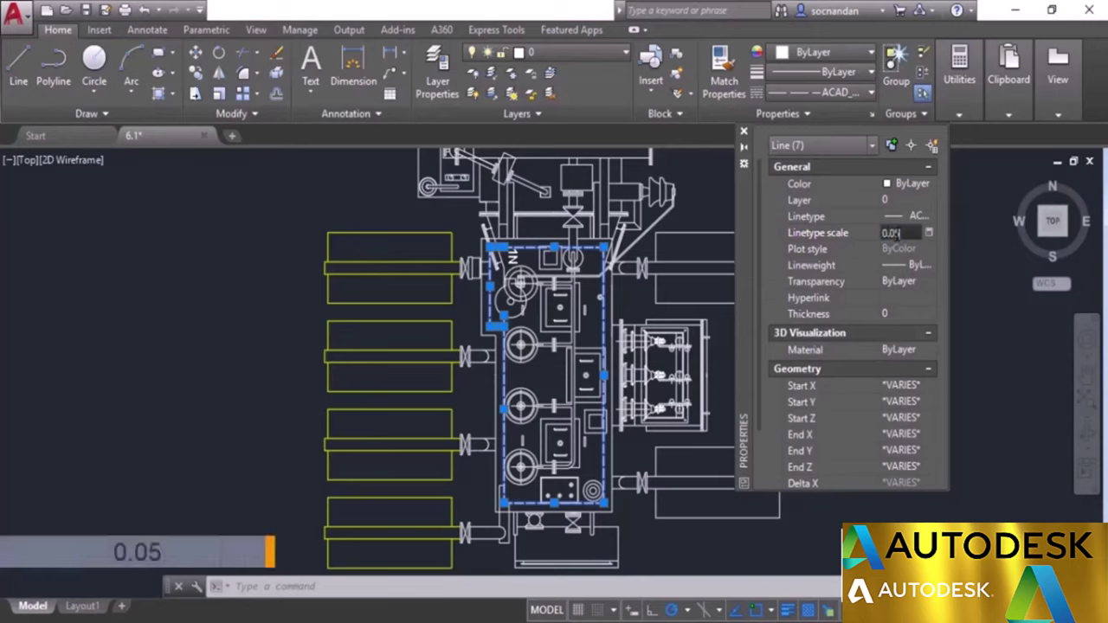
{"action": "key", "text": "Return"}
Step: Set the inner tank outline's linetype scale to 0.04, close its properties and clear the selection
{"action": "left_click", "coordinate": [897, 232]}
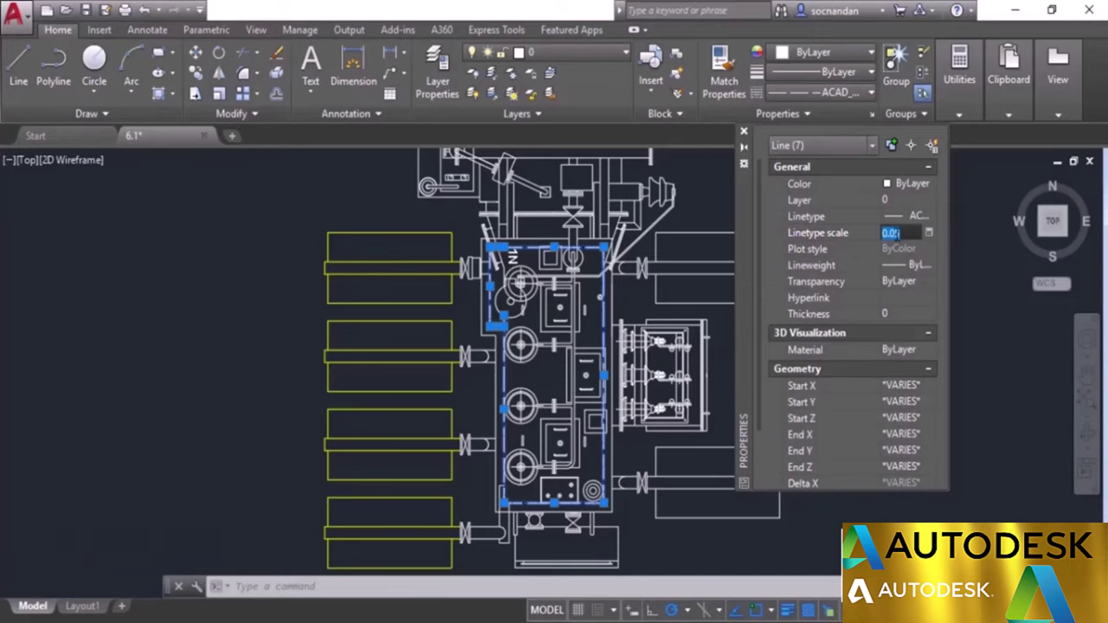
{"action": "type", "text": "0.04"}
{"action": "key", "text": "Return"}
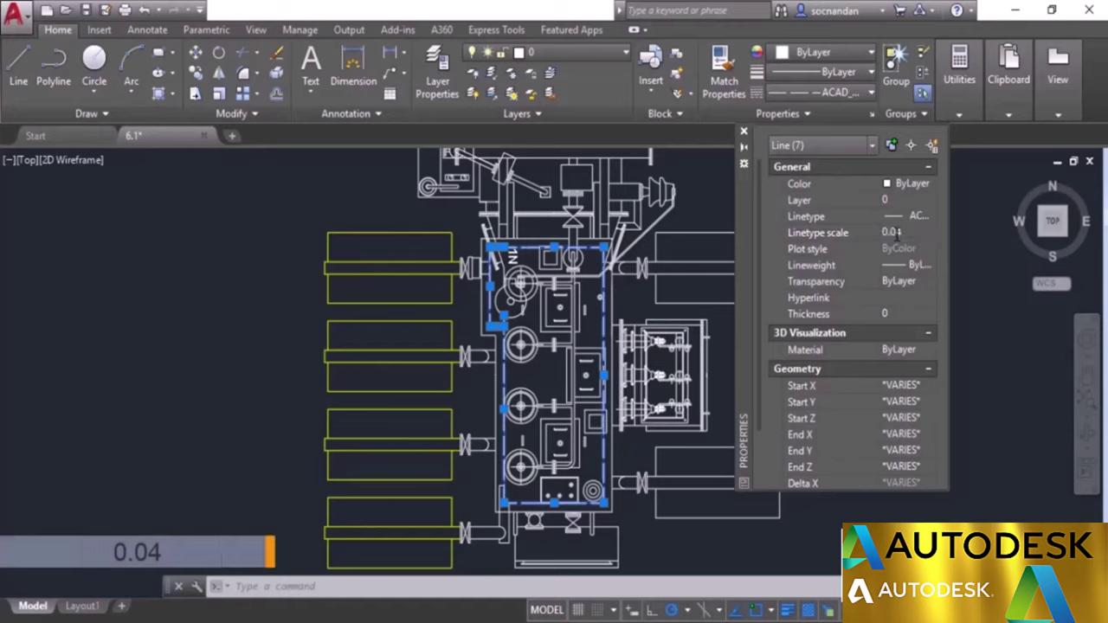
{"action": "left_click", "coordinate": [742, 132]}
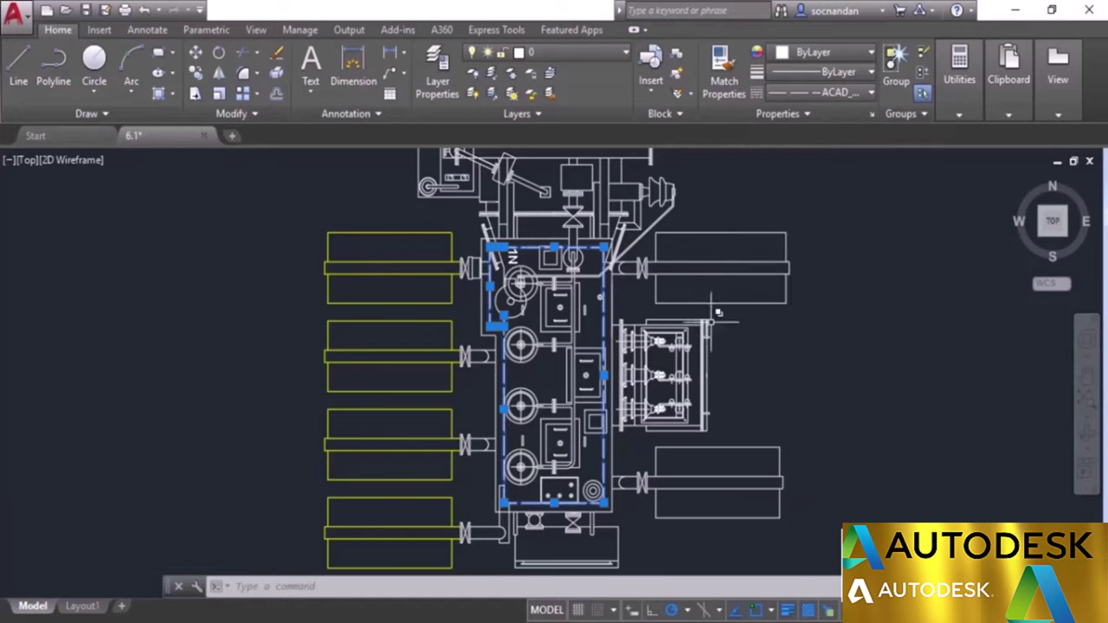
{"action": "key", "text": "Escape"}
{"action": "scroll", "coordinate": [608, 317], "scroll_direction": "up", "scroll_amount": 2}
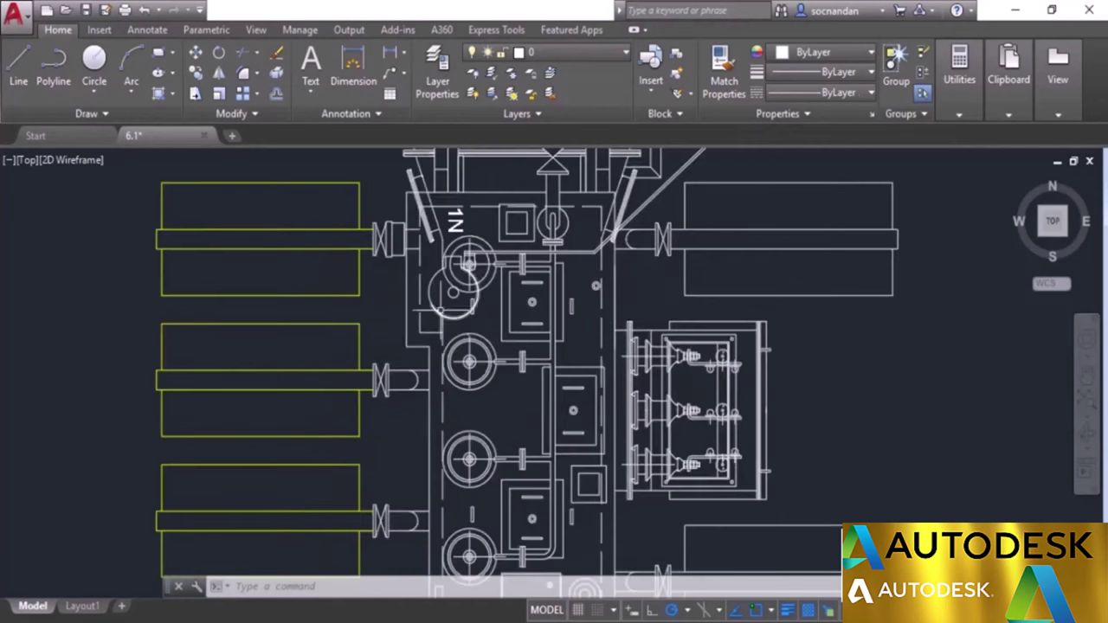
{"action": "middle_click_drag", "start_coordinate": [497, 413], "coordinate": [557, 281]}
{"action": "scroll", "coordinate": [668, 403], "scroll_direction": "down", "scroll_amount": 5}
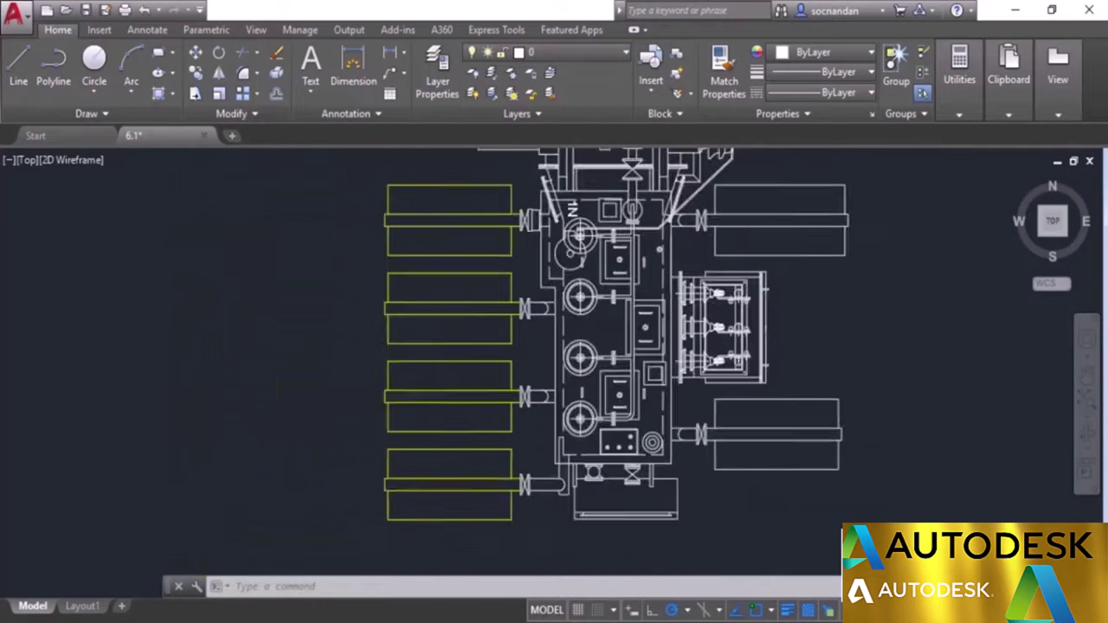
{"action": "middle_click_drag", "start_coordinate": [482, 364], "coordinate": [557, 384]}
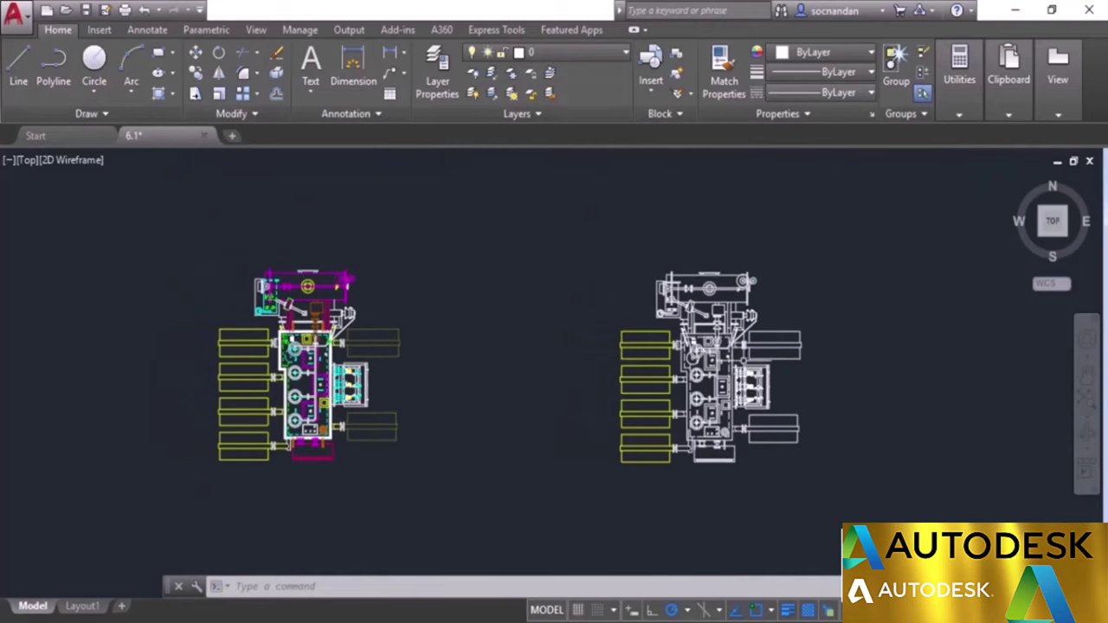
Step: Compare the dashed inner tank outline in the uncoloured plan with the one in the coloured reference plan
{"action": "scroll", "coordinate": [736, 363], "scroll_direction": "up", "scroll_amount": 2}
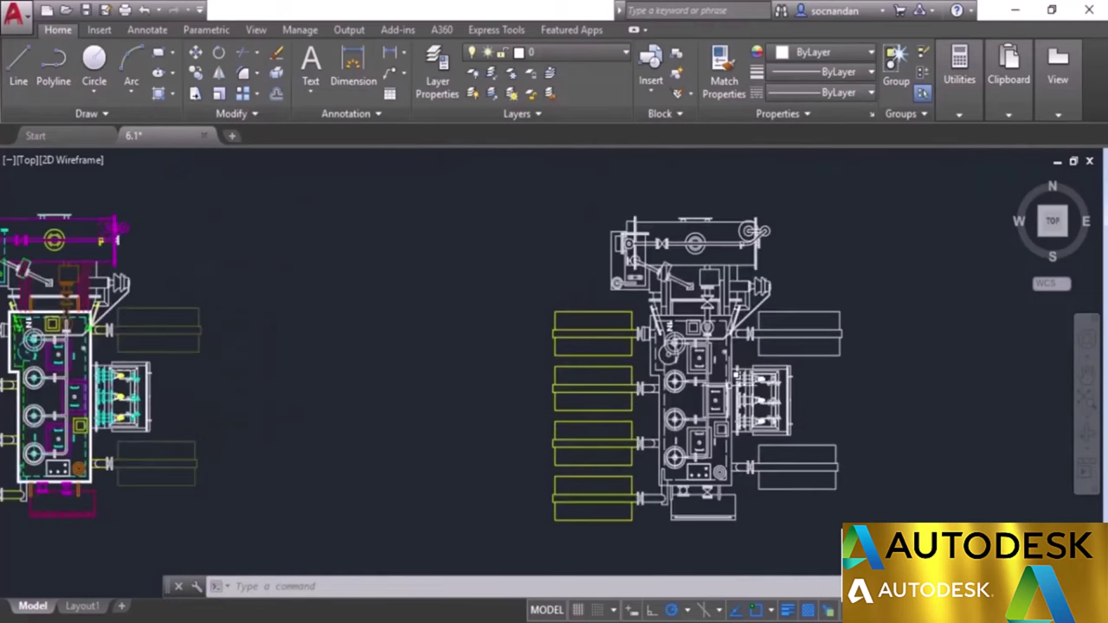
{"action": "scroll", "coordinate": [85, 364], "scroll_direction": "up", "scroll_amount": 4}
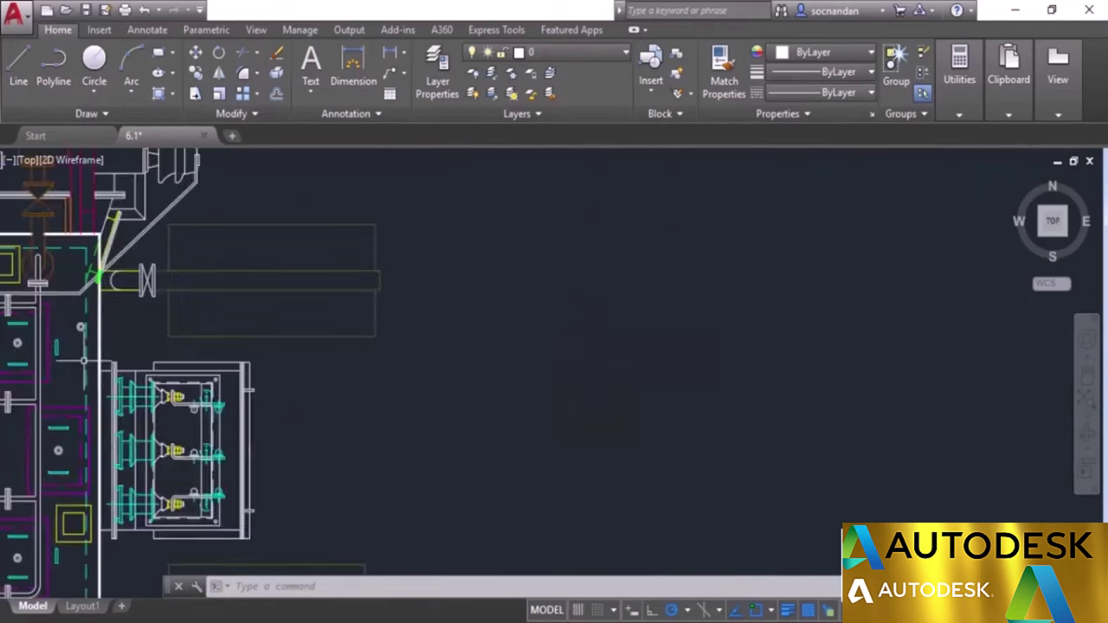
{"action": "scroll", "coordinate": [802, 371], "scroll_direction": "down", "scroll_amount": 4}
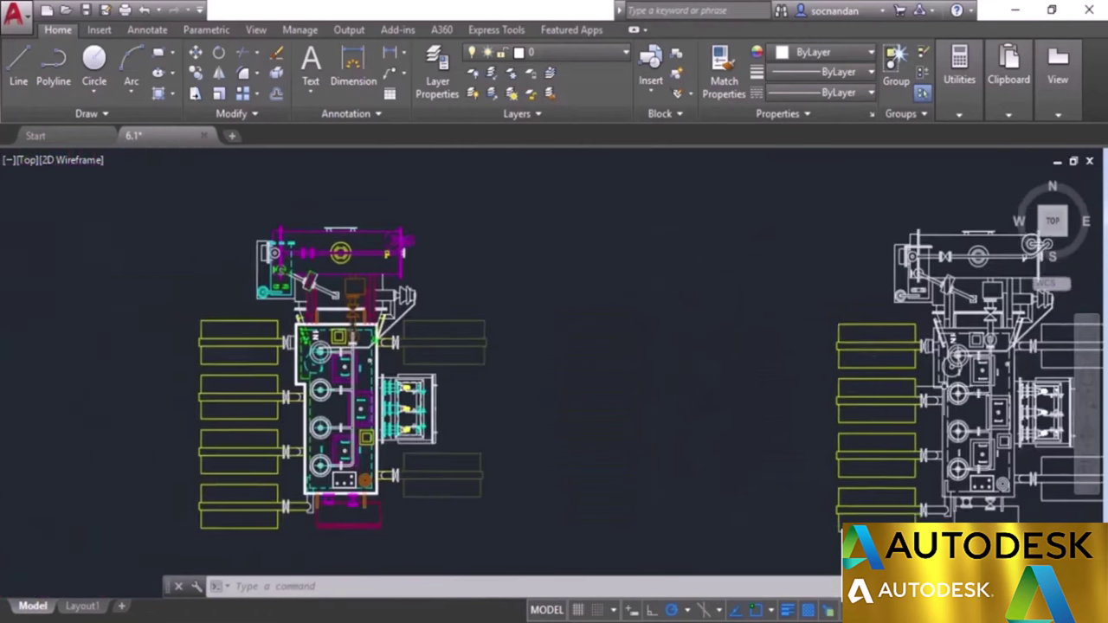
{"action": "scroll", "coordinate": [903, 379], "scroll_direction": "up", "scroll_amount": 2}
{"action": "scroll", "coordinate": [633, 396], "scroll_direction": "down", "scroll_amount": 2}
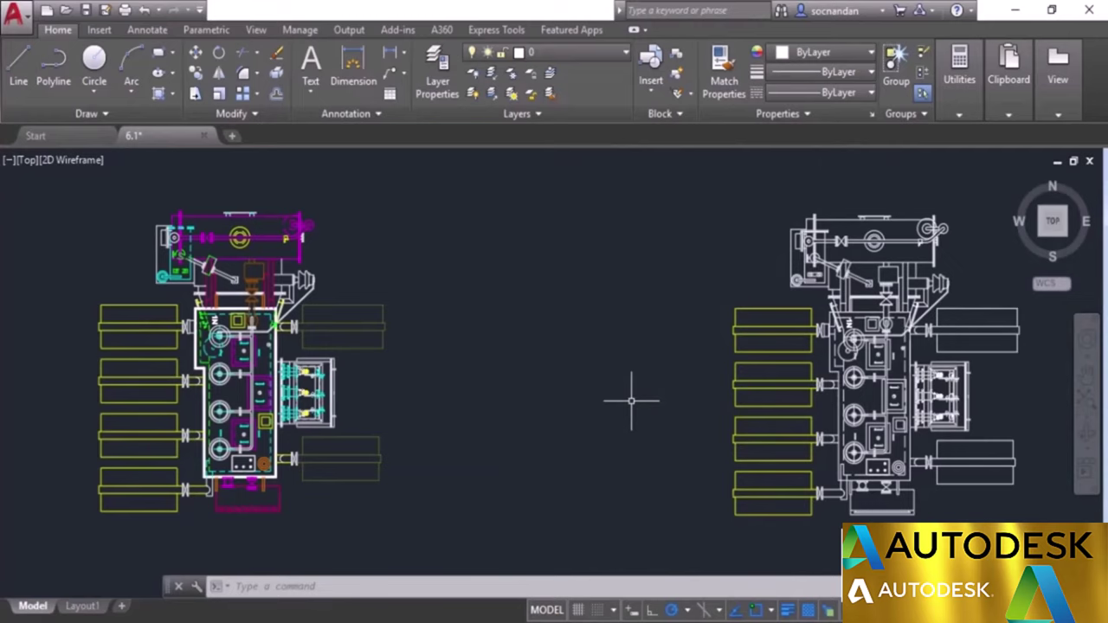
{"action": "scroll", "coordinate": [631, 400], "scroll_direction": "down", "scroll_amount": 3}
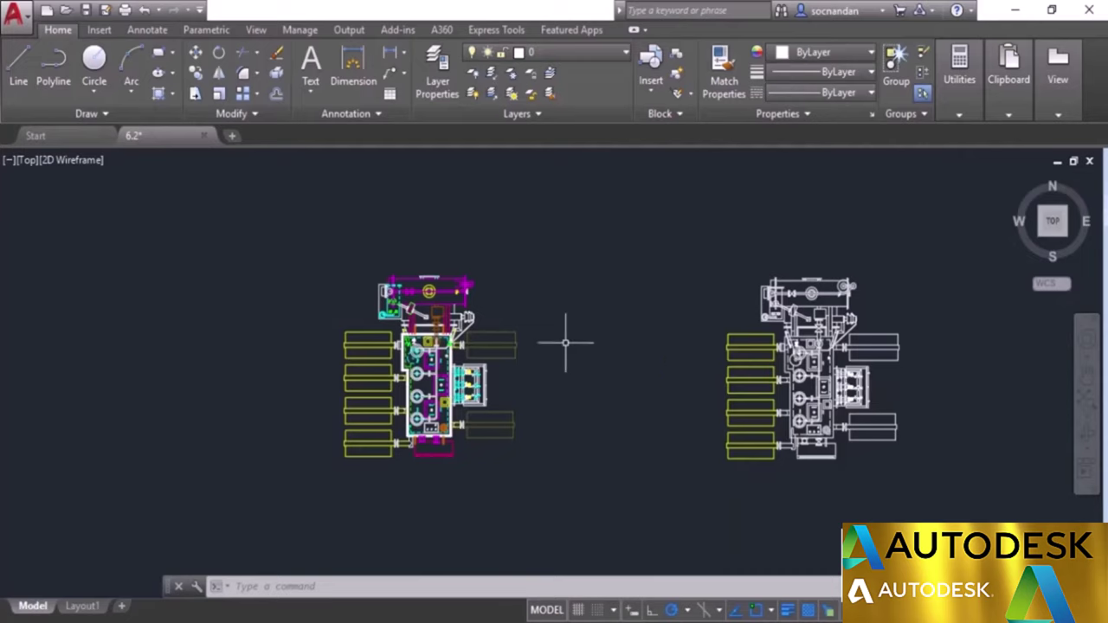
Step: Examine the thick white outer tank outline in the coloured plan and compare it with the same outline in the uncoloured plan
{"action": "scroll", "coordinate": [457, 357], "scroll_direction": "up", "scroll_amount": 3}
{"action": "scroll", "coordinate": [430, 351], "scroll_direction": "up", "scroll_amount": 1}
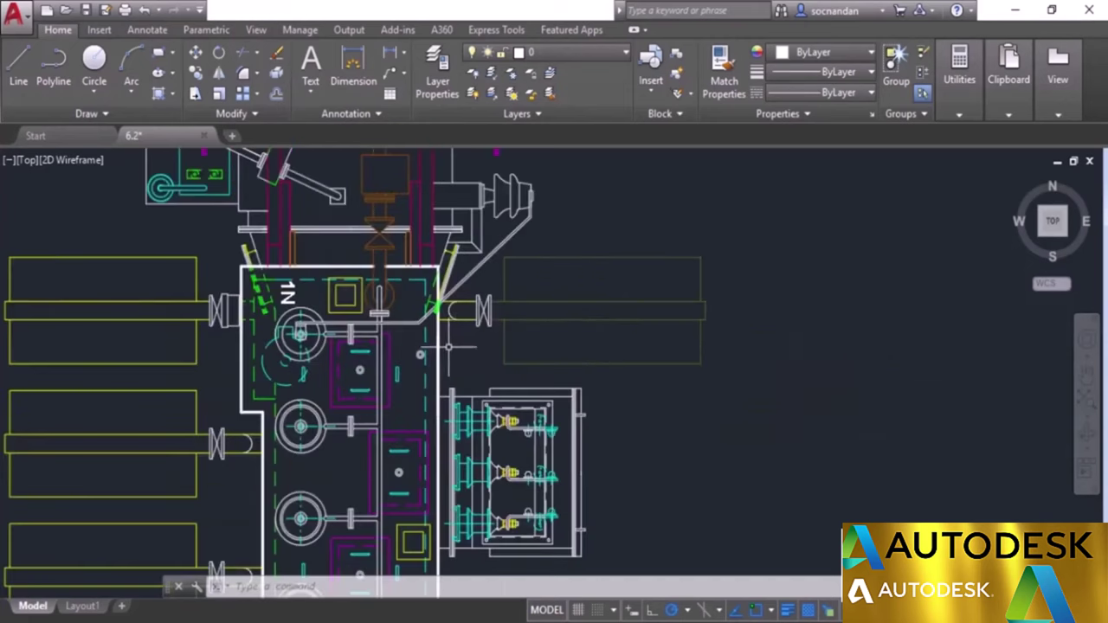
{"action": "scroll", "coordinate": [441, 346], "scroll_direction": "up", "scroll_amount": 1}
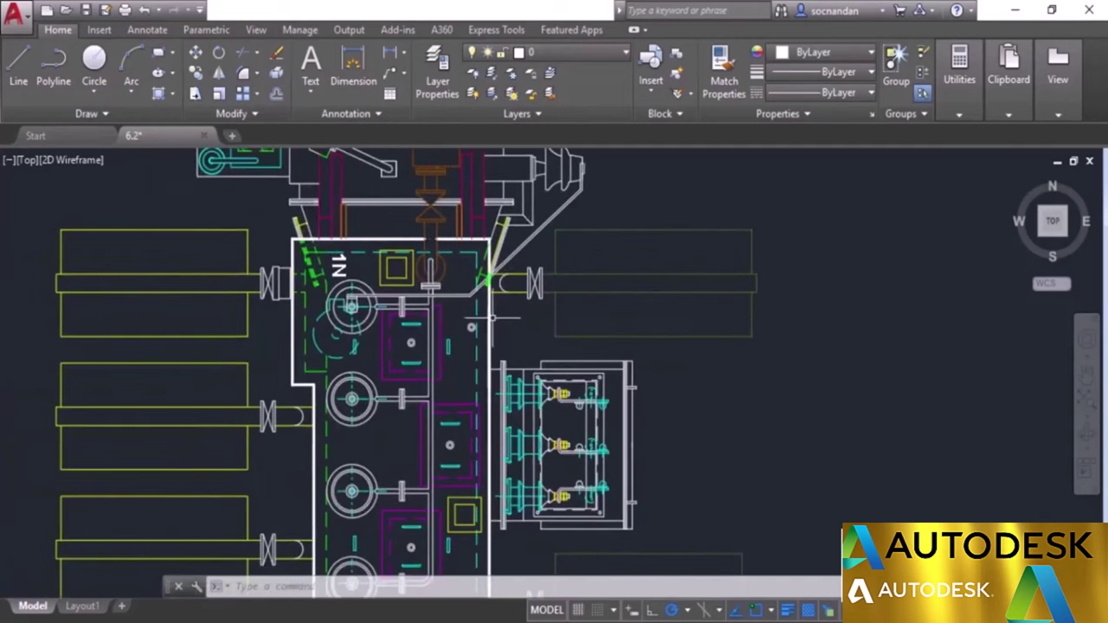
{"action": "scroll", "coordinate": [490, 319], "scroll_direction": "up", "scroll_amount": 1}
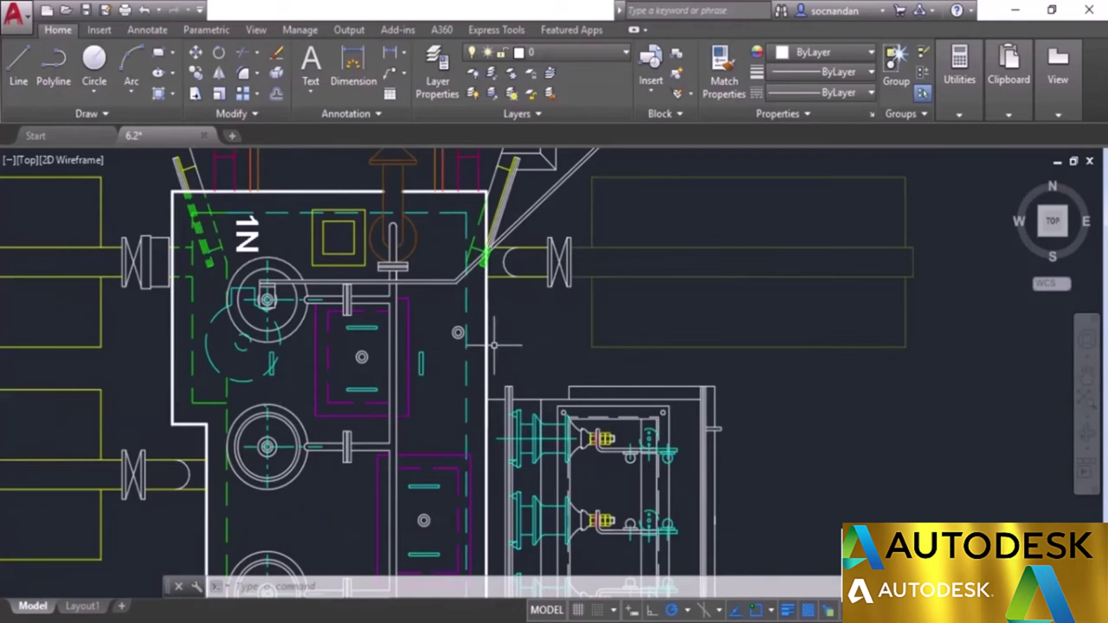
{"action": "scroll", "coordinate": [494, 344], "scroll_direction": "down", "scroll_amount": 8}
{"action": "middle_click_drag", "start_coordinate": [754, 391], "coordinate": [462, 393]}
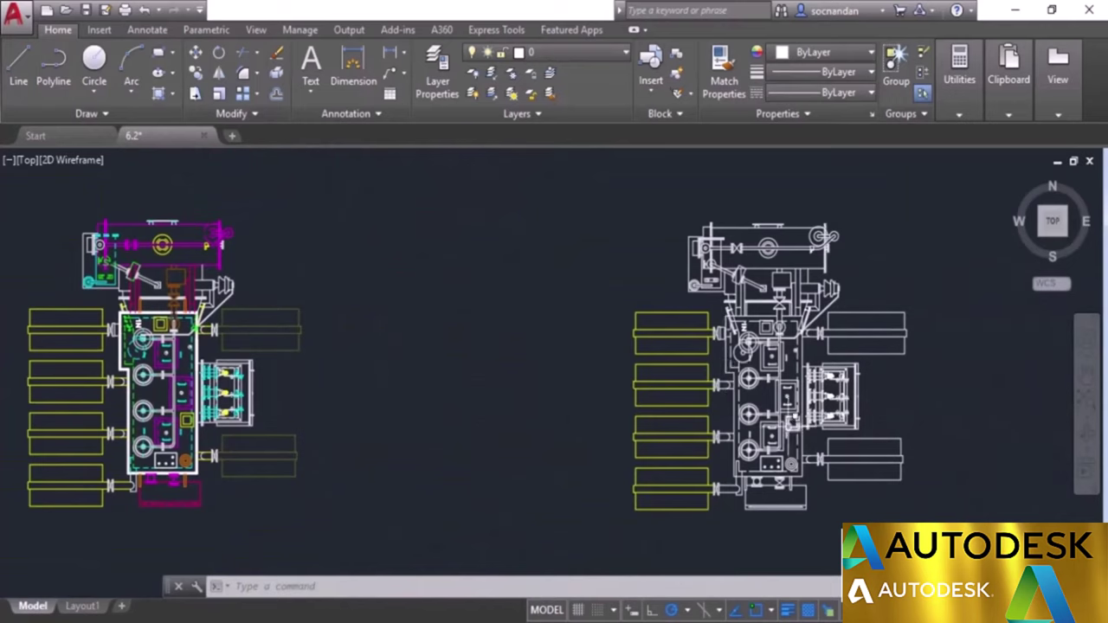
{"action": "mouse_move", "coordinate": [792, 422]}
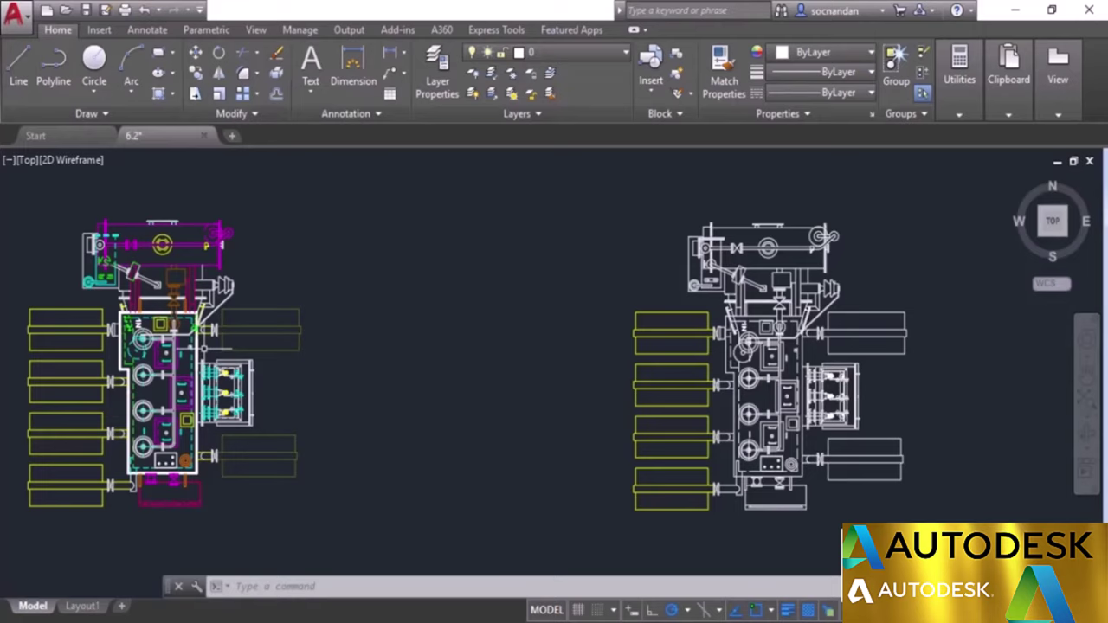
Step: Review the Lineweight Settings, including the listing units, lineweight display and default lineweight, and accept them as they are
{"action": "left_click", "coordinate": [845, 75]}
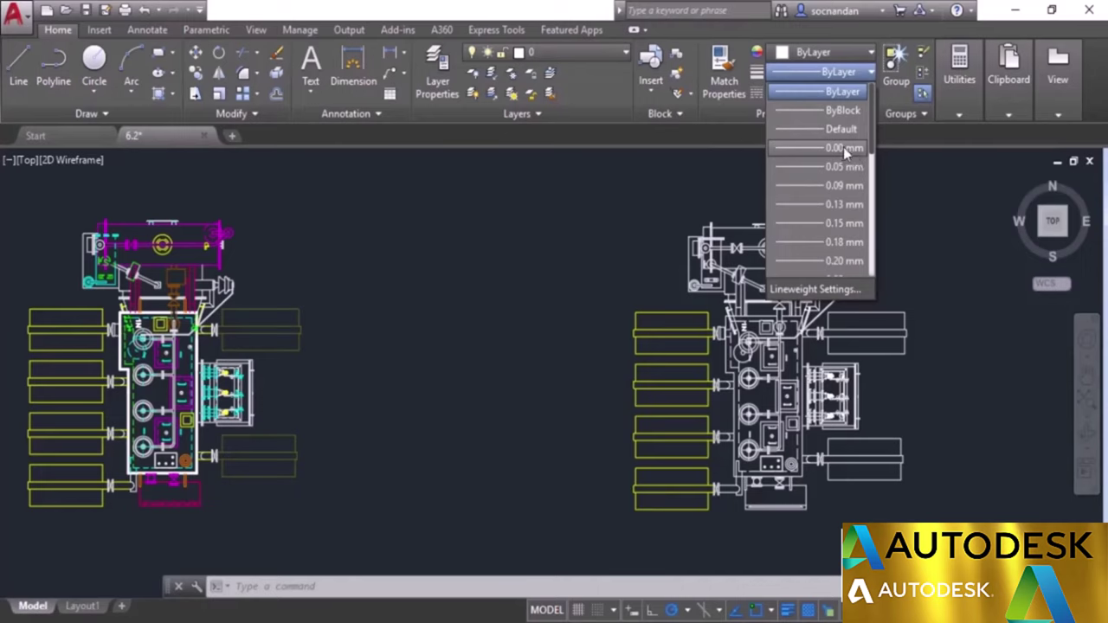
{"action": "left_click", "coordinate": [818, 290]}
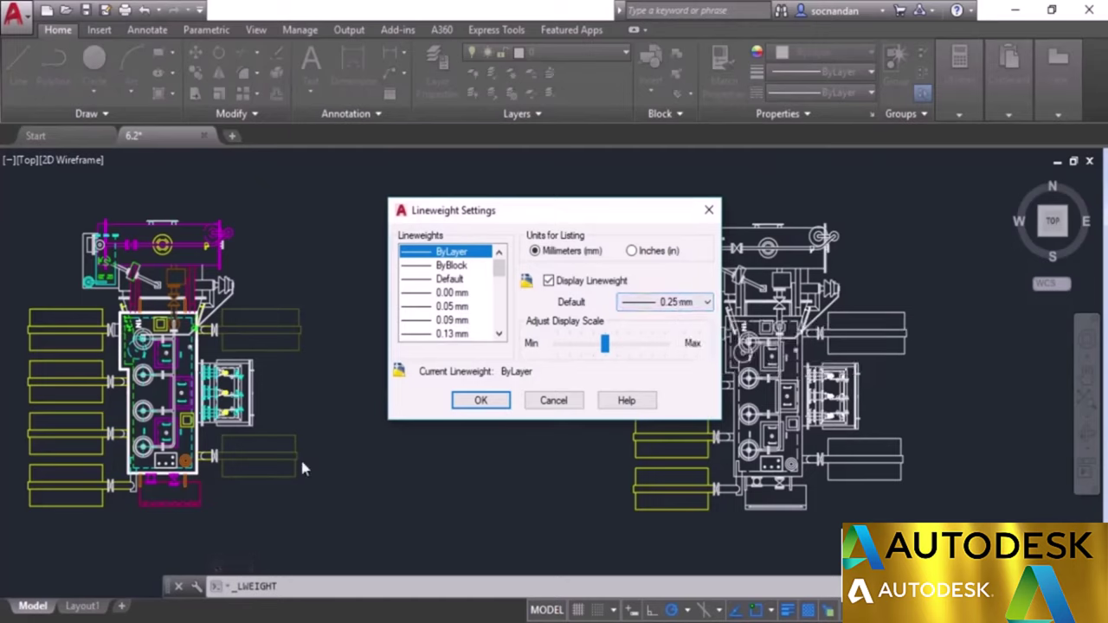
{"action": "left_click", "coordinate": [481, 400]}
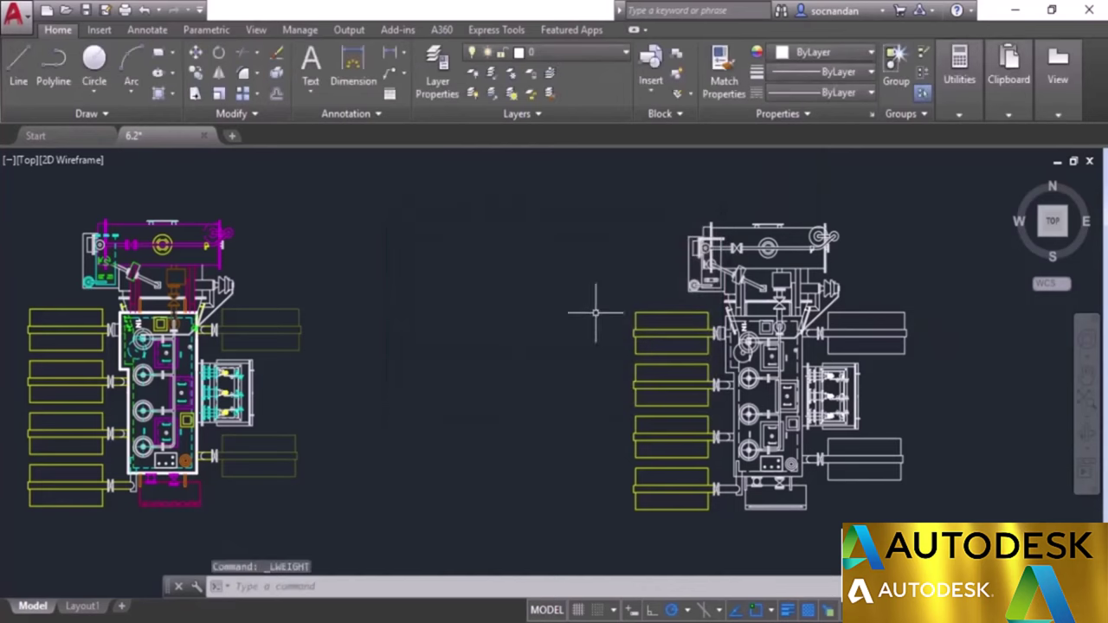
Step: Look through the list of available lineweights up to 2.11 mm and close it without choosing one
{"action": "left_click", "coordinate": [853, 73]}
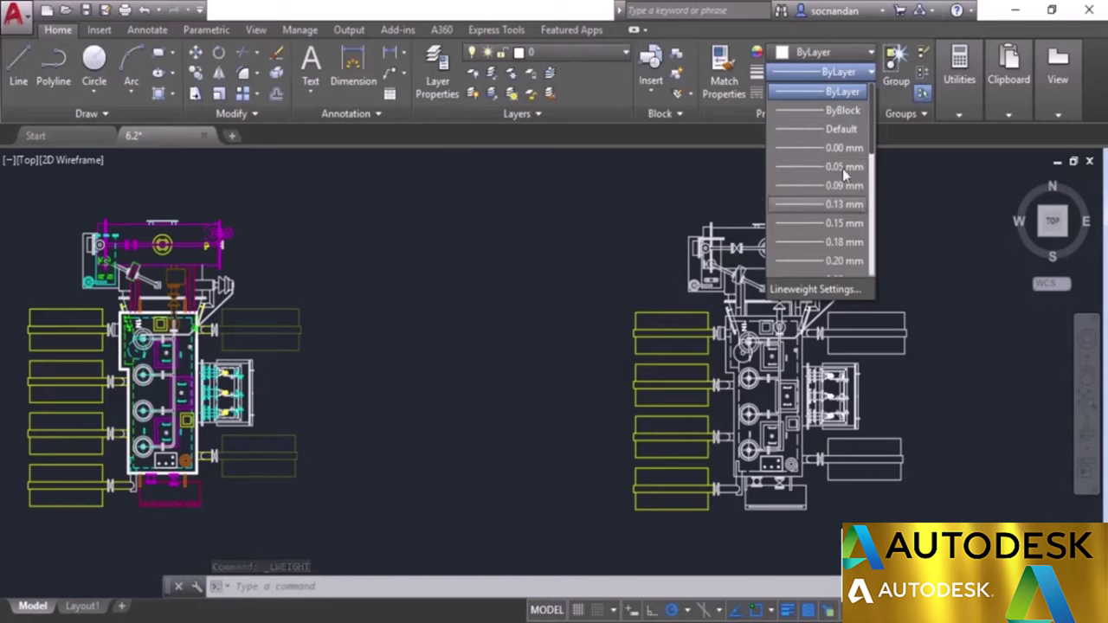
{"action": "scroll", "coordinate": [841, 217], "scroll_direction": "down", "scroll_amount": 1}
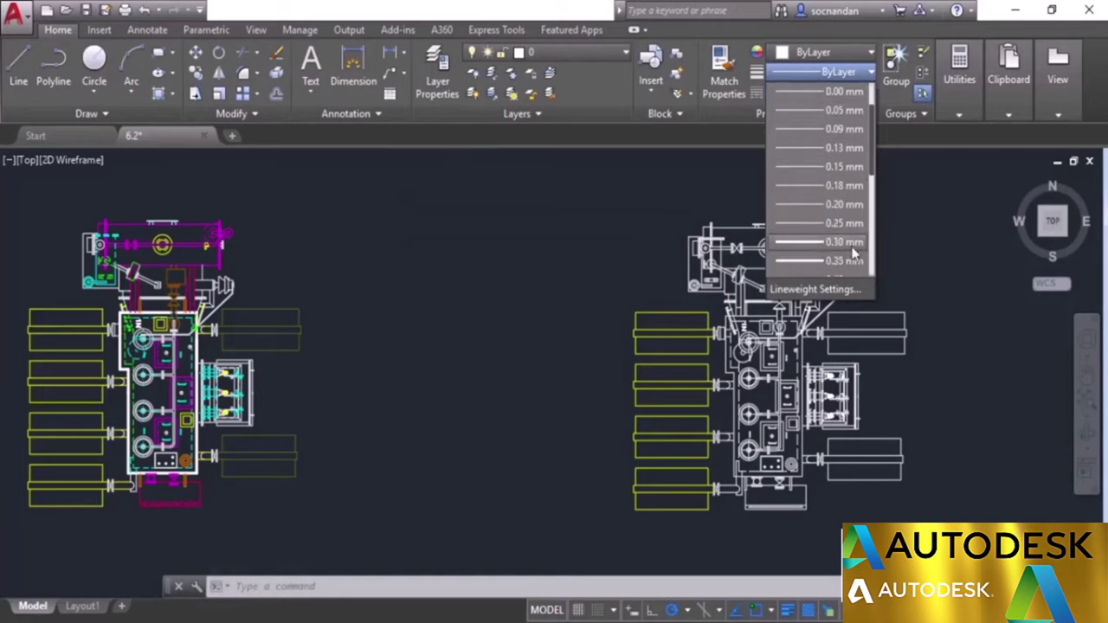
{"action": "scroll", "coordinate": [831, 251], "scroll_direction": "down", "scroll_amount": 4}
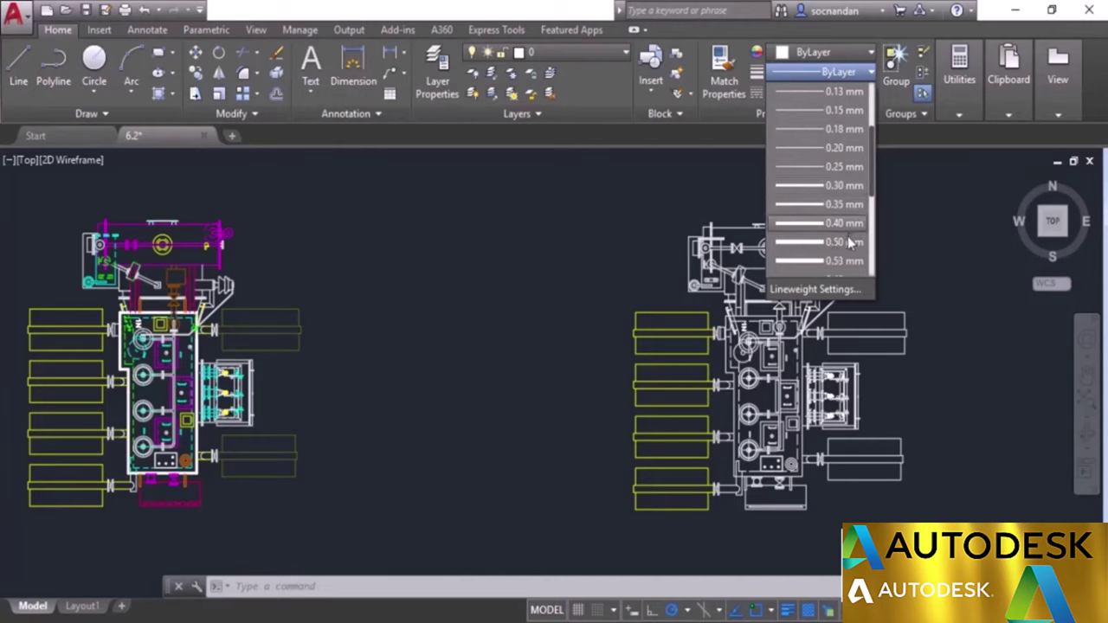
{"action": "scroll", "coordinate": [842, 251], "scroll_direction": "up", "scroll_amount": 2}
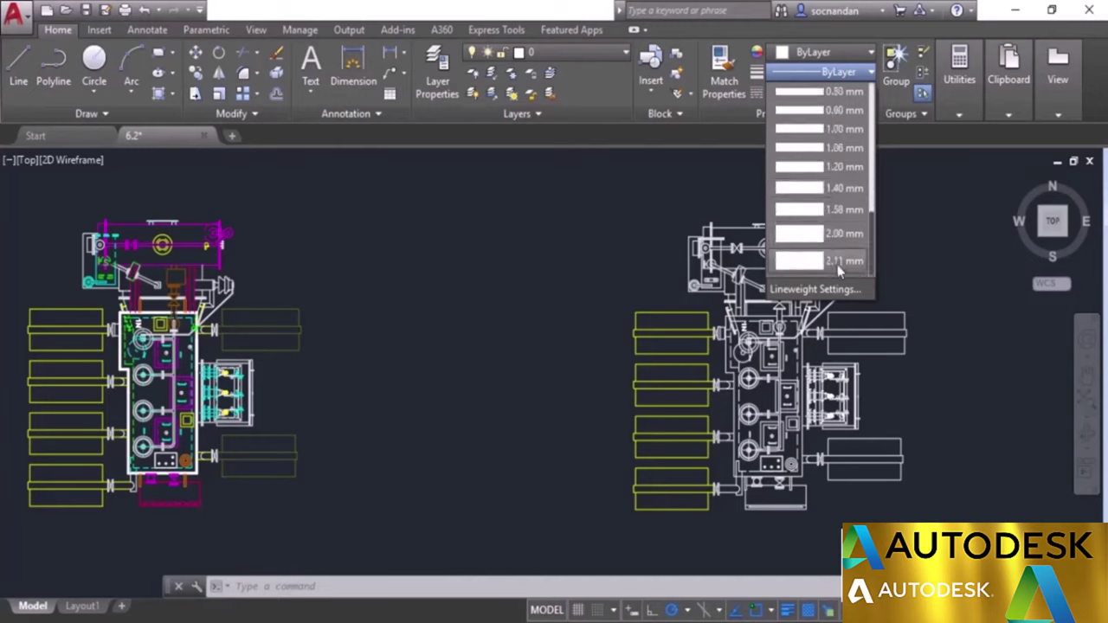
{"action": "scroll", "coordinate": [839, 272], "scroll_direction": "up", "scroll_amount": 3}
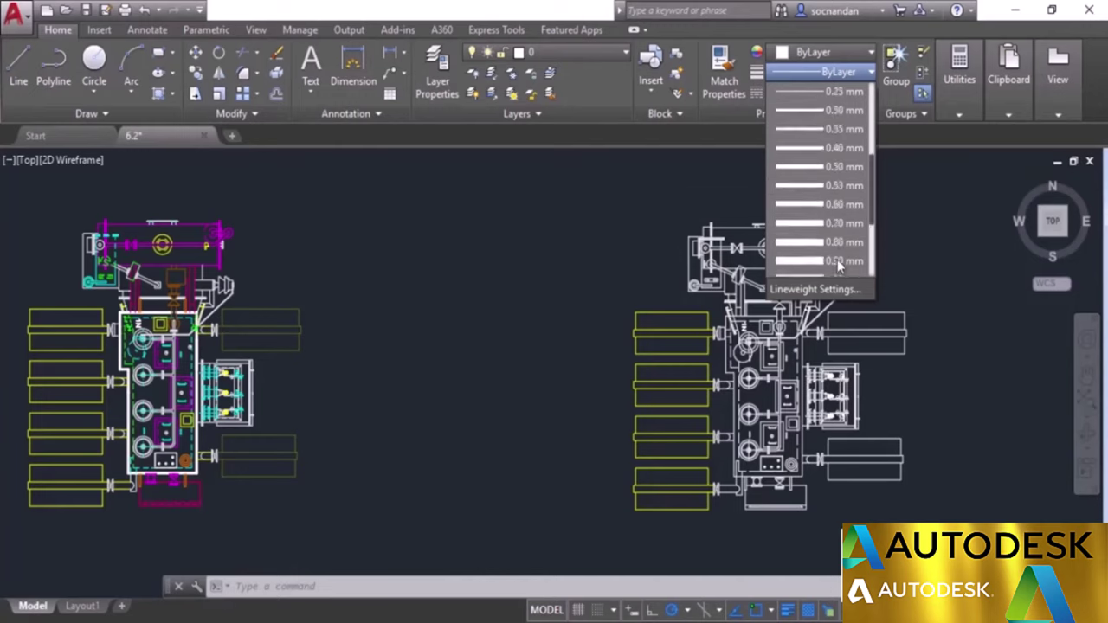
{"action": "scroll", "coordinate": [839, 178], "scroll_direction": "up", "scroll_amount": 3}
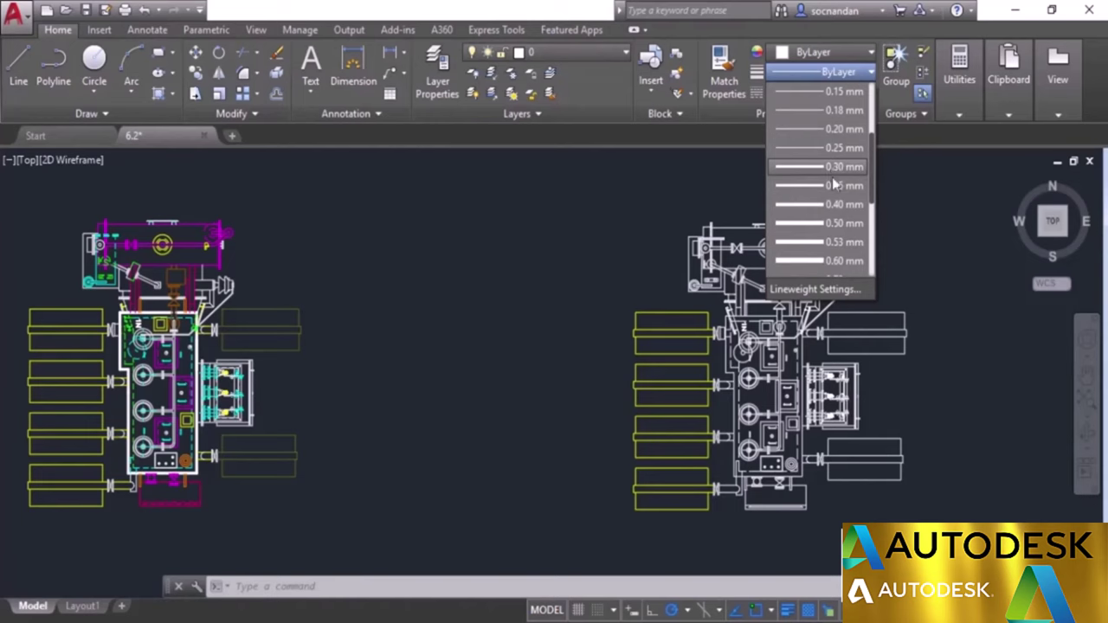
{"action": "left_click", "coordinate": [883, 211]}
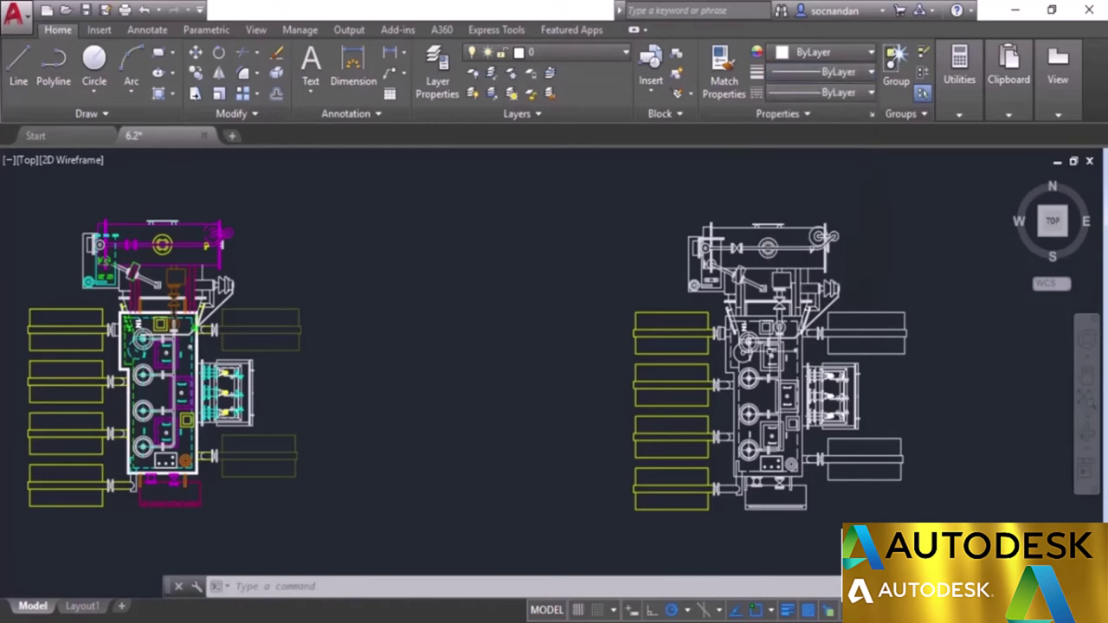
Step: Select all lines of the outer tank outline in the uncoloured plan, including its stepped corner and lower edge
{"action": "scroll", "coordinate": [747, 331], "scroll_direction": "up", "scroll_amount": 2}
{"action": "scroll", "coordinate": [744, 329], "scroll_direction": "up", "scroll_amount": 2}
{"action": "middle_click_drag", "start_coordinate": [745, 329], "coordinate": [615, 259]}
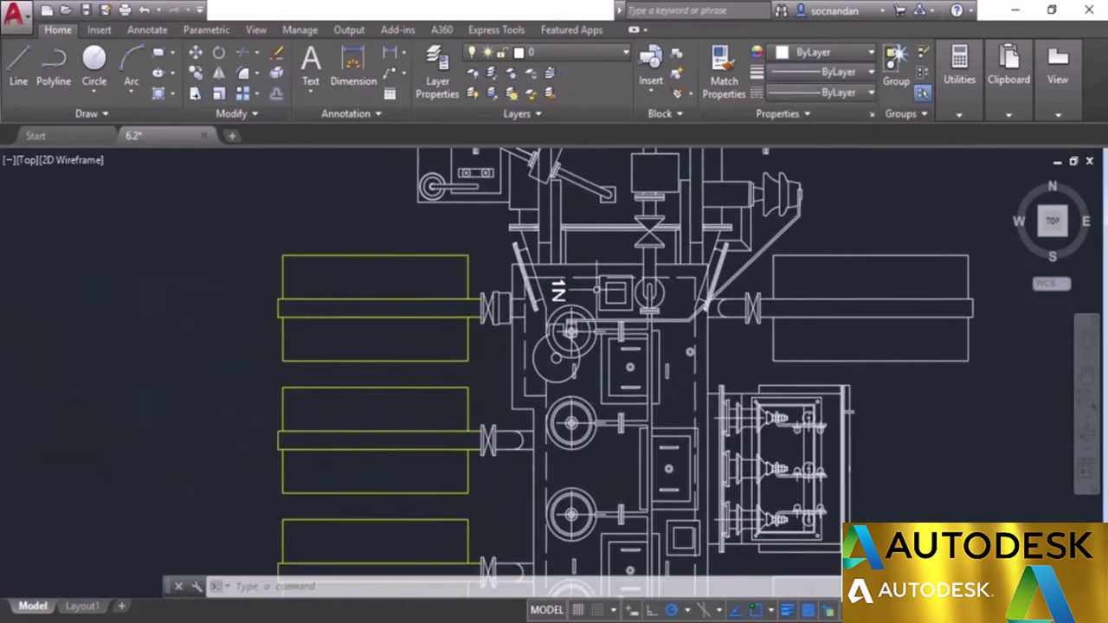
{"action": "left_click", "coordinate": [610, 260]}
{"action": "scroll", "coordinate": [524, 258], "scroll_direction": "up", "scroll_amount": 2}
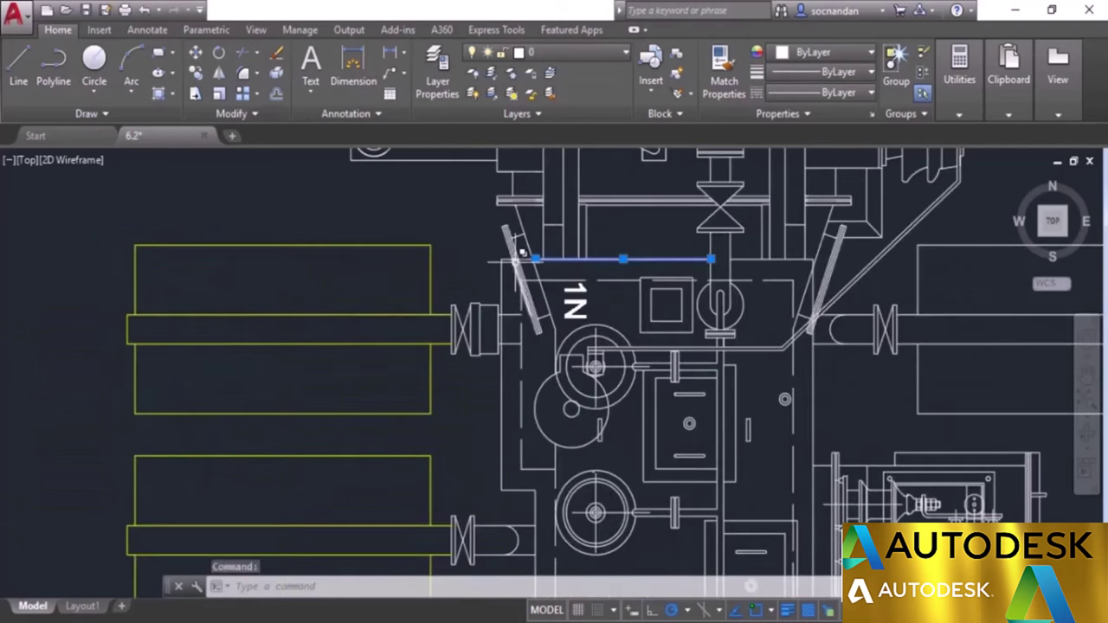
{"action": "left_click", "coordinate": [520, 259]}
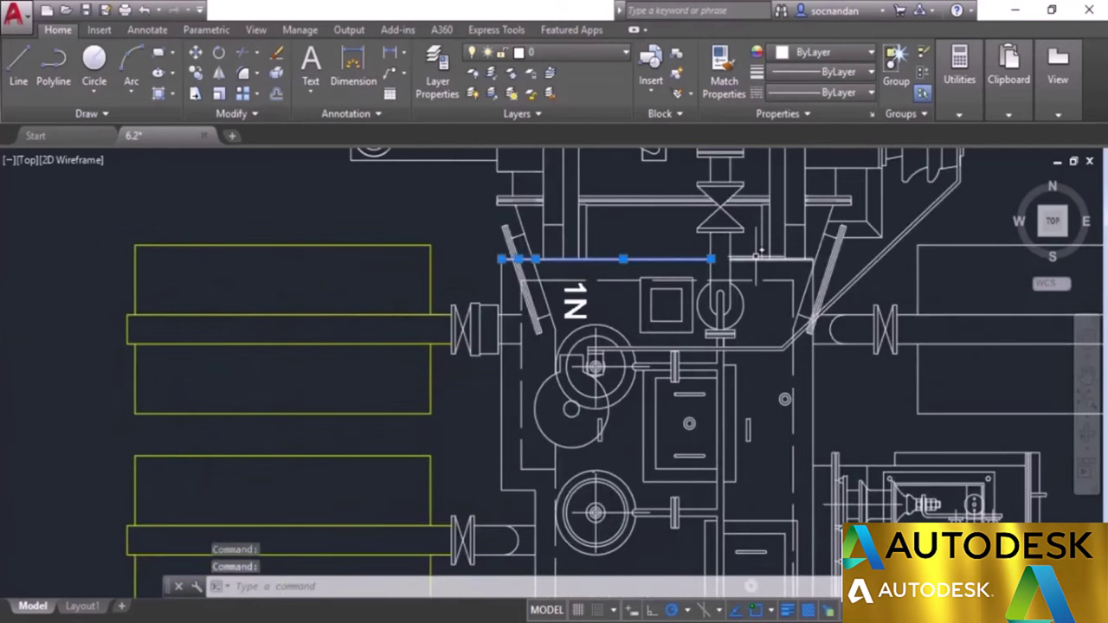
{"action": "left_click", "coordinate": [775, 258]}
{"action": "left_click", "coordinate": [813, 418]}
{"action": "left_click", "coordinate": [502, 389]}
{"action": "left_click", "coordinate": [520, 489]}
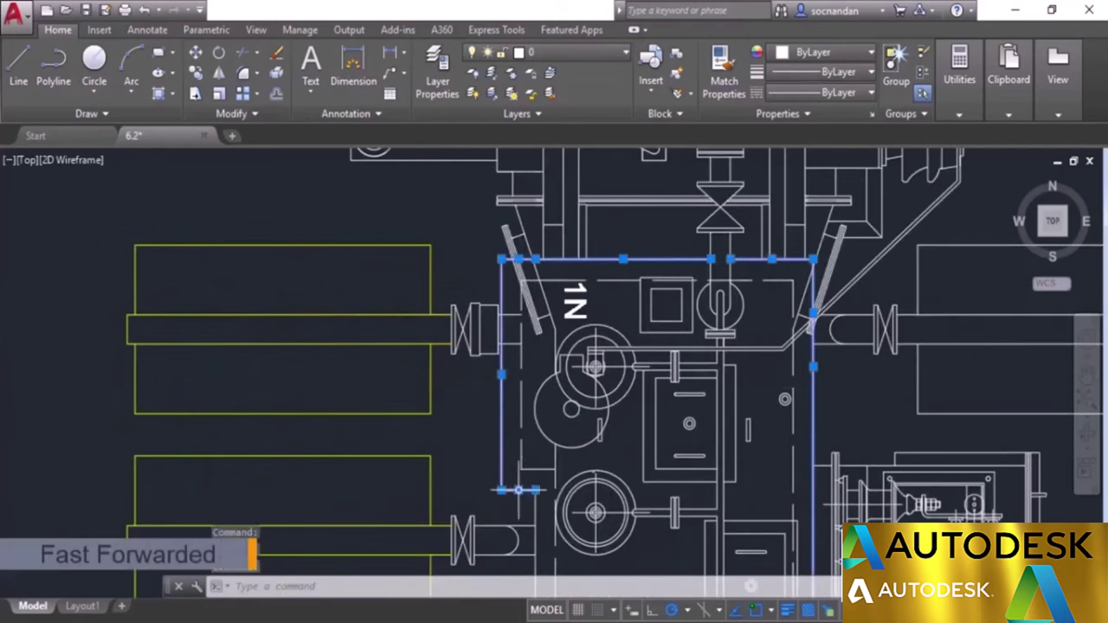
{"action": "left_click", "coordinate": [536, 545]}
{"action": "scroll", "coordinate": [693, 501], "scroll_direction": "down", "scroll_amount": 2}
{"action": "mouse_move", "coordinate": [693, 500]}
{"action": "middle_mouse_down"}
{"action": "mouse_move", "coordinate": [642, 303]}
{"action": "mouse_move", "coordinate": [641, 334]}
{"action": "mouse_move", "coordinate": [616, 389]}
{"action": "middle_mouse_up"}
{"action": "left_click", "coordinate": [634, 491]}
{"action": "scroll", "coordinate": [657, 384], "scroll_direction": "down", "scroll_amount": 3}
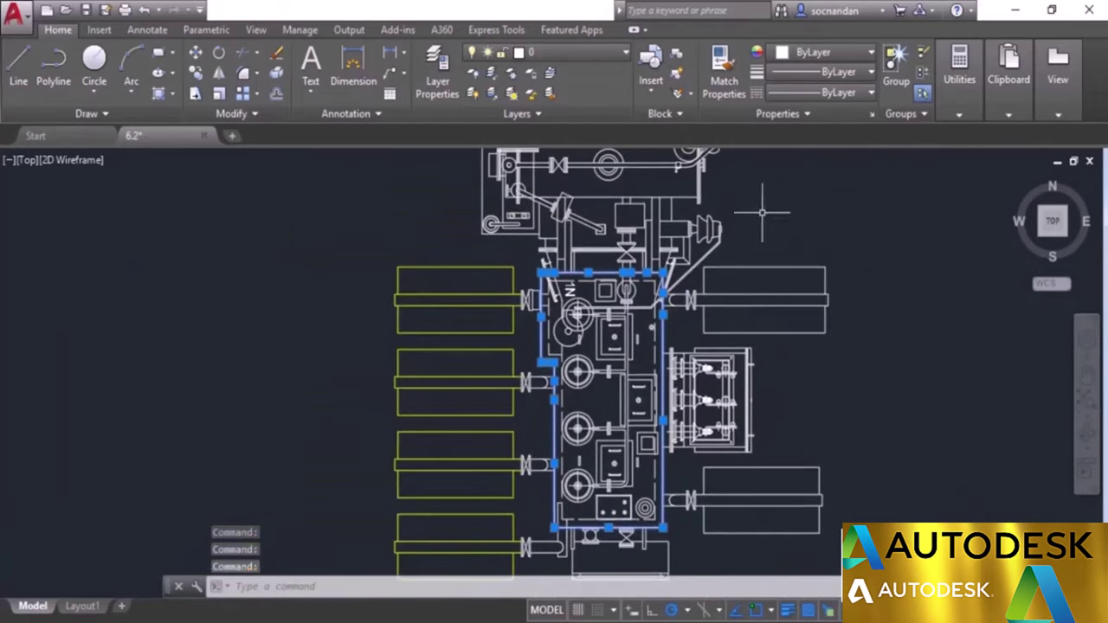
Step: Set the selected outer tank outline's lineweight to 0.30 mm and clear the selection
{"action": "left_click", "coordinate": [838, 72]}
{"action": "scroll", "coordinate": [829, 154], "scroll_direction": "down", "scroll_amount": 3}
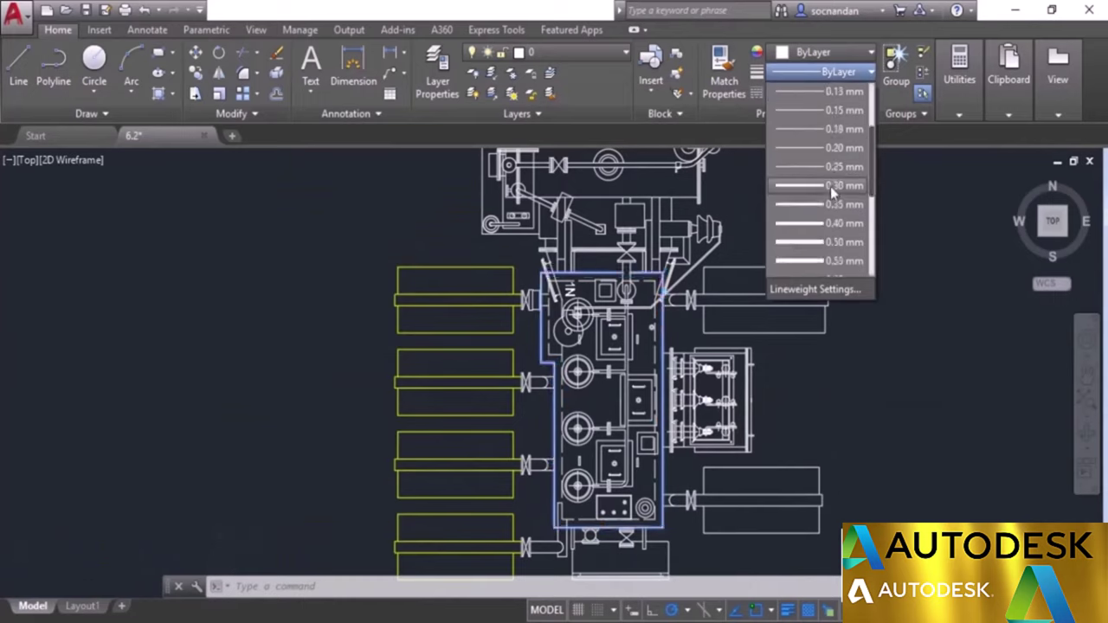
{"action": "left_click", "coordinate": [830, 187]}
{"action": "key", "text": "Escape"}
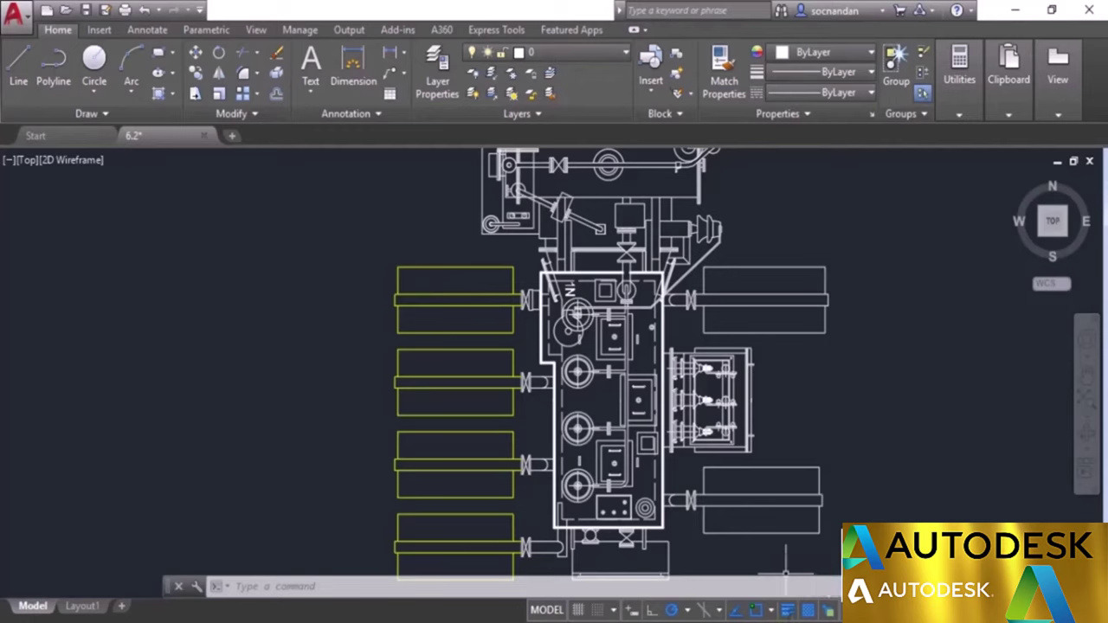
Step: Check the status bar customization options for LineWeight, and compare the tank outlines and radiators of both plans
{"action": "left_click", "coordinate": [1098, 610]}
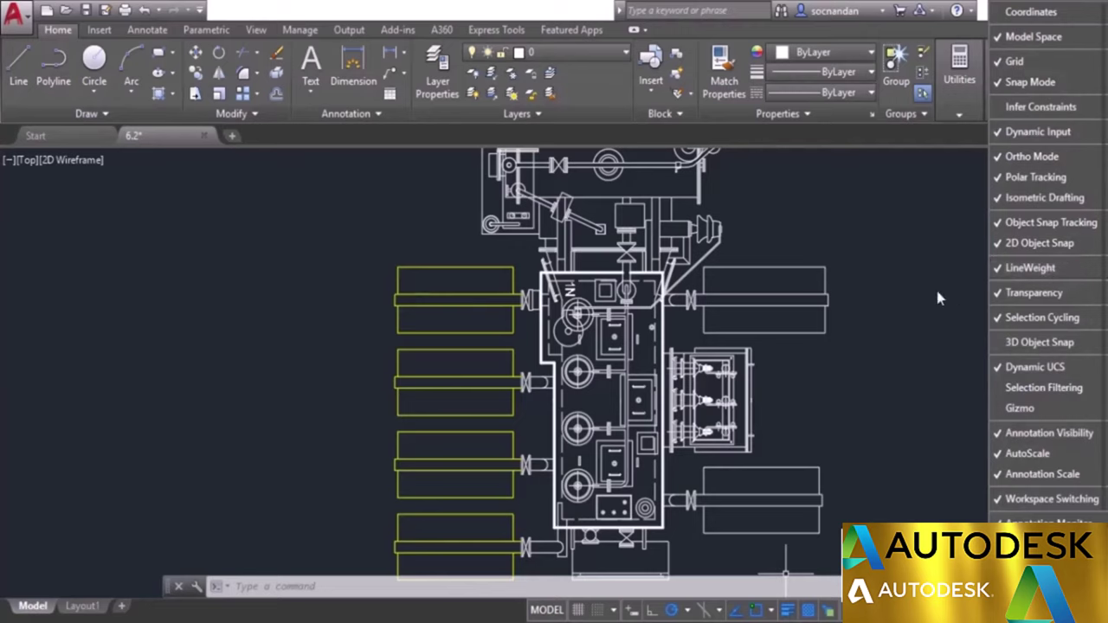
{"action": "left_click", "coordinate": [909, 320]}
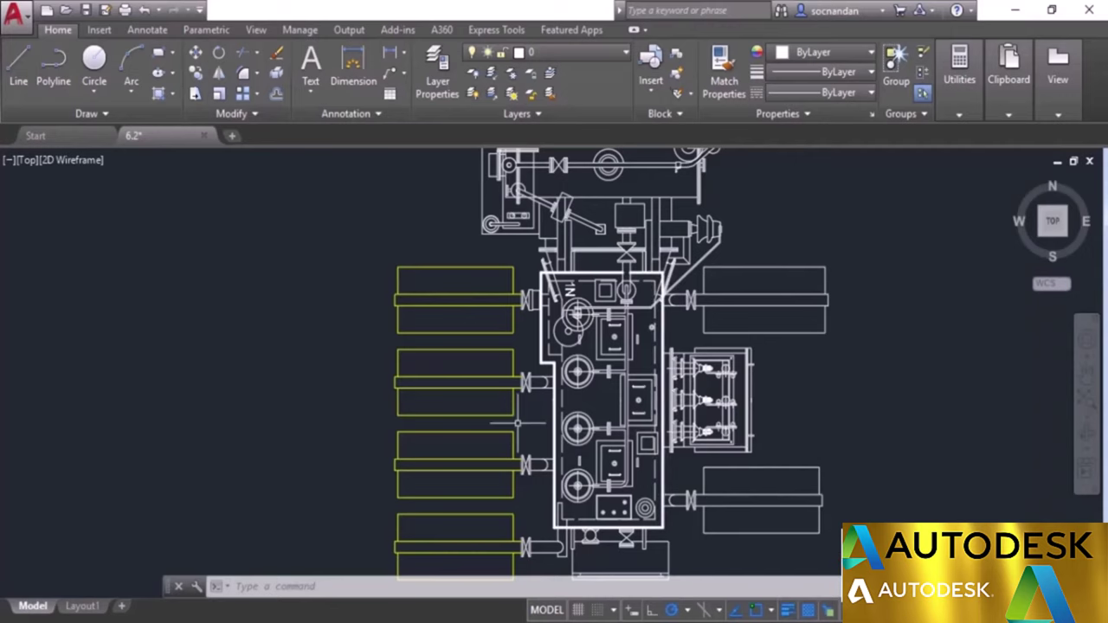
{"action": "scroll", "coordinate": [517, 422], "scroll_direction": "down", "scroll_amount": 3}
{"action": "middle_click_drag", "start_coordinate": [242, 378], "coordinate": [456, 357]}
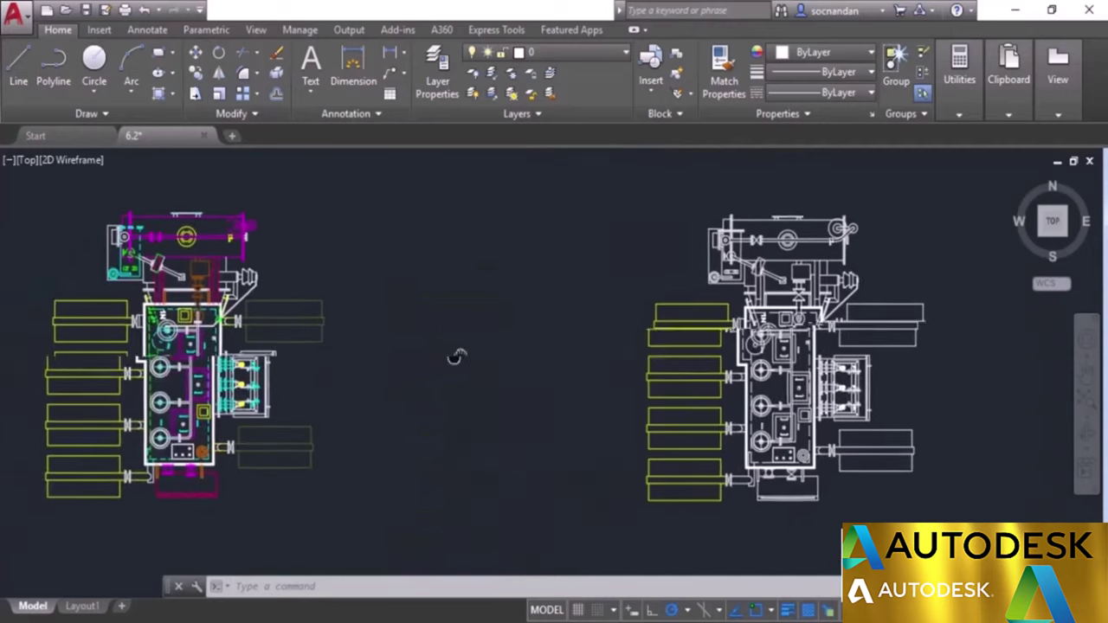
{"action": "scroll", "coordinate": [354, 292], "scroll_direction": "up", "scroll_amount": 2}
{"action": "mouse_move", "coordinate": [354, 292]}
{"action": "middle_mouse_down"}
{"action": "mouse_move", "coordinate": [417, 258]}
{"action": "mouse_move", "coordinate": [511, 234]}
{"action": "middle_mouse_up"}
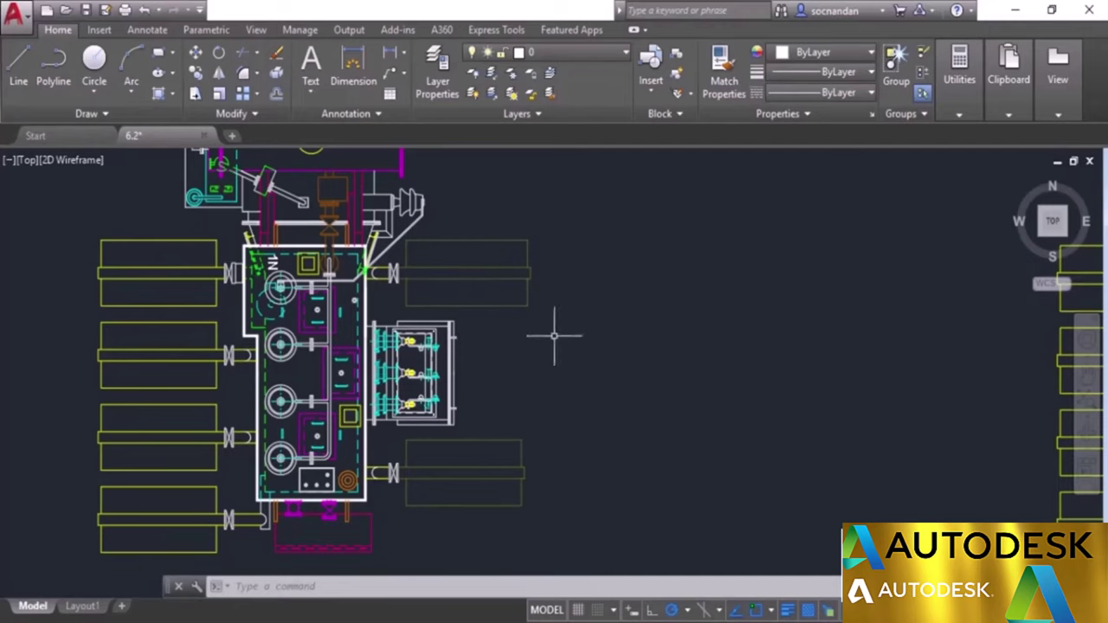
{"action": "scroll", "coordinate": [564, 321], "scroll_direction": "down", "scroll_amount": 2}
{"action": "middle_click_drag", "start_coordinate": [705, 341], "coordinate": [346, 367]}
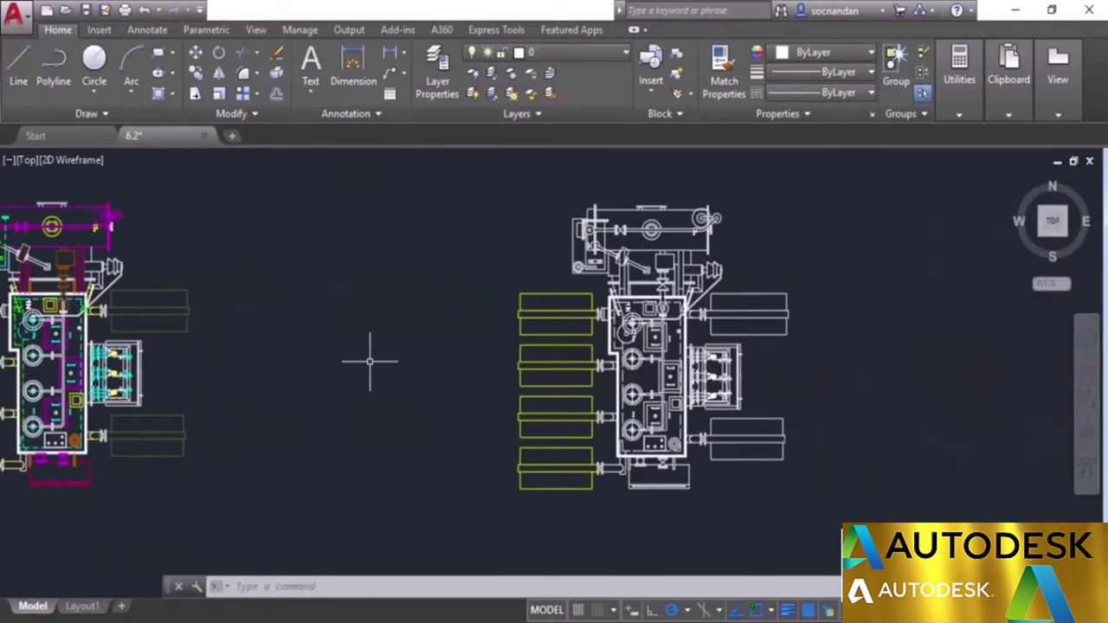
Step: Select all lines of the two right-hand radiators in the uncoloured plan, including their inner end lines
{"action": "left_click", "coordinate": [813, 337]}
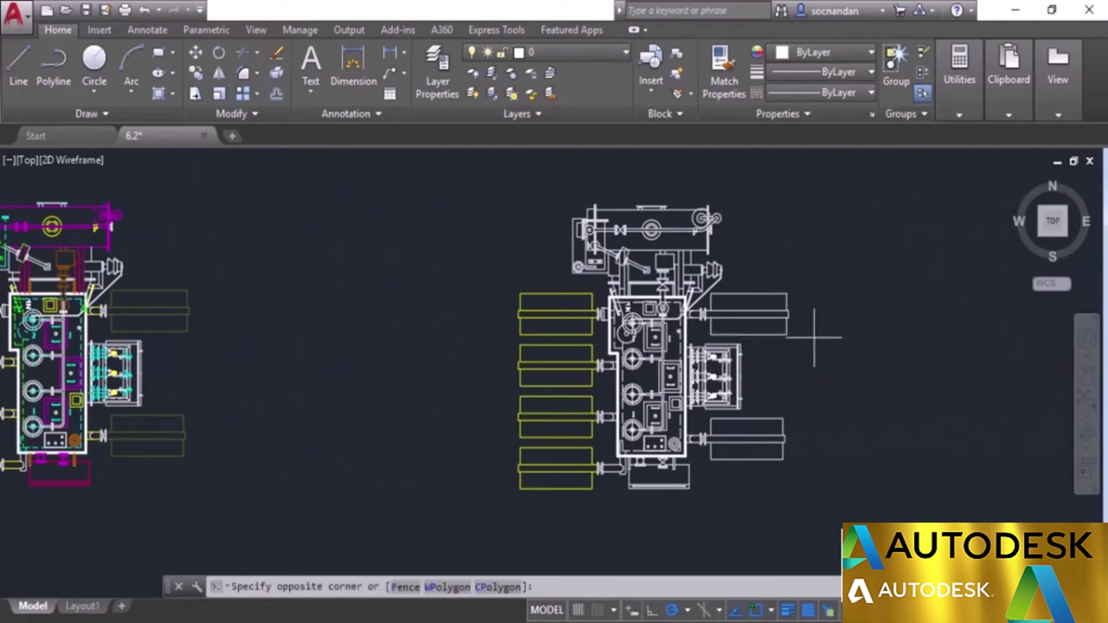
{"action": "left_click", "coordinate": [780, 267]}
{"action": "scroll", "coordinate": [714, 296], "scroll_direction": "up", "scroll_amount": 5}
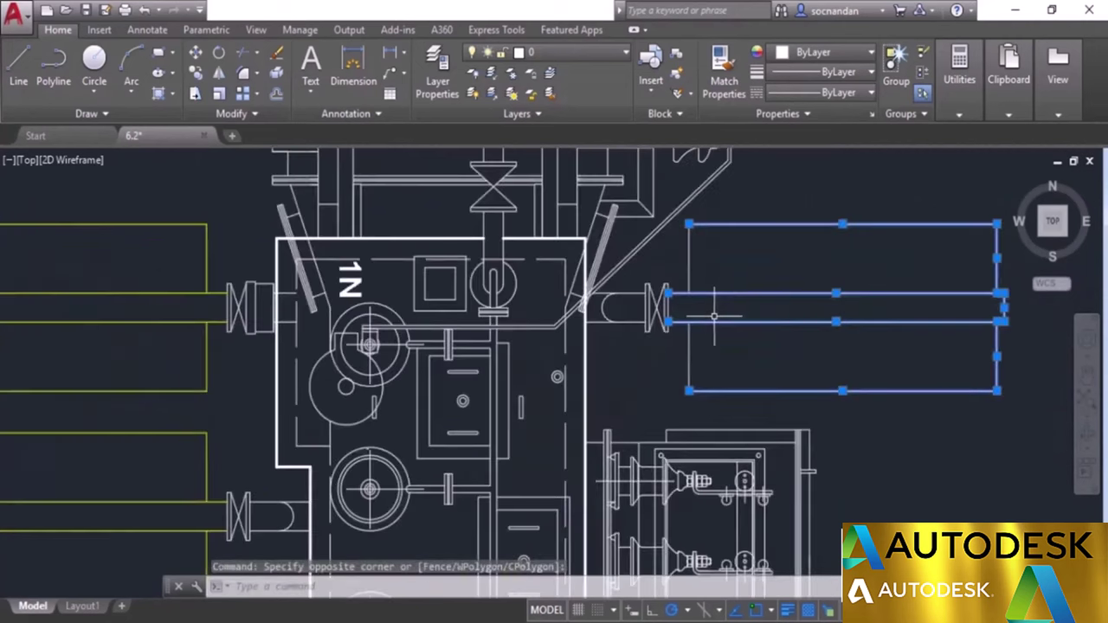
{"action": "scroll", "coordinate": [715, 296], "scroll_direction": "down", "scroll_amount": 3}
{"action": "left_click", "coordinate": [726, 346]}
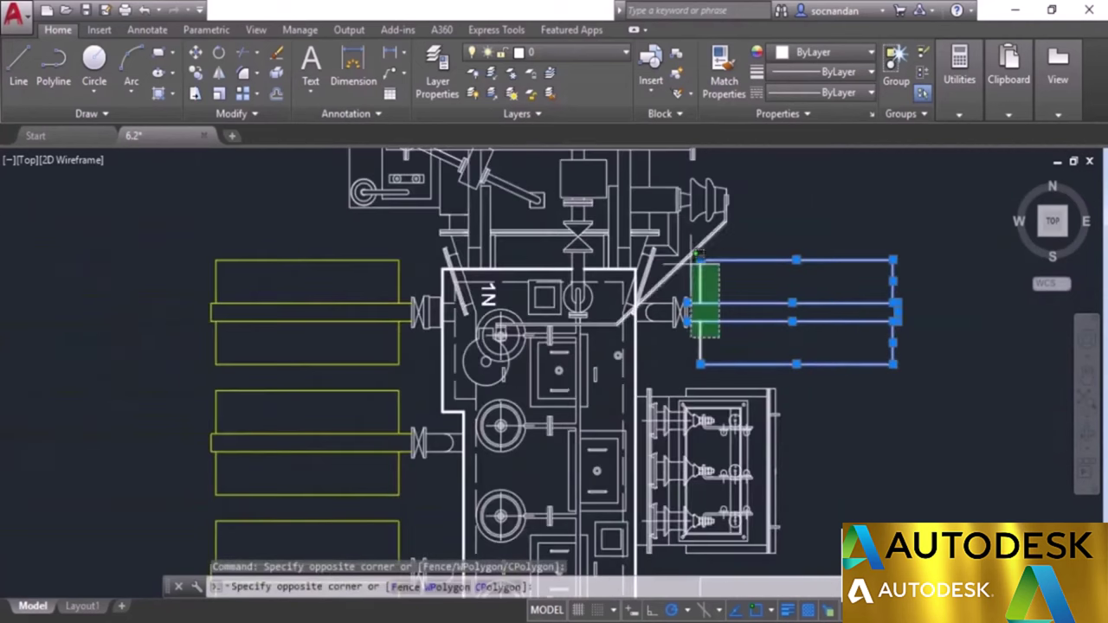
{"action": "left_click", "coordinate": [700, 281]}
{"action": "scroll", "coordinate": [882, 494], "scroll_direction": "down", "scroll_amount": 2}
{"action": "middle_click_drag", "start_coordinate": [882, 494], "coordinate": [706, 301]}
{"action": "left_click", "coordinate": [748, 430]}
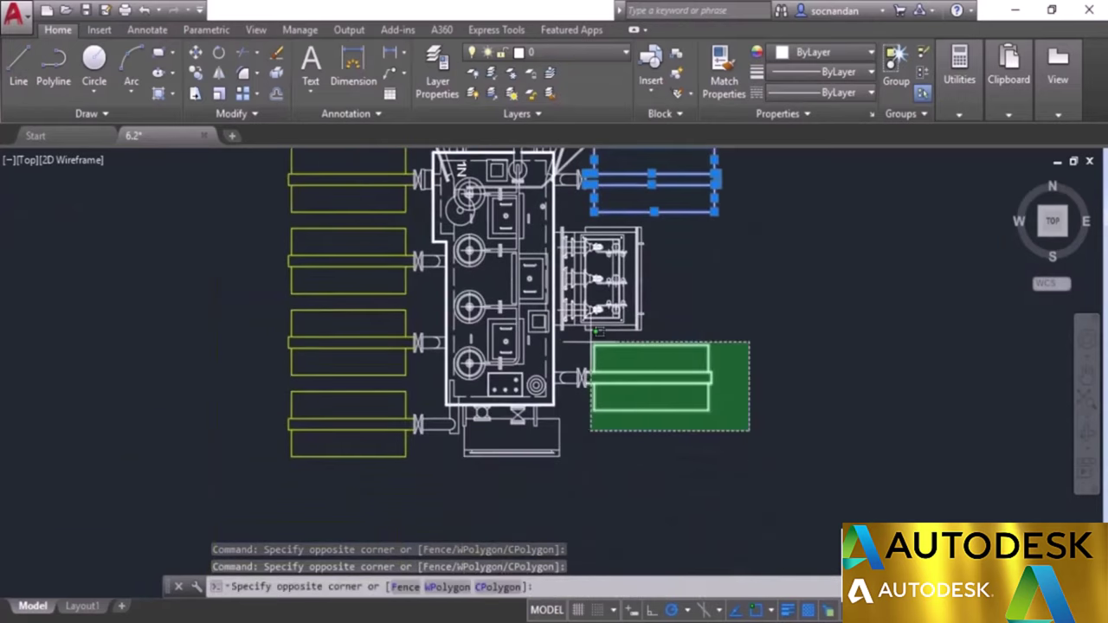
{"action": "left_click", "coordinate": [595, 349]}
{"action": "mouse_move", "coordinate": [755, 283]}
{"action": "middle_mouse_down"}
{"action": "mouse_move", "coordinate": [758, 423]}
{"action": "mouse_move", "coordinate": [774, 403]}
{"action": "middle_mouse_up"}
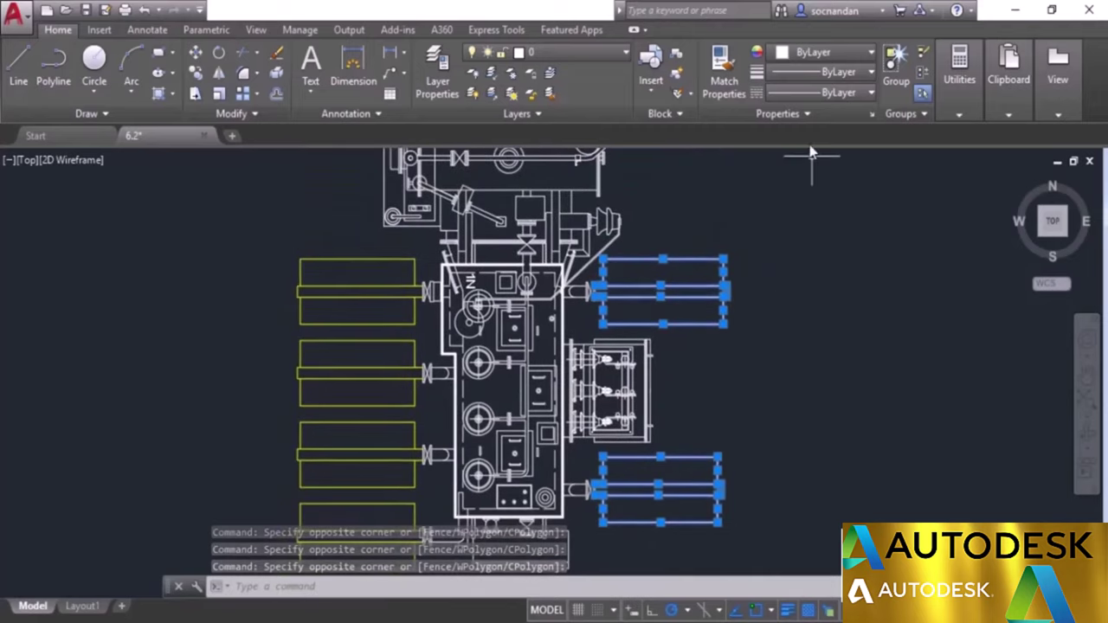
Step: Set the transparency of the selected right-hand radiators to 70 and clear the selection
{"action": "left_click", "coordinate": [806, 113]}
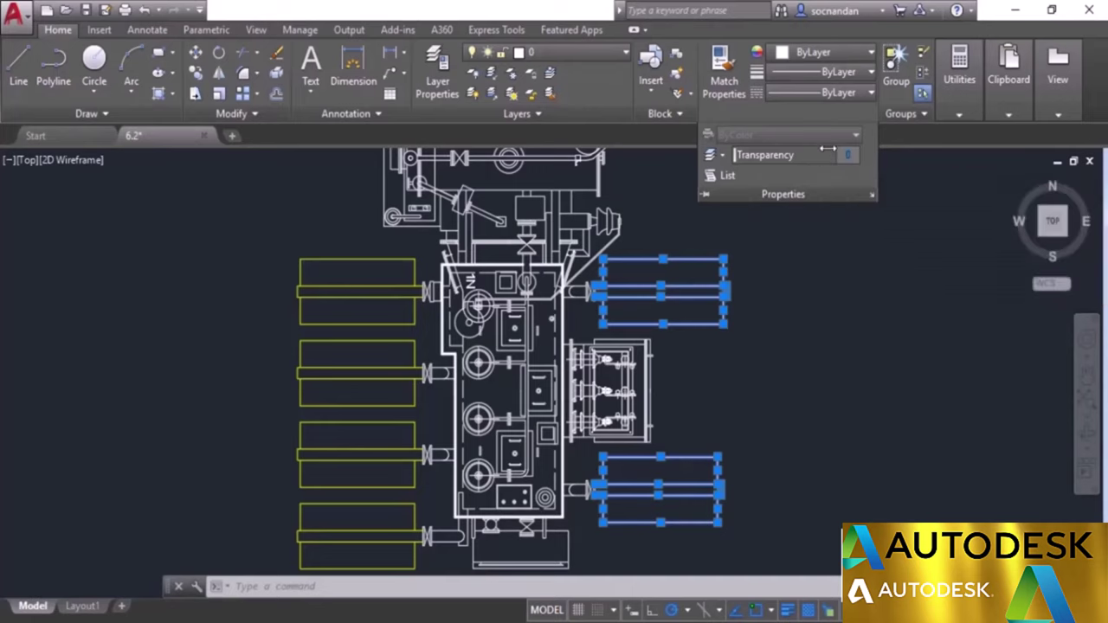
{"action": "type", "text": "70"}
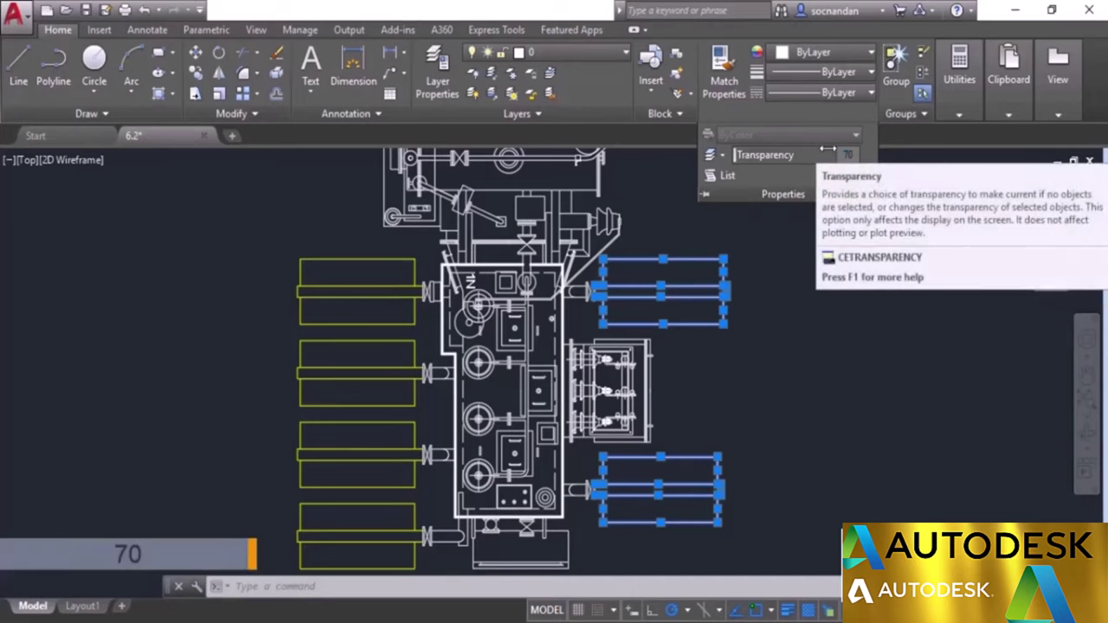
{"action": "key", "text": "Return"}
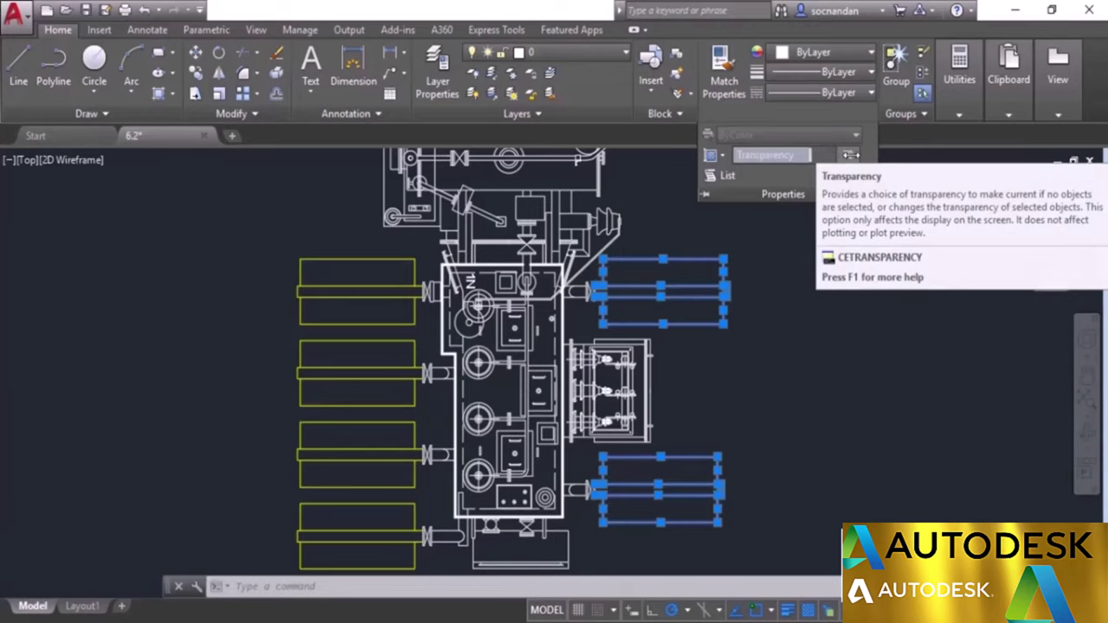
{"action": "left_click_drag", "start_coordinate": [814, 155], "coordinate": [777, 155]}
{"action": "left_click_drag", "start_coordinate": [845, 155], "coordinate": [922, 155]}
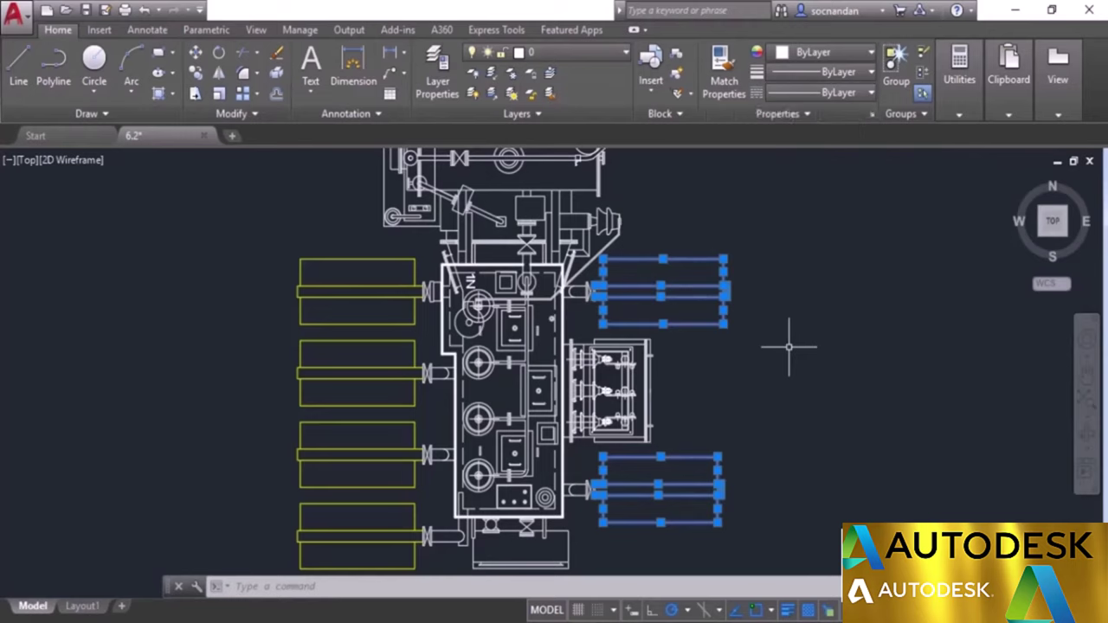
{"action": "key", "text": "Escape"}
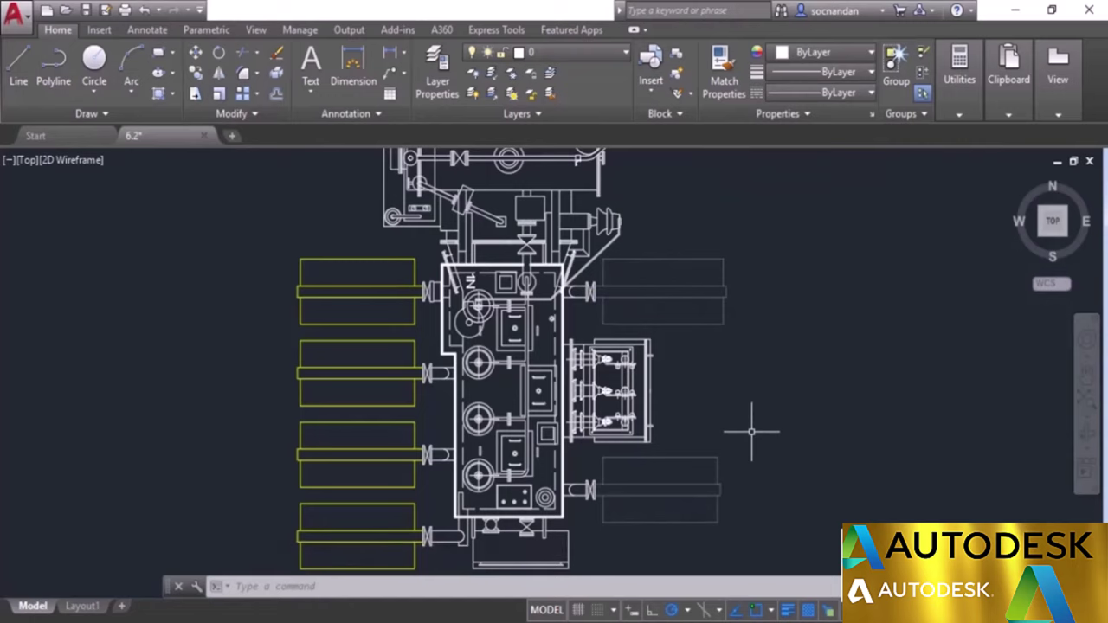
Step: Change the colour of both right-hand radiators in the uncoloured plan to yellow and clear the selection
{"action": "scroll", "coordinate": [751, 431], "scroll_direction": "down", "scroll_amount": 2}
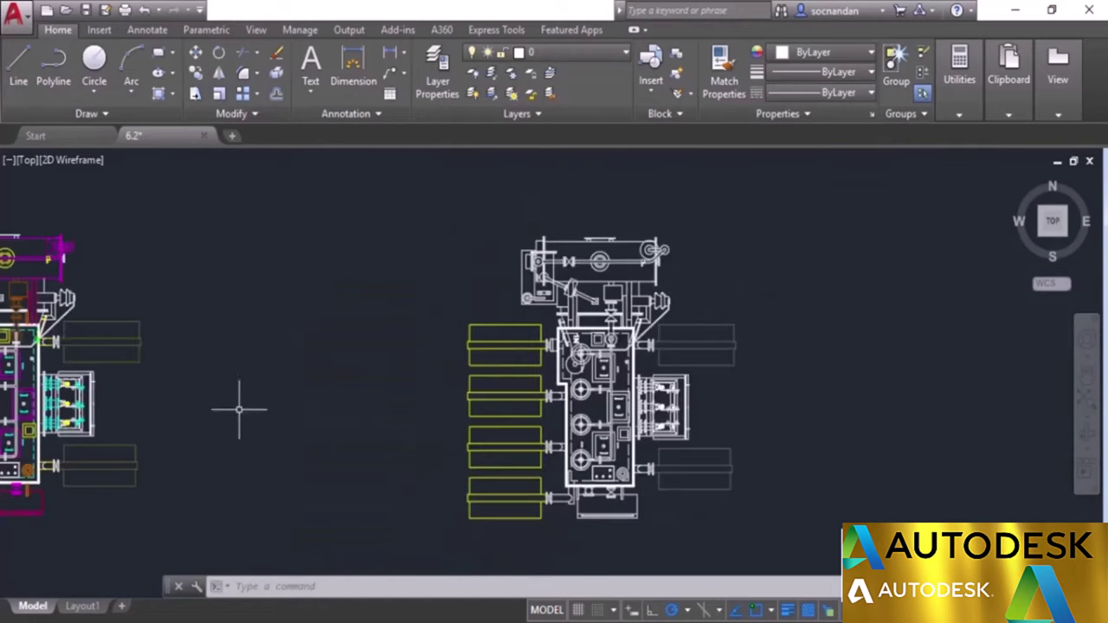
{"action": "scroll", "coordinate": [750, 381], "scroll_direction": "up", "scroll_amount": 2}
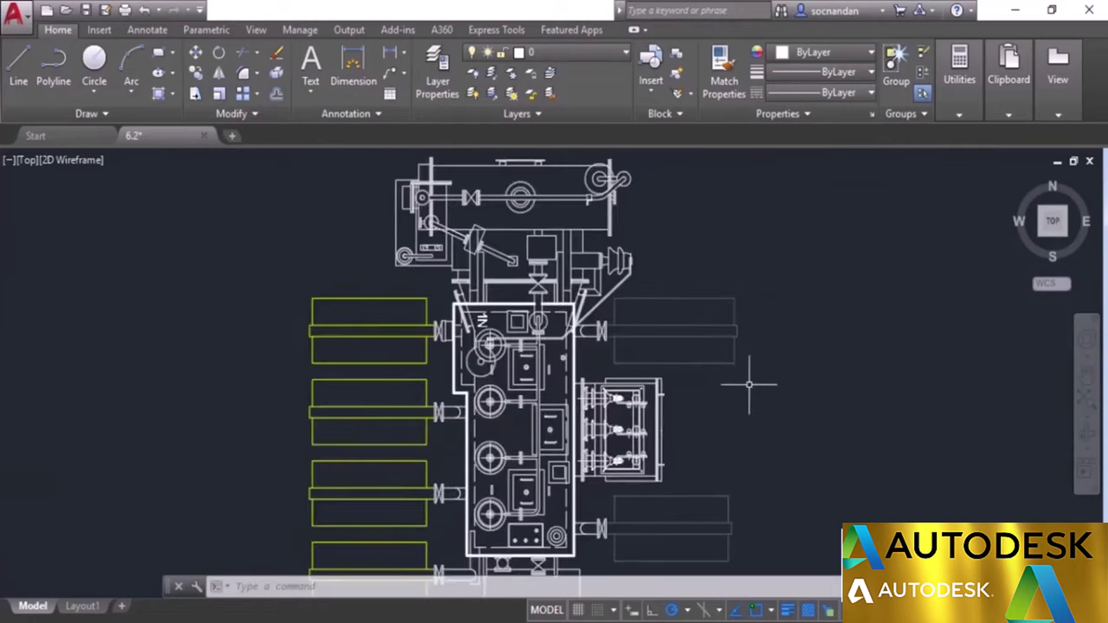
{"action": "left_click", "coordinate": [769, 396]}
{"action": "left_click", "coordinate": [727, 301]}
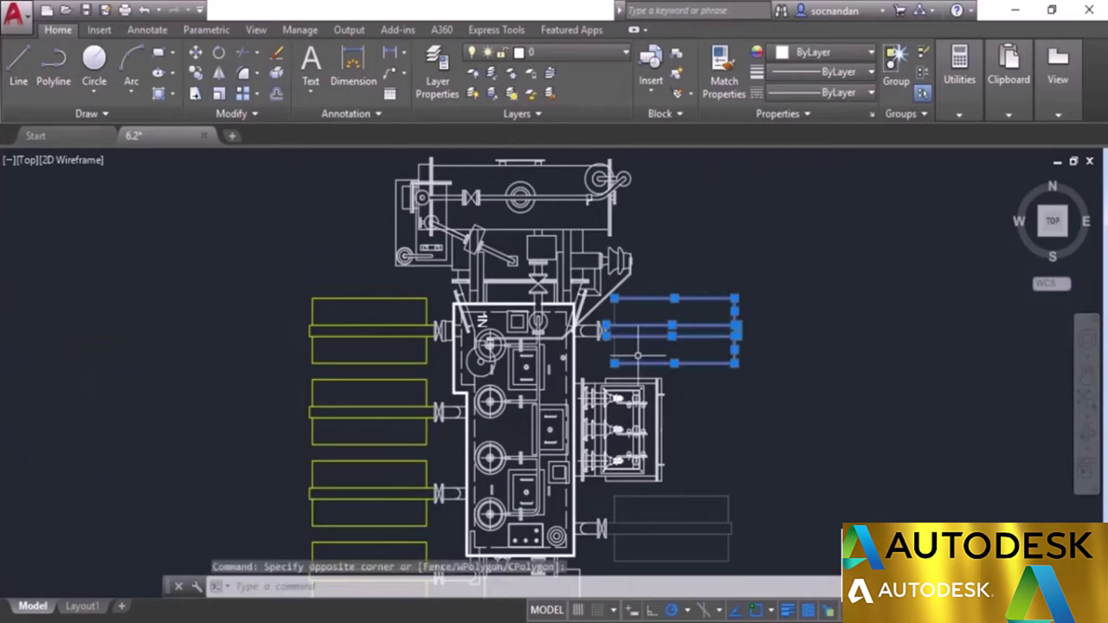
{"action": "left_click", "coordinate": [640, 313]}
{"action": "left_click", "coordinate": [613, 355]}
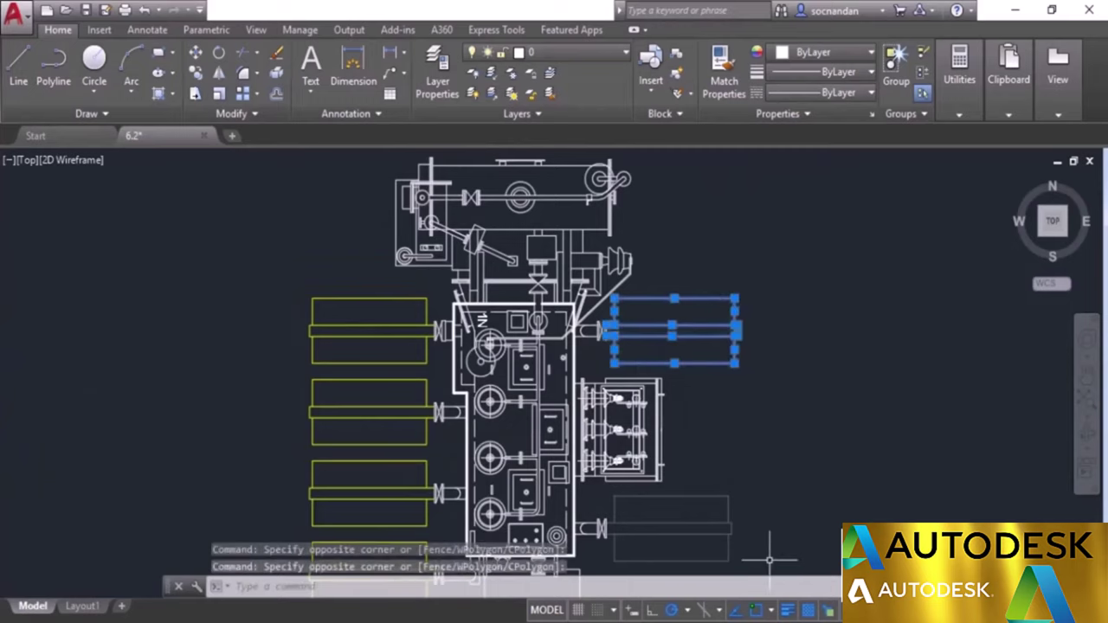
{"action": "middle_click_drag", "start_coordinate": [772, 555], "coordinate": [776, 498]}
{"action": "left_click", "coordinate": [770, 527]}
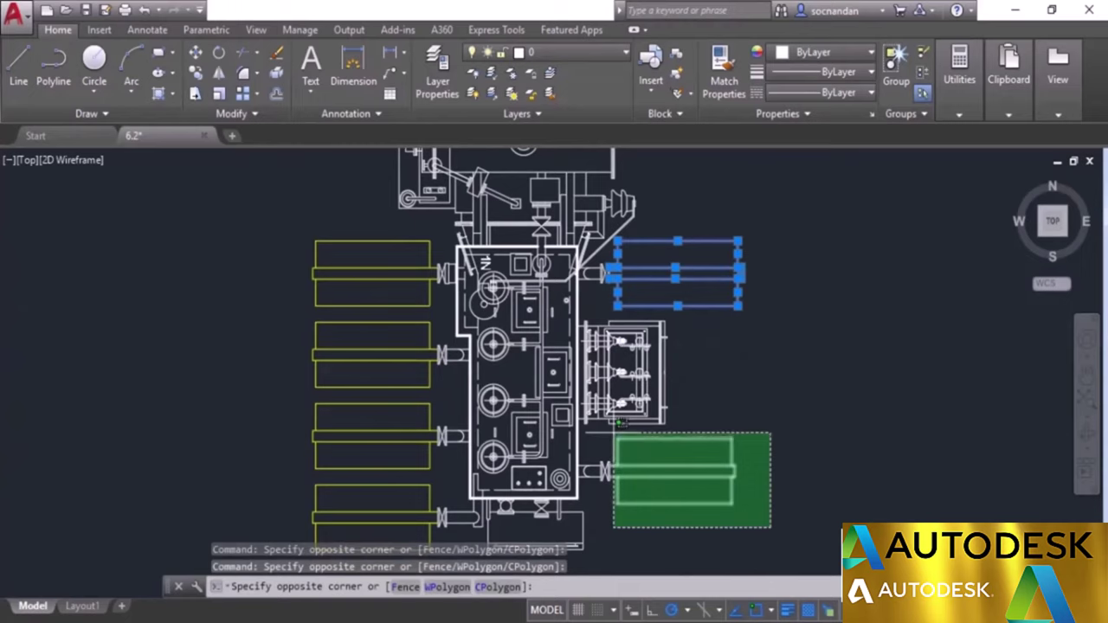
{"action": "left_click", "coordinate": [614, 436]}
{"action": "left_click", "coordinate": [831, 52]}
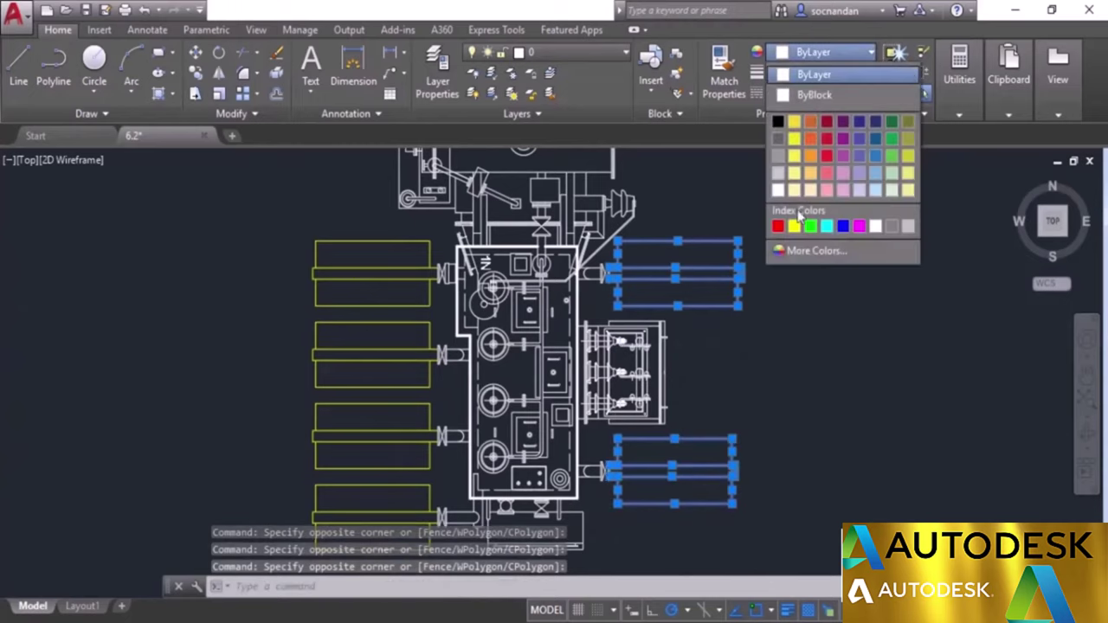
{"action": "left_click", "coordinate": [801, 225]}
{"action": "key", "text": "Escape"}
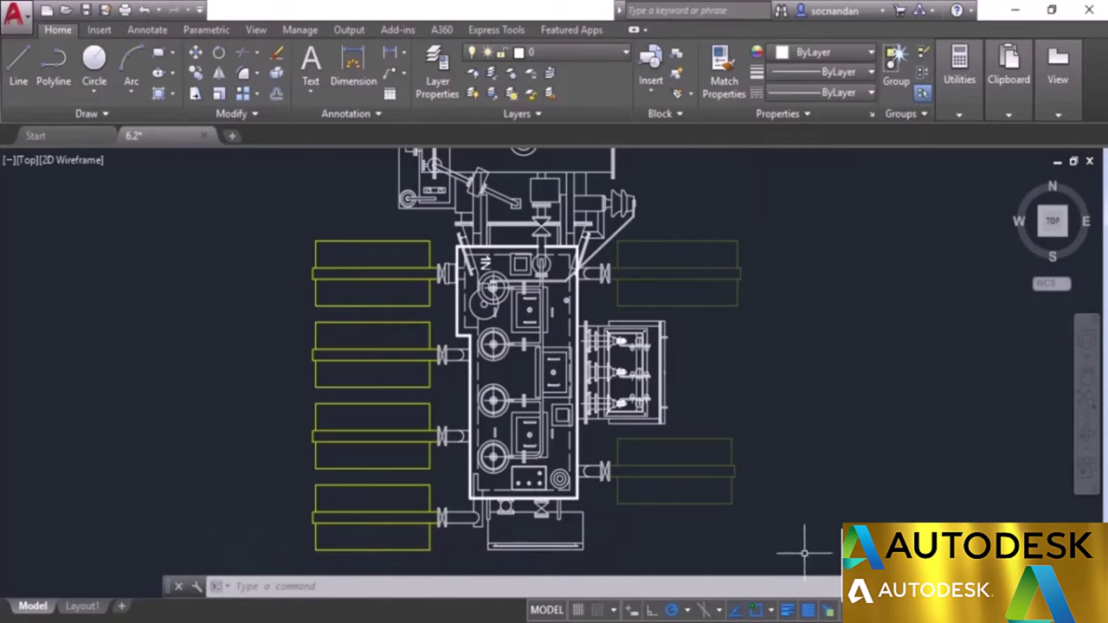
Step: Switch the transparency display off and back on, and check the Transparency entry in the status bar customization options
{"action": "left_click", "coordinate": [808, 611]}
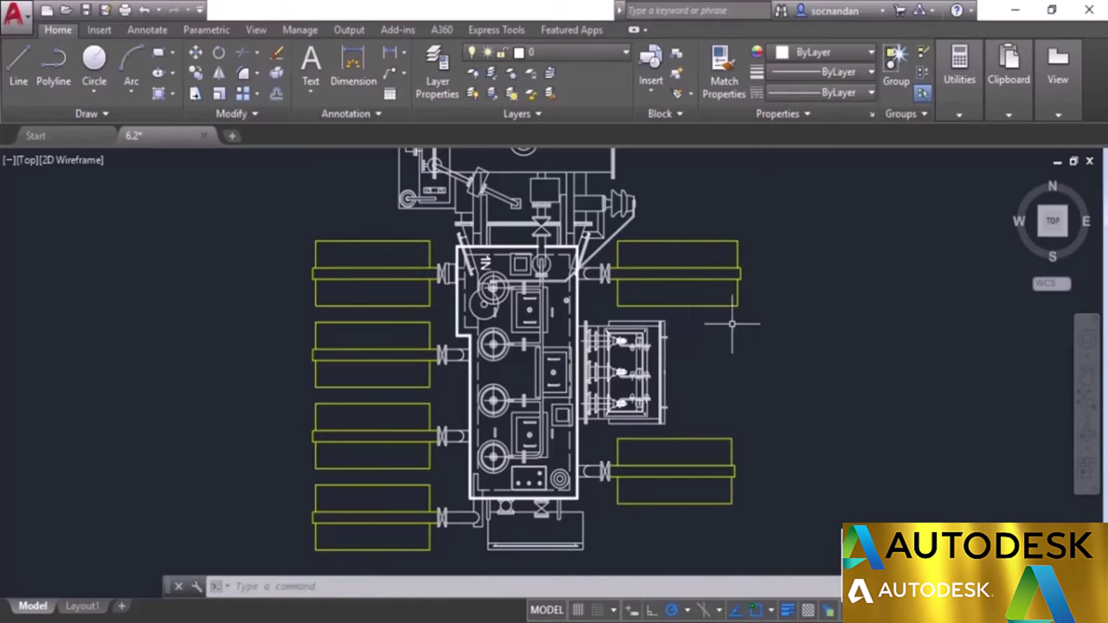
{"action": "left_click", "coordinate": [808, 611]}
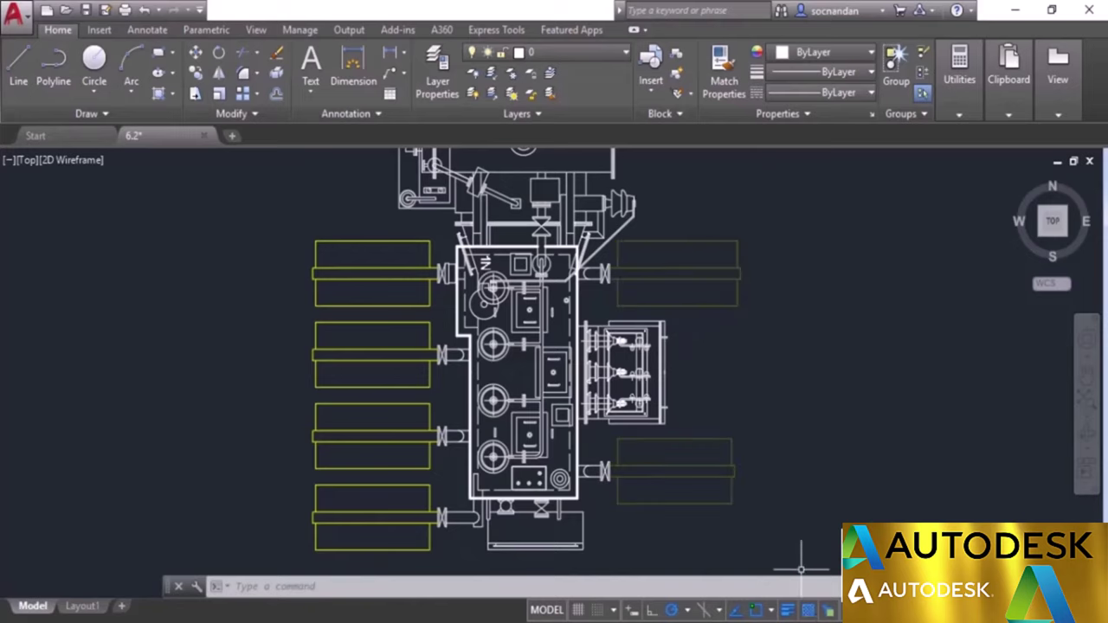
{"action": "left_click", "coordinate": [1098, 611]}
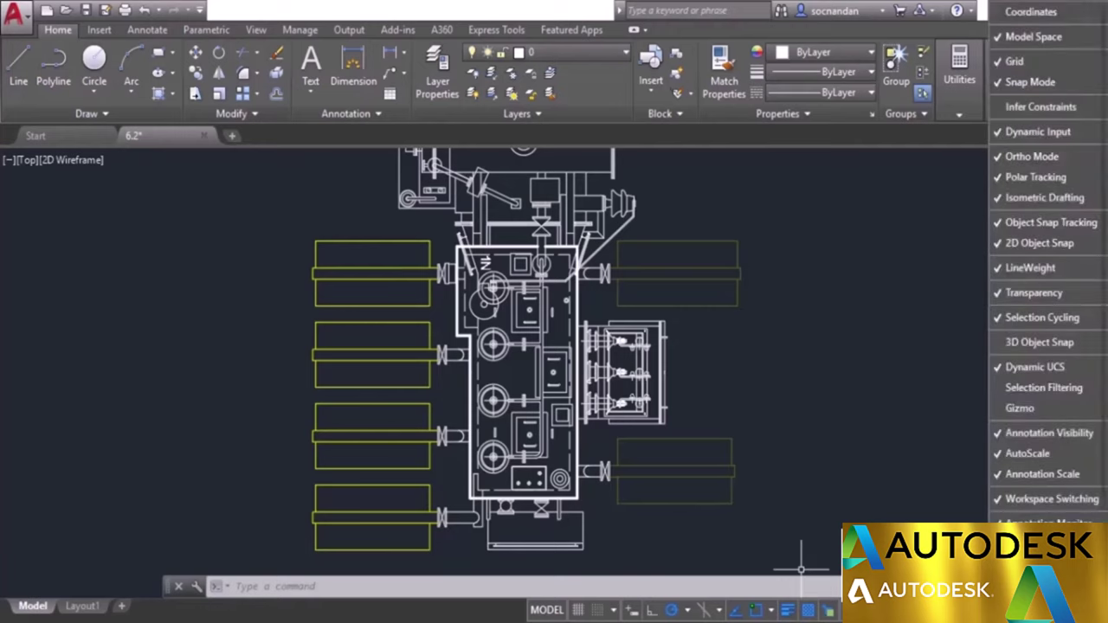
{"action": "left_click", "coordinate": [1067, 296]}
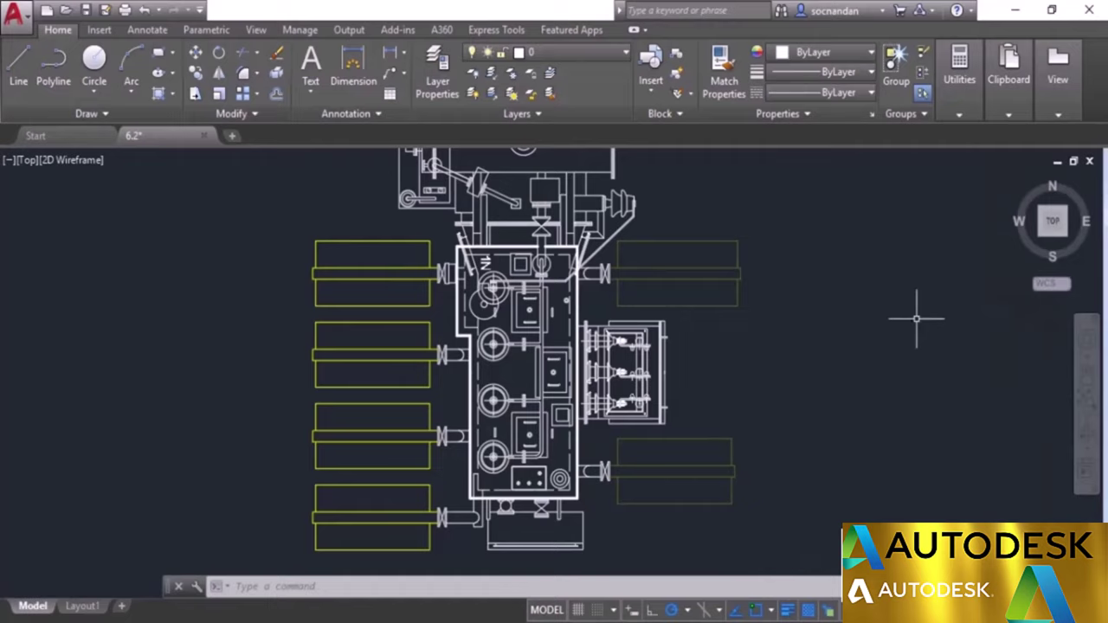
Step: Switch the lineweight display off and back on, and compare the uncoloured plan with the coloured reference
{"action": "left_click", "coordinate": [788, 611]}
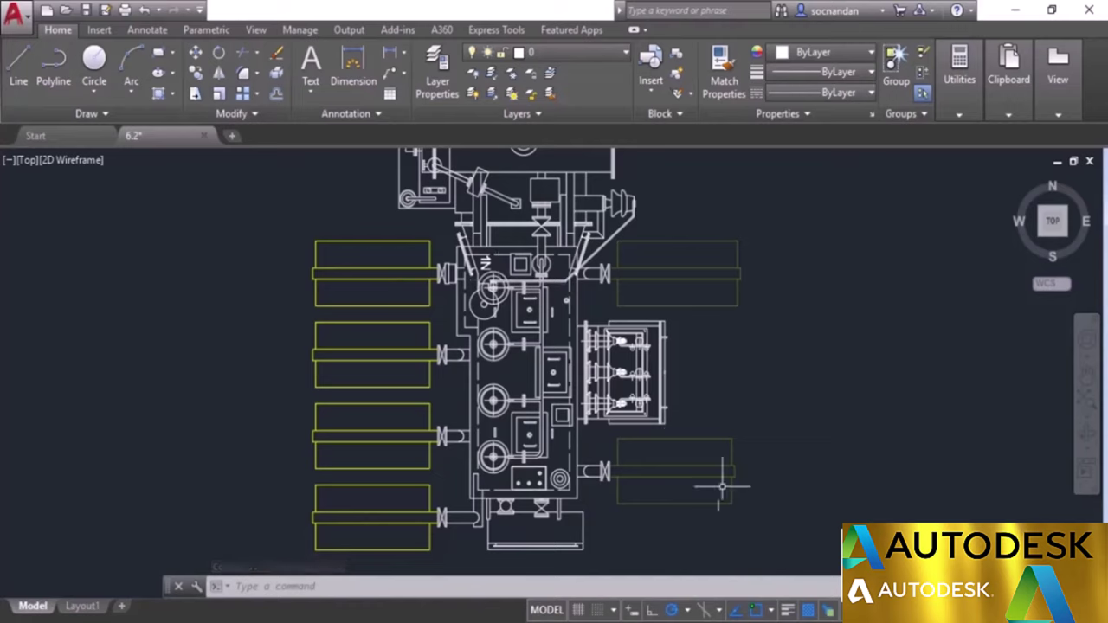
{"action": "left_click", "coordinate": [788, 611]}
{"action": "scroll", "coordinate": [771, 424], "scroll_direction": "down", "scroll_amount": 4}
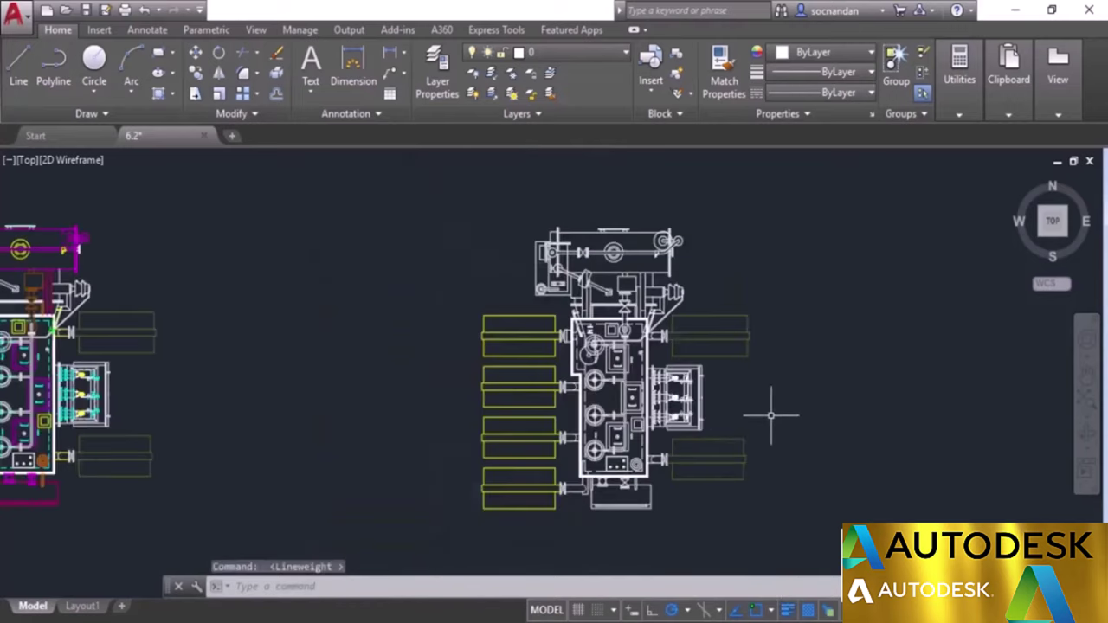
{"action": "middle_click_drag", "start_coordinate": [782, 392], "coordinate": [803, 389]}
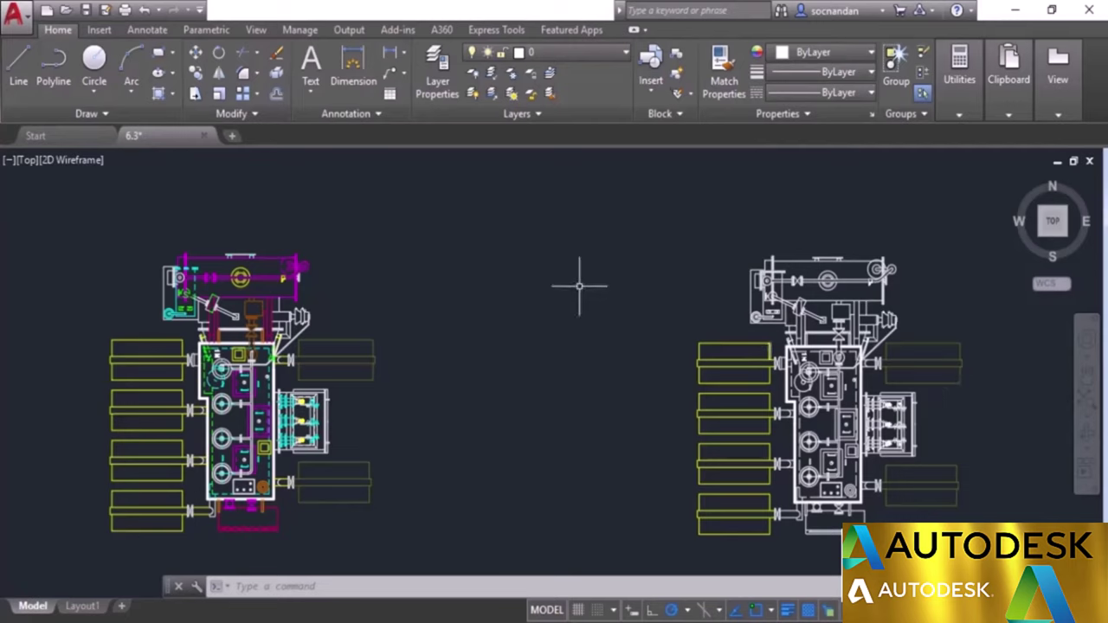
Step: Select the upper right-hand radiator of the coloured plan and open its full Properties
{"action": "right_click", "coordinate": [469, 248]}
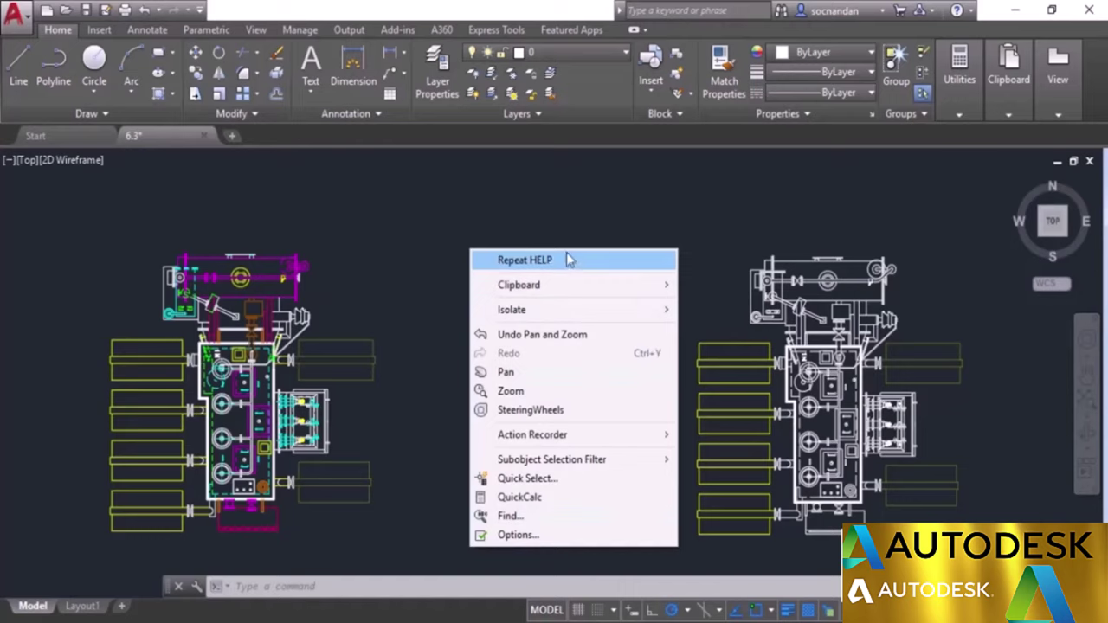
{"action": "left_click", "coordinate": [520, 230]}
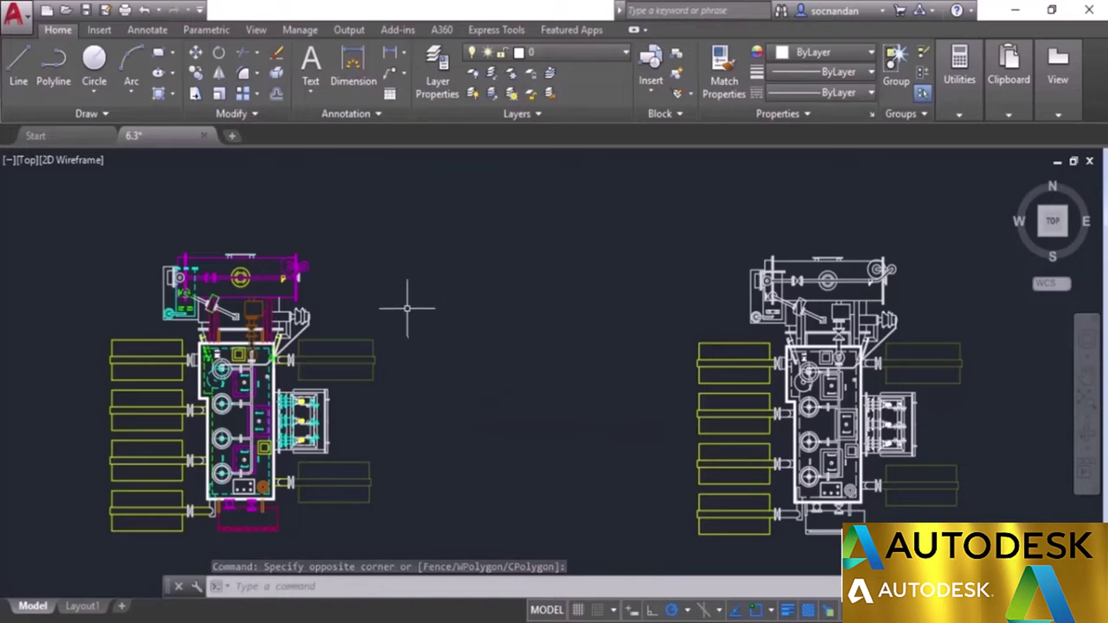
{"action": "left_click", "coordinate": [388, 381]}
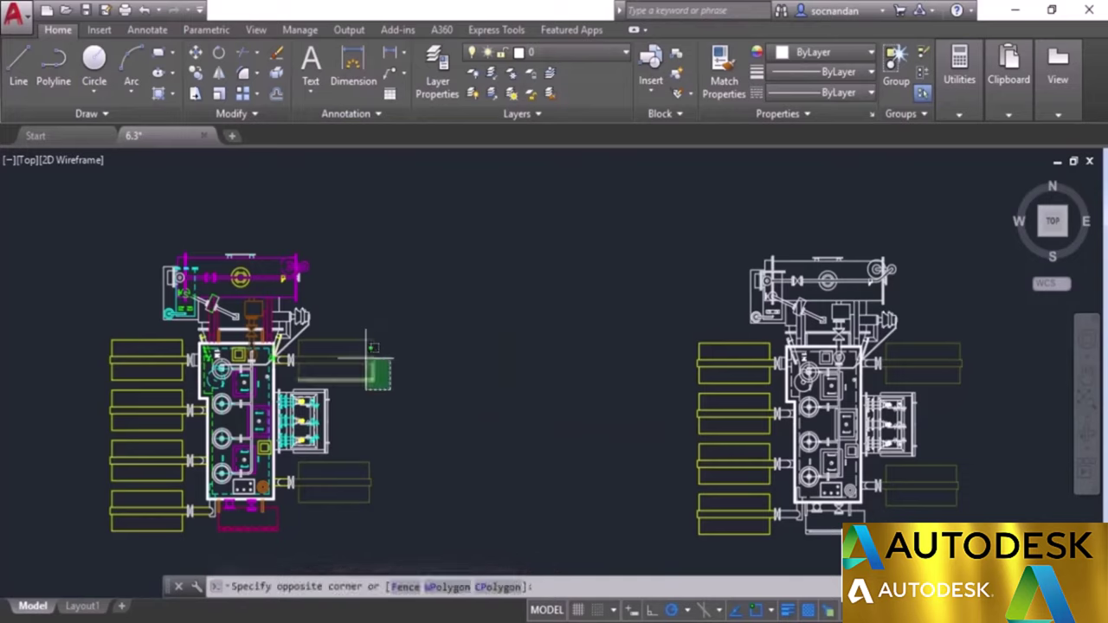
{"action": "left_click", "coordinate": [348, 315]}
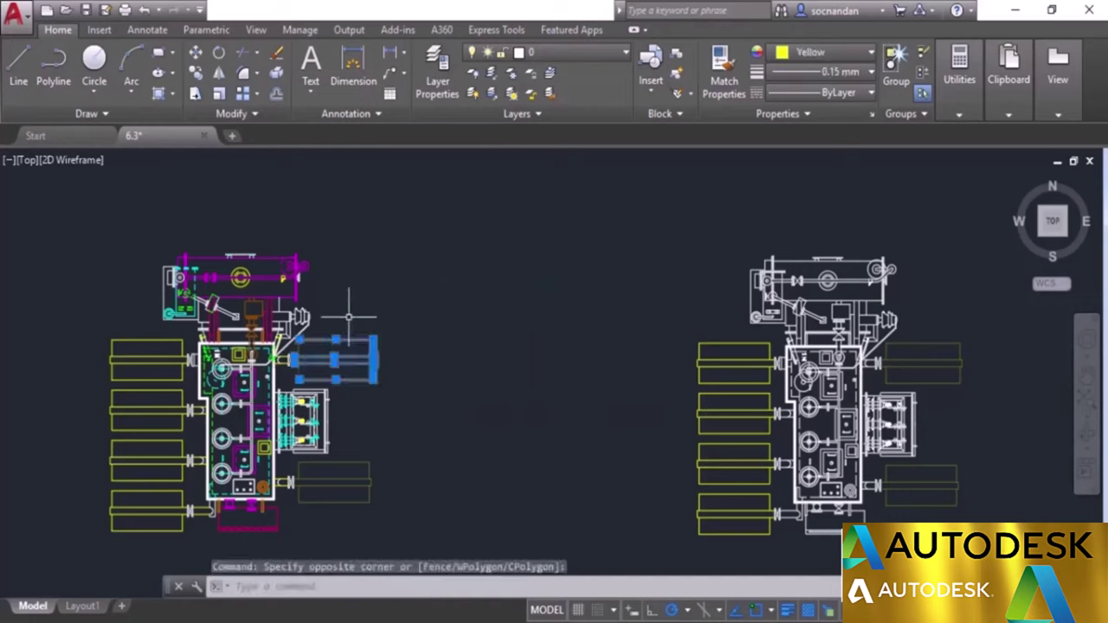
{"action": "right_click", "coordinate": [348, 316]}
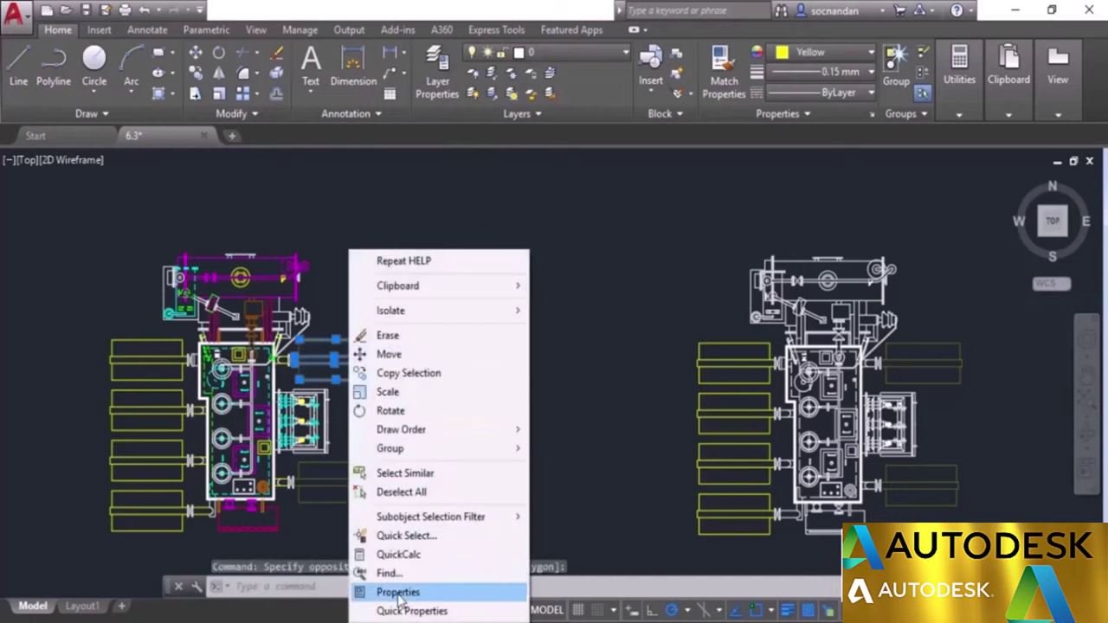
{"action": "left_click", "coordinate": [398, 592]}
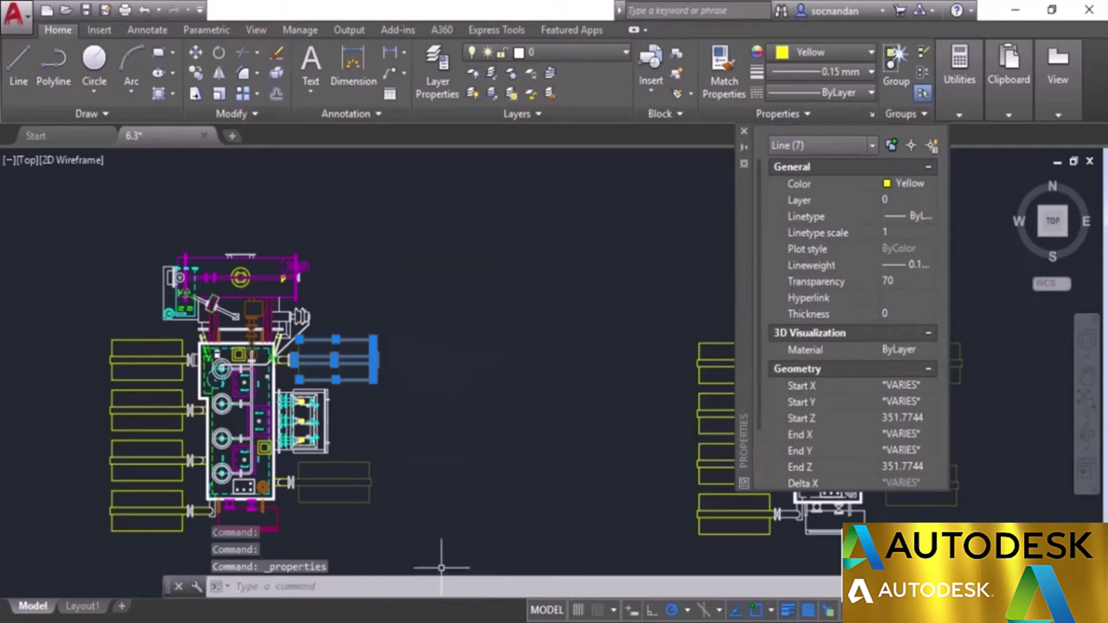
Step: Look through the radiator's properties, dock the Properties palette along the drawing area's left edge, and clear the selection
{"action": "left_click_drag", "start_coordinate": [737, 247], "coordinate": [492, 272]}
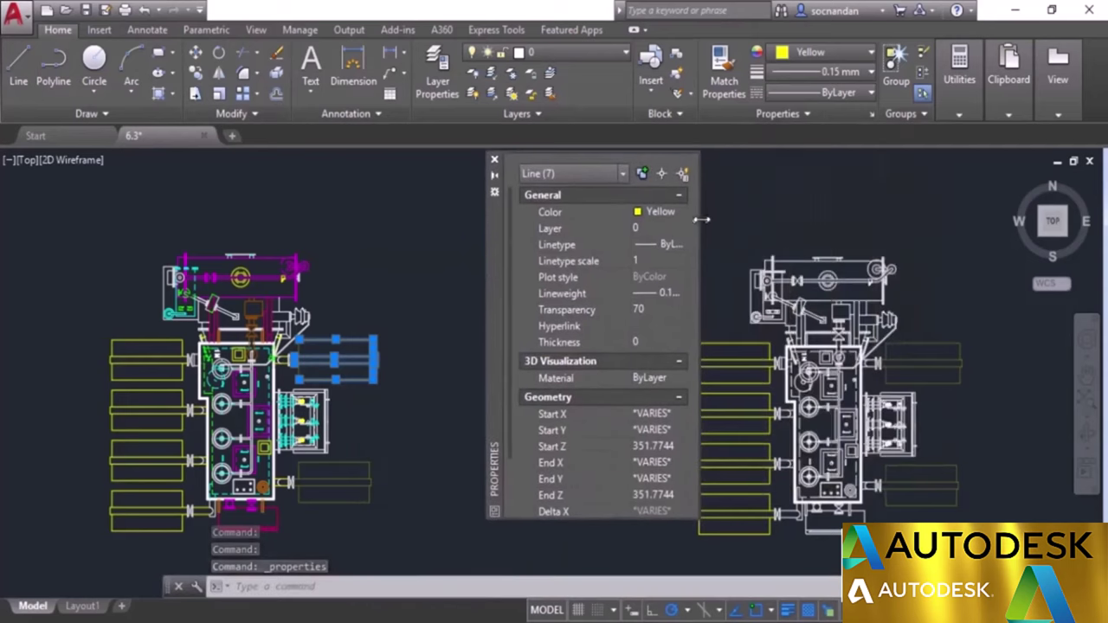
{"action": "left_click_drag", "start_coordinate": [701, 220], "coordinate": [701, 269]}
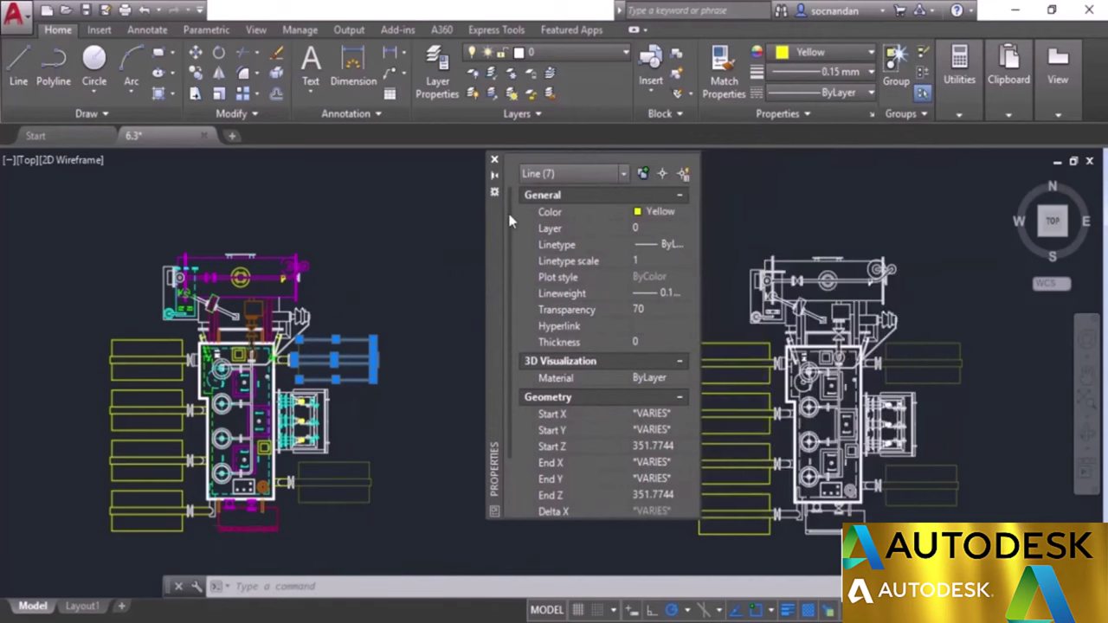
{"action": "left_click_drag", "start_coordinate": [509, 240], "coordinate": [503, 348]}
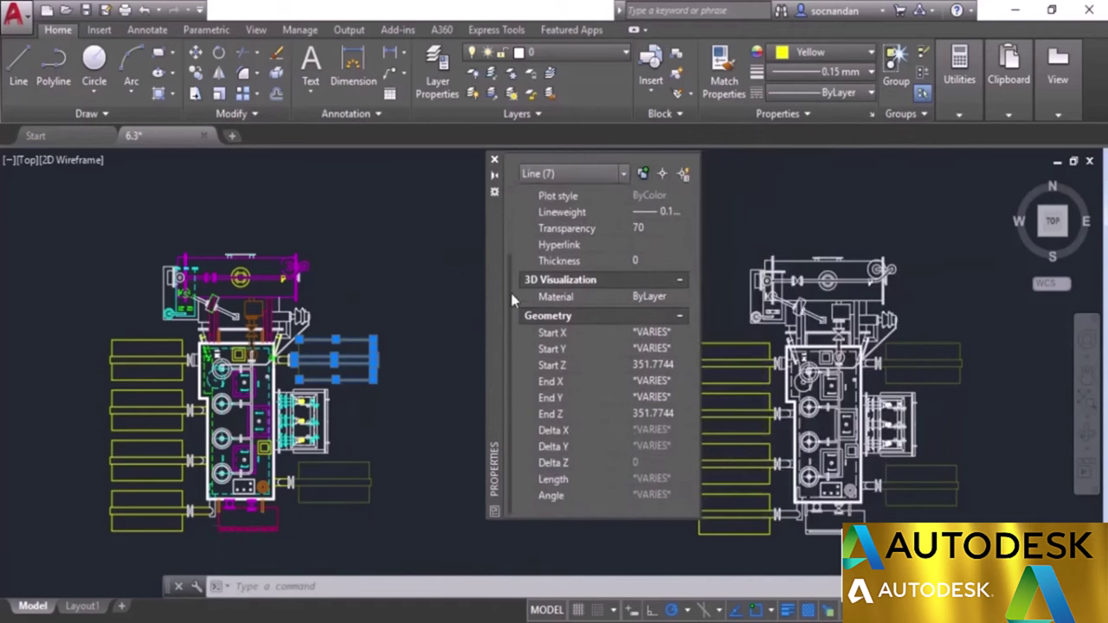
{"action": "left_click_drag", "start_coordinate": [511, 297], "coordinate": [15, 238]}
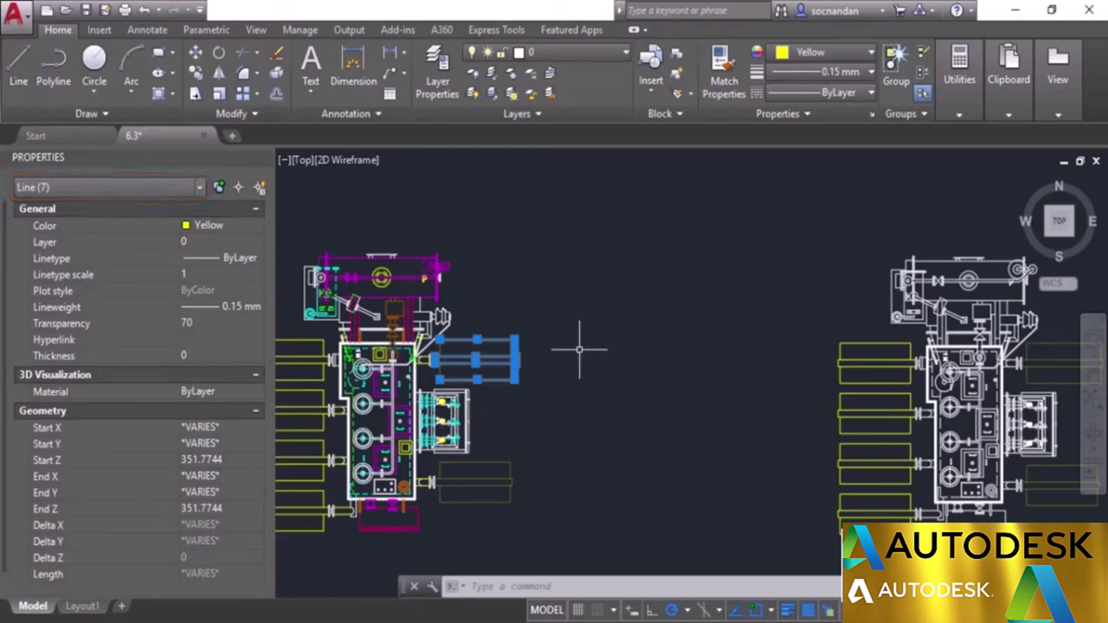
{"action": "key", "text": "Escape"}
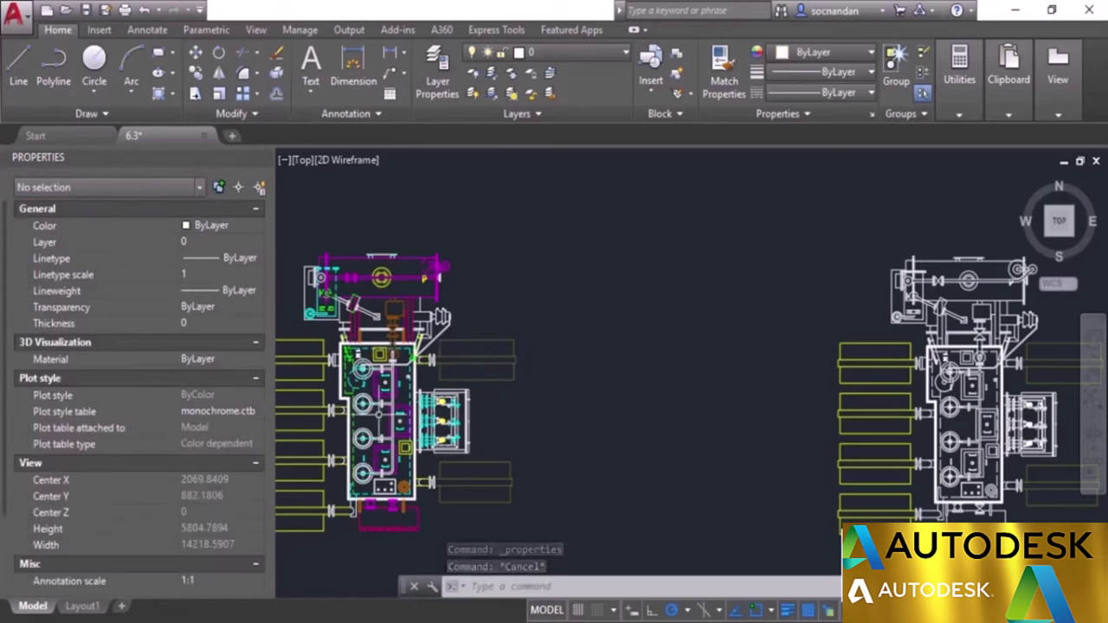
Step: Inspect the properties of the coloured tank's thick outer left-hand edge line, and clear the selection
{"action": "scroll", "coordinate": [346, 381], "scroll_direction": "up", "scroll_amount": 4}
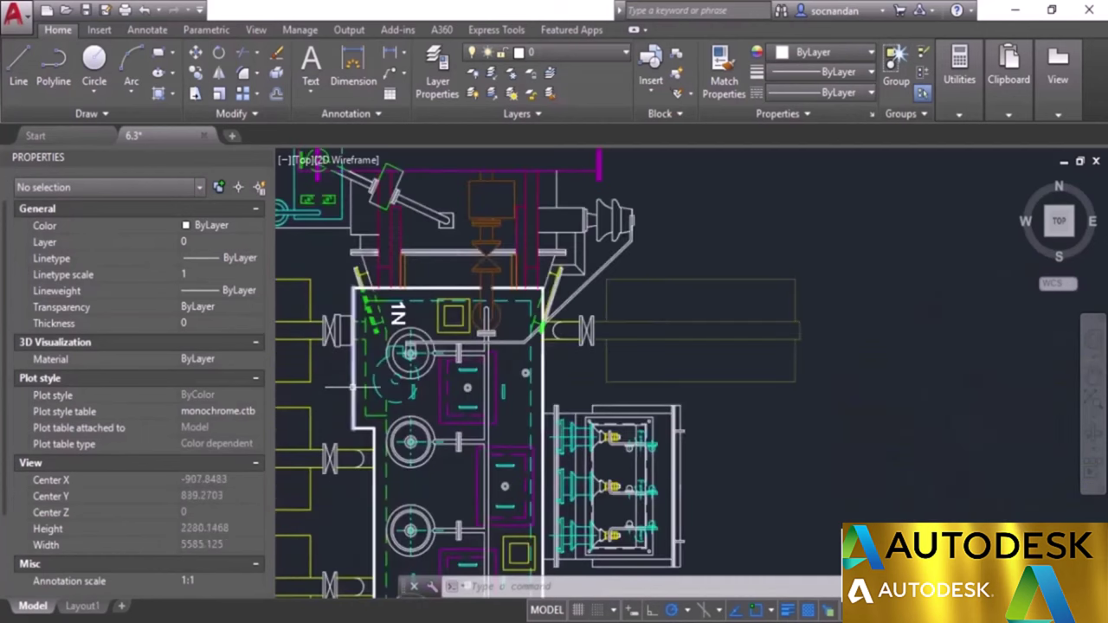
{"action": "left_click", "coordinate": [354, 387]}
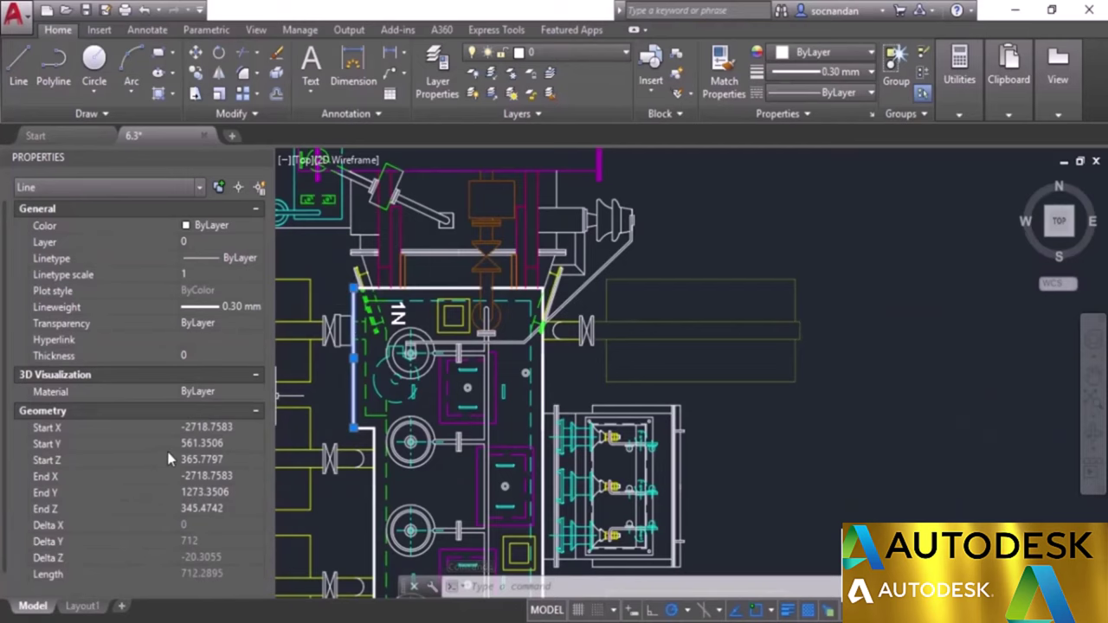
{"action": "key", "text": "Escape"}
{"action": "scroll", "coordinate": [388, 320], "scroll_direction": "down", "scroll_amount": 2}
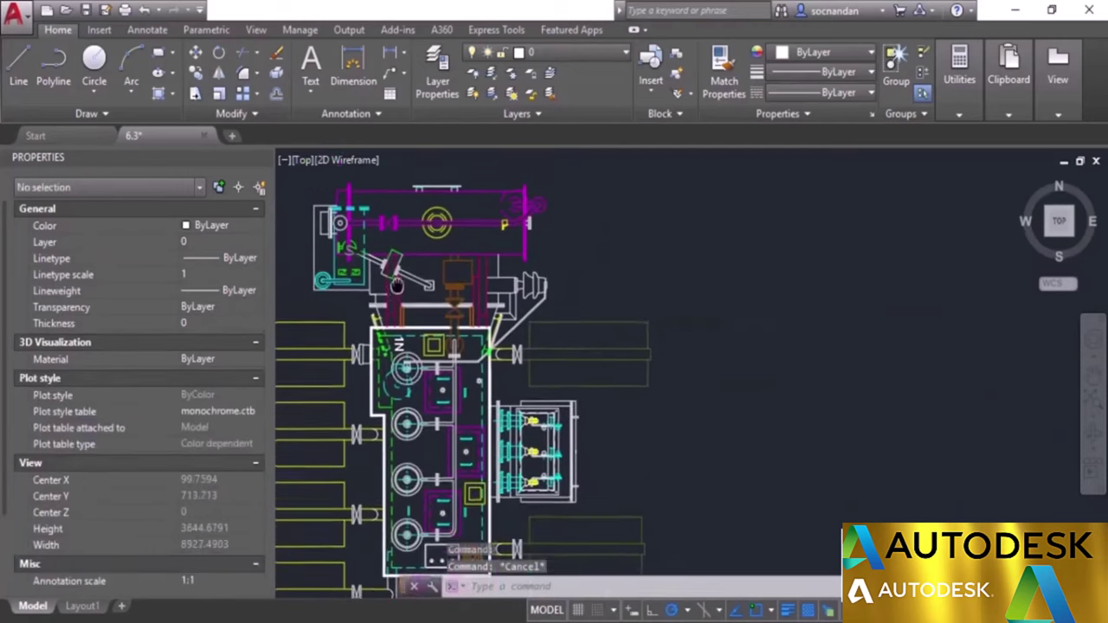
Step: Inspect the properties of the white circle at the left-hand end of the coloured plan's upper cylinder, and clear the selection
{"action": "scroll", "coordinate": [337, 298], "scroll_direction": "up", "scroll_amount": 3}
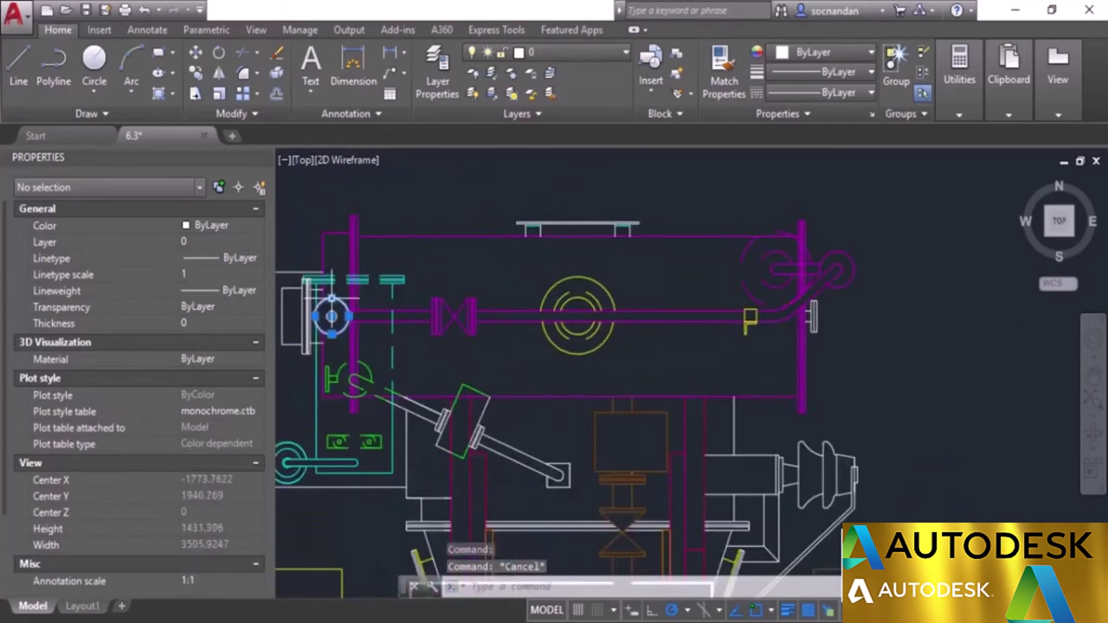
{"action": "left_click", "coordinate": [331, 302]}
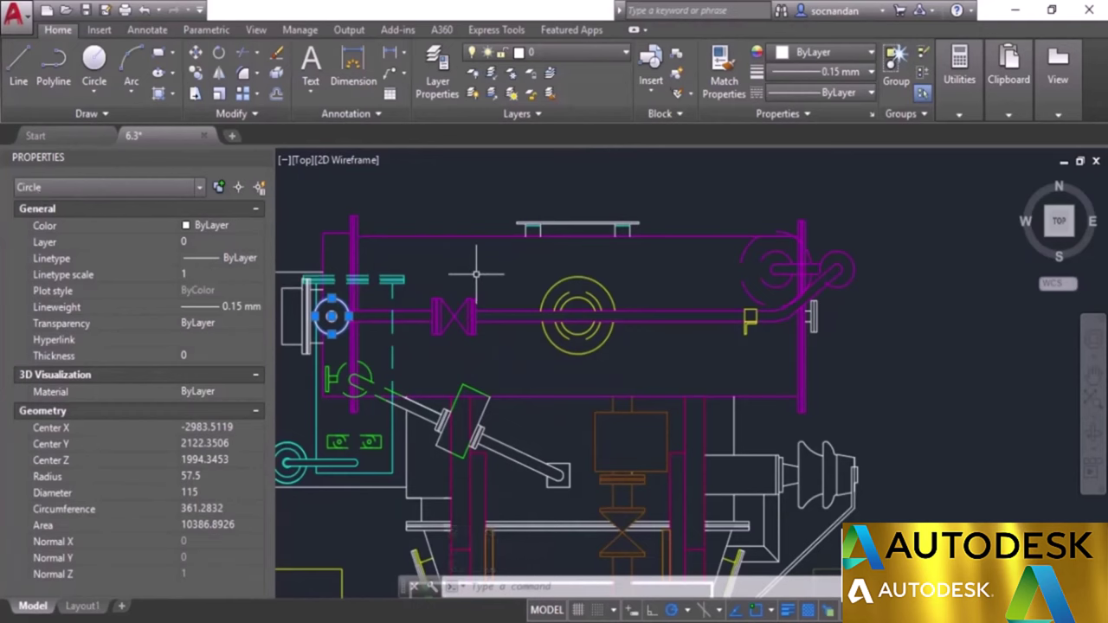
{"action": "key", "text": "Escape"}
{"action": "scroll", "coordinate": [477, 272], "scroll_direction": "down", "scroll_amount": 4}
{"action": "scroll", "coordinate": [552, 386], "scroll_direction": "down", "scroll_amount": 2}
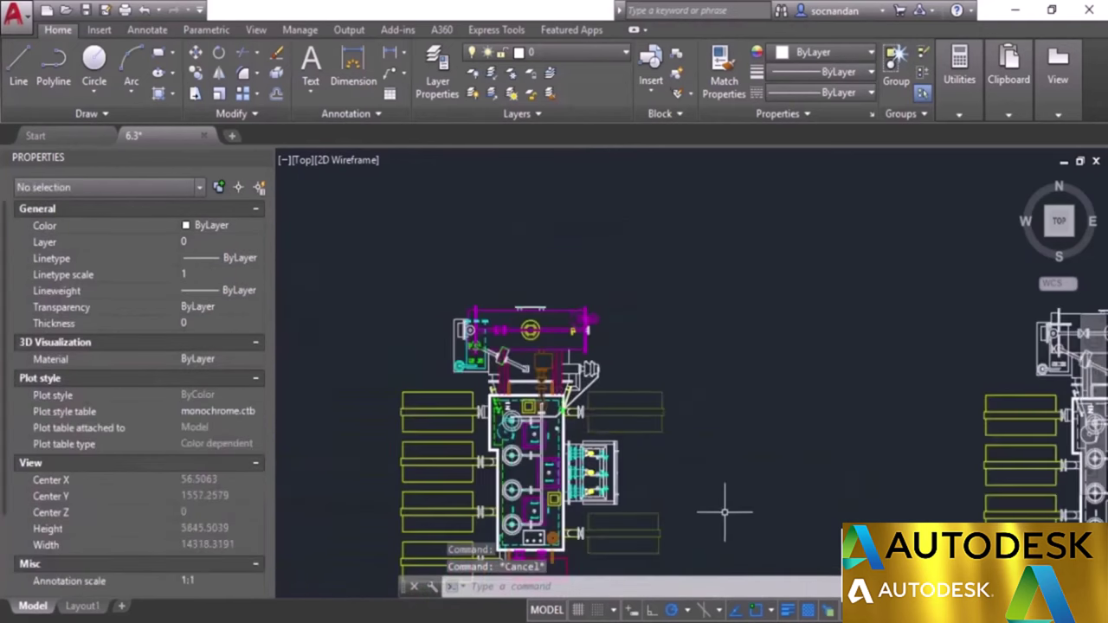
Step: Bring both transformer plans into view and undock the Properties palette so it floats between them
{"action": "middle_click_drag", "start_coordinate": [719, 509], "coordinate": [594, 448]}
{"action": "scroll", "coordinate": [618, 435], "scroll_direction": "down", "scroll_amount": 2}
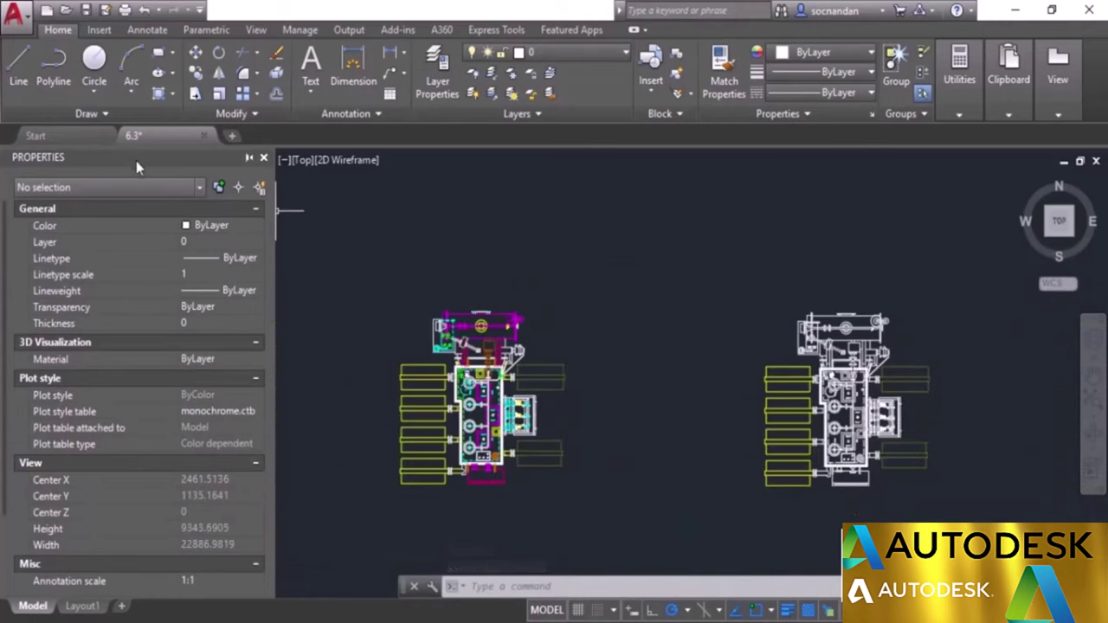
{"action": "mouse_move", "coordinate": [136, 161]}
{"action": "left_mouse_down"}
{"action": "mouse_move", "coordinate": [307, 221]}
{"action": "mouse_move", "coordinate": [470, 250]}
{"action": "mouse_move", "coordinate": [554, 230]}
{"action": "mouse_move", "coordinate": [592, 202]}
{"action": "left_mouse_up"}
{"action": "mouse_move", "coordinate": [449, 297]}
{"action": "left_mouse_down"}
{"action": "mouse_move", "coordinate": [364, 251]}
{"action": "mouse_move", "coordinate": [579, 300]}
{"action": "mouse_move", "coordinate": [567, 276]}
{"action": "mouse_move", "coordinate": [435, 267]}
{"action": "left_mouse_up"}
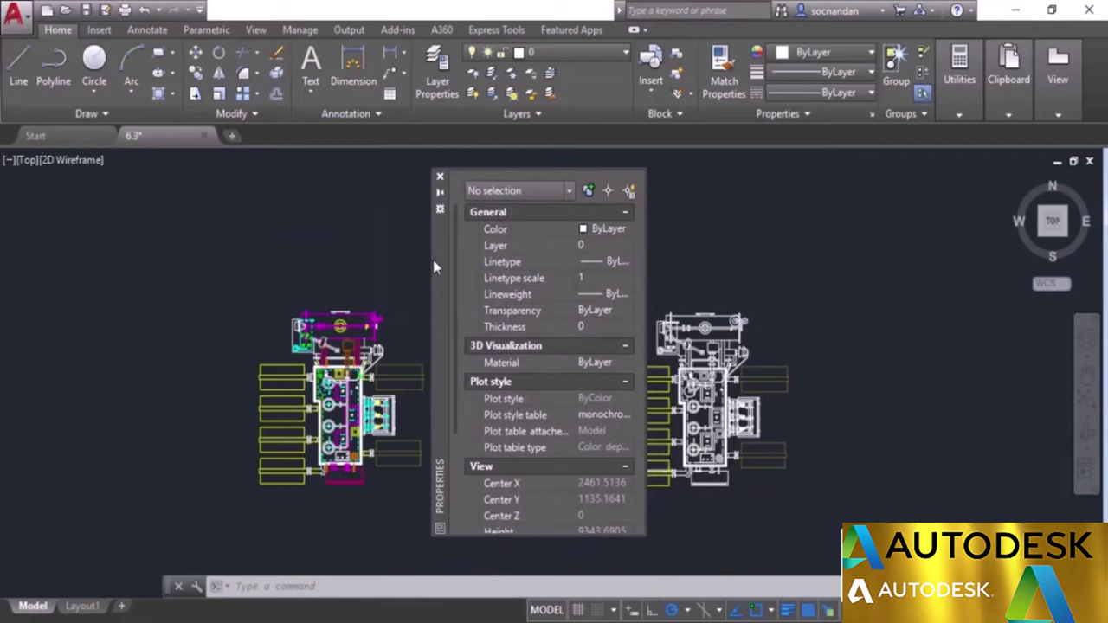
{"action": "left_click", "coordinate": [371, 309]}
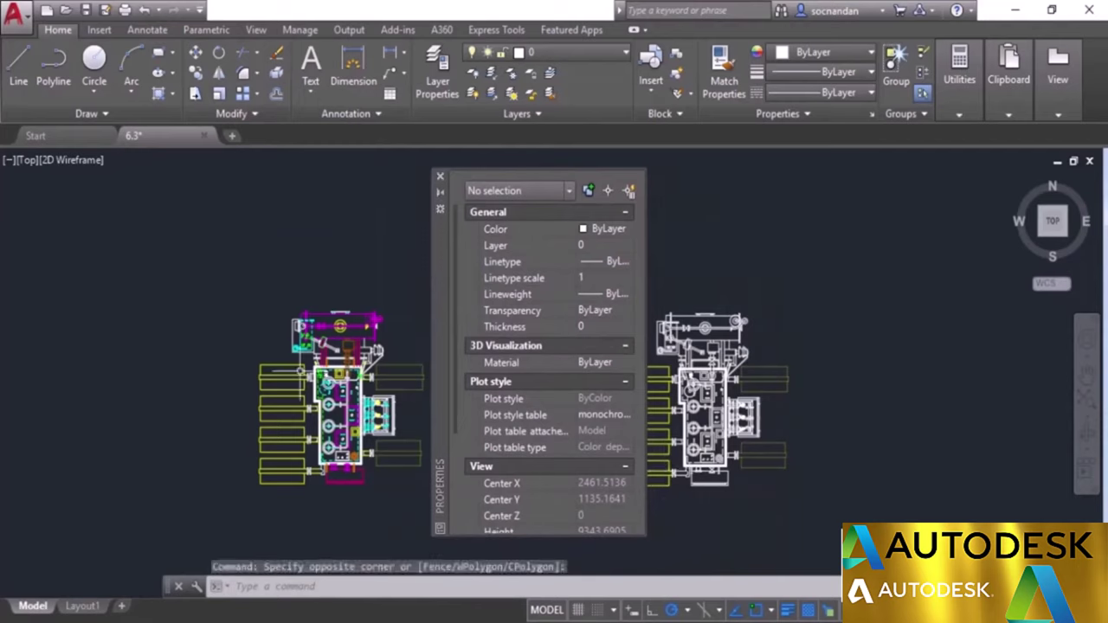
Step: Select the four left-hand radiators of the coloured plan with a crossing window
{"action": "scroll", "coordinate": [254, 370], "scroll_direction": "up", "scroll_amount": 2}
{"action": "scroll", "coordinate": [247, 355], "scroll_direction": "up", "scroll_amount": 3}
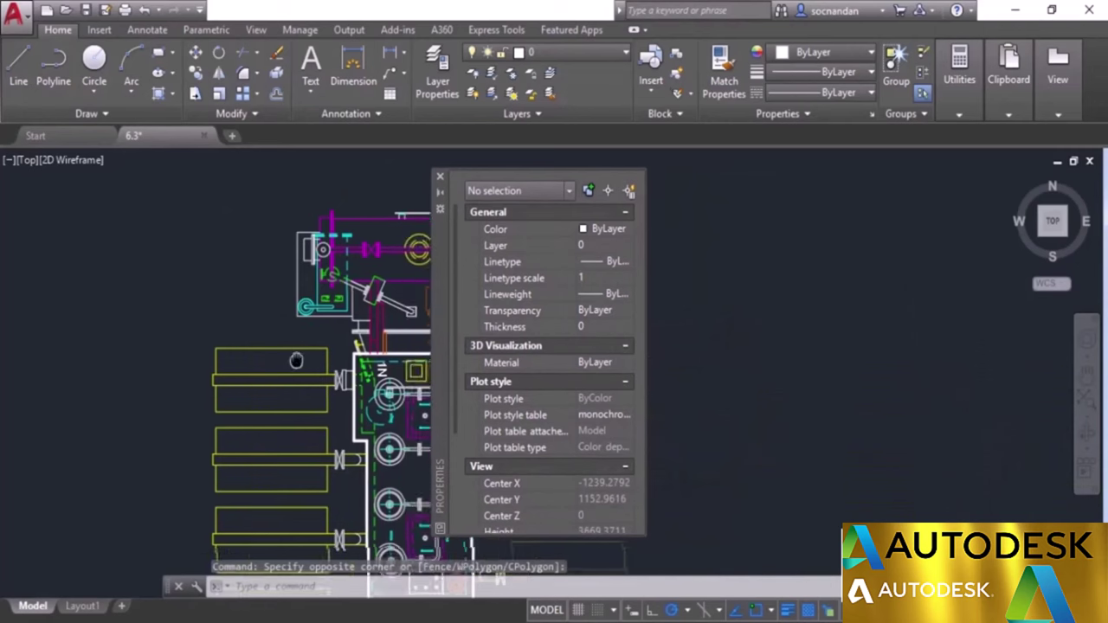
{"action": "scroll", "coordinate": [232, 305], "scroll_direction": "down", "scroll_amount": 1}
{"action": "scroll", "coordinate": [240, 281], "scroll_direction": "up", "scroll_amount": 1}
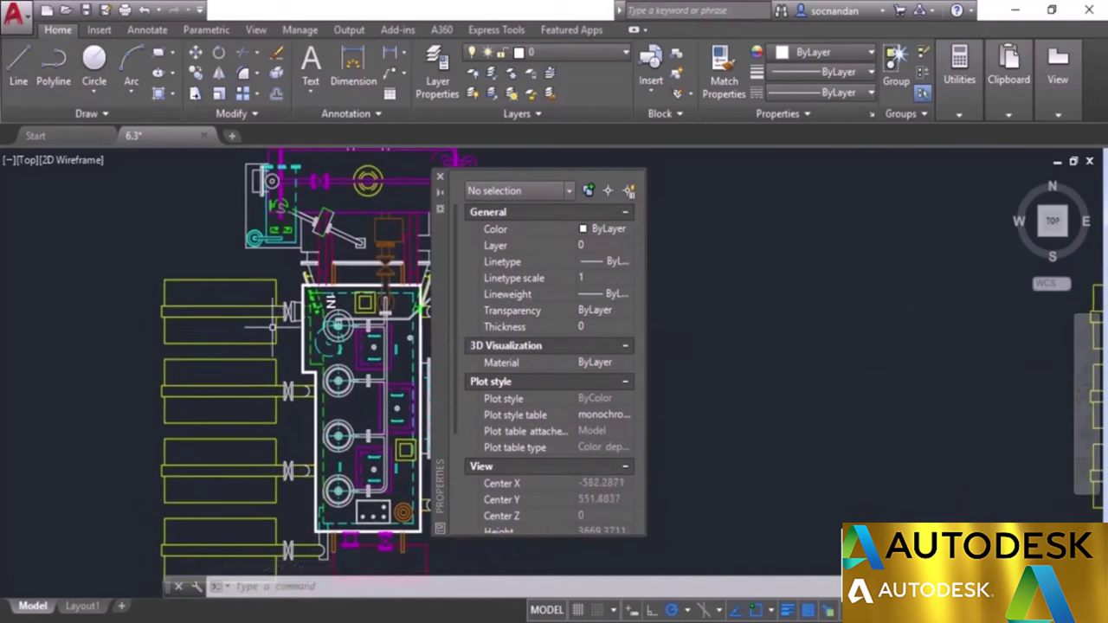
{"action": "scroll", "coordinate": [268, 333], "scroll_direction": "down", "scroll_amount": 2}
{"action": "left_click", "coordinate": [266, 500]}
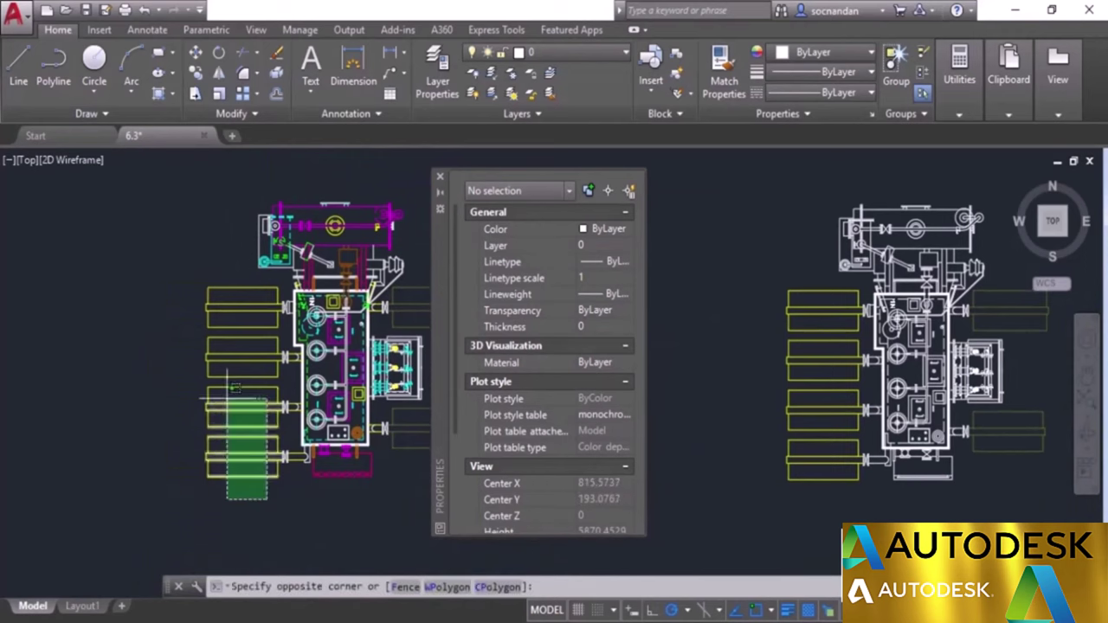
{"action": "left_click", "coordinate": [164, 277]}
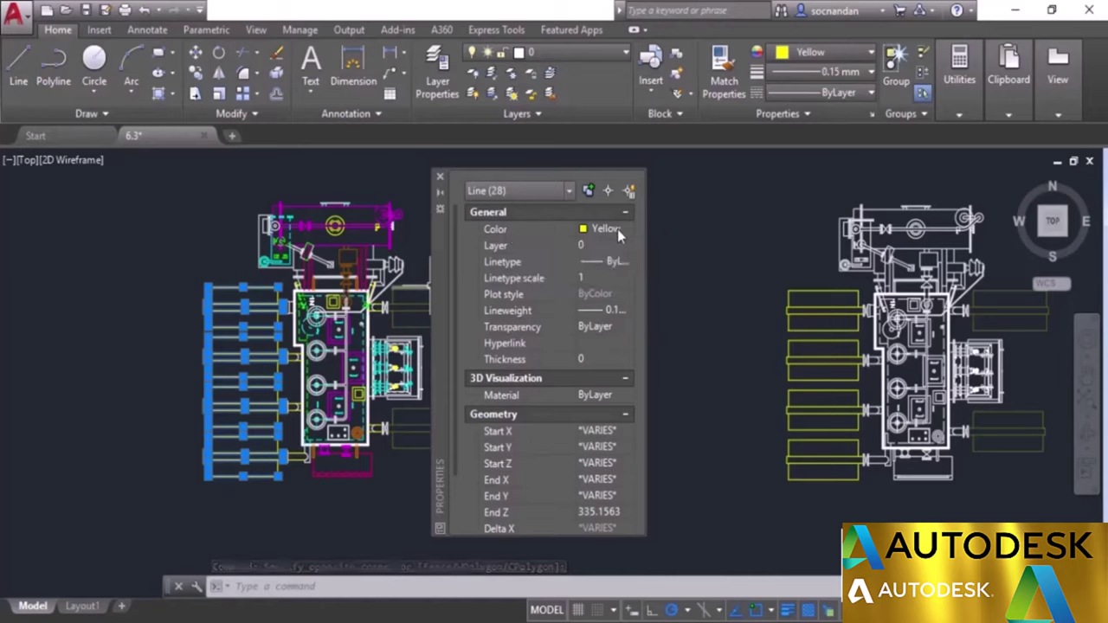
Step: Compare the colour choices offered by the ribbon and the Properties palette for the selected radiators
{"action": "left_click", "coordinate": [846, 52]}
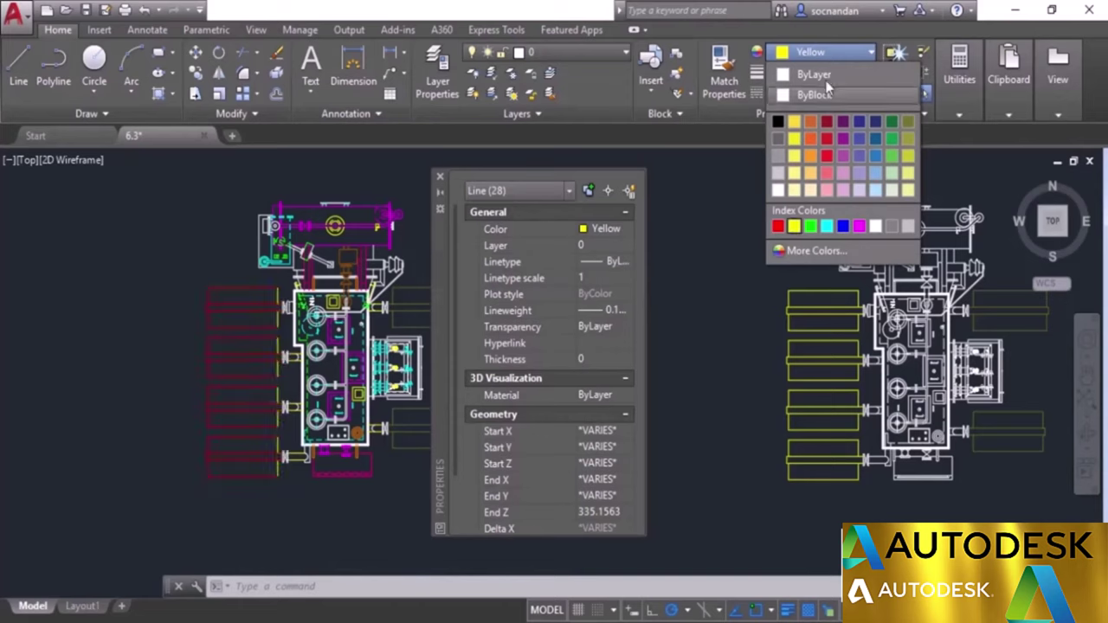
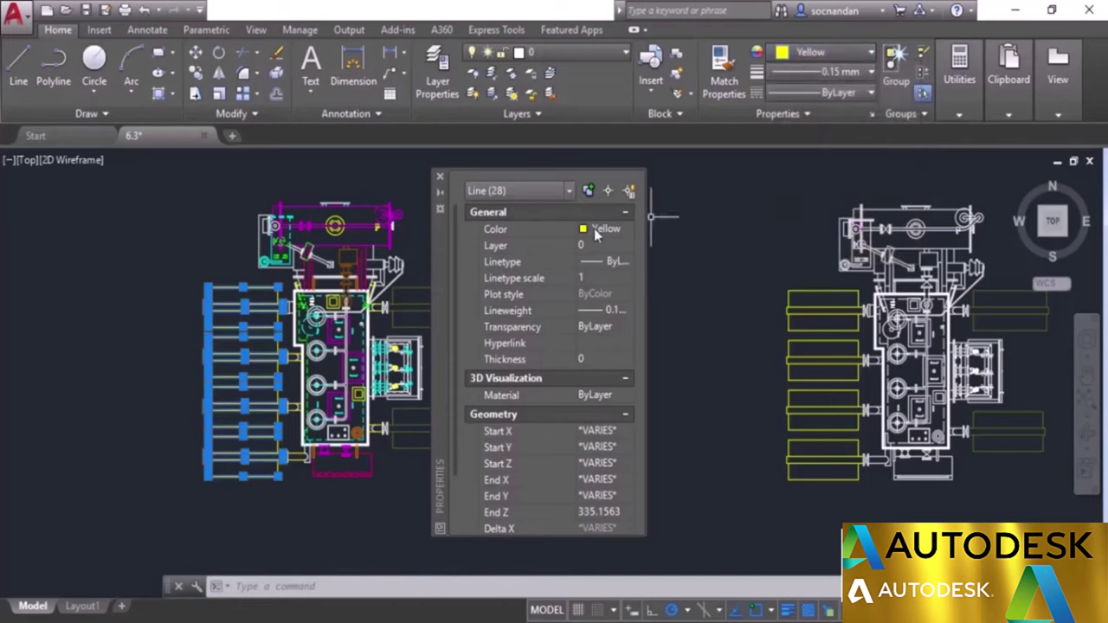
{"action": "left_click", "coordinate": [605, 231]}
{"action": "left_click", "coordinate": [616, 230]}
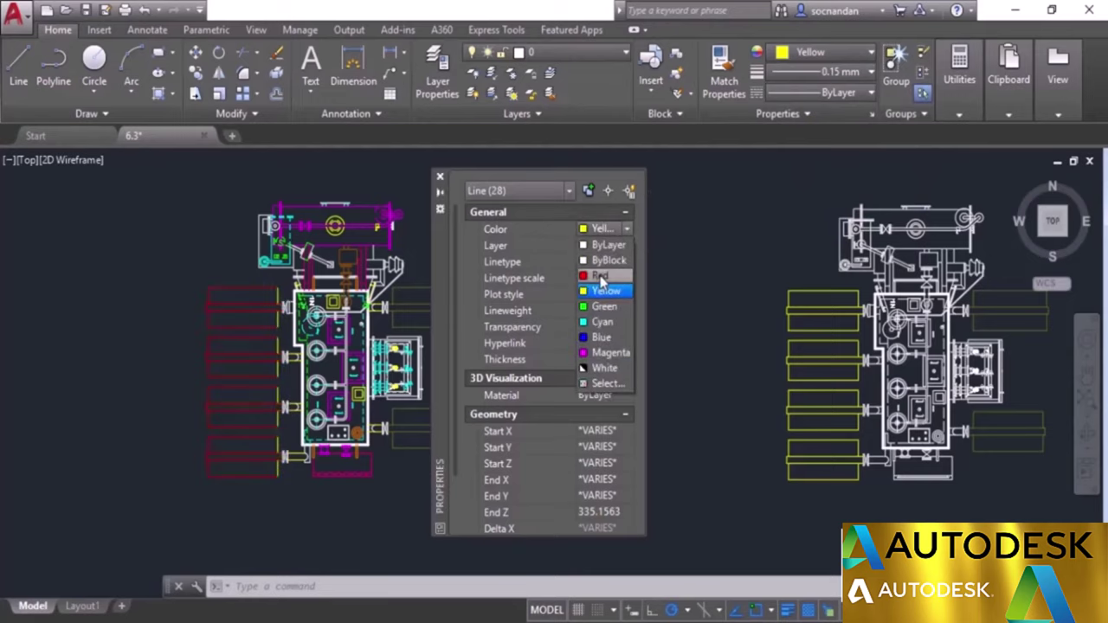
{"action": "left_click", "coordinate": [601, 337]}
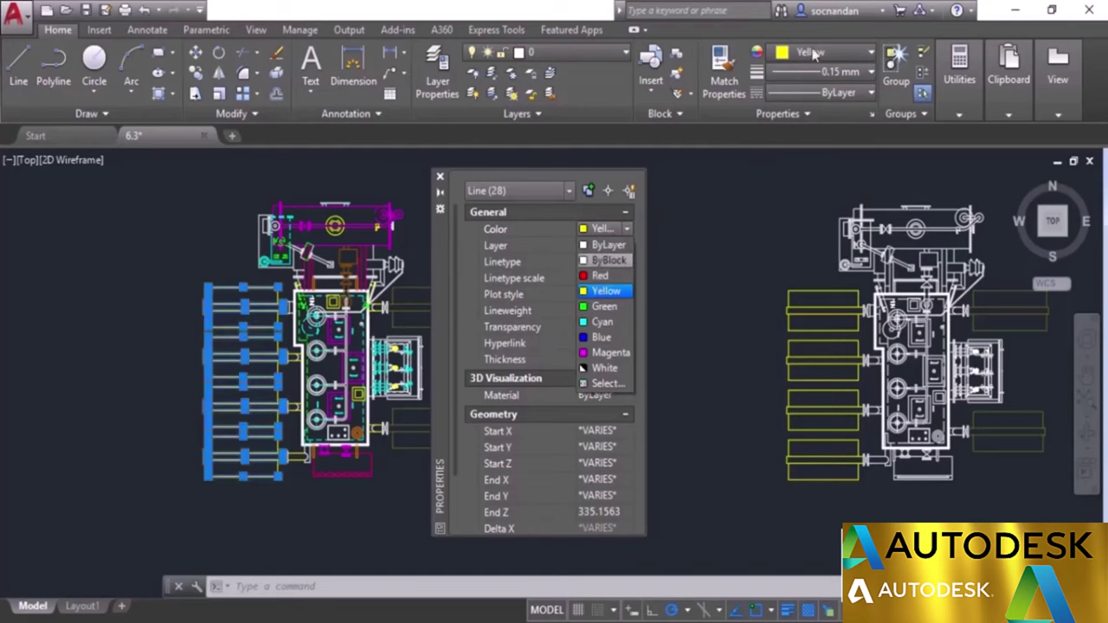
{"action": "left_click", "coordinate": [818, 54]}
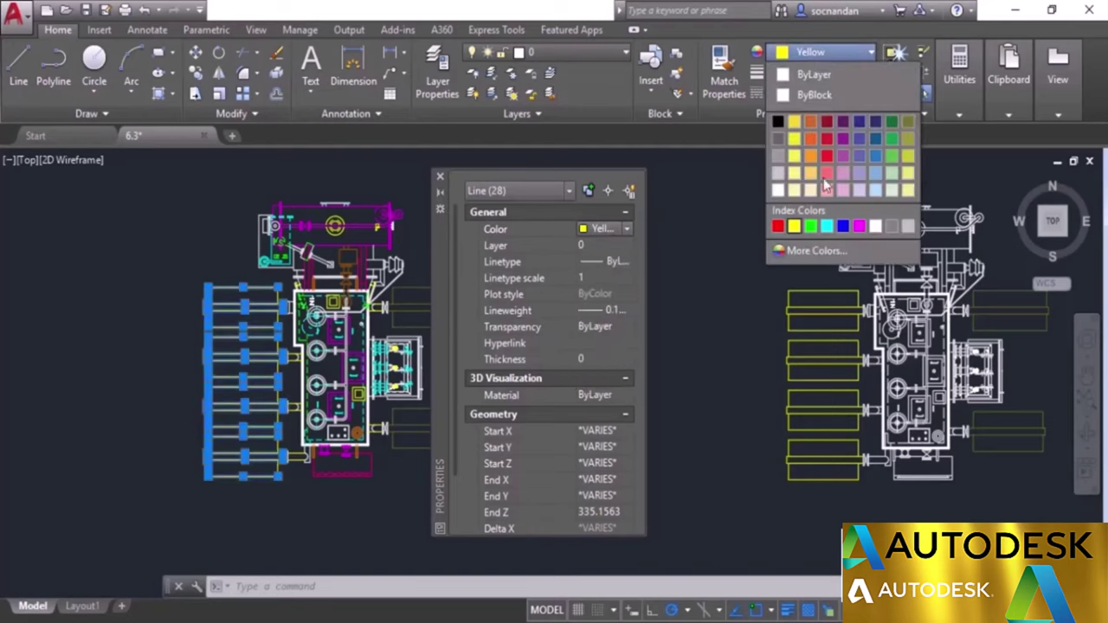
{"action": "key", "text": "Escape"}
Step: Recolour the four left-hand radiators green through the full index colour selection, clear the selection, and undo the colour change
{"action": "left_click", "coordinate": [625, 229]}
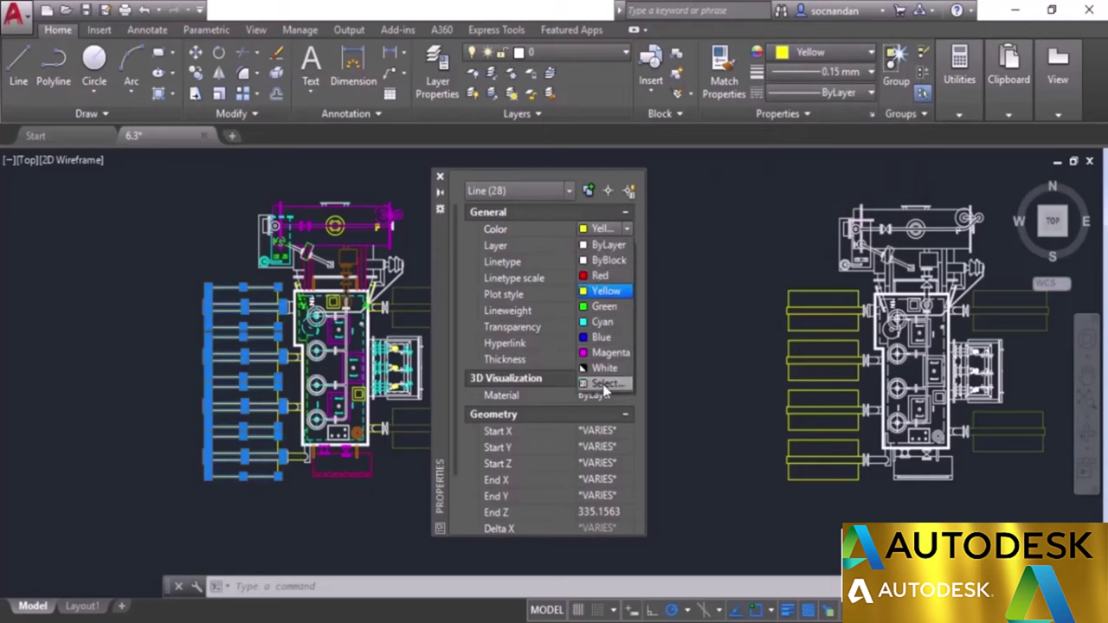
{"action": "left_click", "coordinate": [612, 384]}
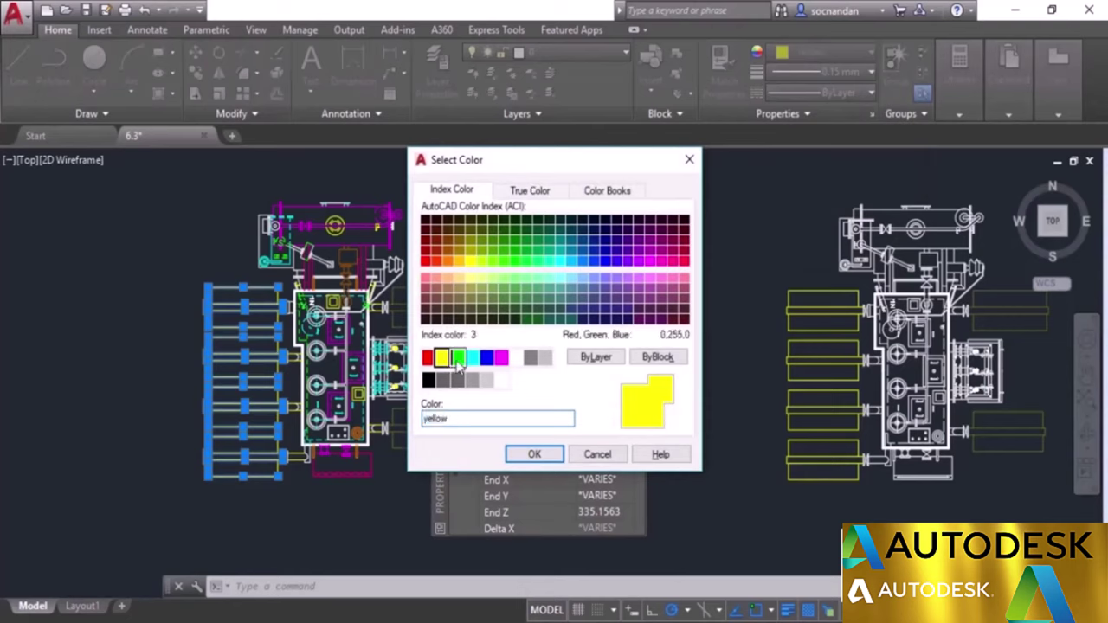
{"action": "left_click", "coordinate": [458, 357]}
{"action": "left_click", "coordinate": [534, 455]}
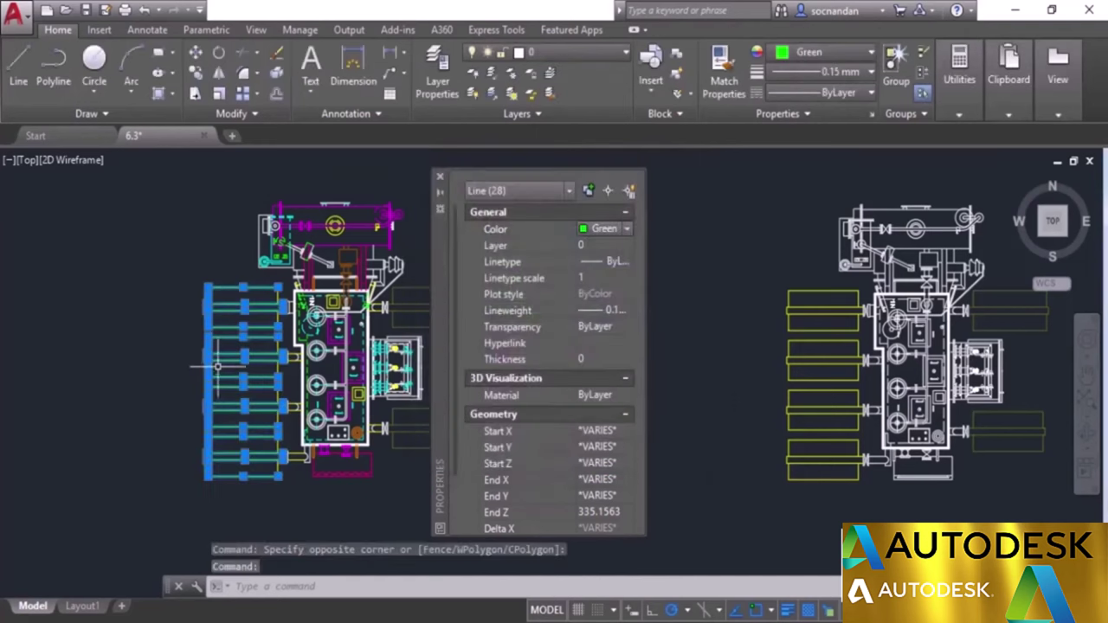
{"action": "key", "text": "Escape"}
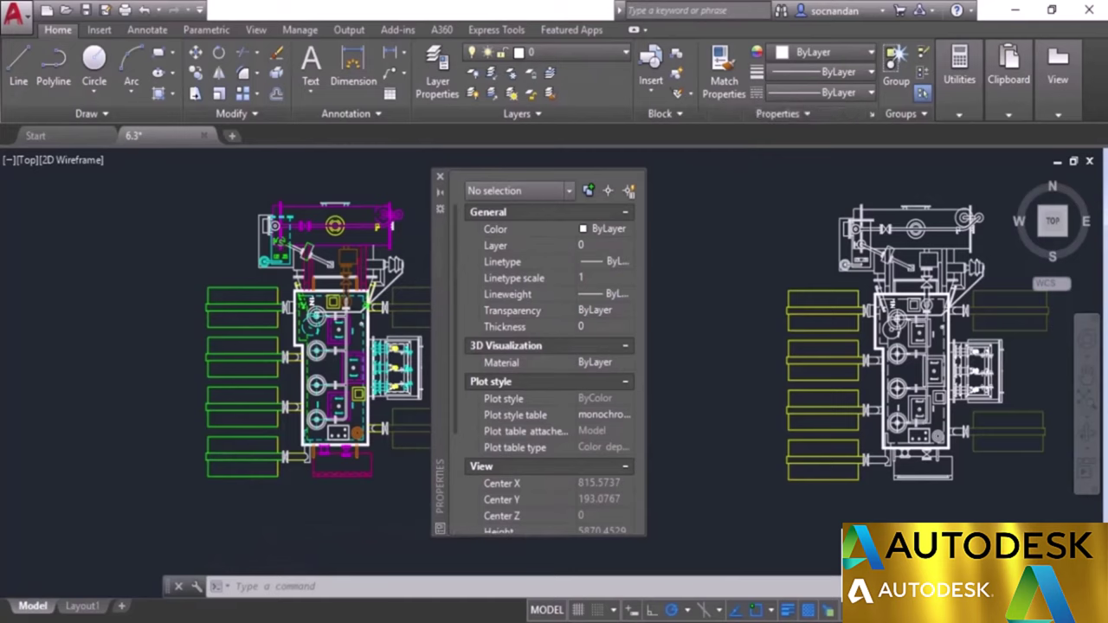
{"action": "key", "text": "ctrl+z"}
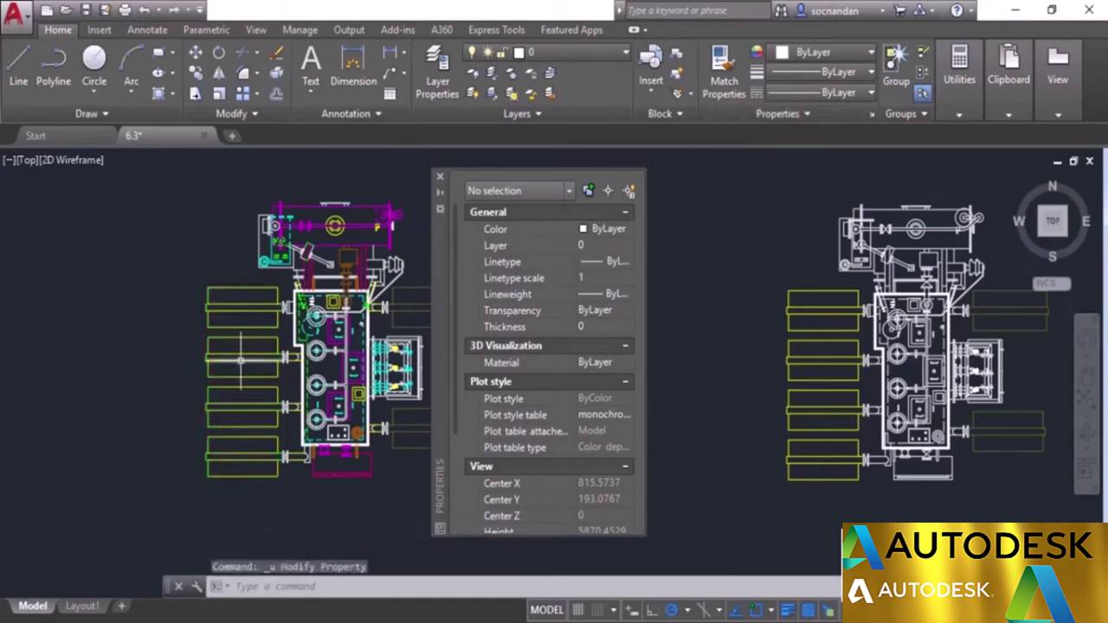
Step: Select the vertical dashed line just inside the right-hand edge of the uncoloured plan's tank
{"action": "middle_click_drag", "start_coordinate": [294, 407], "coordinate": [211, 407]}
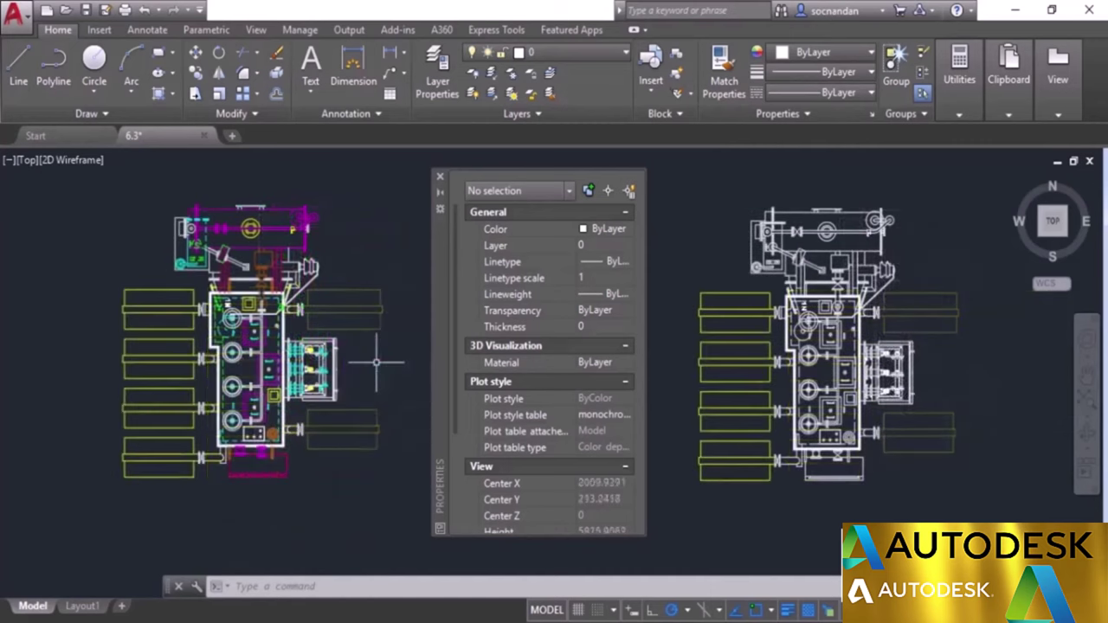
{"action": "middle_click_drag", "start_coordinate": [822, 347], "coordinate": [395, 347]}
{"action": "scroll", "coordinate": [395, 347], "scroll_direction": "up", "scroll_amount": 2}
{"action": "scroll", "coordinate": [355, 331], "scroll_direction": "up", "scroll_amount": 2}
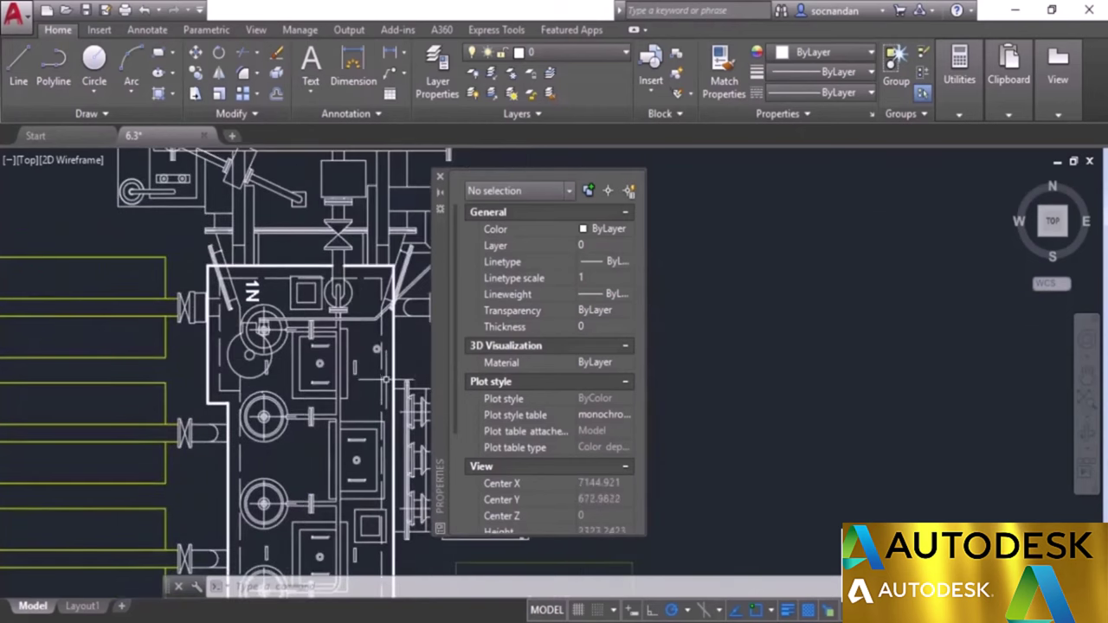
{"action": "left_click", "coordinate": [381, 384]}
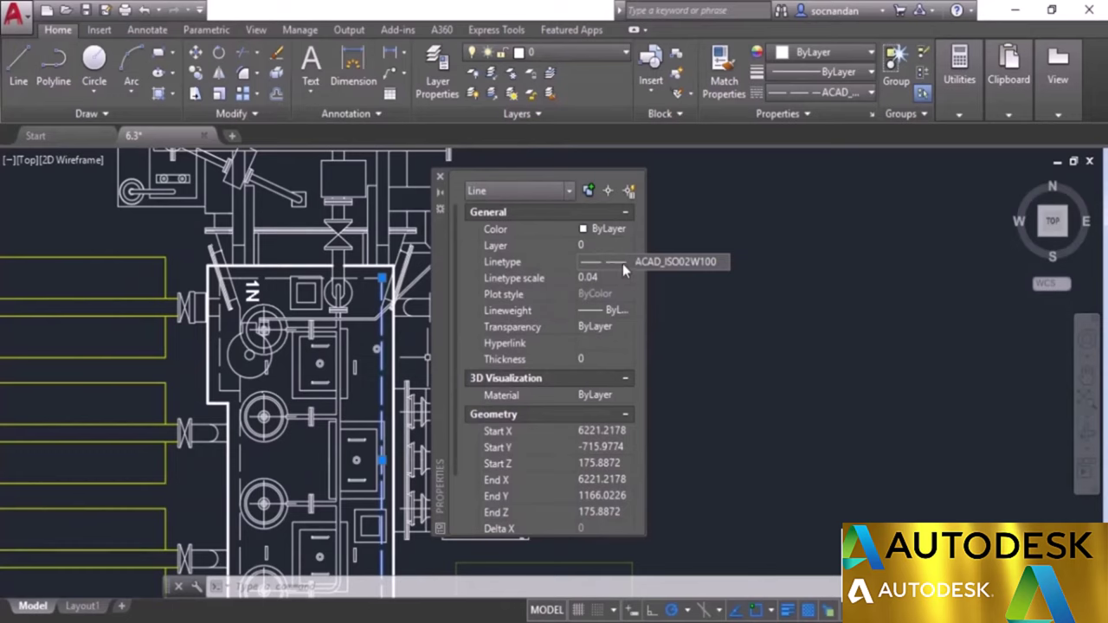
Step: Compare the linetype choices offered by the Properties palette and the ribbon for the selected dashed line
{"action": "left_click", "coordinate": [620, 264]}
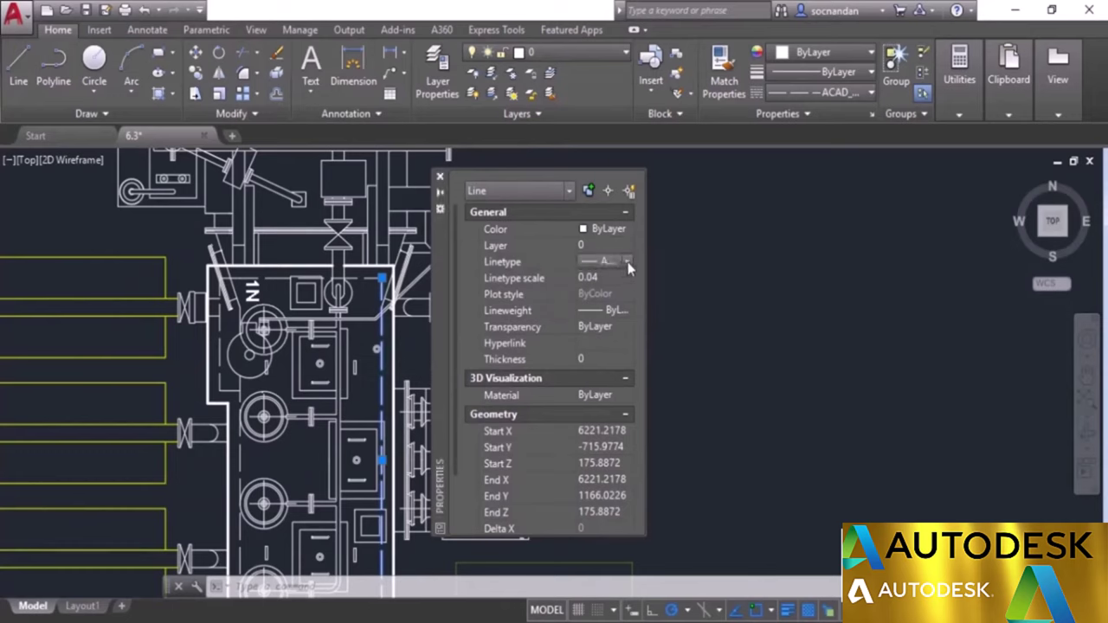
{"action": "left_click", "coordinate": [627, 263]}
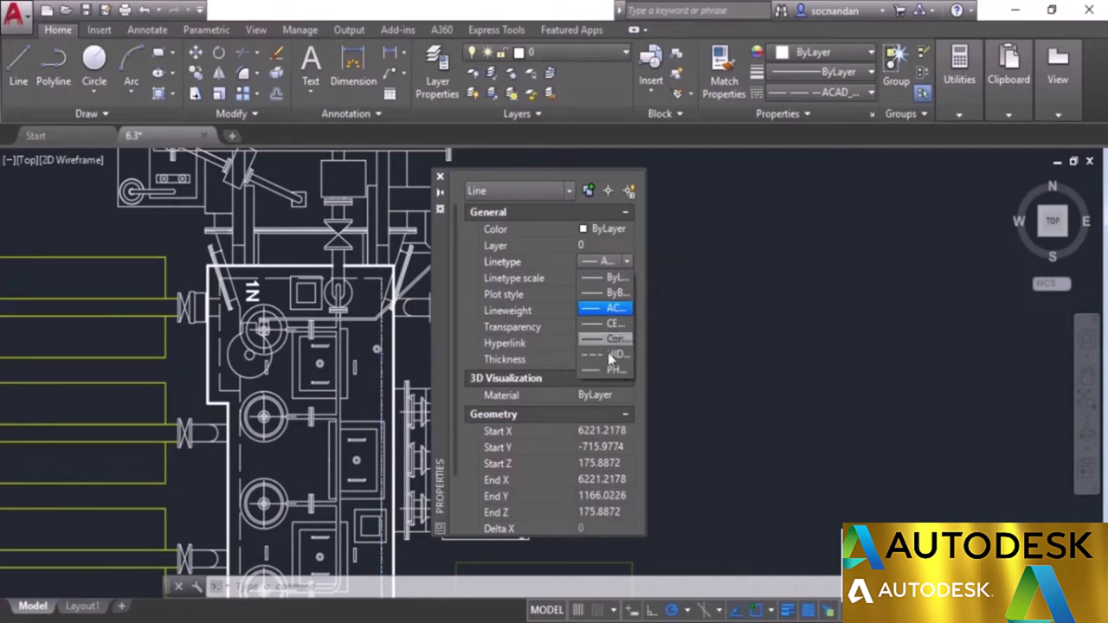
{"action": "left_click", "coordinate": [623, 265]}
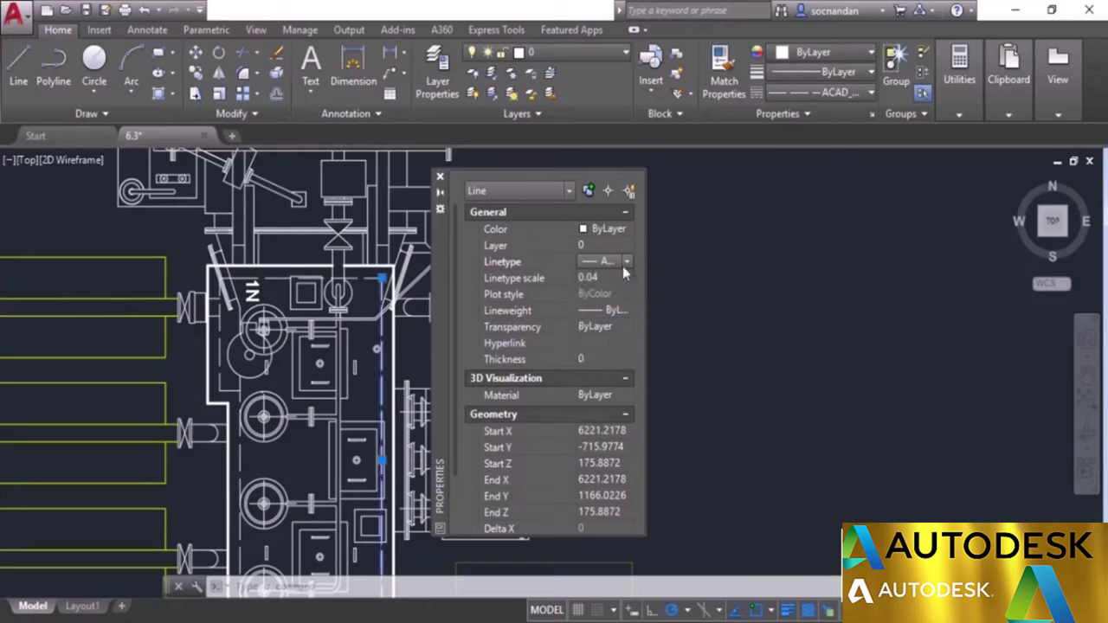
{"action": "left_click", "coordinate": [836, 92]}
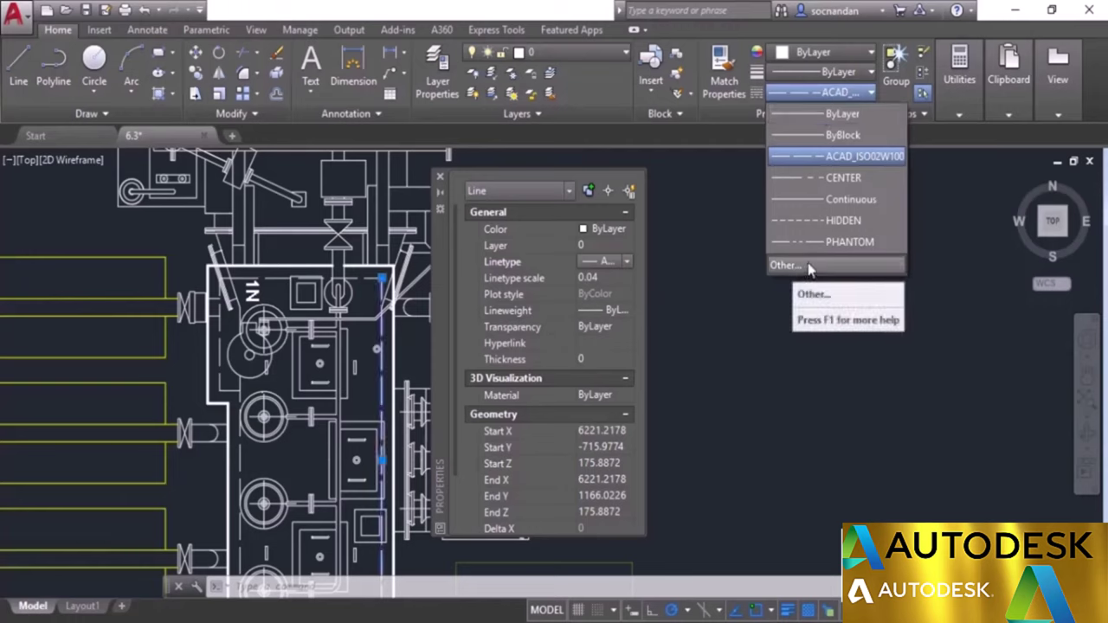
{"action": "left_click", "coordinate": [773, 307]}
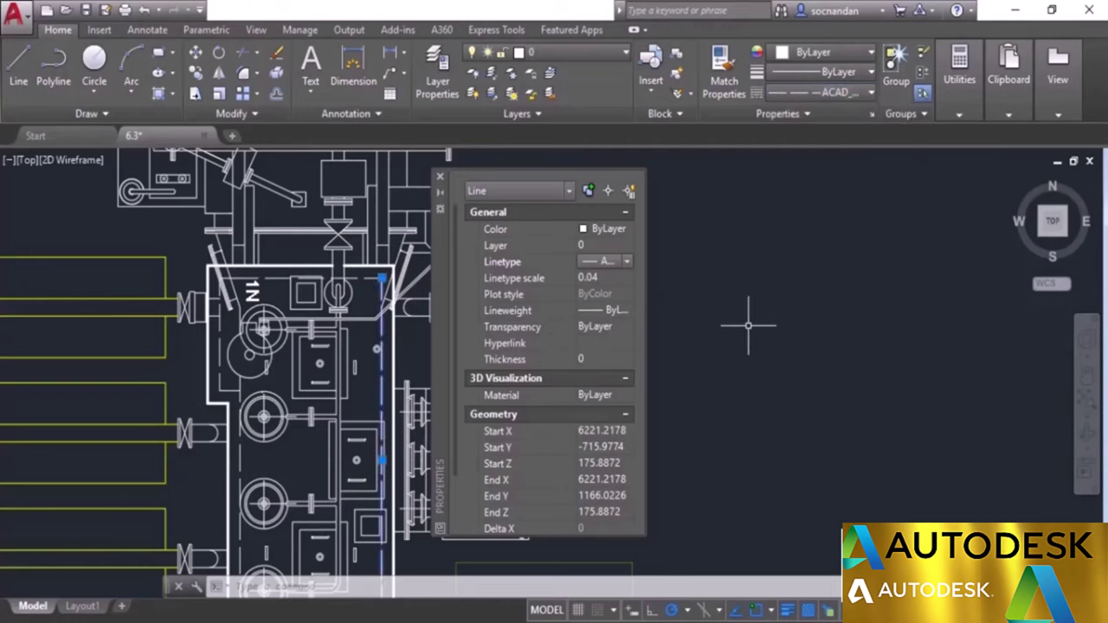
Step: Check the layers available for the dashed line in the Properties palette, and clear the selection
{"action": "left_click", "coordinate": [618, 247]}
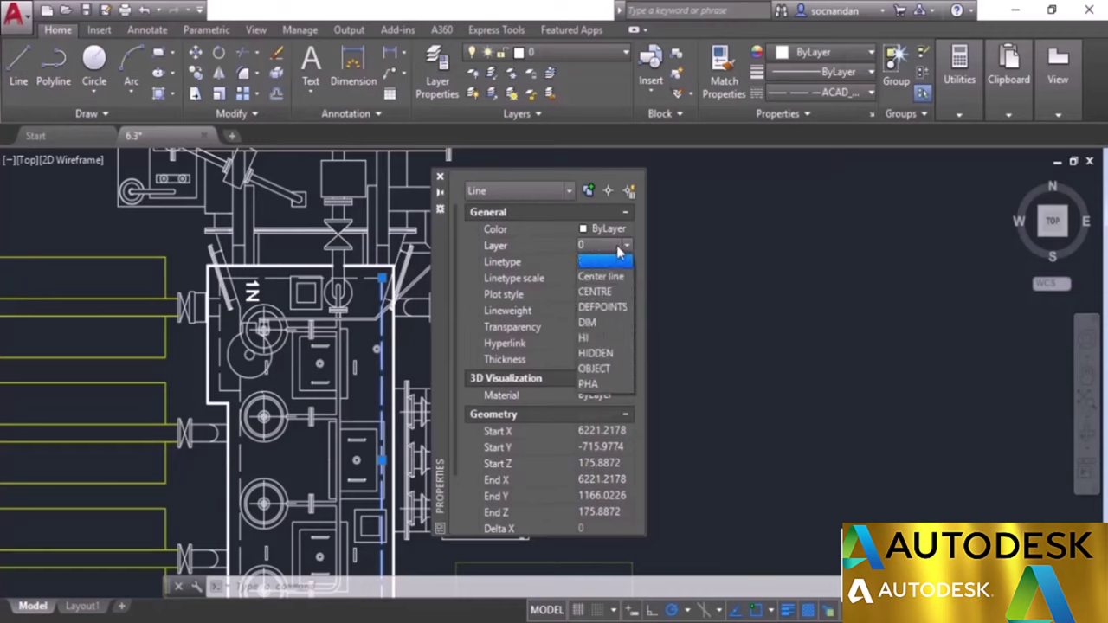
{"action": "left_click", "coordinate": [616, 246]}
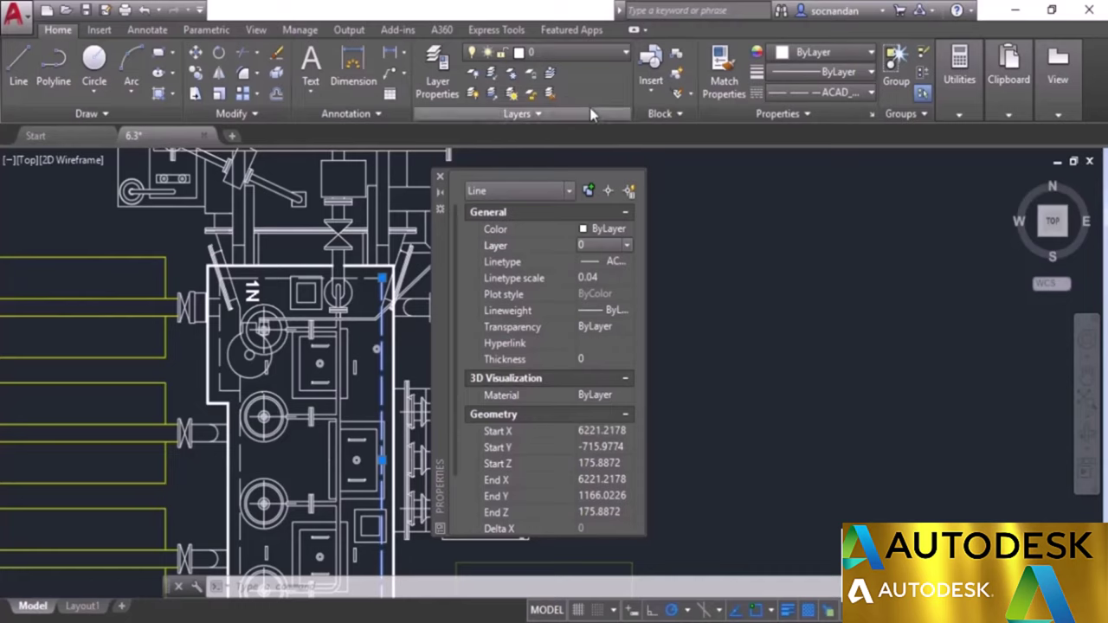
{"action": "left_click", "coordinate": [711, 322]}
{"action": "key", "text": "Escape"}
{"action": "key", "text": "Escape"}
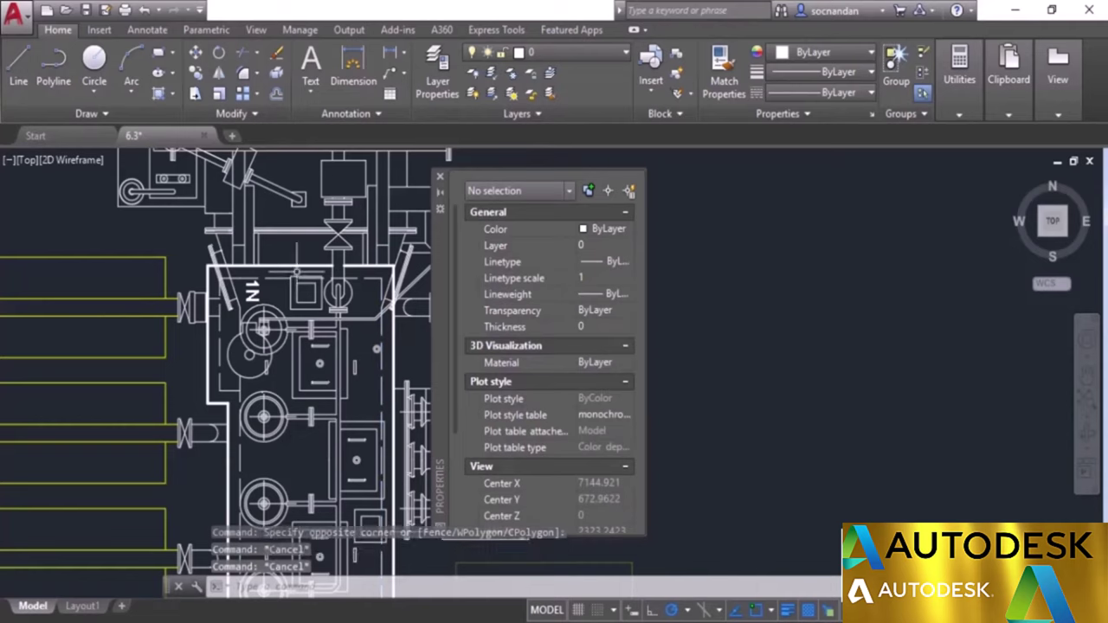
Step: Set the lineweight of the line along the tank's upper edge to 0.90 mm, and clear the selection
{"action": "left_click", "coordinate": [303, 264]}
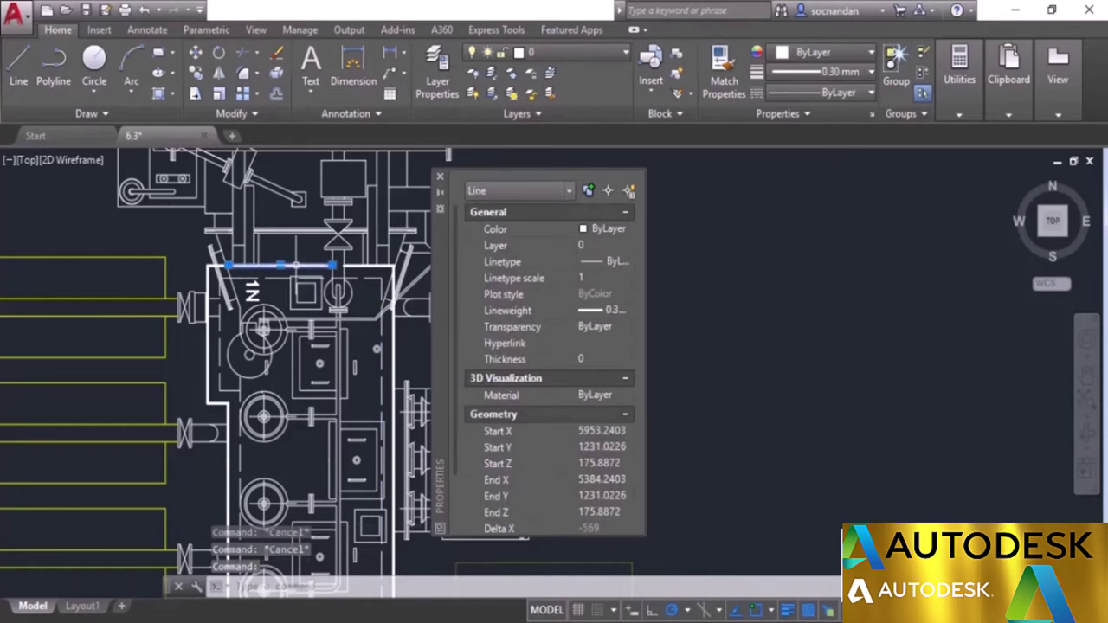
{"action": "left_click", "coordinate": [630, 314]}
{"action": "left_click", "coordinate": [627, 311]}
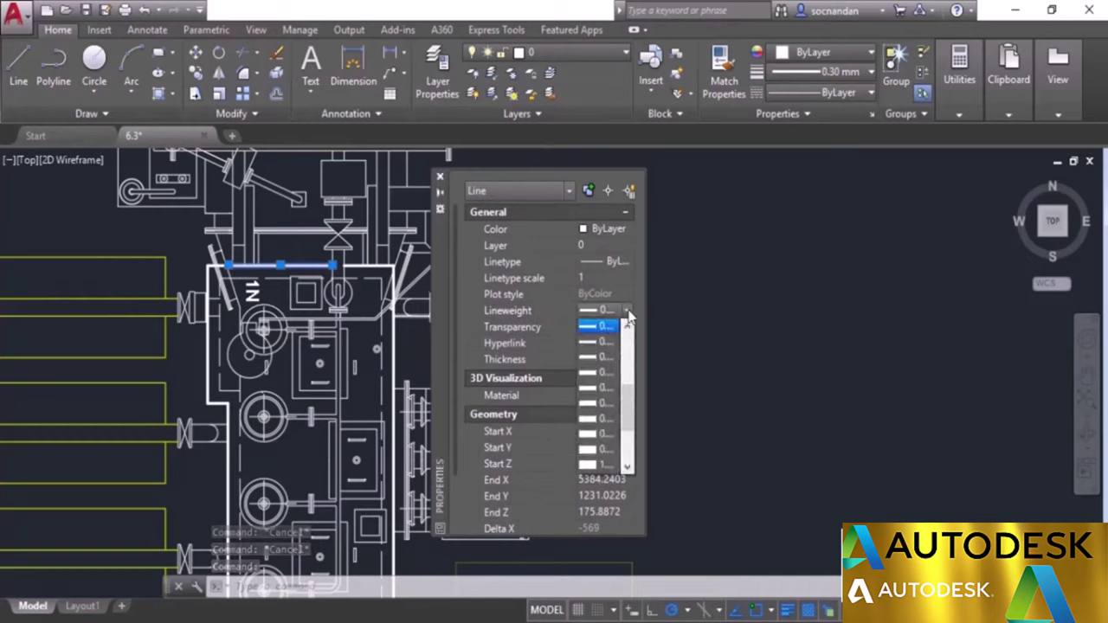
{"action": "left_click", "coordinate": [618, 449]}
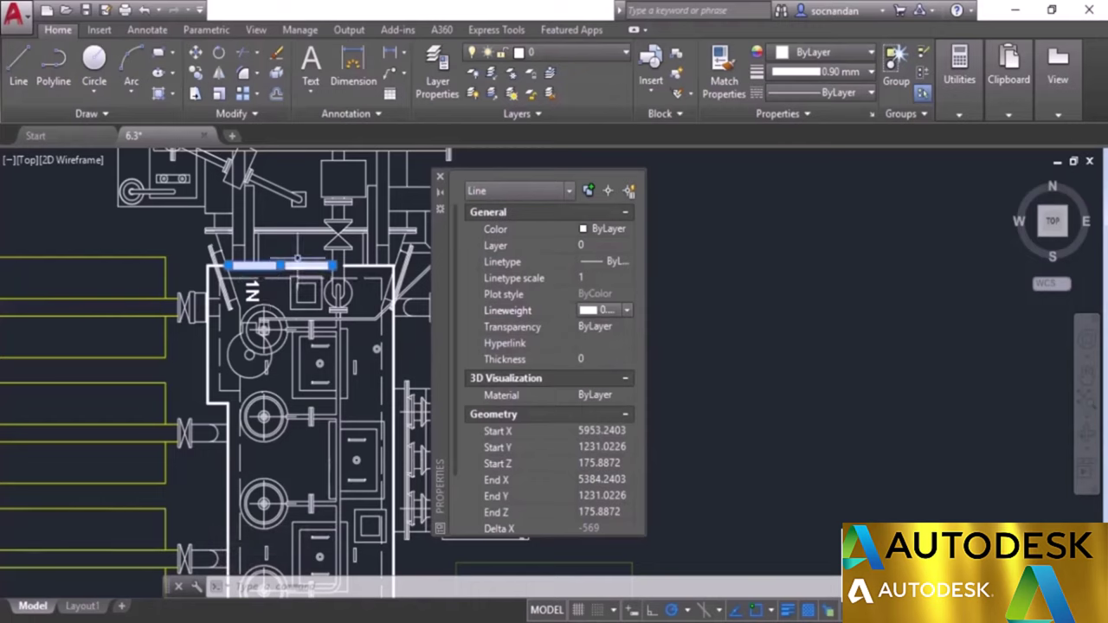
{"action": "key", "text": "Escape"}
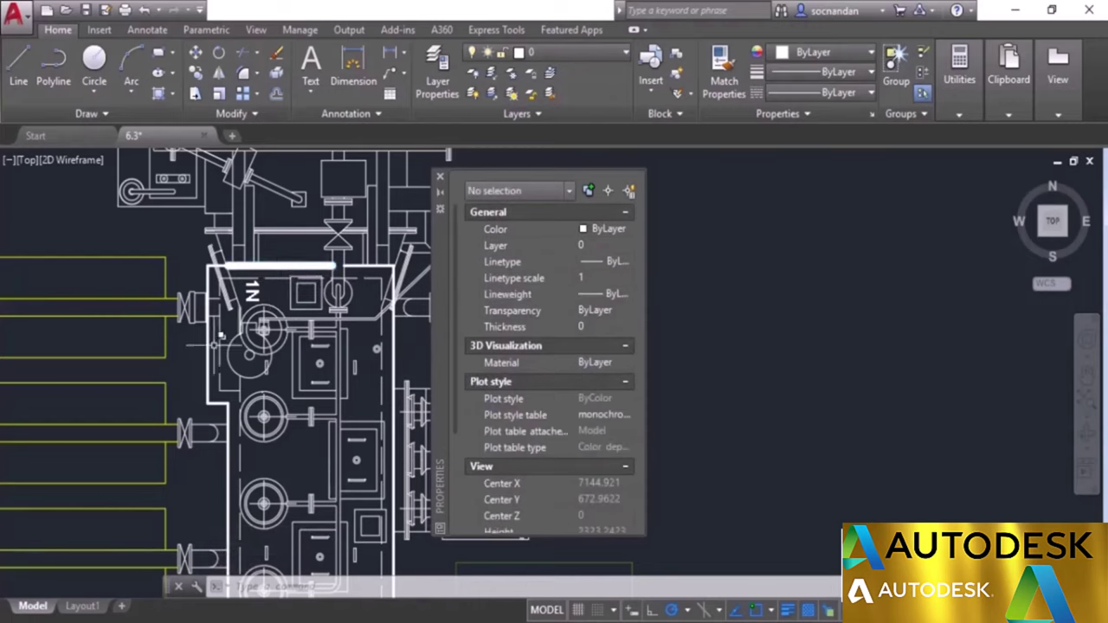
Step: Widen the Properties palette, set the lineweight of the tank's upper edge line to 0.30 mm, and clear the selection
{"action": "left_click", "coordinate": [312, 266]}
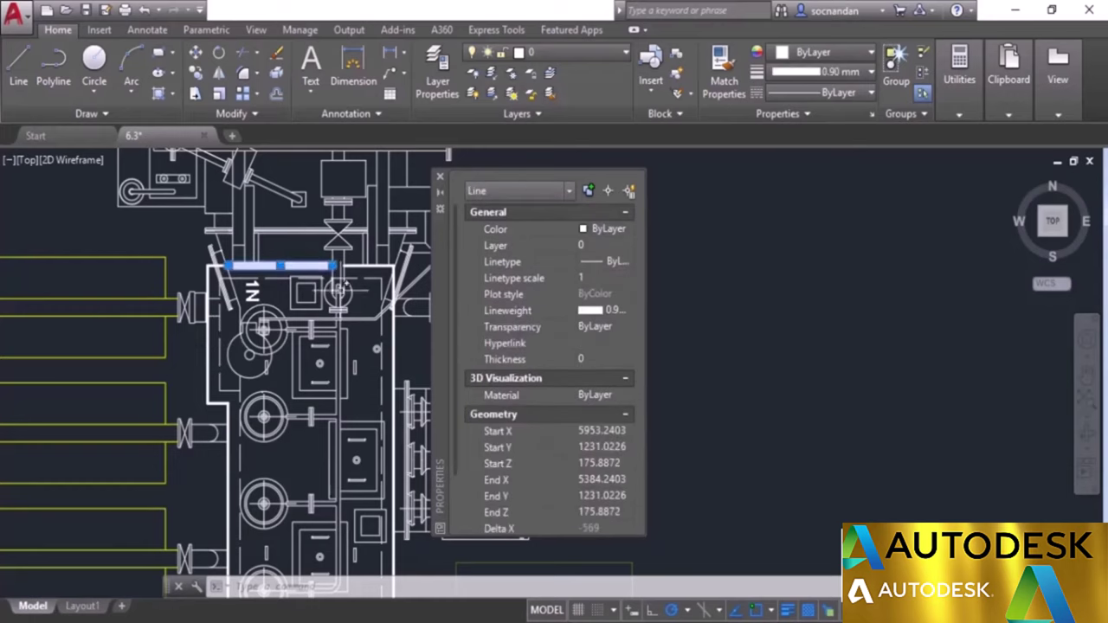
{"action": "left_click", "coordinate": [606, 310]}
{"action": "left_click", "coordinate": [627, 309]}
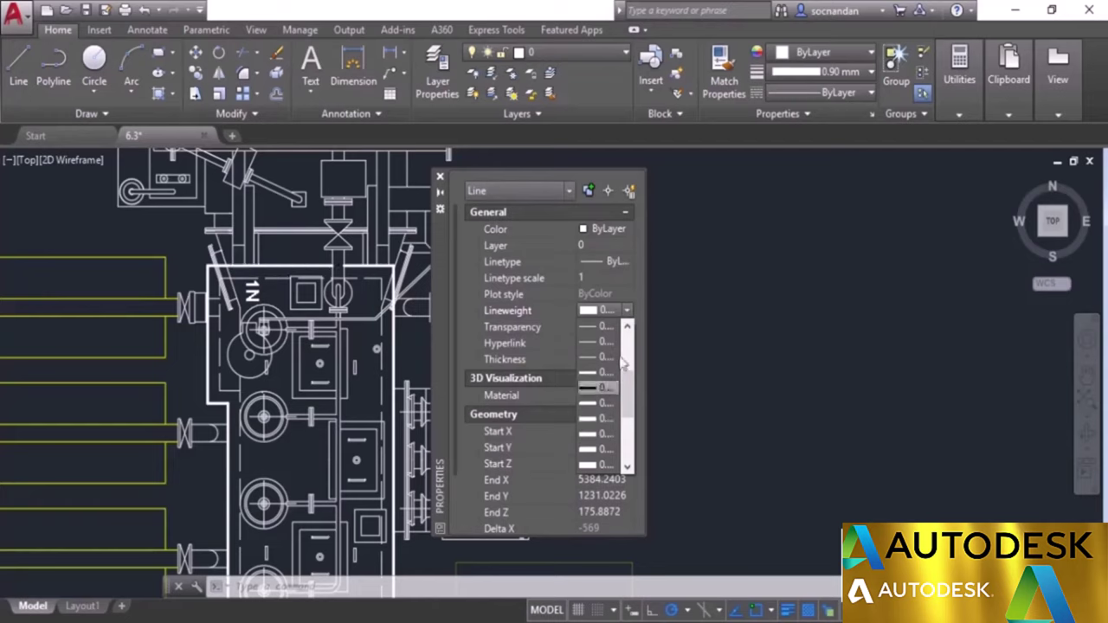
{"action": "left_click", "coordinate": [647, 309]}
{"action": "left_click_drag", "start_coordinate": [677, 308], "coordinate": [724, 309]}
{"action": "left_click", "coordinate": [704, 309]}
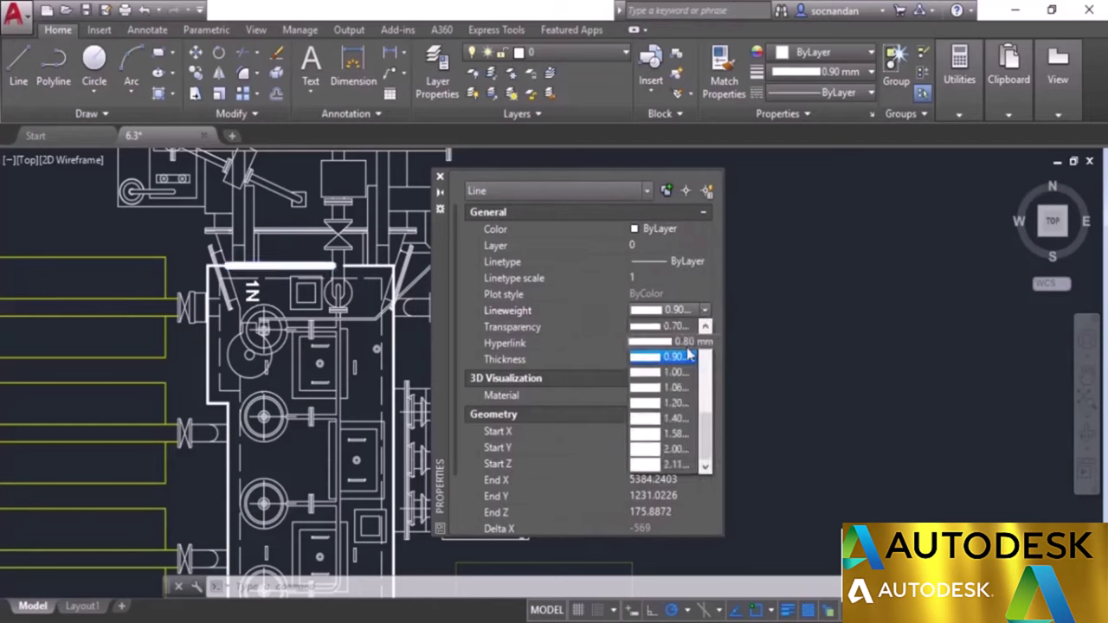
{"action": "scroll", "coordinate": [682, 407], "scroll_direction": "up", "scroll_amount": 4}
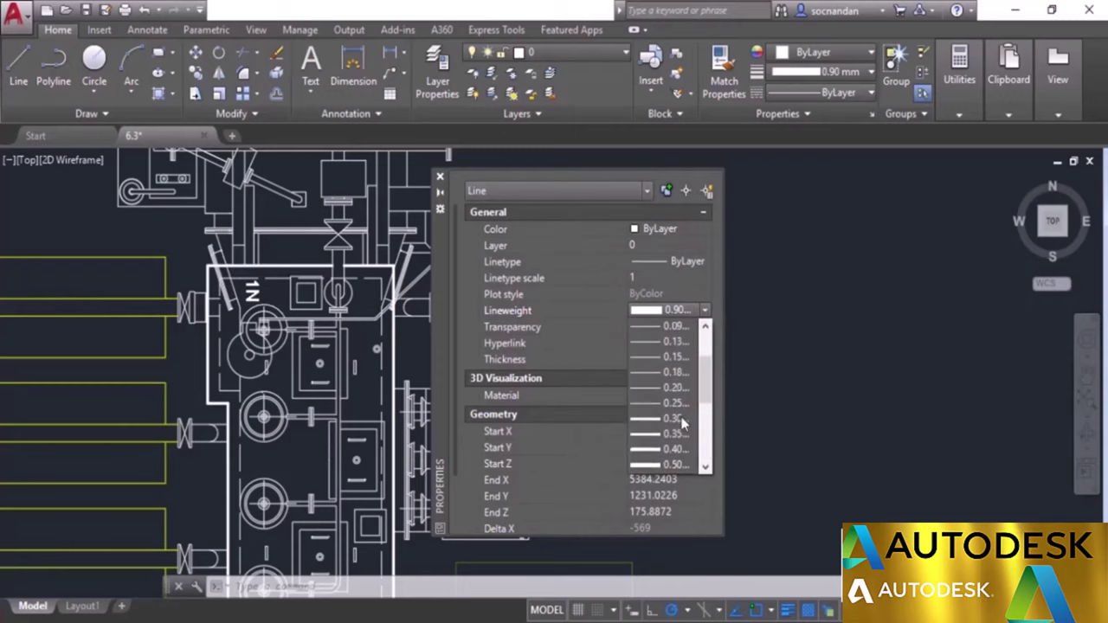
{"action": "left_click", "coordinate": [676, 377]}
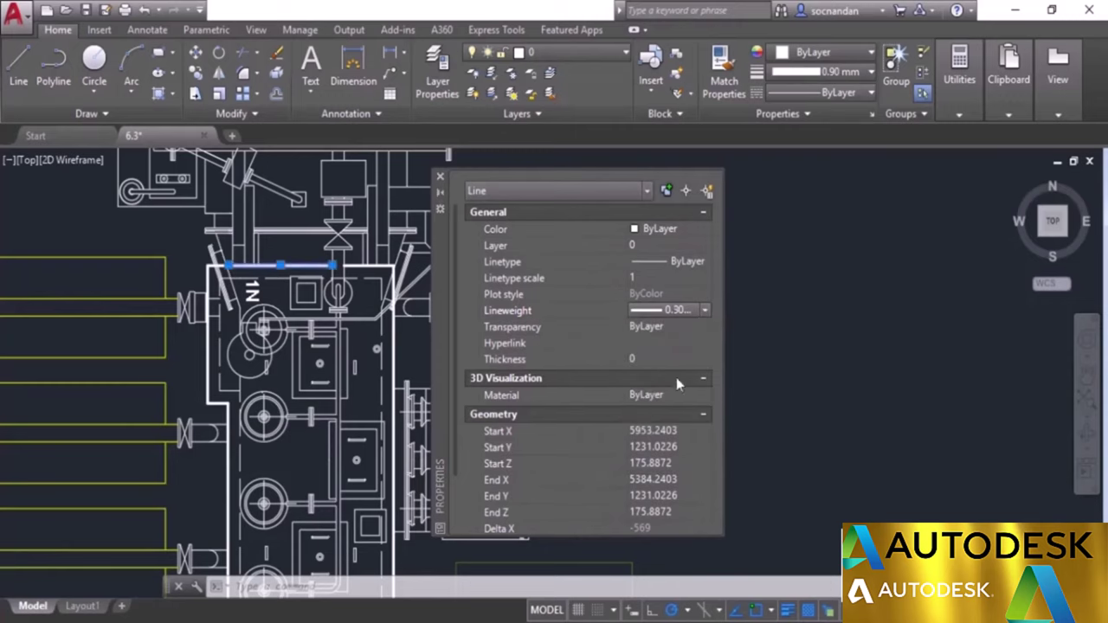
{"action": "key", "text": "Escape"}
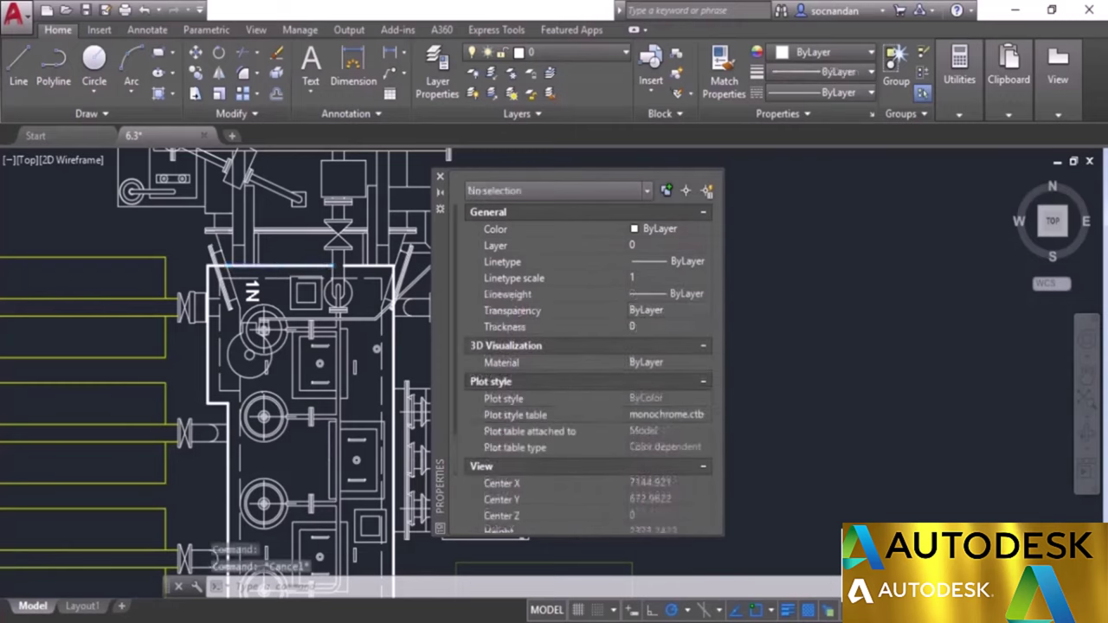
Step: Set the radius of the outer circle at the left end of the long horizontal pipe to 50, and undo the change
{"action": "scroll", "coordinate": [773, 309], "scroll_direction": "down", "scroll_amount": 2}
{"action": "mouse_move", "coordinate": [374, 308]}
{"action": "middle_mouse_down"}
{"action": "mouse_move", "coordinate": [350, 344]}
{"action": "mouse_move", "coordinate": [253, 404]}
{"action": "middle_mouse_up"}
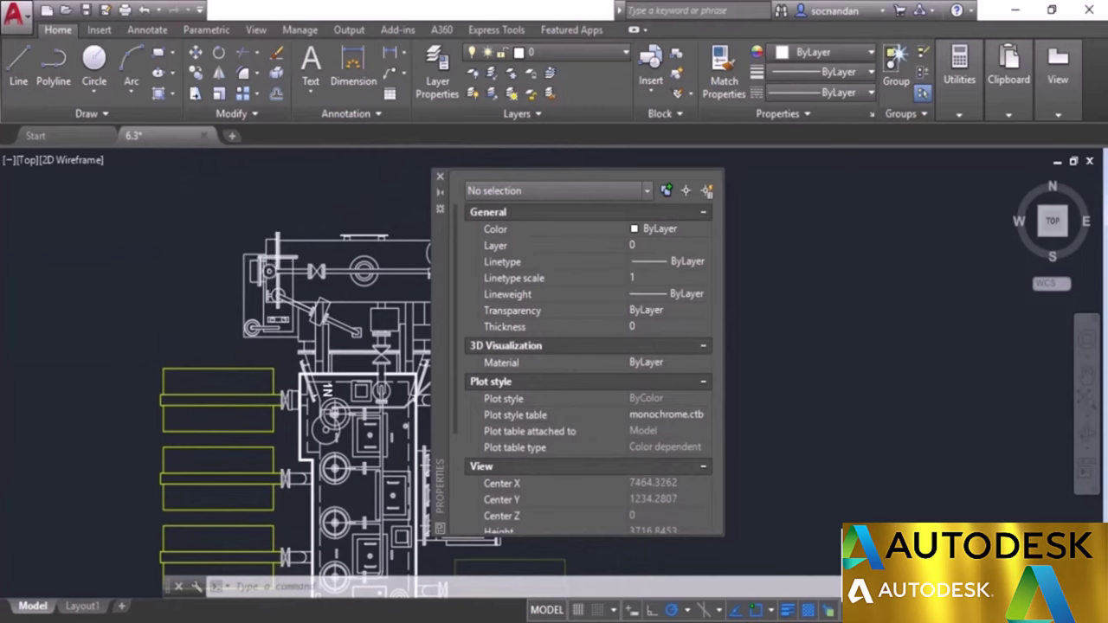
{"action": "scroll", "coordinate": [275, 264], "scroll_direction": "up", "scroll_amount": 4}
{"action": "scroll", "coordinate": [276, 264], "scroll_direction": "up", "scroll_amount": 5}
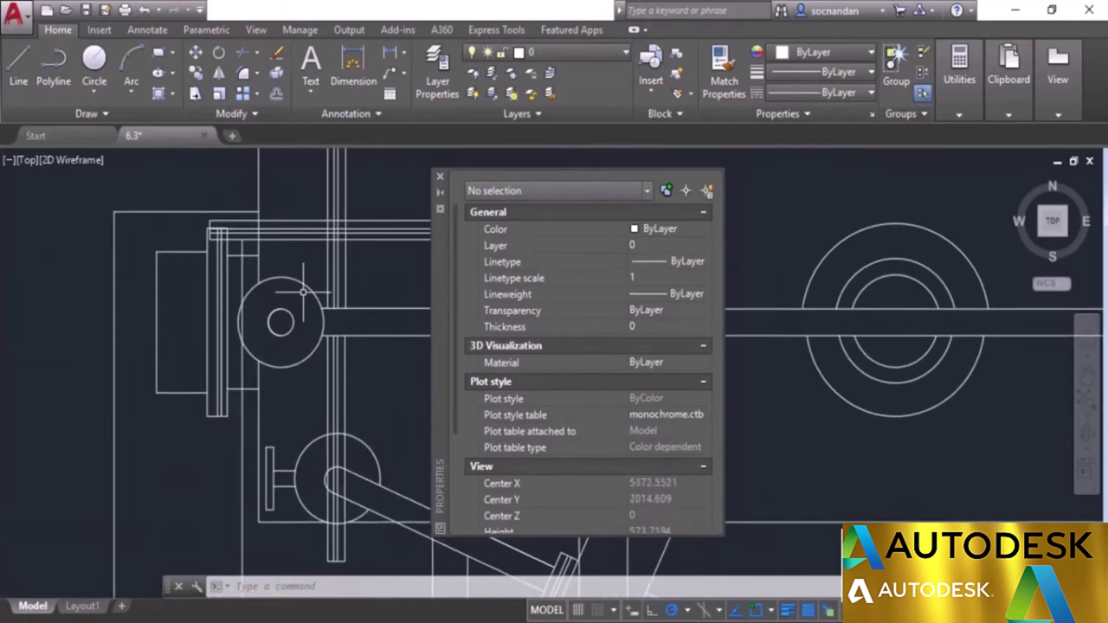
{"action": "left_click", "coordinate": [303, 286]}
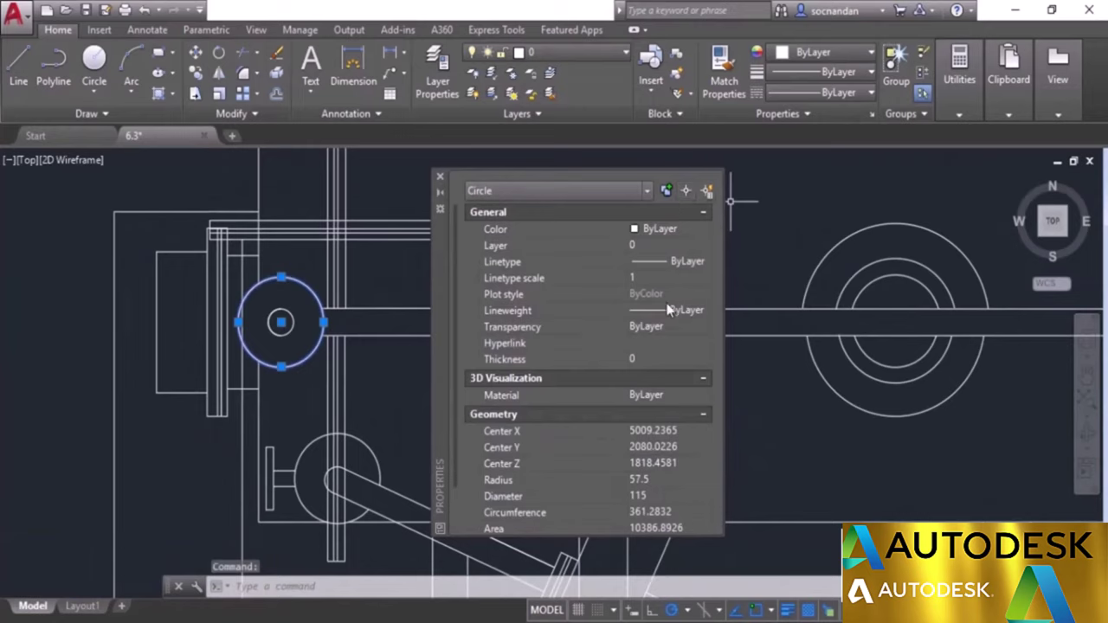
{"action": "scroll", "coordinate": [456, 355], "scroll_direction": "down", "scroll_amount": 3}
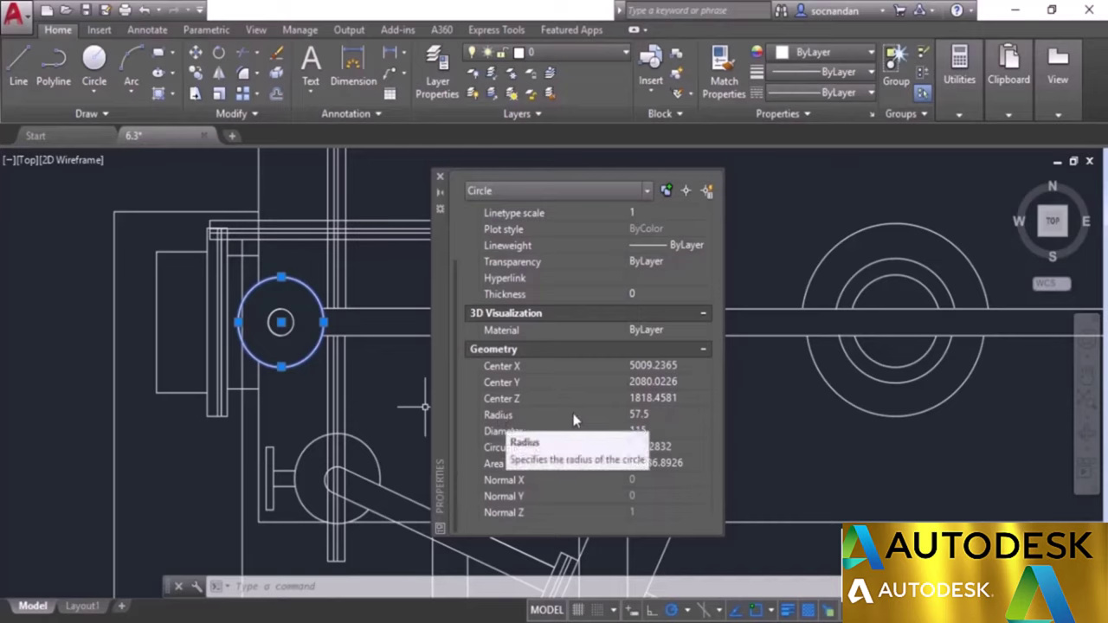
{"action": "left_click", "coordinate": [664, 418]}
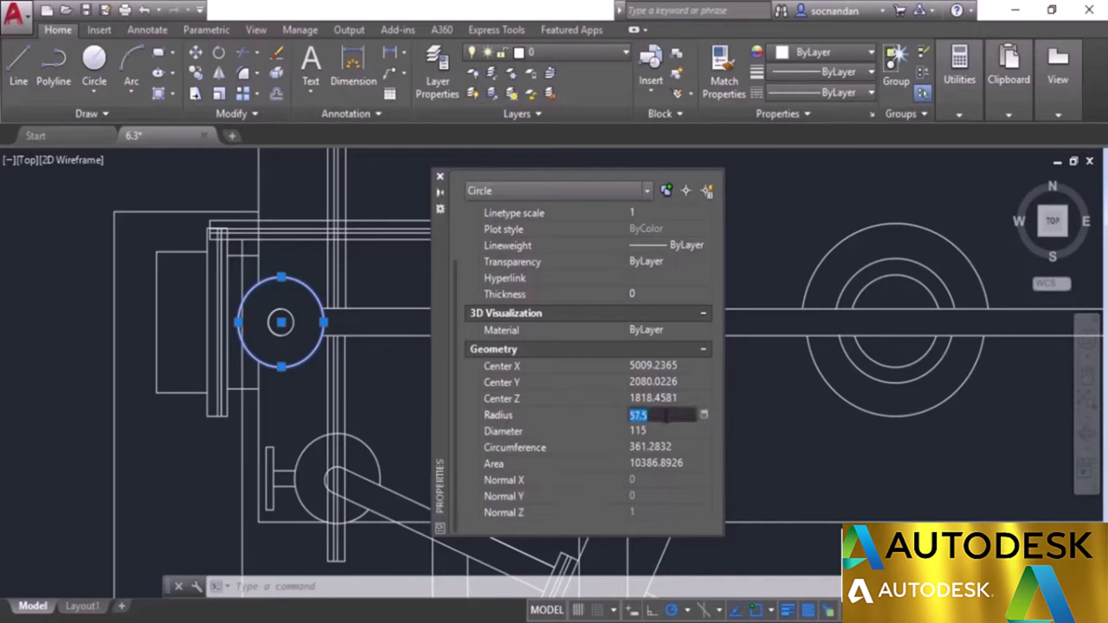
{"action": "type", "text": "50"}
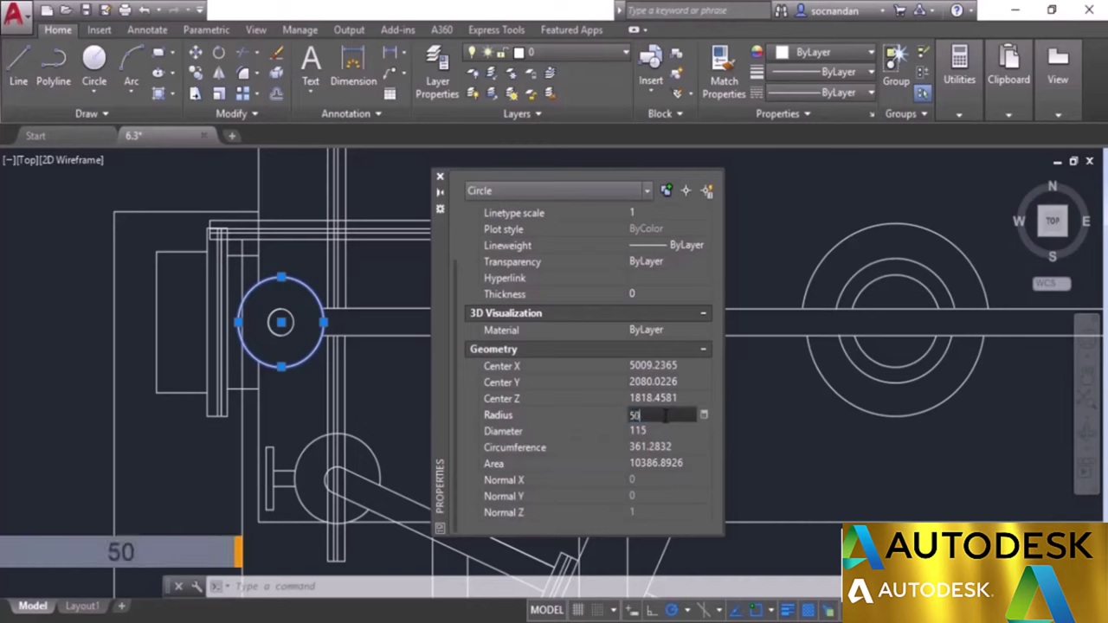
{"action": "key", "text": "Tab"}
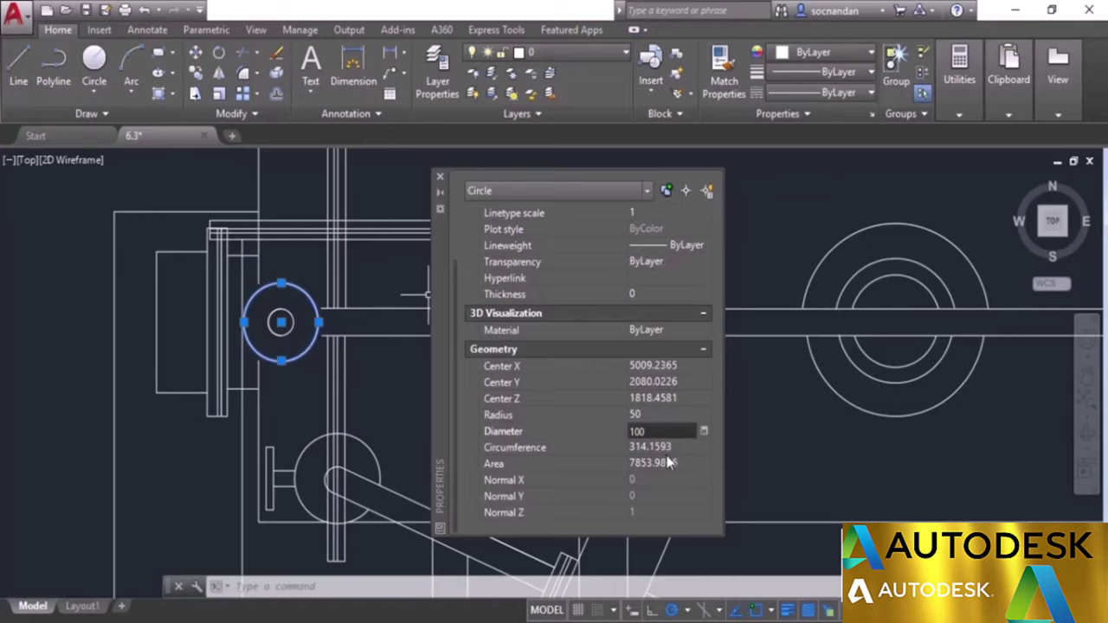
{"action": "left_click", "coordinate": [383, 388]}
{"action": "key", "text": "Escape"}
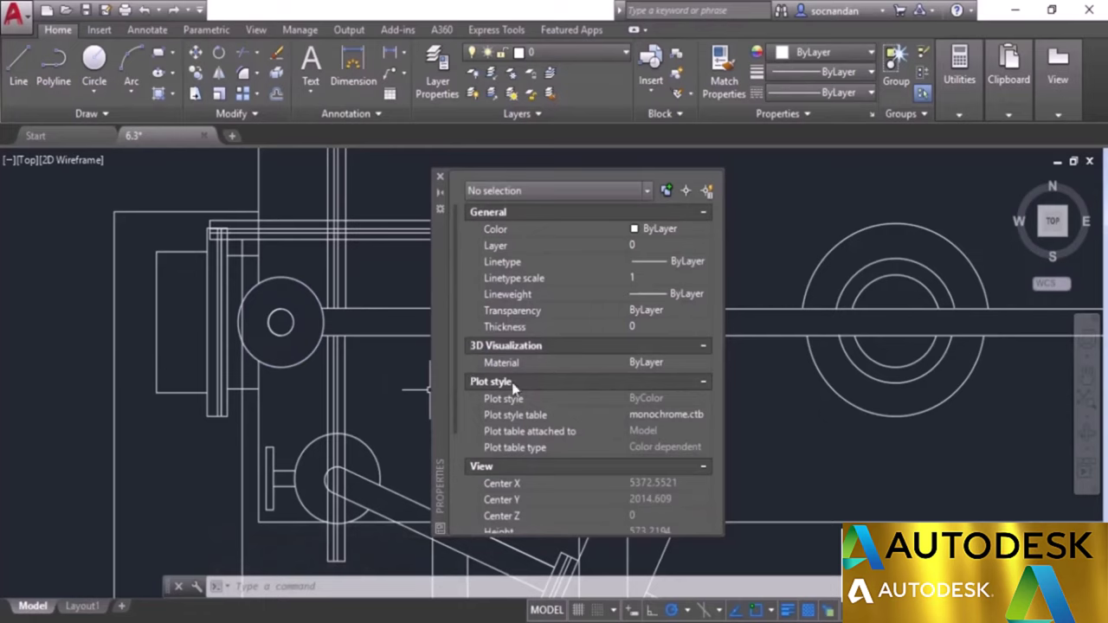
Step: Close the Properties palette
{"action": "scroll", "coordinate": [376, 389], "scroll_direction": "down", "scroll_amount": 5}
{"action": "scroll", "coordinate": [375, 382], "scroll_direction": "down", "scroll_amount": 3}
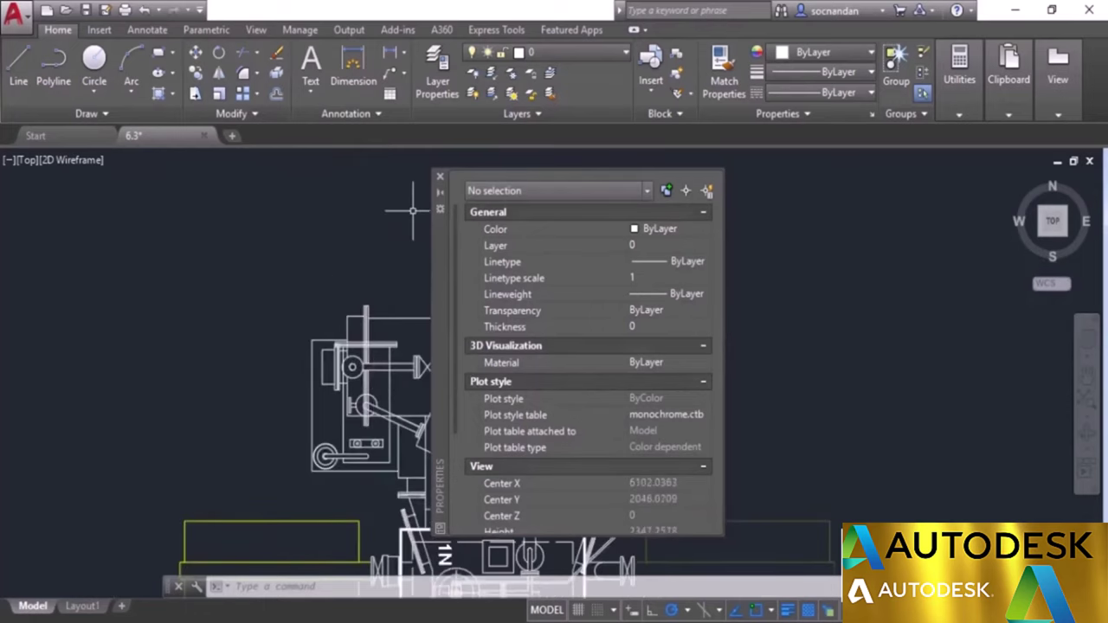
{"action": "left_click", "coordinate": [440, 175]}
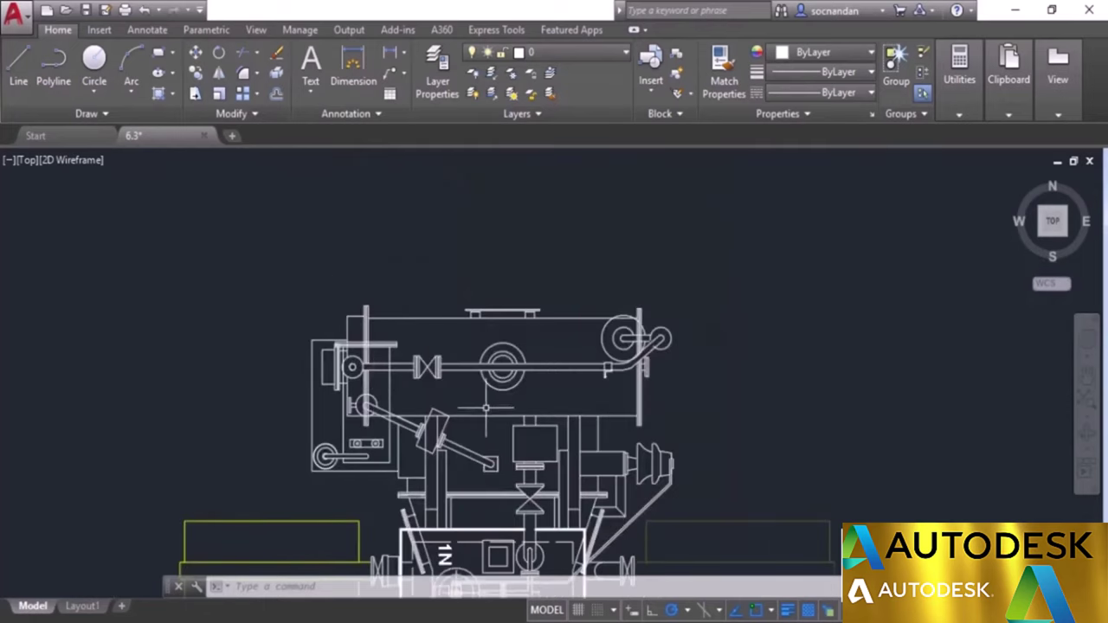
Step: List the object data of the outer circle at the left end of the long horizontal pipe
{"action": "middle_click_drag", "start_coordinate": [523, 454], "coordinate": [522, 373]}
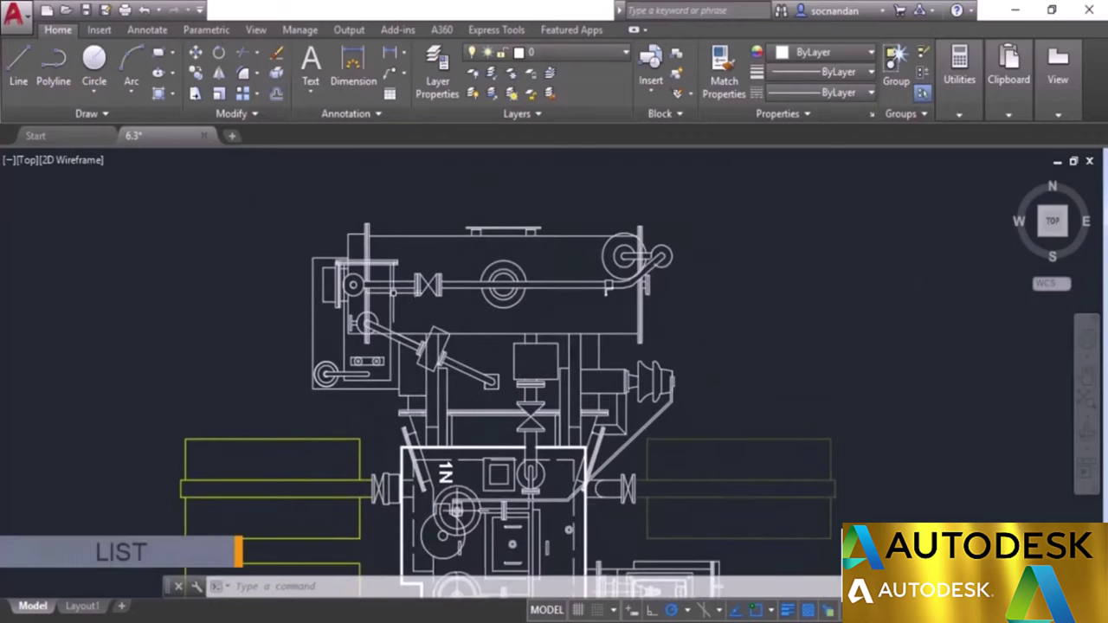
{"action": "scroll", "coordinate": [396, 298], "scroll_direction": "up", "scroll_amount": 4}
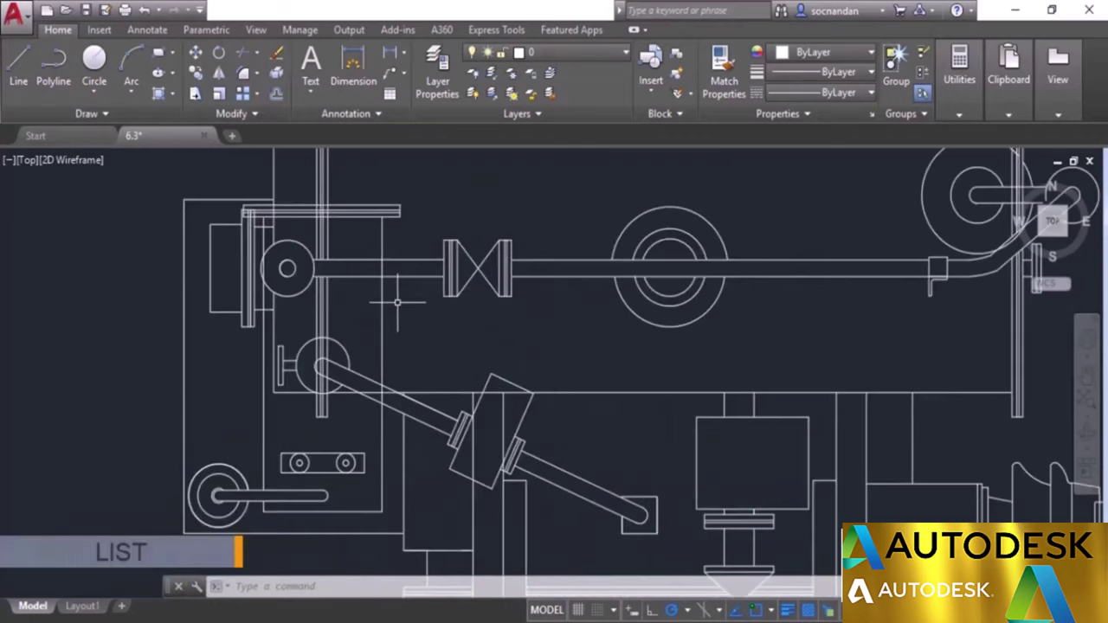
{"action": "middle_click_drag", "start_coordinate": [396, 300], "coordinate": [574, 347]}
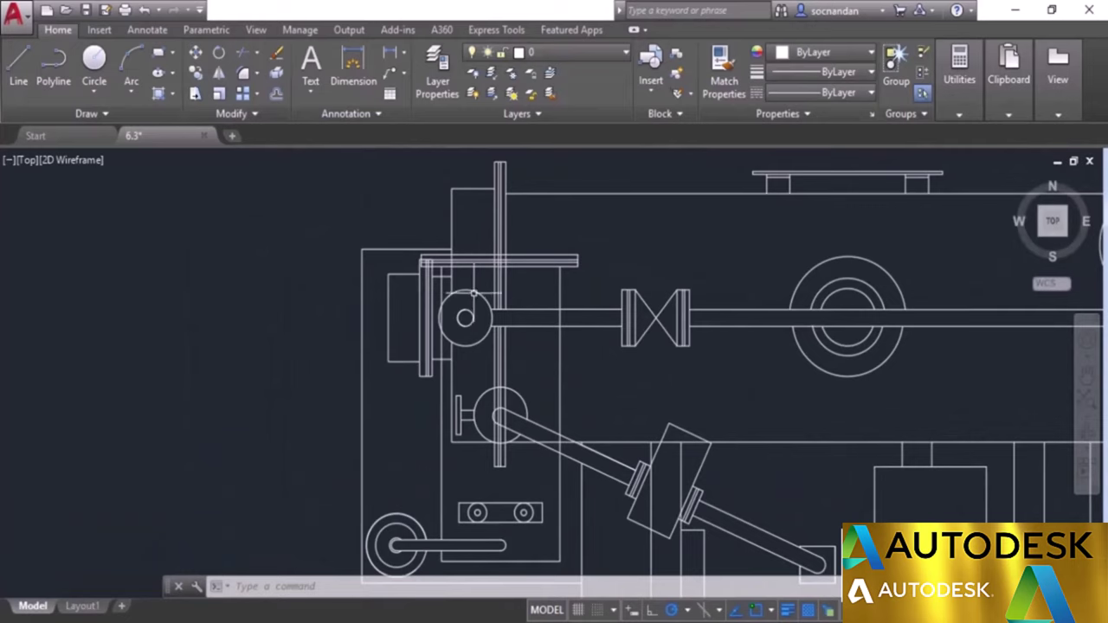
{"action": "left_click", "coordinate": [473, 295]}
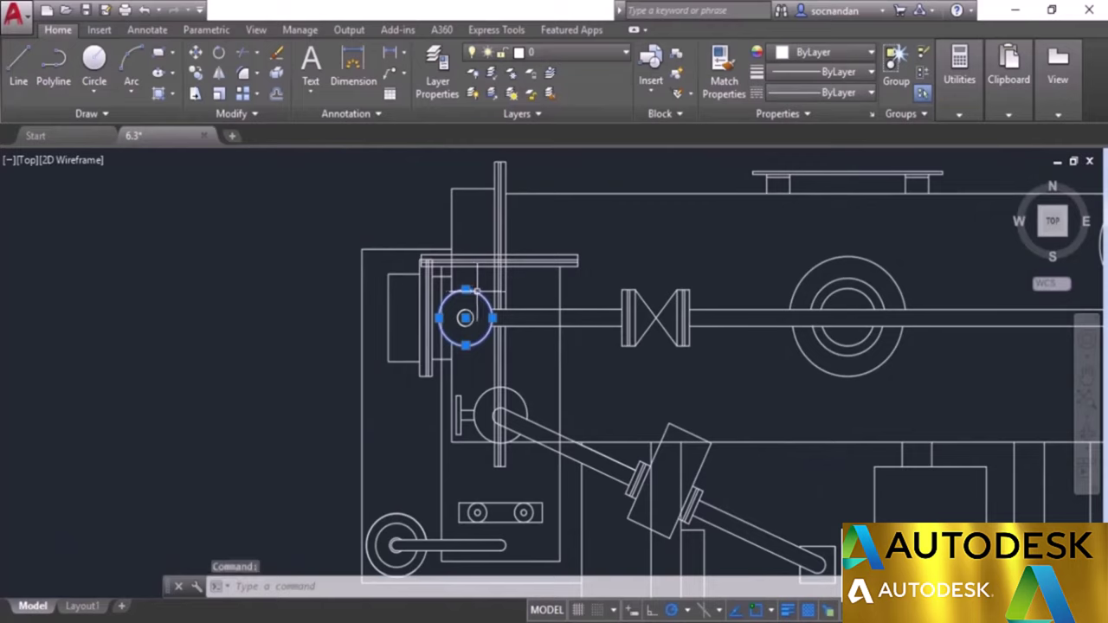
{"action": "left_click", "coordinate": [777, 115]}
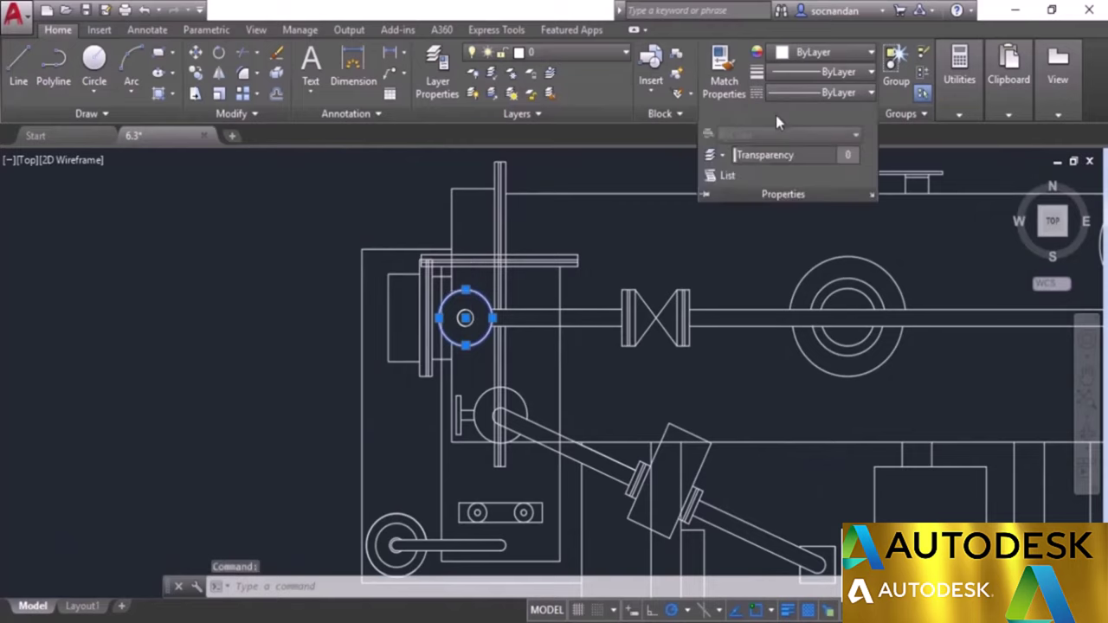
{"action": "left_click", "coordinate": [722, 176]}
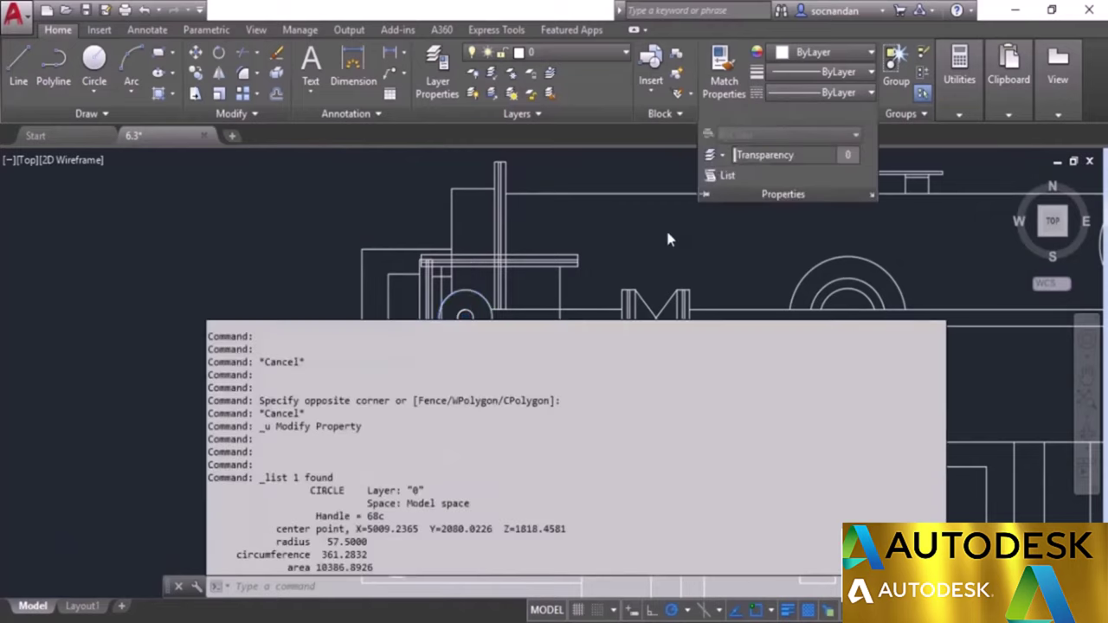
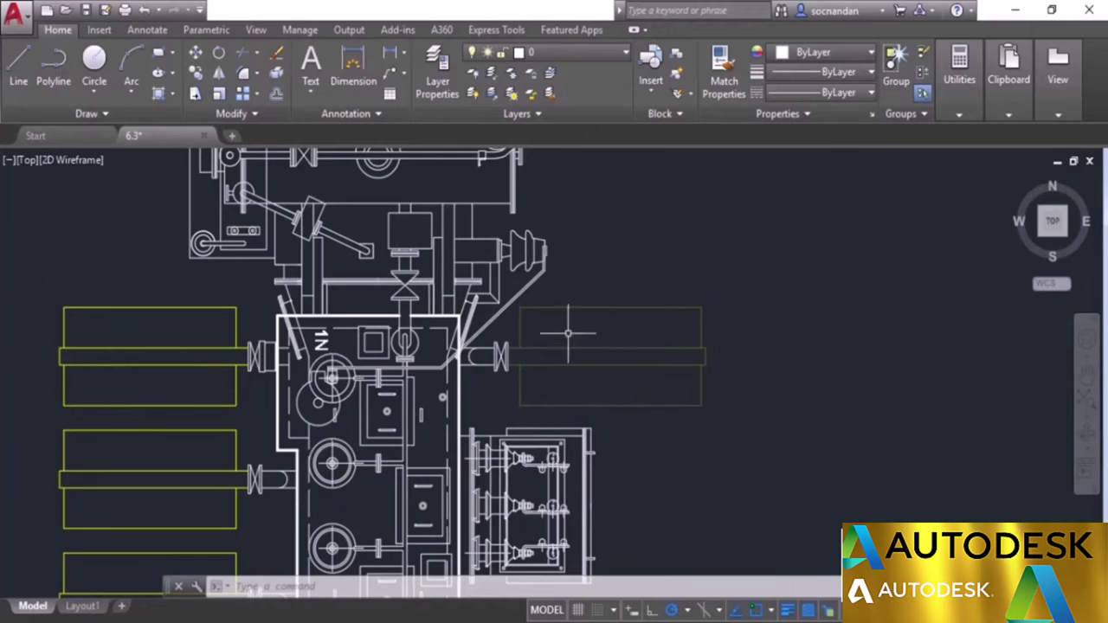
Step: Use Match Properties to copy the faint yellow upper-right radiator edge's properties onto the bent conductor lines running from the side bushing into the plain tank
{"action": "scroll", "coordinate": [561, 339], "scroll_direction": "up", "scroll_amount": 2}
{"action": "mouse_move", "coordinate": [562, 334]}
{"action": "middle_mouse_down"}
{"action": "mouse_move", "coordinate": [622, 362]}
{"action": "mouse_move", "coordinate": [658, 361]}
{"action": "middle_mouse_up"}
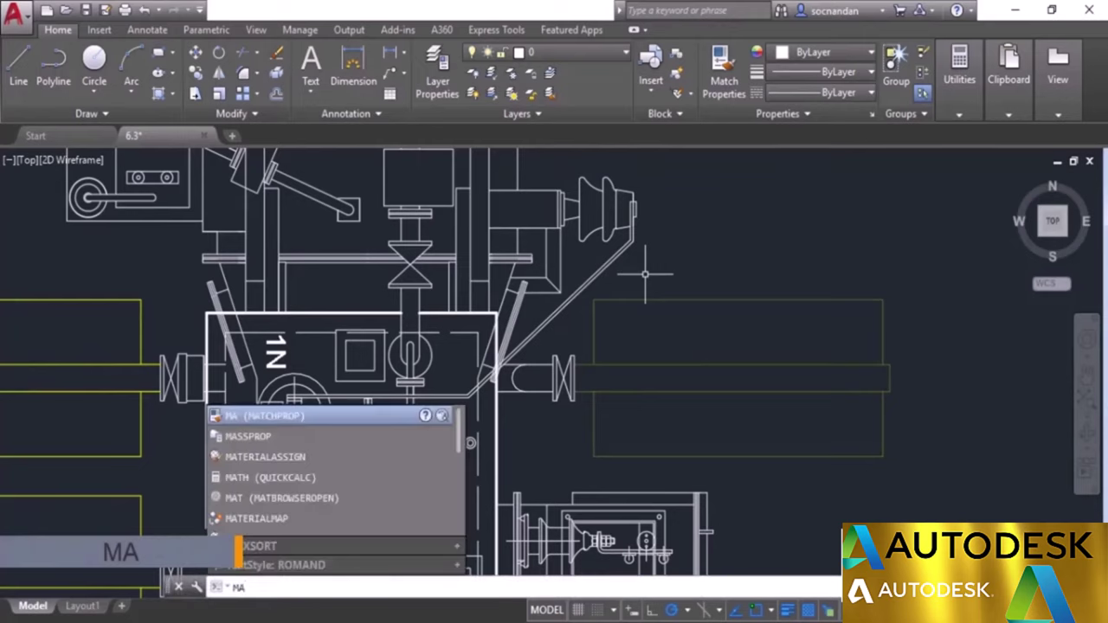
{"action": "key", "text": "Return"}
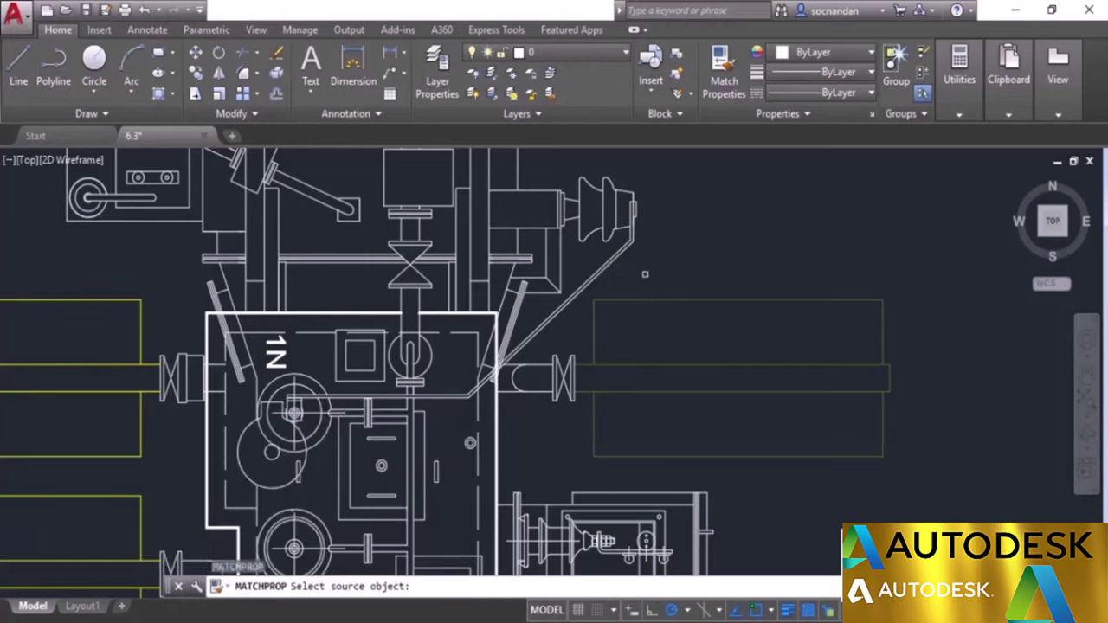
{"action": "left_click", "coordinate": [676, 300]}
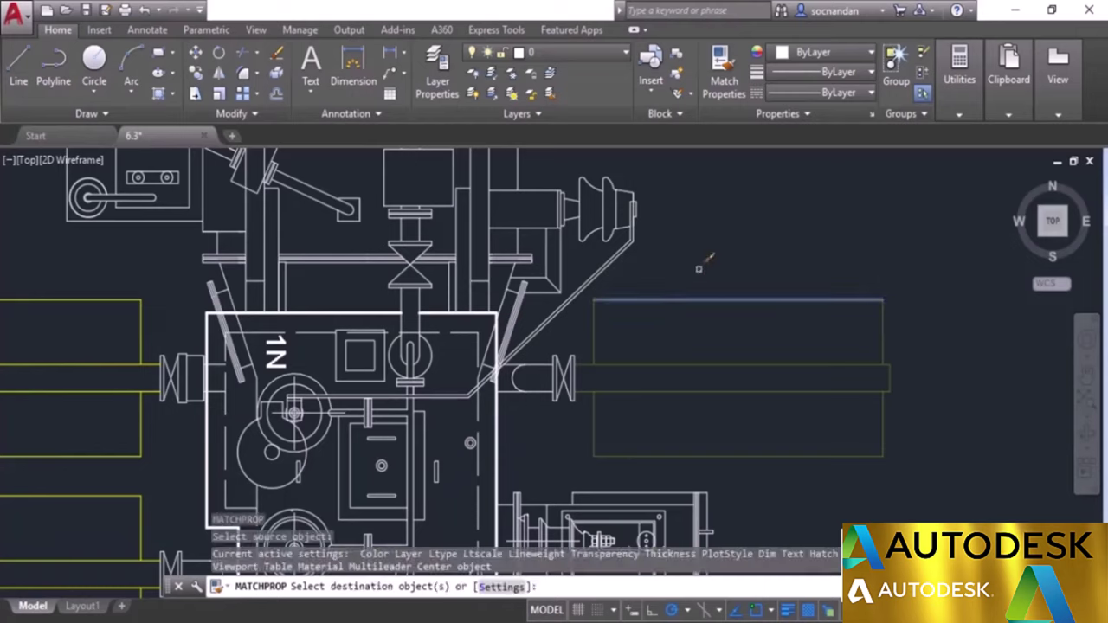
{"action": "left_click", "coordinate": [618, 249]}
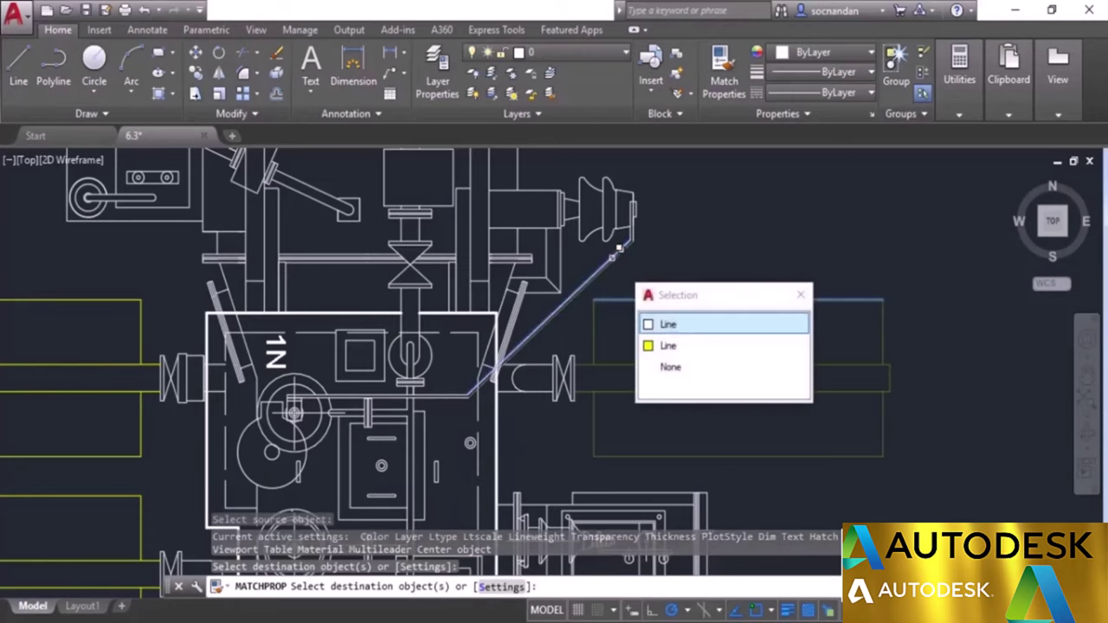
{"action": "left_click", "coordinate": [618, 248]}
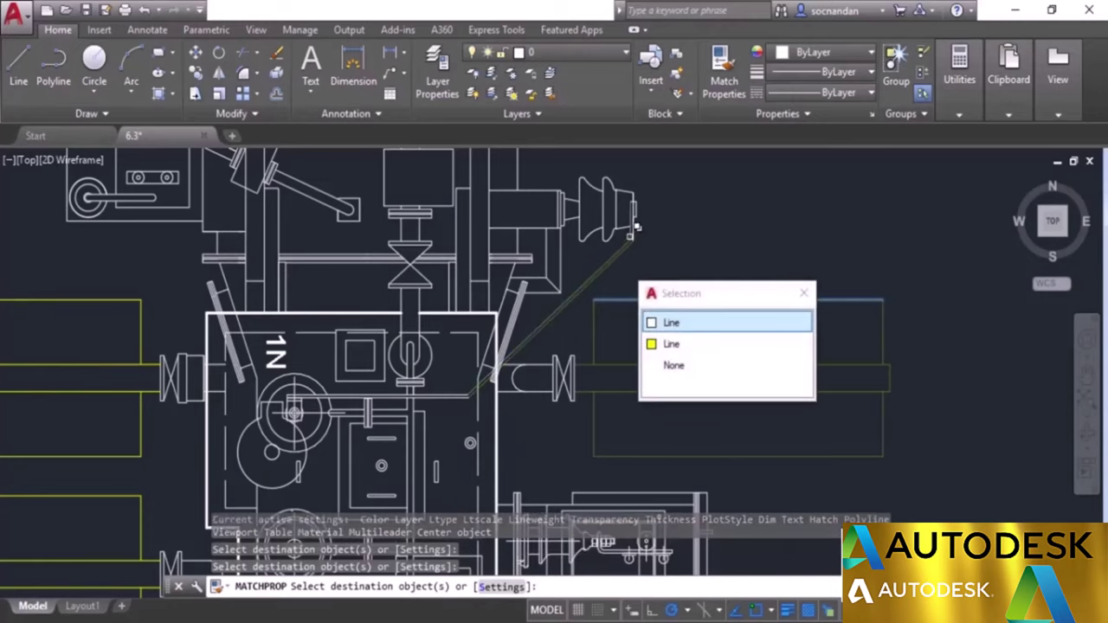
{"action": "left_click", "coordinate": [639, 227]}
{"action": "left_click", "coordinate": [639, 227]}
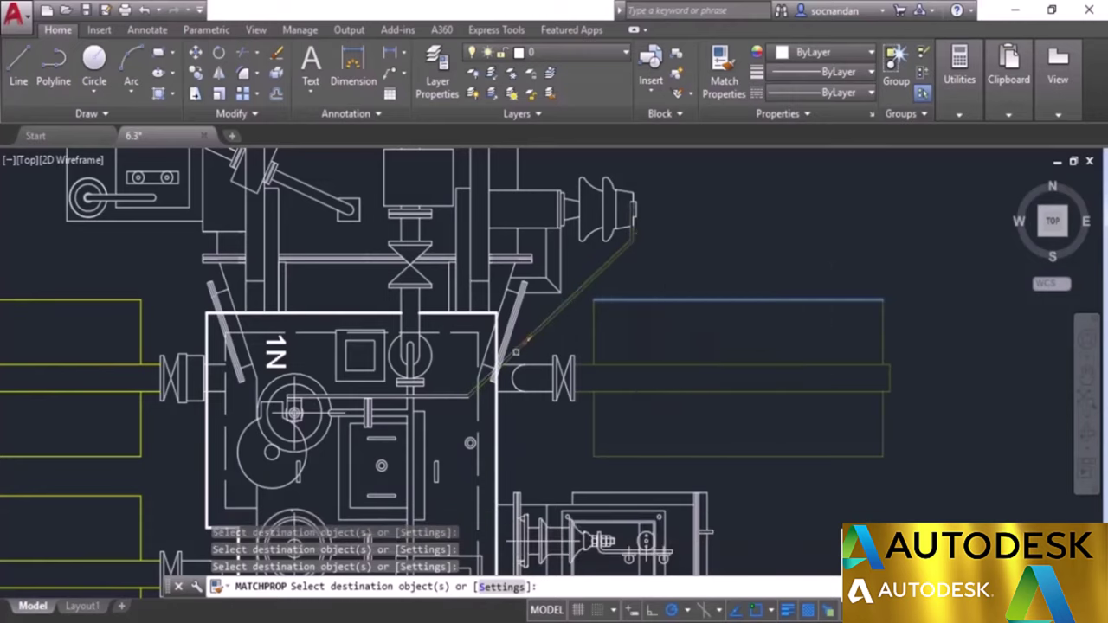
{"action": "left_click", "coordinate": [458, 386]}
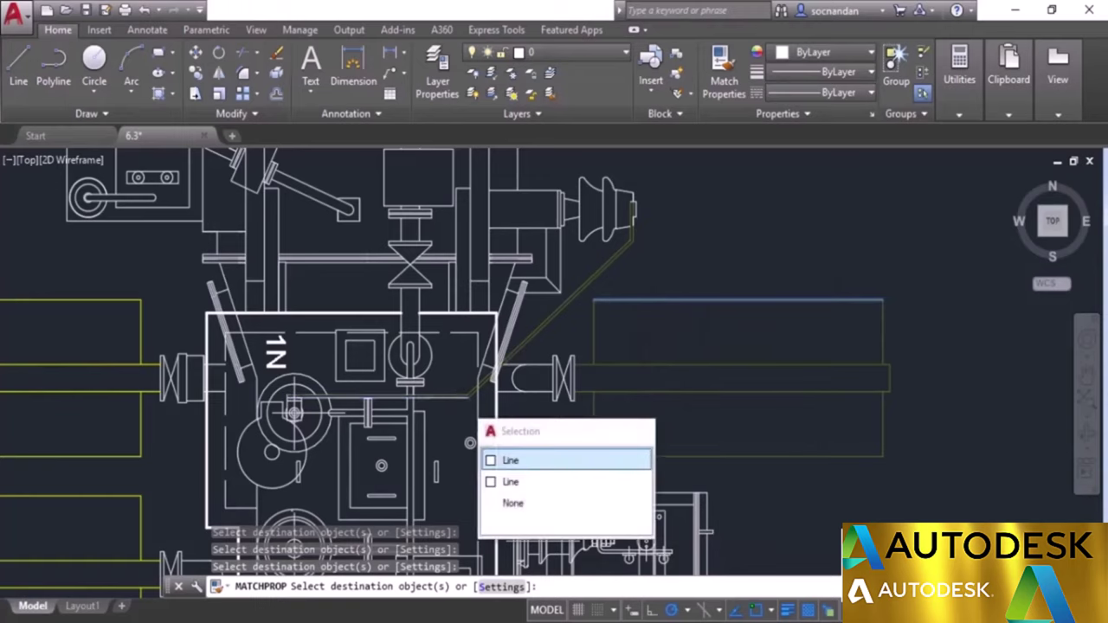
{"action": "left_click", "coordinate": [451, 398]}
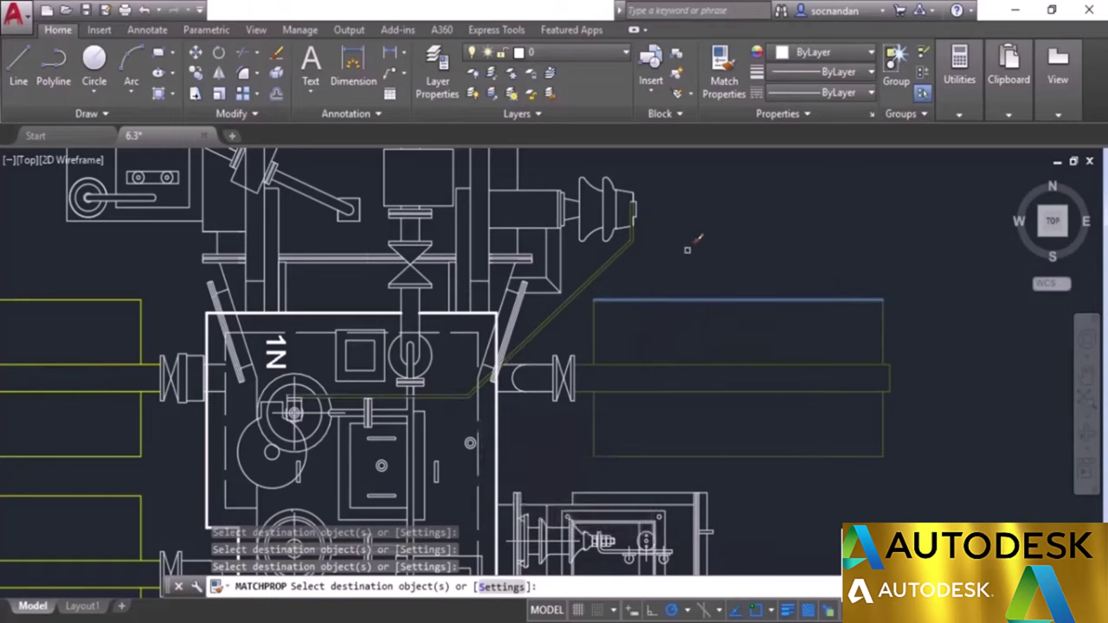
{"action": "key", "text": "Return"}
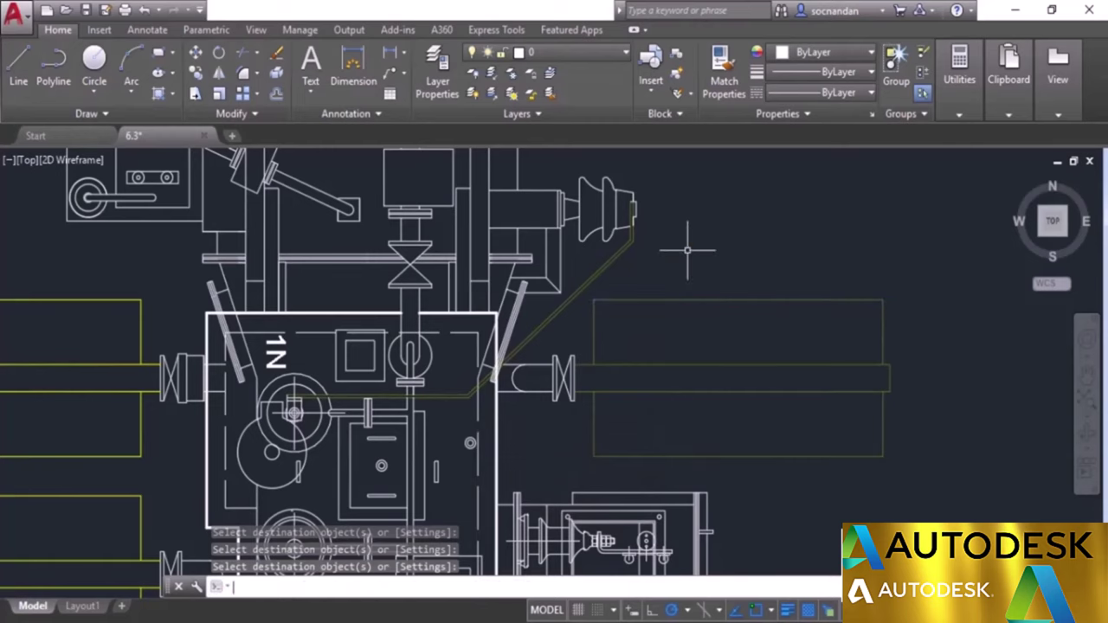
Step: Match the properties of the coloured plan's cyan dashed tank line onto the dashed lines along the left and right sides of the plain tank
{"action": "scroll", "coordinate": [687, 251], "scroll_direction": "down", "scroll_amount": 5}
{"action": "scroll", "coordinate": [140, 377], "scroll_direction": "up", "scroll_amount": 2}
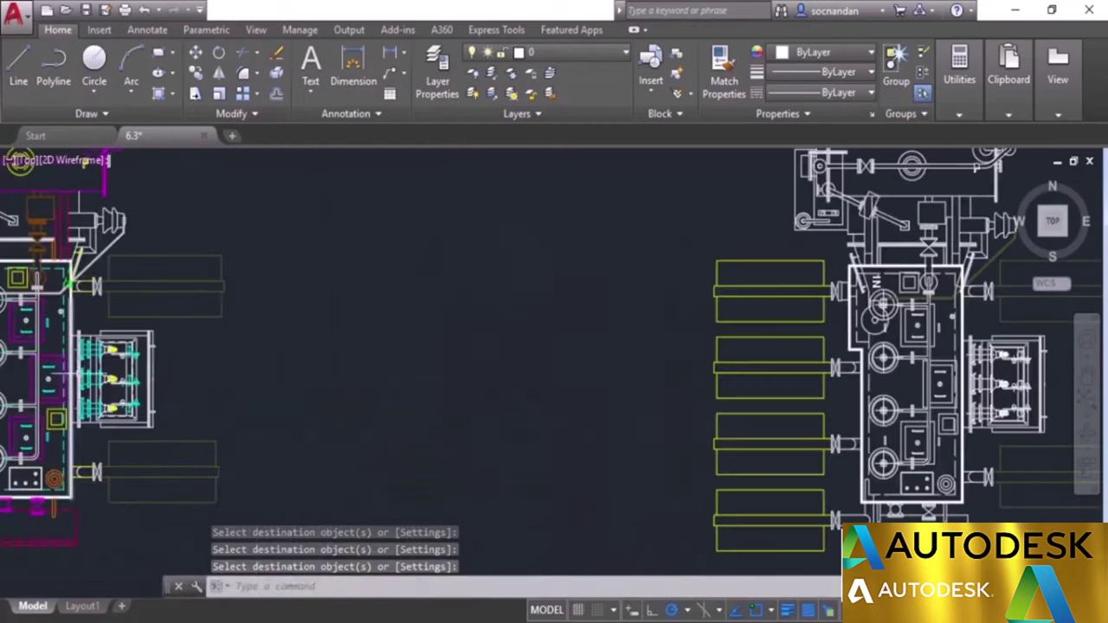
{"action": "scroll", "coordinate": [269, 340], "scroll_direction": "up", "scroll_amount": 6}
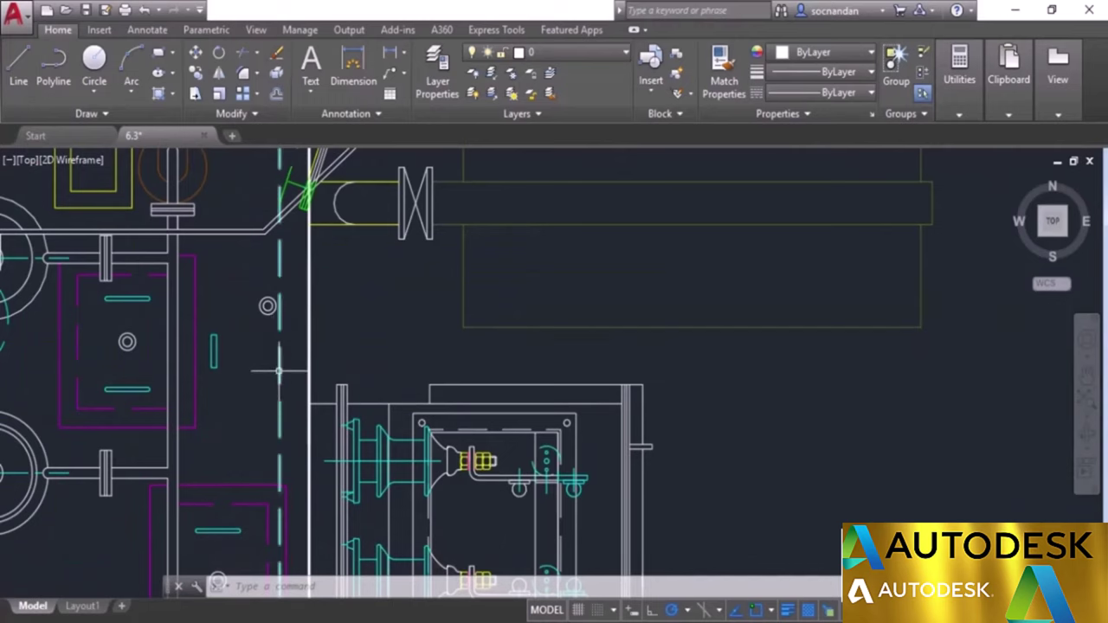
{"action": "scroll", "coordinate": [278, 372], "scroll_direction": "down", "scroll_amount": 3}
{"action": "scroll", "coordinate": [279, 372], "scroll_direction": "down", "scroll_amount": 2}
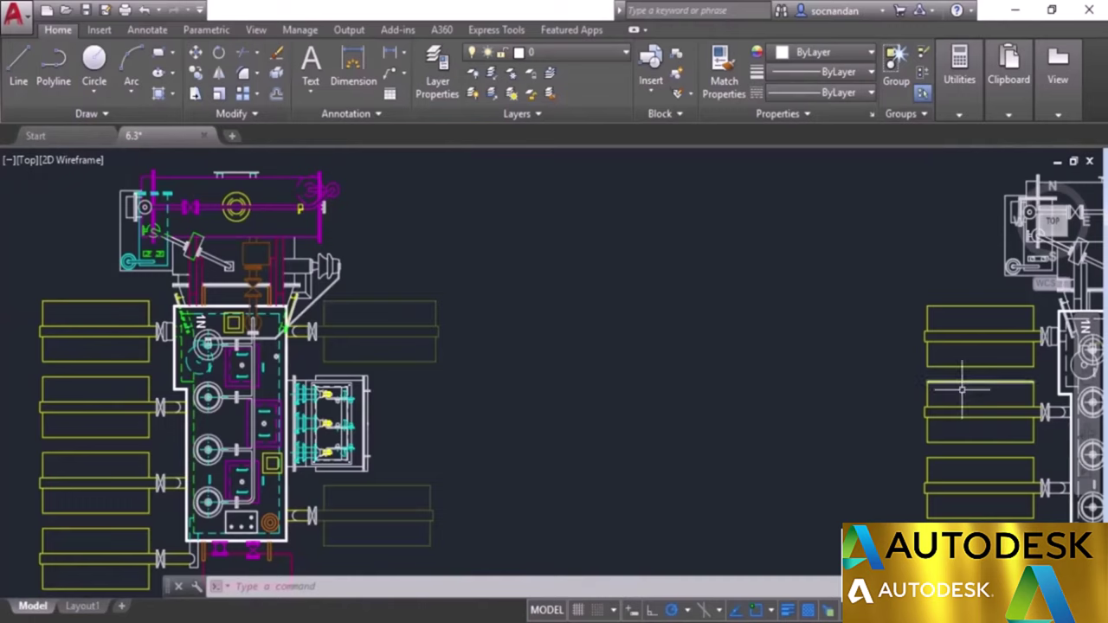
{"action": "middle_click_drag", "start_coordinate": [961, 390], "coordinate": [727, 358]}
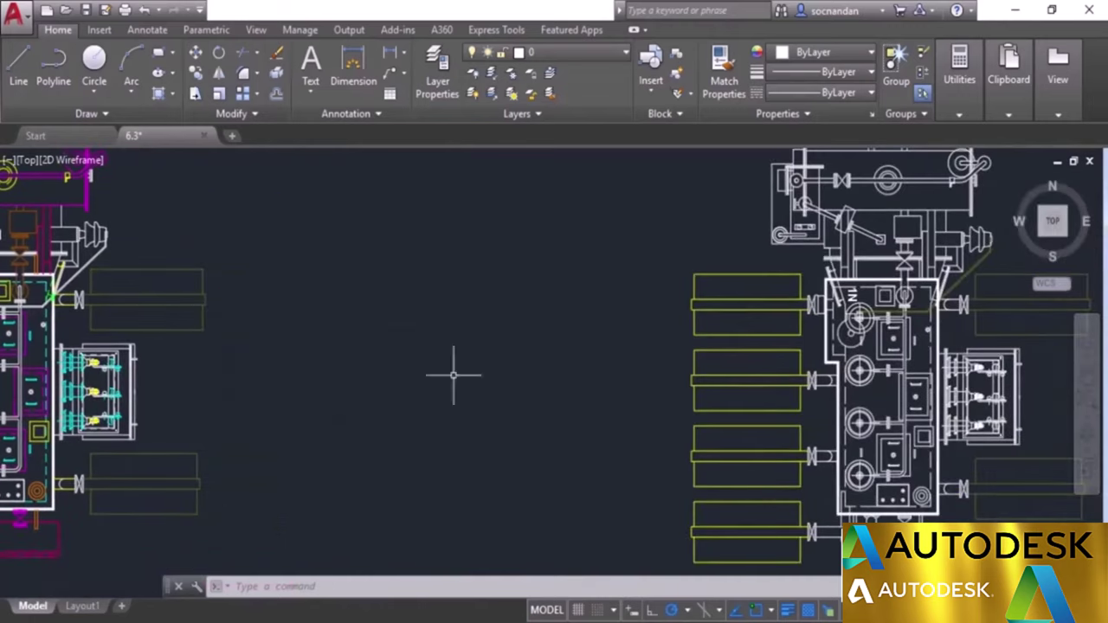
{"action": "middle_click_drag", "start_coordinate": [277, 375], "coordinate": [390, 406]}
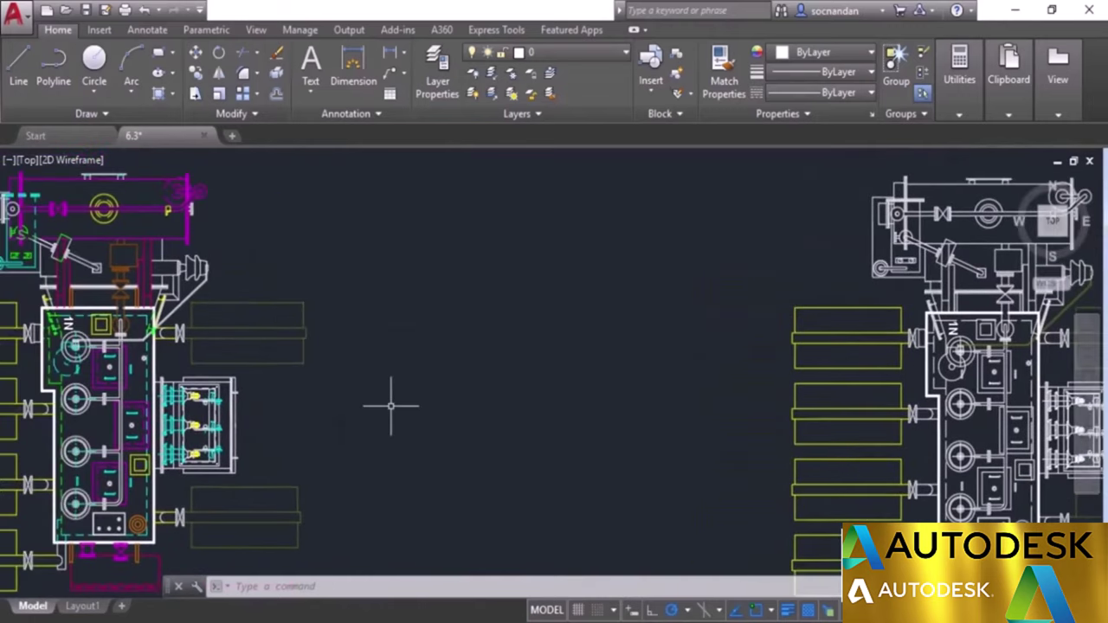
{"action": "type", "text": "MA"}
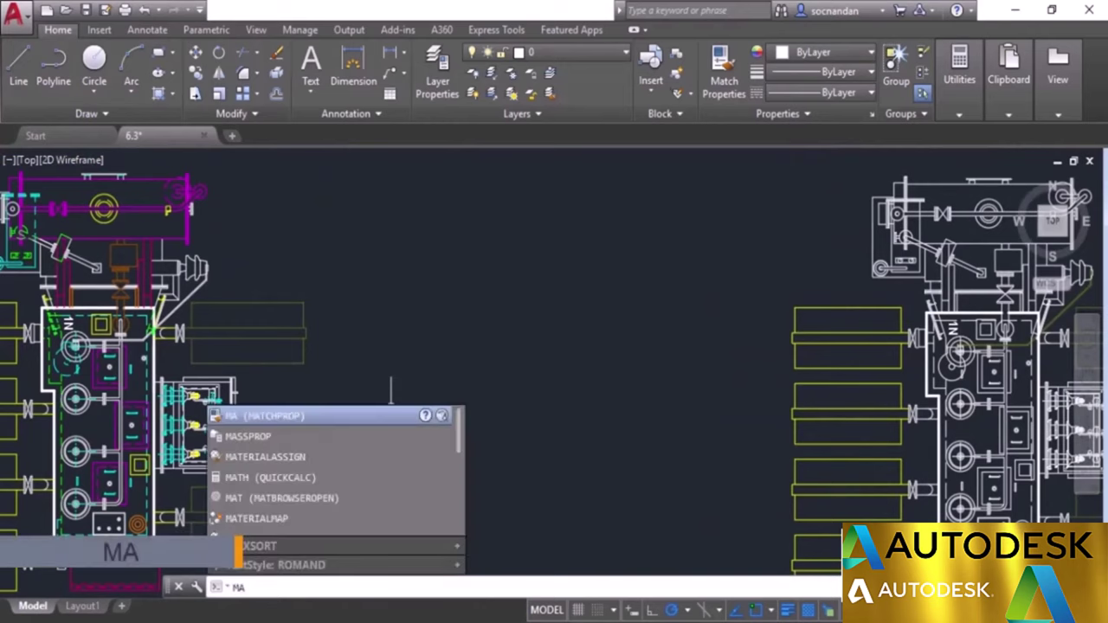
{"action": "key", "text": "Return"}
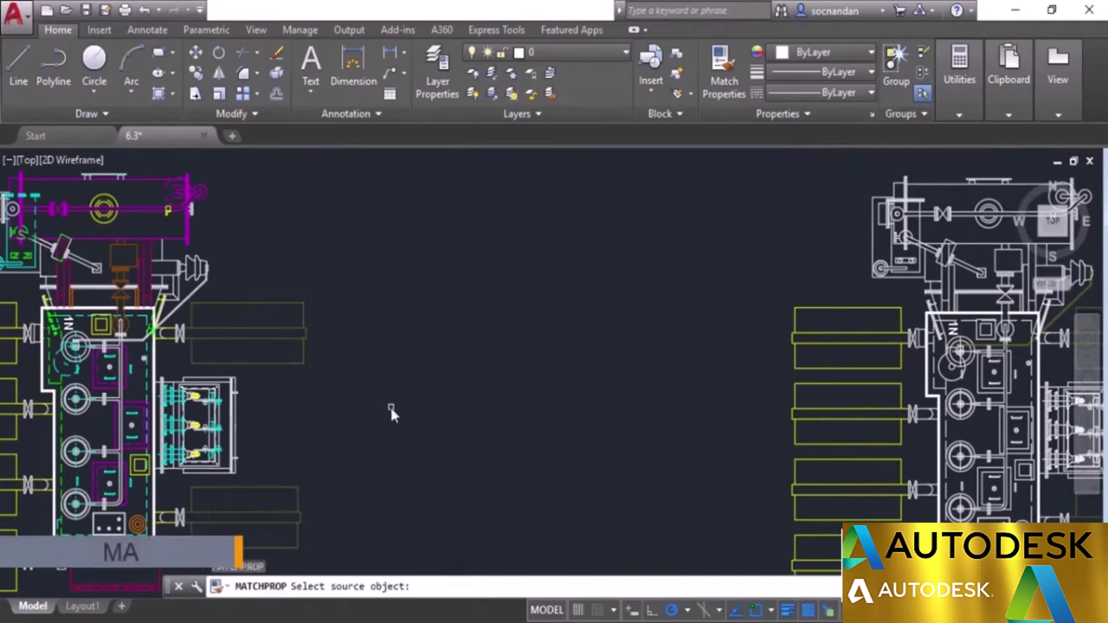
{"action": "scroll", "coordinate": [143, 374], "scroll_direction": "up", "scroll_amount": 4}
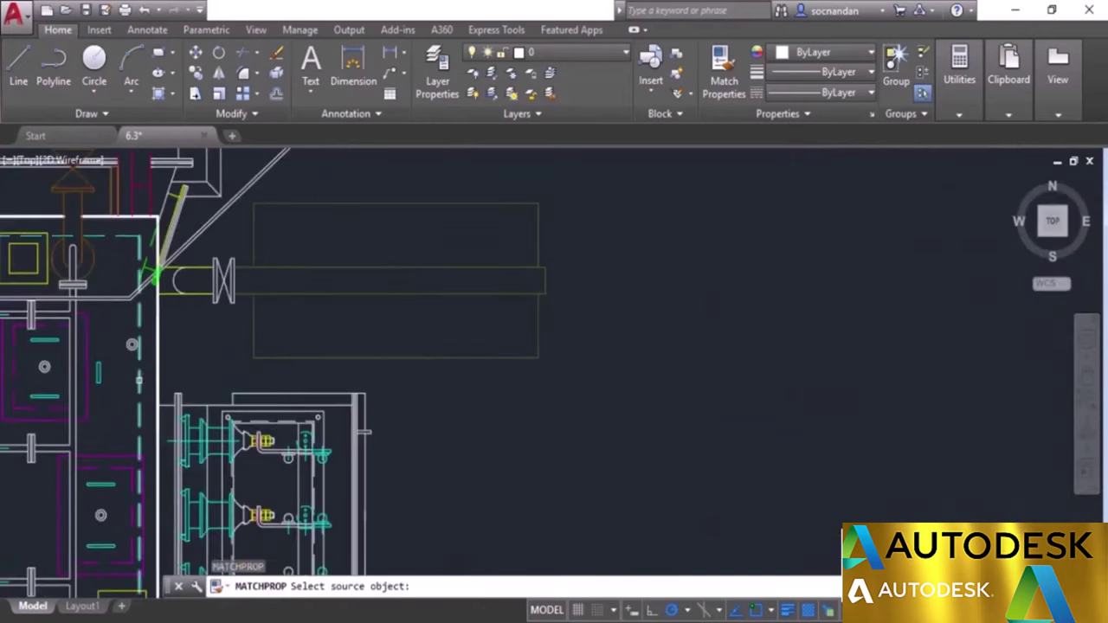
{"action": "left_click", "coordinate": [145, 378]}
{"action": "scroll", "coordinate": [705, 438], "scroll_direction": "down", "scroll_amount": 5}
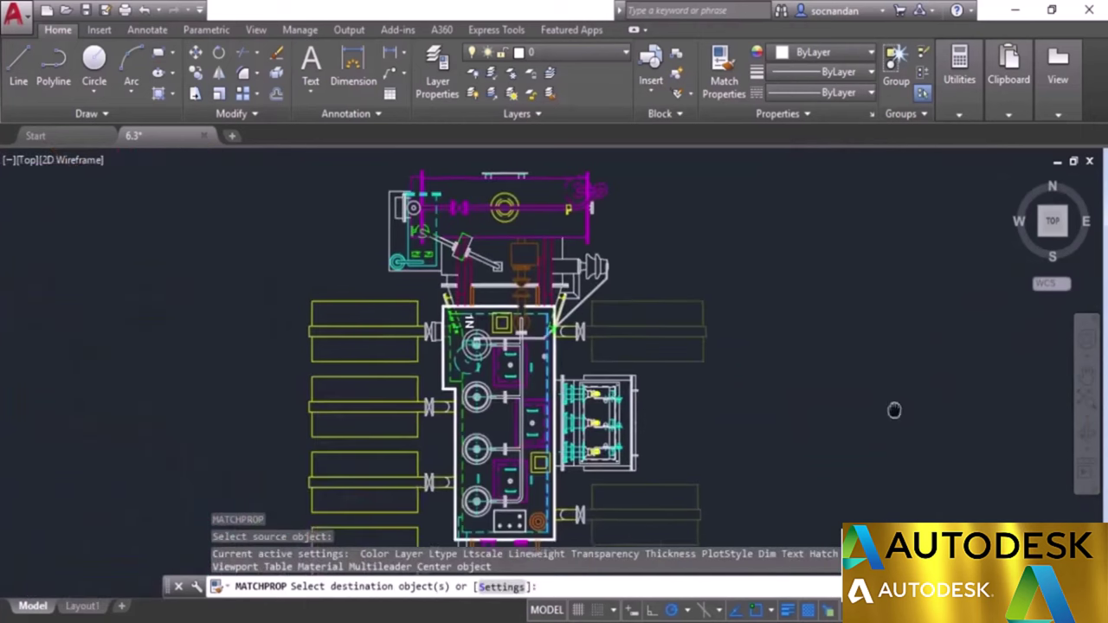
{"action": "scroll", "coordinate": [894, 410], "scroll_direction": "up", "scroll_amount": 3}
{"action": "scroll", "coordinate": [809, 437], "scroll_direction": "up", "scroll_amount": 2}
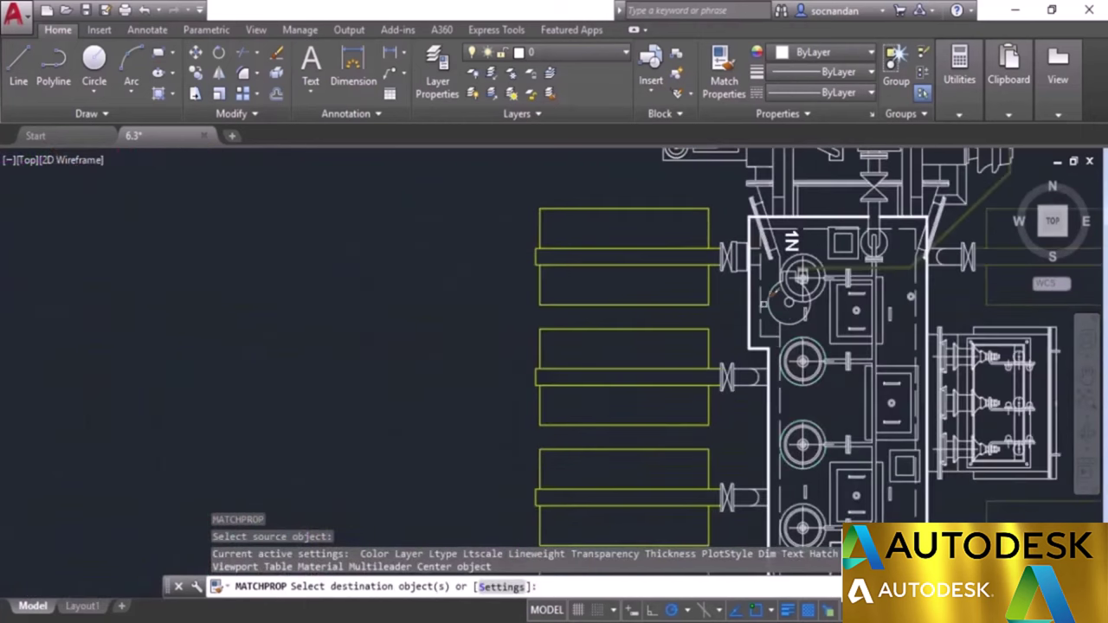
{"action": "left_click", "coordinate": [767, 315]}
{"action": "left_click", "coordinate": [777, 332]}
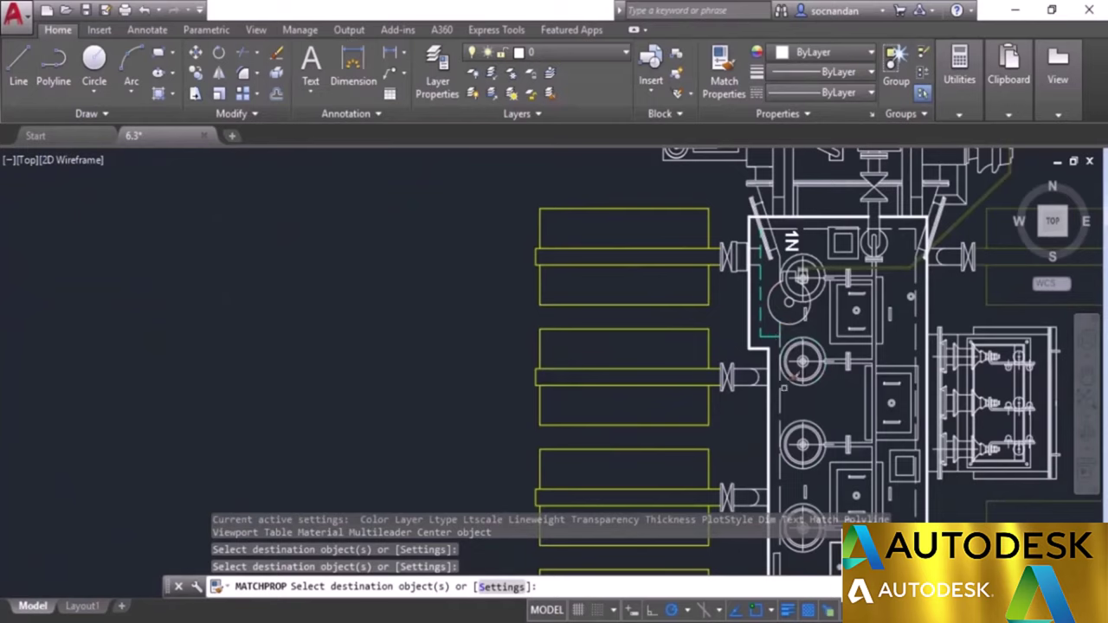
{"action": "left_click", "coordinate": [783, 381]}
{"action": "left_click", "coordinate": [921, 355]}
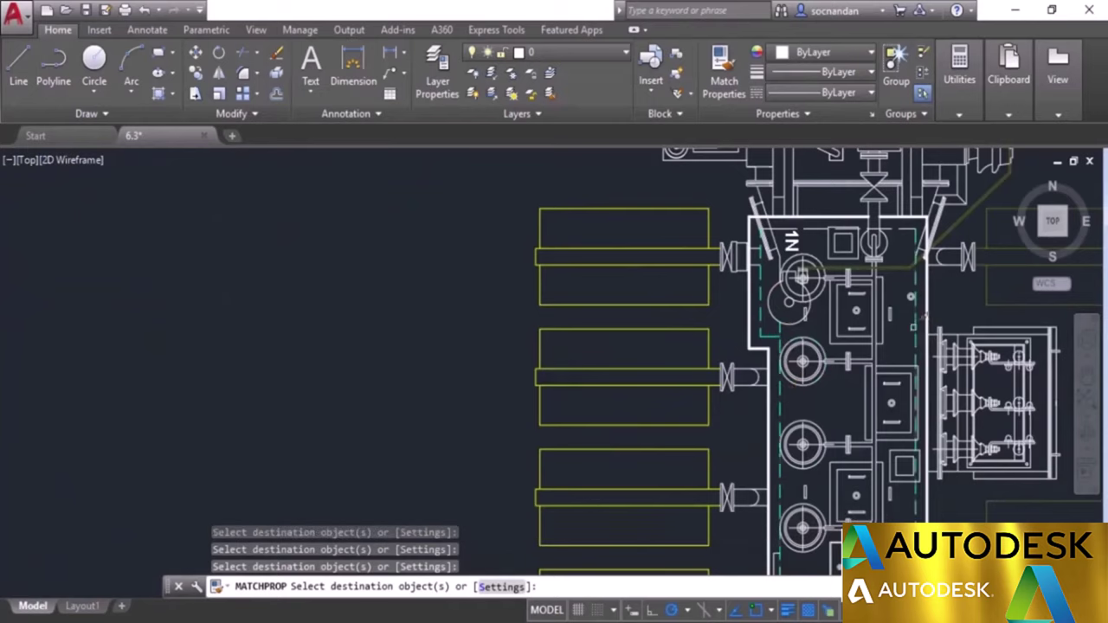
Step: Apply the same cyan dashed properties to the dashed line along the plain tank's upper edge and finish matching
{"action": "left_click", "coordinate": [897, 228]}
{"action": "scroll", "coordinate": [780, 215], "scroll_direction": "up", "scroll_amount": 3}
{"action": "scroll", "coordinate": [780, 215], "scroll_direction": "down", "scroll_amount": 5}
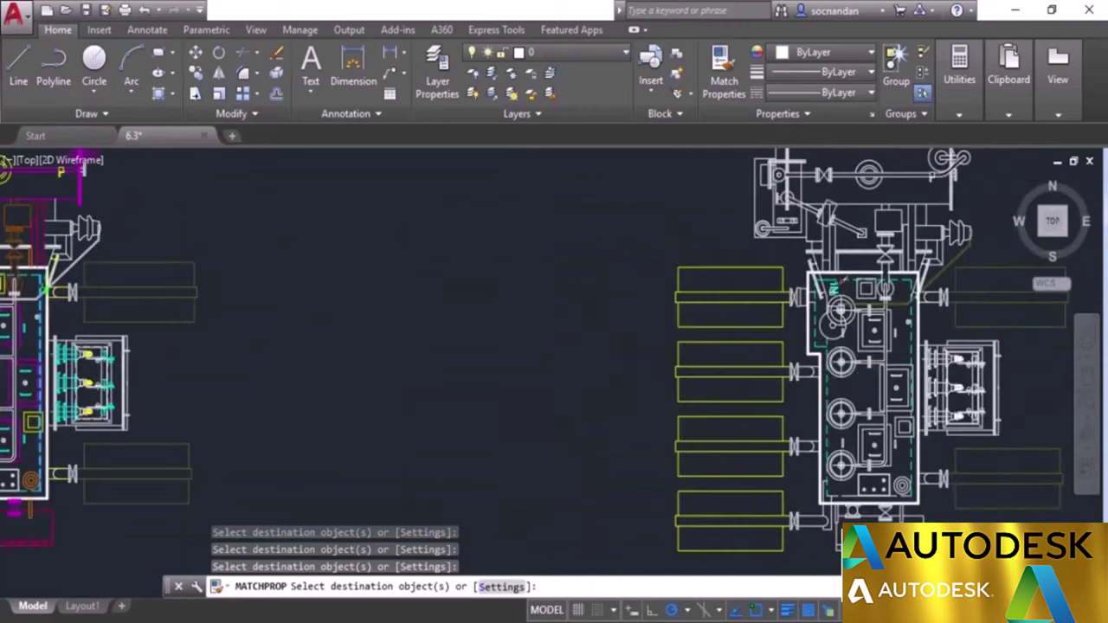
{"action": "scroll", "coordinate": [780, 216], "scroll_direction": "up", "scroll_amount": 2}
{"action": "scroll", "coordinate": [836, 320], "scroll_direction": "up", "scroll_amount": 4}
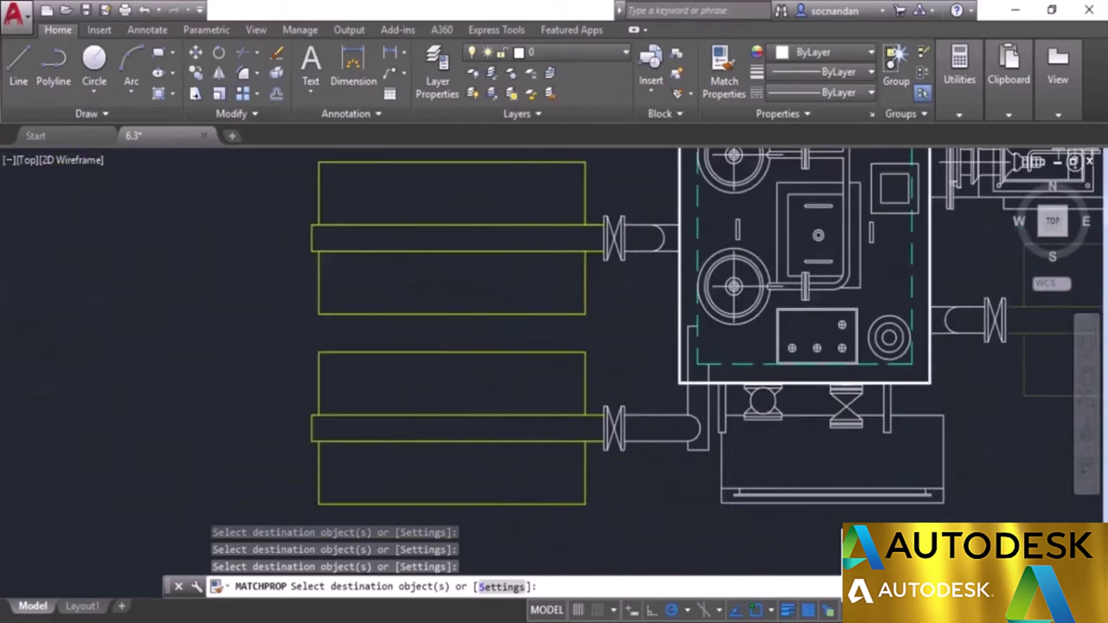
{"action": "right_click", "coordinate": [709, 231]}
{"action": "left_click", "coordinate": [723, 235]}
{"action": "scroll", "coordinate": [952, 386], "scroll_direction": "down", "scroll_amount": 5}
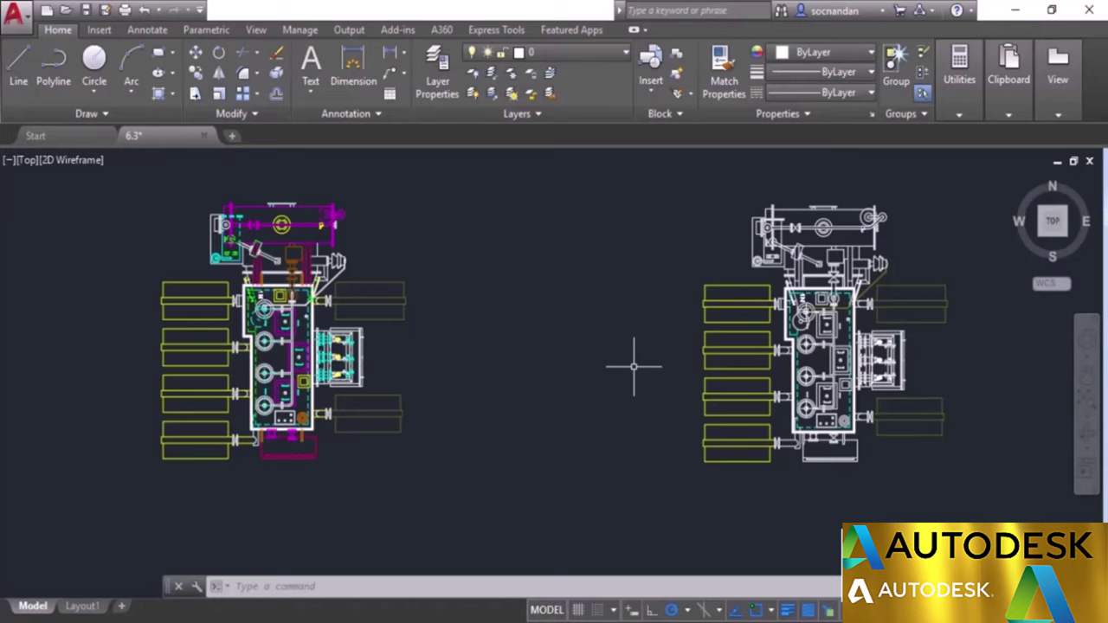
Step: Use CHPROP to set the transparency of all the lines of the plain plan's faint upper-right radiator to 0
{"action": "scroll", "coordinate": [798, 400], "scroll_direction": "down", "scroll_amount": 2}
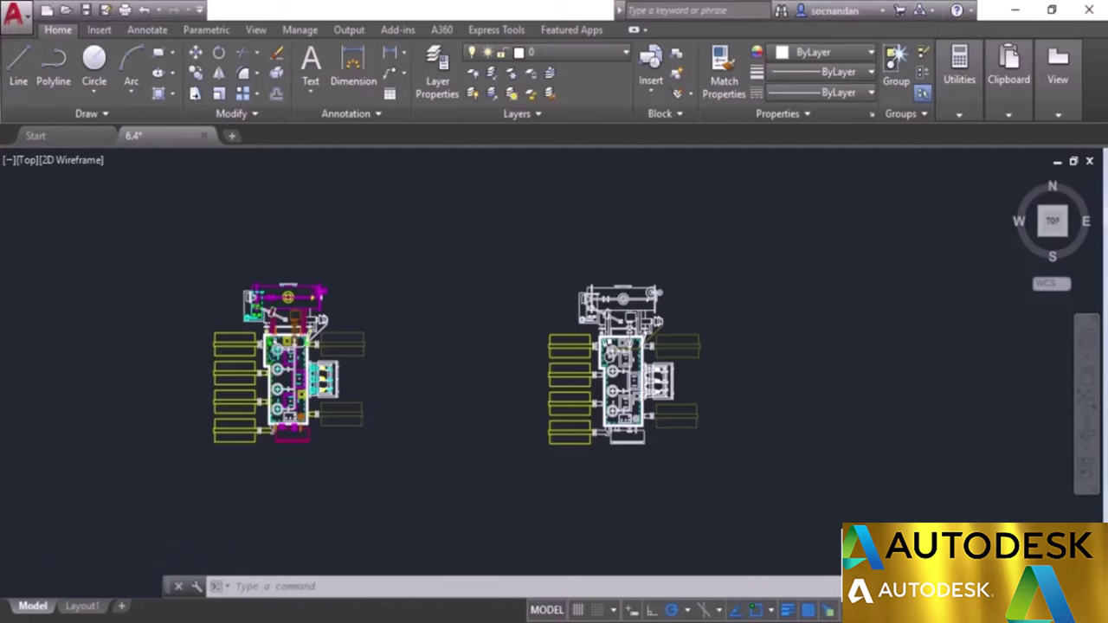
{"action": "scroll", "coordinate": [683, 344], "scroll_direction": "up", "scroll_amount": 4}
{"action": "scroll", "coordinate": [684, 345], "scroll_direction": "up", "scroll_amount": 2}
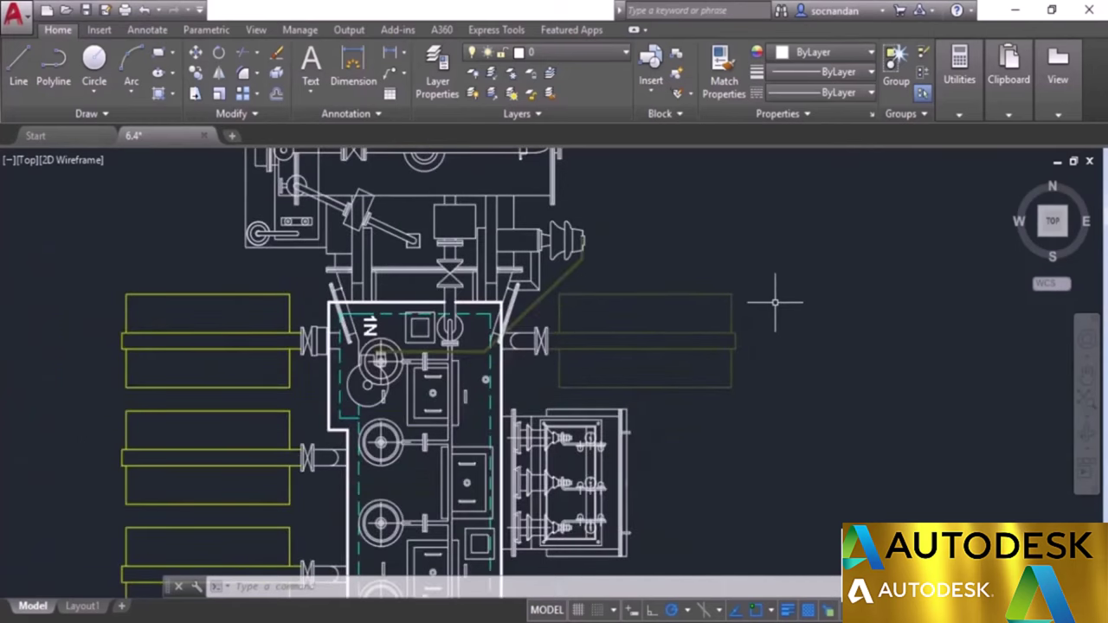
{"action": "type", "text": "CH"}
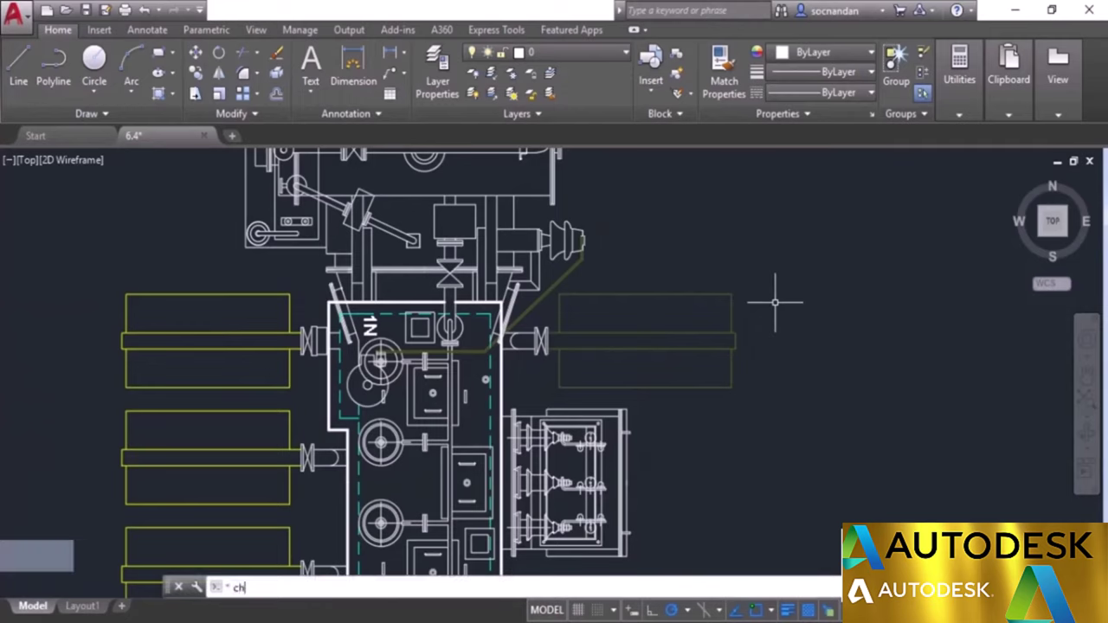
{"action": "type", "text": "PROP"}
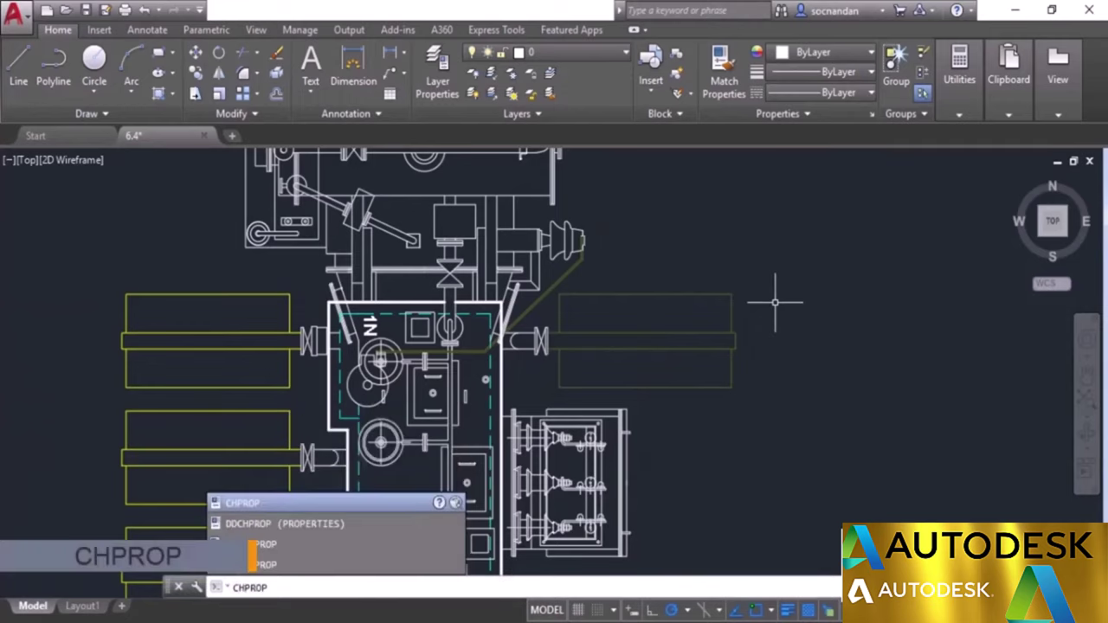
{"action": "key", "text": "Return"}
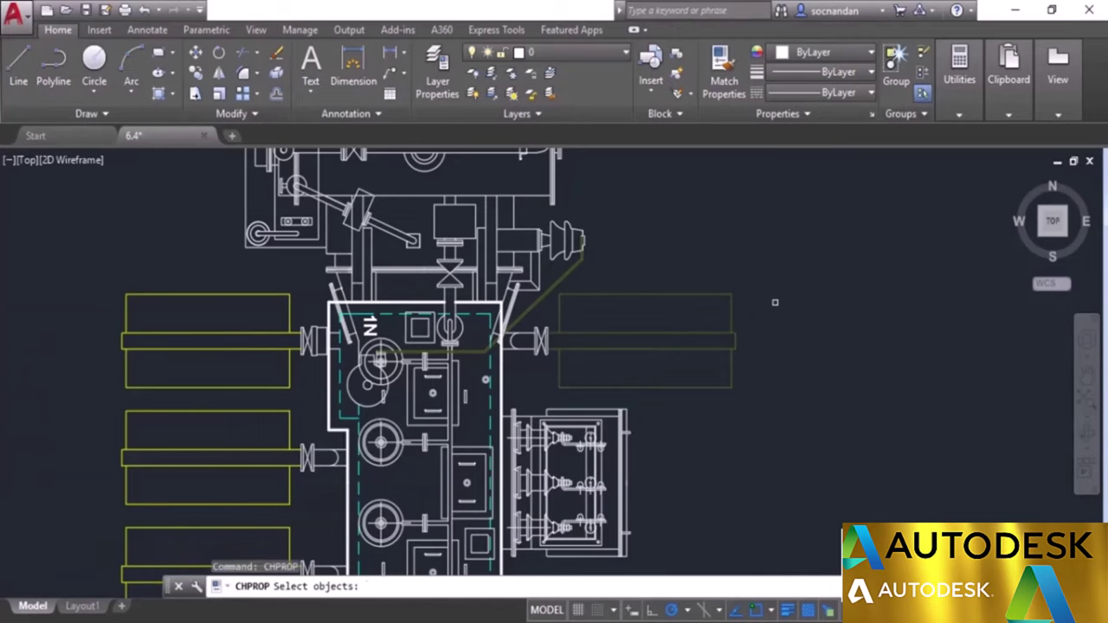
{"action": "left_click", "coordinate": [769, 418]}
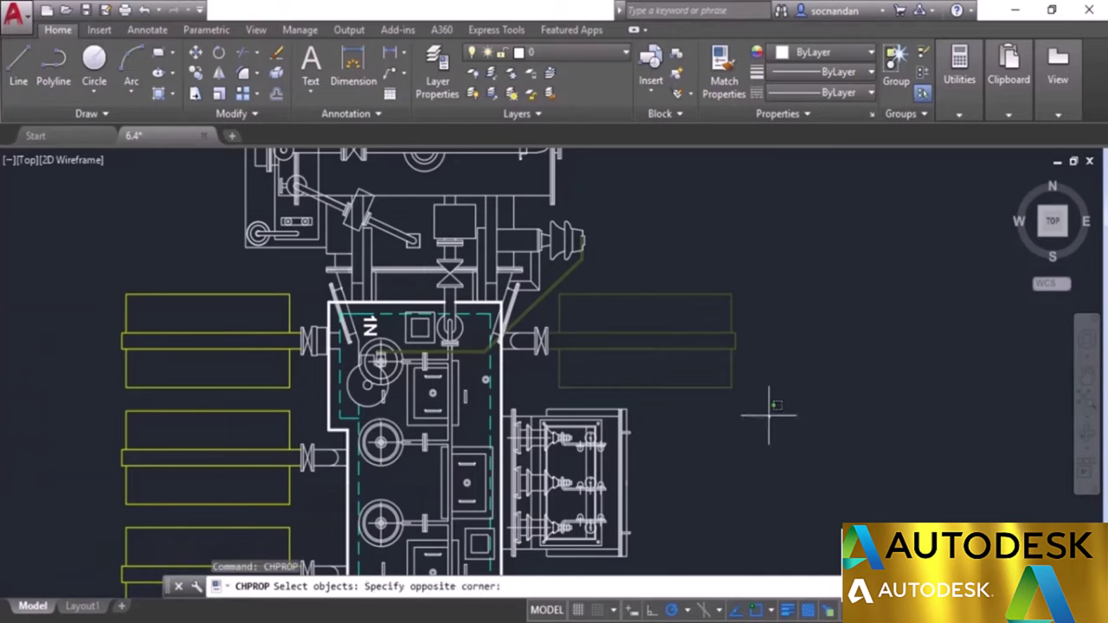
{"action": "left_click", "coordinate": [685, 252]}
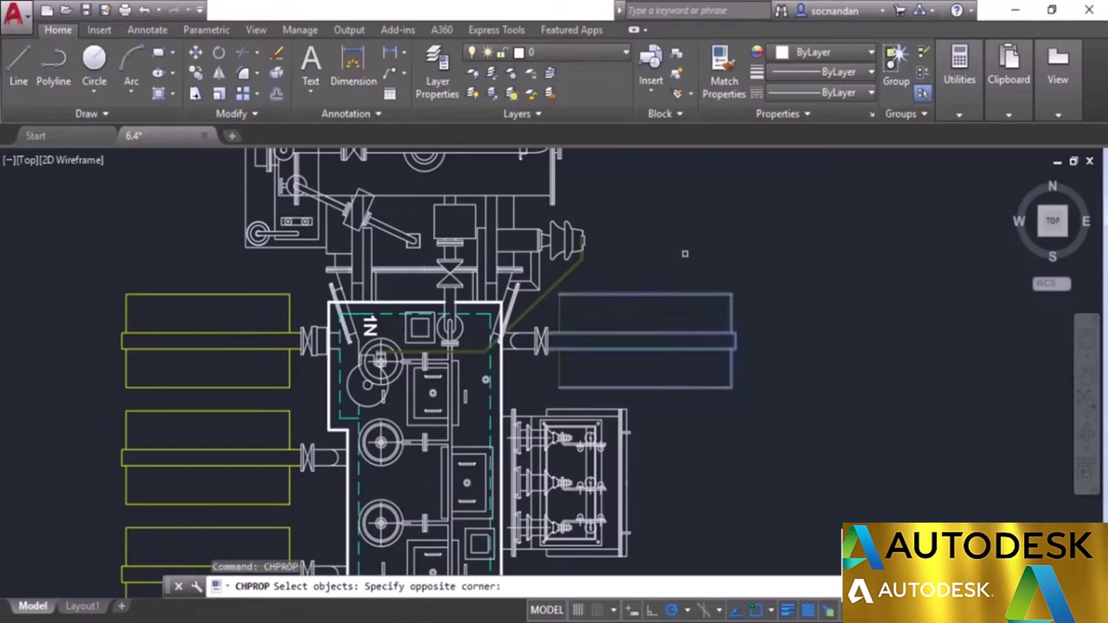
{"action": "left_click", "coordinate": [597, 307]}
{"action": "left_click", "coordinate": [520, 336]}
{"action": "left_click", "coordinate": [572, 365]}
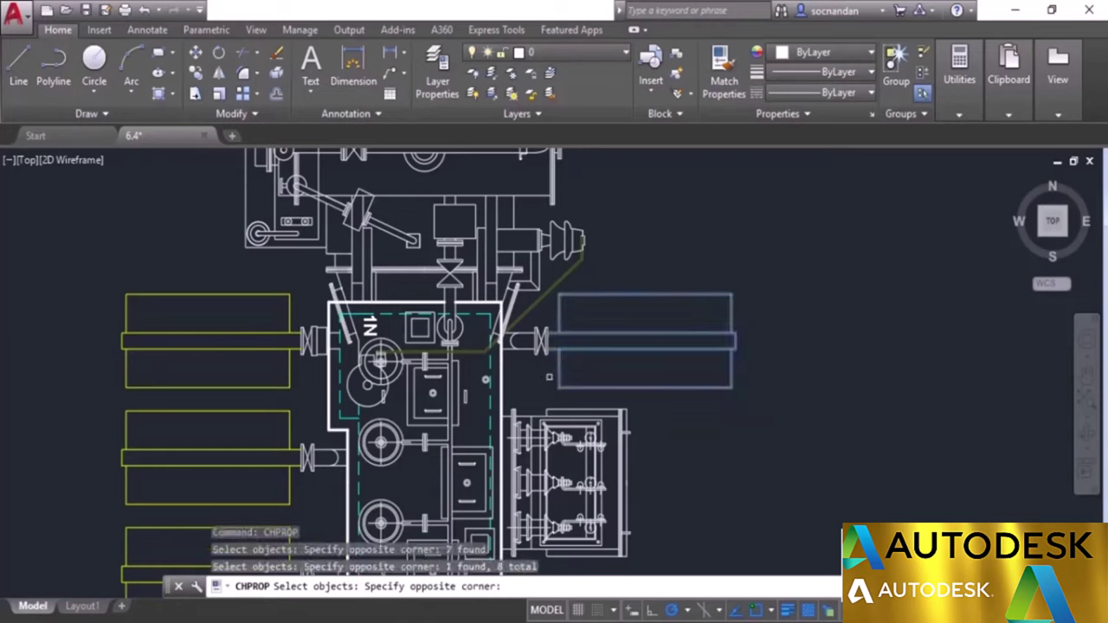
{"action": "left_click", "coordinate": [549, 377]}
{"action": "key", "text": "Return"}
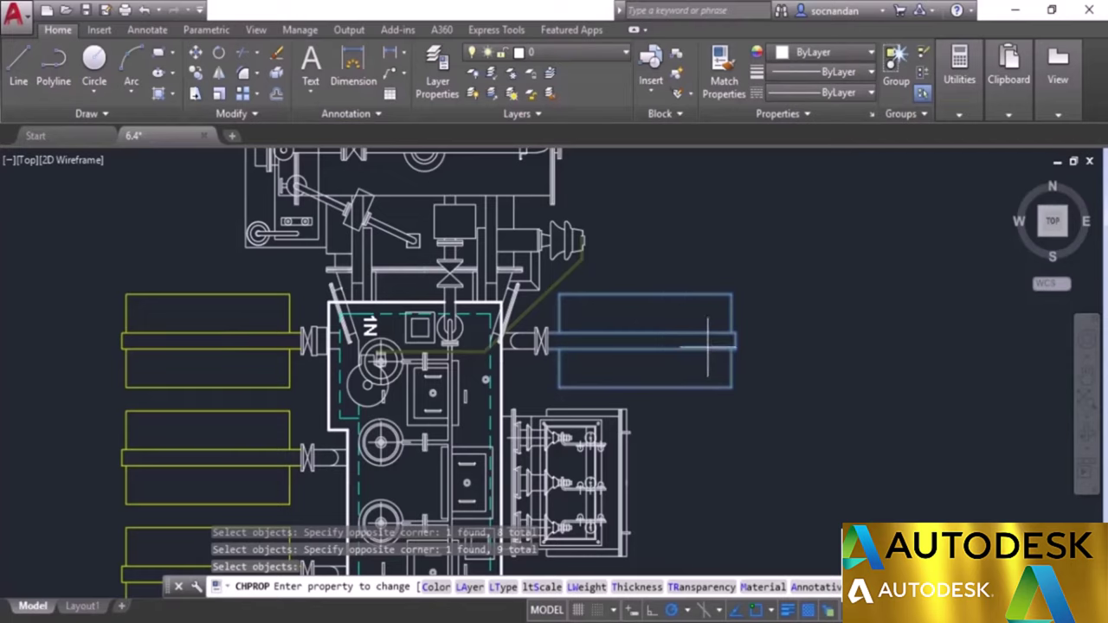
{"action": "left_click", "coordinate": [703, 587]}
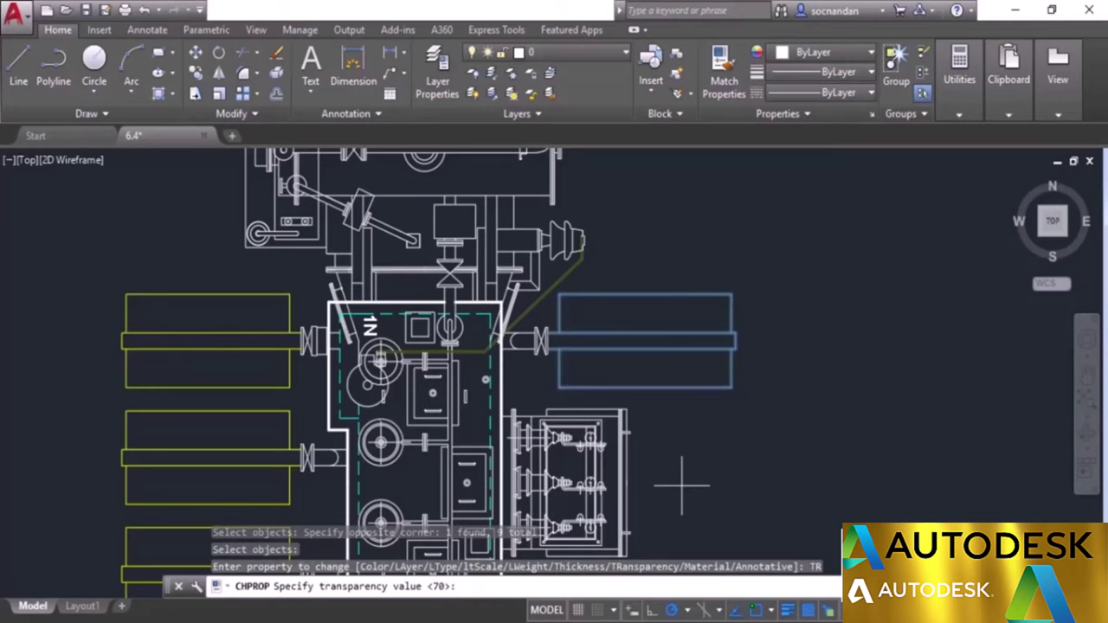
{"action": "type", "text": "0"}
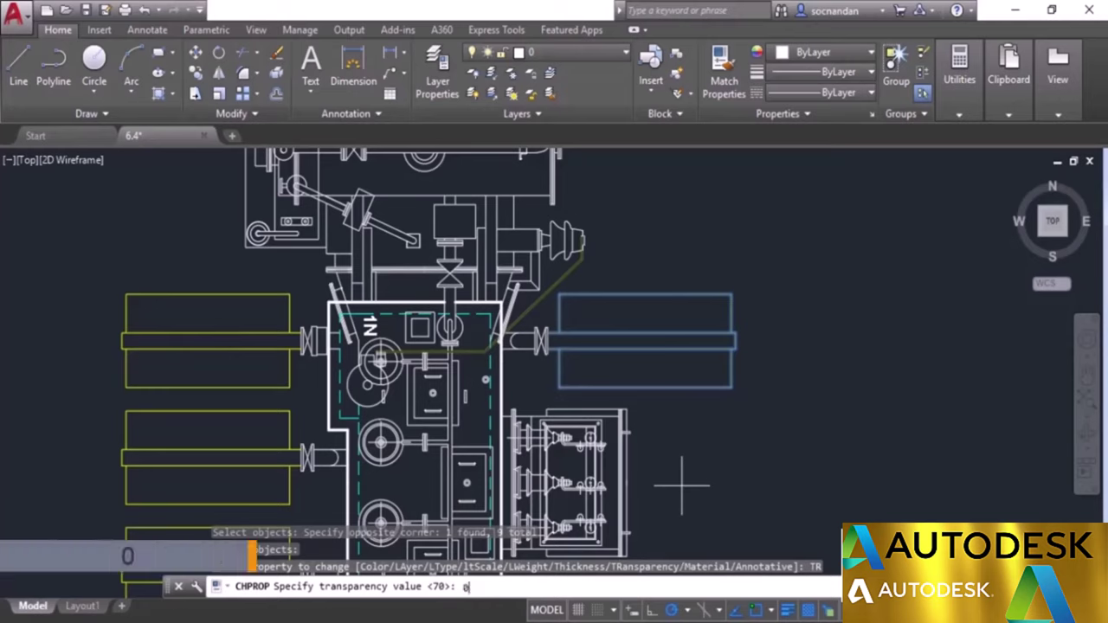
{"action": "key", "text": "Return"}
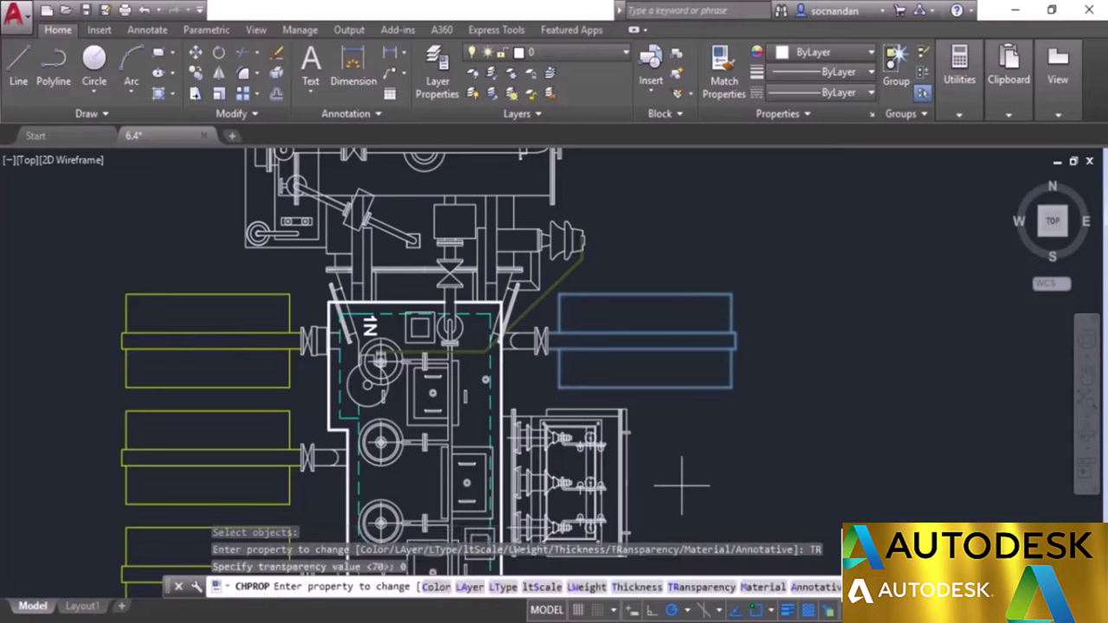
{"action": "key", "text": "Return"}
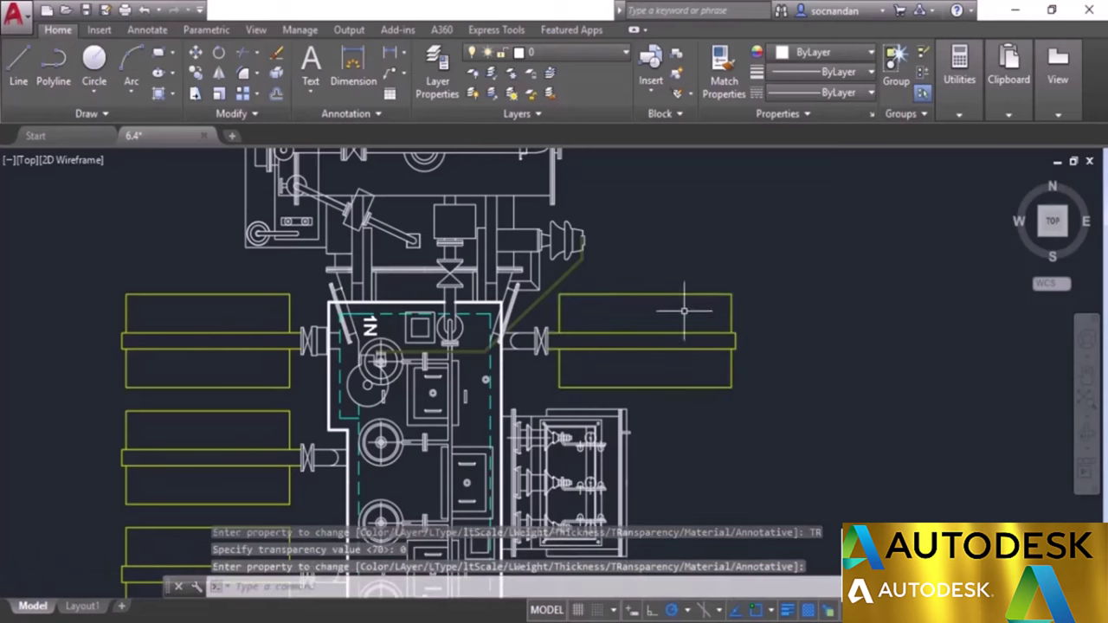
Step: Use CHPROP to change the linetype of the two middle horizontal lines of the upper-right radiator to hidden
{"action": "scroll", "coordinate": [735, 415], "scroll_direction": "down", "scroll_amount": 2}
{"action": "mouse_move", "coordinate": [735, 415]}
{"action": "middle_mouse_down"}
{"action": "mouse_move", "coordinate": [745, 460]}
{"action": "mouse_move", "coordinate": [689, 387]}
{"action": "middle_mouse_up"}
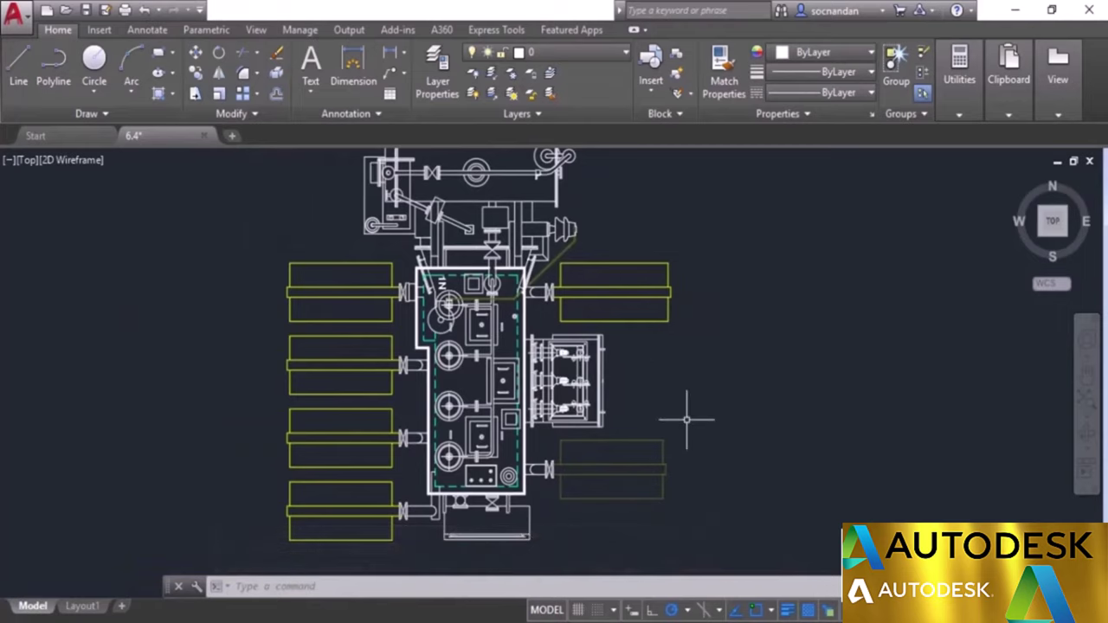
{"action": "type", "text": "chprop"}
{"action": "key", "text": "Return"}
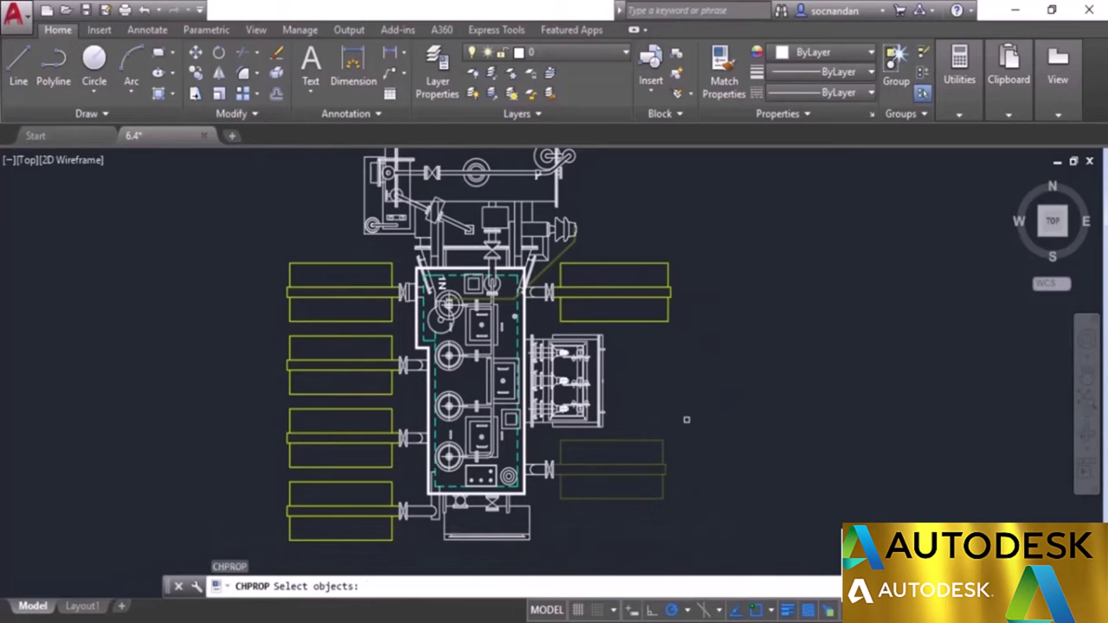
{"action": "left_click", "coordinate": [640, 307]}
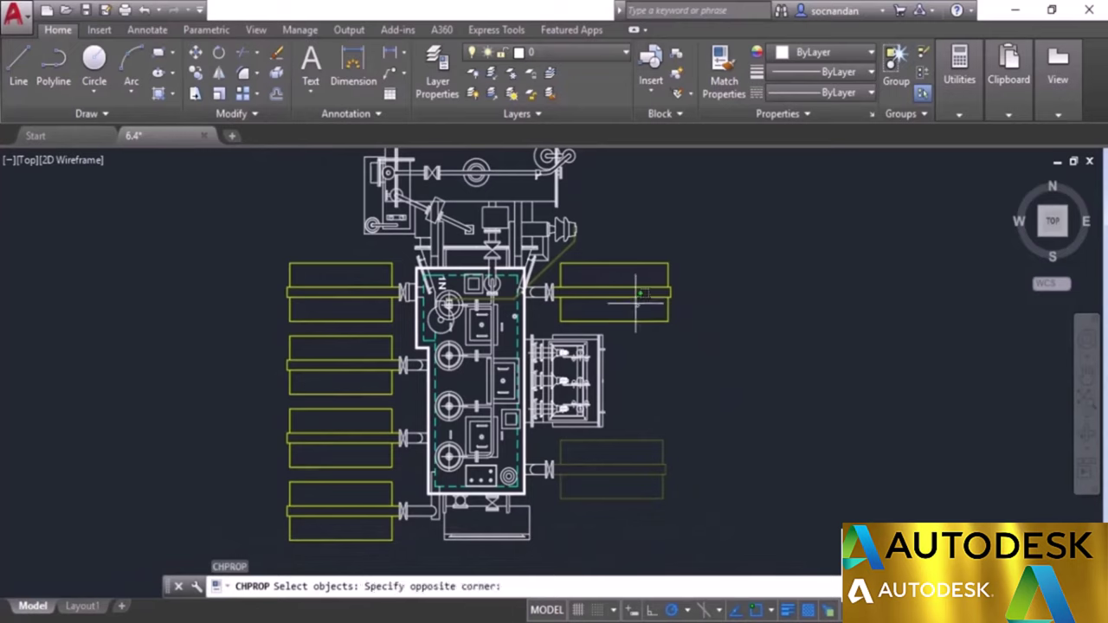
{"action": "left_click", "coordinate": [621, 279]}
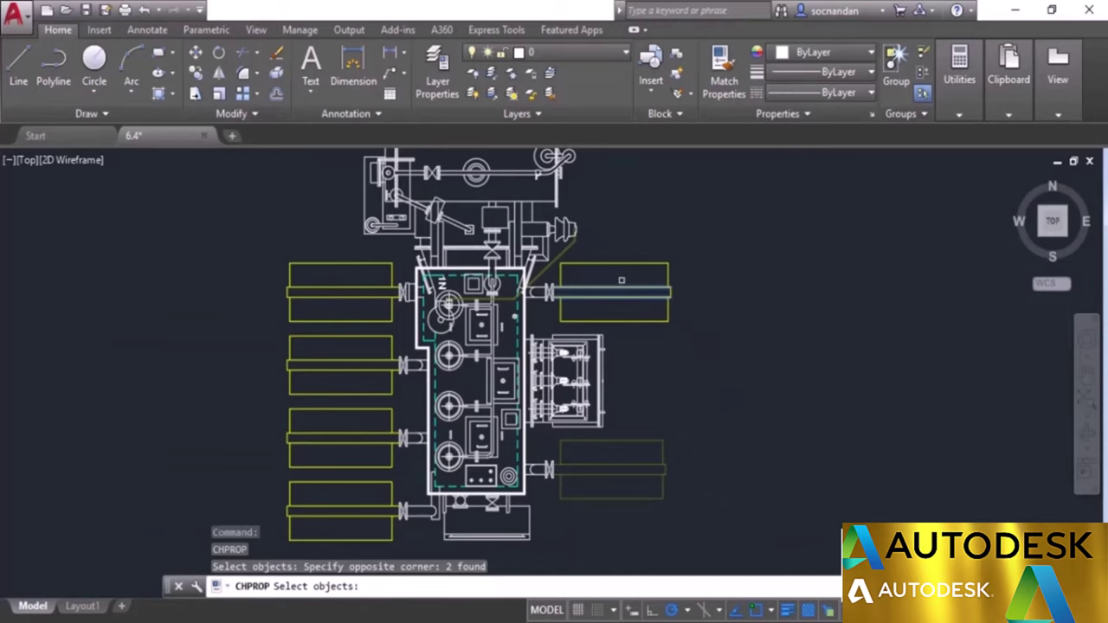
{"action": "key", "text": "Return"}
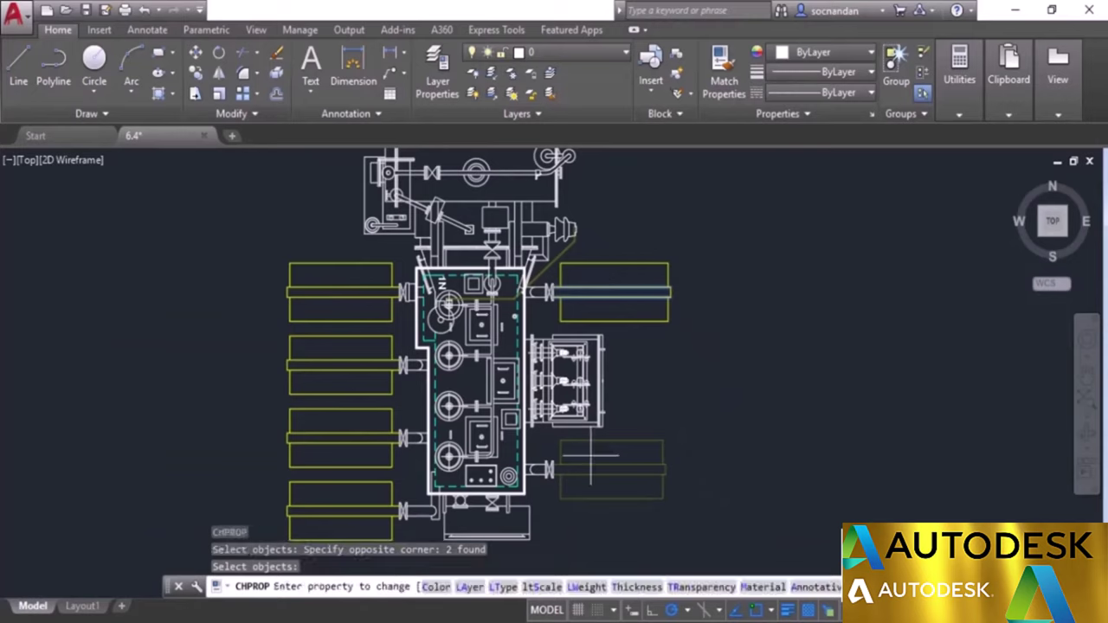
{"action": "left_click", "coordinate": [502, 588]}
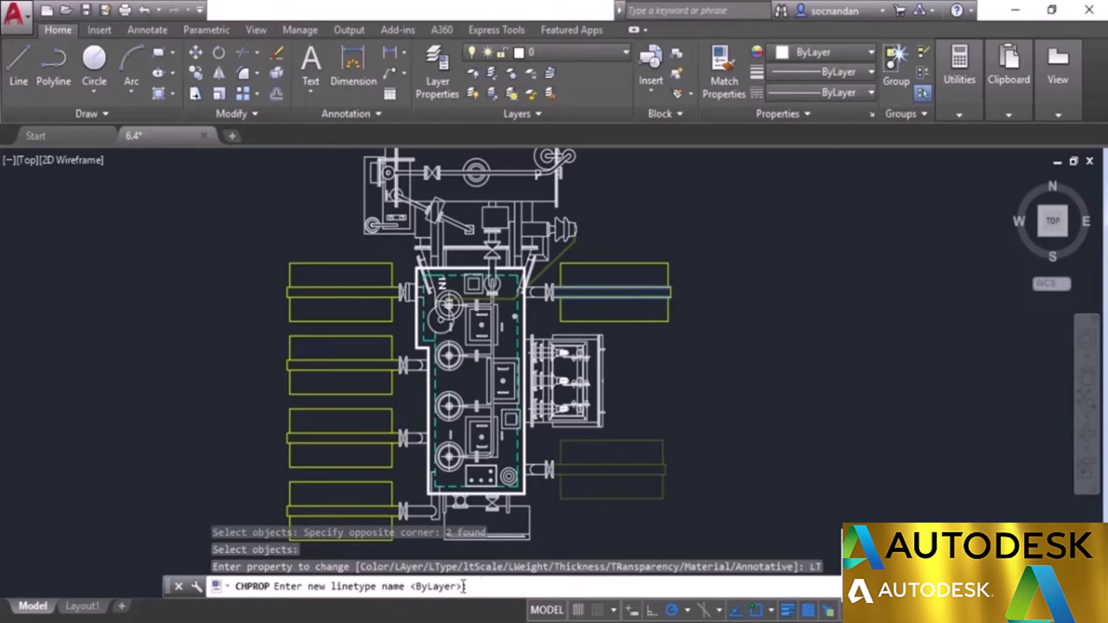
{"action": "type", "text": "hidden"}
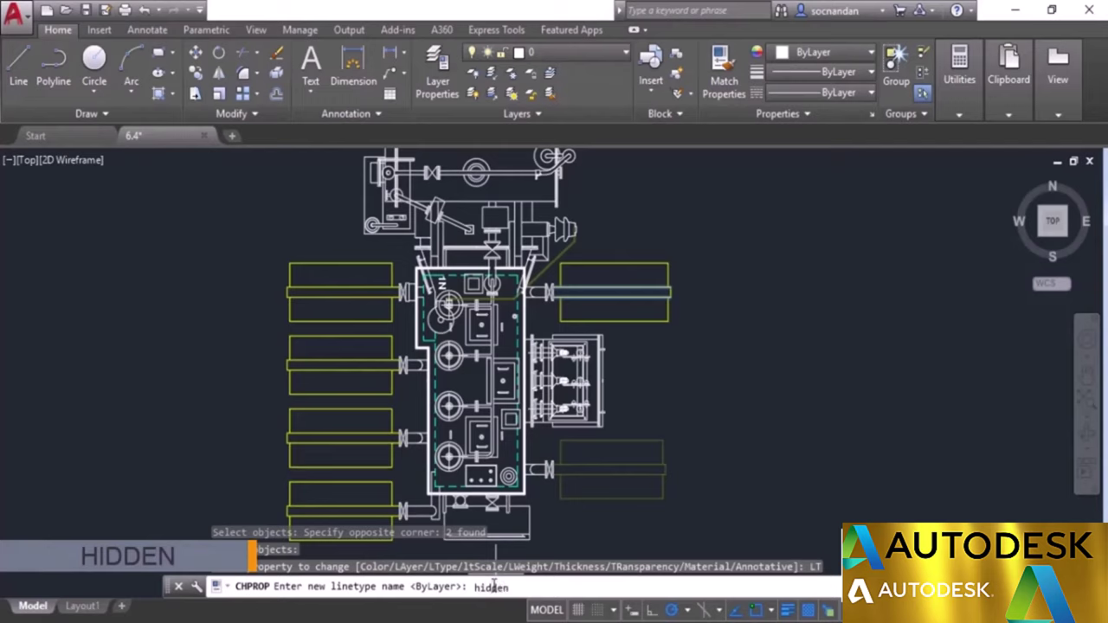
{"action": "key", "text": "Return"}
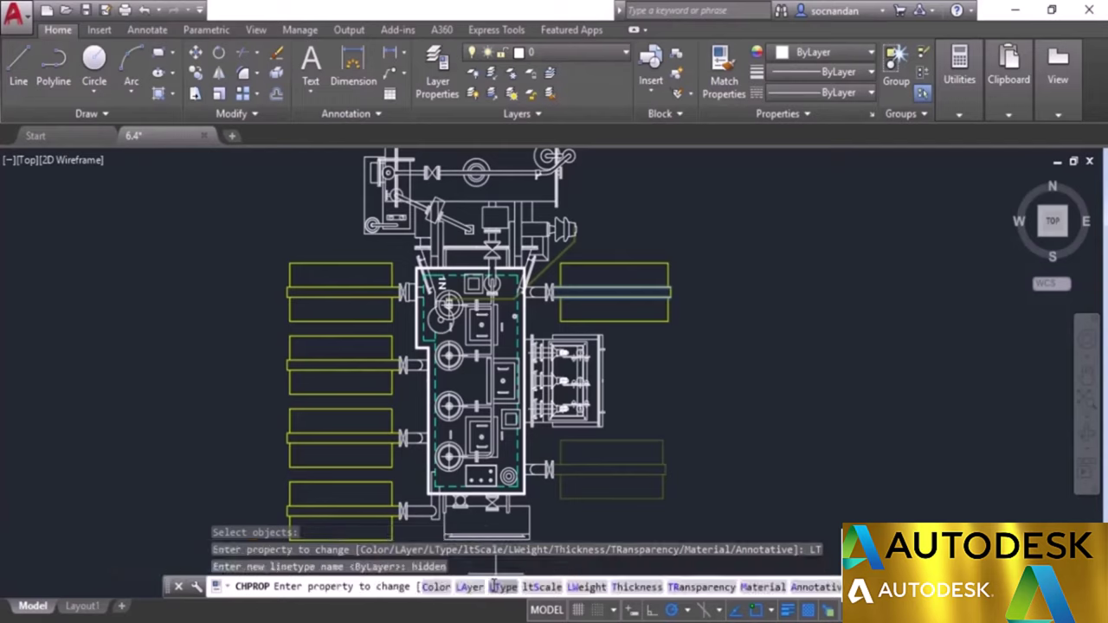
{"action": "key", "text": "Return"}
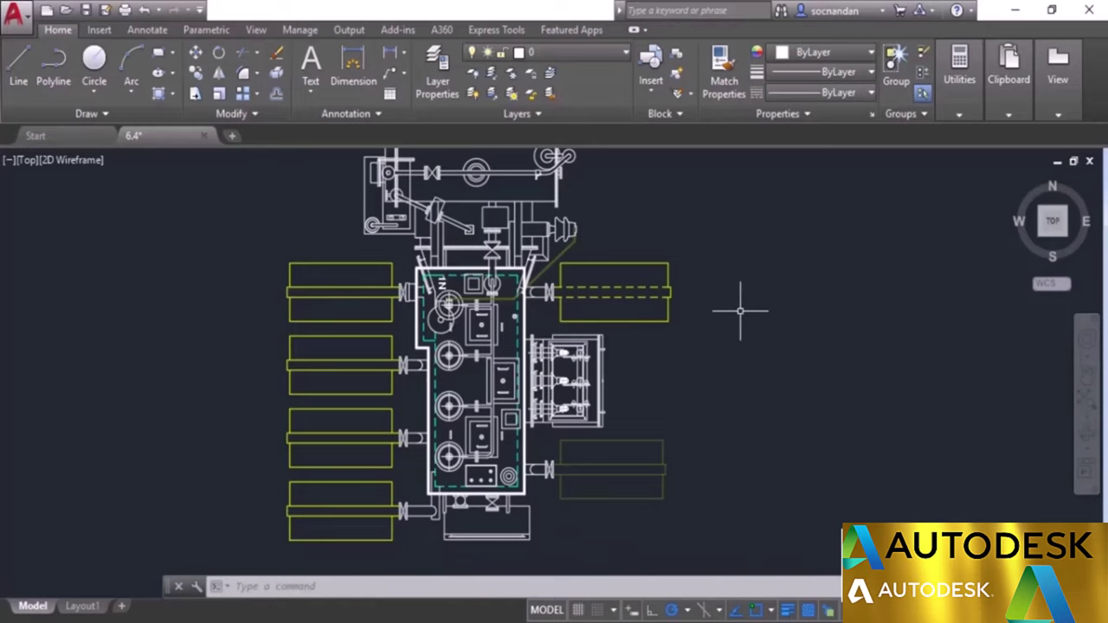
Step: Use CHPROP to set the lineweight of the upper-right radiator's two dashed middle lines to 0.5, and inspect them up close
{"action": "type", "text": "chprop"}
{"action": "key", "text": "Return"}
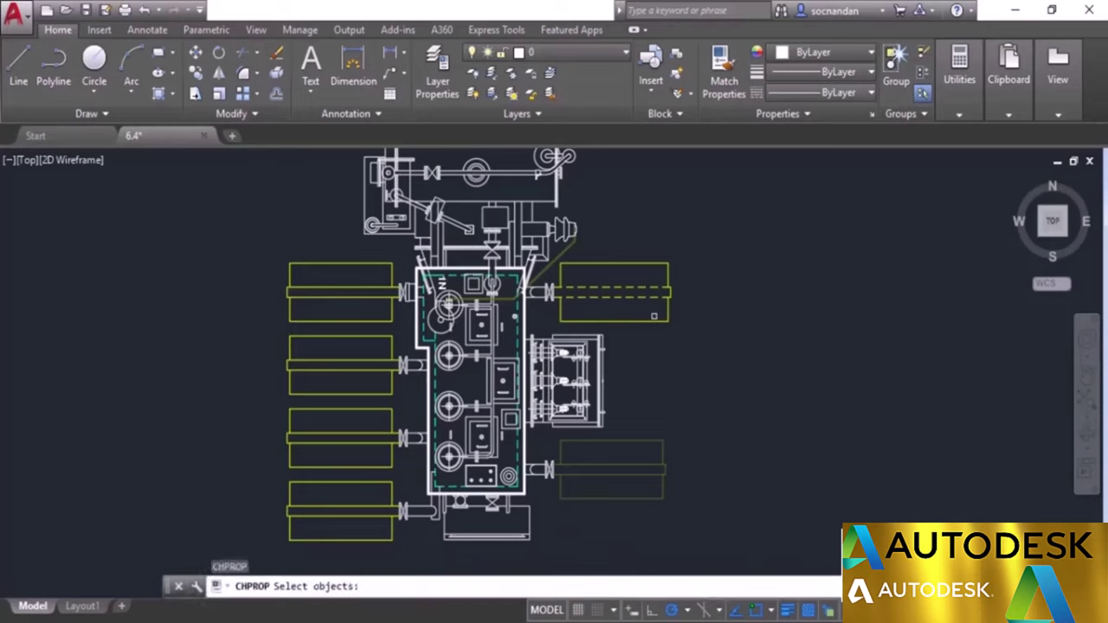
{"action": "left_click", "coordinate": [669, 308]}
{"action": "left_click", "coordinate": [556, 276]}
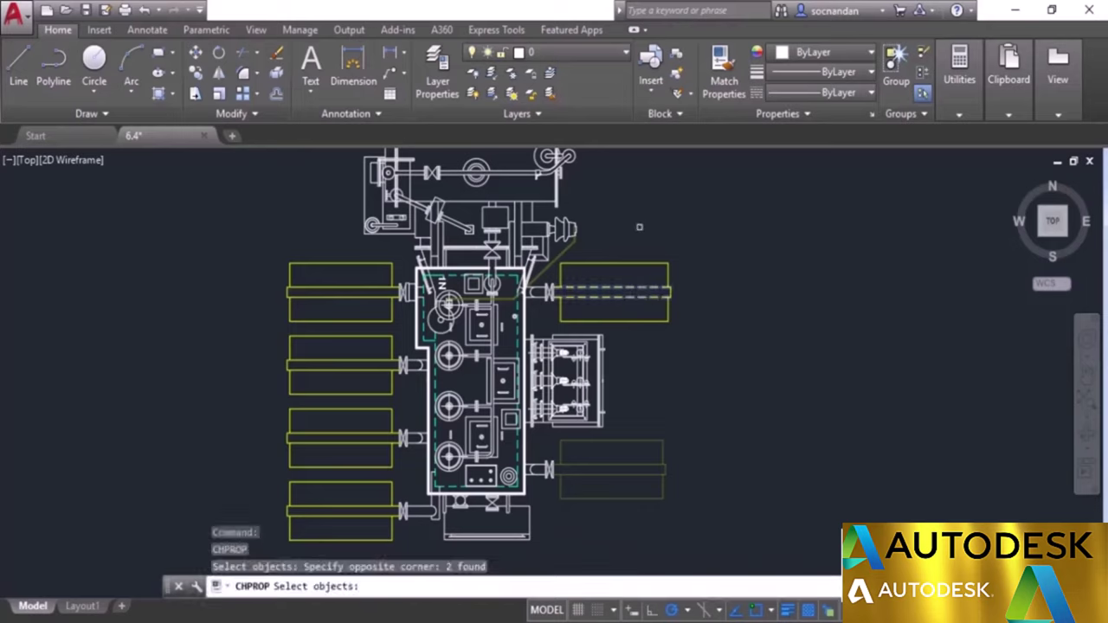
{"action": "key", "text": "Return"}
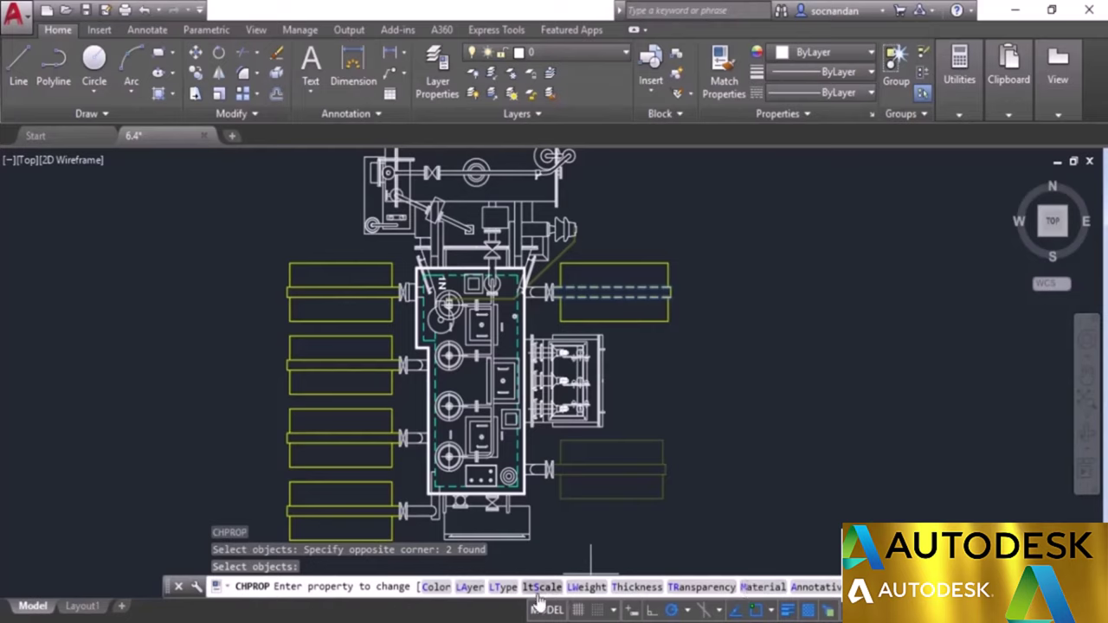
{"action": "left_click", "coordinate": [589, 587]}
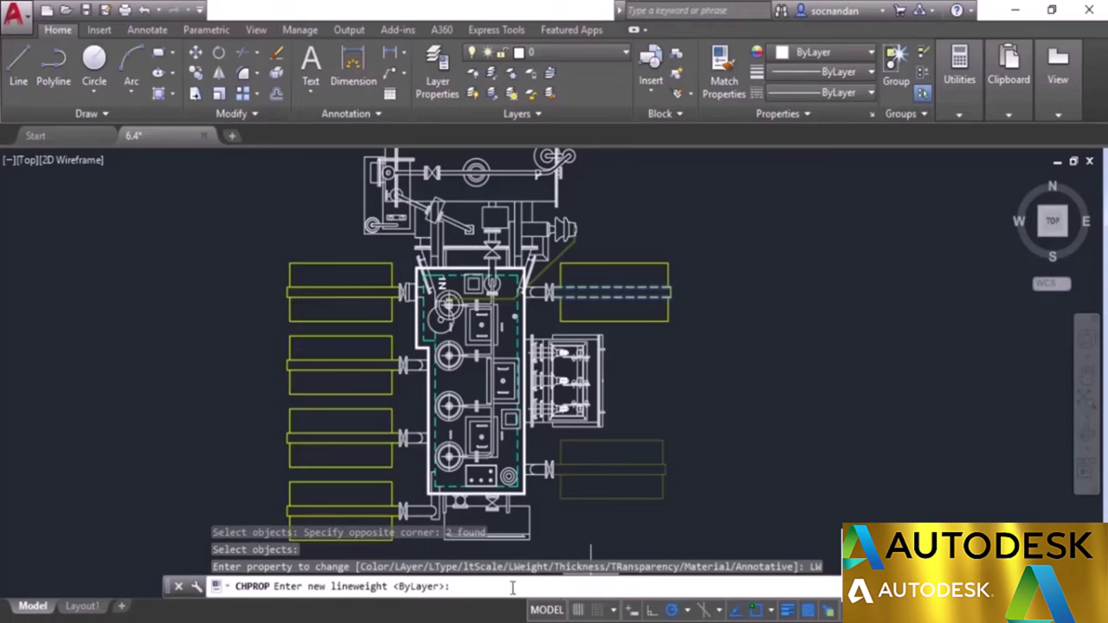
{"action": "type", "text": "0."}
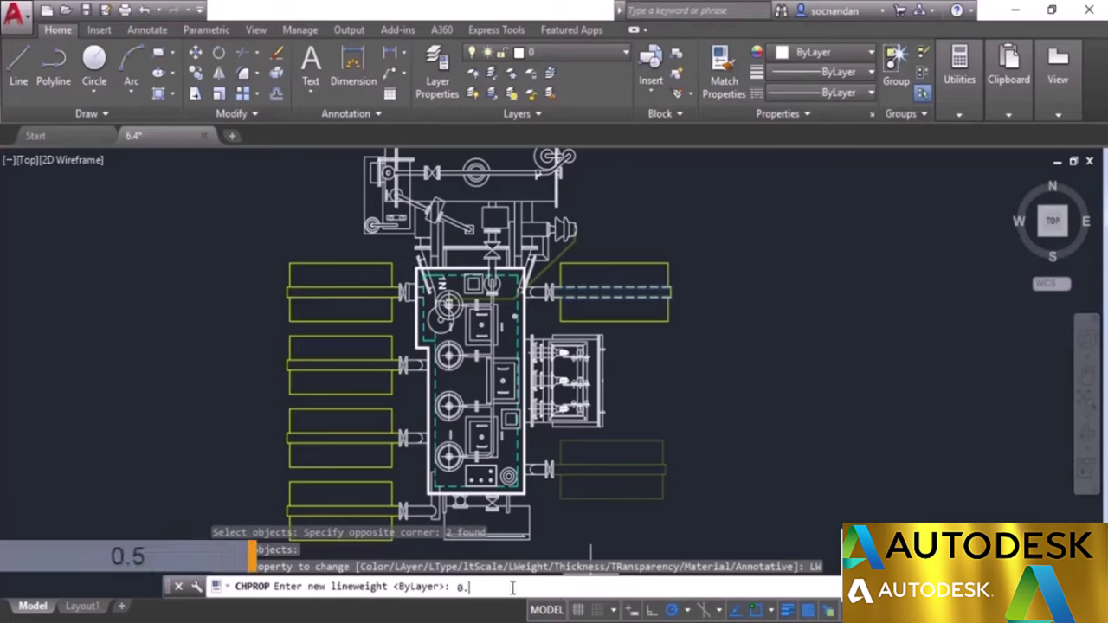
{"action": "type", "text": "5"}
{"action": "key", "text": "Return"}
{"action": "key", "text": "Return"}
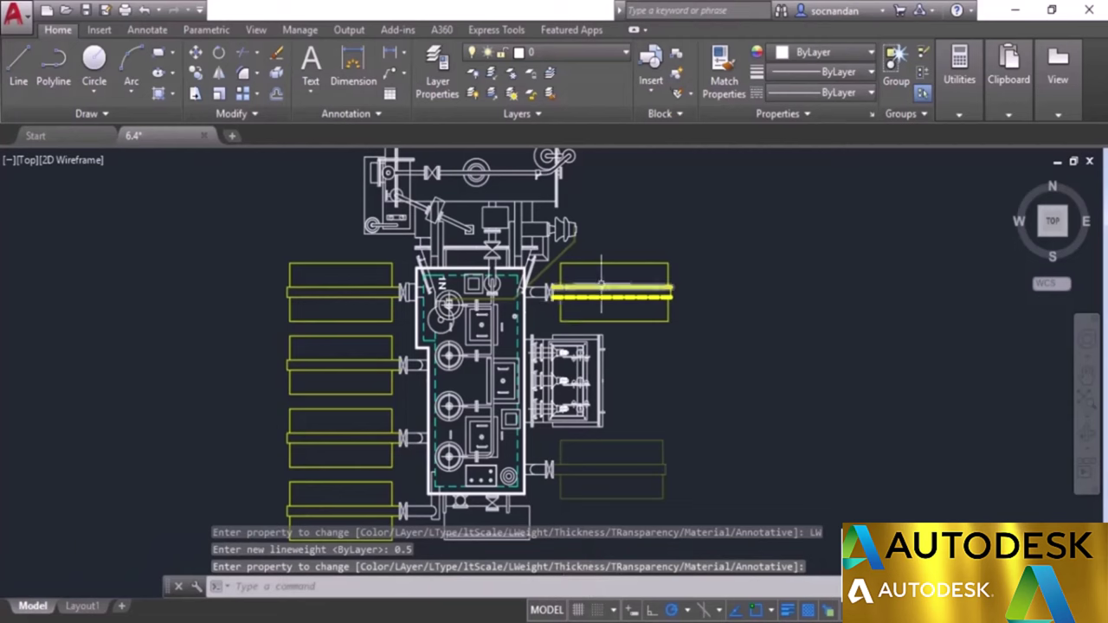
{"action": "scroll", "coordinate": [616, 299], "scroll_direction": "up", "scroll_amount": 3}
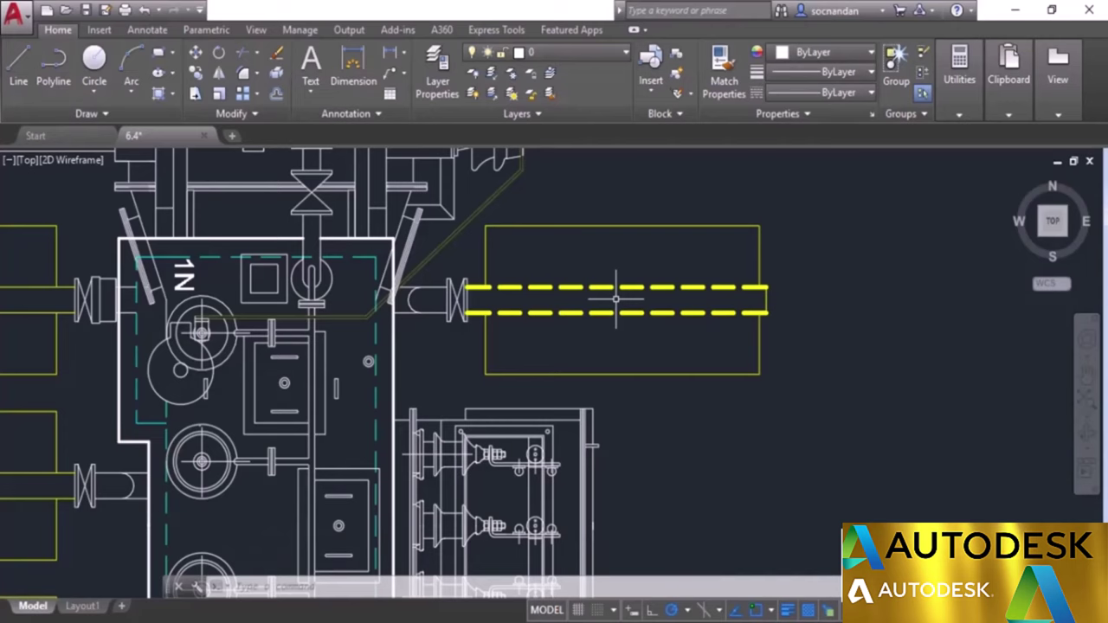
{"action": "scroll", "coordinate": [616, 299], "scroll_direction": "down", "scroll_amount": 4}
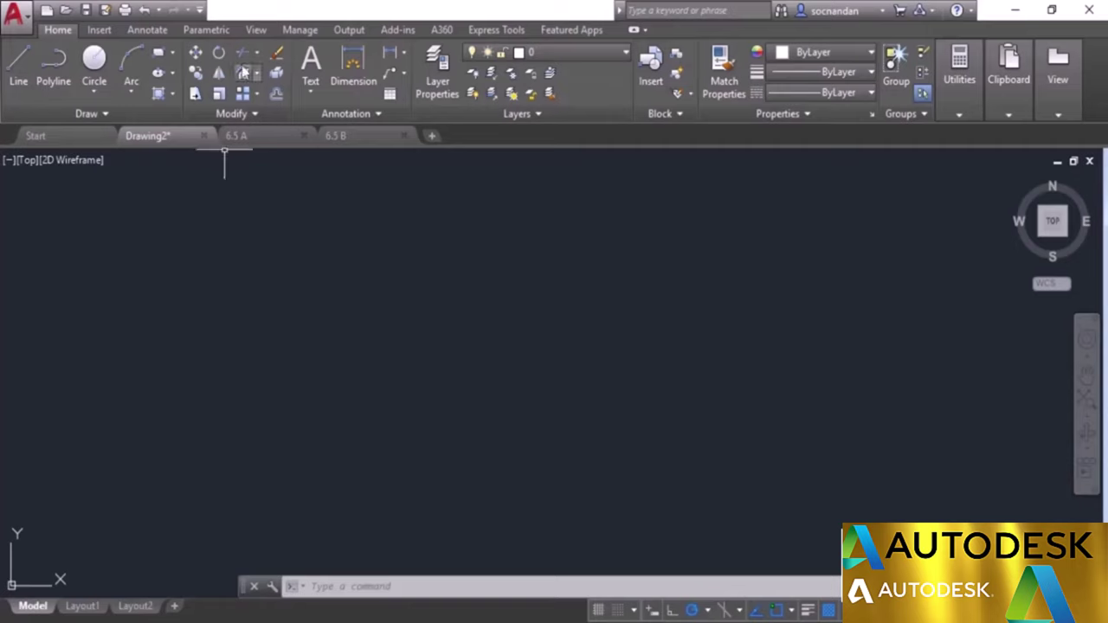
Step: Divide the model space of the empty Drawing2 into the Four: Equal tiled viewport configuration
{"action": "left_click", "coordinate": [256, 30]}
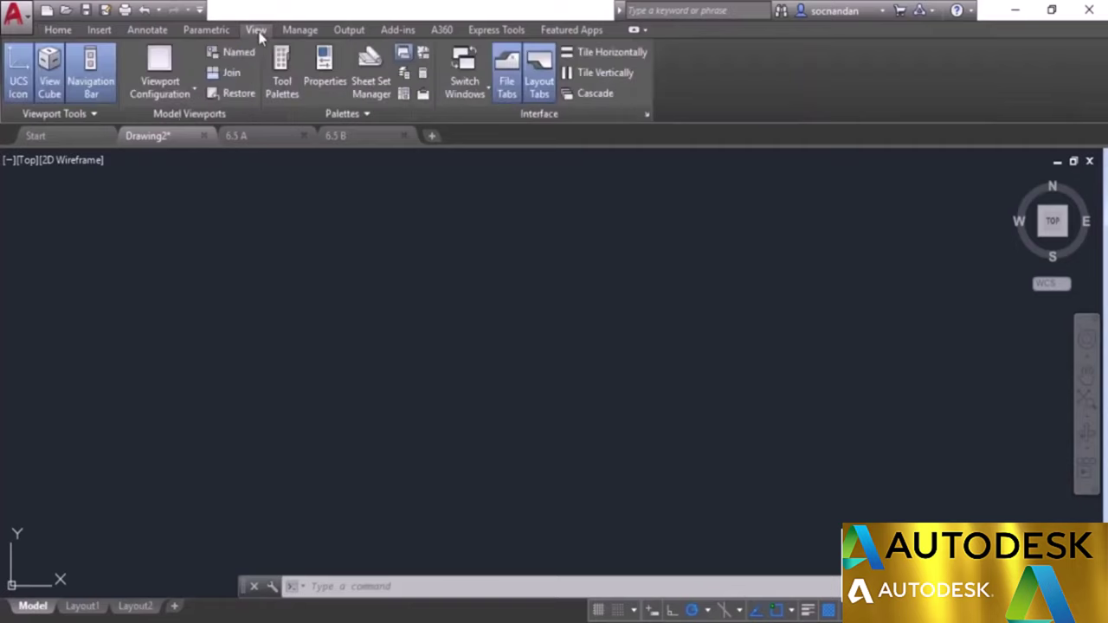
{"action": "left_click", "coordinate": [184, 94]}
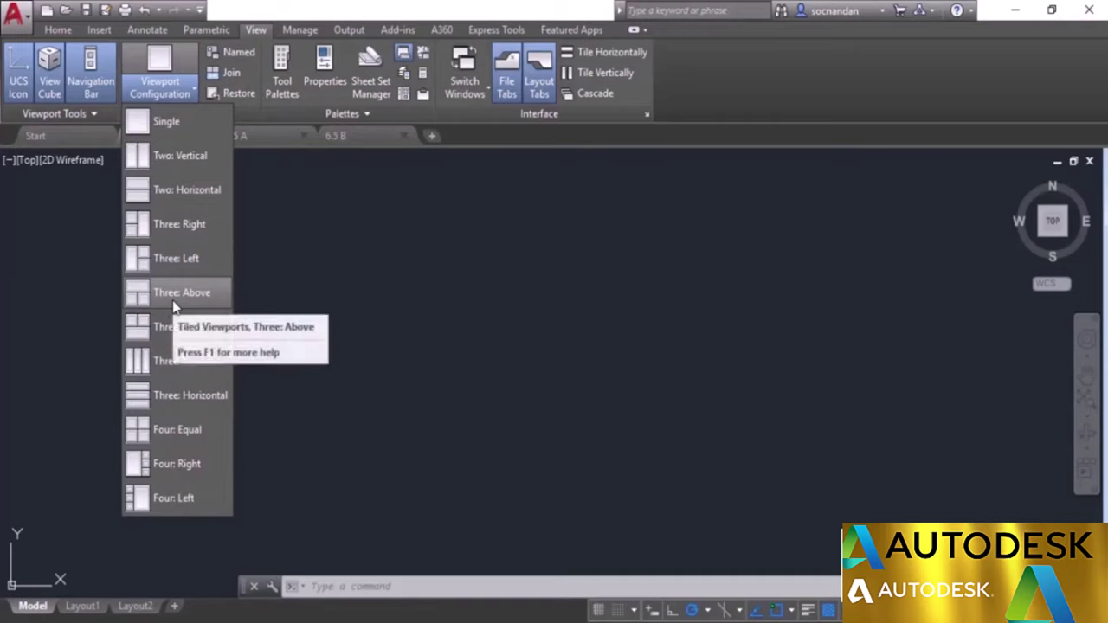
{"action": "left_click", "coordinate": [167, 433]}
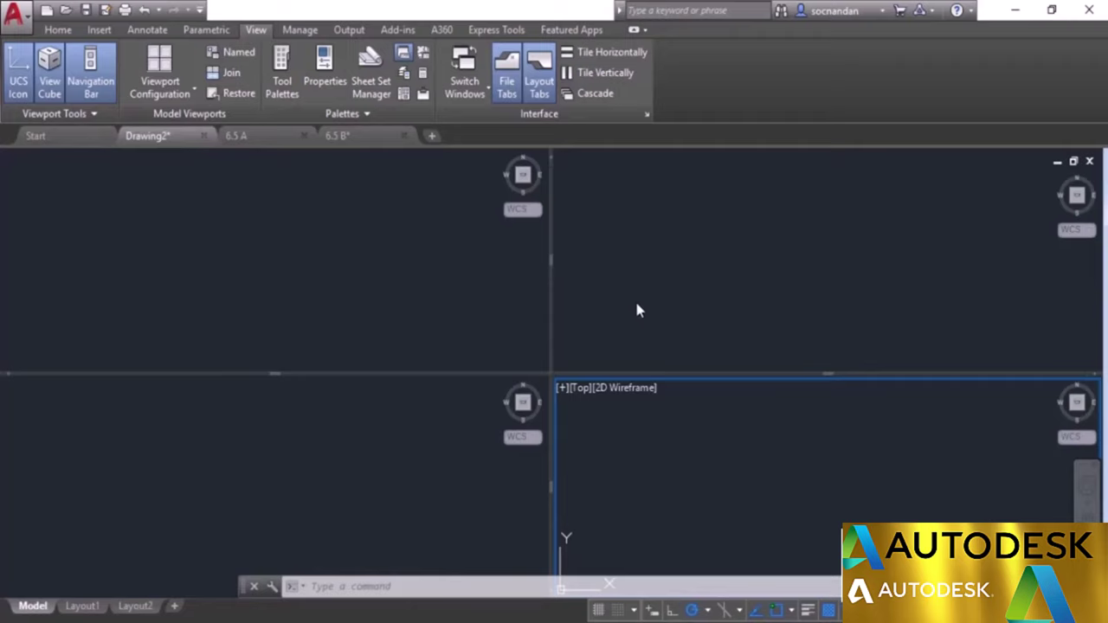
Step: Switch to drawing 6.5 A, divide its model space into the Four: Equal viewport configuration and make the upper-left viewport current
{"action": "left_click", "coordinate": [263, 136]}
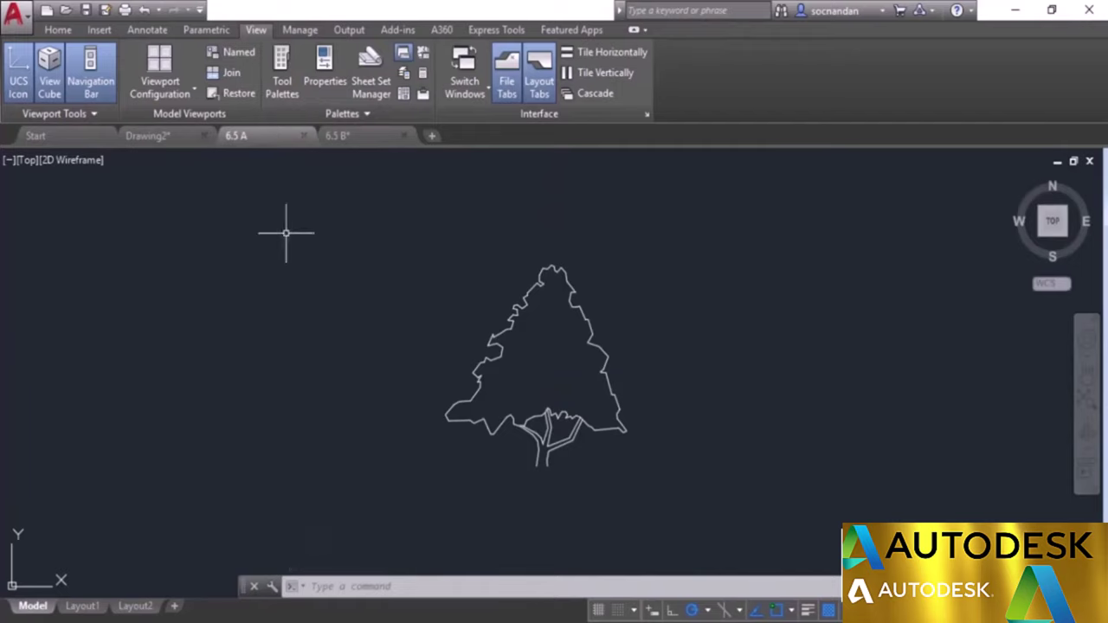
{"action": "left_click", "coordinate": [172, 90]}
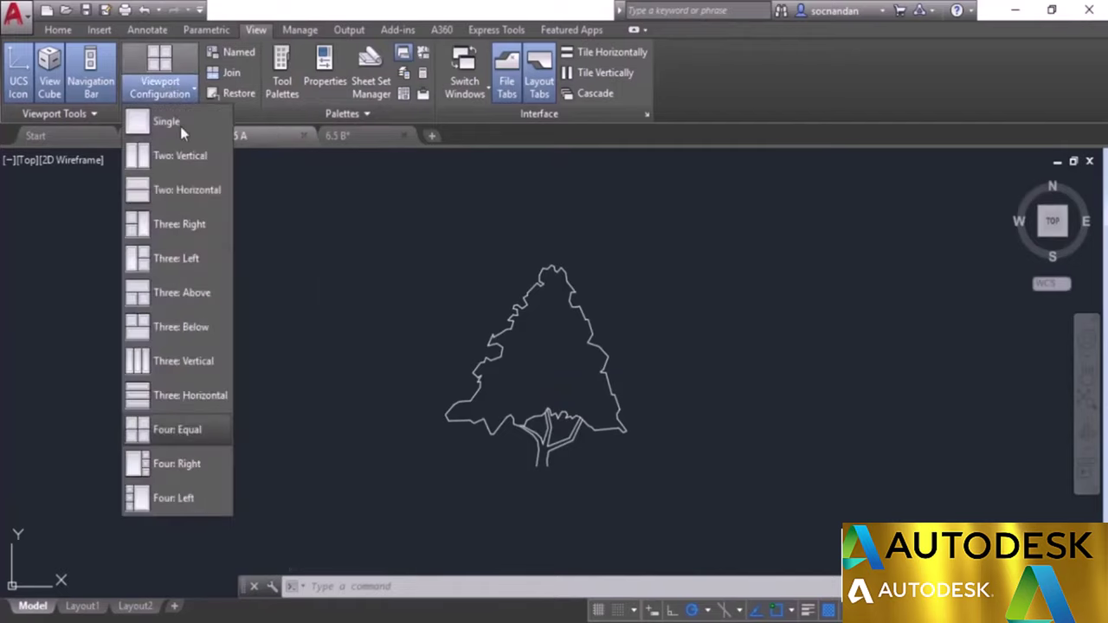
{"action": "left_click", "coordinate": [183, 437]}
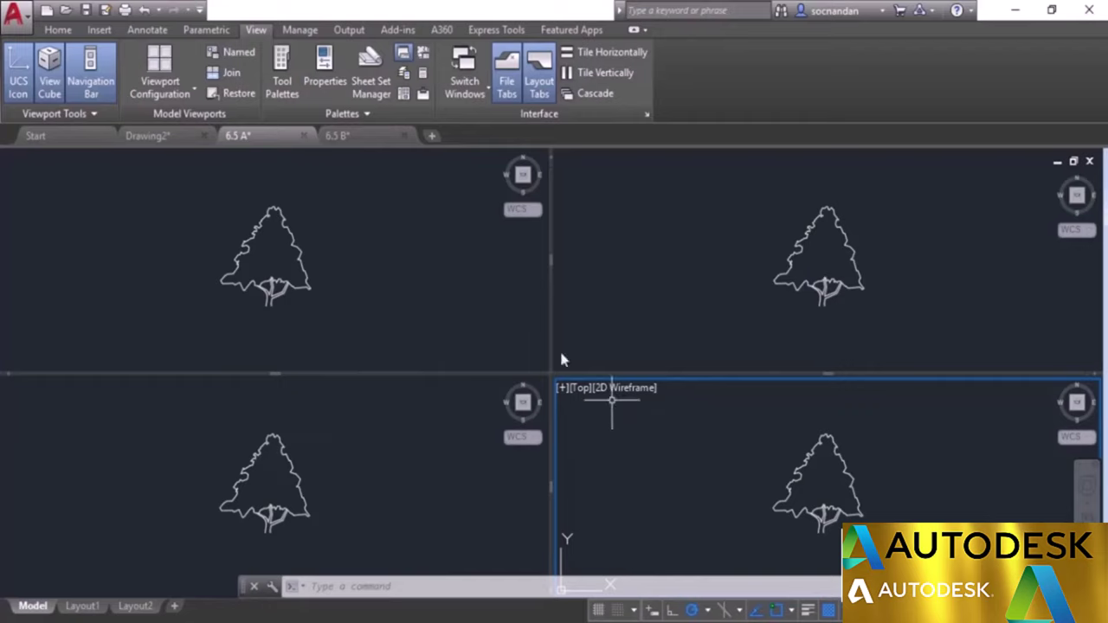
{"action": "left_click", "coordinate": [432, 278]}
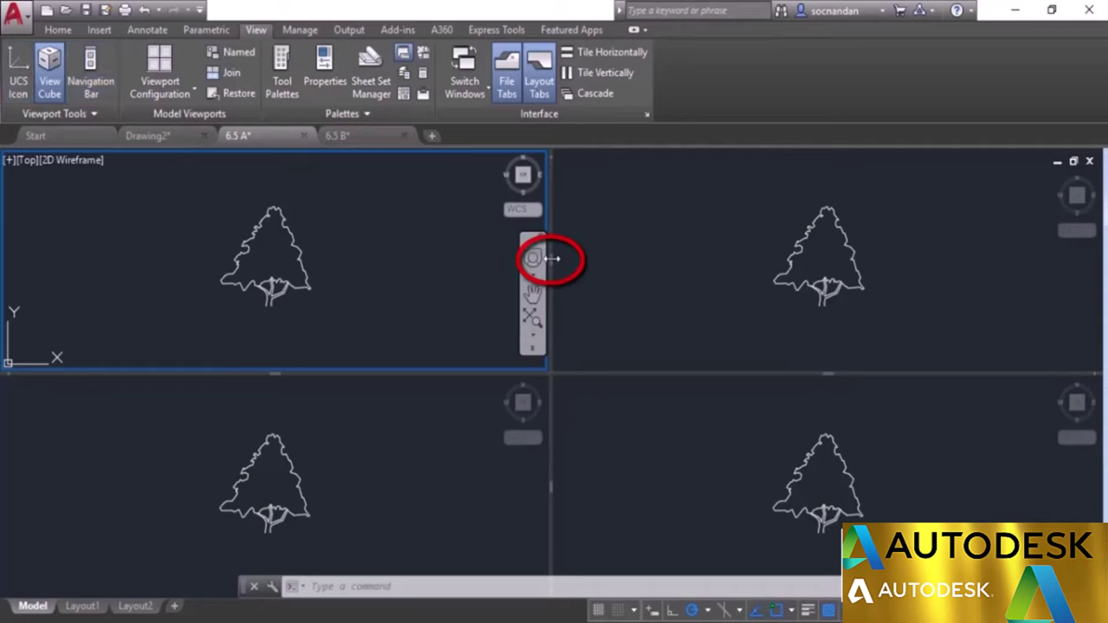
Step: Resize the four viewports by shifting their shared borders and crossing point until the upper-left viewport is the largest
{"action": "left_click_drag", "start_coordinate": [549, 255], "coordinate": [374, 279]}
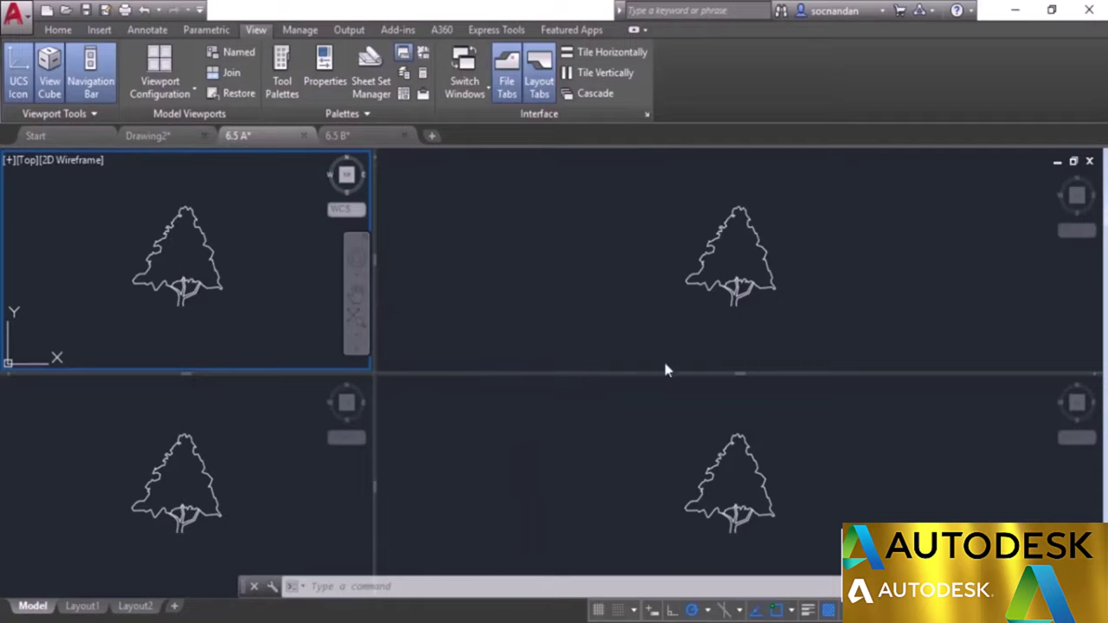
{"action": "left_click_drag", "start_coordinate": [742, 372], "coordinate": [752, 295]}
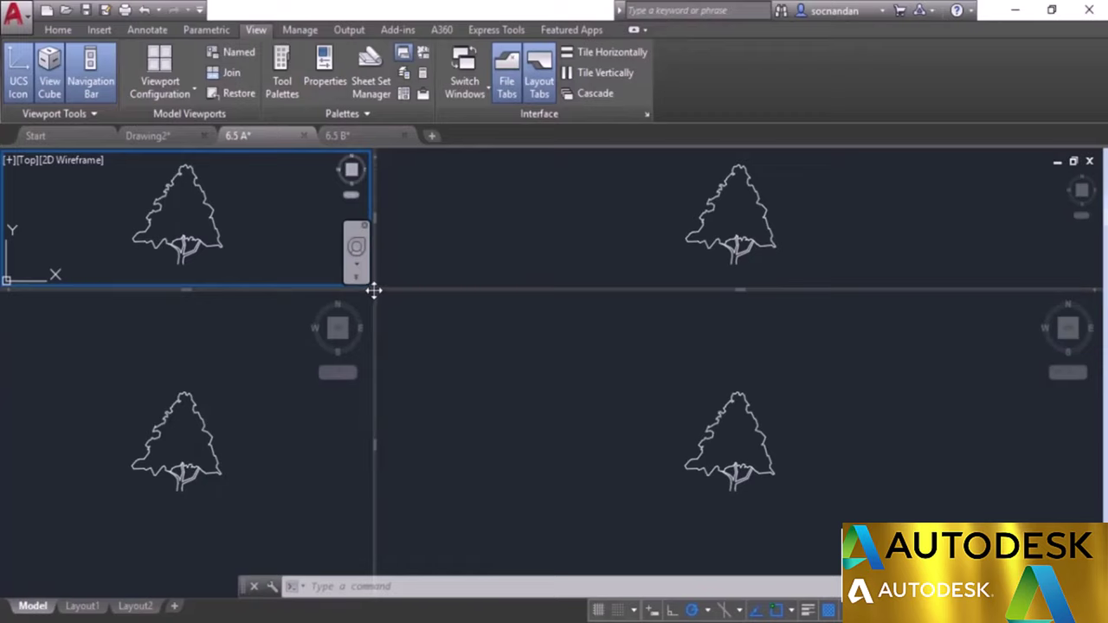
{"action": "left_click_drag", "start_coordinate": [374, 291], "coordinate": [718, 295], "text": "ctrl"}
{"action": "left_click_drag", "start_coordinate": [761, 251], "coordinate": [619, 426], "text": "ctrl"}
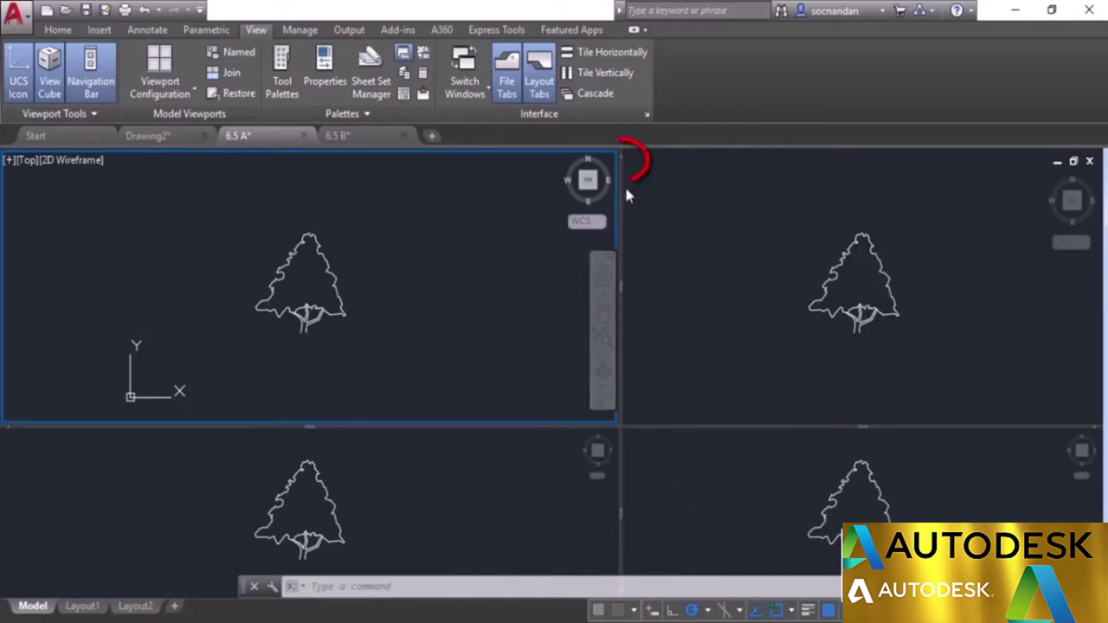
Step: Split the upper-left viewport into two side by side and the lower-left viewport into two stacked ones from their border handles
{"action": "left_click", "coordinate": [622, 158]}
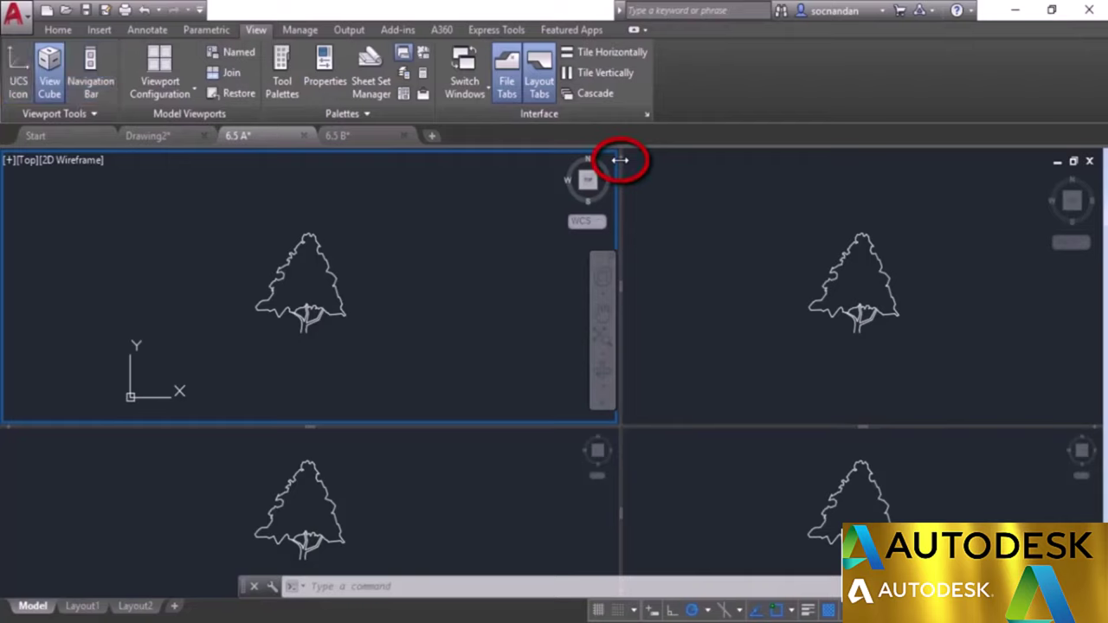
{"action": "left_click_drag", "start_coordinate": [620, 161], "coordinate": [304, 174]}
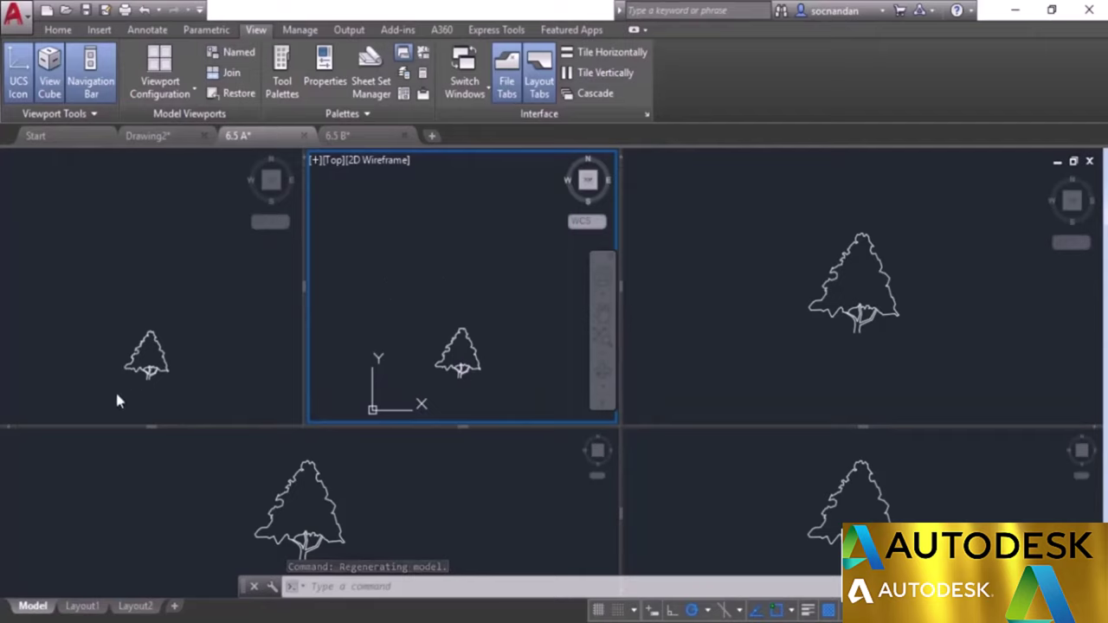
{"action": "left_click_drag", "start_coordinate": [10, 424], "coordinate": [17, 517]}
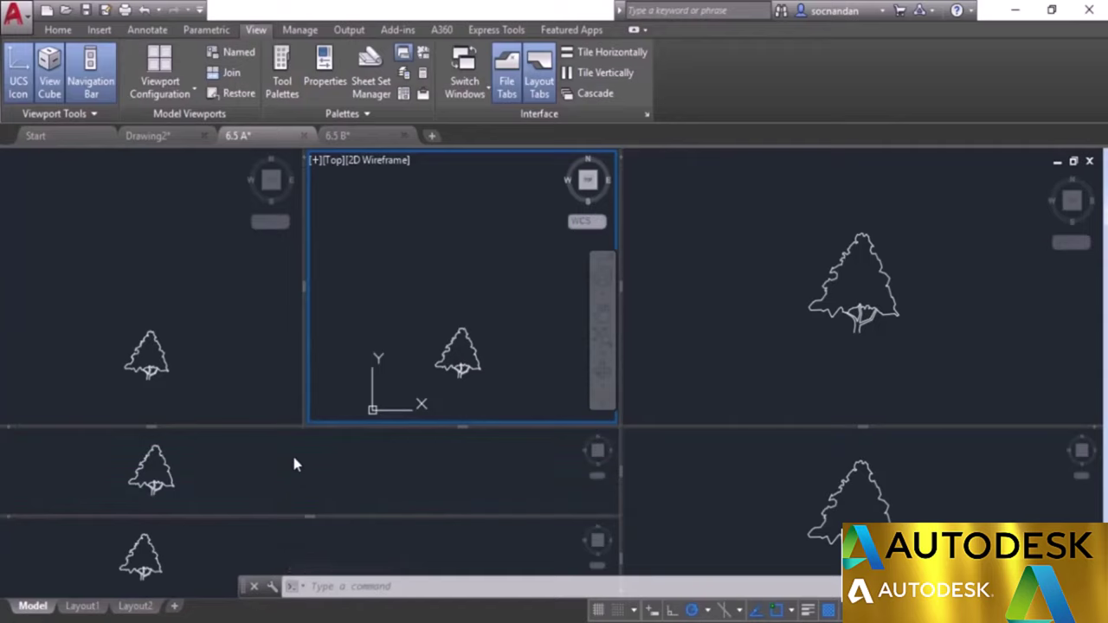
Step: Join the upper-middle viewport with the upper-right one, and the two stacked lower-left viewports with the lower one dominant
{"action": "left_click", "coordinate": [223, 74]}
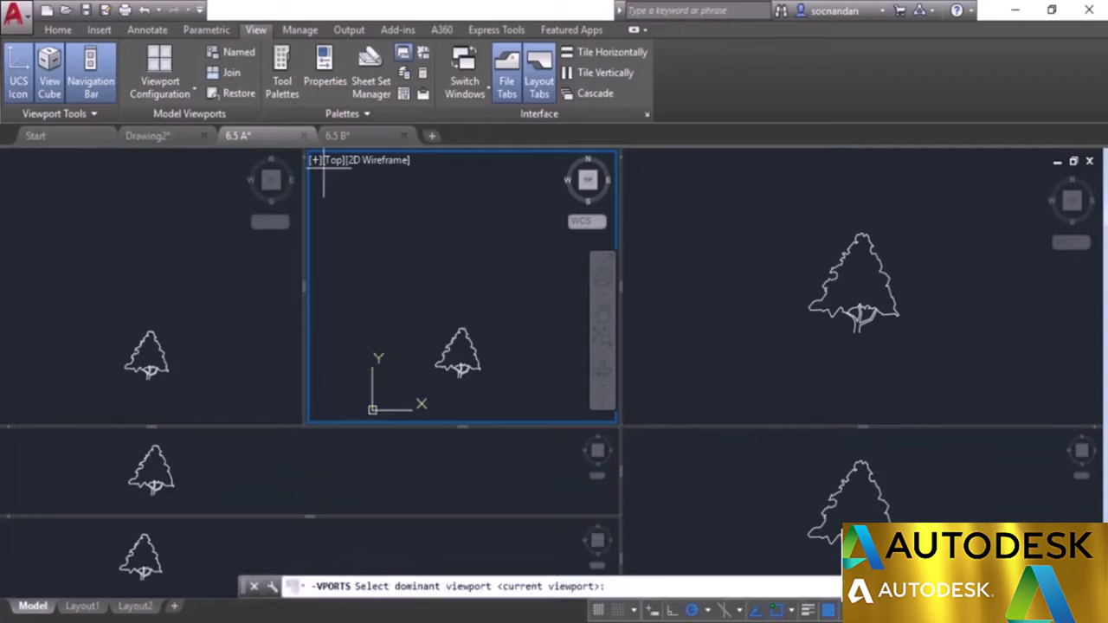
{"action": "key", "text": "Return"}
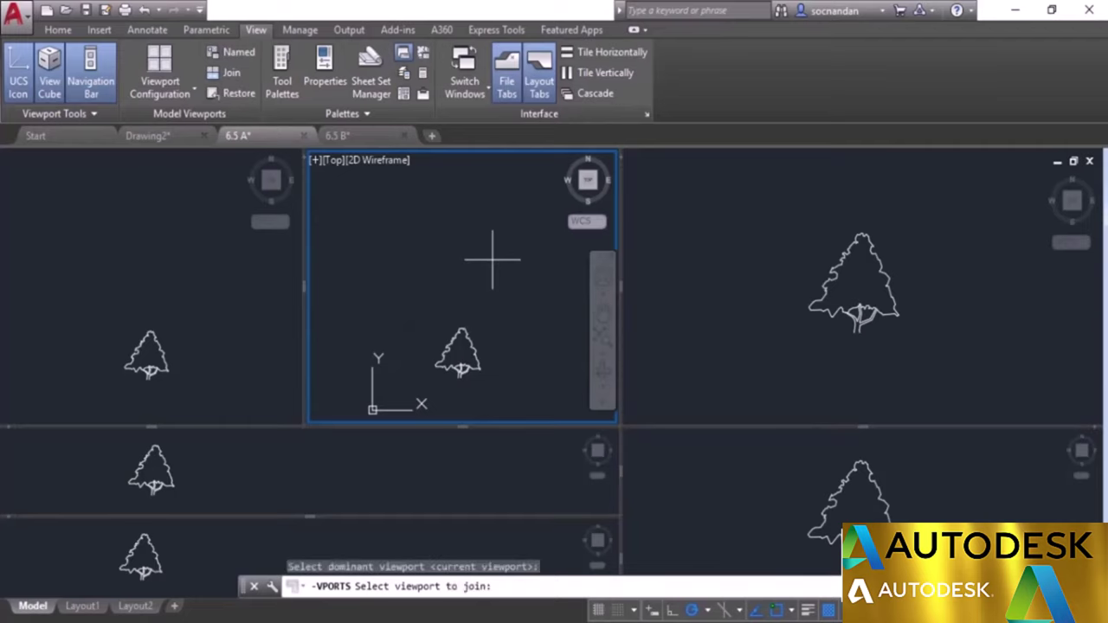
{"action": "left_click", "coordinate": [717, 270]}
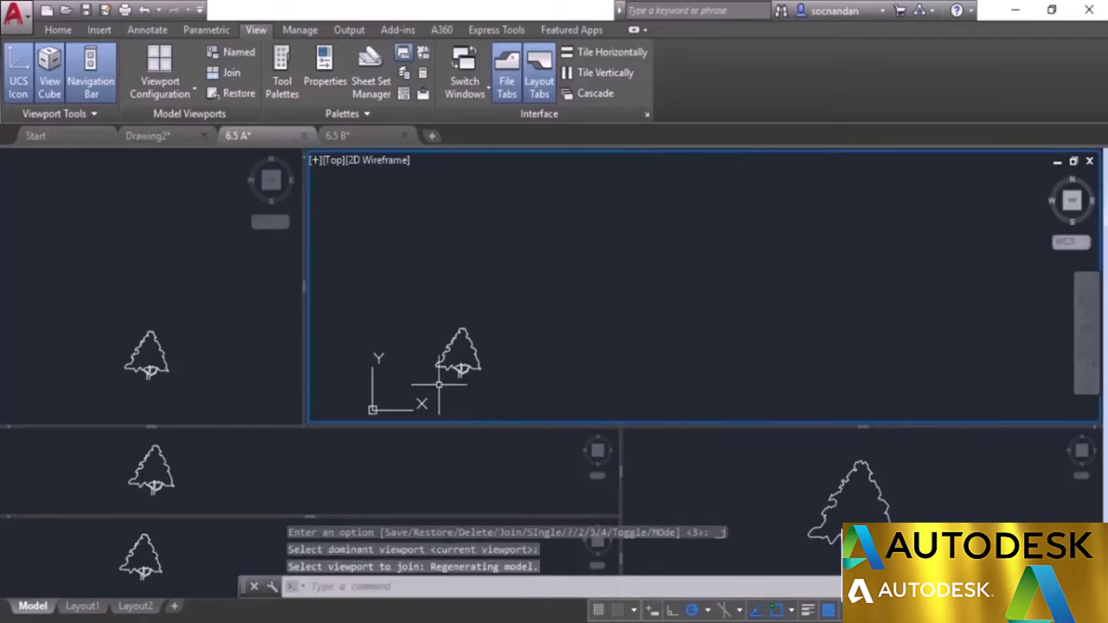
{"action": "left_click", "coordinate": [231, 73]}
{"action": "left_click", "coordinate": [205, 559]}
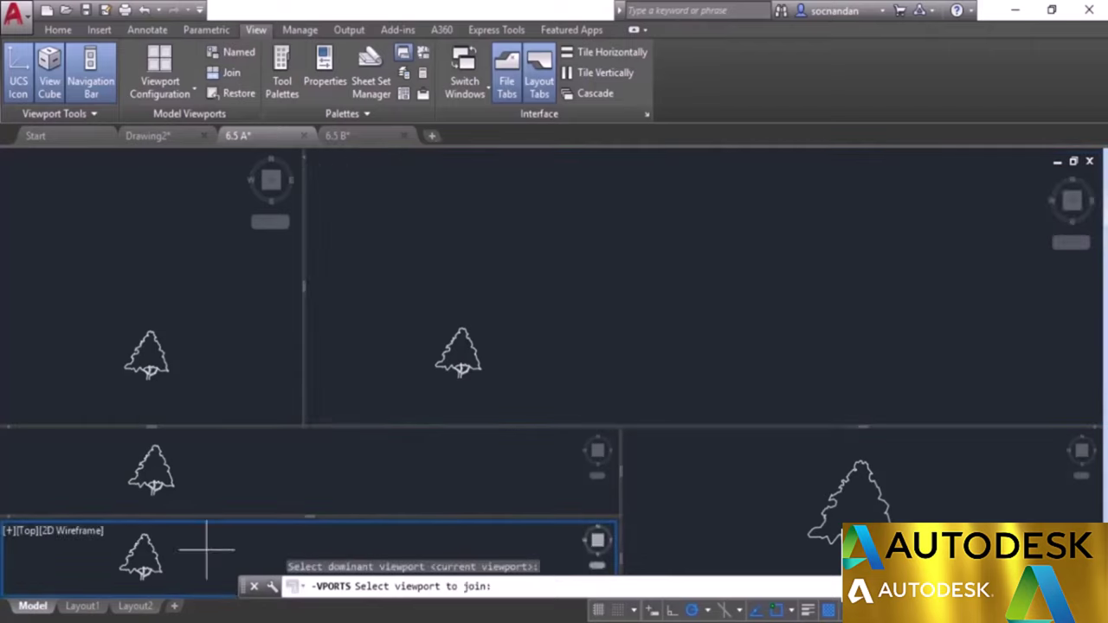
{"action": "left_click", "coordinate": [244, 477]}
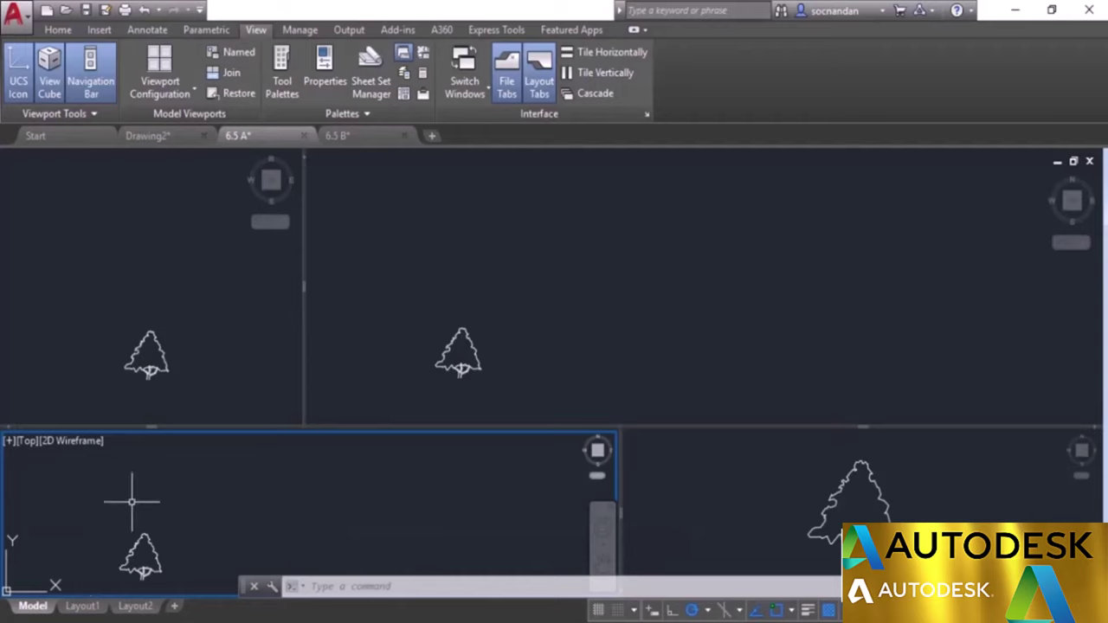
Step: Centre the tree in the lower-left and large upper-right viewports, and maximize and restore the upper-right one
{"action": "middle_click_drag", "start_coordinate": [189, 547], "coordinate": [311, 505]}
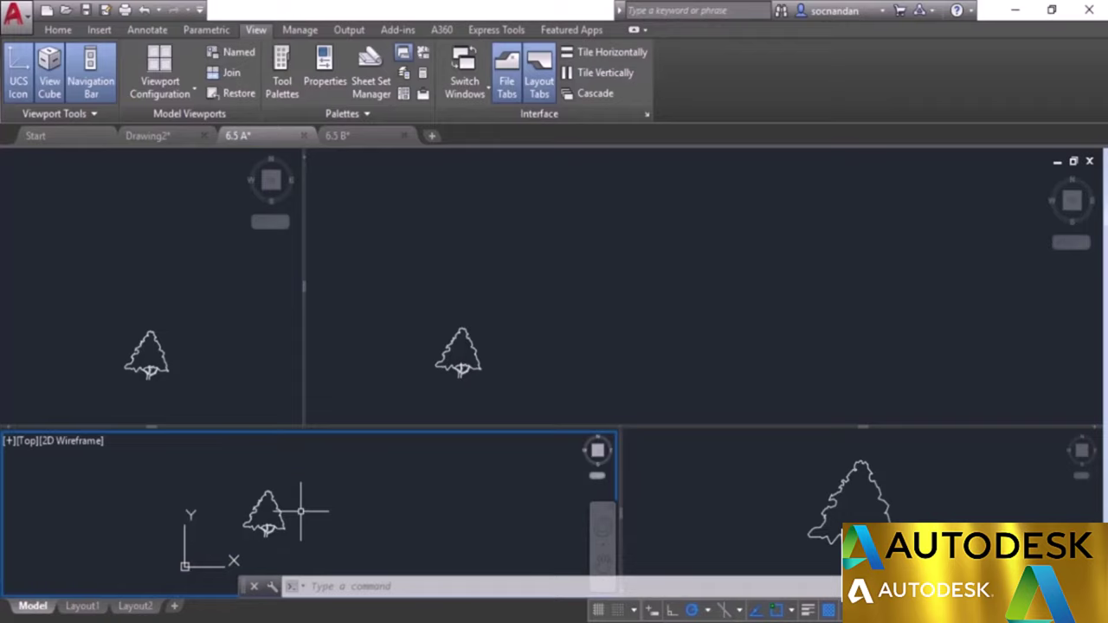
{"action": "left_click", "coordinate": [575, 288]}
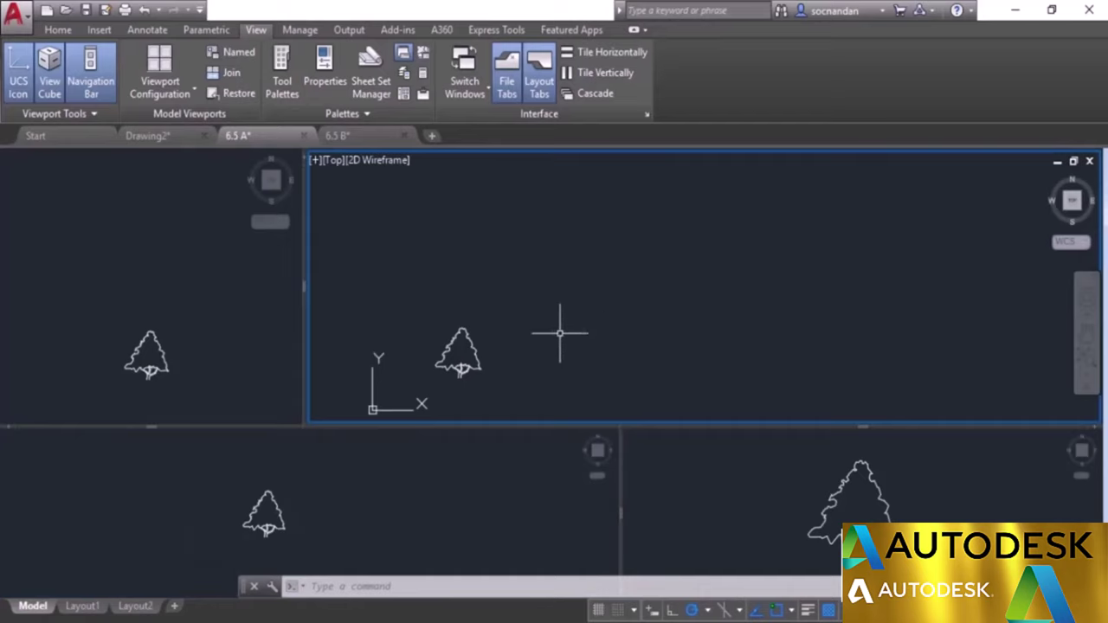
{"action": "middle_click_drag", "start_coordinate": [559, 345], "coordinate": [787, 271]}
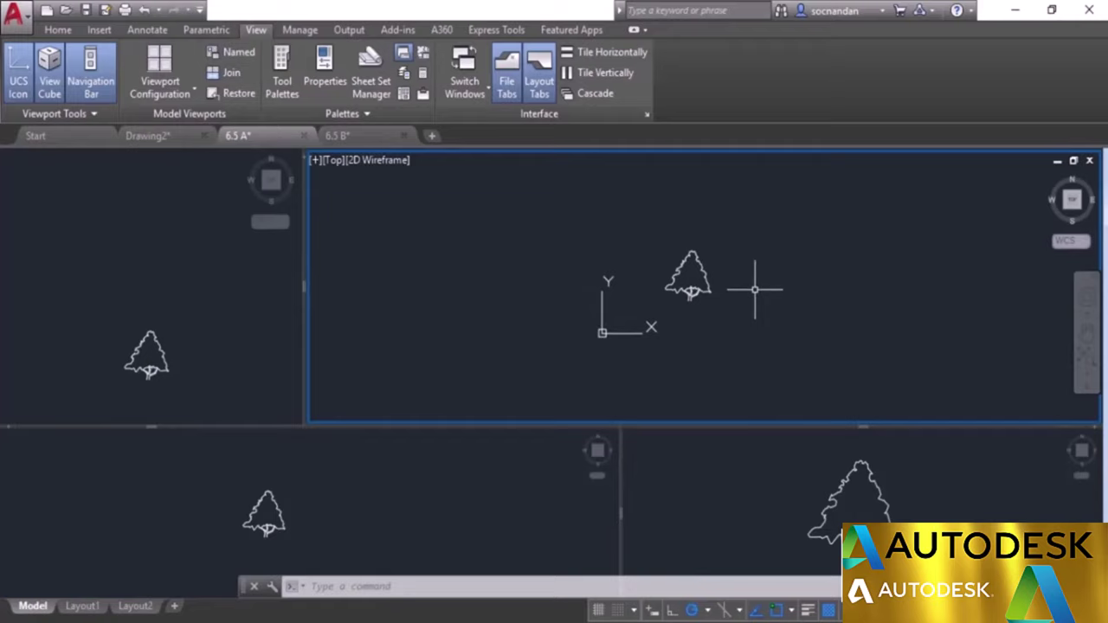
{"action": "left_click", "coordinate": [314, 163]}
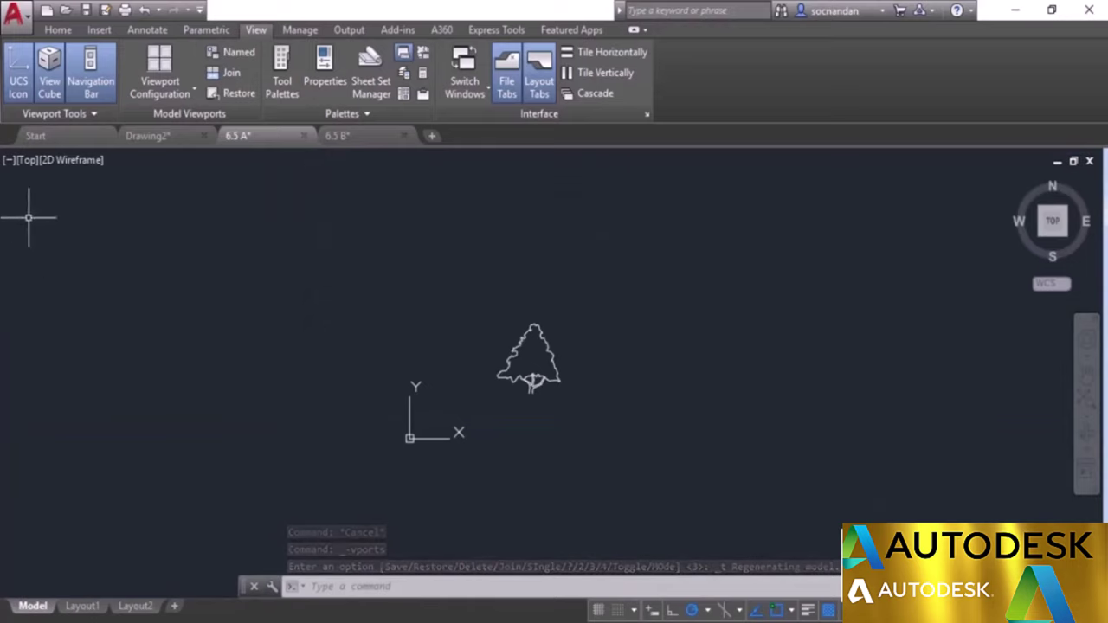
{"action": "left_click", "coordinate": [10, 163]}
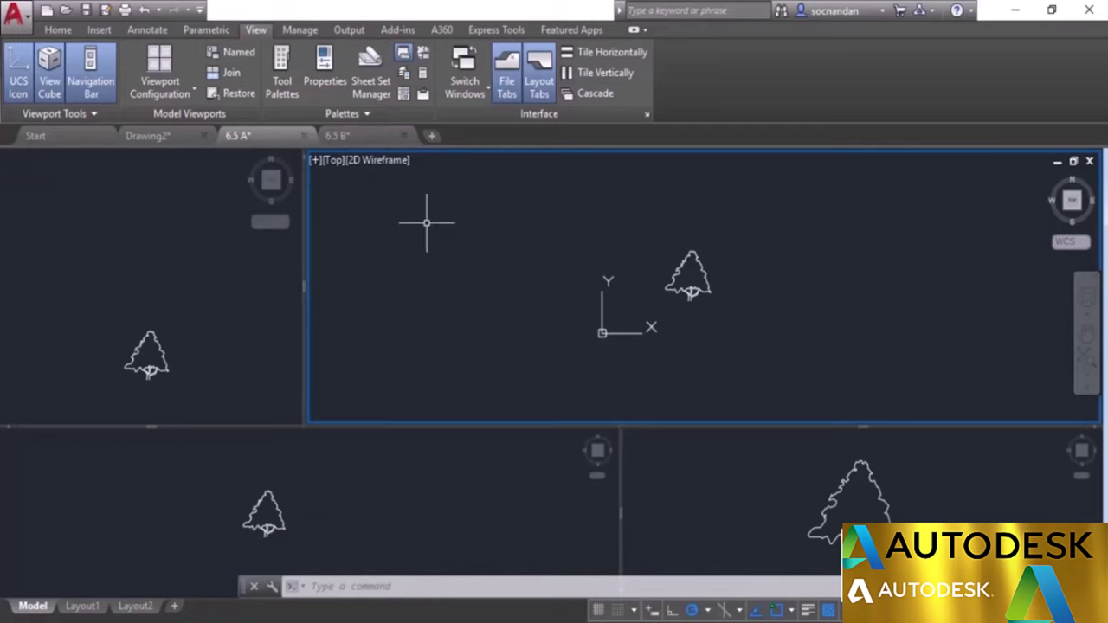
Step: Save the active model viewport arrangement as a named configuration called Our Viewport
{"action": "left_click", "coordinate": [247, 56]}
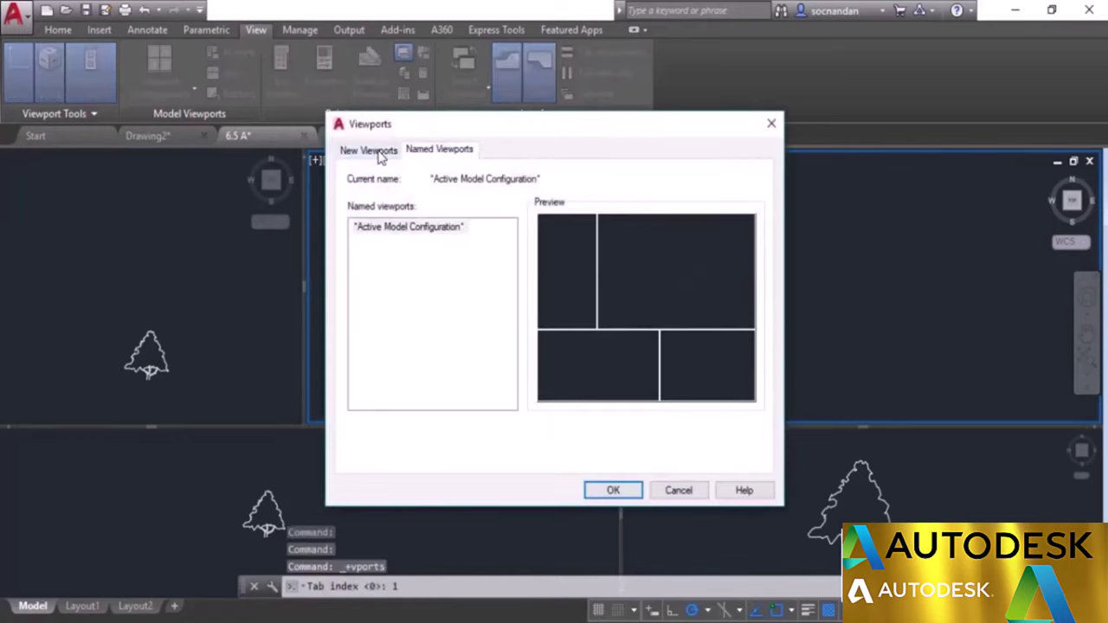
{"action": "left_click", "coordinate": [378, 152]}
{"action": "left_click", "coordinate": [450, 179]}
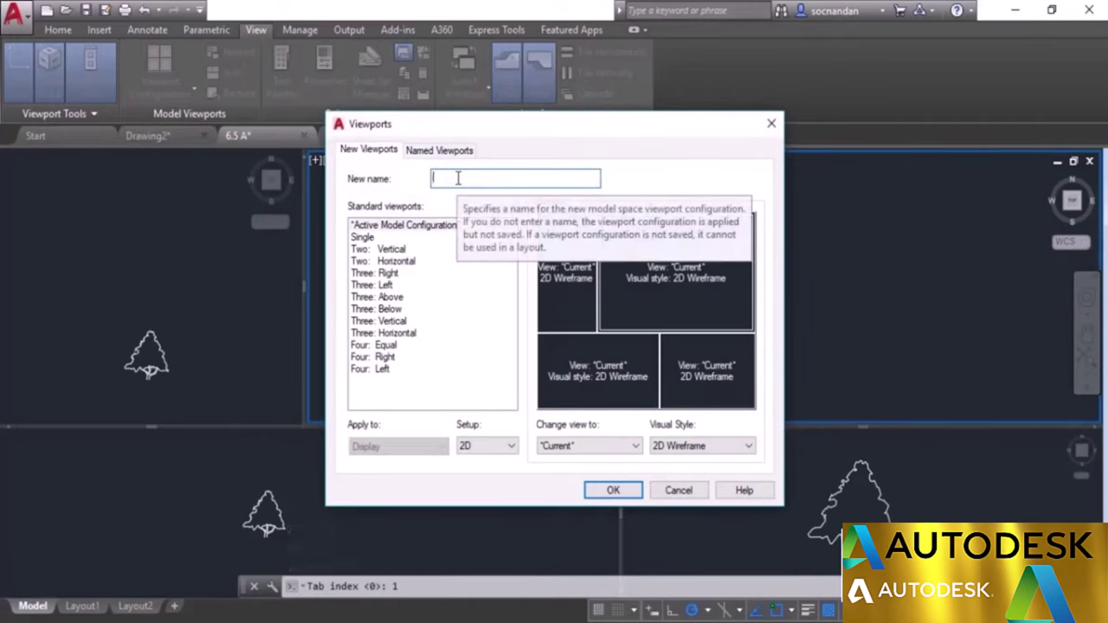
{"action": "type", "text": "Our Viewport"}
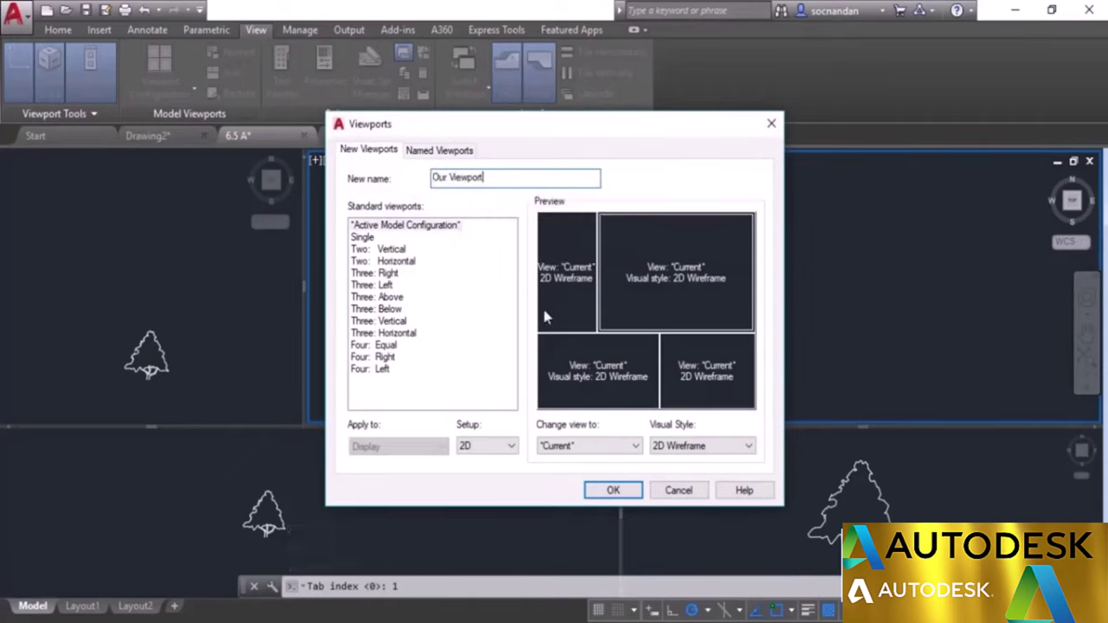
{"action": "left_click", "coordinate": [627, 490]}
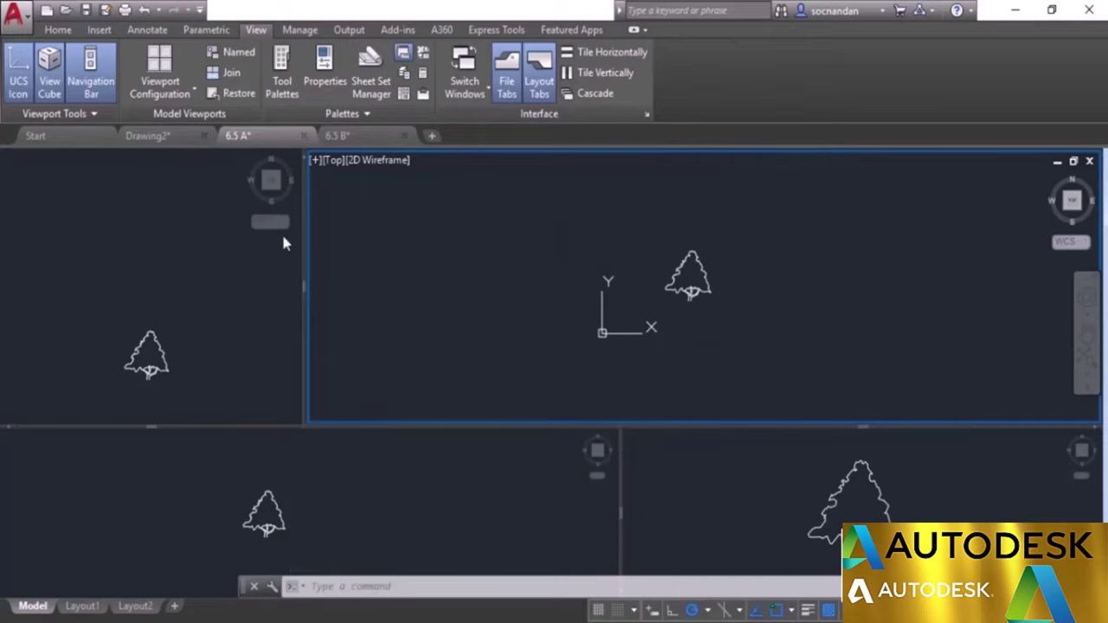
Step: Reduce model space to a single viewport and bring back the named configuration Our Viewport
{"action": "left_click", "coordinate": [235, 93]}
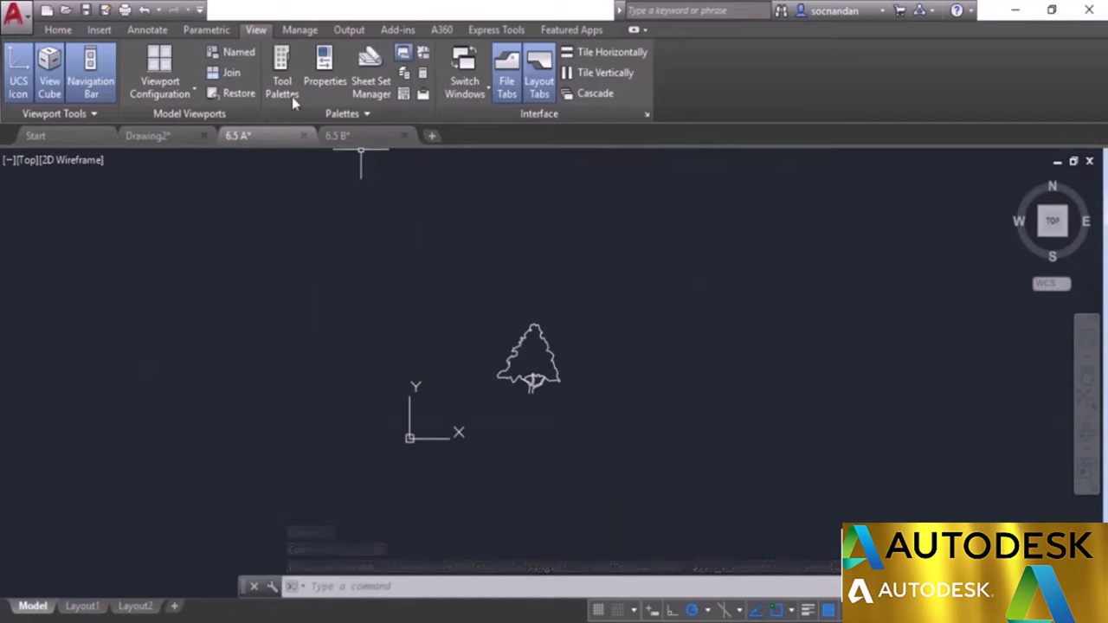
{"action": "left_click", "coordinate": [248, 57]}
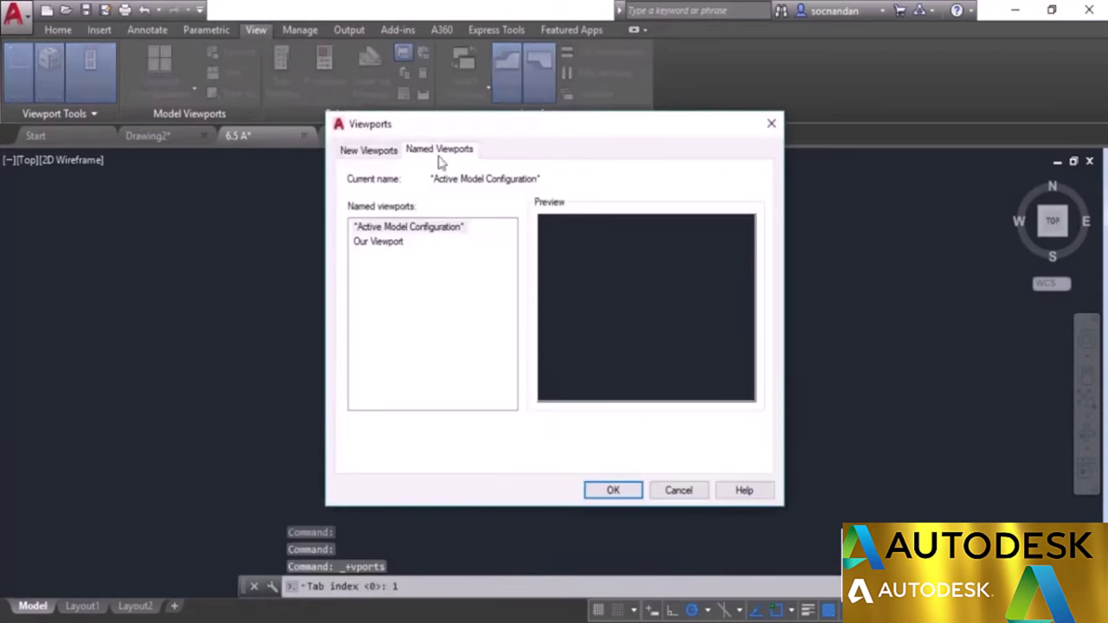
{"action": "left_click", "coordinate": [378, 242]}
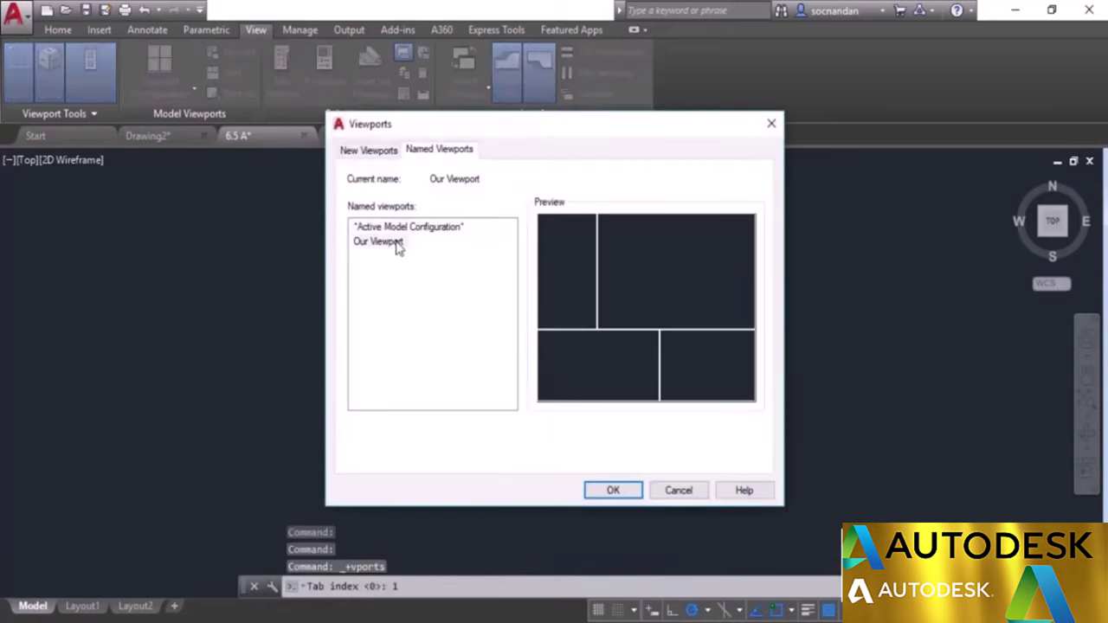
{"action": "left_click", "coordinate": [609, 492]}
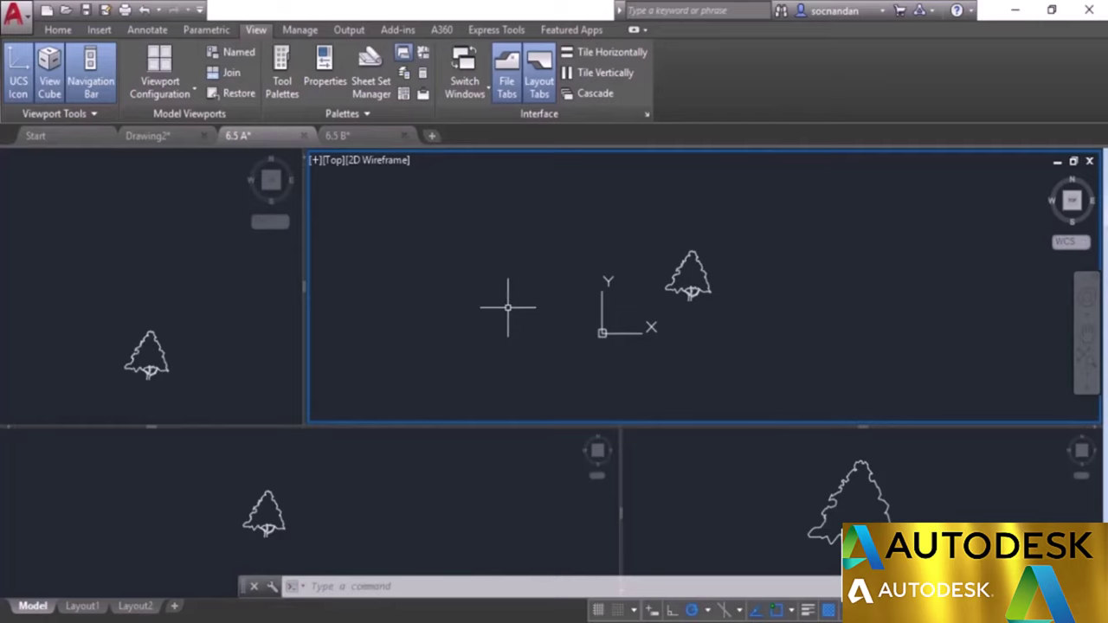
Step: Switch to the USB plug drawing 6.5 B, restore its maximized viewport to the tiled arrangement and make the upper-left viewport current
{"action": "left_click", "coordinate": [366, 138]}
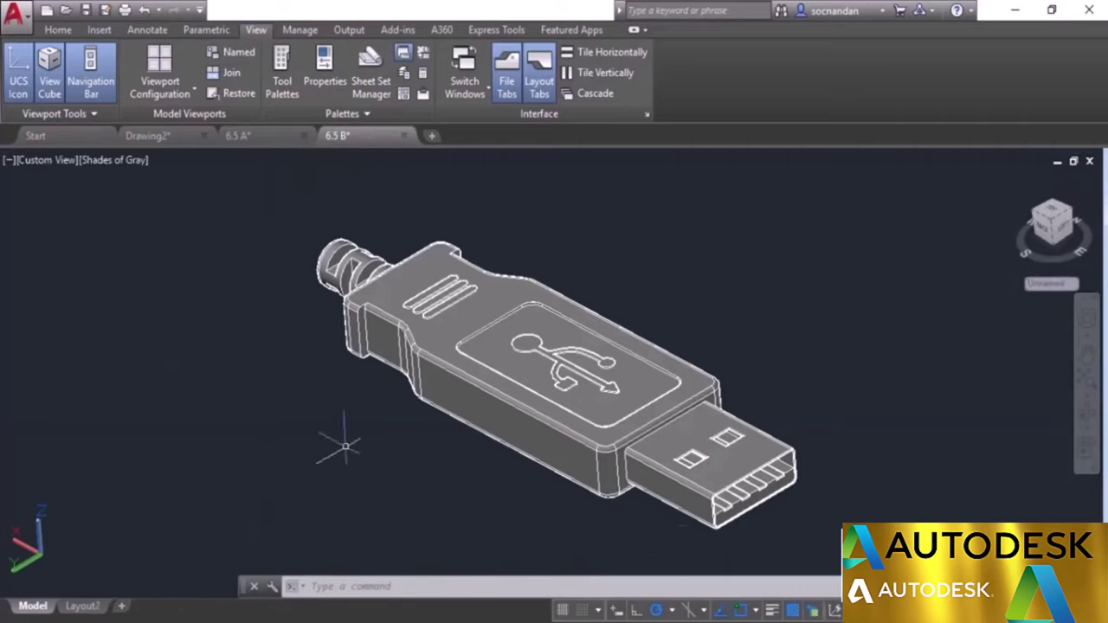
{"action": "left_click", "coordinate": [10, 164]}
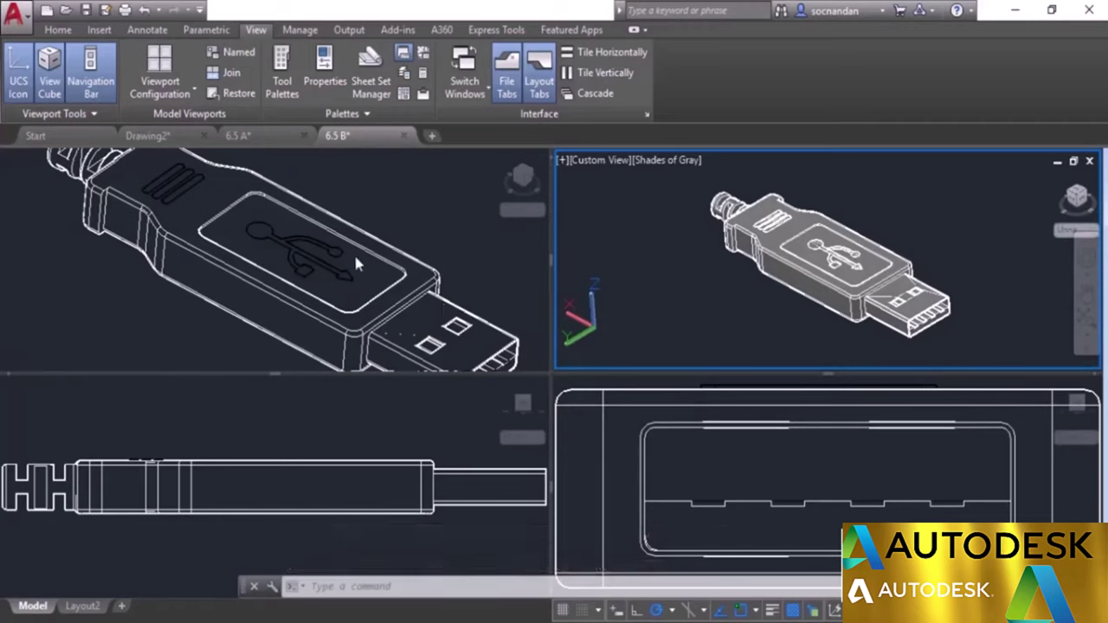
{"action": "left_click", "coordinate": [303, 212]}
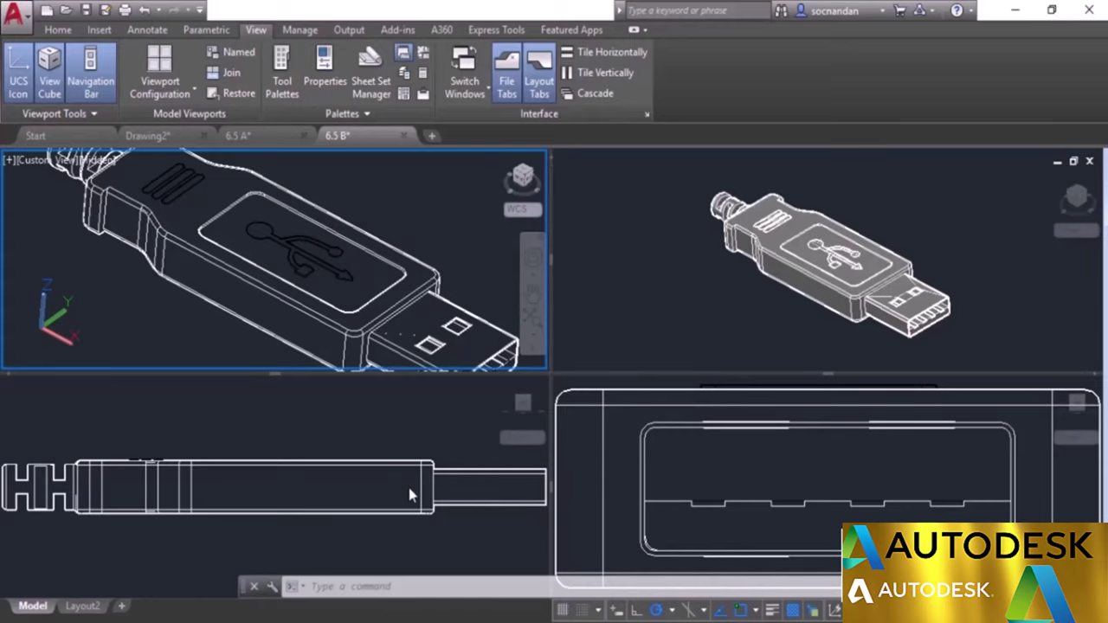
{"action": "left_click", "coordinate": [154, 138]}
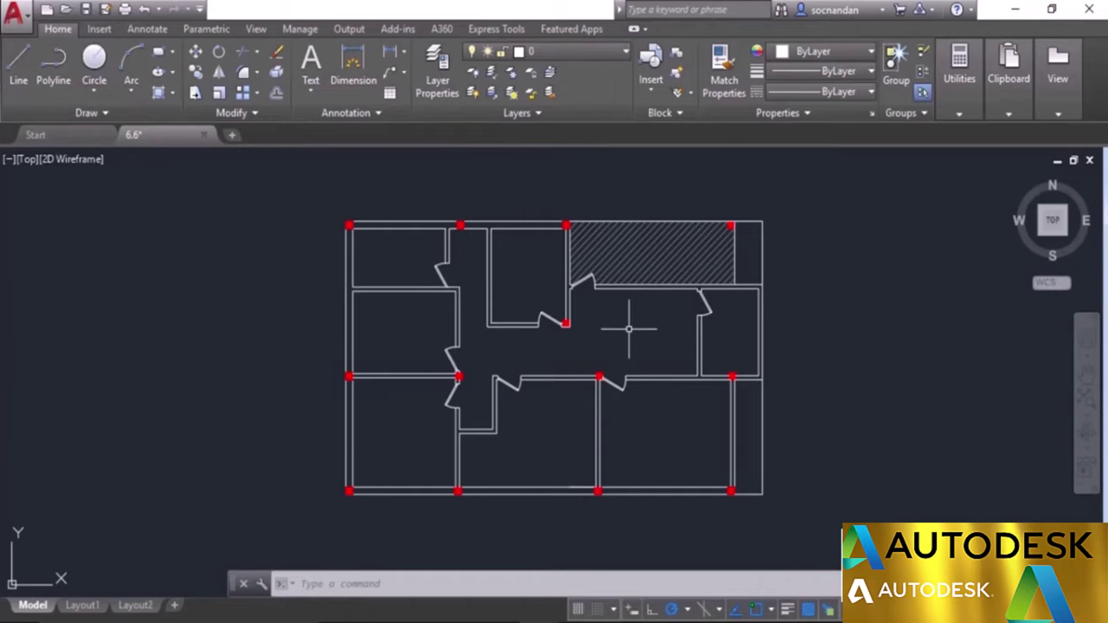
{"action": "scroll", "coordinate": [735, 327], "scroll_direction": "up", "scroll_amount": 4}
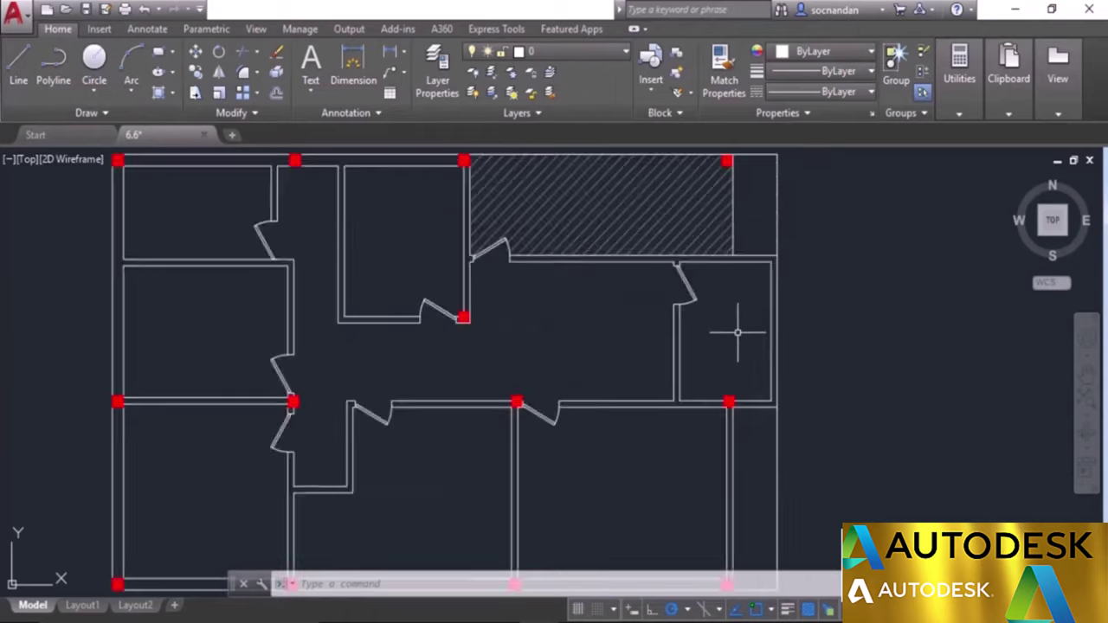
{"action": "scroll", "coordinate": [738, 313], "scroll_direction": "up", "scroll_amount": 2}
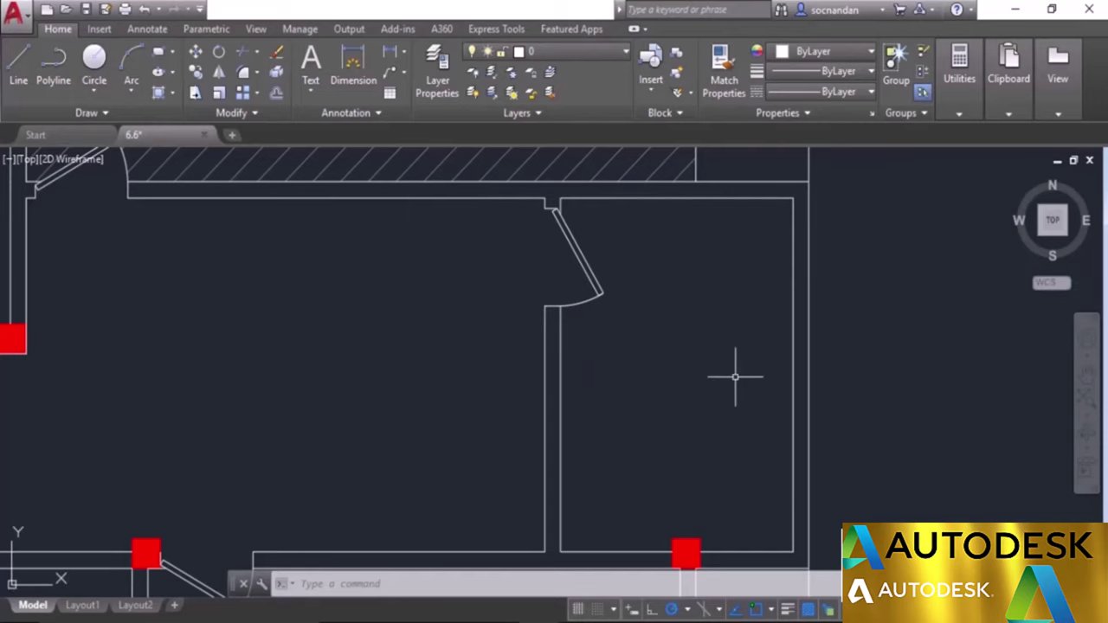
{"action": "scroll", "coordinate": [735, 377], "scroll_direction": "down", "scroll_amount": 4}
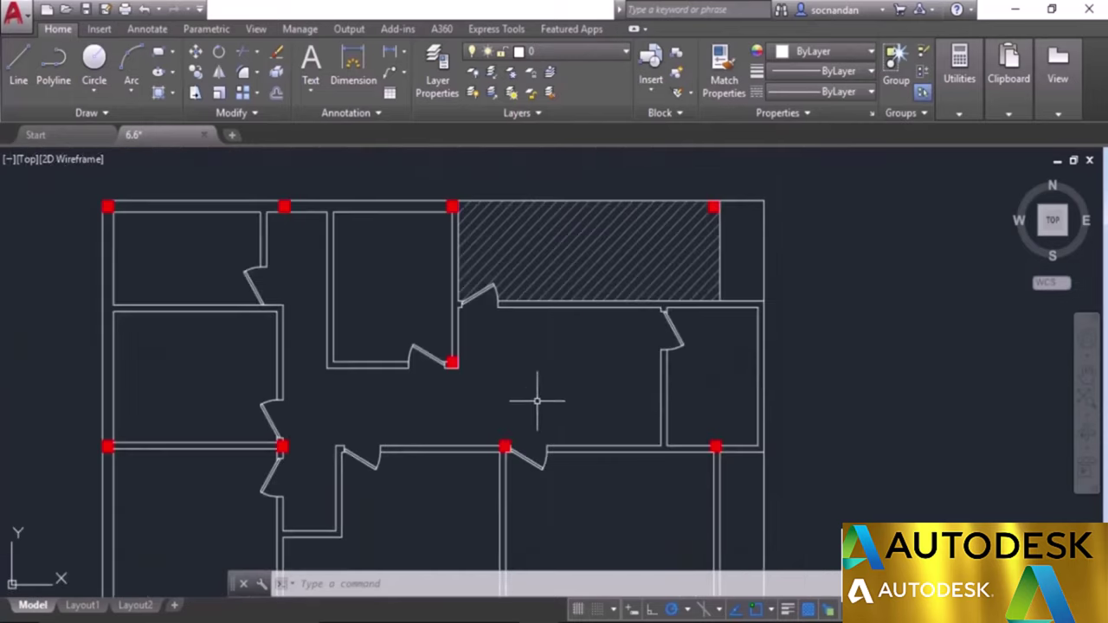
Step: Open the View Manager for floor plan 6.6 and start a new model view named Room 1
{"action": "middle_click_drag", "start_coordinate": [539, 396], "coordinate": [638, 361]}
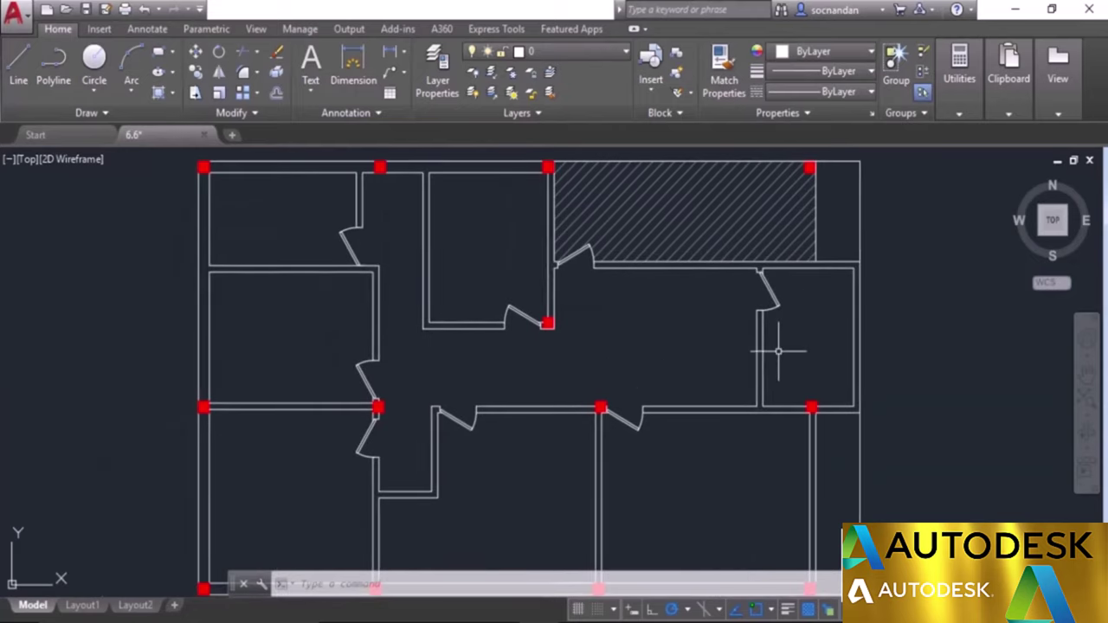
{"action": "scroll", "coordinate": [778, 351], "scroll_direction": "down", "scroll_amount": 2}
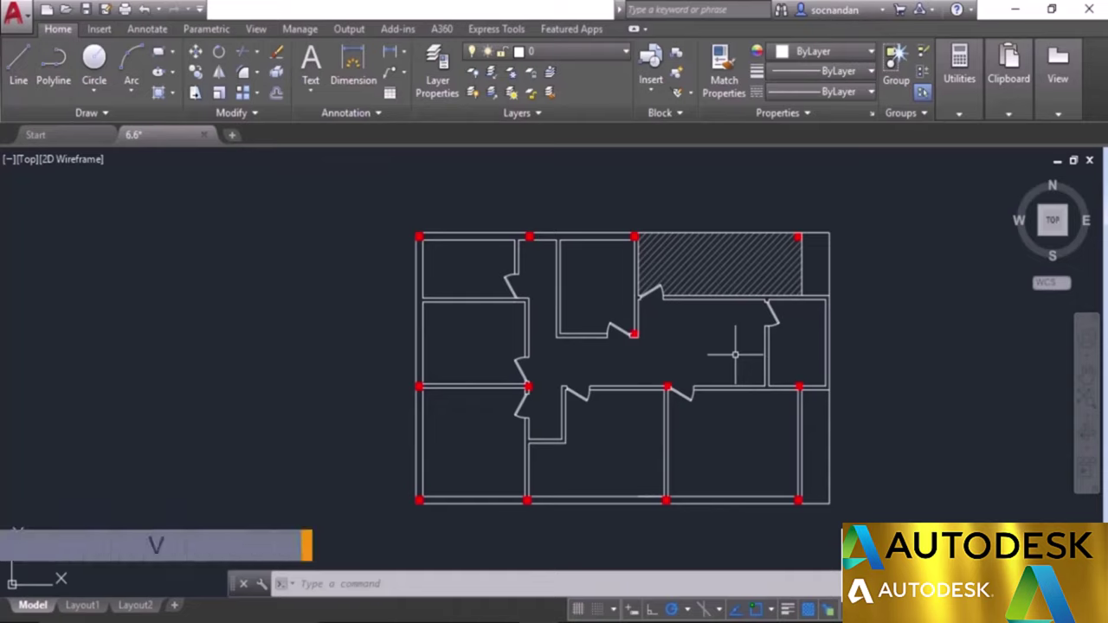
{"action": "type", "text": "v"}
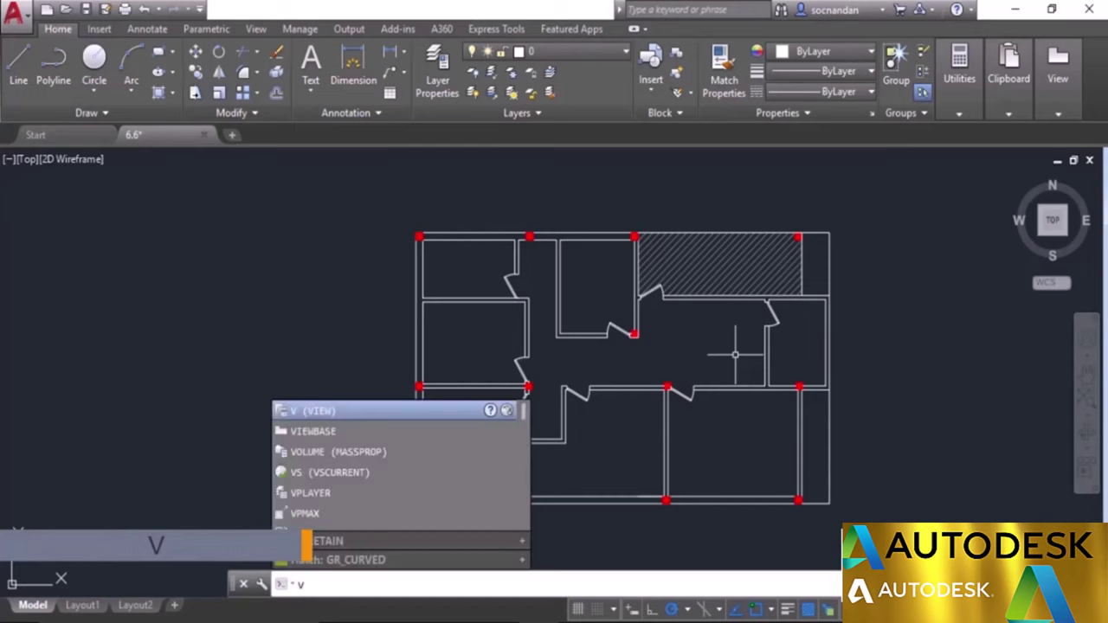
{"action": "key", "text": "Return"}
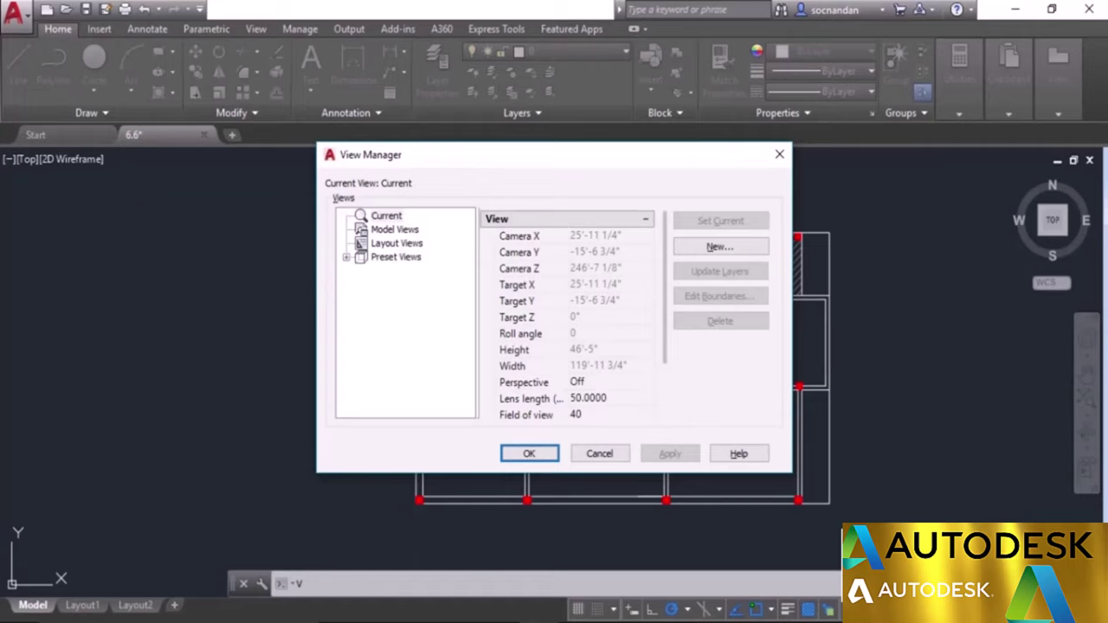
{"action": "left_click", "coordinate": [731, 249]}
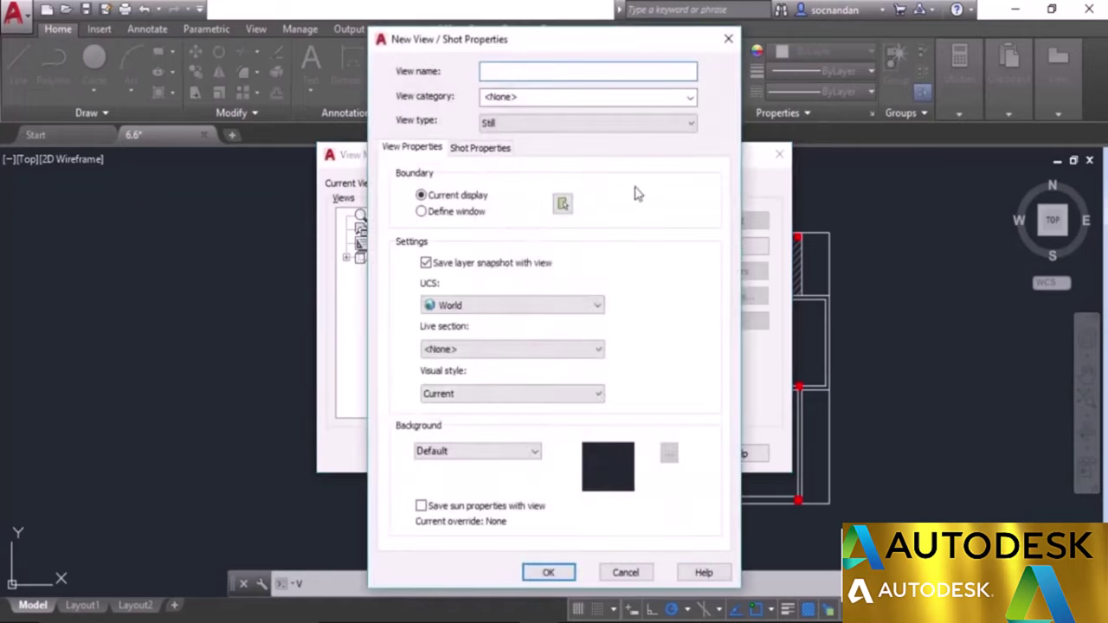
{"action": "left_click", "coordinate": [558, 73]}
Step: Define Room 1's view boundary with a window around the middle room on the plan's west side and save the view
{"action": "left_click", "coordinate": [561, 203]}
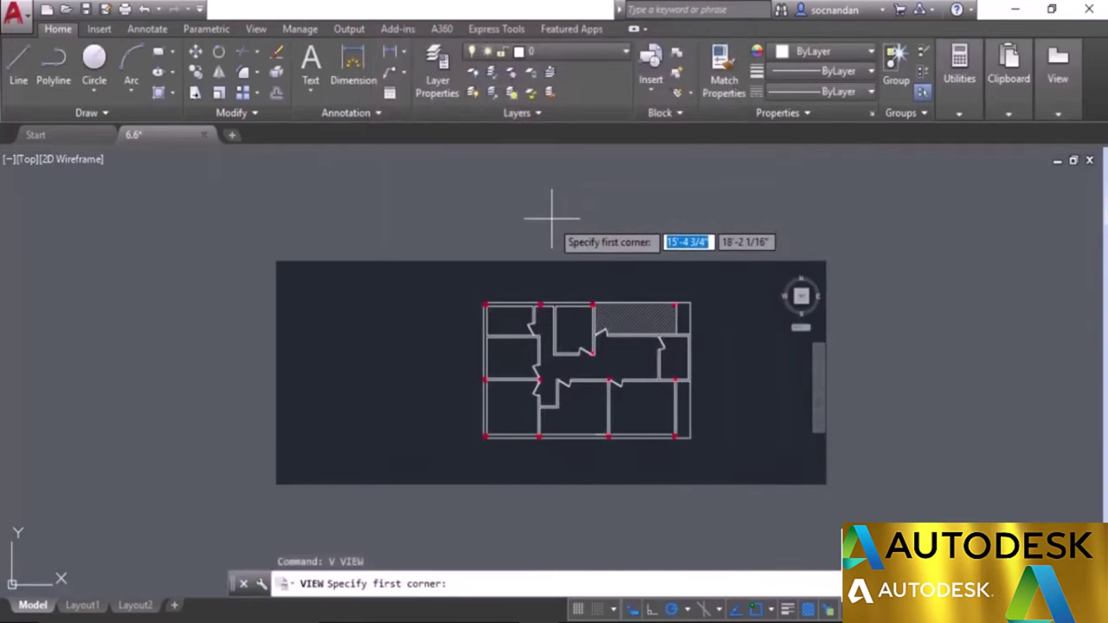
{"action": "scroll", "coordinate": [496, 353], "scroll_direction": "up", "scroll_amount": 5}
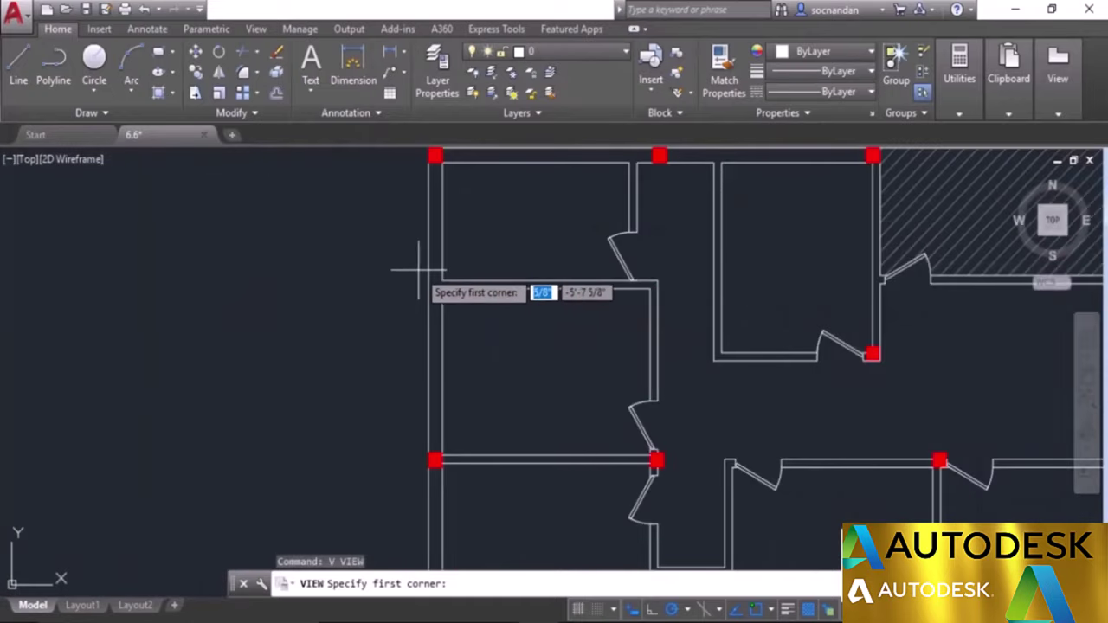
{"action": "left_click", "coordinate": [418, 268]}
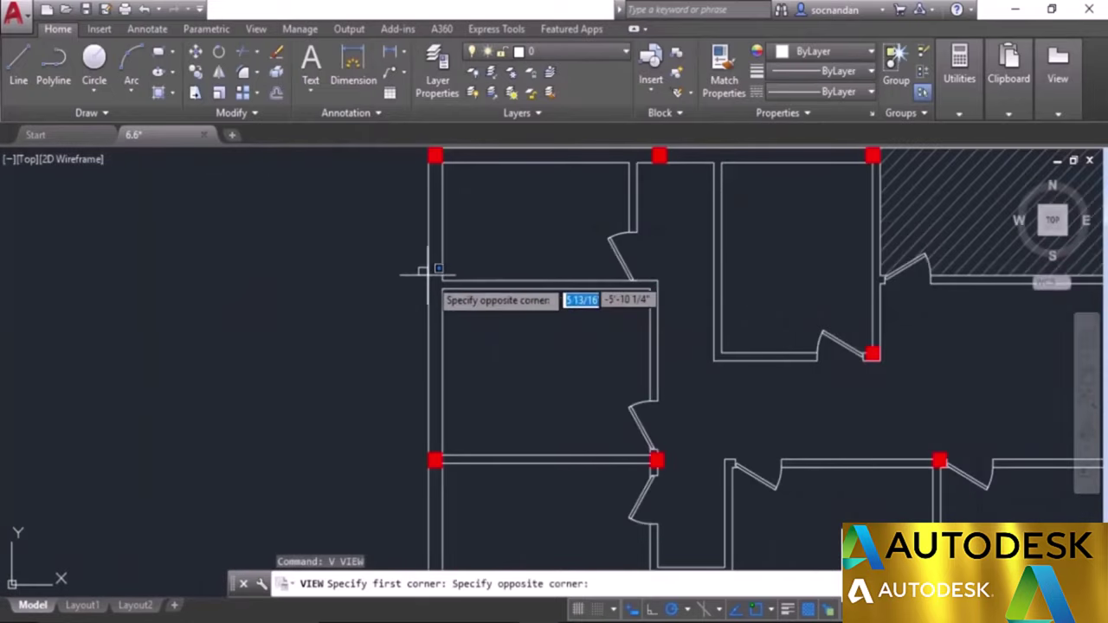
{"action": "left_click", "coordinate": [672, 475]}
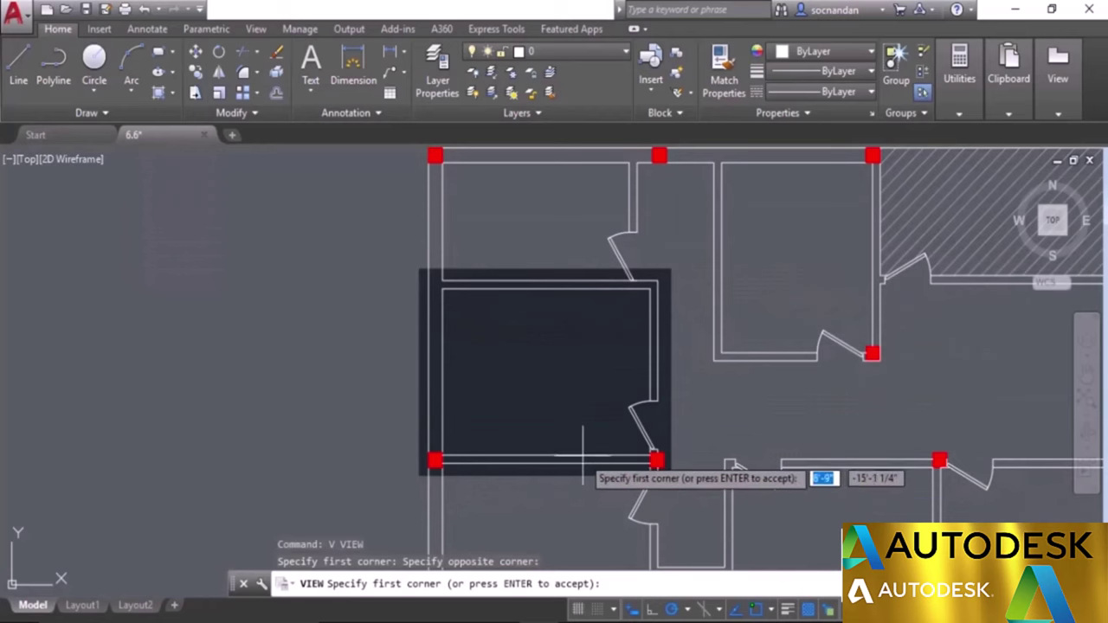
{"action": "key", "text": "Return"}
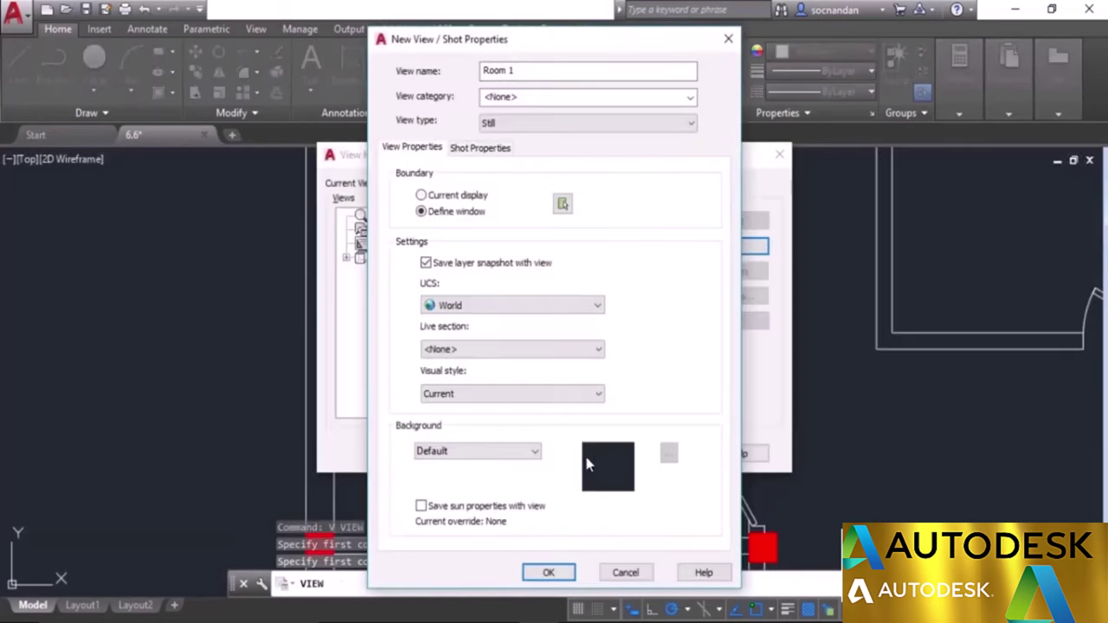
{"action": "left_click", "coordinate": [554, 572]}
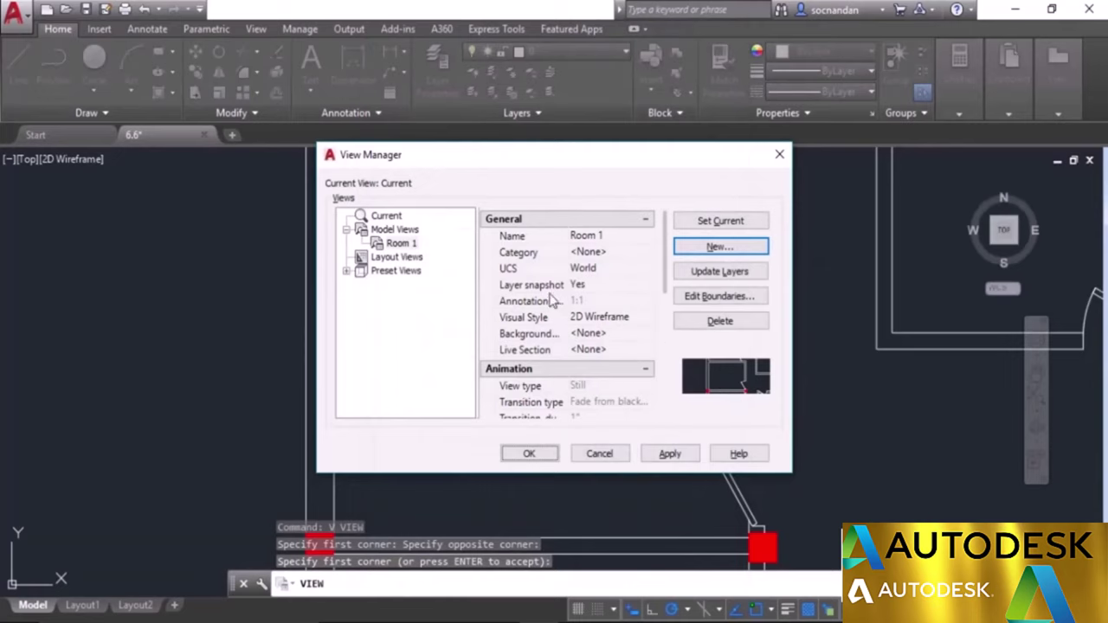
{"action": "left_click", "coordinate": [400, 244]}
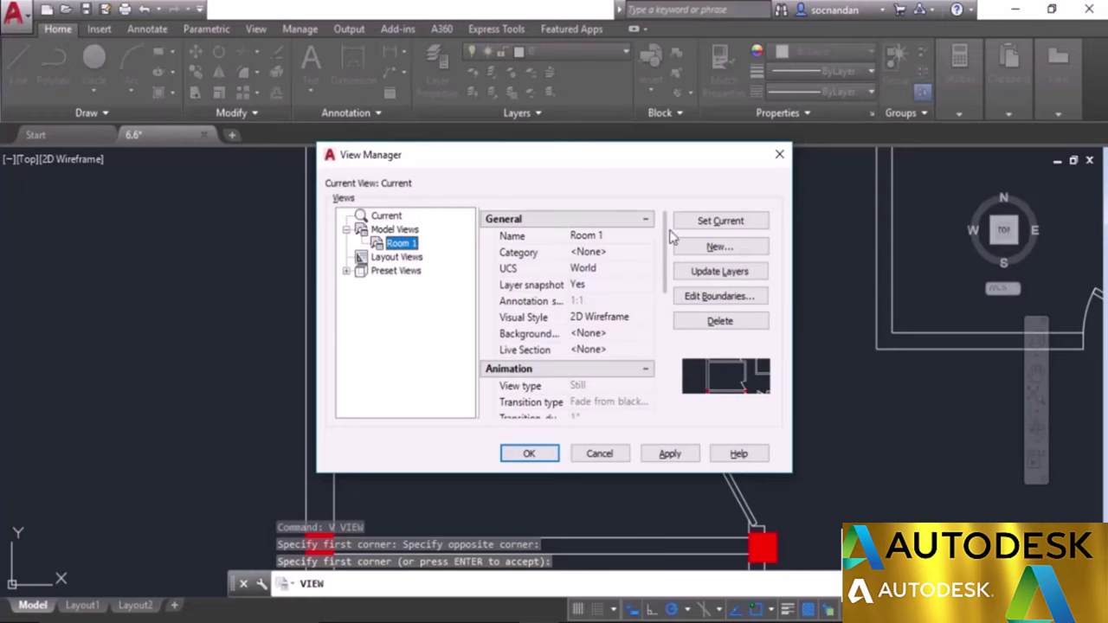
Step: Create a named view Kitchen with its boundary window around the plan's lower-left corner room
{"action": "left_click", "coordinate": [737, 247]}
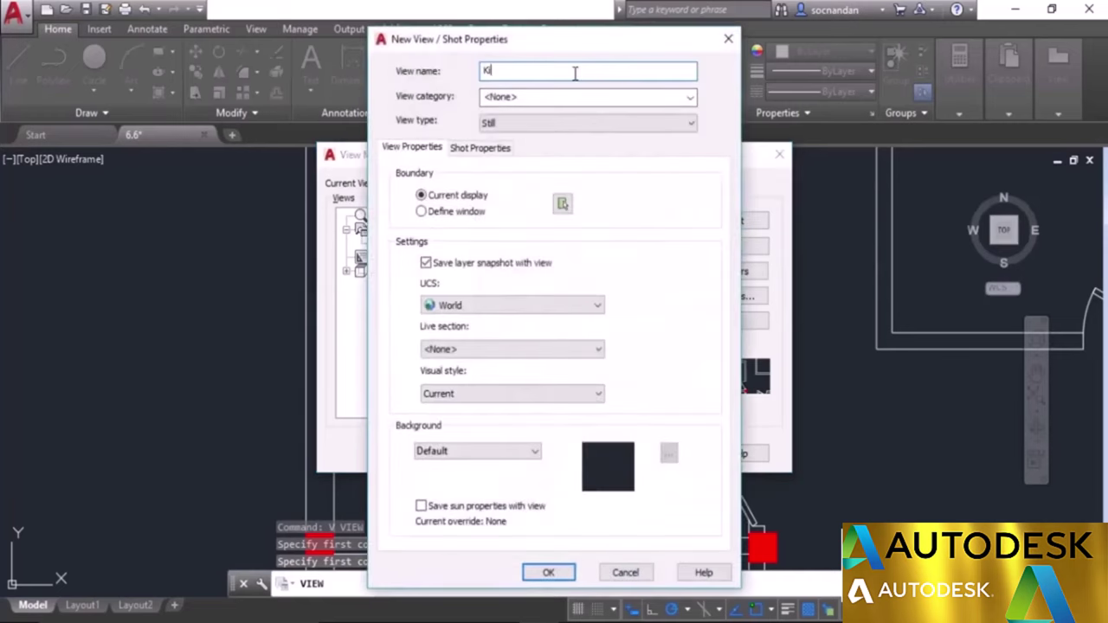
{"action": "type", "text": "Kitchen"}
{"action": "left_click", "coordinate": [561, 204]}
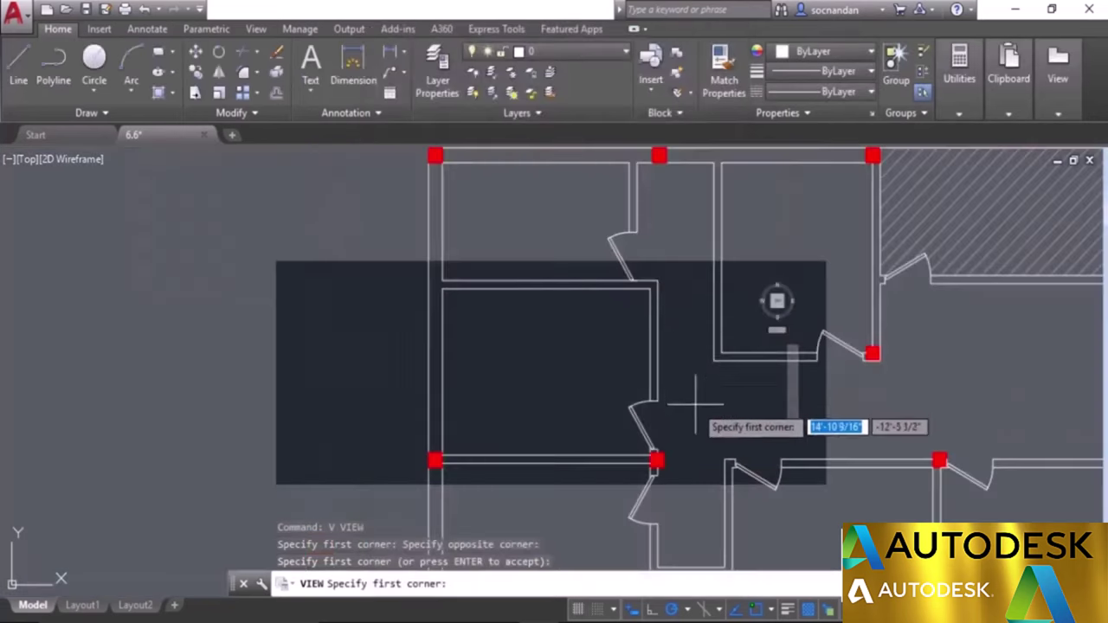
{"action": "middle_click_drag", "start_coordinate": [679, 484], "coordinate": [631, 341]}
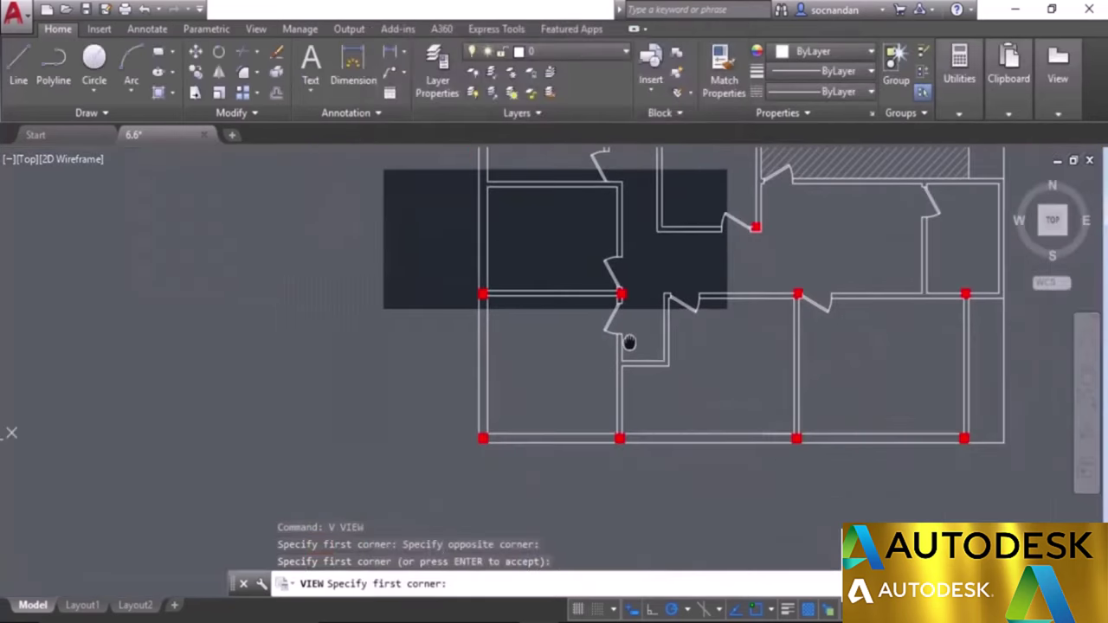
{"action": "left_click", "coordinate": [465, 278]}
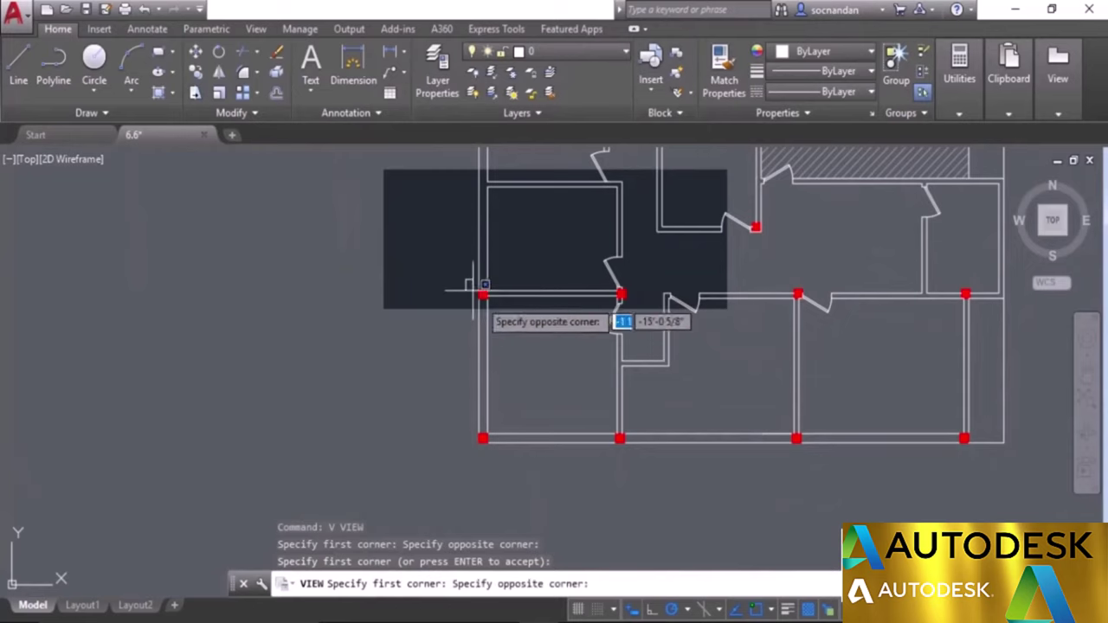
{"action": "left_click", "coordinate": [632, 451]}
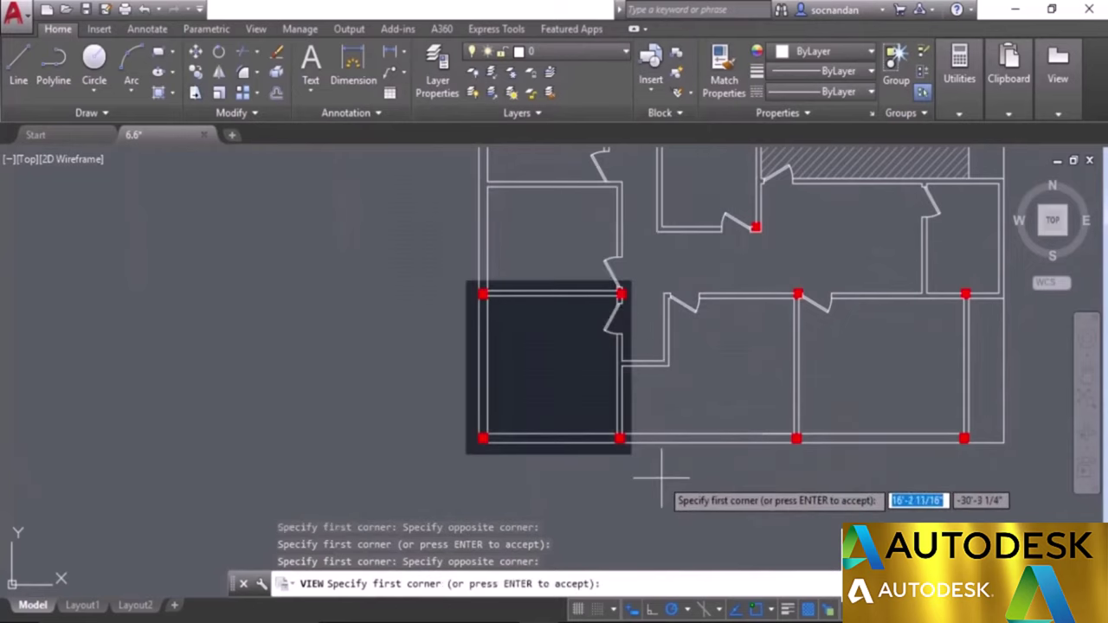
{"action": "key", "text": "Return"}
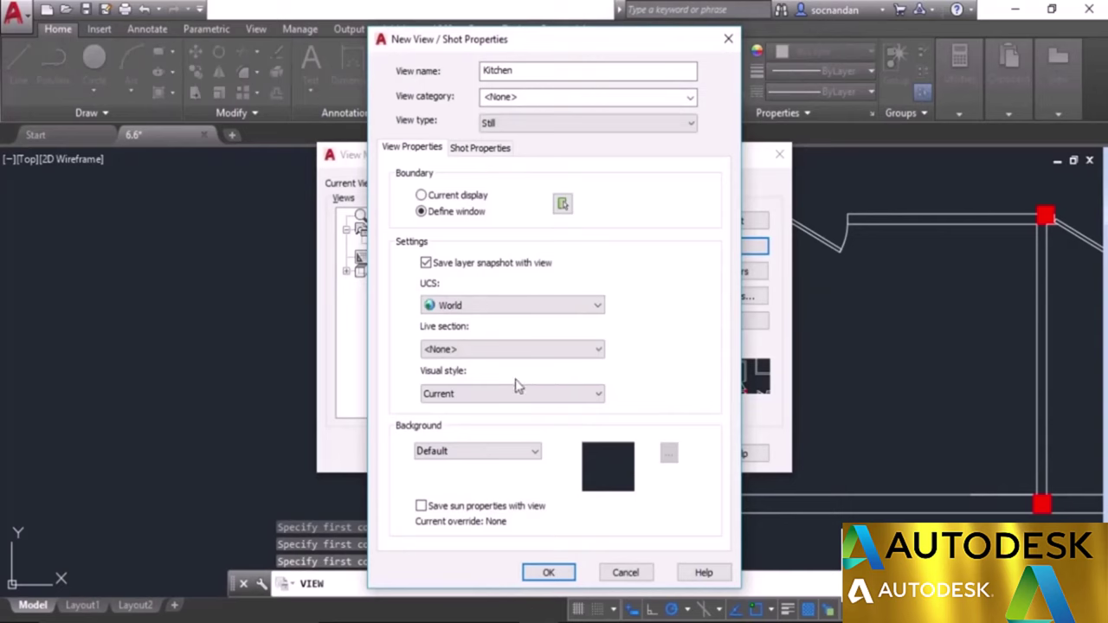
{"action": "left_click", "coordinate": [543, 573]}
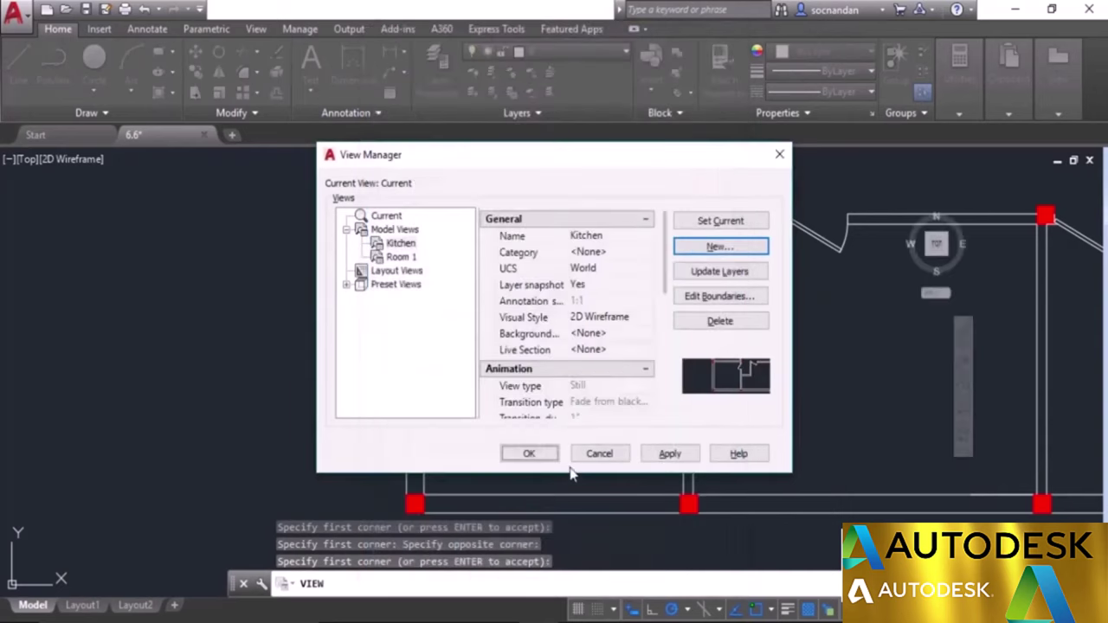
Step: Create a named view Hall with its boundary window around the large room below the hatched area, and apply the saved views
{"action": "left_click", "coordinate": [721, 247]}
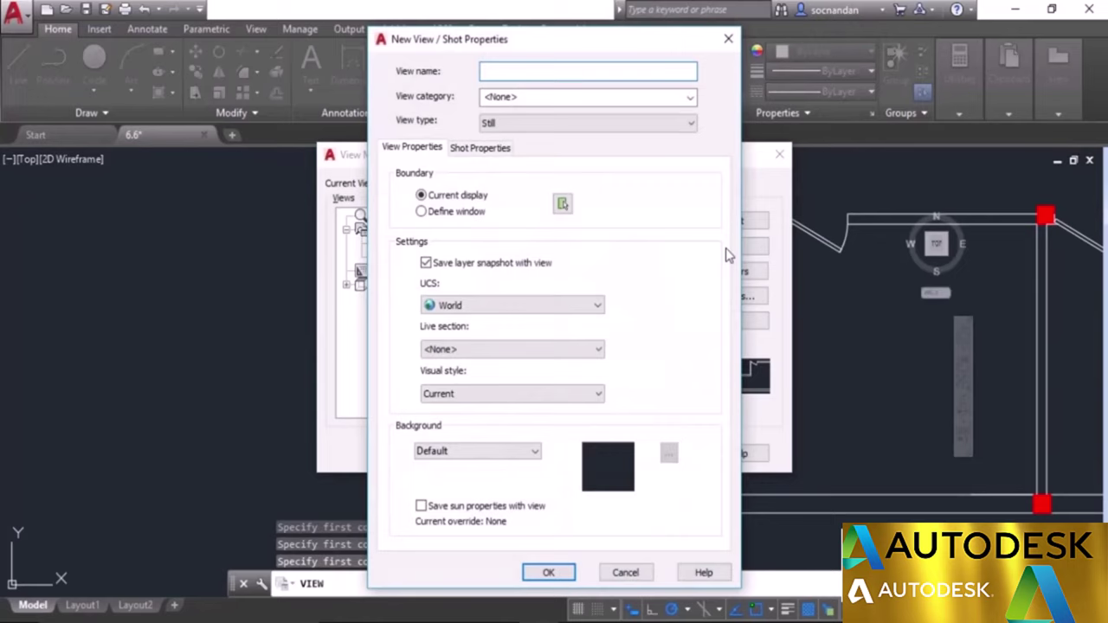
{"action": "type", "text": "Hall"}
{"action": "left_click", "coordinate": [562, 205]}
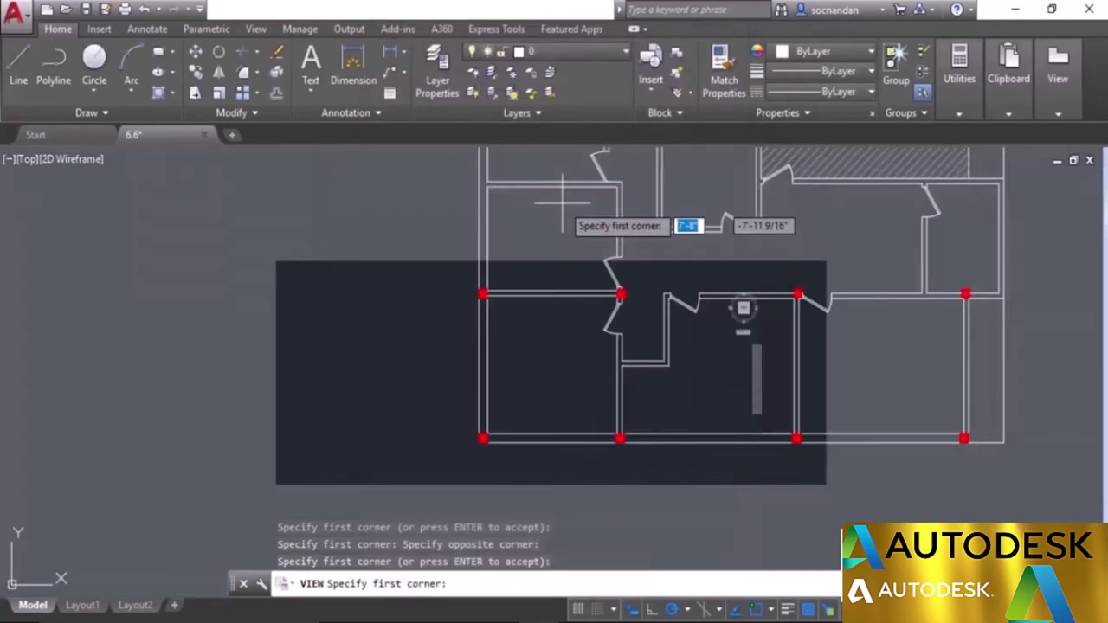
{"action": "middle_click_drag", "start_coordinate": [718, 249], "coordinate": [616, 290]}
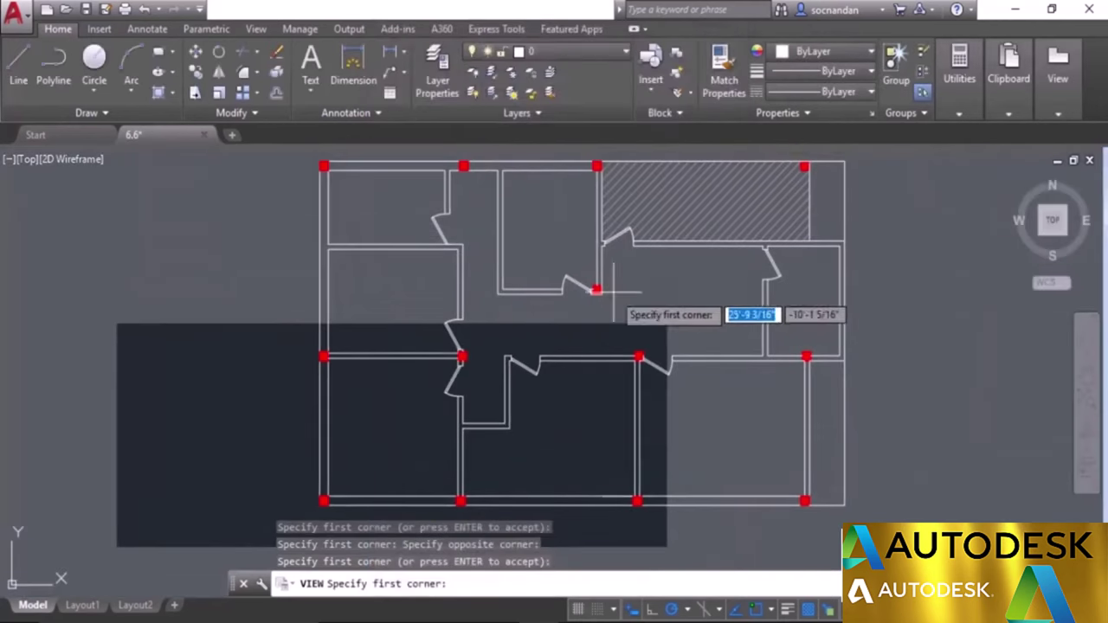
{"action": "left_click", "coordinate": [587, 228]}
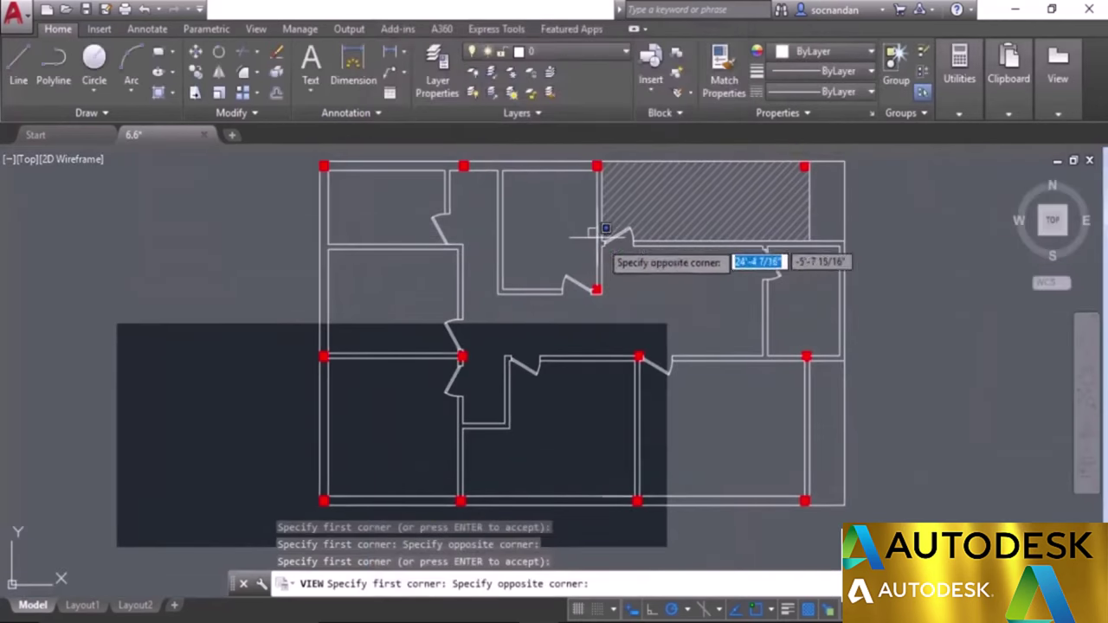
{"action": "left_click", "coordinate": [772, 369]}
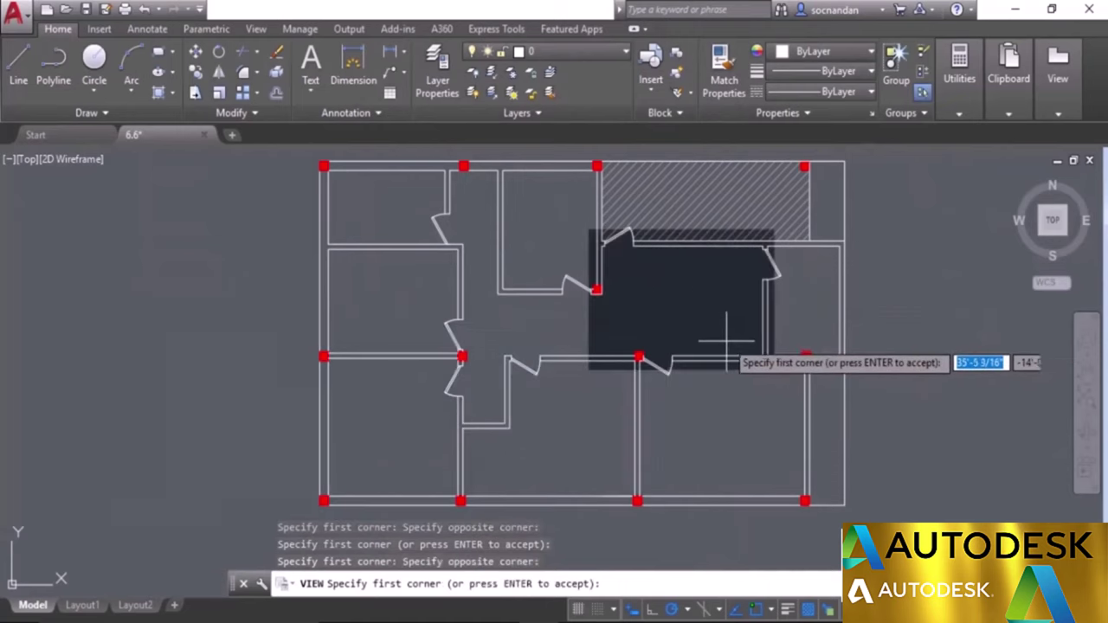
{"action": "key", "text": "Return"}
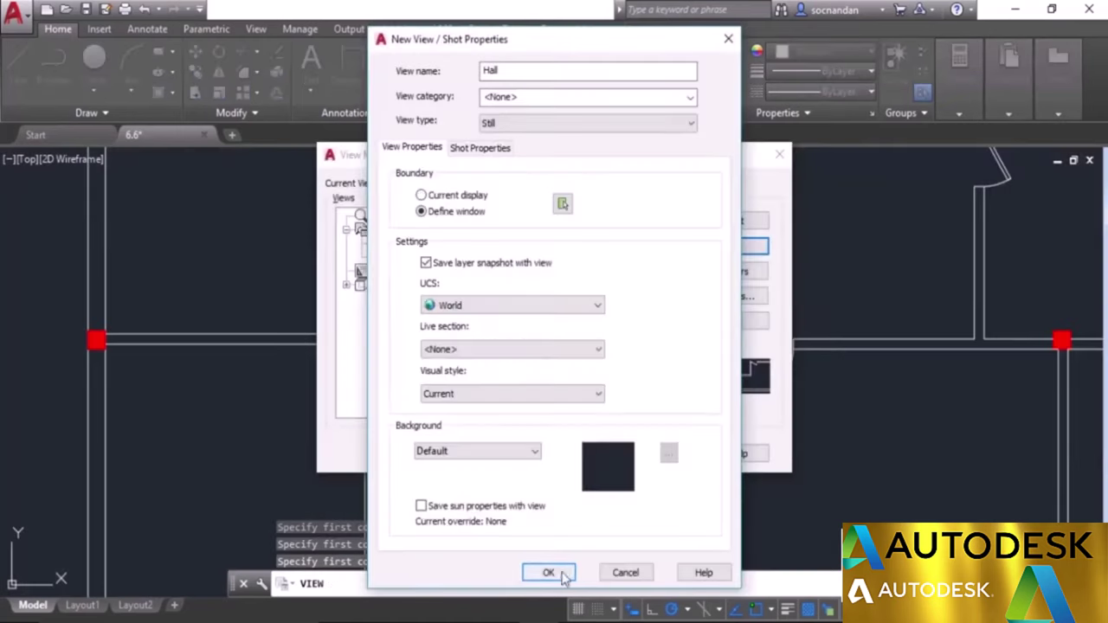
{"action": "left_click", "coordinate": [548, 573]}
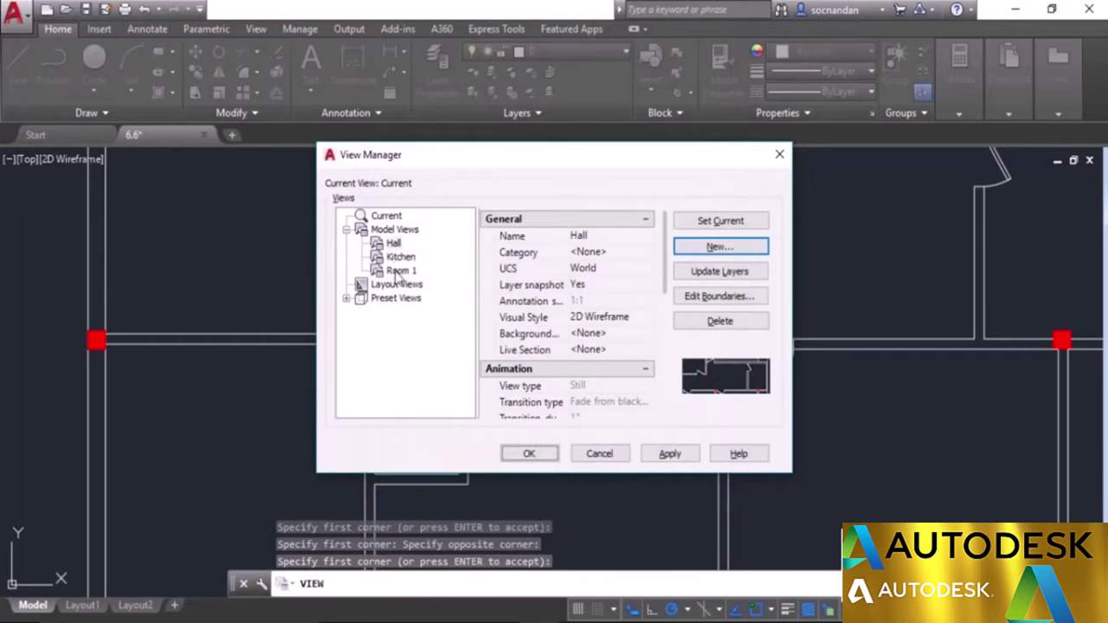
{"action": "left_click", "coordinate": [654, 457]}
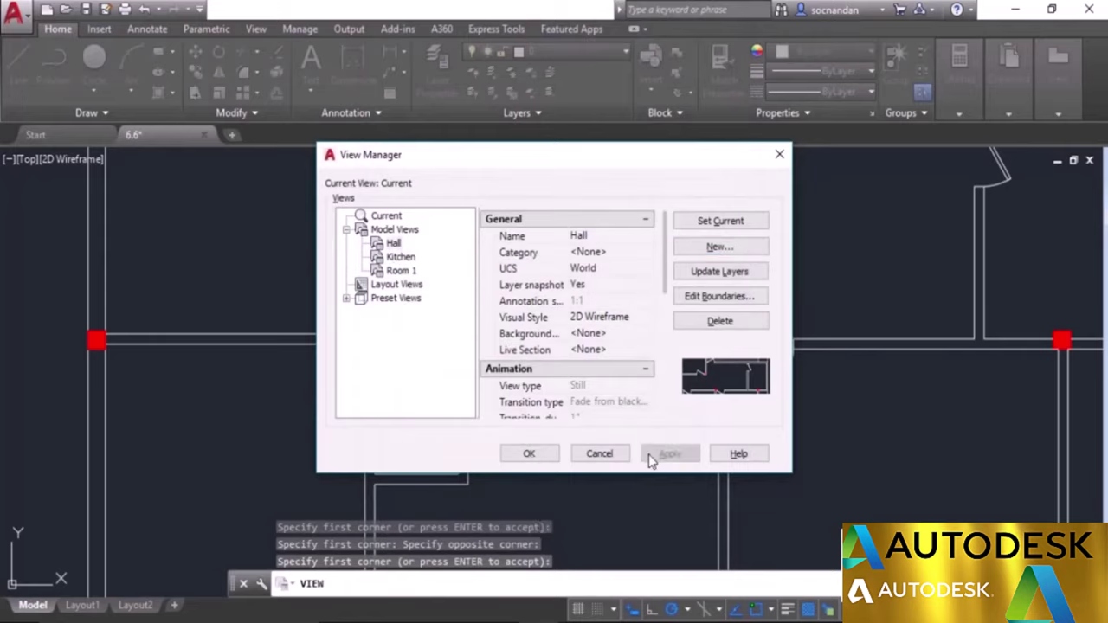
{"action": "left_click", "coordinate": [529, 454]}
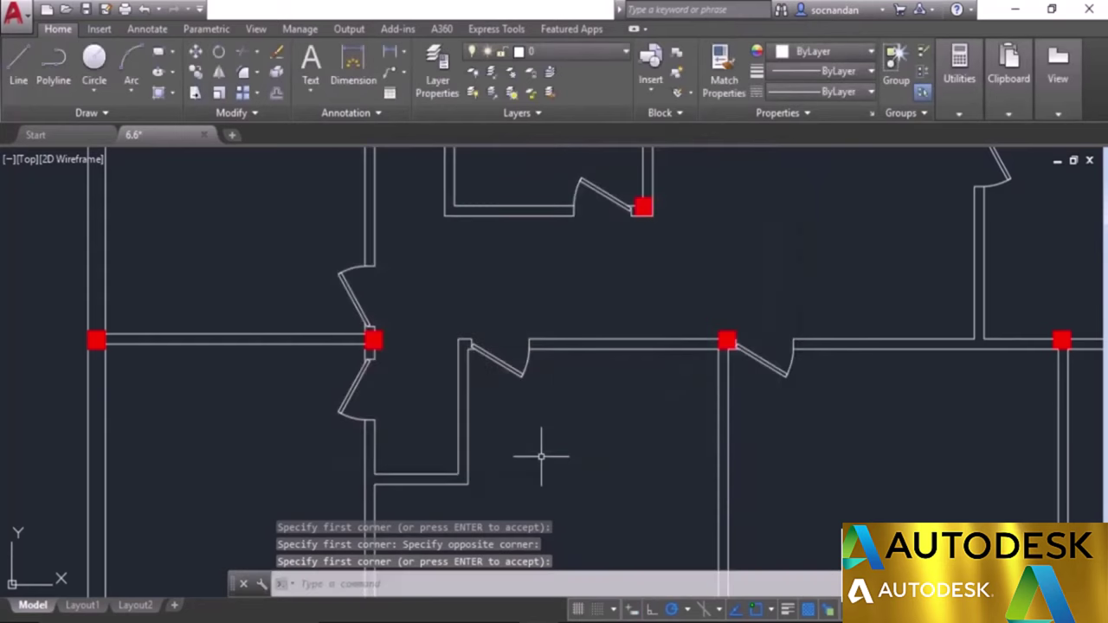
Step: Display the custom model view Kitchen, followed by the custom model view Room 1
{"action": "scroll", "coordinate": [541, 456], "scroll_direction": "down", "scroll_amount": 4}
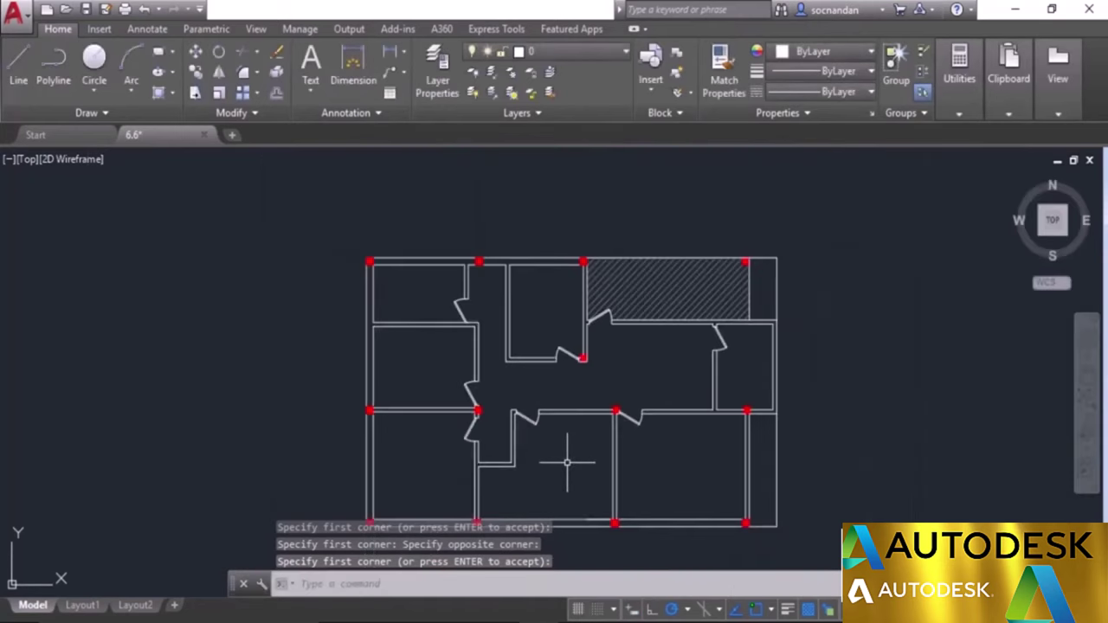
{"action": "middle_click_drag", "start_coordinate": [567, 463], "coordinate": [524, 457]}
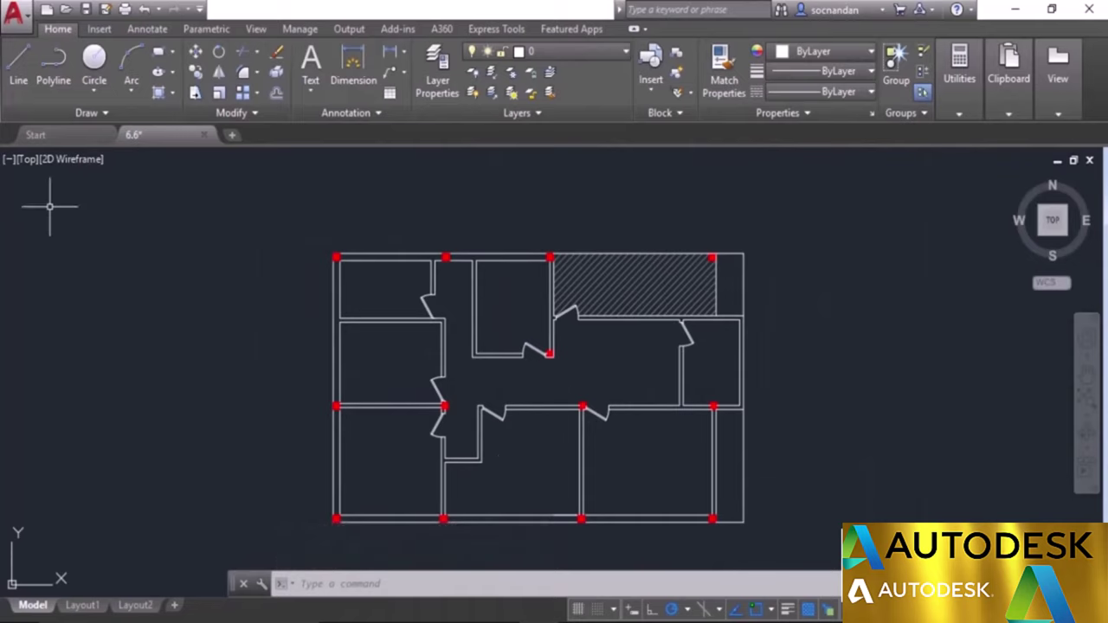
{"action": "left_click", "coordinate": [24, 161]}
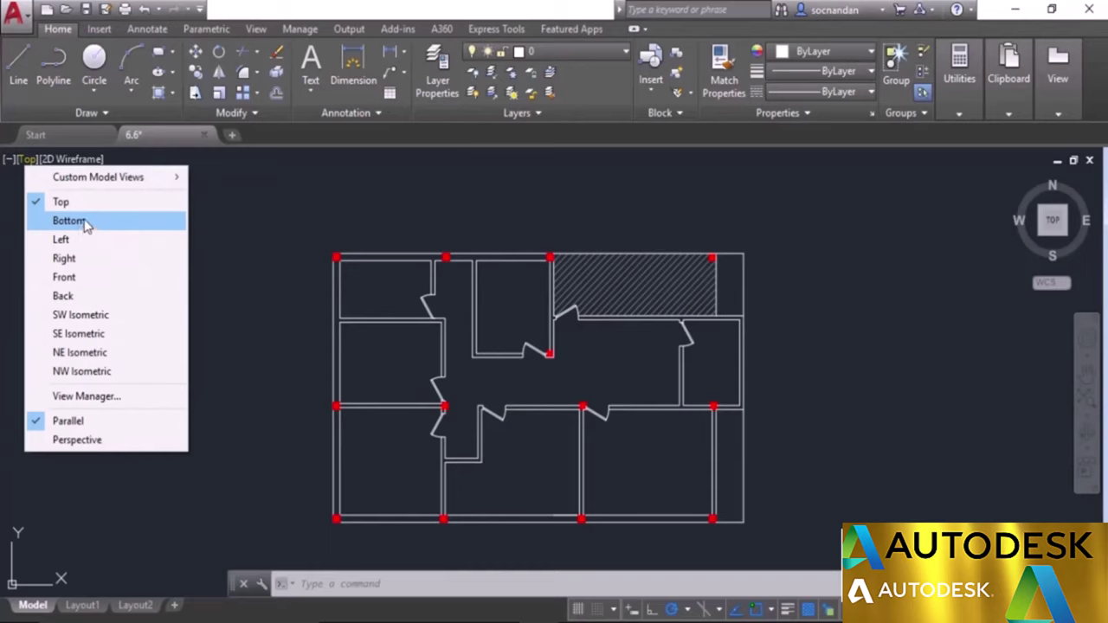
{"action": "mouse_move", "coordinate": [86, 186]}
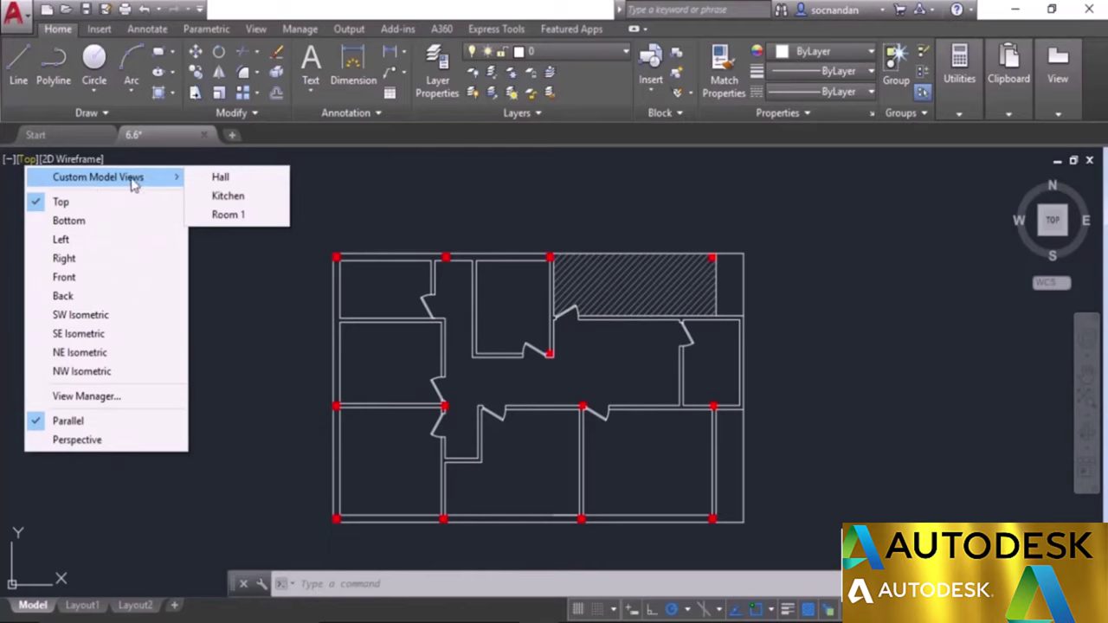
{"action": "left_click", "coordinate": [267, 198]}
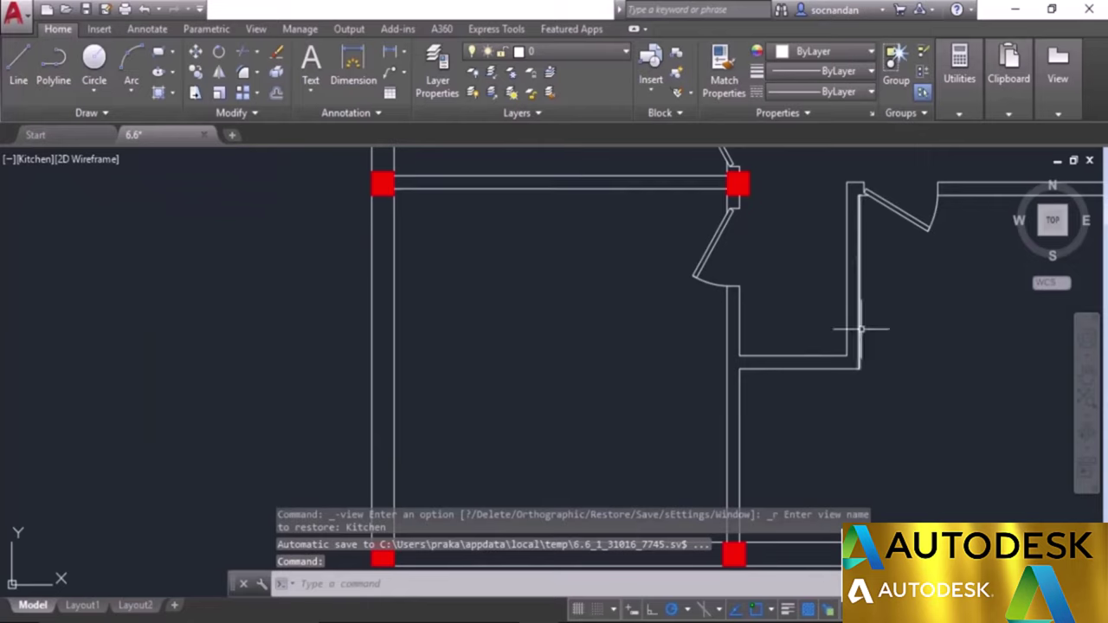
{"action": "left_click", "coordinate": [36, 160]}
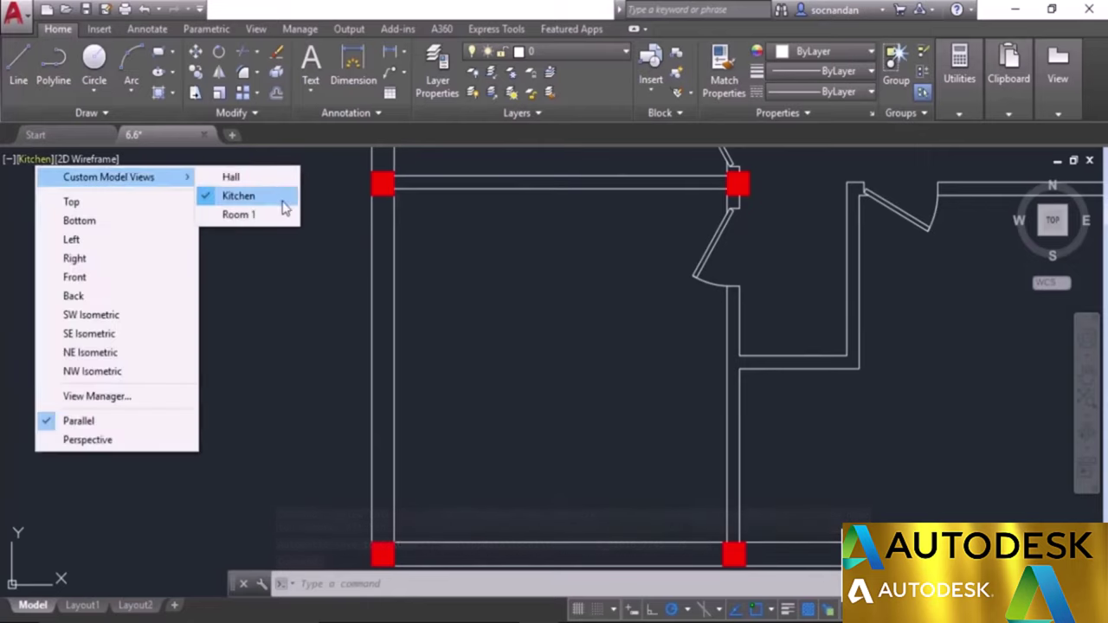
{"action": "left_click", "coordinate": [271, 216]}
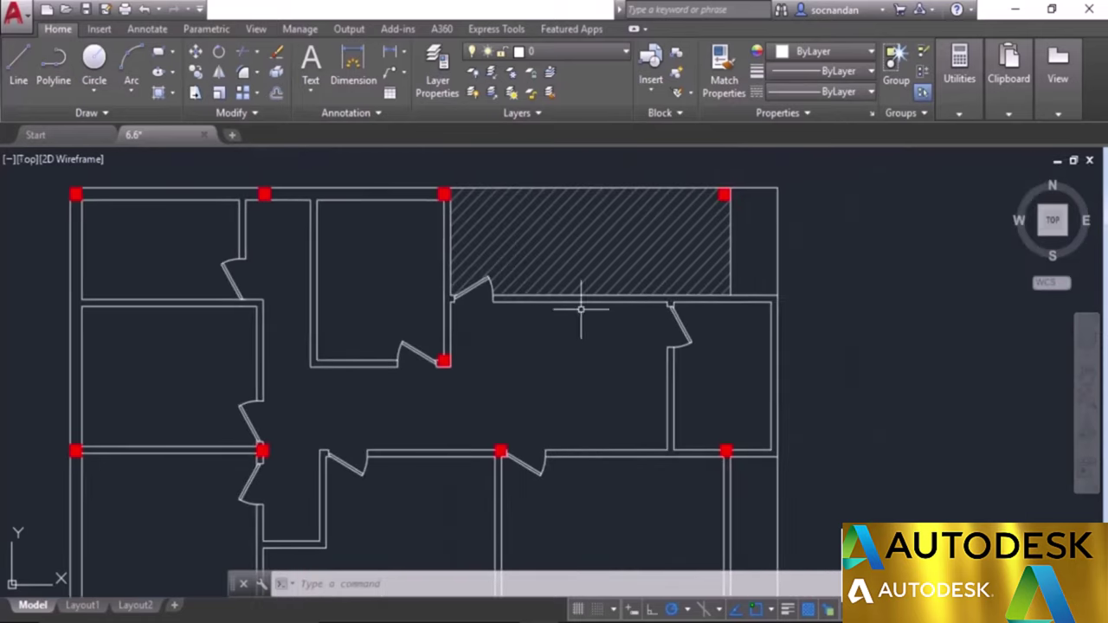
Step: Display the custom model view Hall
{"action": "left_click", "coordinate": [27, 159]}
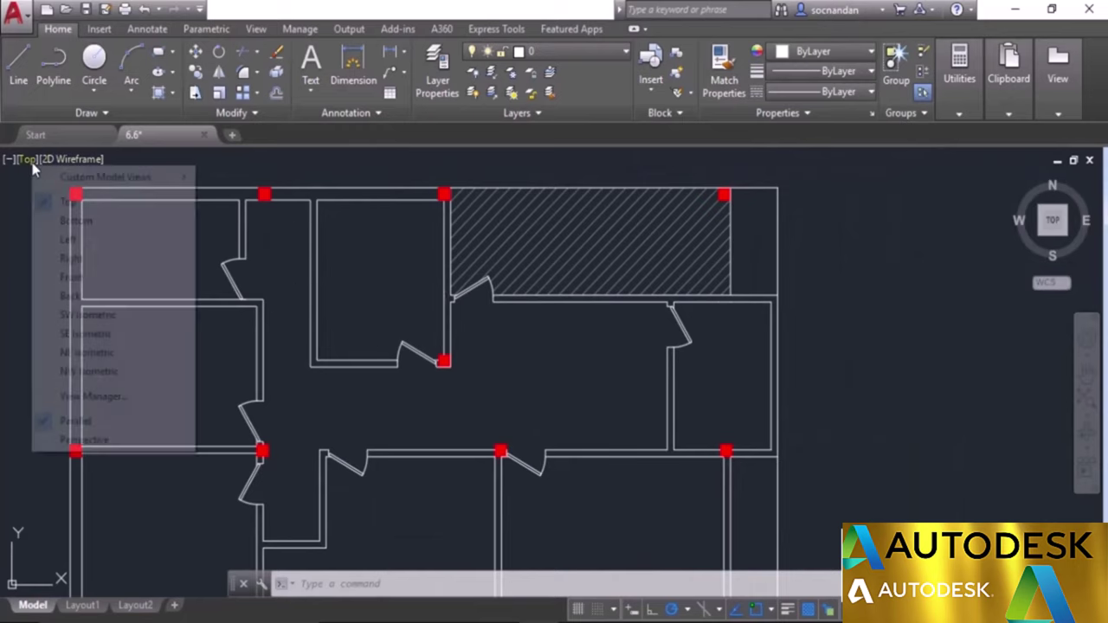
{"action": "mouse_move", "coordinate": [141, 176]}
{"action": "left_click", "coordinate": [230, 176]}
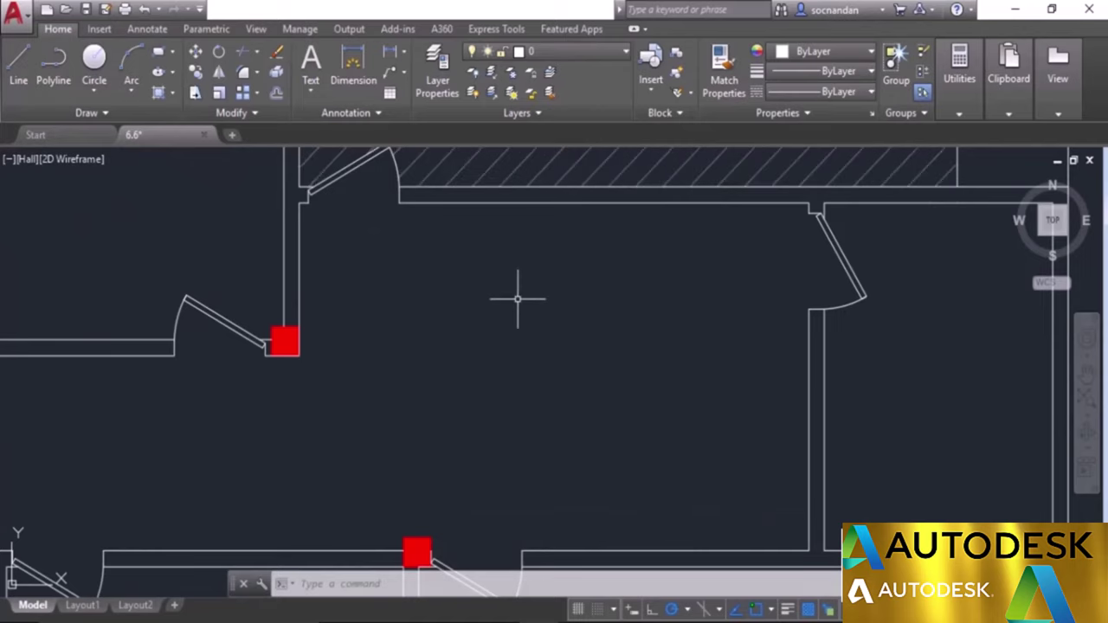
Step: Redefine the boundary of the named view Hall with a window spanning the hall and most of the hatched area above it
{"action": "type", "text": "v"}
{"action": "key", "text": "Return"}
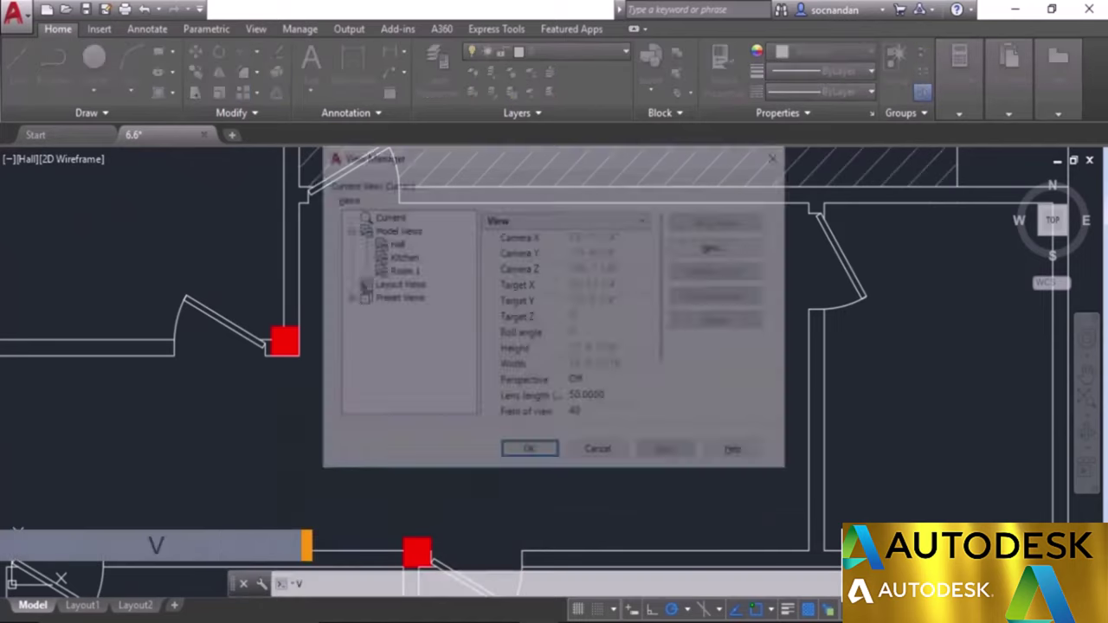
{"action": "left_click", "coordinate": [392, 246]}
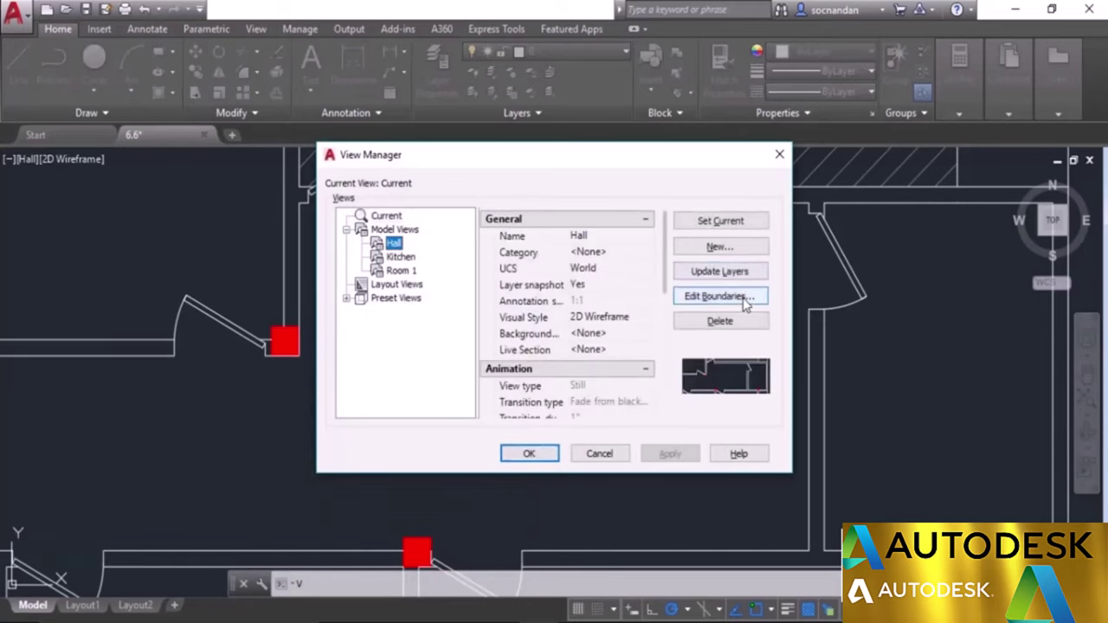
{"action": "left_click", "coordinate": [720, 296]}
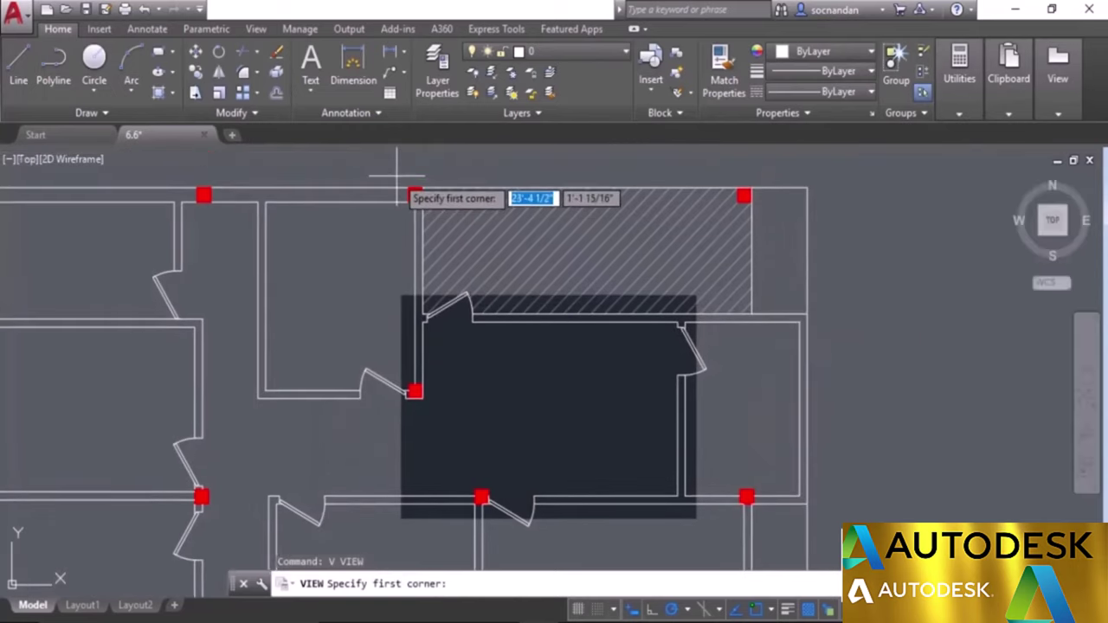
{"action": "left_click", "coordinate": [397, 177]}
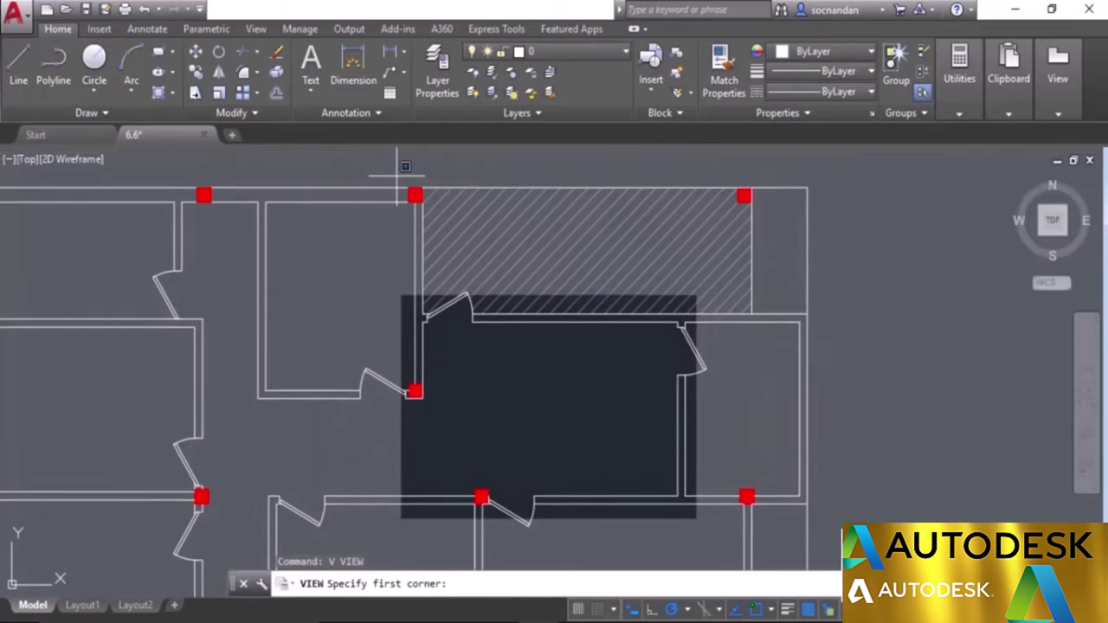
{"action": "left_click", "coordinate": [701, 524]}
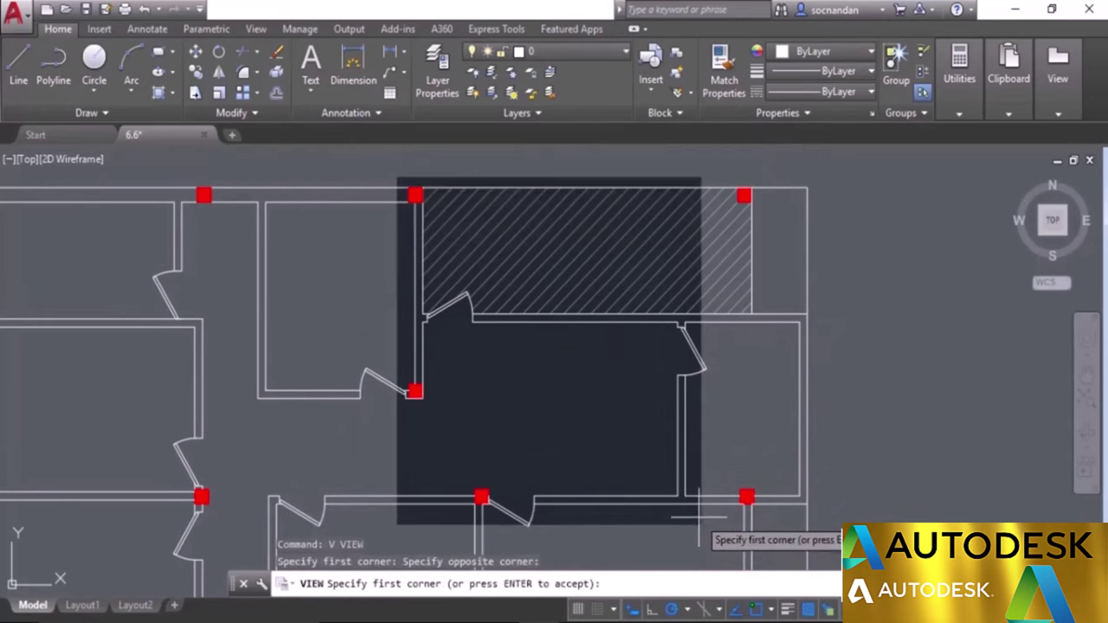
{"action": "key", "text": "Return"}
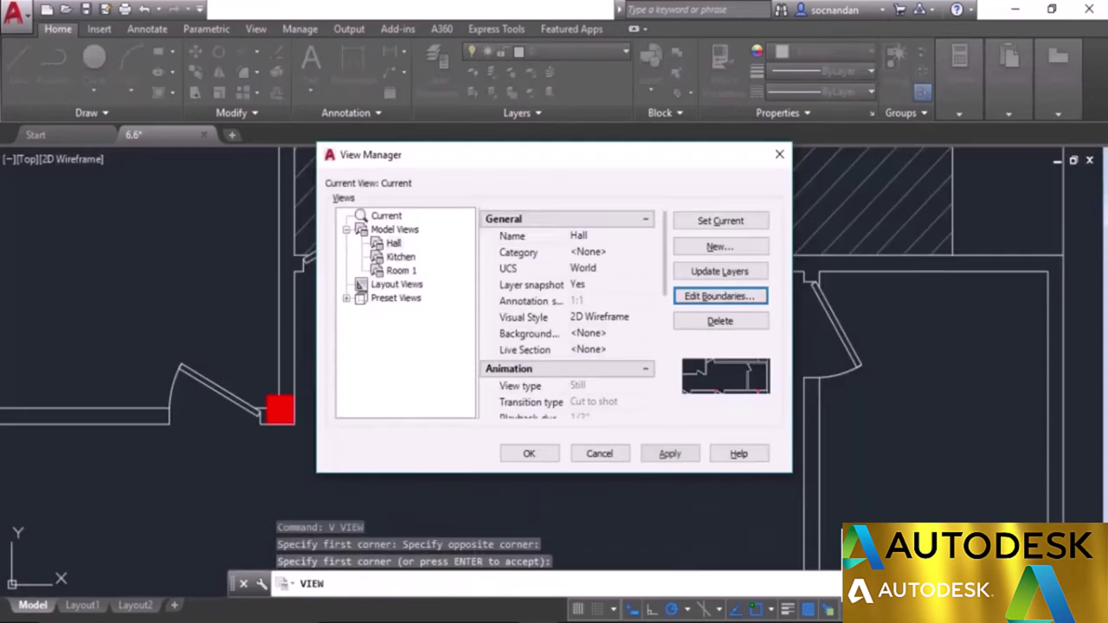
{"action": "left_click", "coordinate": [532, 455]}
Step: Restore the custom model view Hall to check its edited boundary
{"action": "scroll", "coordinate": [528, 445], "scroll_direction": "down", "scroll_amount": 5}
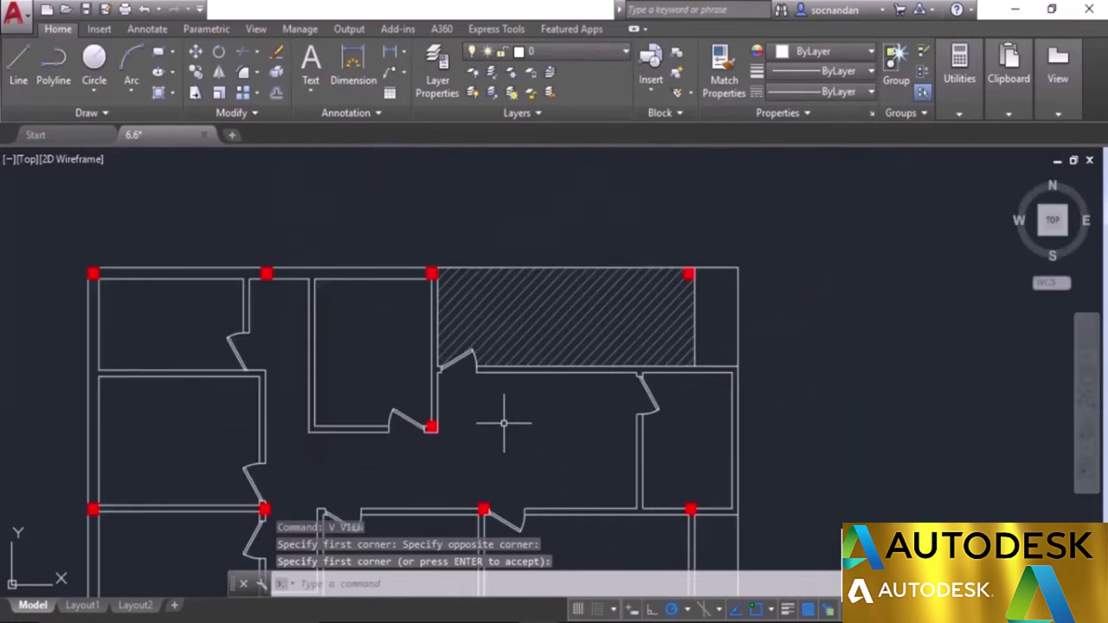
{"action": "middle_click_drag", "start_coordinate": [277, 390], "coordinate": [413, 295]}
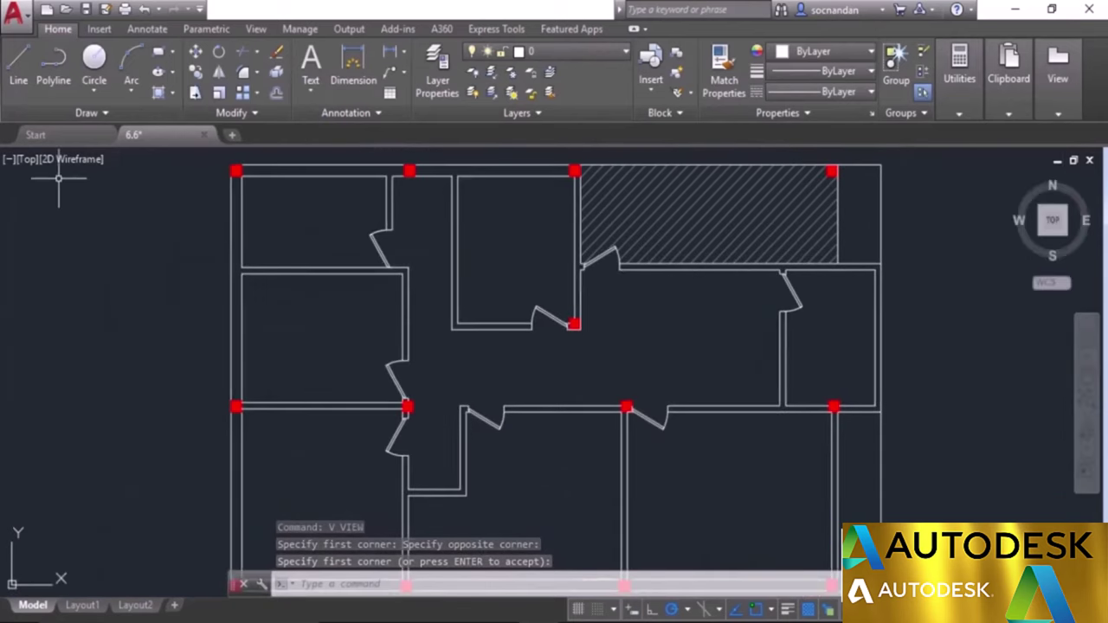
{"action": "left_click", "coordinate": [26, 159]}
{"action": "mouse_move", "coordinate": [95, 177]}
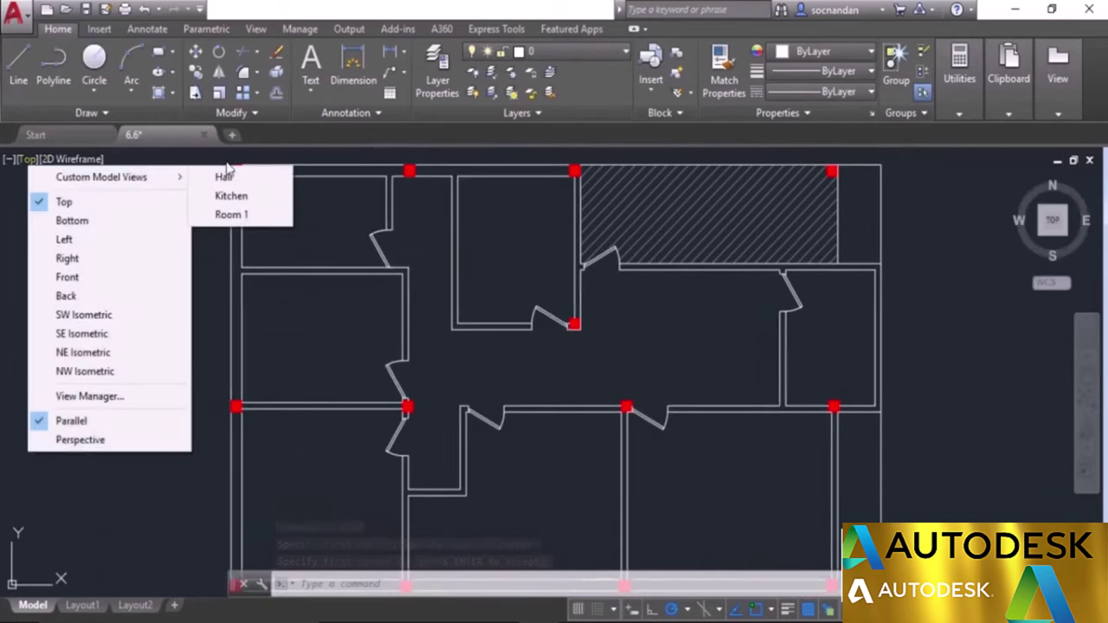
{"action": "left_click", "coordinate": [223, 176]}
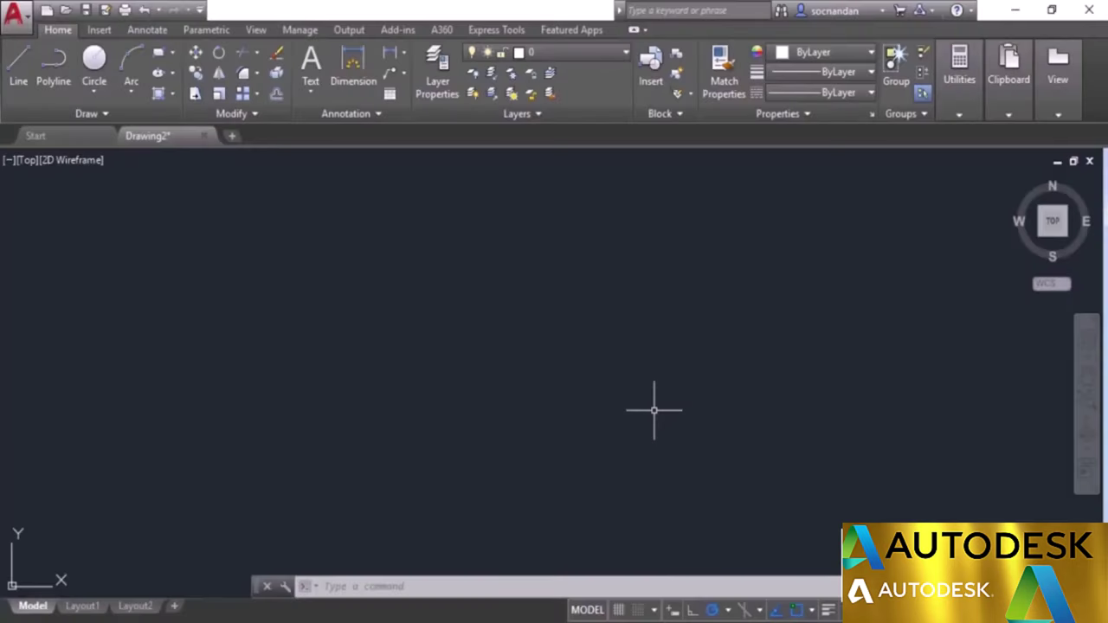
Step: Draw a rectangle in Drawing2 with its opposite corner at @7,3 from the first corner
{"action": "left_click", "coordinate": [159, 53]}
{"action": "left_click", "coordinate": [402, 395]}
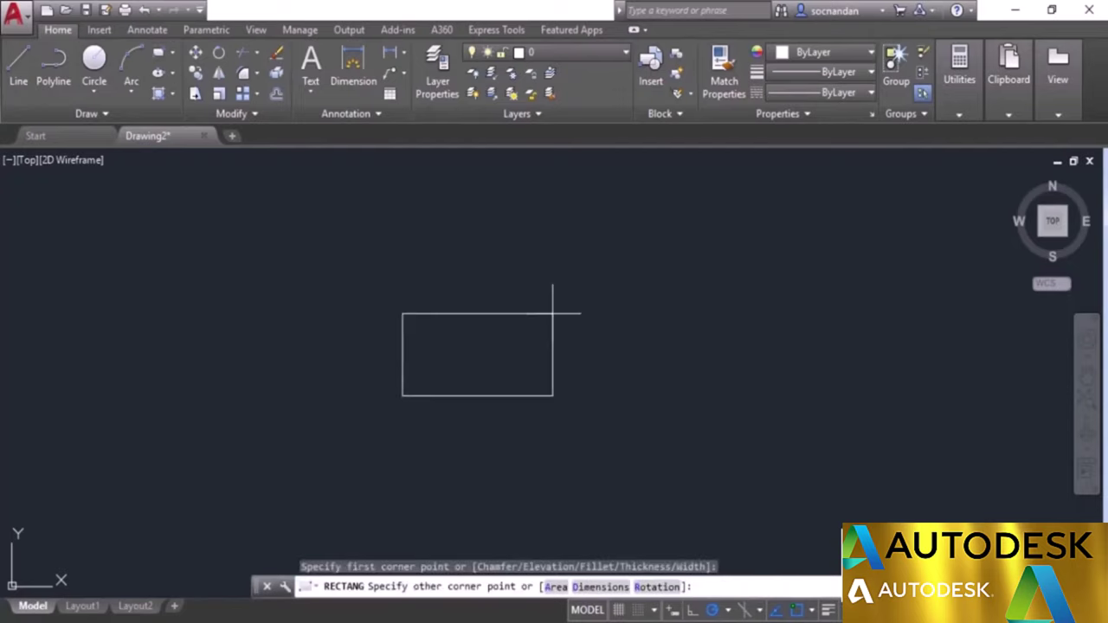
{"action": "type", "text": "@"}
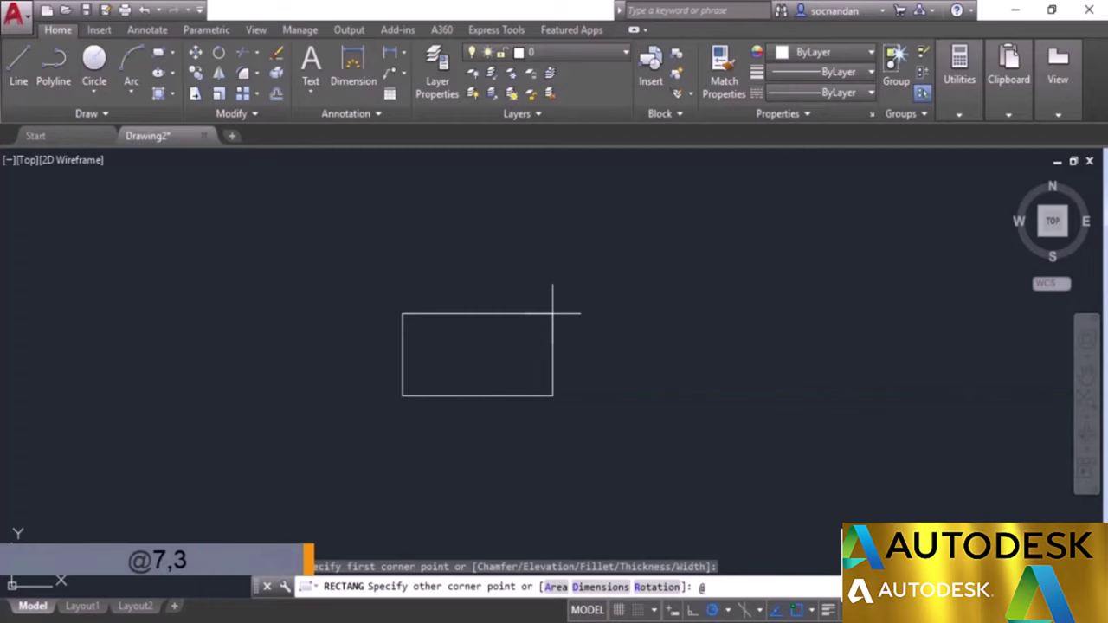
{"action": "type", "text": "7,3"}
{"action": "key", "text": "Return"}
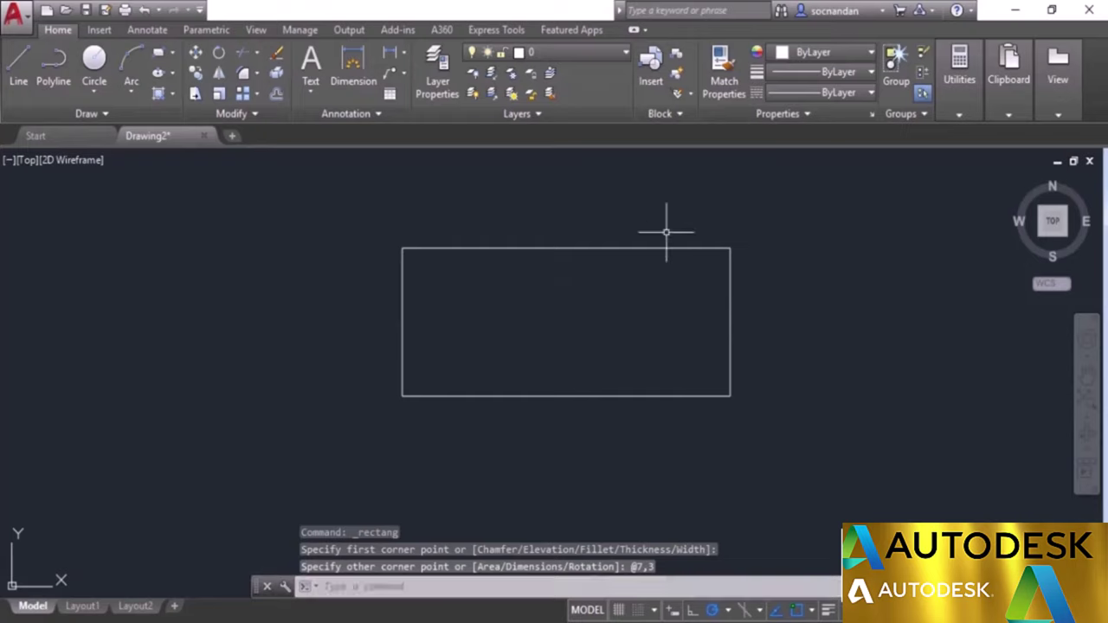
Step: Load the HIDDEN linetype from acad.lin into the drawing
{"action": "left_click", "coordinate": [828, 94]}
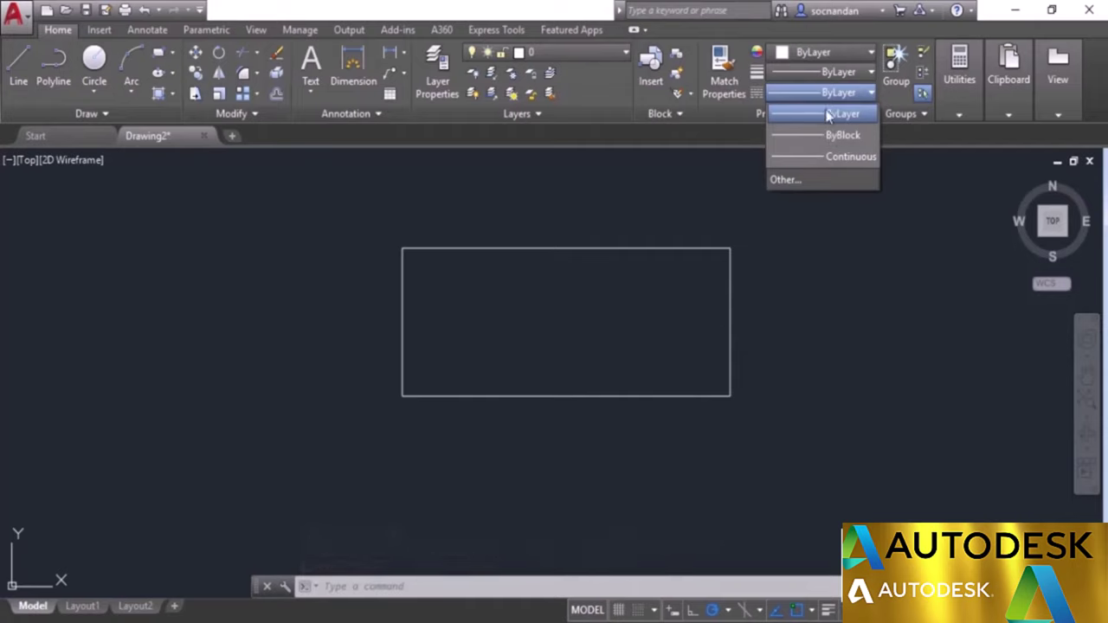
{"action": "left_click", "coordinate": [806, 176]}
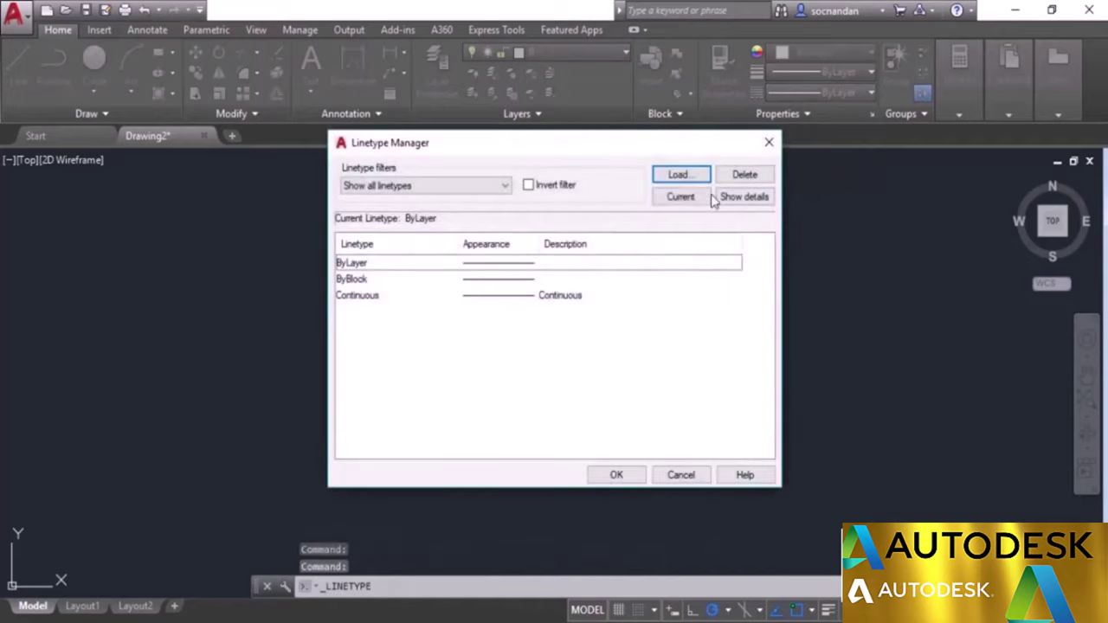
{"action": "left_click", "coordinate": [668, 175]}
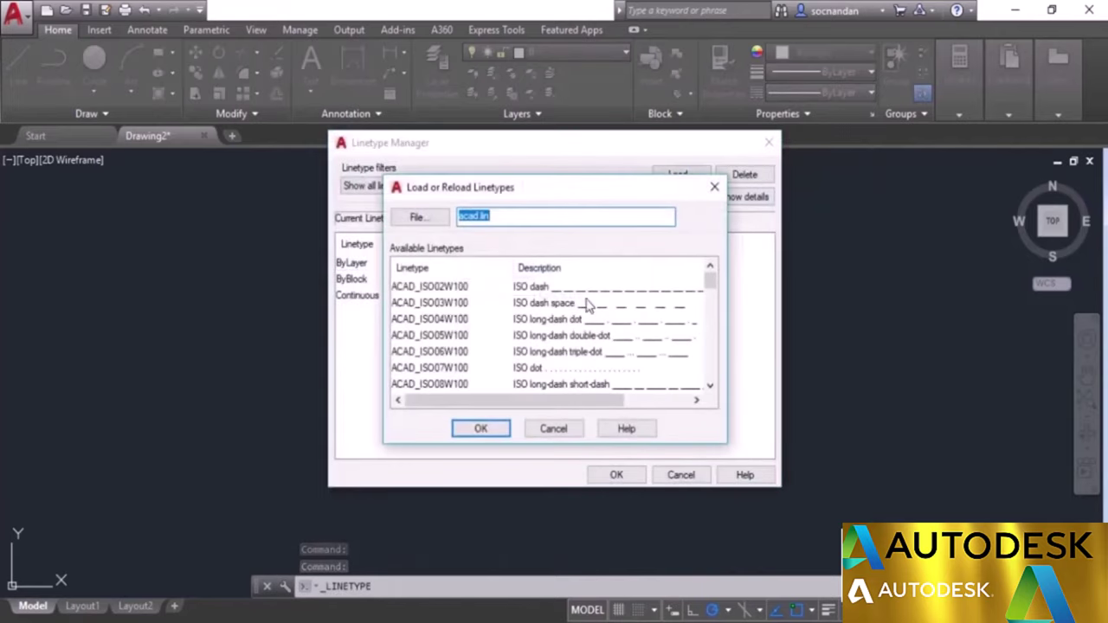
{"action": "scroll", "coordinate": [589, 311], "scroll_direction": "down", "scroll_amount": 5}
{"action": "scroll", "coordinate": [588, 321], "scroll_direction": "down", "scroll_amount": 7}
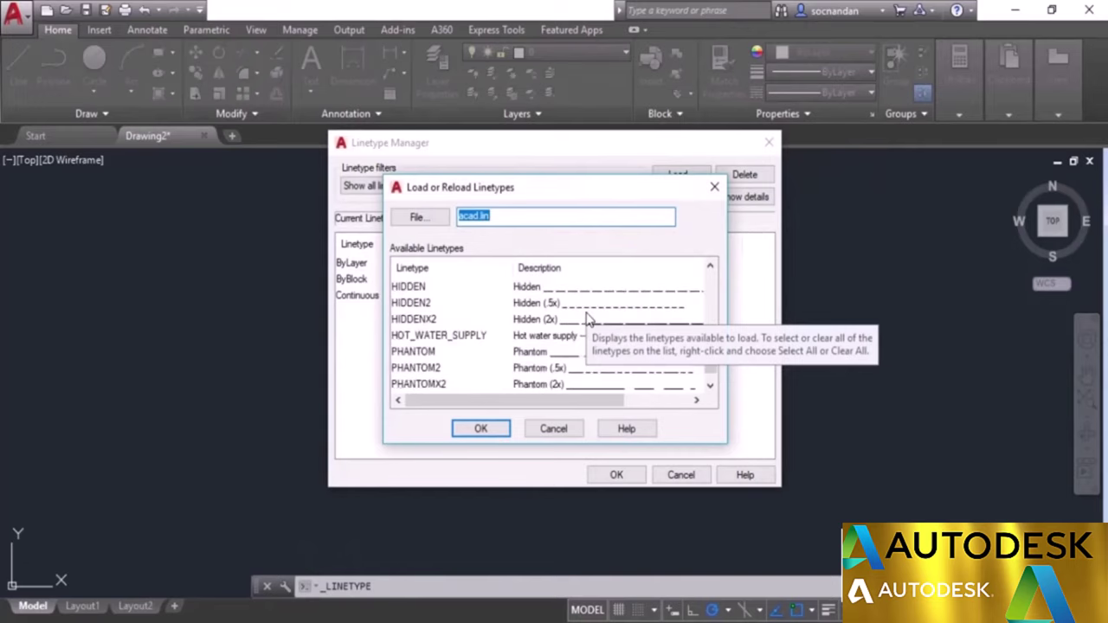
{"action": "left_click", "coordinate": [541, 290]}
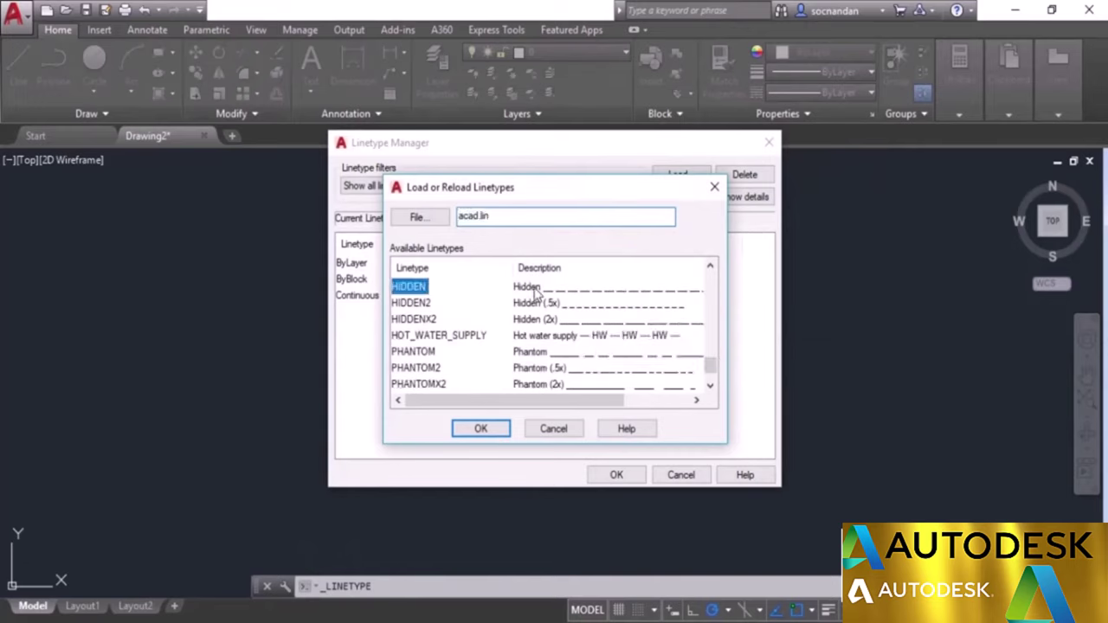
{"action": "left_click", "coordinate": [483, 431]}
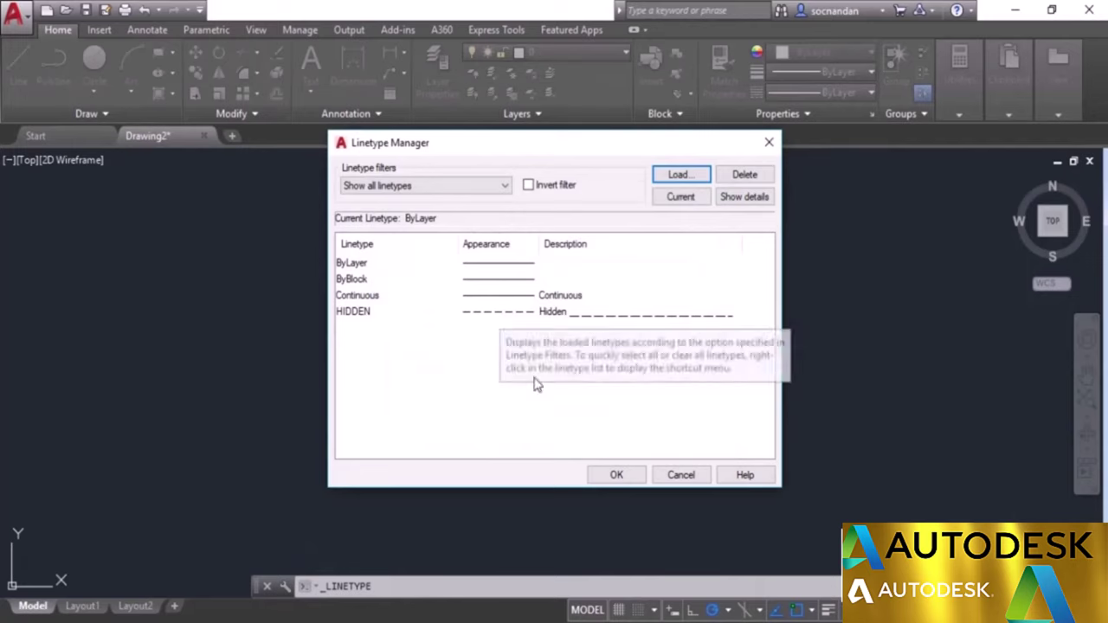
{"action": "left_click", "coordinate": [610, 476]}
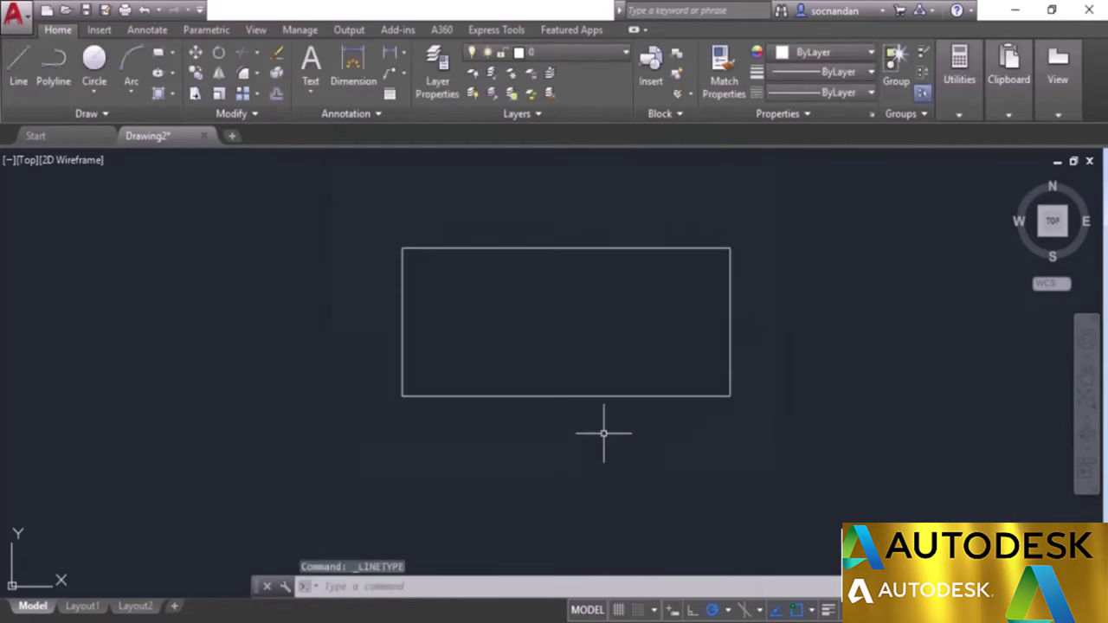
Step: Change the rectangle's linetype to HIDDEN and deselect the rectangle
{"action": "left_click", "coordinate": [599, 397]}
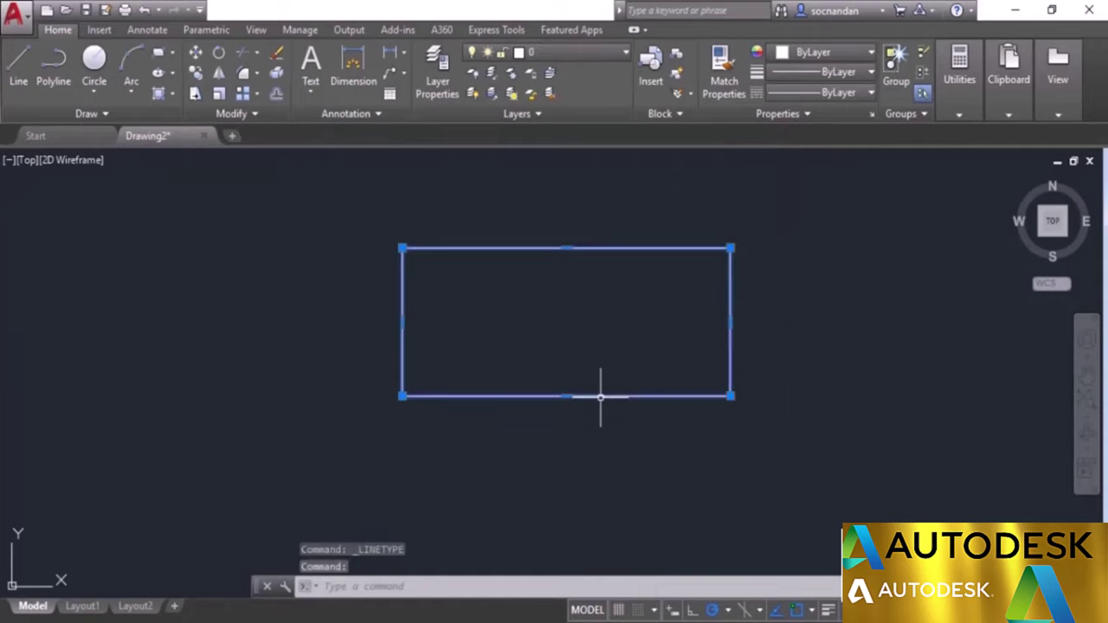
{"action": "left_click", "coordinate": [804, 93]}
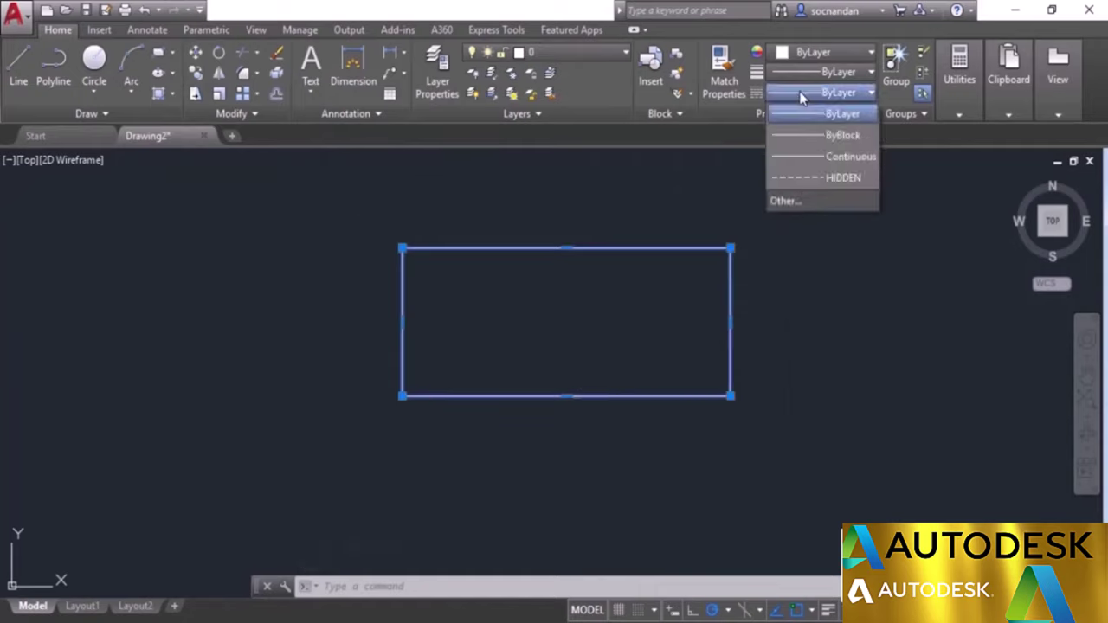
{"action": "left_click", "coordinate": [823, 178]}
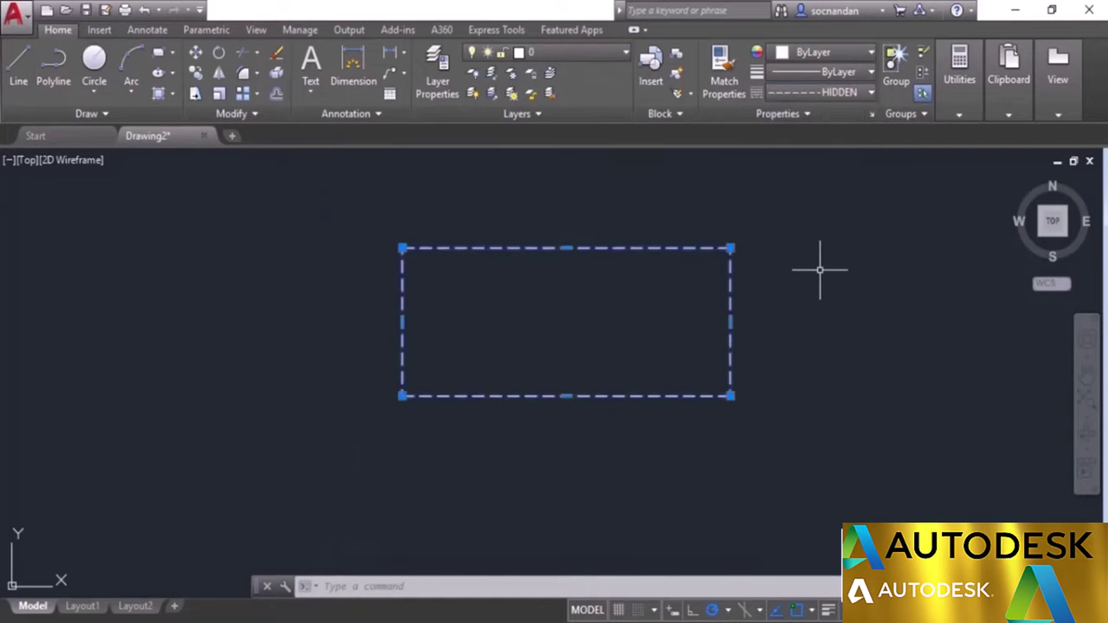
{"action": "key", "text": "Escape"}
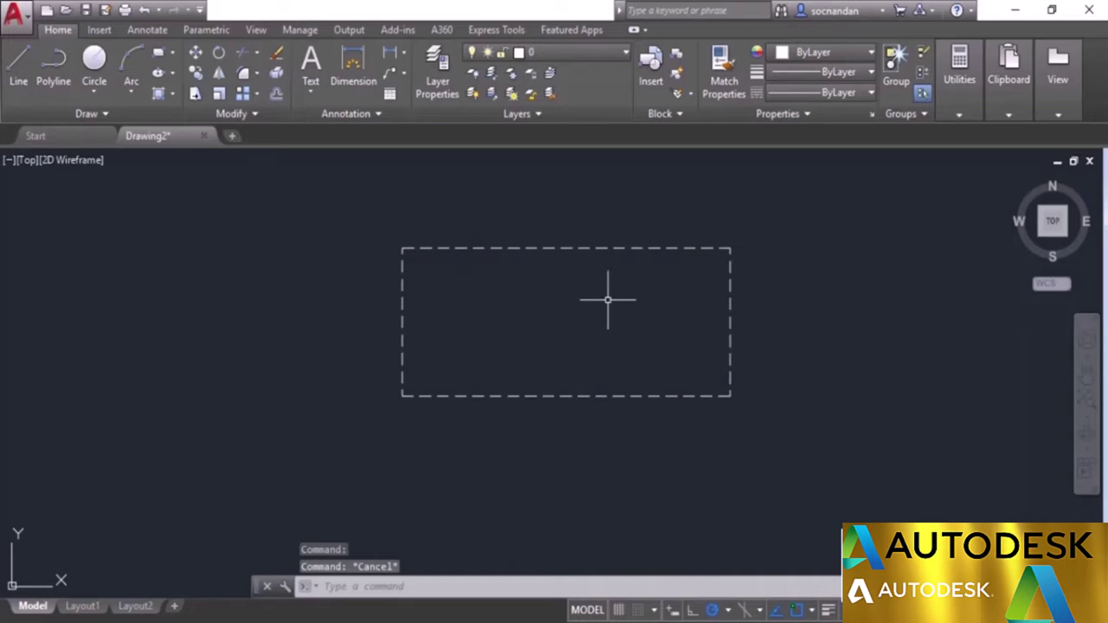
Step: Examine the linetype scale in the dashed rectangle's properties, and close the properties
{"action": "left_click", "coordinate": [674, 249]}
{"action": "left_click", "coordinate": [668, 240]}
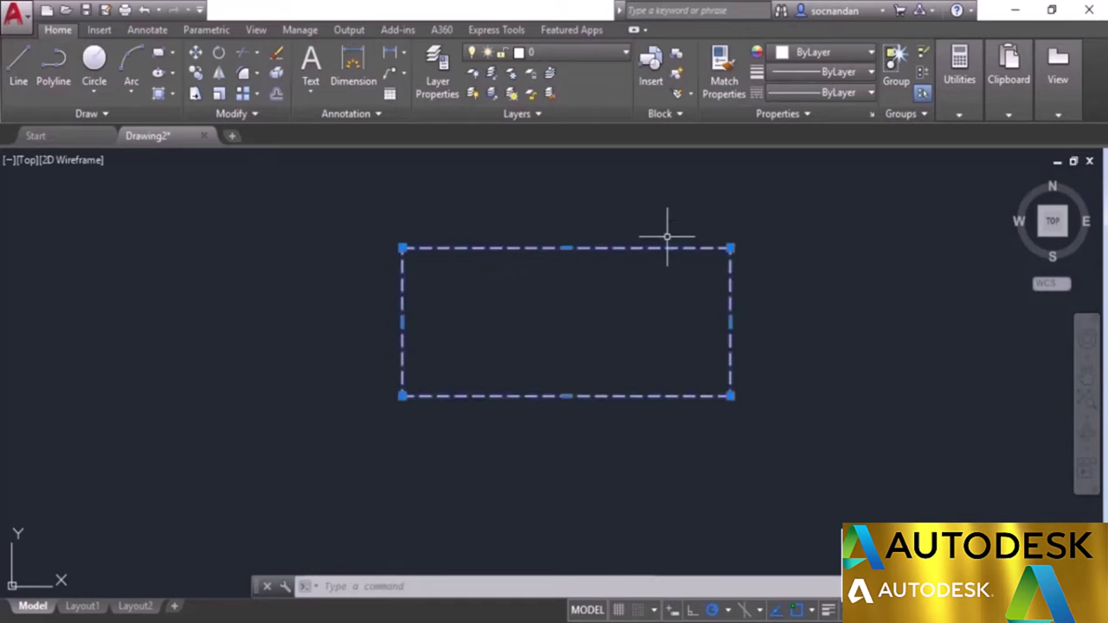
{"action": "right_click", "coordinate": [673, 230]}
{"action": "left_click", "coordinate": [722, 592]}
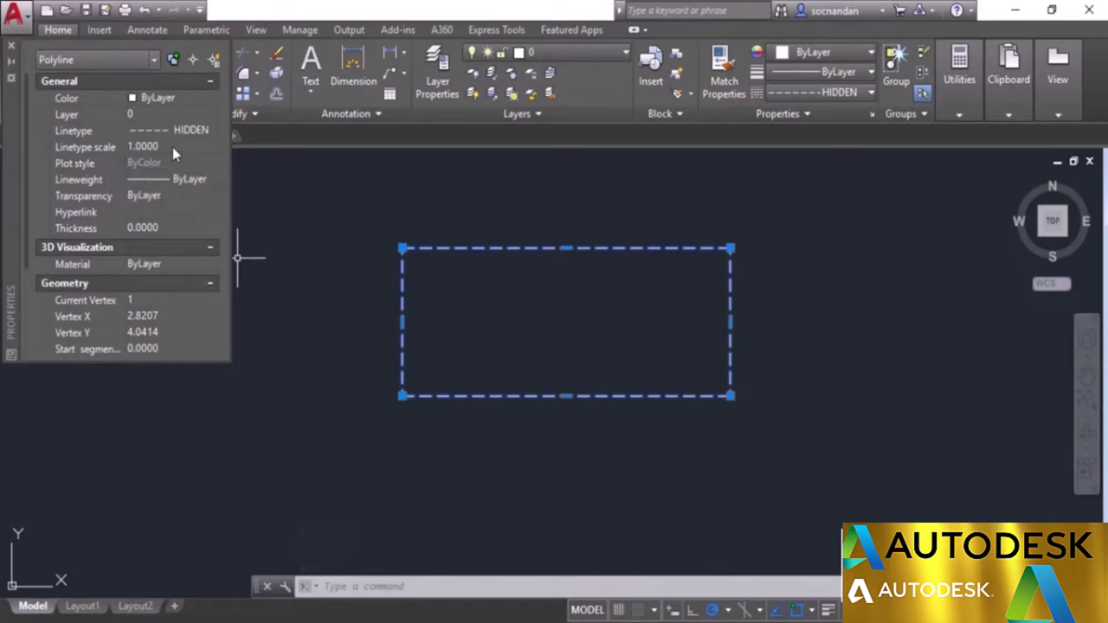
{"action": "left_click", "coordinate": [11, 45]}
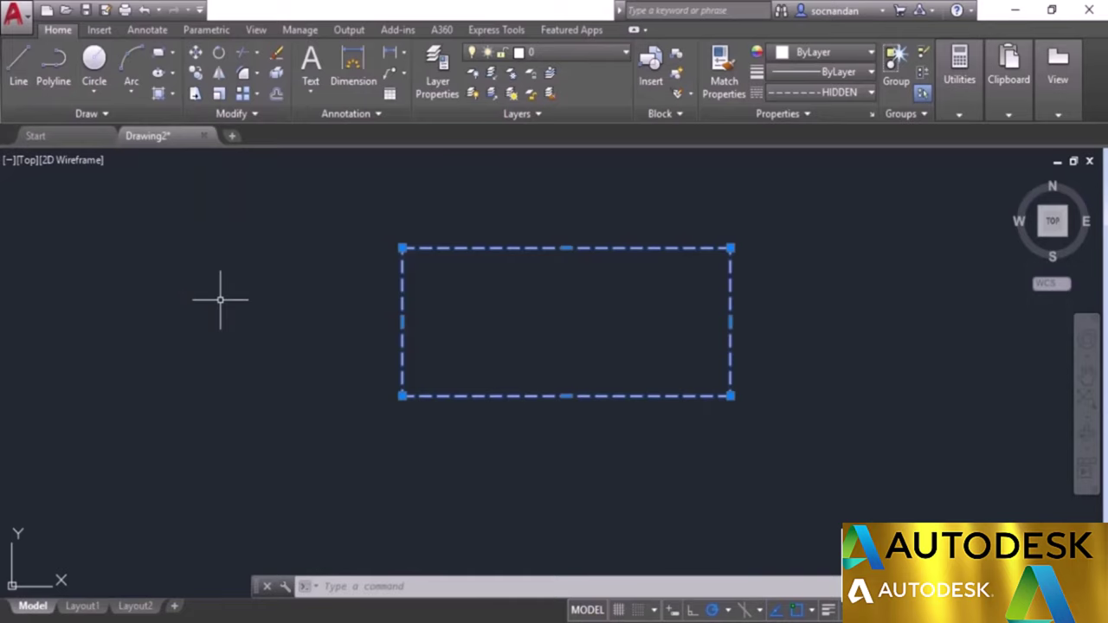
Step: Set the selected rectangle's lineweight to 0.50 mm
{"action": "left_click", "coordinate": [793, 70]}
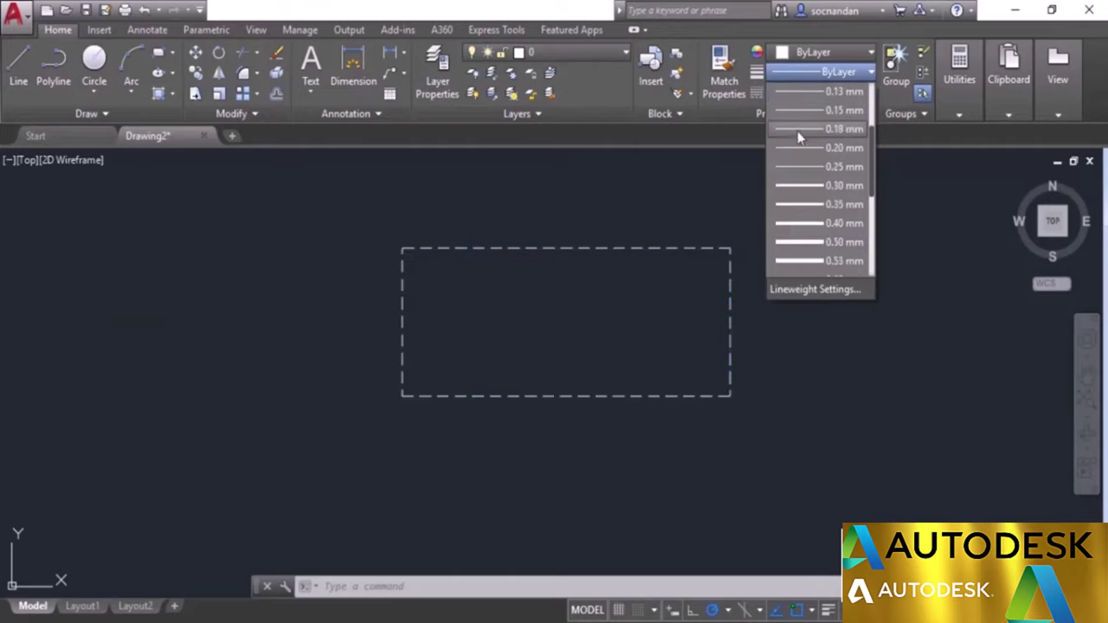
{"action": "scroll", "coordinate": [805, 148], "scroll_direction": "down", "scroll_amount": 3}
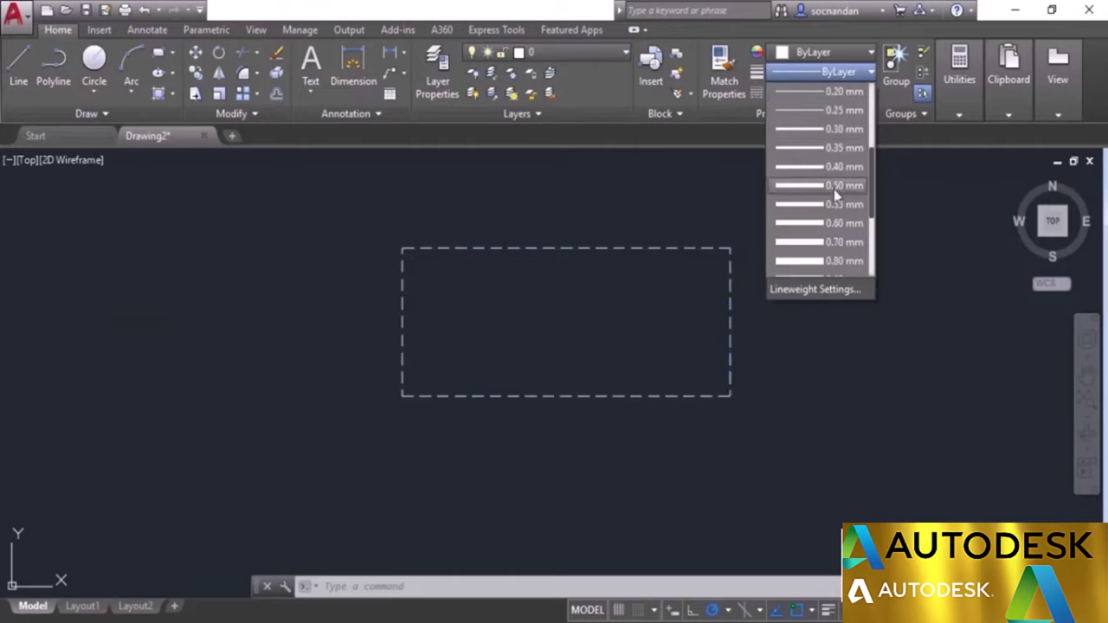
{"action": "left_click", "coordinate": [834, 189]}
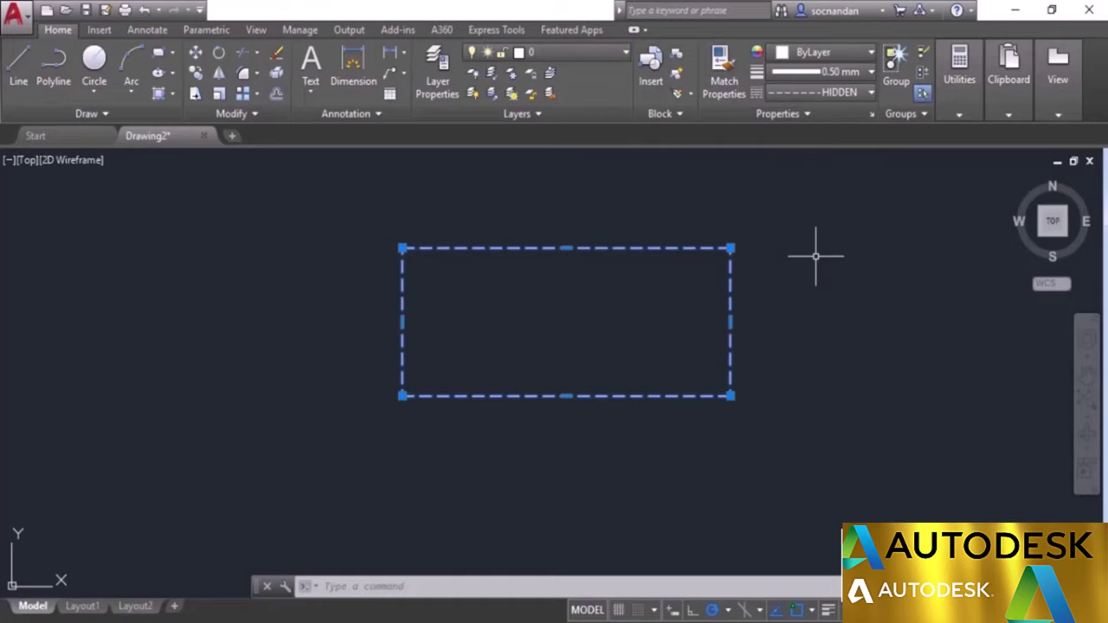
Step: Turn on lineweight display in the drawing and check the LineWeight entry among the status bar customization options
{"action": "left_click", "coordinate": [829, 610]}
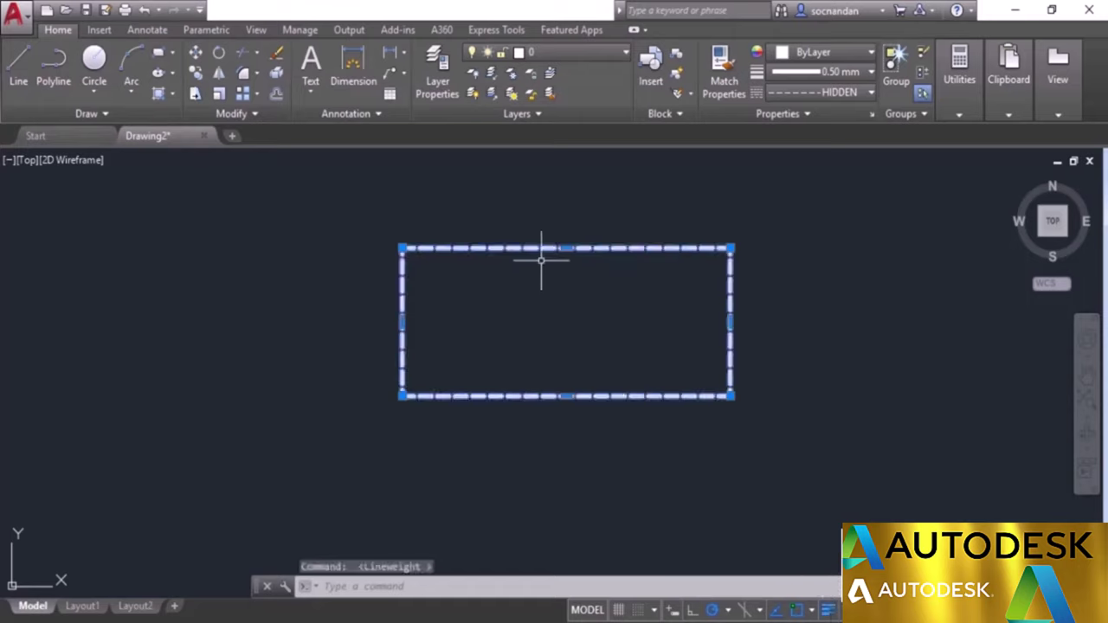
{"action": "scroll", "coordinate": [512, 257], "scroll_direction": "up", "scroll_amount": 2}
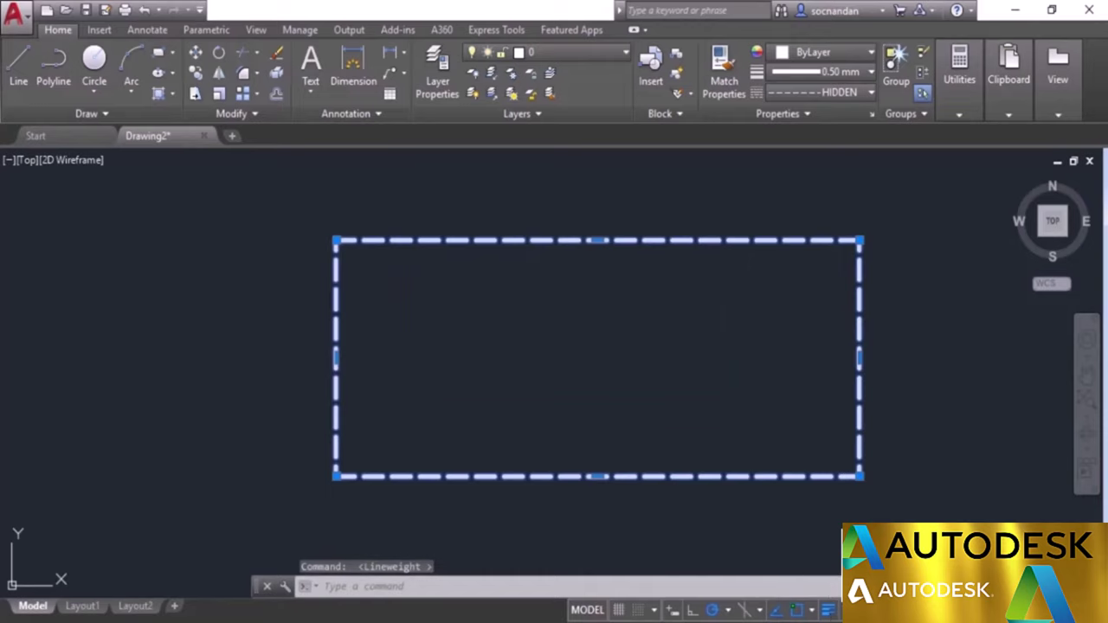
{"action": "left_click", "coordinate": [1096, 609]}
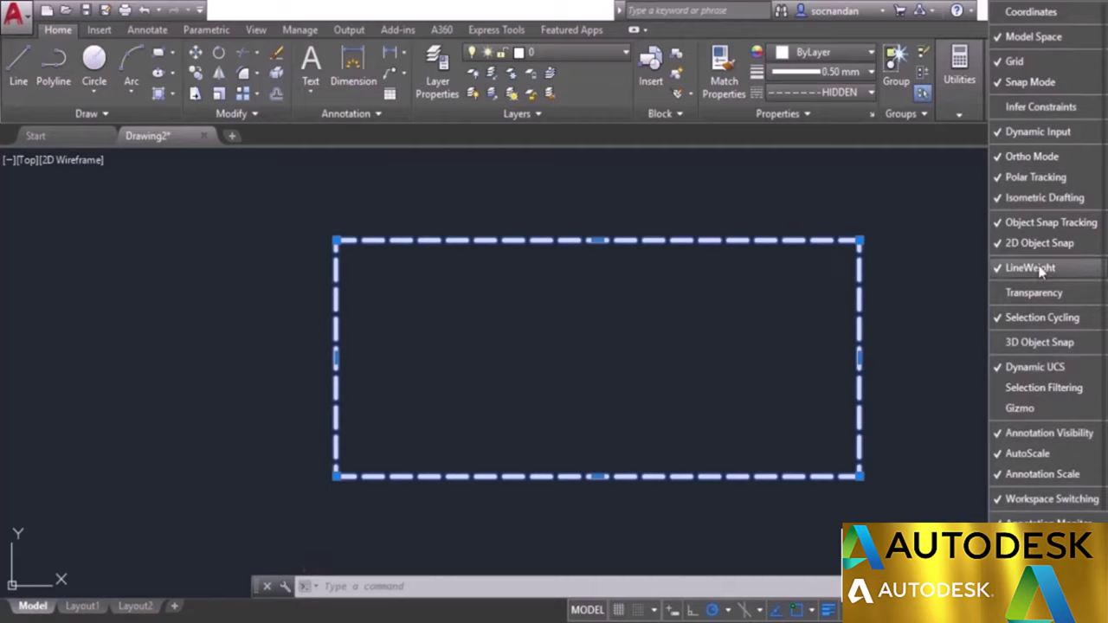
{"action": "left_click", "coordinate": [932, 314]}
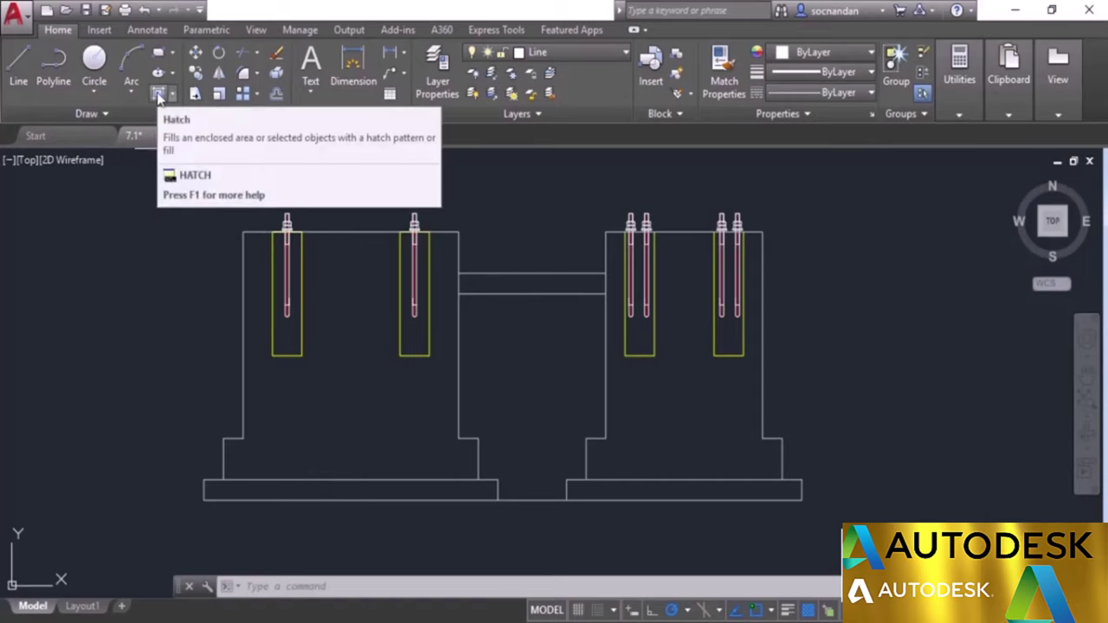
Step: Start a hatch in foundation drawing 7.1 and switch its boundary definition to selecting objects
{"action": "left_click", "coordinate": [159, 95]}
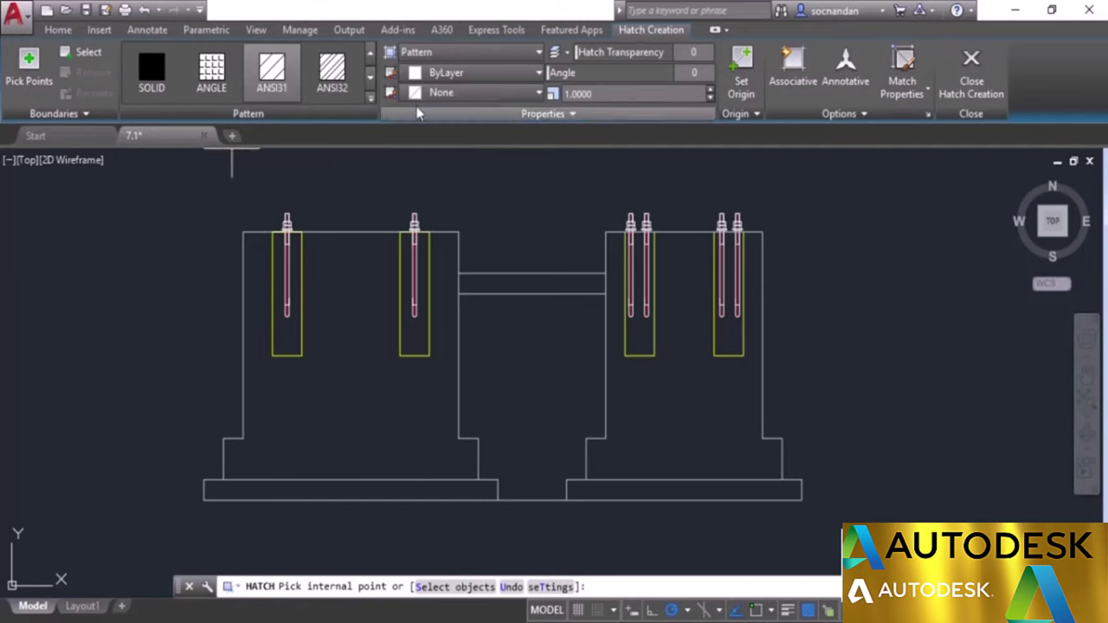
{"action": "left_click", "coordinate": [29, 67]}
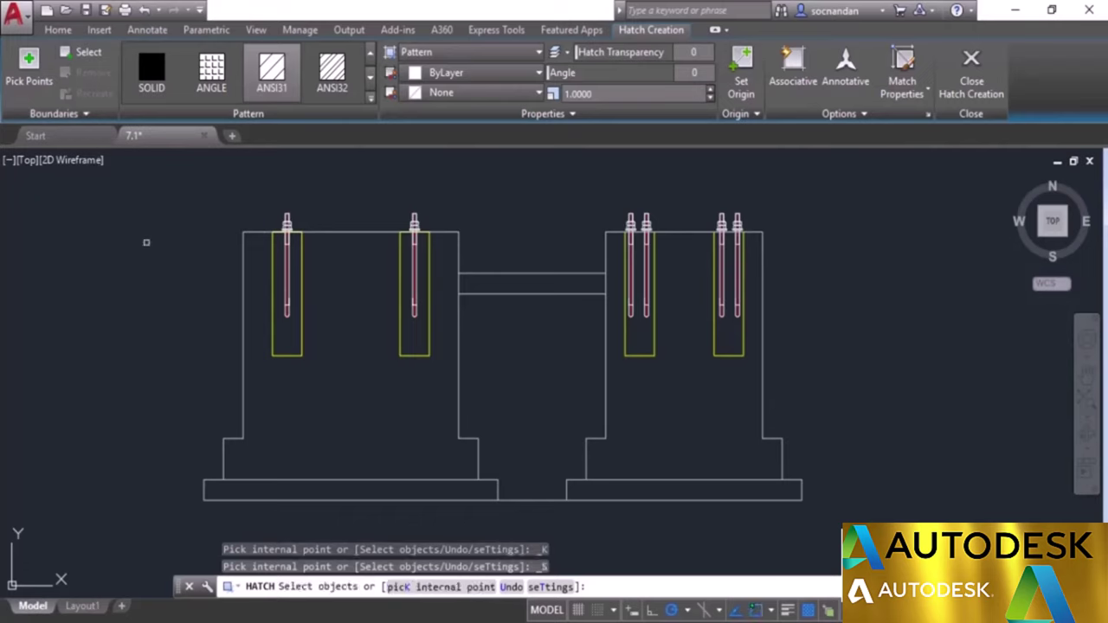
Step: Hatch the left foundation block with the ANSI31 pattern, using an internal point between its outline and the bolt pockets
{"action": "left_click", "coordinate": [83, 52]}
{"action": "left_click", "coordinate": [33, 78]}
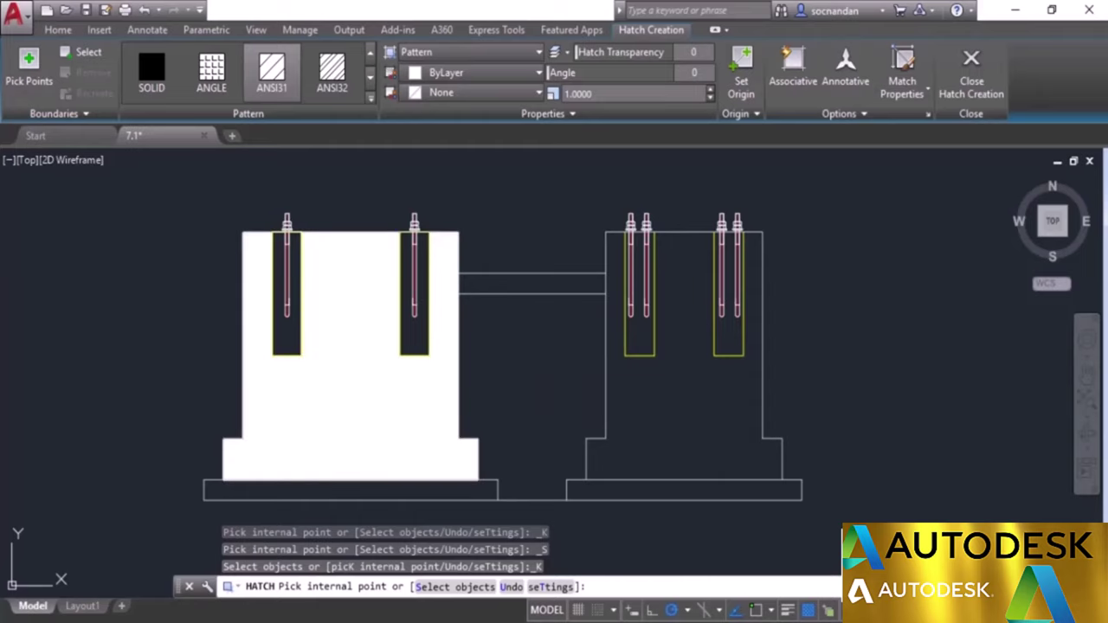
{"action": "left_click", "coordinate": [255, 377]}
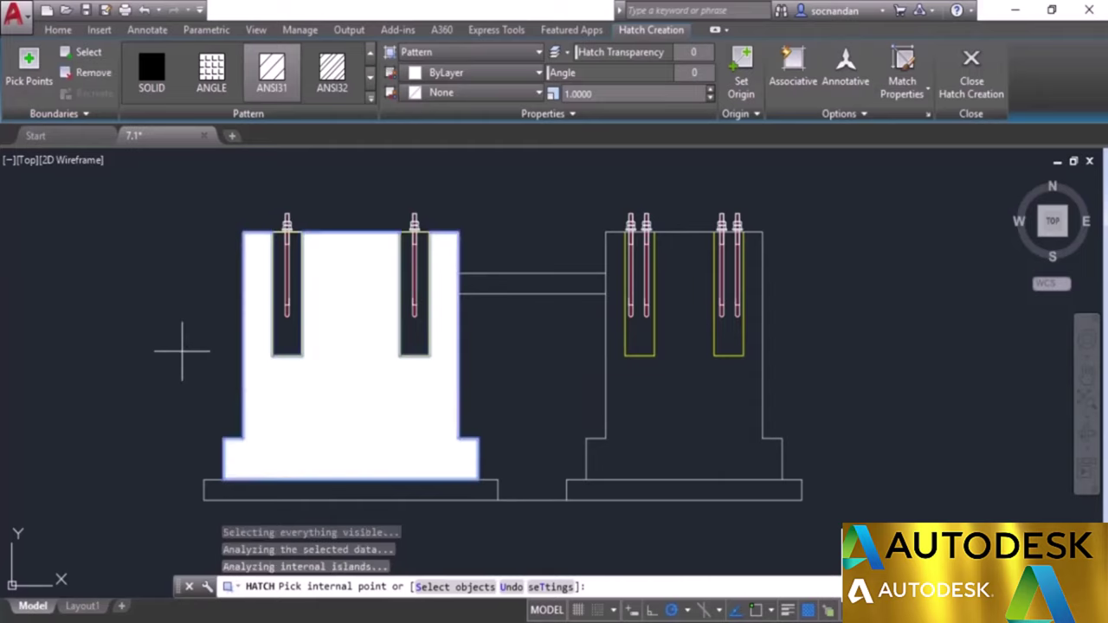
{"action": "left_click", "coordinate": [274, 92]}
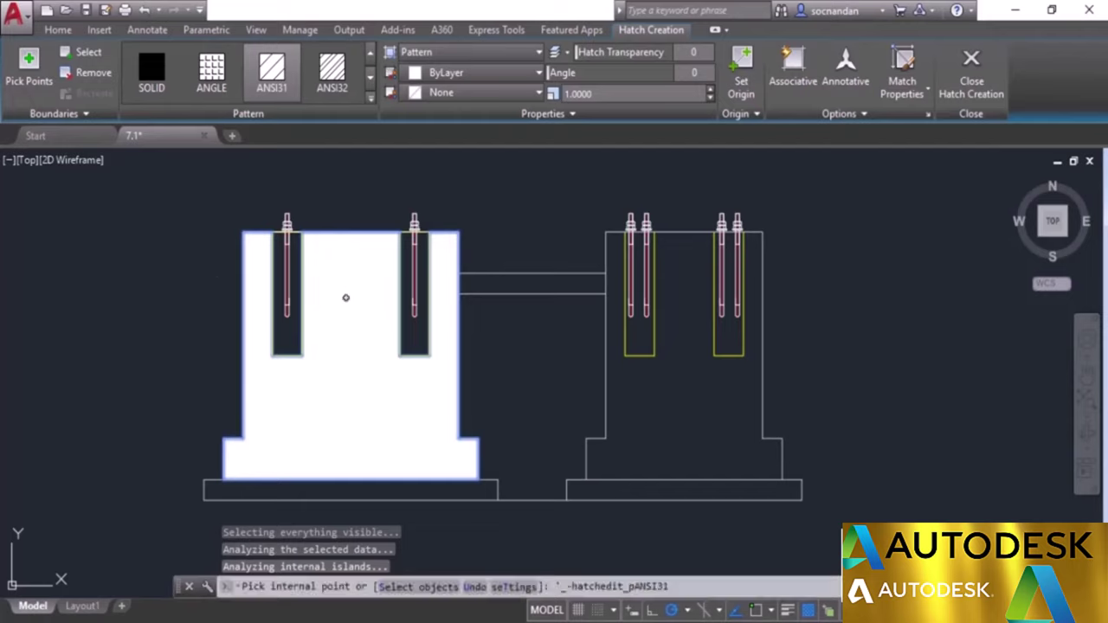
{"action": "left_click", "coordinate": [281, 90]}
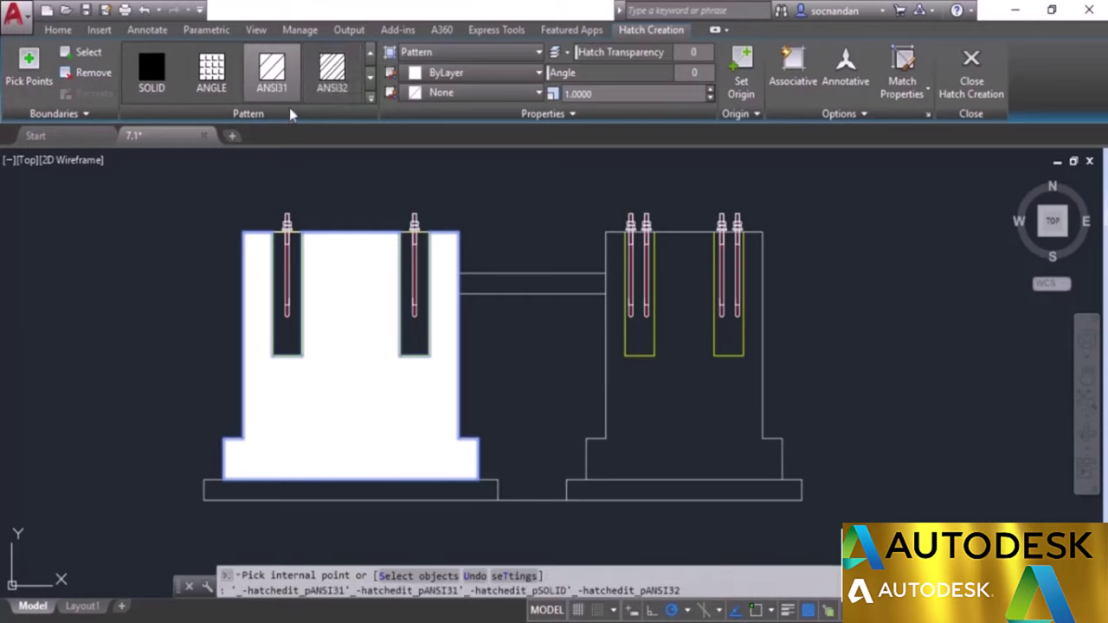
Step: Browse the available hatch patterns and apply GRAVEL to the left foundation block's hatch
{"action": "left_click", "coordinate": [371, 101]}
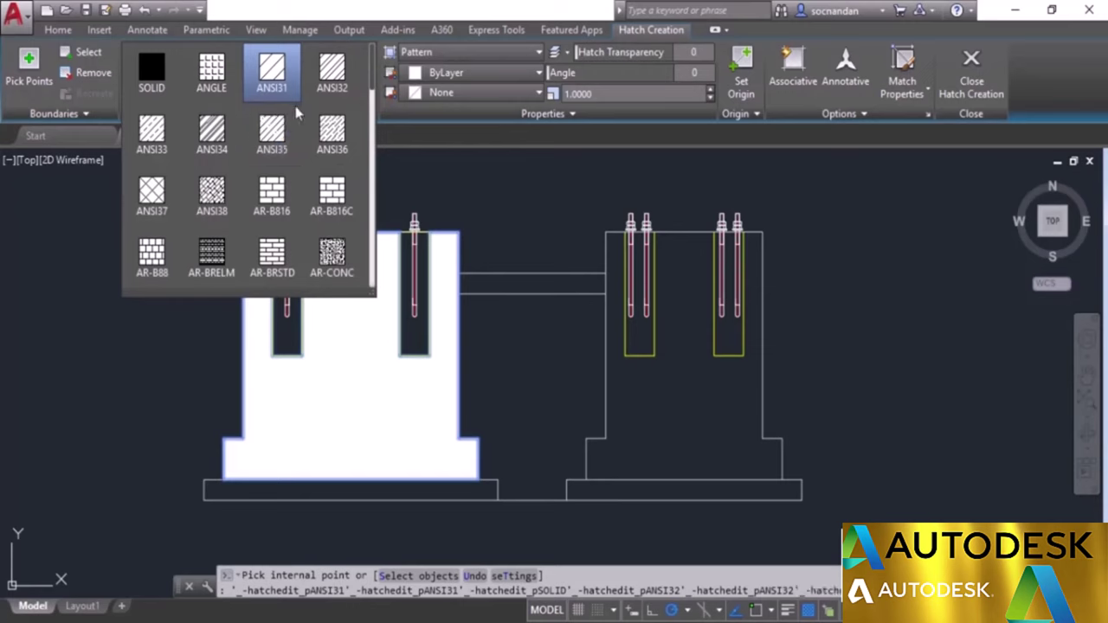
{"action": "scroll", "coordinate": [295, 127], "scroll_direction": "down", "scroll_amount": 4}
{"action": "scroll", "coordinate": [320, 139], "scroll_direction": "down", "scroll_amount": 5}
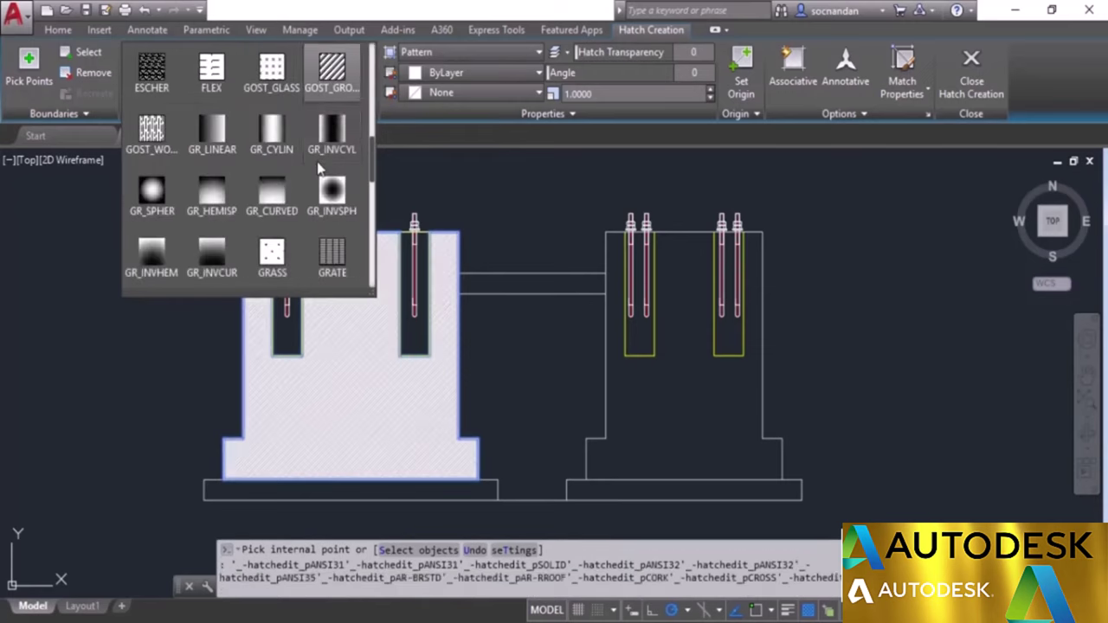
{"action": "scroll", "coordinate": [312, 182], "scroll_direction": "down", "scroll_amount": 7}
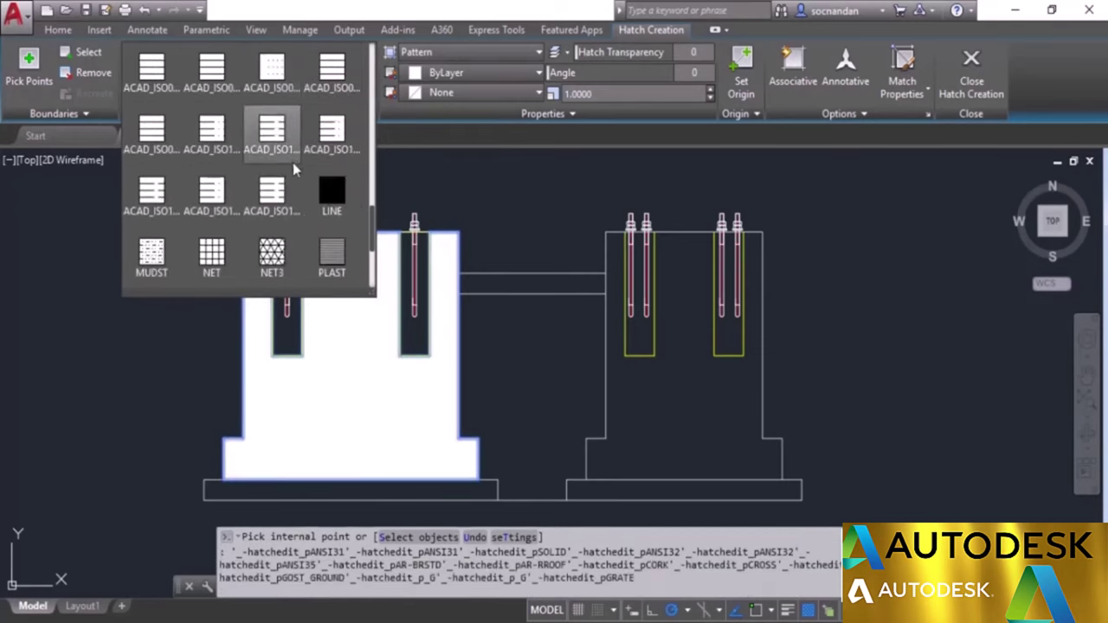
{"action": "scroll", "coordinate": [303, 191], "scroll_direction": "up", "scroll_amount": 5}
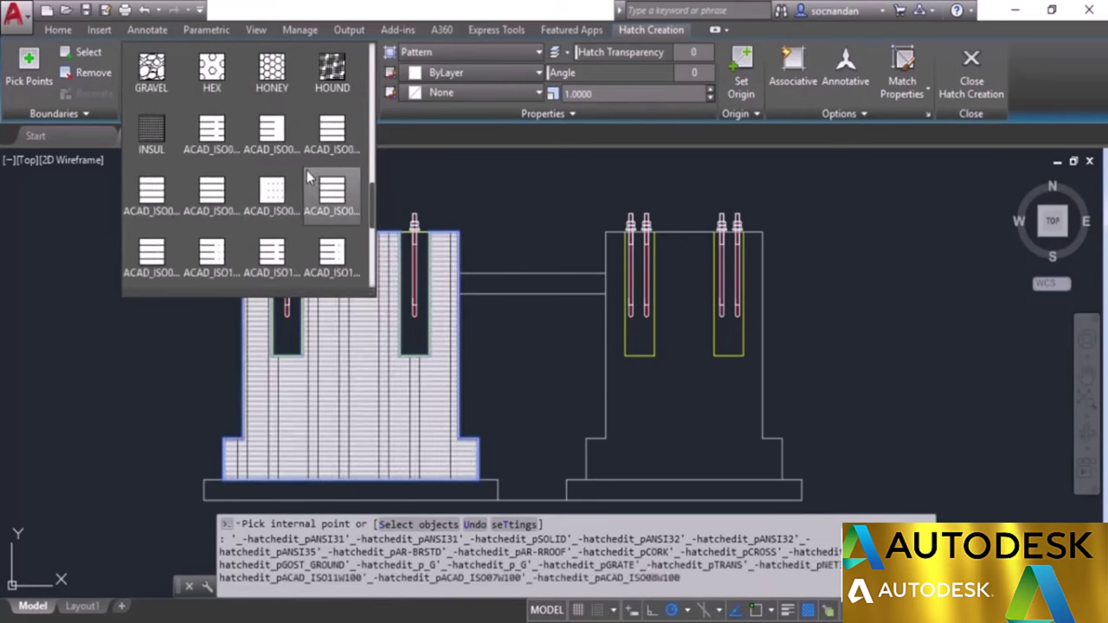
{"action": "scroll", "coordinate": [306, 177], "scroll_direction": "up", "scroll_amount": 1}
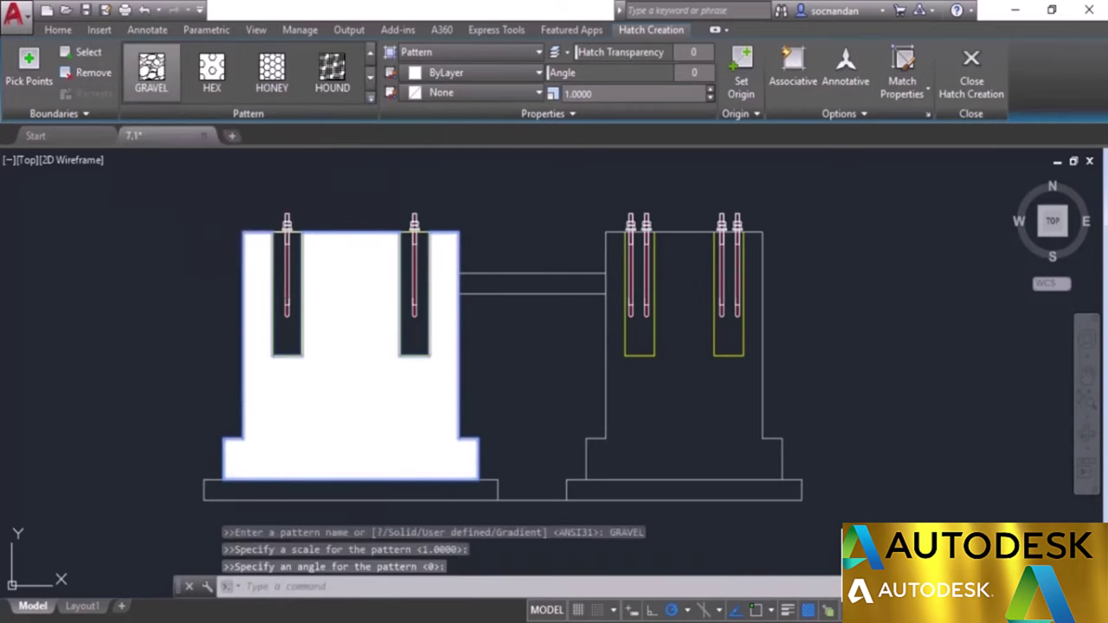
{"action": "left_click", "coordinate": [159, 92]}
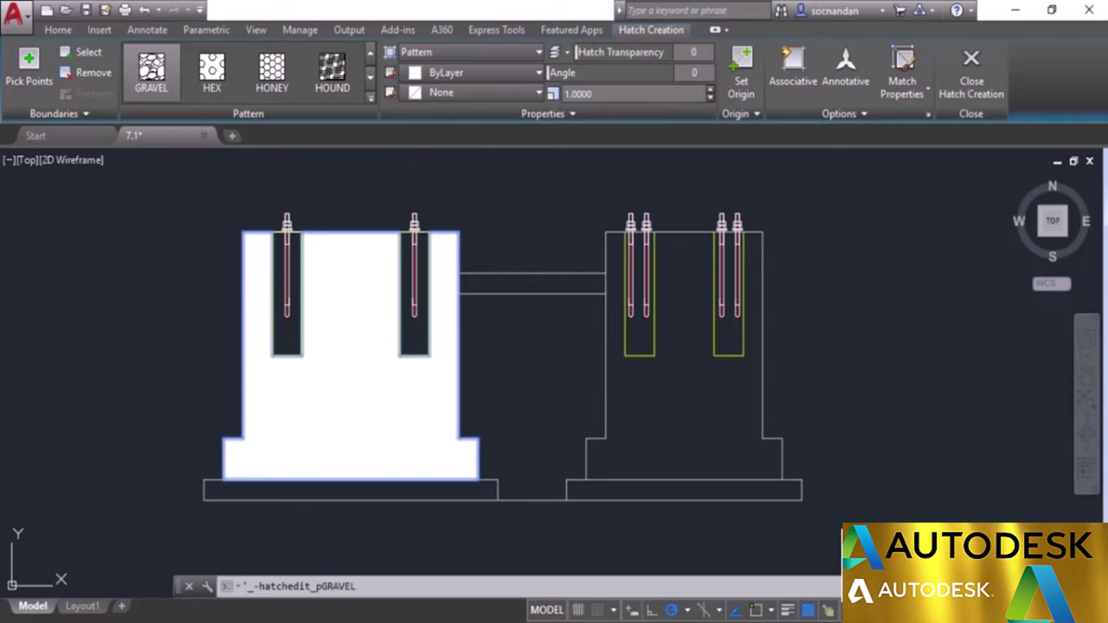
Step: Try a scale of 100 for the gravel hatch and settle on a scale of 200
{"action": "left_click", "coordinate": [606, 94]}
{"action": "type", "text": "100"}
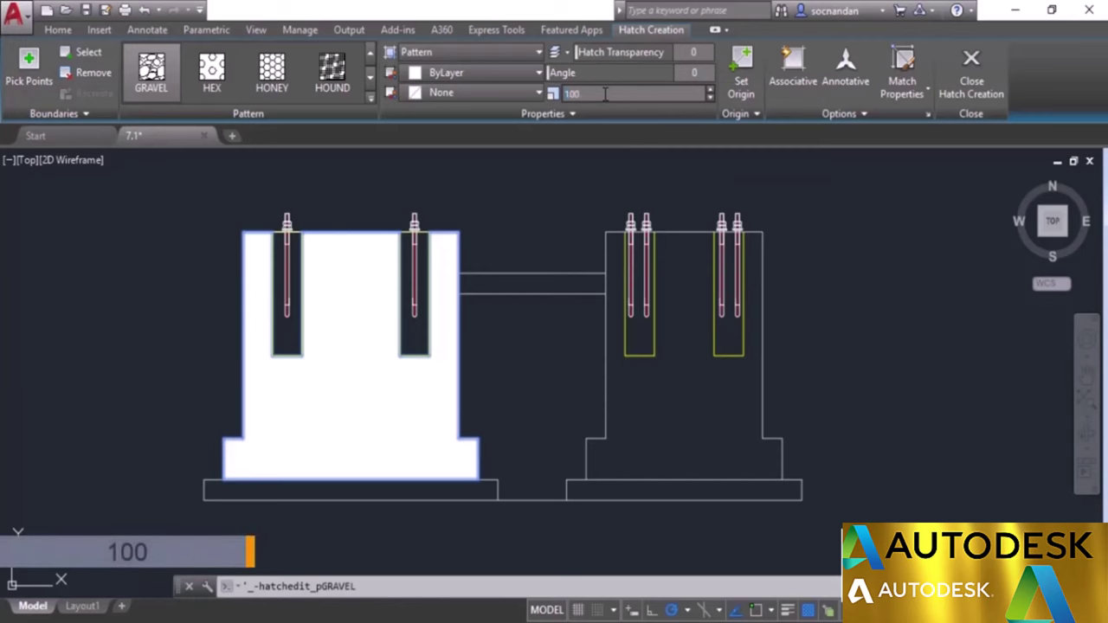
{"action": "key", "text": "Return"}
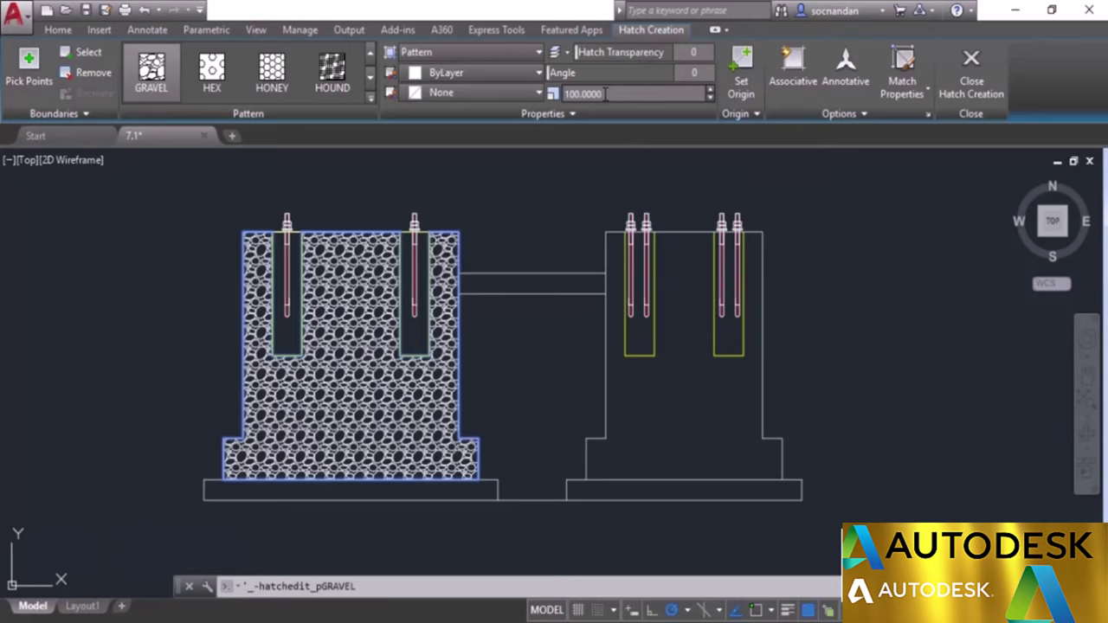
{"action": "left_click", "coordinate": [607, 93]}
{"action": "type", "text": "200"}
{"action": "key", "text": "Return"}
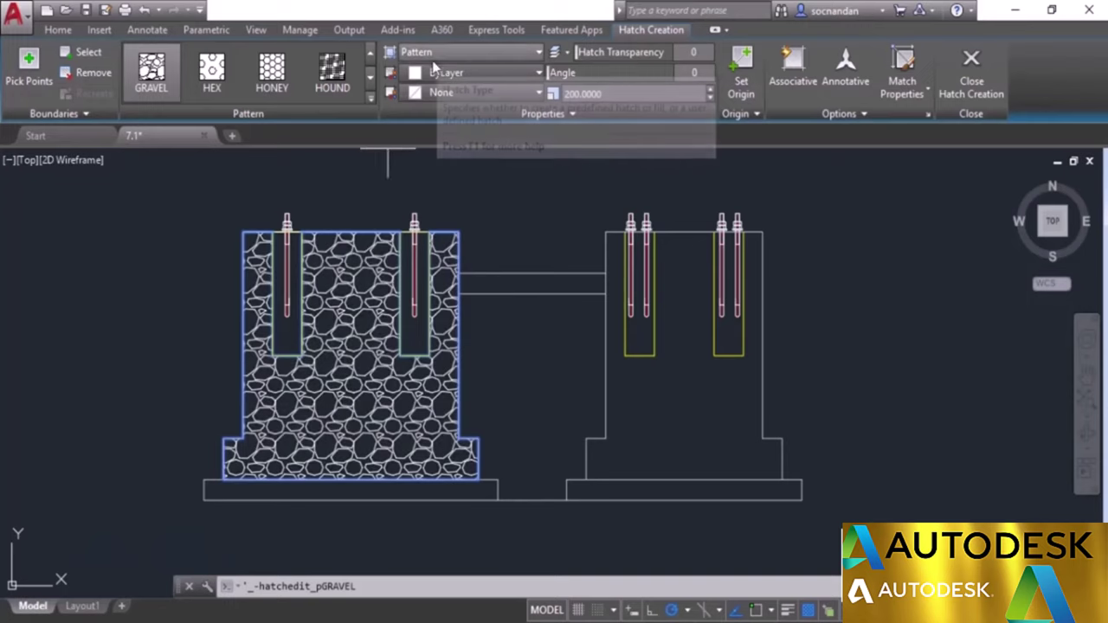
Step: Examine the hatch type, hatch colour and background colour choices, including the full colour selection dialog, without changing any of them
{"action": "left_click", "coordinate": [487, 51]}
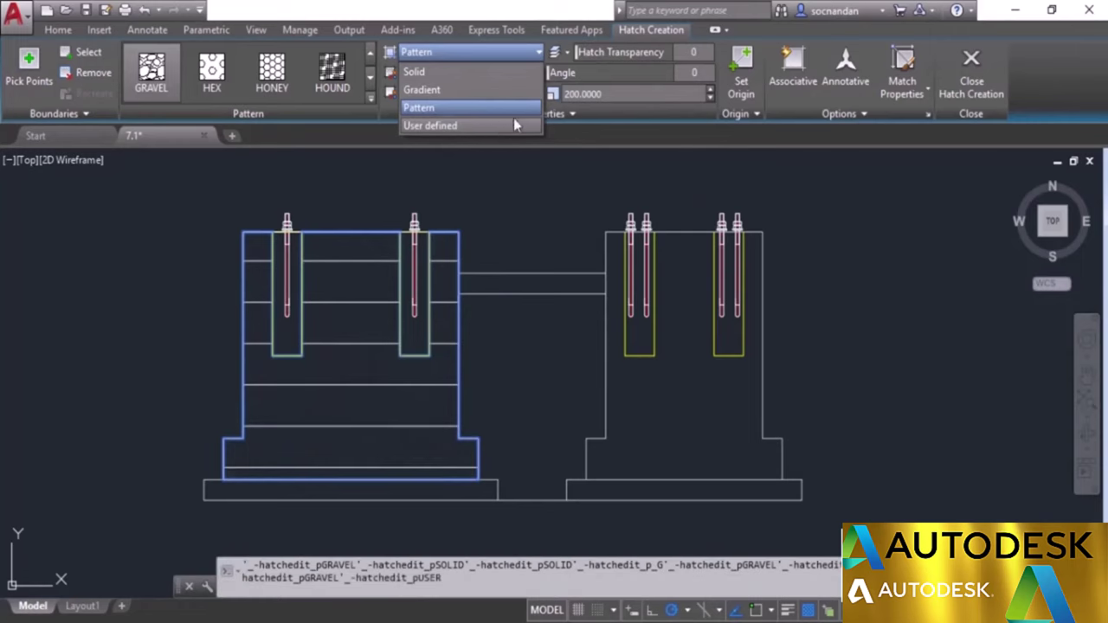
{"action": "left_click", "coordinate": [489, 51]}
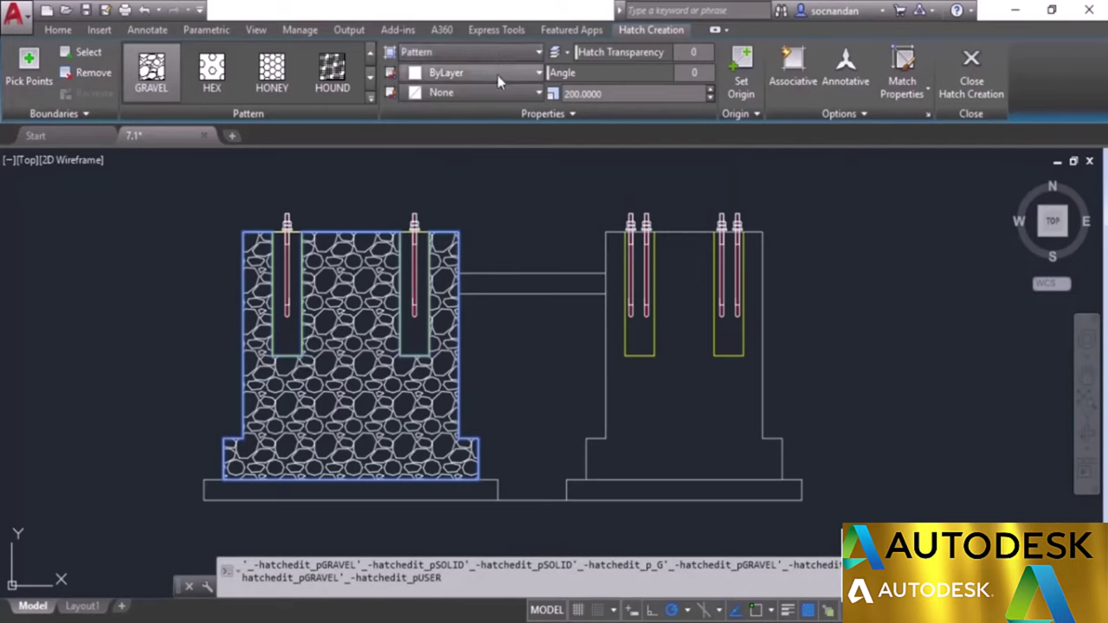
{"action": "left_click", "coordinate": [498, 75]}
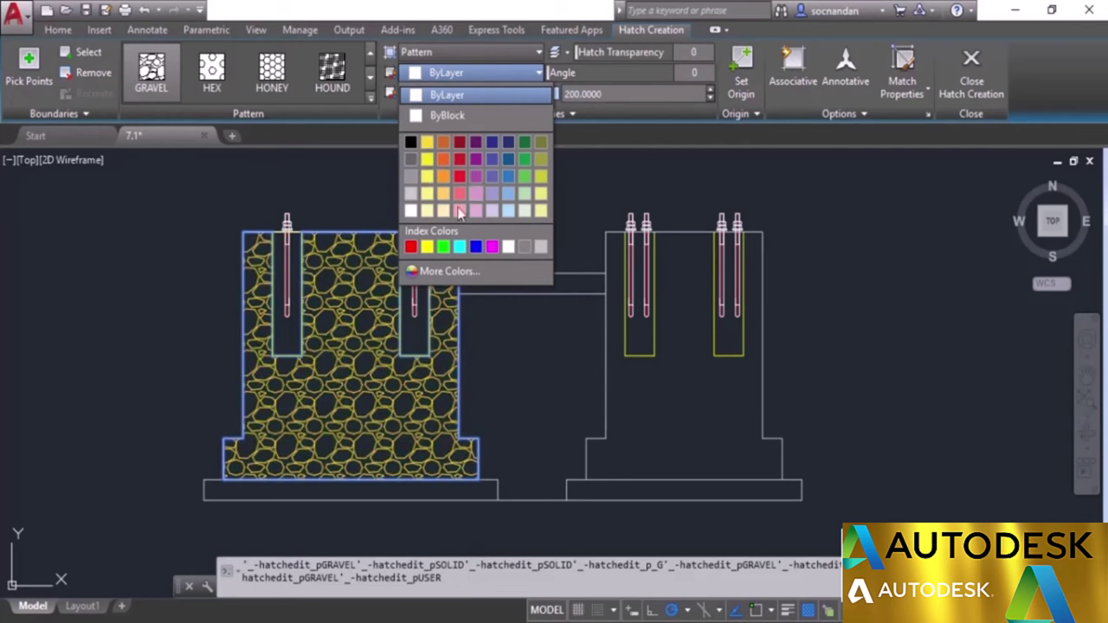
{"action": "left_click", "coordinate": [451, 271]}
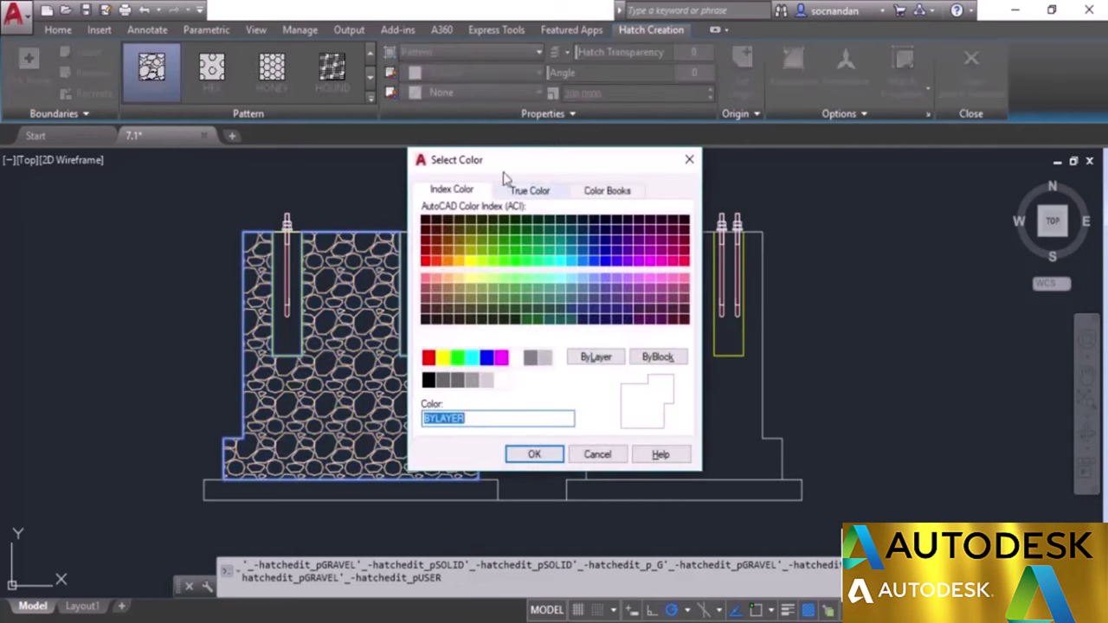
{"action": "left_click", "coordinate": [527, 192]}
{"action": "left_click", "coordinate": [605, 192]}
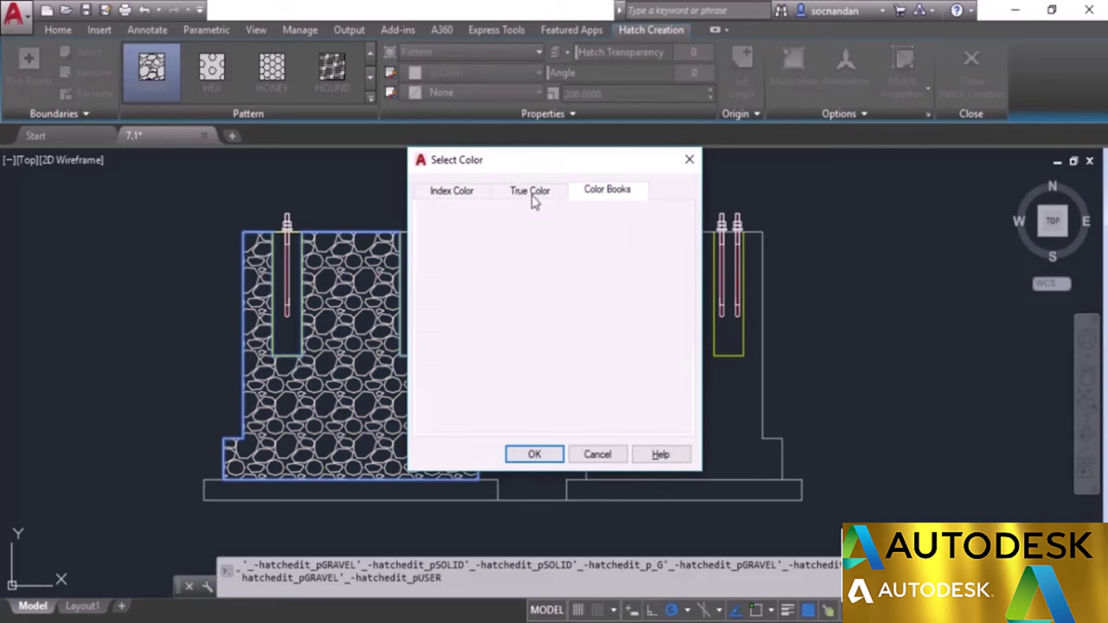
{"action": "left_click", "coordinate": [470, 198]}
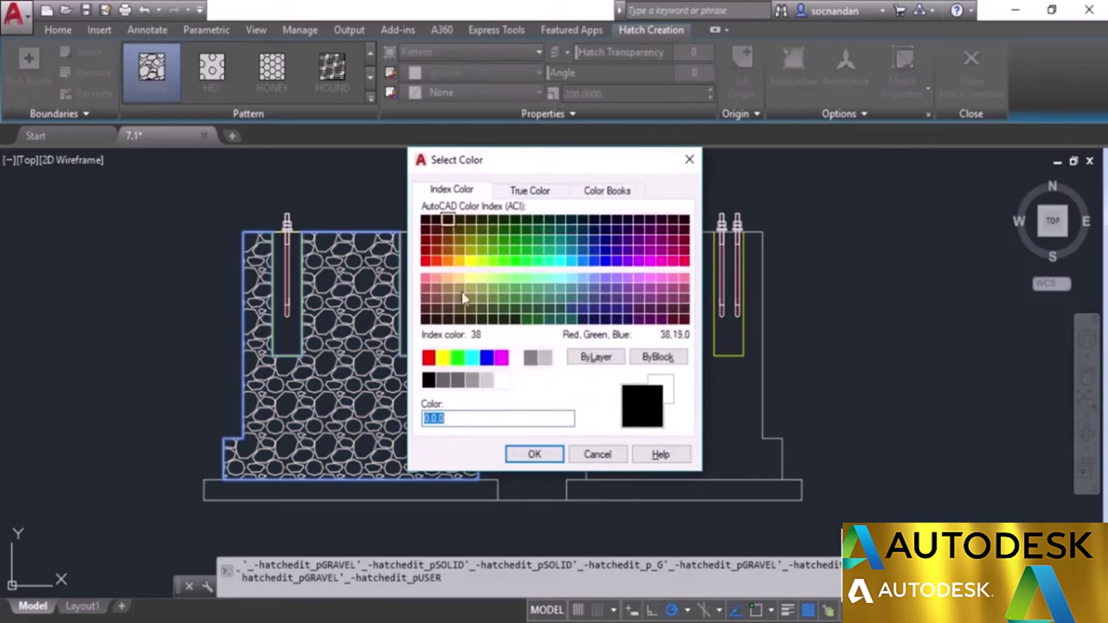
{"action": "left_click", "coordinate": [600, 456]}
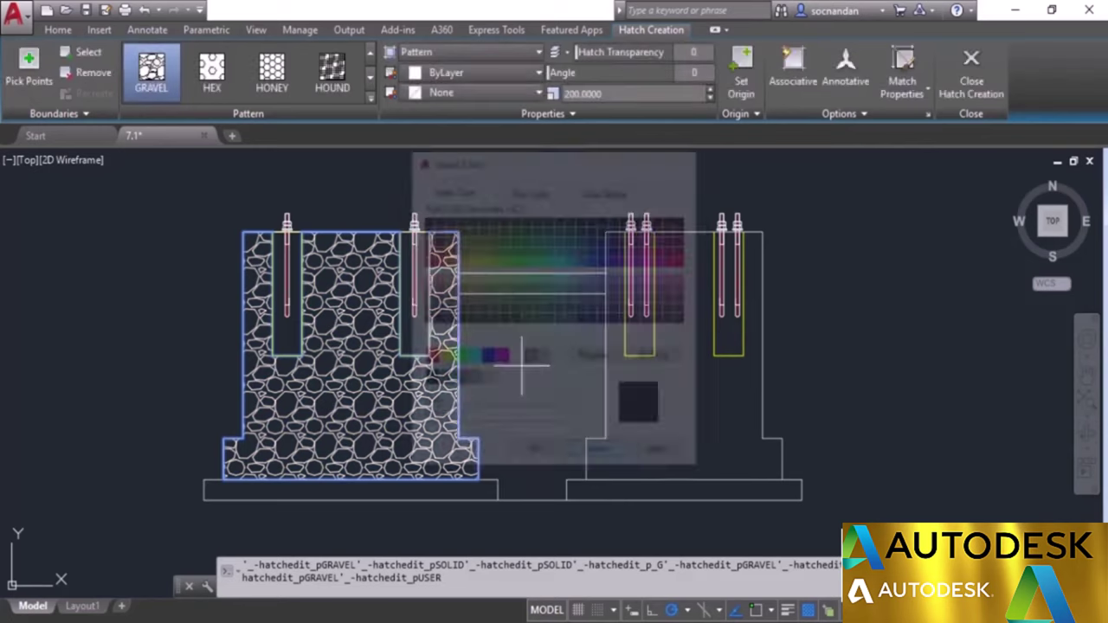
{"action": "left_click", "coordinate": [433, 94]}
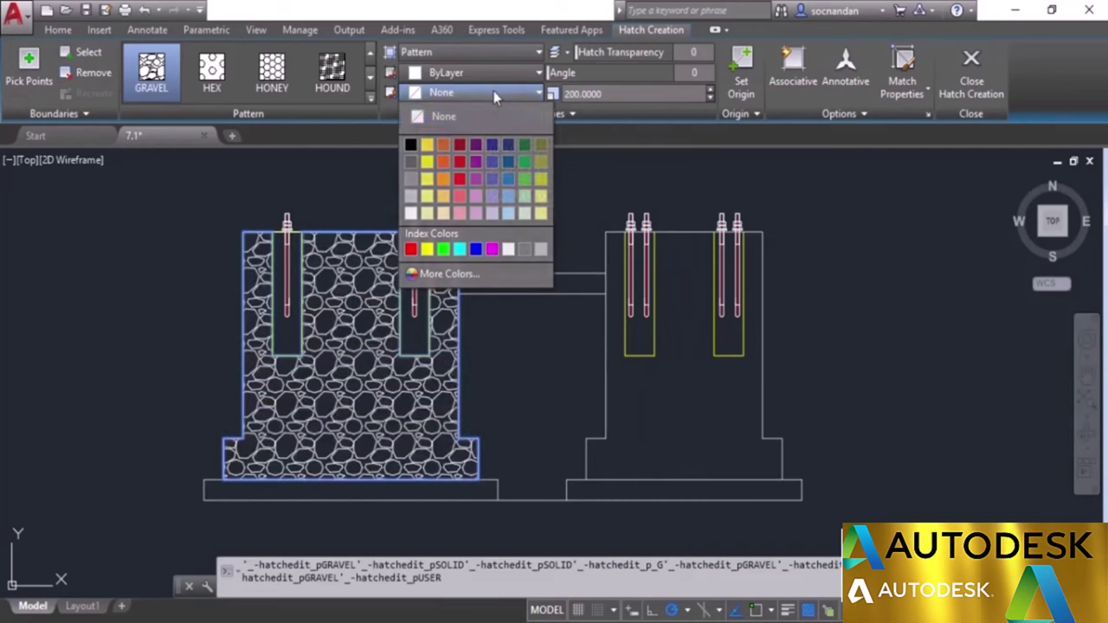
{"action": "left_click", "coordinate": [494, 91]}
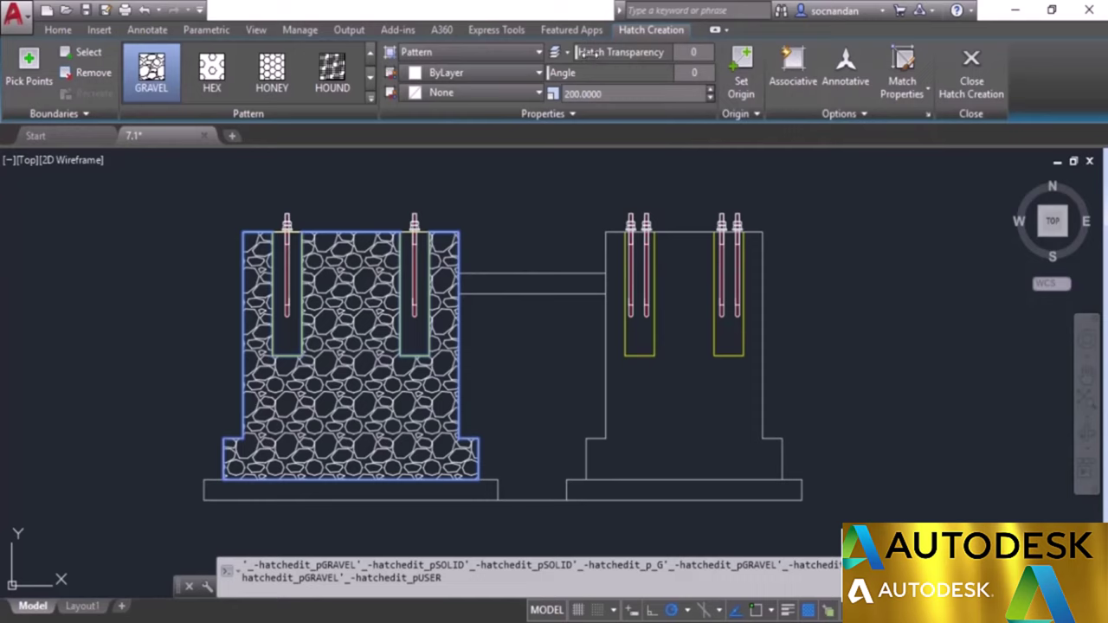
Step: Try a pattern angle of 45 on the gravel hatch and set the angle back to 0
{"action": "mouse_move", "coordinate": [589, 52]}
{"action": "left_mouse_down"}
{"action": "mouse_move", "coordinate": [703, 62]}
{"action": "mouse_move", "coordinate": [676, 75]}
{"action": "mouse_move", "coordinate": [712, 74]}
{"action": "mouse_move", "coordinate": [606, 54]}
{"action": "mouse_move", "coordinate": [557, 87]}
{"action": "left_mouse_up"}
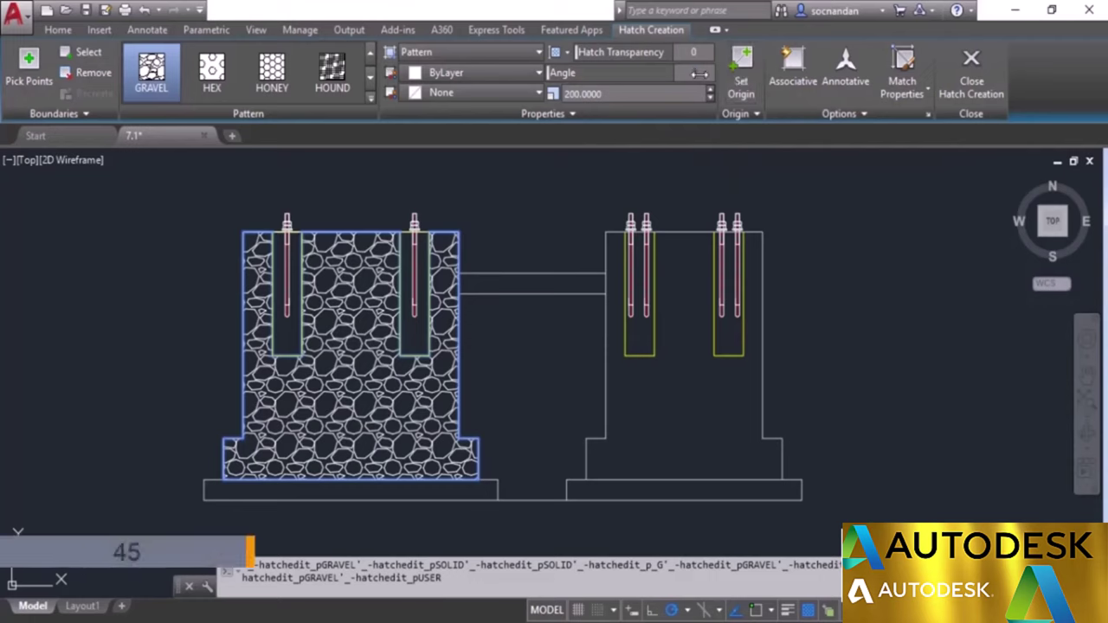
{"action": "key", "text": "Return"}
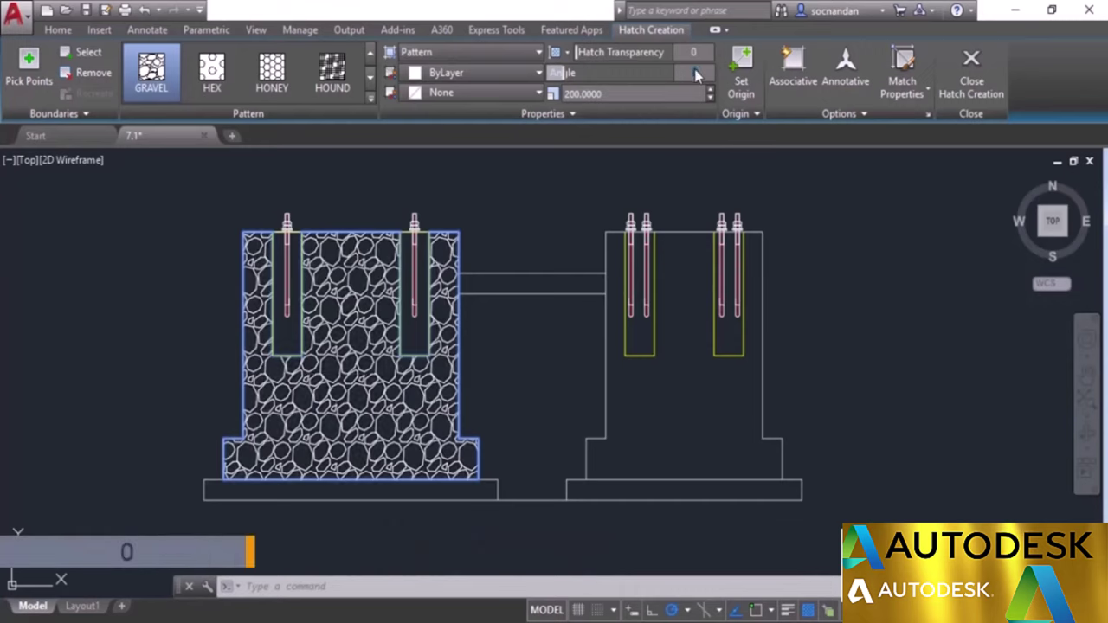
{"action": "key", "text": "Return"}
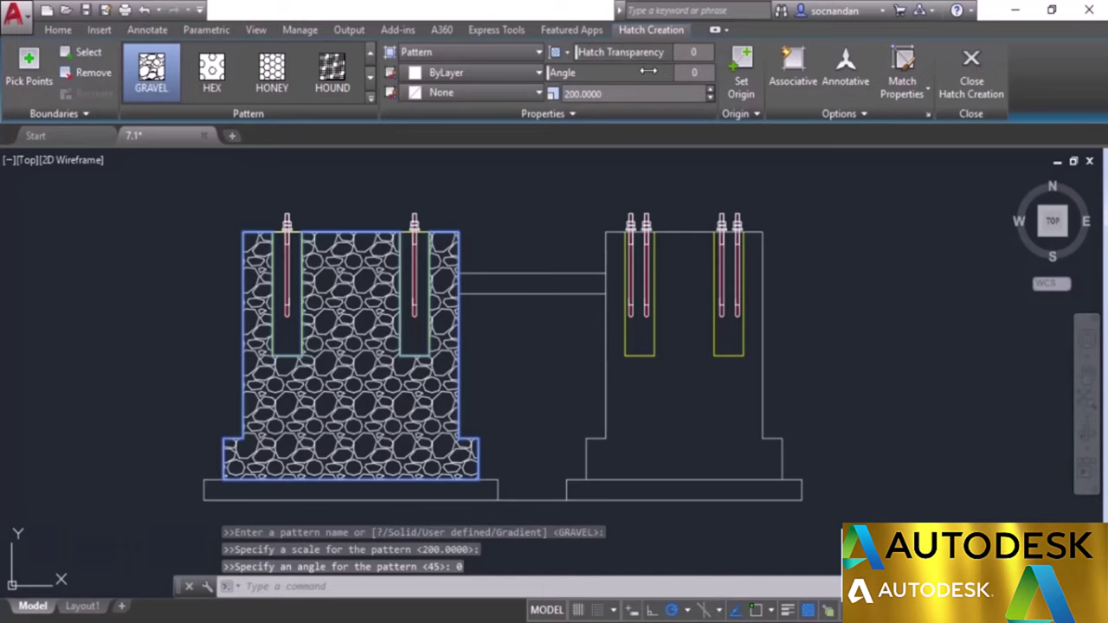
Step: Assign the new hatch to the layer named hatch and finish creating it
{"action": "left_click", "coordinate": [580, 113]}
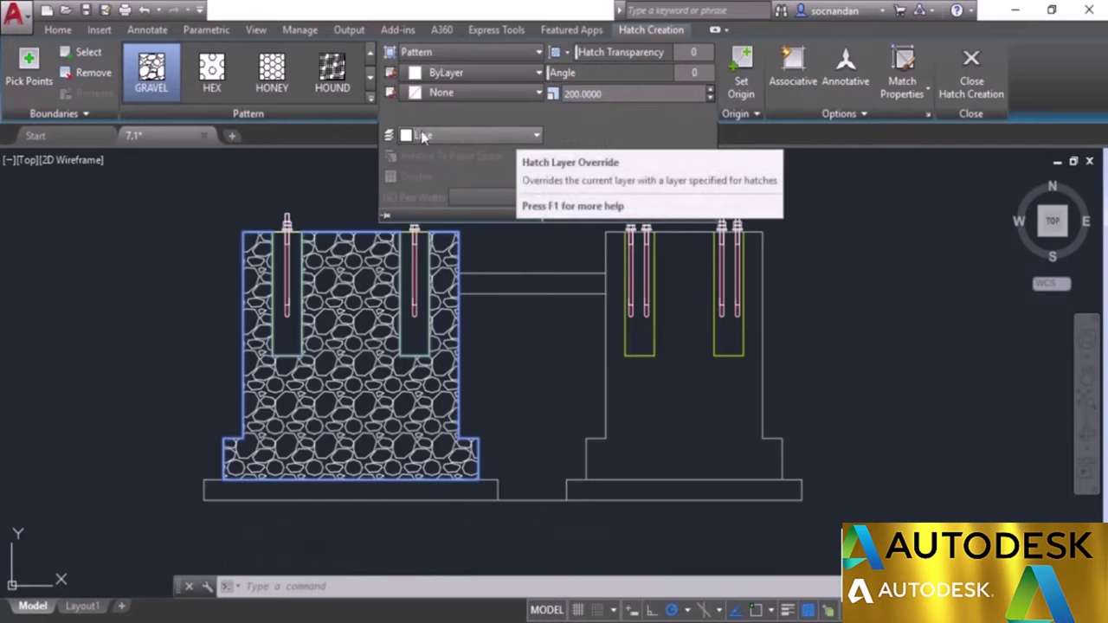
{"action": "left_click", "coordinate": [483, 136]}
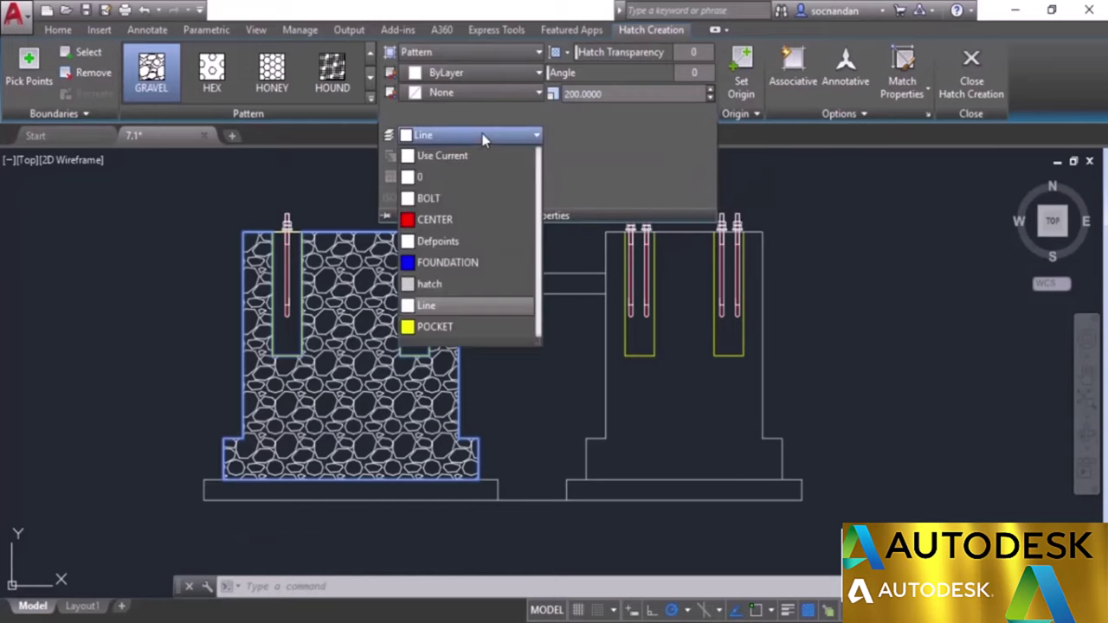
{"action": "left_click", "coordinate": [454, 285]}
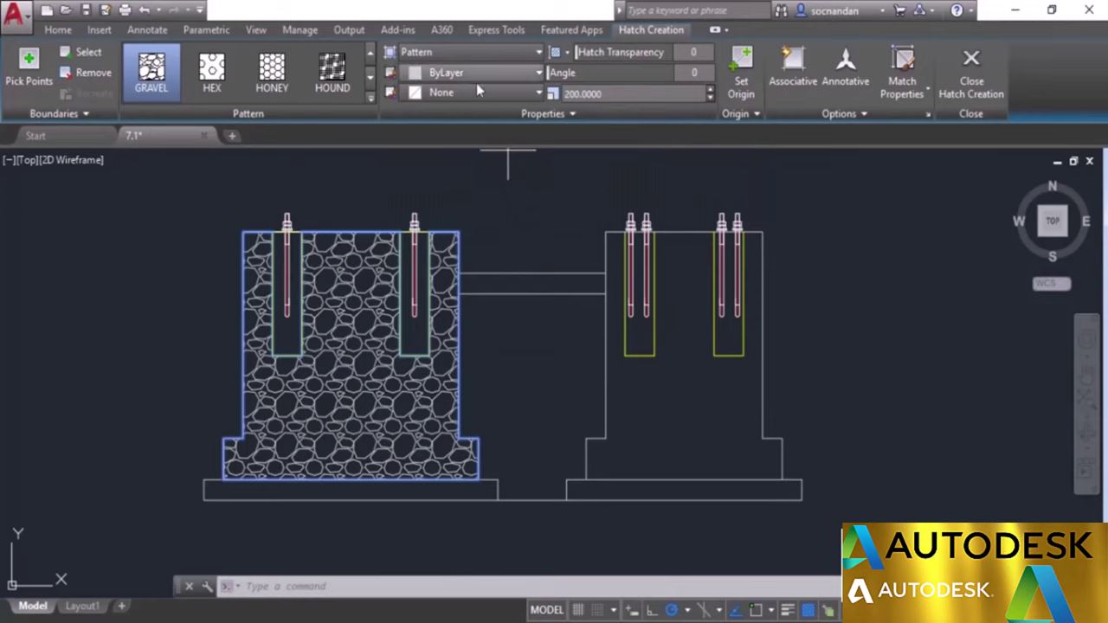
{"action": "left_click", "coordinate": [987, 84]}
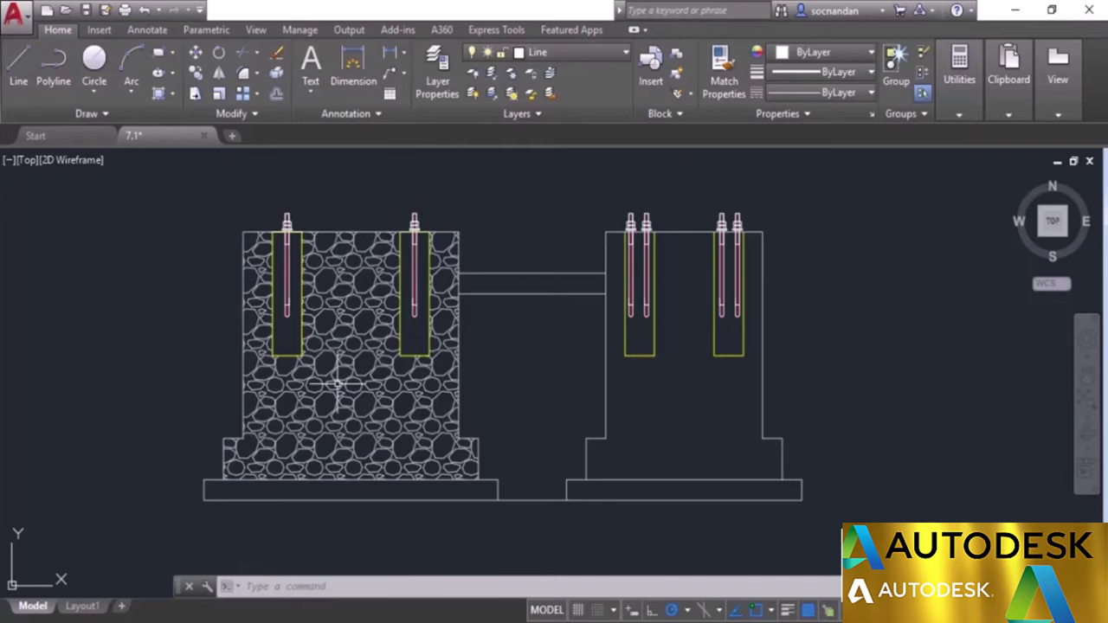
Step: Erase the gravel hatch from the left foundation block
{"action": "left_click", "coordinate": [339, 372]}
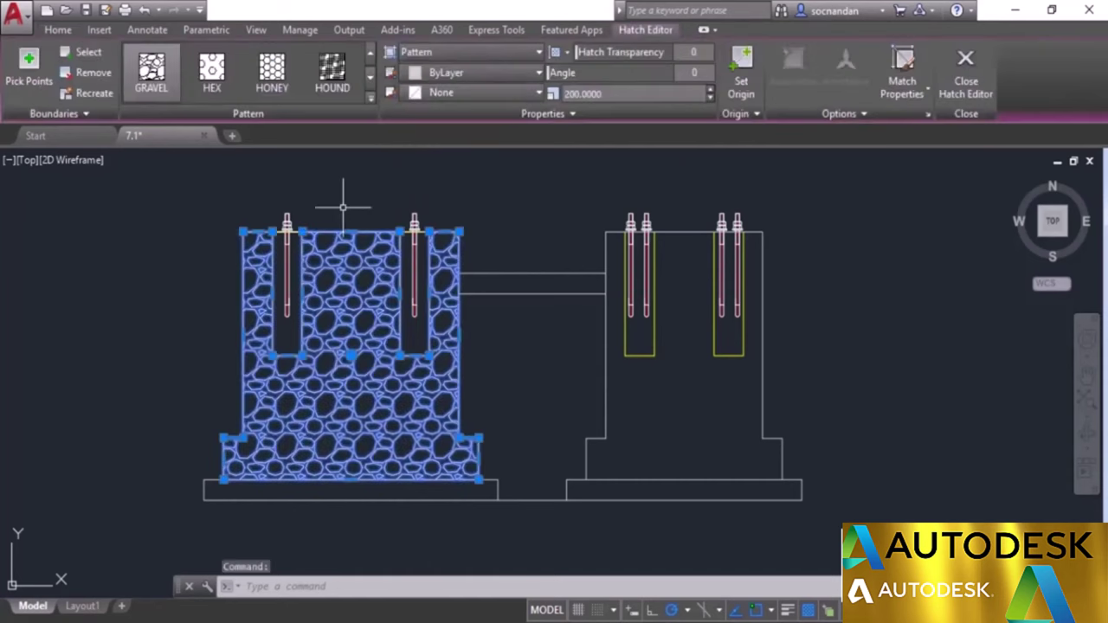
{"action": "right_click", "coordinate": [217, 276]}
{"action": "left_click", "coordinate": [261, 313]}
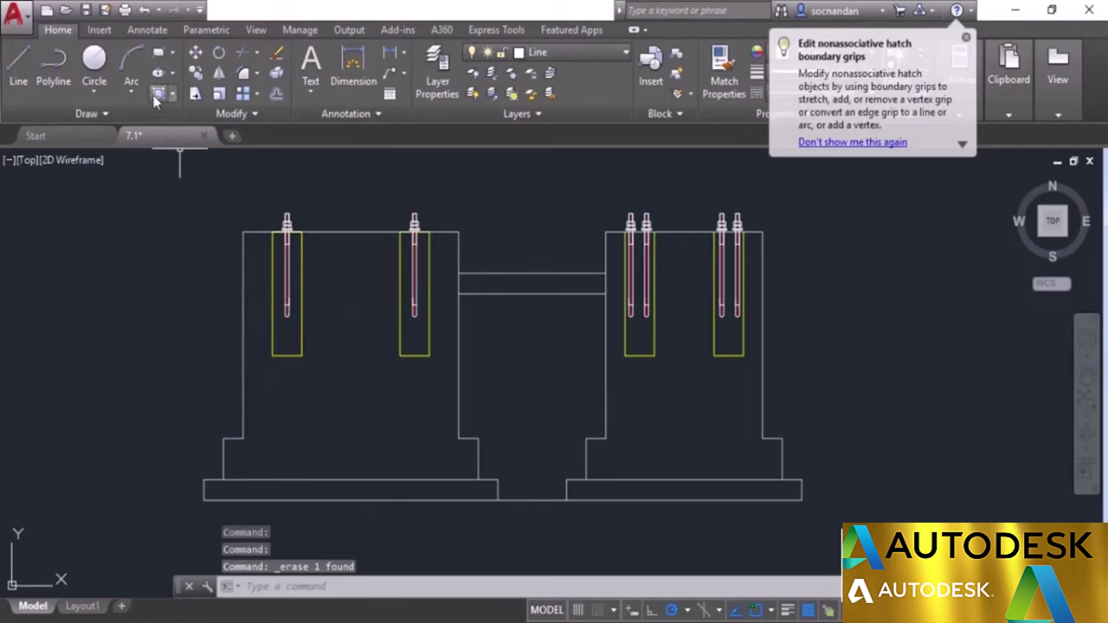
Step: Start a new GRAVEL hatch at scale 200 and pick the inside of all four yellow bolt pockets as its areas
{"action": "left_click", "coordinate": [158, 94]}
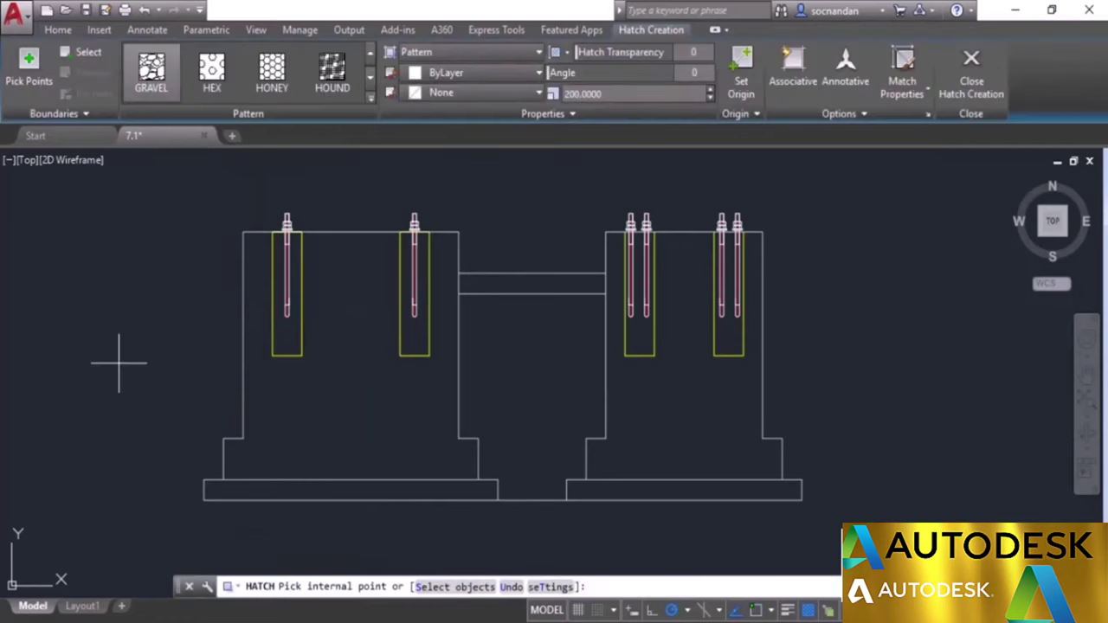
{"action": "left_click", "coordinate": [286, 329]}
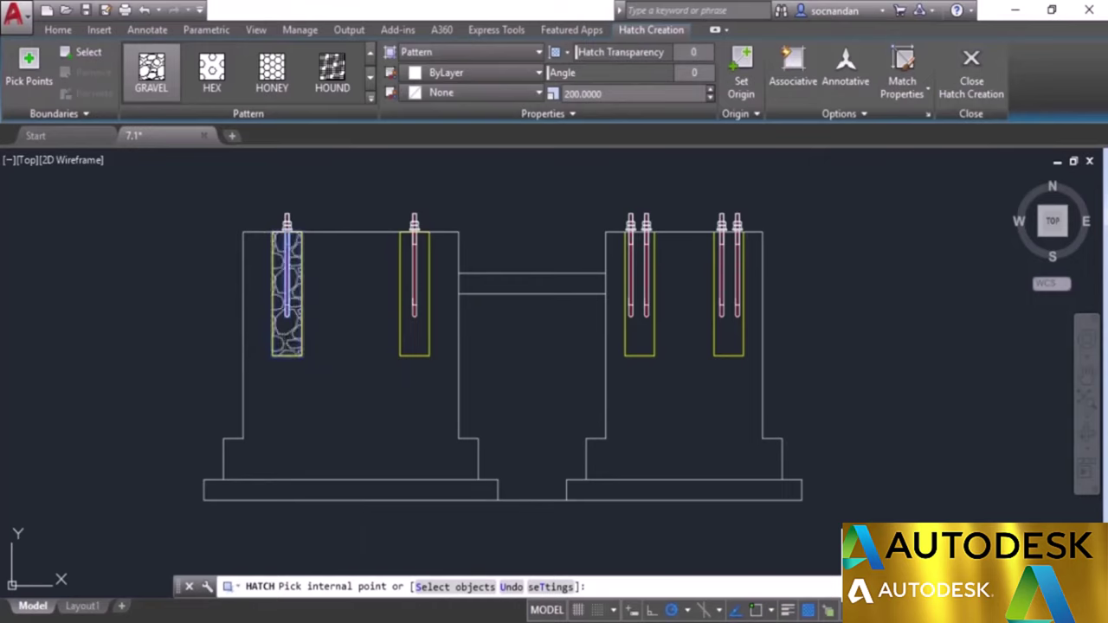
{"action": "left_click", "coordinate": [410, 324]}
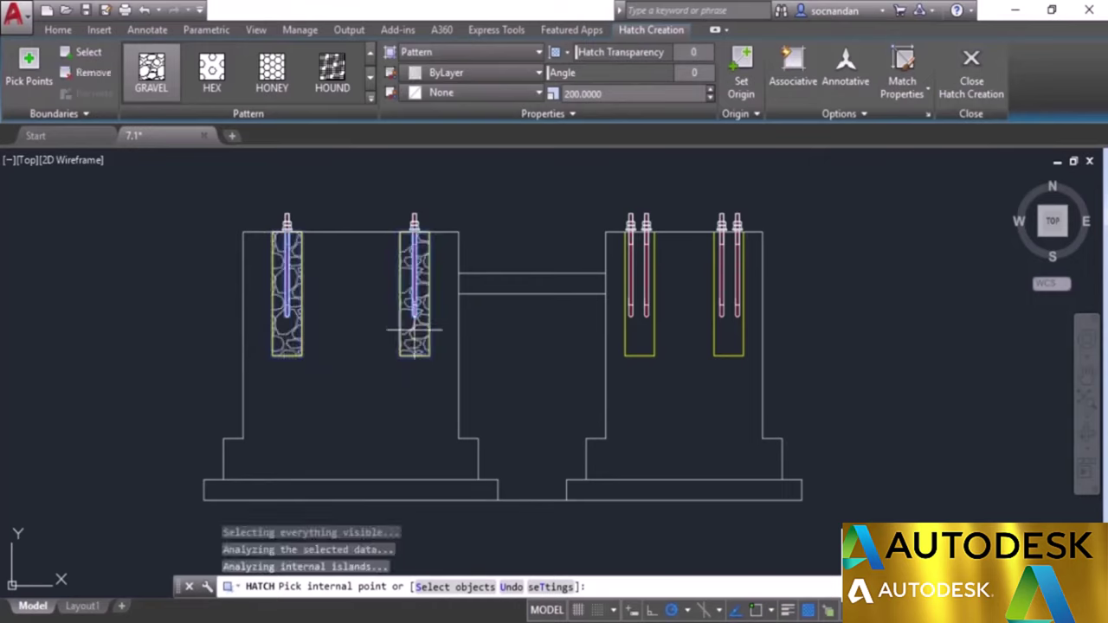
{"action": "left_click", "coordinate": [645, 330]}
{"action": "left_click", "coordinate": [726, 334]}
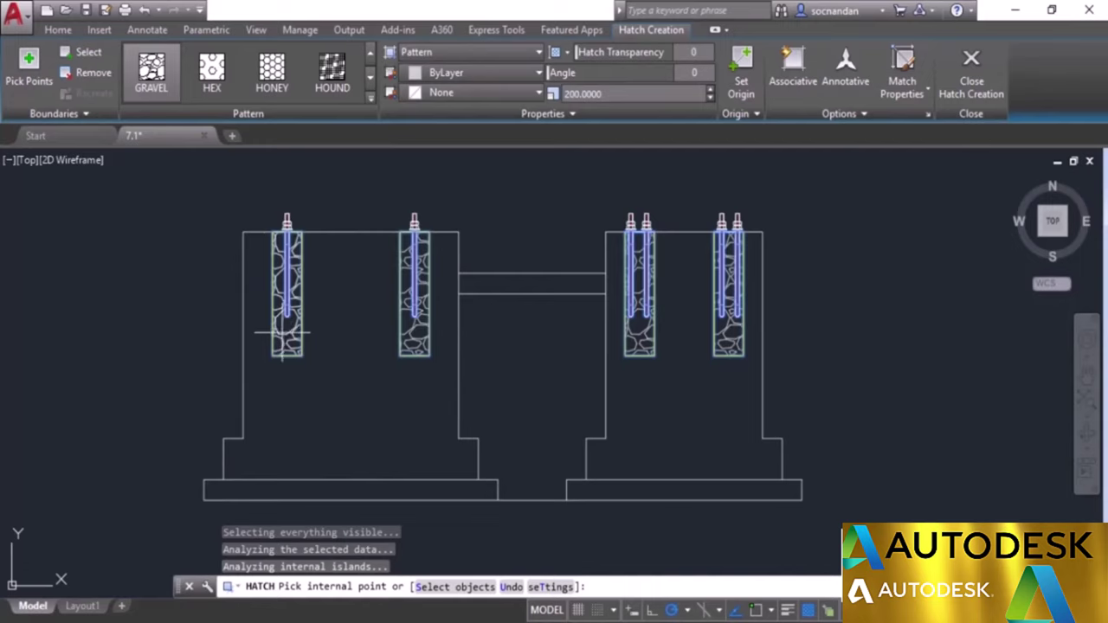
Step: Change the bolt pocket hatch pattern from GRAVEL to ANSI31
{"action": "left_click", "coordinate": [372, 98]}
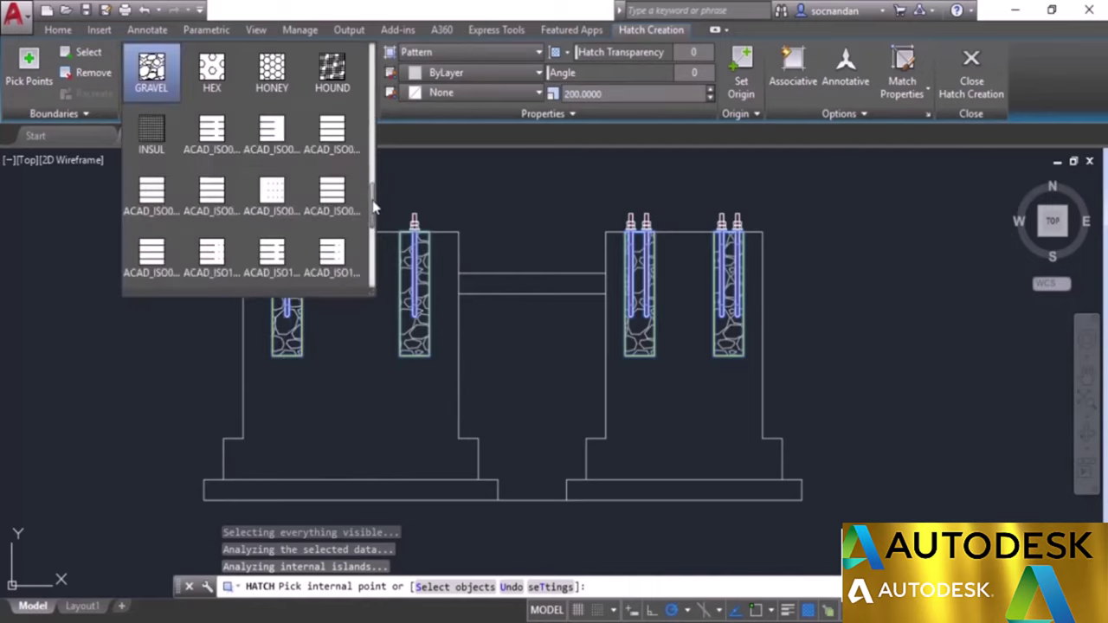
{"action": "left_click_drag", "start_coordinate": [378, 178], "coordinate": [370, 58]}
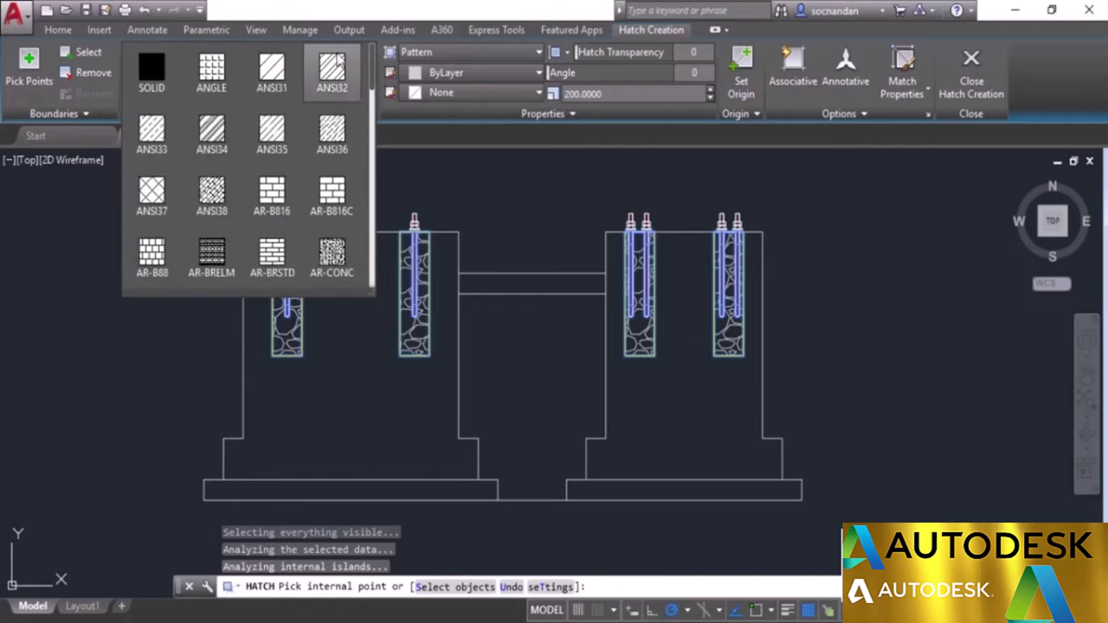
{"action": "left_click", "coordinate": [285, 75]}
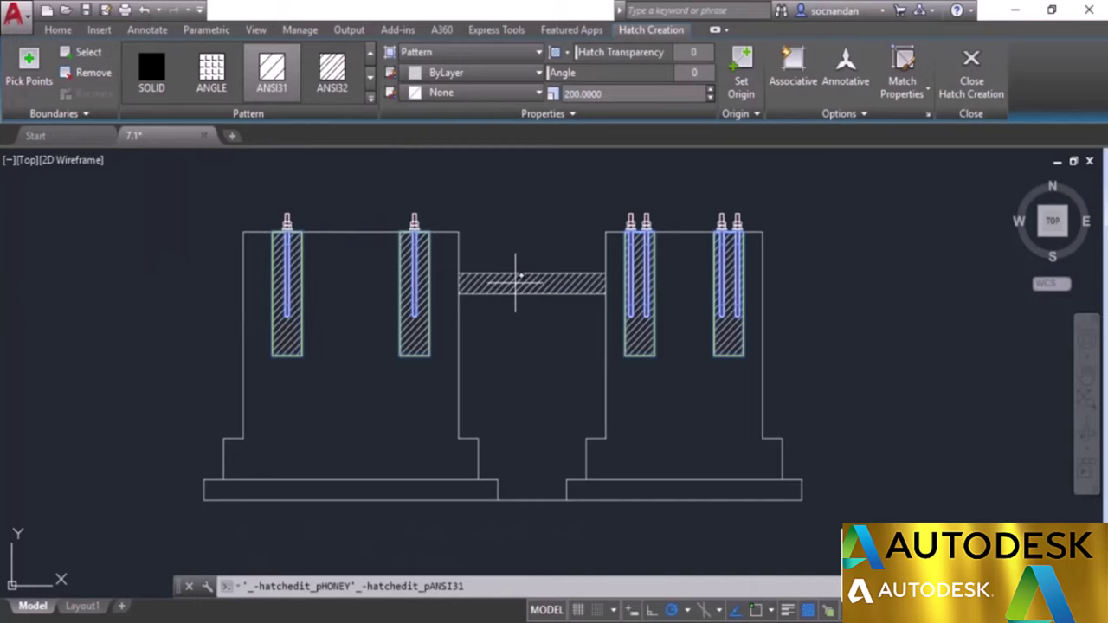
Step: Add the base slabs beneath both foundation blocks to the hatch by selecting their outlines as boundary objects
{"action": "left_click", "coordinate": [83, 59]}
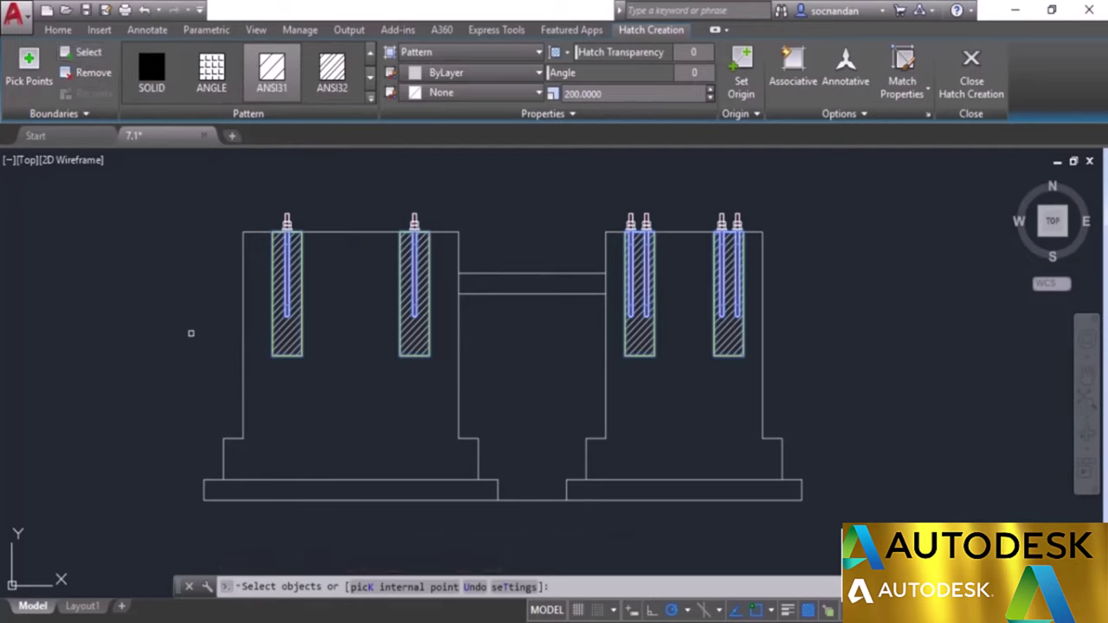
{"action": "left_click", "coordinate": [207, 482]}
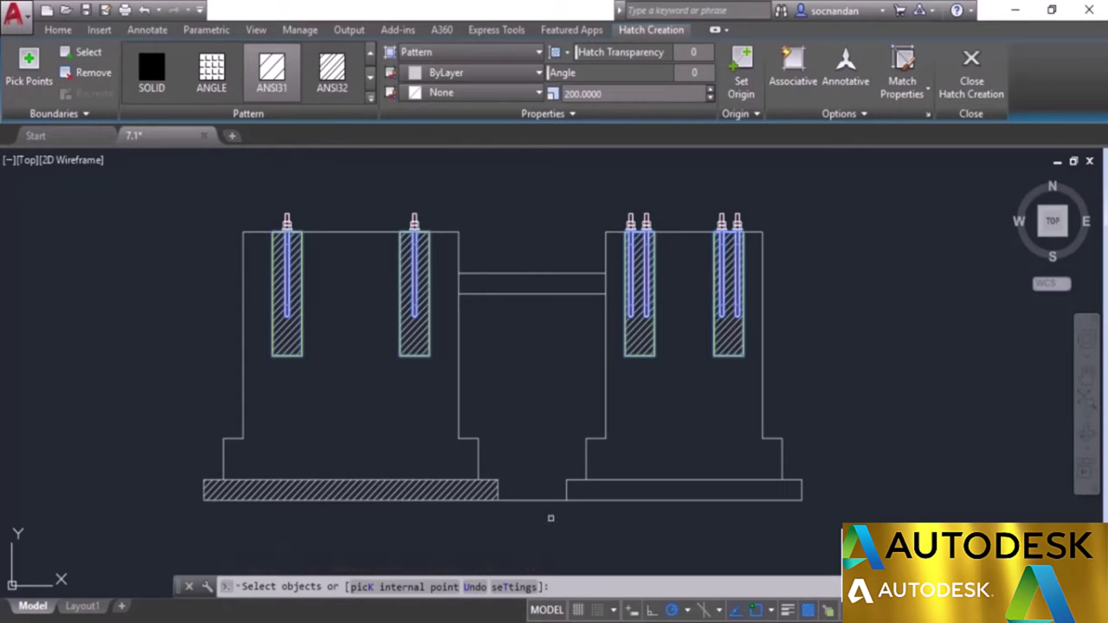
{"action": "left_click", "coordinate": [670, 480]}
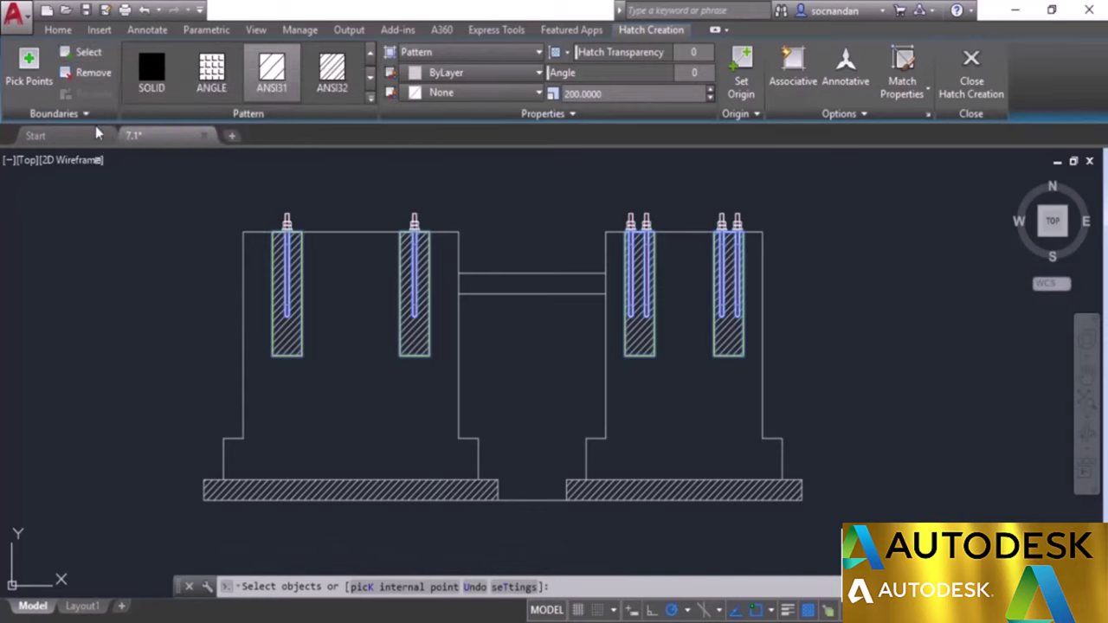
Step: Remove the boundaries of both base slabs from the hatch
{"action": "left_click", "coordinate": [82, 77]}
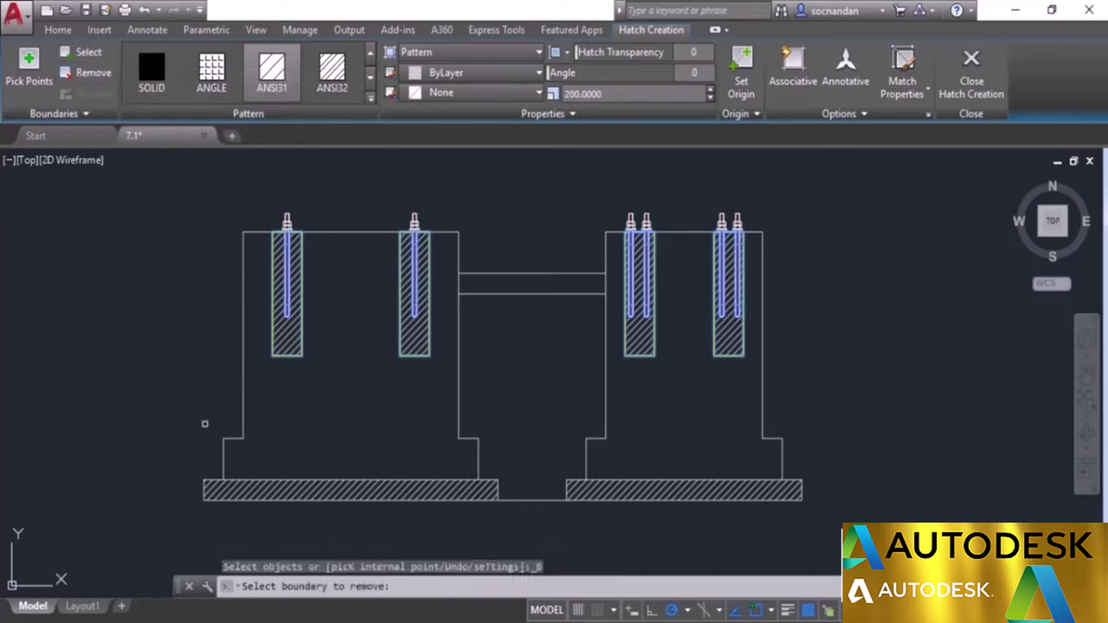
{"action": "left_click", "coordinate": [259, 477]}
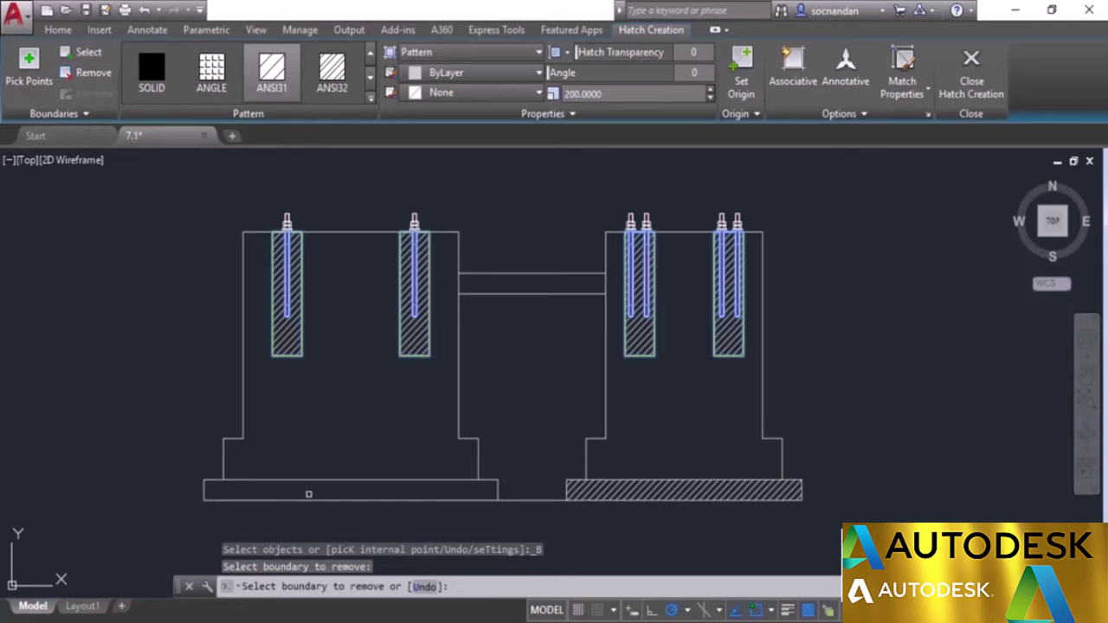
{"action": "left_click", "coordinate": [640, 480]}
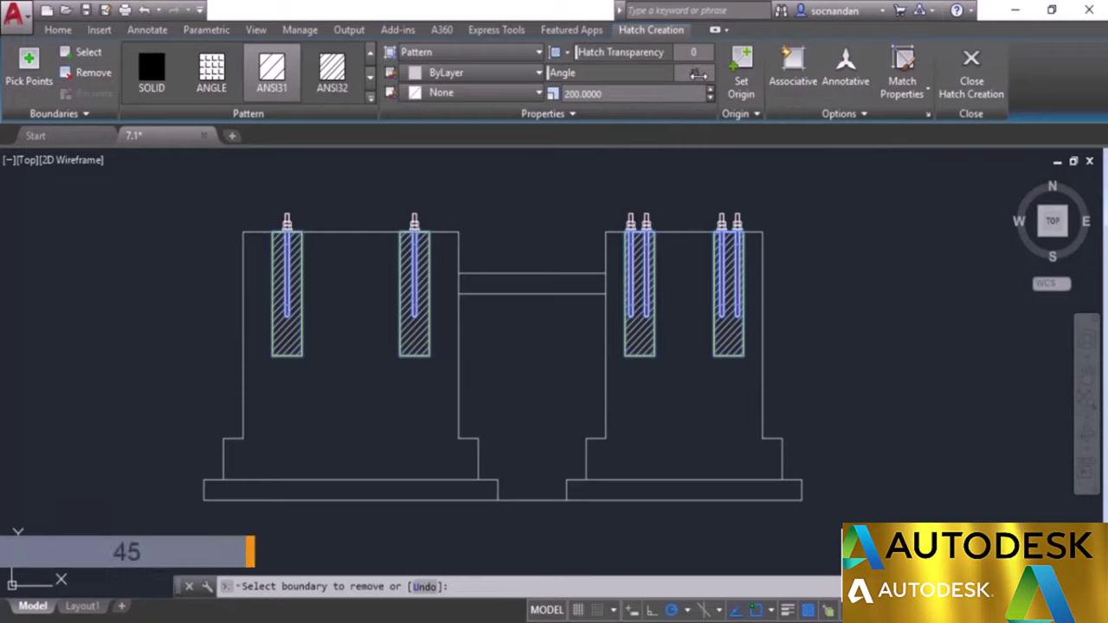
Step: Try a pattern angle of 45 on the bolt pocket hatch, set it back to 0 and finish the hatch
{"action": "key", "text": "Return"}
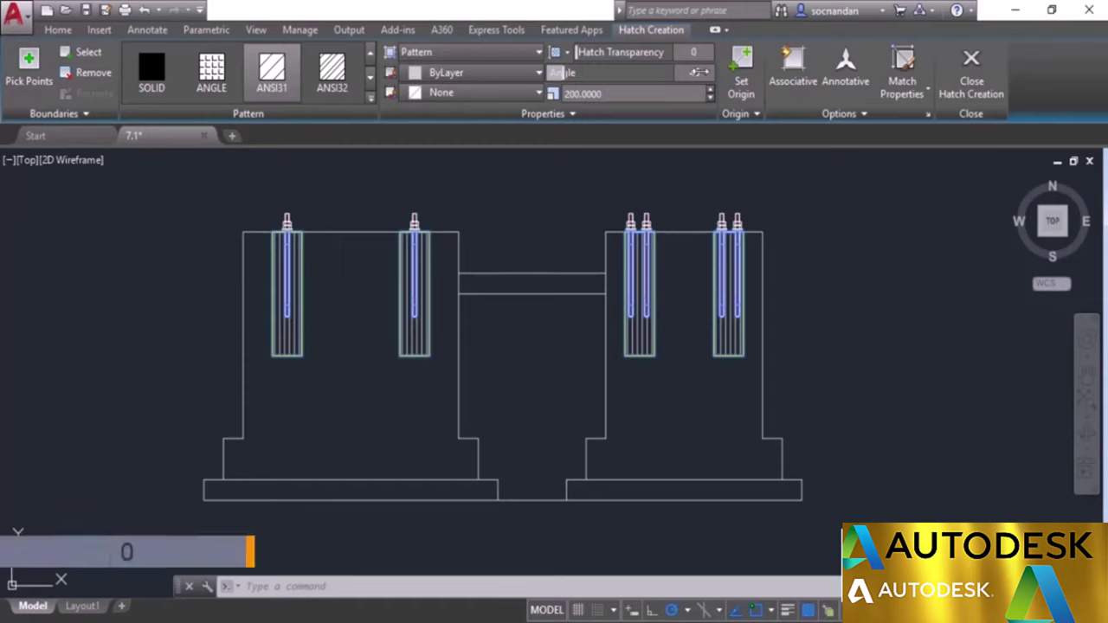
{"action": "key", "text": "Return"}
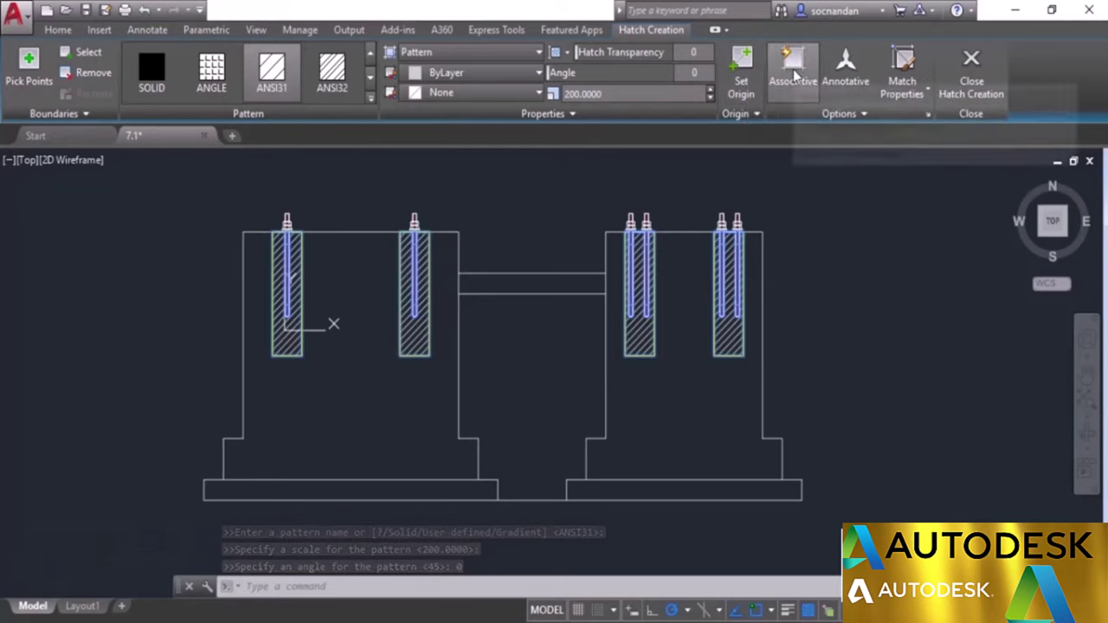
{"action": "left_click", "coordinate": [846, 113]}
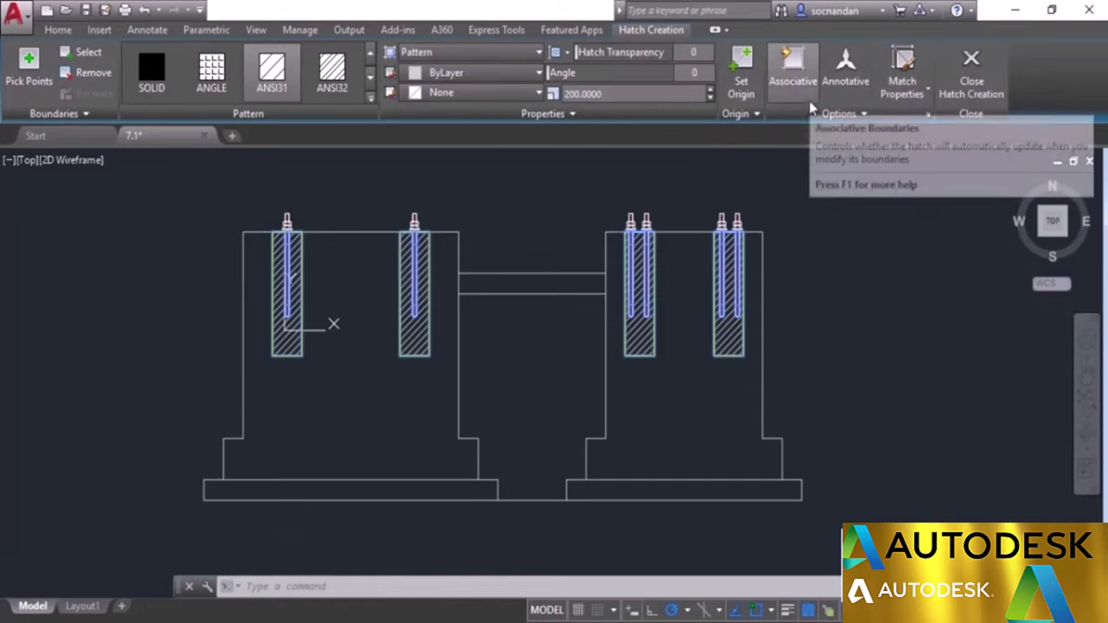
{"action": "left_click", "coordinate": [989, 73]}
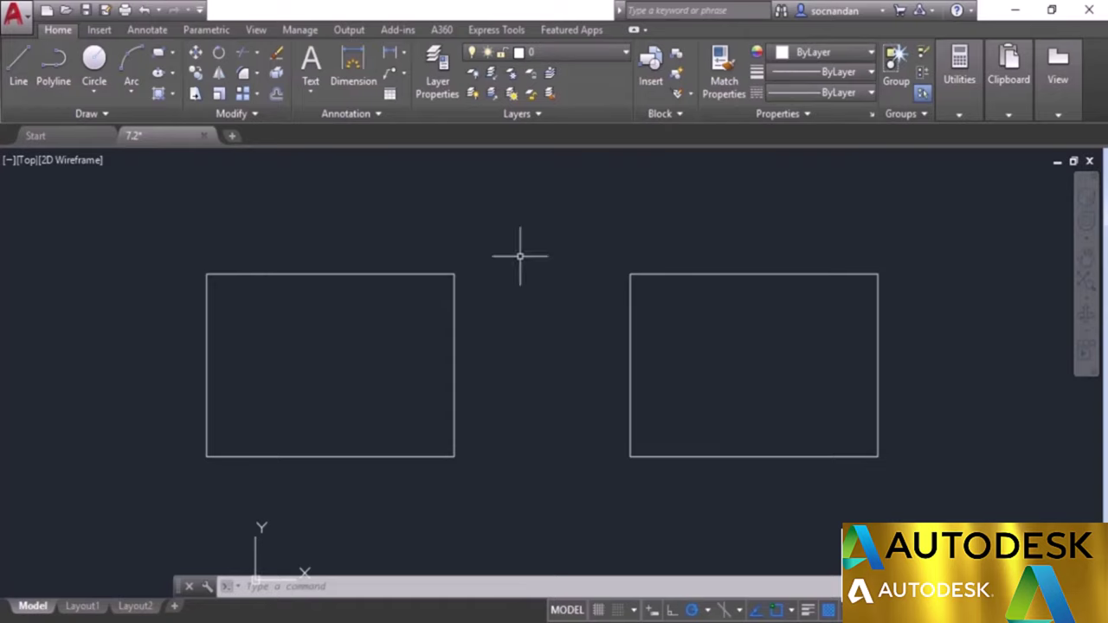
Step: In drawing 7.2, hatch the inside of the left rectangle with ANSI31 at scale 1 as an associative hatch
{"action": "left_click", "coordinate": [157, 97]}
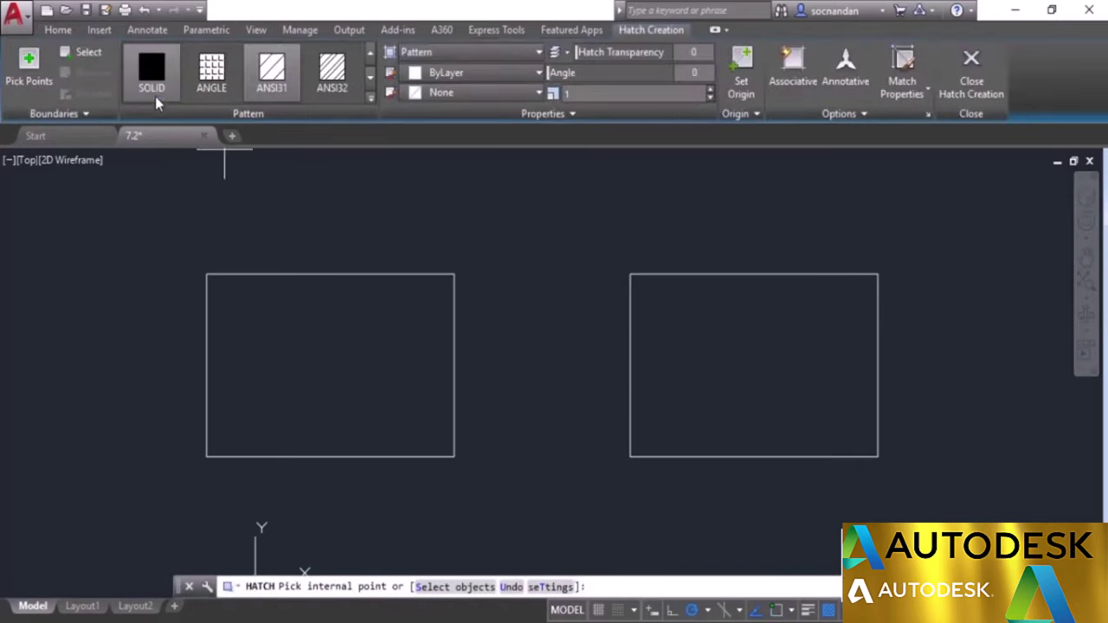
{"action": "left_click", "coordinate": [272, 99]}
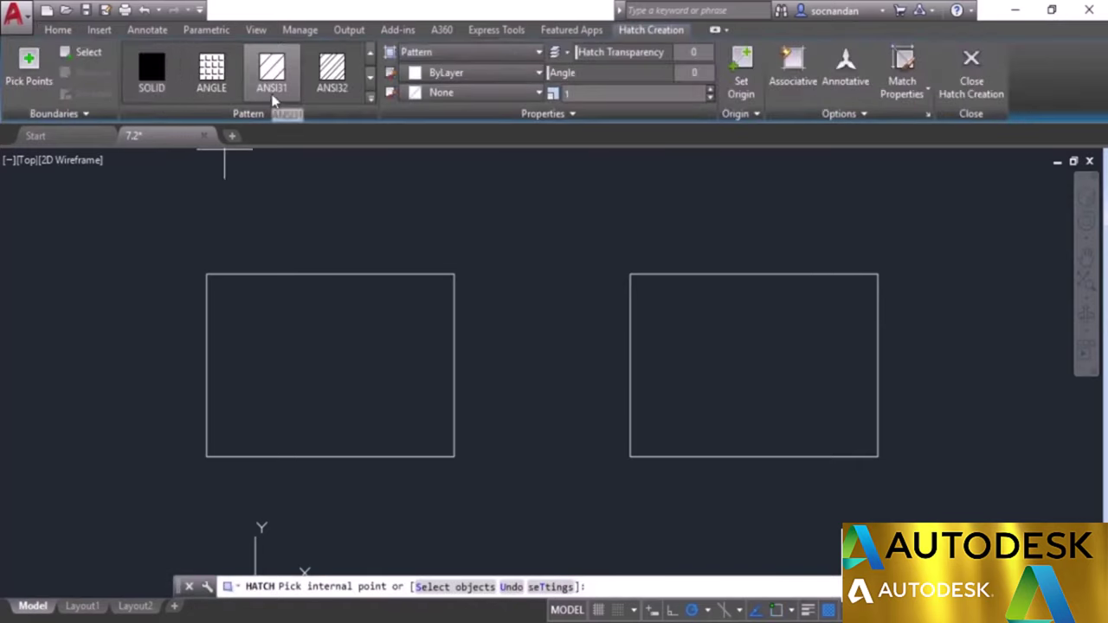
{"action": "left_click", "coordinate": [41, 71]}
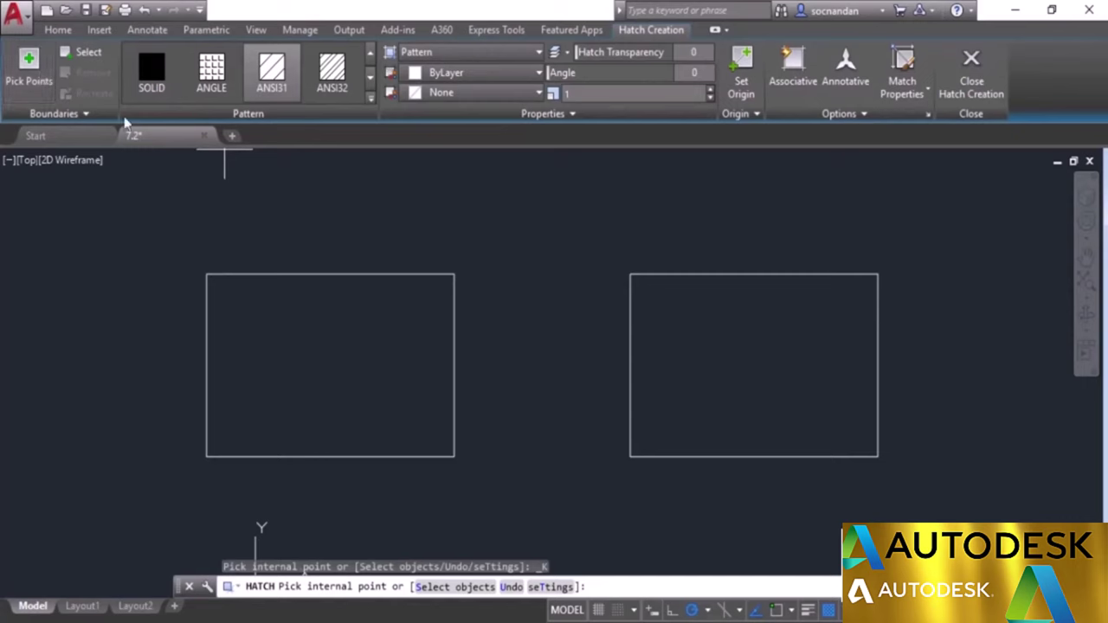
{"action": "left_click", "coordinate": [352, 322]}
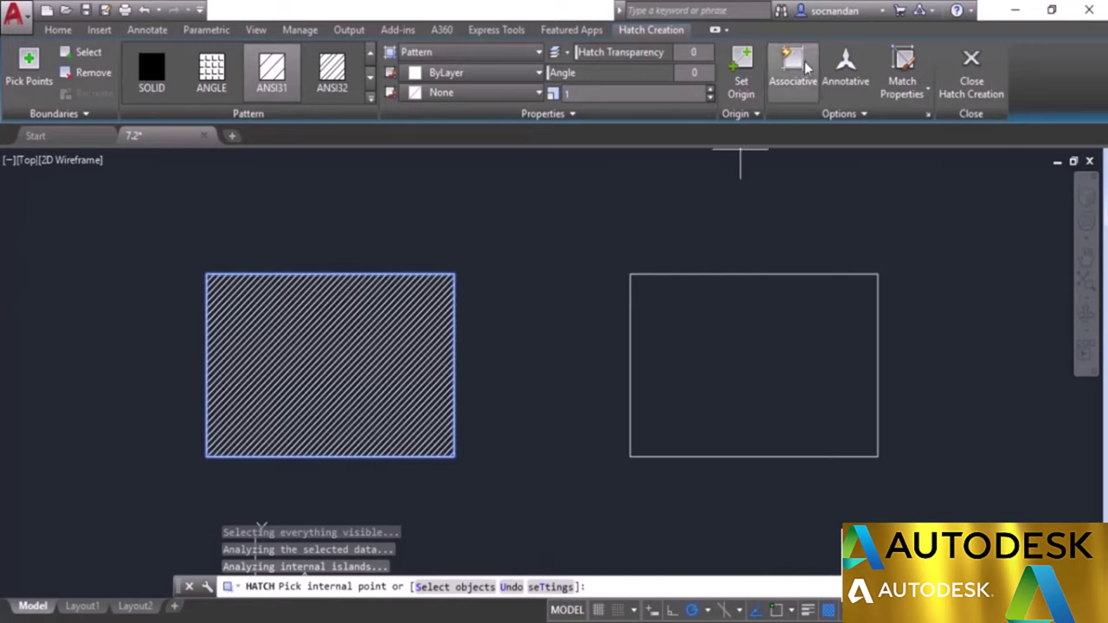
{"action": "left_click", "coordinate": [789, 75]}
{"action": "left_click", "coordinate": [971, 78]}
{"action": "mouse_move", "coordinate": [989, 80]}
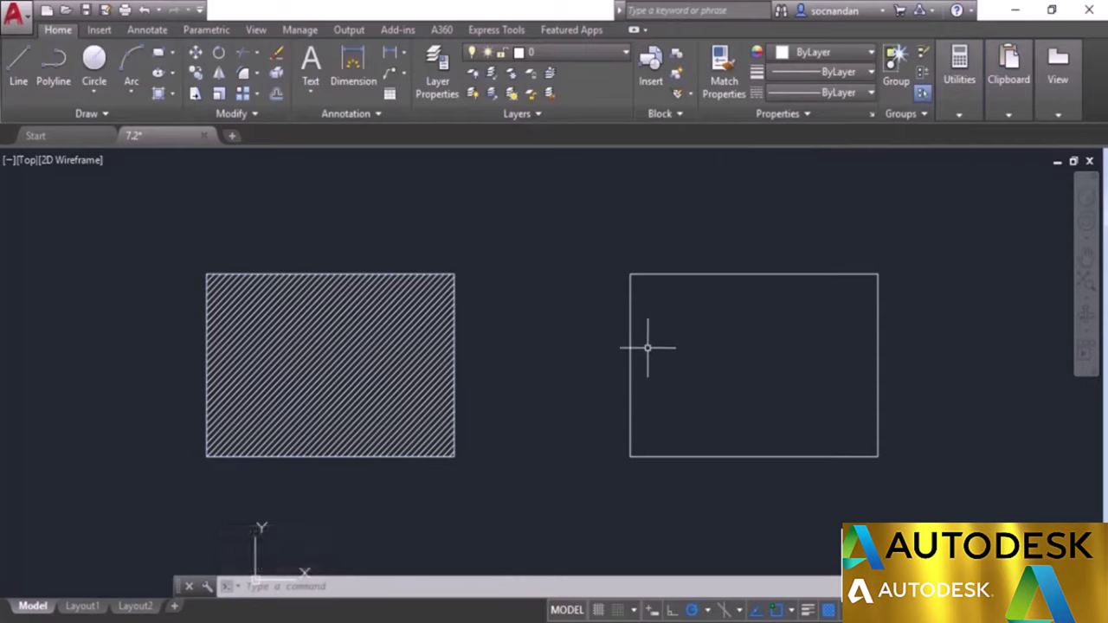
Step: Hatch the inside of the right rectangle with ANSI31 at scale 1, with the associative option off
{"action": "left_click", "coordinate": [159, 93]}
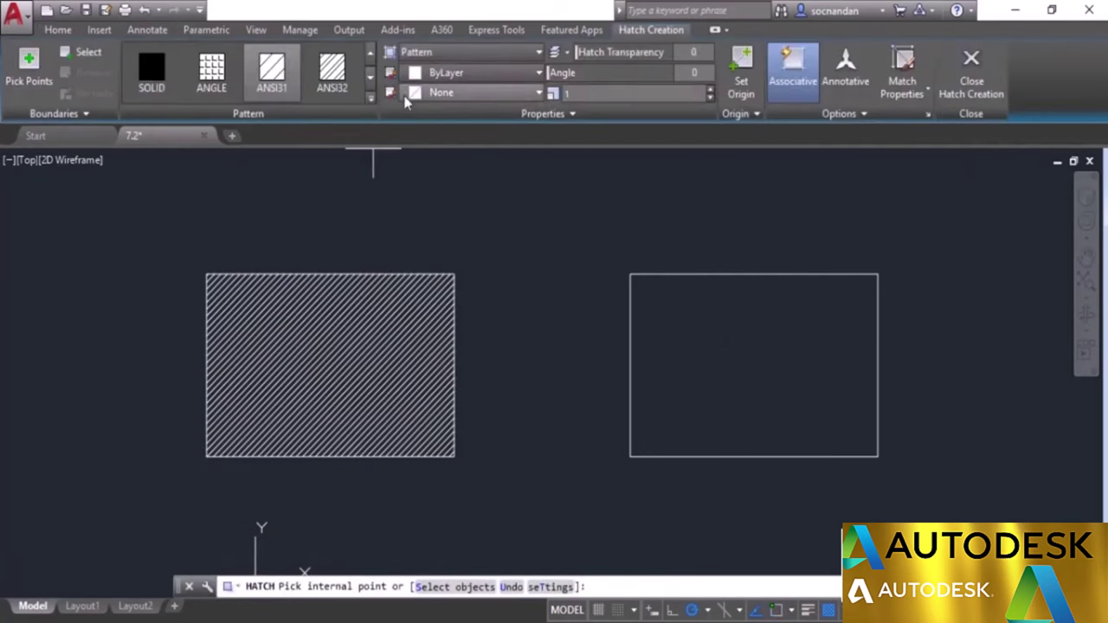
{"action": "left_click", "coordinate": [795, 73]}
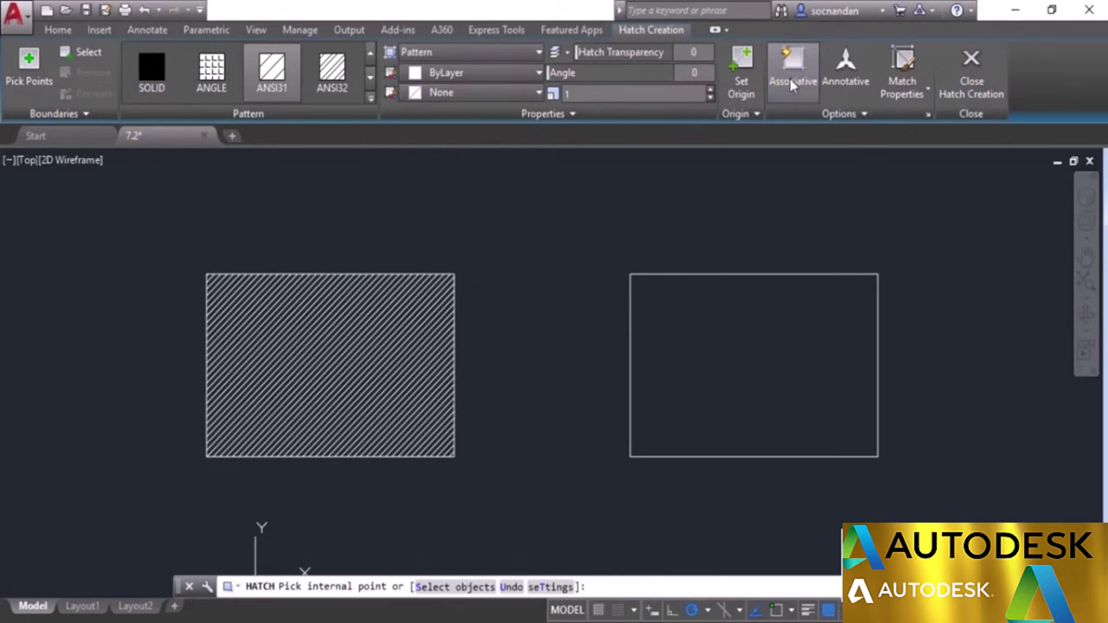
{"action": "left_click", "coordinate": [743, 326]}
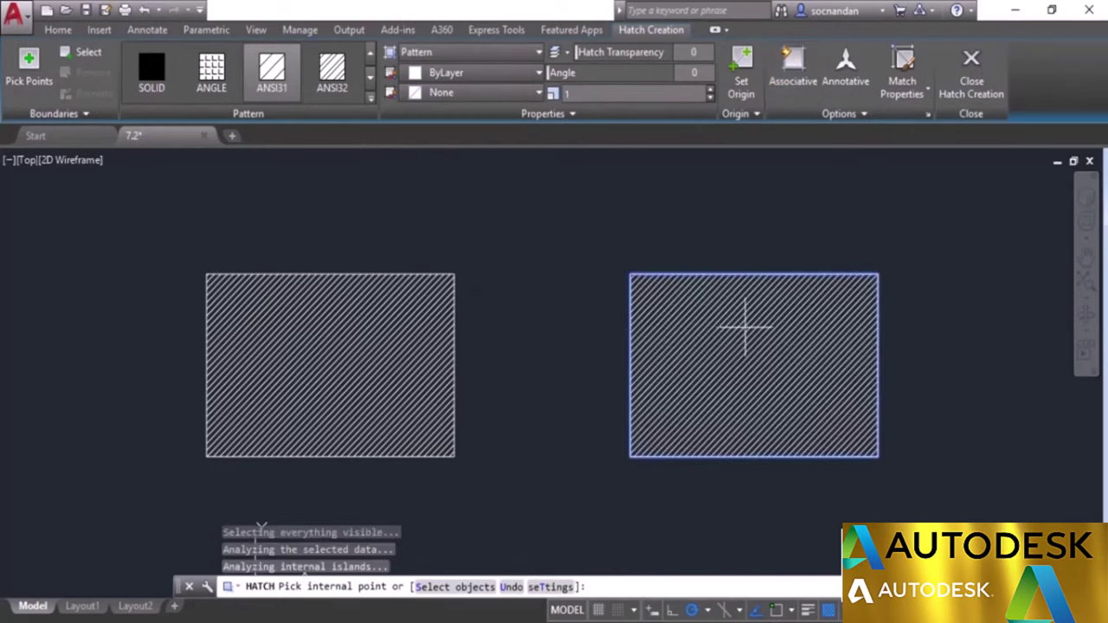
{"action": "left_click", "coordinate": [961, 75]}
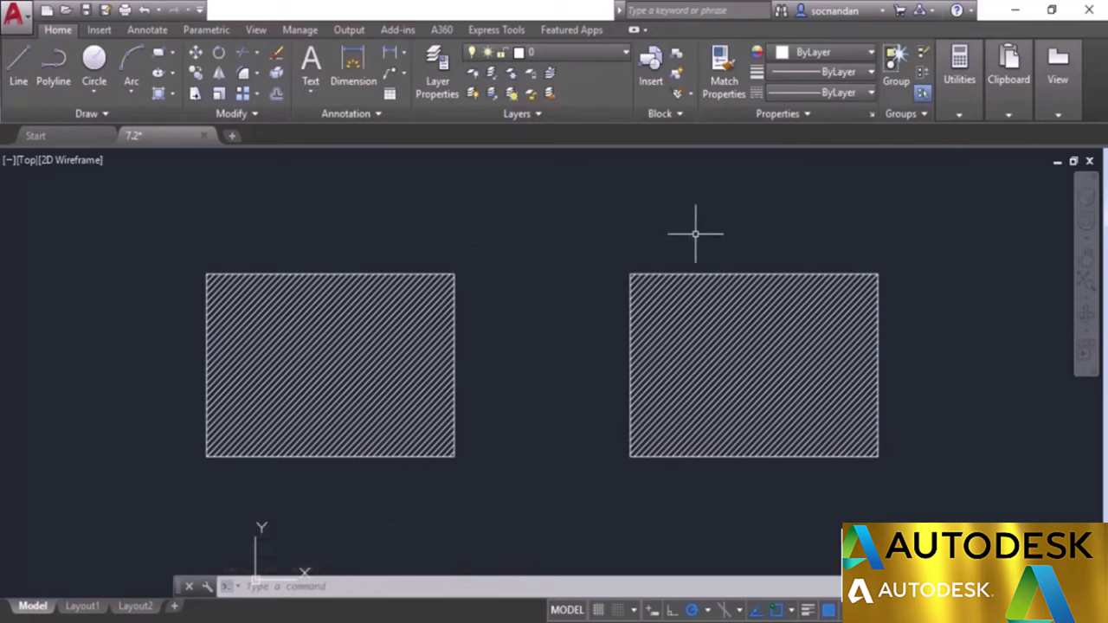
Step: Select the associative and non-associative hatches to compare their grips, and clear the selection
{"action": "left_click", "coordinate": [420, 314]}
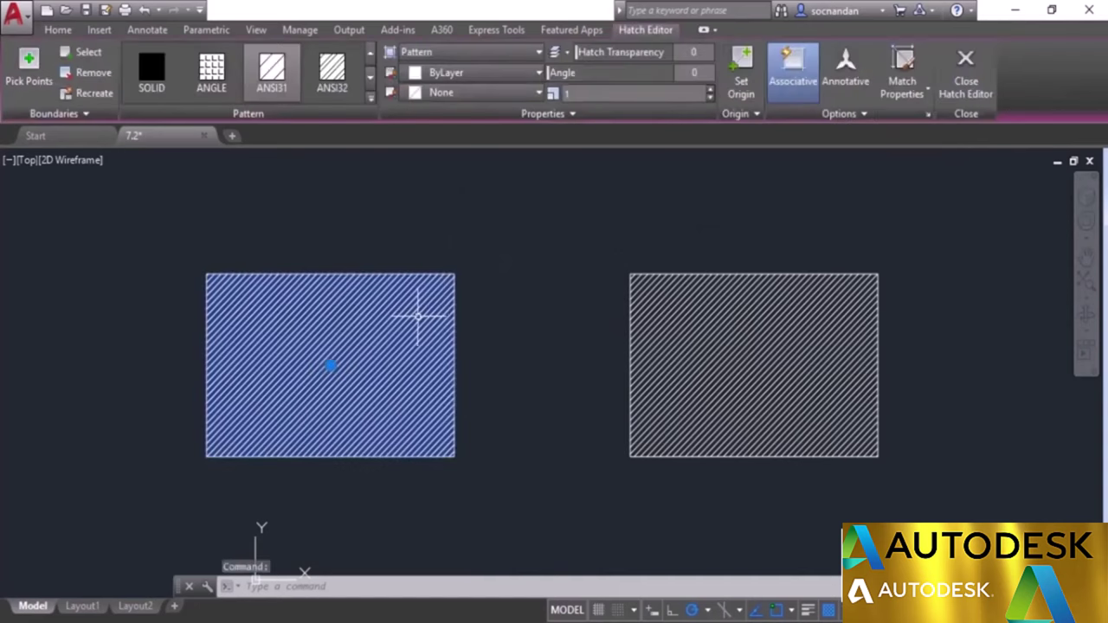
{"action": "mouse_move", "coordinate": [331, 366]}
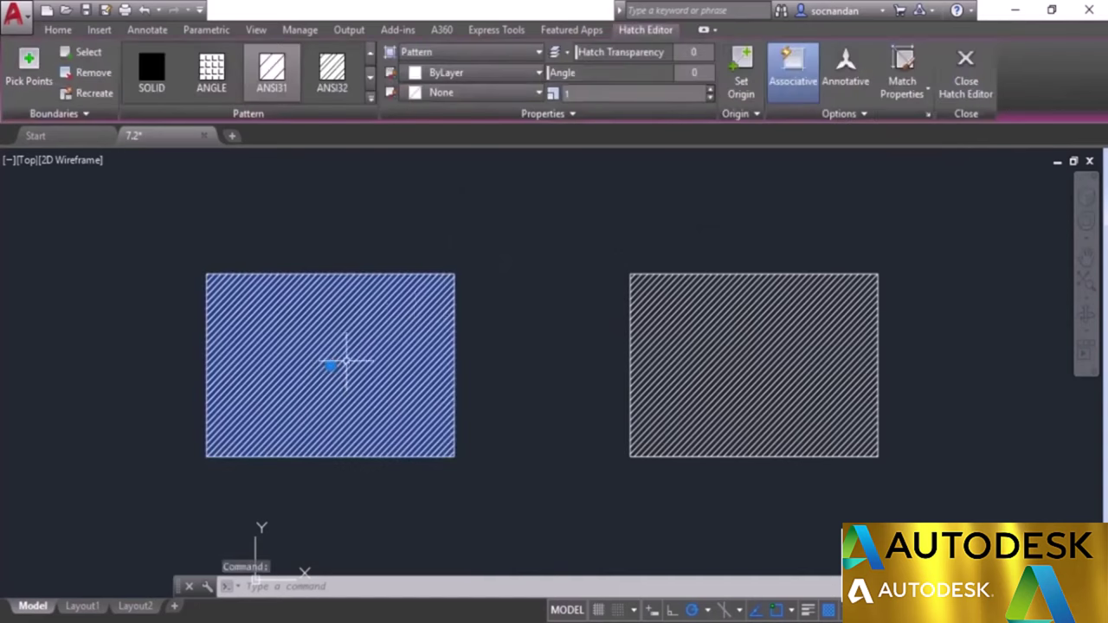
{"action": "left_click", "coordinate": [697, 346]}
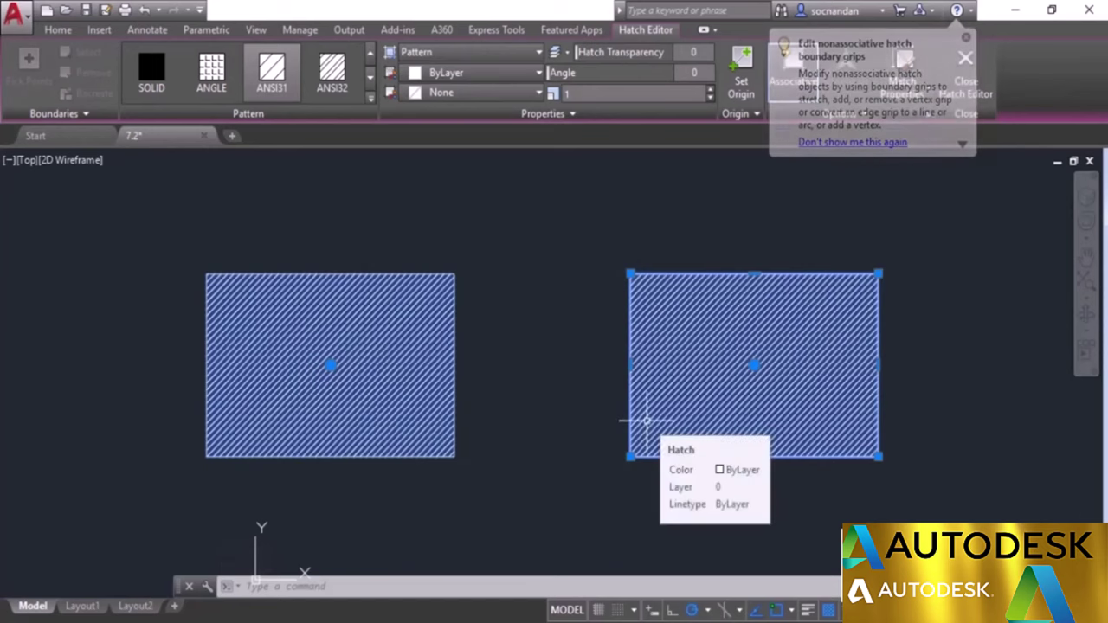
{"action": "key", "text": "Escape"}
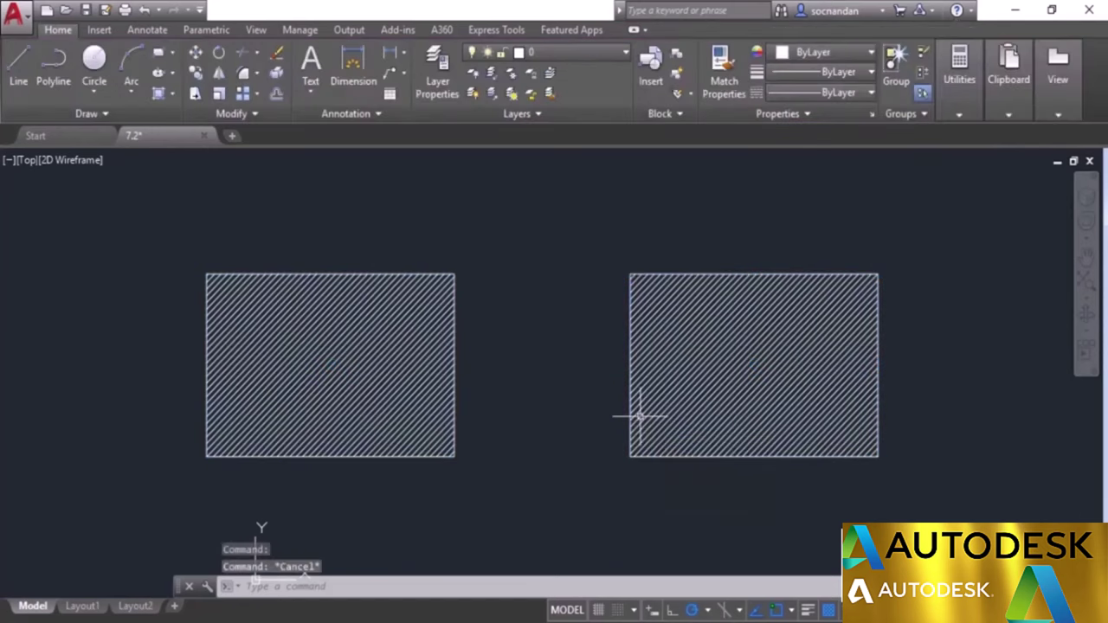
Step: Stretch the right edge of the left rectangle outward horizontally by about 40 units and deselect it
{"action": "left_click", "coordinate": [459, 300]}
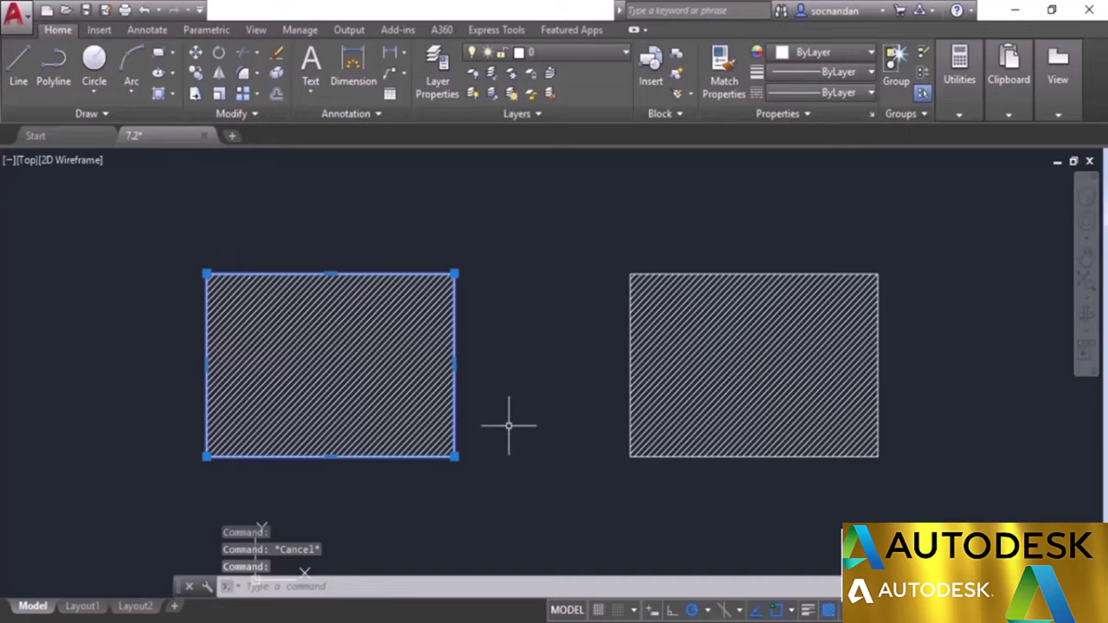
{"action": "left_click", "coordinate": [454, 365]}
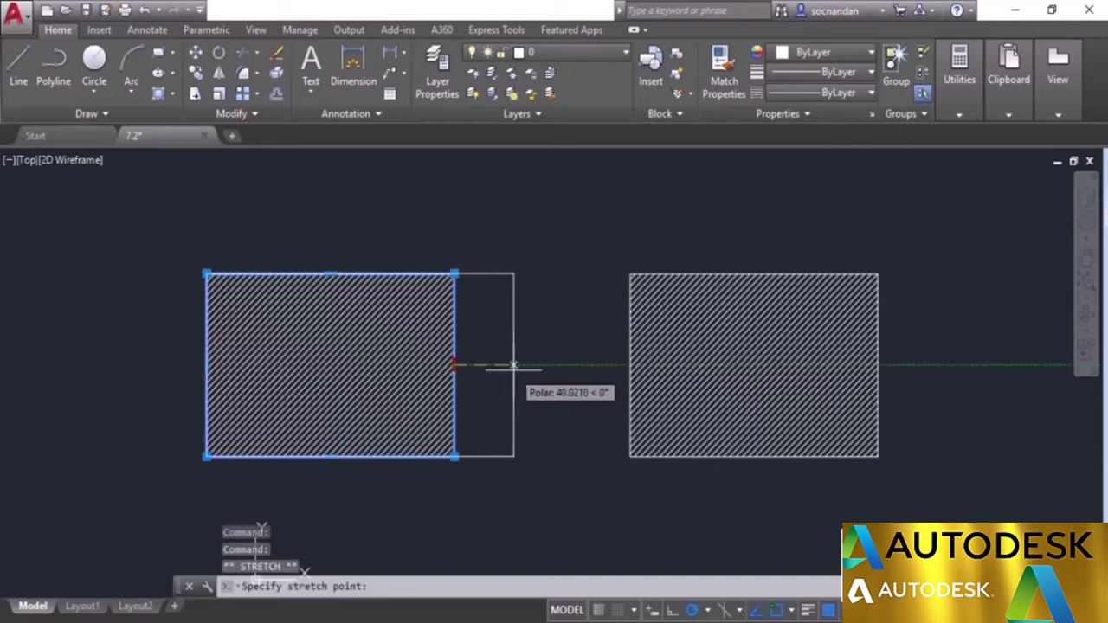
{"action": "left_click", "coordinate": [515, 366]}
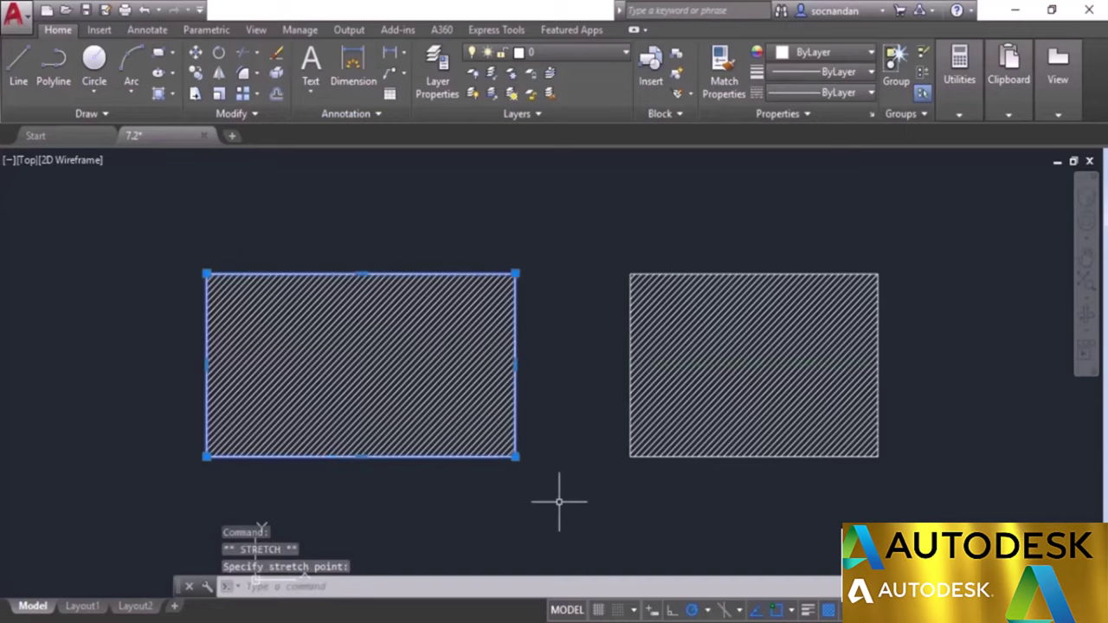
{"action": "key", "text": "Escape"}
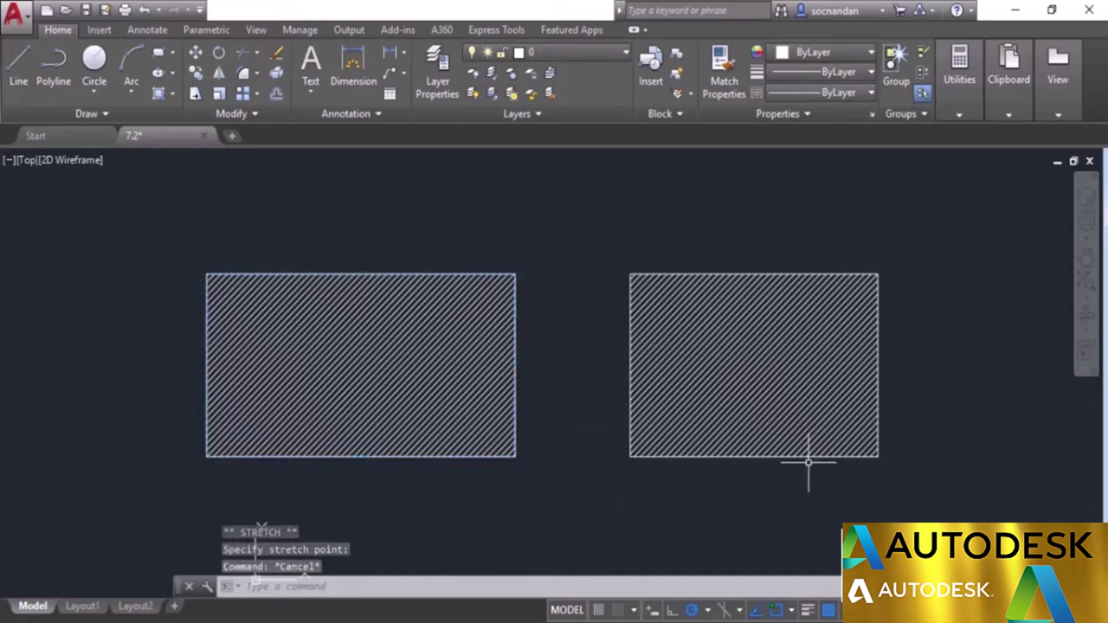
Step: Stretch the right edge of the right rectangle outward horizontally by about 43 units and deselect it
{"action": "left_click", "coordinate": [878, 425]}
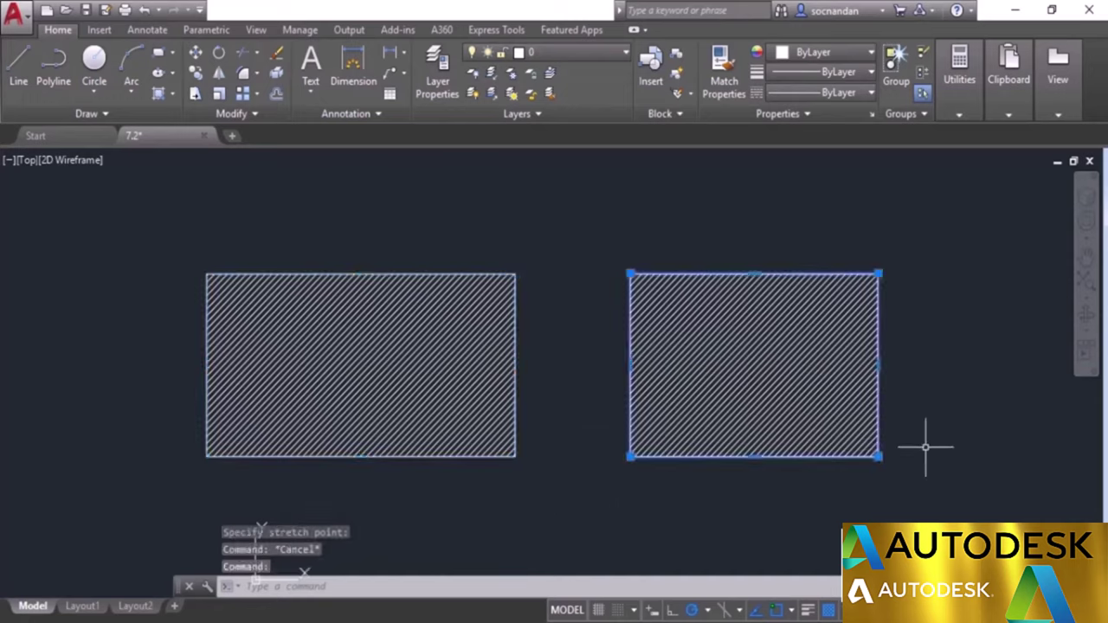
{"action": "left_click", "coordinate": [877, 364]}
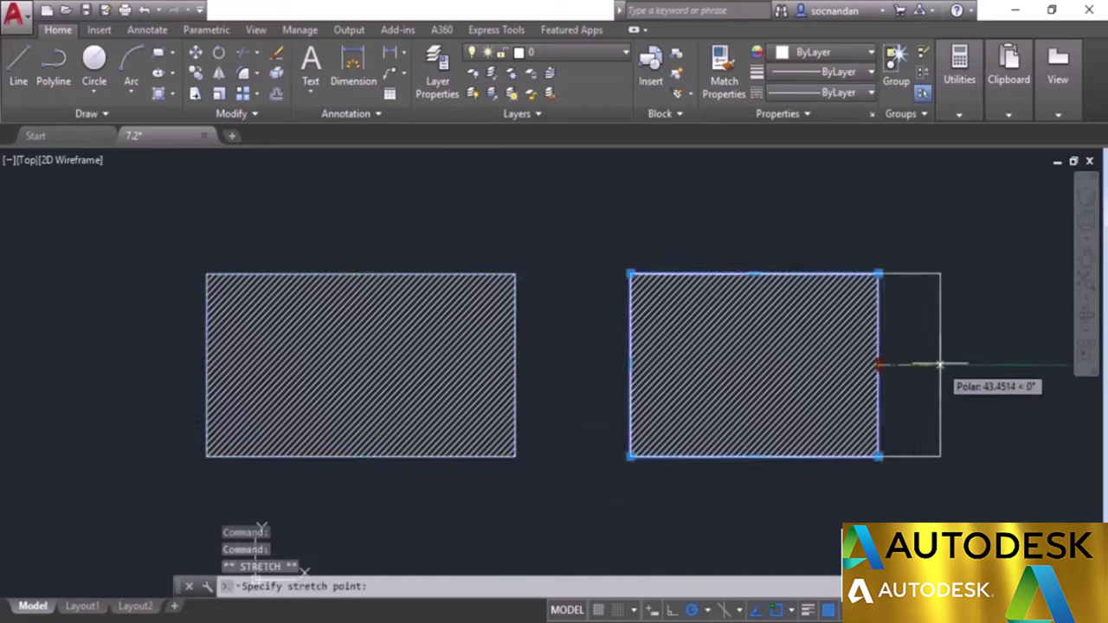
{"action": "key", "text": "Escape"}
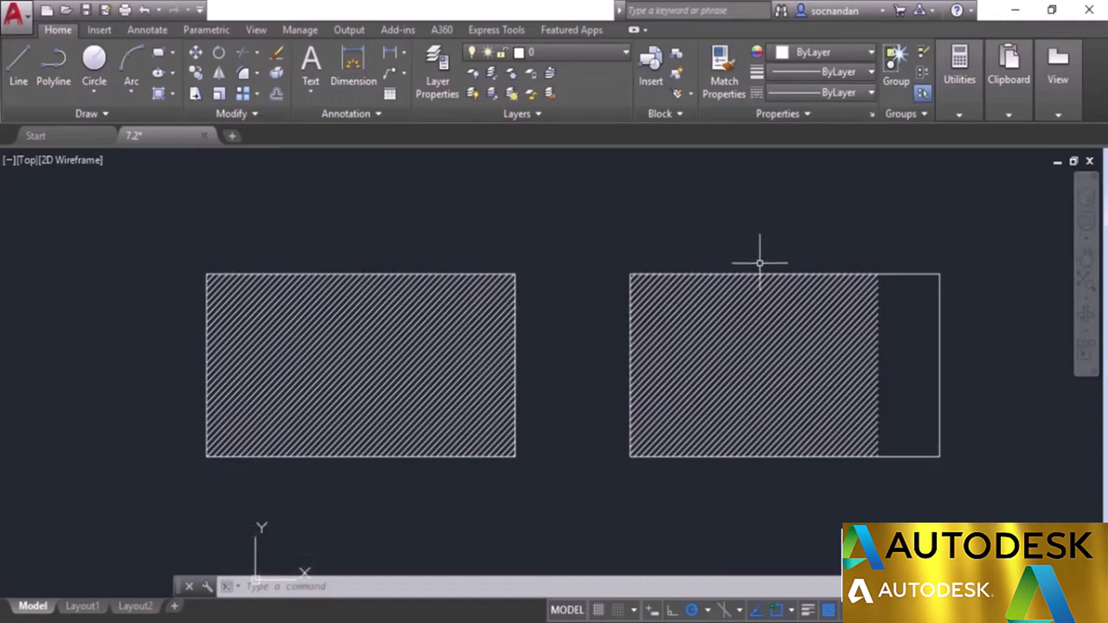
Step: Stretch the right edge of the non-associative hatch to the right rectangle's right edge, and deselect the hatch
{"action": "left_click", "coordinate": [742, 336]}
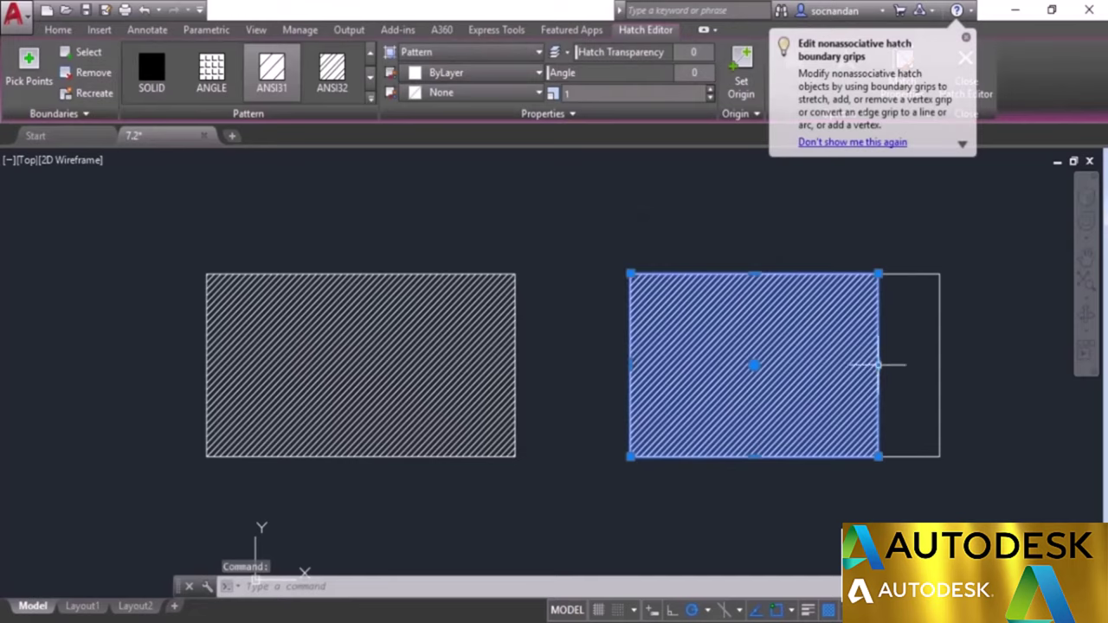
{"action": "mouse_move", "coordinate": [879, 367]}
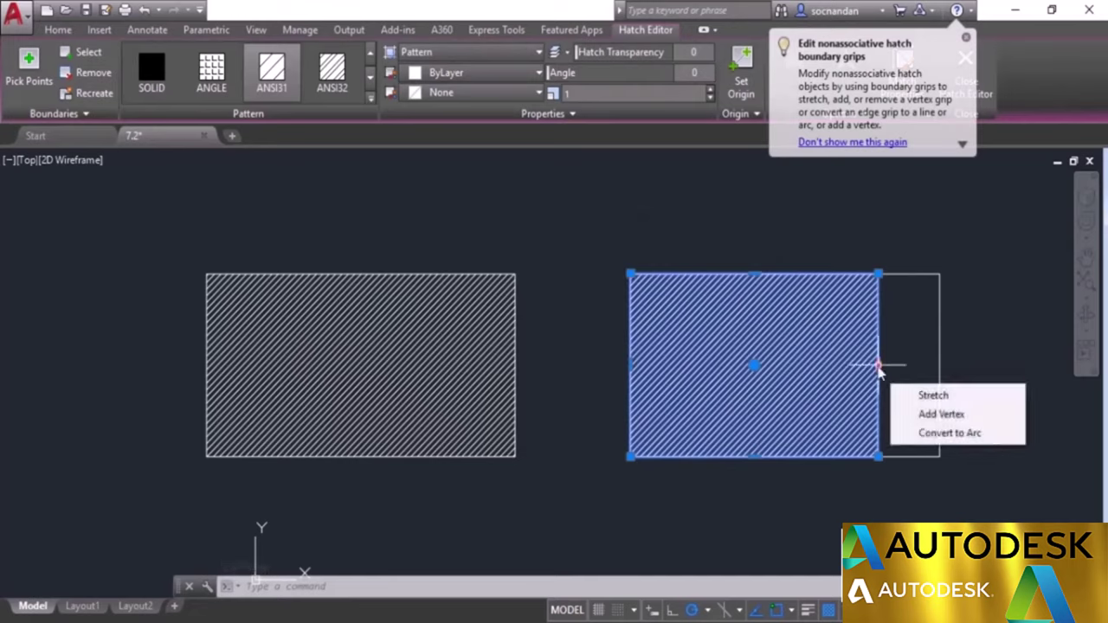
{"action": "left_click", "coordinate": [879, 367]}
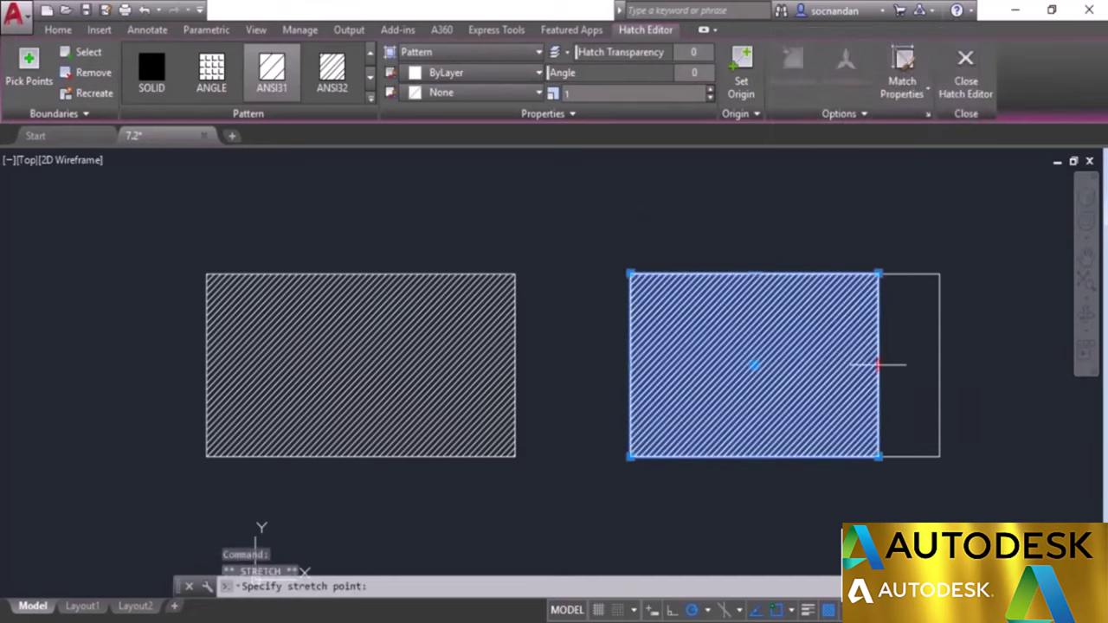
{"action": "left_click", "coordinate": [940, 367]}
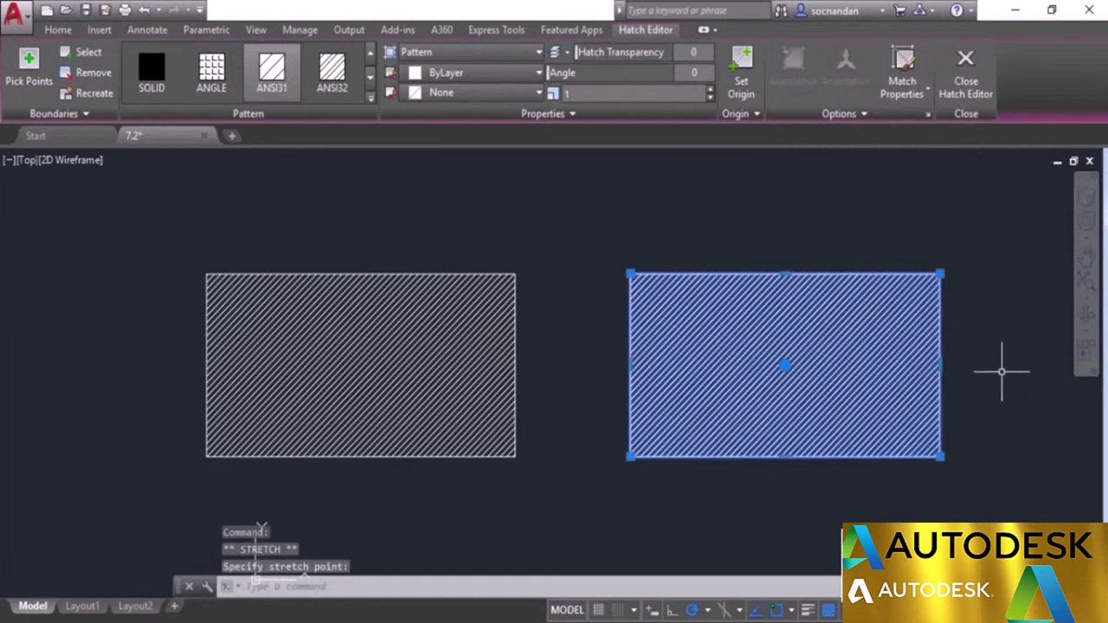
{"action": "key", "text": "Escape"}
Step: Undo the grip edits and both hatches, back to the two empty rectangles at their original widths
{"action": "key", "text": "ctrl+z"}
{"action": "key", "text": "ctrl+z"}
{"action": "key", "text": "ctrl+z"}
{"action": "key", "text": "ctrl+z"}
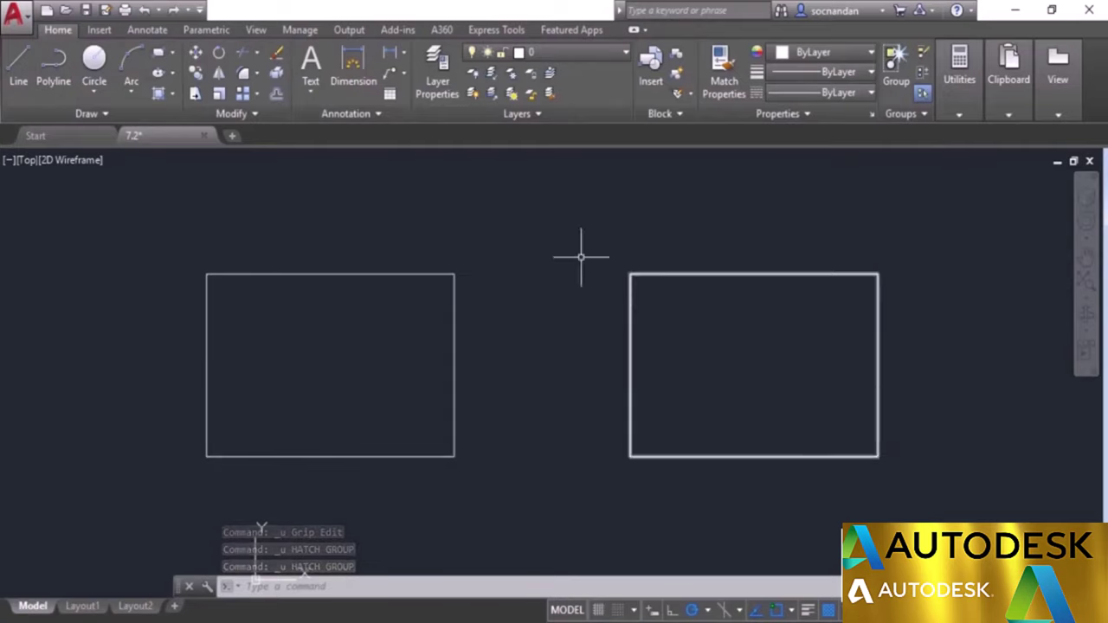
Step: Apply an AR-B816 brick hatch inside the left rectangle with the hatch scale set to 0.1
{"action": "left_click", "coordinate": [157, 97]}
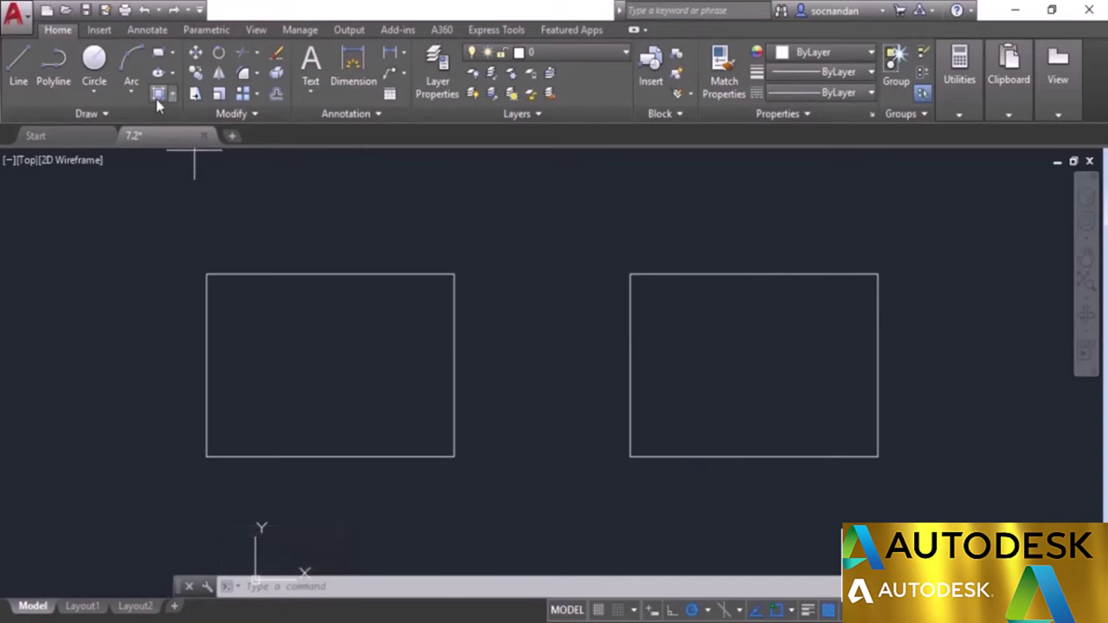
{"action": "left_click", "coordinate": [371, 100]}
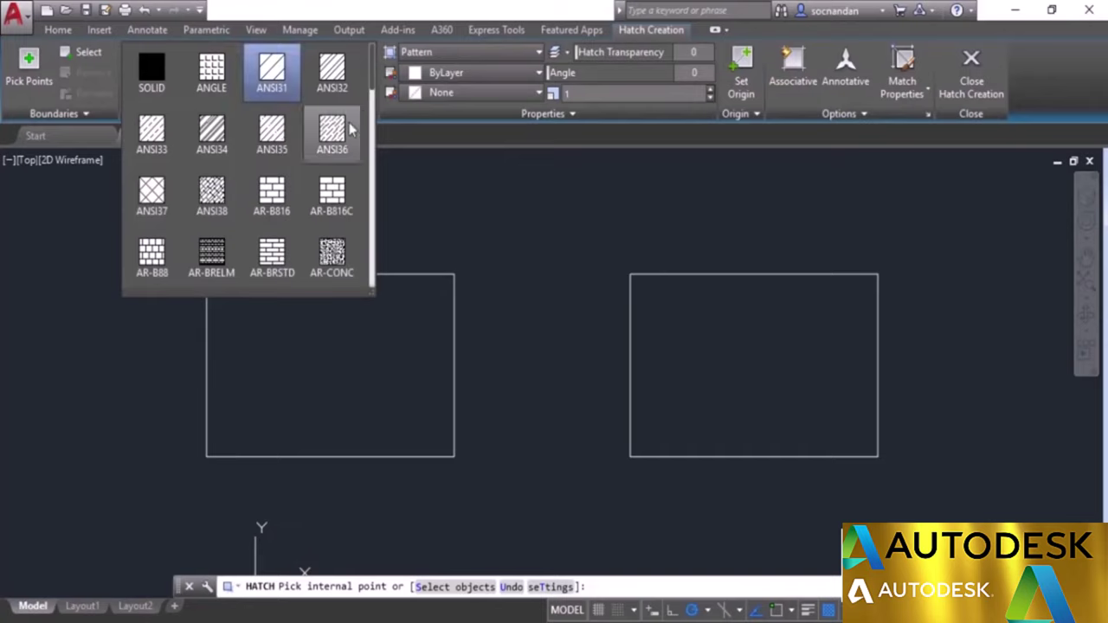
{"action": "left_click", "coordinate": [288, 197]}
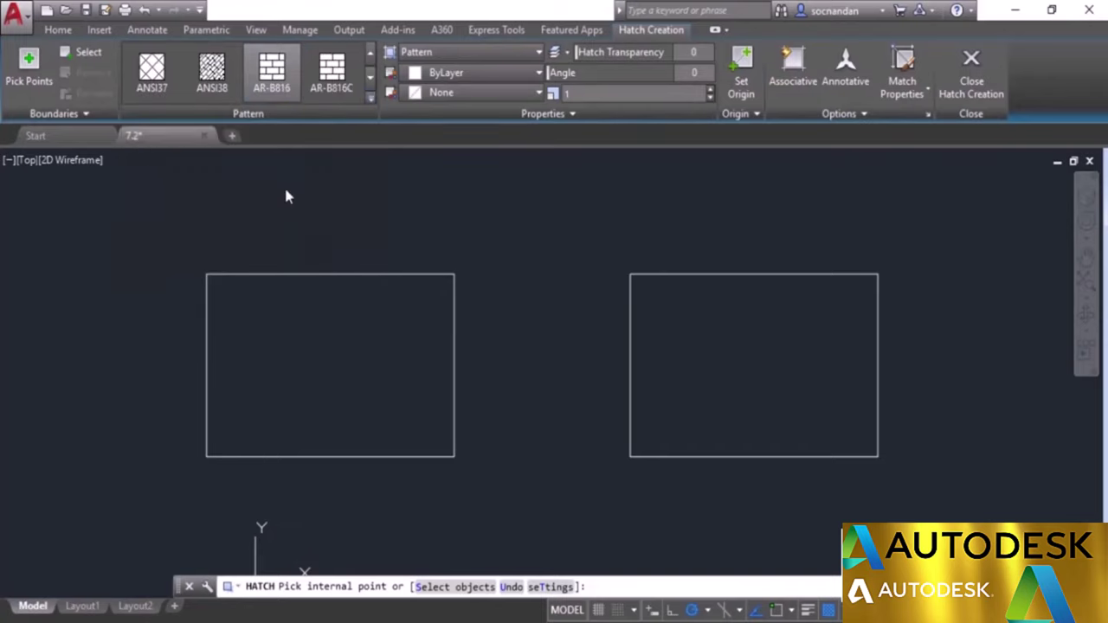
{"action": "left_click", "coordinate": [293, 361]}
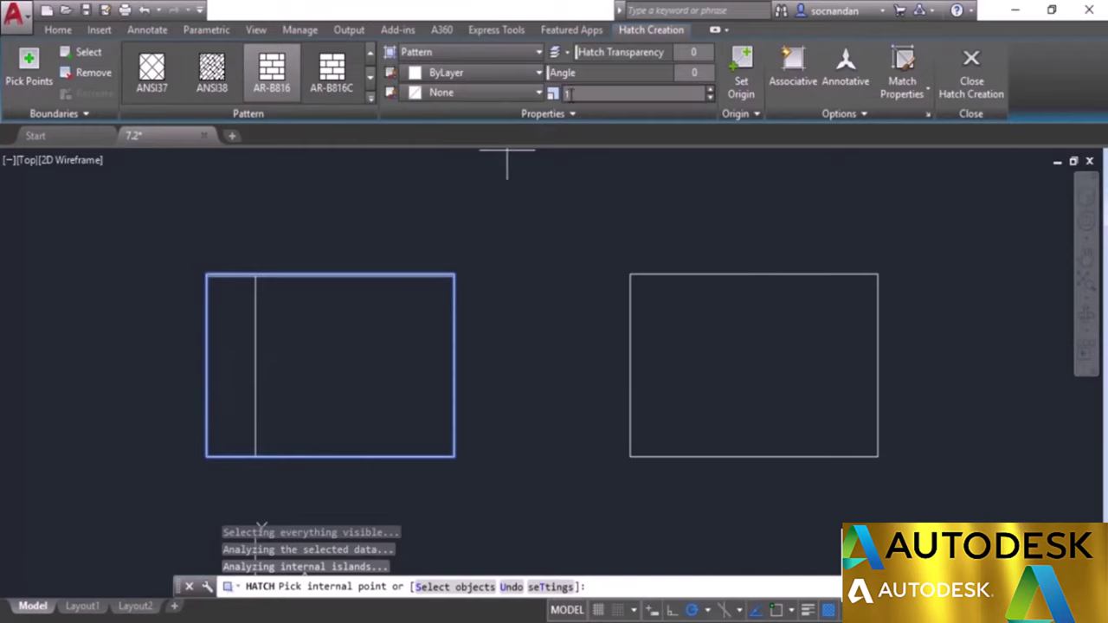
{"action": "type", "text": "0."}
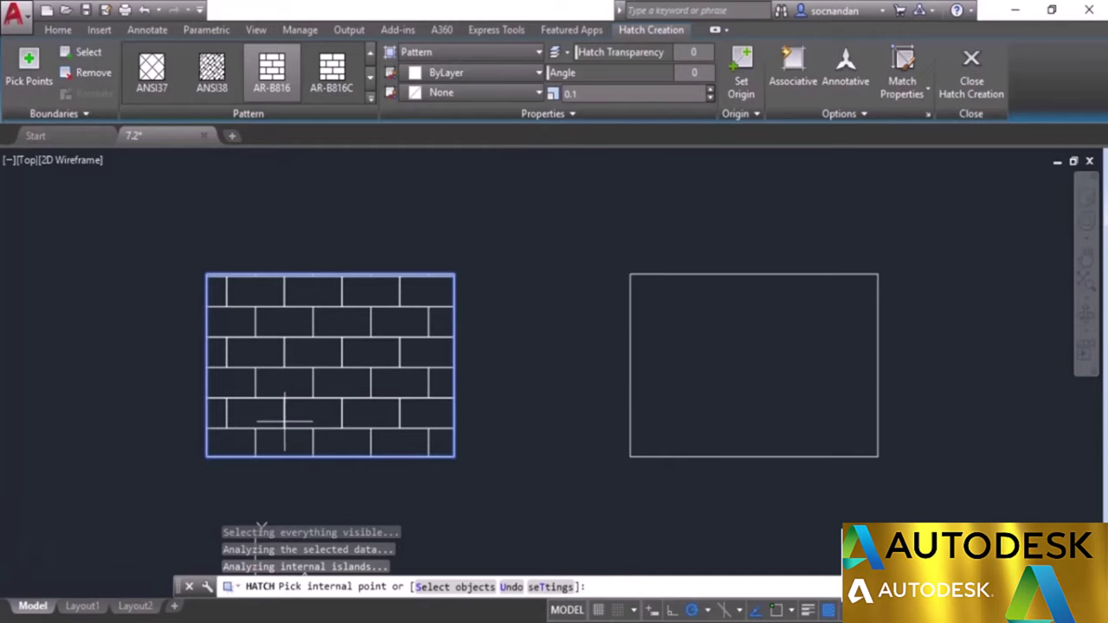
Step: Set the brick hatch's origin to the lower-right corner of the left rectangle
{"action": "scroll", "coordinate": [268, 446], "scroll_direction": "up", "scroll_amount": 2}
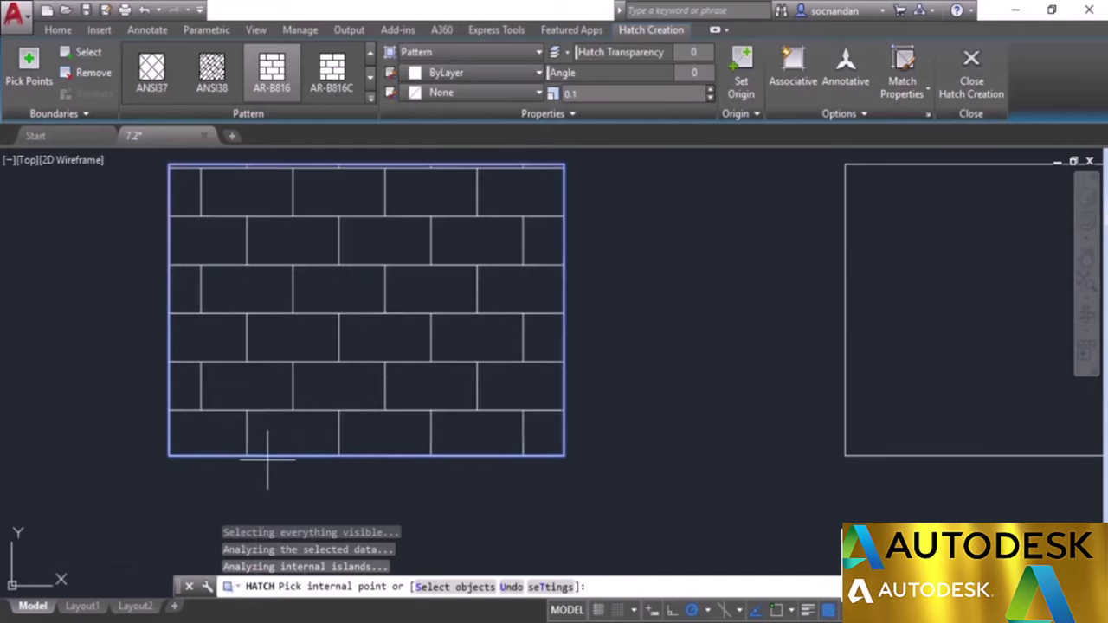
{"action": "scroll", "coordinate": [286, 448], "scroll_direction": "up", "scroll_amount": 3}
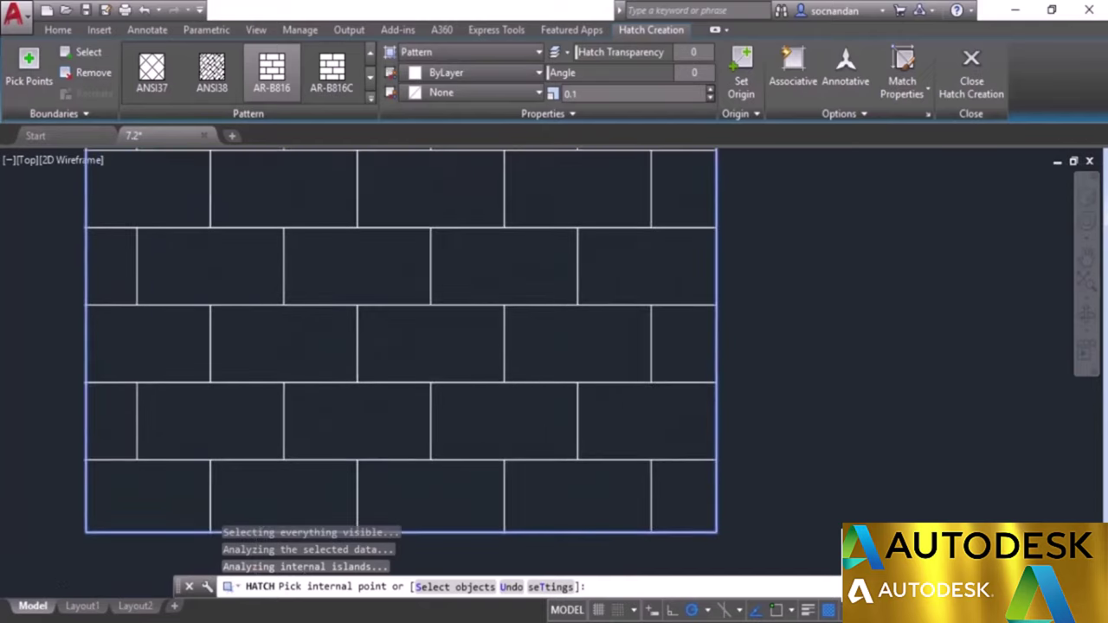
{"action": "scroll", "coordinate": [660, 303], "scroll_direction": "down", "scroll_amount": 2}
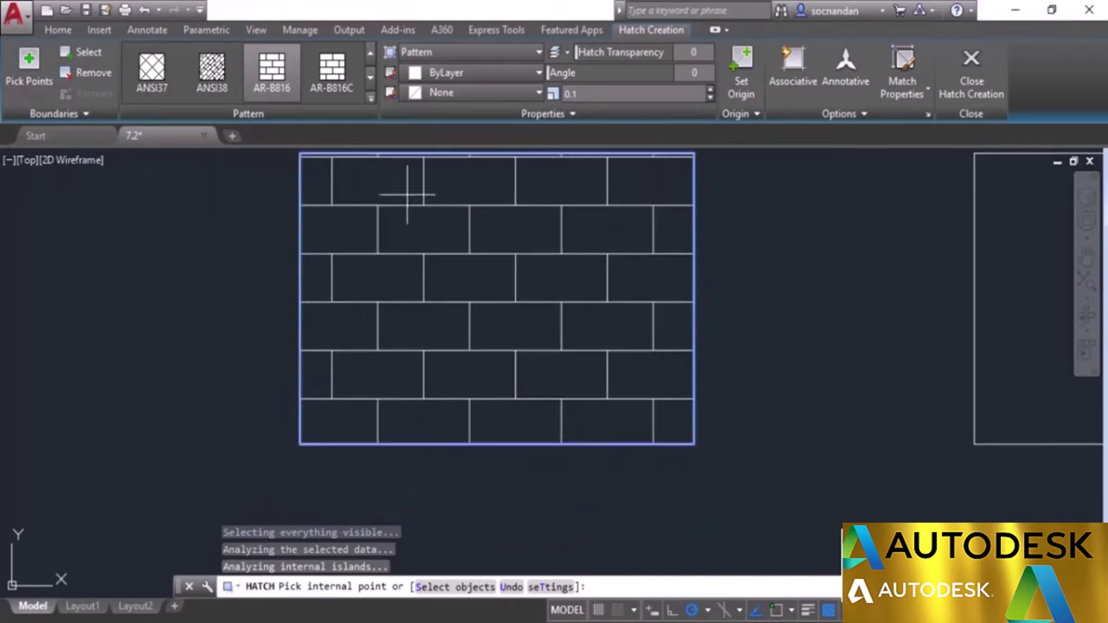
{"action": "middle_click_drag", "start_coordinate": [652, 268], "coordinate": [588, 323]}
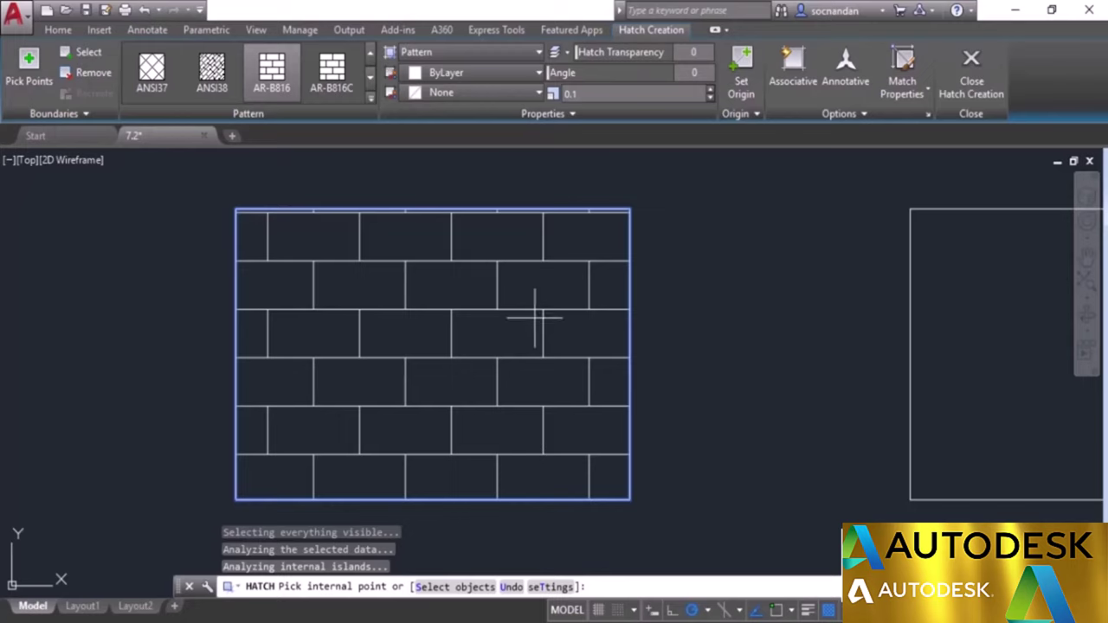
{"action": "middle_click_drag", "start_coordinate": [415, 419], "coordinate": [396, 403]}
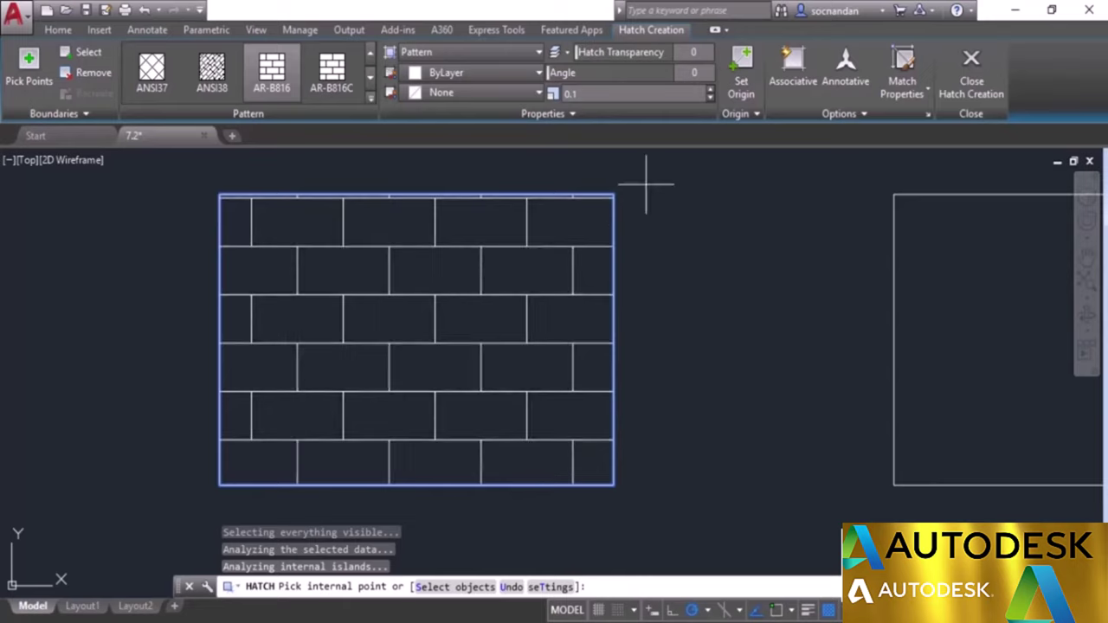
{"action": "left_click", "coordinate": [742, 76]}
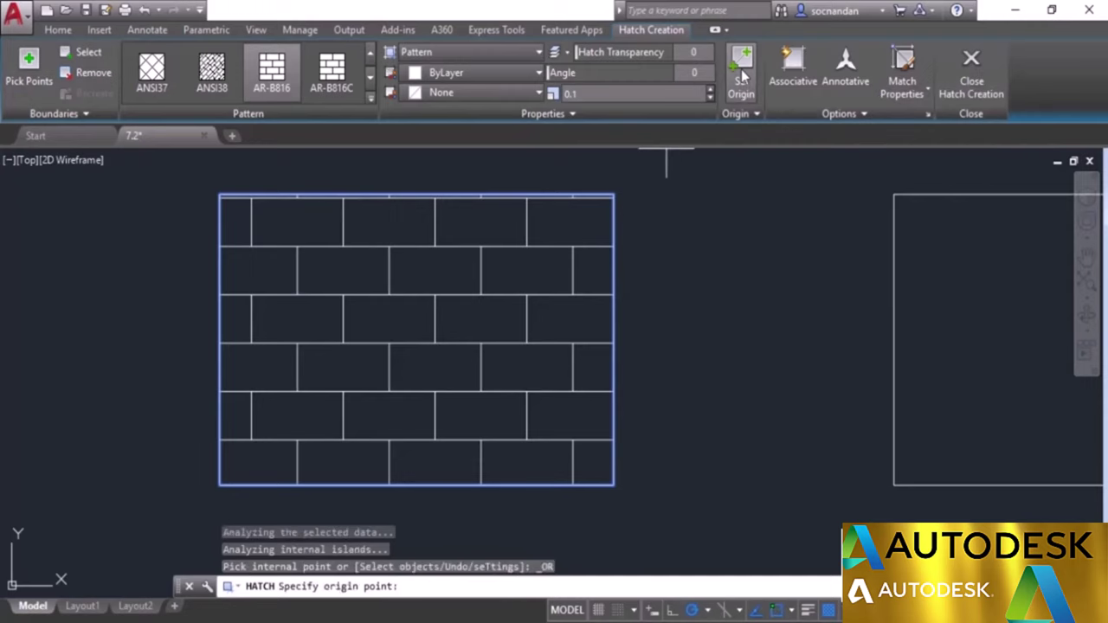
{"action": "left_click", "coordinate": [614, 485]}
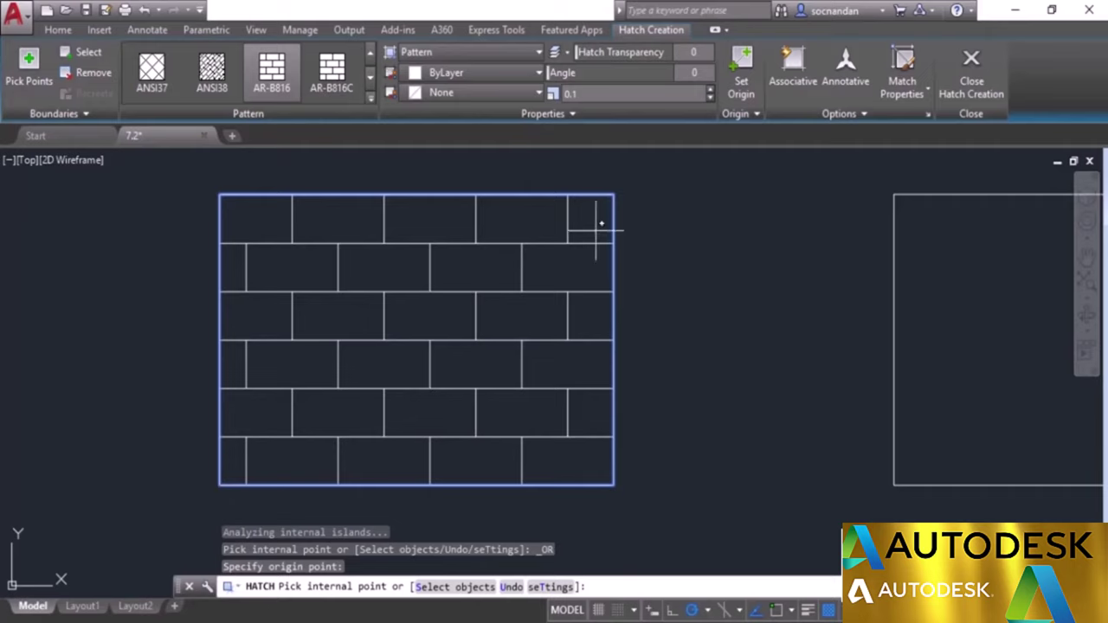
Step: Set the brick hatch's origin to the lower-left corner of the left rectangle and finish the hatch
{"action": "left_click", "coordinate": [743, 82]}
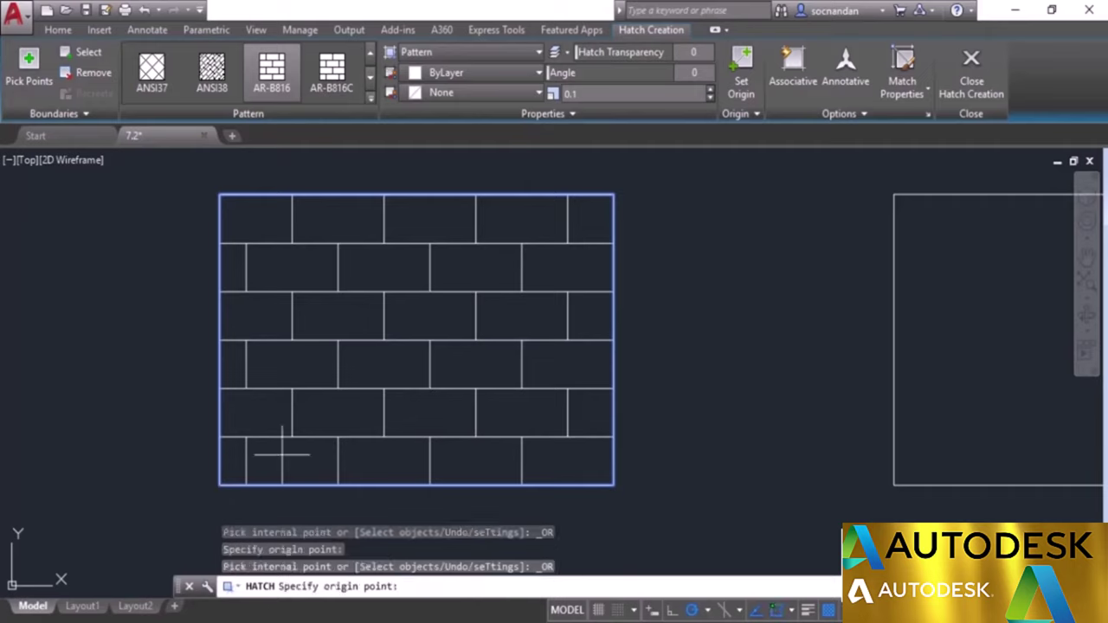
{"action": "left_click", "coordinate": [220, 484]}
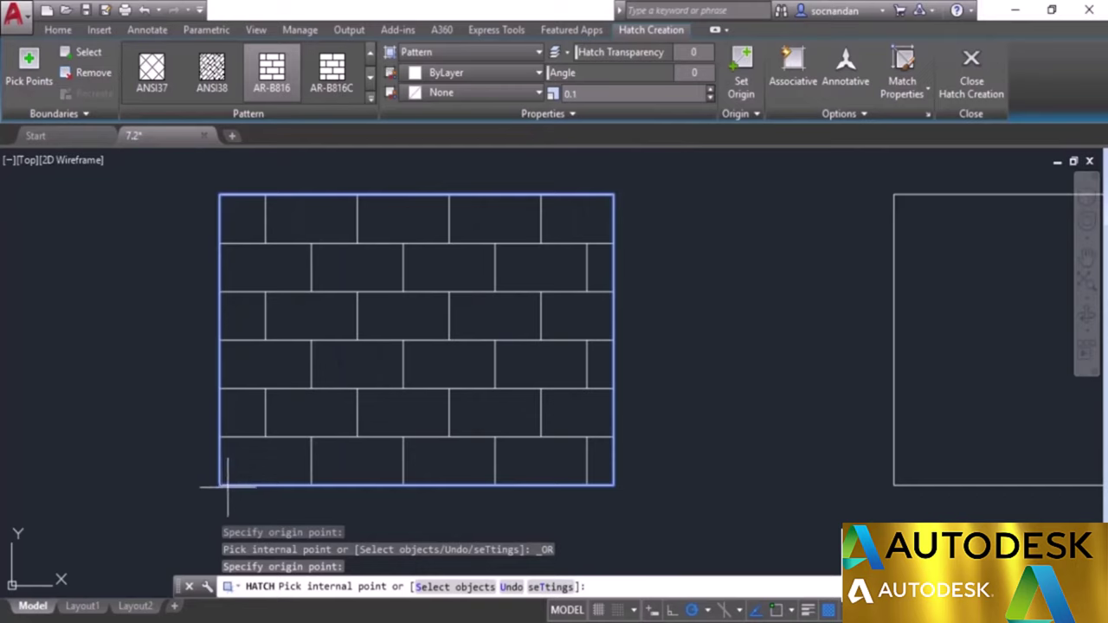
{"action": "left_click", "coordinate": [970, 71]}
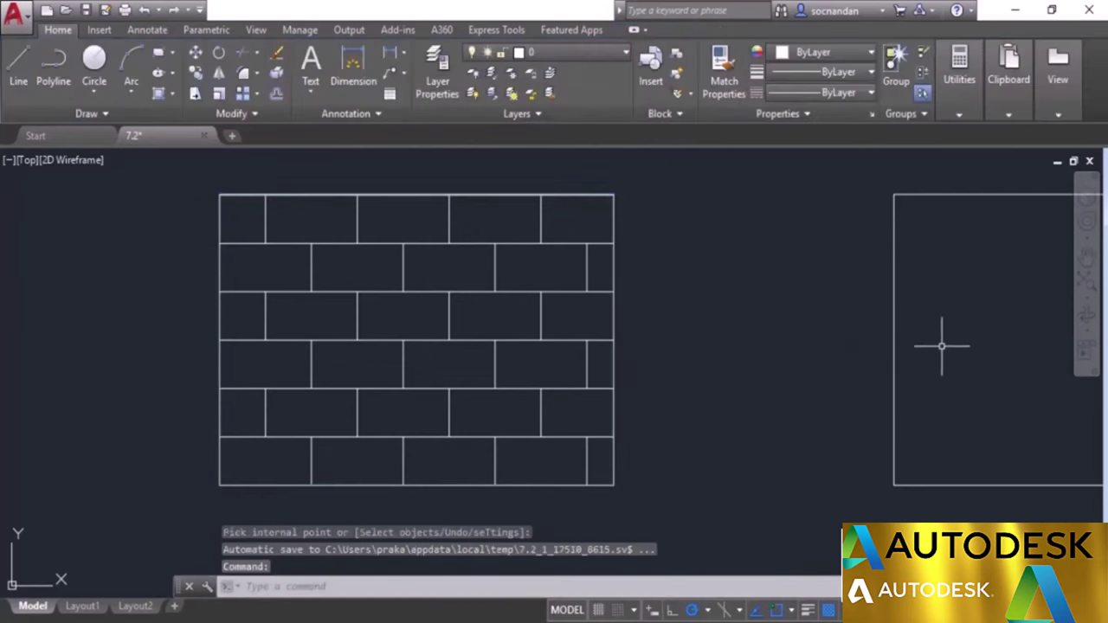
Step: Apply an ANSI31 hatch inside the right rectangle with the hatch scale set to 1
{"action": "scroll", "coordinate": [942, 346], "scroll_direction": "down", "scroll_amount": 1}
{"action": "mouse_move", "coordinate": [996, 341]}
{"action": "middle_mouse_down"}
{"action": "mouse_move", "coordinate": [740, 341]}
{"action": "mouse_move", "coordinate": [615, 358]}
{"action": "middle_mouse_up"}
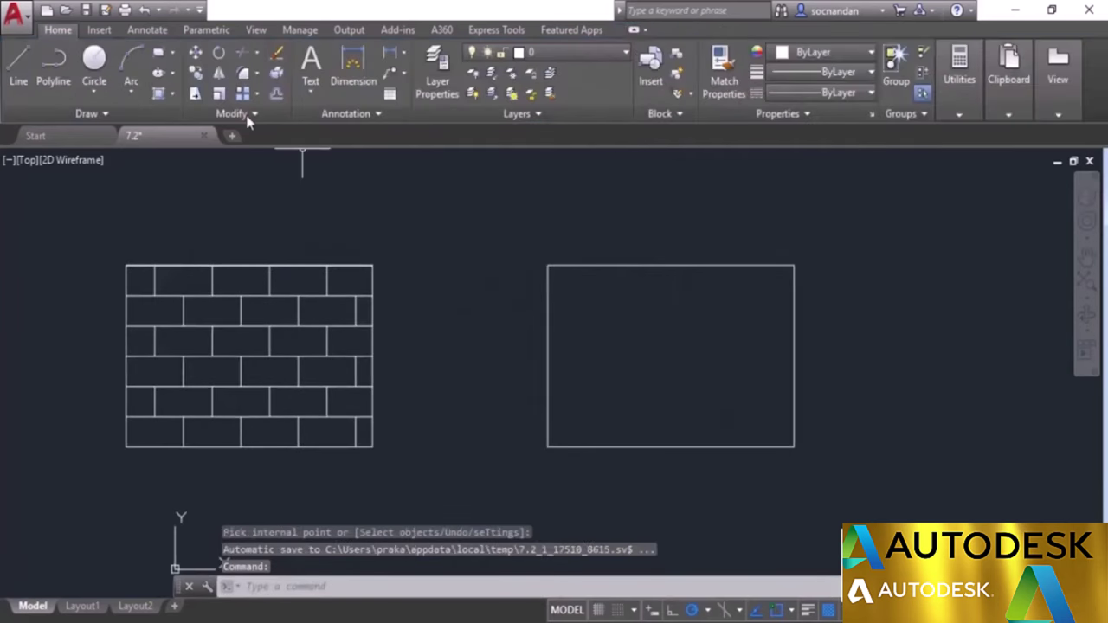
{"action": "left_click", "coordinate": [161, 95]}
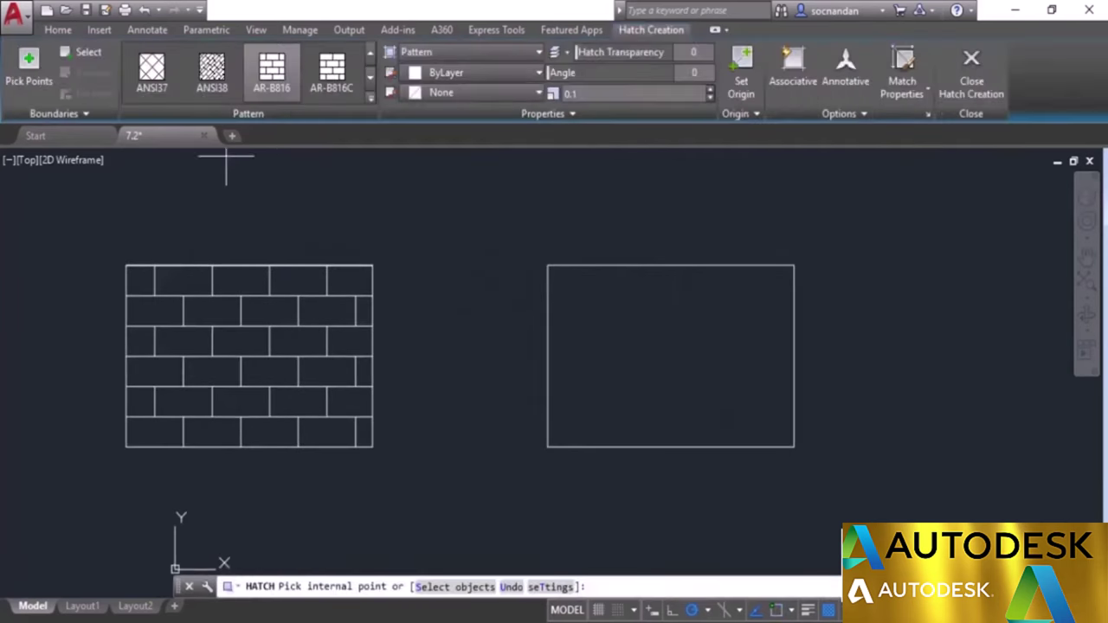
{"action": "left_click", "coordinate": [369, 99]}
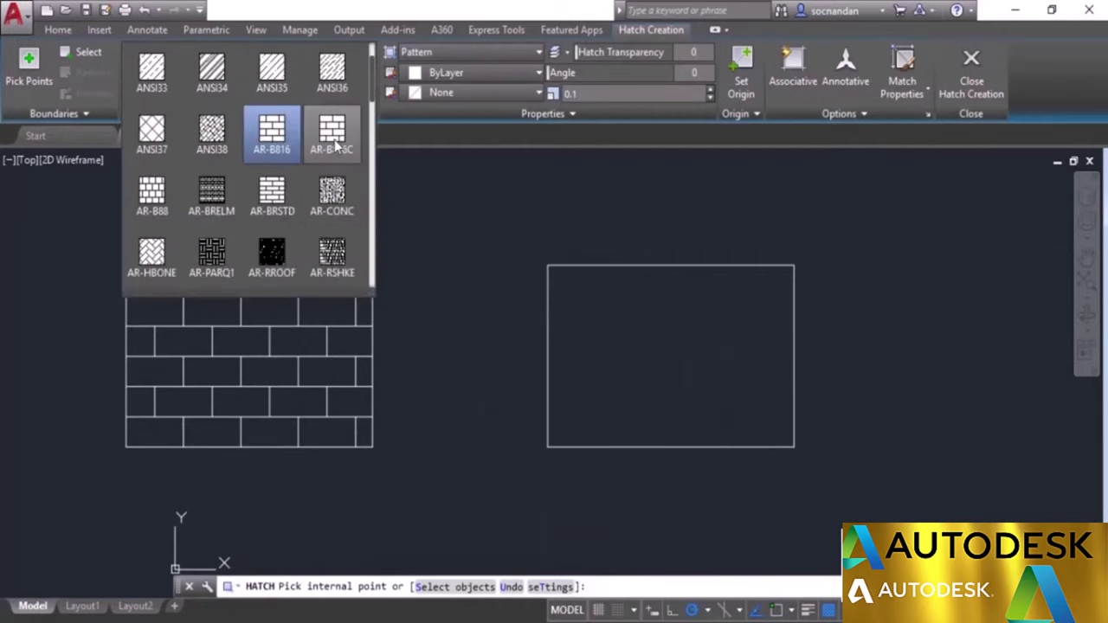
{"action": "left_click", "coordinate": [291, 83]}
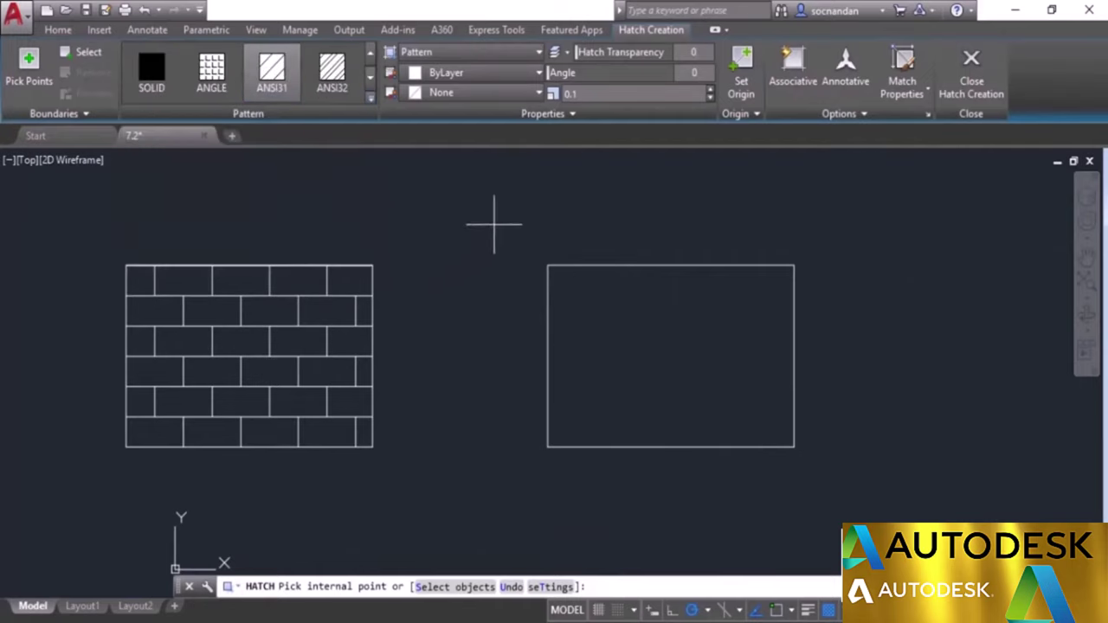
{"action": "left_click", "coordinate": [574, 94]}
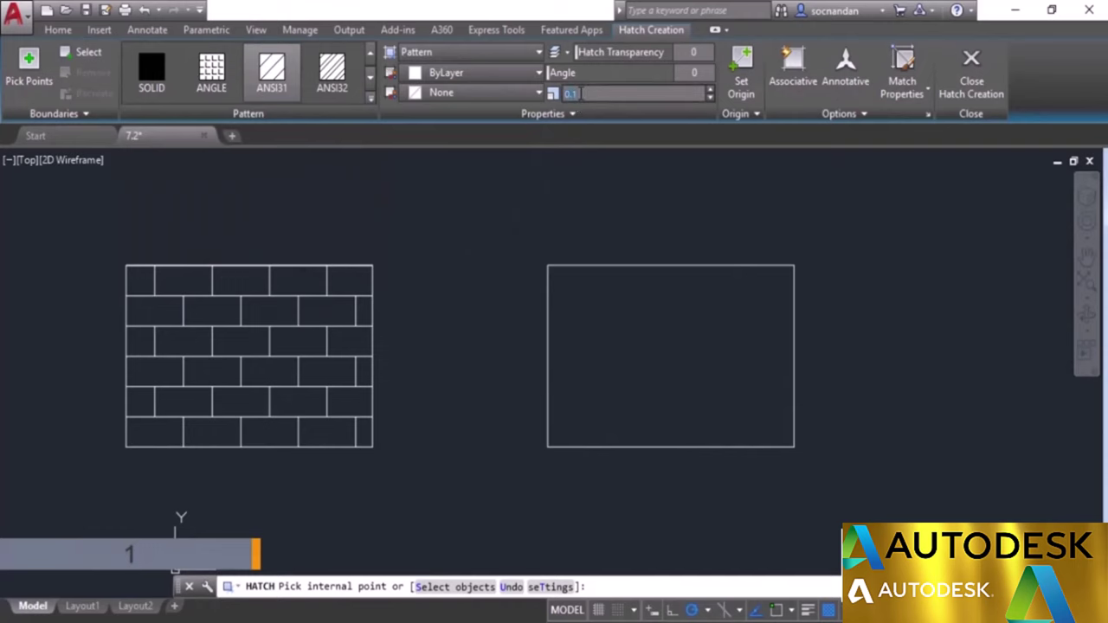
{"action": "type", "text": "1"}
{"action": "left_click", "coordinate": [638, 329]}
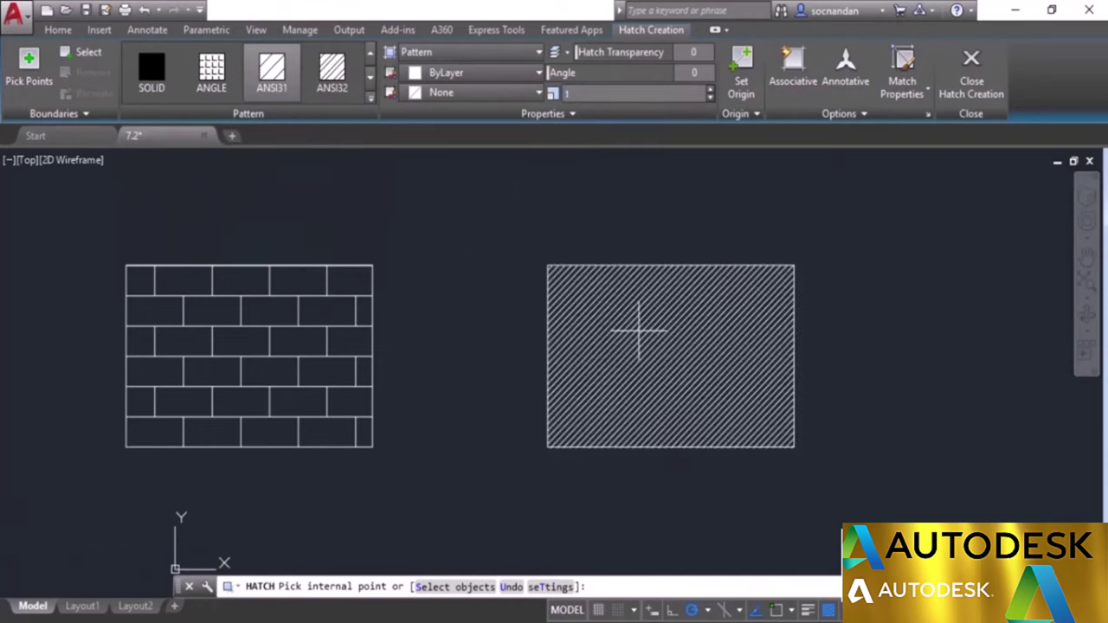
{"action": "left_click", "coordinate": [639, 329]}
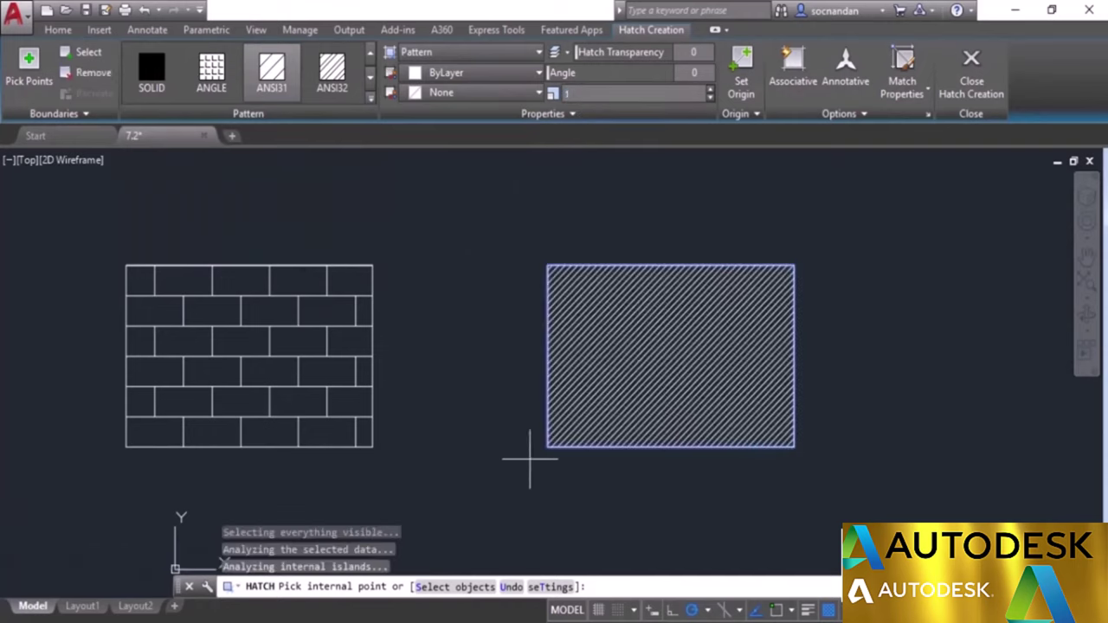
Step: Set the ANSI31 hatch's origin to the lower-left corner of the right rectangle and finish the hatch
{"action": "scroll", "coordinate": [563, 470], "scroll_direction": "up", "scroll_amount": 2}
{"action": "scroll", "coordinate": [562, 470], "scroll_direction": "up", "scroll_amount": 3}
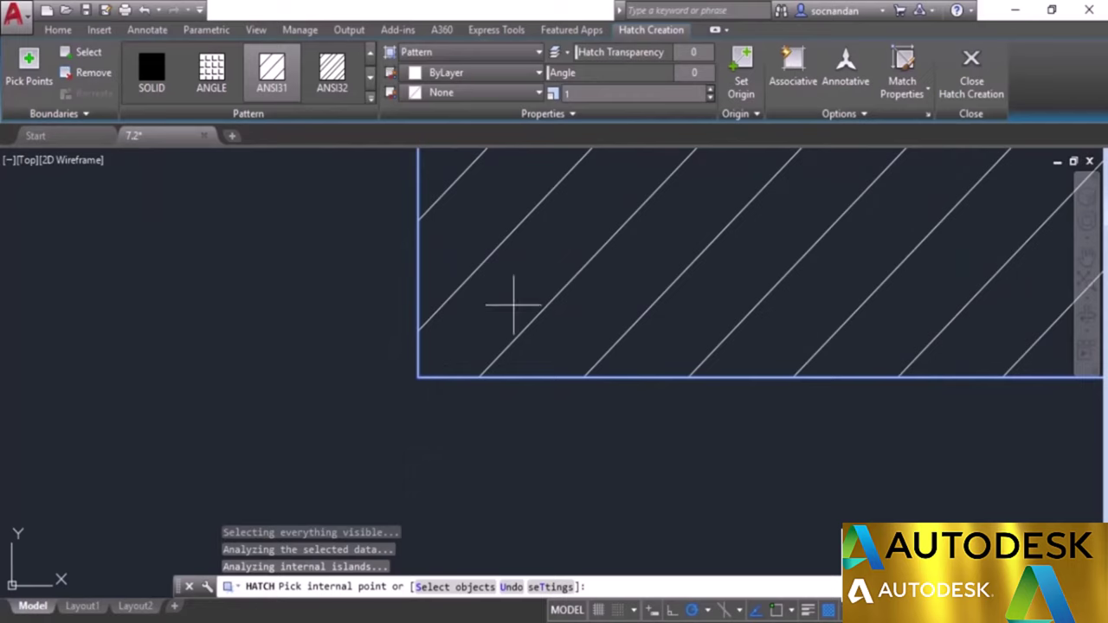
{"action": "left_click", "coordinate": [741, 80]}
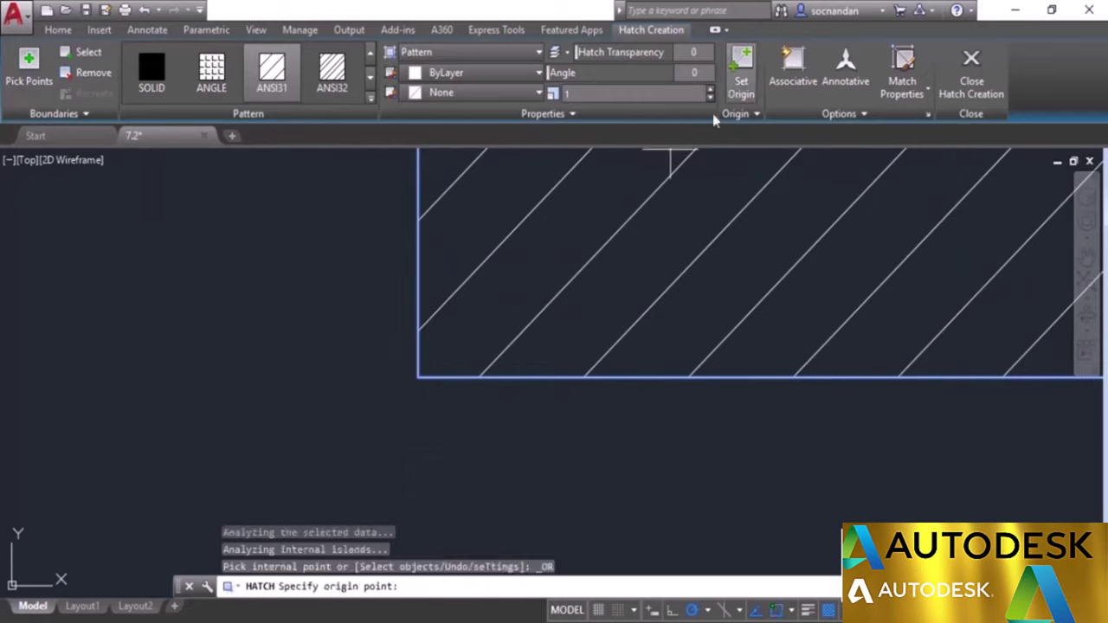
{"action": "left_click", "coordinate": [419, 375]}
{"action": "left_click", "coordinate": [418, 376]}
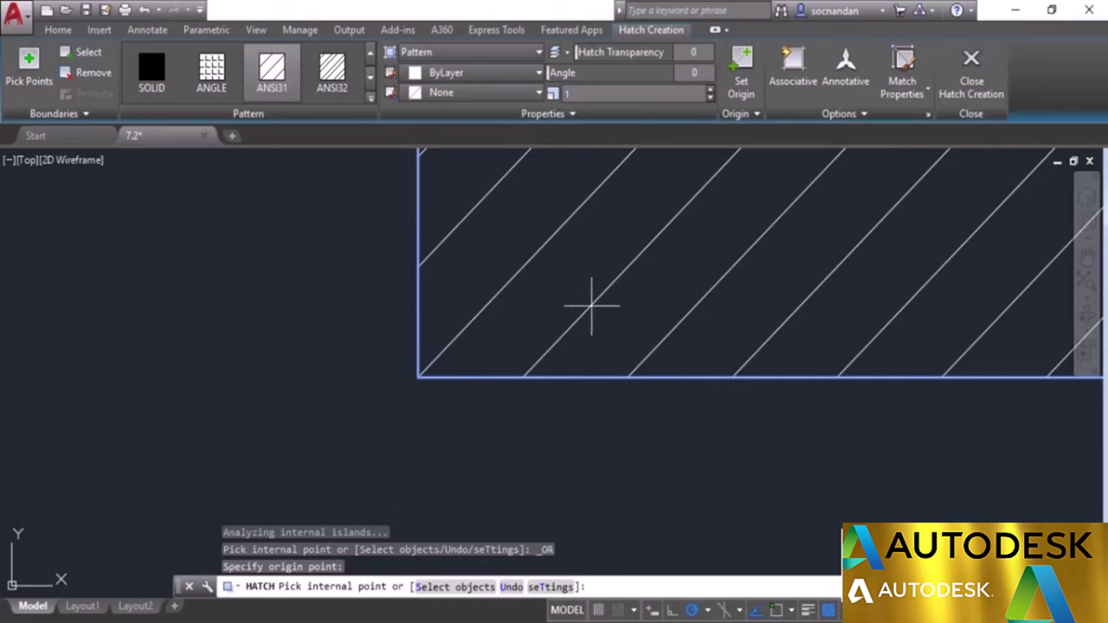
{"action": "scroll", "coordinate": [580, 270], "scroll_direction": "down", "scroll_amount": 2}
{"action": "scroll", "coordinate": [580, 271], "scroll_direction": "down", "scroll_amount": 4}
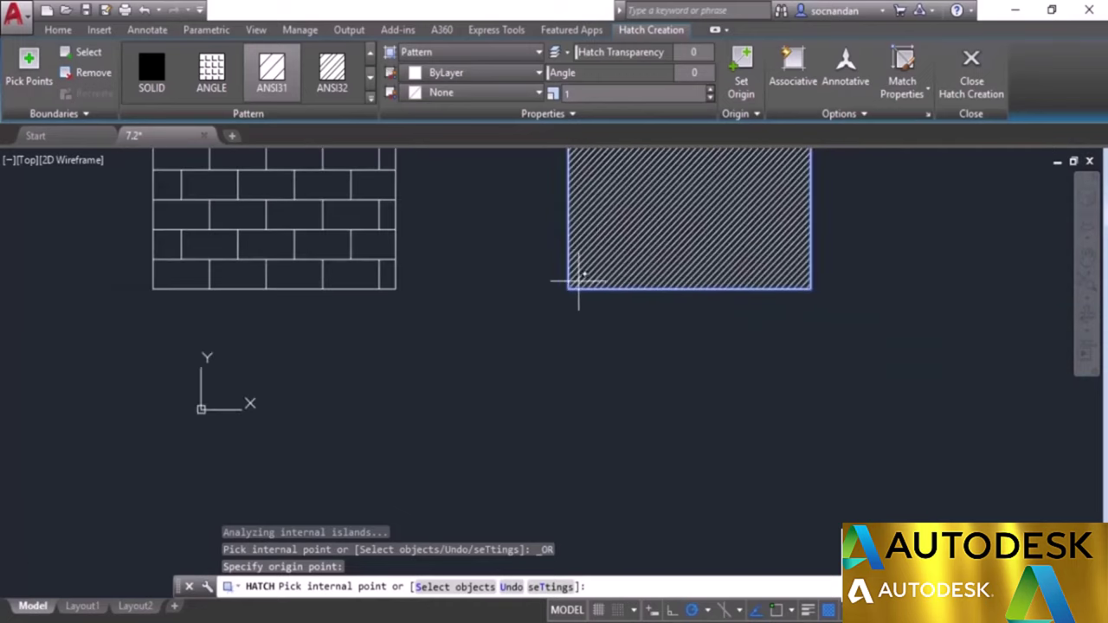
{"action": "mouse_move", "coordinate": [579, 282]}
{"action": "middle_mouse_down"}
{"action": "mouse_move", "coordinate": [620, 291]}
{"action": "mouse_move", "coordinate": [635, 414]}
{"action": "middle_mouse_up"}
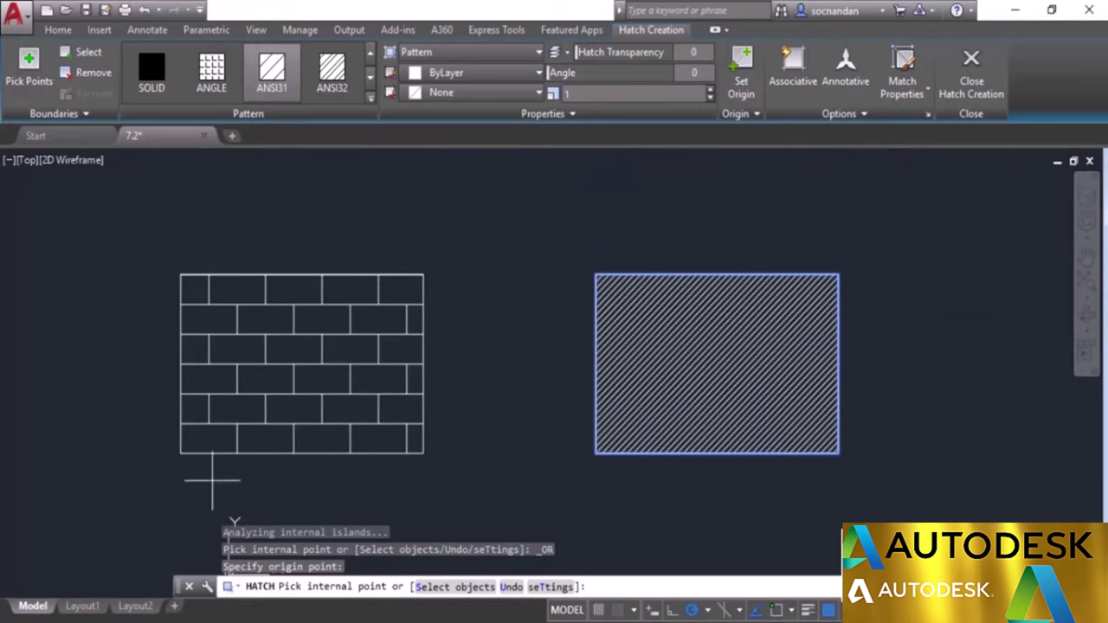
{"action": "middle_click_drag", "start_coordinate": [505, 435], "coordinate": [541, 435]}
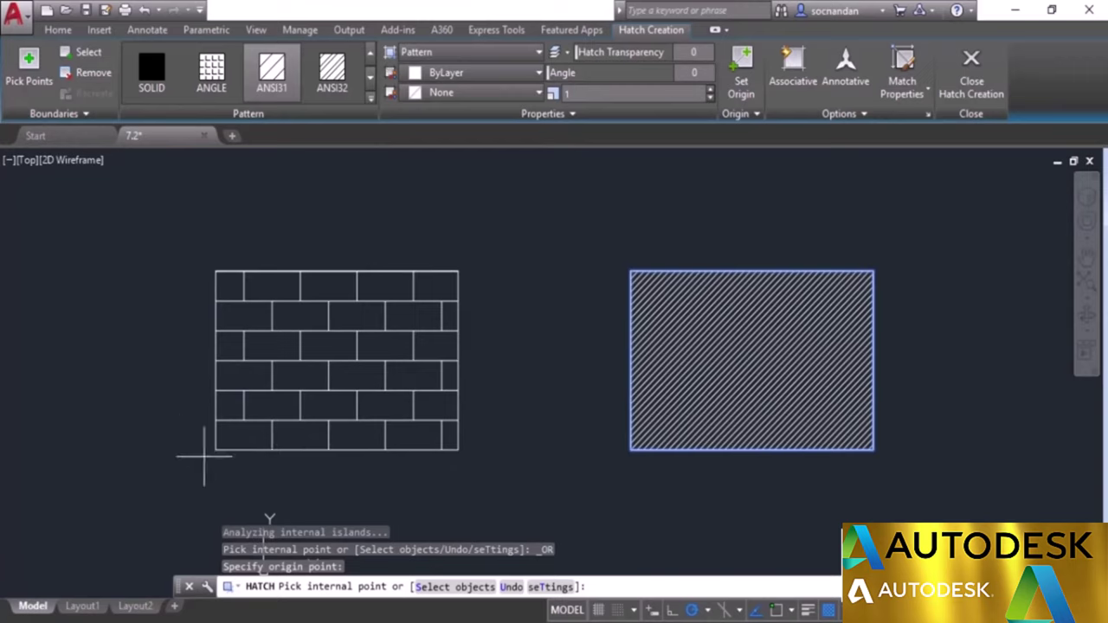
{"action": "left_click", "coordinate": [968, 74]}
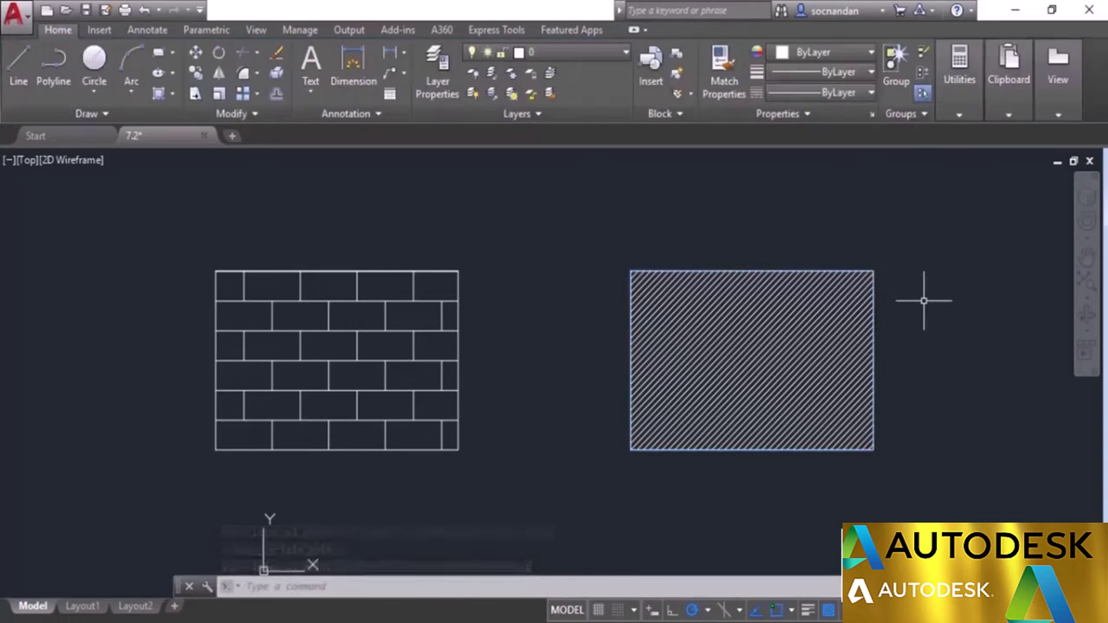
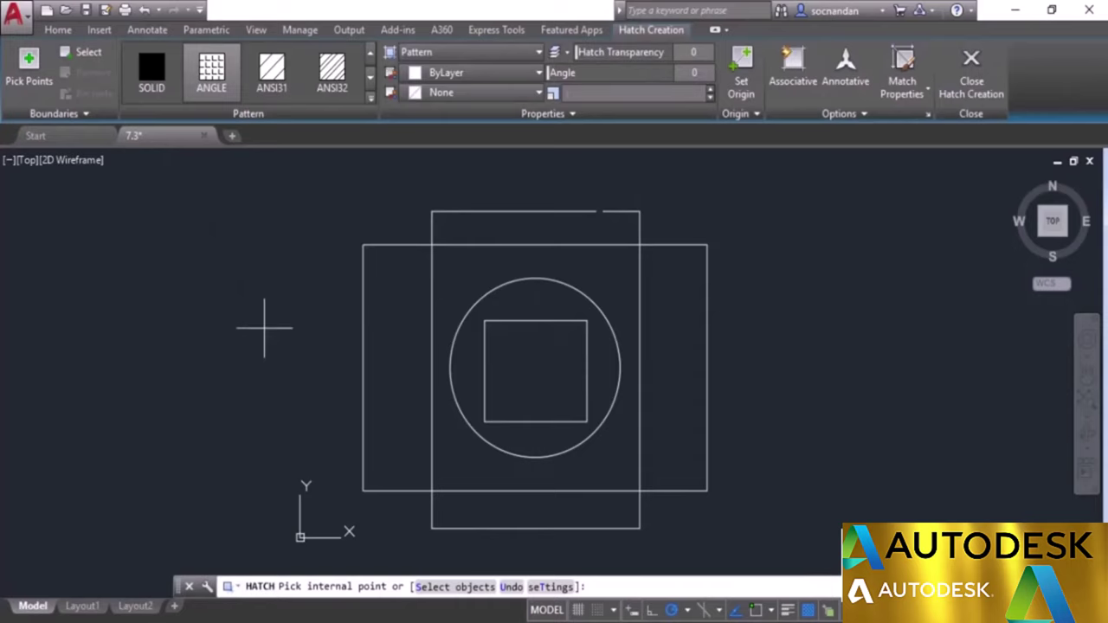
Step: Choose the ANSI31 pattern, preview it between the circle and inner square, and preview it again with Ignore Island Detection
{"action": "left_click", "coordinate": [271, 78]}
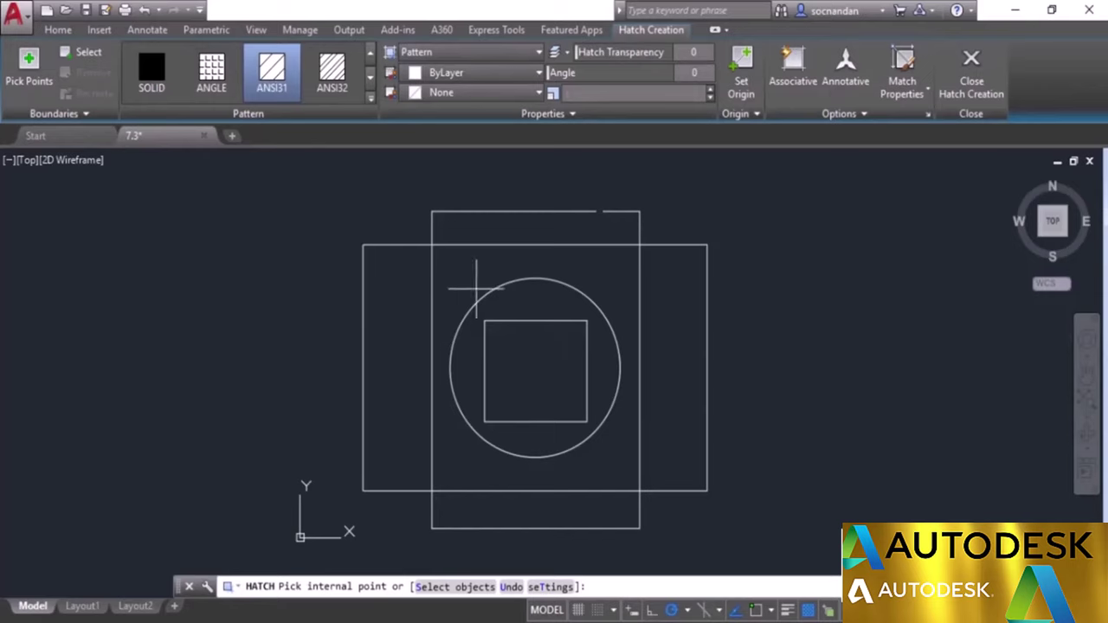
{"action": "left_click", "coordinate": [532, 299]}
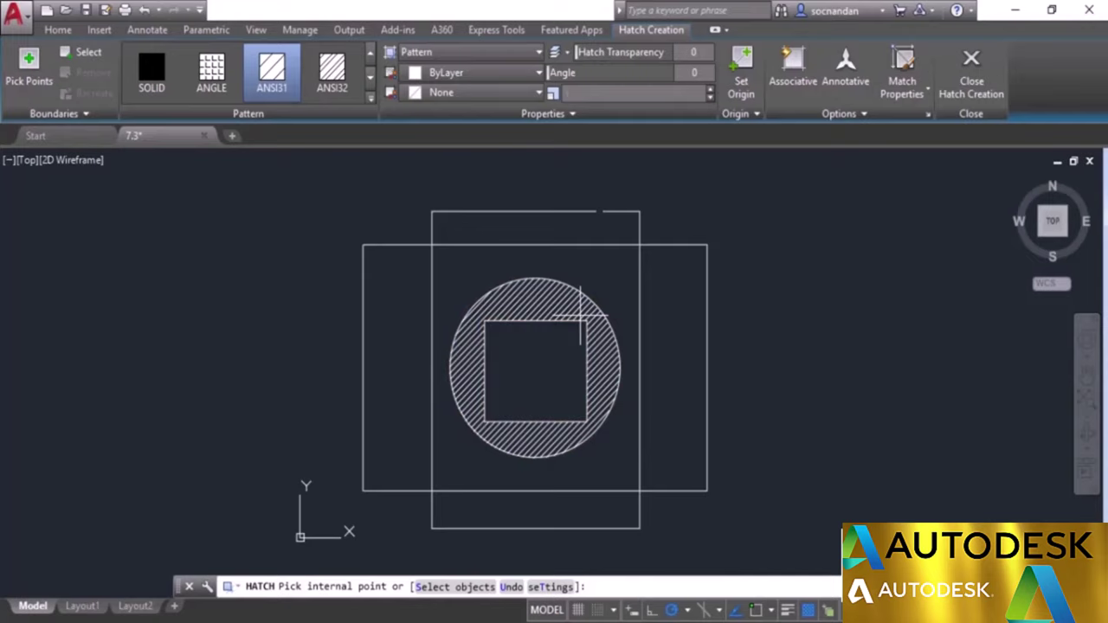
{"action": "left_click", "coordinate": [858, 116]}
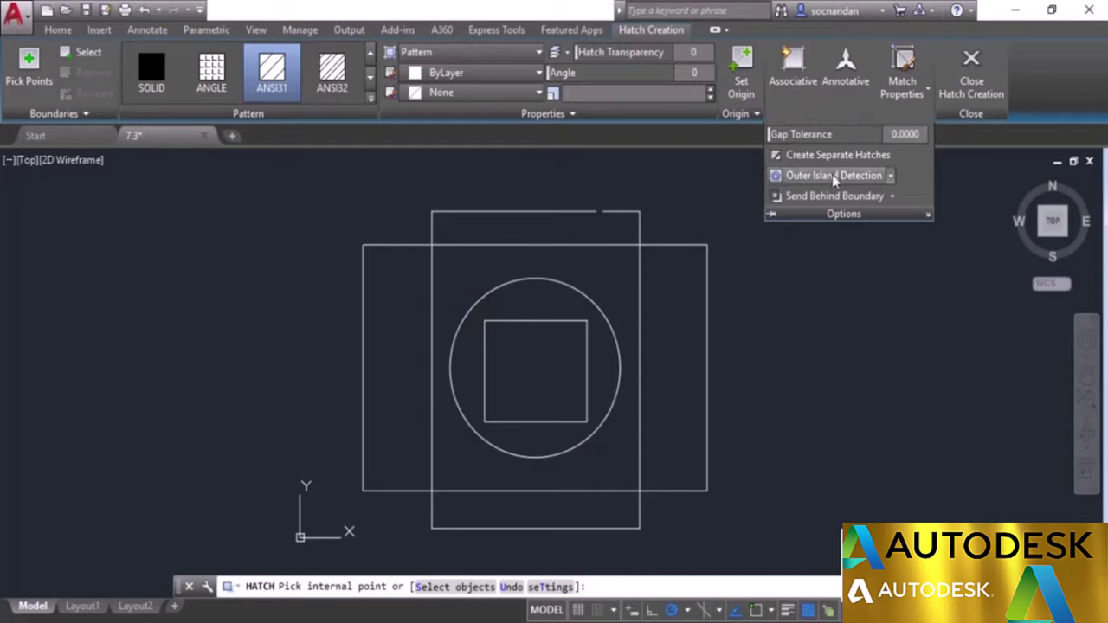
{"action": "left_click", "coordinate": [891, 176]}
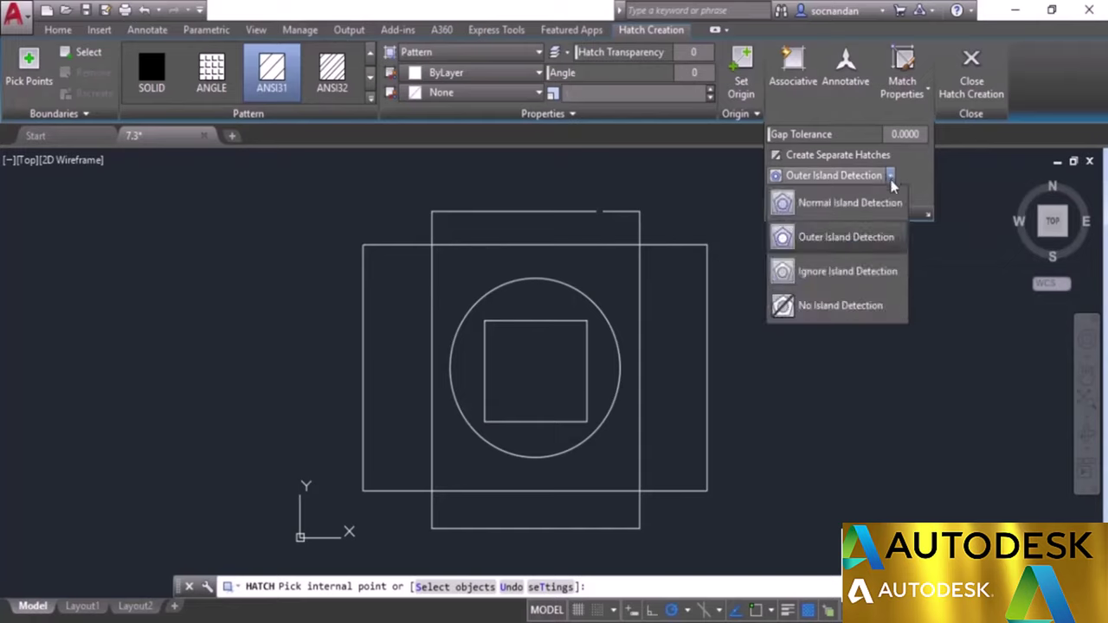
{"action": "left_click", "coordinate": [837, 271]}
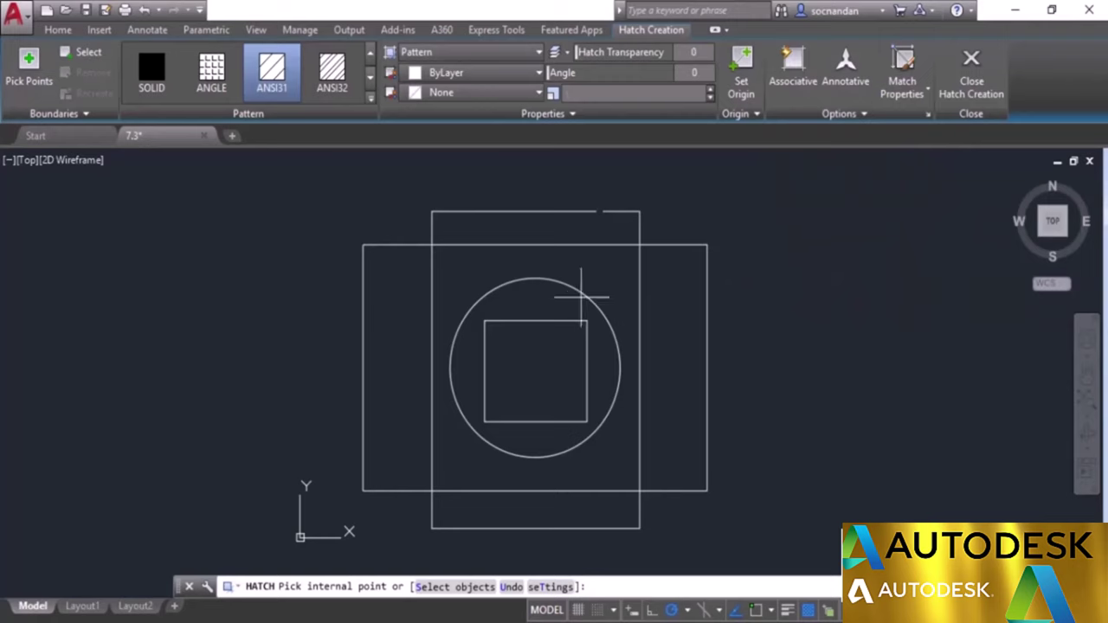
{"action": "left_click", "coordinate": [555, 297]}
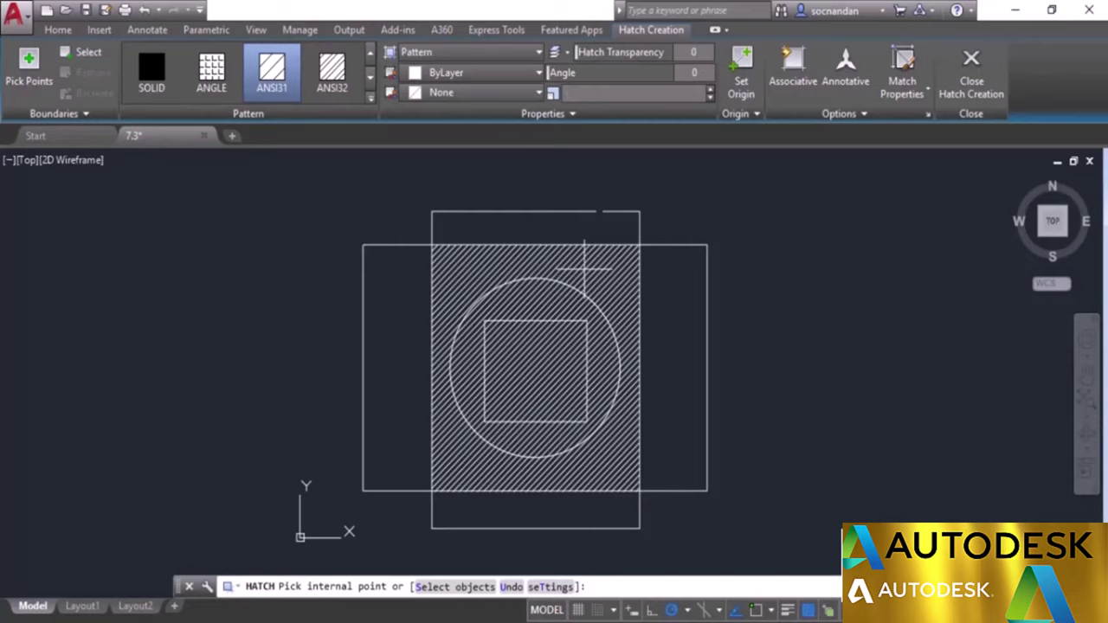
Step: Set island detection back to Outer Island Detection, preview the hatch around the circle, and leave the hatch command
{"action": "left_click", "coordinate": [872, 111]}
{"action": "left_click", "coordinate": [897, 177]}
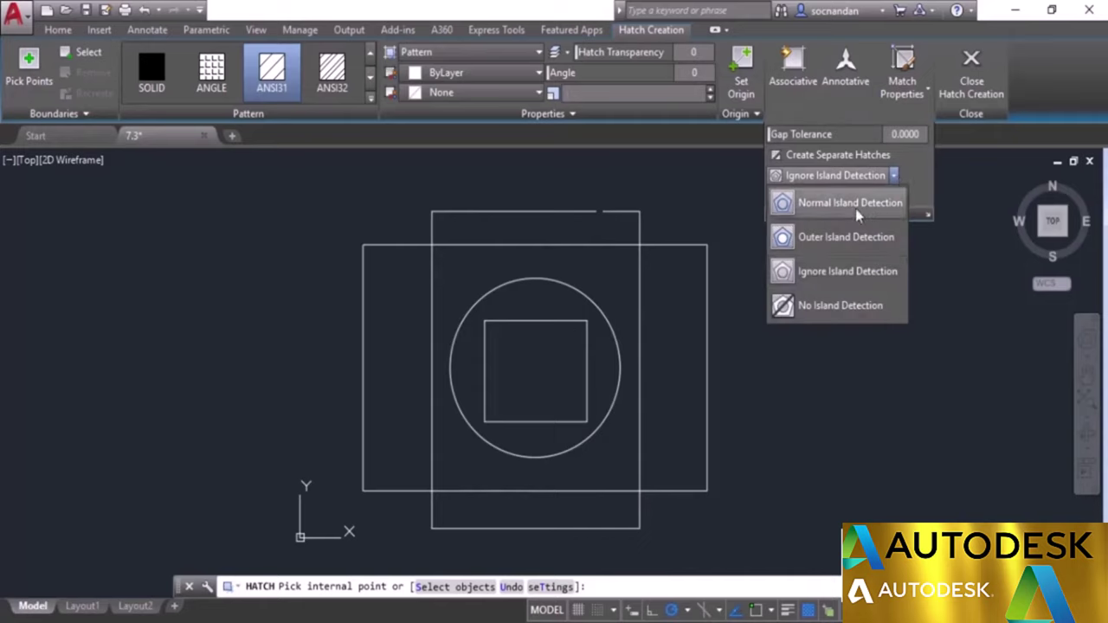
{"action": "left_click", "coordinate": [811, 214]}
{"action": "left_click", "coordinate": [596, 270]}
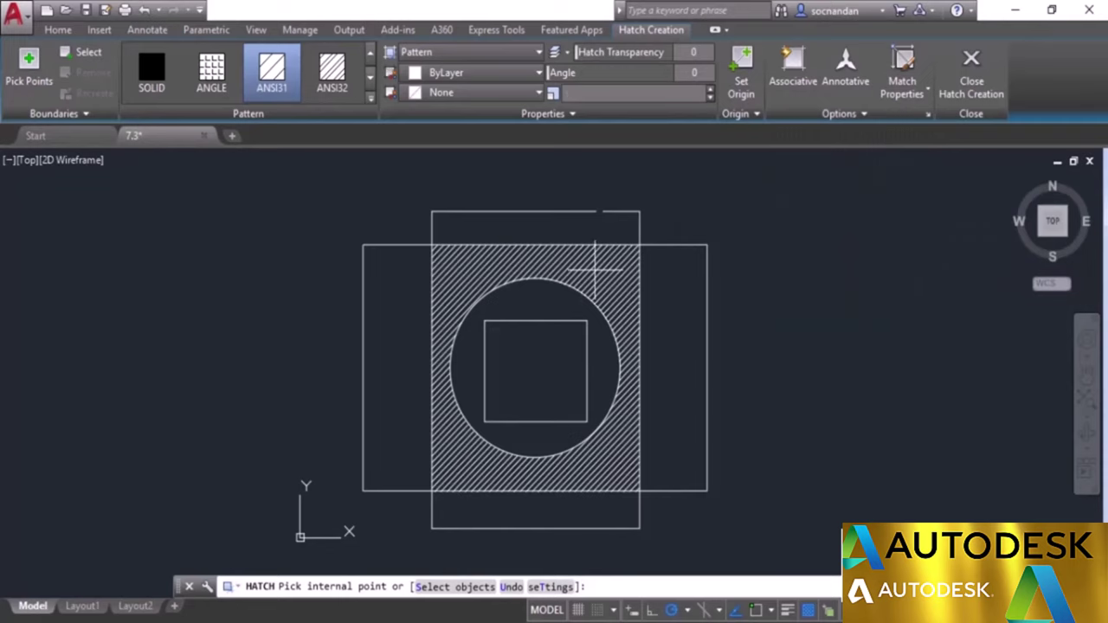
{"action": "key", "text": "Escape"}
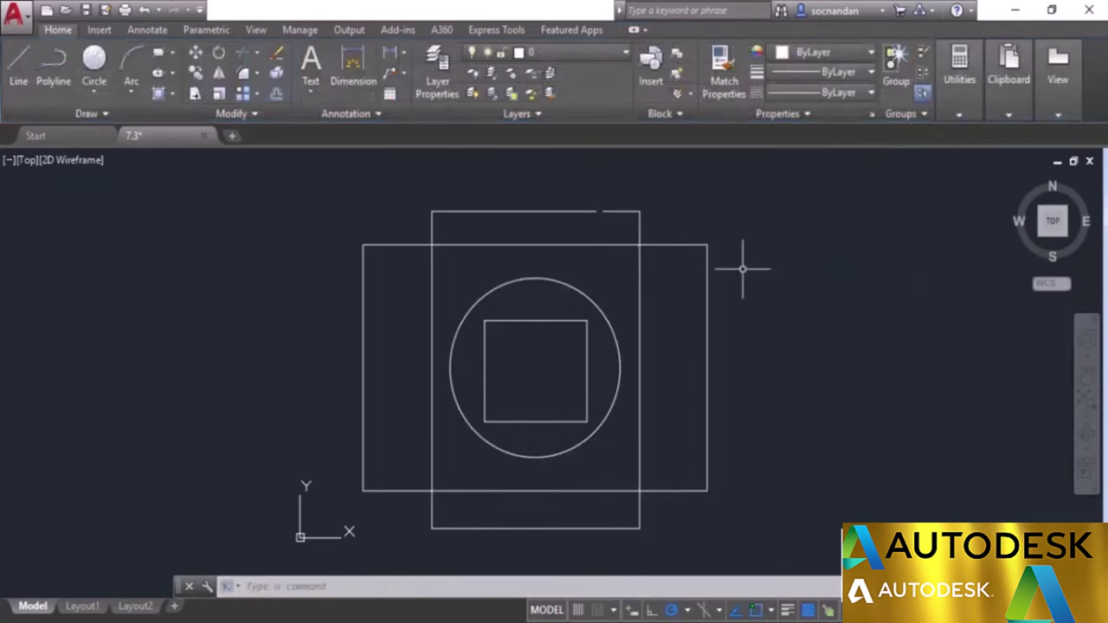
Step: Start an ANSI31 hatch at scale 1 in the two side areas of the wide rectangle
{"action": "left_click", "coordinate": [159, 95]}
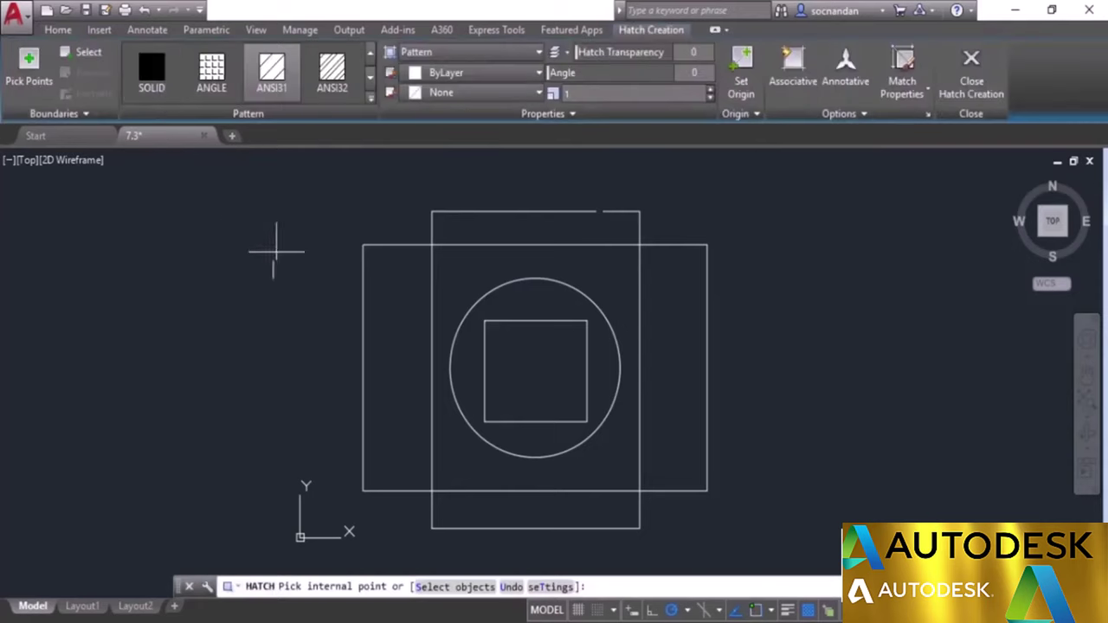
{"action": "left_click", "coordinate": [398, 288]}
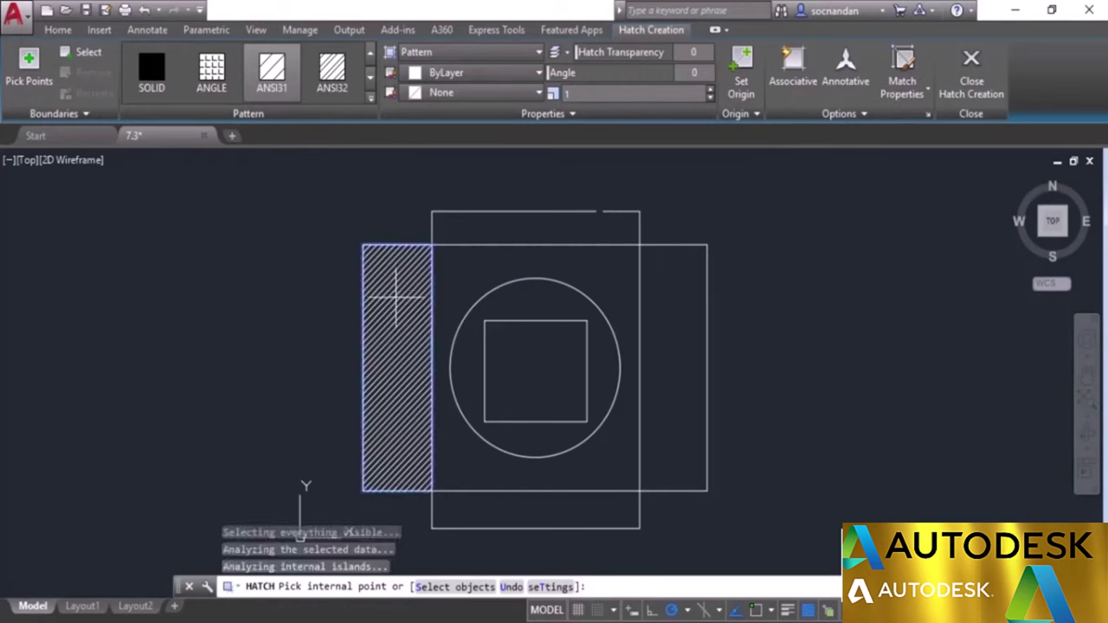
{"action": "left_click", "coordinate": [695, 302]}
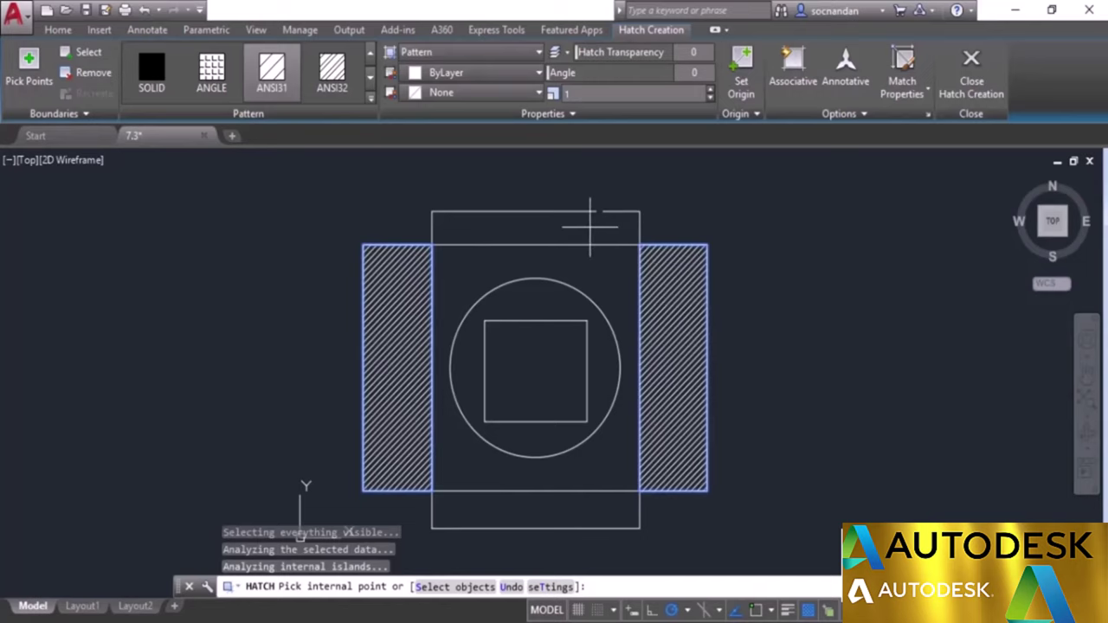
Step: Try to add the upper strip with the gap in its edge to the hatch, and finish the hatch
{"action": "scroll", "coordinate": [590, 225], "scroll_direction": "up", "scroll_amount": 2}
{"action": "scroll", "coordinate": [574, 277], "scroll_direction": "up", "scroll_amount": 5}
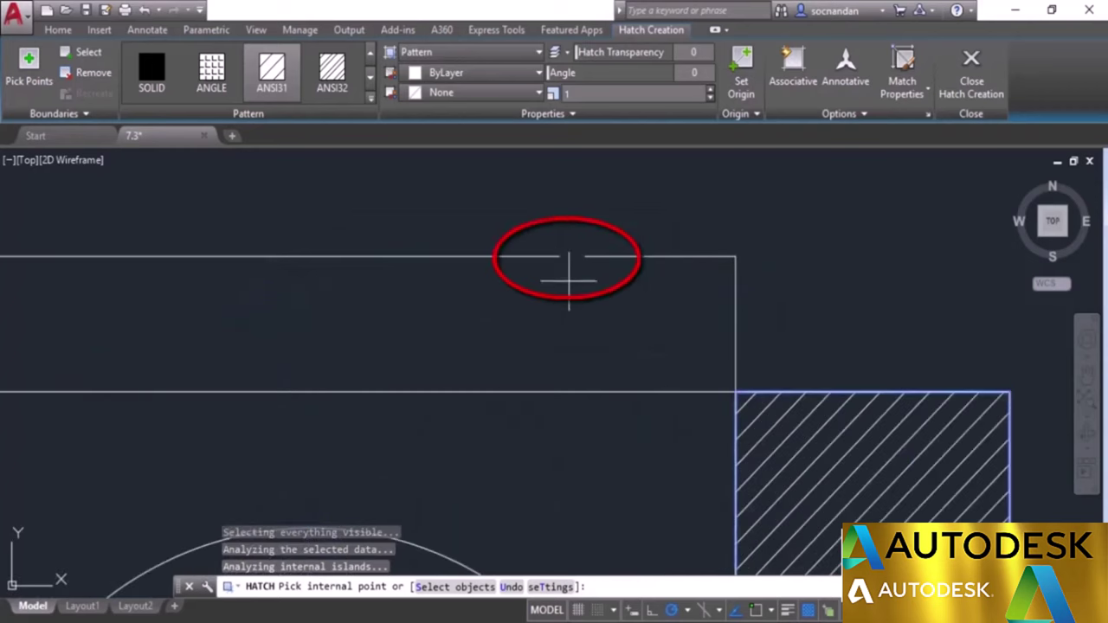
{"action": "scroll", "coordinate": [569, 290], "scroll_direction": "down", "scroll_amount": 2}
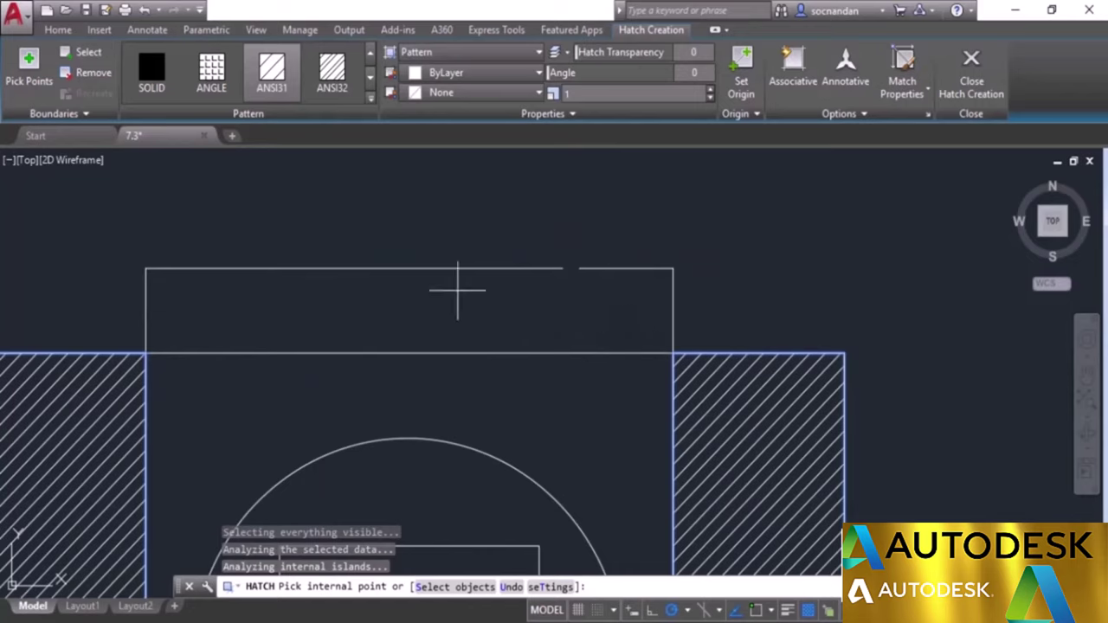
{"action": "left_click", "coordinate": [545, 305]}
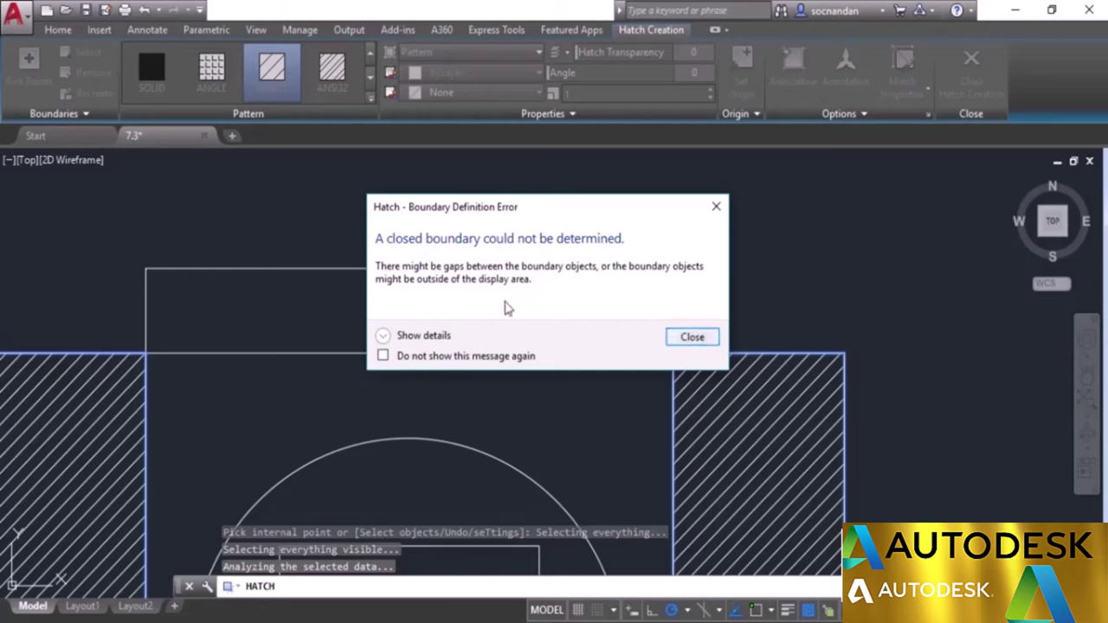
{"action": "key", "text": "Escape"}
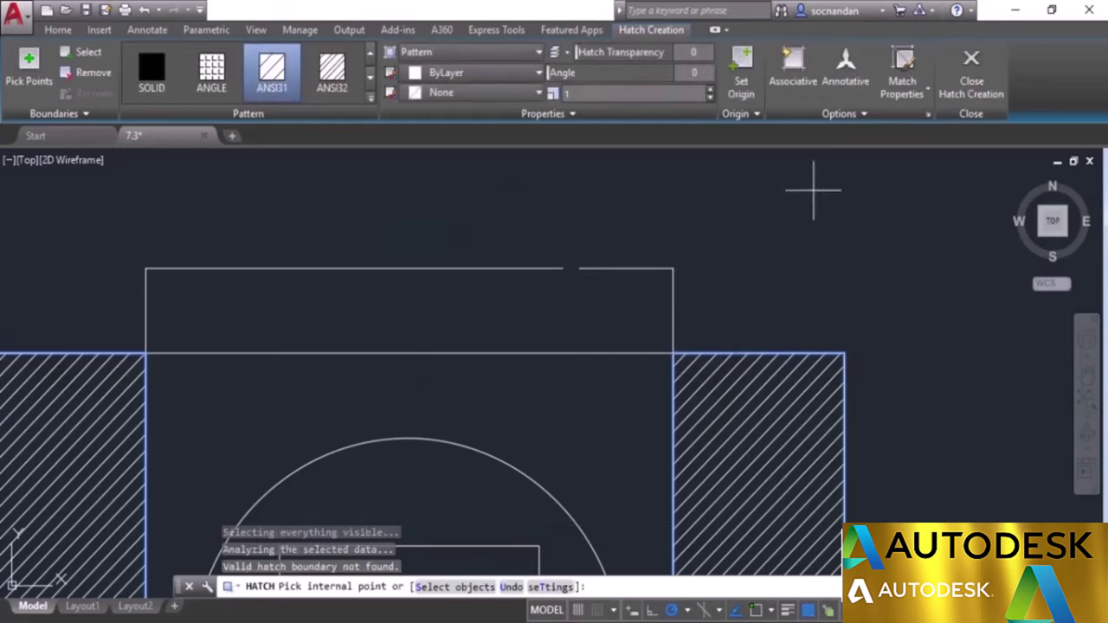
{"action": "left_click", "coordinate": [971, 69]}
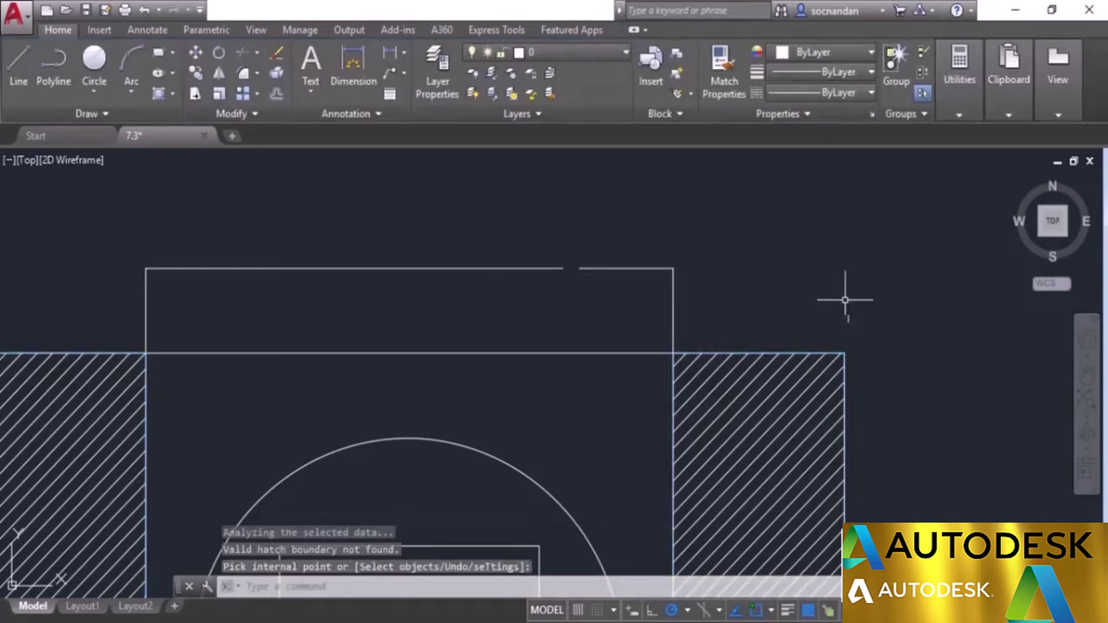
Step: Erase the hatch from the two side areas
{"action": "left_click", "coordinate": [791, 401]}
{"action": "right_click", "coordinate": [699, 286]}
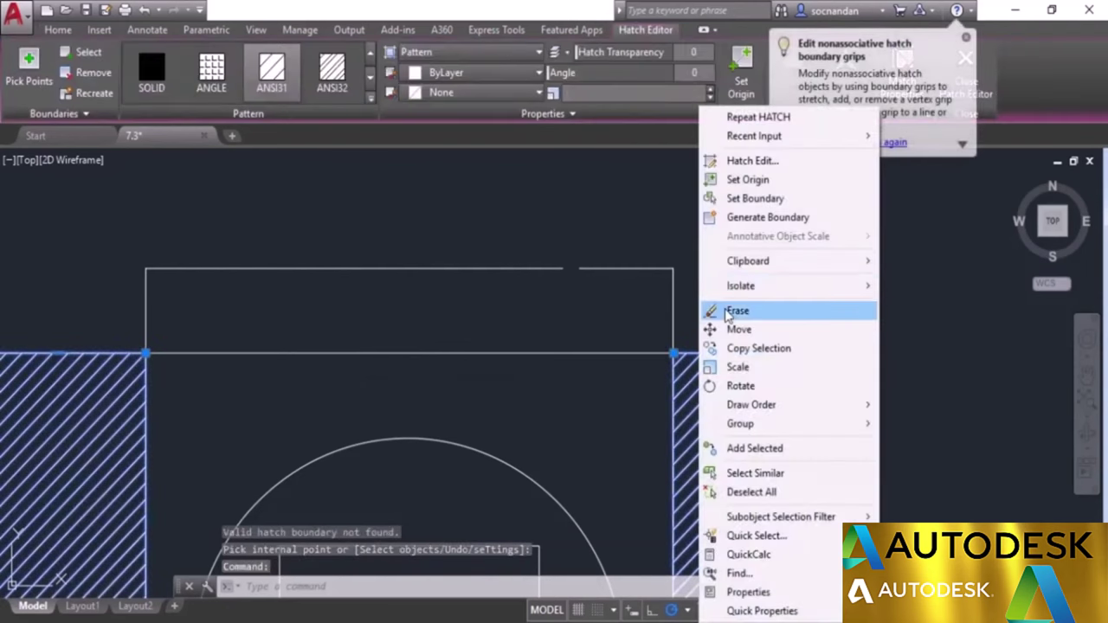
{"action": "left_click", "coordinate": [719, 309]}
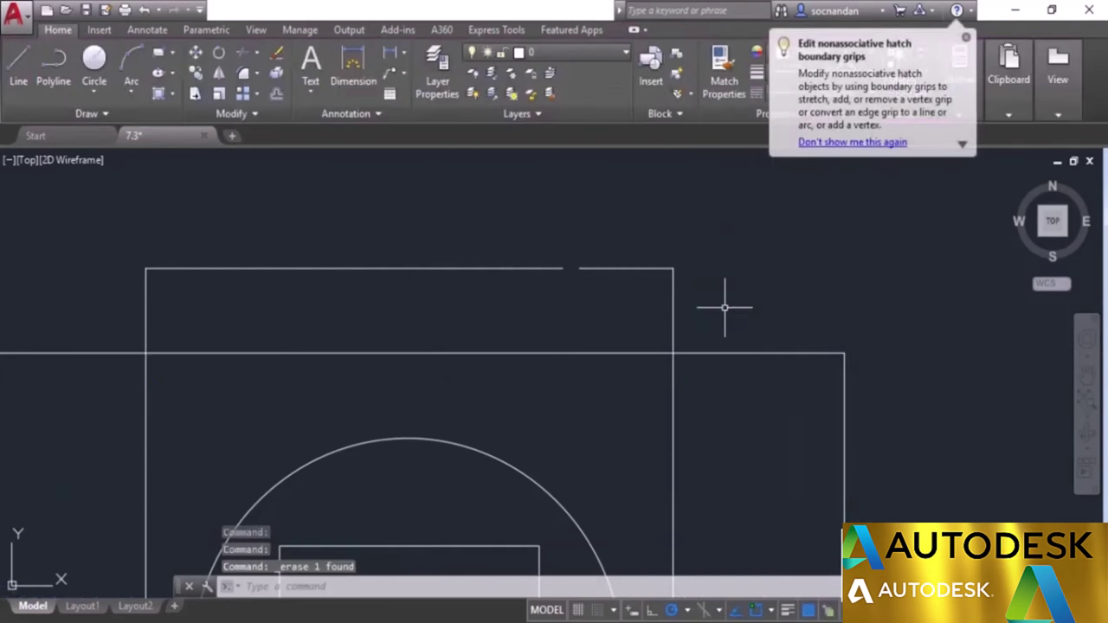
Step: Try again to hatch the upper strip with the open edge, and leave the hatch command
{"action": "left_click", "coordinate": [156, 96]}
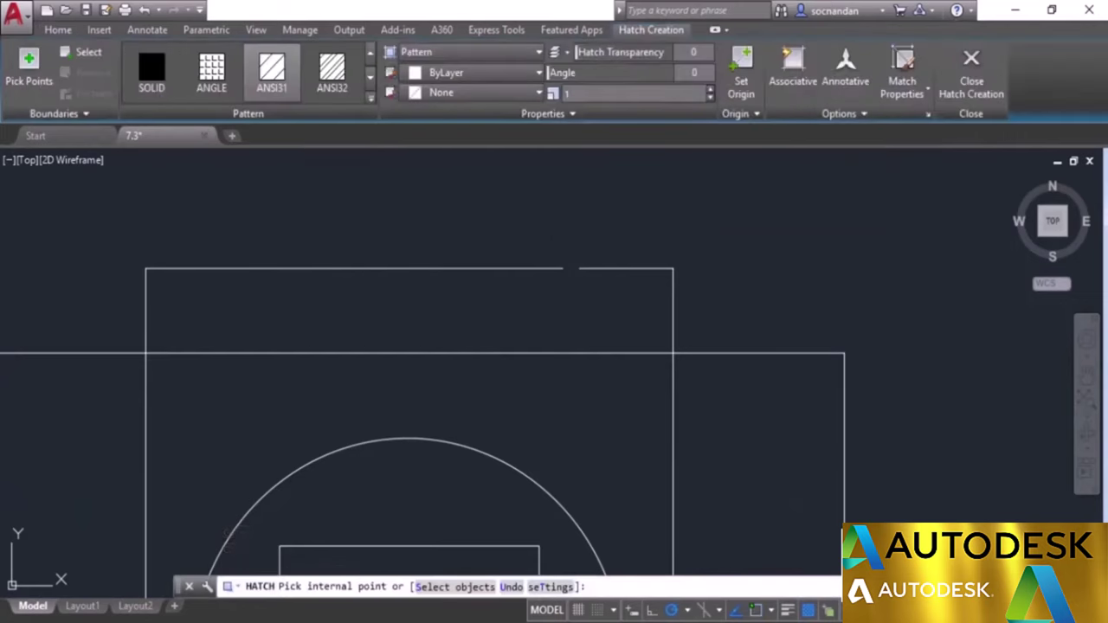
{"action": "left_click", "coordinate": [305, 301]}
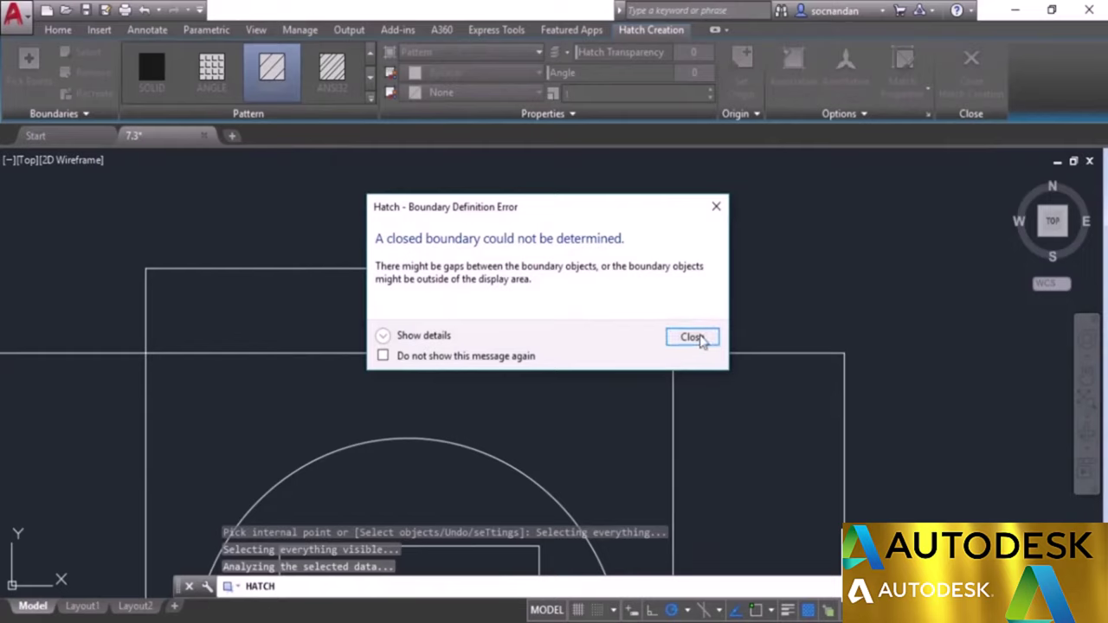
{"action": "left_click", "coordinate": [692, 338]}
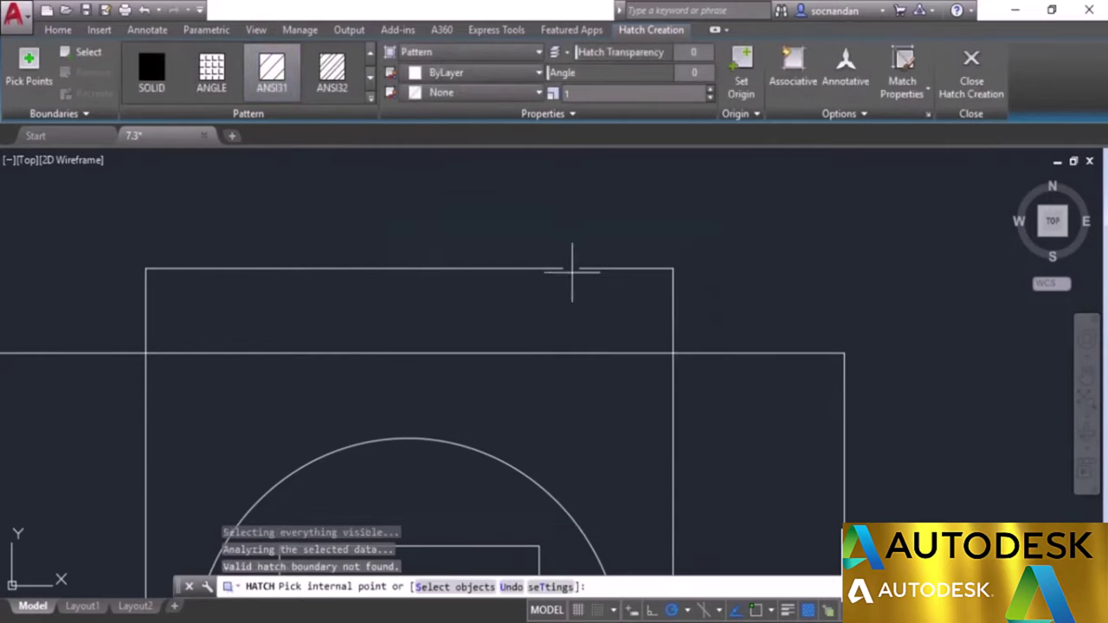
{"action": "left_click", "coordinate": [881, 113]}
{"action": "key", "text": "Escape"}
Step: Measure the width of the gap in the tall rectangle's upper edge
{"action": "type", "text": "d"}
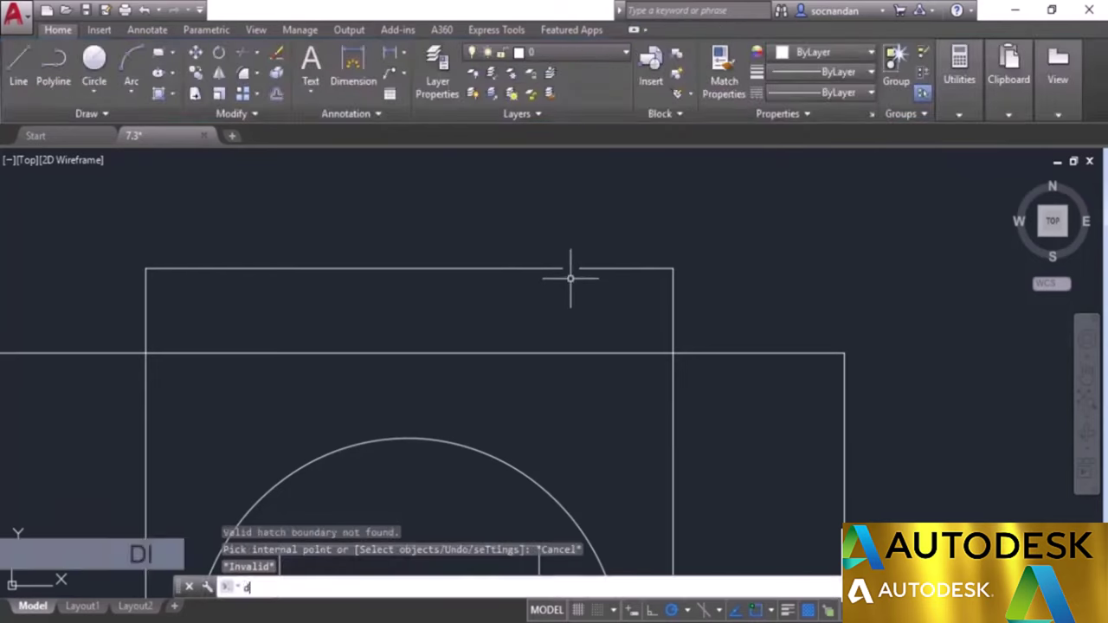
{"action": "type", "text": "i"}
{"action": "key", "text": "Return"}
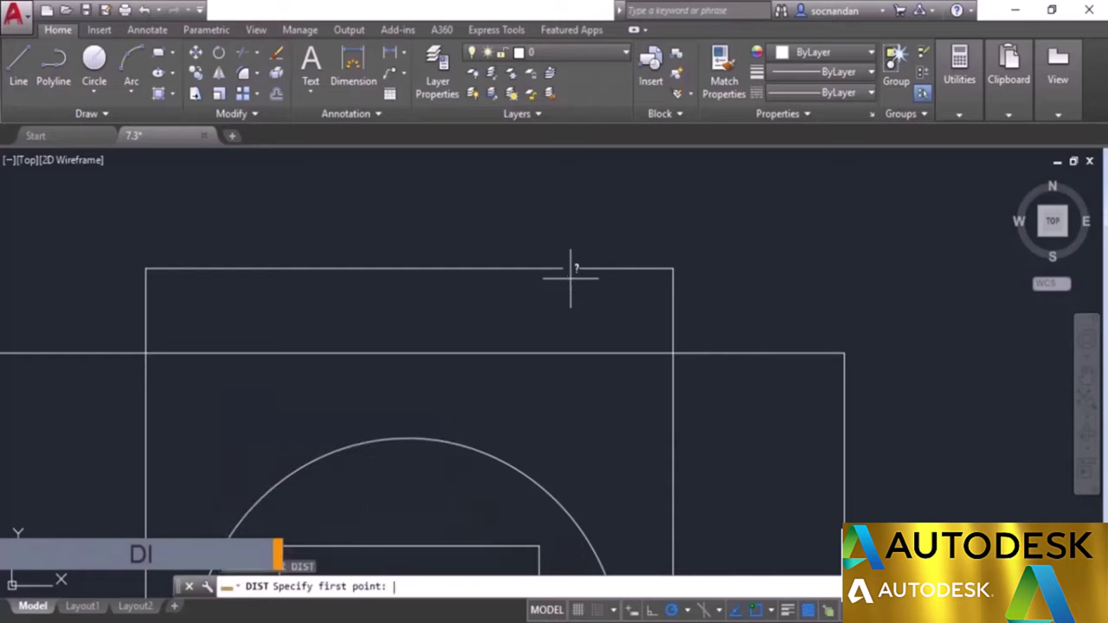
{"action": "left_click", "coordinate": [564, 269]}
{"action": "left_click", "coordinate": [578, 268]}
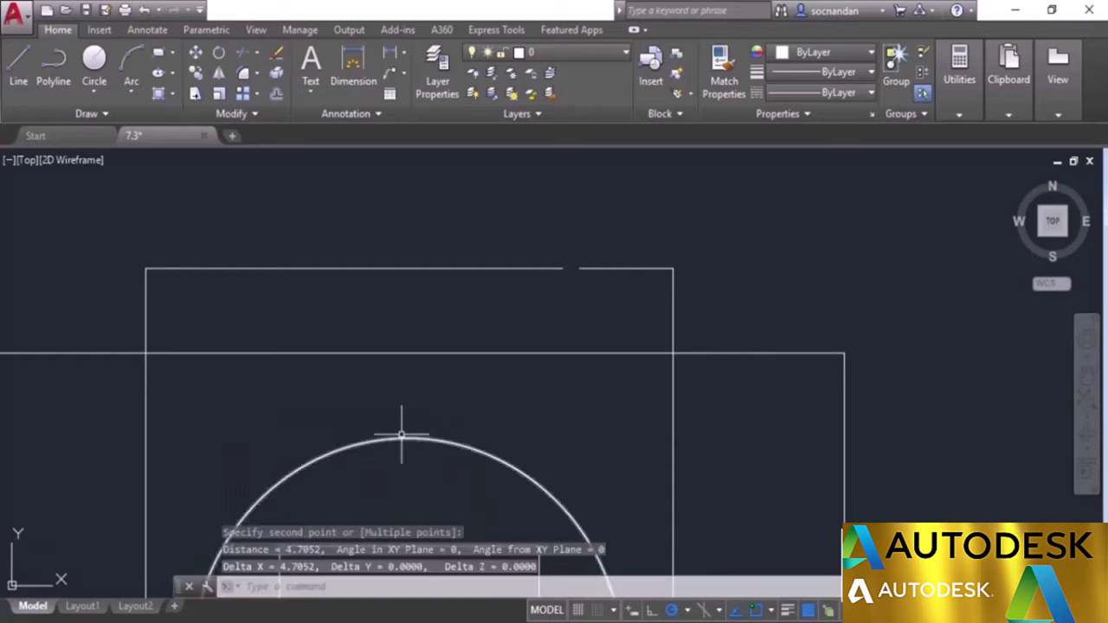
{"action": "key", "text": "Escape"}
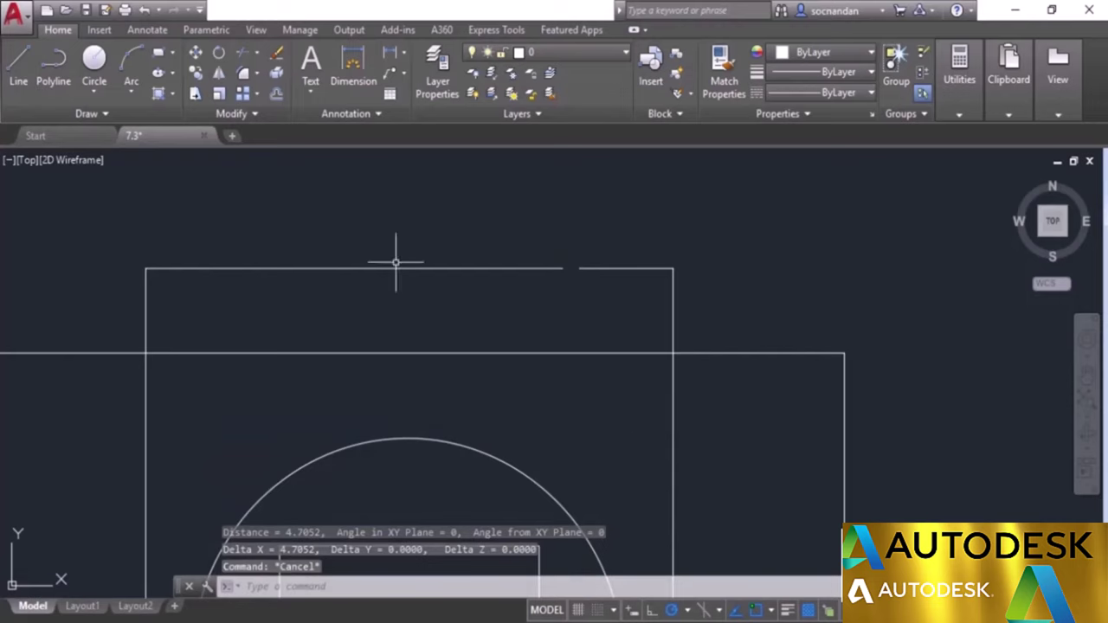
Step: Raise the hatch gap tolerance and hatch the upper strip with ANSI31, continuing despite the open boundary
{"action": "left_click", "coordinate": [159, 94]}
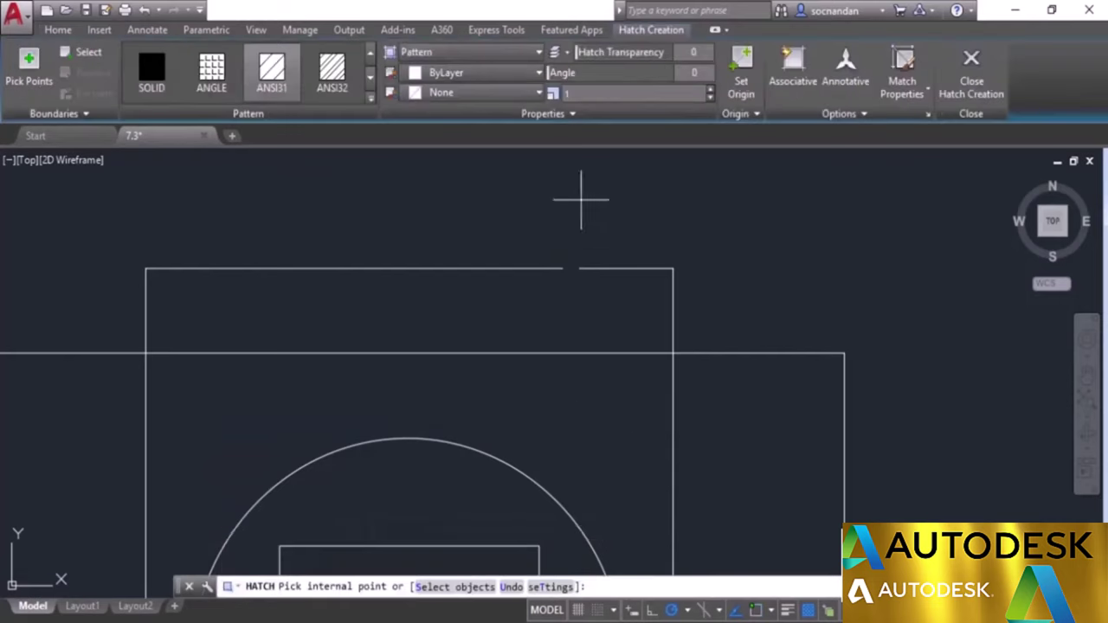
{"action": "left_click", "coordinate": [847, 117]}
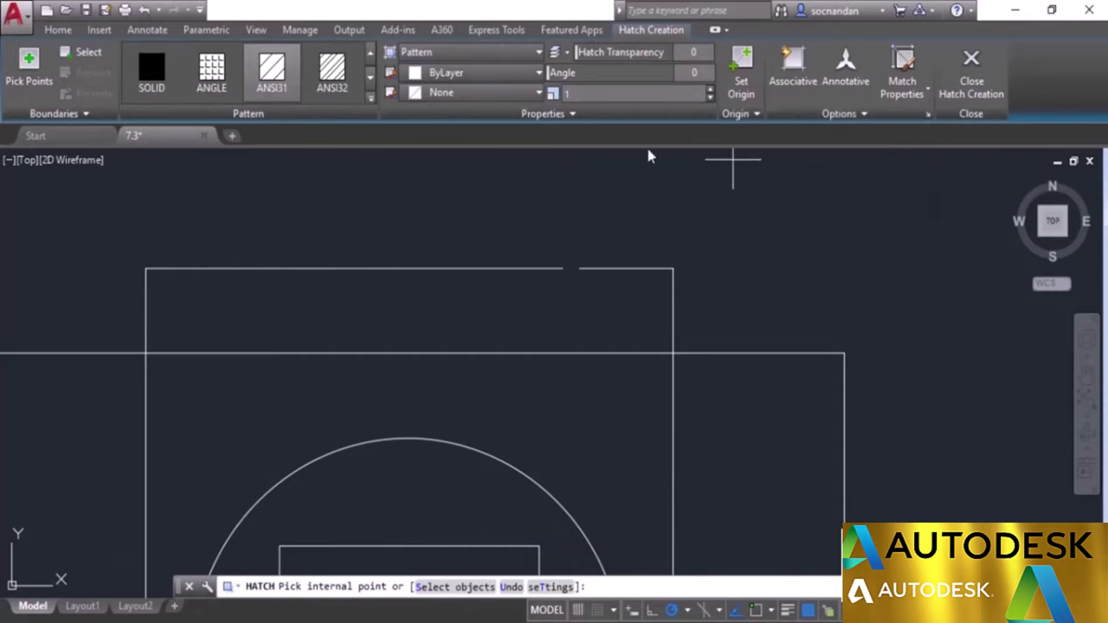
{"action": "left_click", "coordinate": [463, 314]}
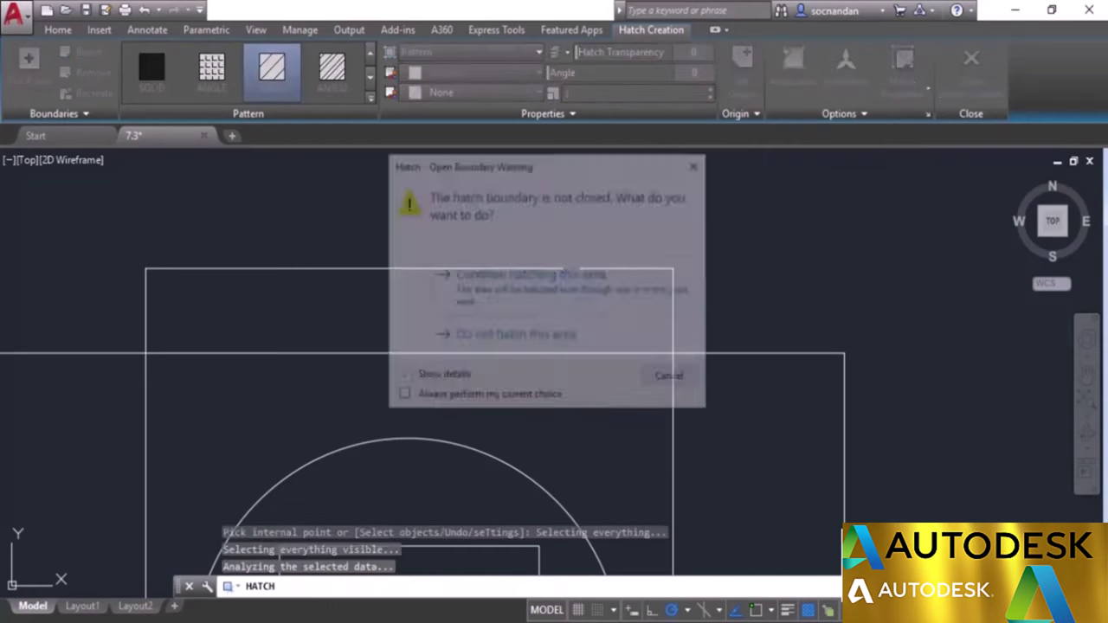
{"action": "mouse_move", "coordinate": [568, 172]}
{"action": "left_mouse_down"}
{"action": "mouse_move", "coordinate": [591, 191]}
{"action": "mouse_move", "coordinate": [838, 208]}
{"action": "mouse_move", "coordinate": [813, 213]}
{"action": "left_mouse_up"}
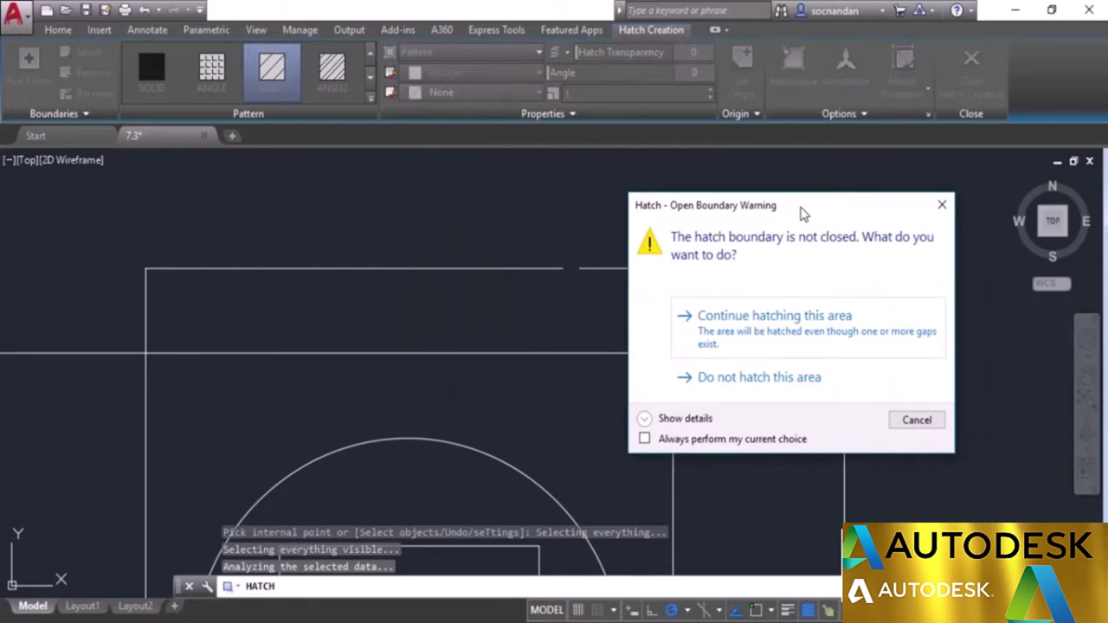
{"action": "left_click", "coordinate": [773, 335]}
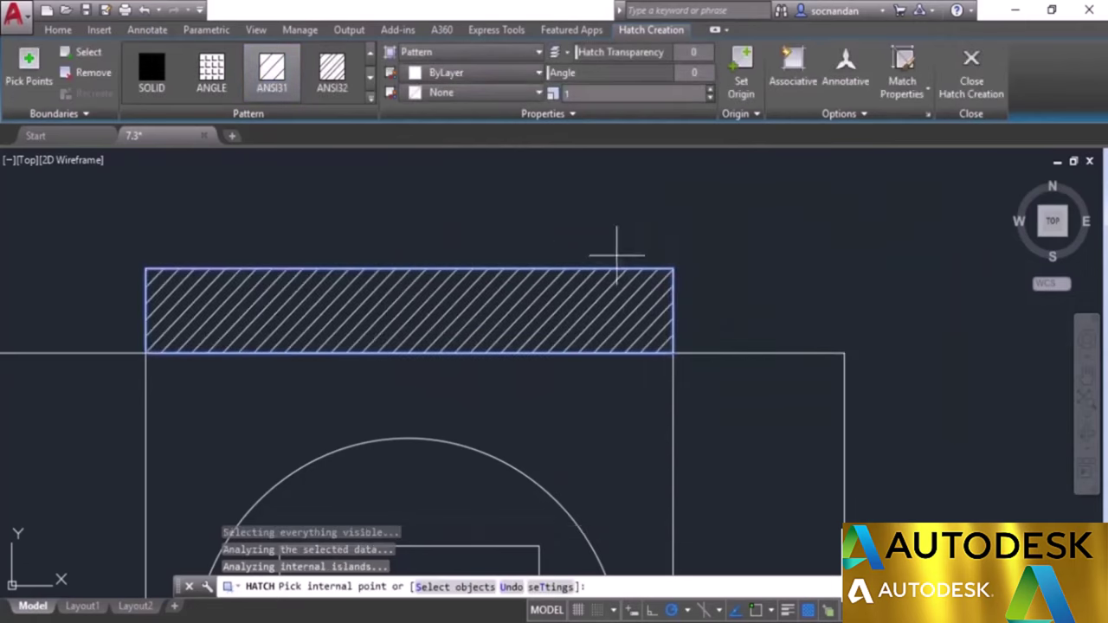
{"action": "left_click", "coordinate": [971, 78]}
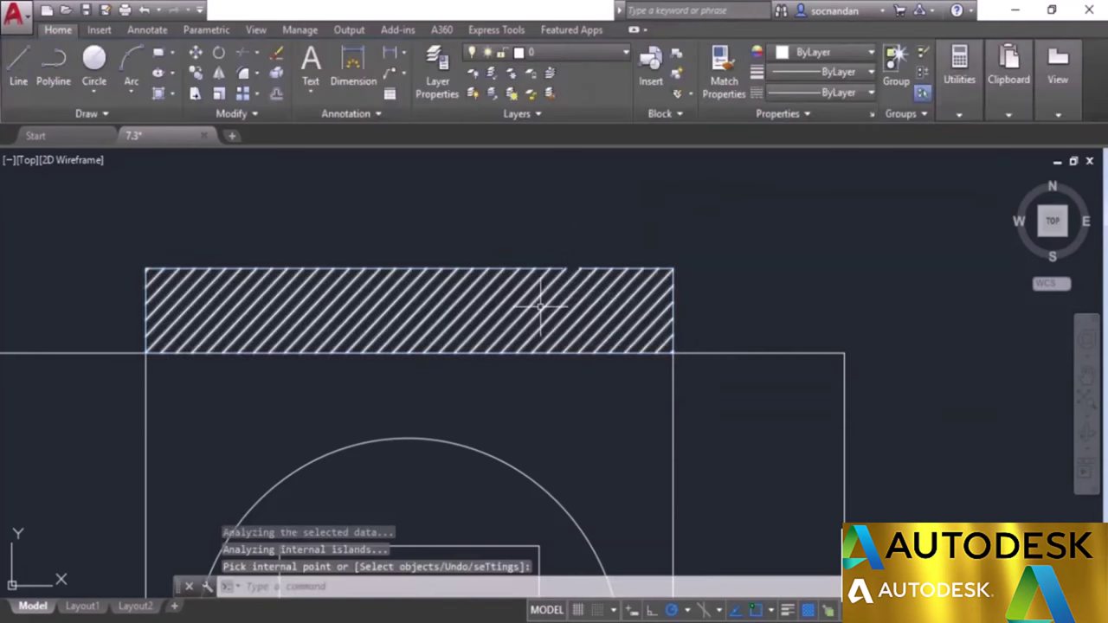
Step: Examine the hatch at the gap and erase it from the upper strip
{"action": "scroll", "coordinate": [570, 264], "scroll_direction": "up", "scroll_amount": 2}
{"action": "scroll", "coordinate": [573, 267], "scroll_direction": "up", "scroll_amount": 2}
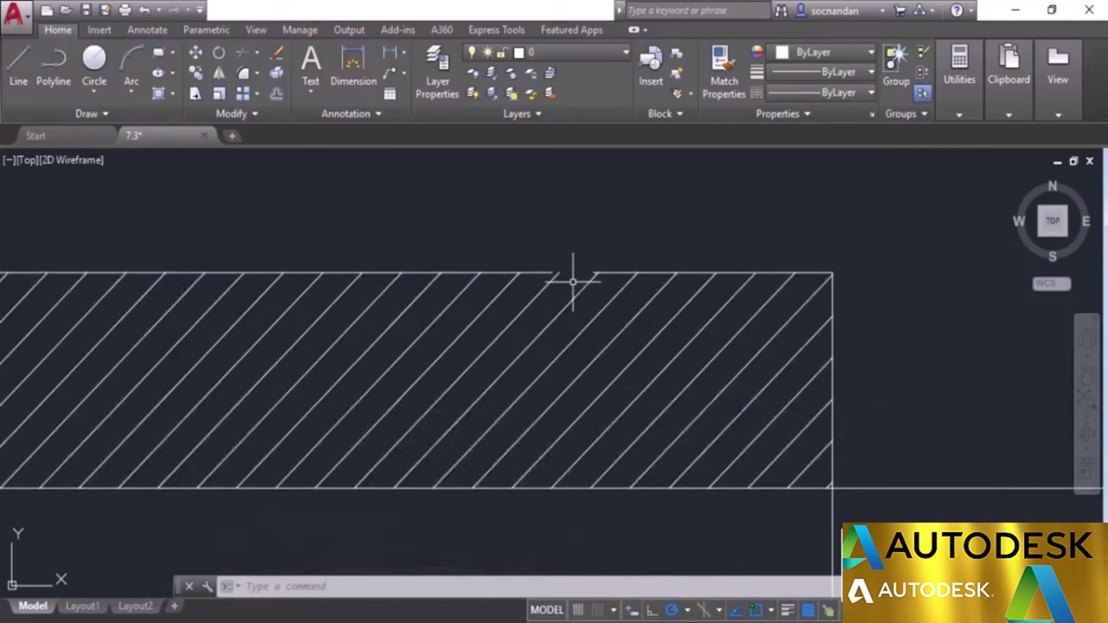
{"action": "scroll", "coordinate": [562, 262], "scroll_direction": "down", "scroll_amount": 5}
{"action": "left_click", "coordinate": [507, 235]}
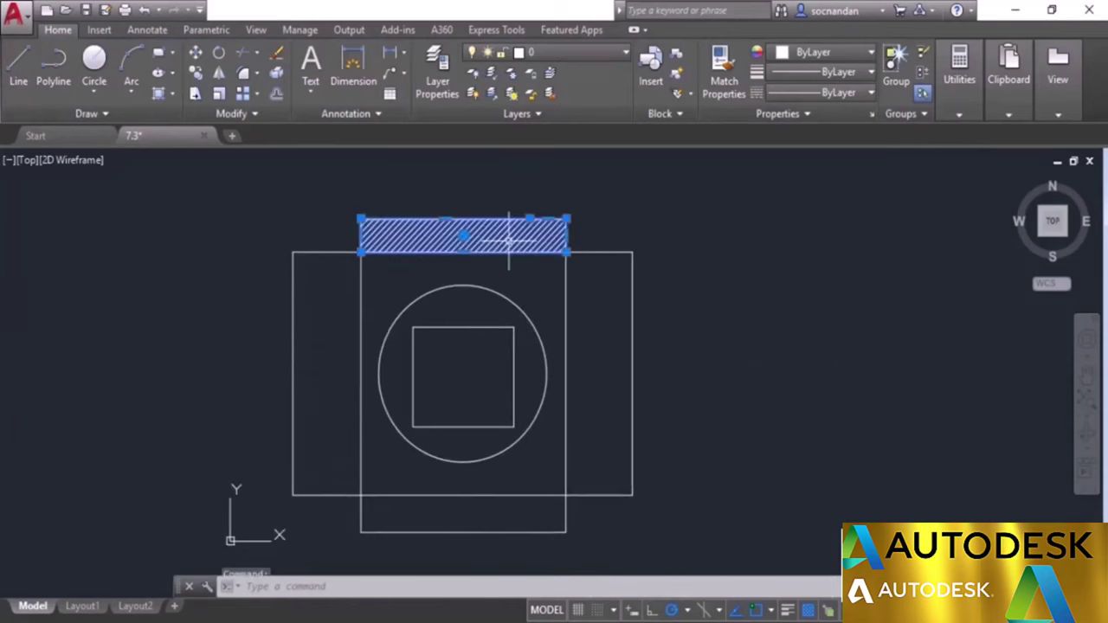
{"action": "right_click", "coordinate": [635, 234]}
{"action": "left_click", "coordinate": [690, 311]}
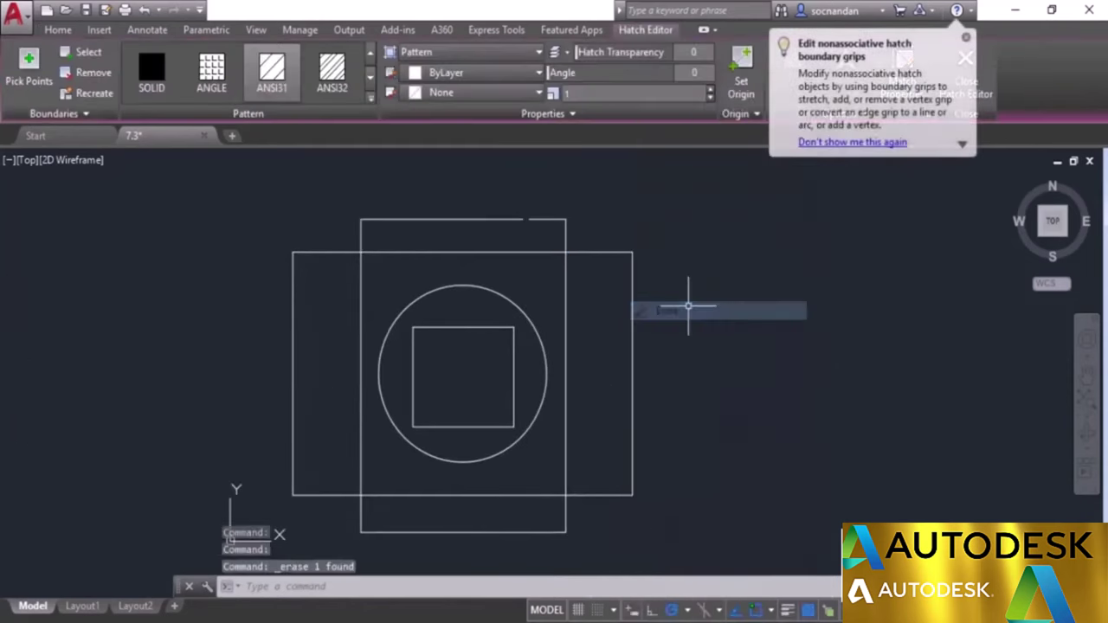
Step: Hatch the left strip, the inner square and the right strip with ANSI31 in a single Hatch command
{"action": "middle_click_drag", "start_coordinate": [693, 341], "coordinate": [718, 329]}
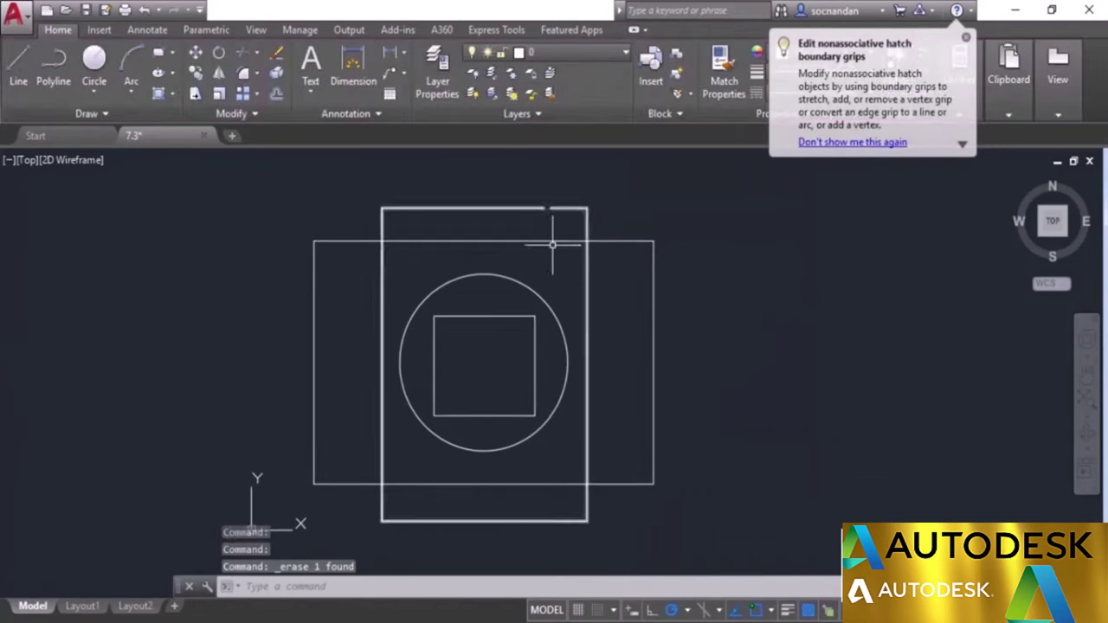
{"action": "left_click", "coordinate": [159, 95]}
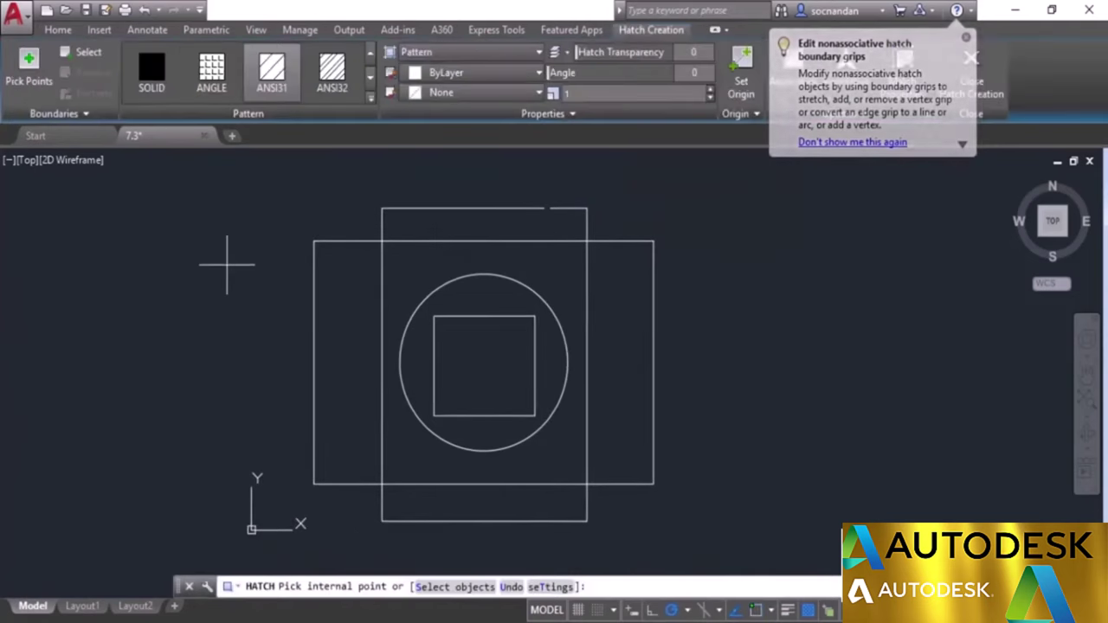
{"action": "left_click", "coordinate": [331, 304]}
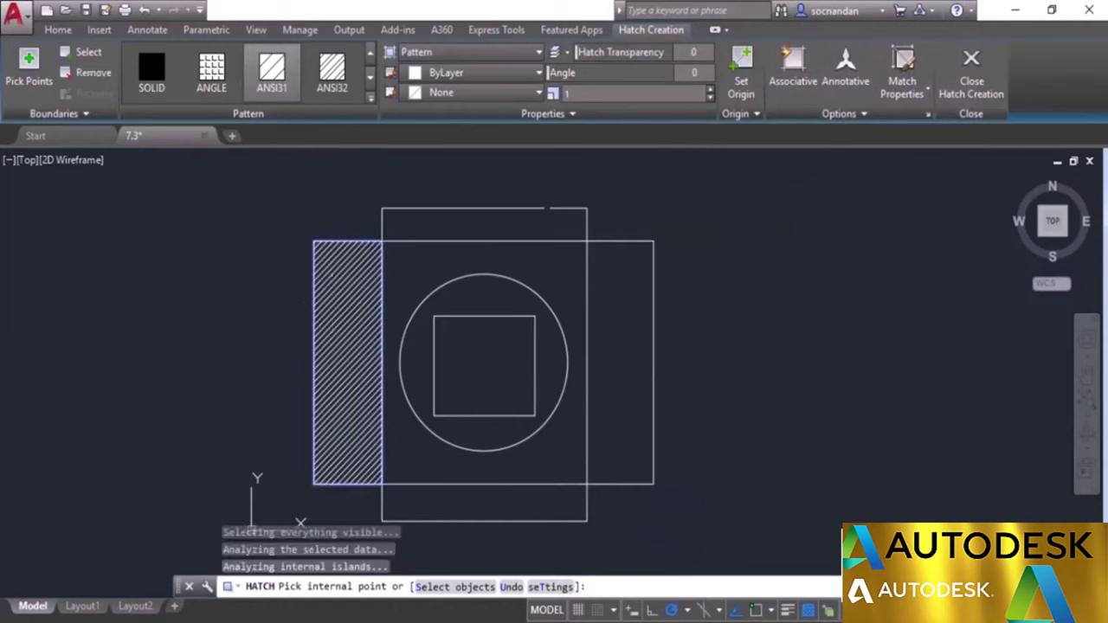
{"action": "left_click", "coordinate": [511, 358]}
{"action": "left_click", "coordinate": [625, 300]}
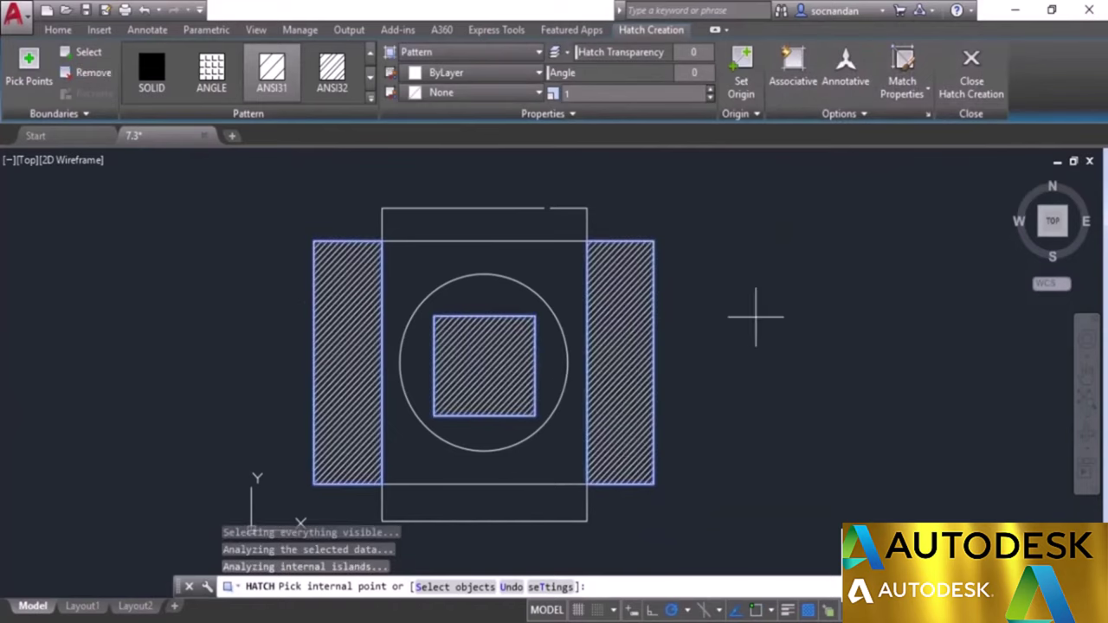
{"action": "left_click", "coordinate": [971, 82]}
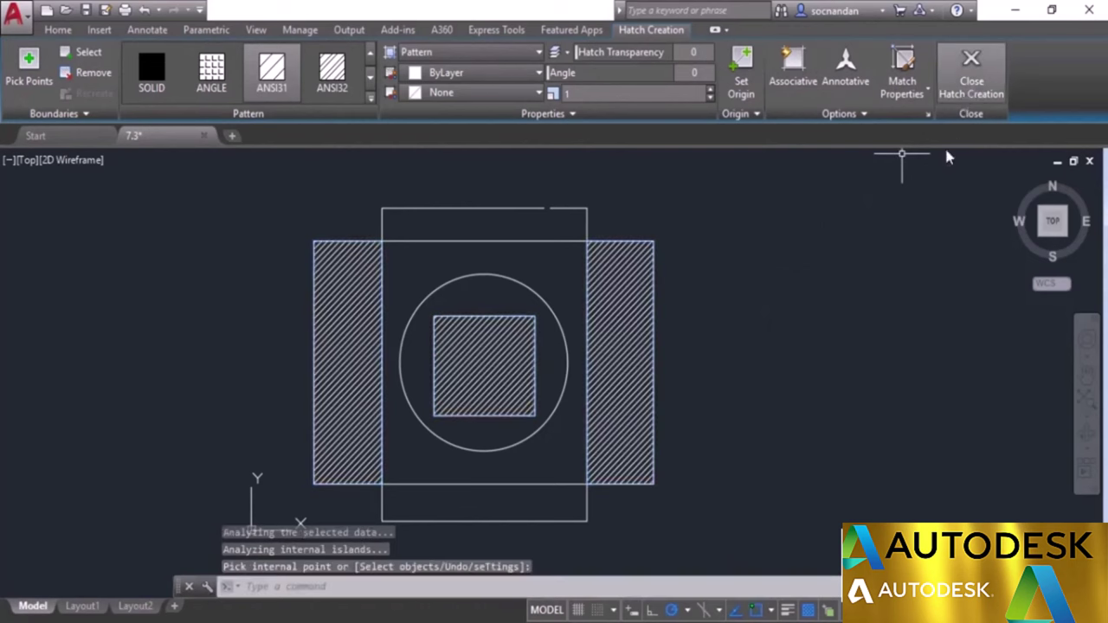
Step: Select the combined hatch covering both side strips and the inner square, and erase it
{"action": "left_click", "coordinate": [509, 346]}
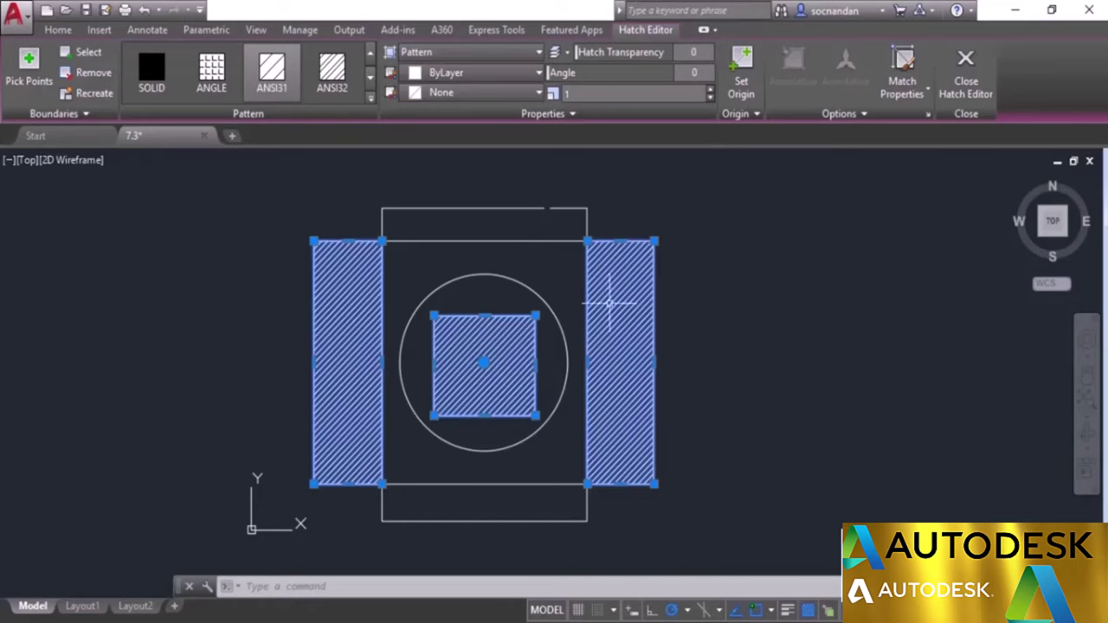
{"action": "mouse_move", "coordinate": [621, 305]}
{"action": "right_click", "coordinate": [668, 289]}
{"action": "left_click", "coordinate": [692, 309]}
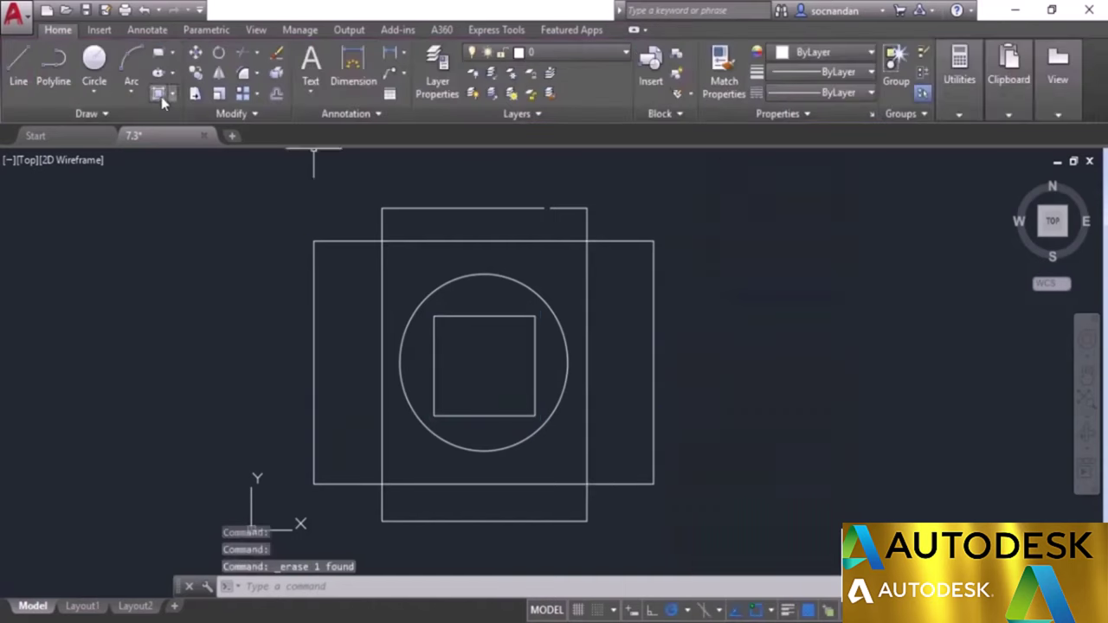
Step: Hatch both side strips and the inner square with ANSI31, with Create Separate Hatches turned on
{"action": "left_click", "coordinate": [159, 95]}
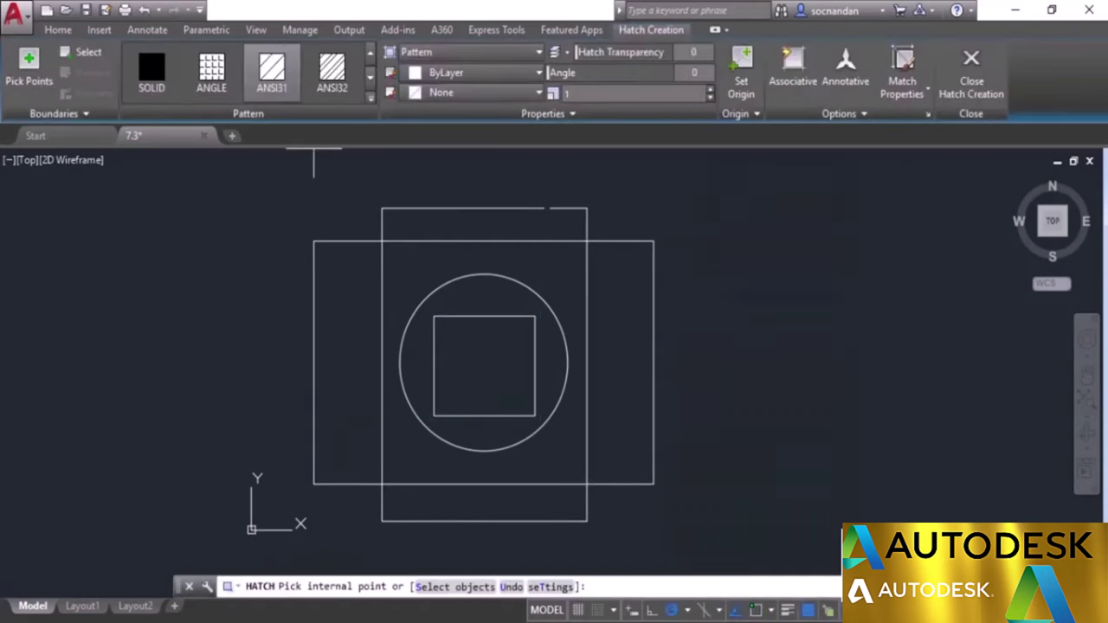
{"action": "left_click", "coordinate": [338, 300]}
{"action": "left_click", "coordinate": [510, 375]}
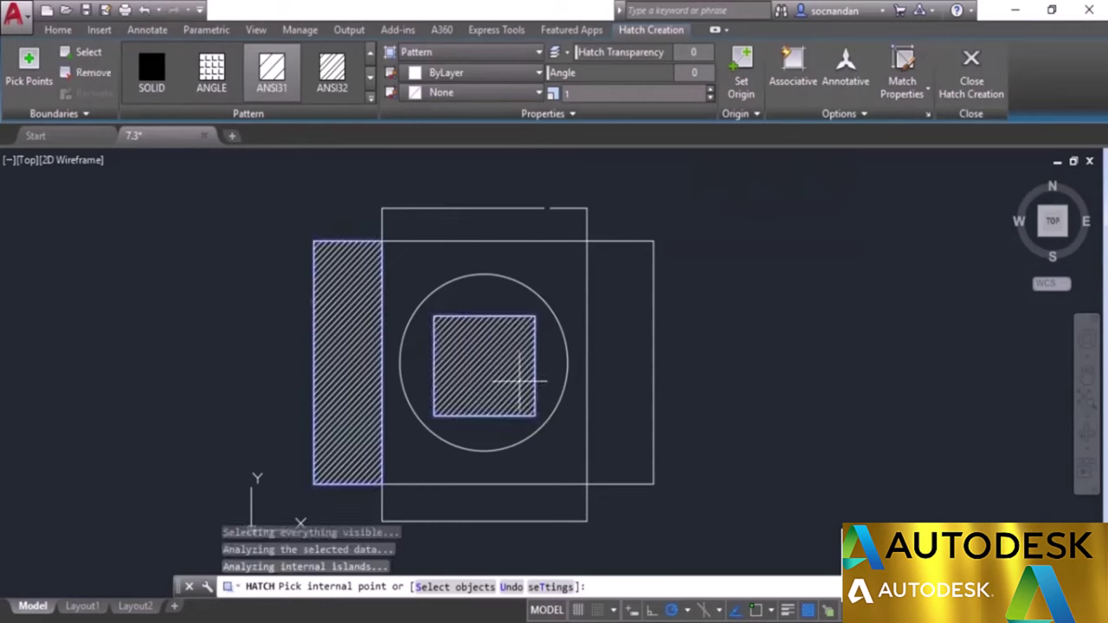
{"action": "left_click", "coordinate": [627, 319]}
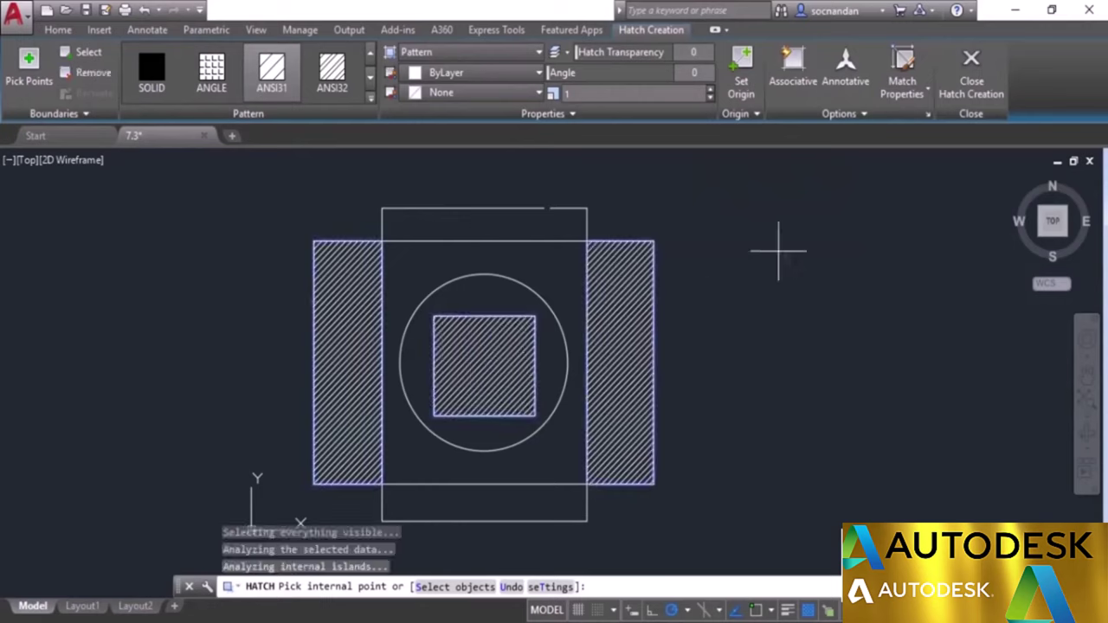
{"action": "left_click", "coordinate": [858, 114]}
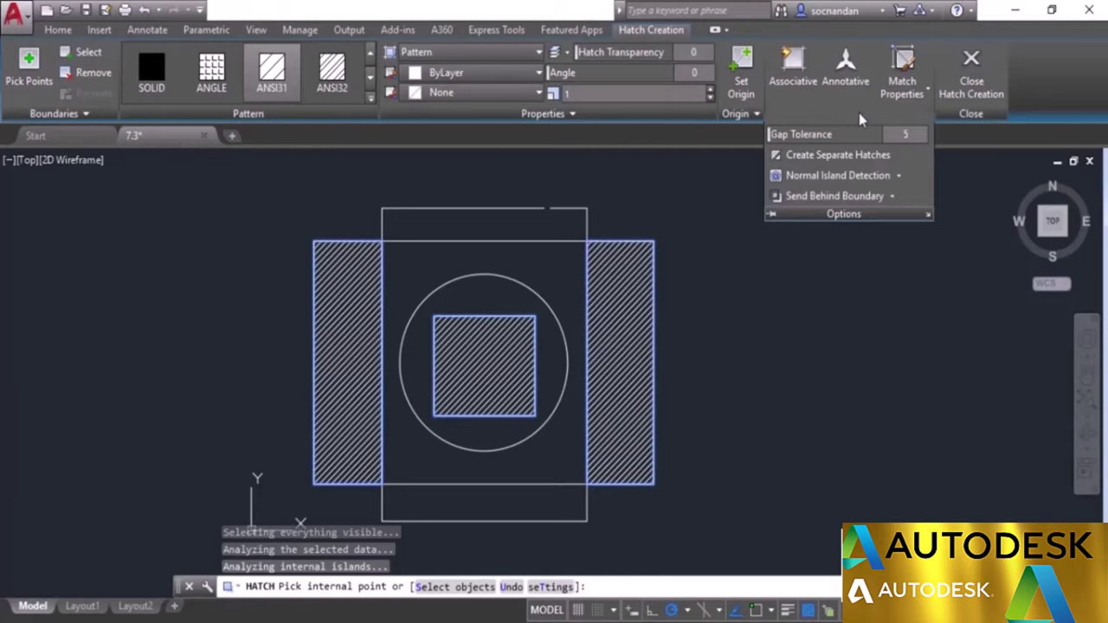
{"action": "left_click", "coordinate": [831, 155]}
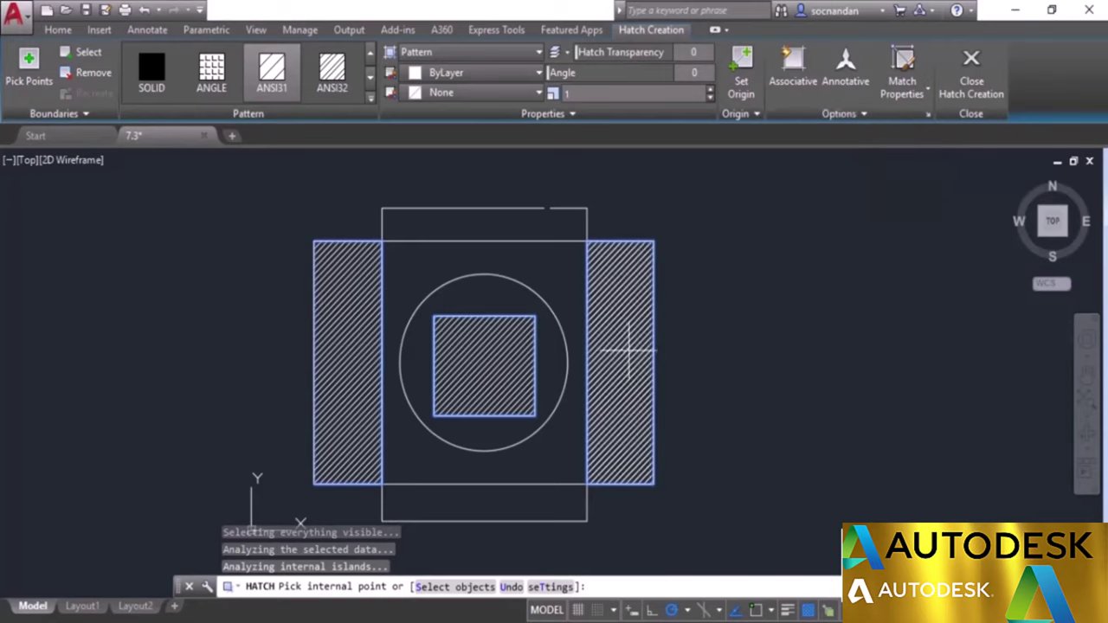
{"action": "left_click", "coordinate": [971, 81]}
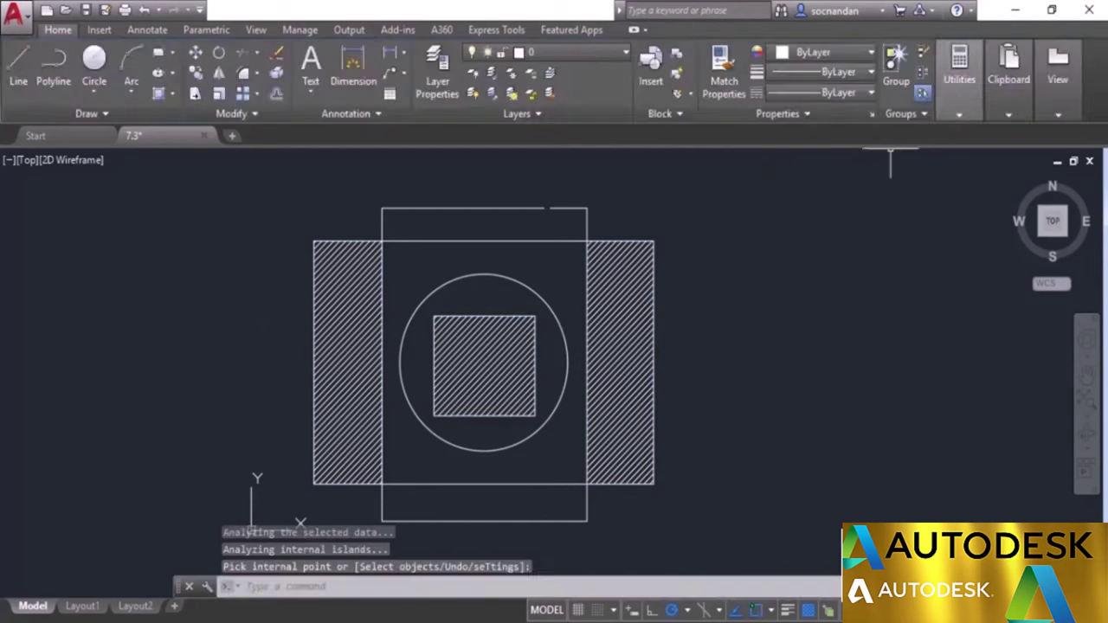
Step: Select the right, central and left hatches individually to check their separation, and clear the selection
{"action": "left_click", "coordinate": [631, 296]}
{"action": "left_click", "coordinate": [497, 355]}
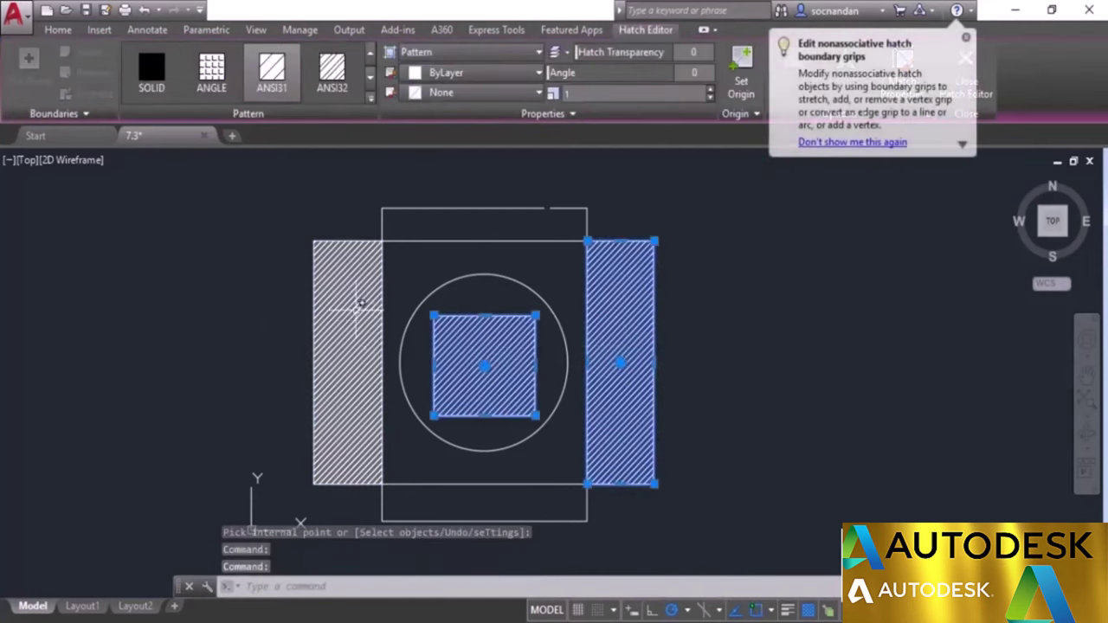
{"action": "left_click", "coordinate": [333, 314]}
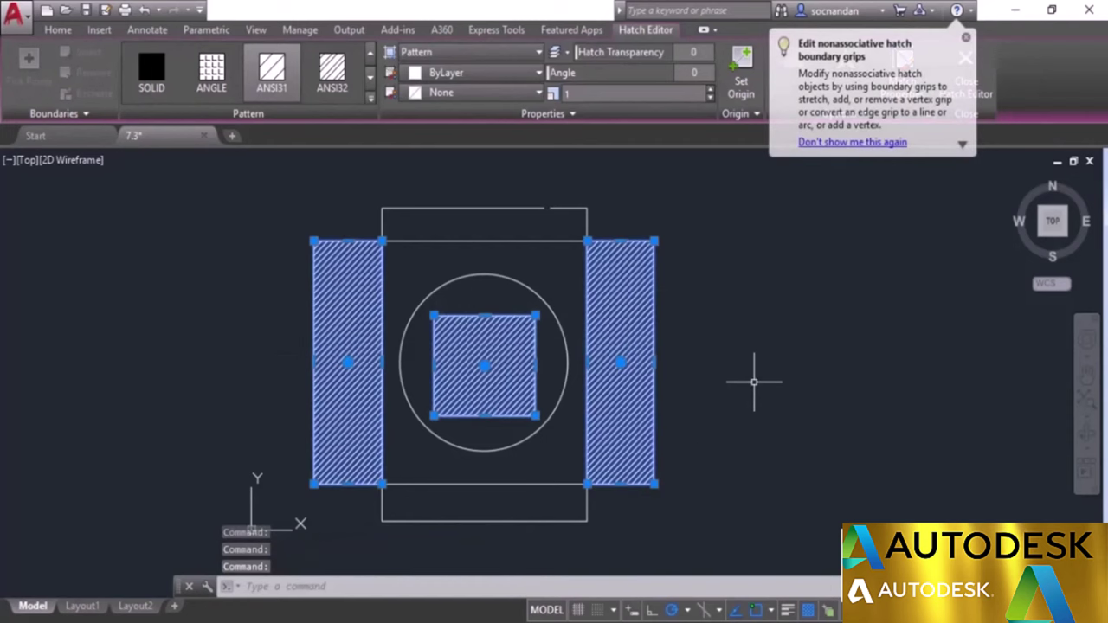
{"action": "key", "text": "Escape"}
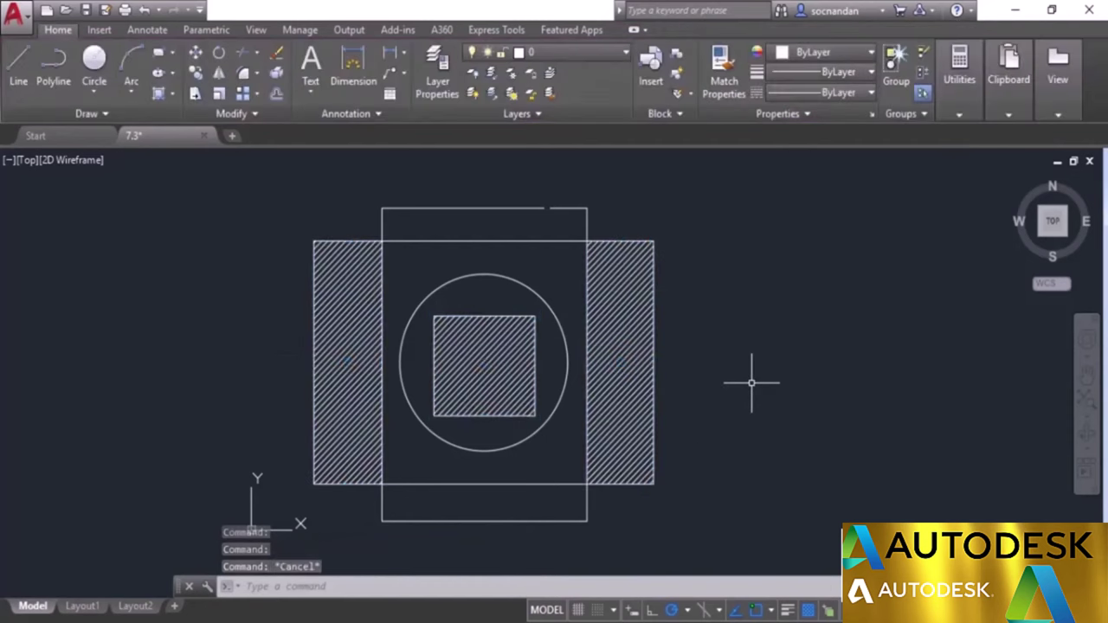
Step: Erase the three separate hatches from the side strips and the inner square
{"action": "left_click", "coordinate": [639, 319]}
{"action": "left_click", "coordinate": [485, 374]}
{"action": "left_click", "coordinate": [365, 303]}
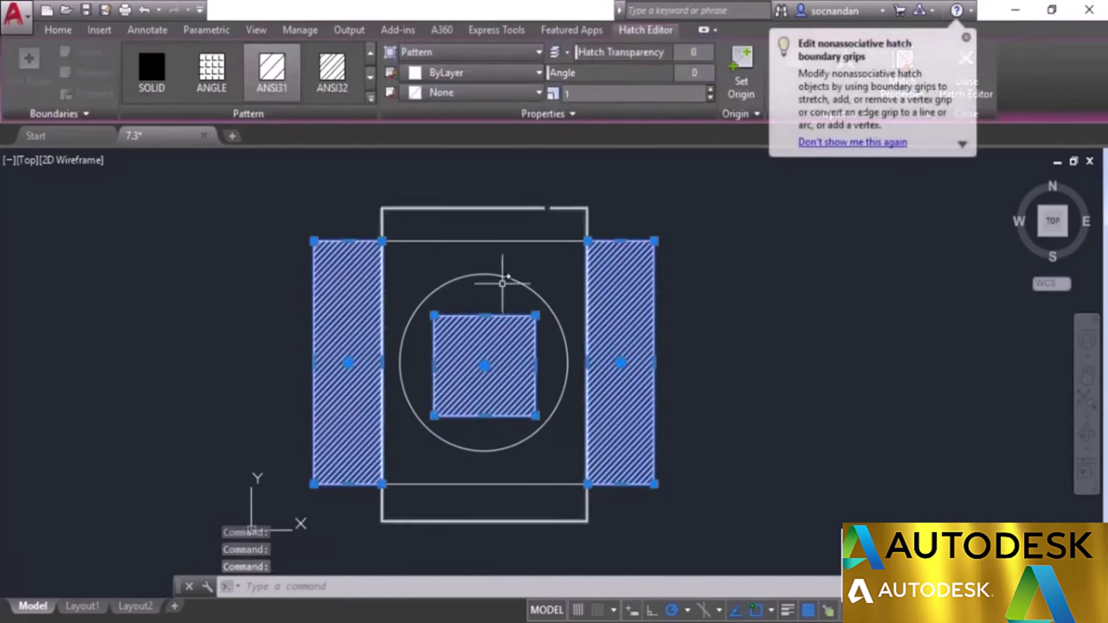
{"action": "right_click", "coordinate": [511, 207]}
{"action": "left_click", "coordinate": [550, 336]}
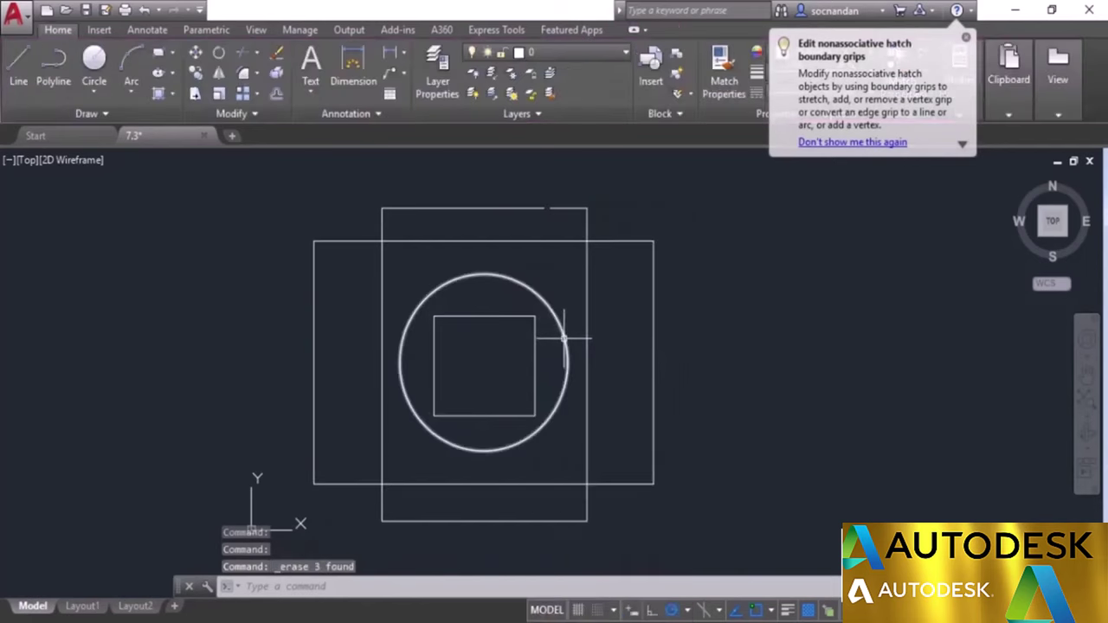
Step: Hatch the right strip with ANSI31, using the Send Behind Boundary draw order
{"action": "left_click", "coordinate": [159, 95]}
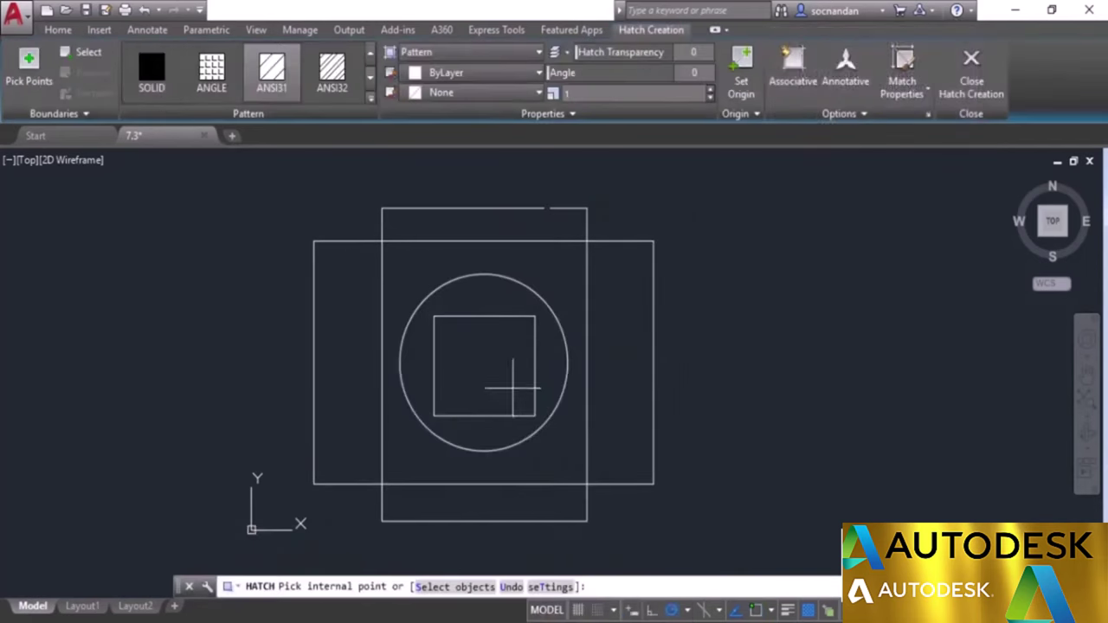
{"action": "left_click", "coordinate": [629, 295]}
{"action": "scroll", "coordinate": [684, 260], "scroll_direction": "up", "scroll_amount": 2}
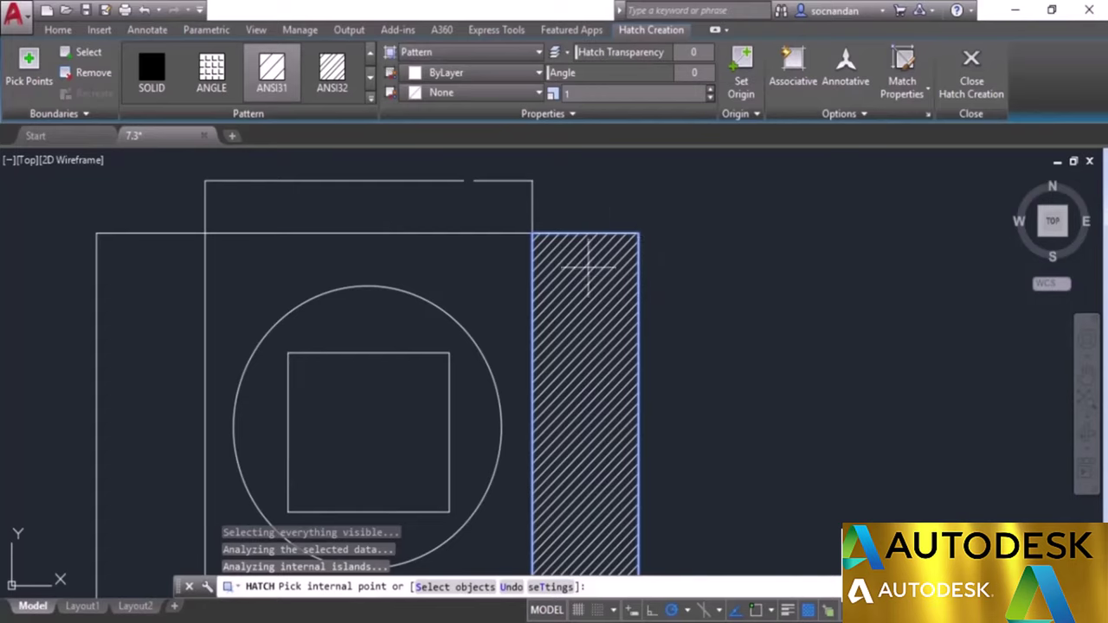
{"action": "left_click", "coordinate": [853, 115]}
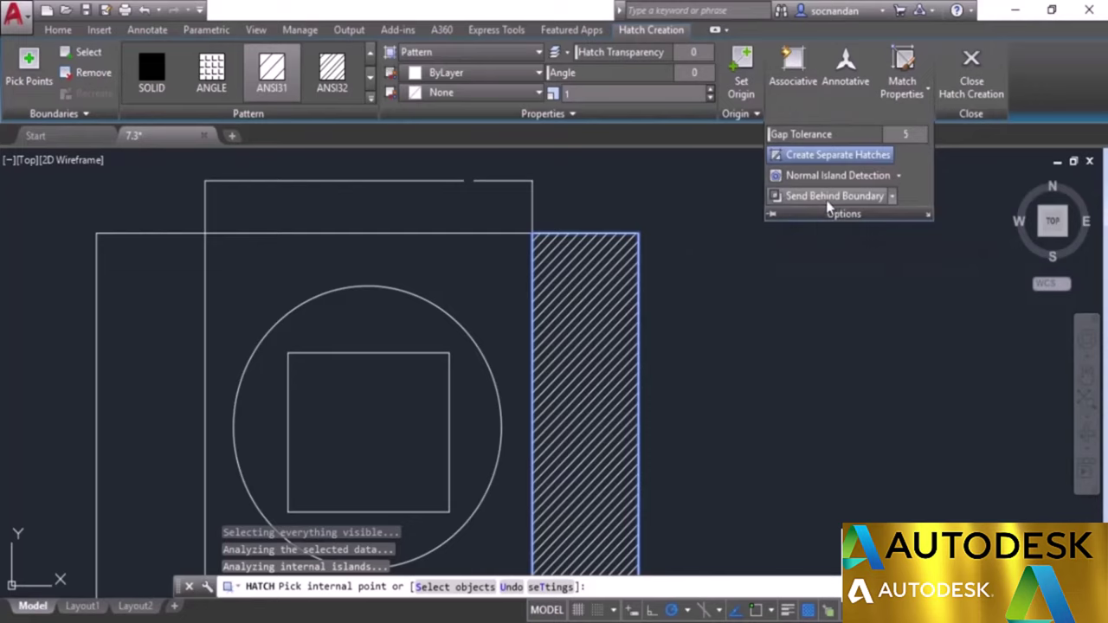
{"action": "left_click", "coordinate": [891, 198]}
{"action": "left_click", "coordinate": [816, 325]}
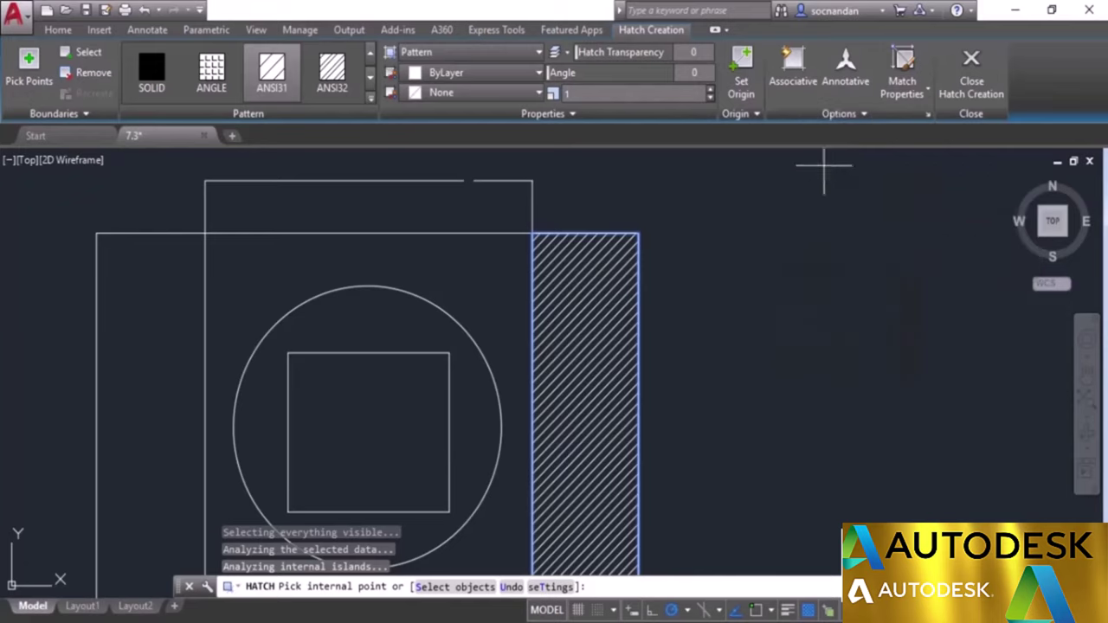
{"action": "left_click", "coordinate": [972, 74]}
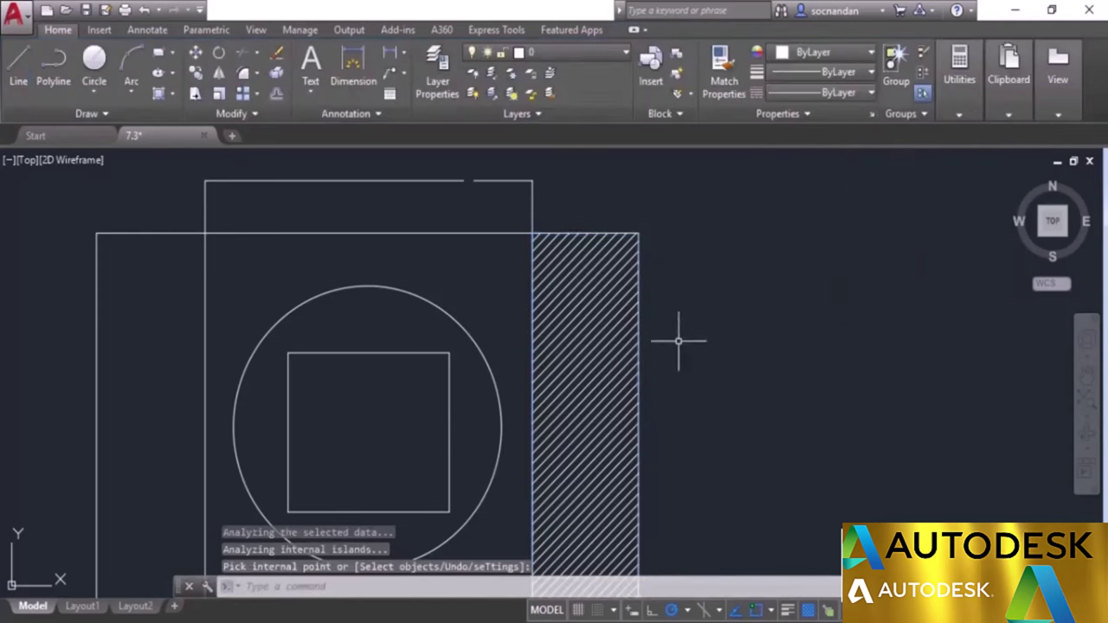
Step: Set the hatch draw order to Bring in Front of Boundary and hatch the left strip with ANSI31
{"action": "left_click", "coordinate": [157, 95]}
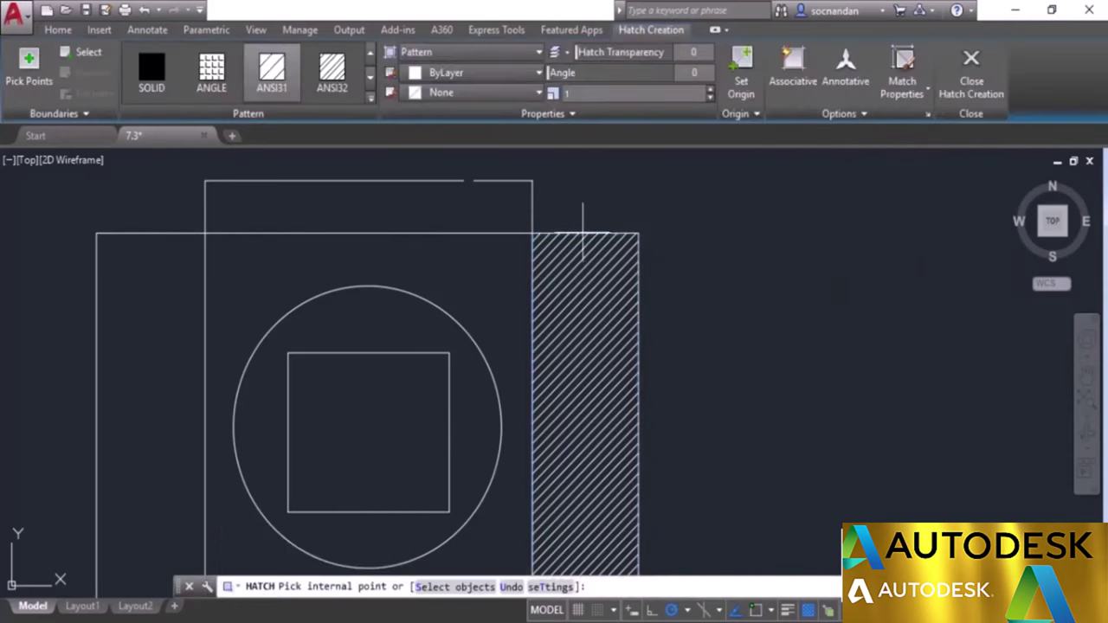
{"action": "left_click", "coordinate": [863, 115]}
{"action": "left_click", "coordinate": [892, 196]}
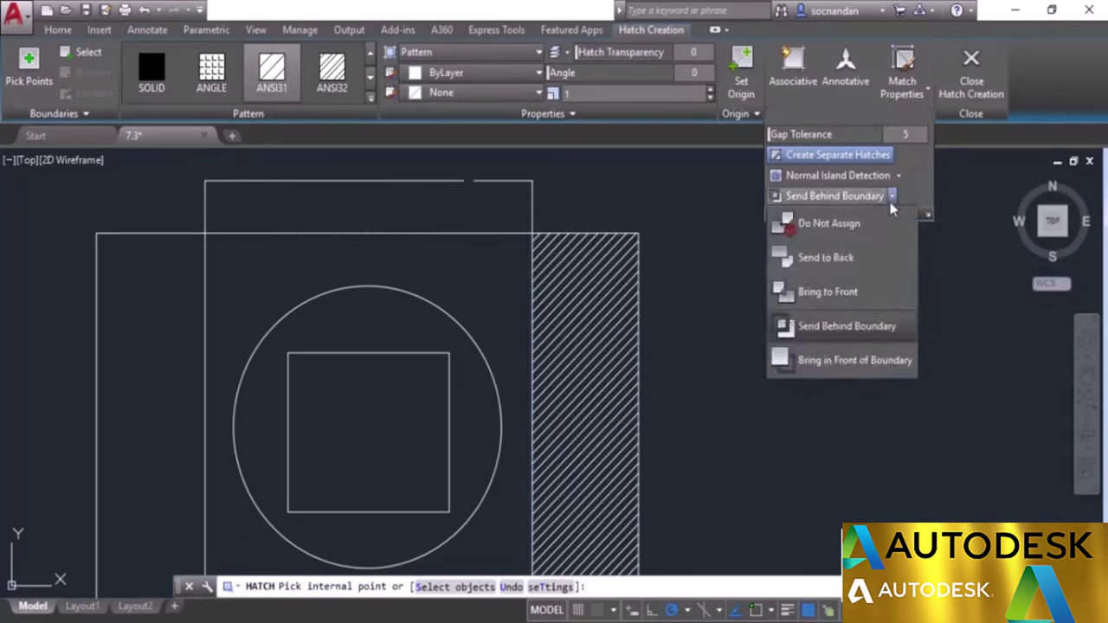
{"action": "left_click", "coordinate": [846, 375]}
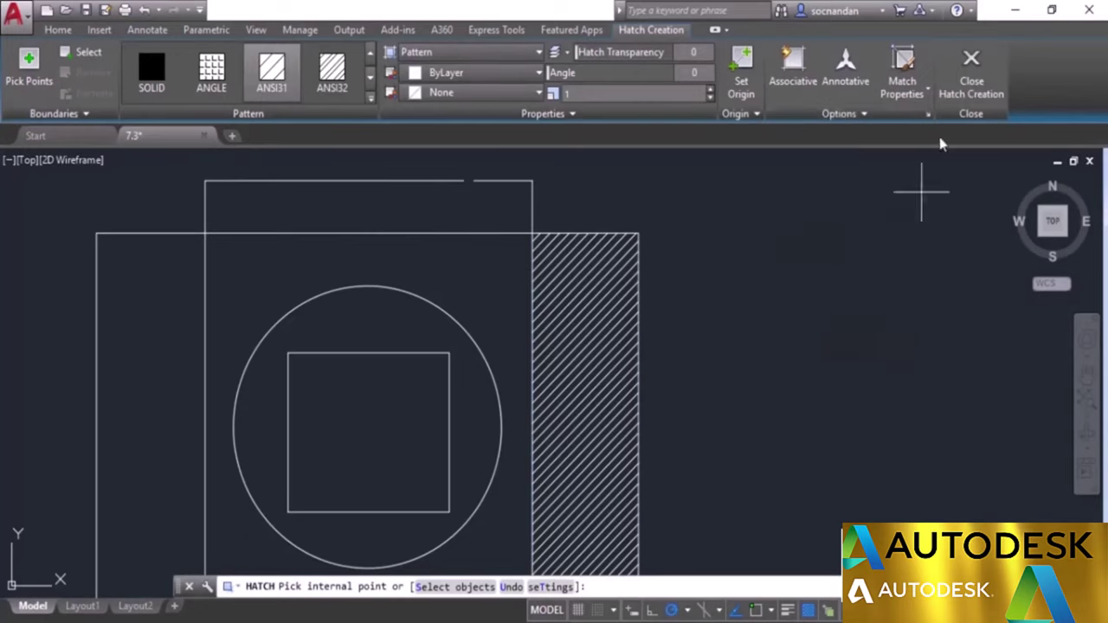
{"action": "left_click", "coordinate": [187, 294]}
{"action": "left_click", "coordinate": [970, 69]}
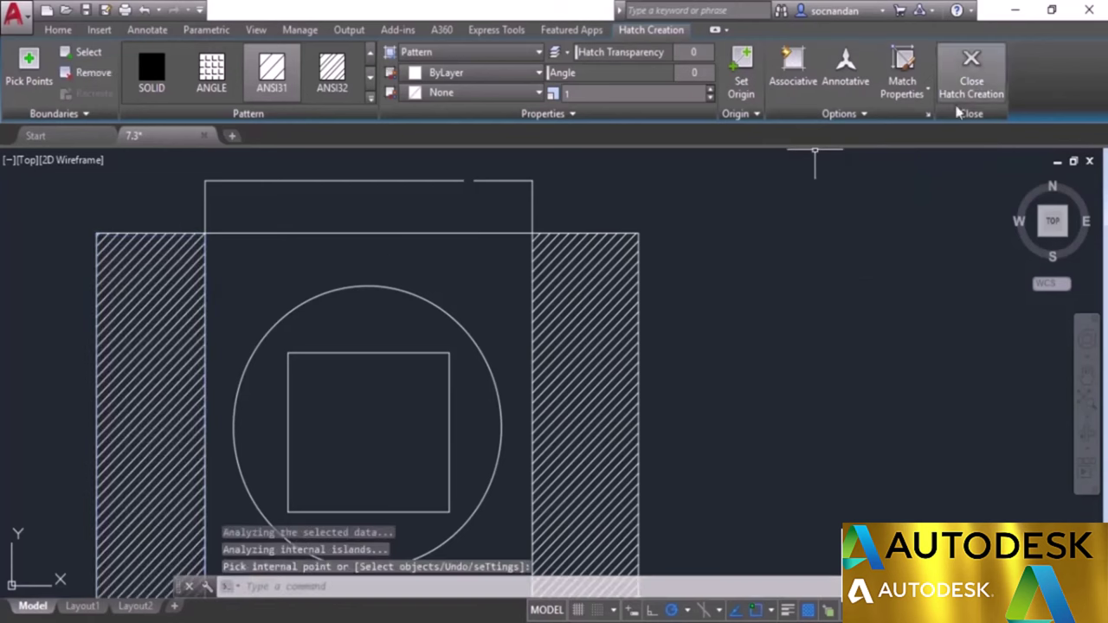
Step: Compare the draw order at the outer edges of both side strips by picking the left strip's edge, and clear the selection
{"action": "middle_click_drag", "start_coordinate": [704, 404], "coordinate": [843, 354]}
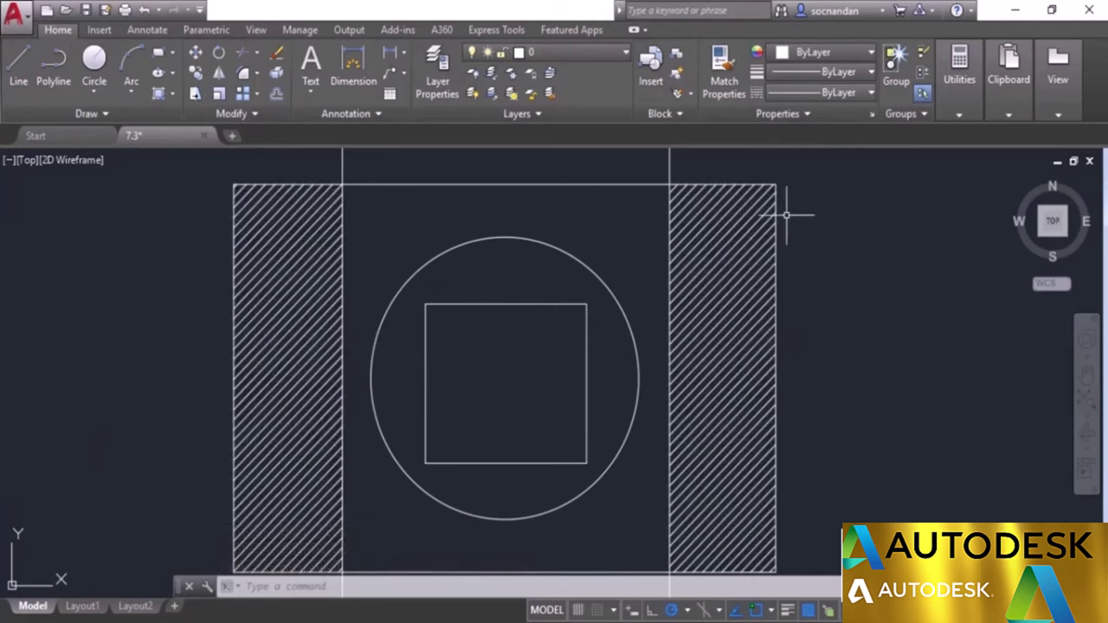
{"action": "mouse_move", "coordinate": [776, 209]}
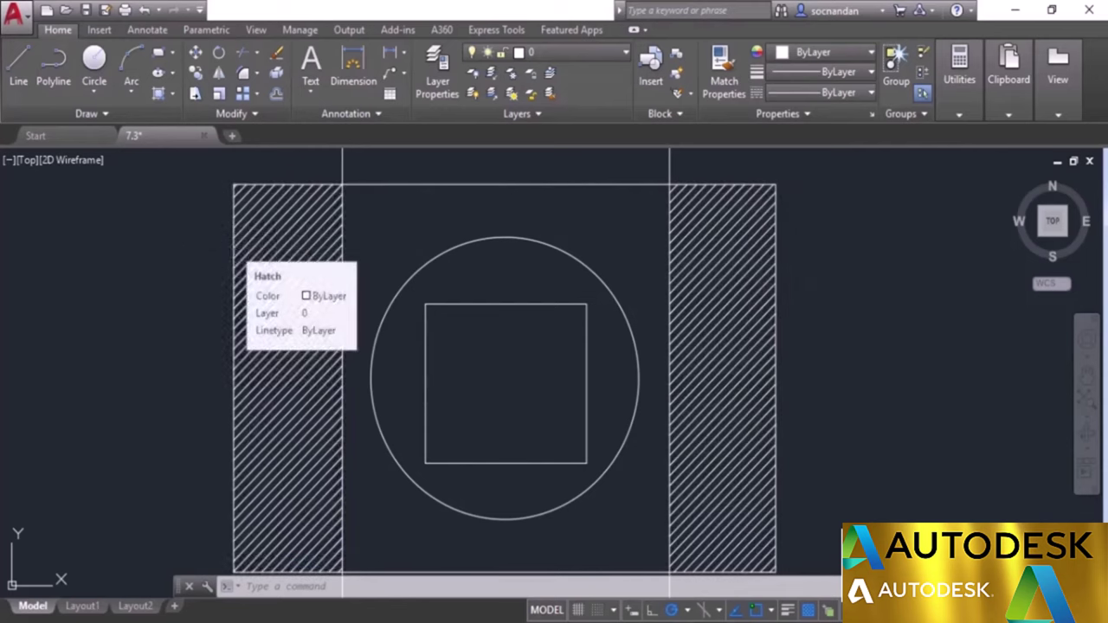
{"action": "left_click", "coordinate": [232, 247]}
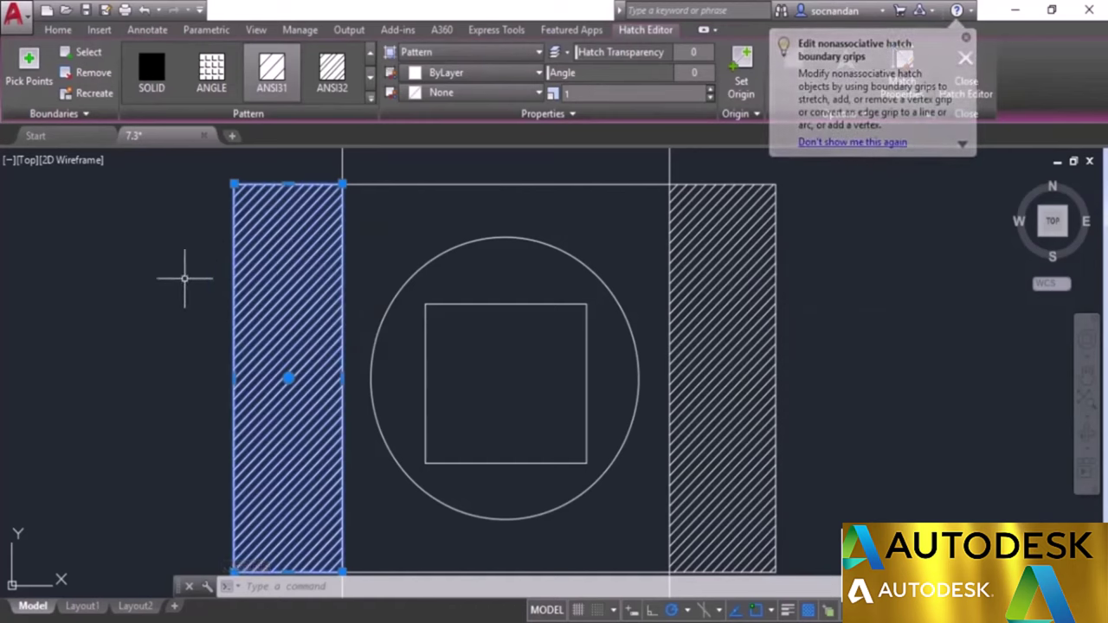
{"action": "key", "text": "Escape"}
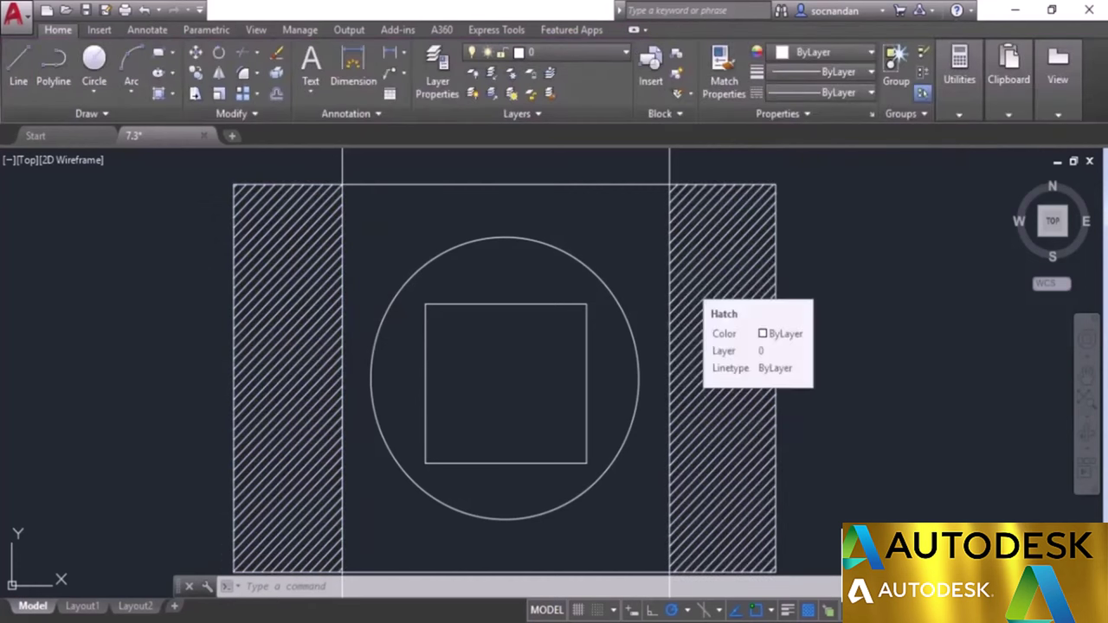
Step: Erase the hatches from the right and left side strips
{"action": "left_click", "coordinate": [690, 283]}
{"action": "left_click", "coordinate": [303, 252]}
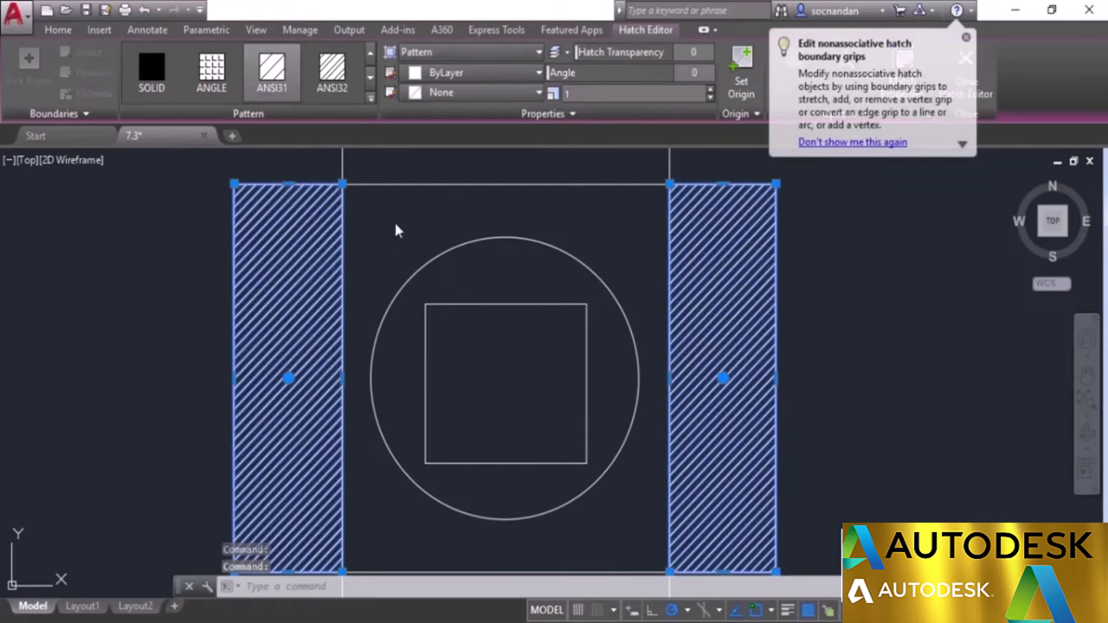
{"action": "right_click", "coordinate": [395, 230]}
{"action": "left_click", "coordinate": [450, 340]}
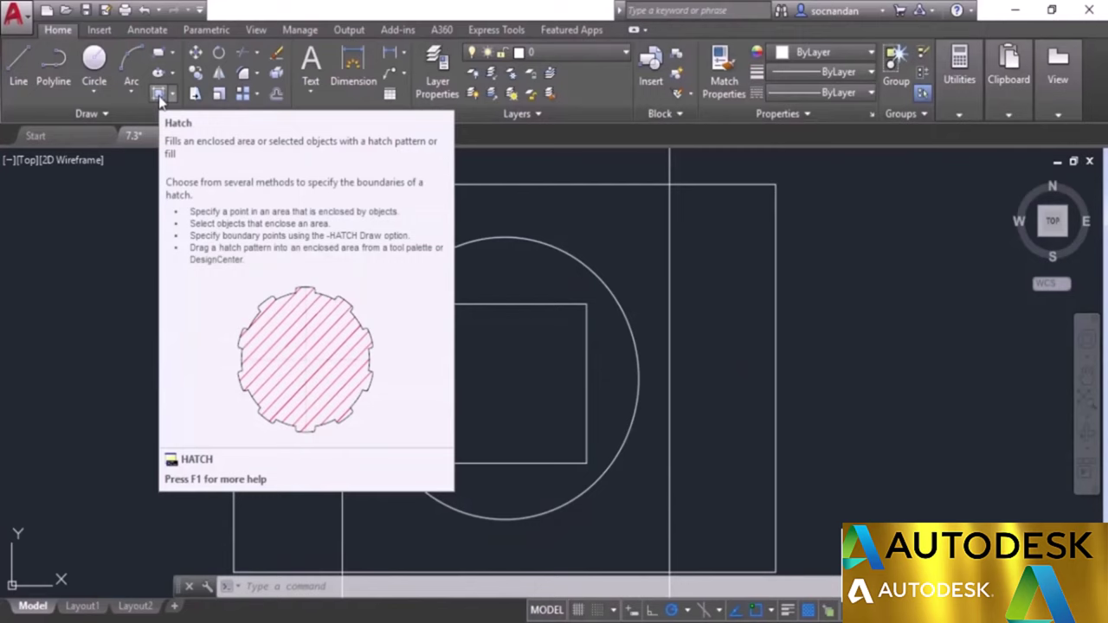
Step: Hatch the inner square with ANSI31 in red, using the Send to Back draw order
{"action": "left_click", "coordinate": [159, 95]}
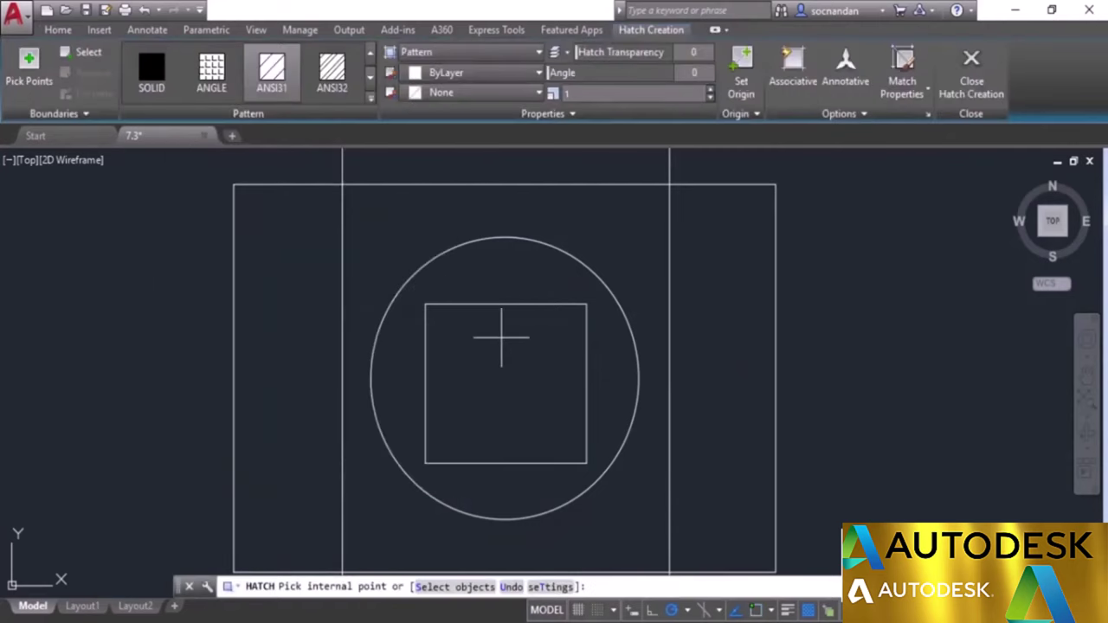
{"action": "left_click", "coordinate": [522, 340]}
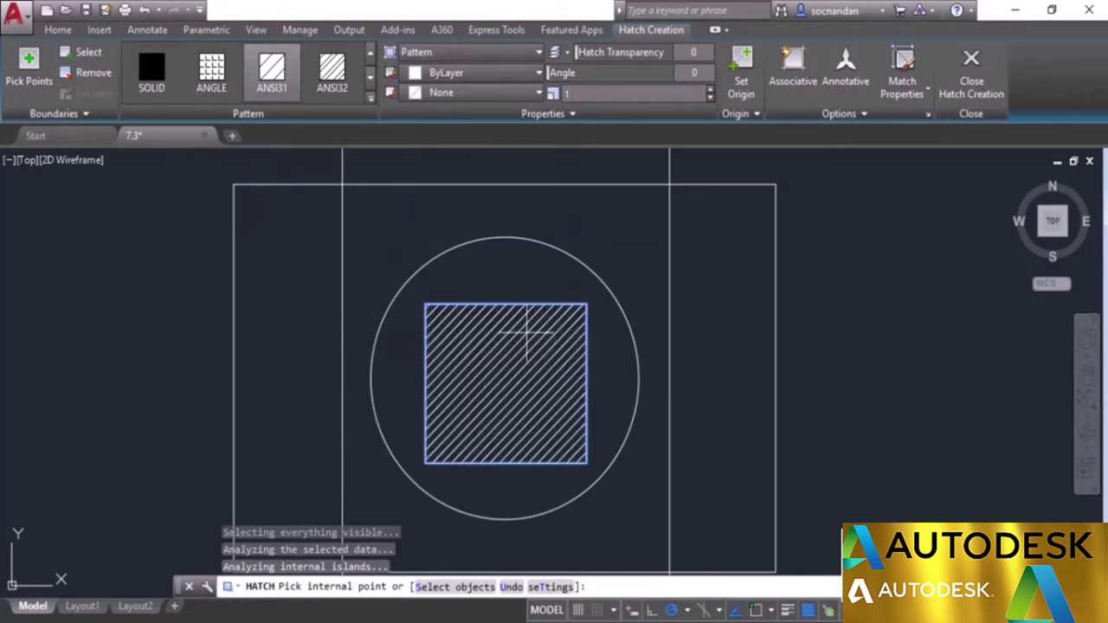
{"action": "left_click", "coordinate": [501, 75]}
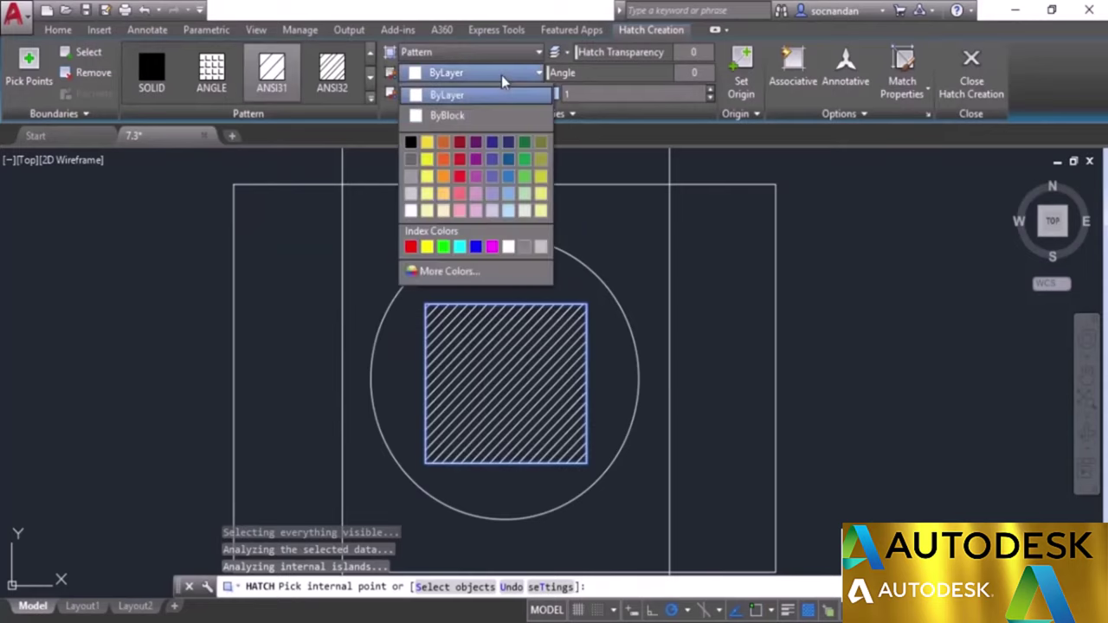
{"action": "left_click", "coordinate": [411, 247]}
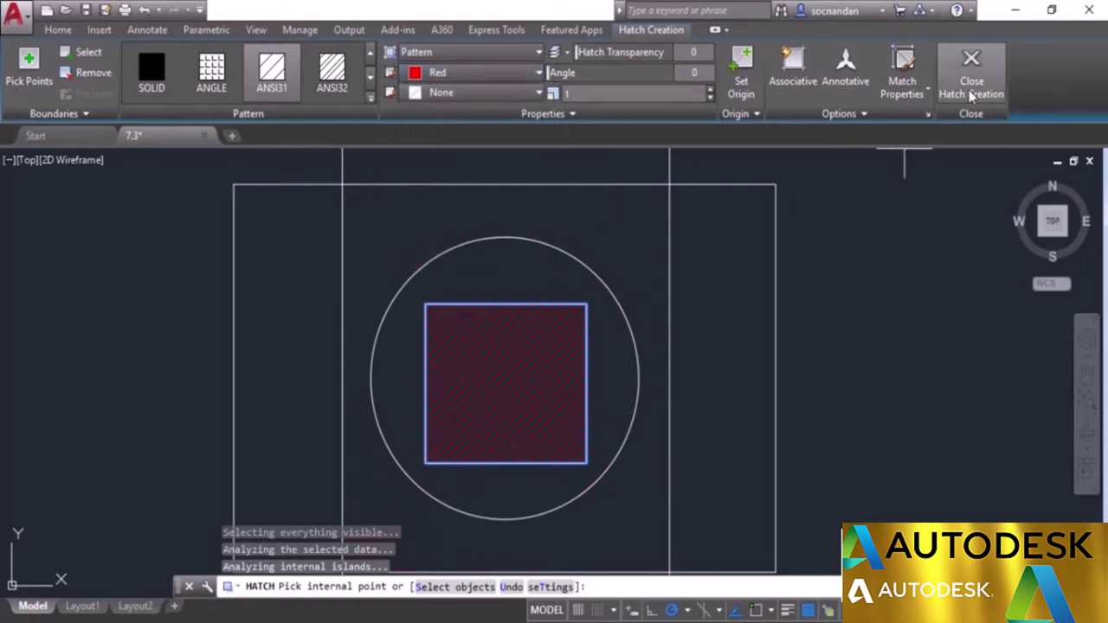
{"action": "left_click", "coordinate": [864, 116]}
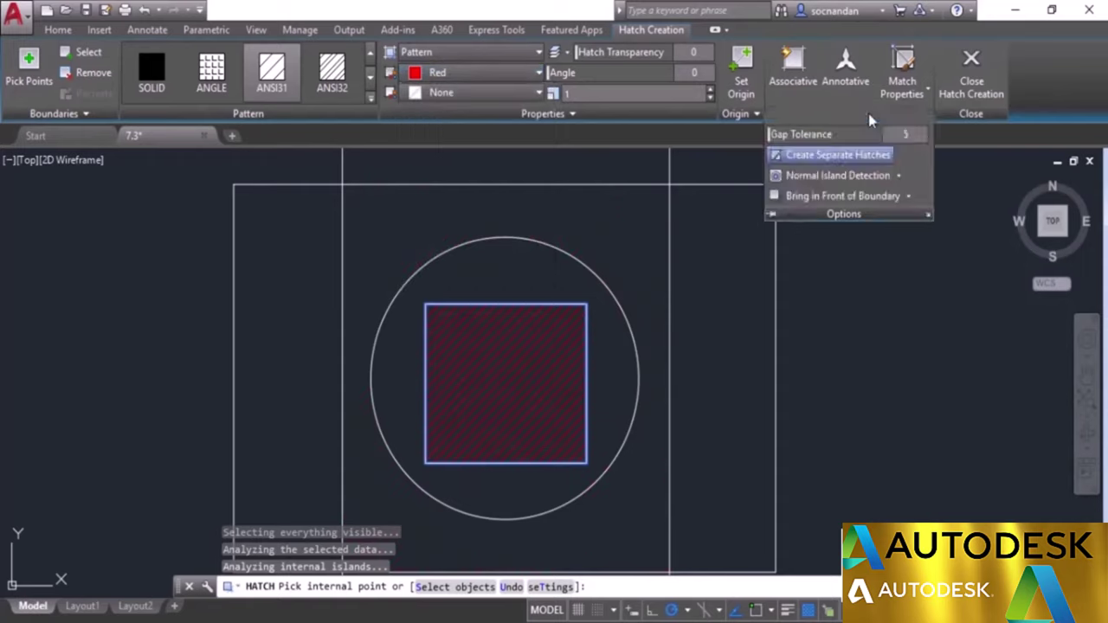
{"action": "left_click", "coordinate": [908, 197]}
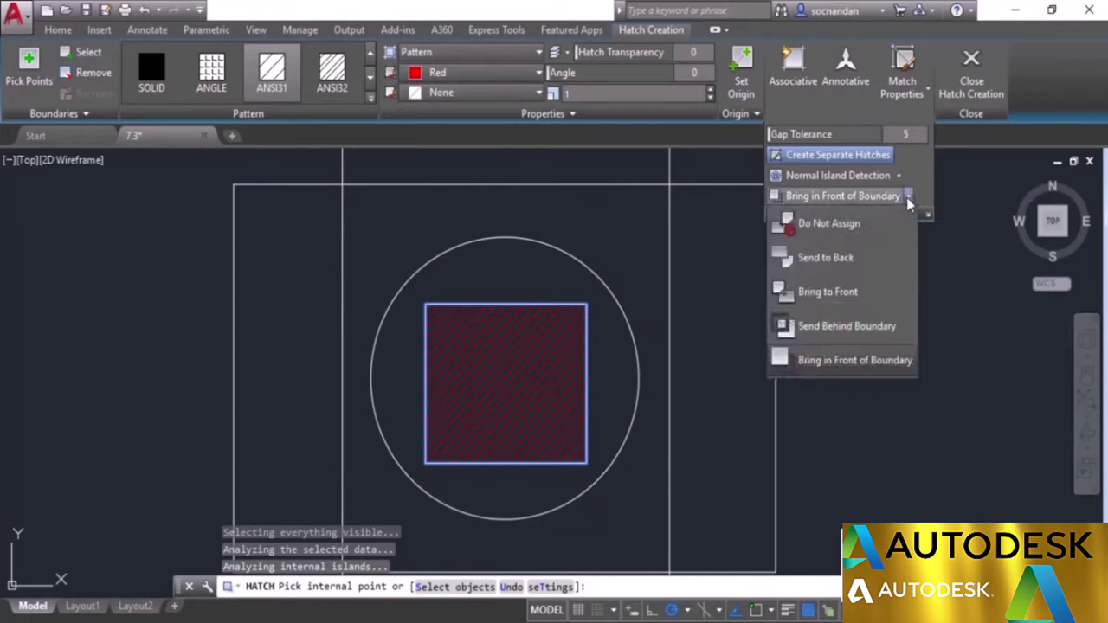
{"action": "left_click", "coordinate": [848, 260]}
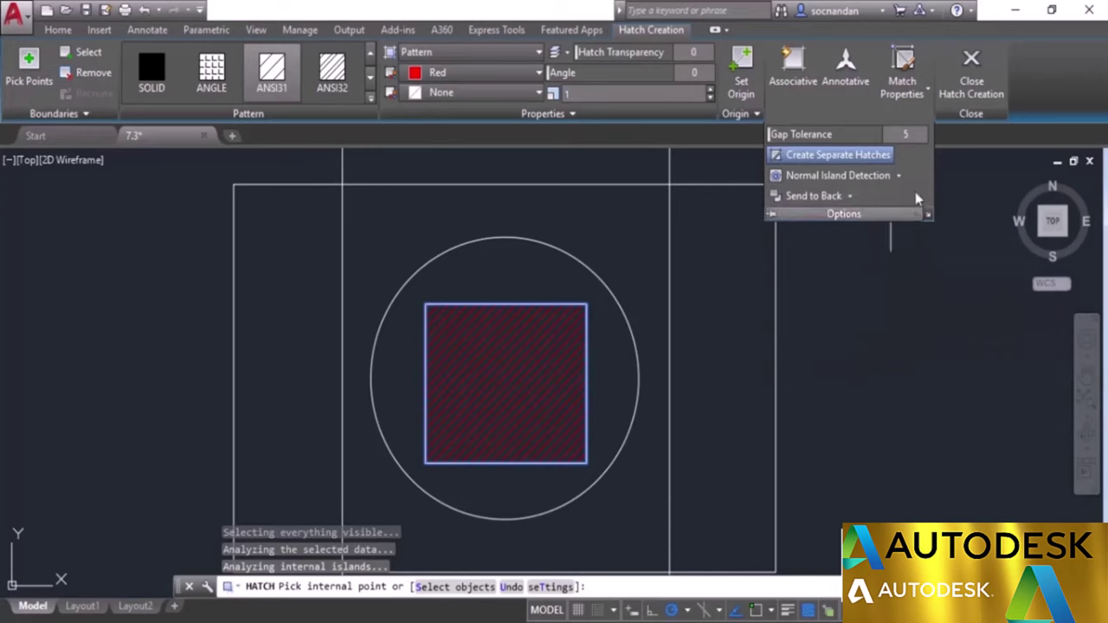
{"action": "left_click", "coordinate": [971, 71]}
Step: Change the draw order of the inner square's red hatch to Bring to Front, over the AutoCAD text
{"action": "scroll", "coordinate": [497, 382], "scroll_direction": "up", "scroll_amount": 2}
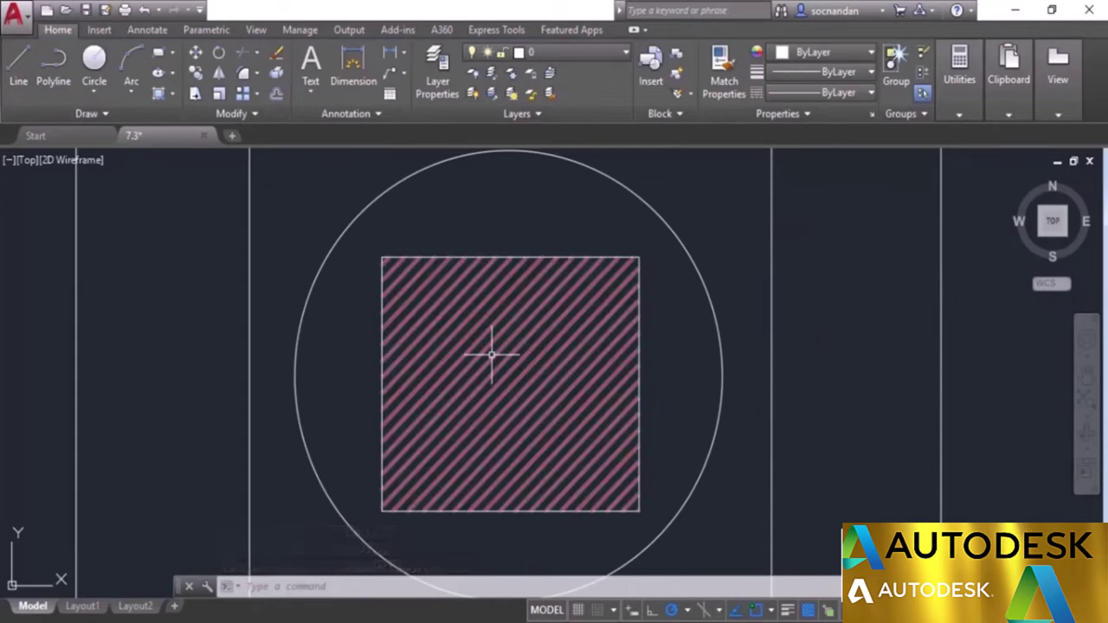
{"action": "mouse_move", "coordinate": [490, 353]}
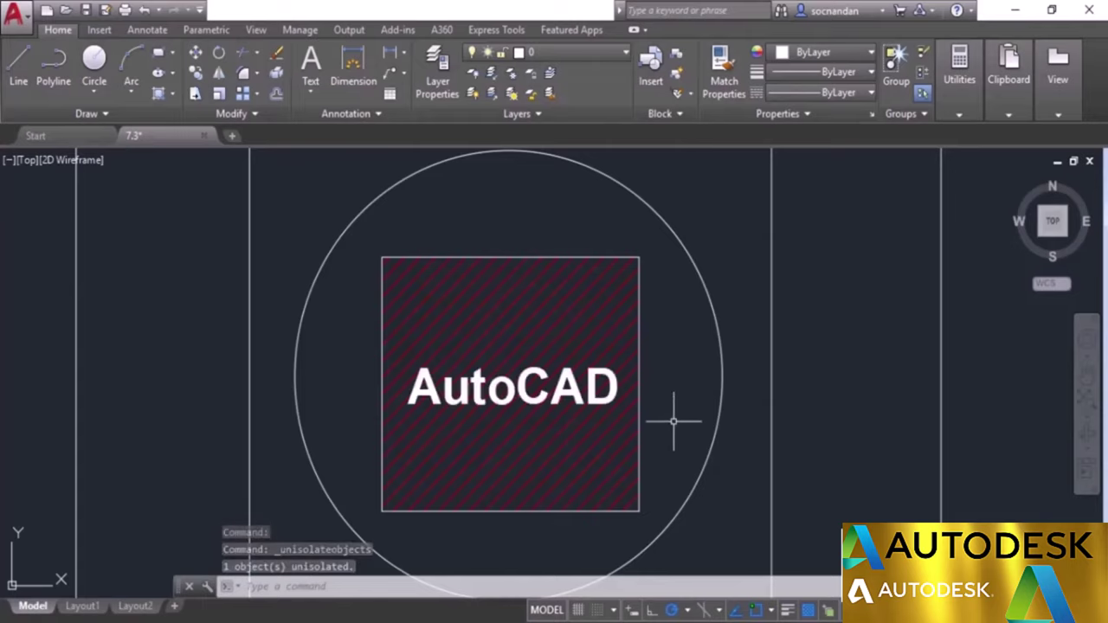
{"action": "scroll", "coordinate": [669, 423], "scroll_direction": "up", "scroll_amount": 2}
{"action": "middle_click_drag", "start_coordinate": [669, 422], "coordinate": [747, 425]}
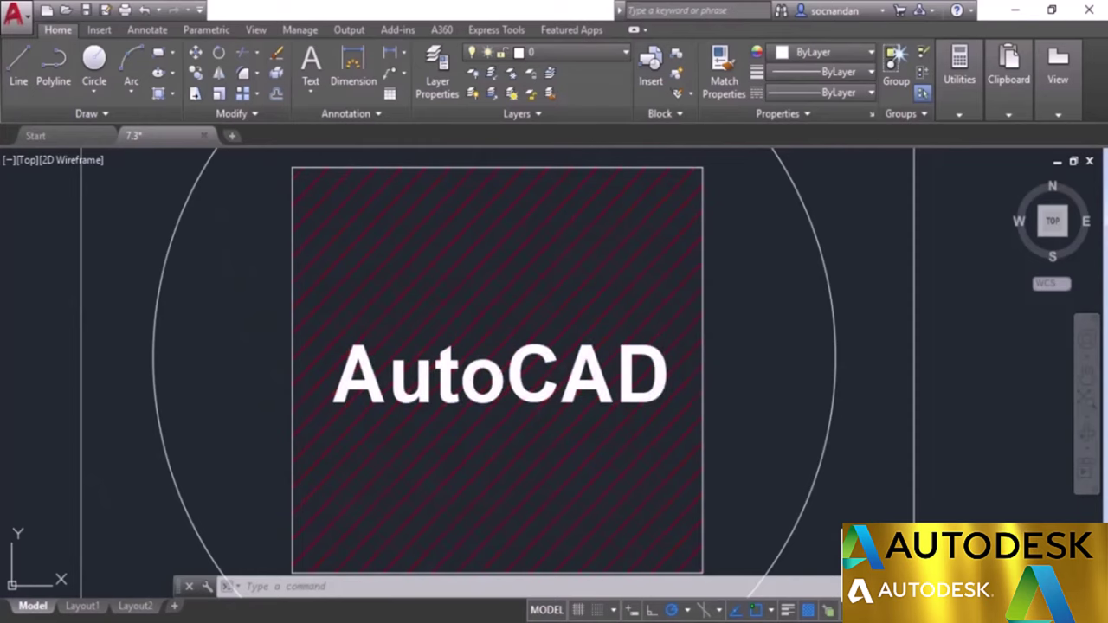
{"action": "left_click", "coordinate": [684, 287]}
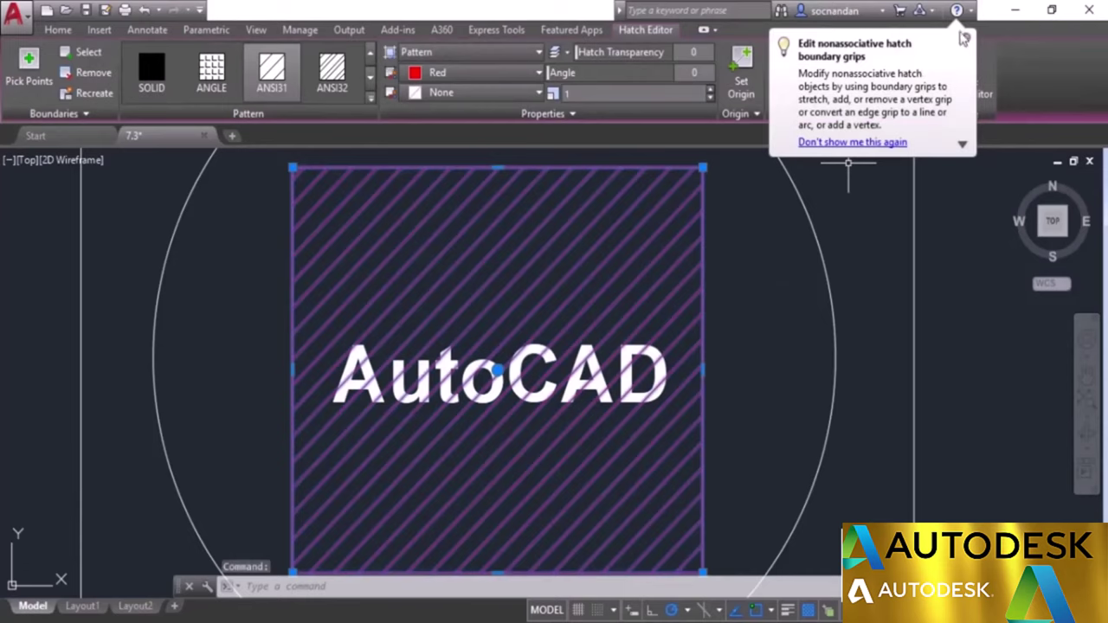
{"action": "left_click", "coordinate": [852, 114]}
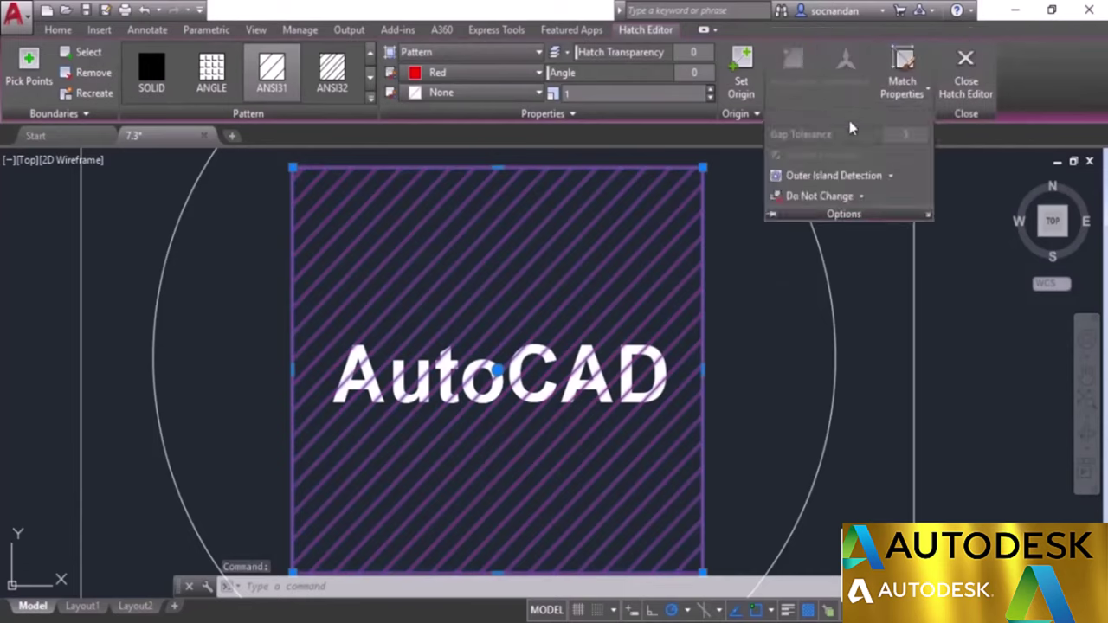
{"action": "left_click", "coordinate": [863, 197]}
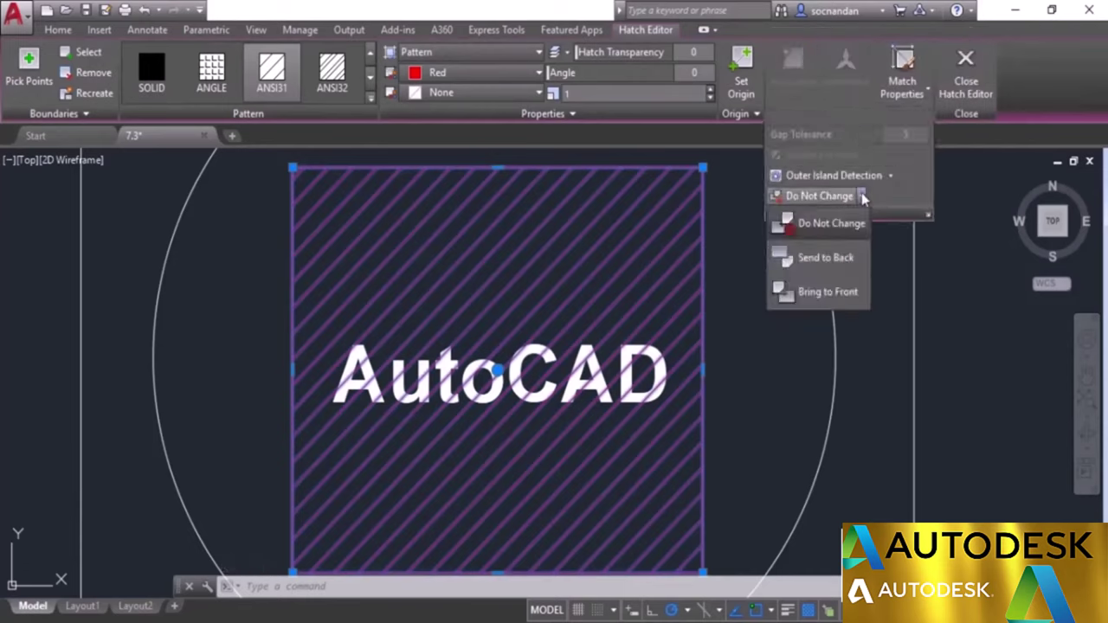
{"action": "left_click", "coordinate": [794, 295]}
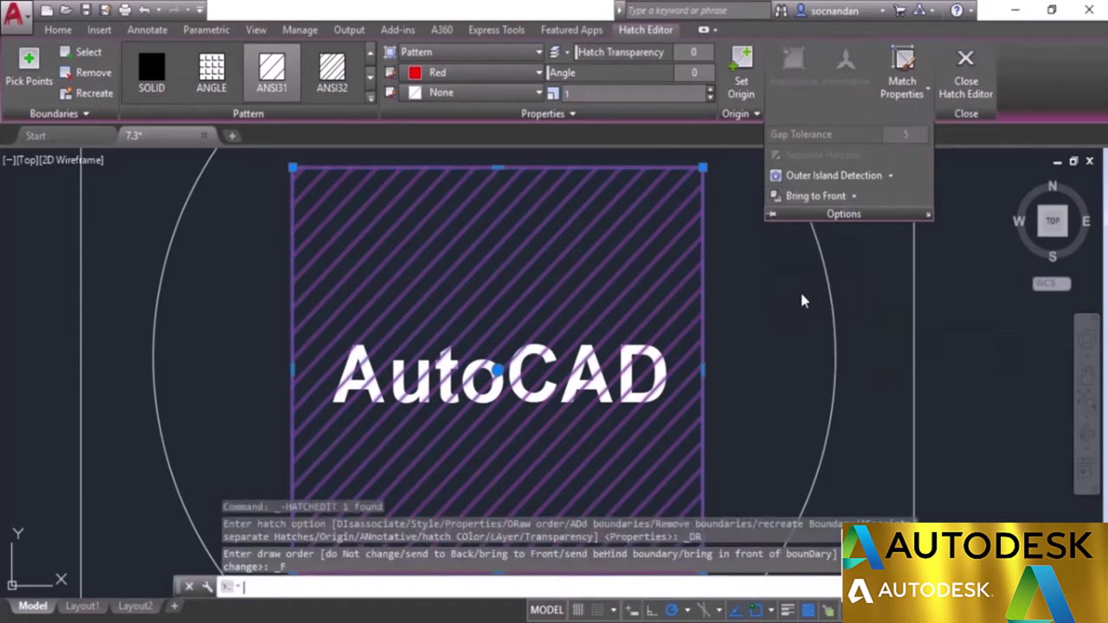
{"action": "left_click", "coordinate": [962, 72]}
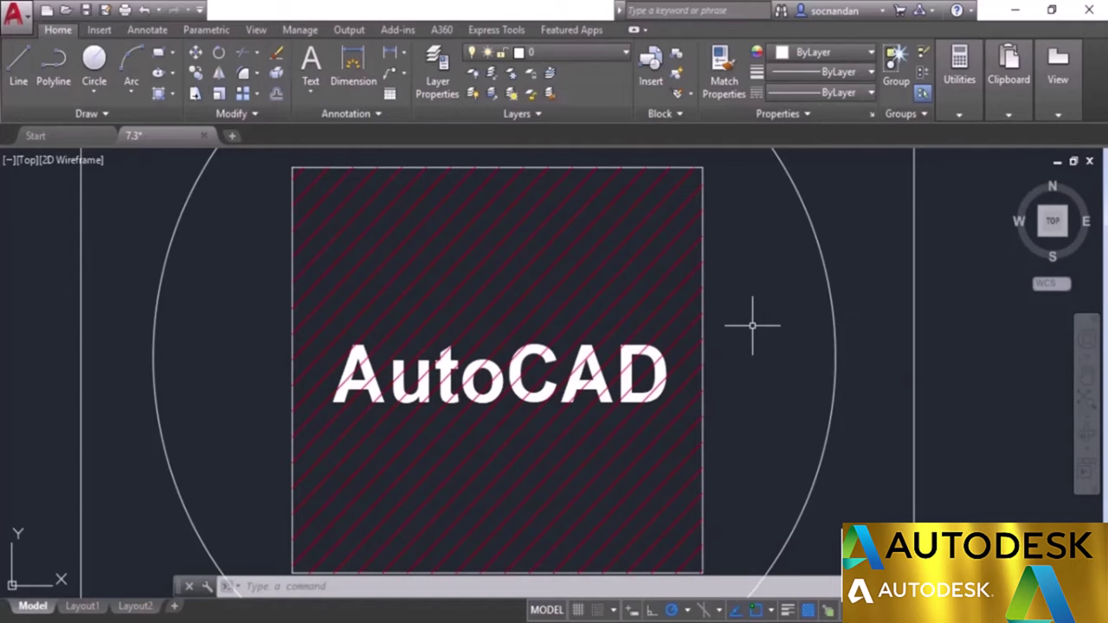
{"action": "scroll", "coordinate": [752, 326], "scroll_direction": "down", "scroll_amount": 5}
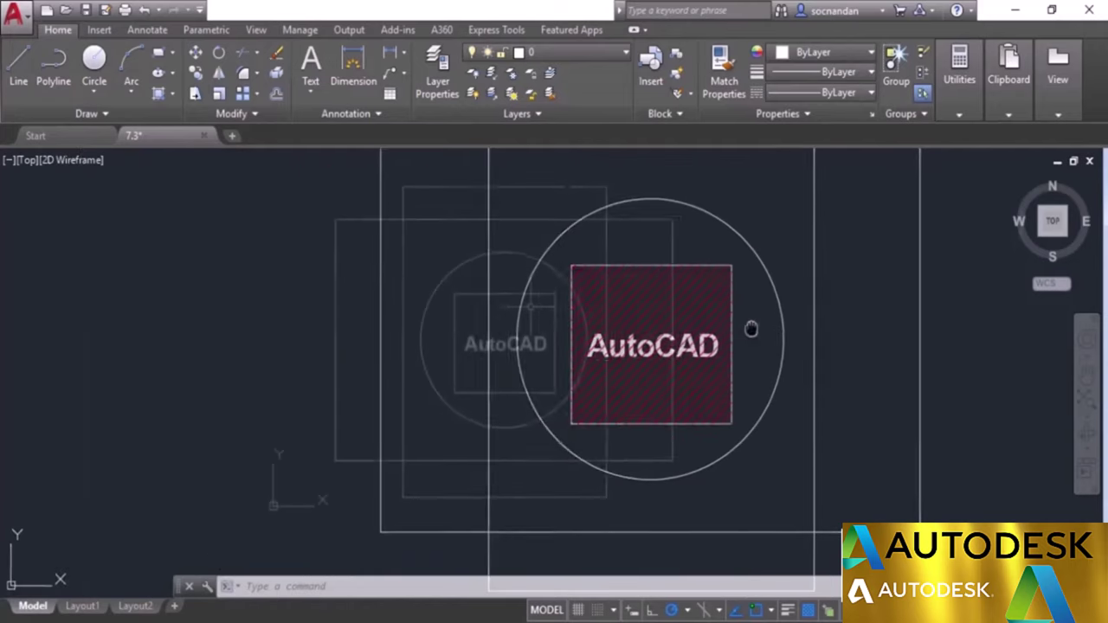
{"action": "middle_click_drag", "start_coordinate": [752, 325], "coordinate": [531, 304]}
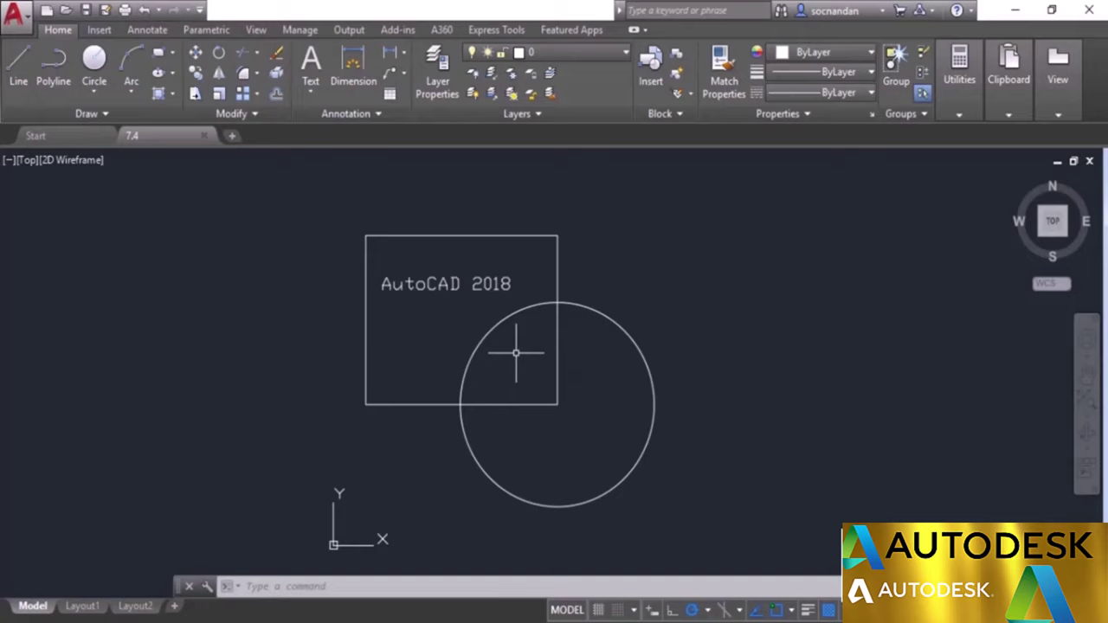
Step: Create a polyline boundary around the area where the square and the circle overlap
{"action": "left_click", "coordinate": [174, 95]}
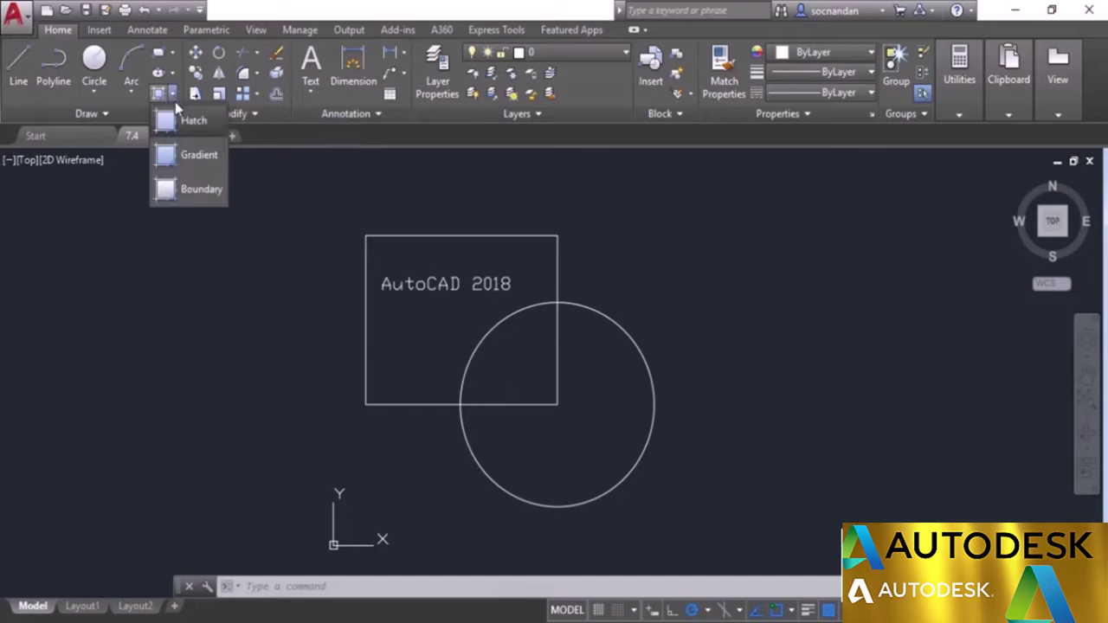
{"action": "left_click", "coordinate": [201, 190]}
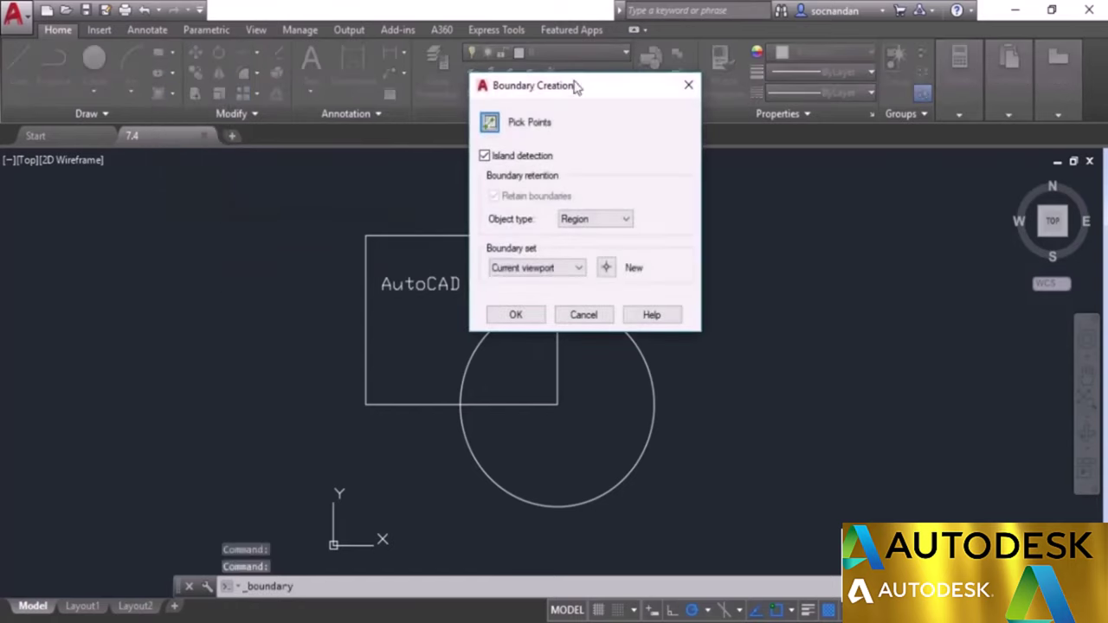
{"action": "left_click_drag", "start_coordinate": [583, 103], "coordinate": [725, 186]}
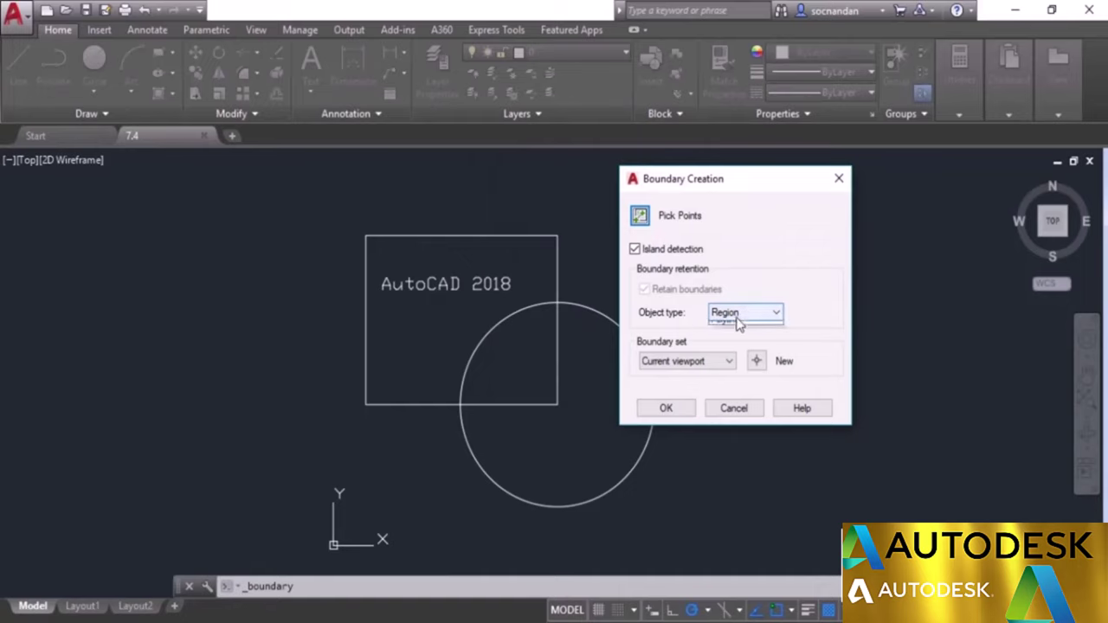
{"action": "left_click", "coordinate": [736, 322]}
{"action": "left_click", "coordinate": [742, 339]}
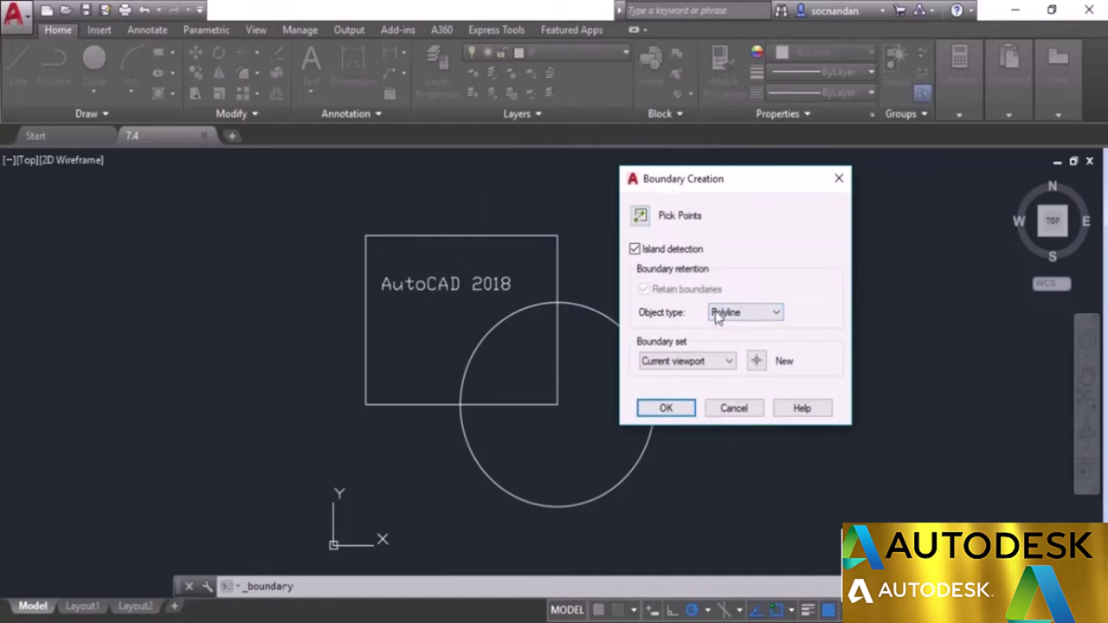
{"action": "left_click", "coordinate": [640, 216]}
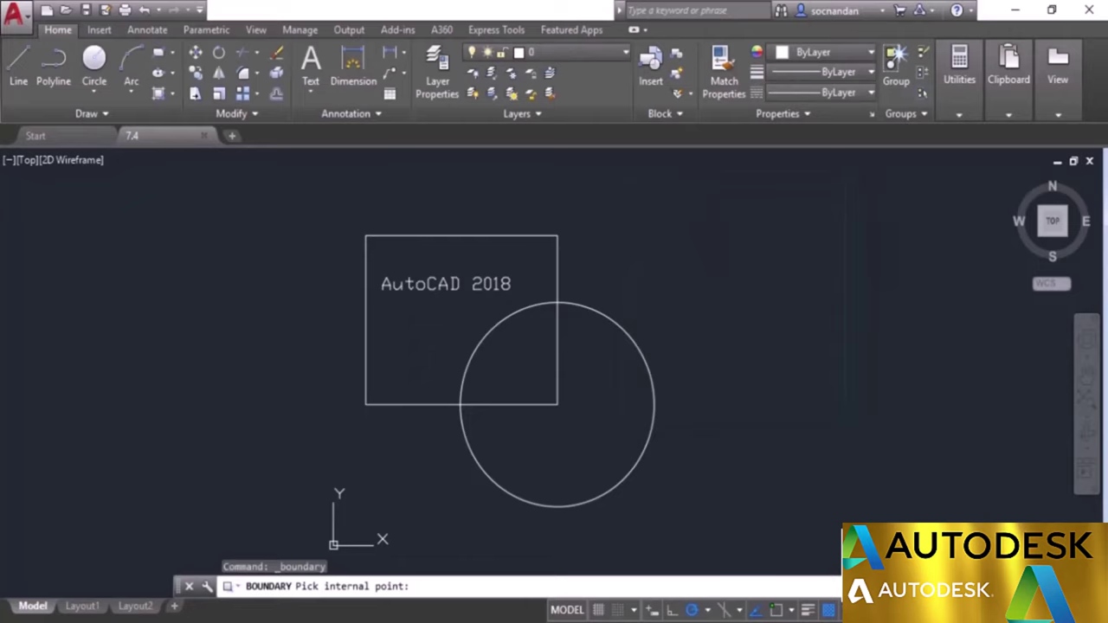
{"action": "left_click", "coordinate": [517, 358]}
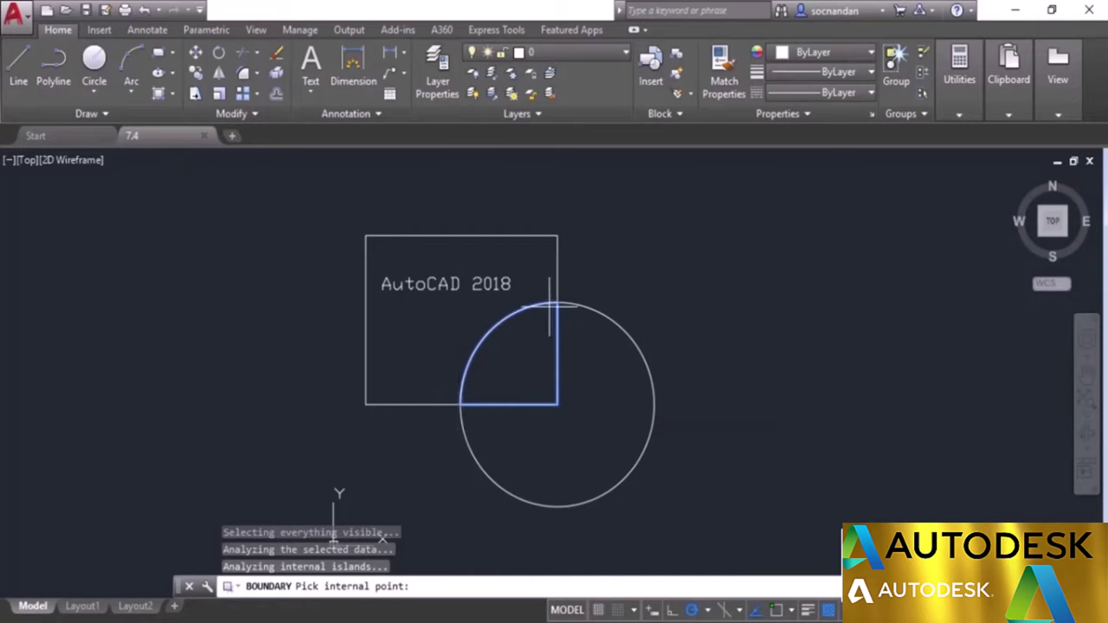
{"action": "key", "text": "Return"}
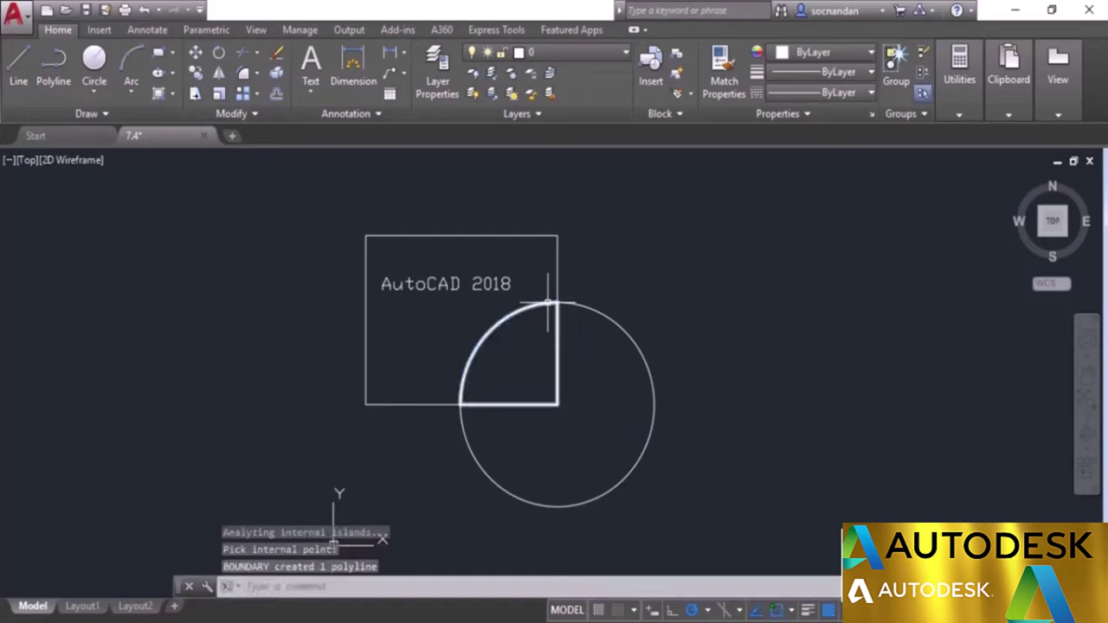
Step: Examine the properties of the new boundary polyline, including its area and length
{"action": "left_click", "coordinate": [548, 303]}
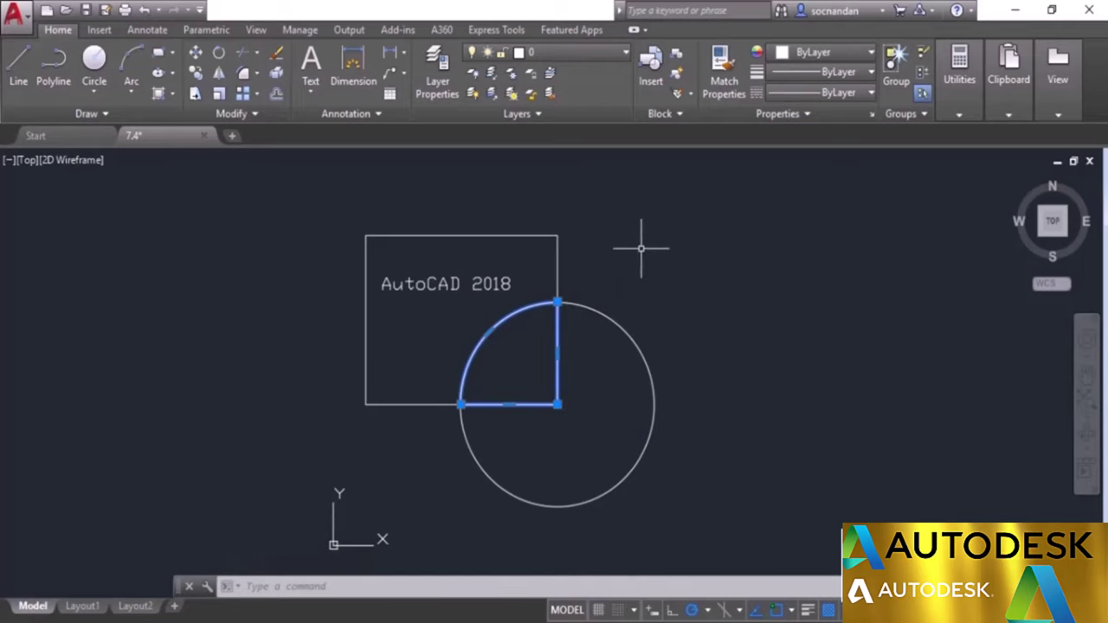
{"action": "right_click", "coordinate": [681, 228]}
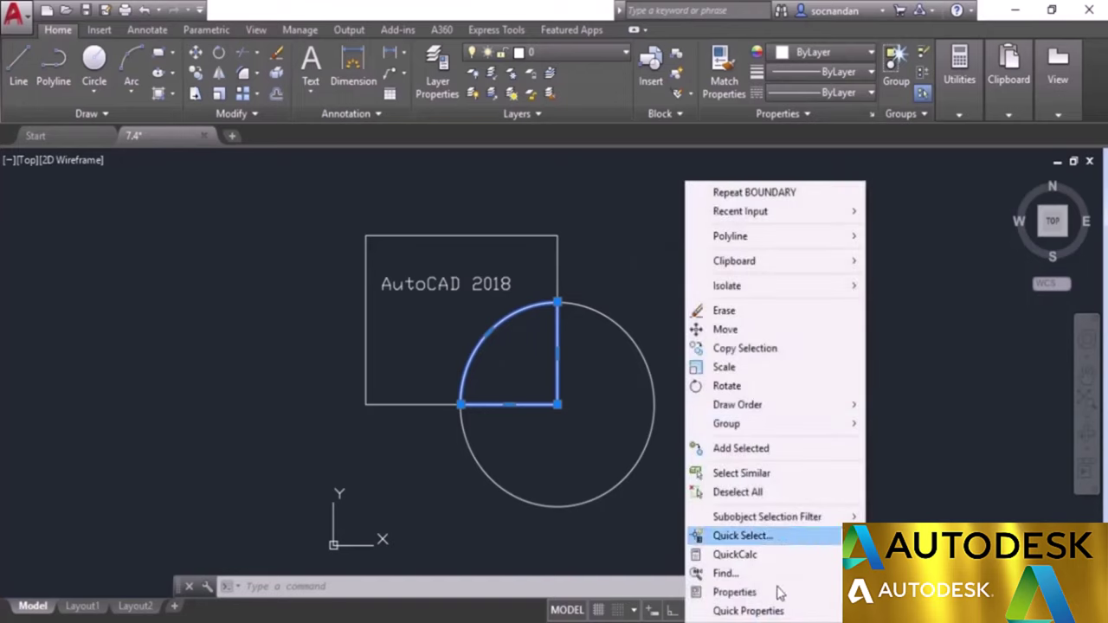
{"action": "left_click", "coordinate": [778, 592]}
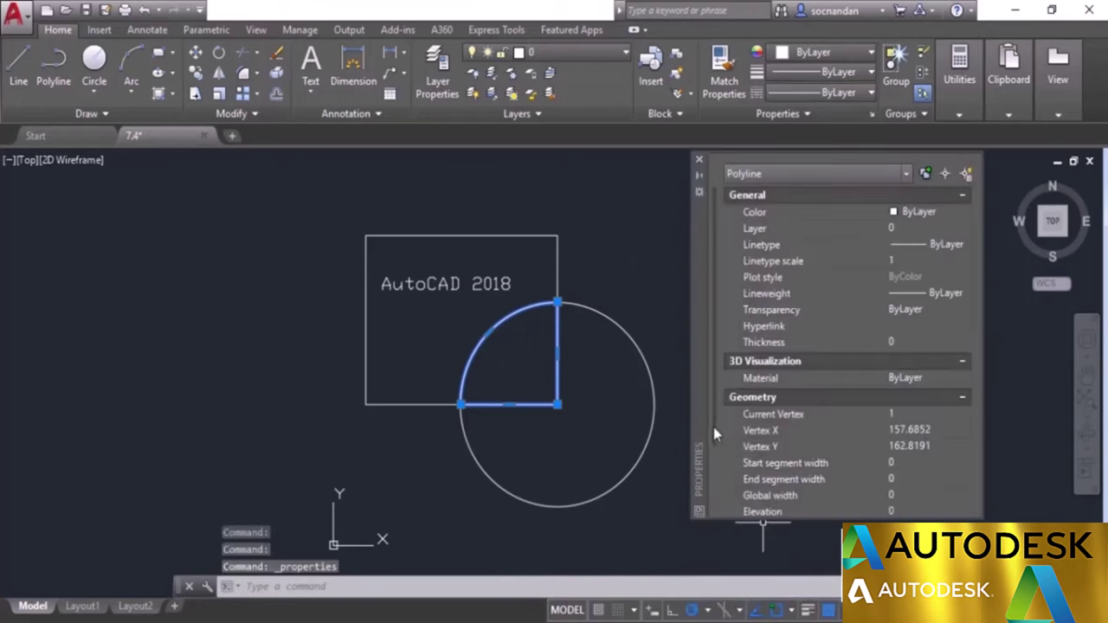
{"action": "scroll", "coordinate": [713, 441], "scroll_direction": "down", "scroll_amount": 5}
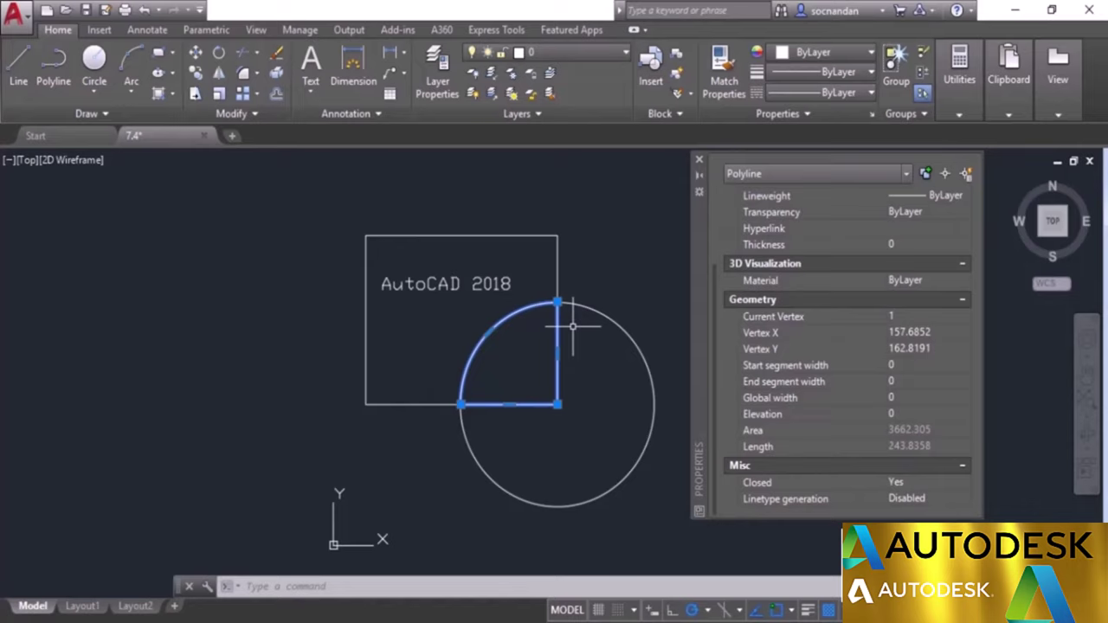
{"action": "left_click", "coordinate": [699, 161]}
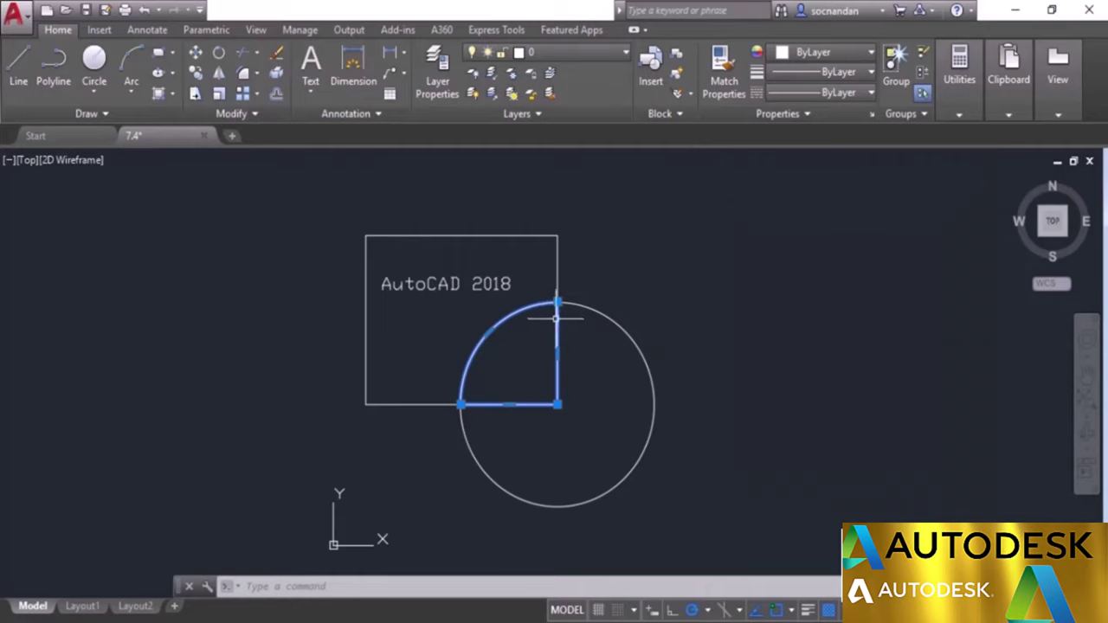
Step: Move the quarter-circle boundary polyline away from the square and circle, to the right of both
{"action": "key", "text": "Escape"}
{"action": "left_click_drag", "start_coordinate": [633, 307], "coordinate": [799, 247]}
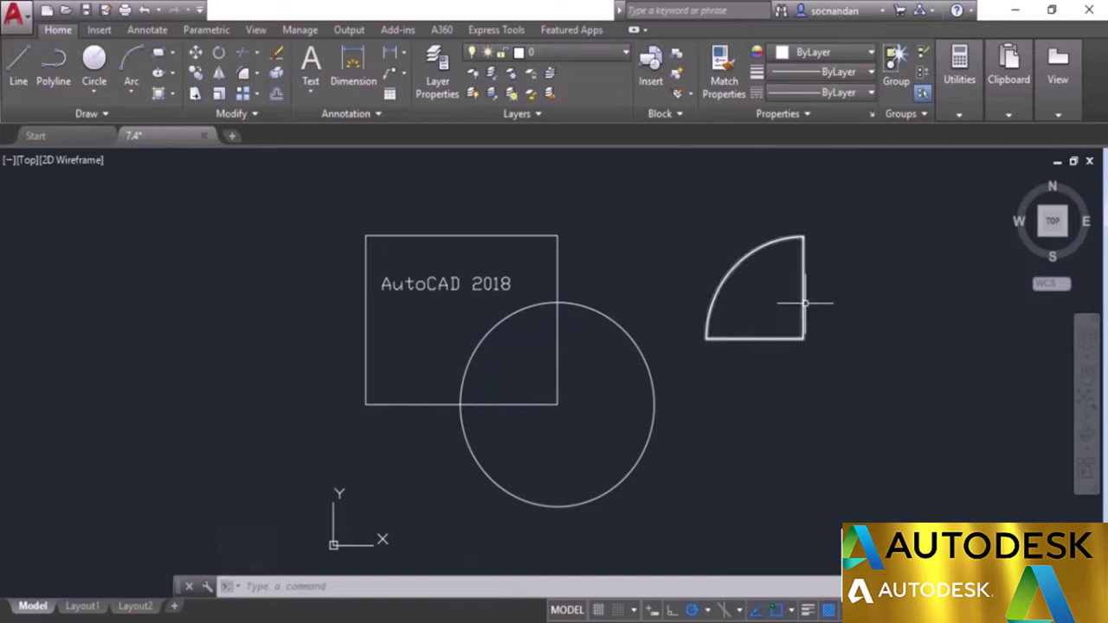
{"action": "mouse_move", "coordinate": [804, 303]}
Step: Create a region boundary from the part of the circle that lies outside the square
{"action": "left_click", "coordinate": [161, 94]}
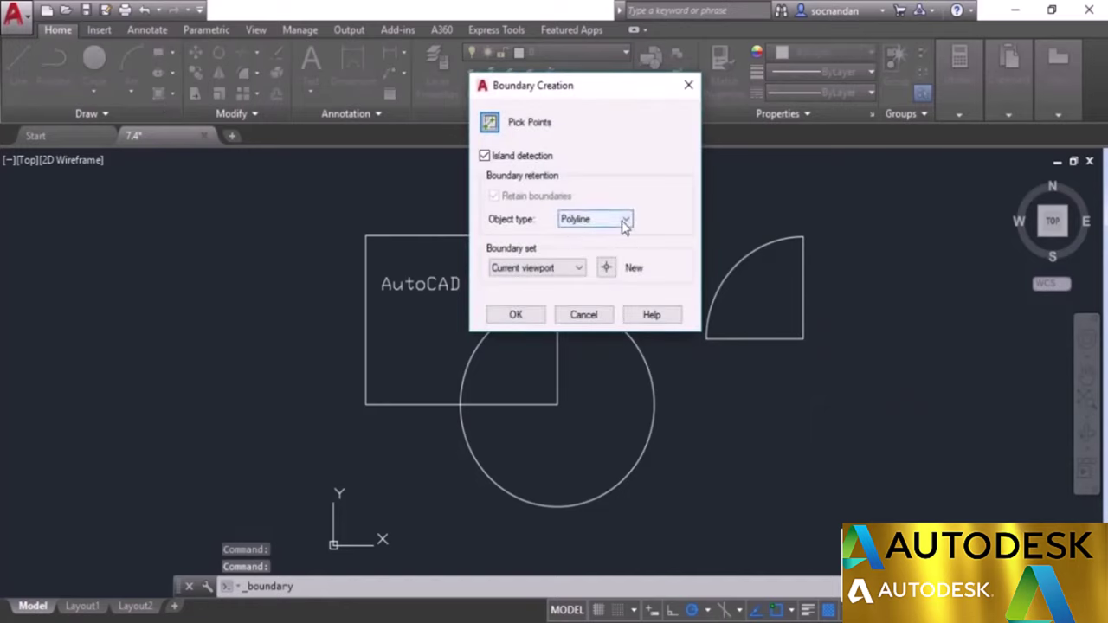
{"action": "left_click", "coordinate": [623, 222]}
{"action": "left_click", "coordinate": [606, 234]}
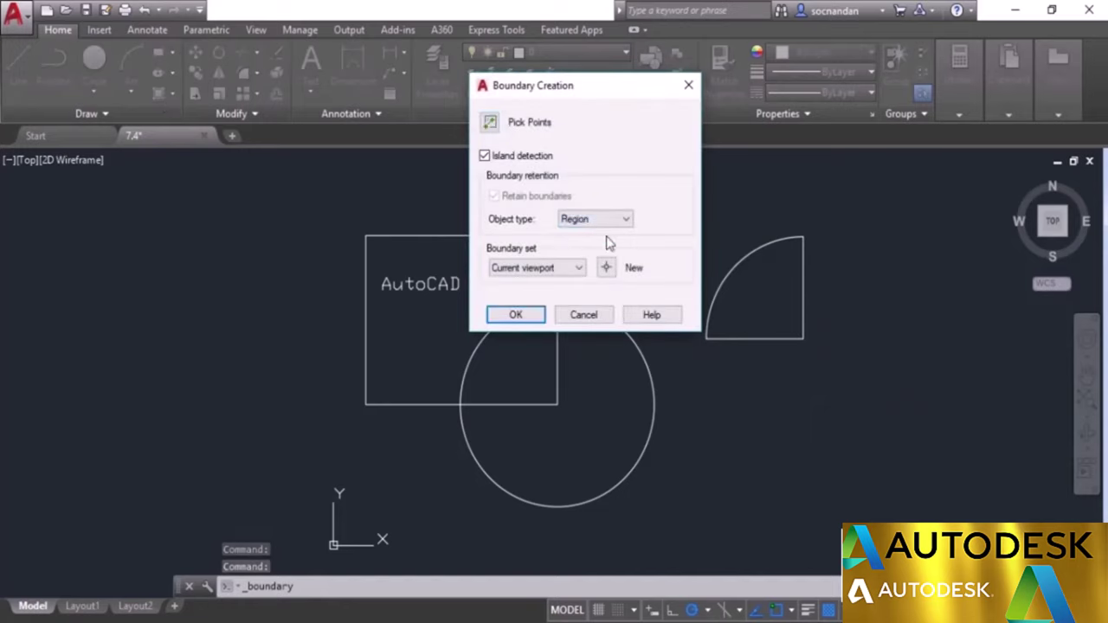
{"action": "left_click", "coordinate": [490, 124]}
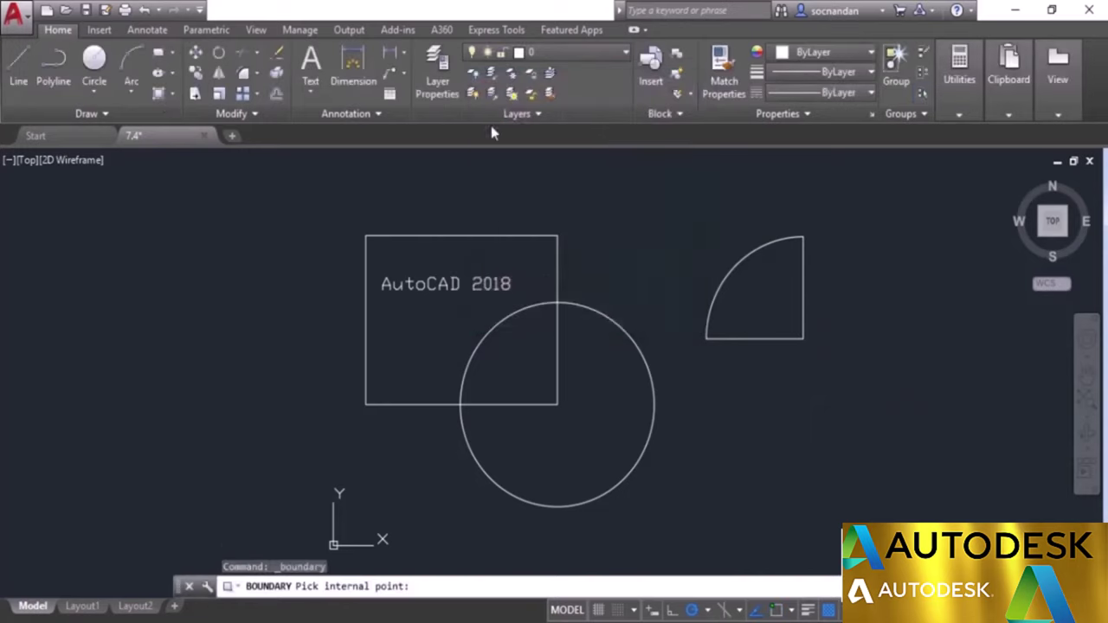
{"action": "left_click", "coordinate": [591, 400]}
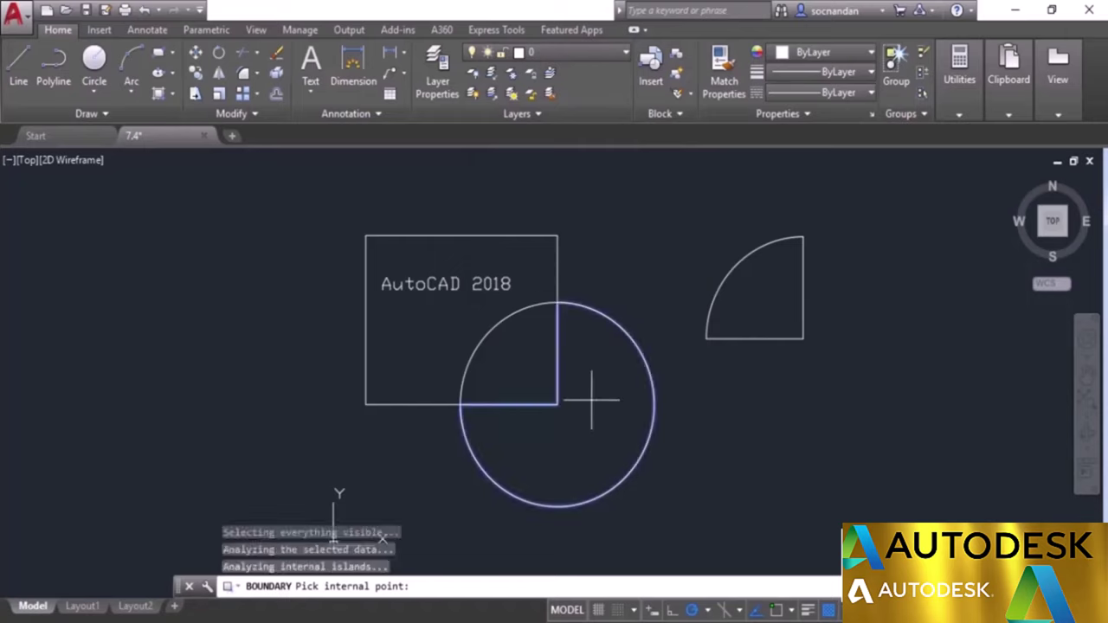
{"action": "key", "text": "Return"}
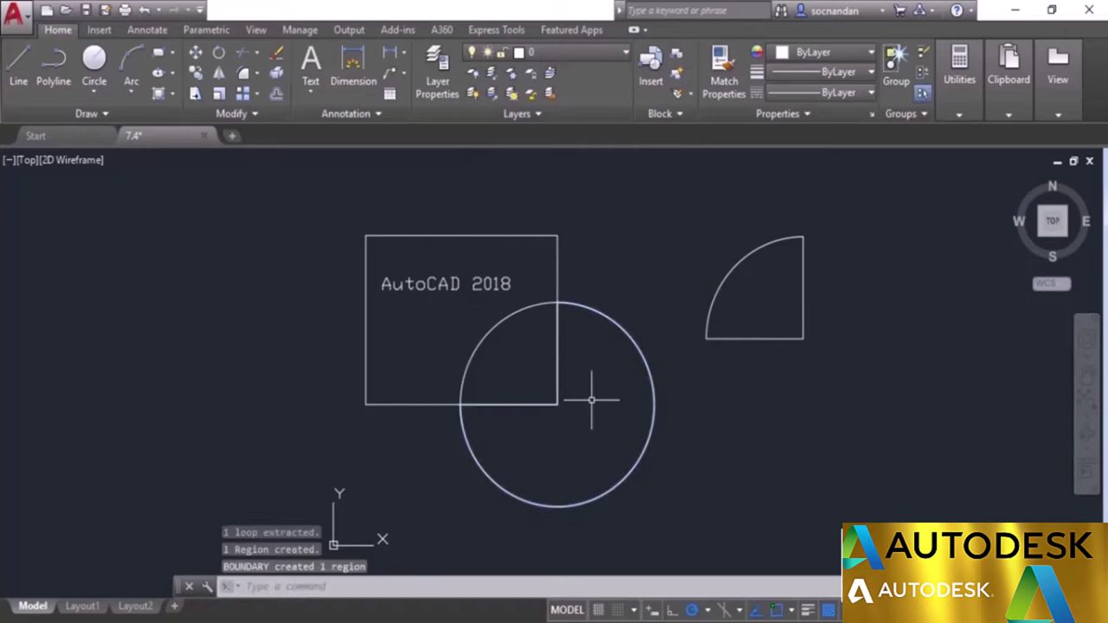
Step: Move the three-quarter-circle region away from the circle, placing it to the right below the quarter-circle polyline
{"action": "left_click", "coordinate": [654, 381]}
{"action": "left_click", "coordinate": [654, 404]}
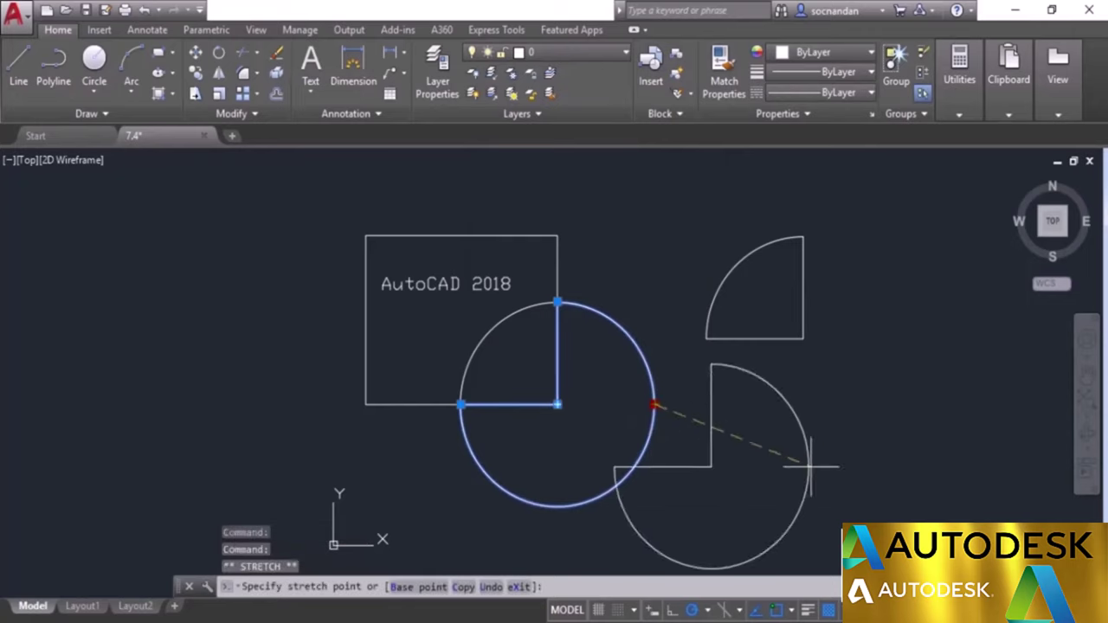
{"action": "left_click", "coordinate": [896, 456]}
Step: Examine the properties of the moved region, including its area and perimeter
{"action": "right_click", "coordinate": [879, 207]}
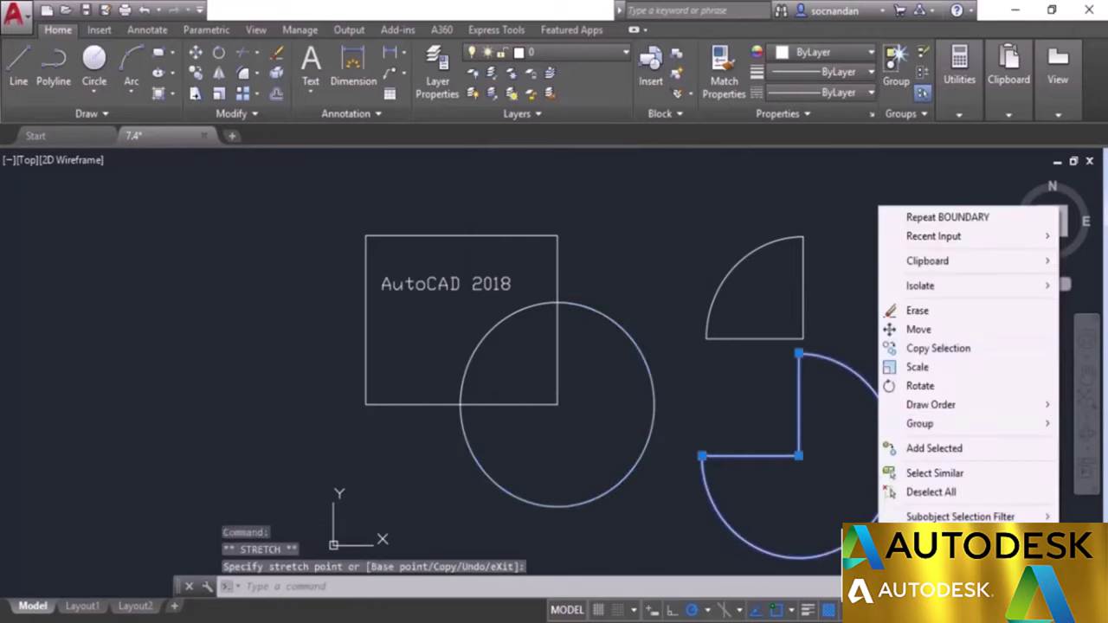
{"action": "key", "text": "Escape"}
{"action": "key", "text": "ctrl+1"}
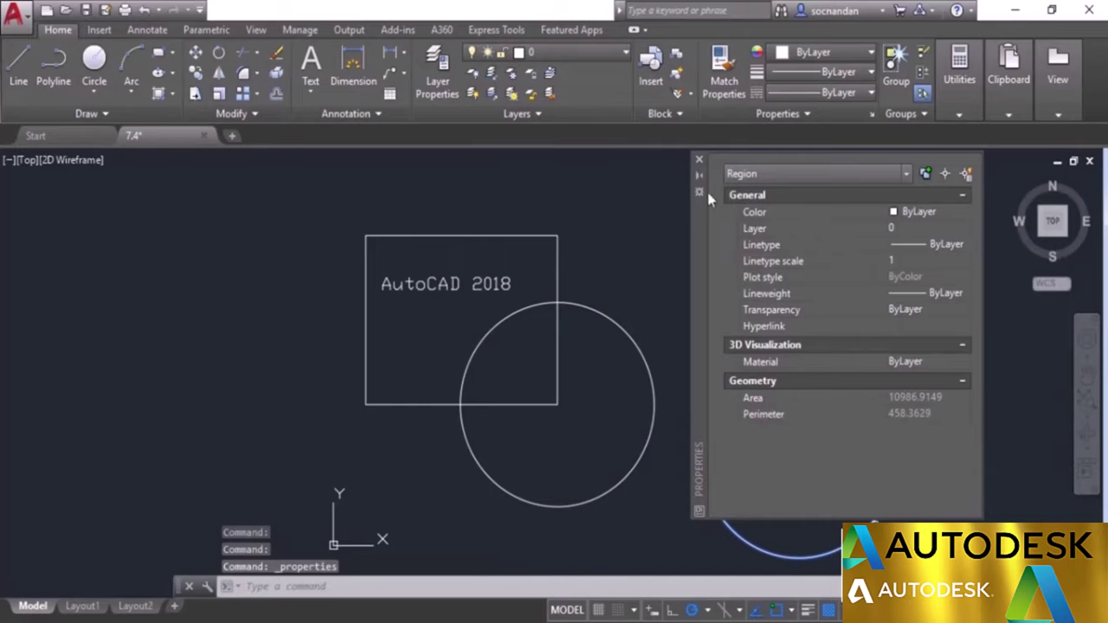
{"action": "left_click", "coordinate": [699, 160]}
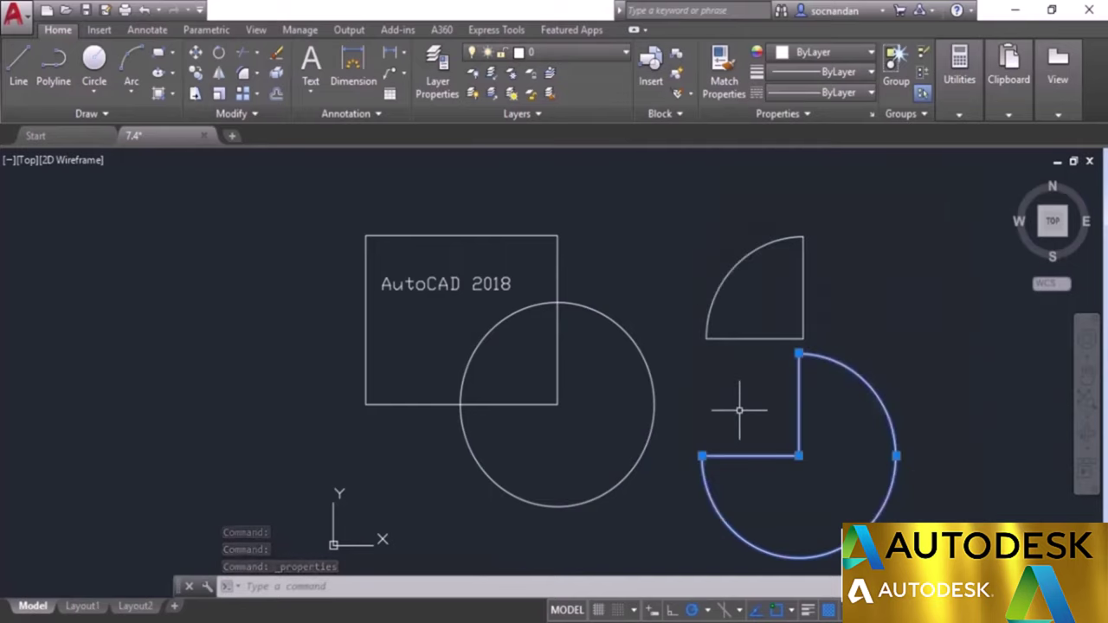
Step: Erase the quarter-circle boundary polyline and the three-quarter-circle region
{"action": "left_click", "coordinate": [792, 281]}
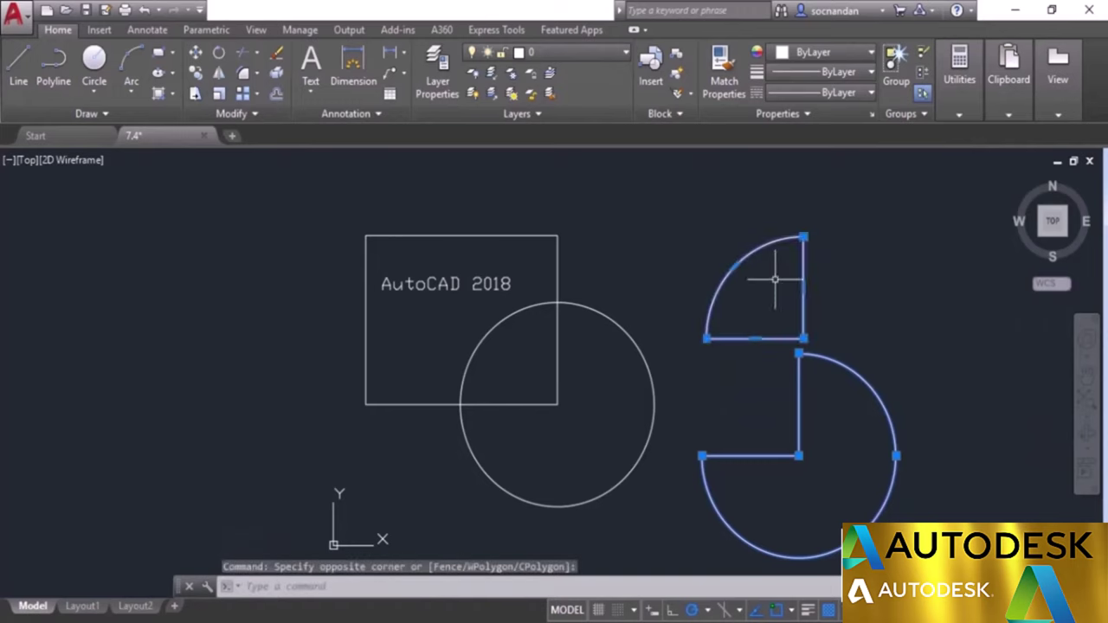
{"action": "right_click", "coordinate": [776, 277]}
{"action": "left_click", "coordinate": [818, 331]}
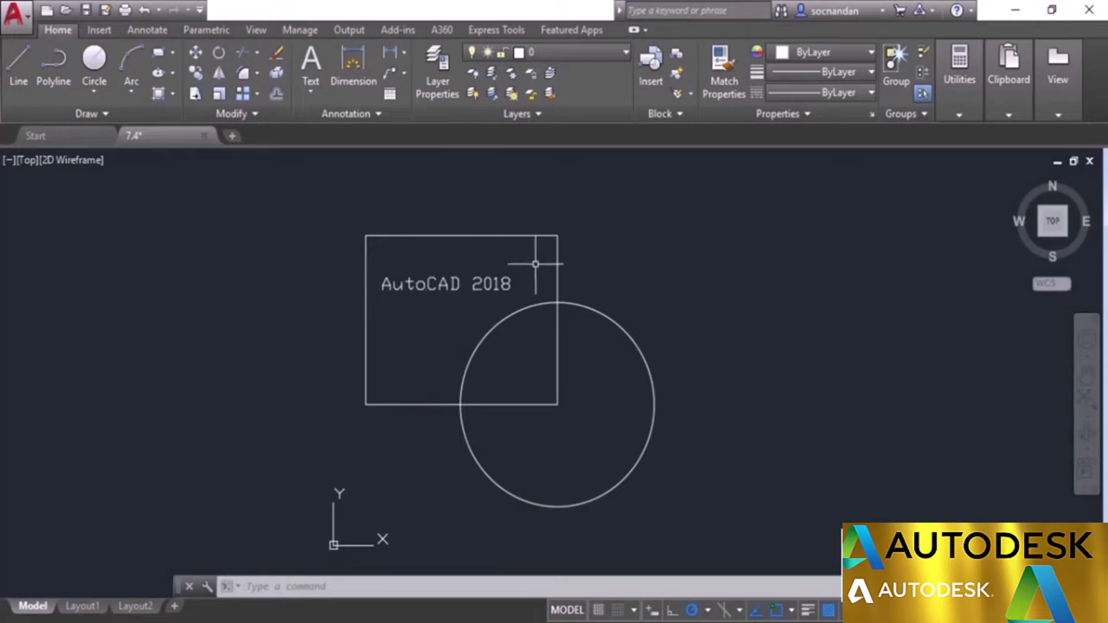
Step: Hatch the part of the square outside the circle, around the text, with the ANSI31 pattern
{"action": "left_click", "coordinate": [173, 96]}
{"action": "left_click", "coordinate": [196, 127]}
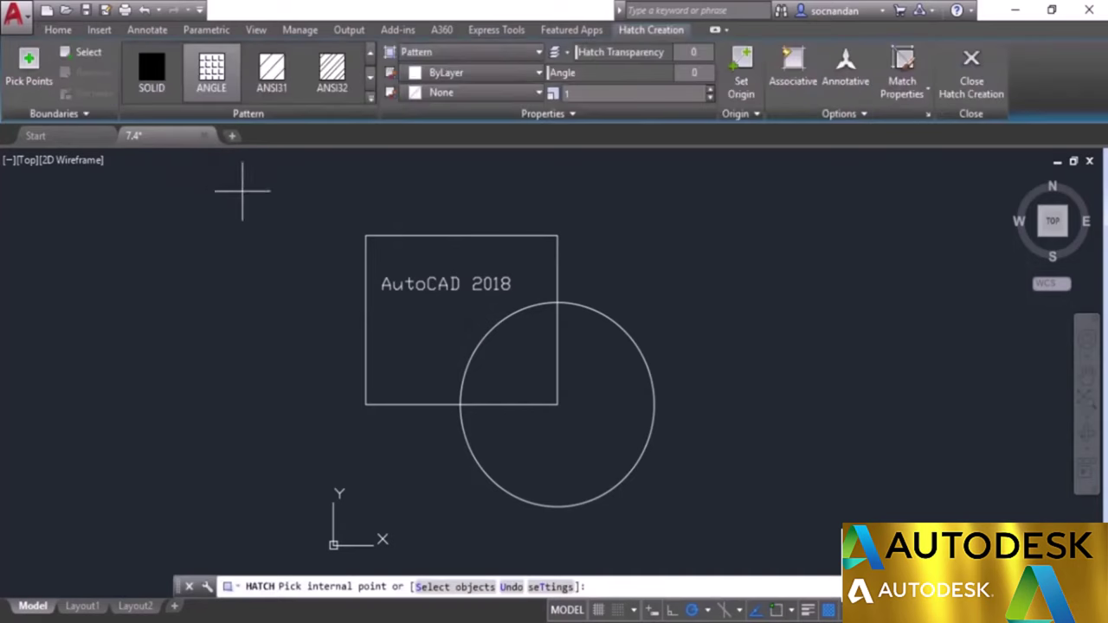
{"action": "left_click", "coordinate": [274, 74]}
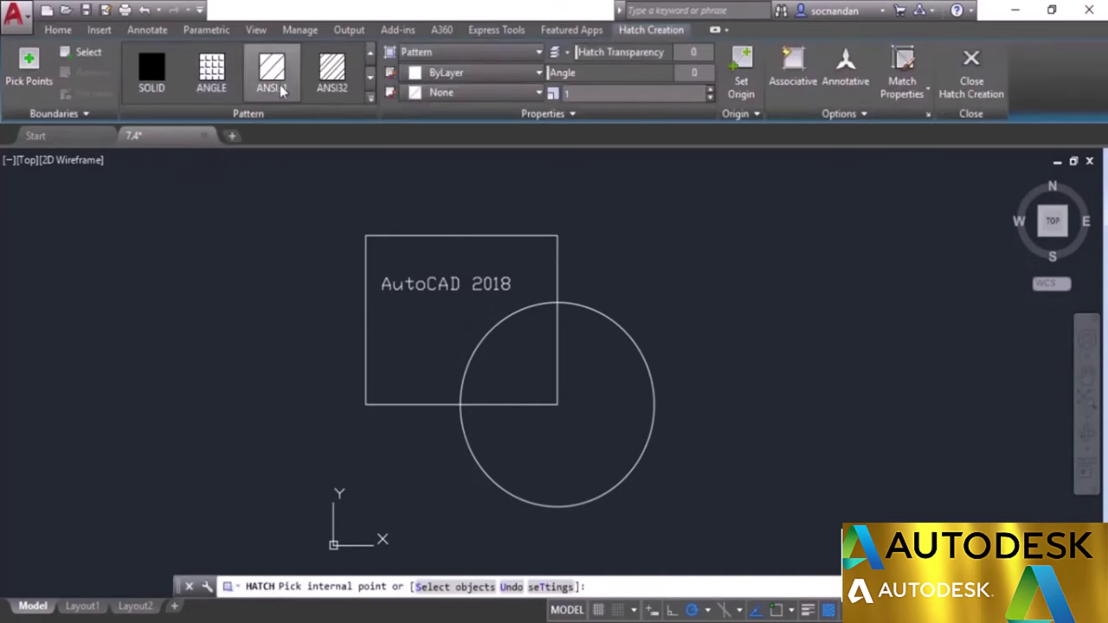
{"action": "mouse_move", "coordinate": [480, 252]}
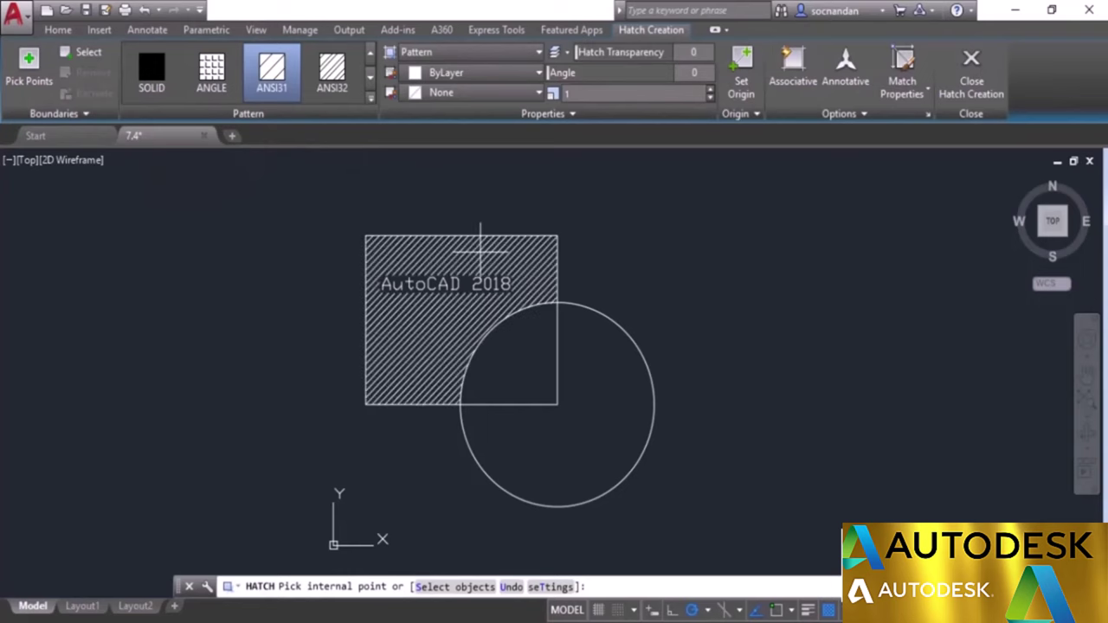
{"action": "left_click", "coordinate": [481, 255]}
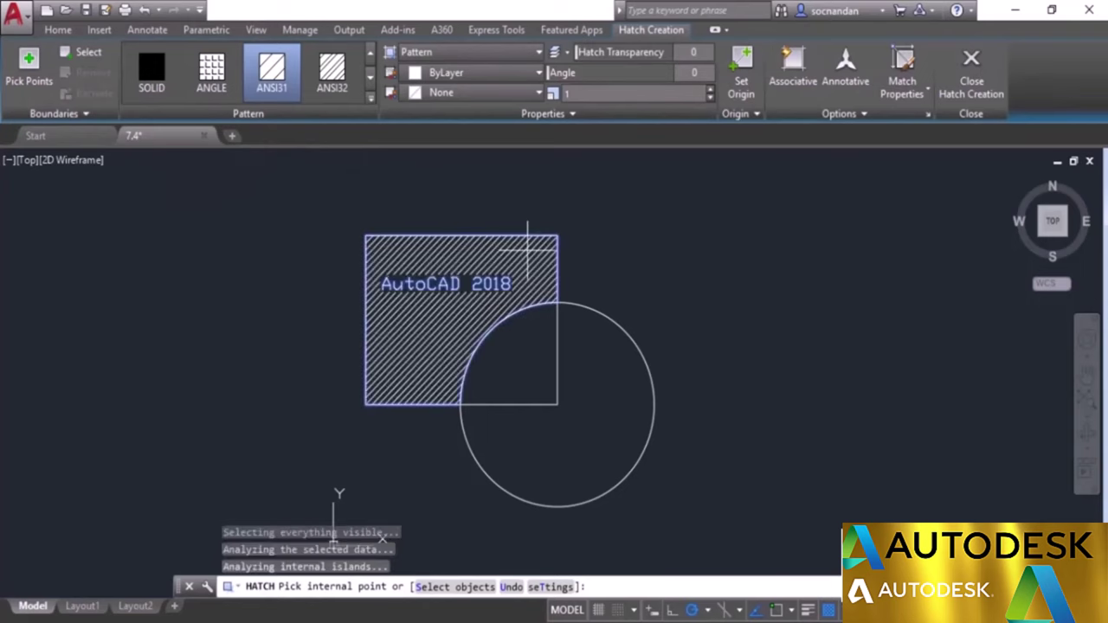
{"action": "scroll", "coordinate": [422, 303], "scroll_direction": "up", "scroll_amount": 4}
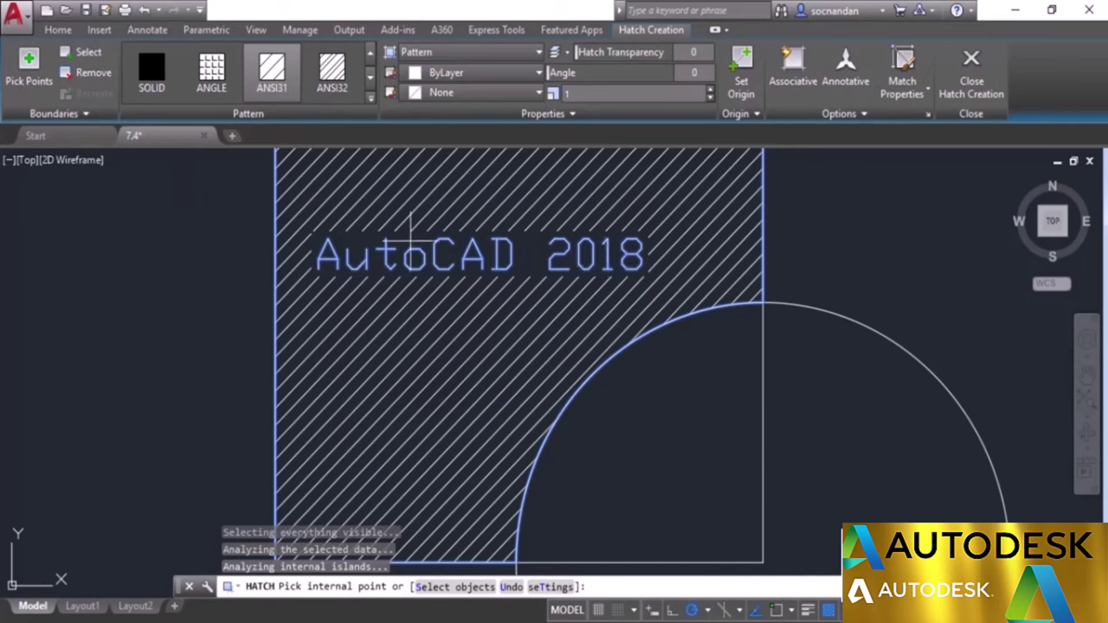
{"action": "left_click", "coordinate": [971, 65]}
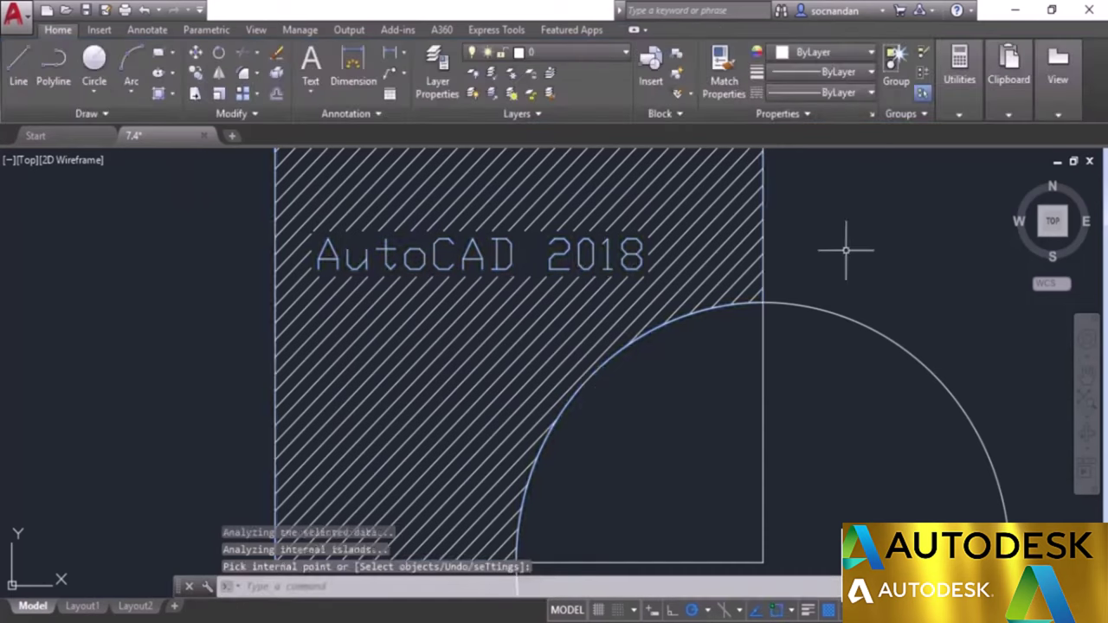
Step: Hatch the part of the circle outside the square with the ANSI31 pattern in green
{"action": "scroll", "coordinate": [656, 416], "scroll_direction": "down", "scroll_amount": 4}
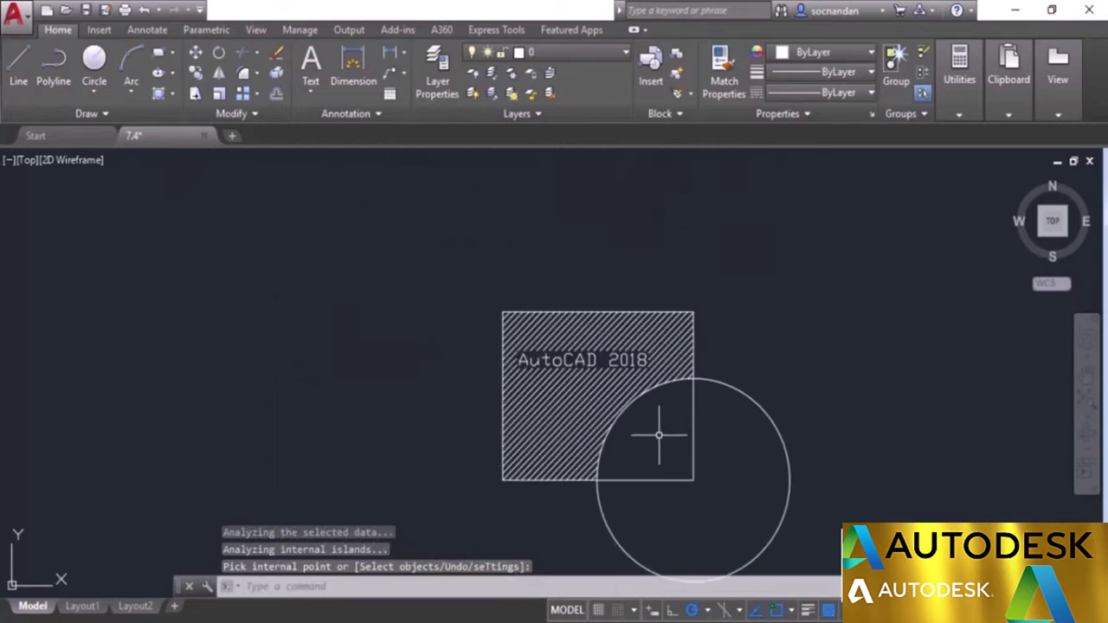
{"action": "middle_click_drag", "start_coordinate": [659, 435], "coordinate": [458, 366]}
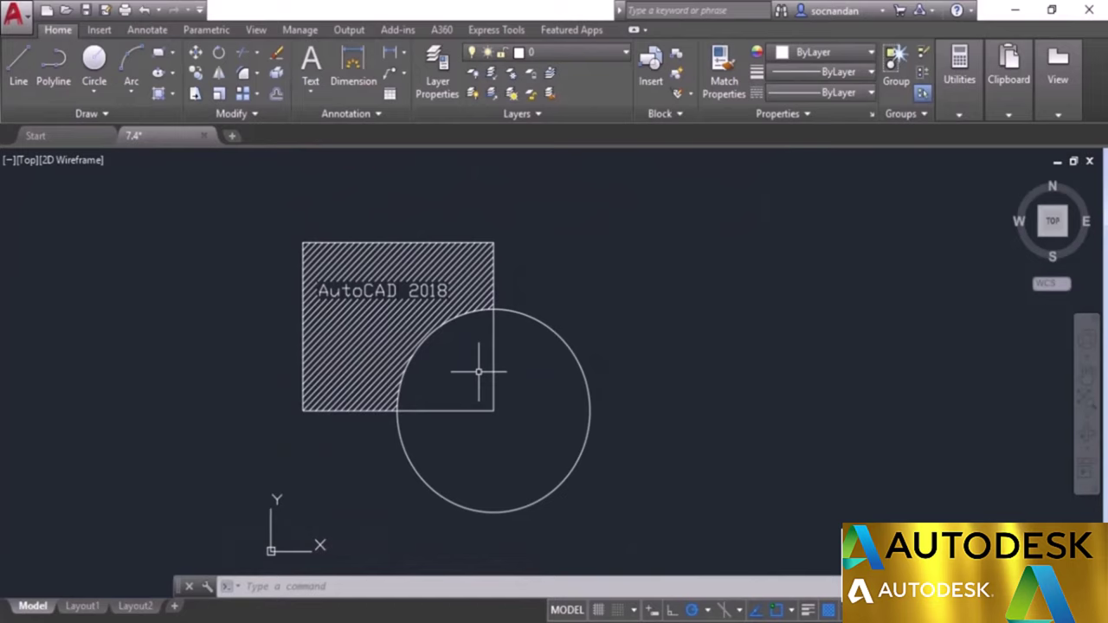
{"action": "middle_click_drag", "start_coordinate": [477, 372], "coordinate": [443, 352]}
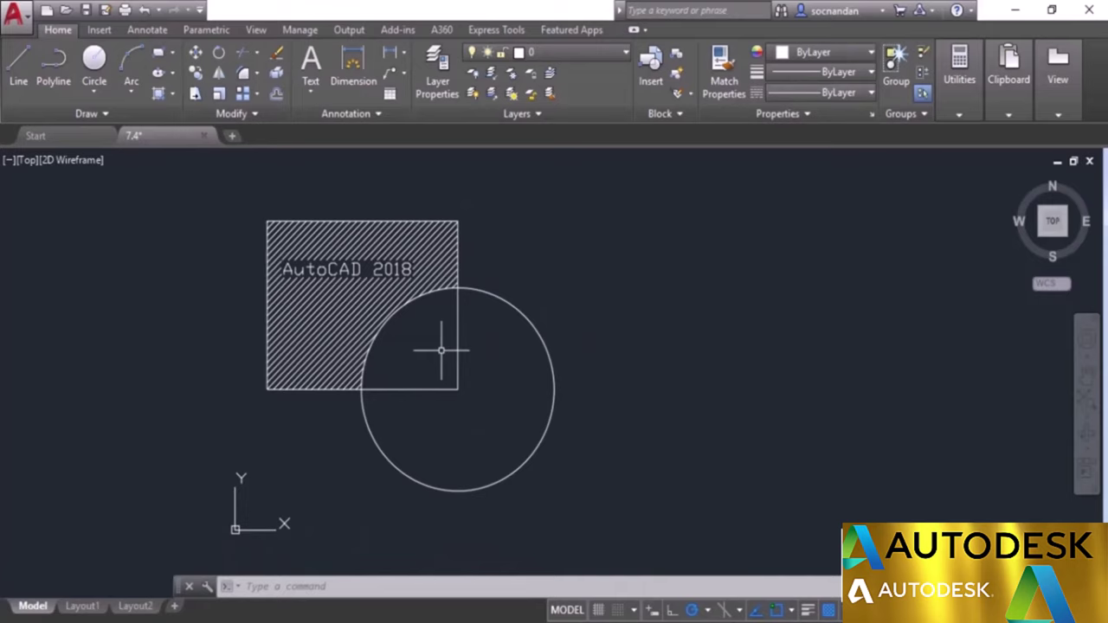
{"action": "key", "text": "ctrl+z"}
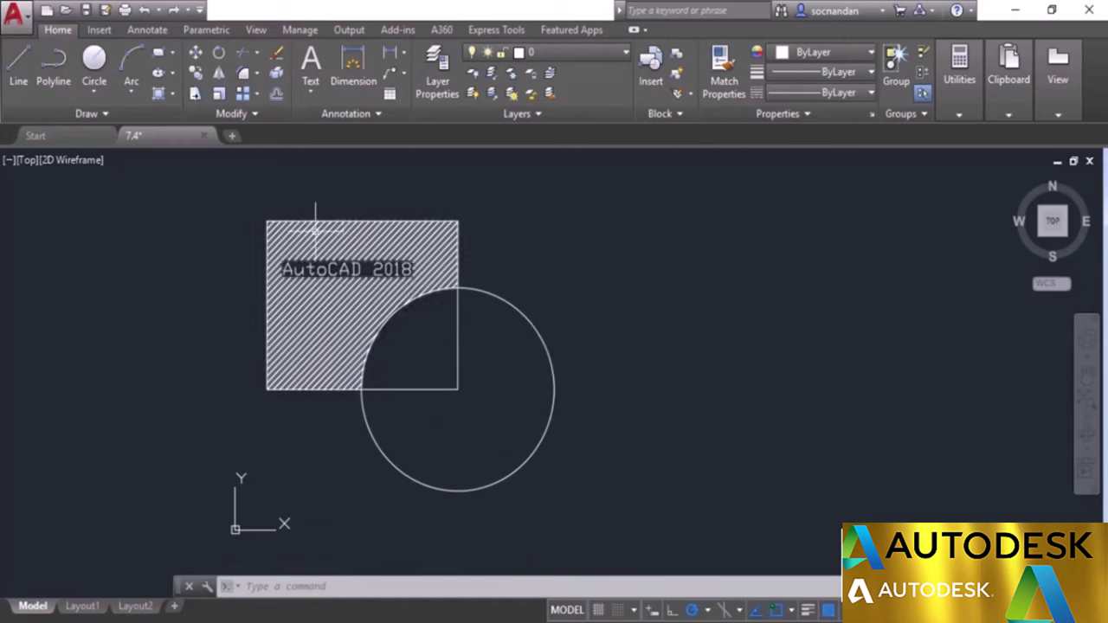
{"action": "left_click", "coordinate": [158, 73]}
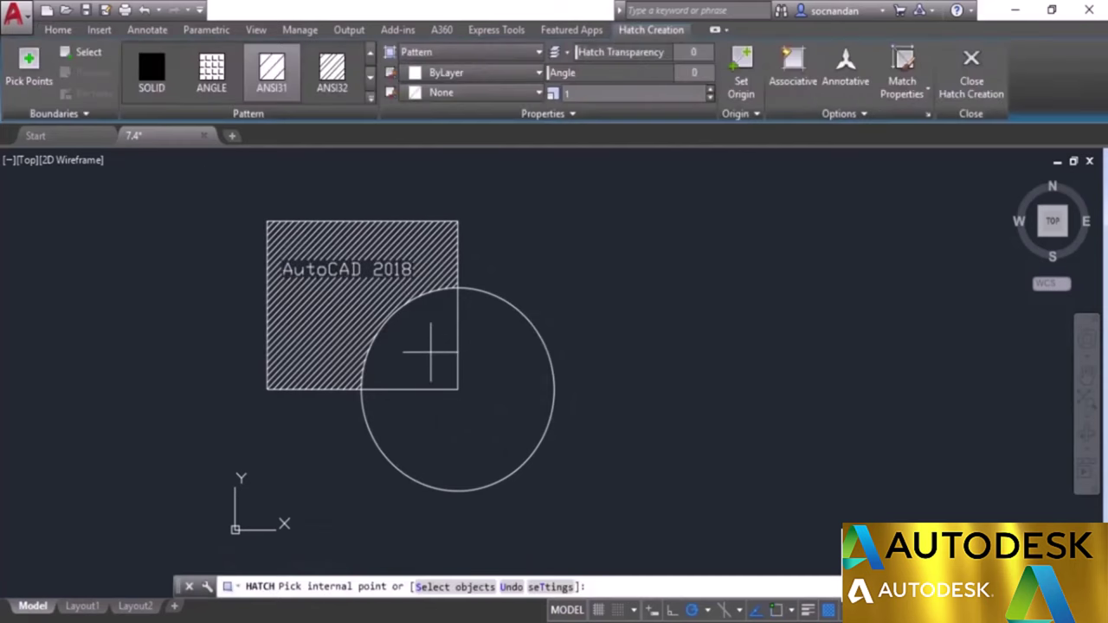
{"action": "left_click", "coordinate": [487, 403]}
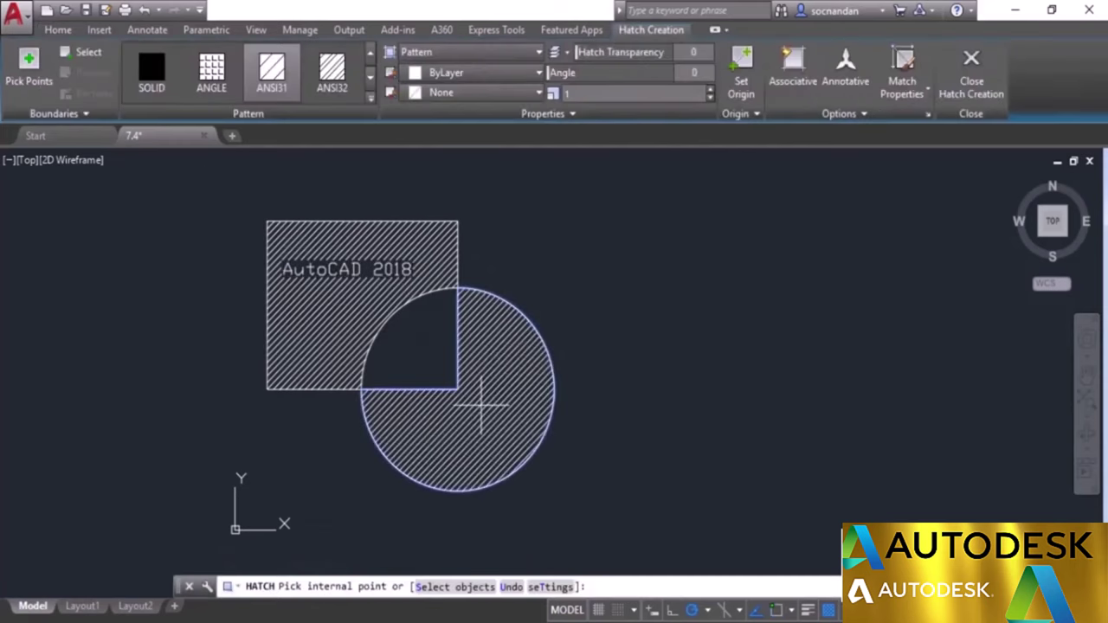
{"action": "left_click", "coordinate": [507, 74]}
{"action": "left_click", "coordinate": [444, 247]}
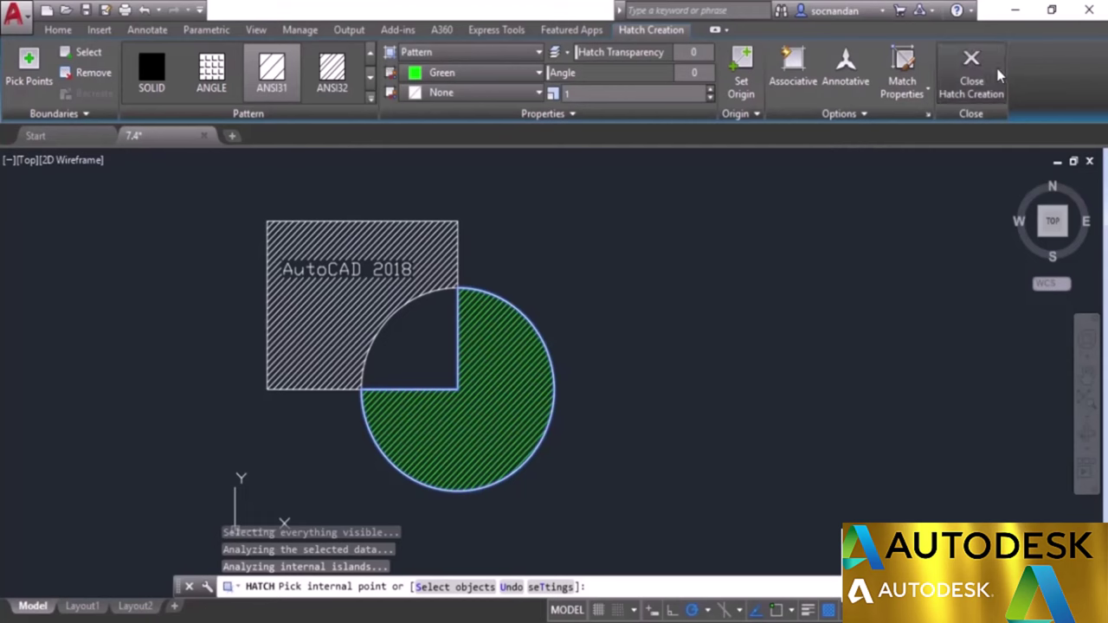
{"action": "left_click", "coordinate": [971, 71]}
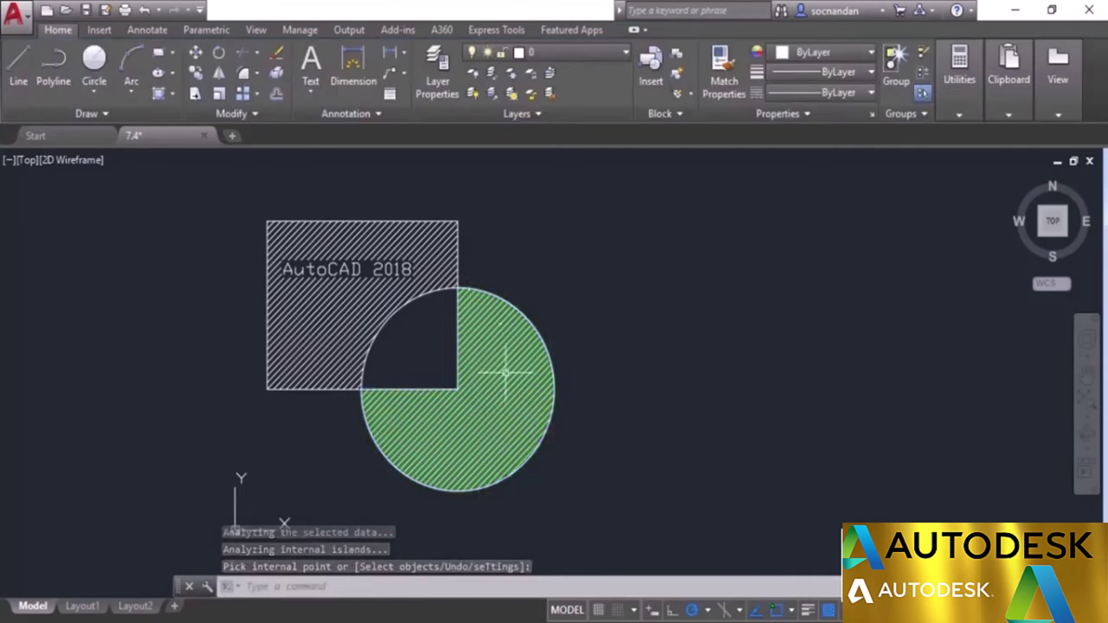
Step: Copy the "AutoCAD 2018" text from the square onto the lower part of the green hatch
{"action": "left_click", "coordinate": [196, 72]}
{"action": "left_click", "coordinate": [319, 267]}
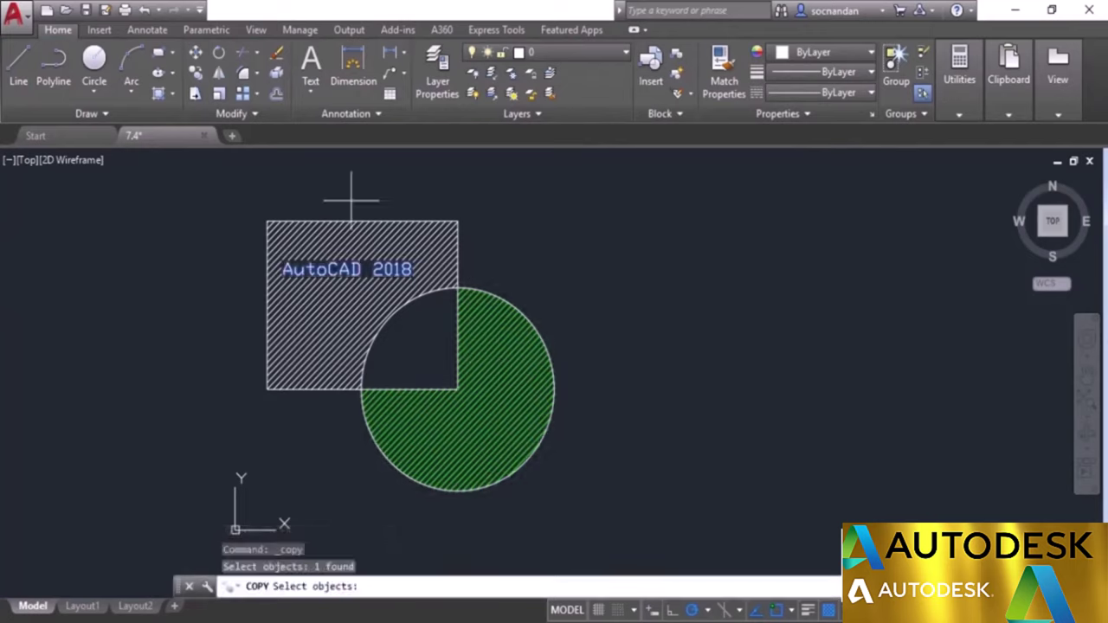
{"action": "key", "text": "Return"}
{"action": "left_click", "coordinate": [488, 263]}
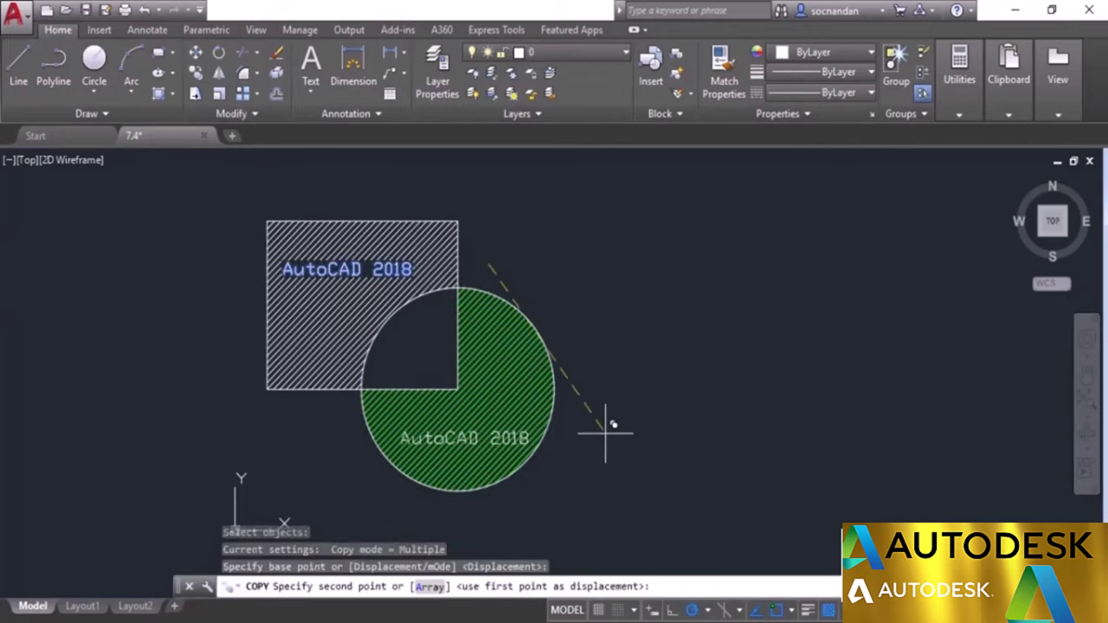
{"action": "left_click", "coordinate": [606, 425]}
{"action": "right_click", "coordinate": [614, 416]}
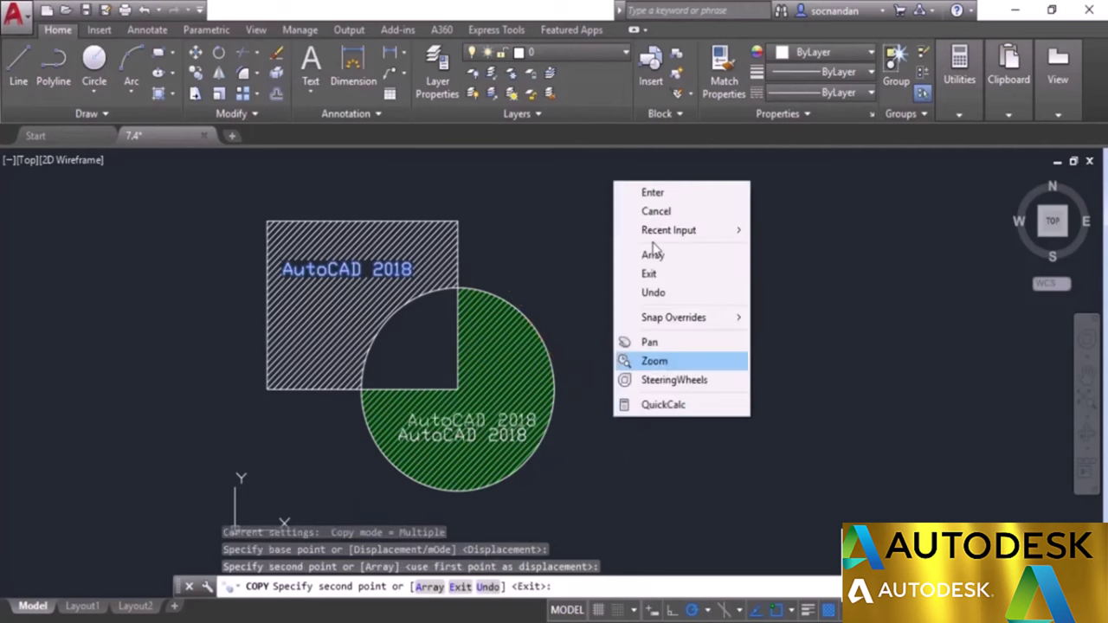
{"action": "left_click", "coordinate": [648, 187]}
Step: Draw a rectangle tightly around the copied "AutoCAD 2018" text on the green hatch
{"action": "scroll", "coordinate": [419, 454], "scroll_direction": "up", "scroll_amount": 2}
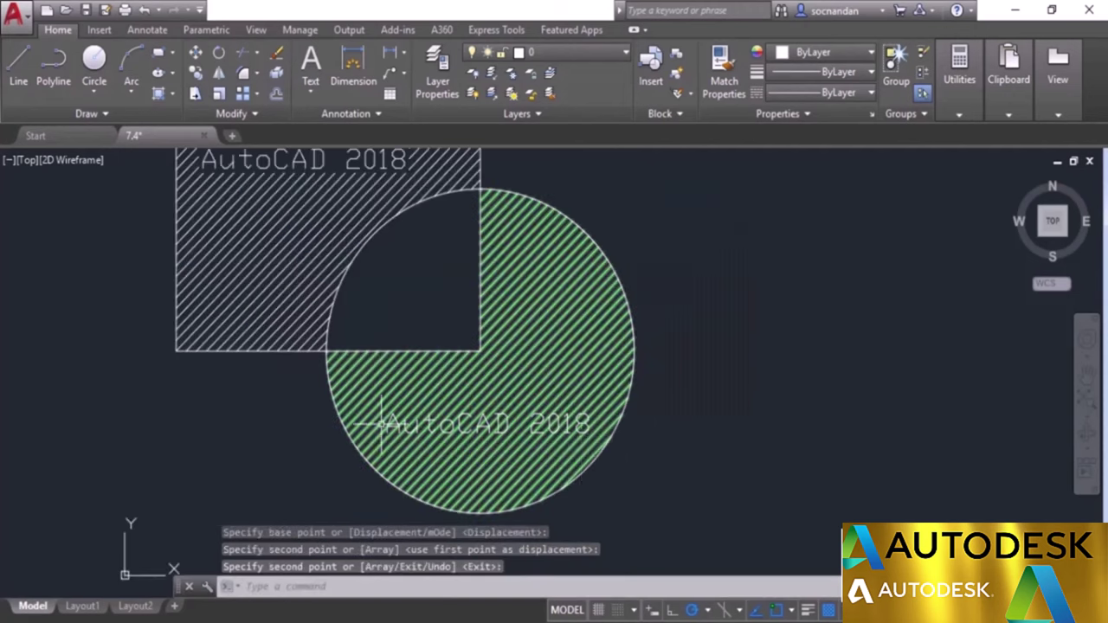
{"action": "middle_click_drag", "start_coordinate": [624, 477], "coordinate": [601, 483]}
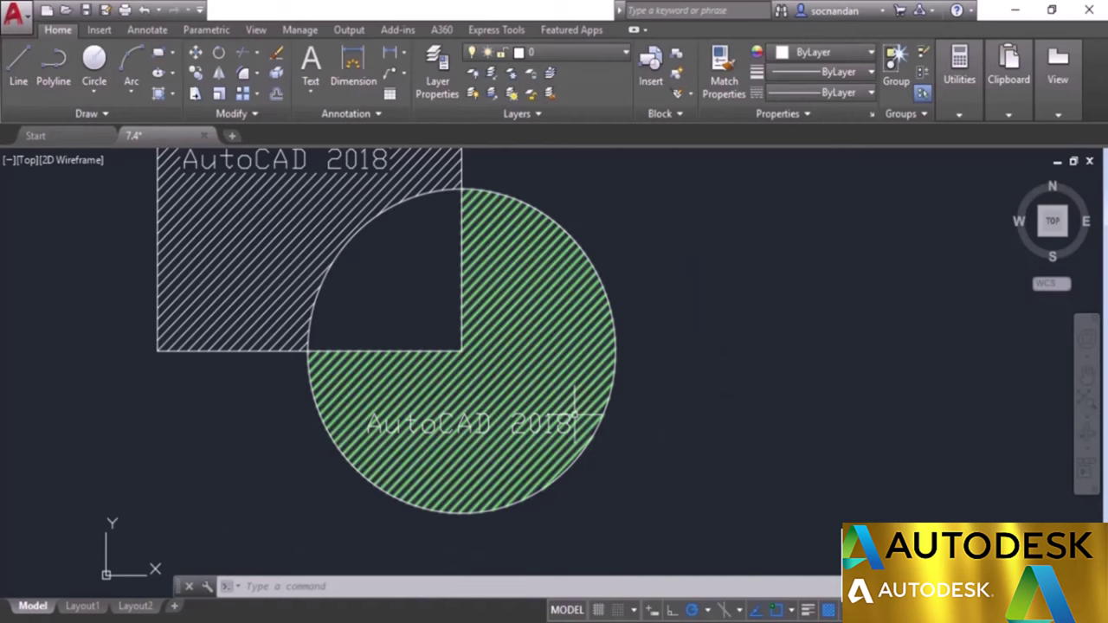
{"action": "mouse_move", "coordinate": [576, 442]}
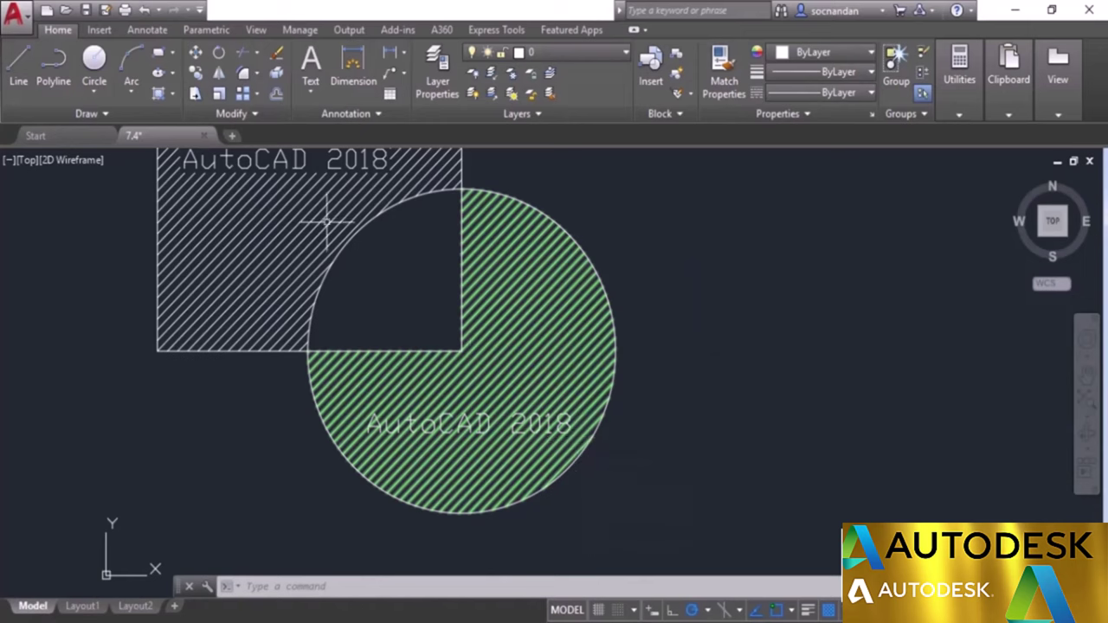
{"action": "left_click", "coordinate": [161, 53]}
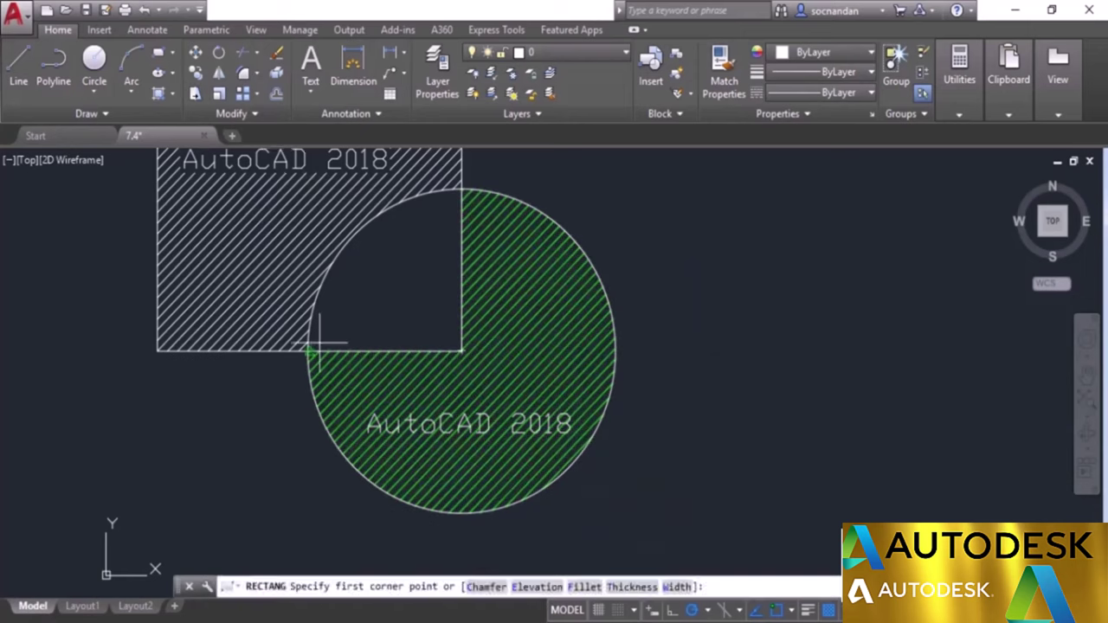
{"action": "left_click", "coordinate": [360, 408]}
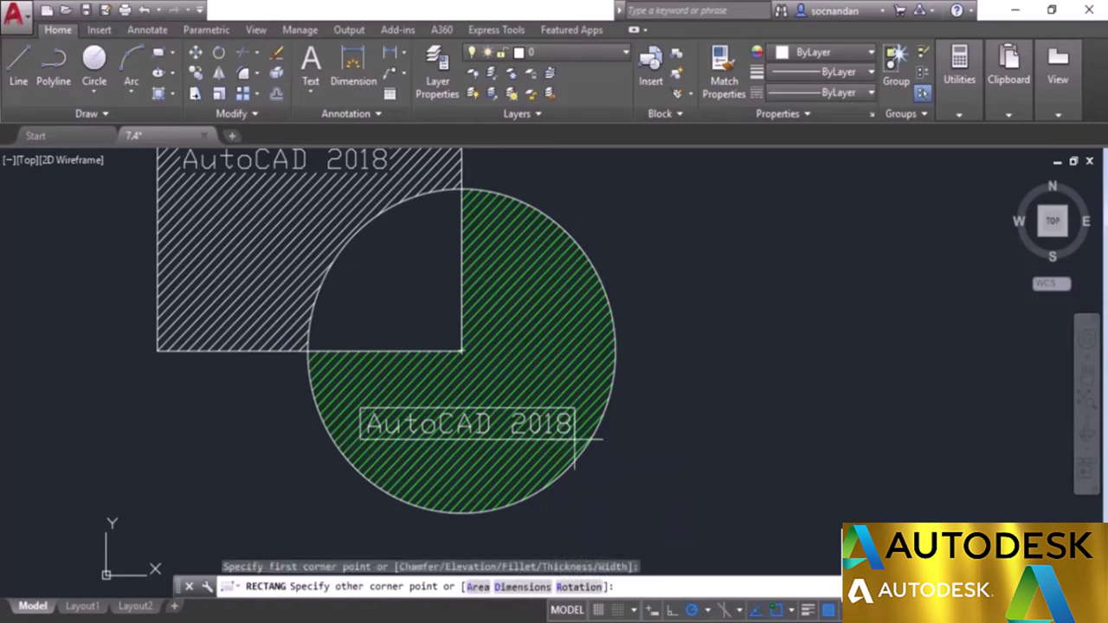
{"action": "left_click", "coordinate": [574, 439]}
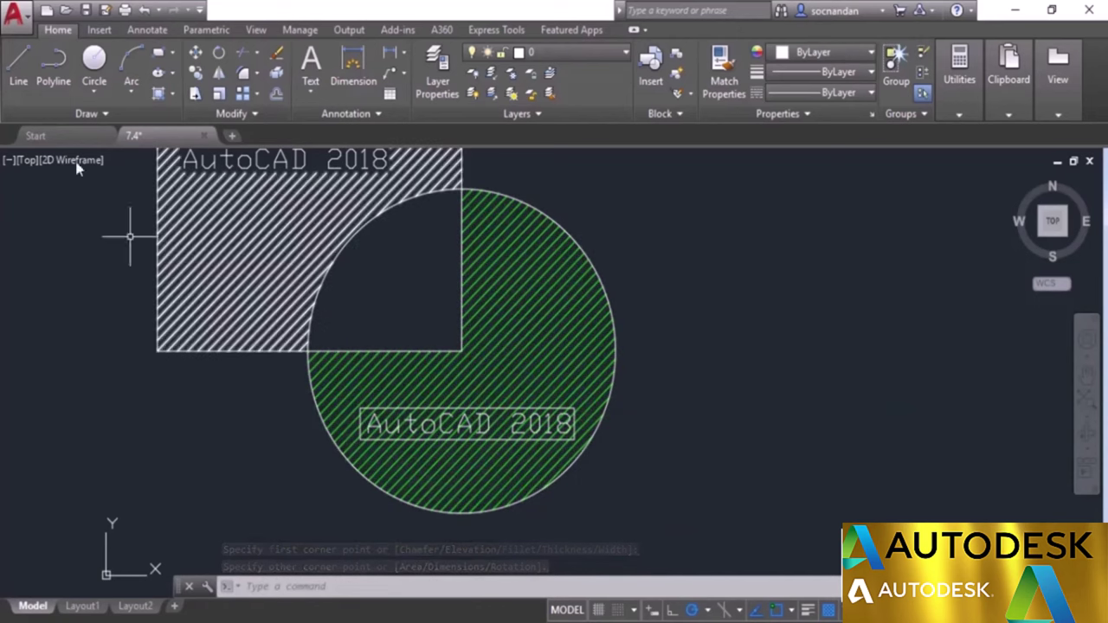
Step: Create a wipeout from the rectangle around the copied text, erasing the original polyline, and bring the text in front of the wipeout
{"action": "left_click", "coordinate": [63, 114]}
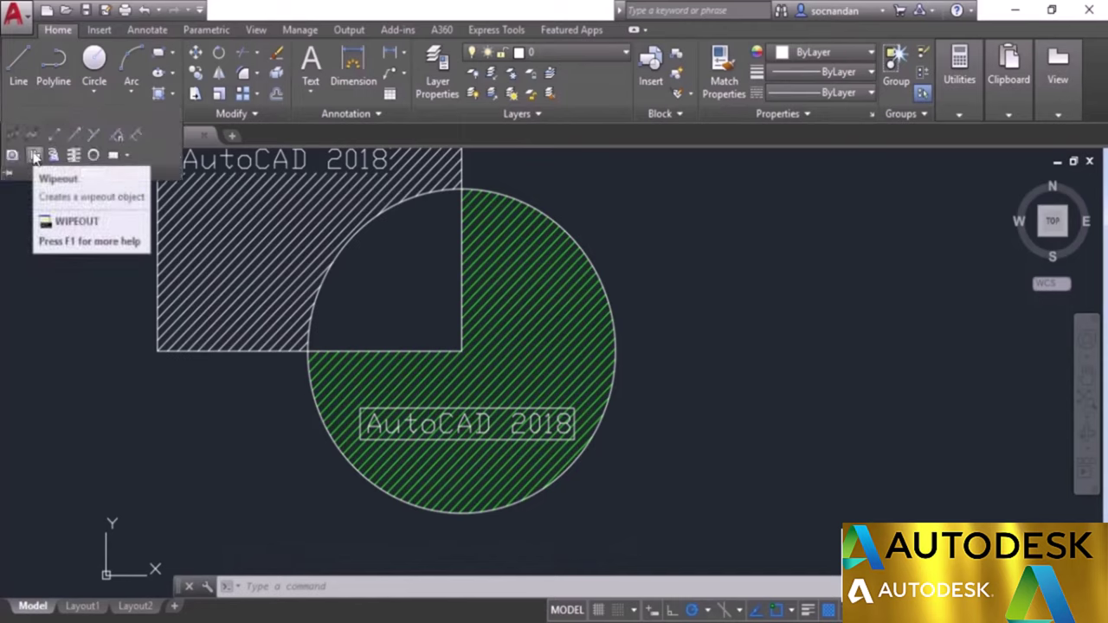
{"action": "left_click", "coordinate": [34, 156]}
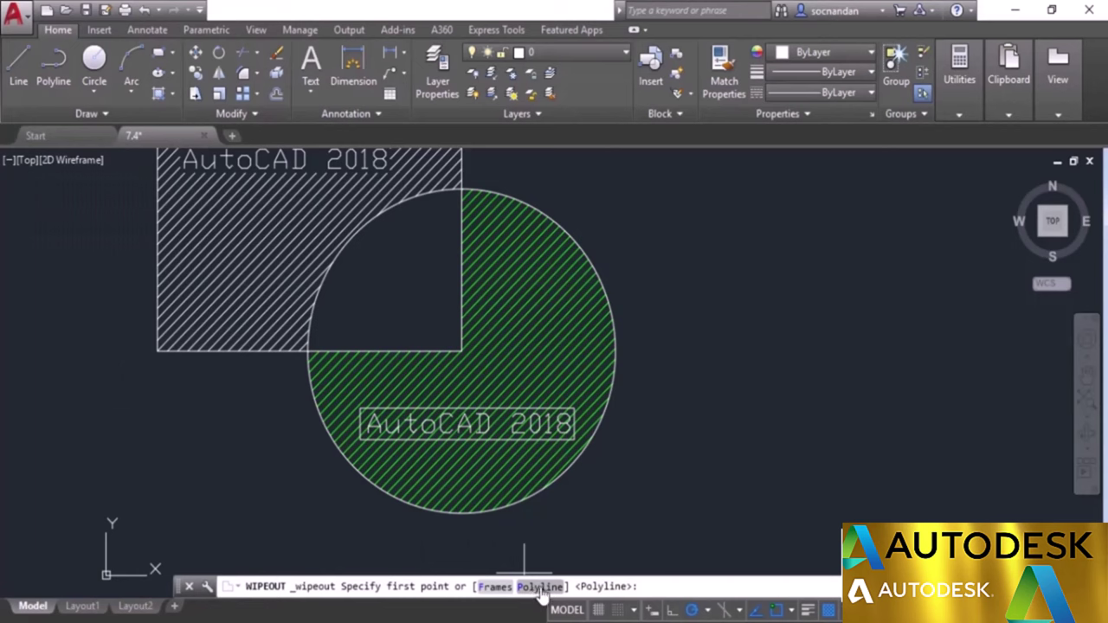
{"action": "left_click", "coordinate": [540, 588]}
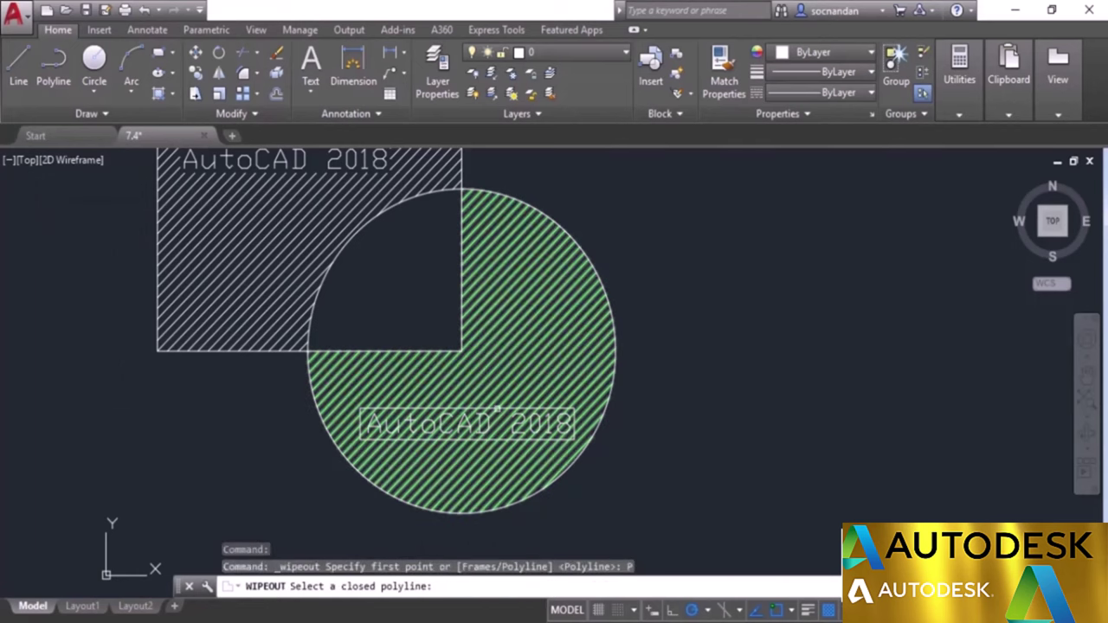
{"action": "left_click", "coordinate": [496, 408]}
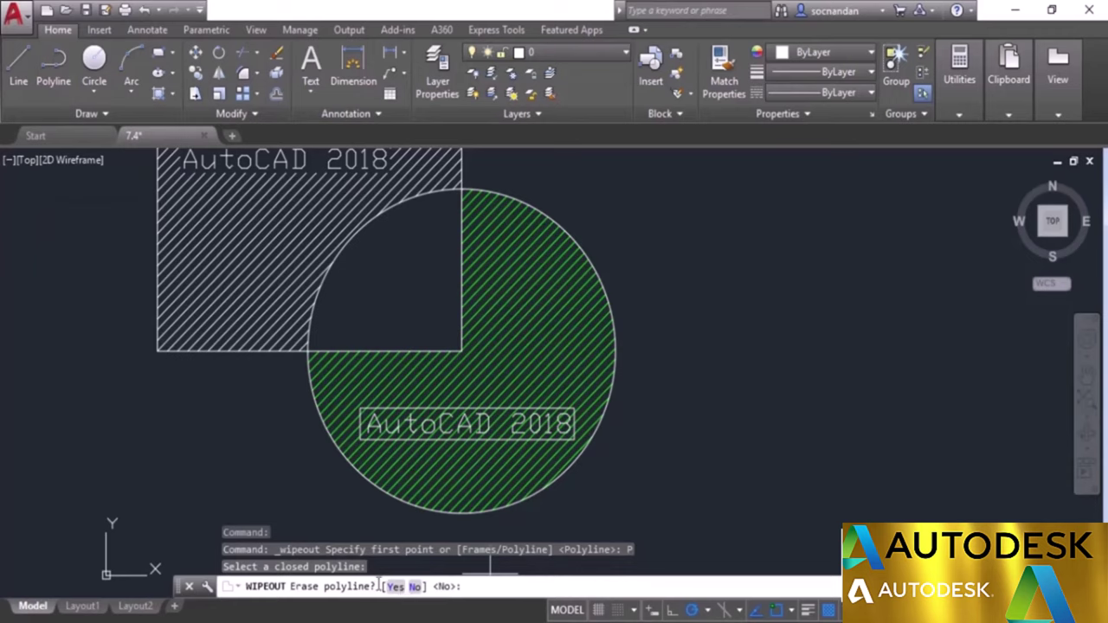
{"action": "left_click", "coordinate": [395, 587]}
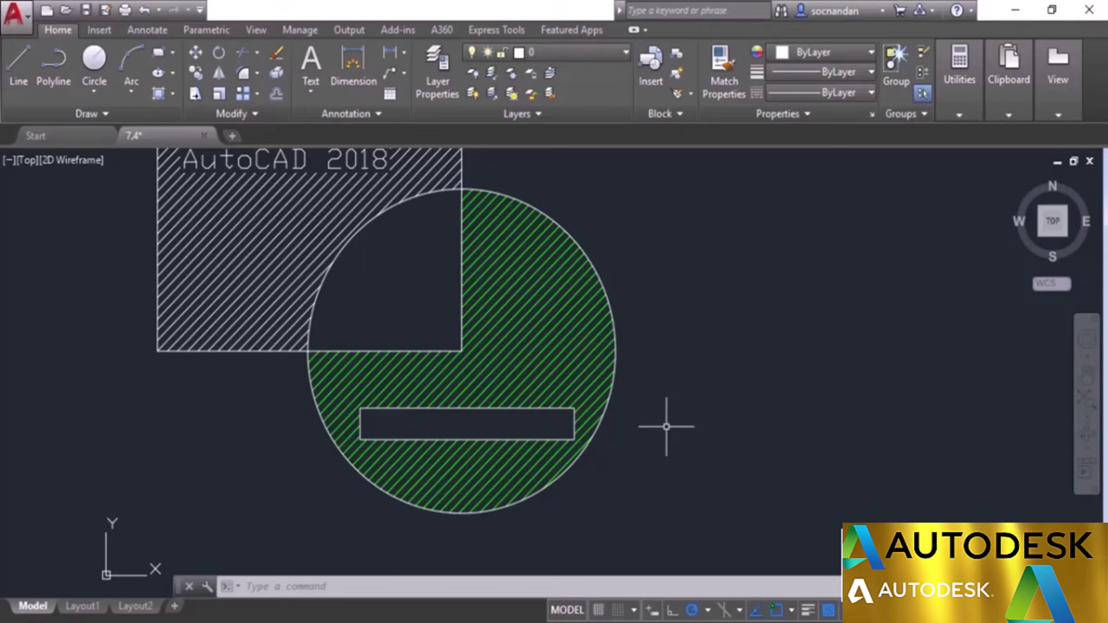
{"action": "left_click", "coordinate": [598, 420]}
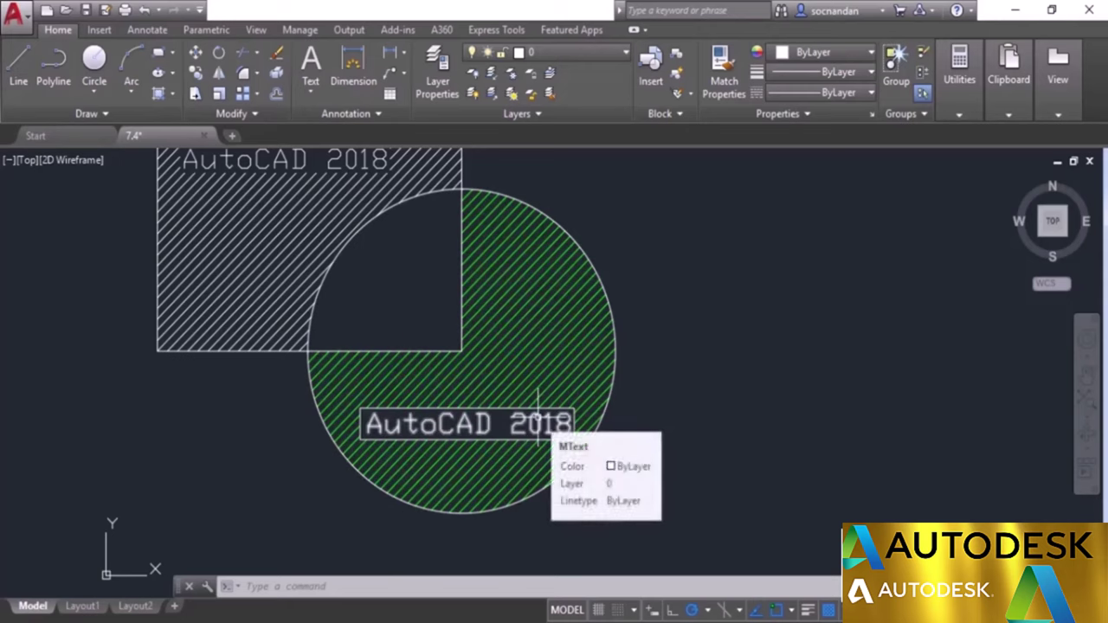
Step: Bring the copied "AutoCAD 2018" text on the green hatch to the front with DRAWORDER
{"action": "left_click", "coordinate": [535, 422]}
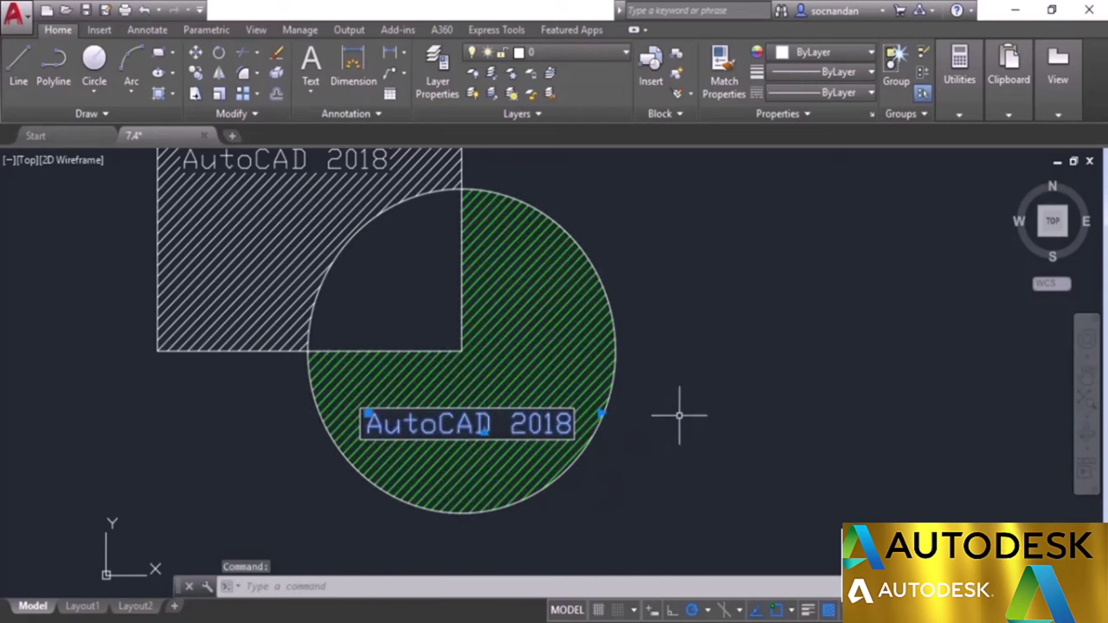
{"action": "type", "text": "draworder"}
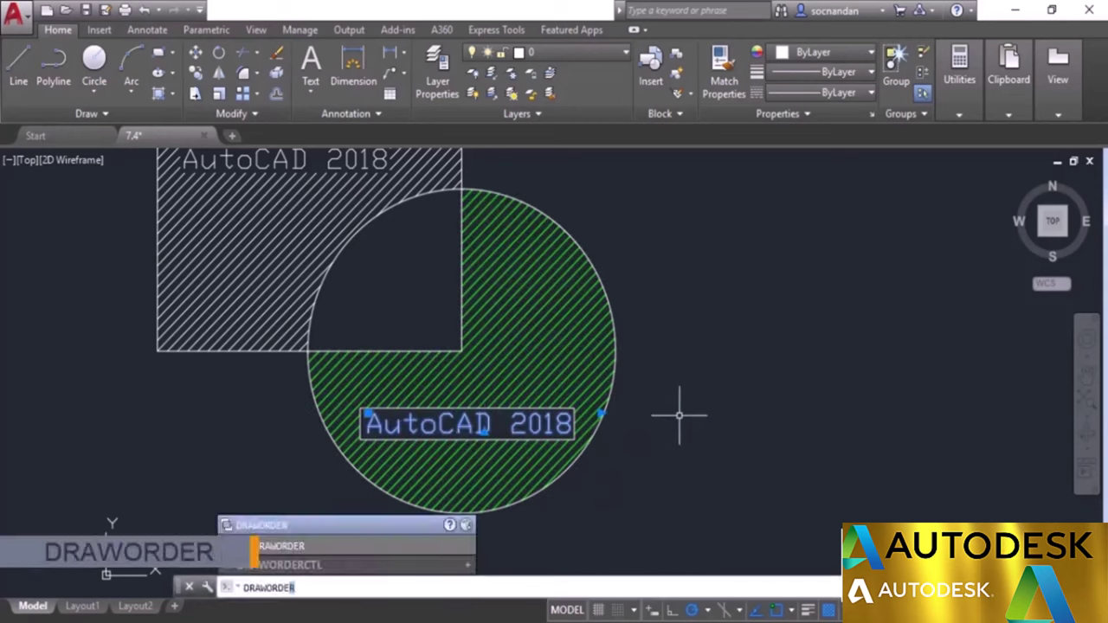
{"action": "key", "text": "Return"}
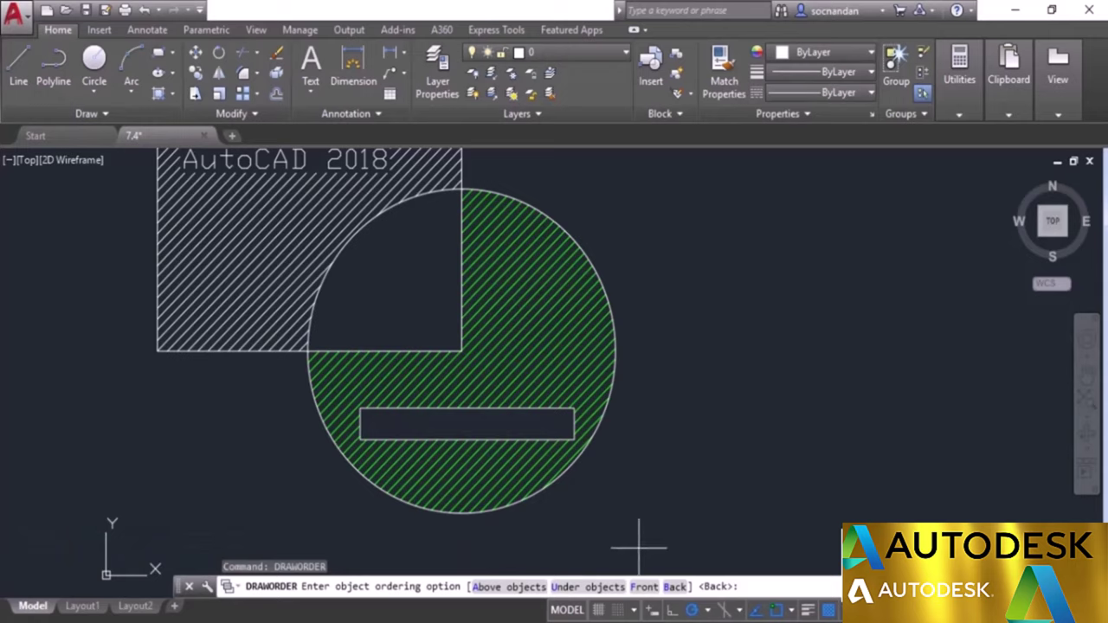
{"action": "left_click", "coordinate": [645, 587]}
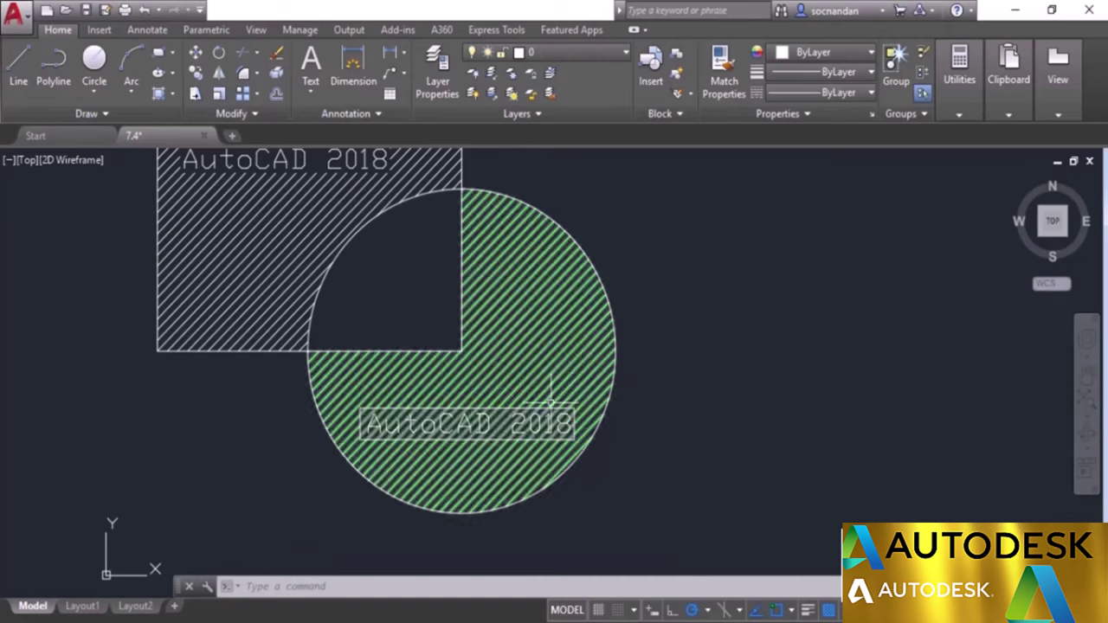
Step: Erase the wipeout around the copied "AutoCAD 2018" text on the green hatch
{"action": "left_click", "coordinate": [520, 406]}
{"action": "right_click", "coordinate": [689, 355]}
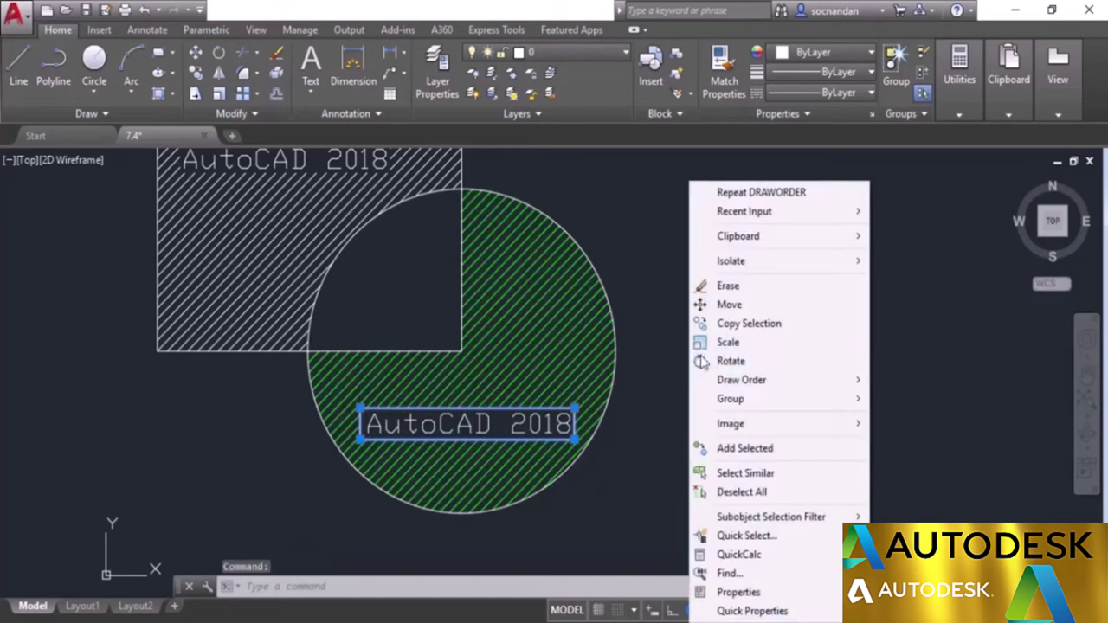
{"action": "left_click", "coordinate": [736, 288]}
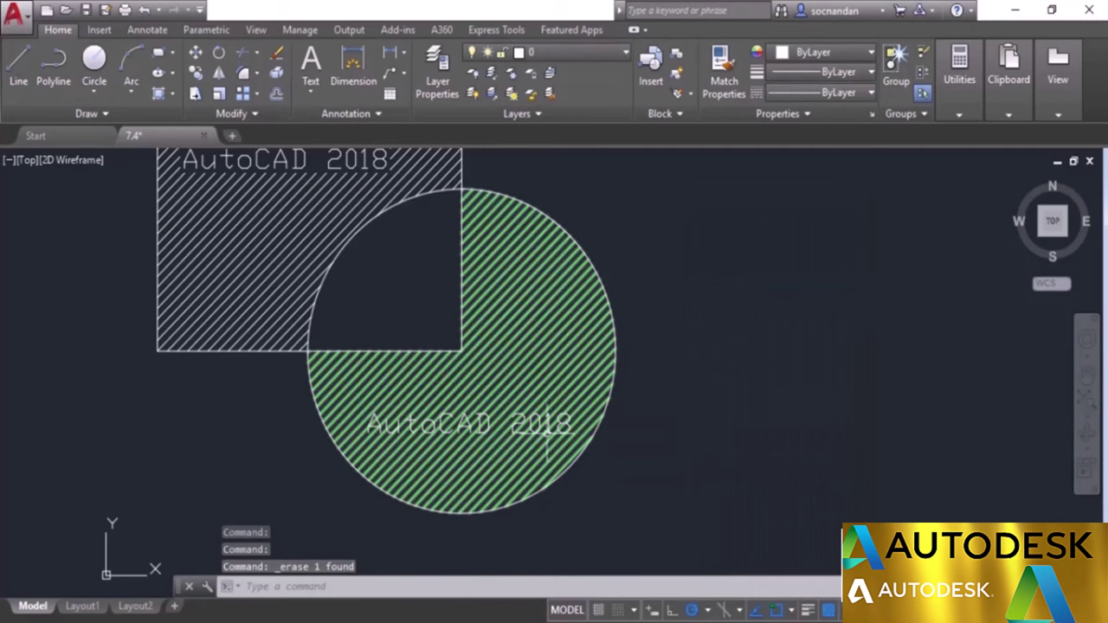
Step: Draw a new four-cornered wipeout directly around the copied "AutoCAD 2018" text by specifying its corner points
{"action": "left_click", "coordinate": [118, 112]}
{"action": "left_click", "coordinate": [34, 156]}
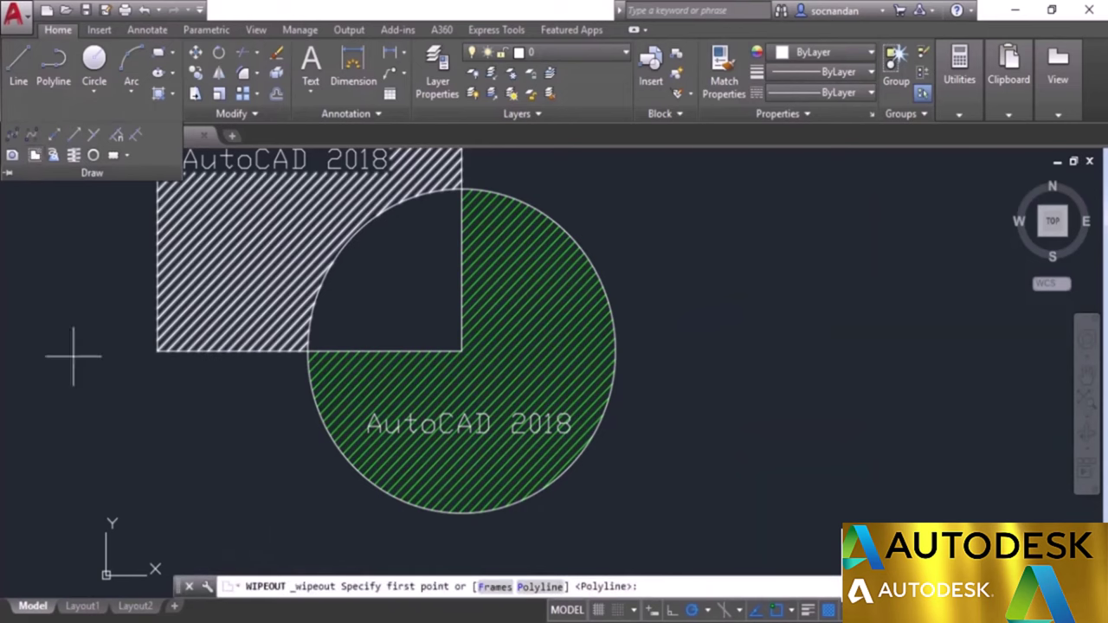
{"action": "left_click", "coordinate": [358, 412]}
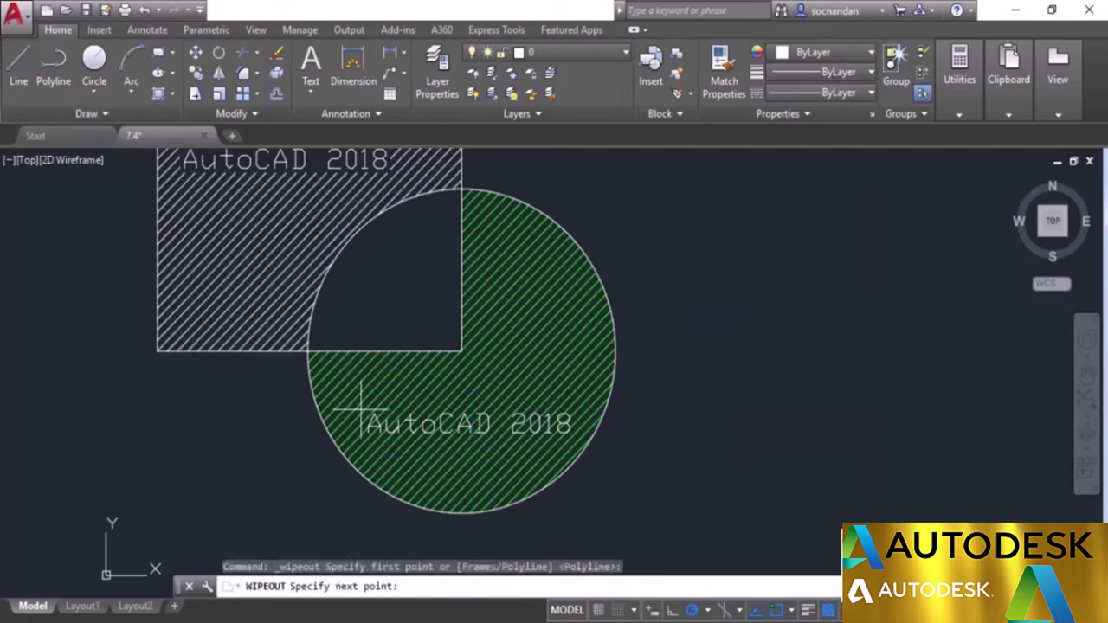
{"action": "left_click", "coordinate": [576, 411]}
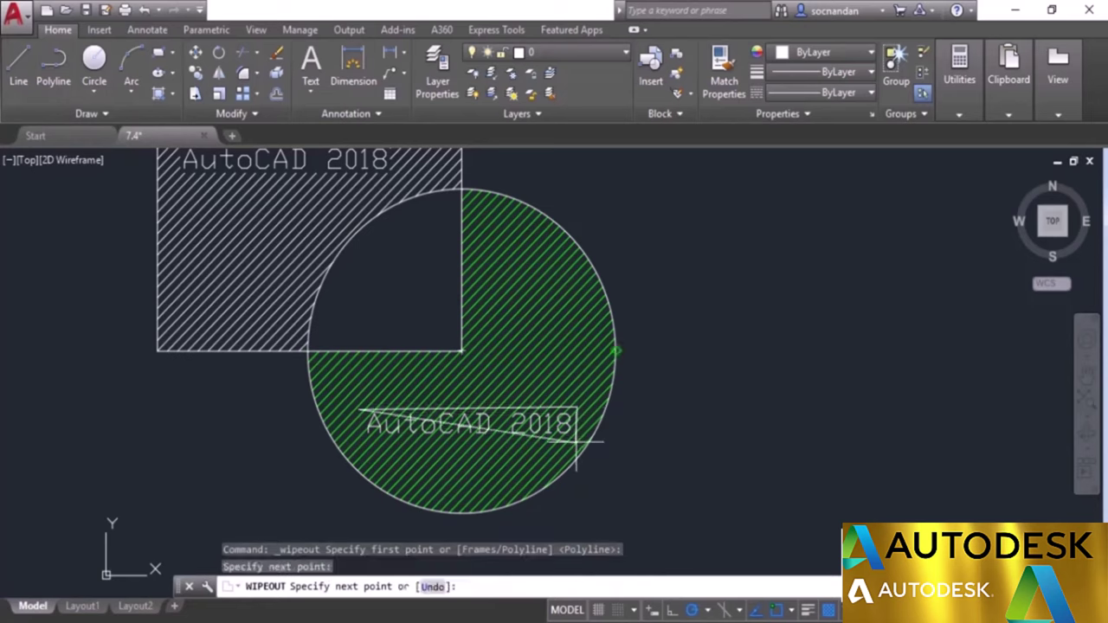
{"action": "left_click", "coordinate": [576, 444]}
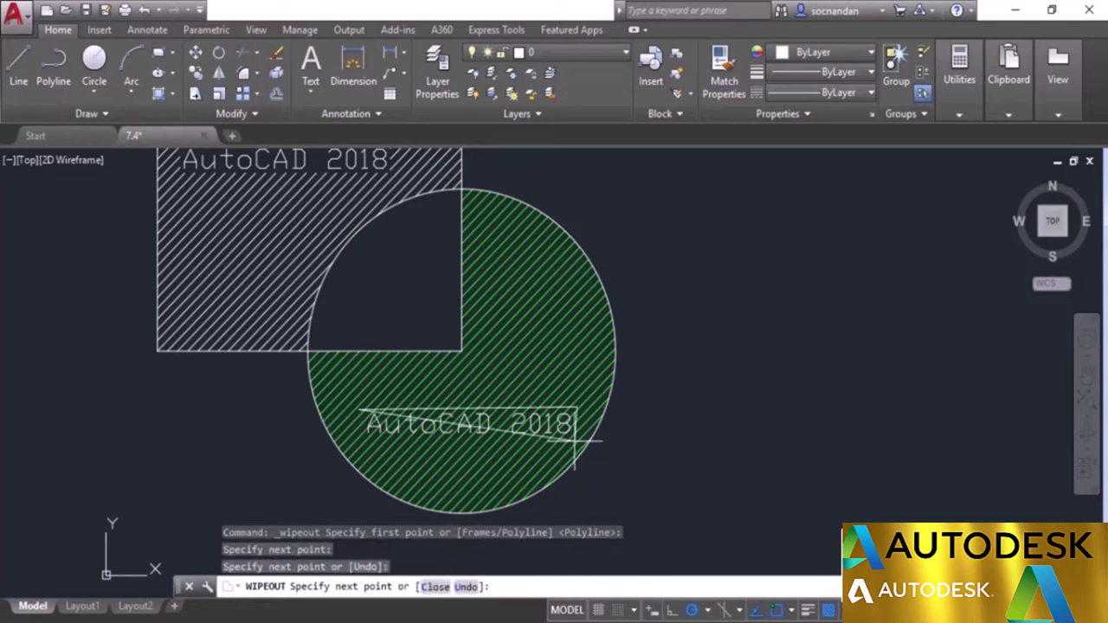
{"action": "left_click", "coordinate": [358, 443]}
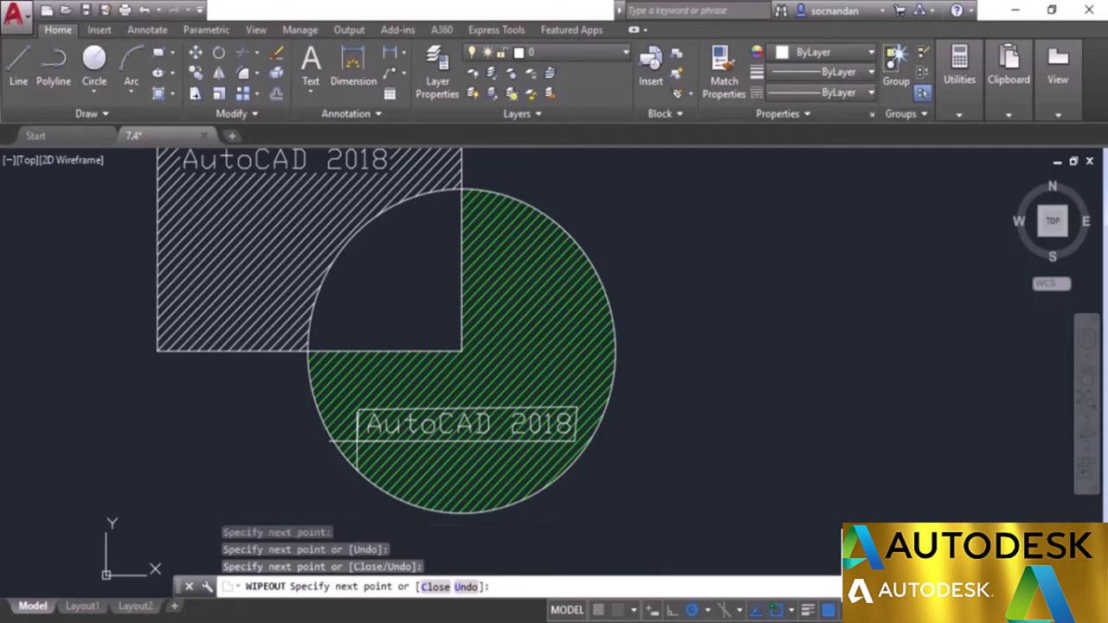
{"action": "key", "text": "Return"}
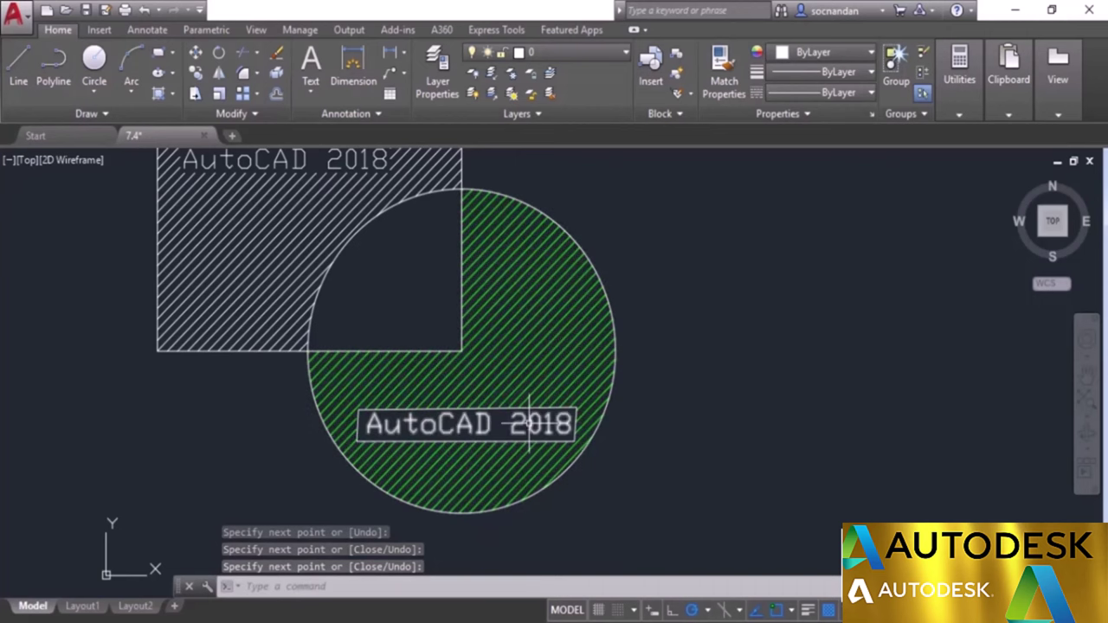
Step: Move the copied "AutoCAD 2018" text in front of the new wipeout using the DRAWORDER Front option
{"action": "left_click", "coordinate": [524, 422]}
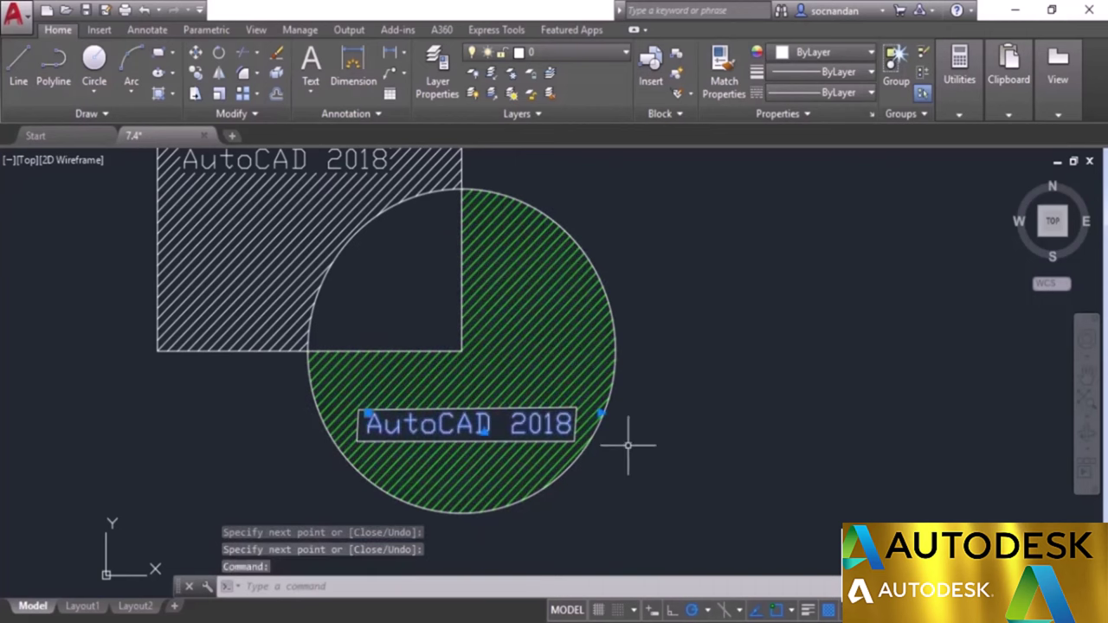
{"action": "type", "text": "DRaw"}
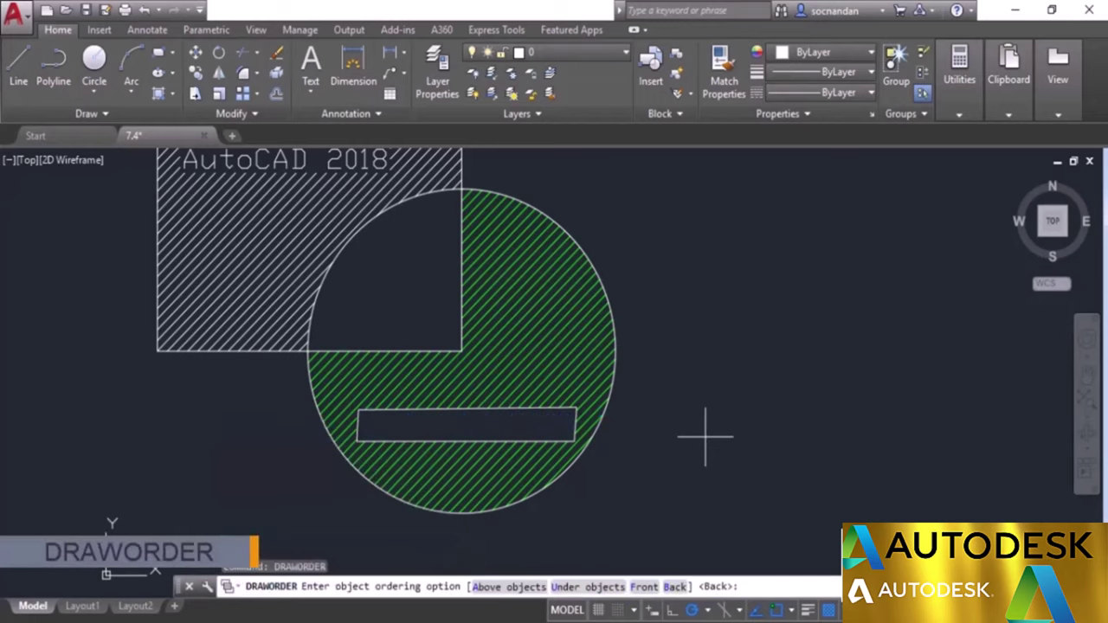
{"action": "left_click", "coordinate": [644, 586]}
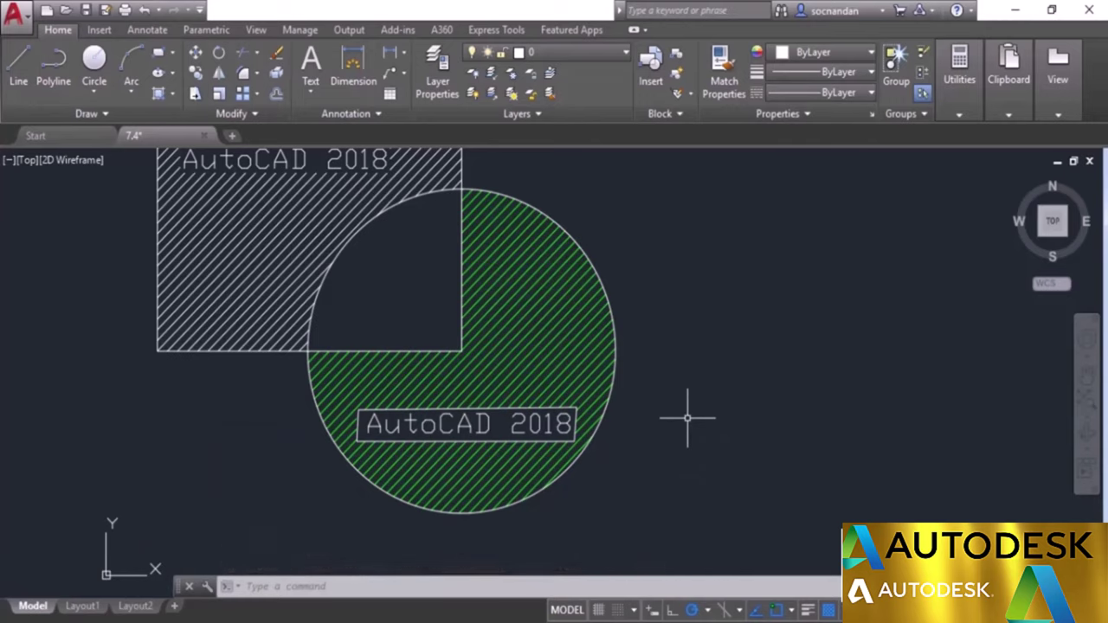
Step: Hide the wipeout's frame with the WIPEOUTFRAME system variable
{"action": "type", "text": "wipeo"}
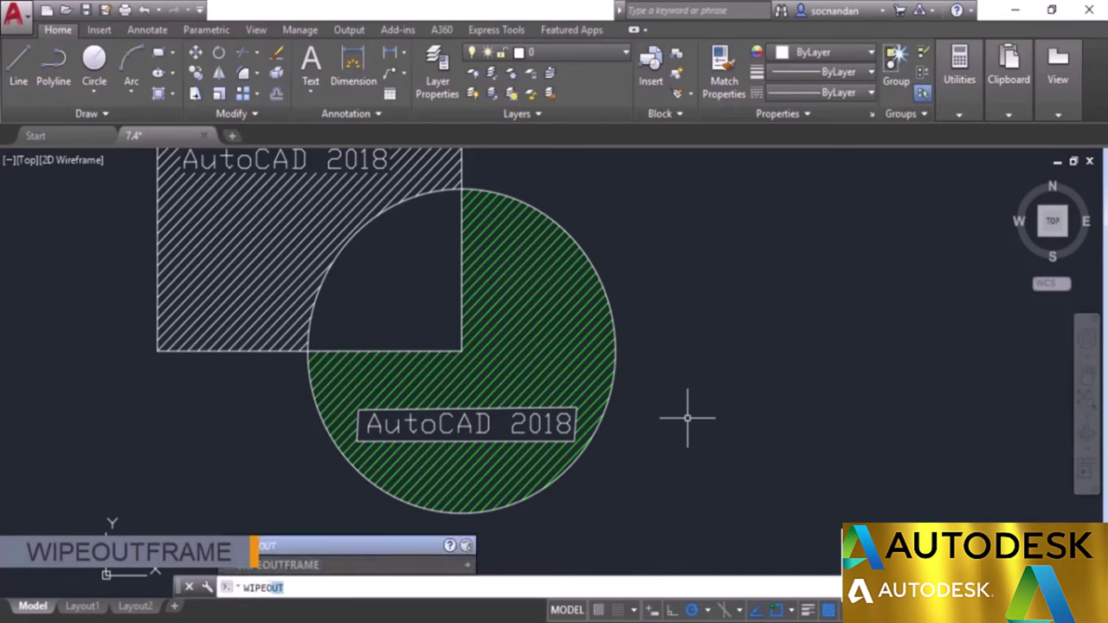
{"action": "type", "text": "utframe"}
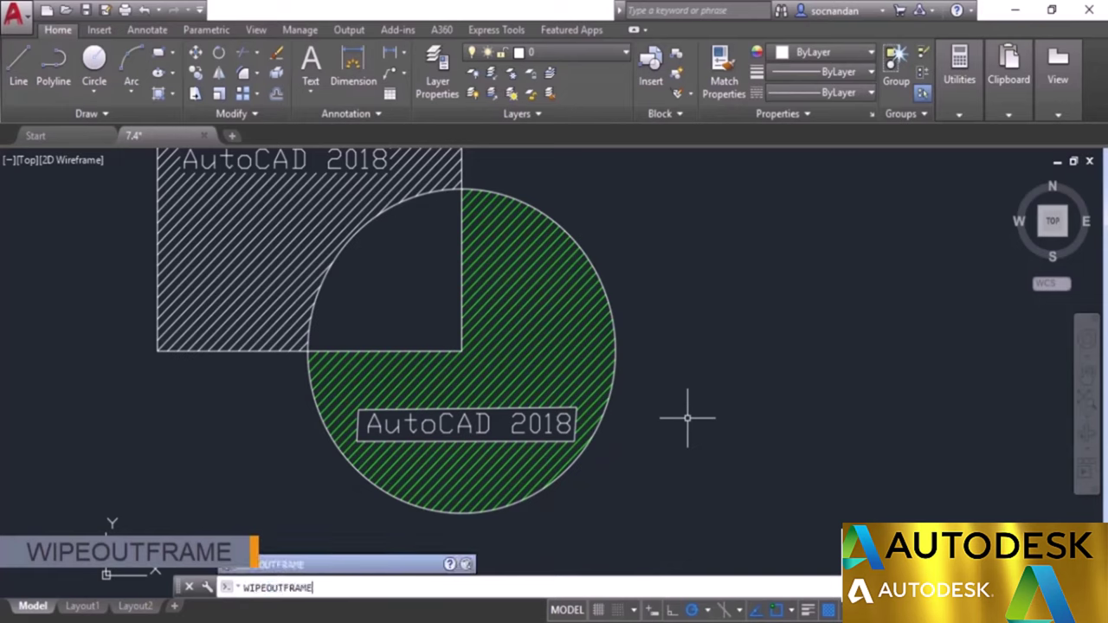
{"action": "key", "text": "Return"}
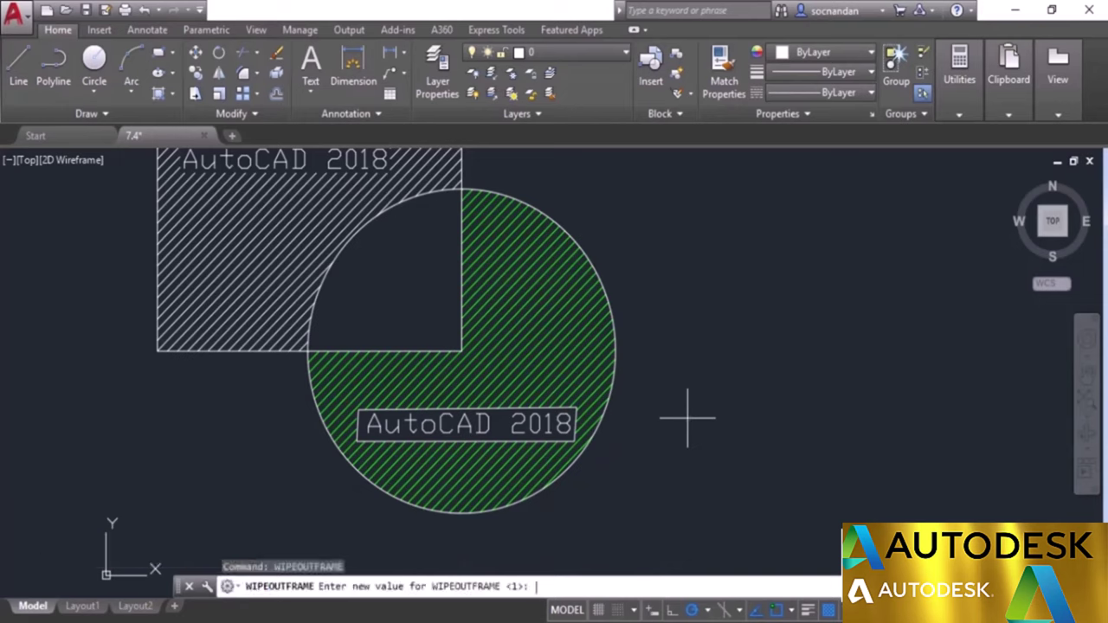
{"action": "key", "text": "Return"}
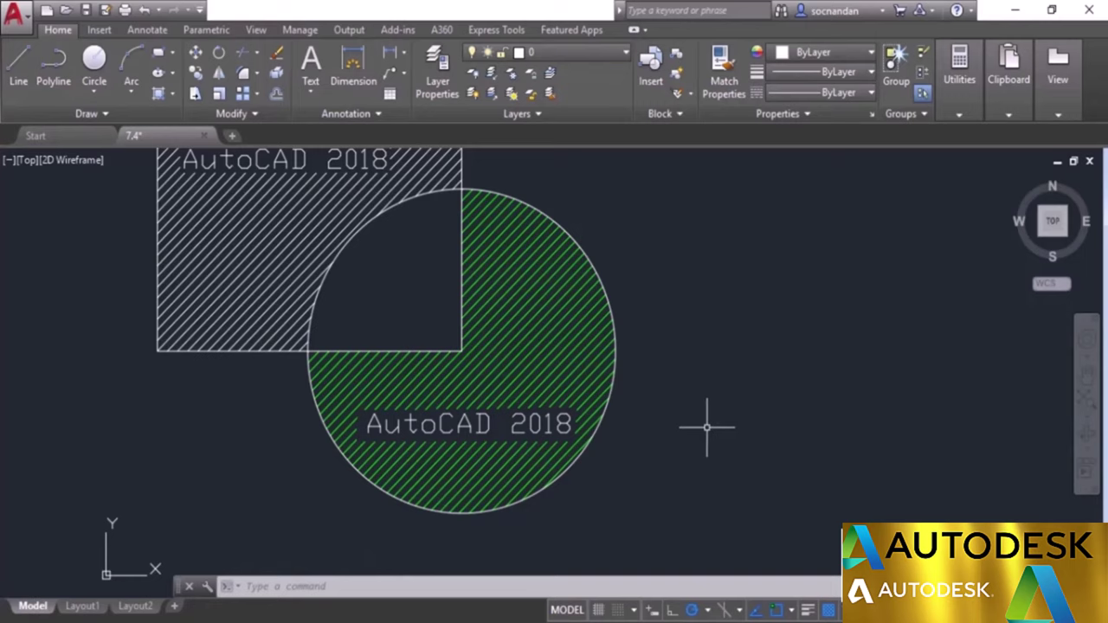
{"action": "scroll", "coordinate": [710, 425], "scroll_direction": "down", "scroll_amount": 3}
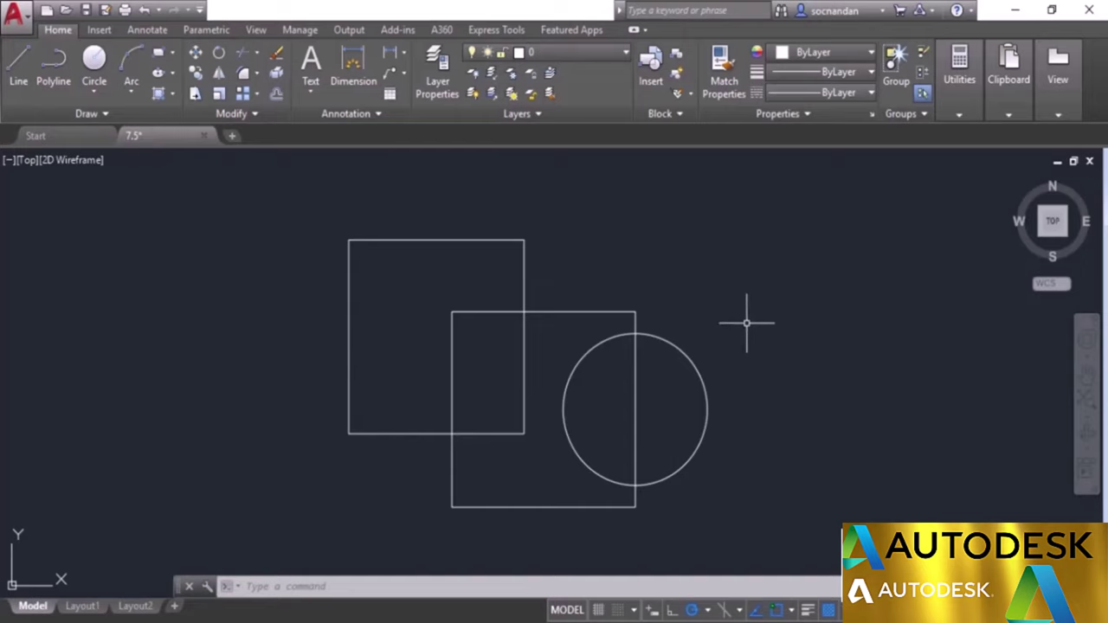
Step: Fill the upper square outside its overlap with the lower square using a yellow-to-blue GR_LINEAR gradient
{"action": "left_click", "coordinate": [174, 95]}
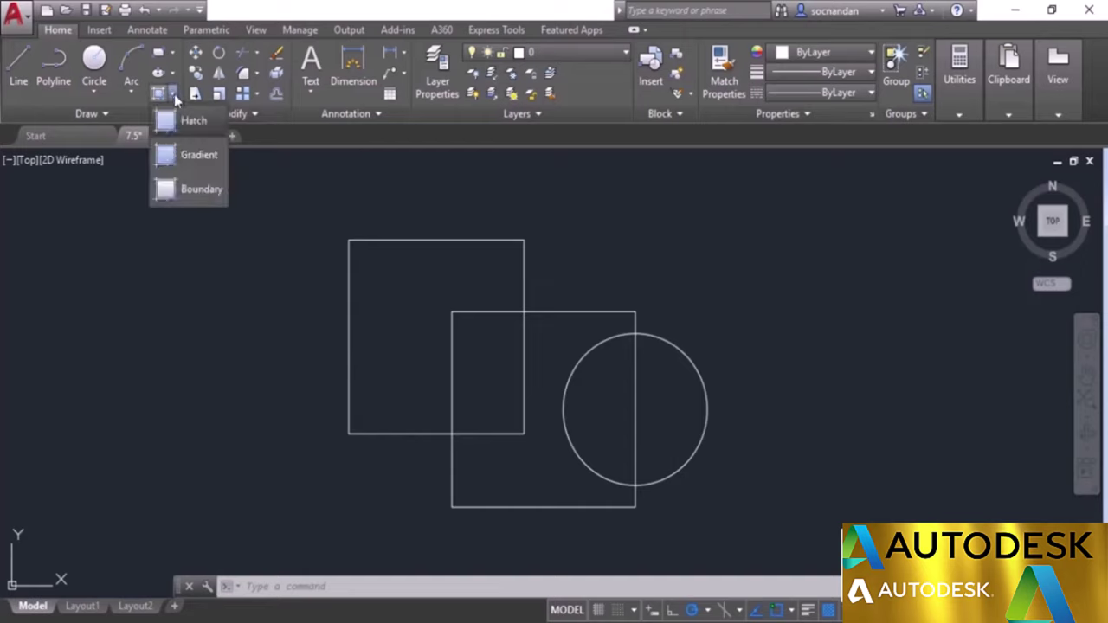
{"action": "left_click", "coordinate": [210, 161]}
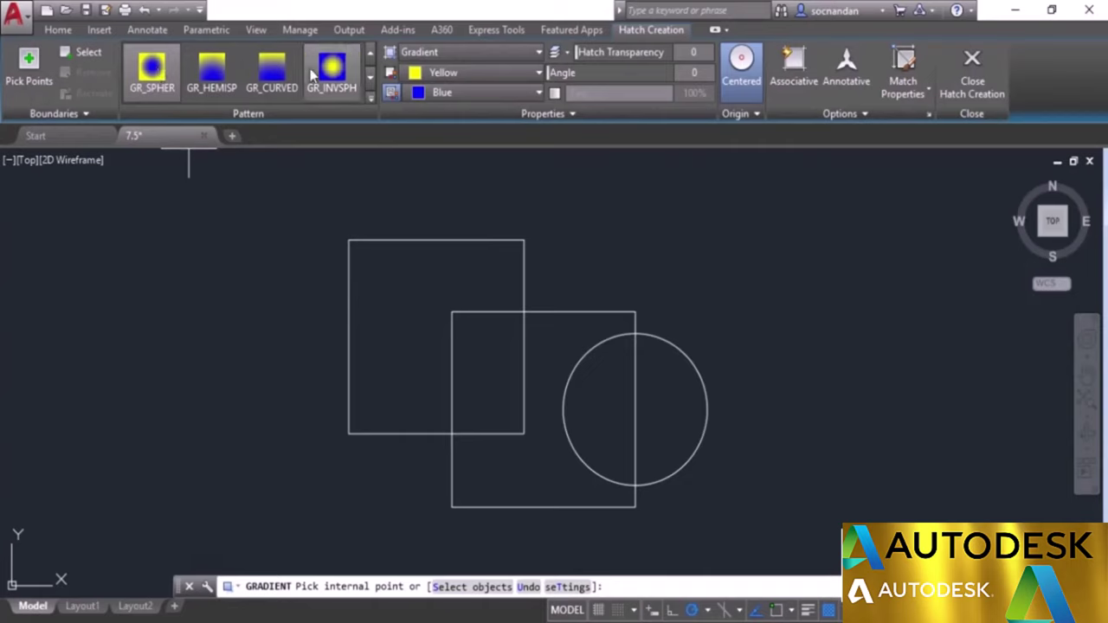
{"action": "left_click", "coordinate": [734, 78]}
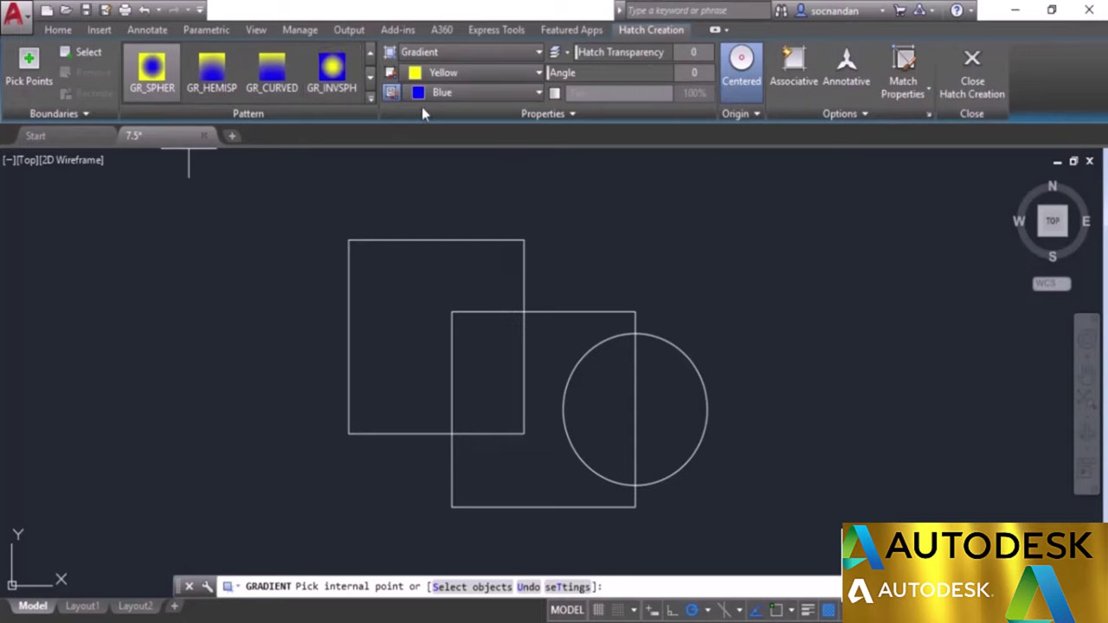
{"action": "left_click", "coordinate": [371, 100]}
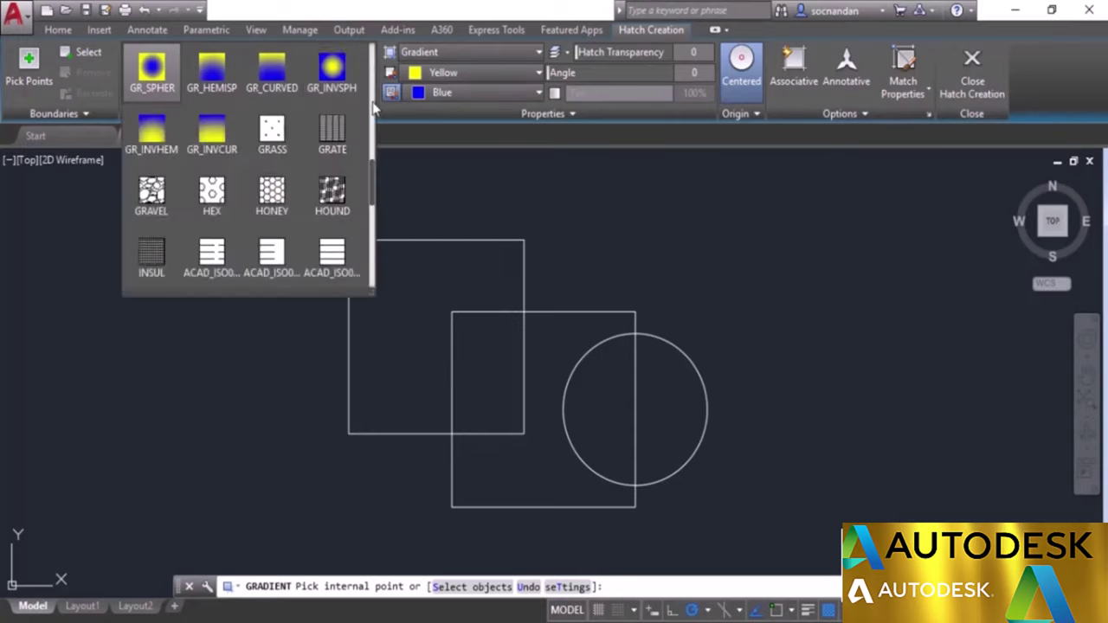
{"action": "scroll", "coordinate": [307, 160], "scroll_direction": "up", "scroll_amount": 1}
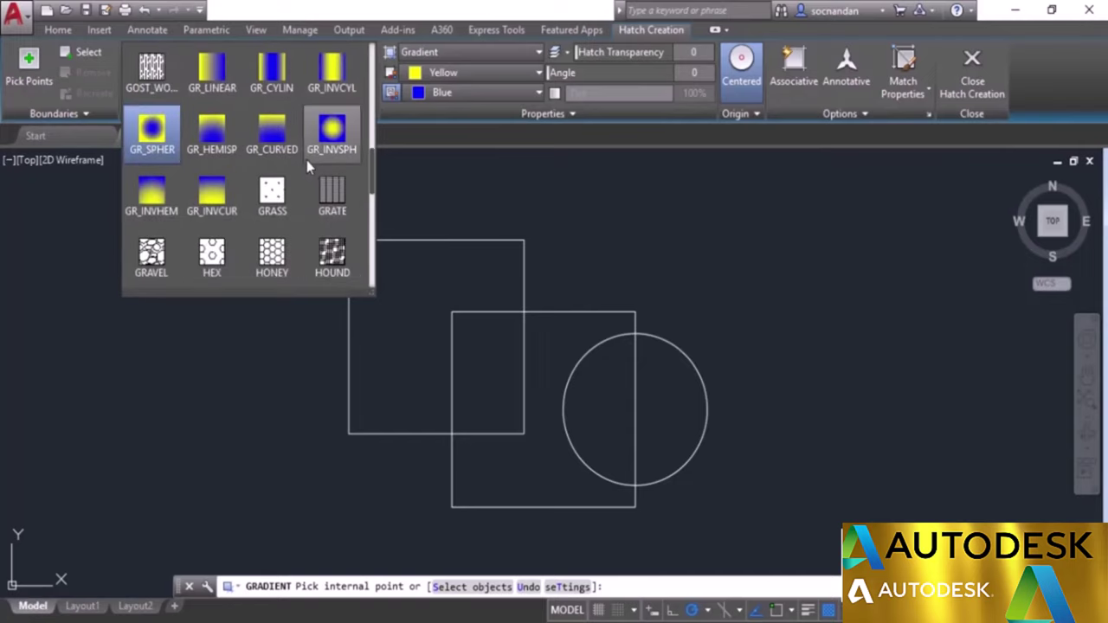
{"action": "left_click", "coordinate": [217, 78]}
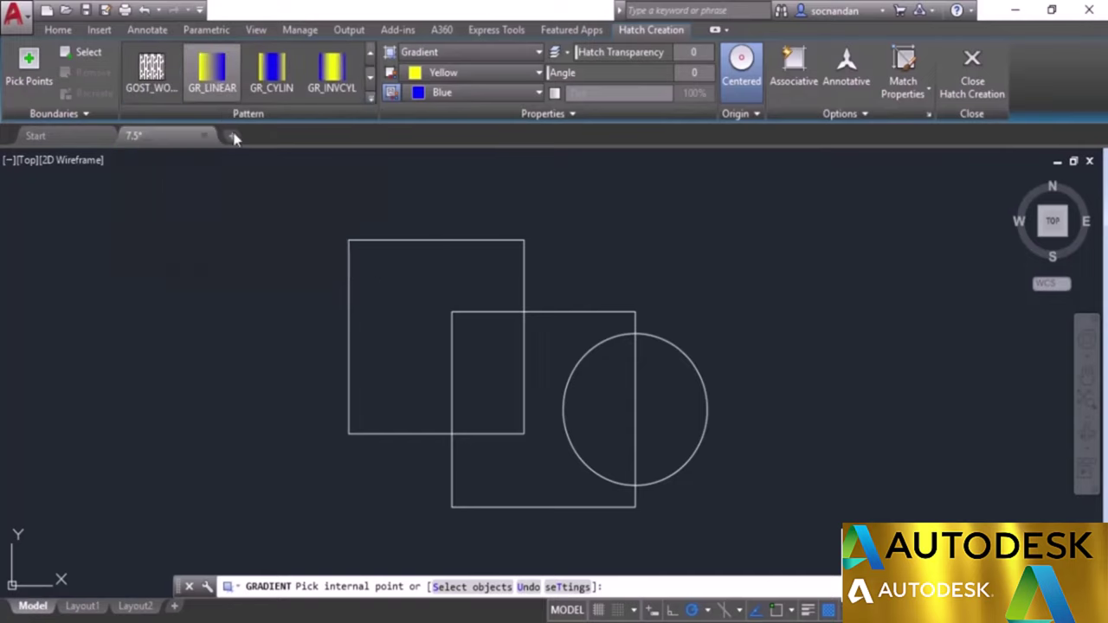
{"action": "left_click", "coordinate": [389, 306]}
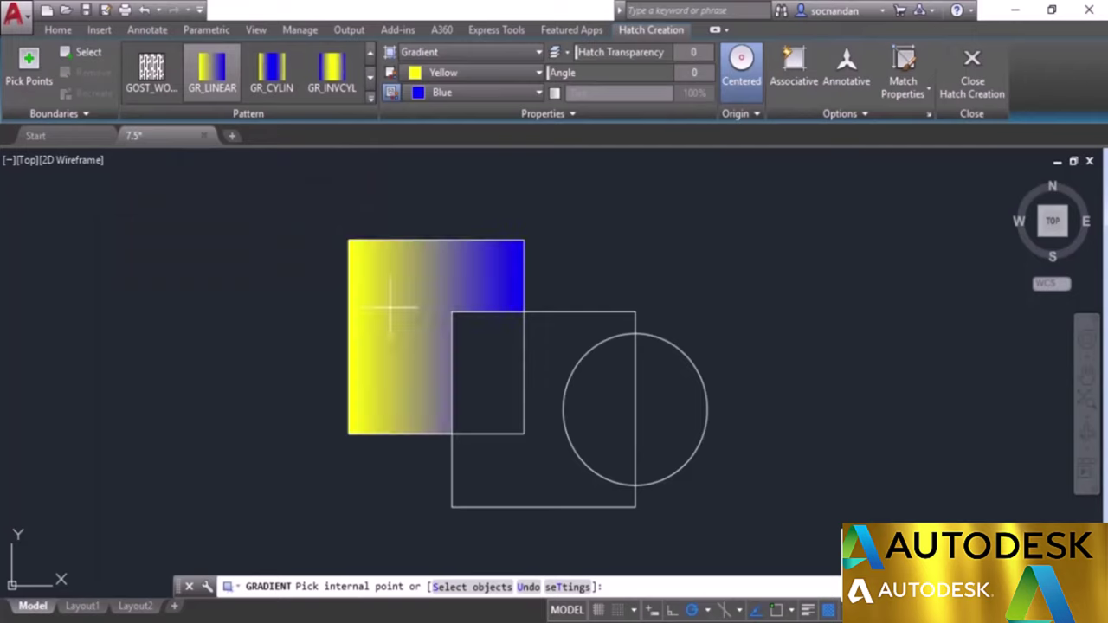
{"action": "left_click", "coordinate": [399, 309]}
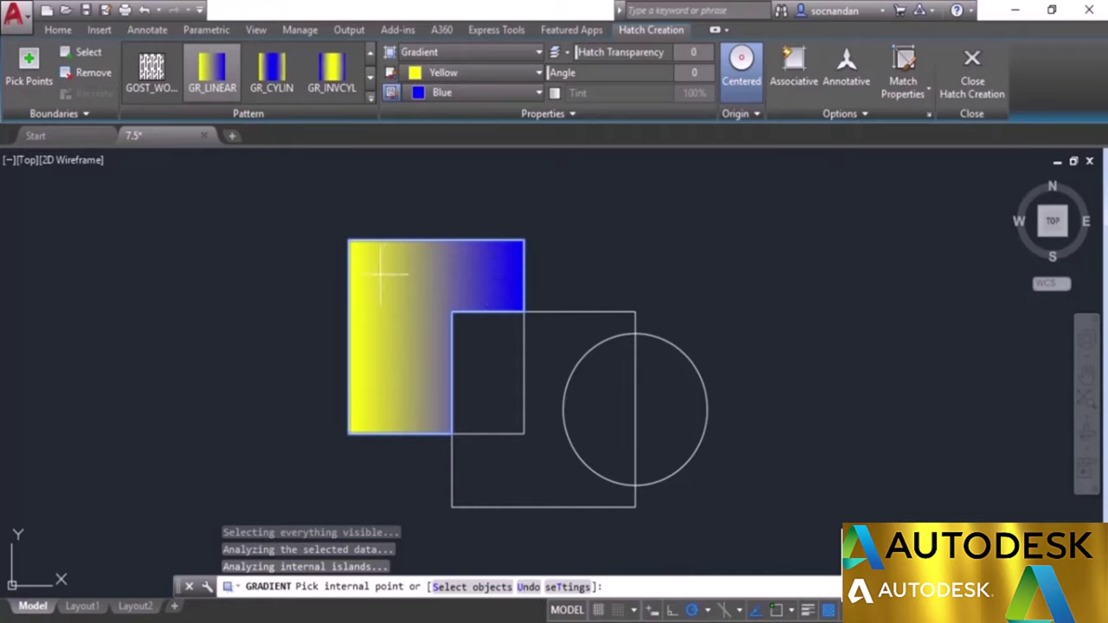
Step: Set the upper square's gradient colours to Red and Cyan and finish the gradient fill
{"action": "left_click", "coordinate": [211, 95]}
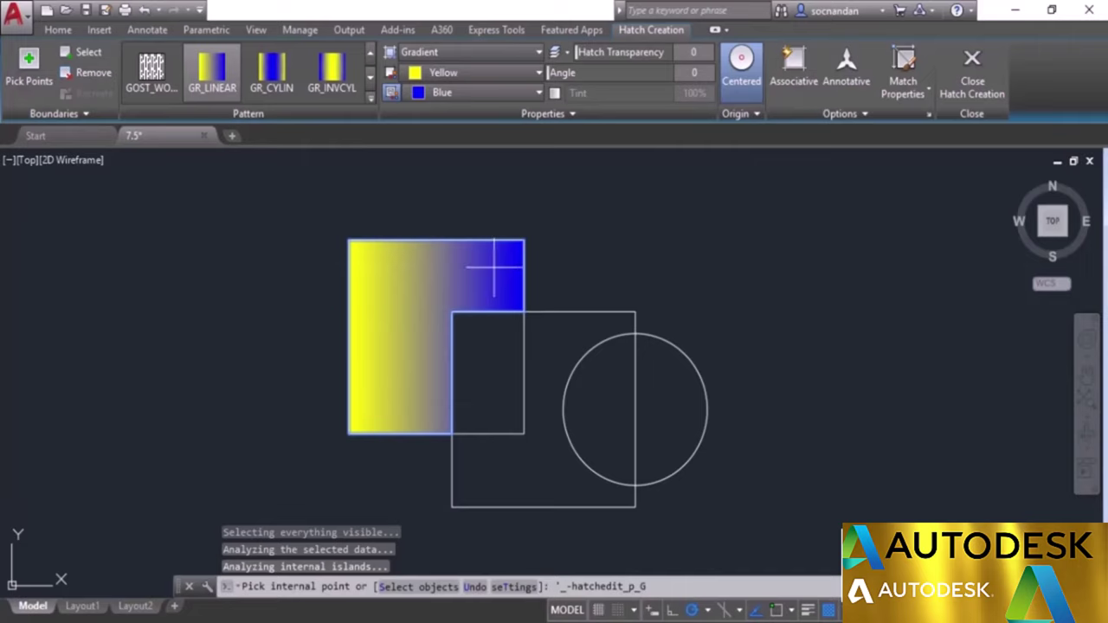
{"action": "left_click", "coordinate": [523, 71]}
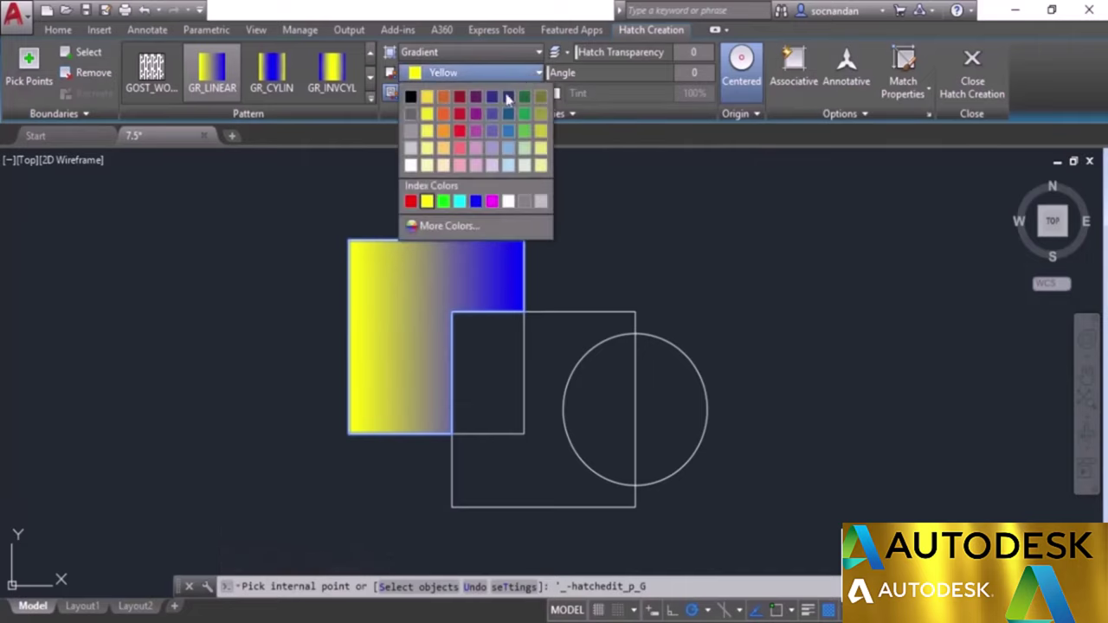
{"action": "left_click", "coordinate": [414, 201]}
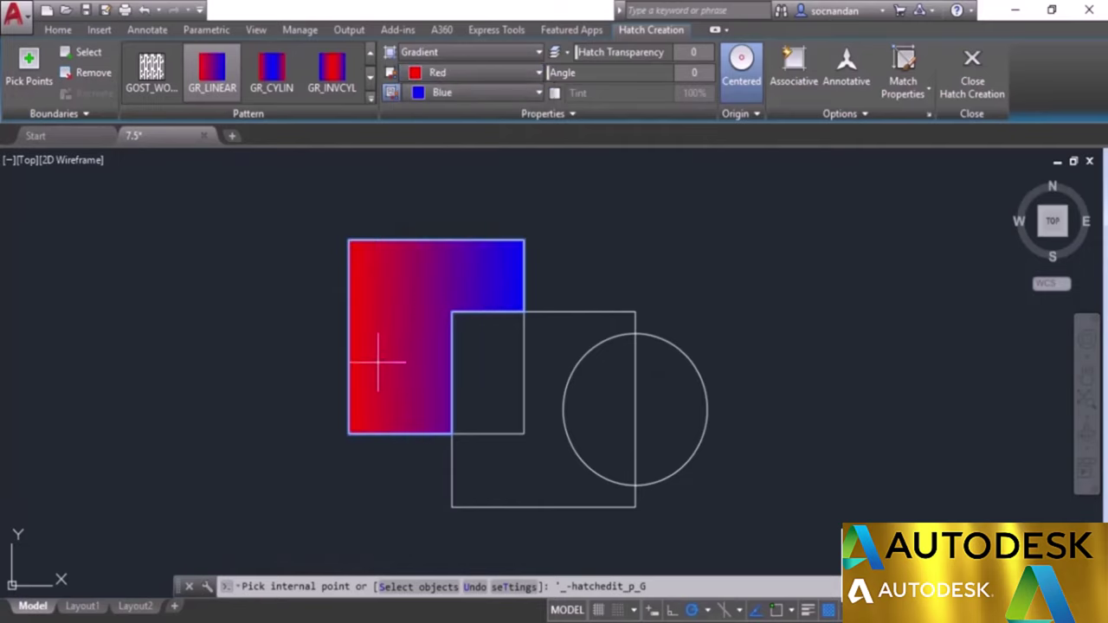
{"action": "left_click", "coordinate": [498, 93]}
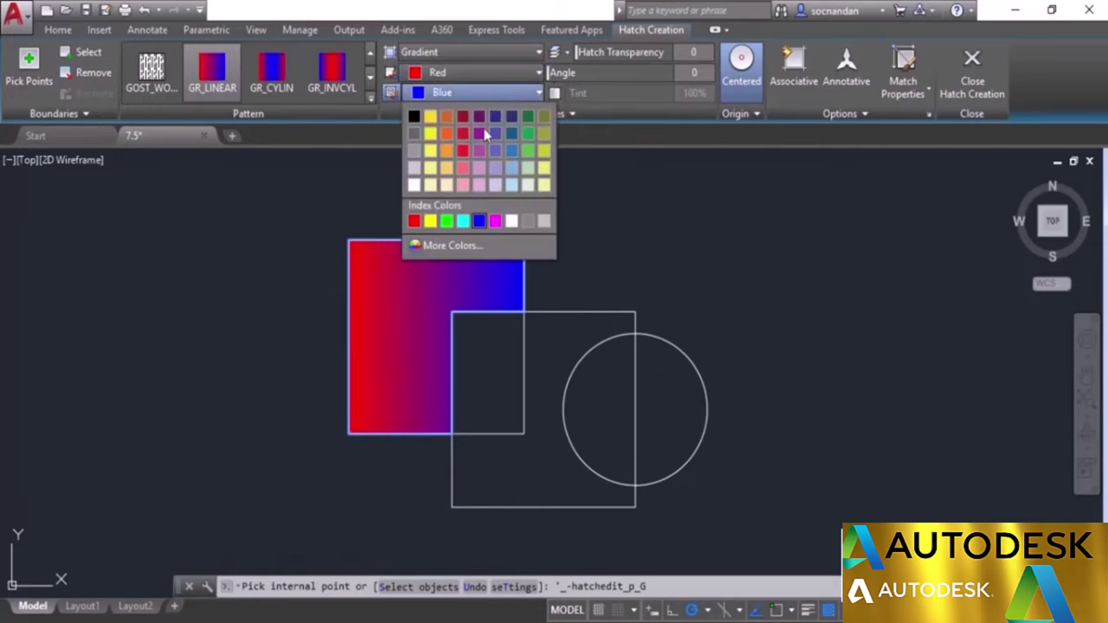
{"action": "left_click", "coordinate": [466, 222]}
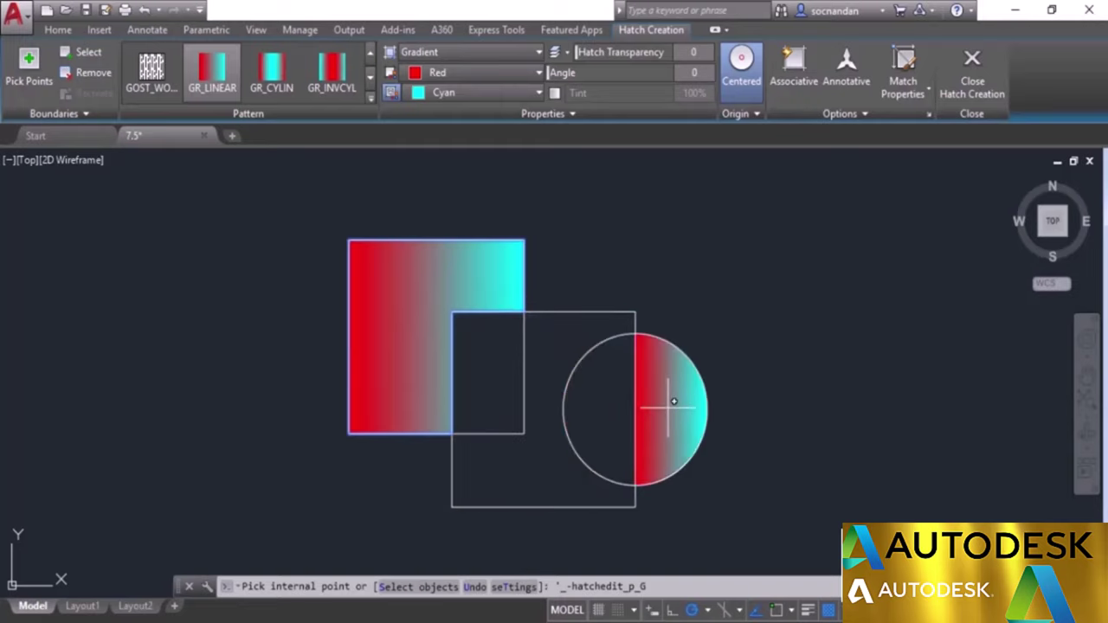
{"action": "left_click", "coordinate": [972, 71]}
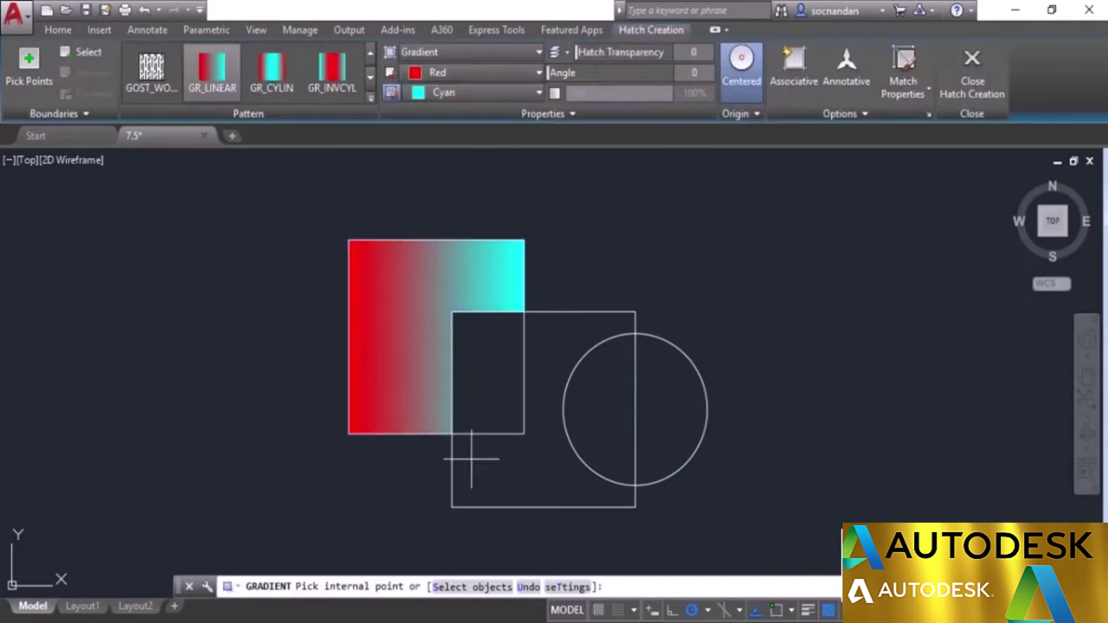
Step: Fill both halves of the circle with a Red-to-Cyan GR_SPHER gradient
{"action": "left_click", "coordinate": [616, 401]}
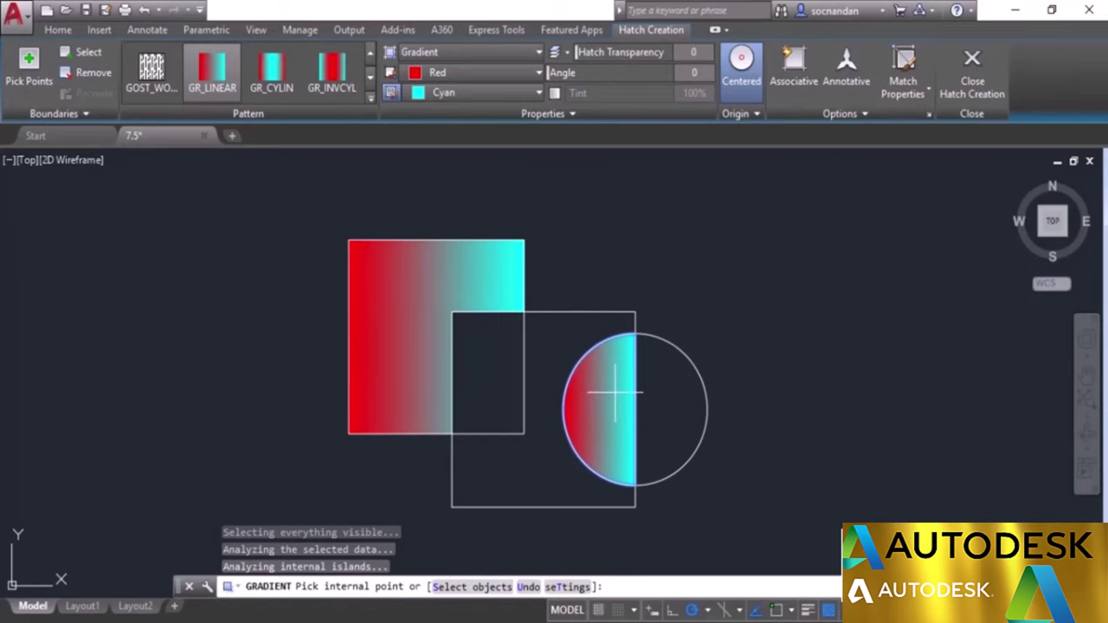
{"action": "left_click", "coordinate": [371, 97]}
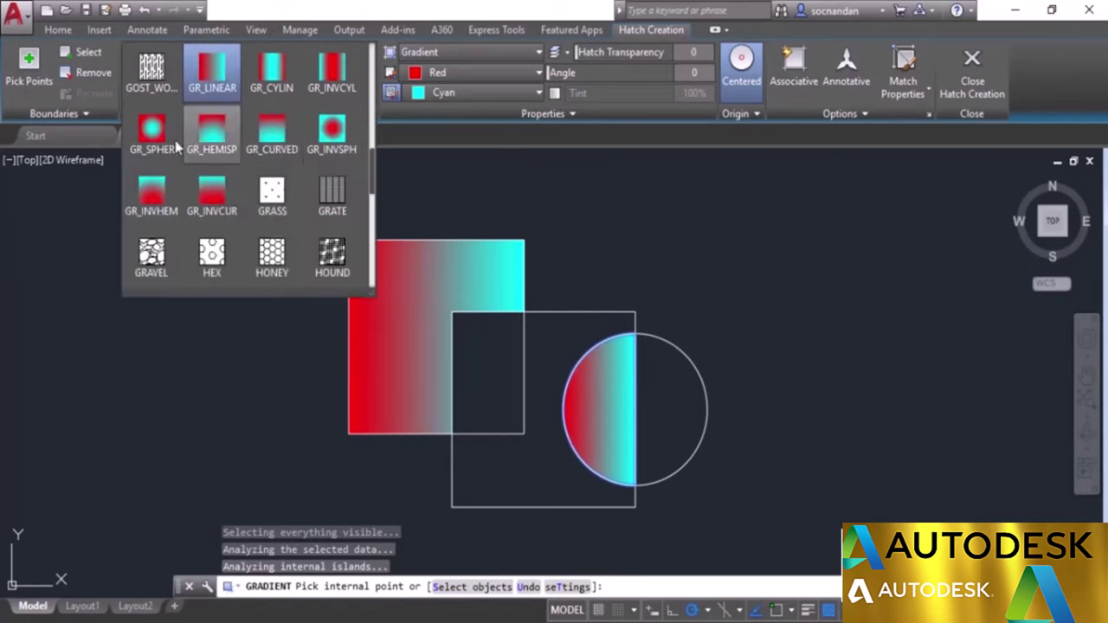
{"action": "left_click", "coordinate": [164, 138]}
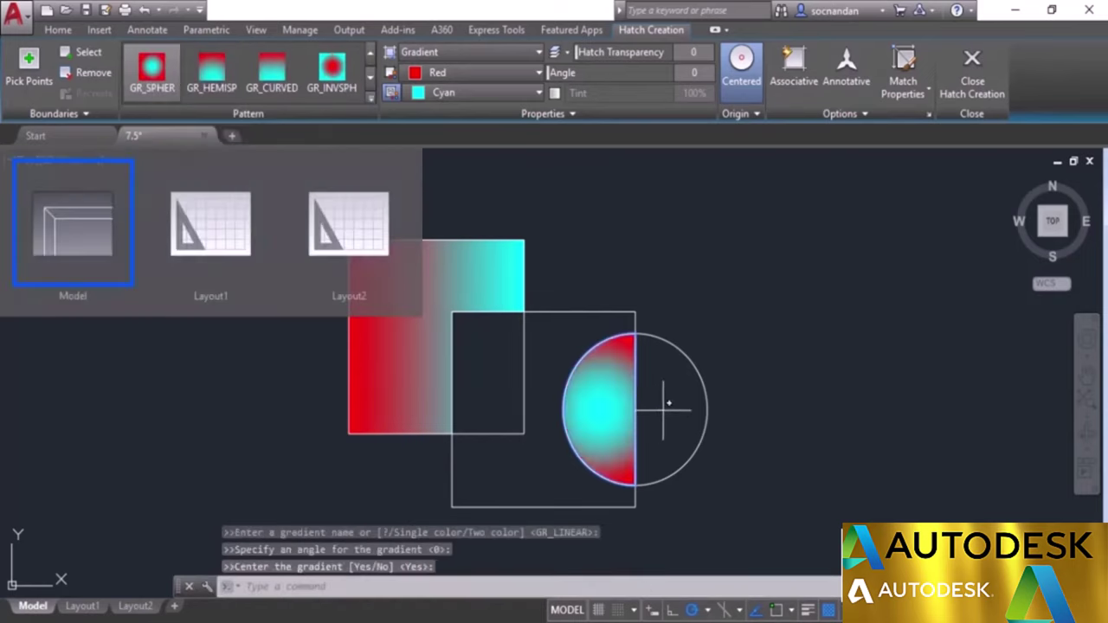
{"action": "left_click", "coordinate": [666, 407]}
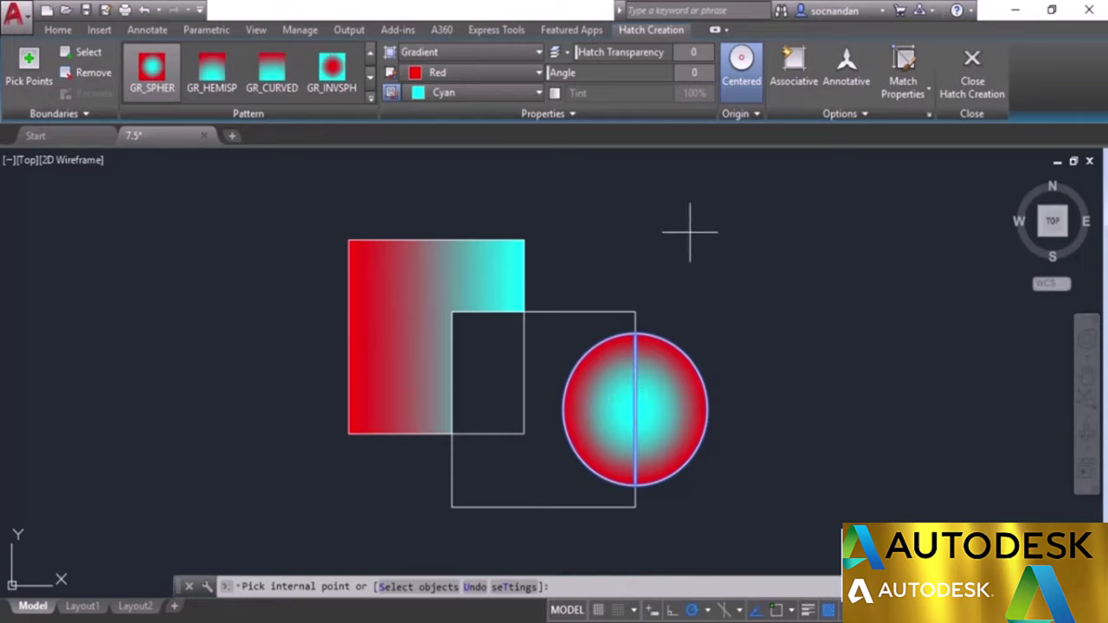
Step: Turn off centring for the circle's gradient and finish the gradient fill
{"action": "left_click", "coordinate": [742, 67]}
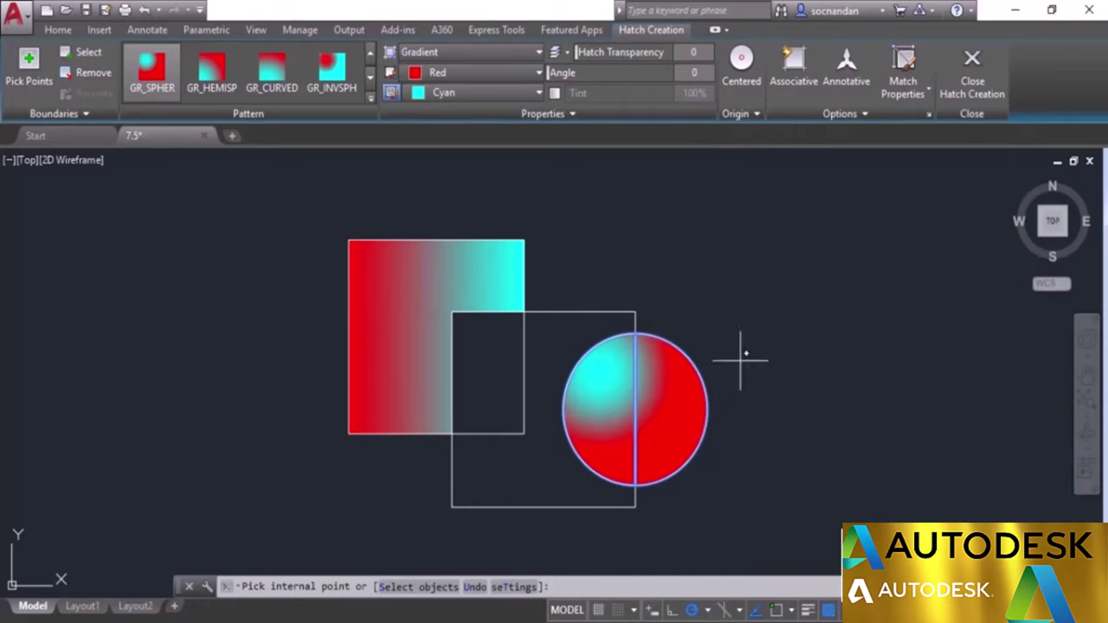
{"action": "left_click", "coordinate": [832, 118]}
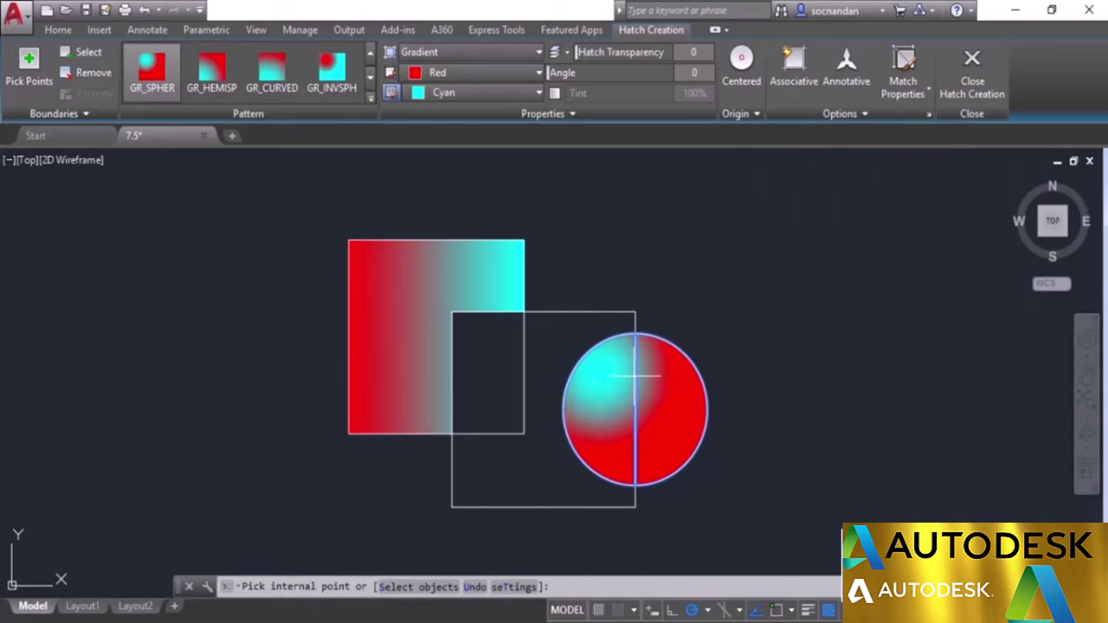
{"action": "left_click", "coordinate": [972, 90]}
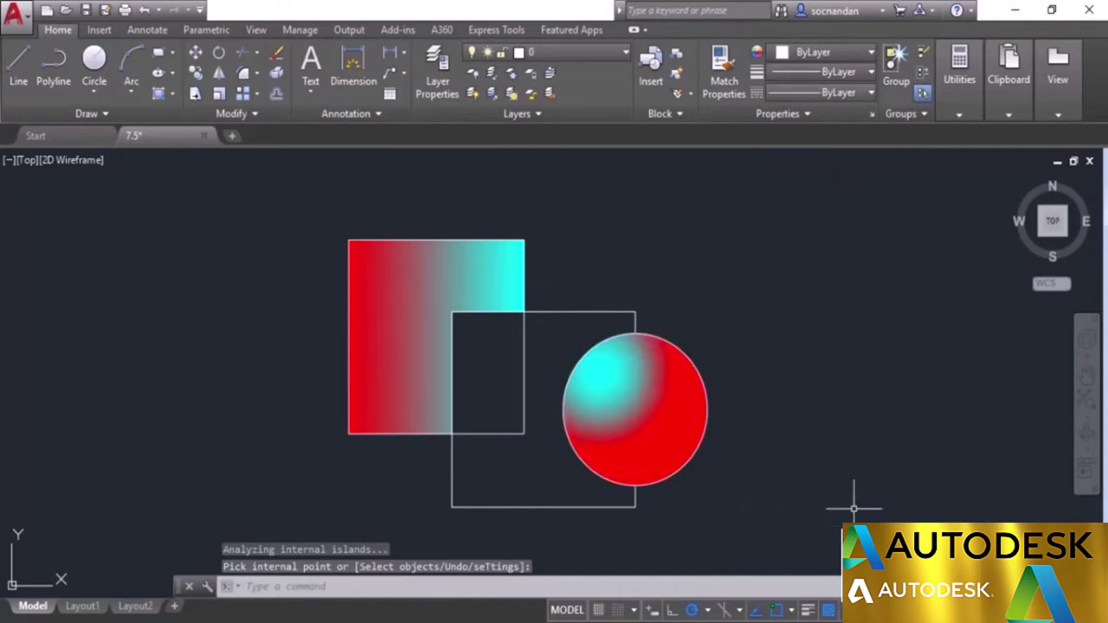
{"action": "left_click", "coordinate": [673, 413]}
{"action": "left_click", "coordinate": [774, 329]}
{"action": "key", "text": "Escape"}
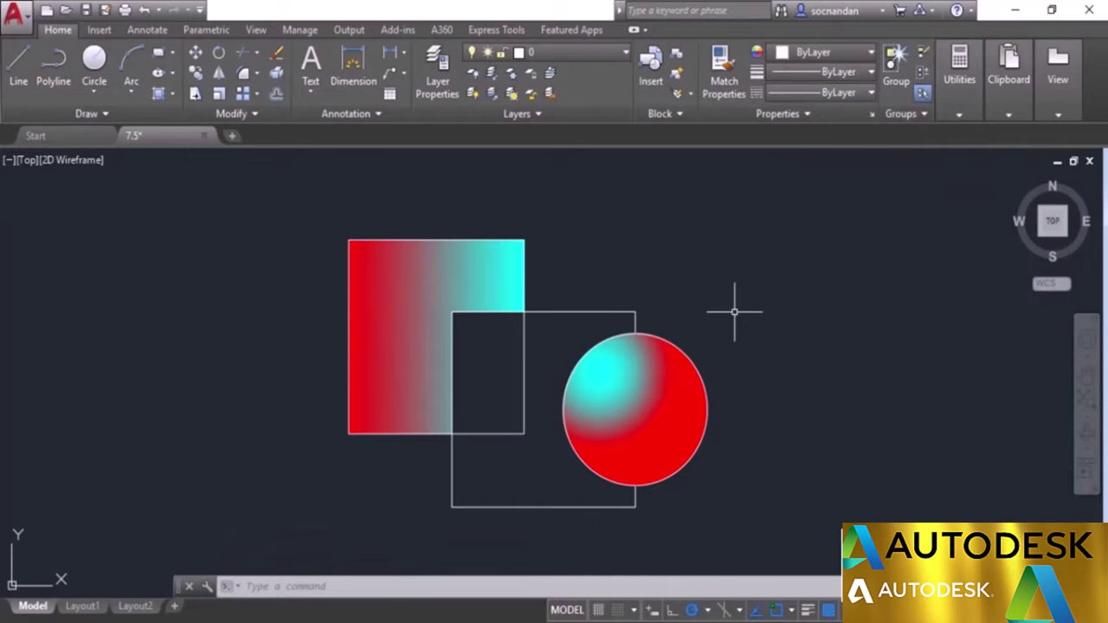
Step: Fill the overlap of the two squares with a SOLID hatch in colour 242,113,114
{"action": "left_click", "coordinate": [156, 97]}
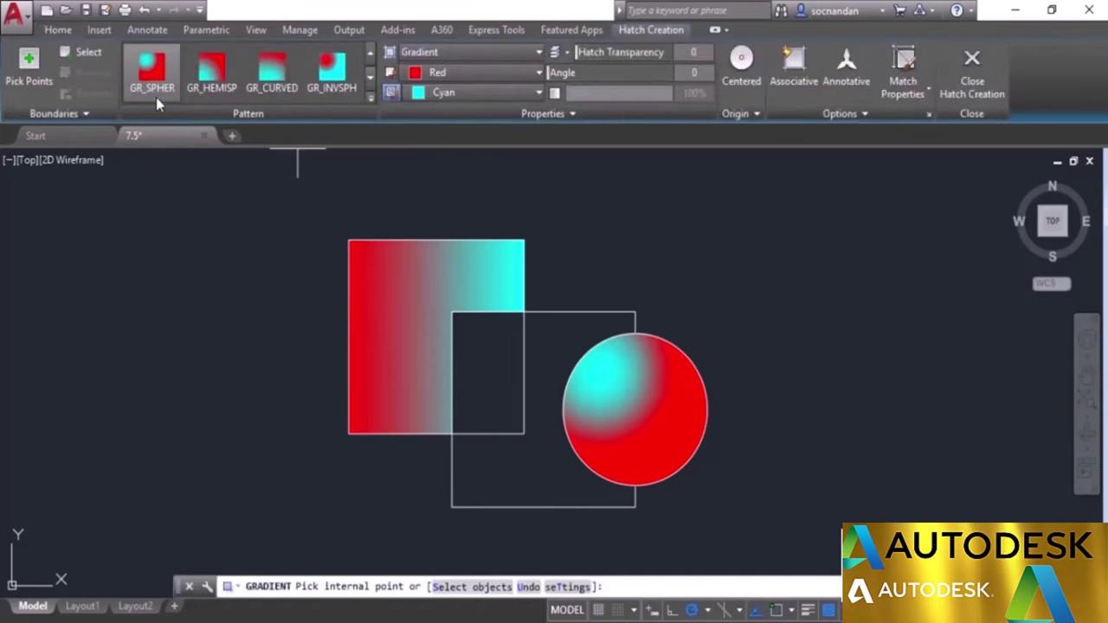
{"action": "left_click", "coordinate": [371, 97]}
{"action": "left_click_drag", "start_coordinate": [374, 175], "coordinate": [378, 49]}
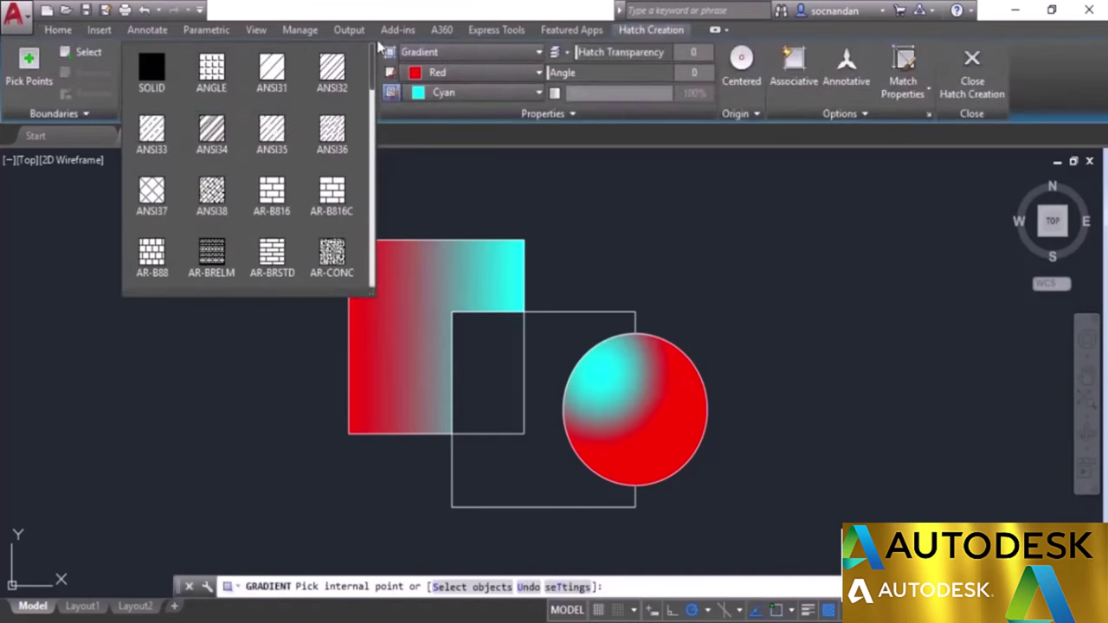
{"action": "left_click", "coordinate": [143, 87]}
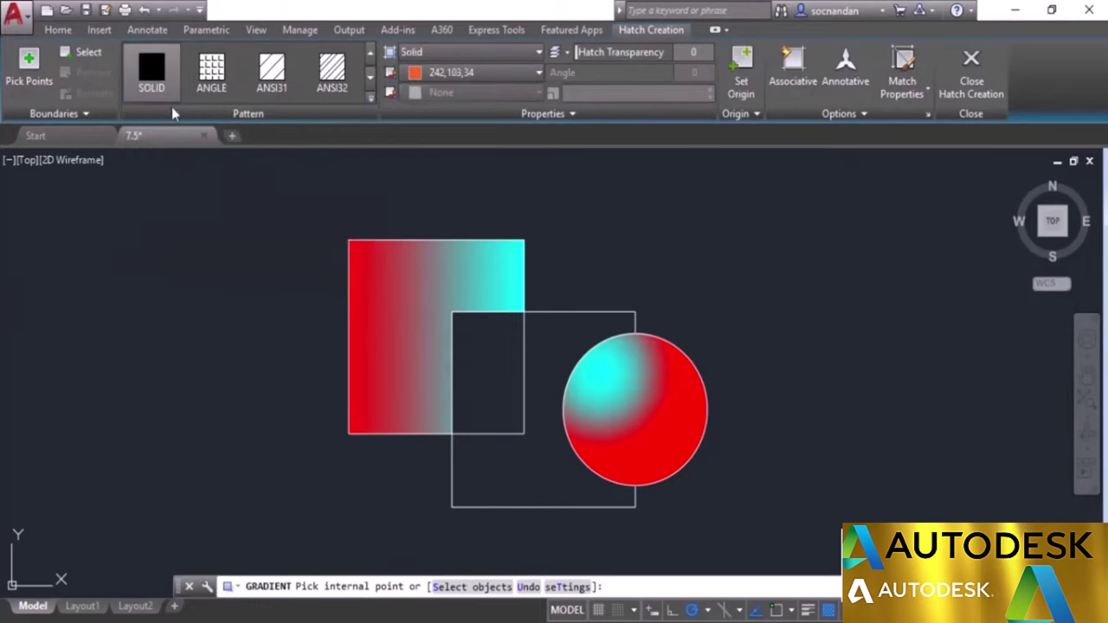
{"action": "left_click", "coordinate": [442, 75]}
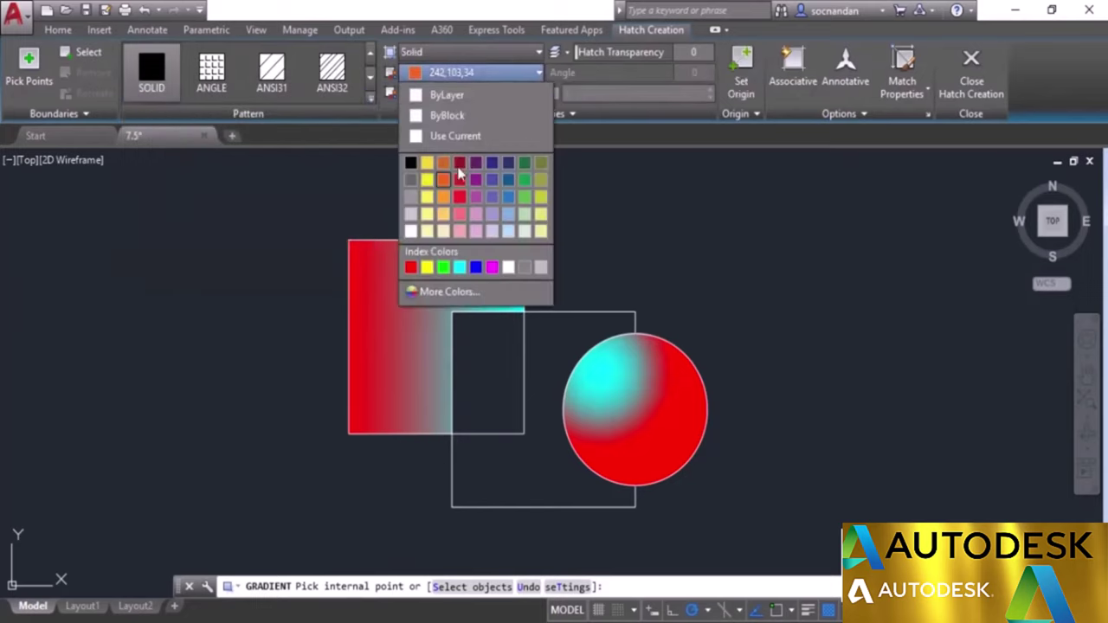
{"action": "left_click", "coordinate": [459, 215]}
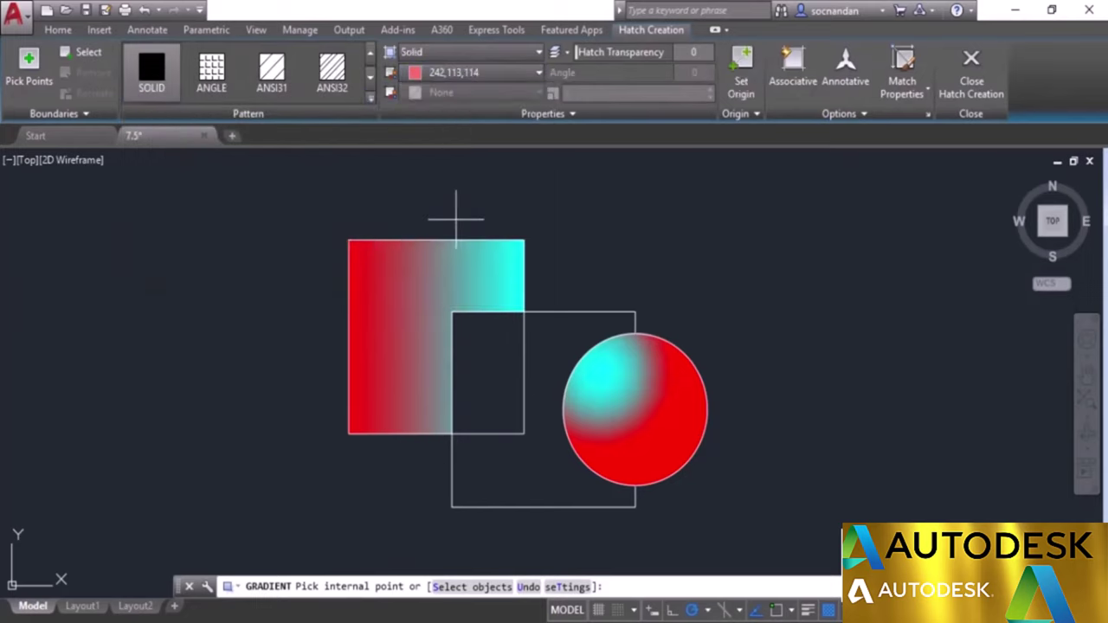
{"action": "left_click", "coordinate": [510, 365]}
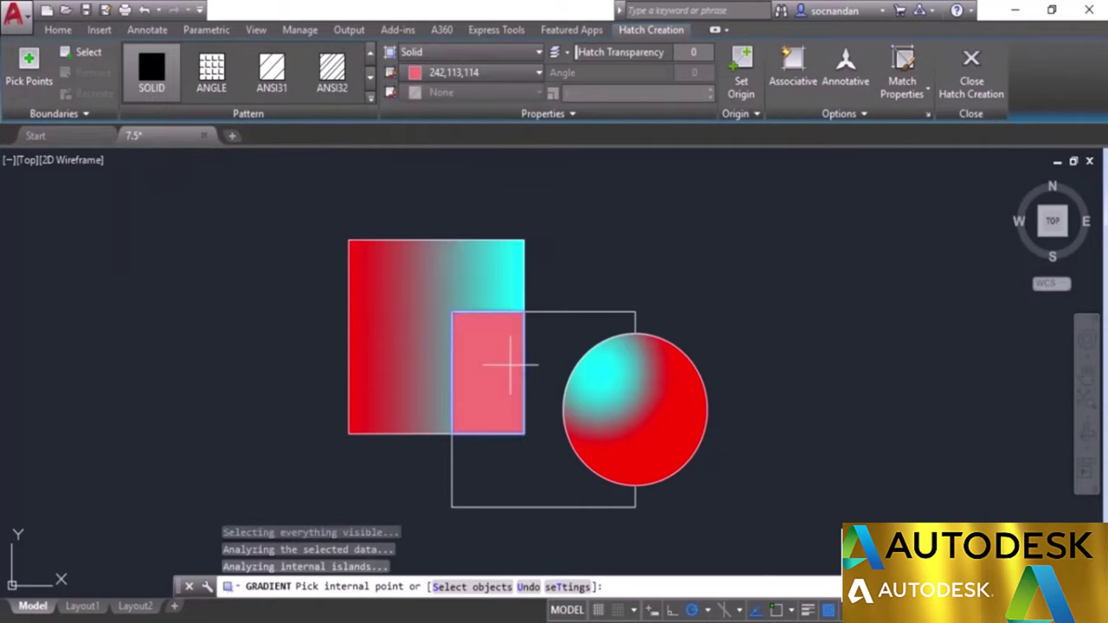
{"action": "left_click", "coordinate": [961, 102]}
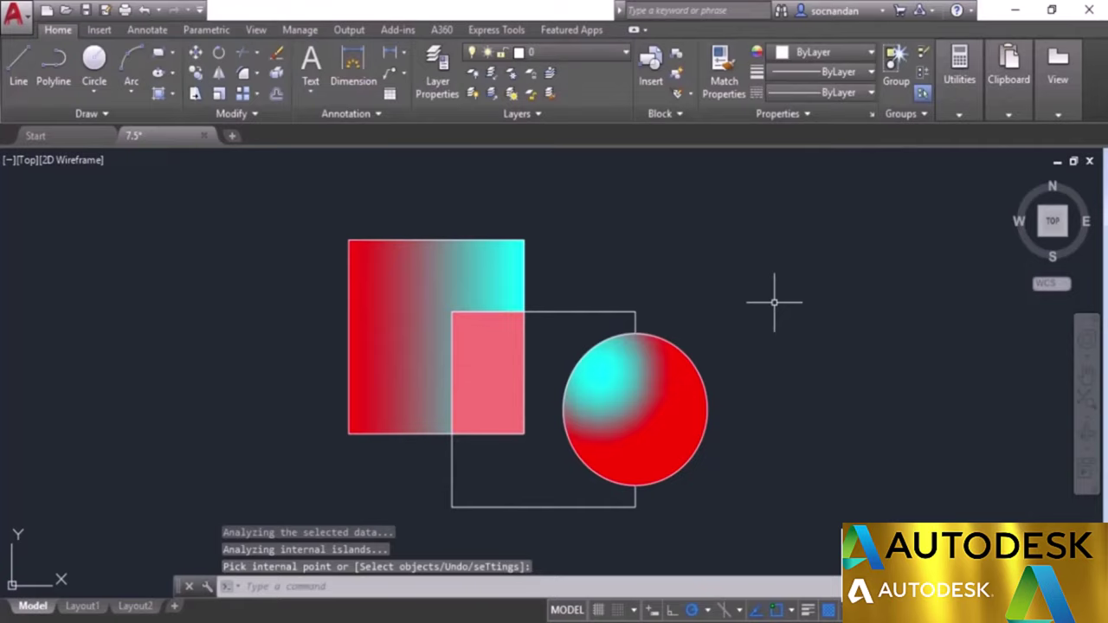
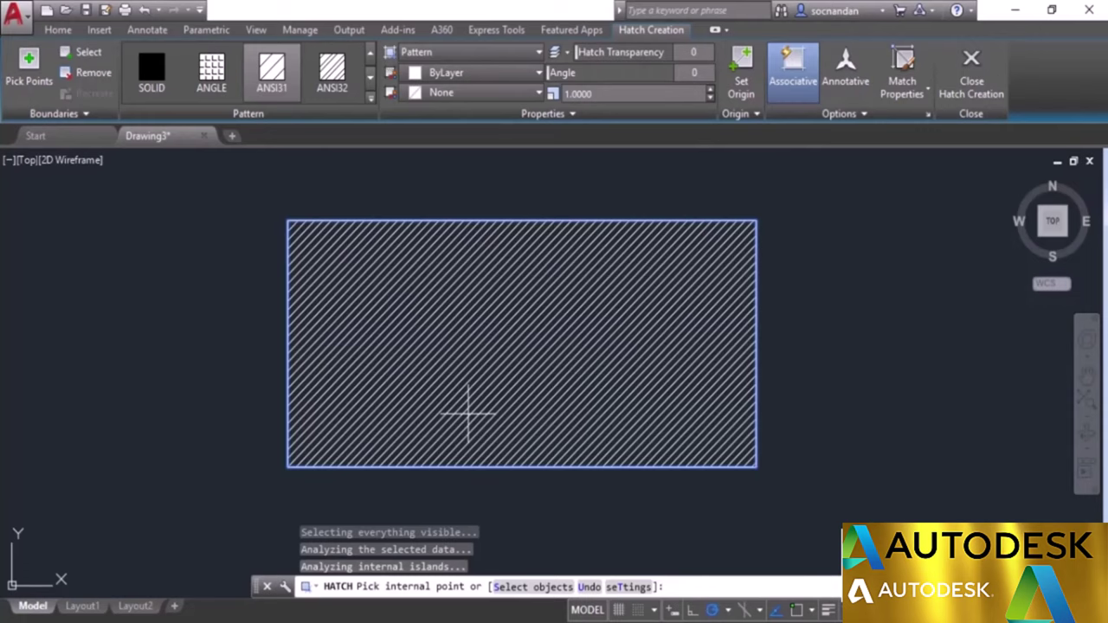
Step: Set the scale of the rectangle's ANSI31 hatch to 2
{"action": "left_click", "coordinate": [599, 93]}
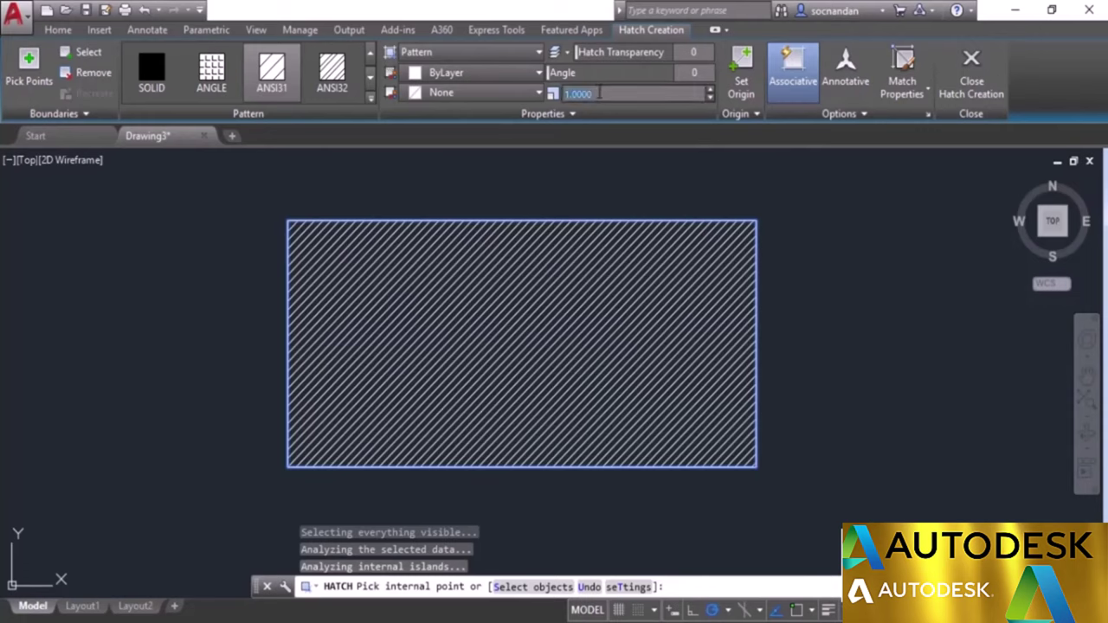
{"action": "type", "text": "2"}
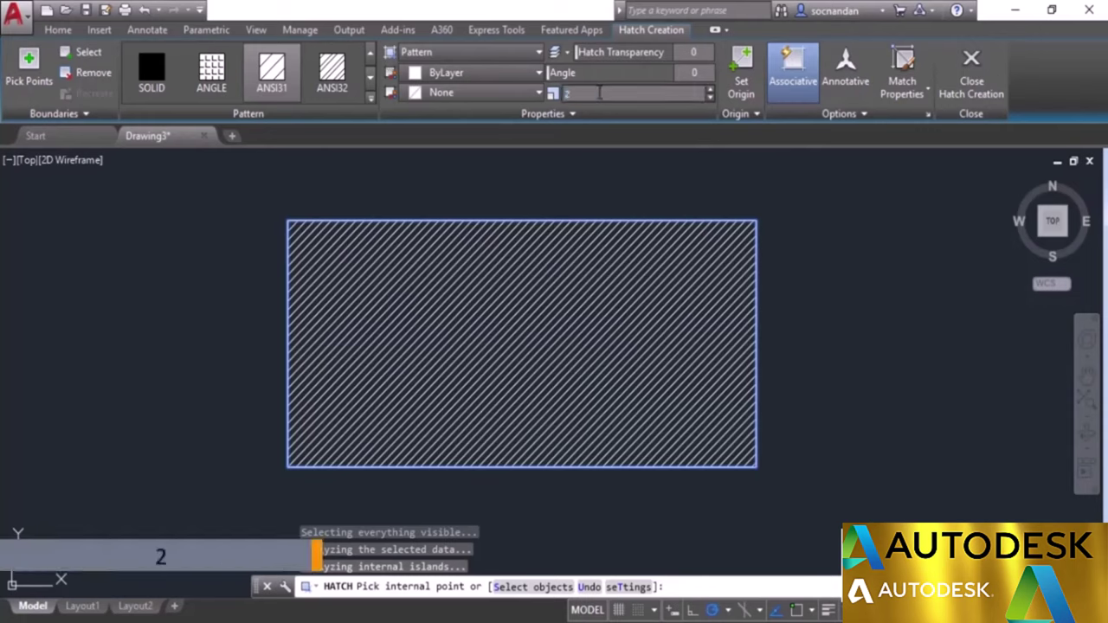
{"action": "key", "text": "Return"}
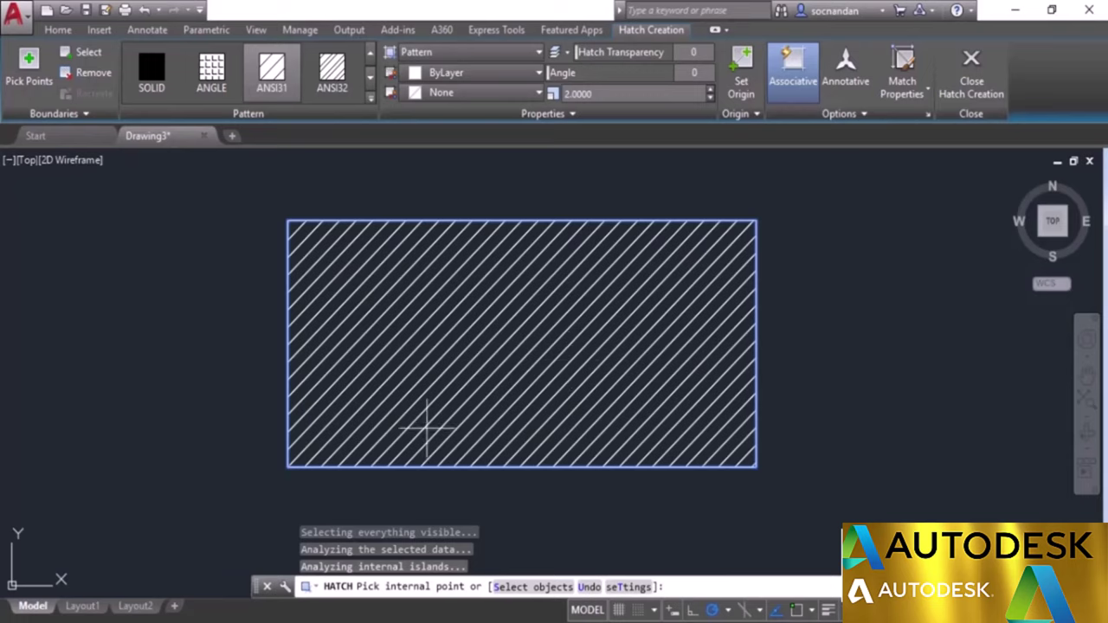
Step: Set the hatch origin at the rectangle's lower-left corner and finish the hatch
{"action": "scroll", "coordinate": [309, 472], "scroll_direction": "up", "scroll_amount": 5}
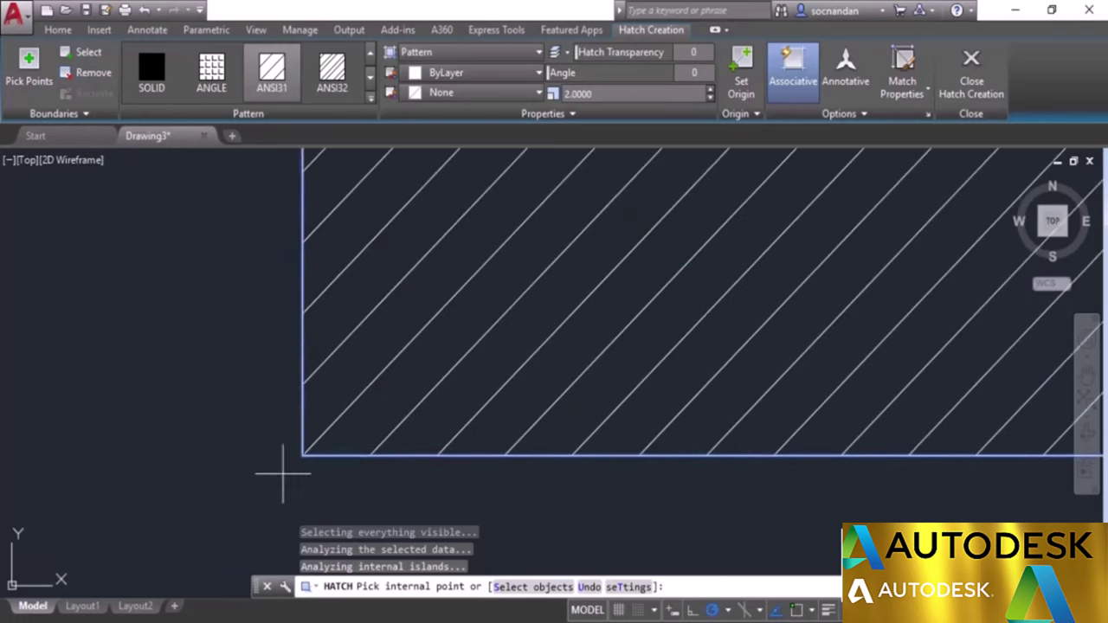
{"action": "scroll", "coordinate": [305, 459], "scroll_direction": "up", "scroll_amount": 5}
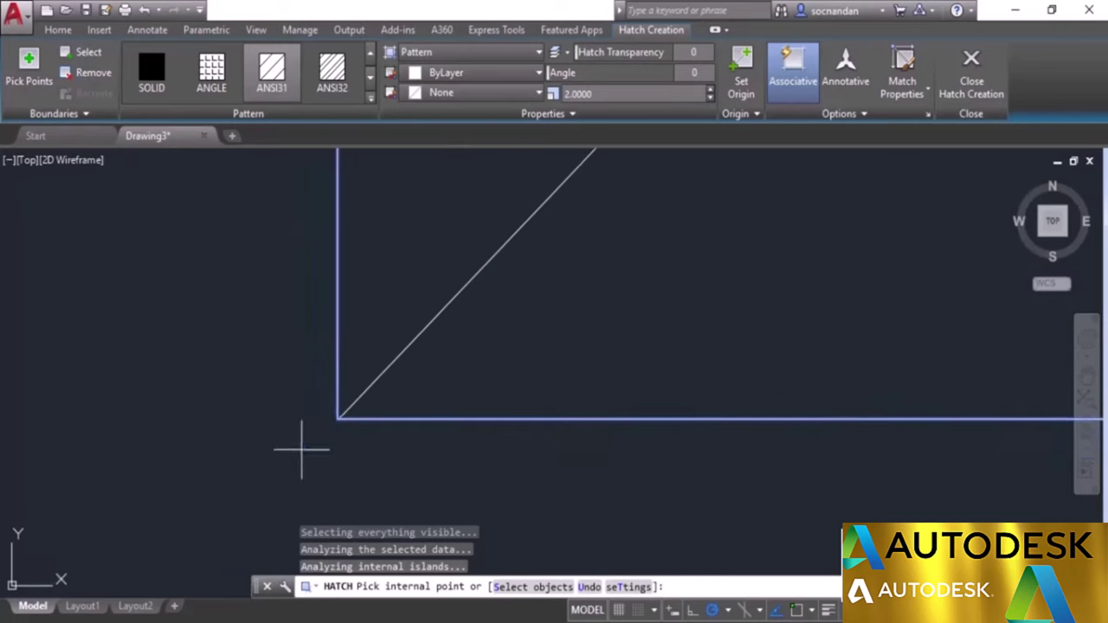
{"action": "scroll", "coordinate": [349, 390], "scroll_direction": "up", "scroll_amount": 3}
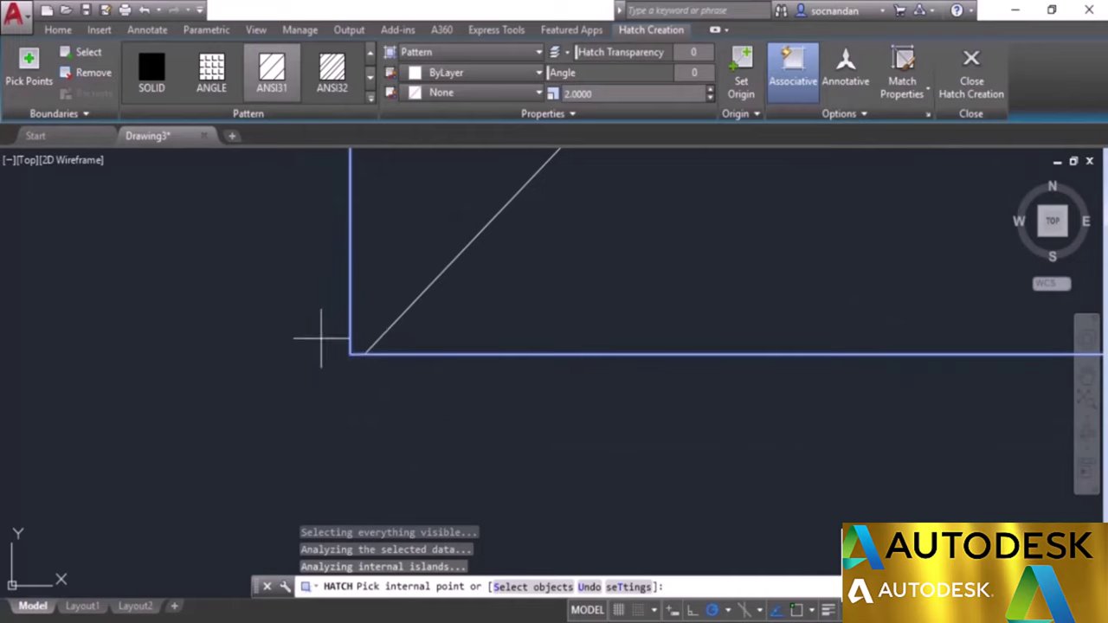
{"action": "scroll", "coordinate": [317, 355], "scroll_direction": "up", "scroll_amount": 3}
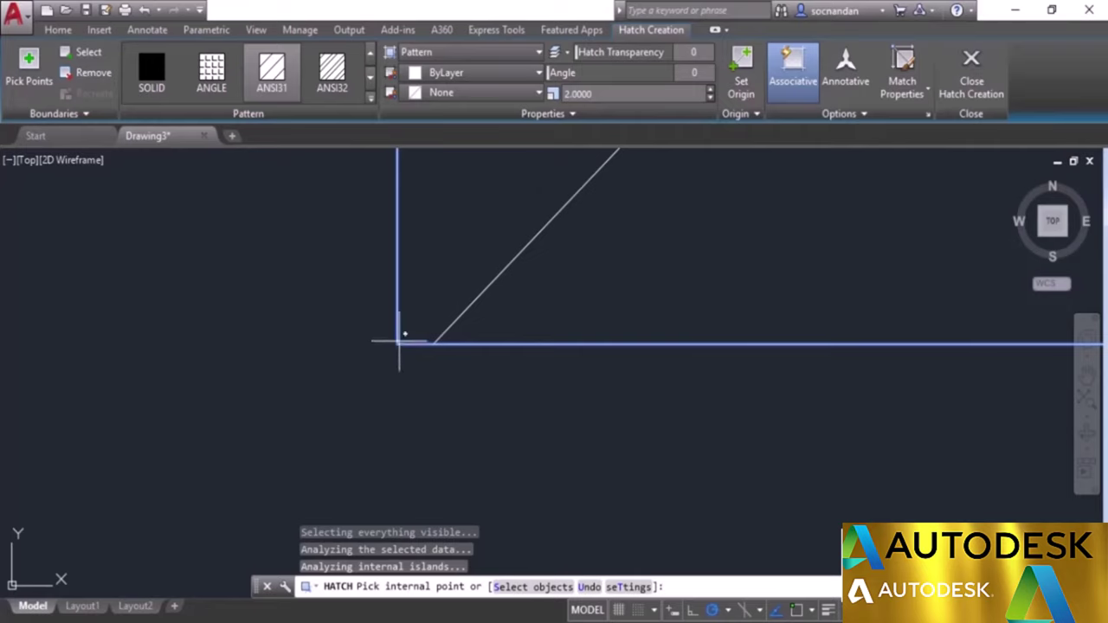
{"action": "left_click", "coordinate": [743, 75]}
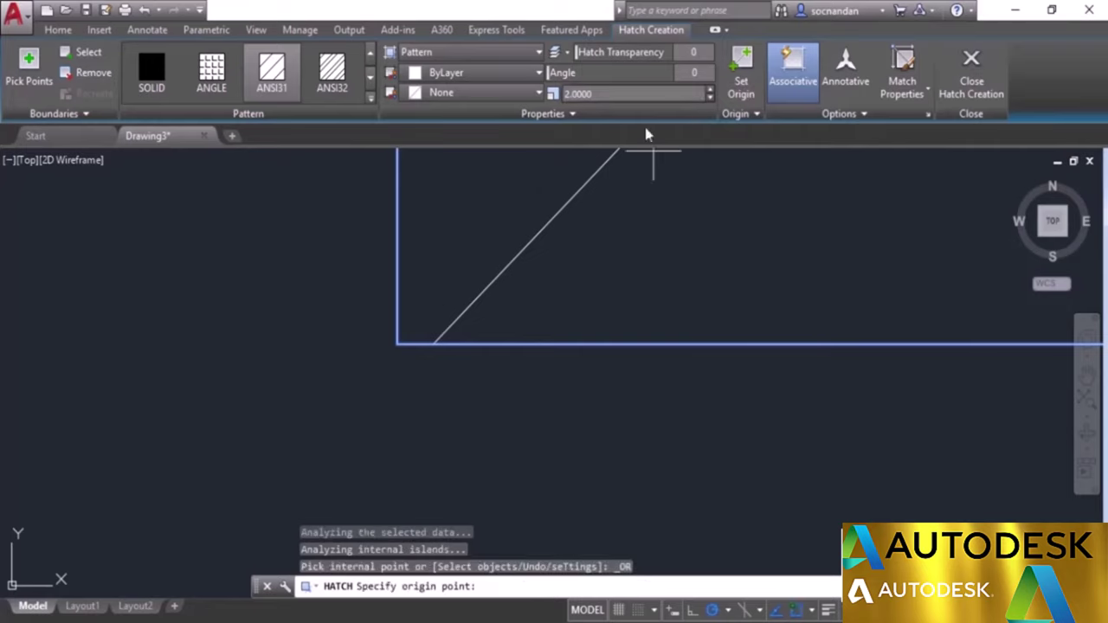
{"action": "left_click", "coordinate": [397, 343]}
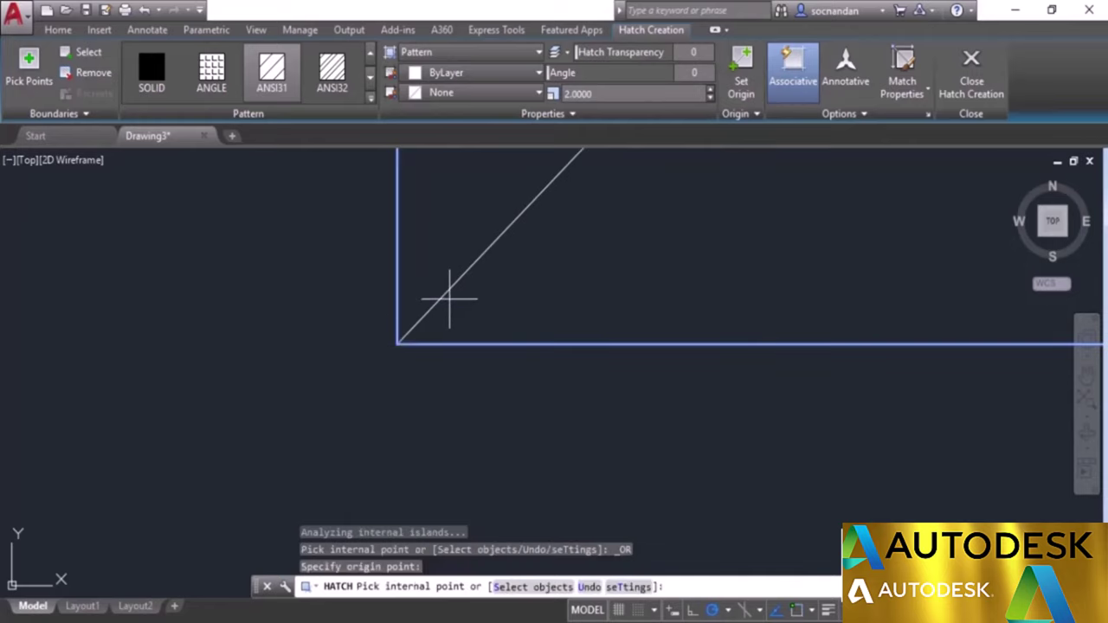
{"action": "scroll", "coordinate": [450, 300], "scroll_direction": "down", "scroll_amount": 10}
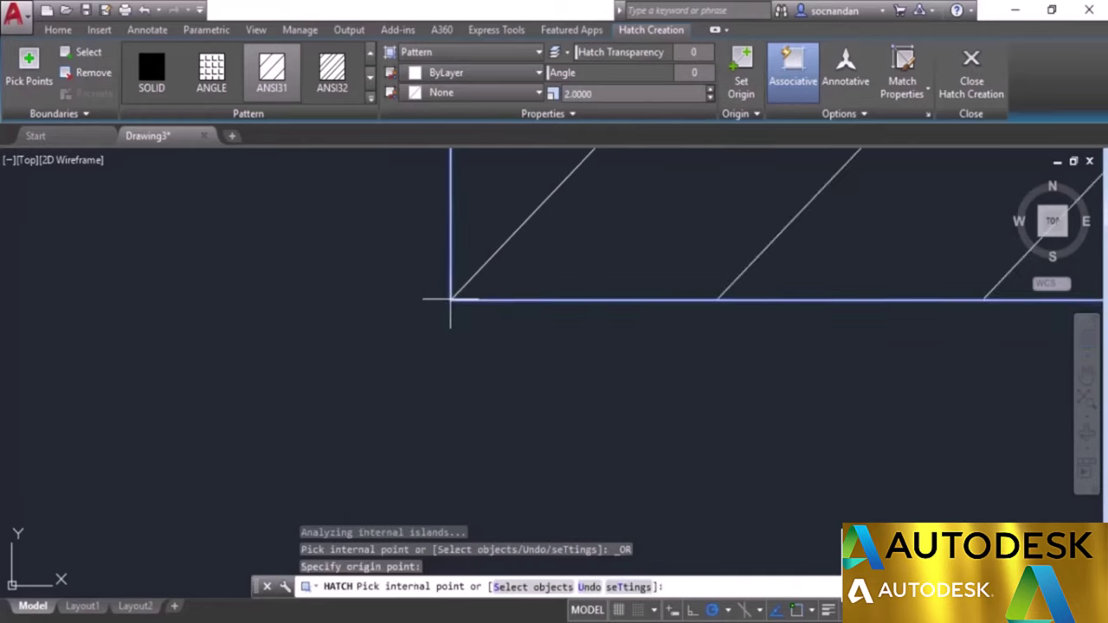
{"action": "scroll", "coordinate": [449, 300], "scroll_direction": "down", "scroll_amount": 3}
{"action": "middle_click_drag", "start_coordinate": [537, 243], "coordinate": [455, 349]}
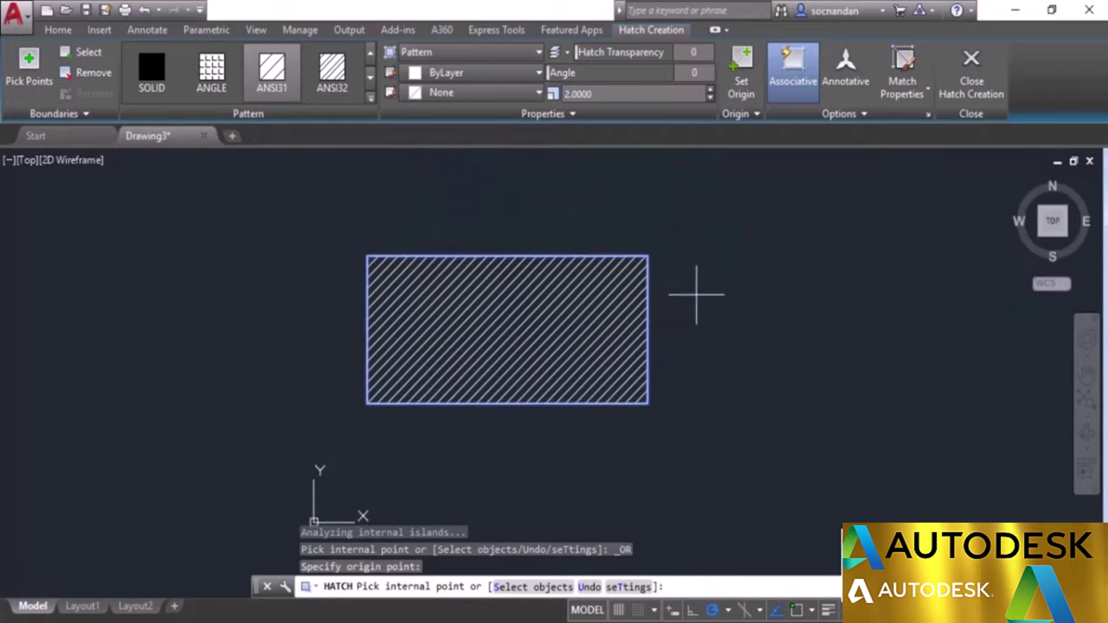
{"action": "left_click", "coordinate": [970, 87]}
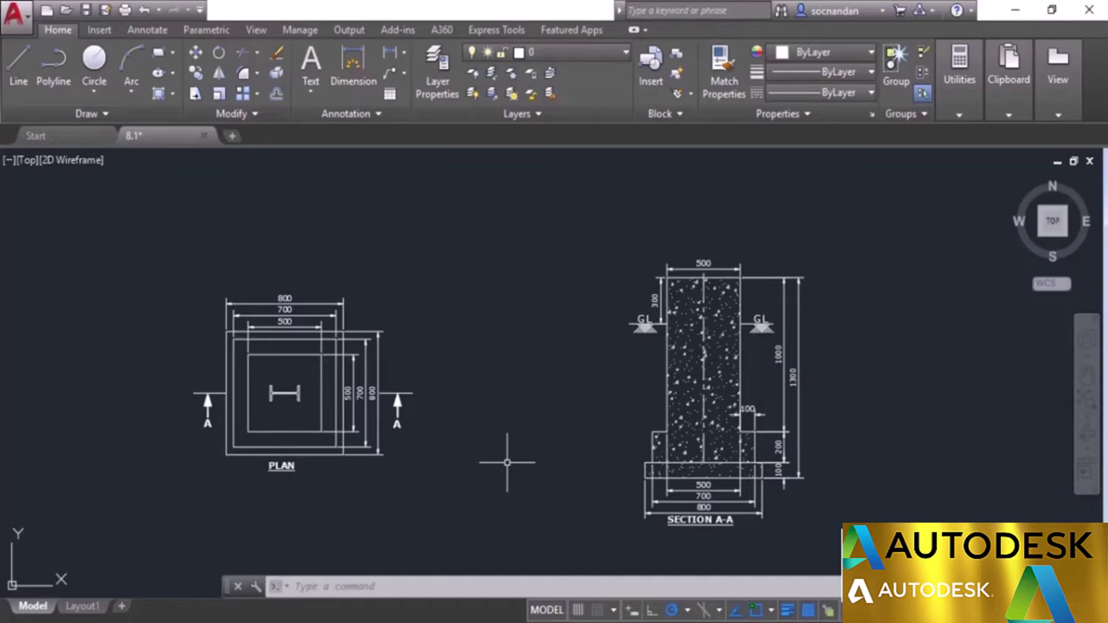
Step: Open the Layer Properties Manager, widen it to show more property columns, and reposition it over the drawing
{"action": "left_click", "coordinate": [550, 58]}
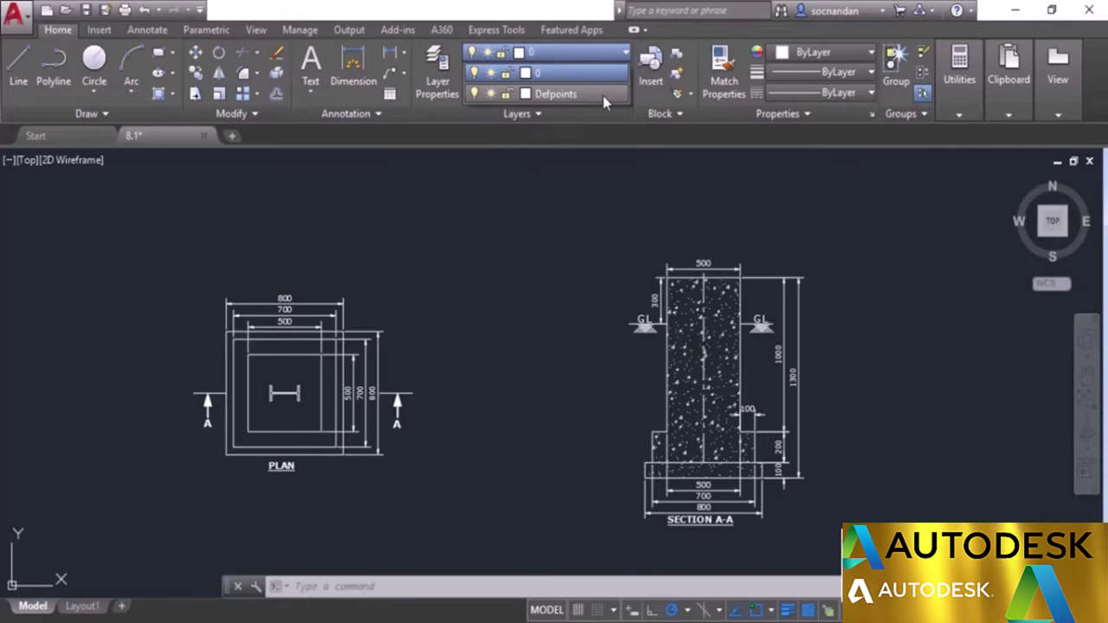
{"action": "left_click", "coordinate": [603, 56]}
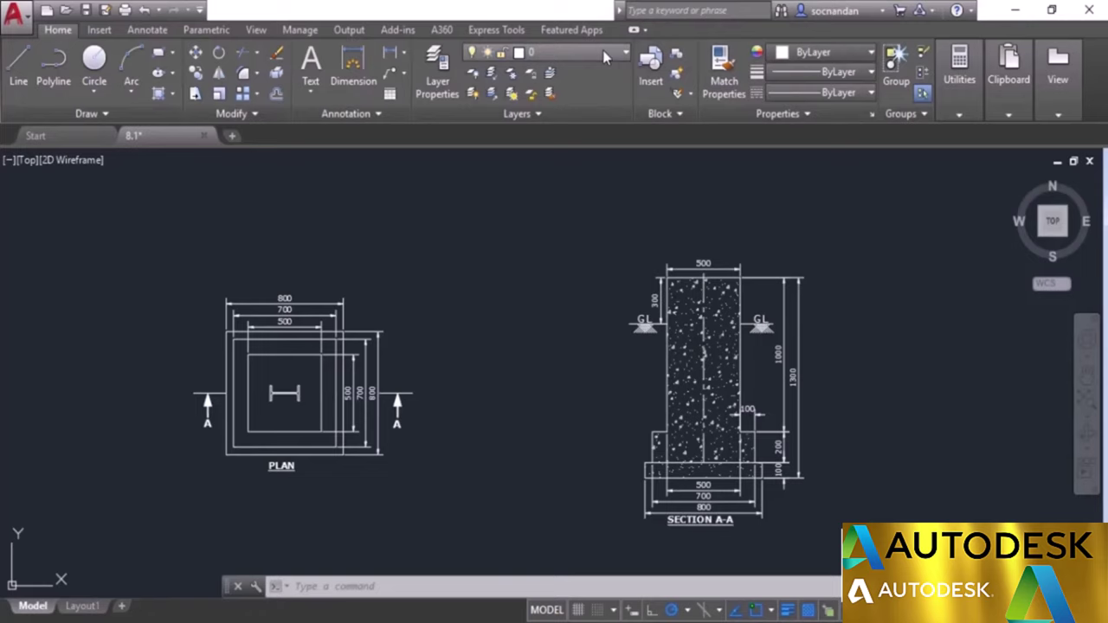
{"action": "left_click", "coordinate": [443, 73]}
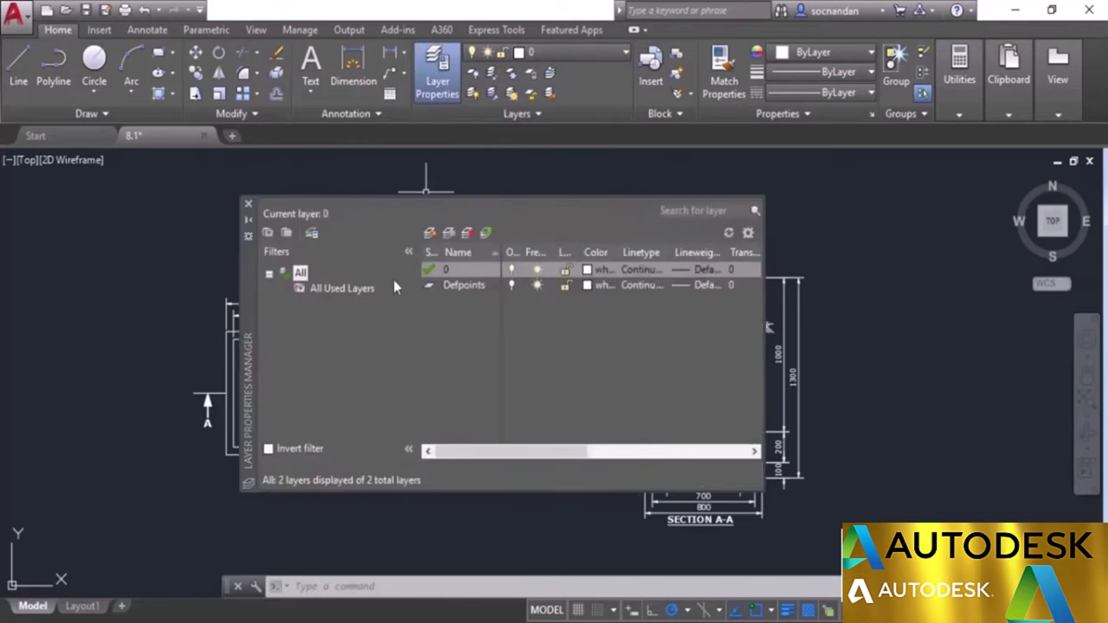
{"action": "left_click_drag", "start_coordinate": [250, 303], "coordinate": [287, 318]}
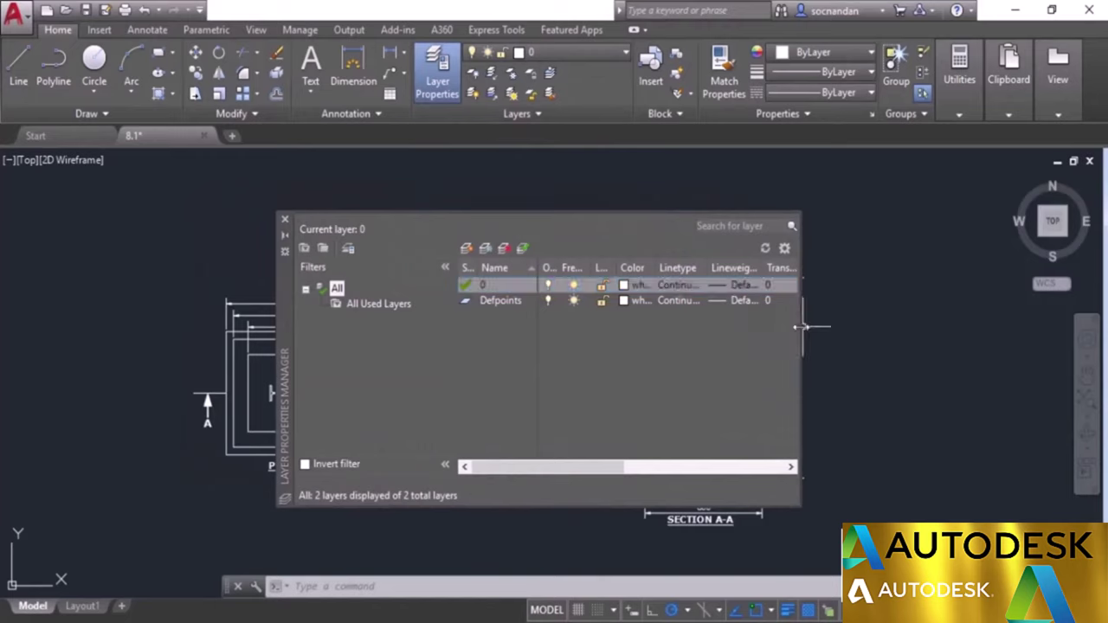
{"action": "left_click_drag", "start_coordinate": [802, 332], "coordinate": [878, 354]}
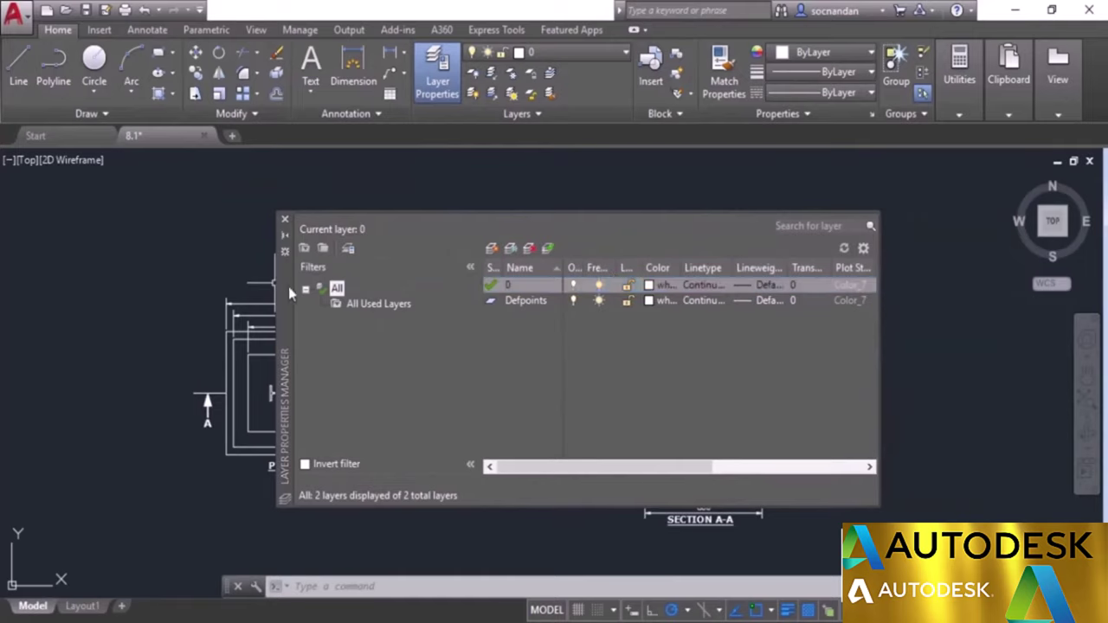
{"action": "left_click_drag", "start_coordinate": [288, 286], "coordinate": [221, 271]}
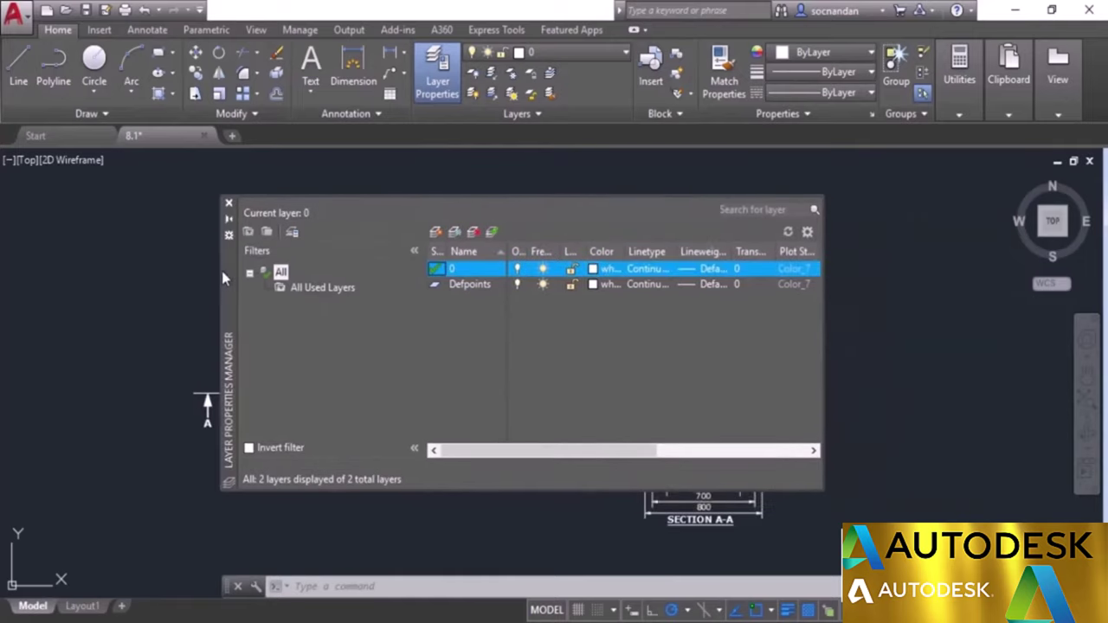
Step: Maximize all columns of the layer list and move the Layer Properties Manager aside to uncover the plan view
{"action": "right_click", "coordinate": [547, 258]}
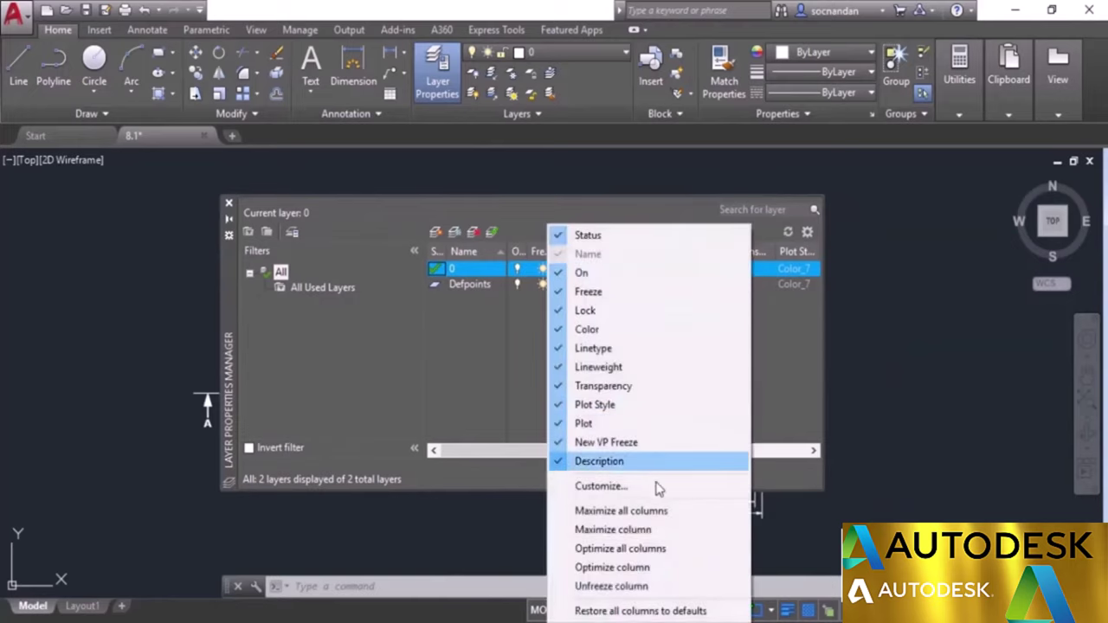
{"action": "left_click", "coordinate": [684, 518]}
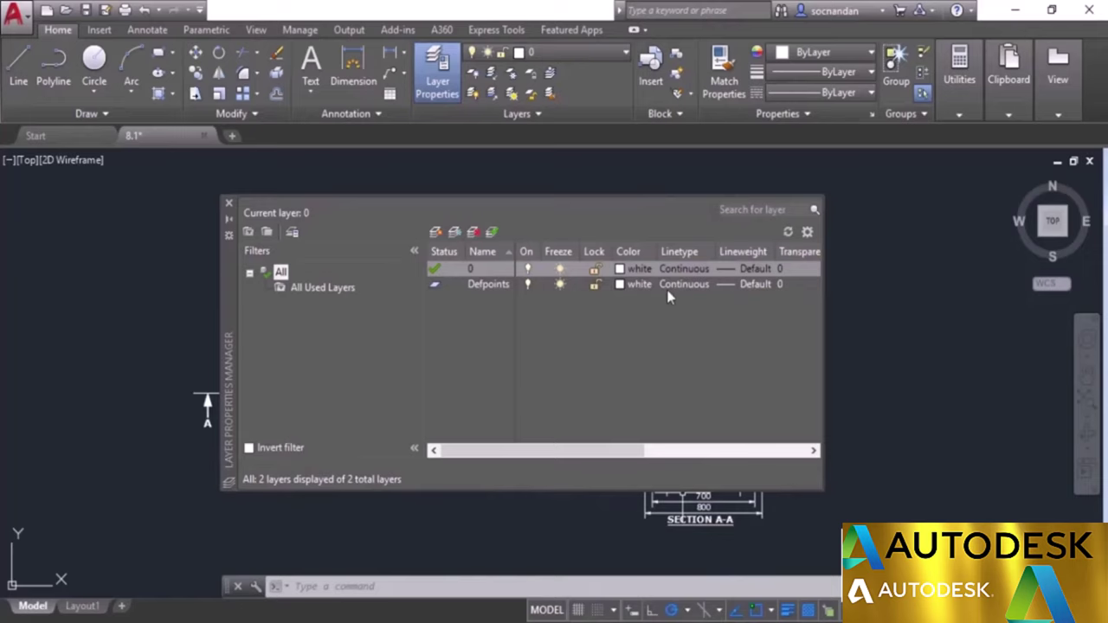
{"action": "left_click_drag", "start_coordinate": [220, 295], "coordinate": [384, 315]}
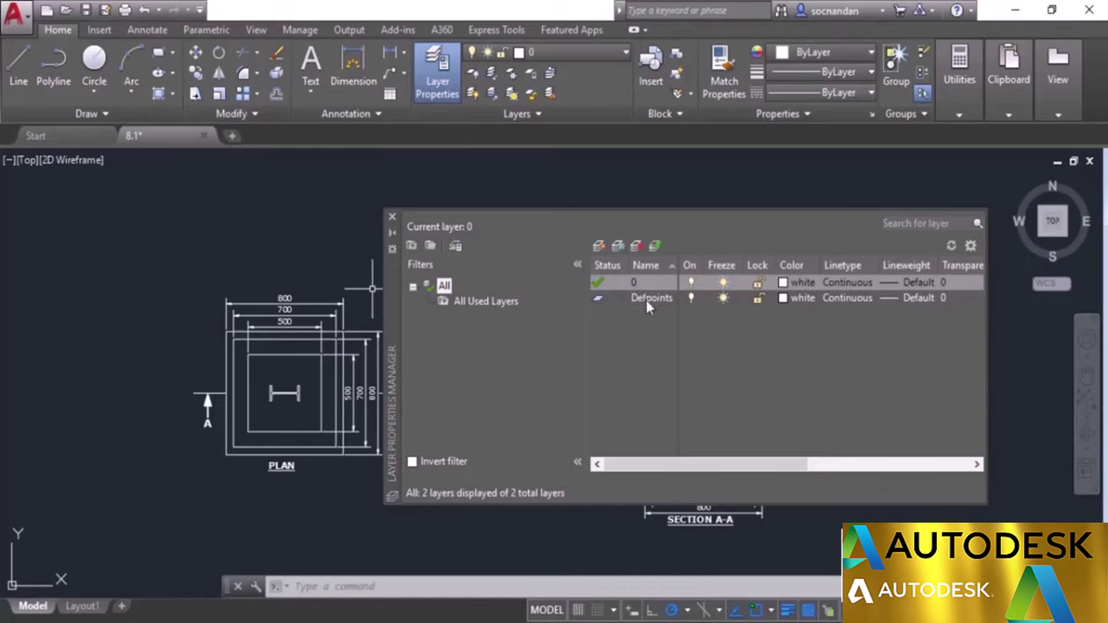
Step: Create three new layers named Dim, Hatch and Text
{"action": "left_click", "coordinate": [599, 248]}
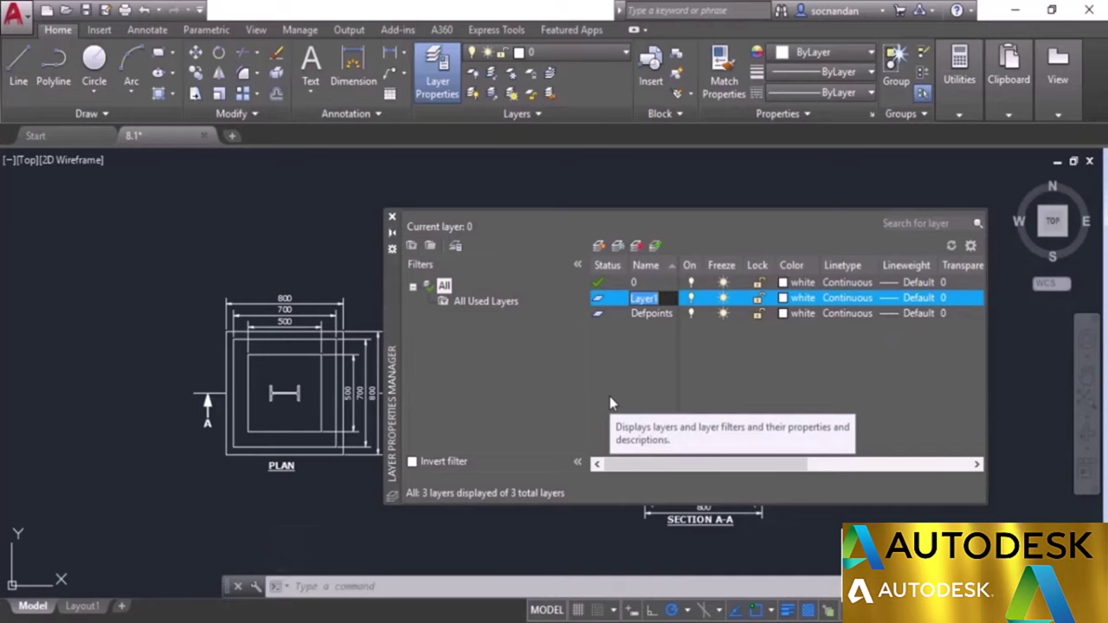
{"action": "type", "text": "Dim"}
{"action": "key", "text": "Return"}
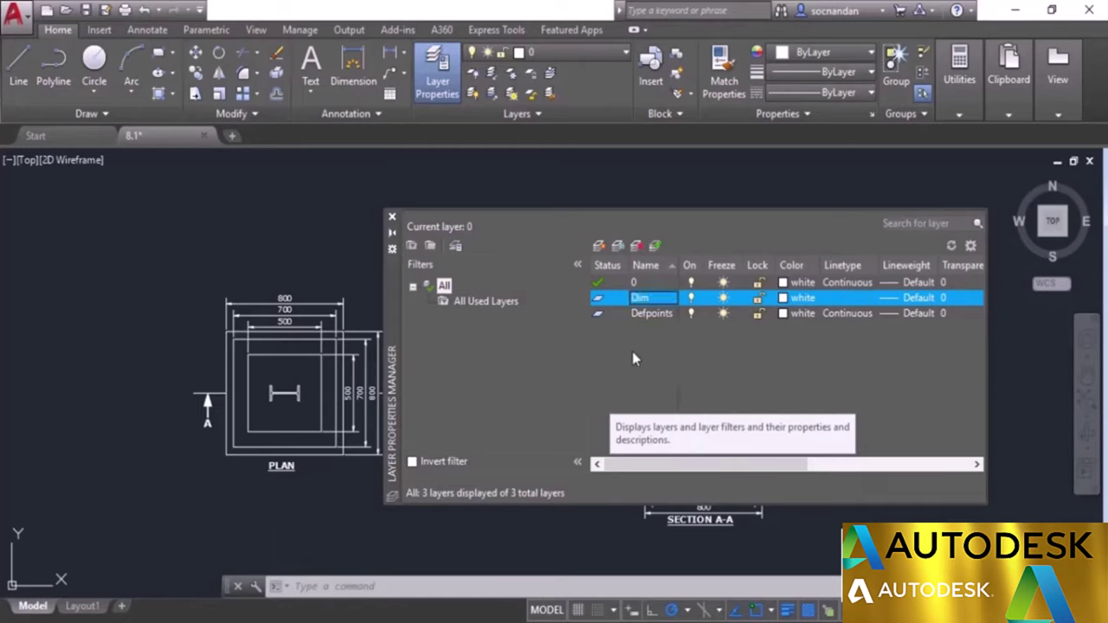
{"action": "left_click", "coordinate": [599, 246]}
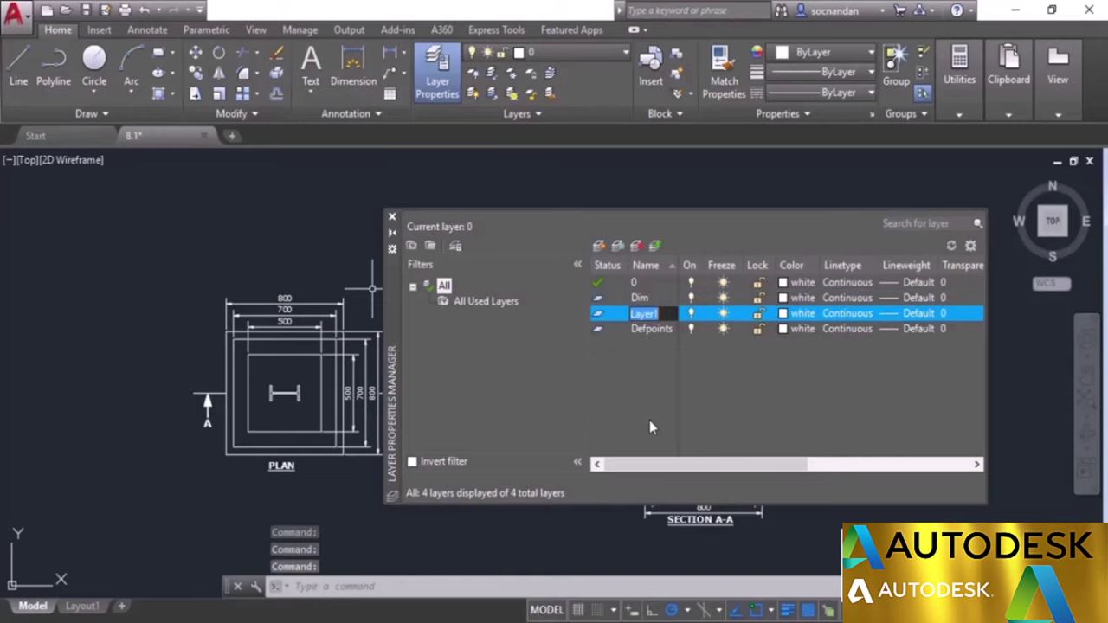
{"action": "type", "text": "Hatch"}
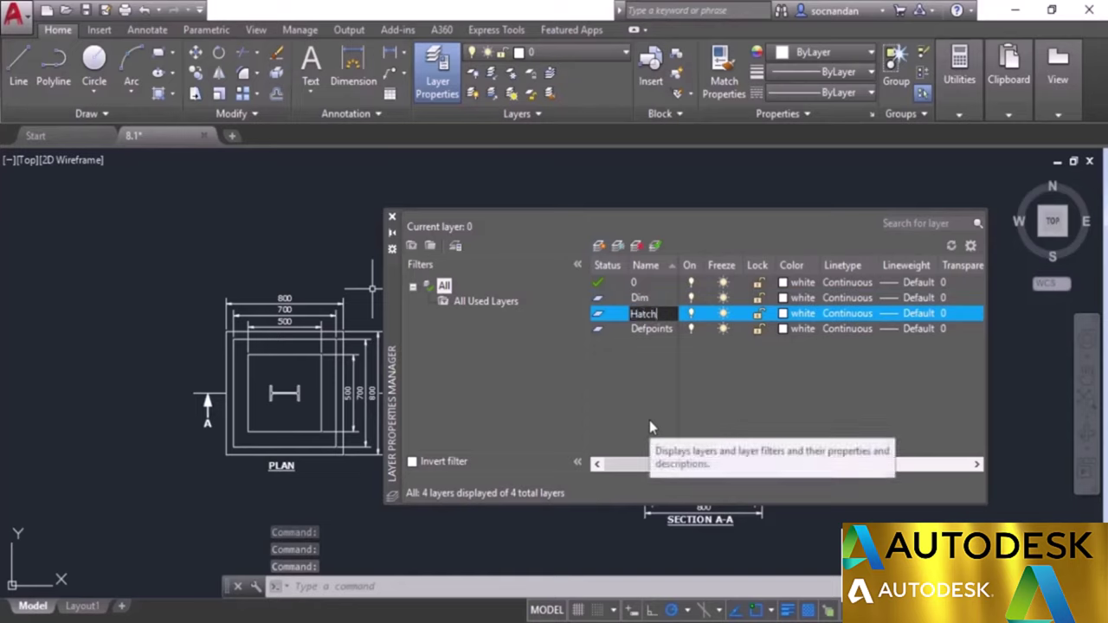
{"action": "key", "text": "Return"}
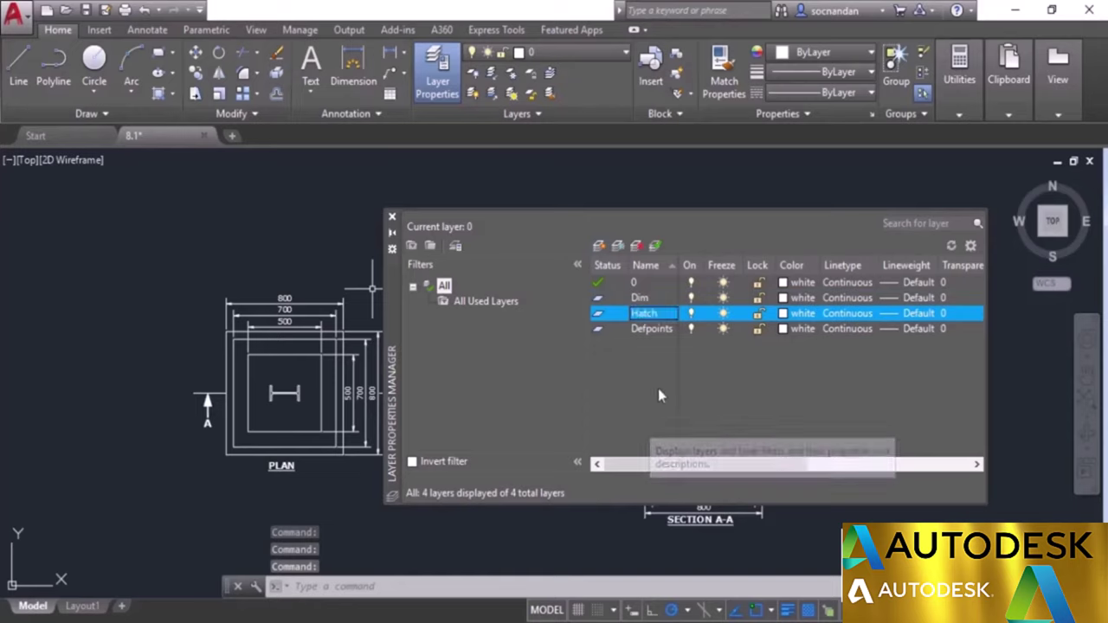
{"action": "left_click", "coordinate": [598, 246]}
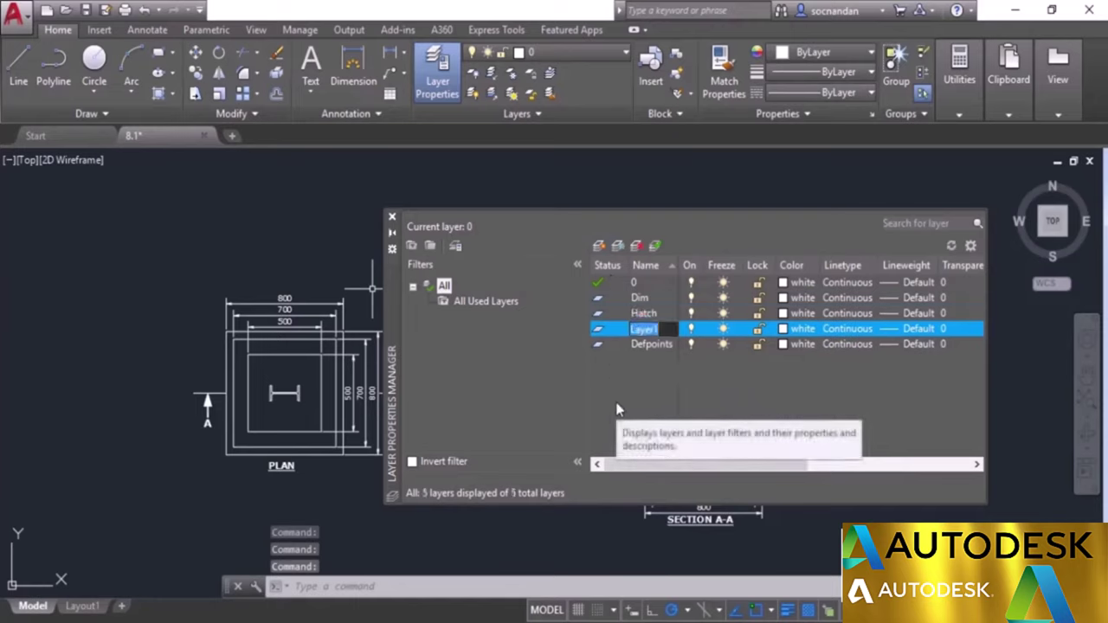
{"action": "type", "text": "Text"}
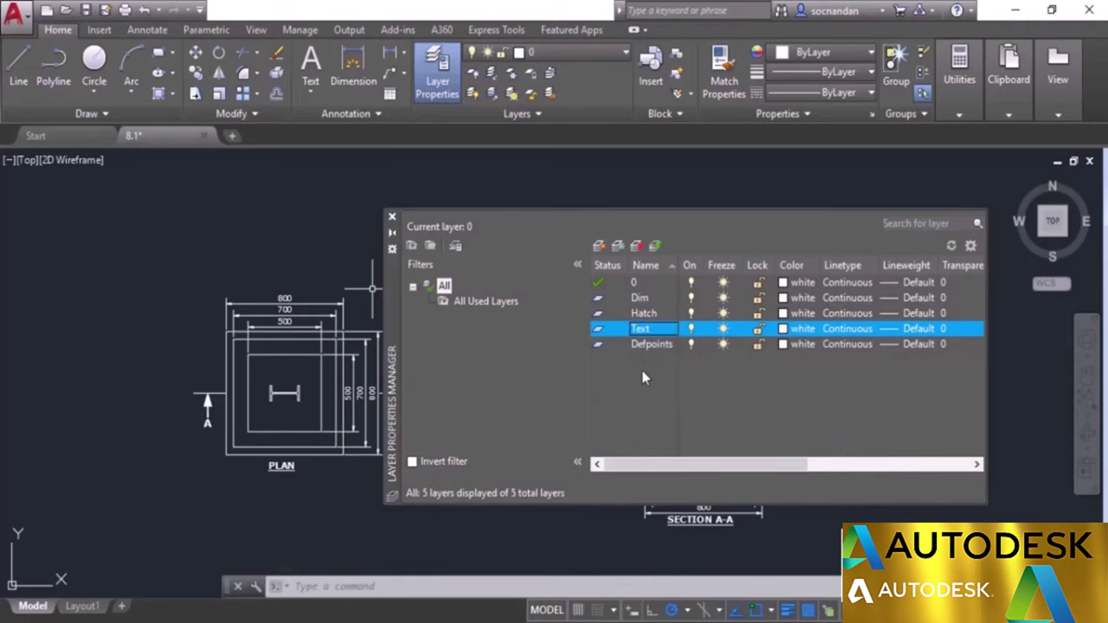
Step: Create one extra layer with its default name and delete it again
{"action": "left_click", "coordinate": [598, 246]}
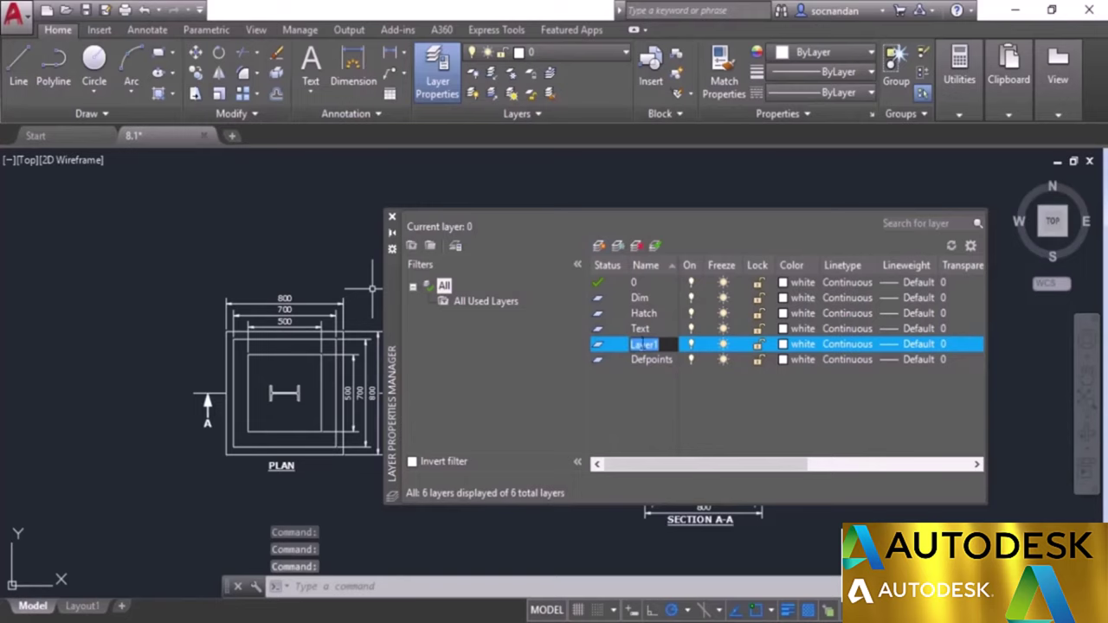
{"action": "key", "text": "Return"}
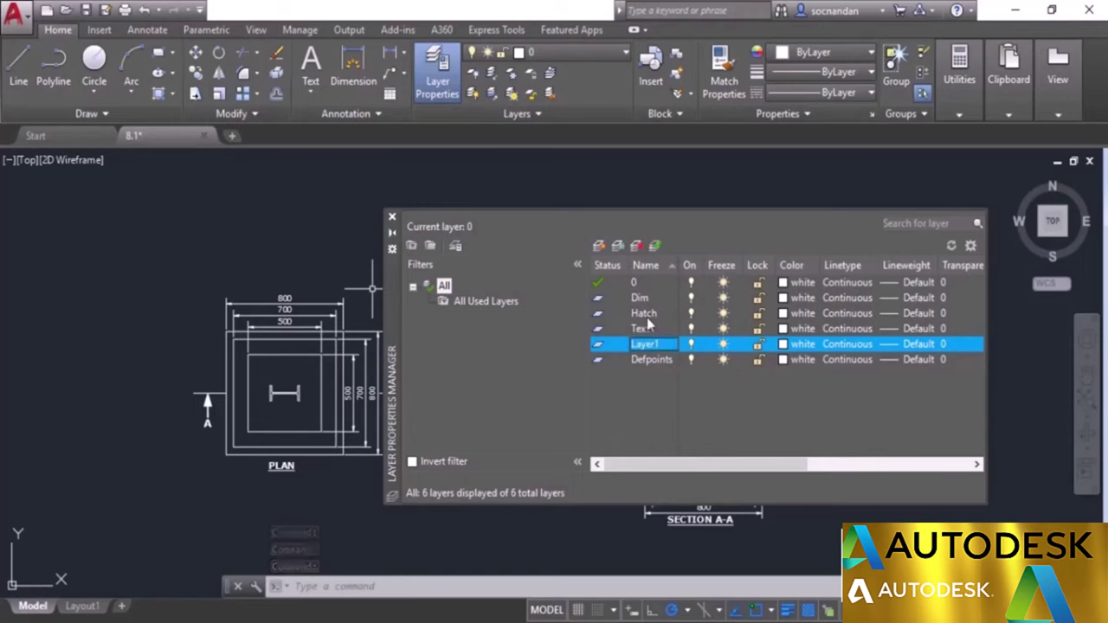
{"action": "key", "text": "Up"}
{"action": "key", "text": "Up"}
{"action": "key", "text": "Up"}
{"action": "key", "text": "Up"}
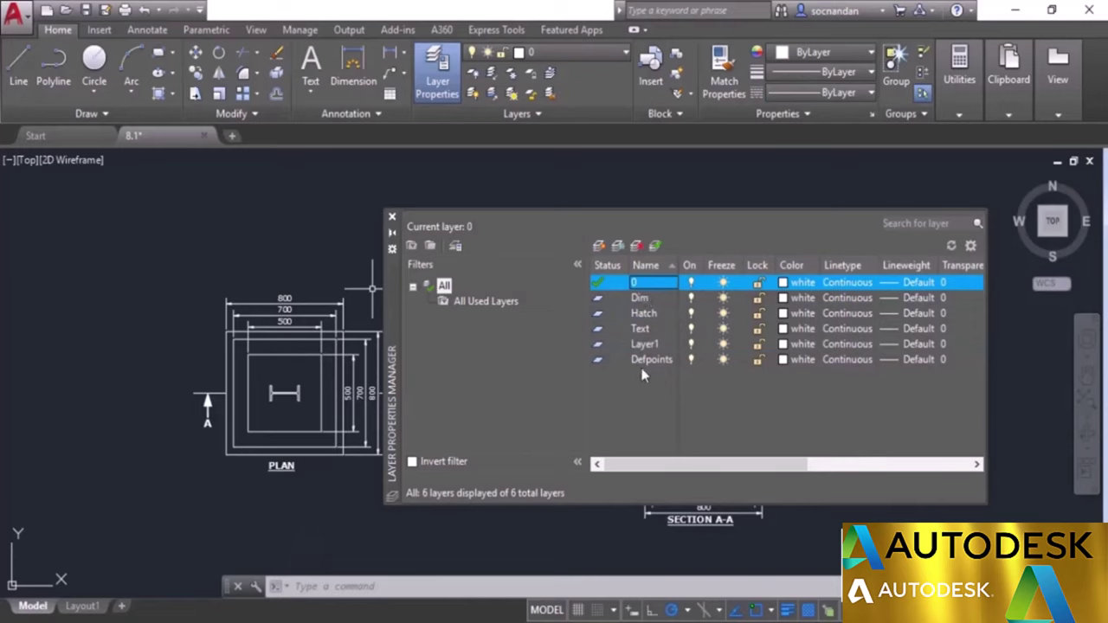
{"action": "left_click", "coordinate": [651, 344]}
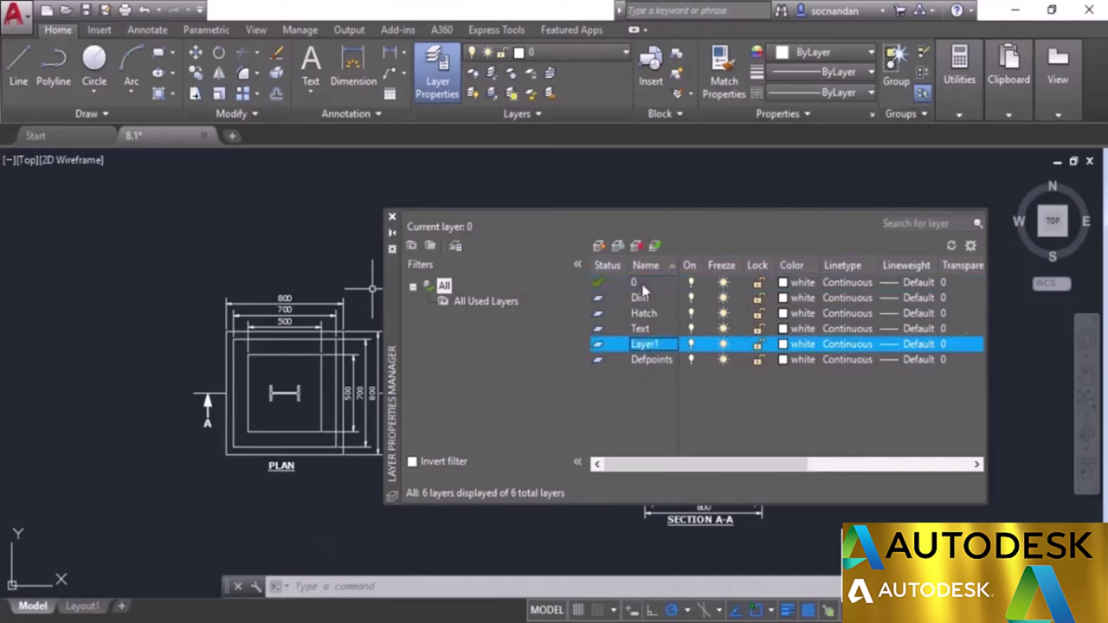
{"action": "left_click", "coordinate": [637, 248]}
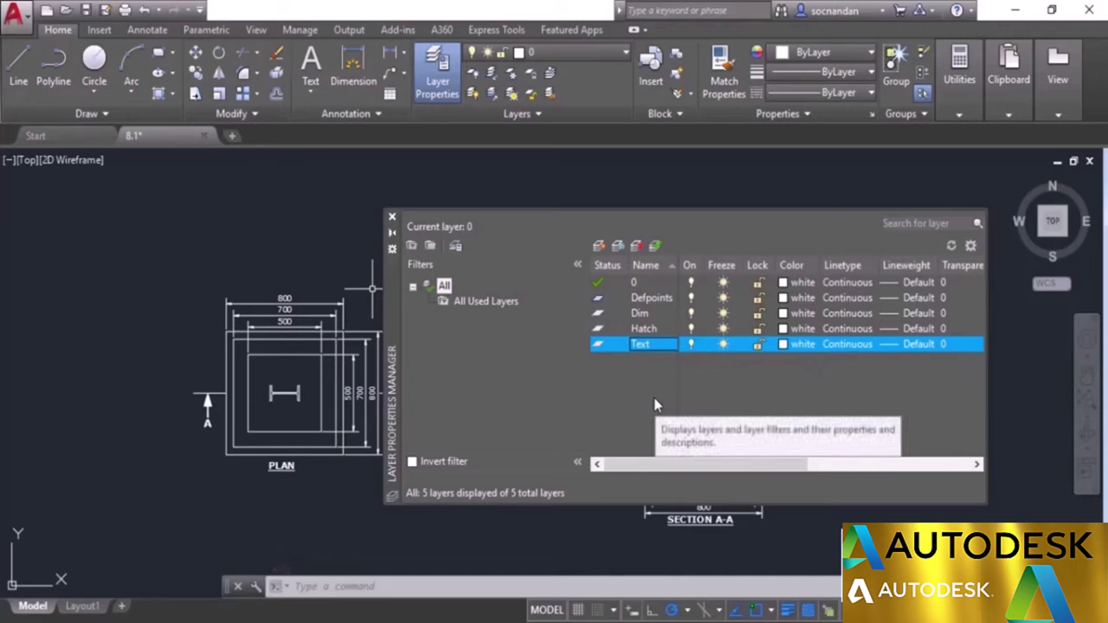
Step: Try to delete layer 0 and dismiss the notice
{"action": "left_click", "coordinate": [640, 286]}
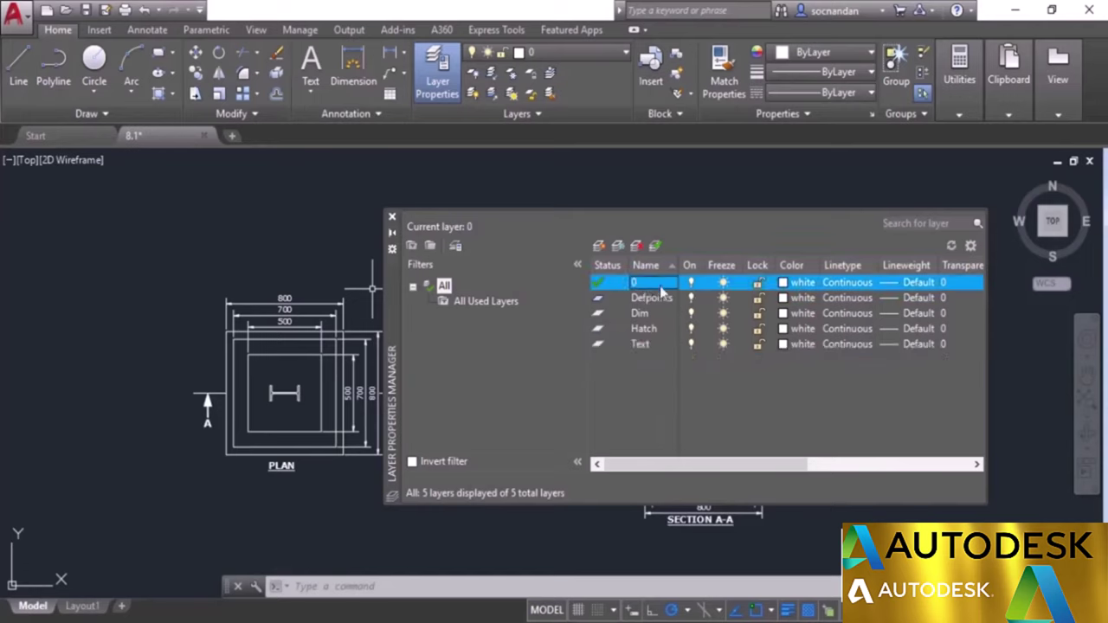
{"action": "left_click", "coordinate": [637, 248]}
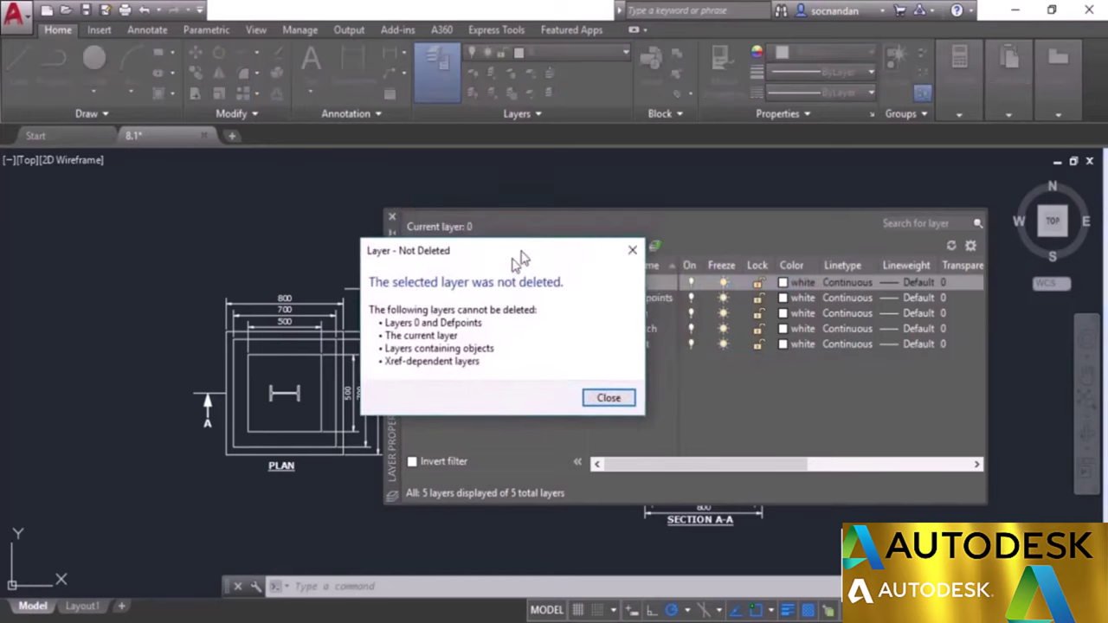
{"action": "left_click_drag", "start_coordinate": [519, 258], "coordinate": [451, 259]}
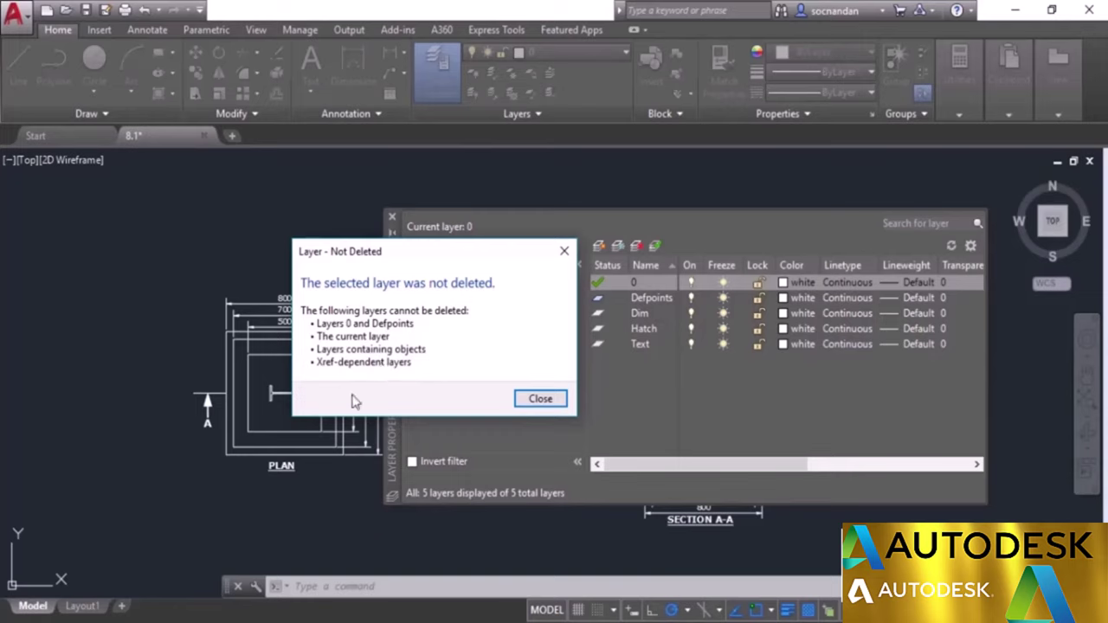
{"action": "left_click", "coordinate": [540, 398]}
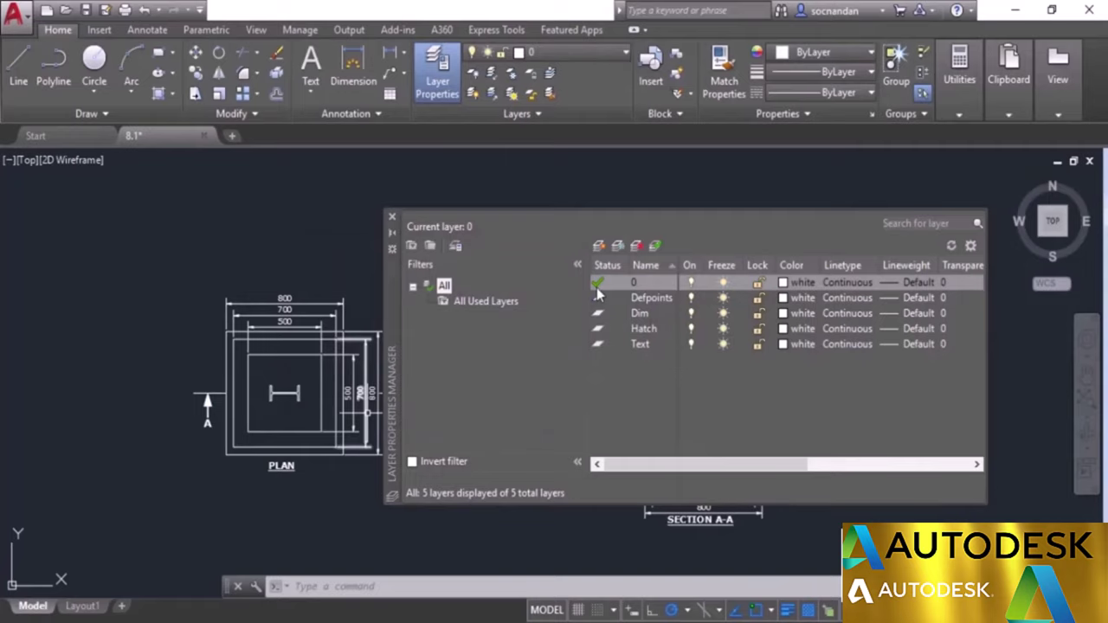
Step: Close the layer manager, assign all similar dimensions in the plan and section to the Dim layer, and check the section's overall height dimension
{"action": "left_click", "coordinate": [392, 218]}
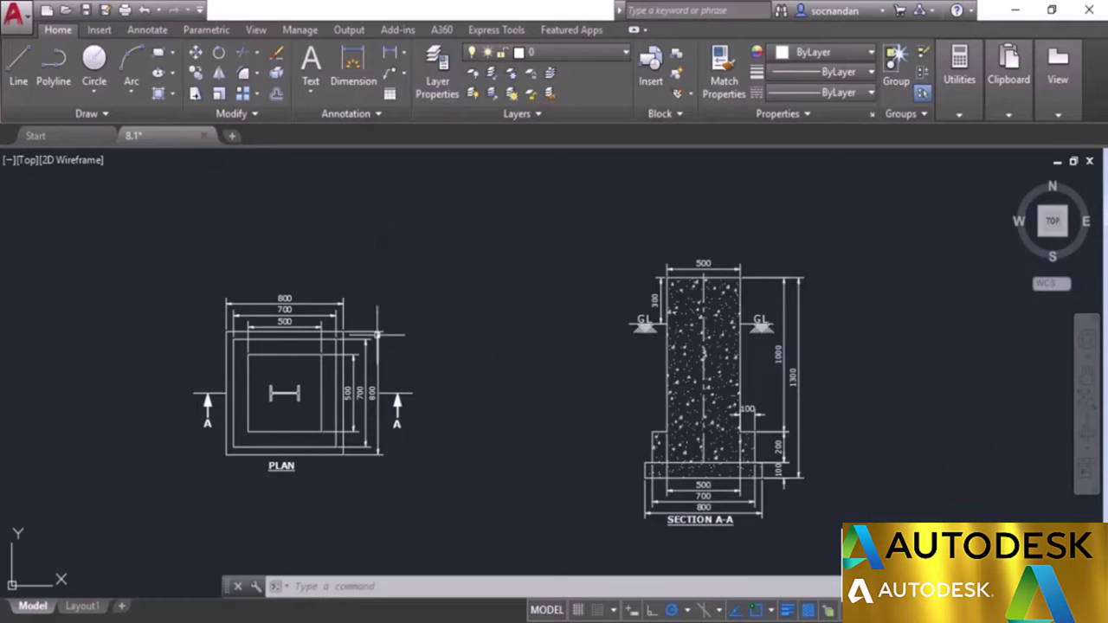
{"action": "left_click", "coordinate": [336, 305]}
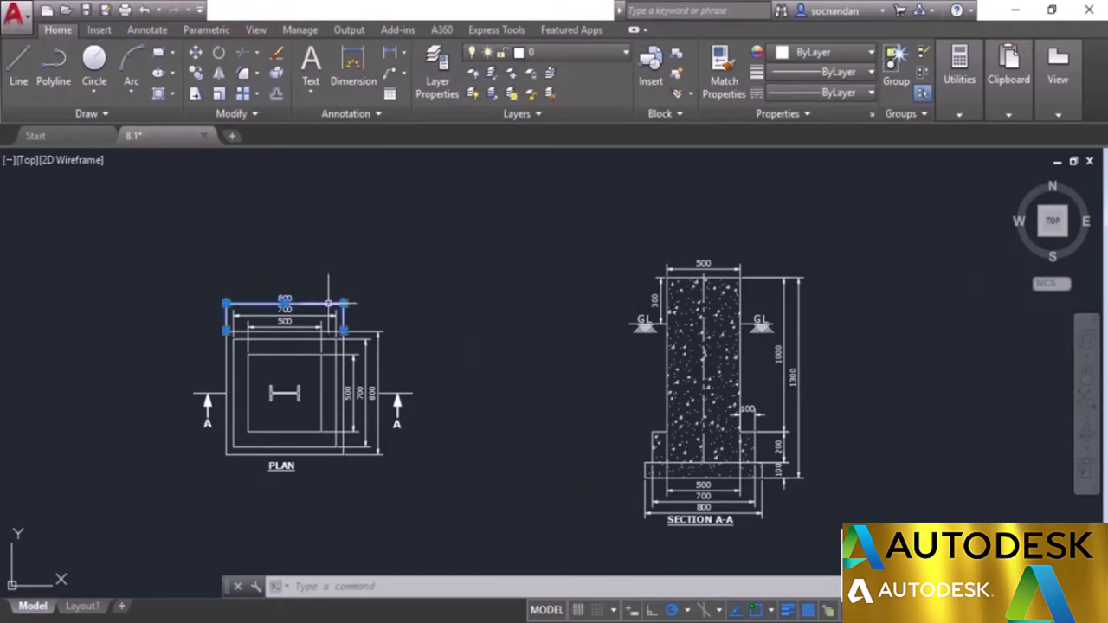
{"action": "right_click", "coordinate": [443, 274]}
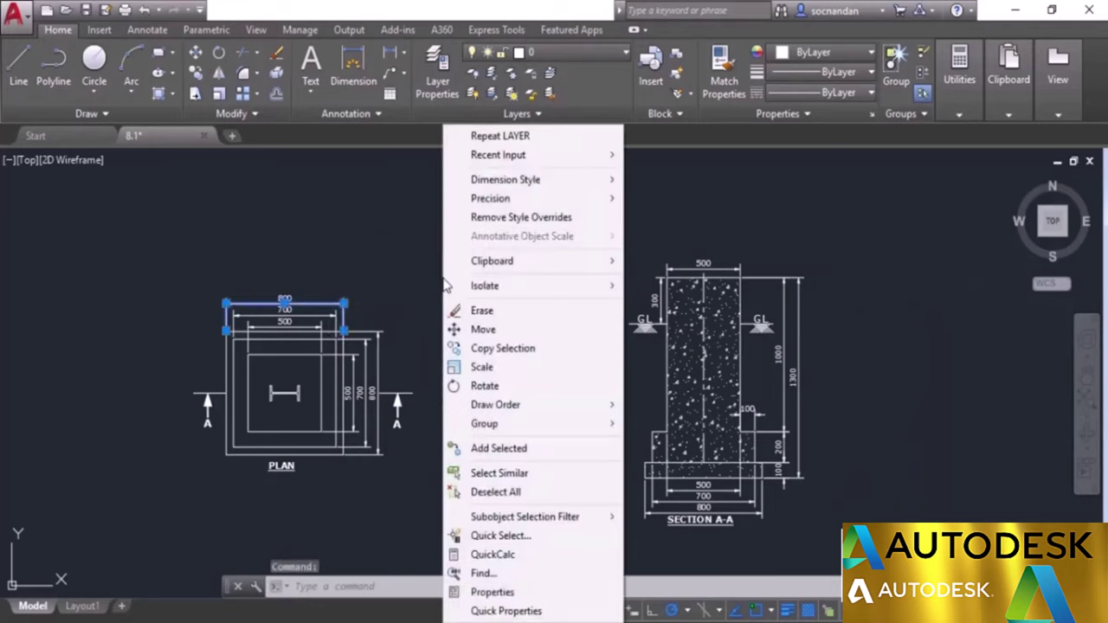
{"action": "left_click", "coordinate": [547, 482]}
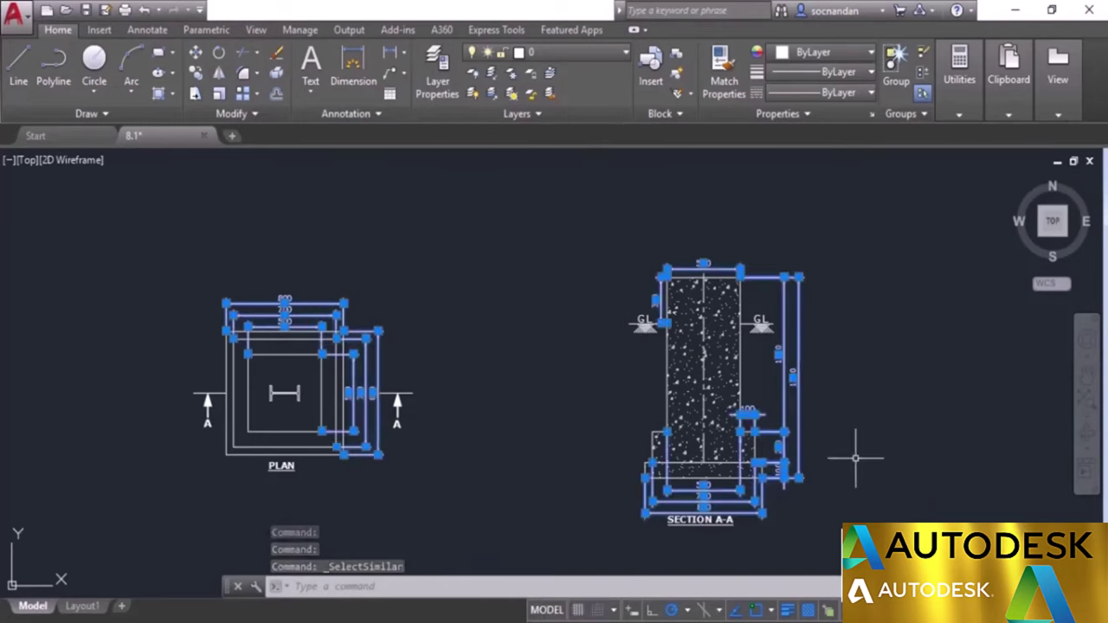
{"action": "left_click", "coordinate": [623, 58]}
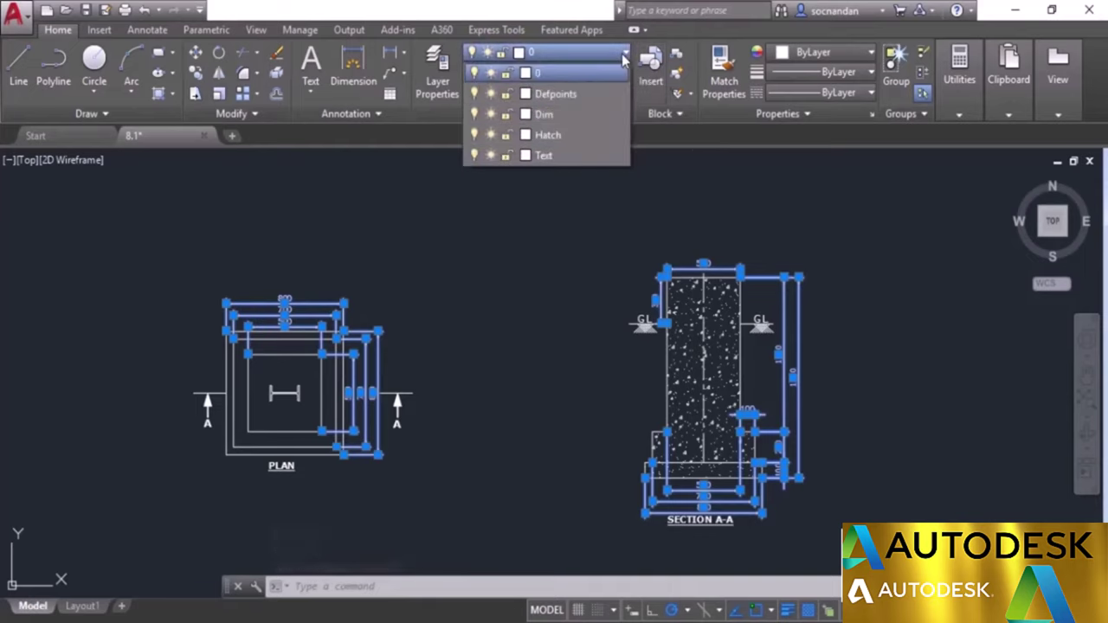
{"action": "left_click", "coordinate": [559, 115]}
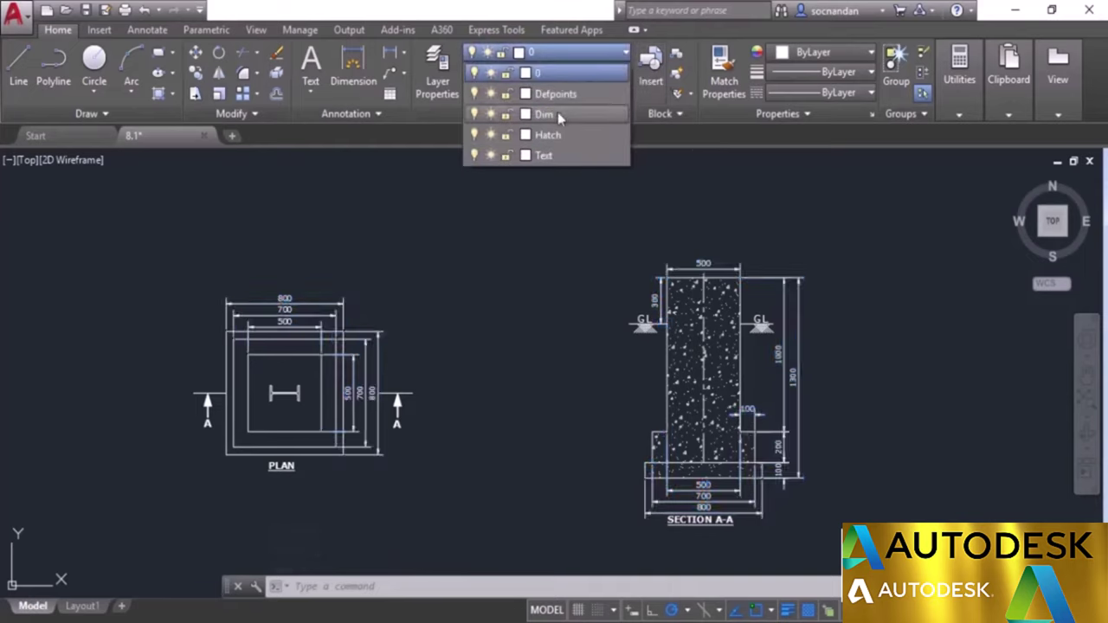
{"action": "left_click", "coordinate": [559, 116]}
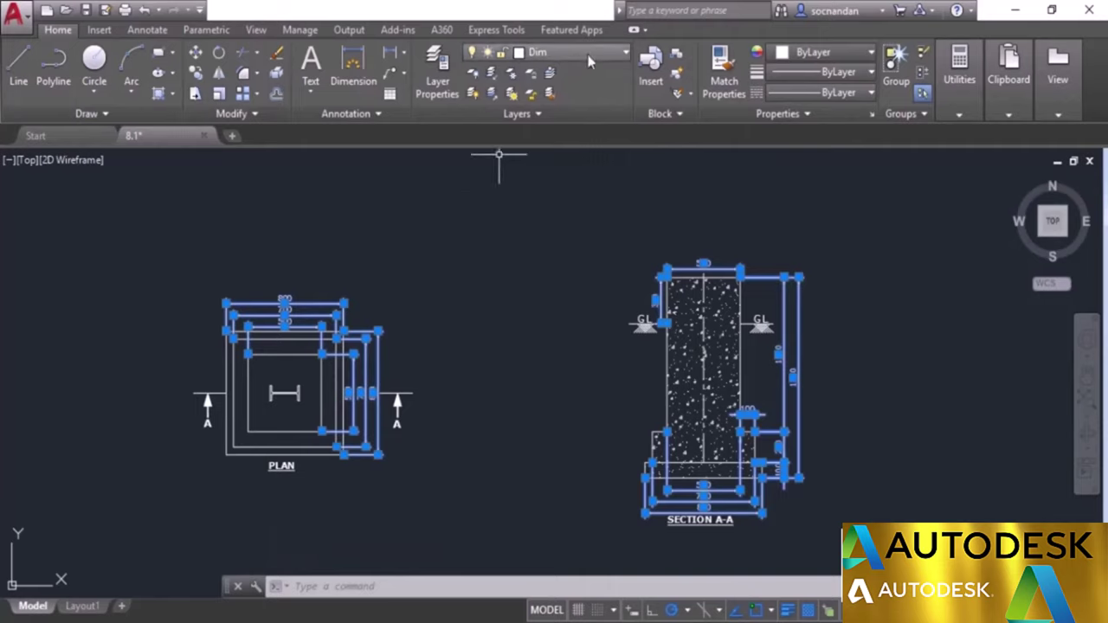
{"action": "key", "text": "Escape"}
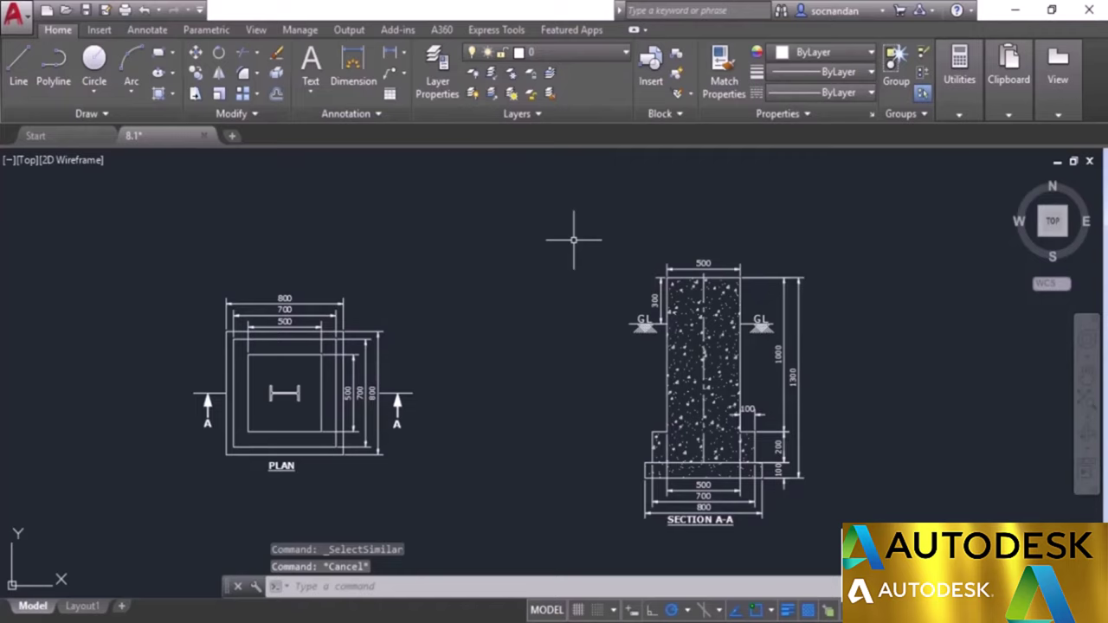
{"action": "left_click", "coordinate": [798, 292]}
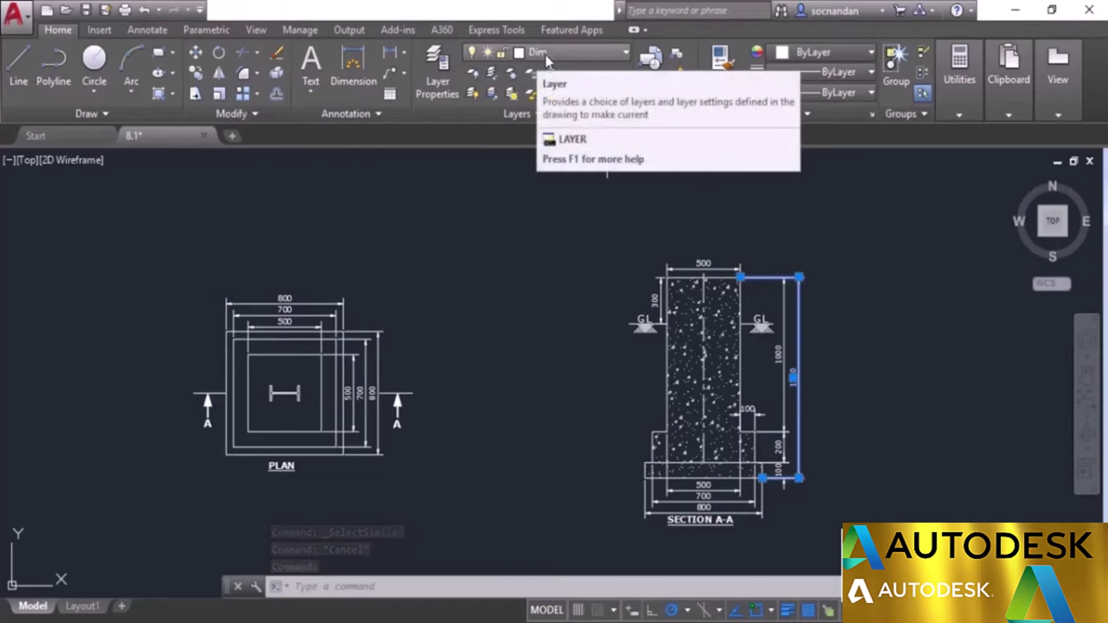
{"action": "key", "text": "Escape"}
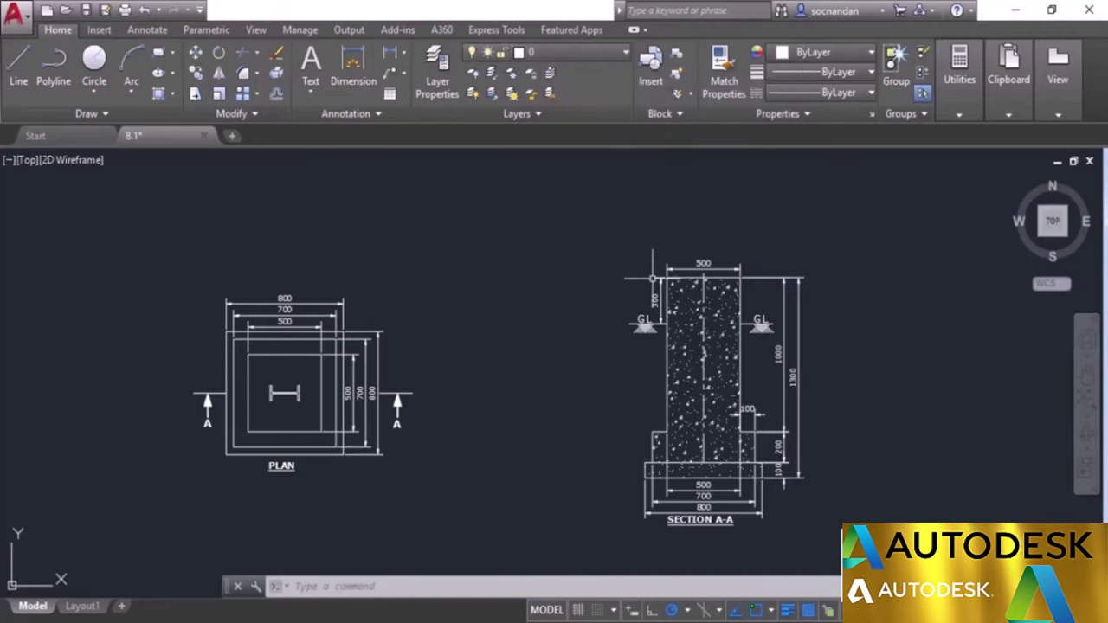
Step: Assign both concrete hatches in Section A-A to the Hatch layer and clear the selection
{"action": "left_click", "coordinate": [679, 309]}
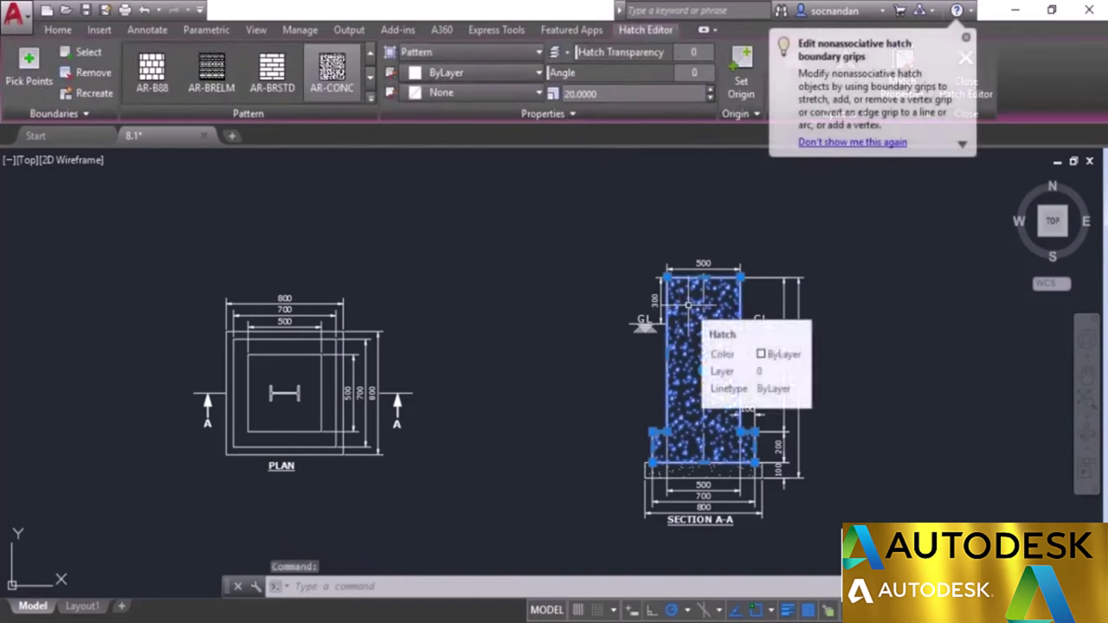
{"action": "left_click", "coordinate": [58, 30]}
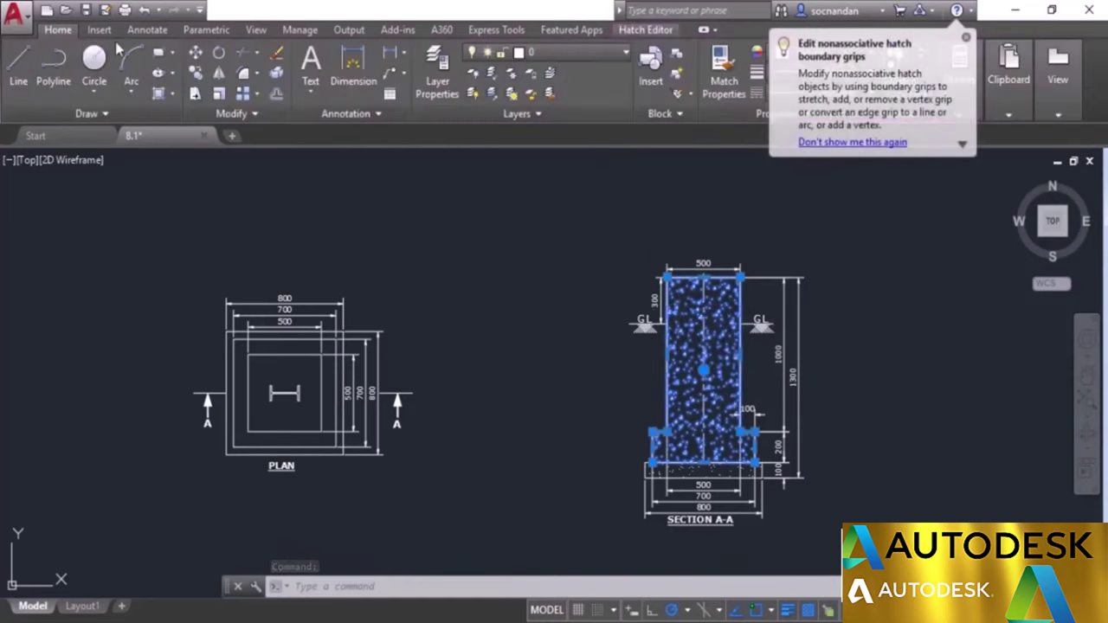
{"action": "left_click", "coordinate": [579, 54]}
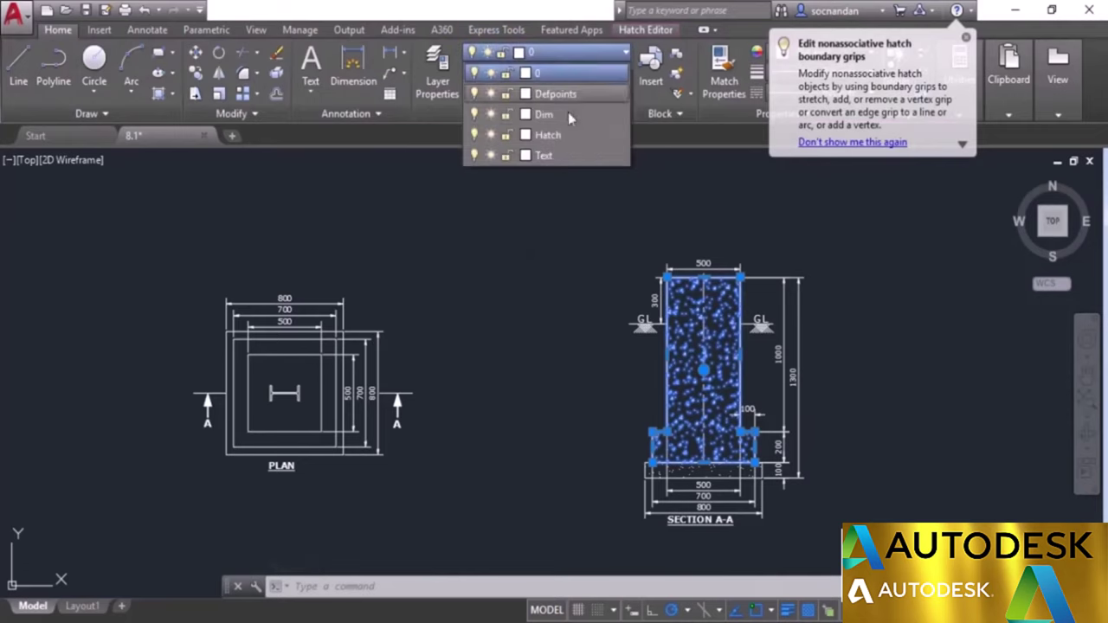
{"action": "left_click", "coordinate": [562, 138]}
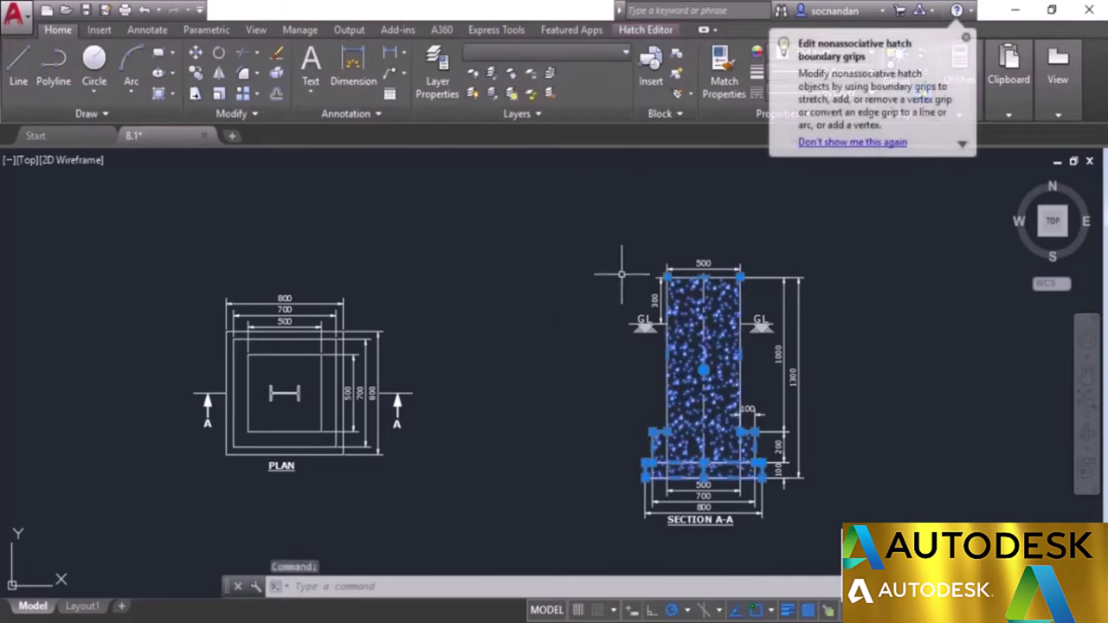
{"action": "left_click", "coordinate": [581, 54]}
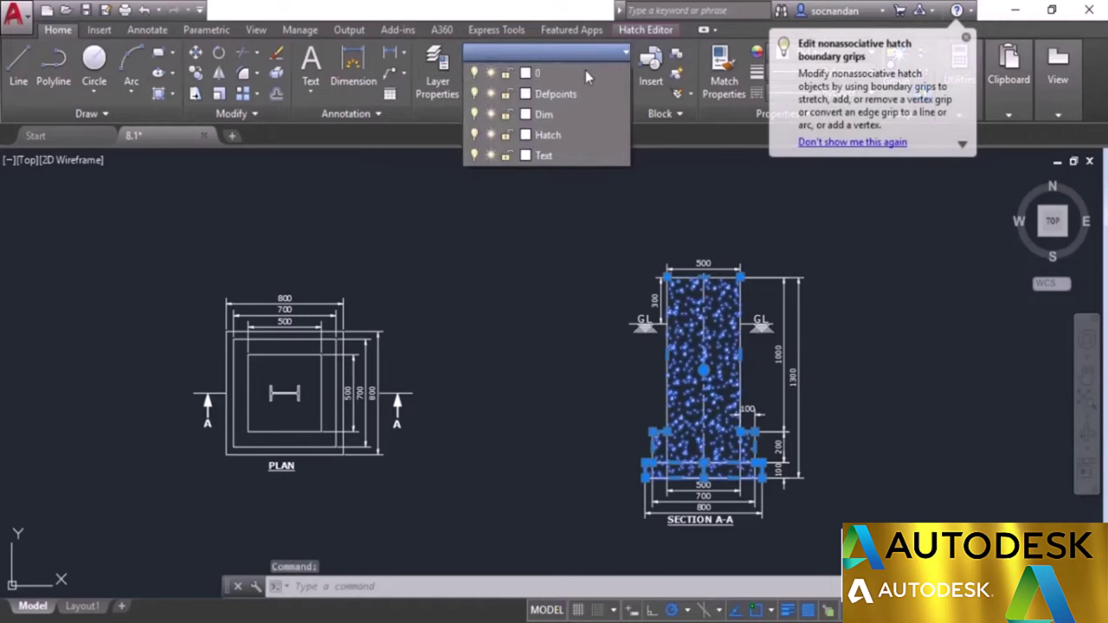
{"action": "left_click", "coordinate": [580, 142]}
{"action": "key", "text": "Escape"}
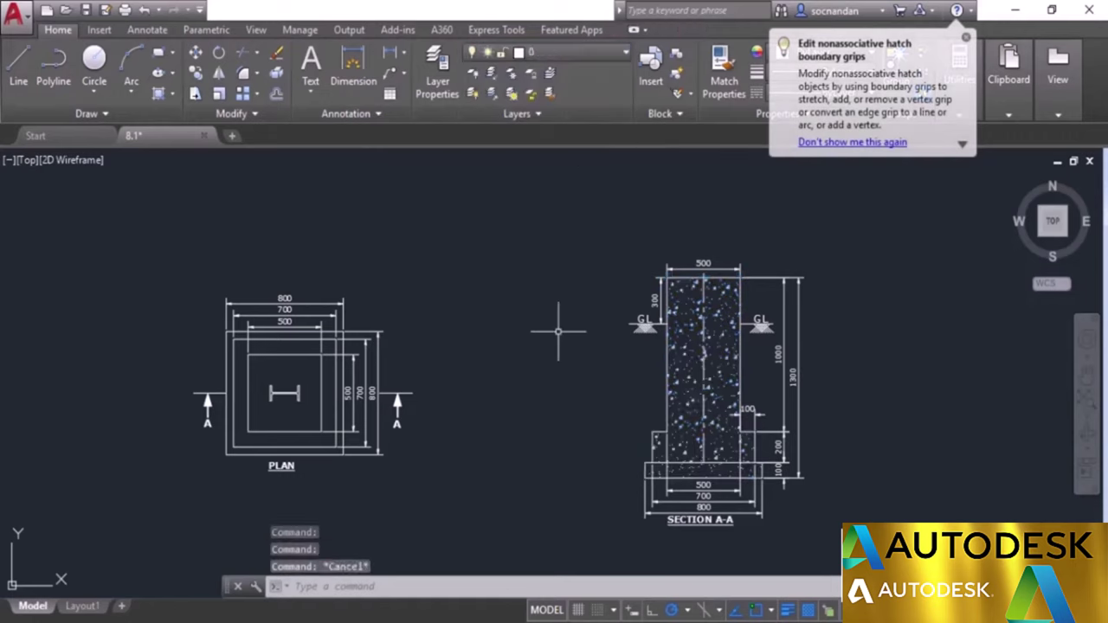
Step: Assign all text similar to the SECTION A-A title in both views to the Text layer and clear the selection
{"action": "left_click", "coordinate": [676, 526]}
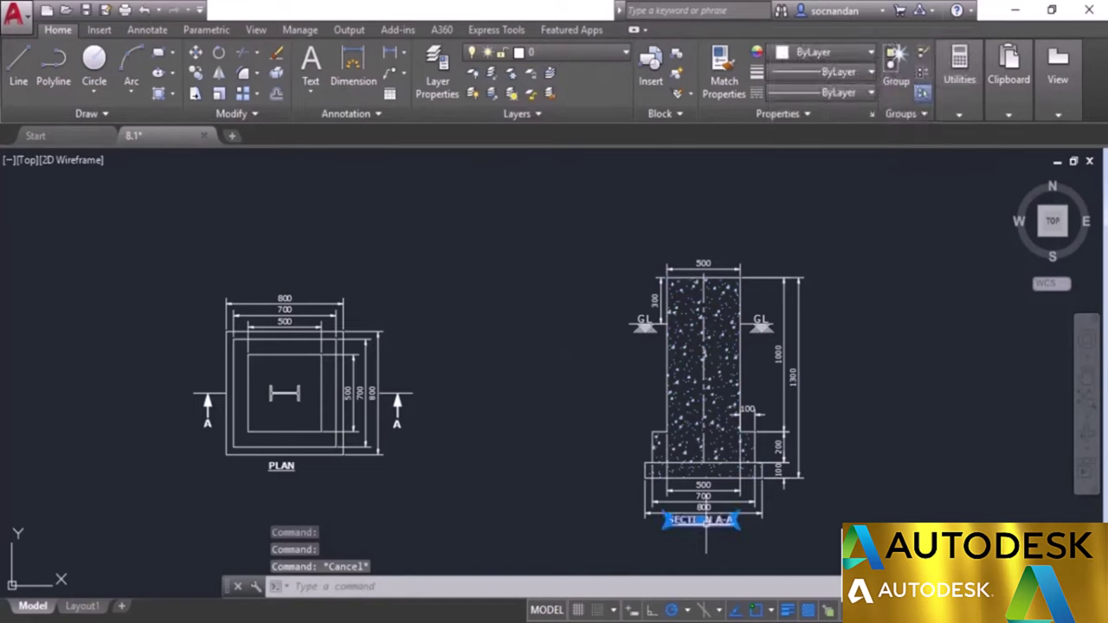
{"action": "right_click", "coordinate": [495, 270]}
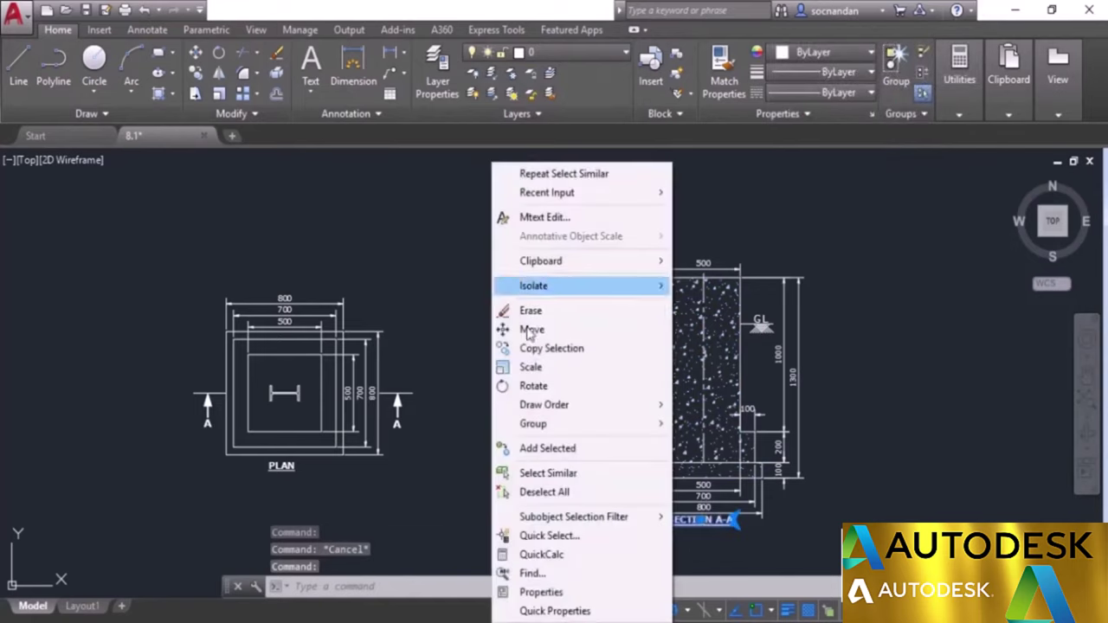
{"action": "left_click", "coordinate": [572, 481]}
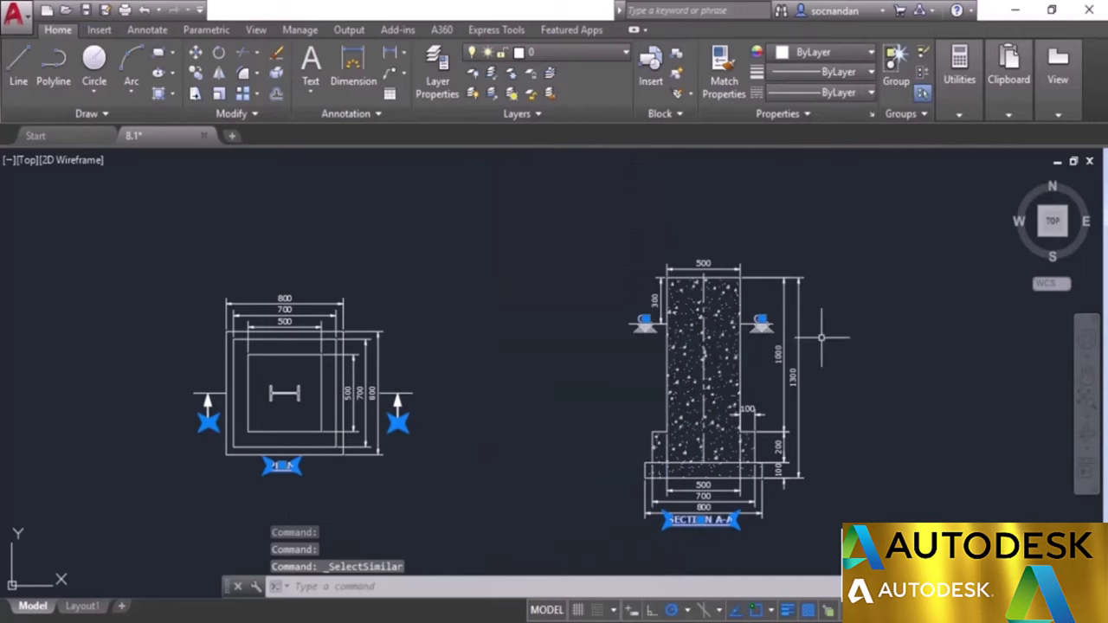
{"action": "left_click", "coordinate": [610, 58]}
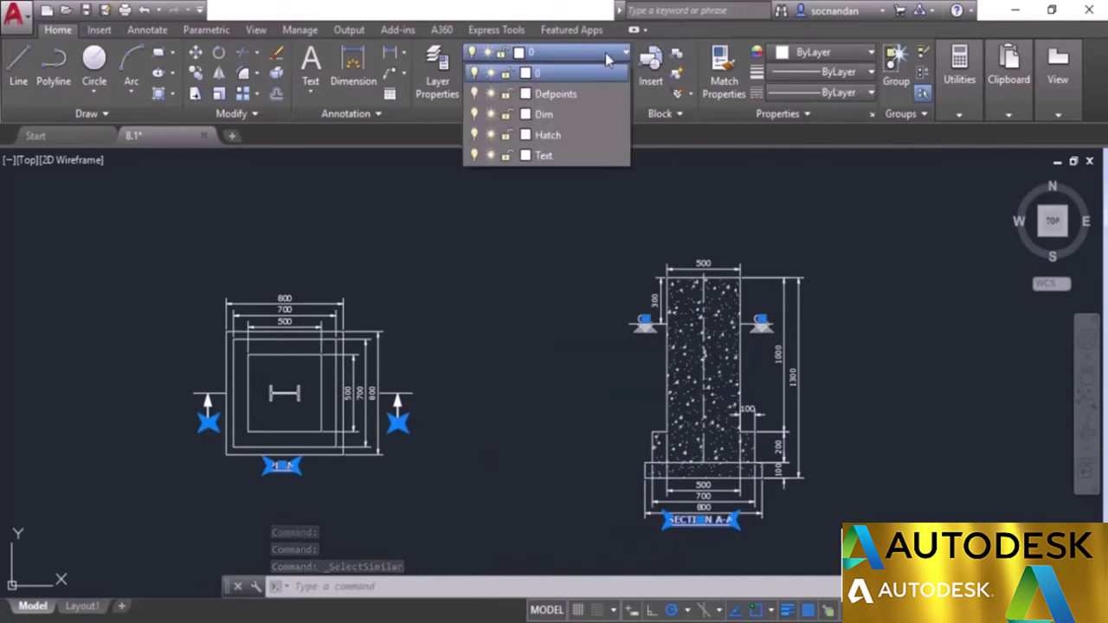
{"action": "left_click", "coordinate": [585, 158]}
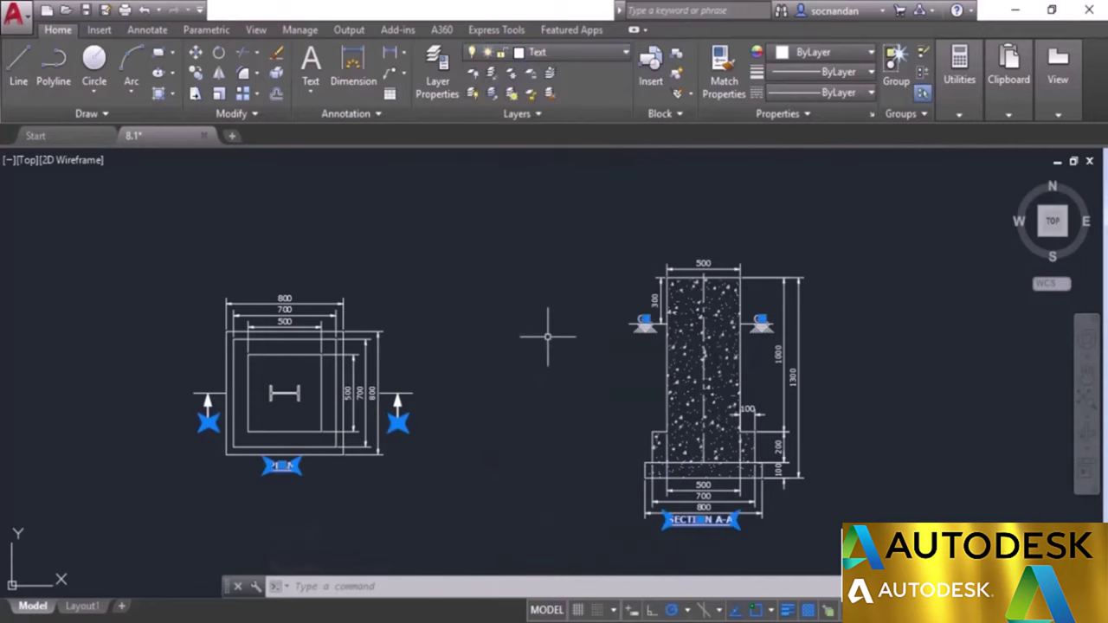
{"action": "key", "text": "Escape"}
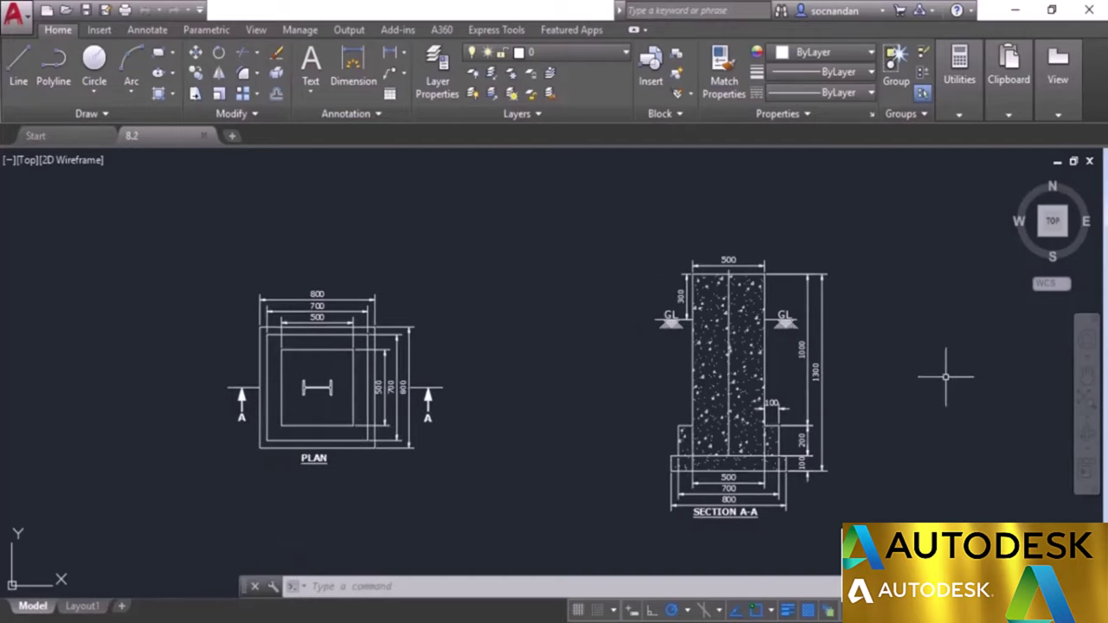
Step: Open the layer manager in drawing 8.2, narrow it and place it floating over the plan, clear of Section A-A
{"action": "left_click", "coordinate": [440, 81]}
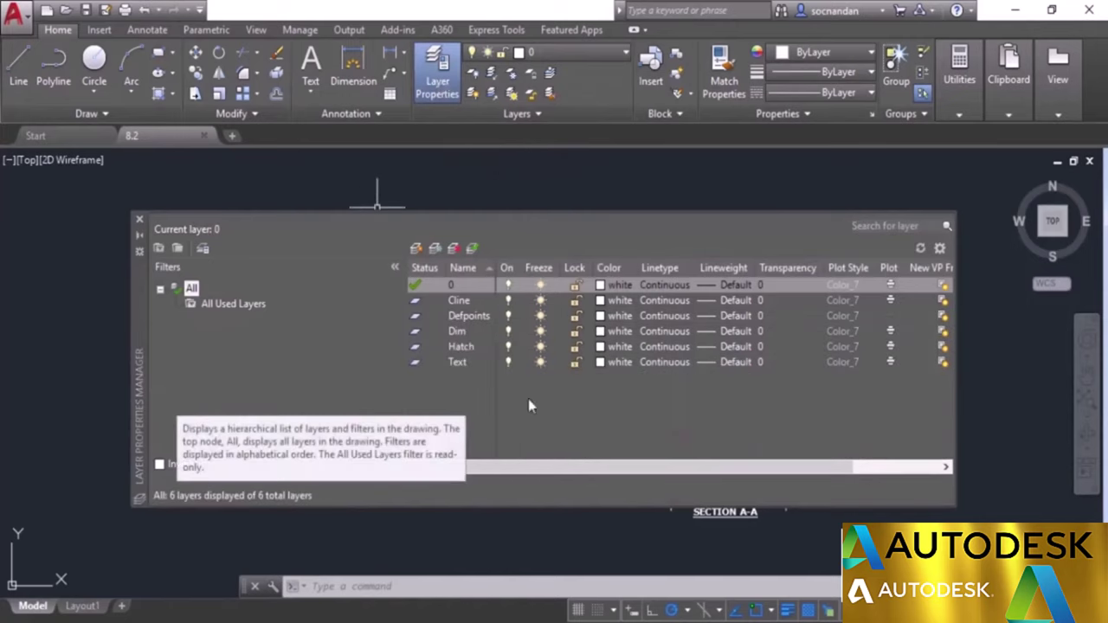
{"action": "mouse_move", "coordinate": [956, 377]}
{"action": "left_mouse_down"}
{"action": "mouse_move", "coordinate": [574, 421]}
{"action": "mouse_move", "coordinate": [627, 398]}
{"action": "left_mouse_up"}
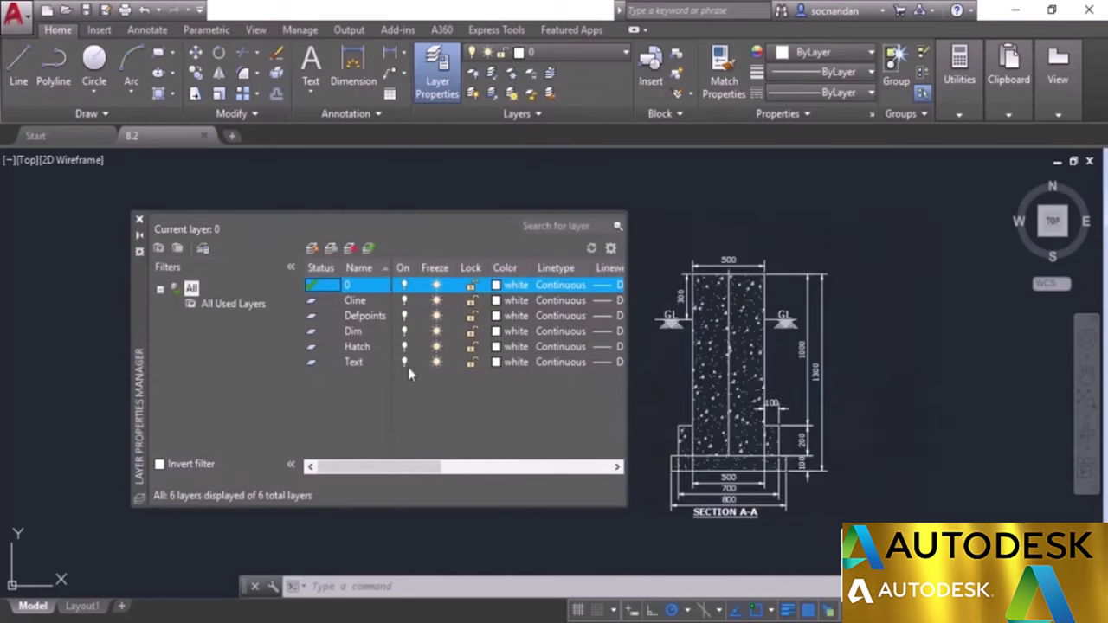
{"action": "left_click", "coordinate": [140, 237]}
{"action": "mouse_move", "coordinate": [139, 242]}
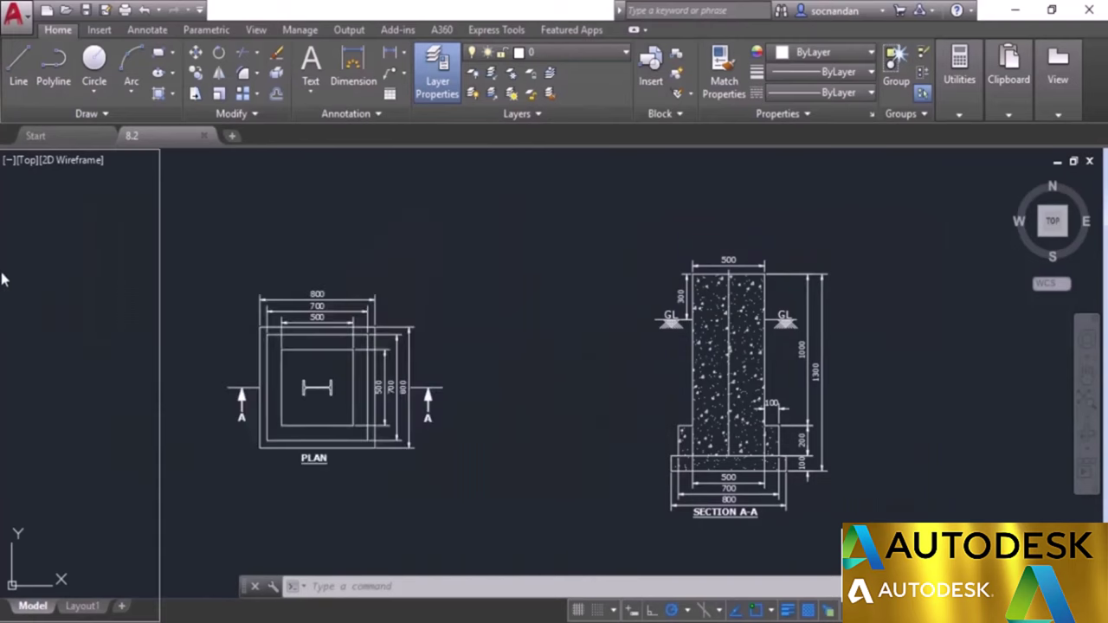
{"action": "mouse_move", "coordinate": [8, 346]}
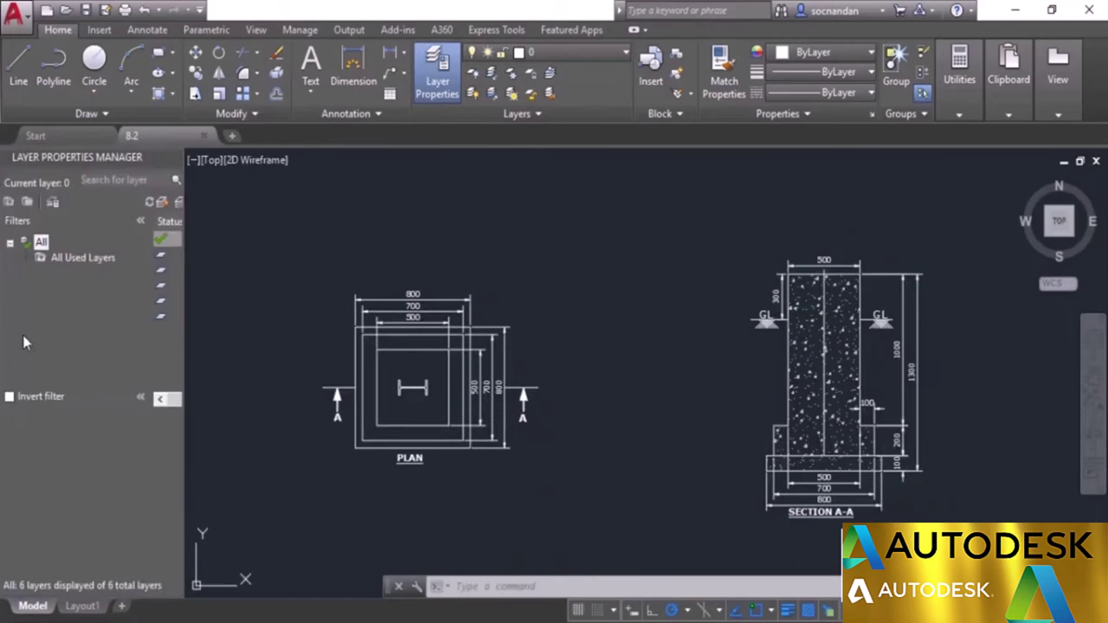
{"action": "left_click_drag", "start_coordinate": [96, 157], "coordinate": [385, 251]}
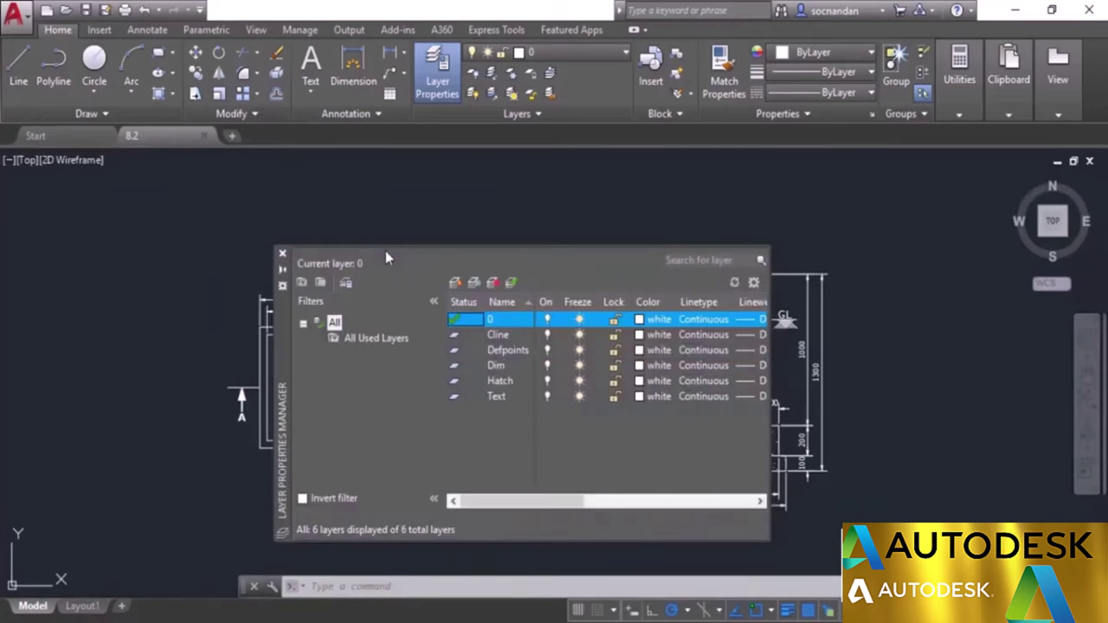
{"action": "mouse_move", "coordinate": [270, 328]}
{"action": "left_mouse_down"}
{"action": "mouse_move", "coordinate": [242, 300]}
{"action": "mouse_move", "coordinate": [131, 291]}
{"action": "left_mouse_up"}
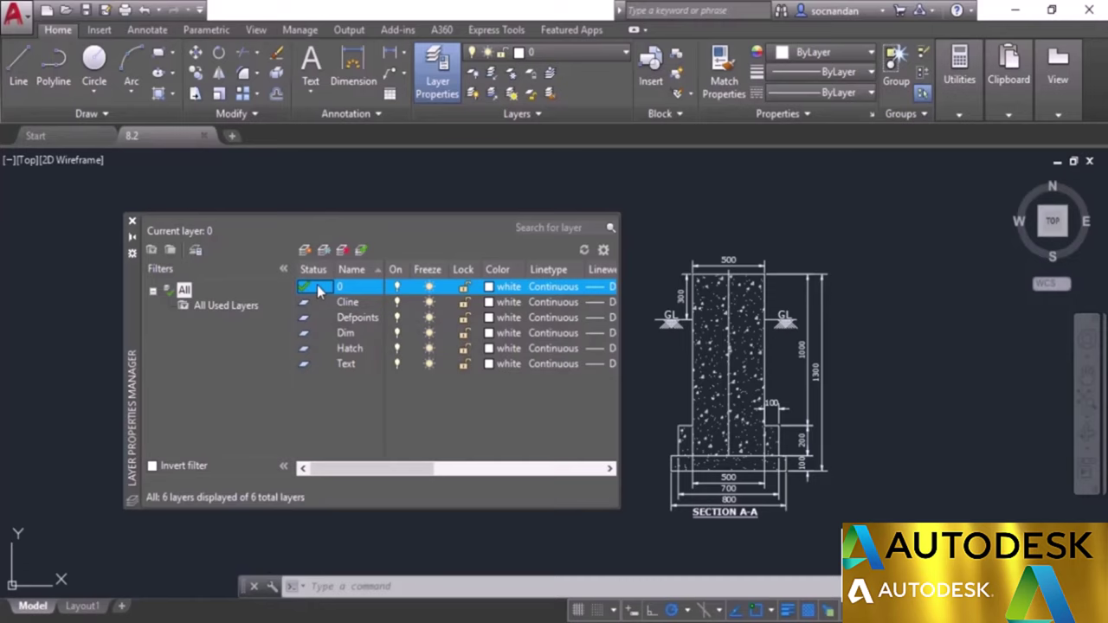
Step: Make Dim the current layer and widen the layer manager enough to show the Lineweight column
{"action": "left_click", "coordinate": [342, 334]}
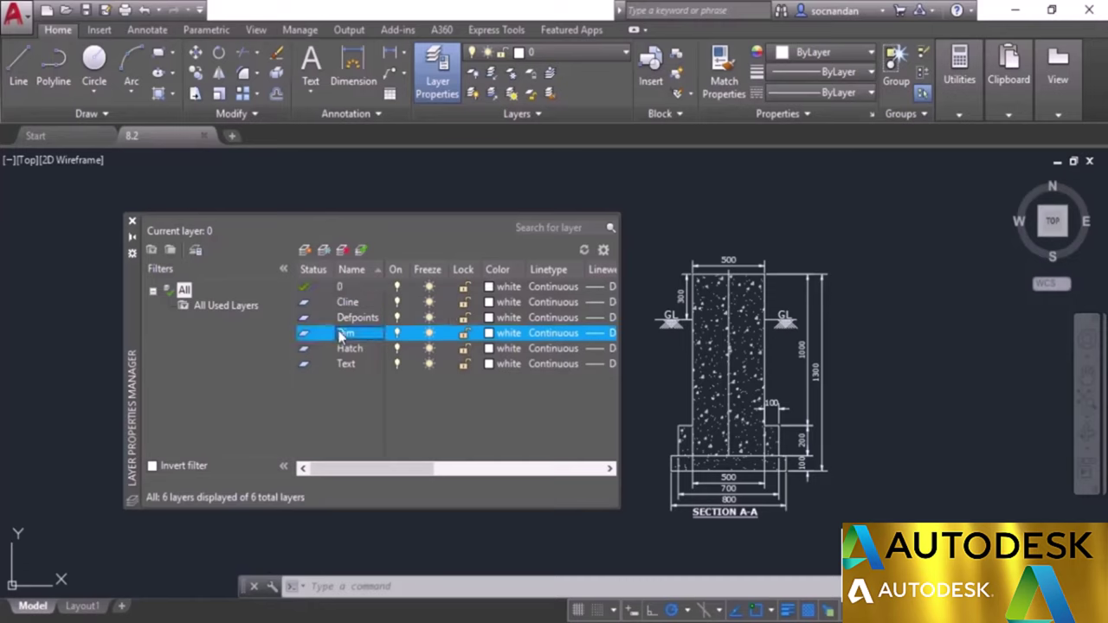
{"action": "left_click", "coordinate": [362, 250]}
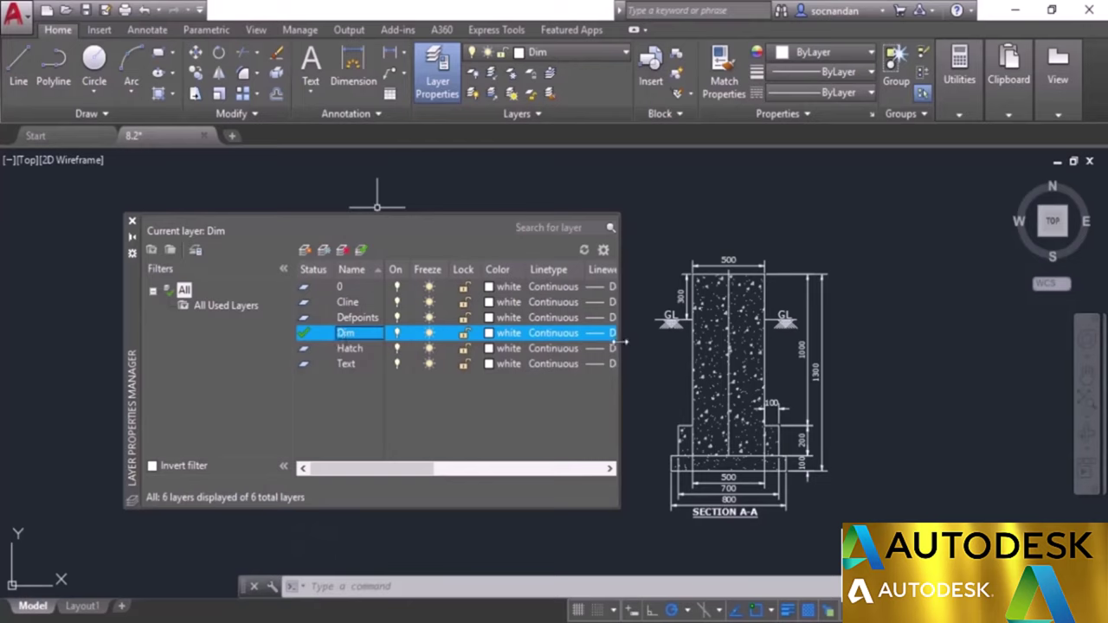
{"action": "left_click_drag", "start_coordinate": [622, 342], "coordinate": [657, 343]}
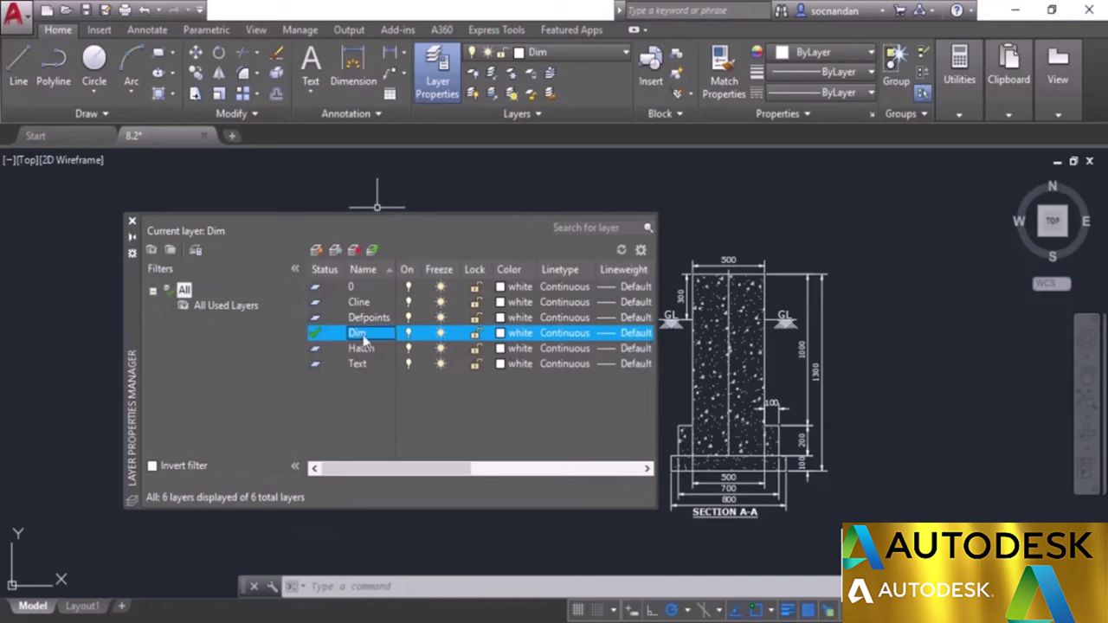
Step: Collapse the layer manager to its title bar and start a circle on the current Dim layer
{"action": "left_click", "coordinate": [132, 236]}
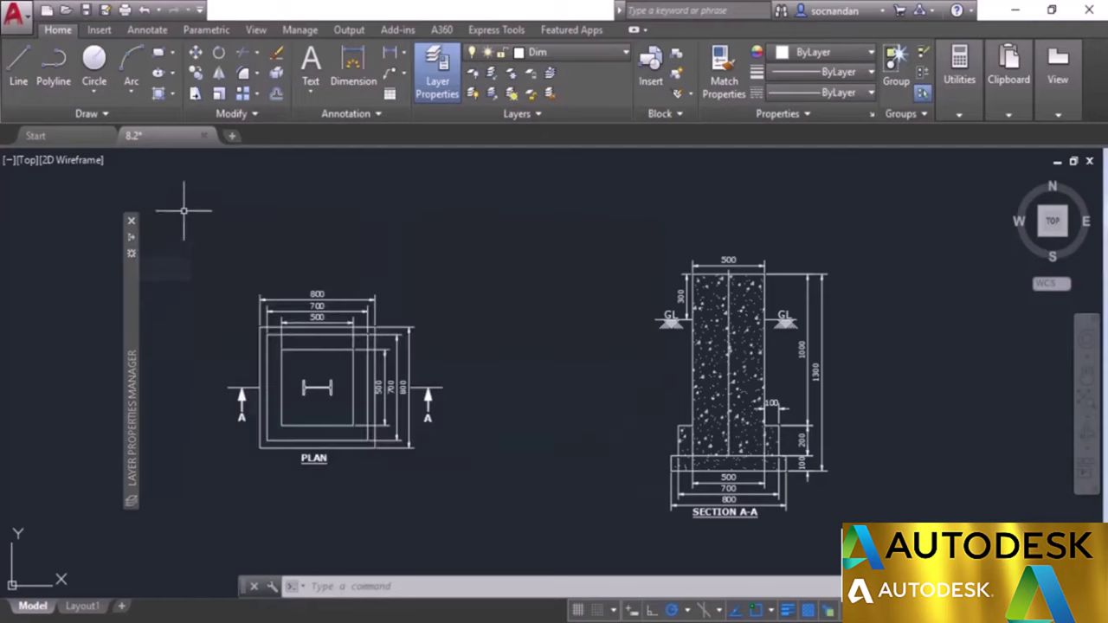
{"action": "left_click", "coordinate": [94, 59]}
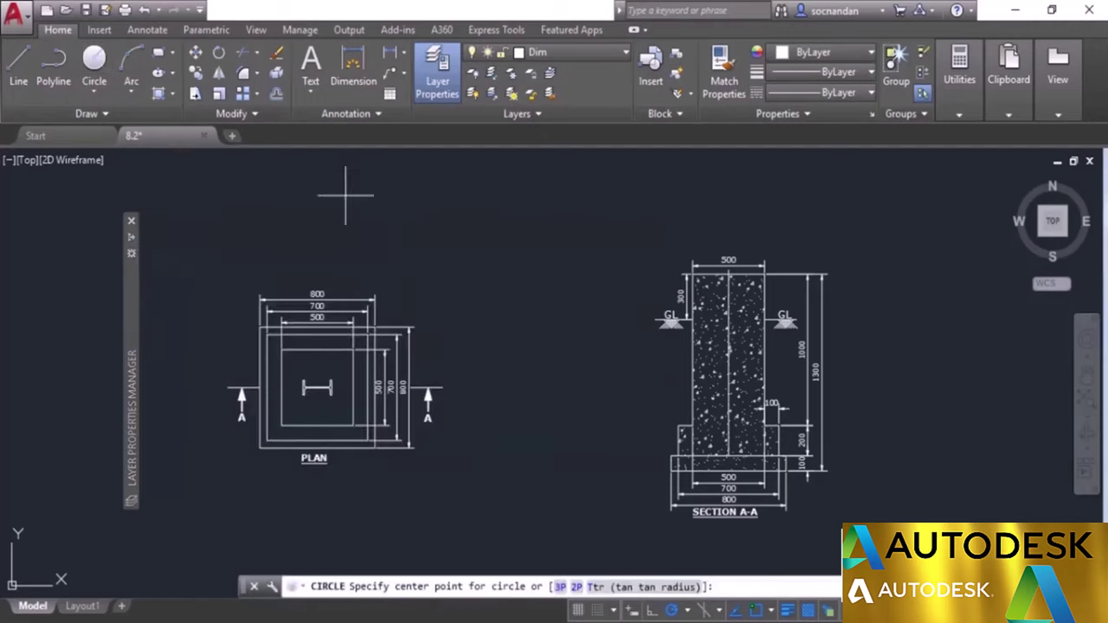
Step: Draw a circle of about 310 radius between the plan and the section on the Dim layer, and check its layer
{"action": "left_click", "coordinate": [545, 303]}
{"action": "left_click", "coordinate": [589, 303]}
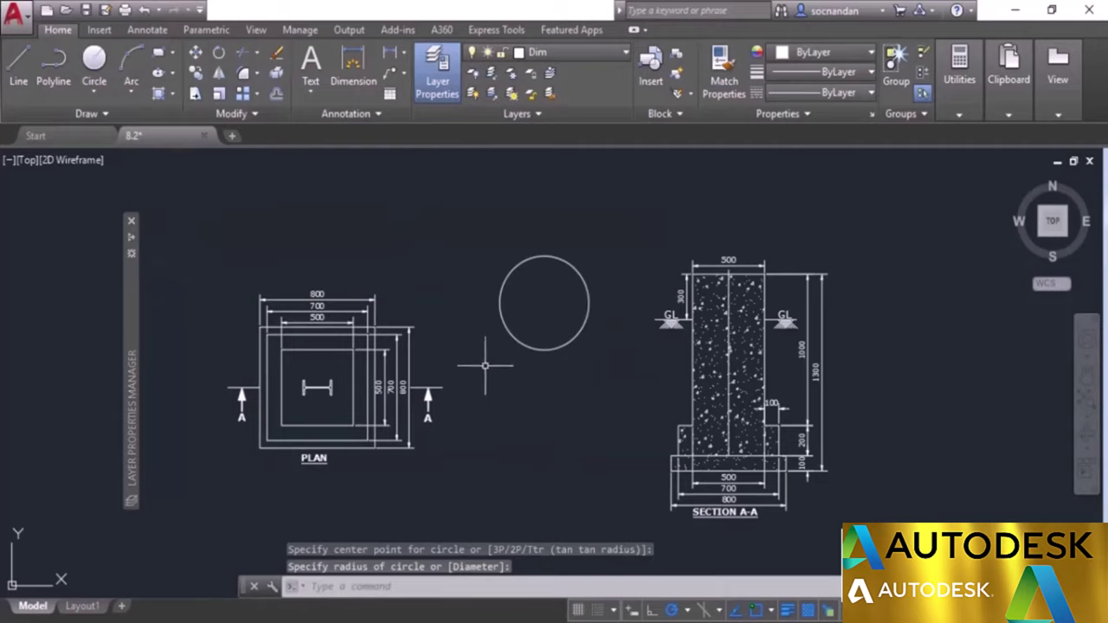
{"action": "left_click", "coordinate": [498, 308]}
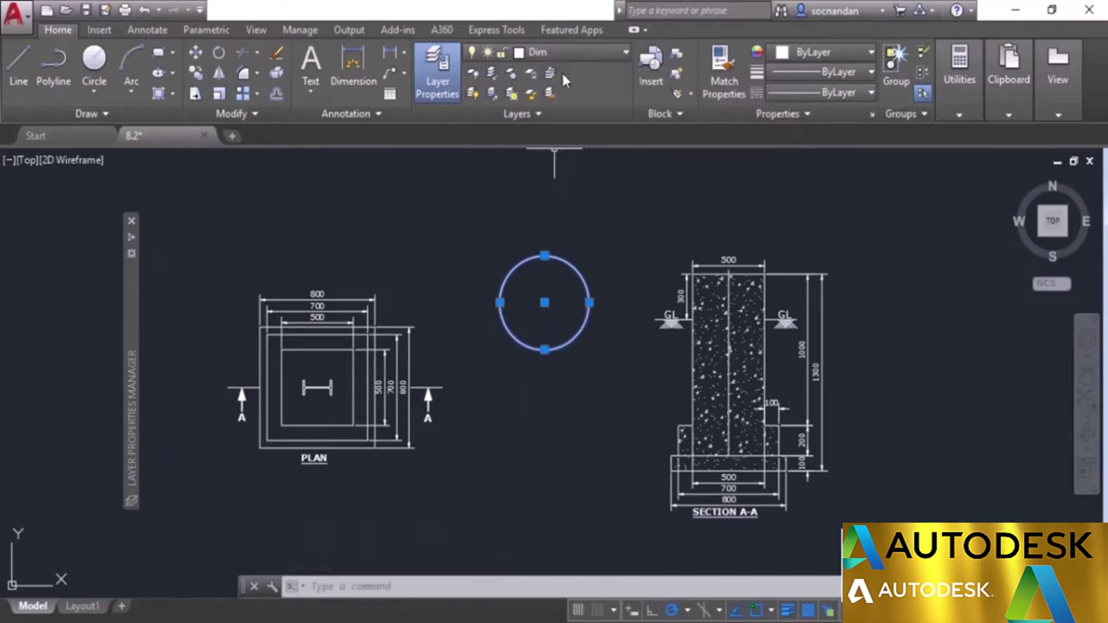
{"action": "key", "text": "Escape"}
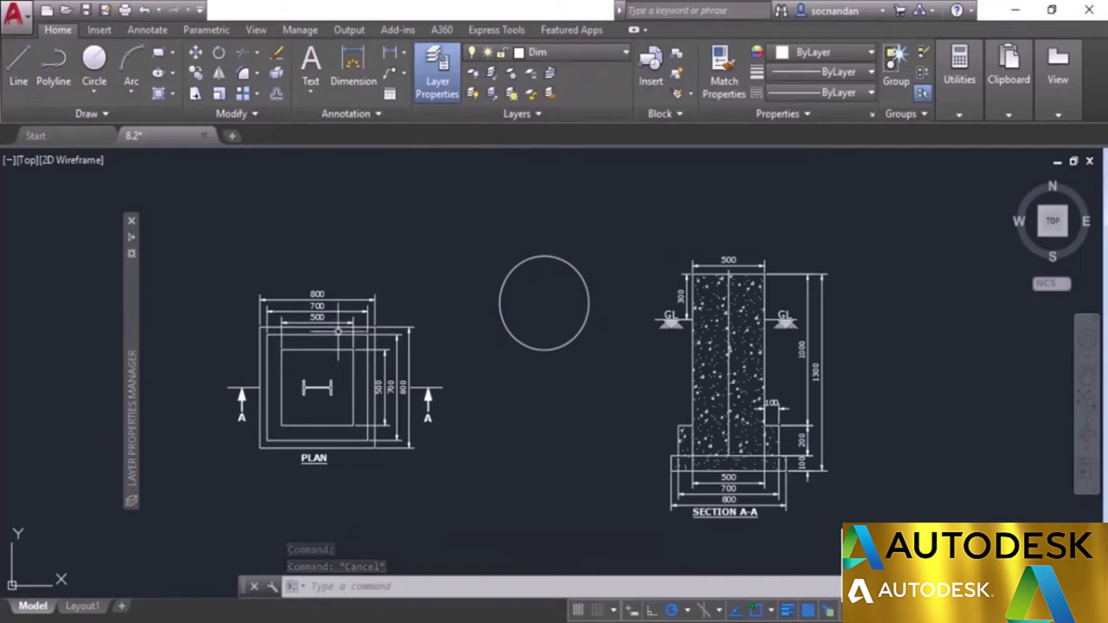
Step: Check which layers the plan's innermost square and the PLAN title are on
{"action": "left_click", "coordinate": [327, 352]}
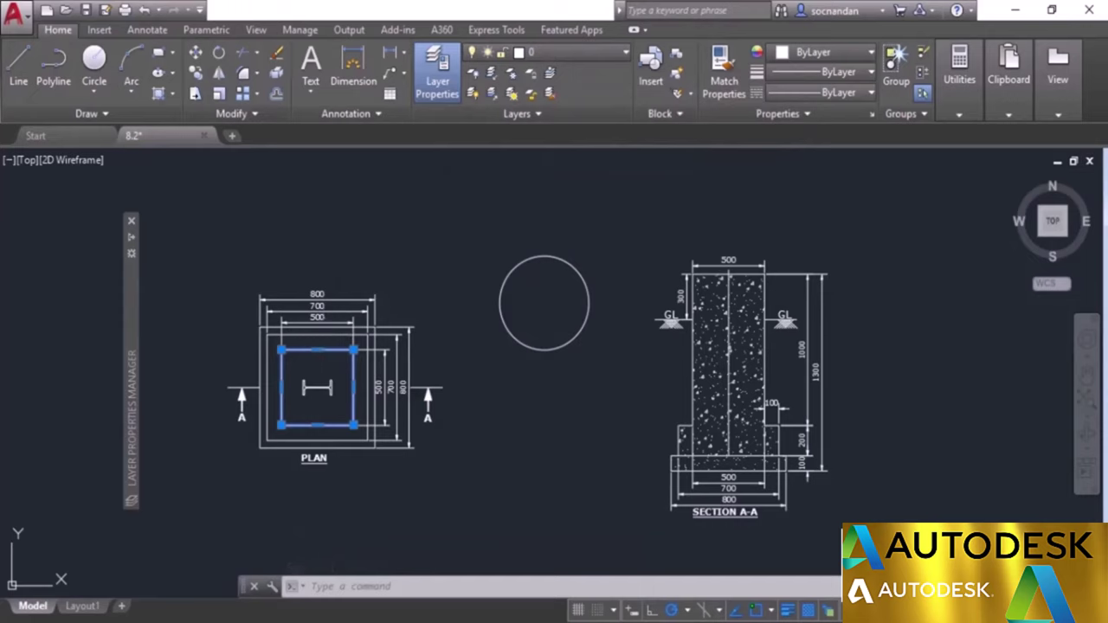
{"action": "key", "text": "Escape"}
{"action": "left_click", "coordinate": [315, 459]}
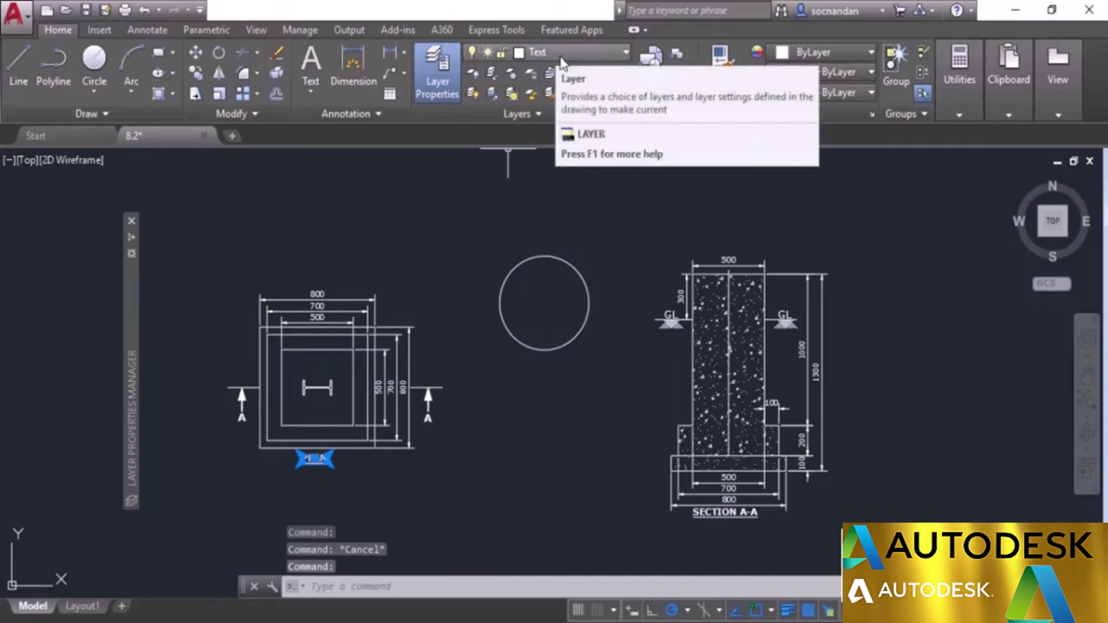
{"action": "key", "text": "Escape"}
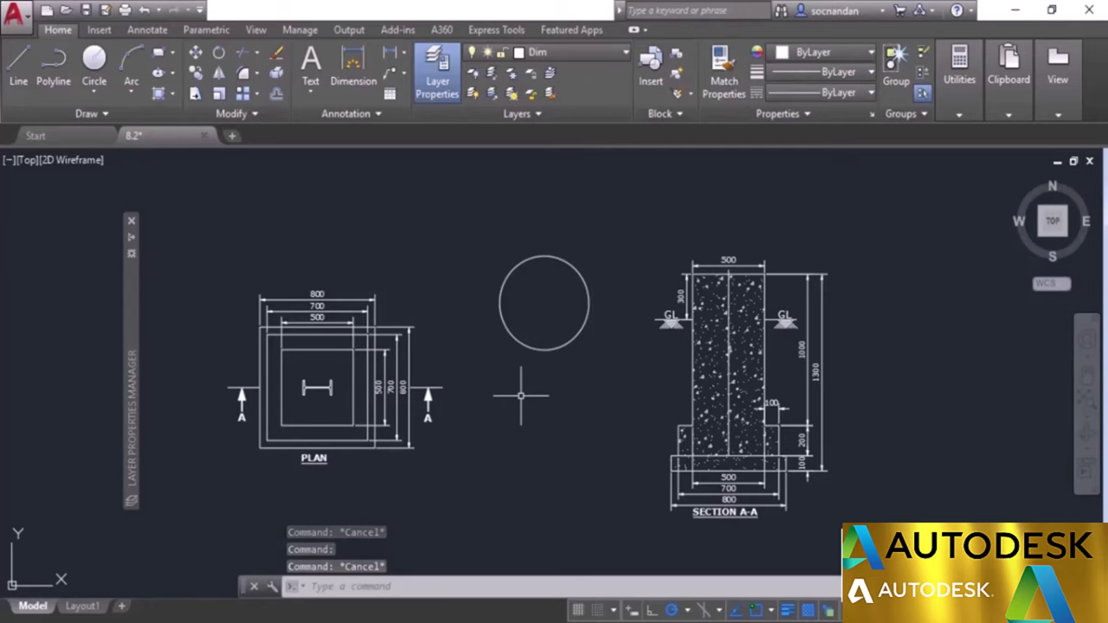
Step: Make the Cline layer current, and switch the current layer to 0
{"action": "mouse_move", "coordinate": [134, 247]}
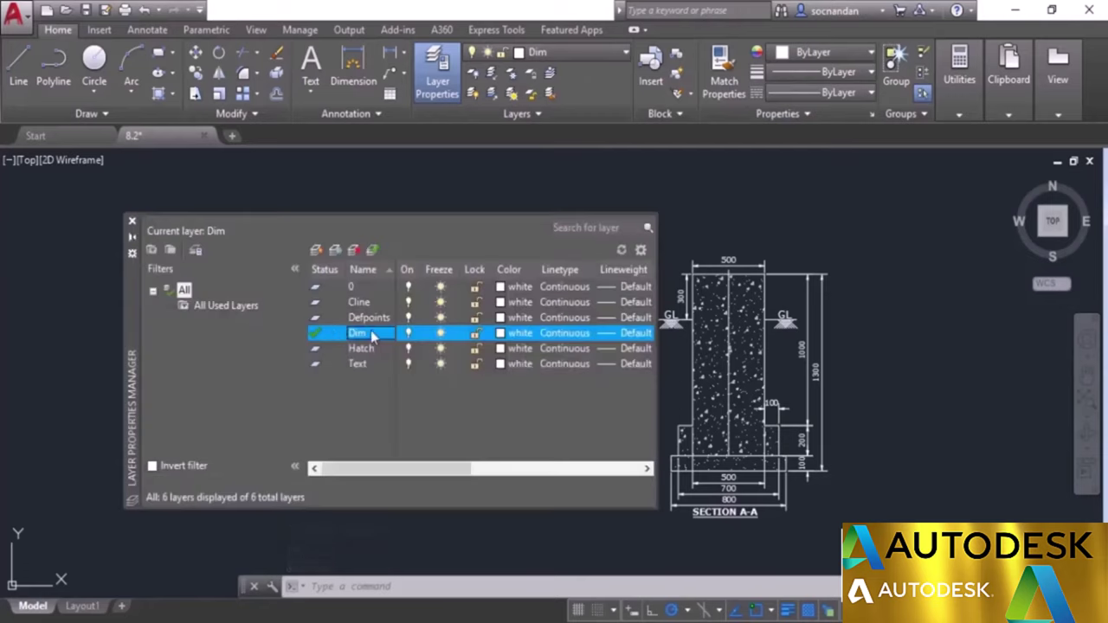
{"action": "left_click", "coordinate": [375, 301]}
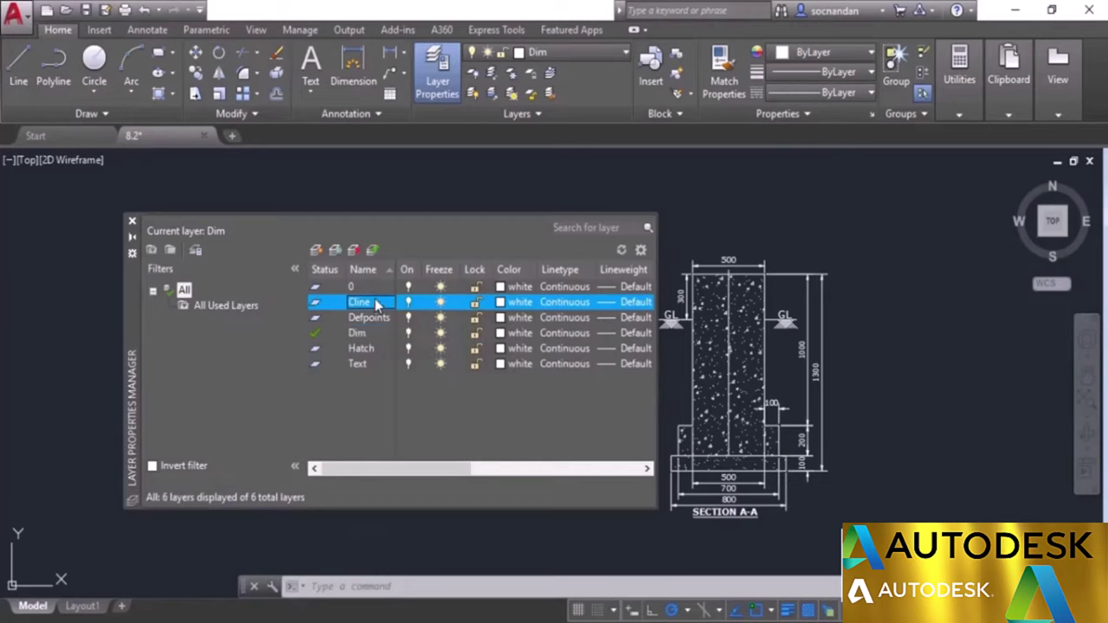
{"action": "left_click", "coordinate": [373, 250]}
{"action": "left_click", "coordinate": [131, 237]}
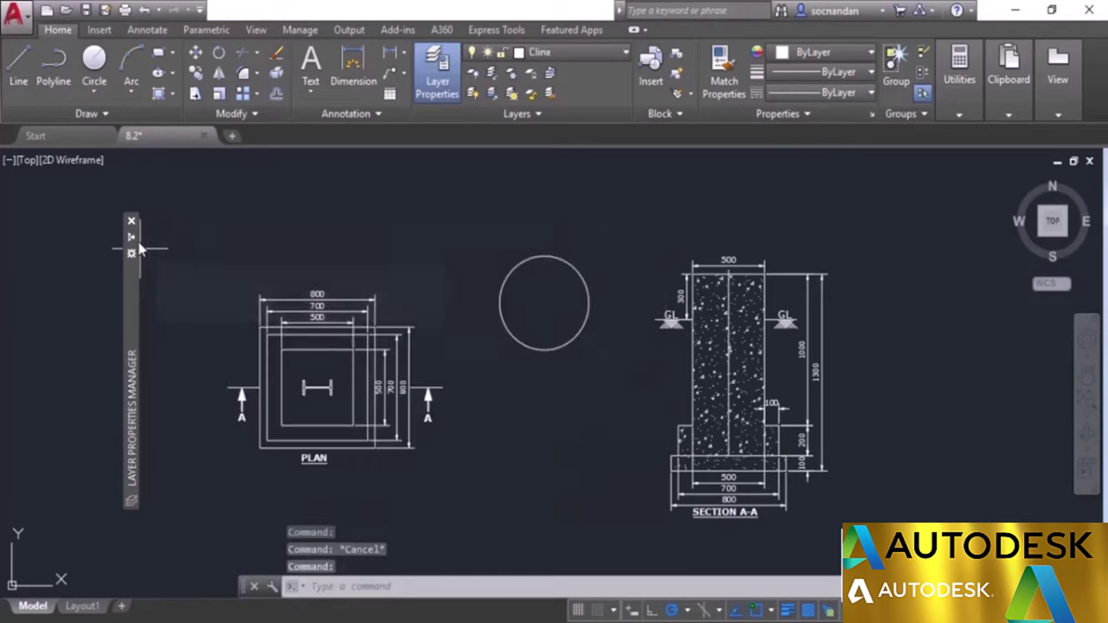
{"action": "left_click", "coordinate": [607, 57]}
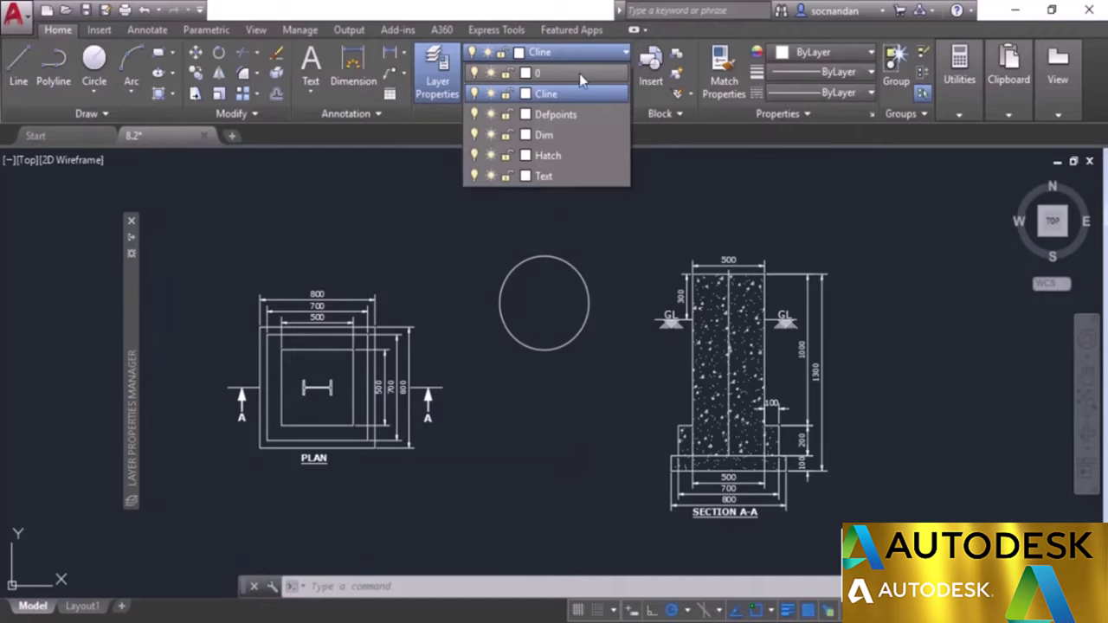
{"action": "left_click", "coordinate": [579, 73]}
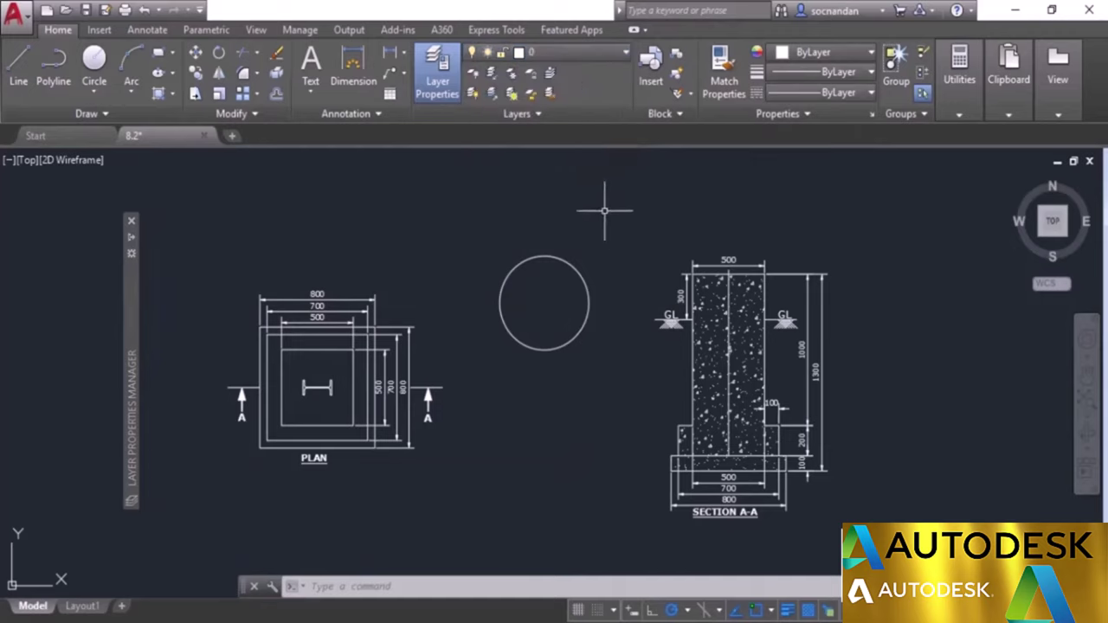
Step: Draw a second, slightly smaller circle on layer 0 directly below the first circle
{"action": "left_click", "coordinate": [94, 59]}
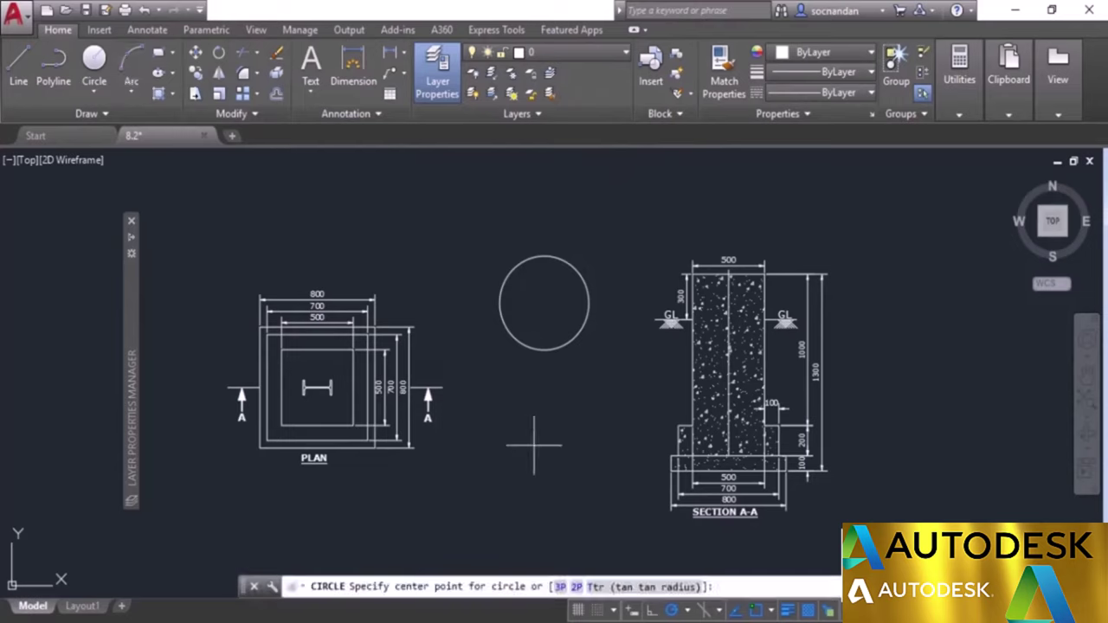
{"action": "left_click", "coordinate": [538, 410]}
{"action": "left_click", "coordinate": [540, 450]}
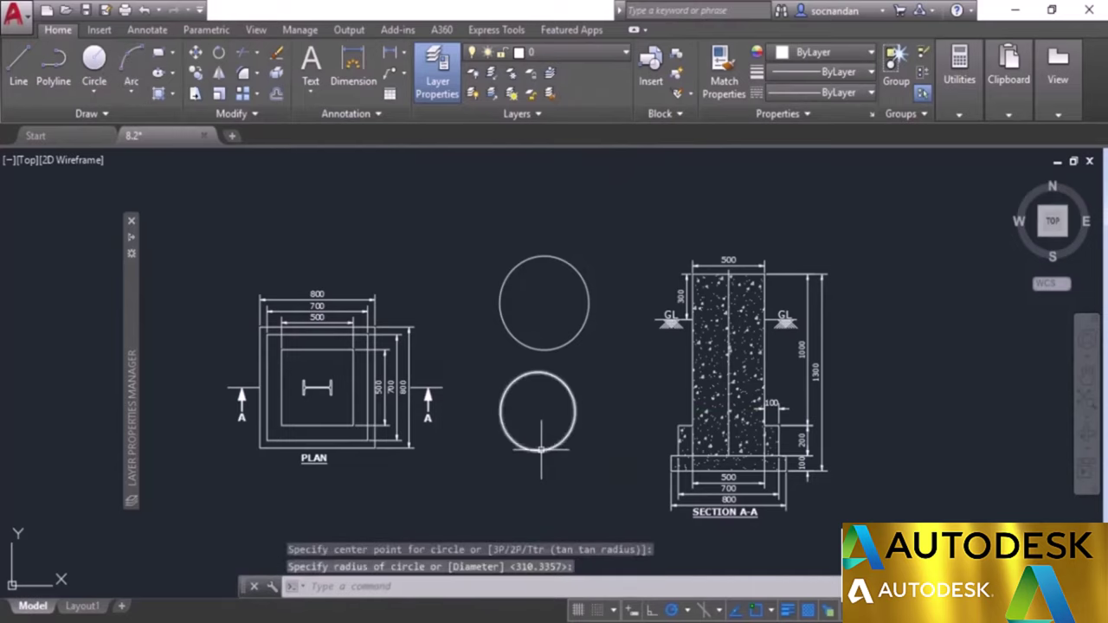
Step: Check the lower circle's layer and erase both circles between the plan and the section
{"action": "left_click", "coordinate": [545, 374]}
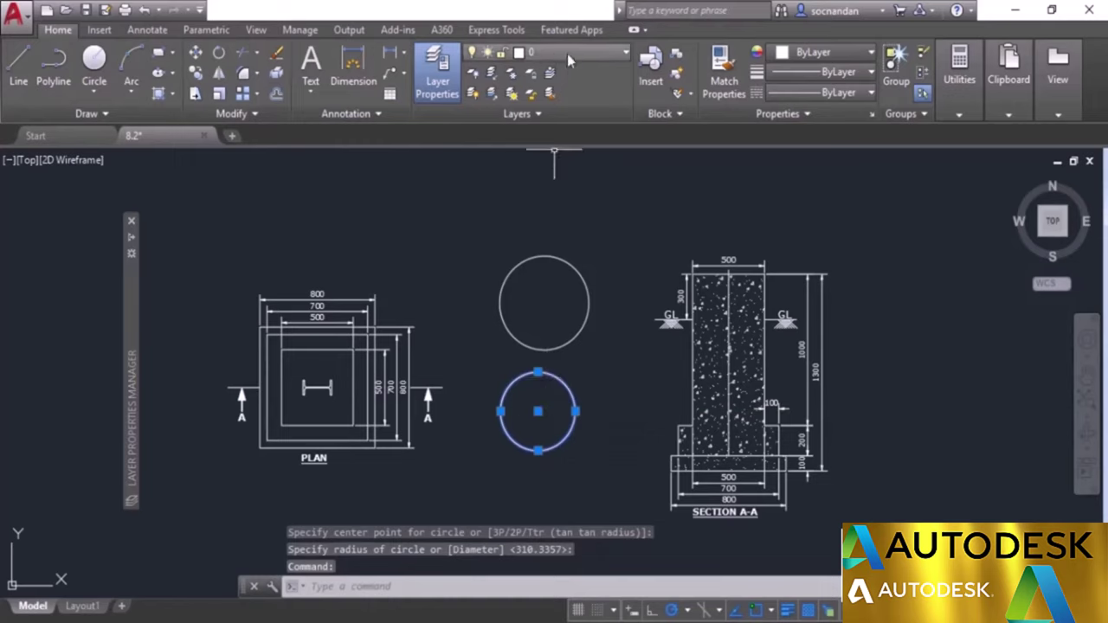
{"action": "left_click", "coordinate": [576, 254]}
{"action": "left_click", "coordinate": [558, 281]}
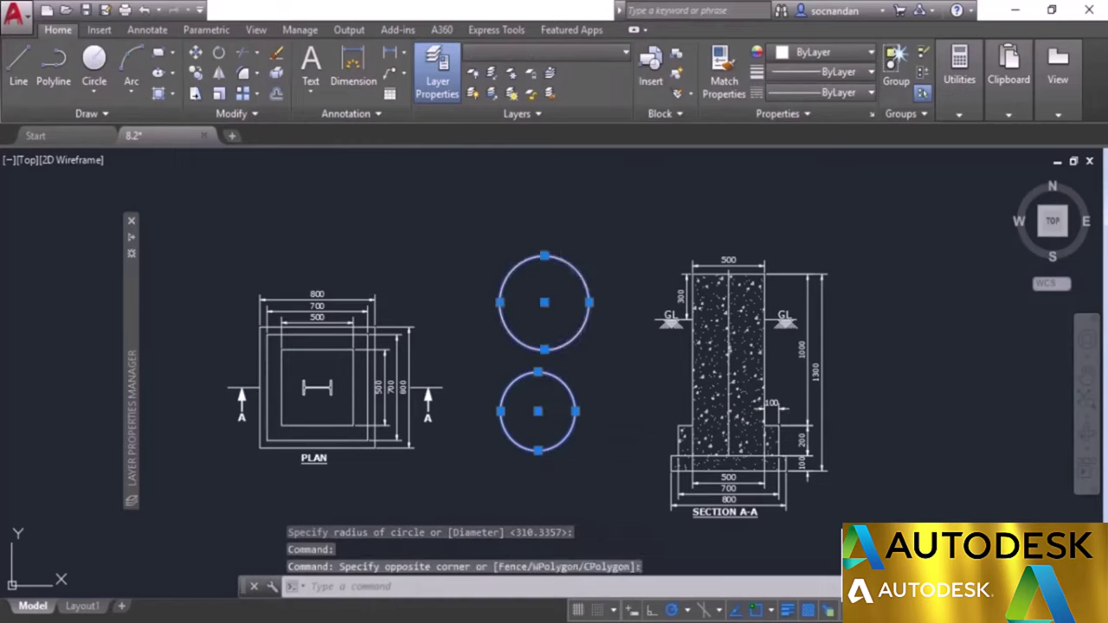
{"action": "right_click", "coordinate": [555, 230]}
{"action": "left_click", "coordinate": [596, 331]}
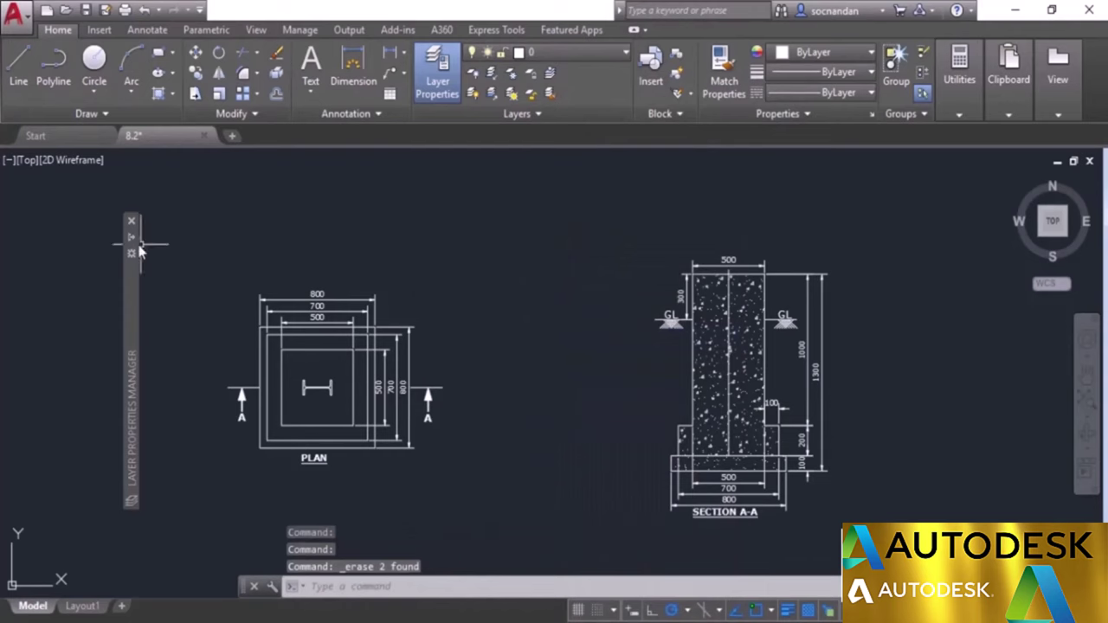
Step: Look through the true colour and colour book options, and set the Dim layer's colour to green (index 3)
{"action": "mouse_move", "coordinate": [138, 250]}
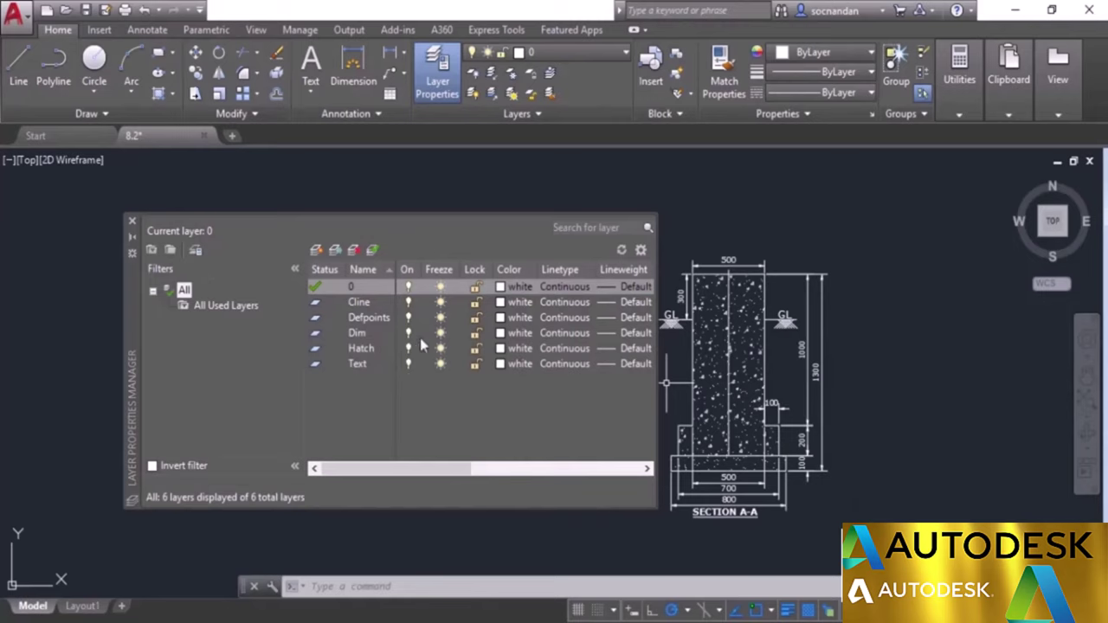
{"action": "left_click", "coordinate": [500, 334]}
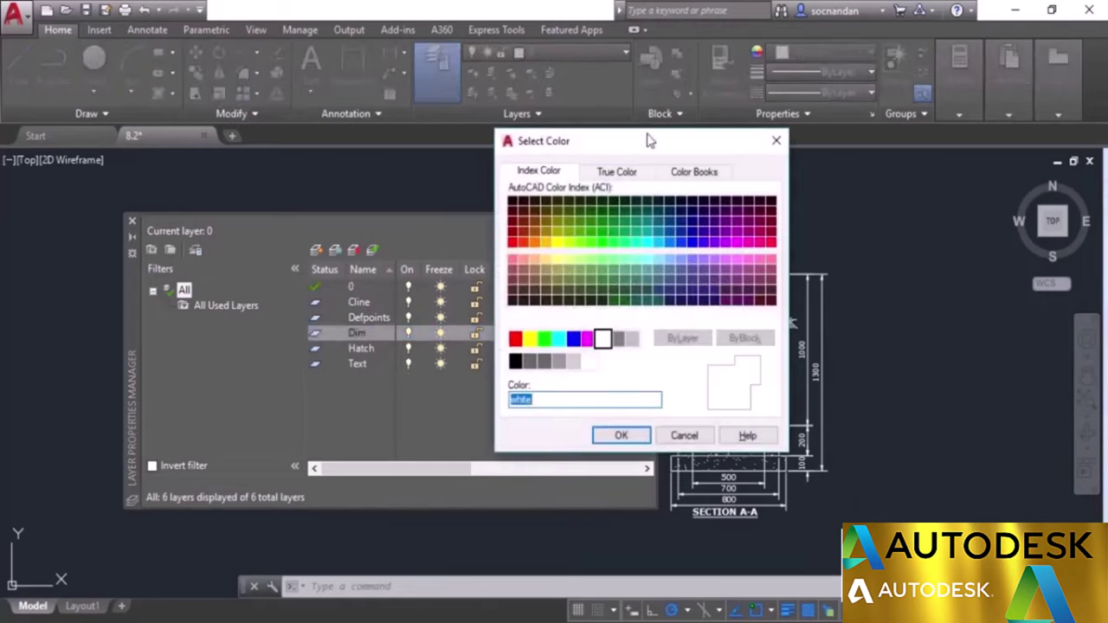
{"action": "left_click_drag", "start_coordinate": [647, 148], "coordinate": [652, 179]}
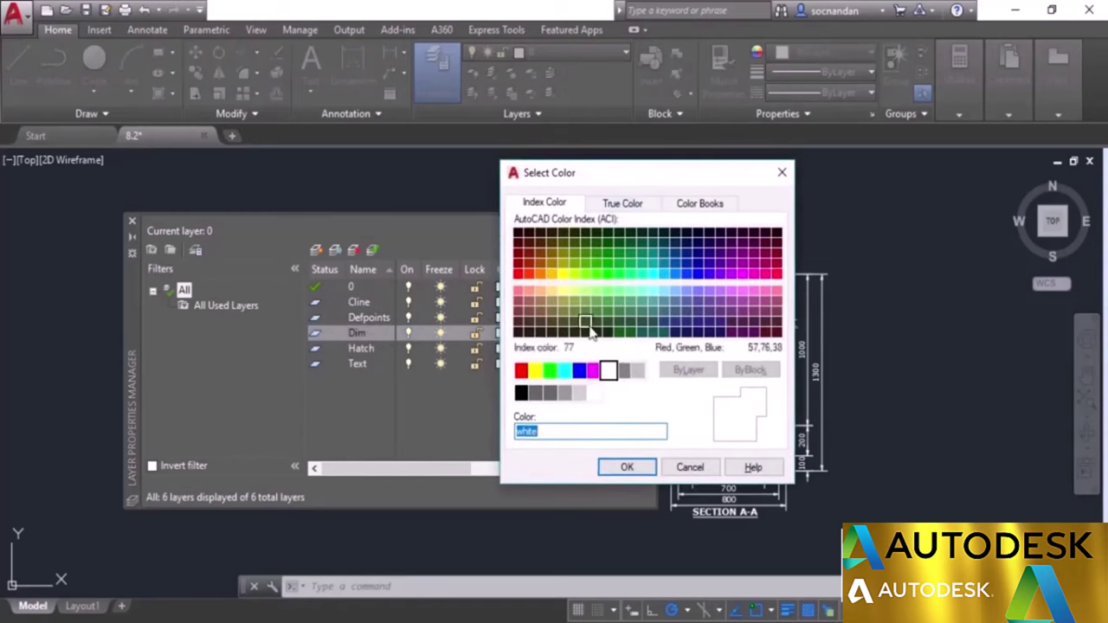
{"action": "left_click", "coordinate": [624, 206]}
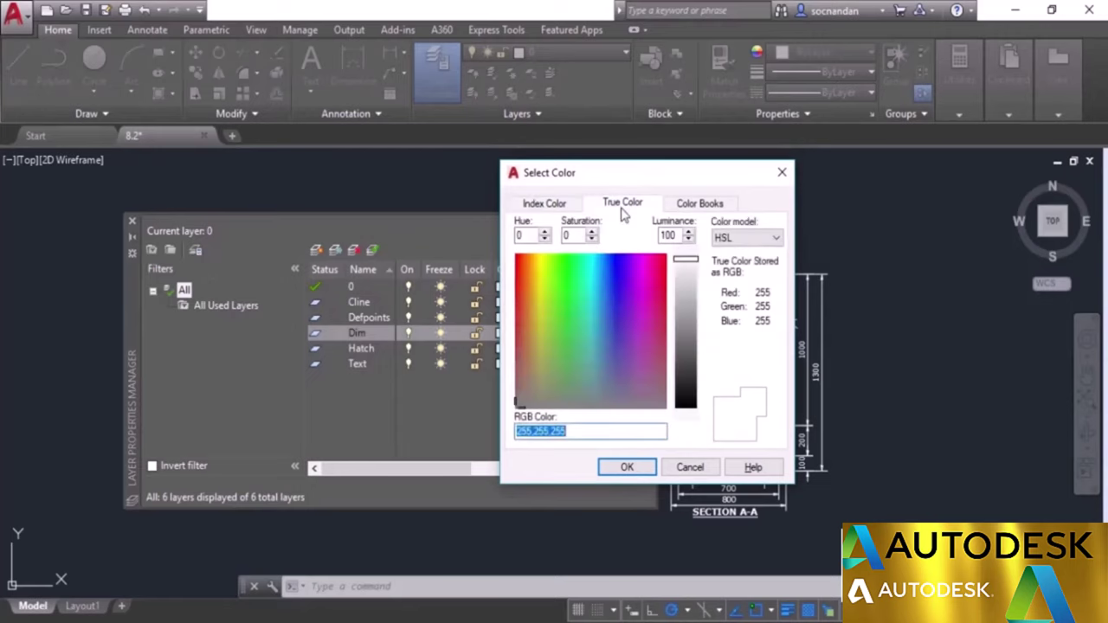
{"action": "left_click", "coordinate": [703, 205]}
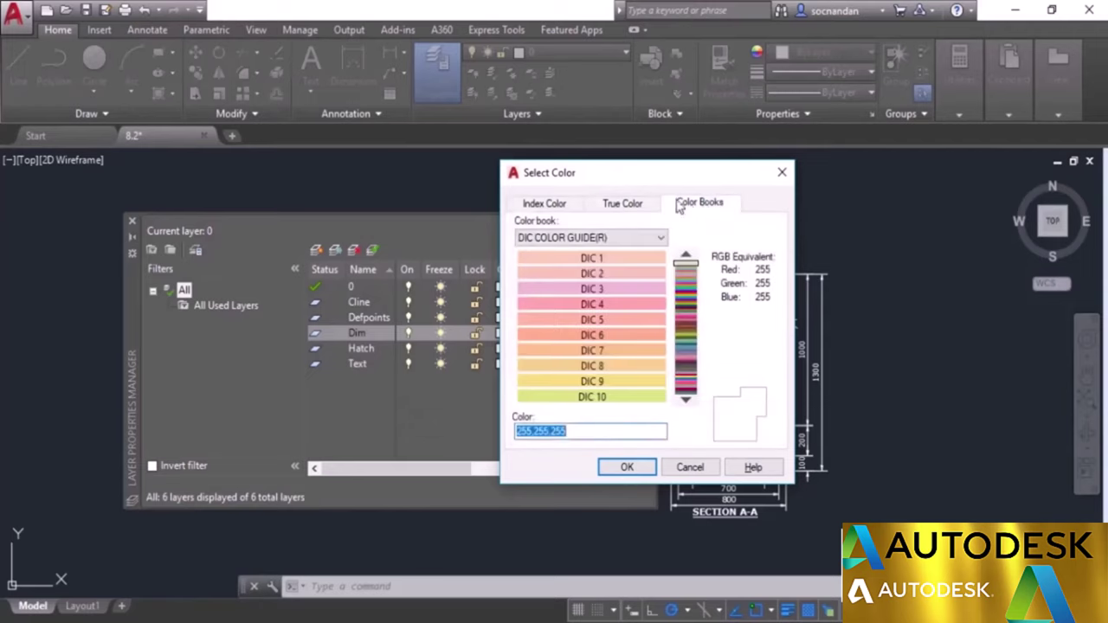
{"action": "left_click", "coordinate": [558, 206]}
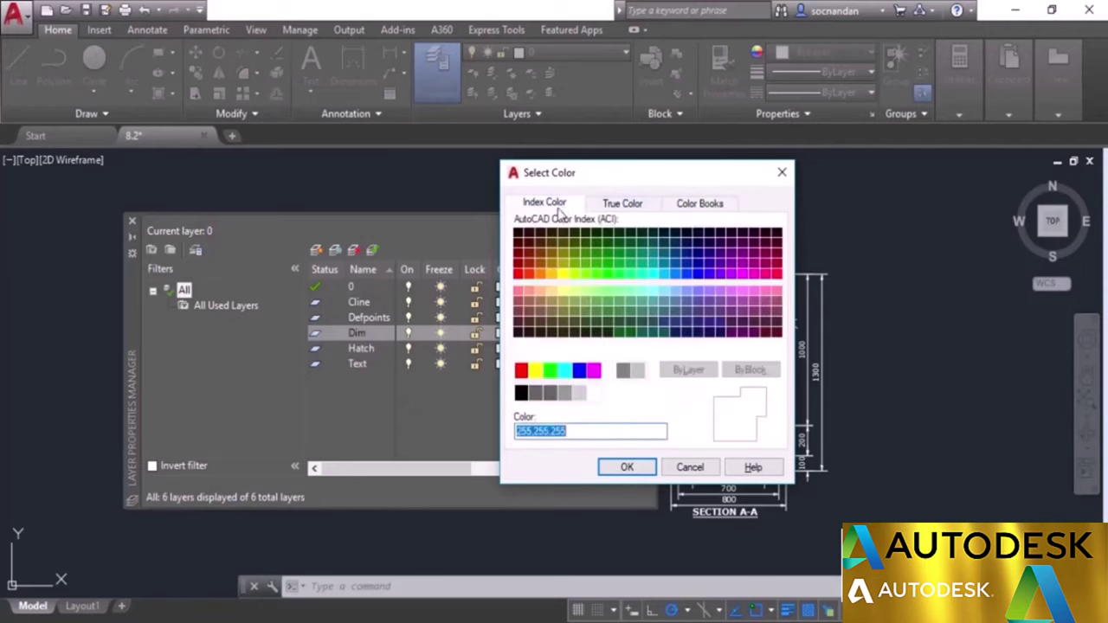
{"action": "left_click", "coordinate": [550, 370]}
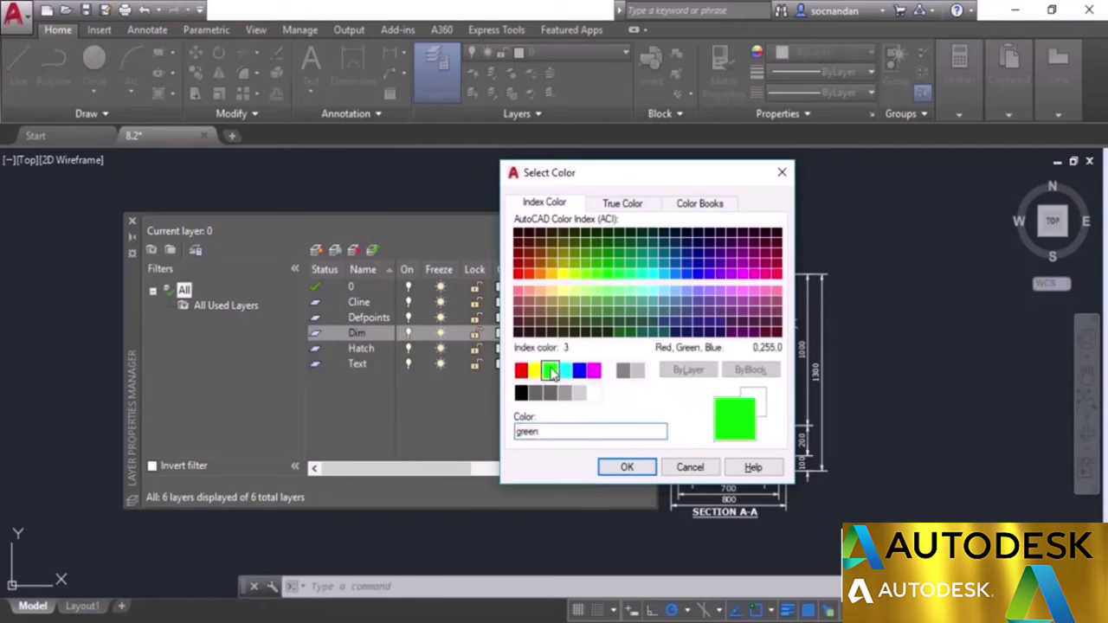
{"action": "left_click", "coordinate": [631, 467]}
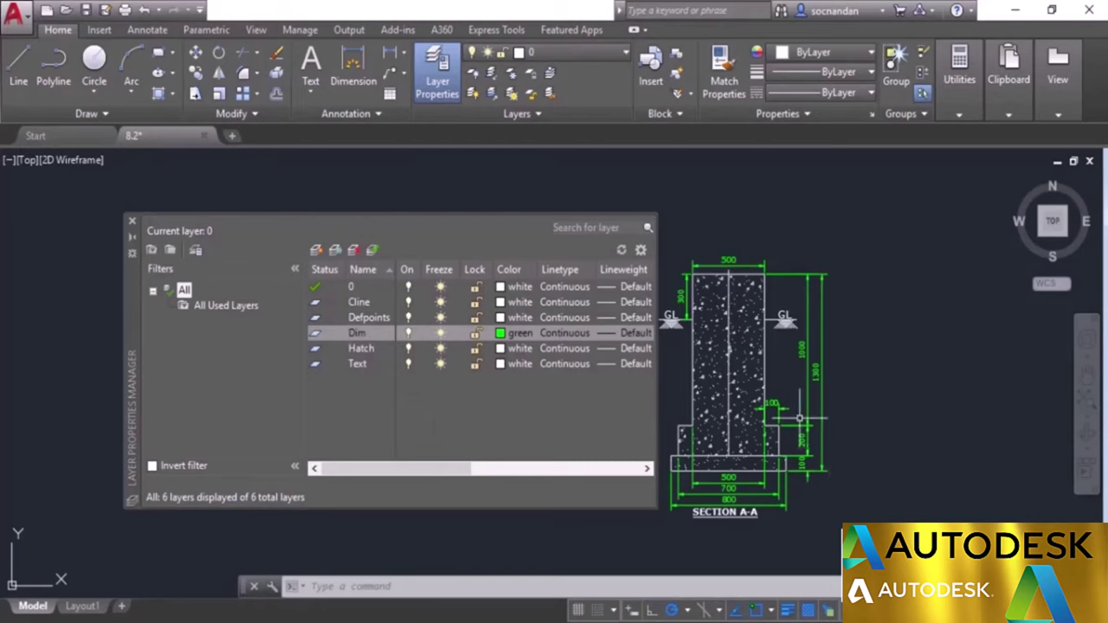
Step: Set the Hatch layer's colour to cyan (index 4)
{"action": "left_click", "coordinate": [369, 355]}
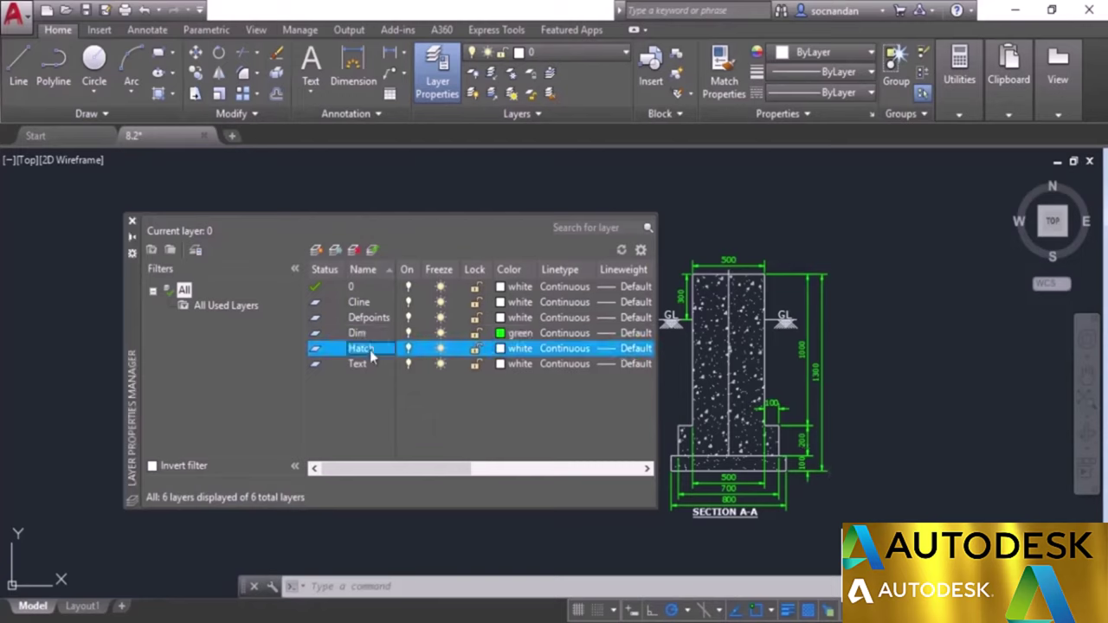
{"action": "left_click", "coordinate": [502, 349]}
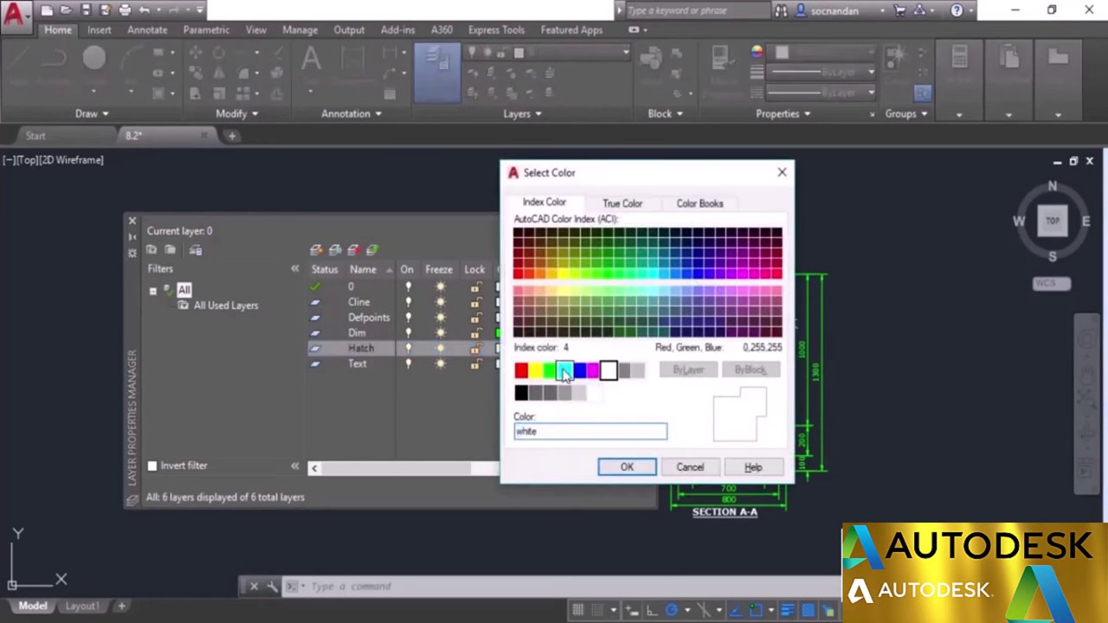
{"action": "left_click", "coordinate": [563, 370]}
{"action": "left_click", "coordinate": [627, 468]}
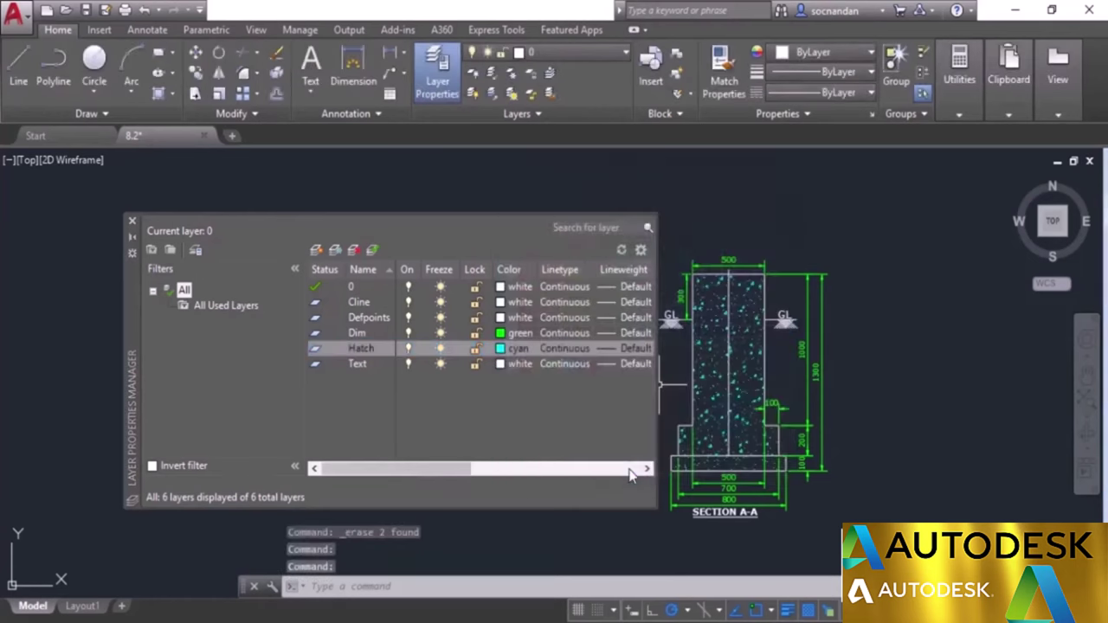
Step: Set the Text layer's colour to red (index 1)
{"action": "left_click", "coordinate": [383, 364]}
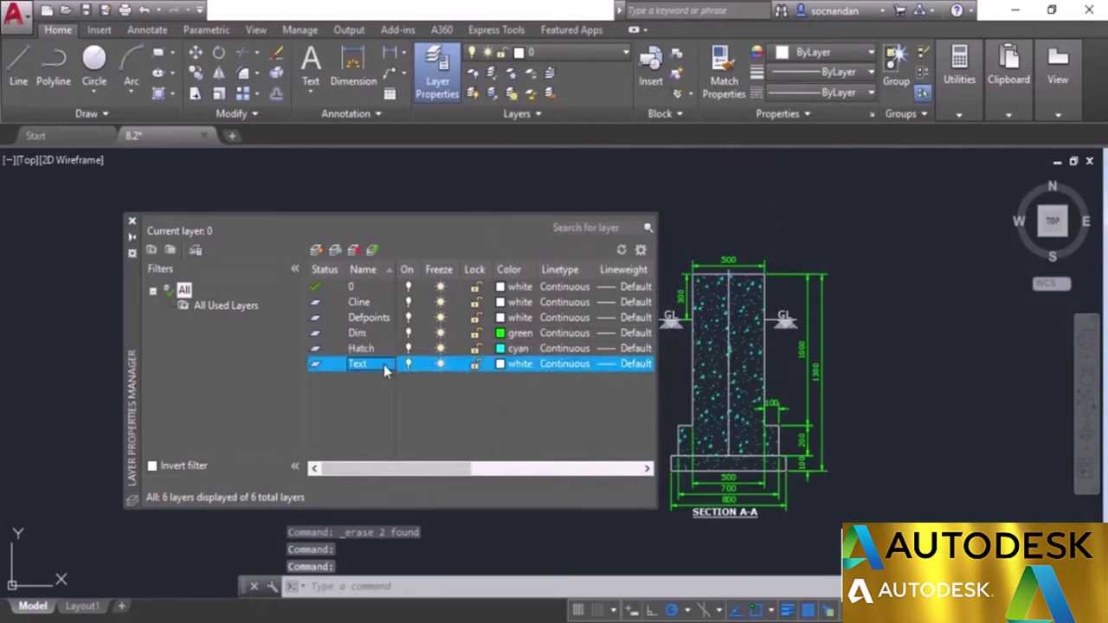
{"action": "left_click", "coordinate": [501, 365]}
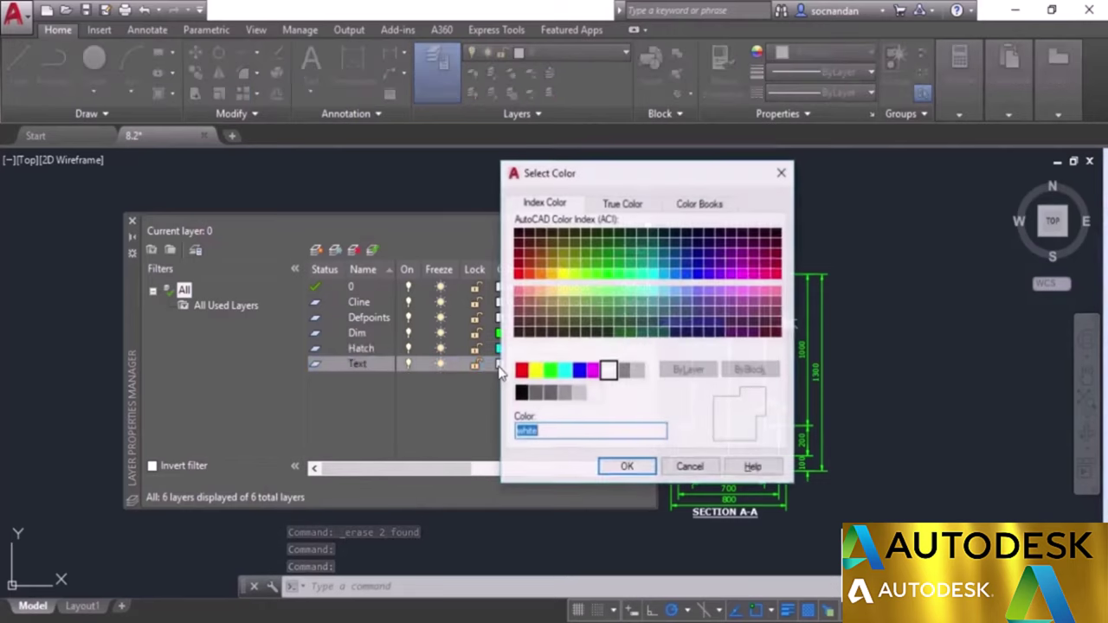
{"action": "left_click", "coordinate": [520, 371]}
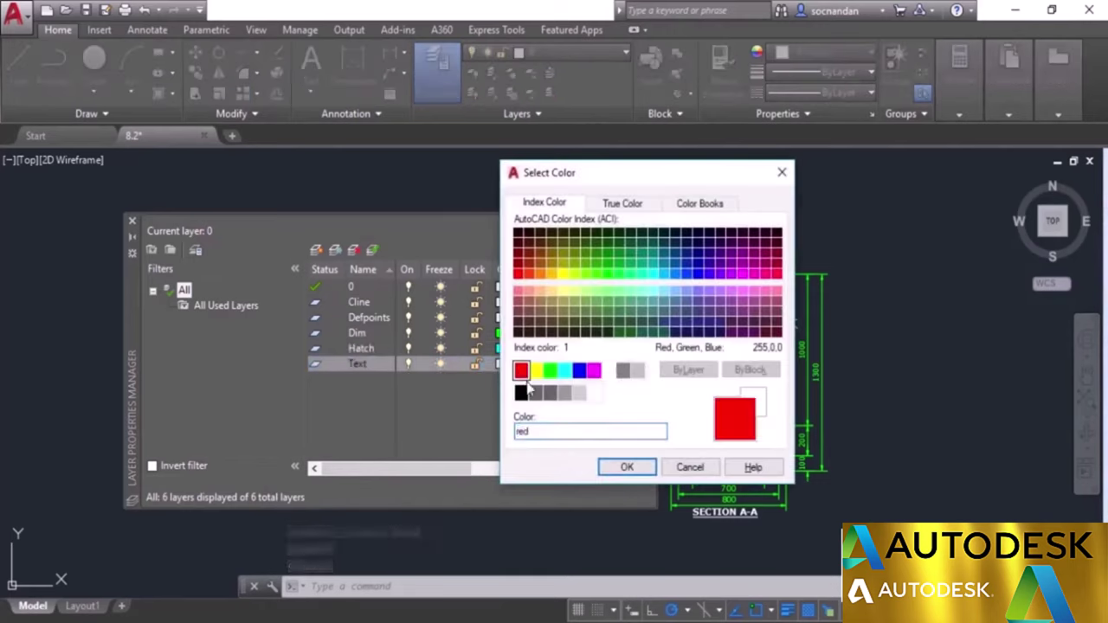
{"action": "left_click", "coordinate": [623, 468]}
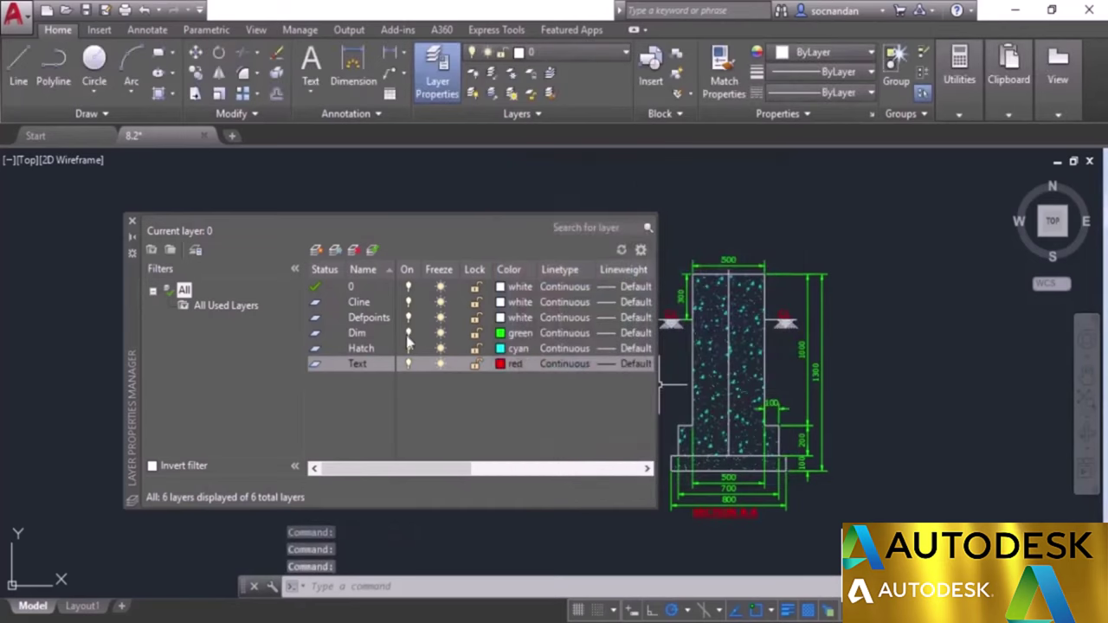
Step: Set the Cline layer's colour to magenta for the centre lines
{"action": "left_click", "coordinate": [374, 305]}
{"action": "left_click", "coordinate": [511, 302]}
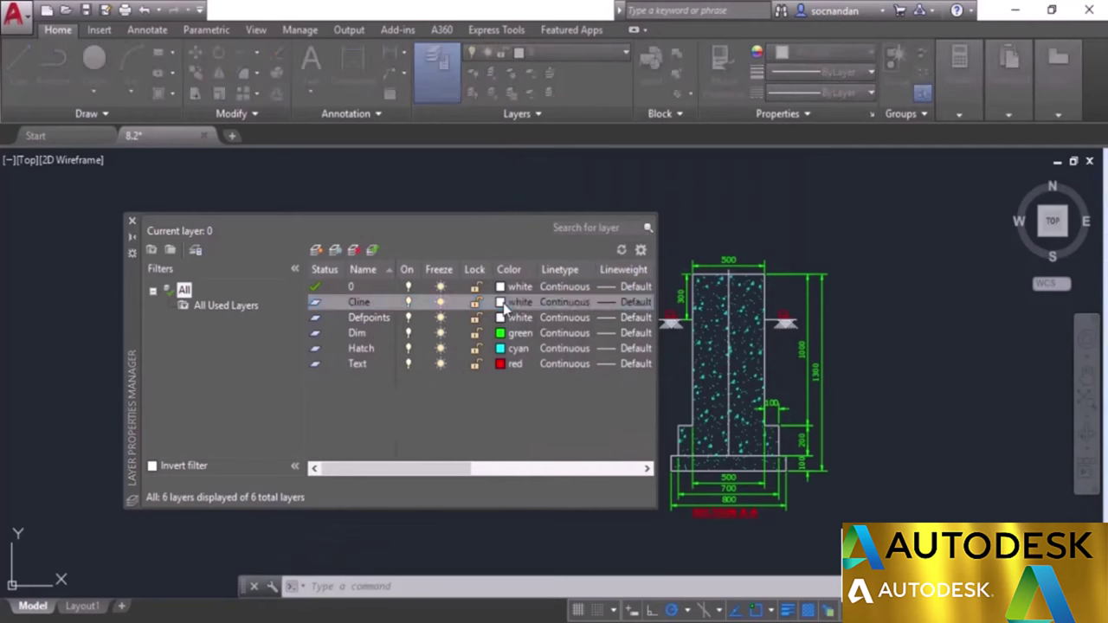
{"action": "left_click", "coordinate": [593, 370]}
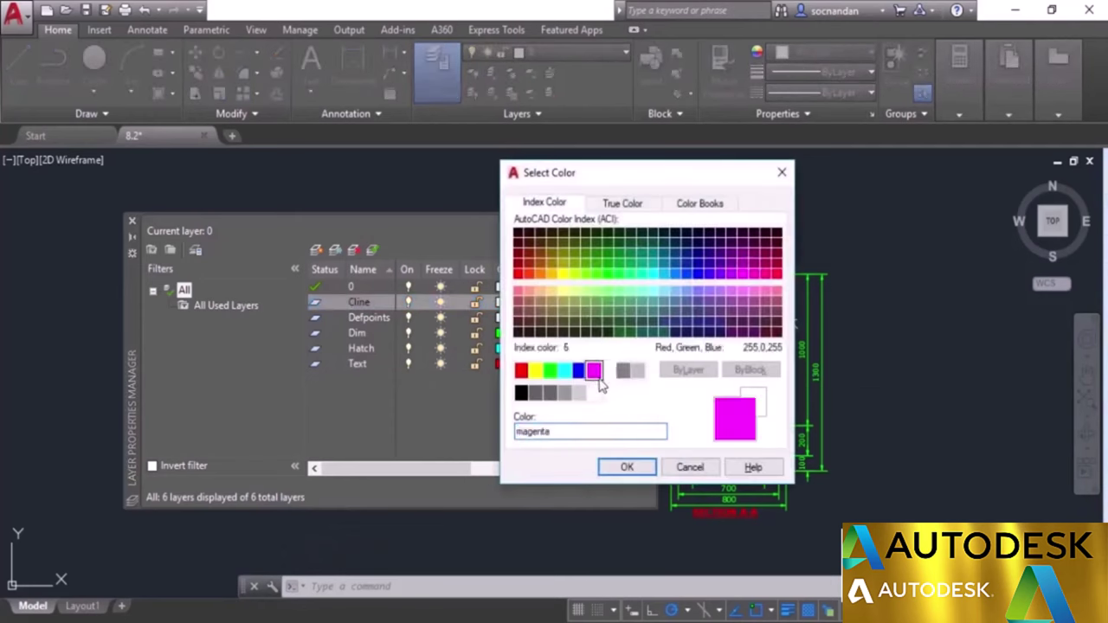
{"action": "left_click", "coordinate": [627, 467]}
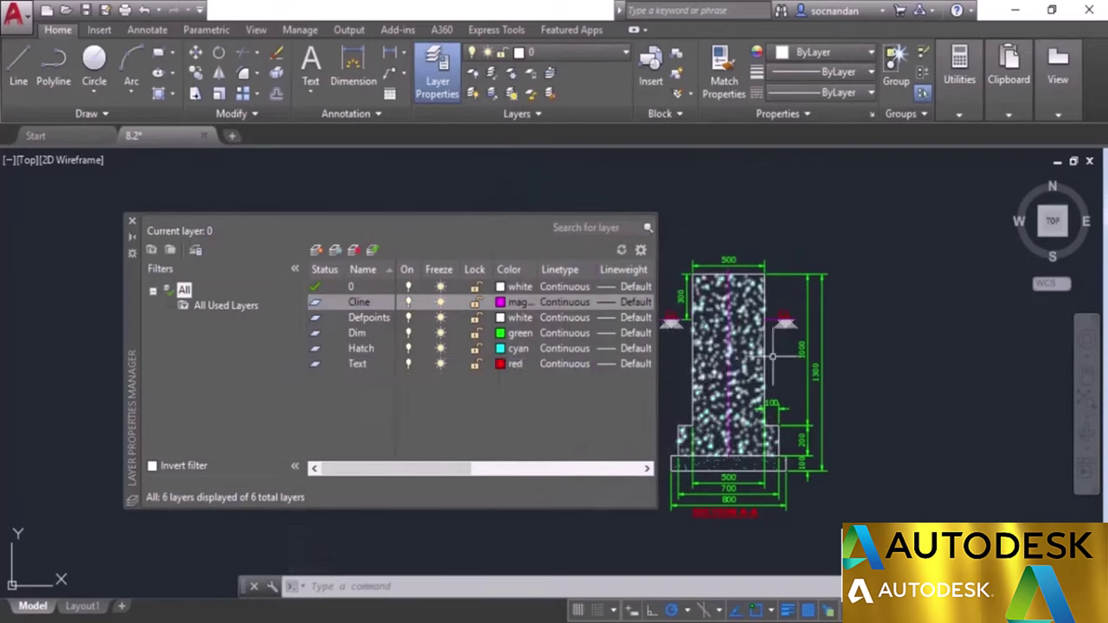
{"action": "mouse_move", "coordinate": [774, 360]}
{"action": "middle_mouse_down"}
{"action": "mouse_move", "coordinate": [925, 352]}
{"action": "mouse_move", "coordinate": [833, 351]}
{"action": "middle_mouse_up"}
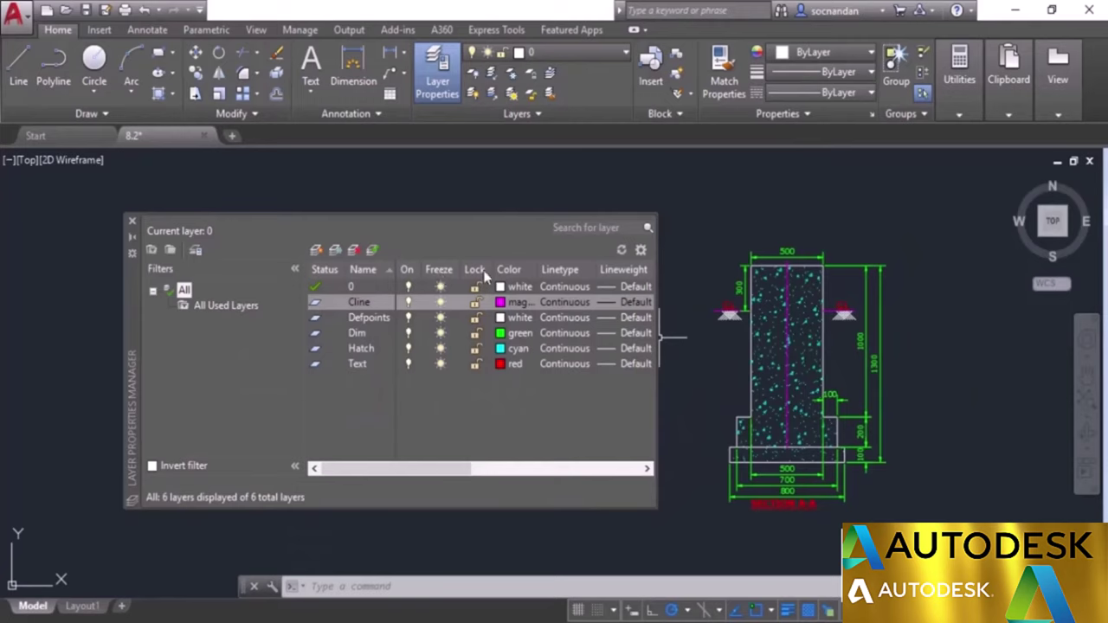
Step: Reposition and narrow the layer manager so that both the footing plan and the section are in view beside it
{"action": "left_click", "coordinate": [135, 303]}
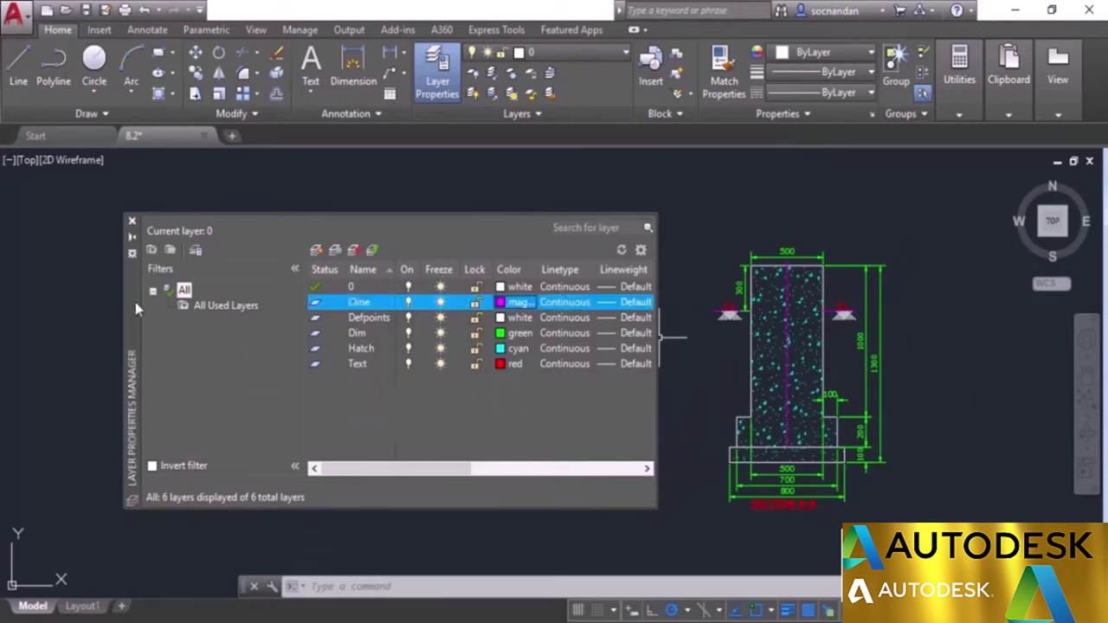
{"action": "left_click_drag", "start_coordinate": [135, 302], "coordinate": [67, 302]}
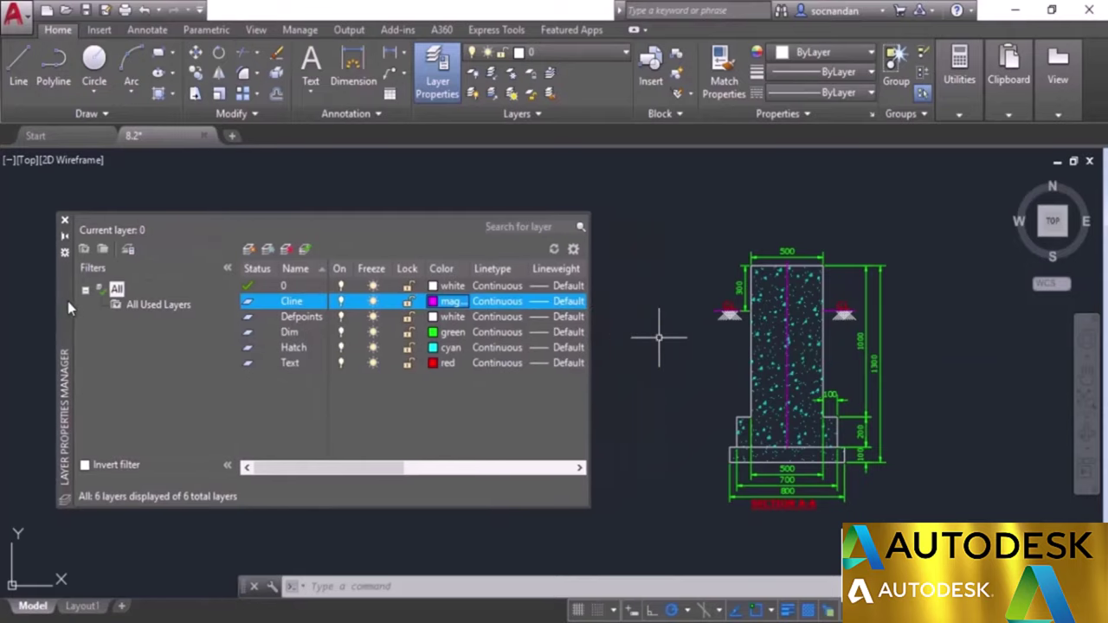
{"action": "mouse_move", "coordinate": [688, 355]}
{"action": "middle_mouse_down"}
{"action": "mouse_move", "coordinate": [760, 359]}
{"action": "mouse_move", "coordinate": [715, 351]}
{"action": "middle_mouse_up"}
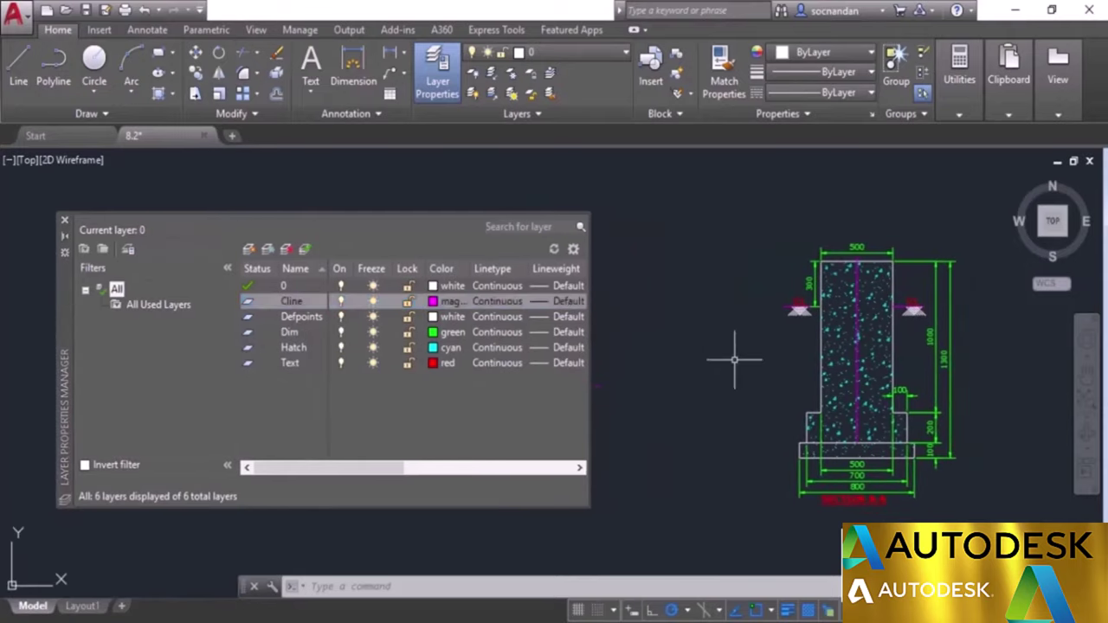
{"action": "left_click_drag", "start_coordinate": [592, 362], "coordinate": [377, 368]}
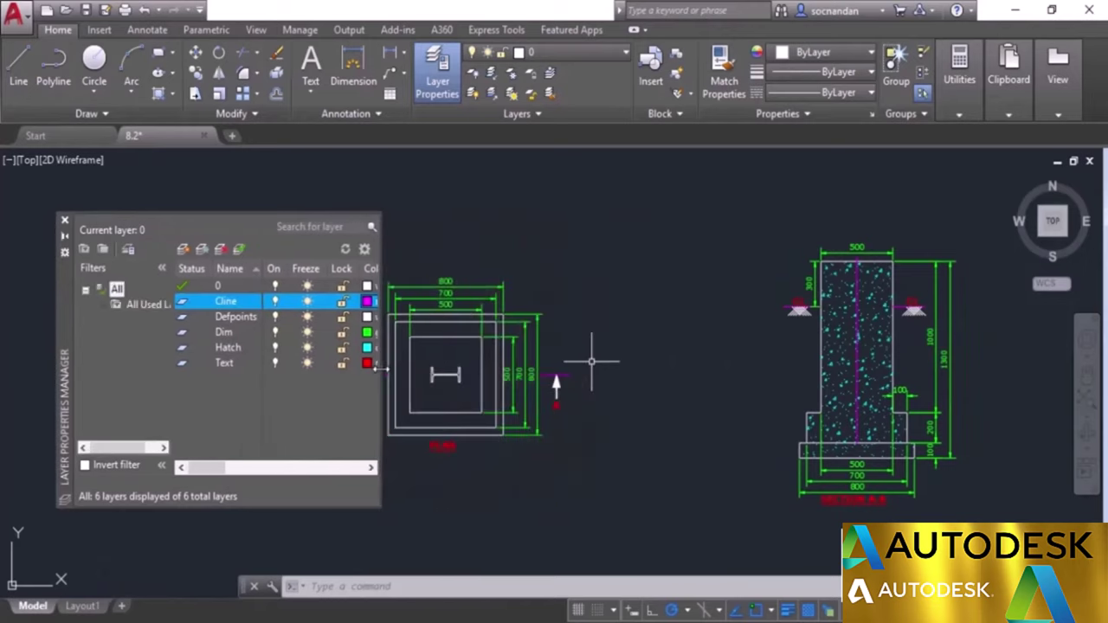
{"action": "mouse_move", "coordinate": [523, 376]}
{"action": "middle_mouse_down"}
{"action": "mouse_move", "coordinate": [587, 379]}
{"action": "mouse_move", "coordinate": [578, 387]}
{"action": "middle_mouse_up"}
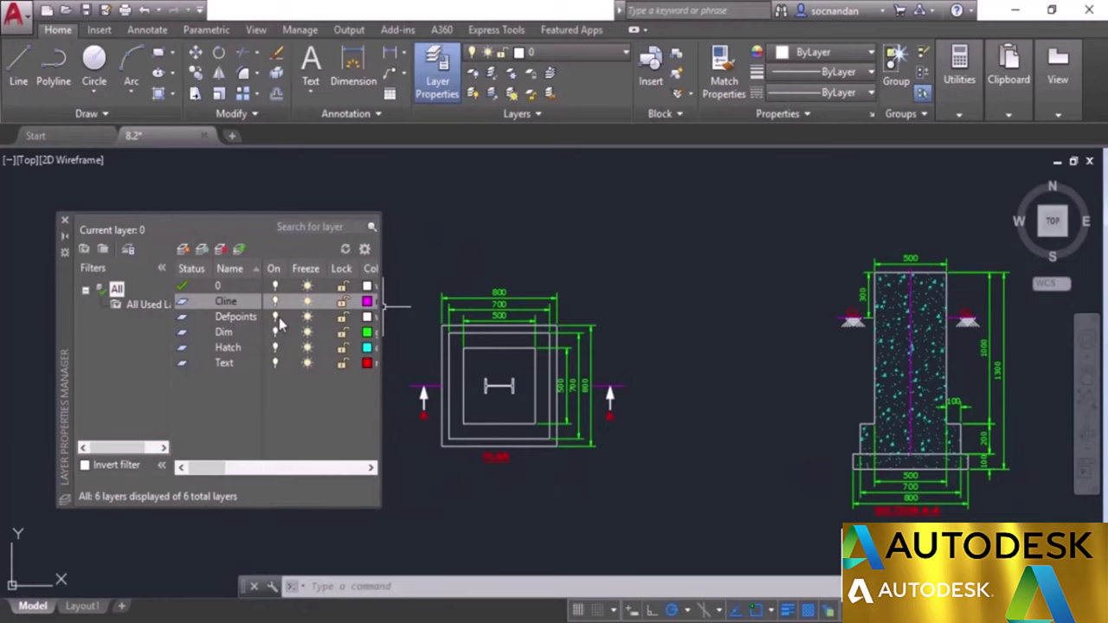
Step: Turn the Dim layer off and on again, and freeze and thaw it to compare the effect on the dimensions
{"action": "left_click", "coordinate": [225, 335]}
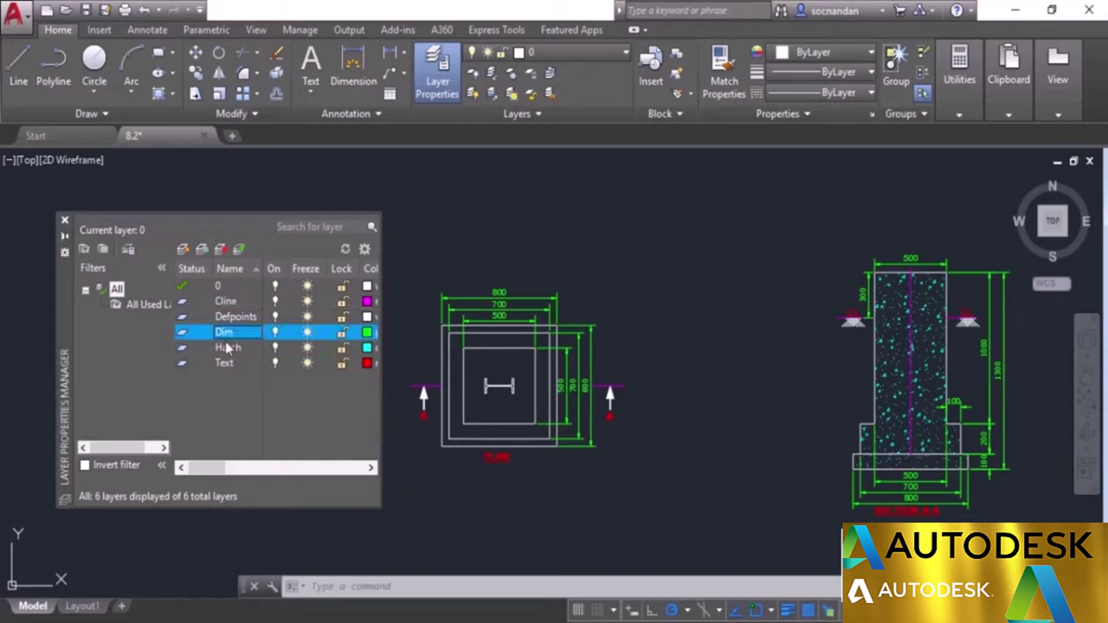
{"action": "left_click", "coordinate": [274, 334]}
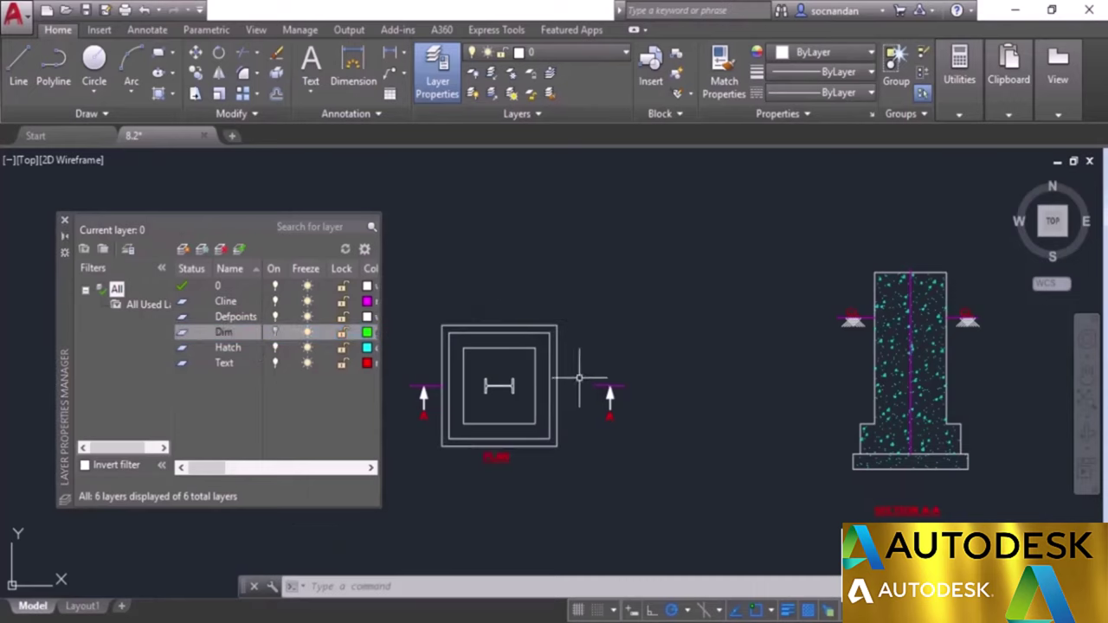
{"action": "left_click", "coordinate": [275, 333]}
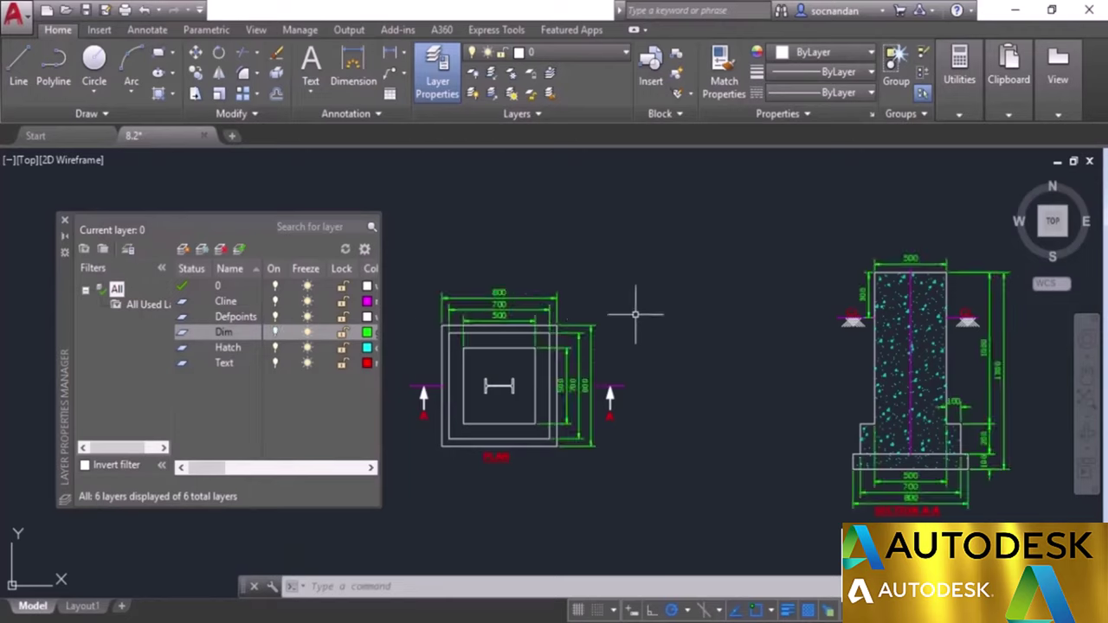
{"action": "left_click", "coordinate": [307, 333]}
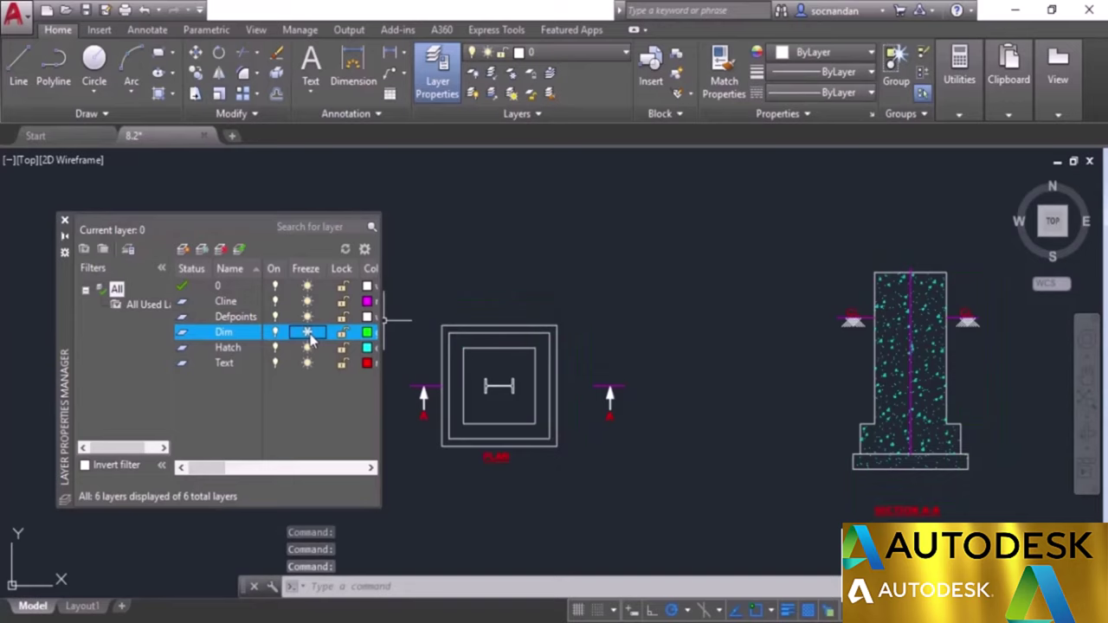
{"action": "left_click", "coordinate": [307, 333]}
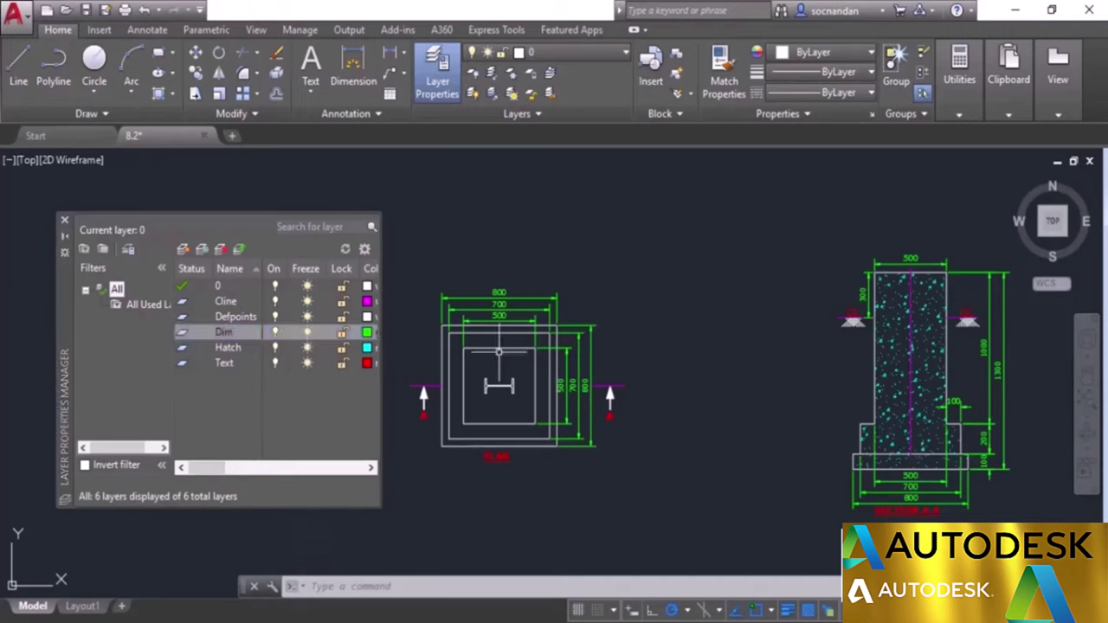
{"action": "mouse_move", "coordinate": [549, 379]}
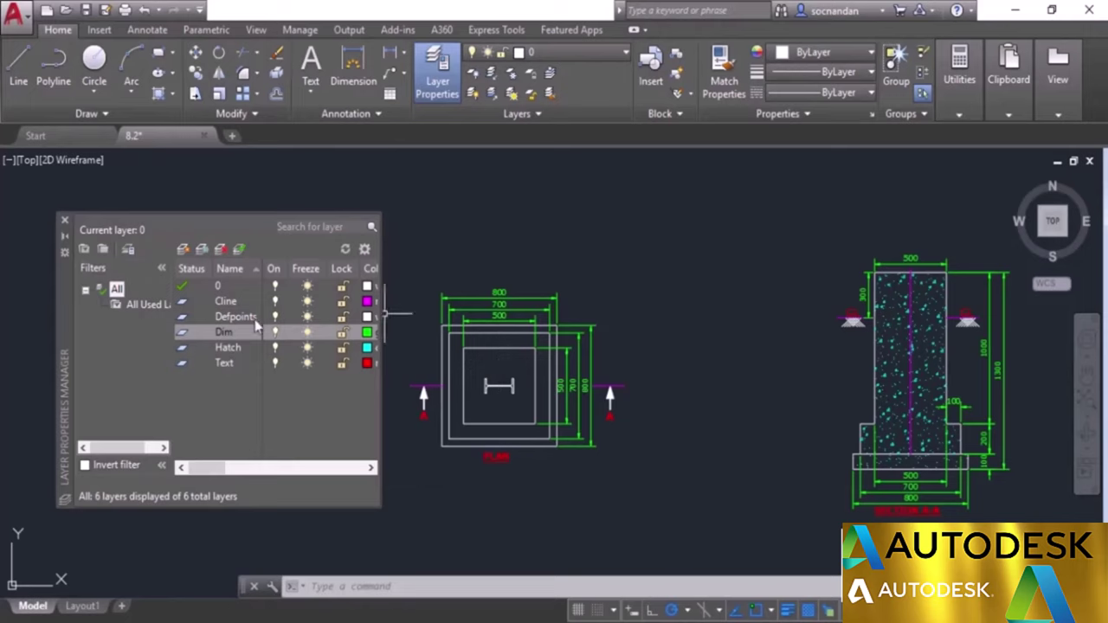
Step: Lock the Dim layer and try the locked layer fading at 0% and 80%
{"action": "left_click", "coordinate": [343, 335]}
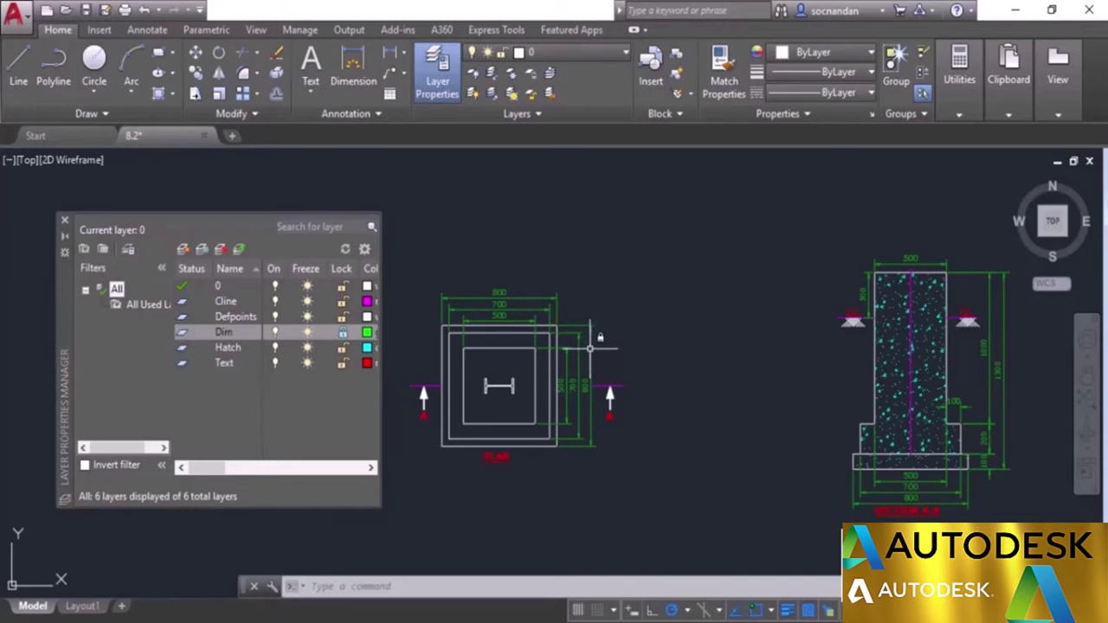
{"action": "mouse_move", "coordinate": [590, 349]}
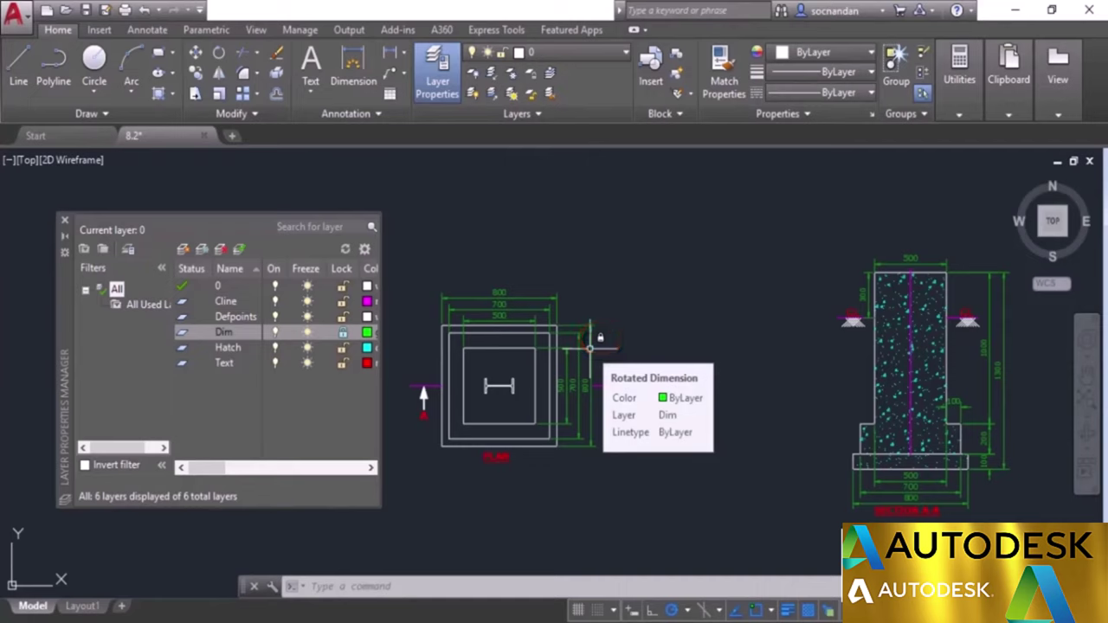
{"action": "left_click", "coordinate": [524, 115]}
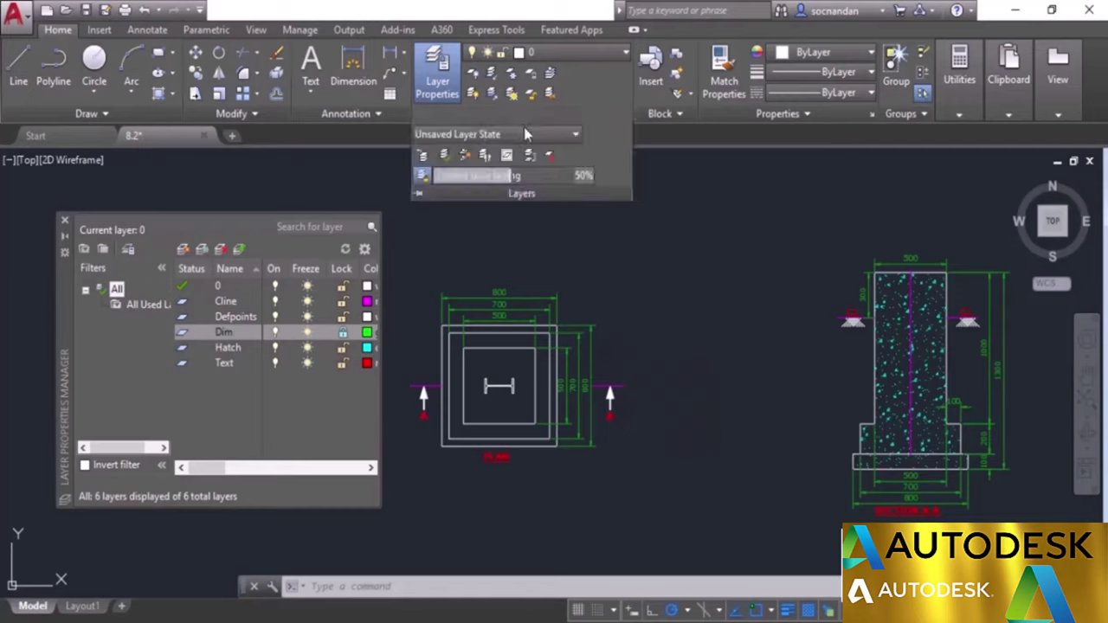
{"action": "left_click_drag", "start_coordinate": [511, 177], "coordinate": [424, 176]}
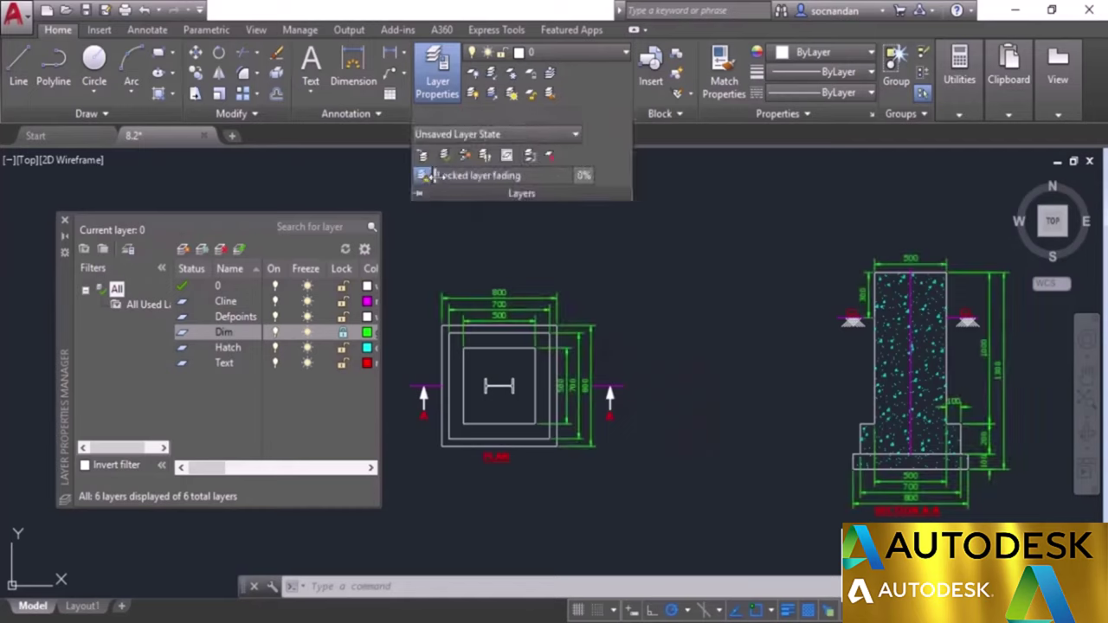
{"action": "left_click_drag", "start_coordinate": [430, 175], "coordinate": [487, 176]}
{"action": "left_click_drag", "start_coordinate": [651, 186], "coordinate": [935, 179]}
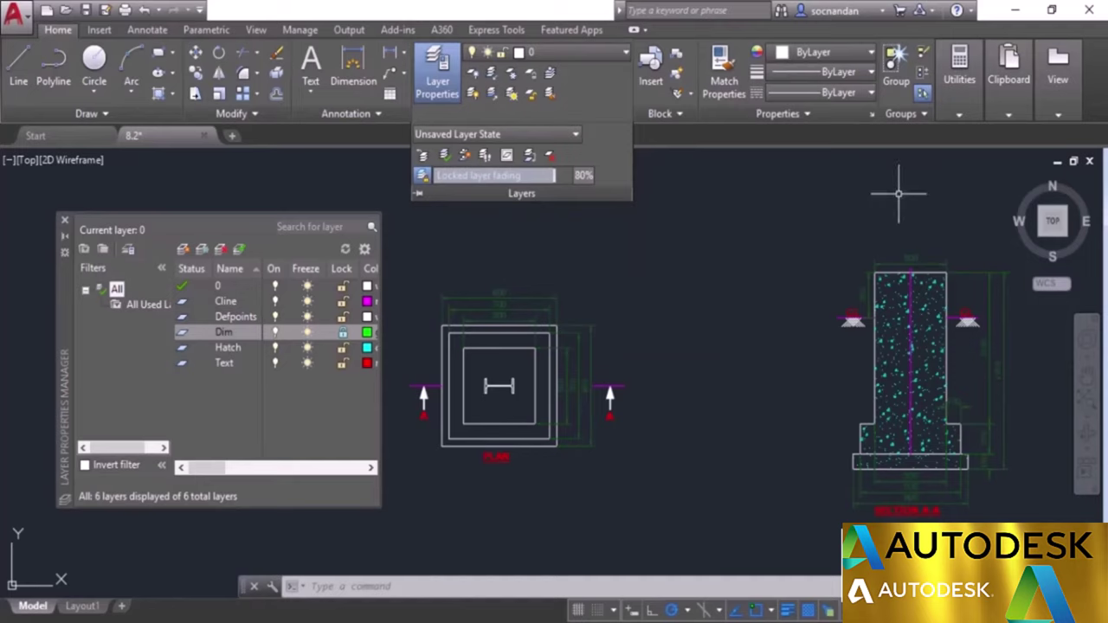
Step: Set the locked layer fading back to 50% and unlock the Dim layer
{"action": "left_click", "coordinate": [537, 113]}
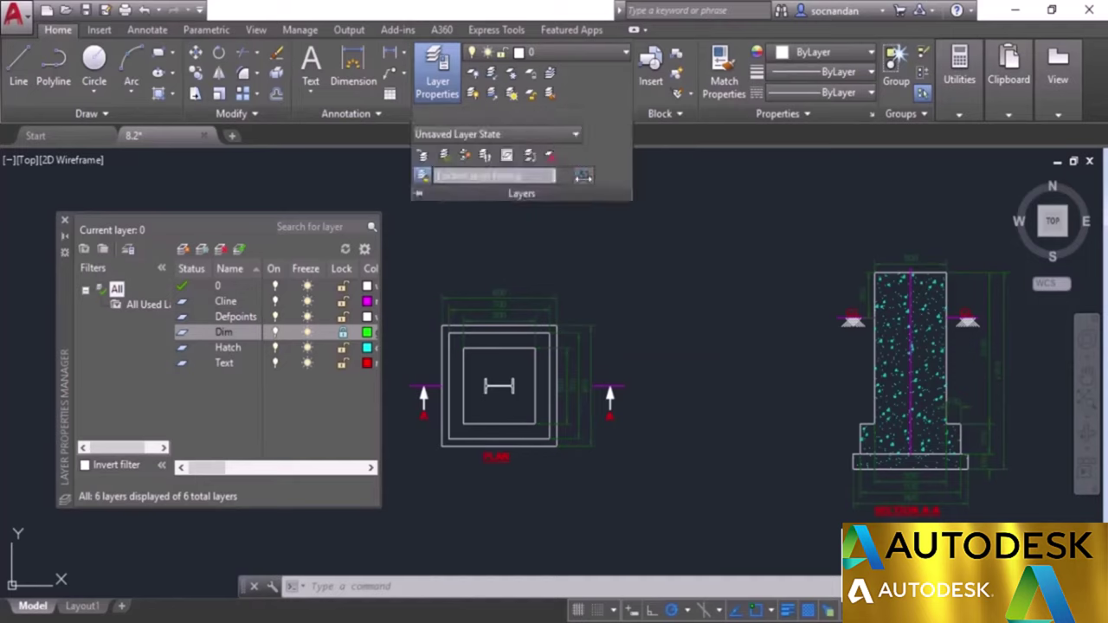
{"action": "left_click", "coordinate": [584, 176]}
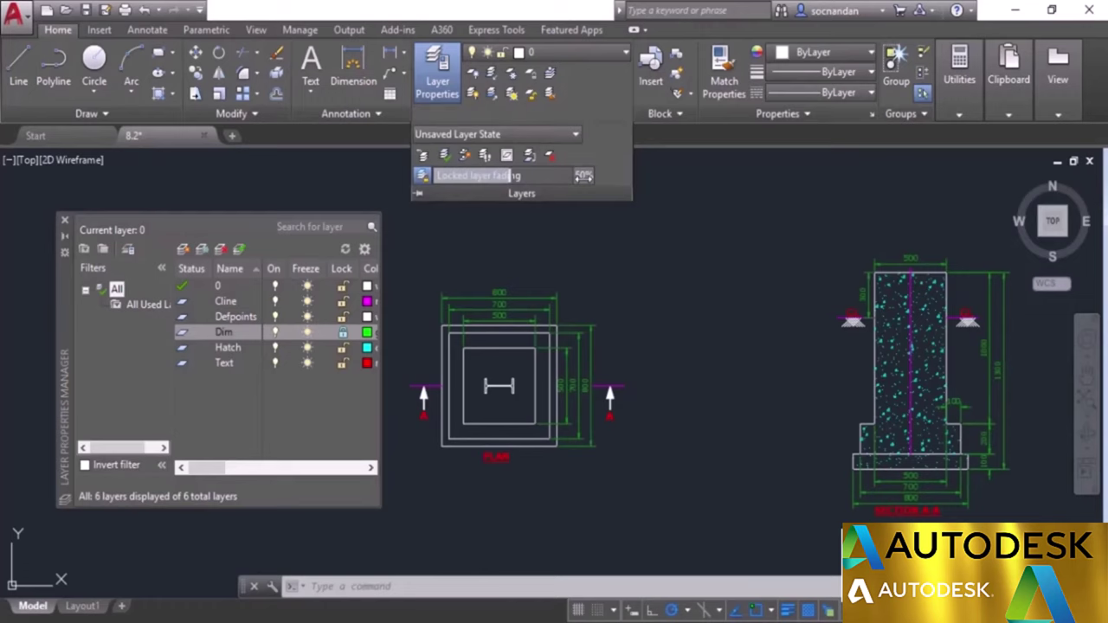
{"action": "left_click", "coordinate": [342, 335]}
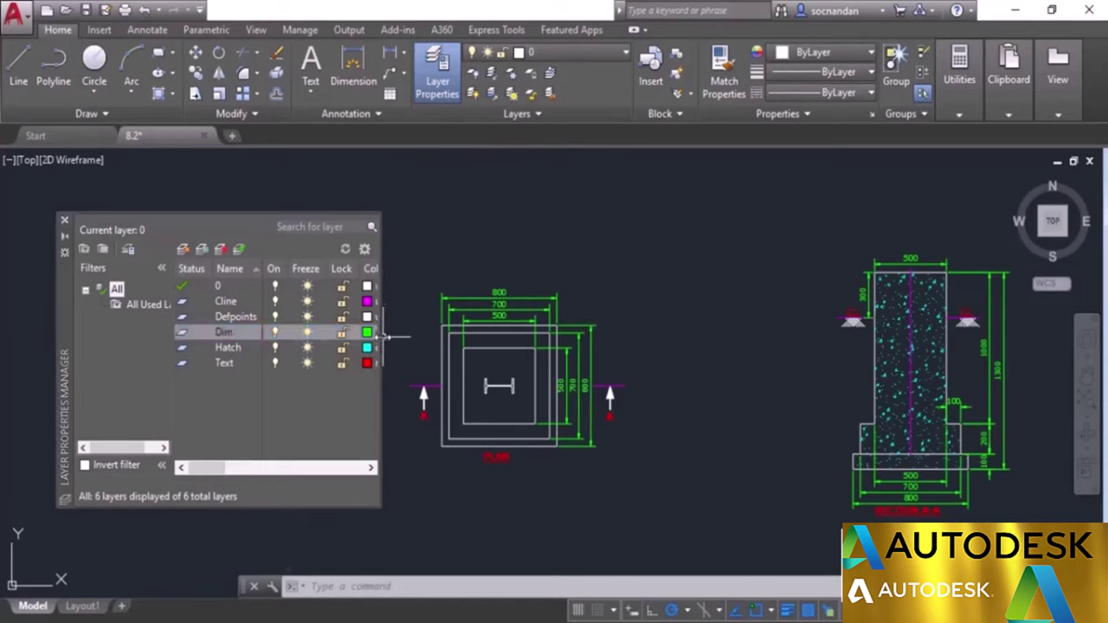
Step: Load the ACAD_ISO02W100 linetype and set the Cline layer's linetype to CENTER
{"action": "left_click_drag", "start_coordinate": [385, 336], "coordinate": [898, 316]}
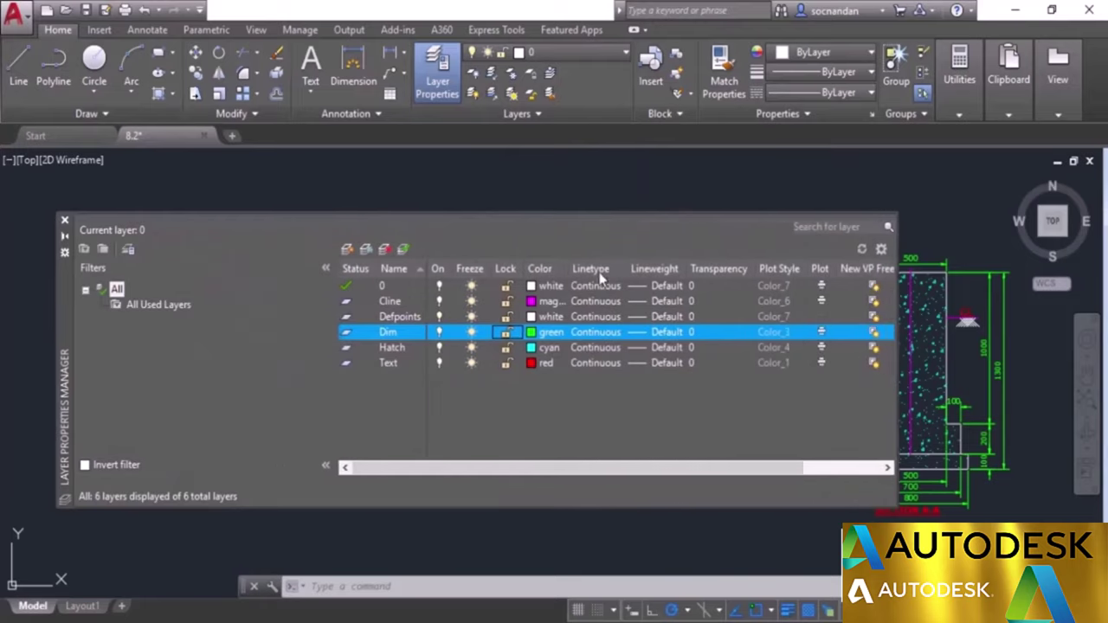
{"action": "left_click_drag", "start_coordinate": [70, 322], "coordinate": [48, 319]}
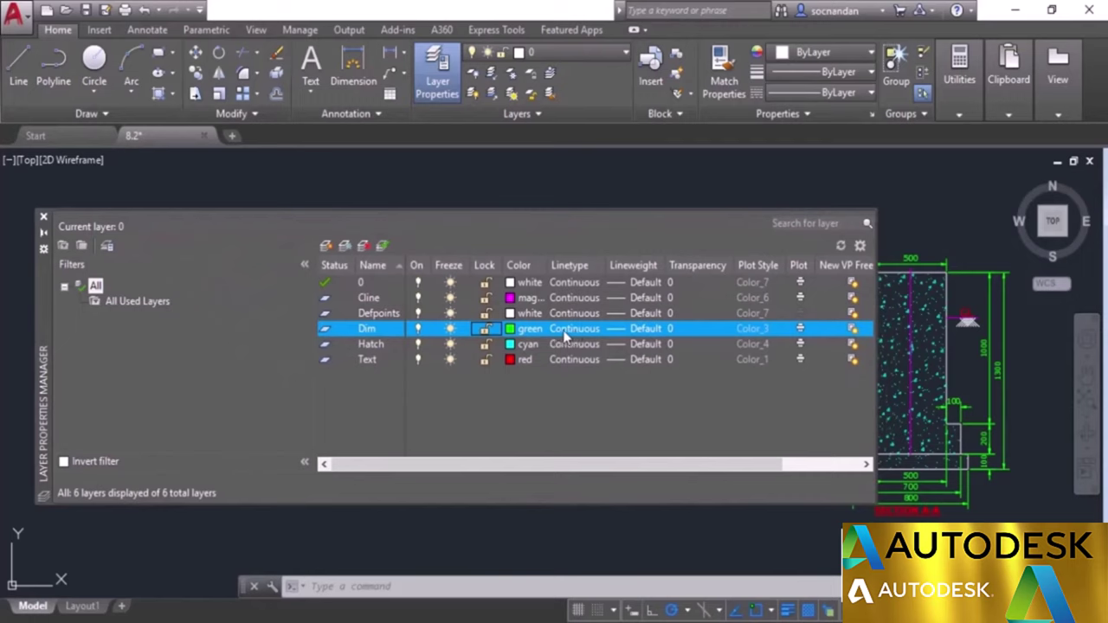
{"action": "left_click", "coordinate": [387, 299]}
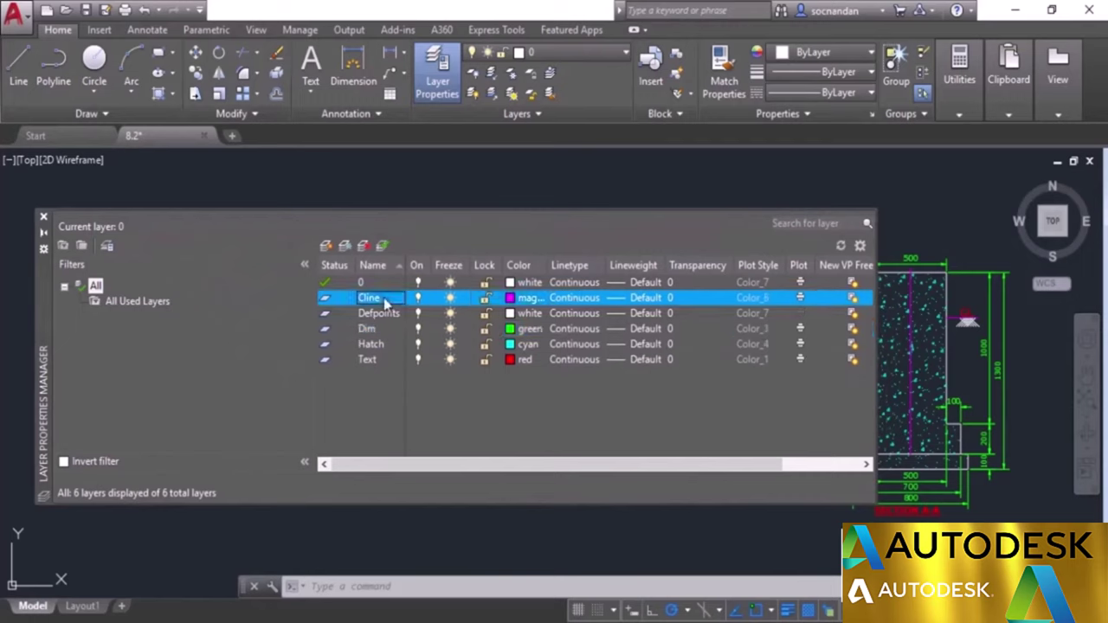
{"action": "left_click", "coordinate": [580, 299]}
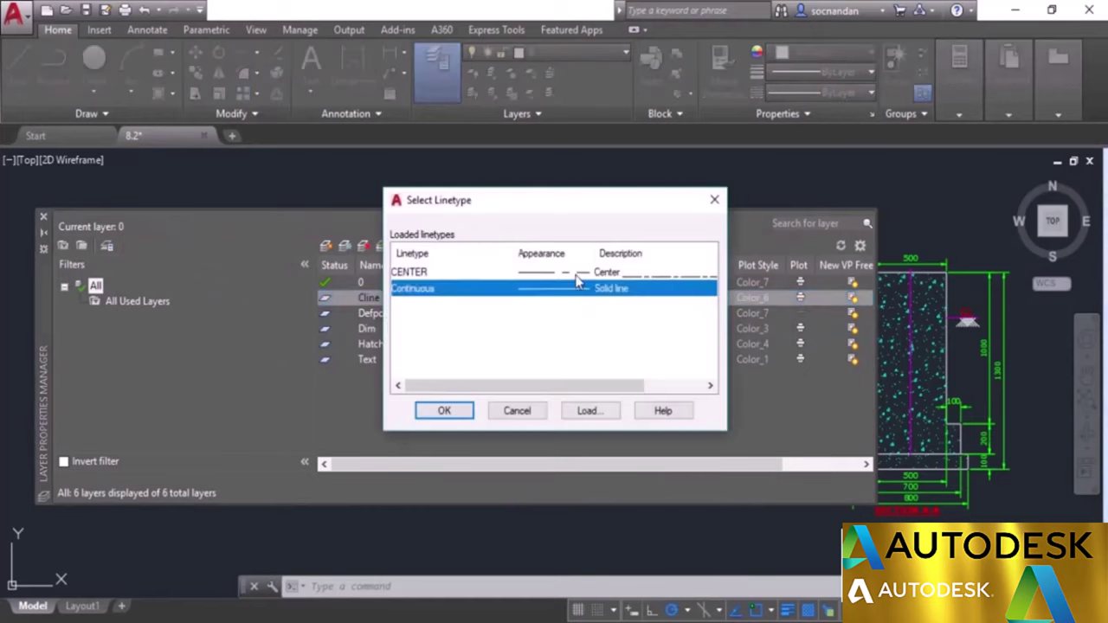
{"action": "left_click", "coordinate": [578, 274]}
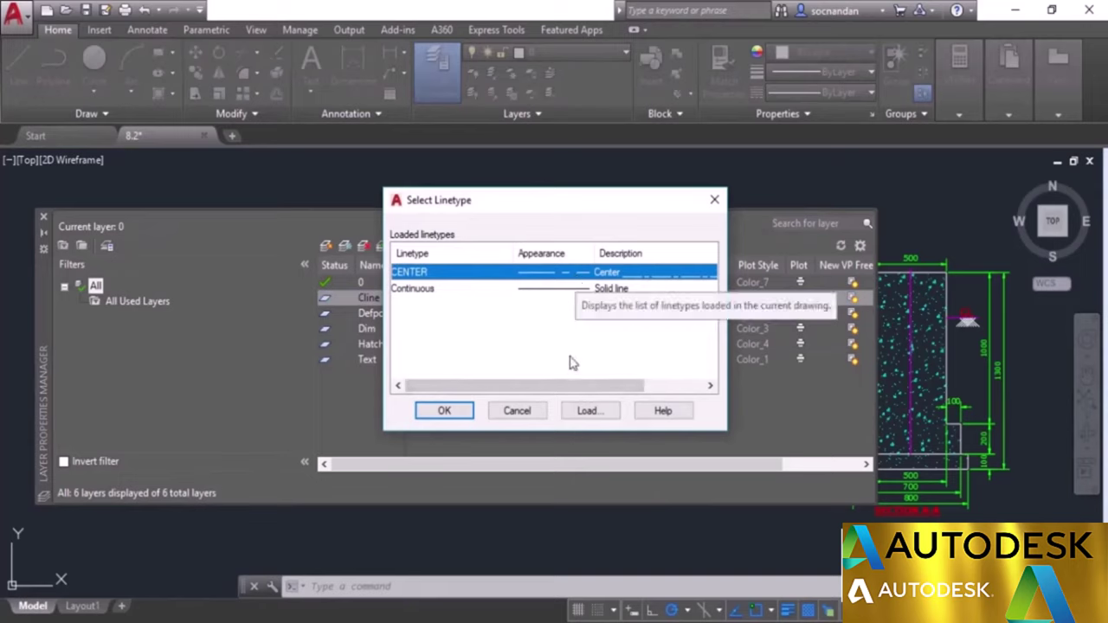
{"action": "left_click", "coordinate": [591, 411]}
{"action": "left_click", "coordinate": [535, 289]}
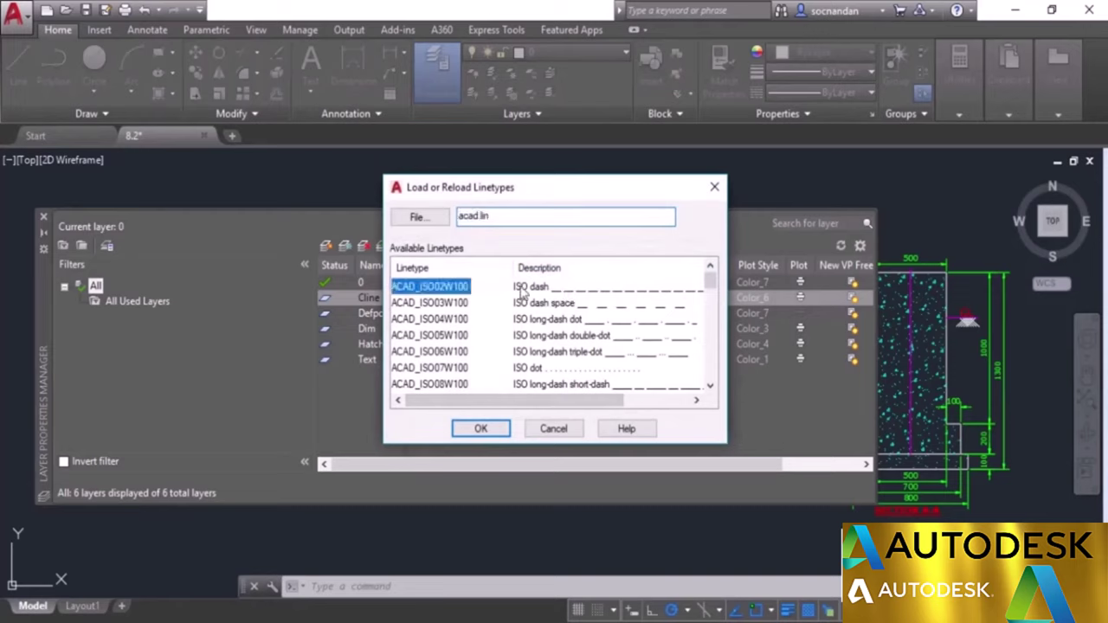
{"action": "left_click", "coordinate": [492, 427]}
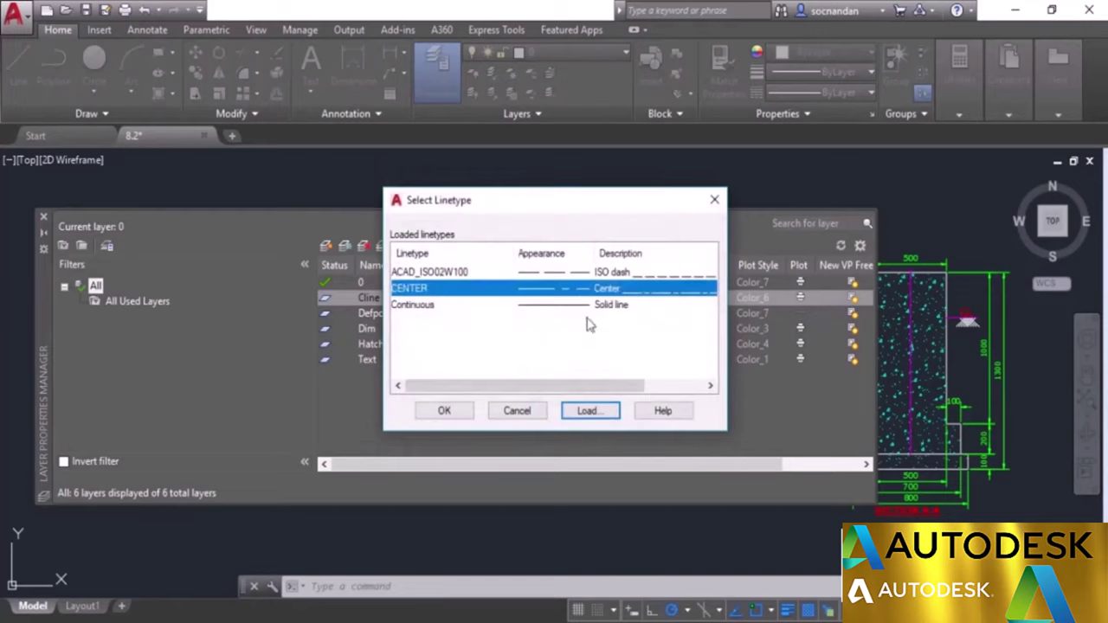
{"action": "left_click", "coordinate": [523, 289]}
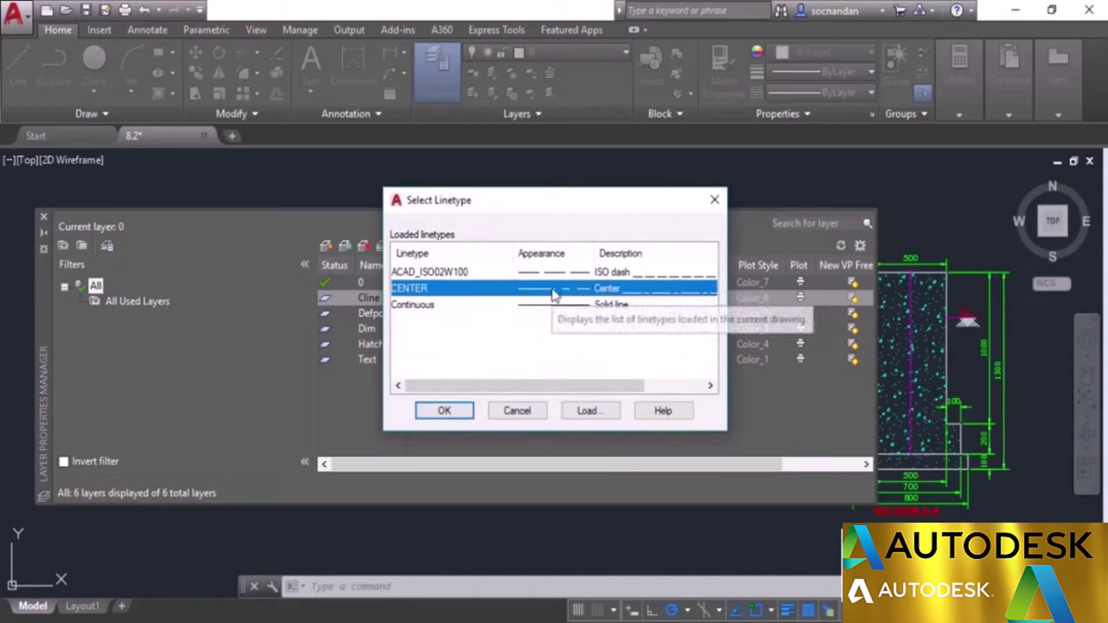
{"action": "left_click", "coordinate": [444, 411]}
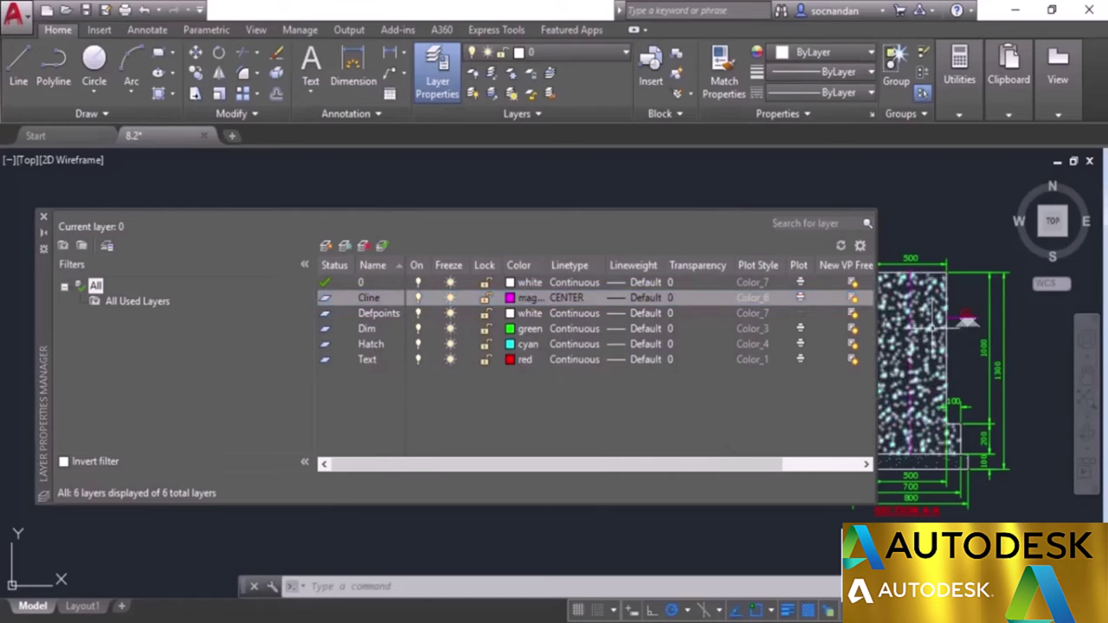
Step: Set the Cline layer's lineweight to 0.30 mm
{"action": "scroll", "coordinate": [905, 338], "scroll_direction": "up", "scroll_amount": 5}
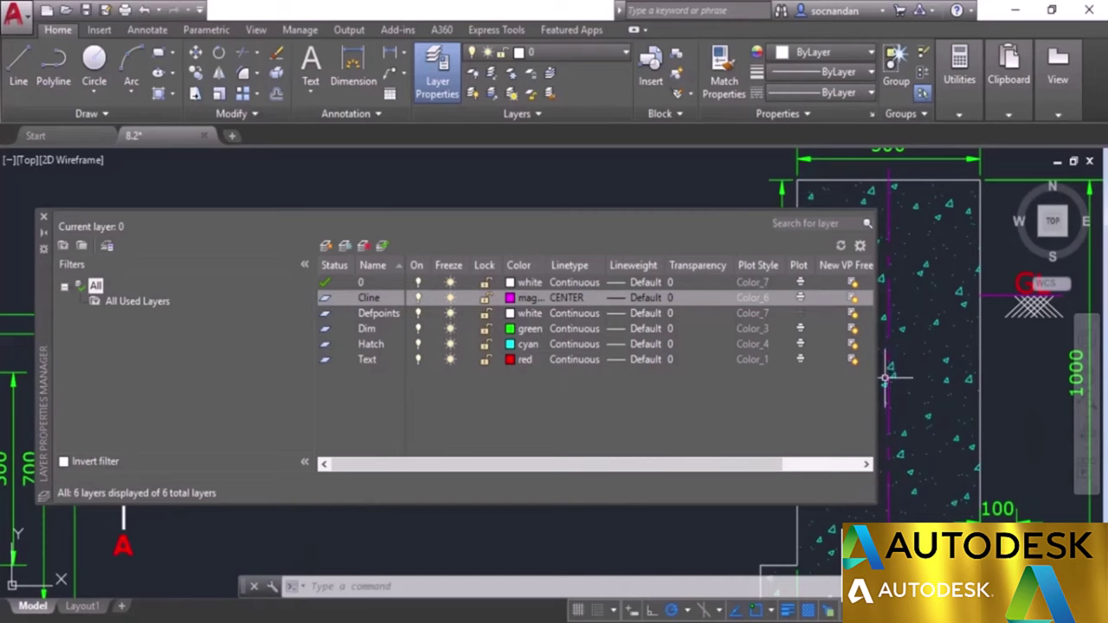
{"action": "left_click", "coordinate": [652, 300]}
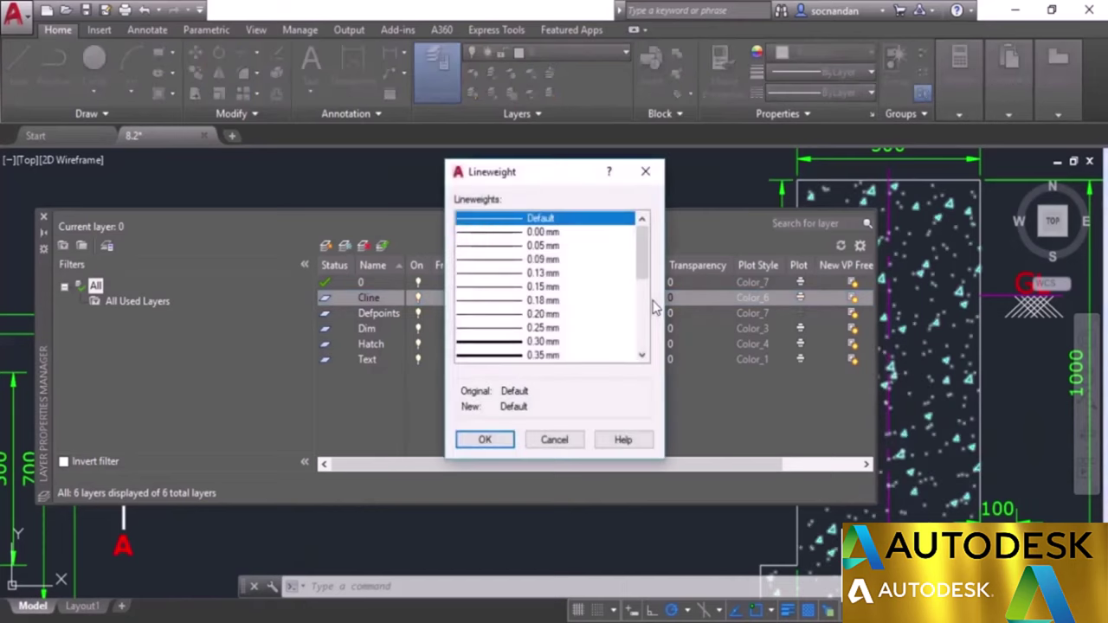
{"action": "scroll", "coordinate": [580, 288], "scroll_direction": "down", "scroll_amount": 1}
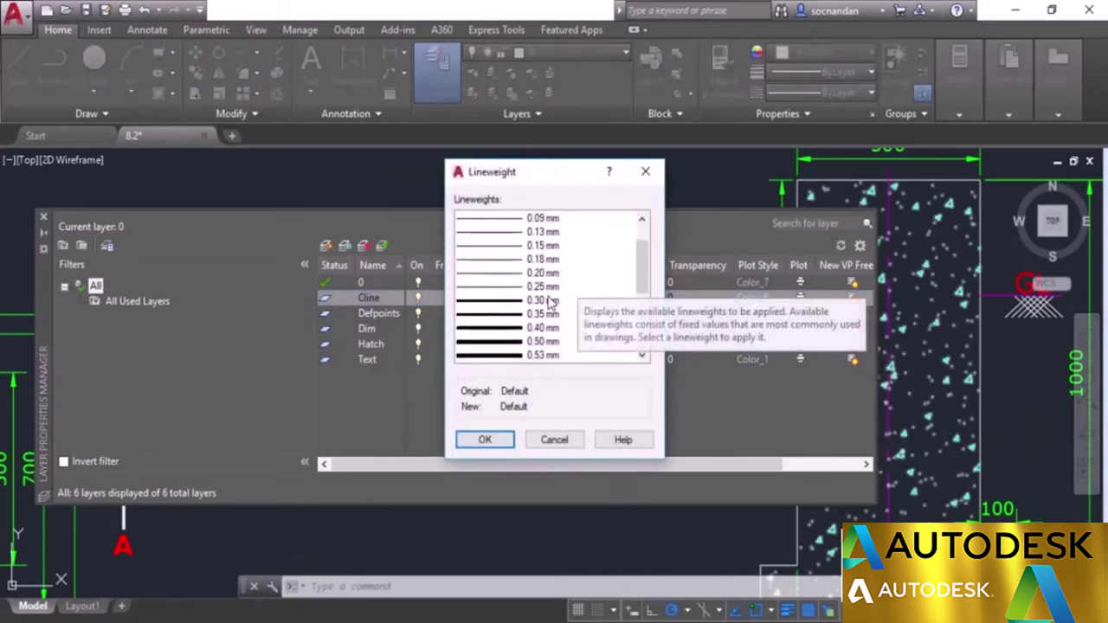
{"action": "left_click", "coordinate": [549, 300]}
{"action": "left_click", "coordinate": [499, 437]}
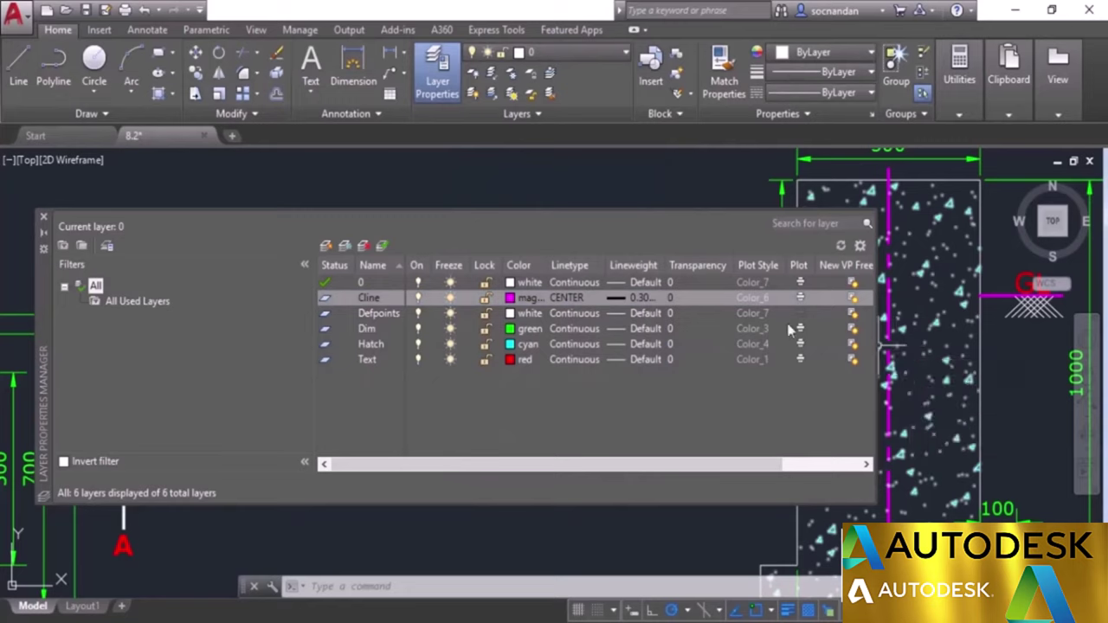
Step: Set the Cline layer's transparency to 70
{"action": "left_click", "coordinate": [720, 298]}
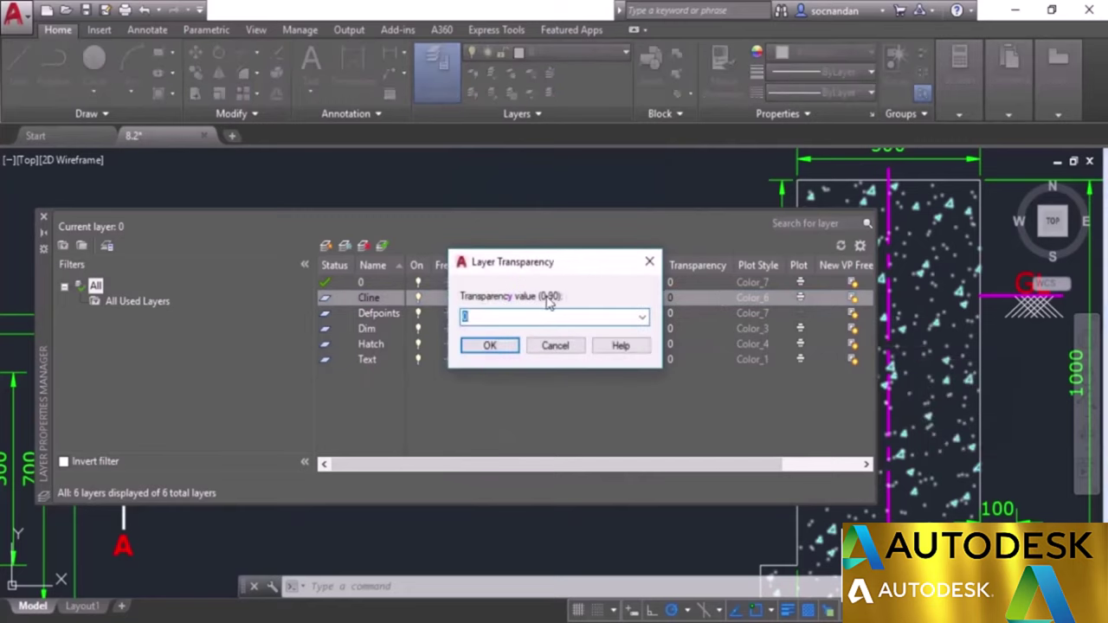
{"action": "left_click", "coordinate": [645, 317]}
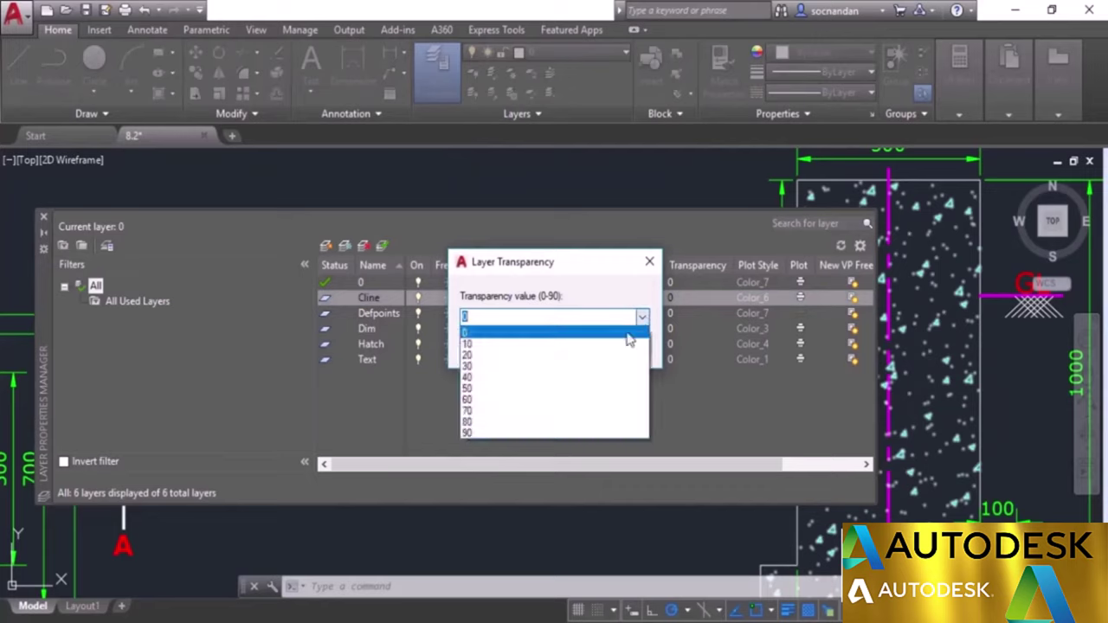
{"action": "left_click", "coordinate": [546, 412]}
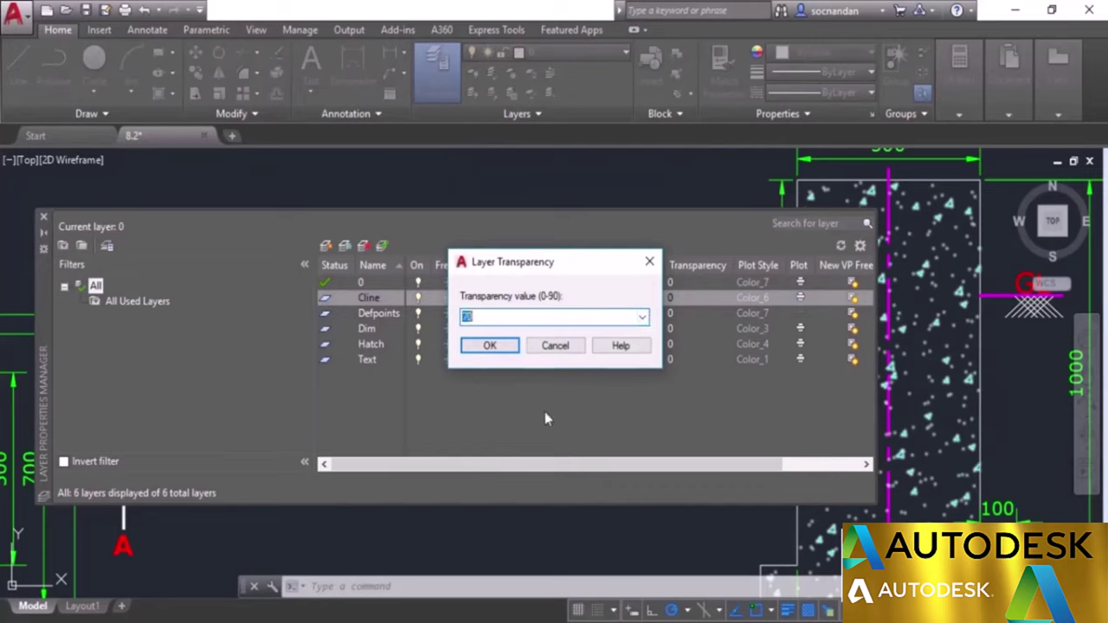
{"action": "left_click", "coordinate": [489, 347]}
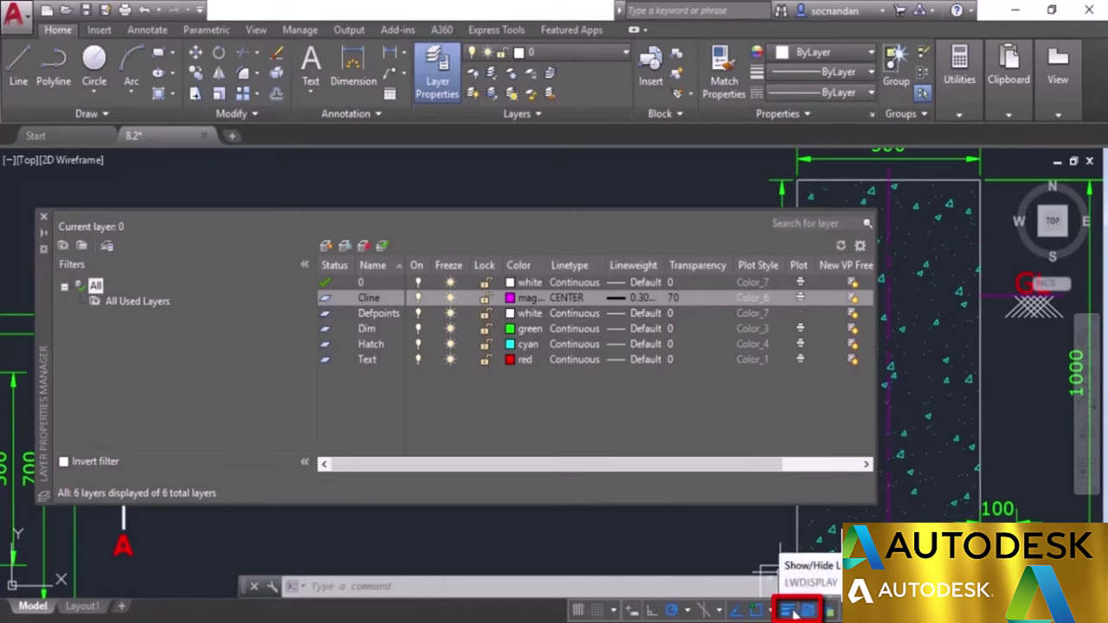
Step: Toggle the lineweight display off and on, and do the same for the transparency display, to compare the Cline layer's appearance
{"action": "left_click", "coordinate": [793, 612]}
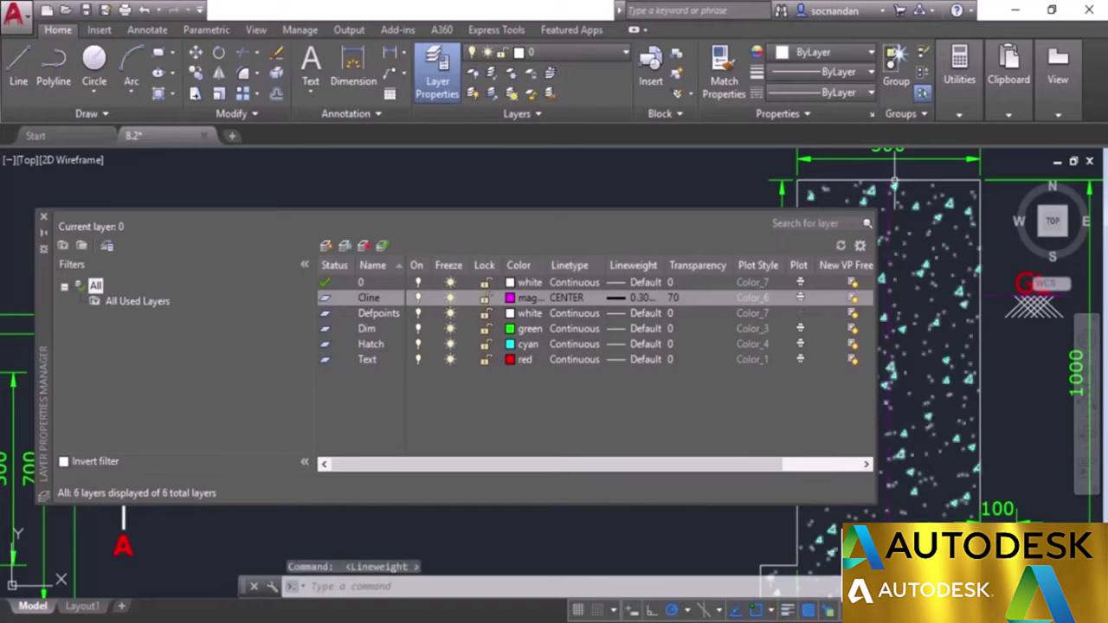
{"action": "left_click", "coordinate": [788, 611]}
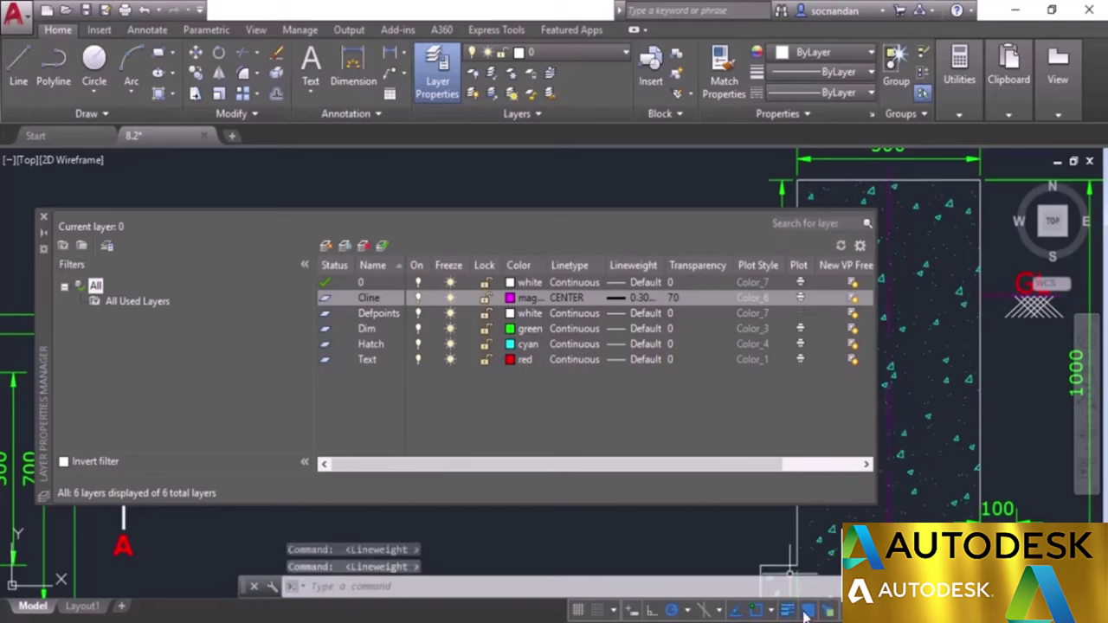
{"action": "left_click", "coordinate": [809, 611]}
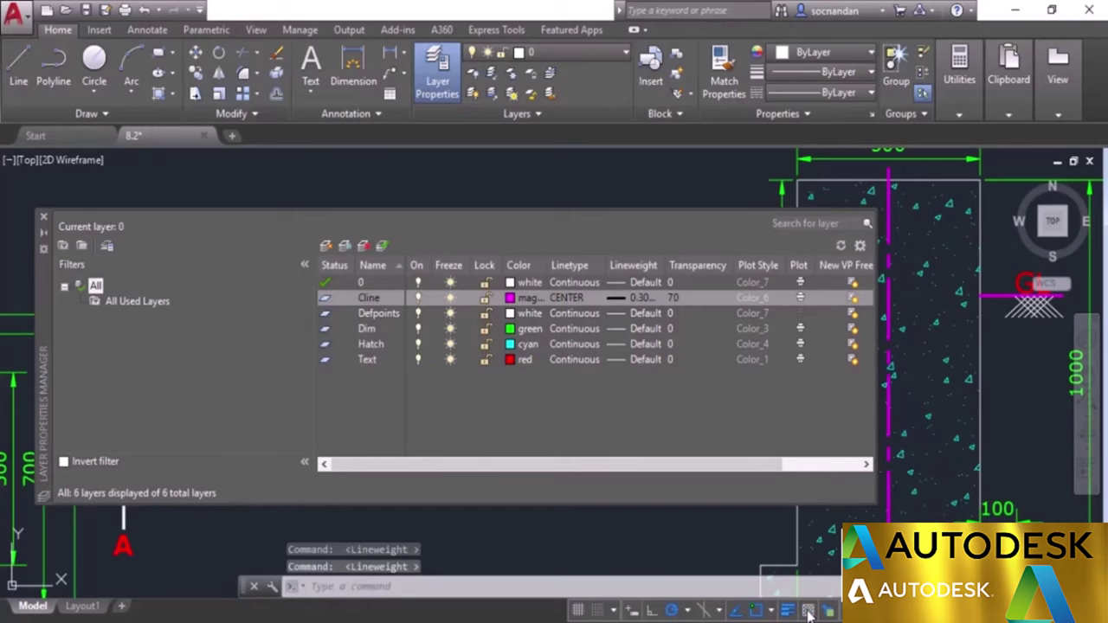
{"action": "left_click", "coordinate": [806, 611]}
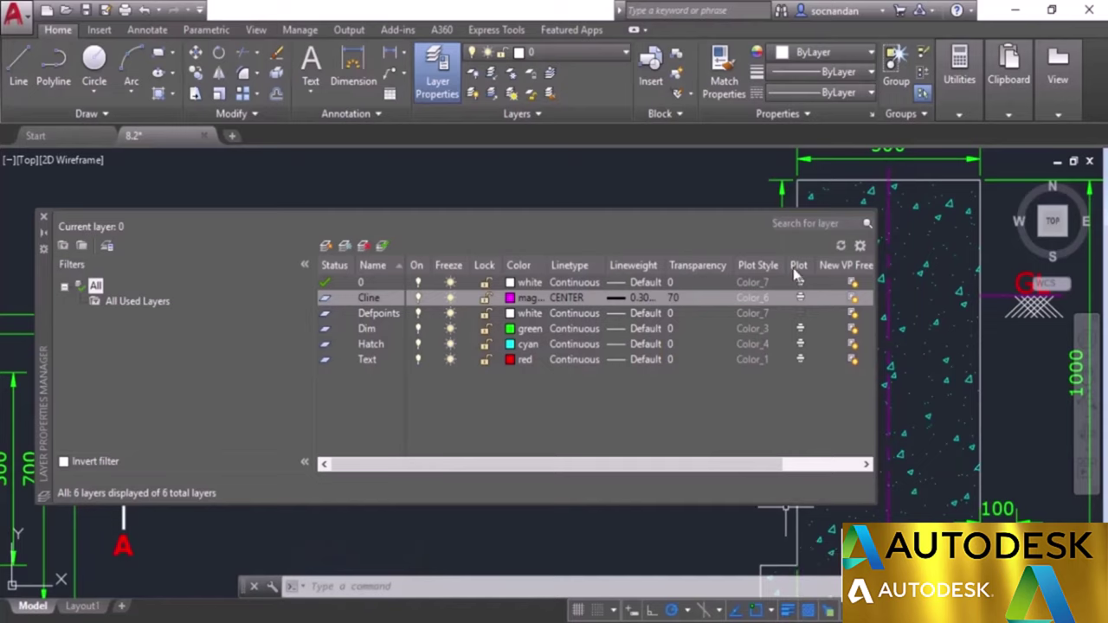
Step: Try excluding the Dim layer from plotting while viewing the section drawing beside the layer list, and make the layer plottable again
{"action": "left_click", "coordinate": [799, 330]}
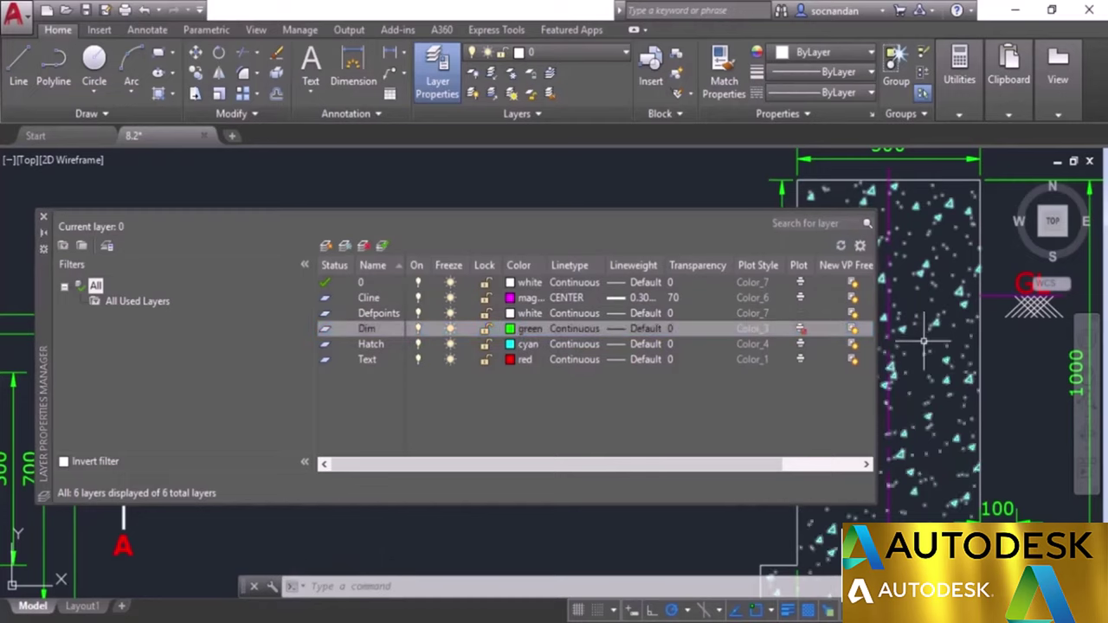
{"action": "scroll", "coordinate": [924, 340], "scroll_direction": "down", "scroll_amount": 3}
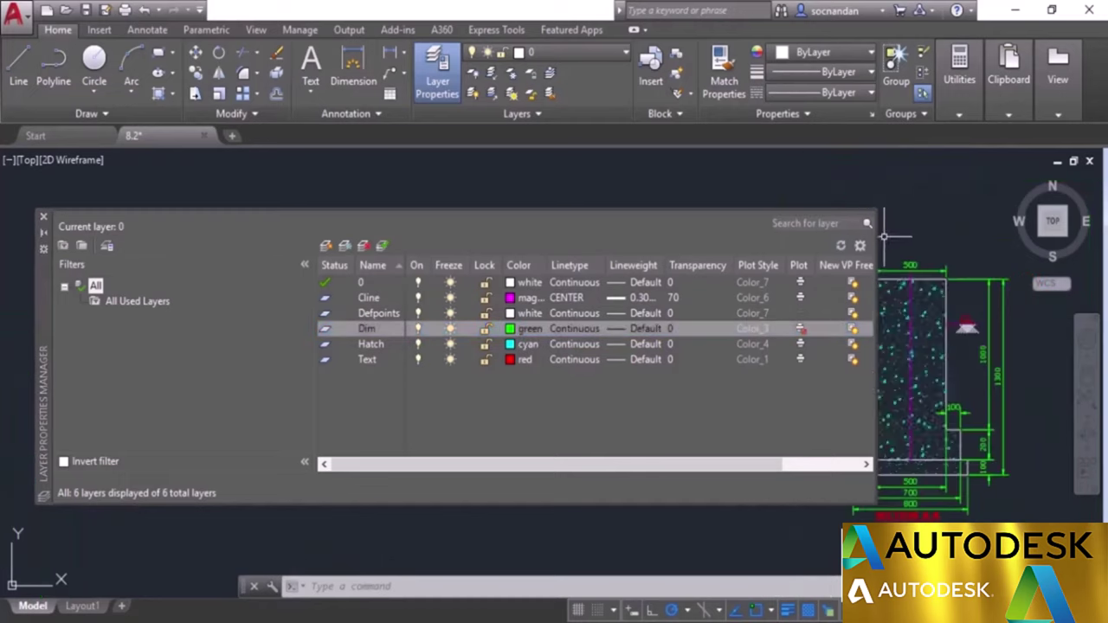
{"action": "mouse_move", "coordinate": [876, 239]}
{"action": "left_mouse_down"}
{"action": "mouse_move", "coordinate": [576, 243]}
{"action": "mouse_move", "coordinate": [606, 240]}
{"action": "left_mouse_up"}
{"action": "middle_click_drag", "start_coordinate": [771, 358], "coordinate": [635, 338]}
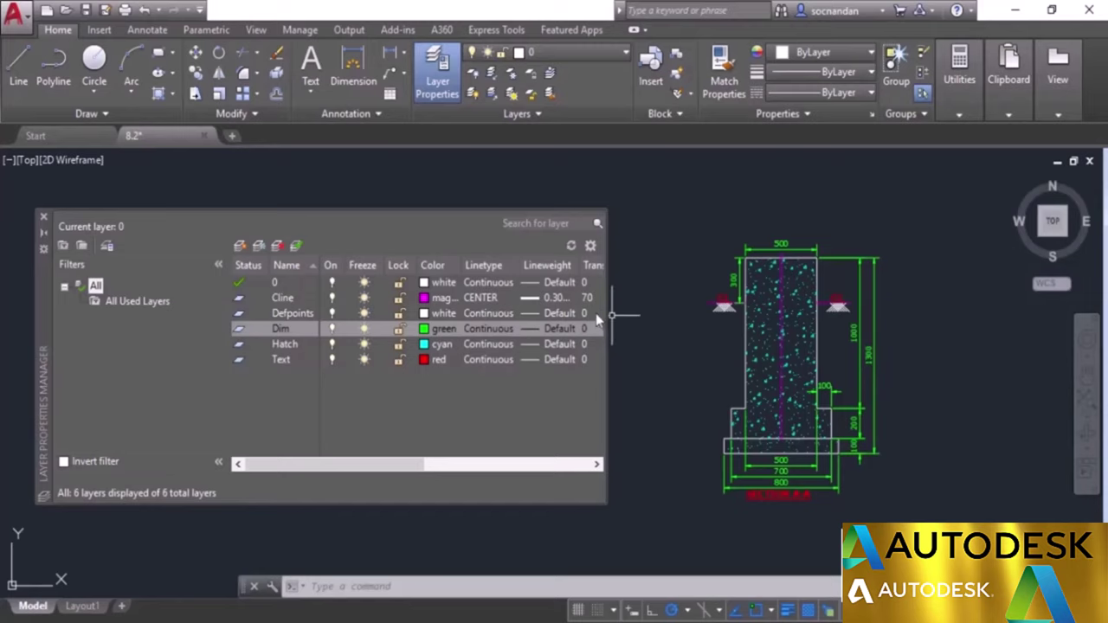
{"action": "left_click_drag", "start_coordinate": [608, 316], "coordinate": [907, 328]}
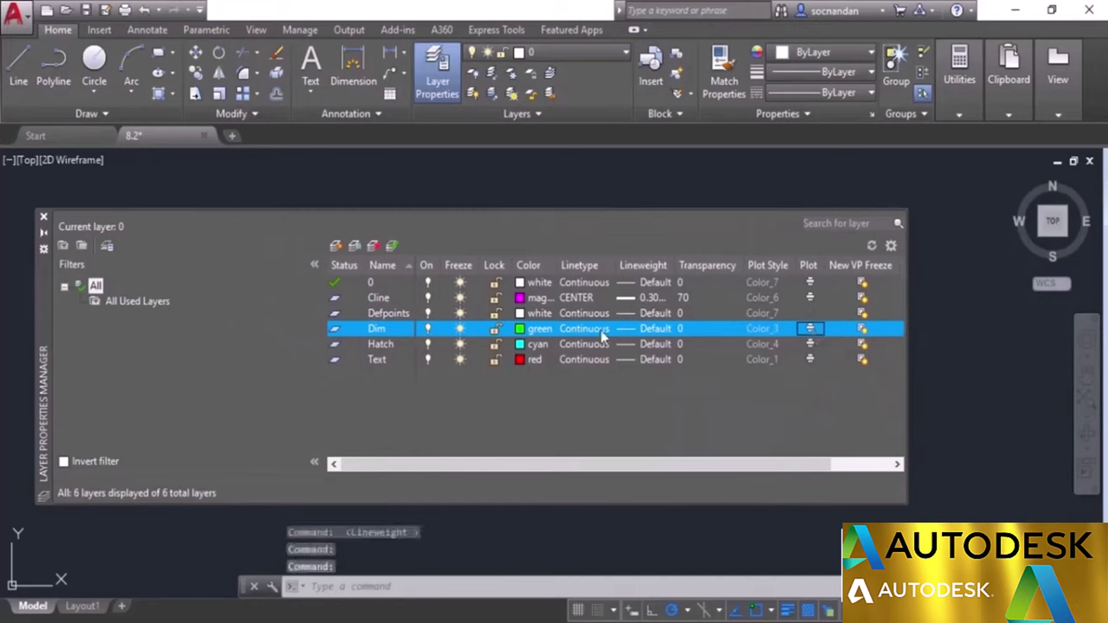
Step: Check the Defpoints layer's plot setting and narrow the layer list to uncover the drawing
{"action": "left_click", "coordinate": [383, 315]}
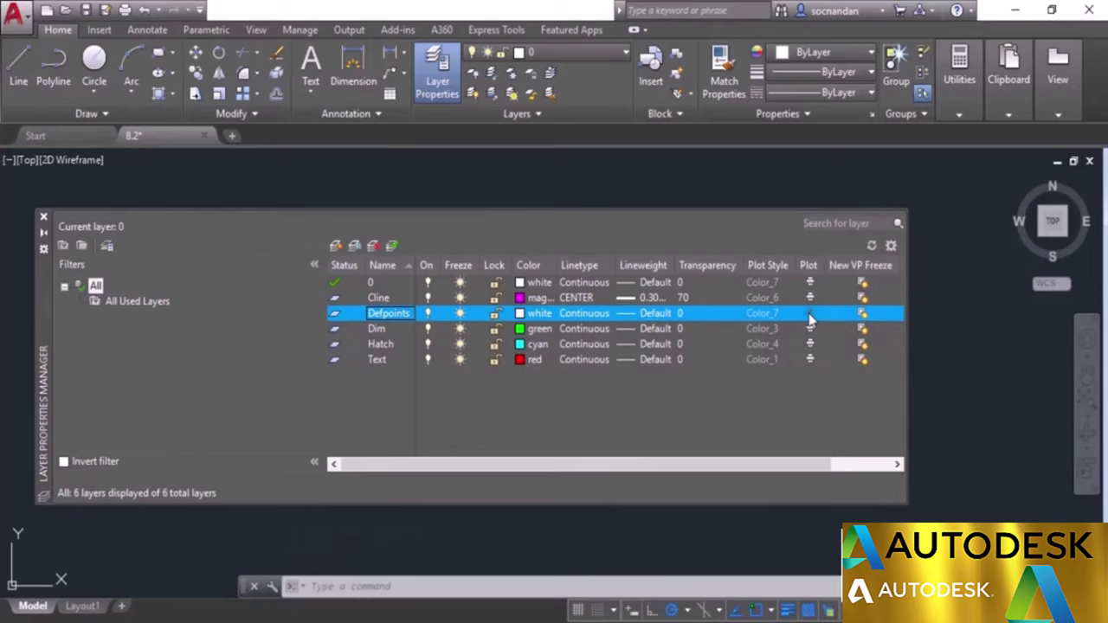
{"action": "mouse_move", "coordinate": [905, 316]}
{"action": "left_mouse_down"}
{"action": "mouse_move", "coordinate": [482, 322]}
{"action": "mouse_move", "coordinate": [518, 321]}
{"action": "left_mouse_up"}
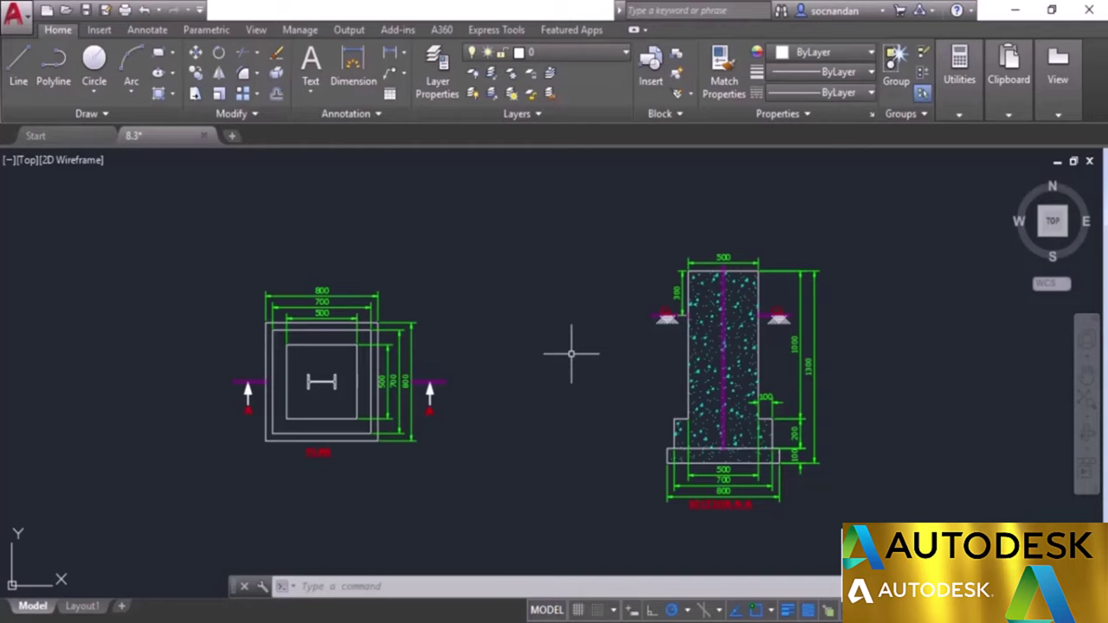
Step: Keep the extended layer tools open and save the current layer settings as a new layer state named All Active
{"action": "left_click", "coordinate": [528, 115]}
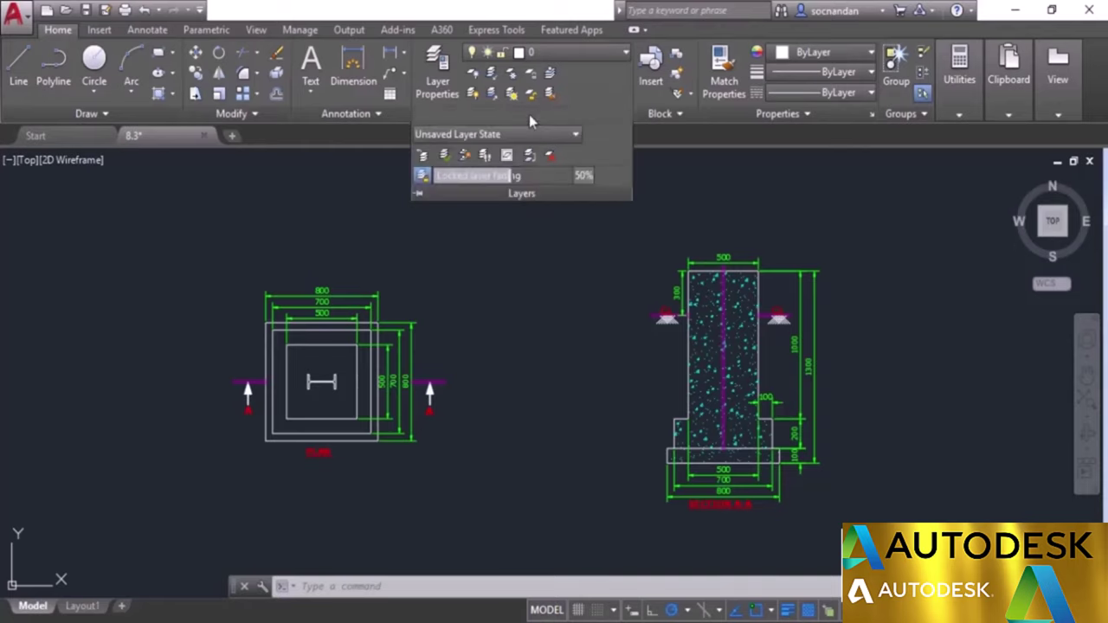
{"action": "left_click", "coordinate": [418, 195]}
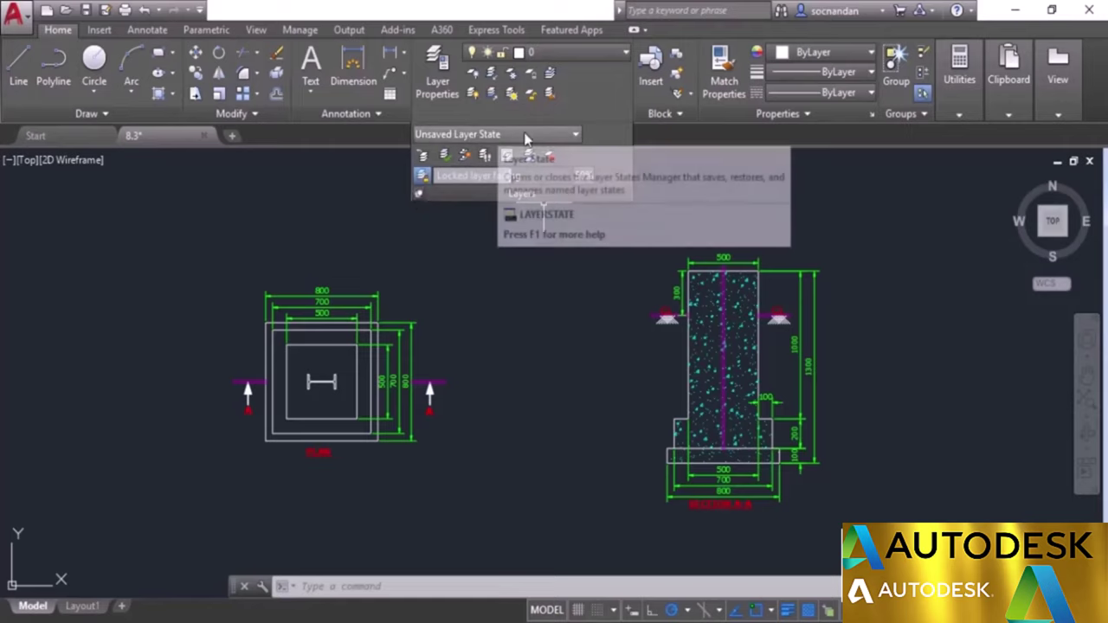
{"action": "left_click", "coordinate": [555, 139]}
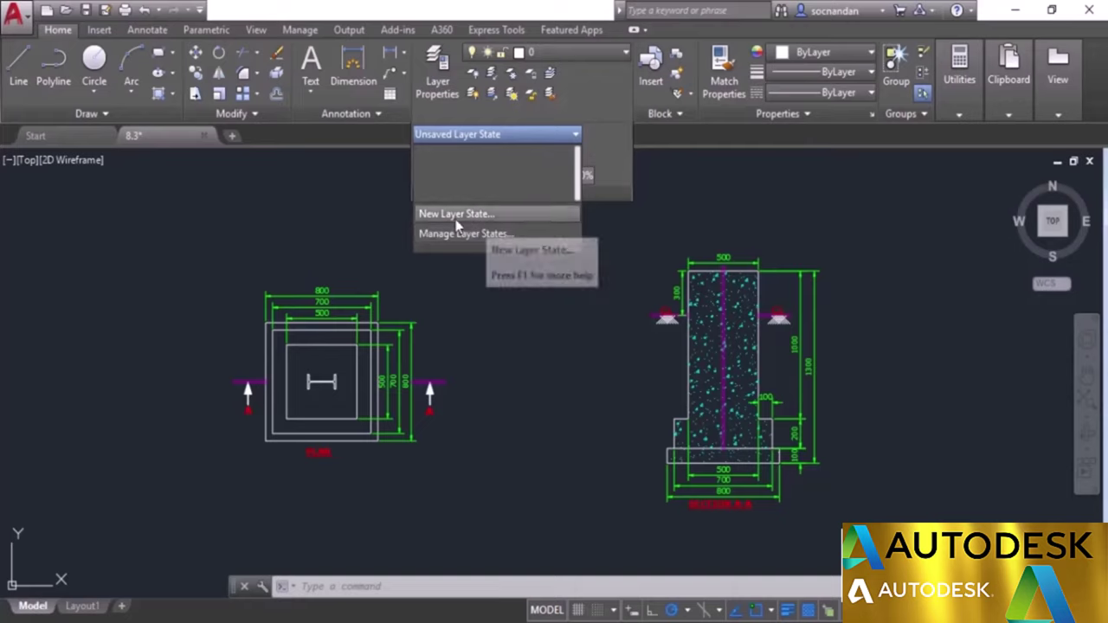
{"action": "left_click", "coordinate": [485, 216]}
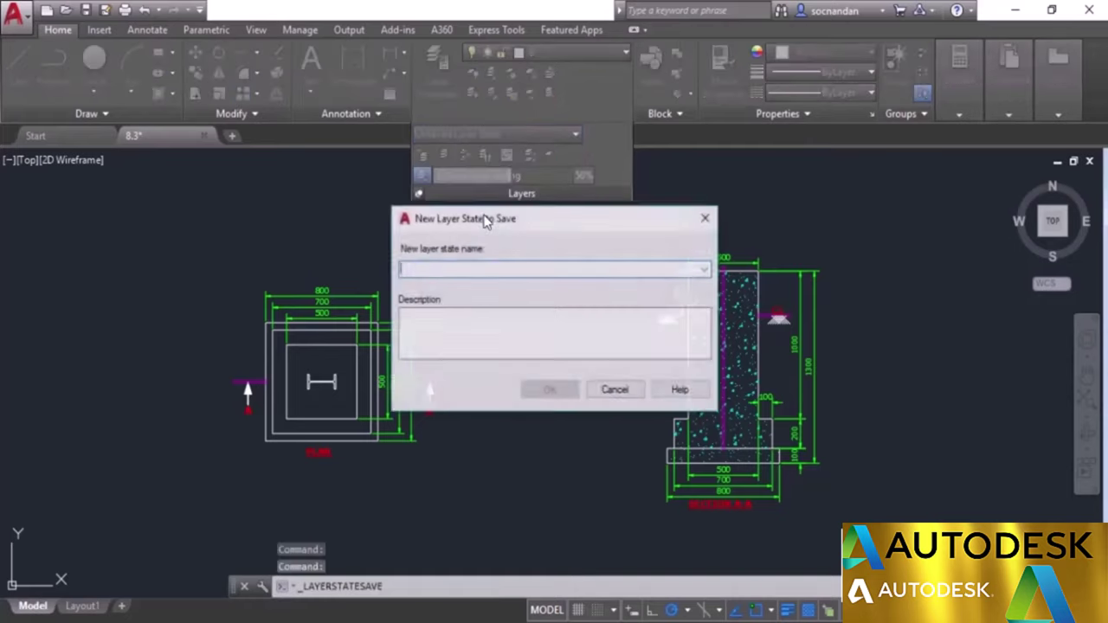
{"action": "type", "text": "A"}
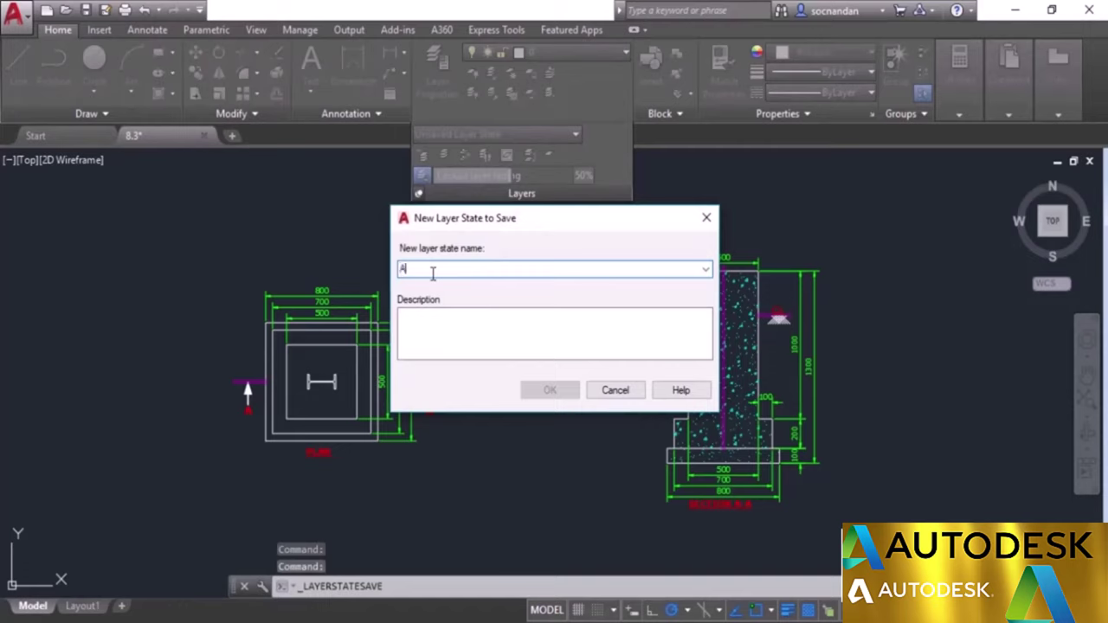
{"action": "type", "text": "ll Active"}
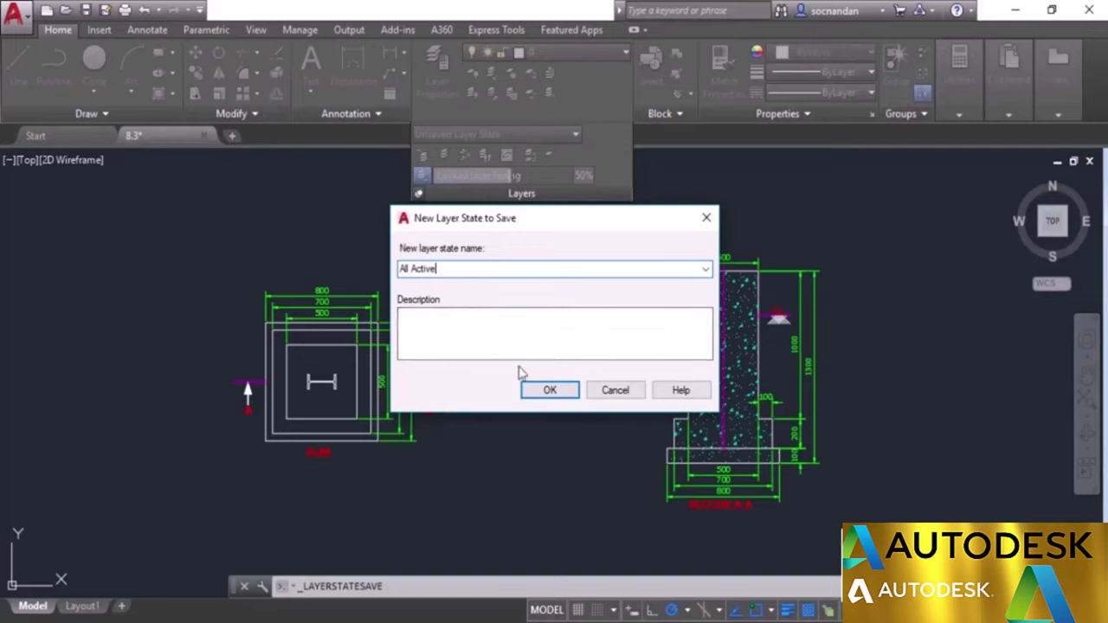
{"action": "left_click", "coordinate": [541, 392]}
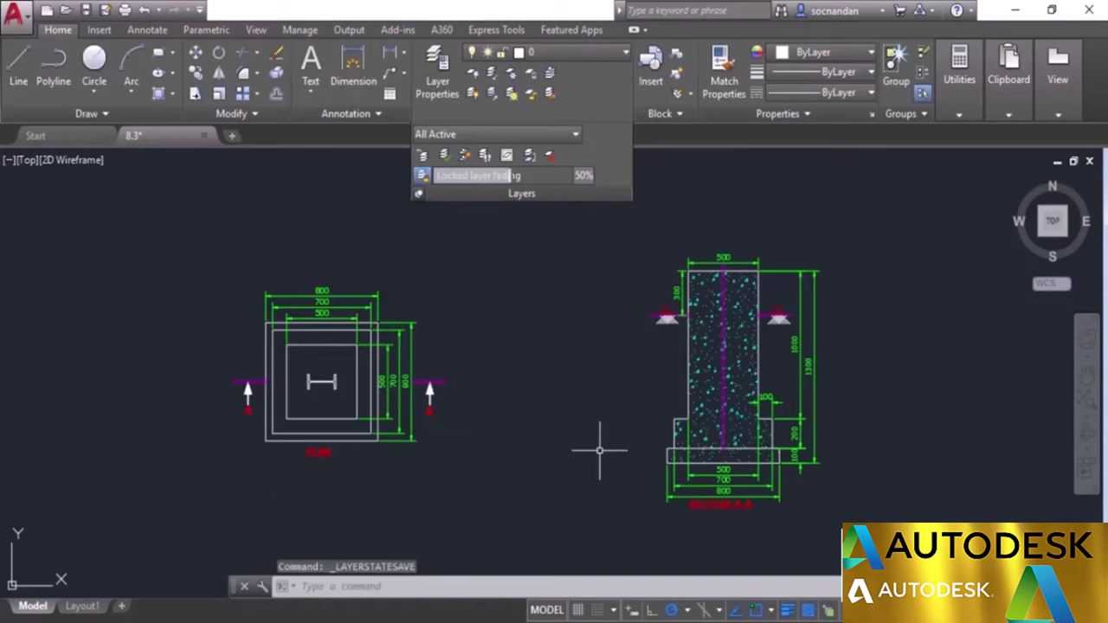
Step: Turn off the Dim and Hatch layers
{"action": "left_click", "coordinate": [595, 52]}
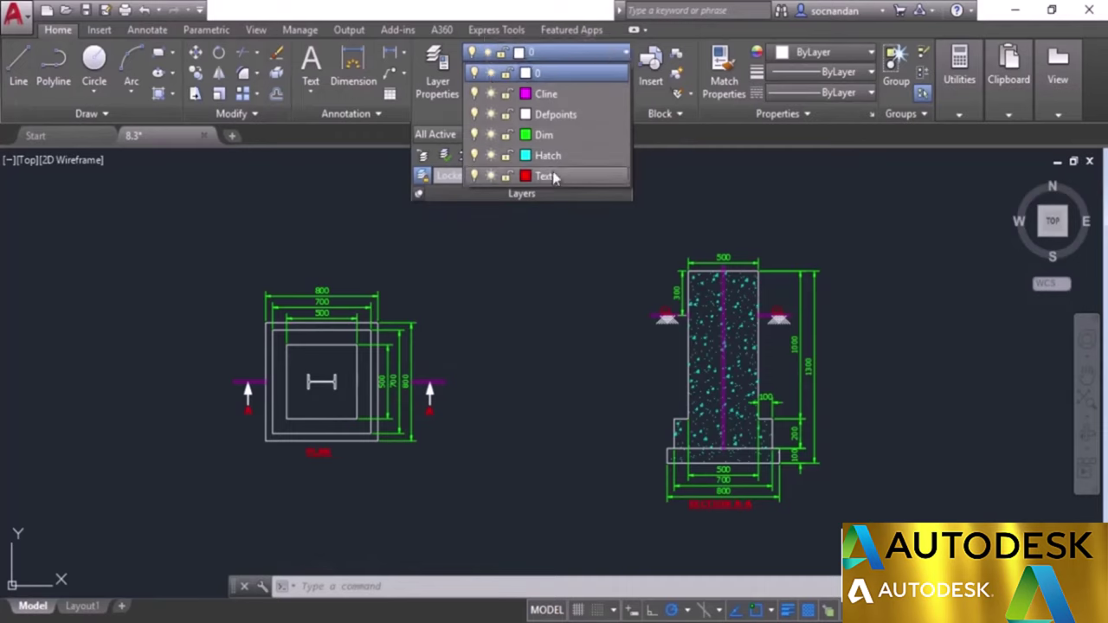
{"action": "left_click", "coordinate": [591, 59]}
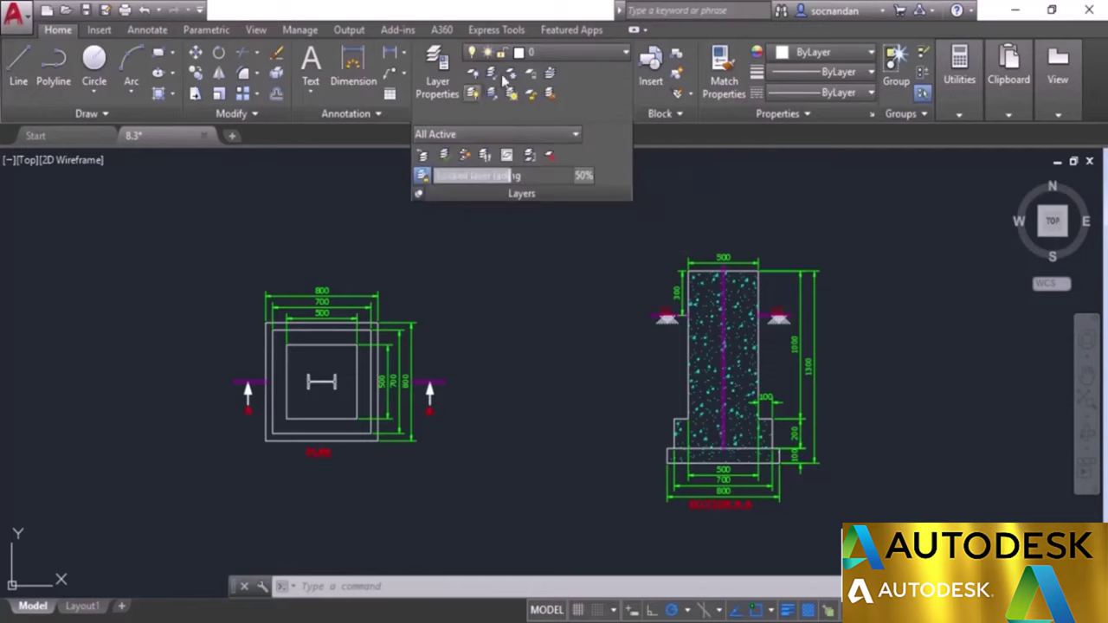
{"action": "left_click", "coordinate": [579, 57]}
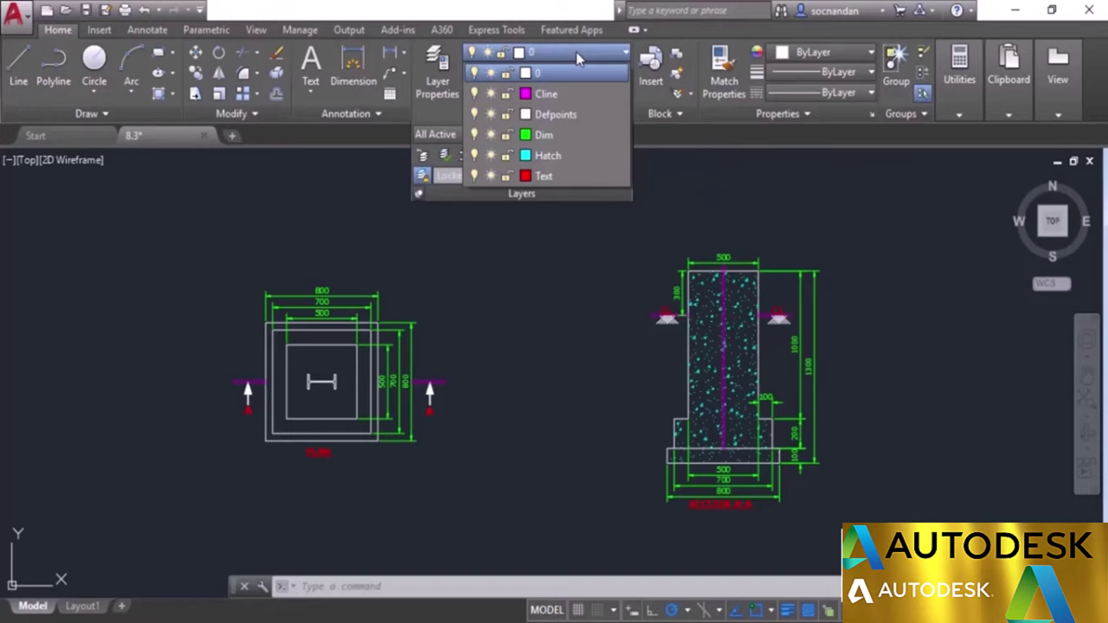
{"action": "left_click", "coordinate": [475, 135]}
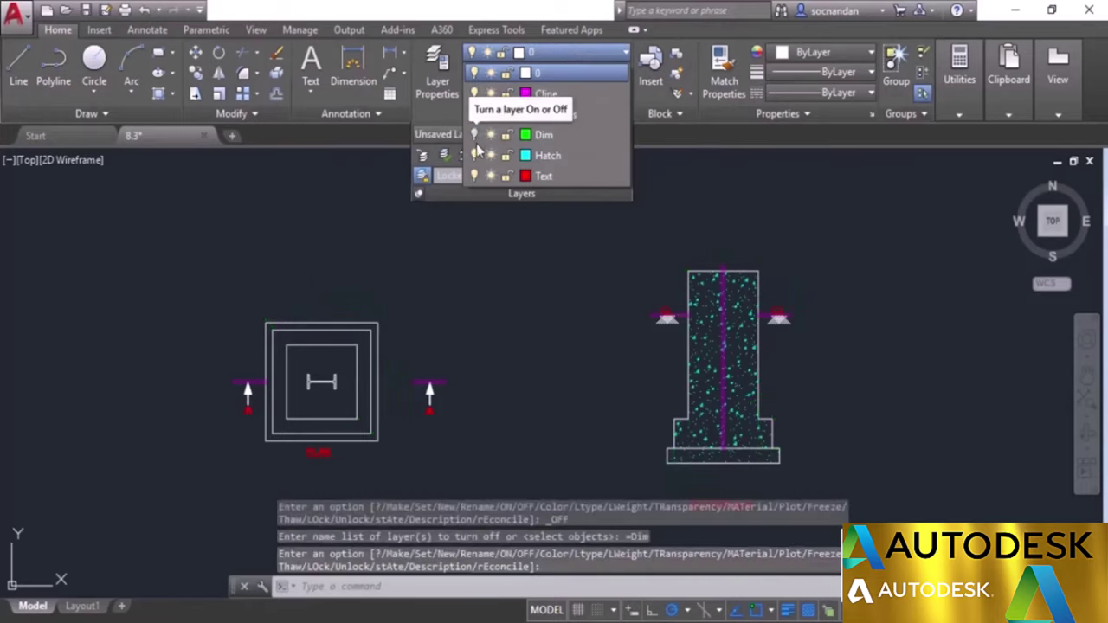
{"action": "left_click", "coordinate": [475, 156]}
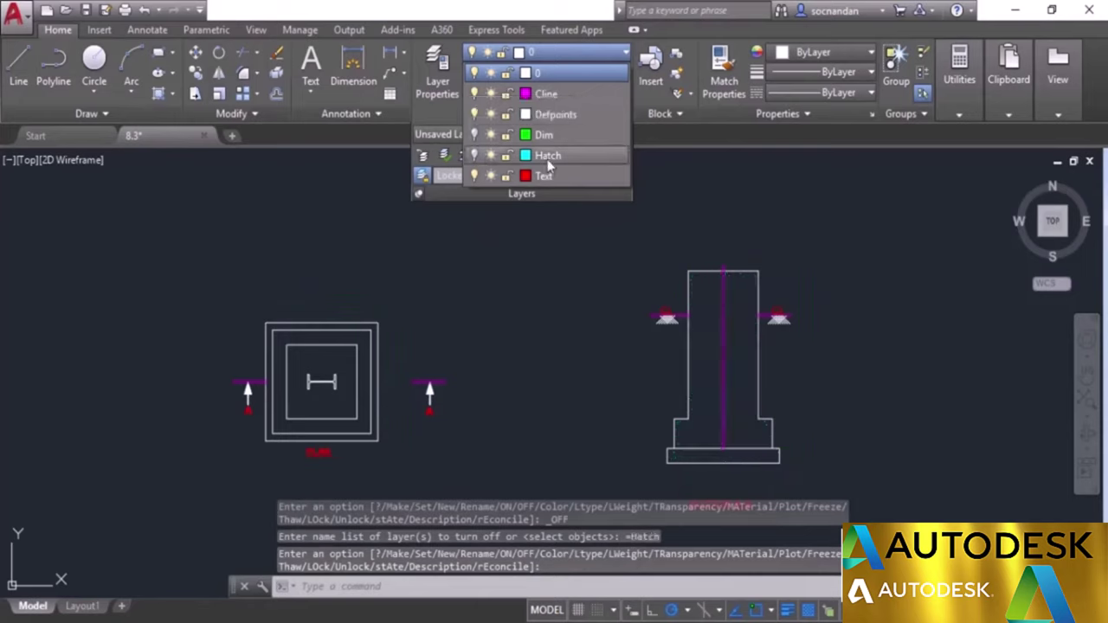
{"action": "left_click", "coordinate": [577, 55]}
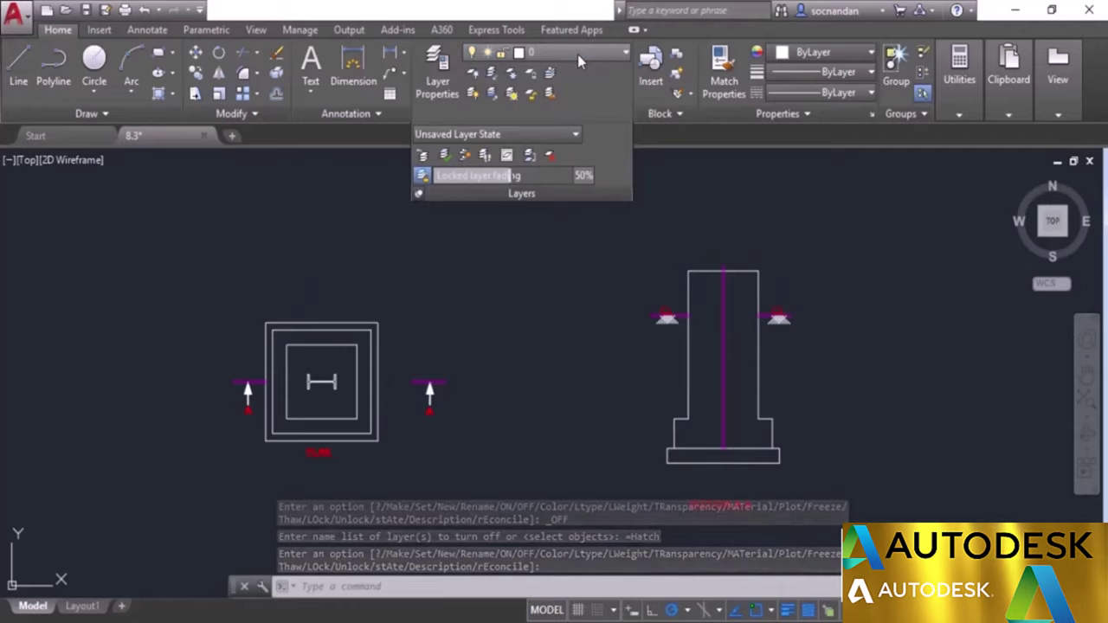
Step: Save the current layer settings as a new layer state named Dim-hatch off
{"action": "left_click", "coordinate": [571, 137]}
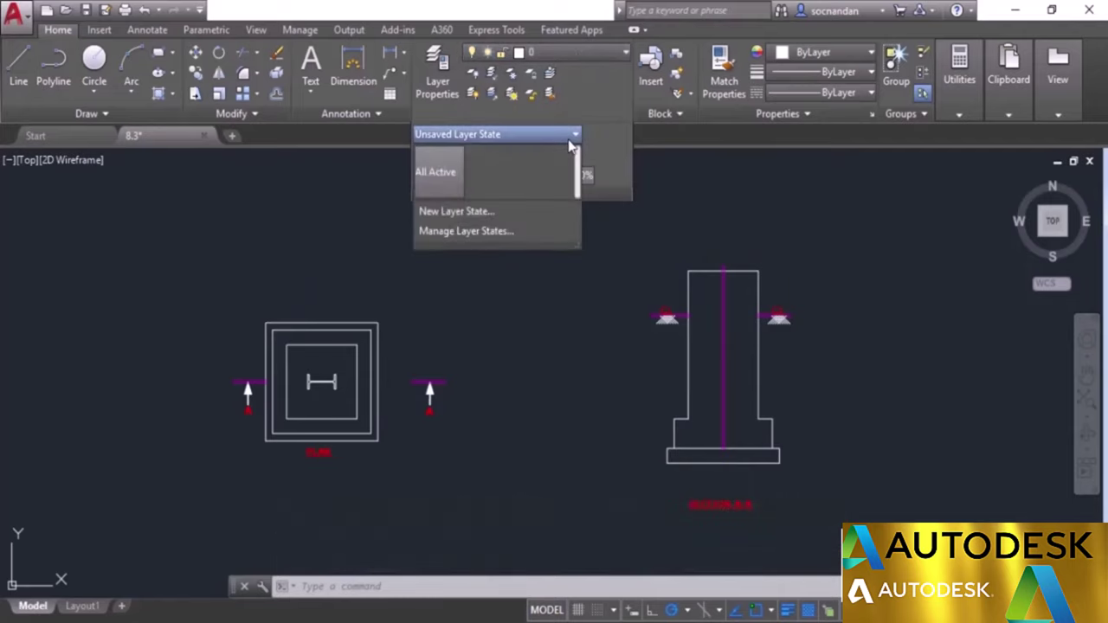
{"action": "left_click", "coordinate": [457, 213]}
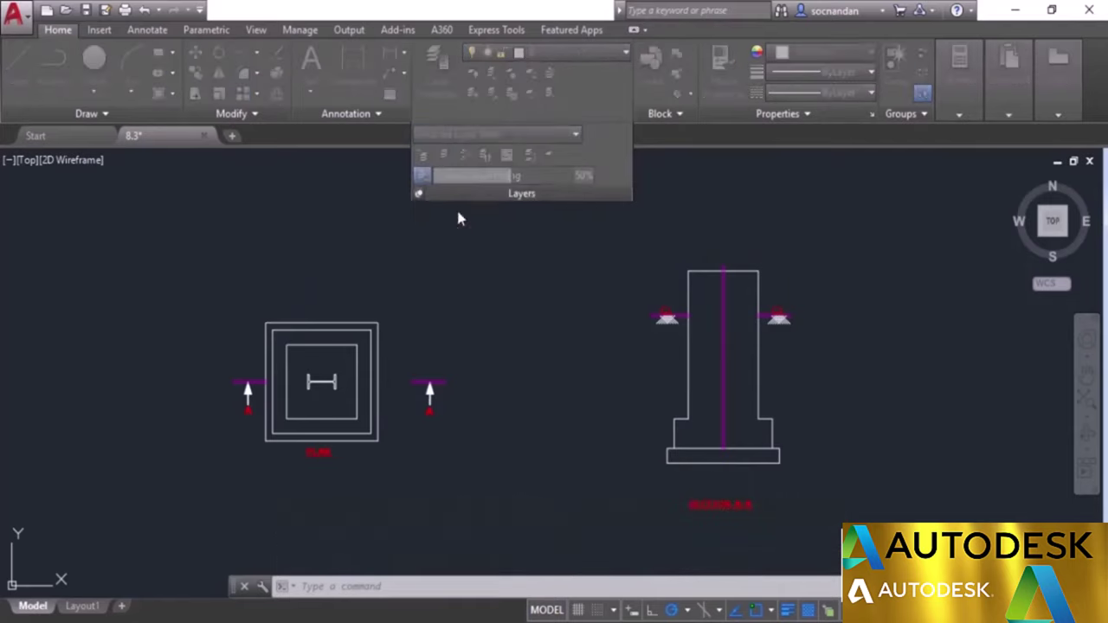
{"action": "type", "text": "Dim"}
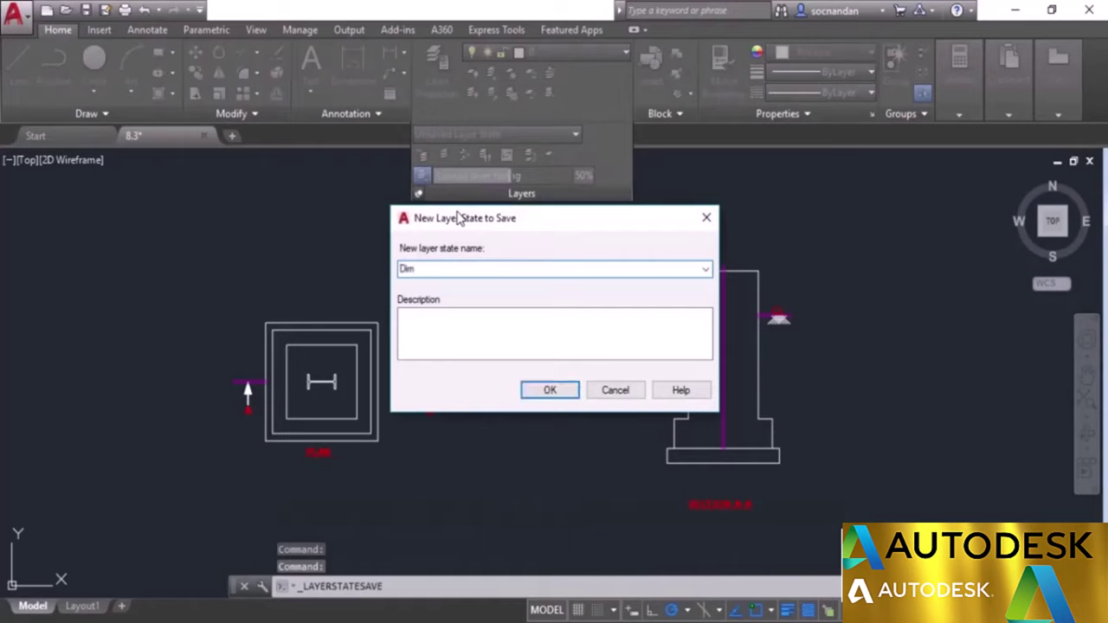
{"action": "type", "text": "hatch o"}
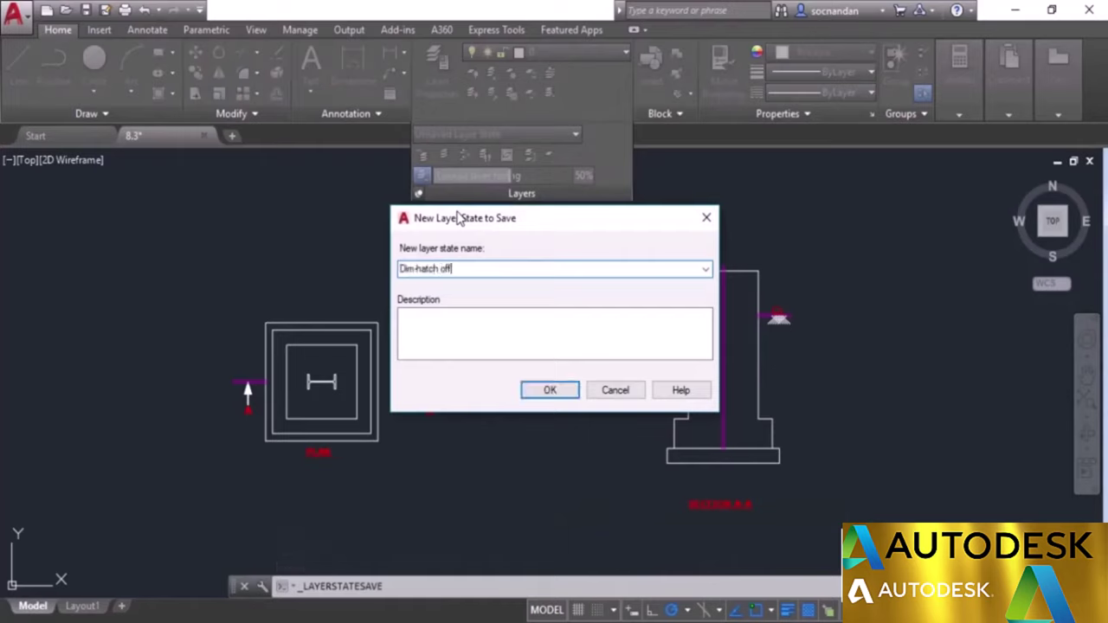
{"action": "type", "text": "ff"}
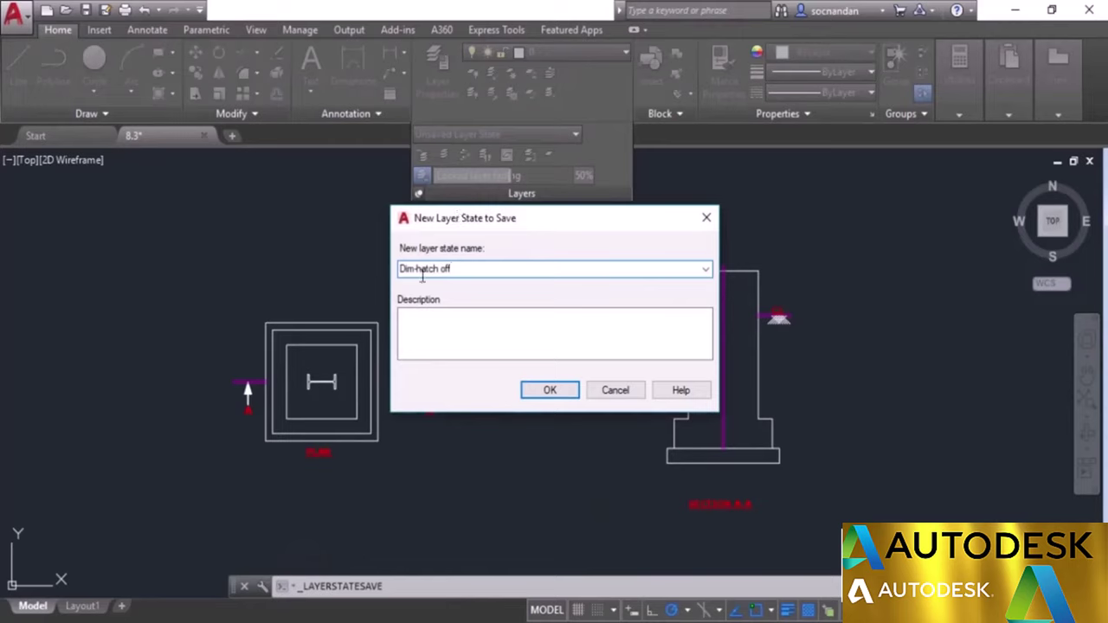
{"action": "left_click", "coordinate": [549, 390]}
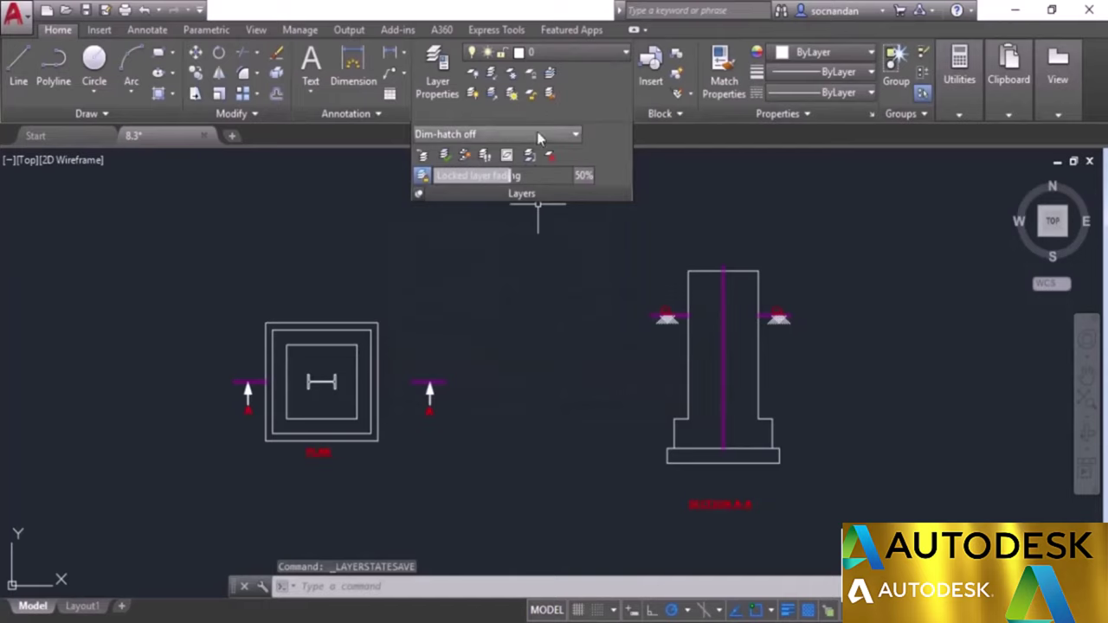
Step: Turn the Dim and Hatch layers back on
{"action": "left_click", "coordinate": [572, 58]}
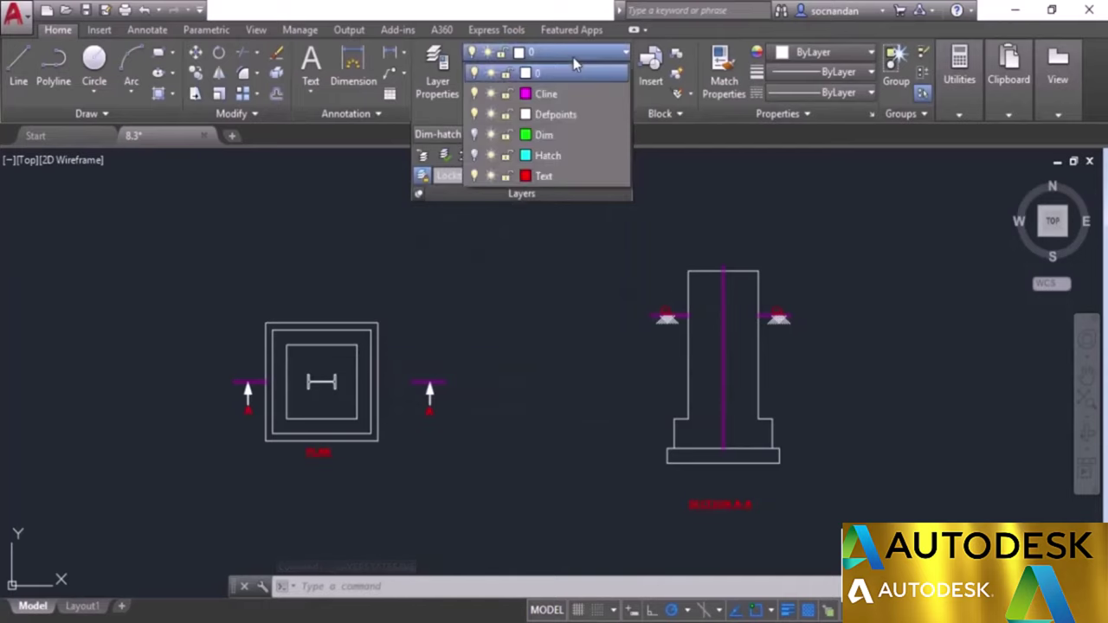
{"action": "left_click", "coordinate": [473, 135]}
{"action": "left_click", "coordinate": [474, 156]}
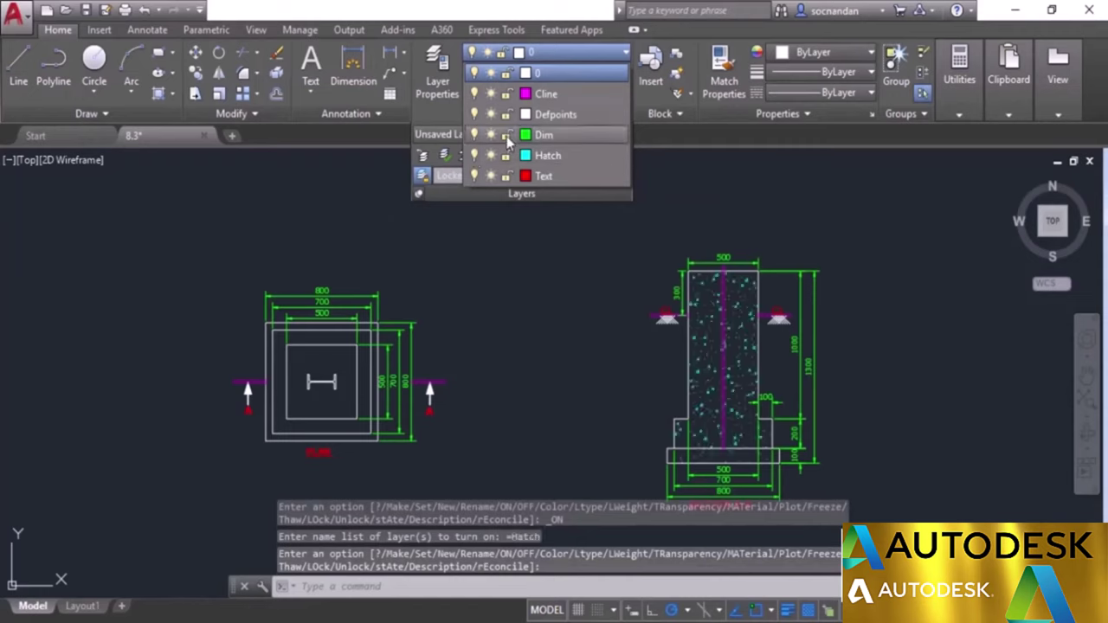
Step: Lock the Dim and Cline layers and save the current layer settings as a new layer state named Lock
{"action": "left_click", "coordinate": [506, 135]}
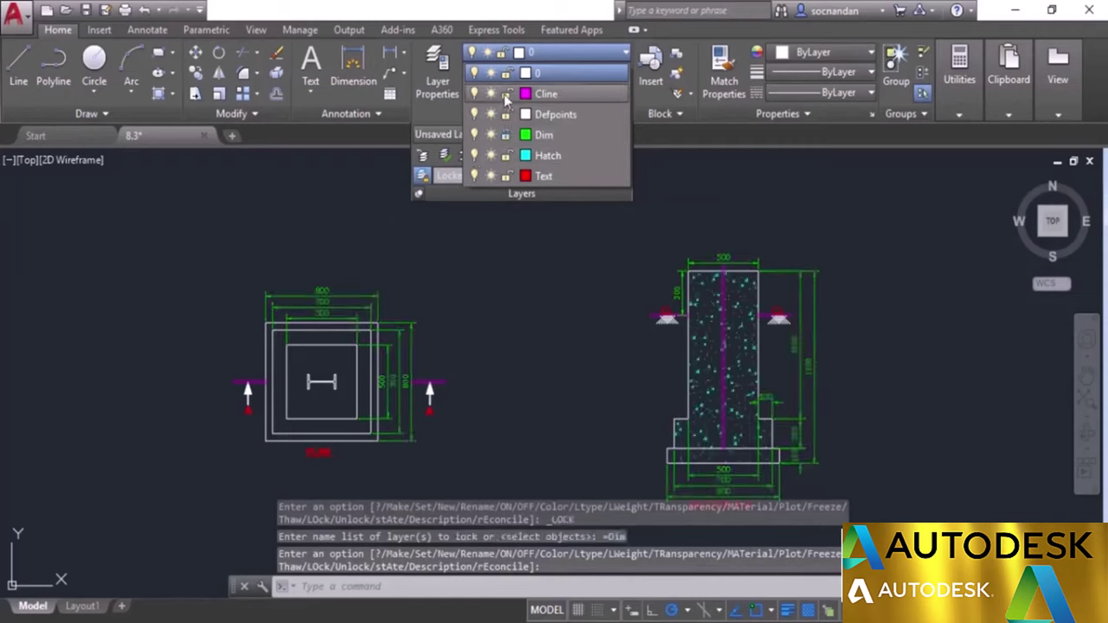
{"action": "left_click", "coordinate": [507, 93]}
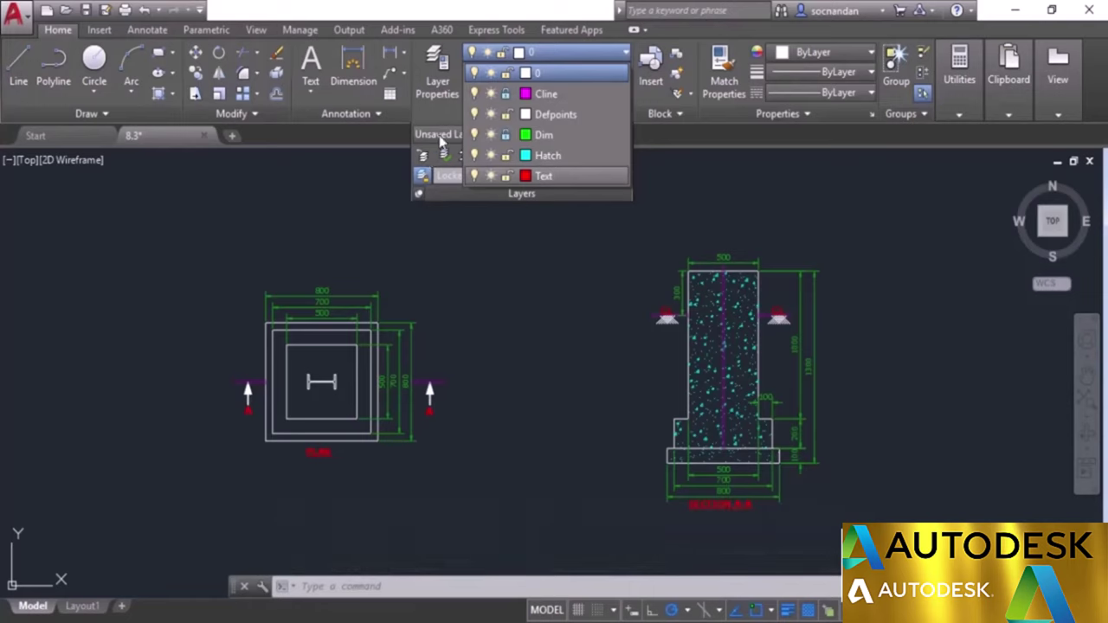
{"action": "left_click", "coordinate": [443, 140]}
{"action": "left_click", "coordinate": [443, 137]}
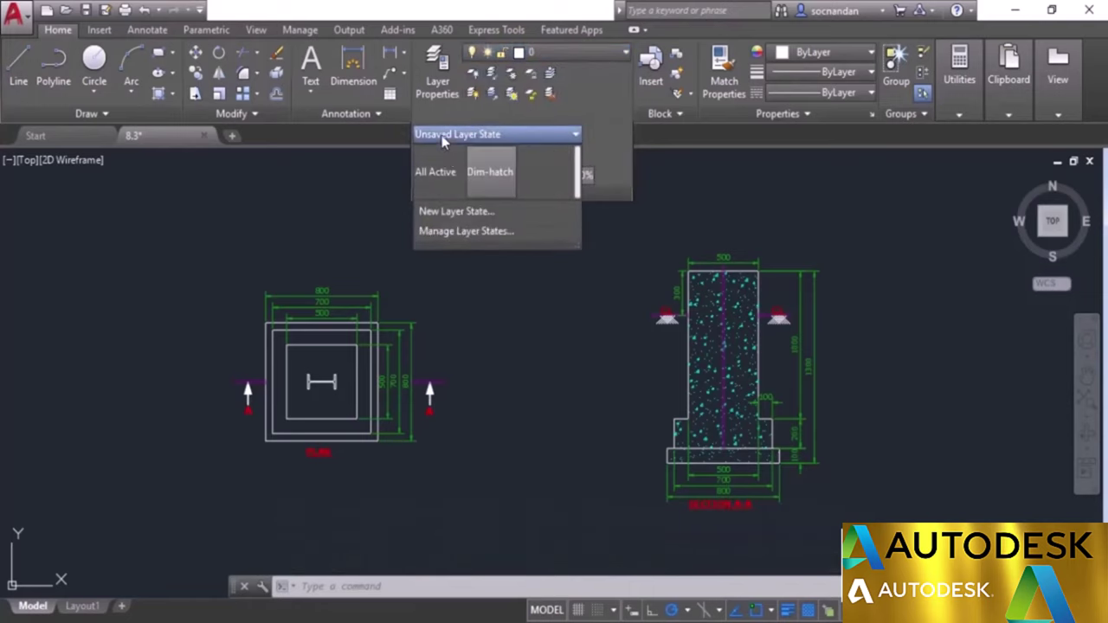
{"action": "left_click", "coordinate": [465, 210]}
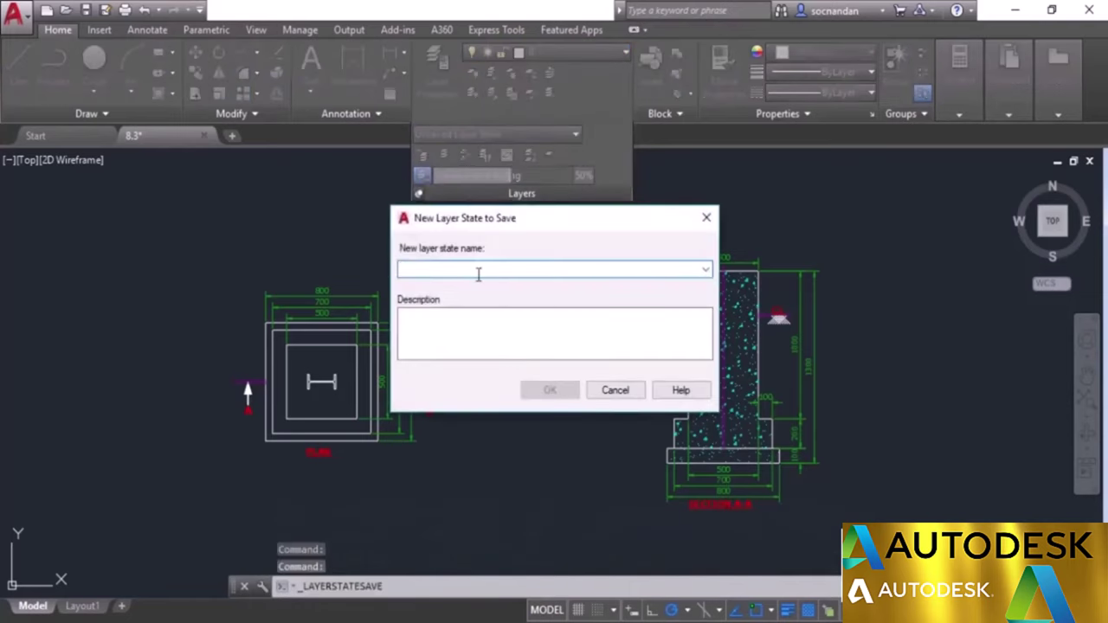
{"action": "type", "text": "Lock"}
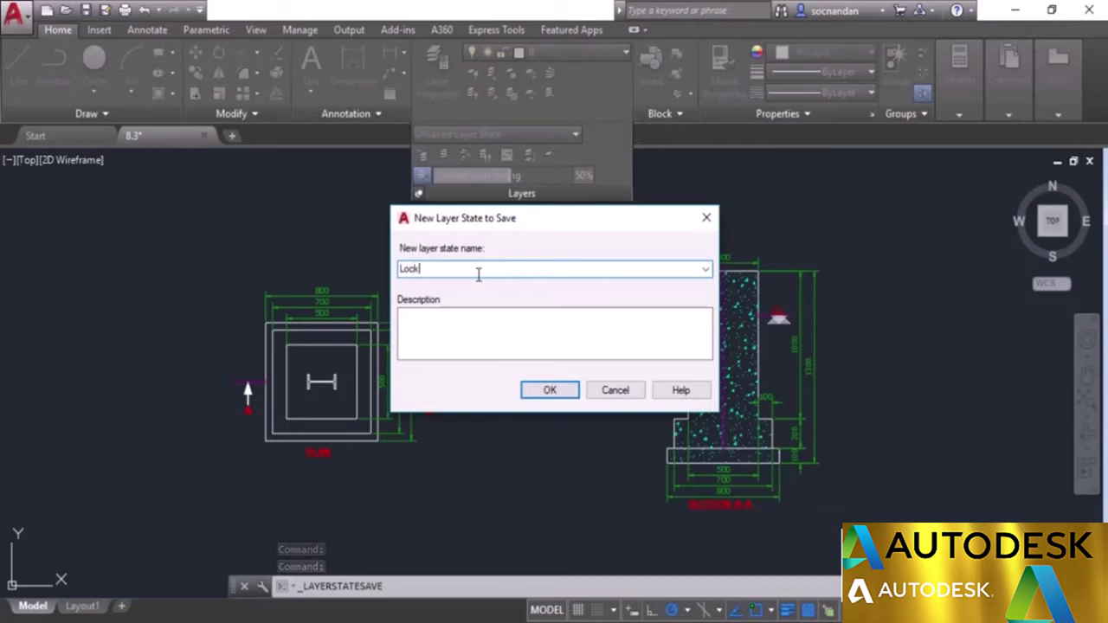
{"action": "left_click", "coordinate": [550, 391]}
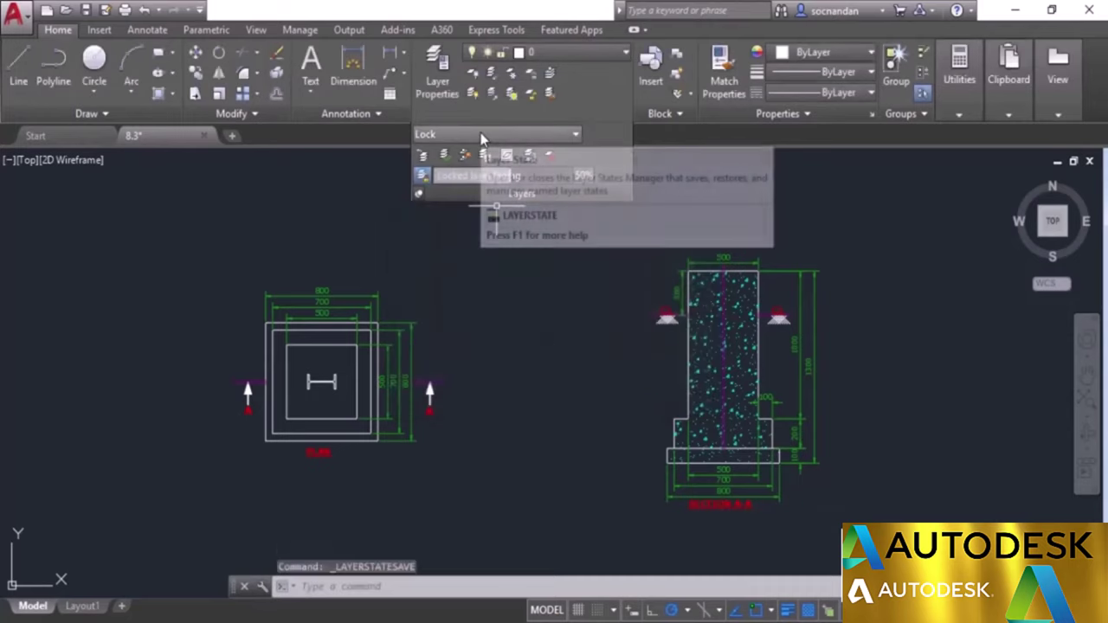
Step: Compare the saved layer states by restoring All Active, Dim-hatch off and Lock one after another
{"action": "left_click", "coordinate": [482, 135]}
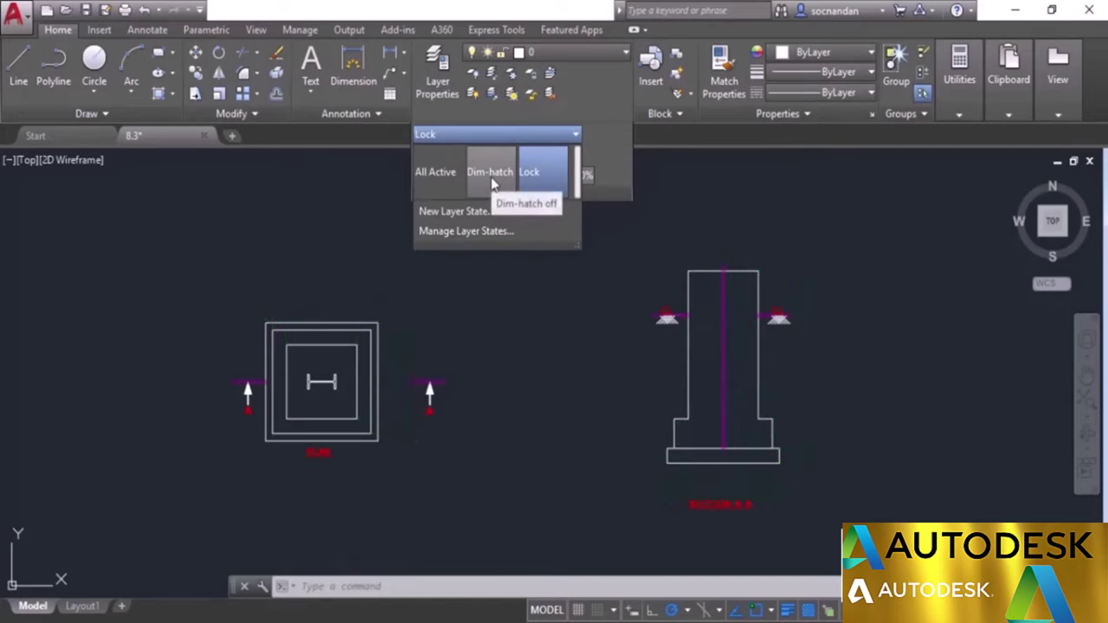
{"action": "left_click", "coordinate": [440, 172]}
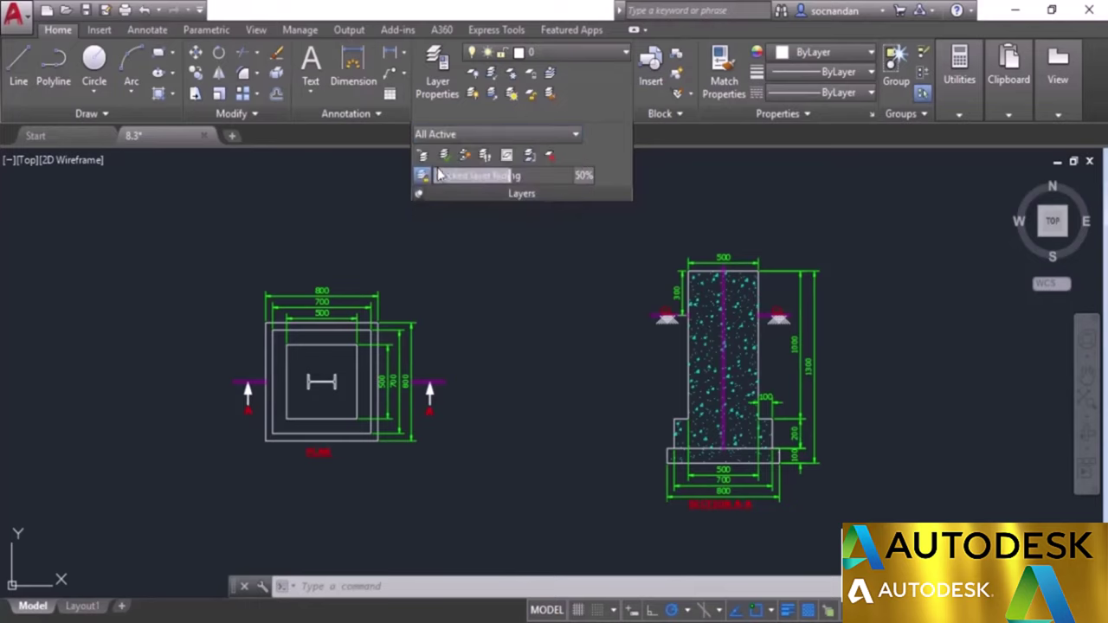
{"action": "left_click", "coordinate": [563, 54]}
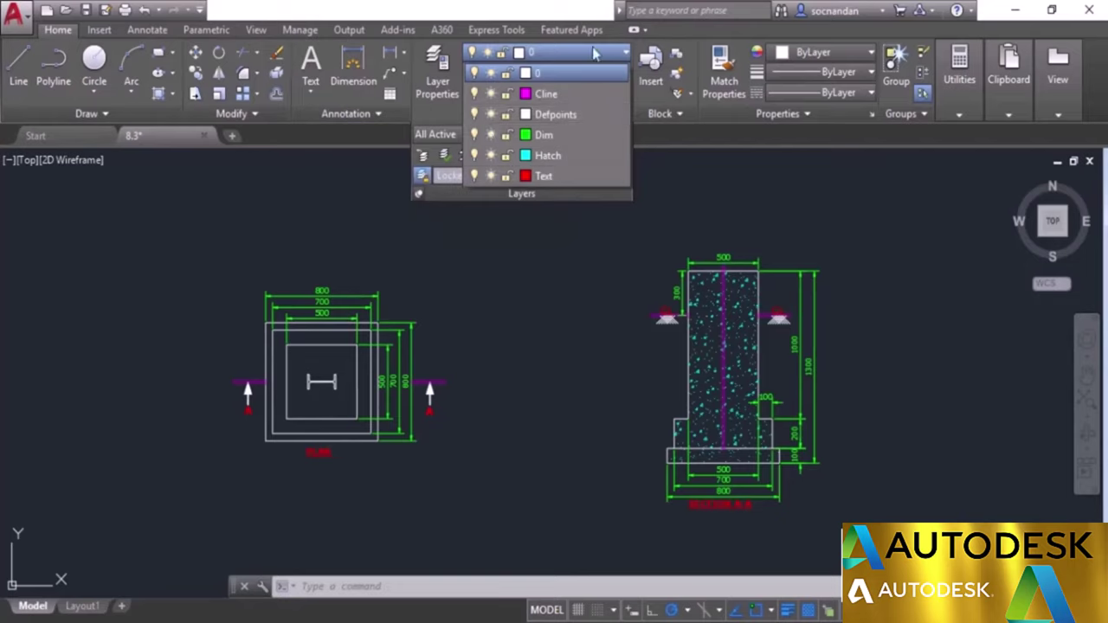
{"action": "key", "text": "Escape"}
{"action": "left_click", "coordinate": [472, 139]}
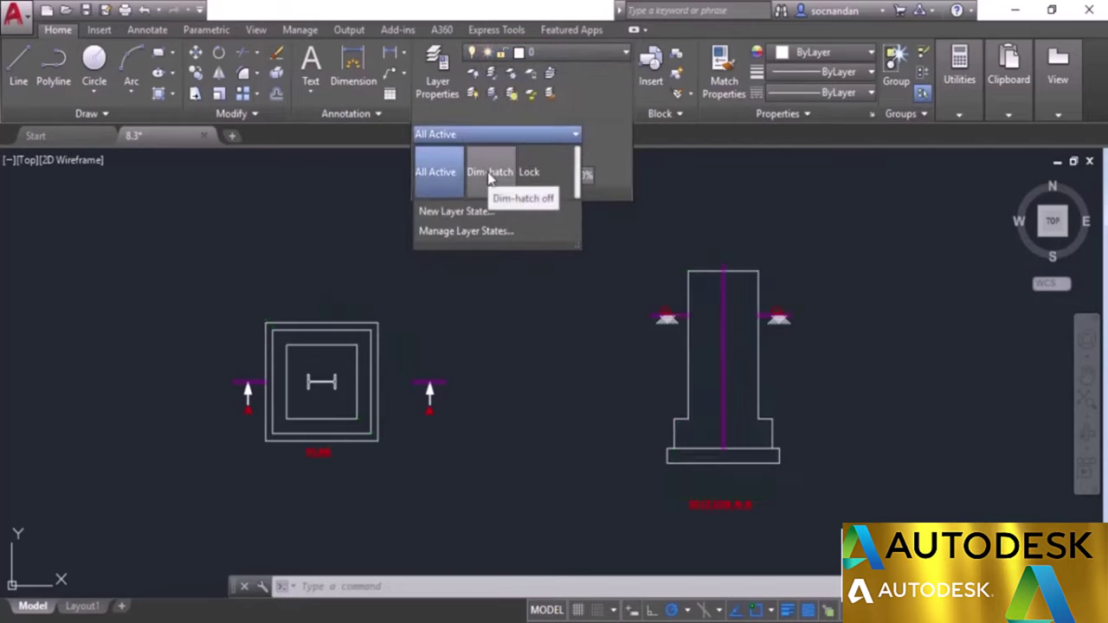
{"action": "left_click", "coordinate": [488, 173]}
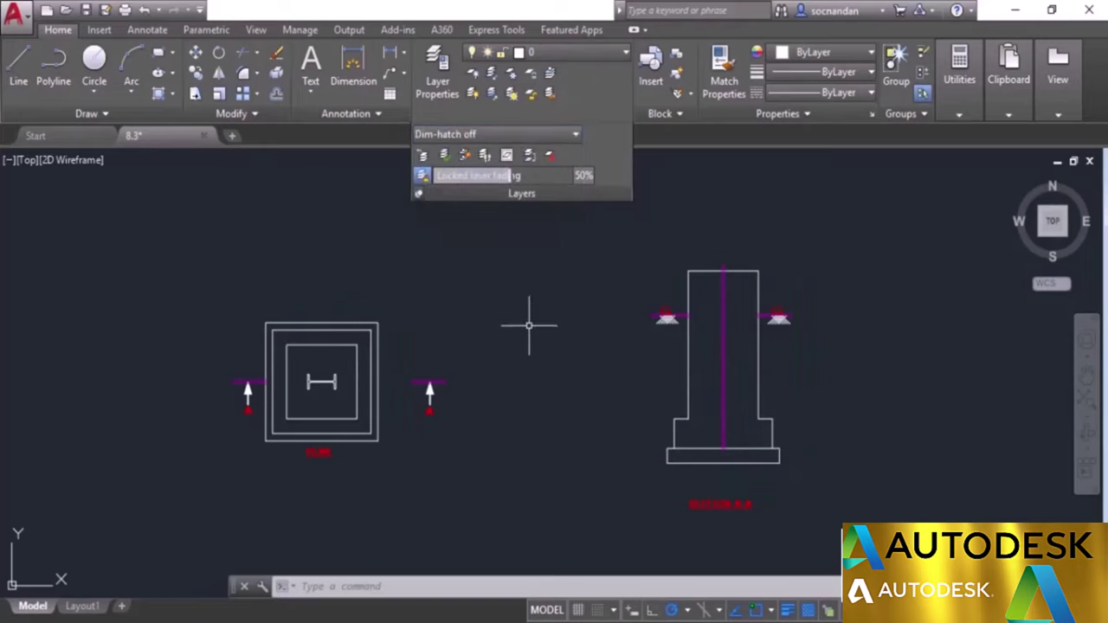
{"action": "left_click", "coordinate": [522, 143]}
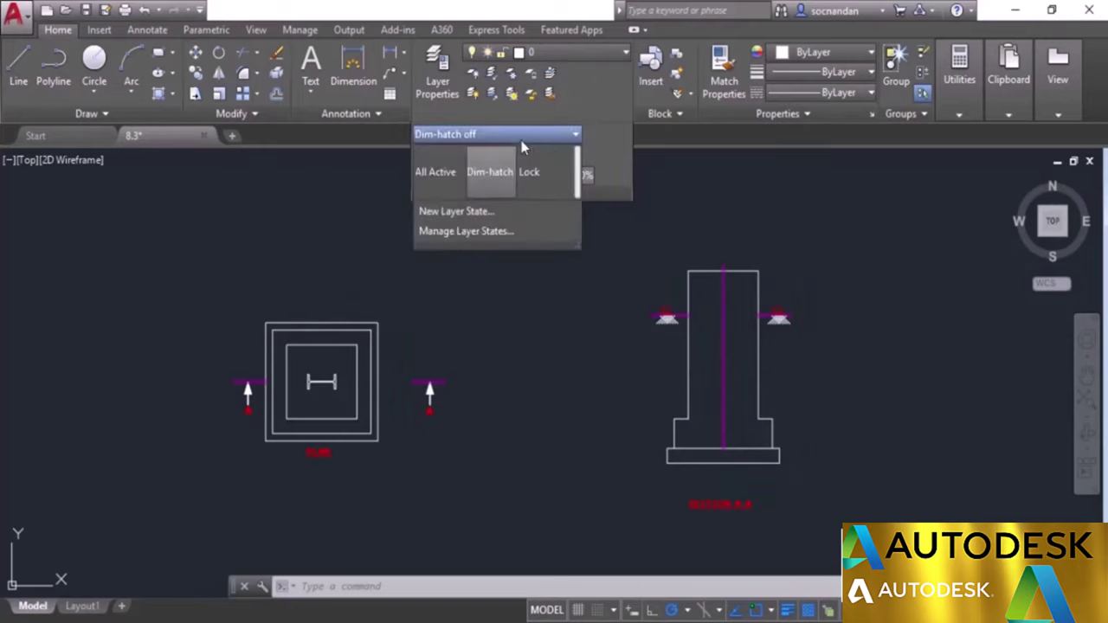
{"action": "left_click", "coordinate": [531, 172]}
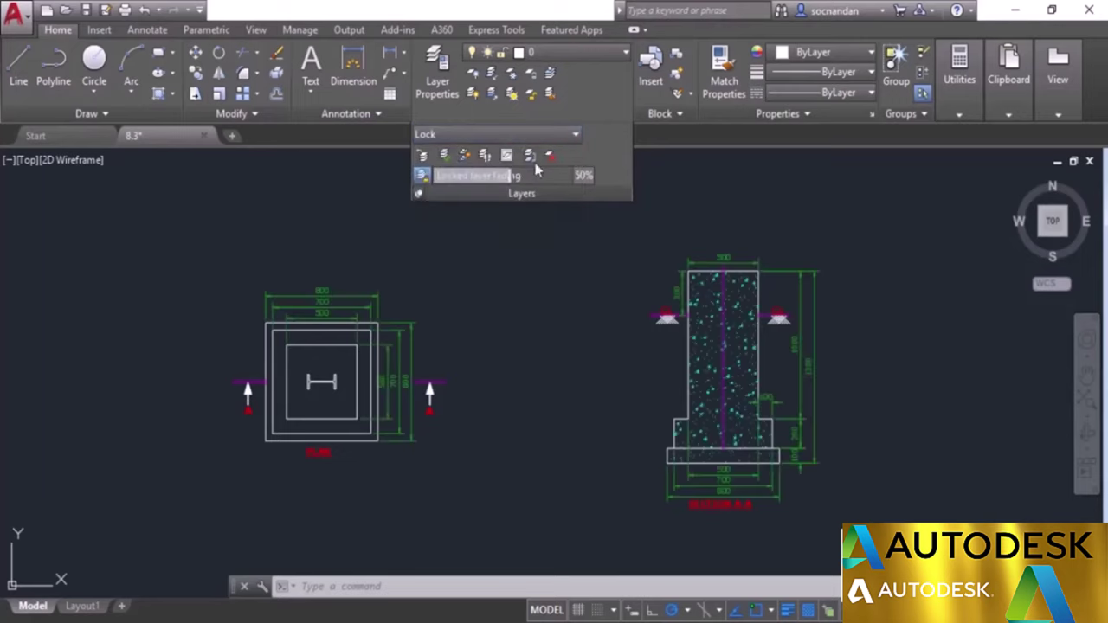
Step: Rename the Lock layer state to Dim Lock in the Layer States Manager and restore the All Active layer state
{"action": "left_click", "coordinate": [539, 137]}
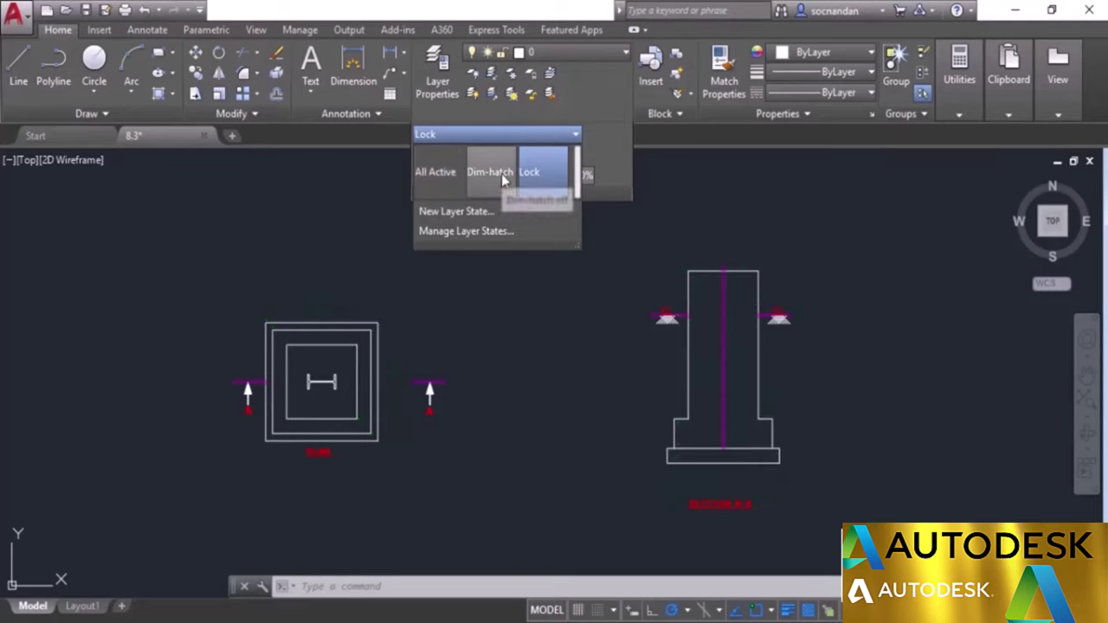
{"action": "left_click", "coordinate": [503, 232]}
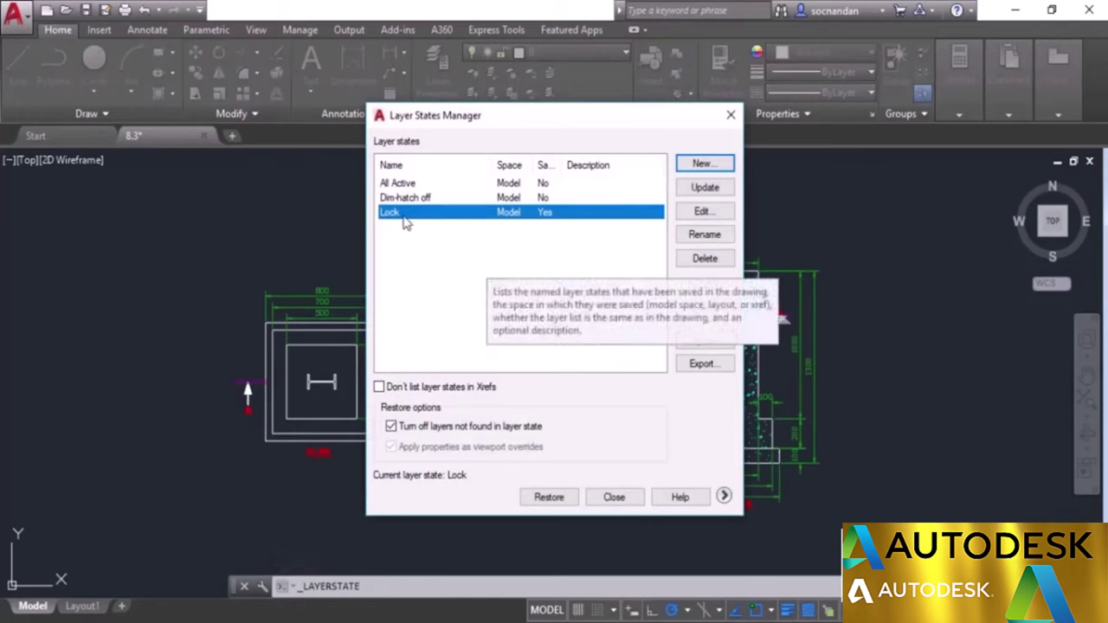
{"action": "left_click", "coordinate": [707, 238]}
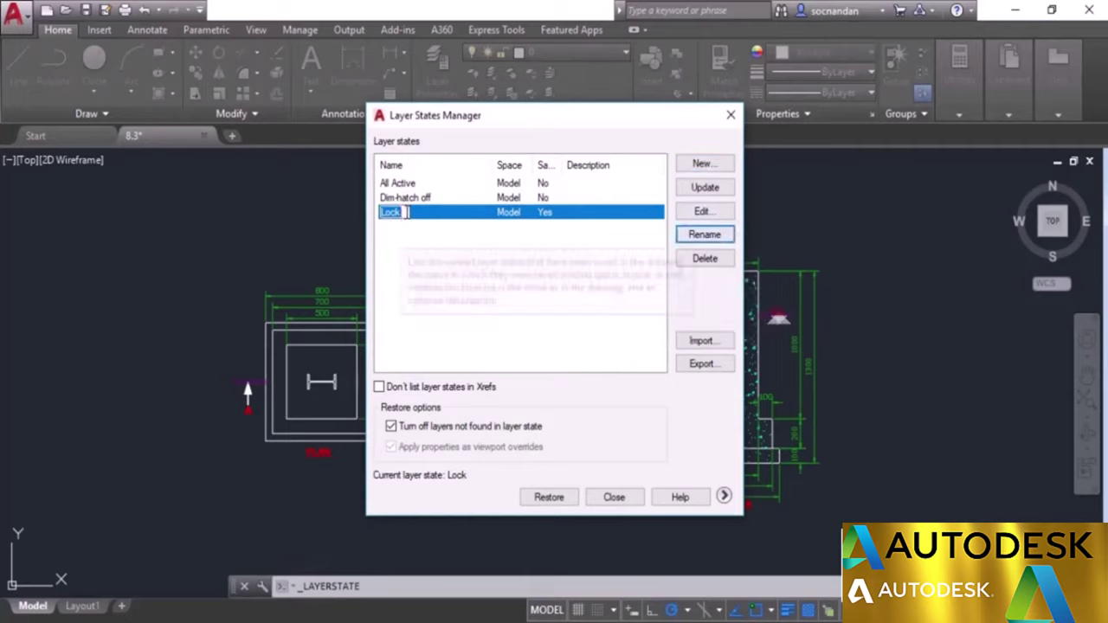
{"action": "left_click", "coordinate": [407, 212]}
{"action": "key", "text": "Home"}
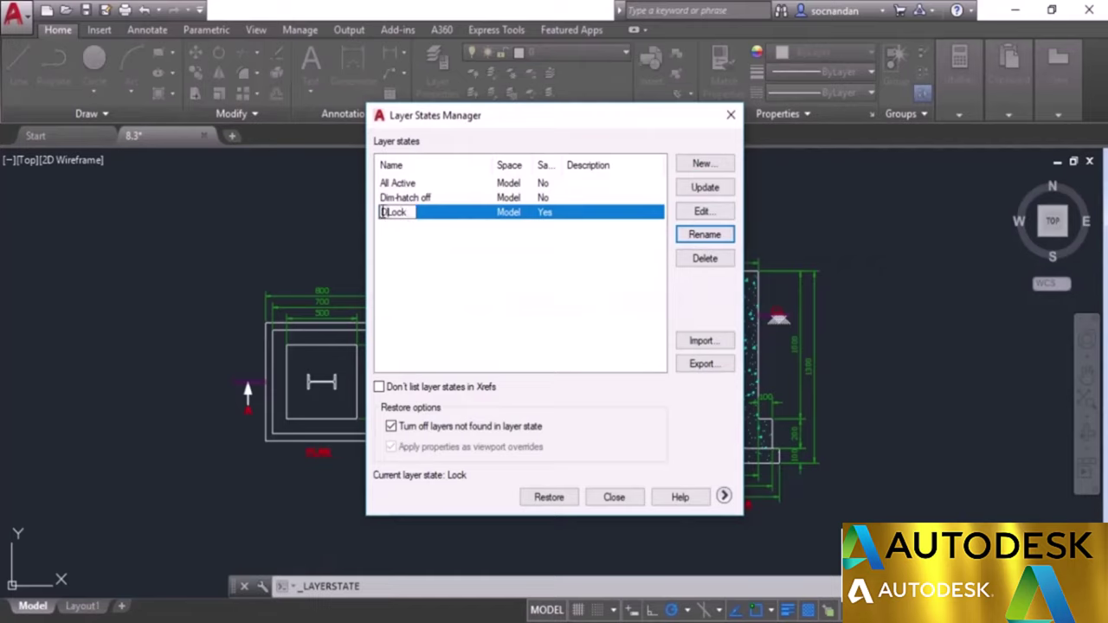
{"action": "type", "text": "Dim"}
{"action": "key", "text": "Return"}
{"action": "left_click", "coordinate": [483, 242]}
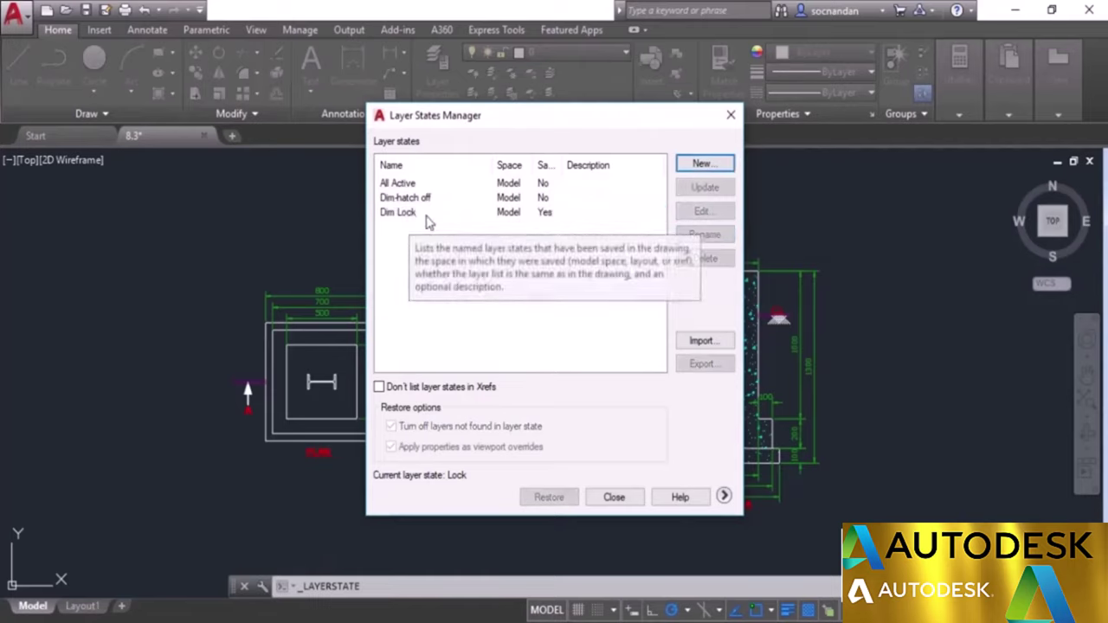
{"action": "left_click", "coordinate": [427, 222]}
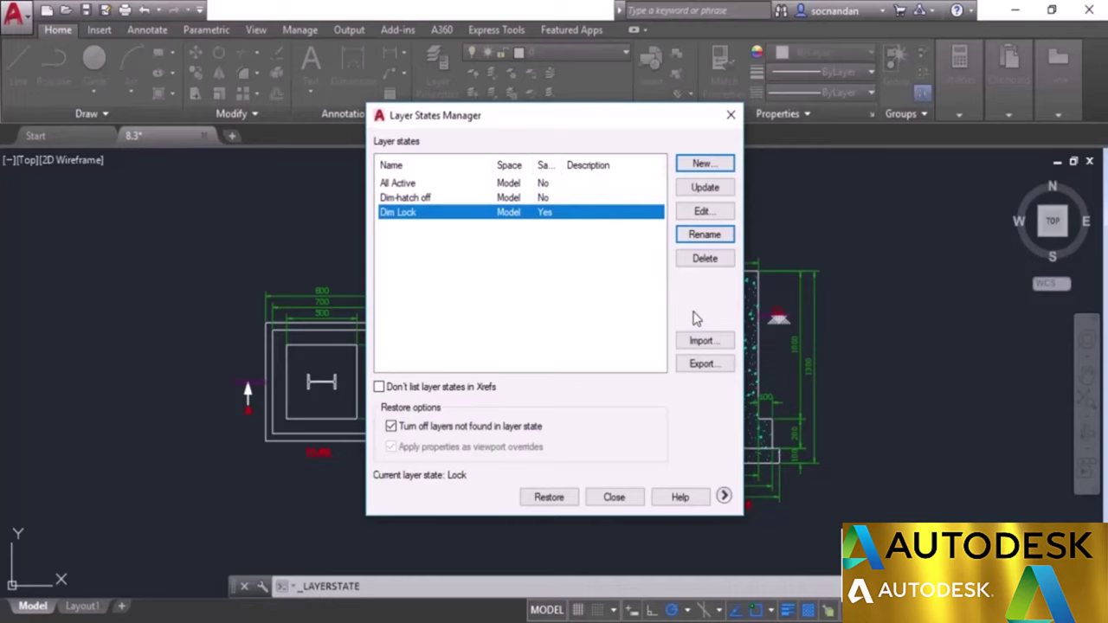
{"action": "left_click", "coordinate": [613, 497]}
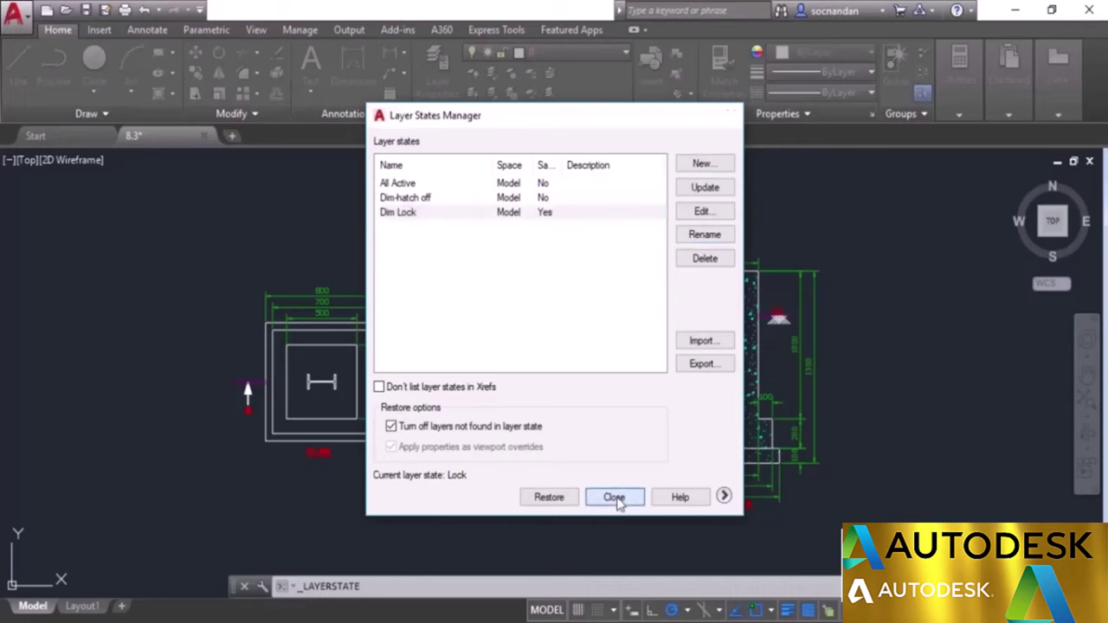
{"action": "left_click", "coordinate": [519, 133]}
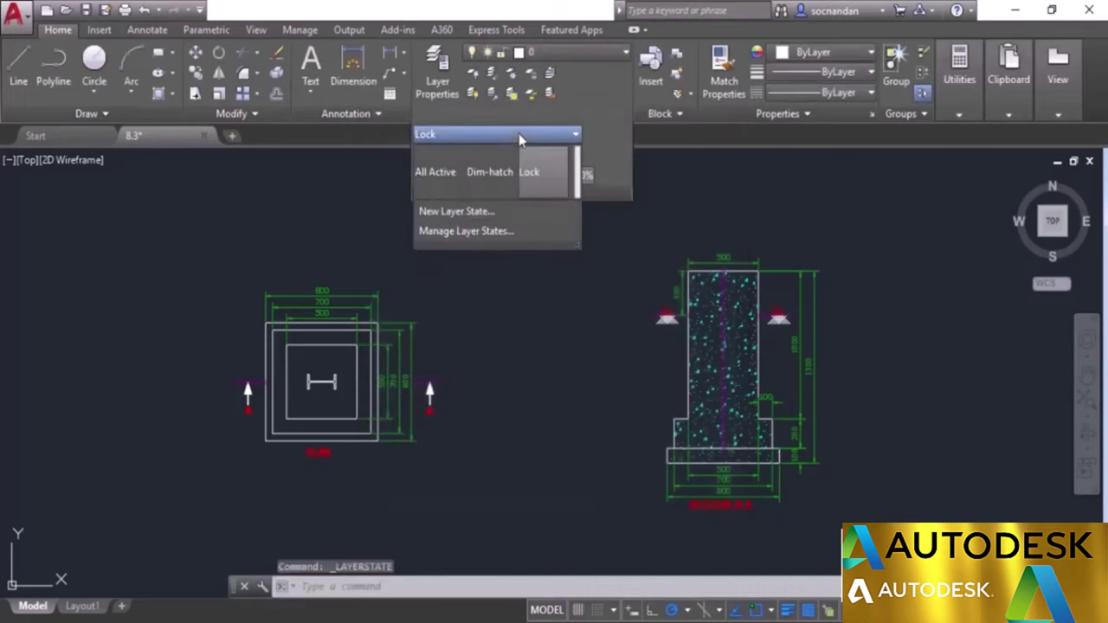
{"action": "left_click", "coordinate": [446, 178]}
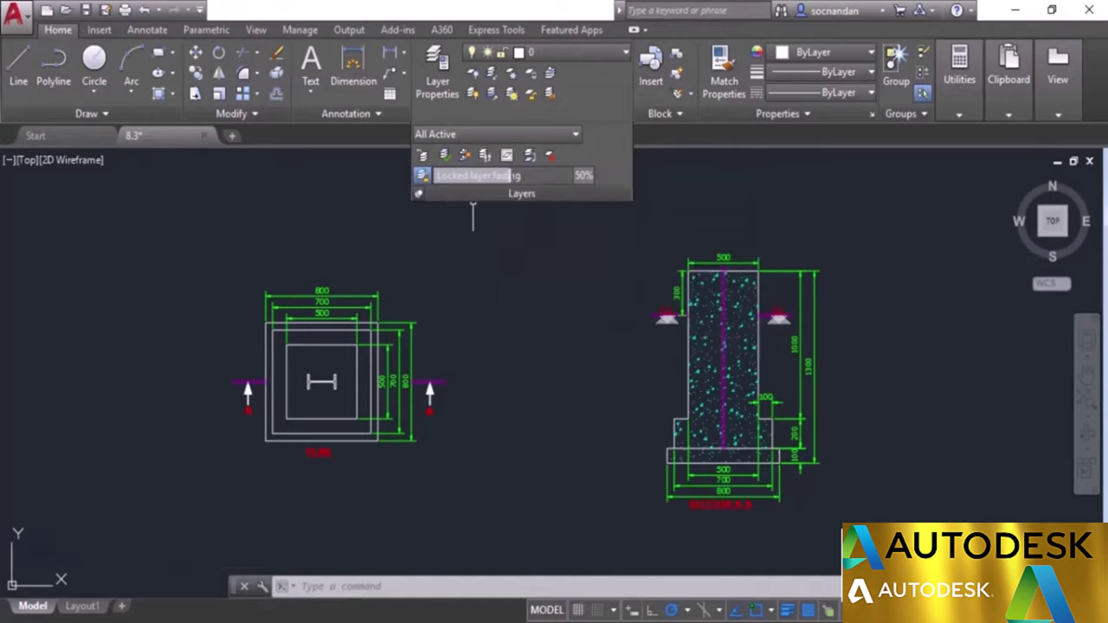
Step: Start LayerWalk, move its window closer to the section, and view only the Text layer before showing all layers again
{"action": "middle_click_drag", "start_coordinate": [629, 352], "coordinate": [449, 358]}
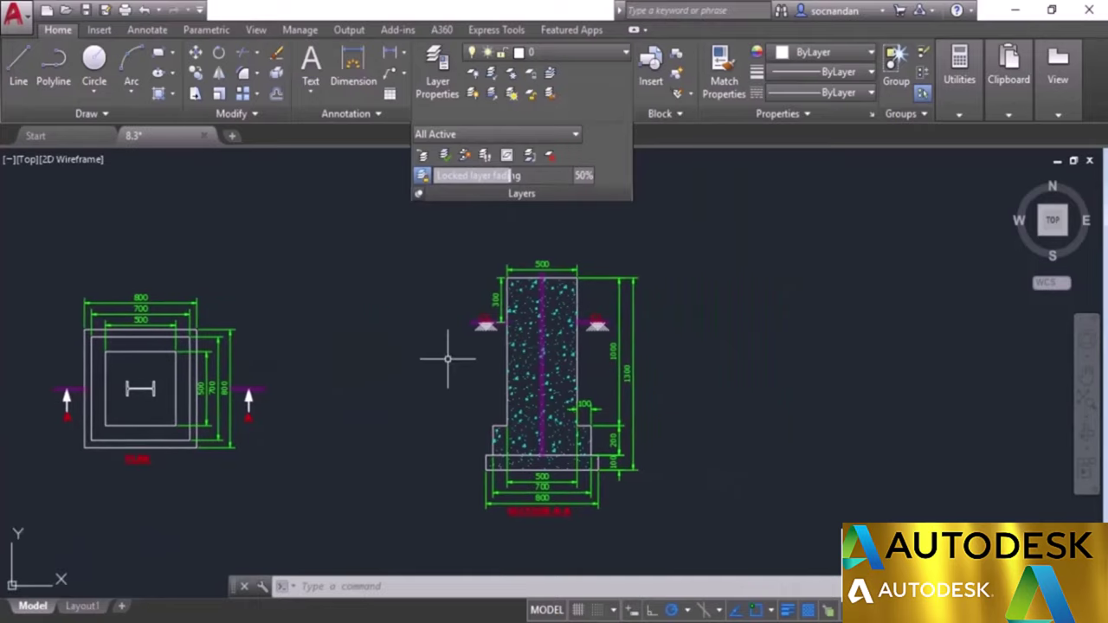
{"action": "left_click", "coordinate": [488, 161]}
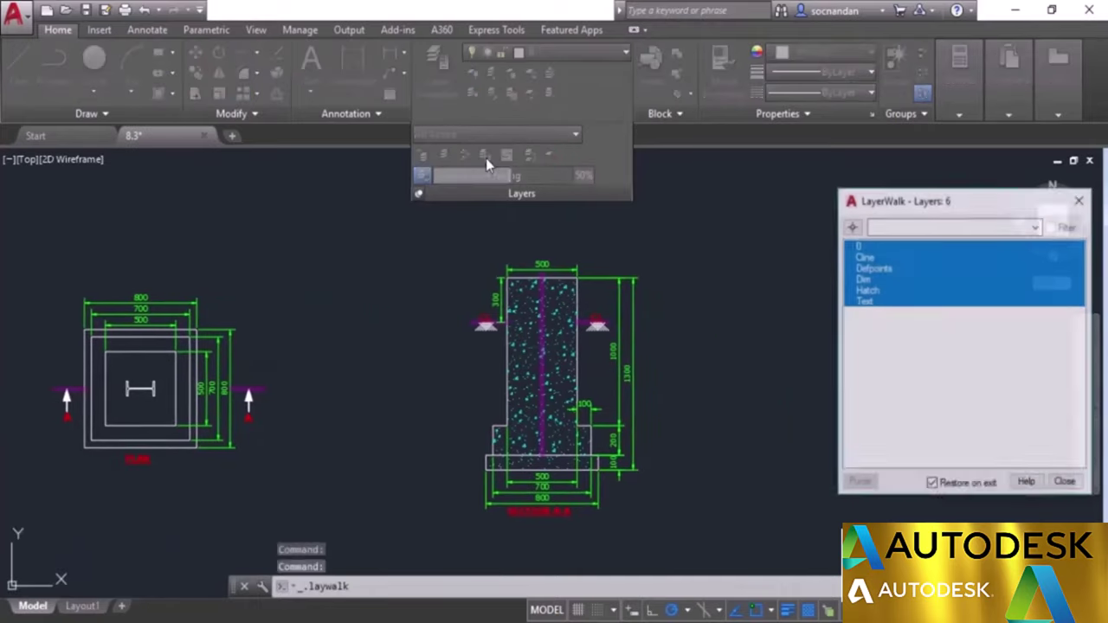
{"action": "left_click_drag", "start_coordinate": [923, 212], "coordinate": [774, 197]}
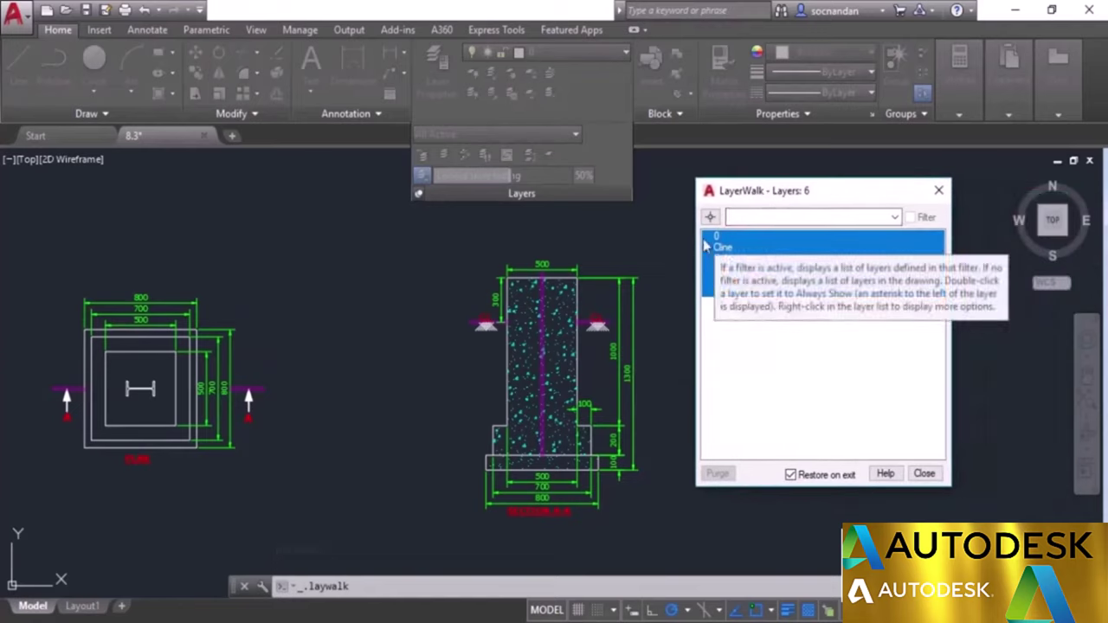
{"action": "left_click", "coordinate": [743, 292]}
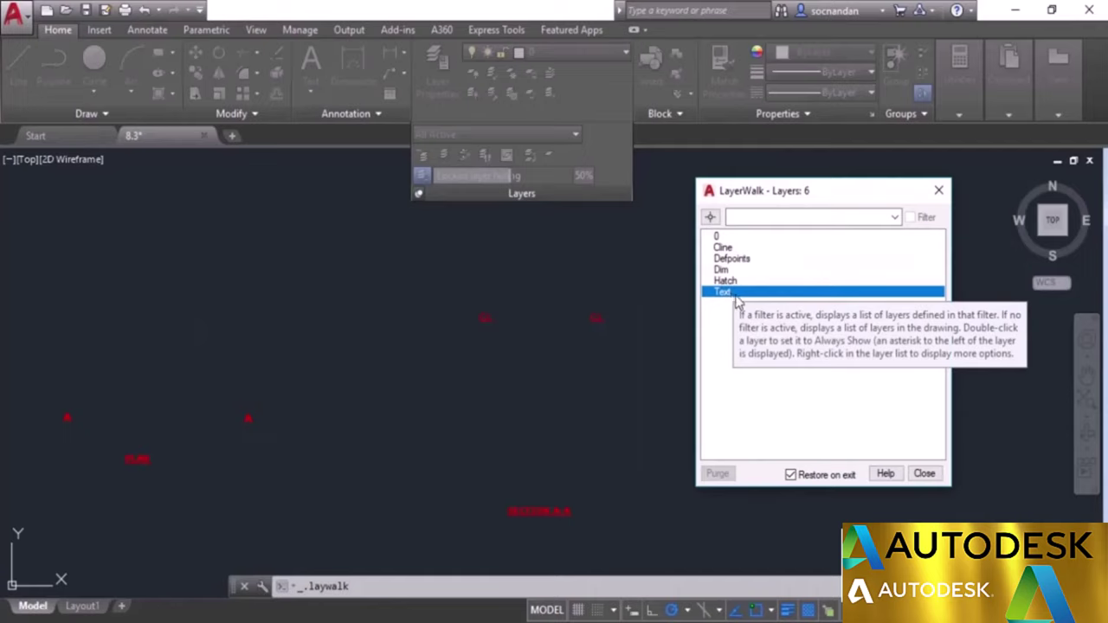
{"action": "left_click", "coordinate": [736, 241], "text": "shift"}
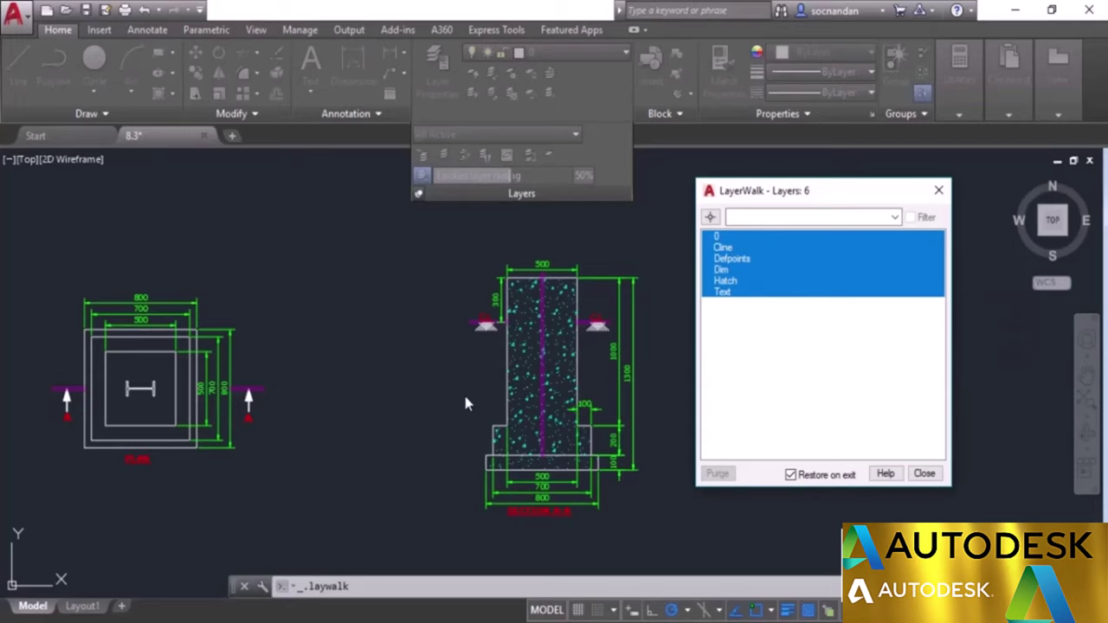
Step: Use LayerWalk to view the Dim layer alone and layer 0 combined with Text and Hatch, finishing with all layers shown
{"action": "left_click", "coordinate": [726, 269]}
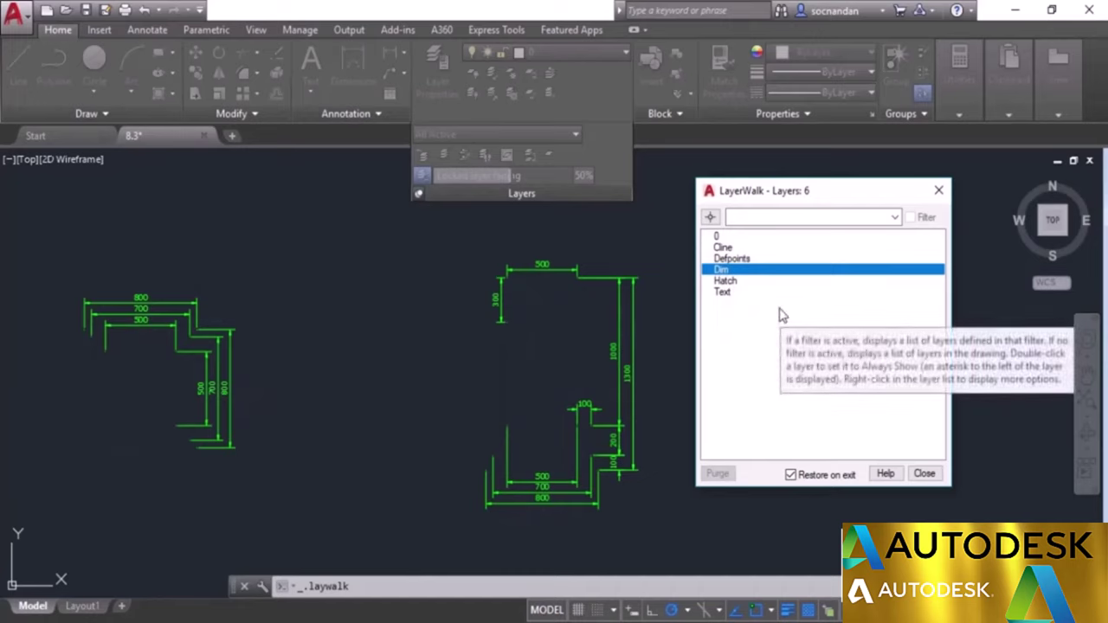
{"action": "left_click", "coordinate": [723, 238]}
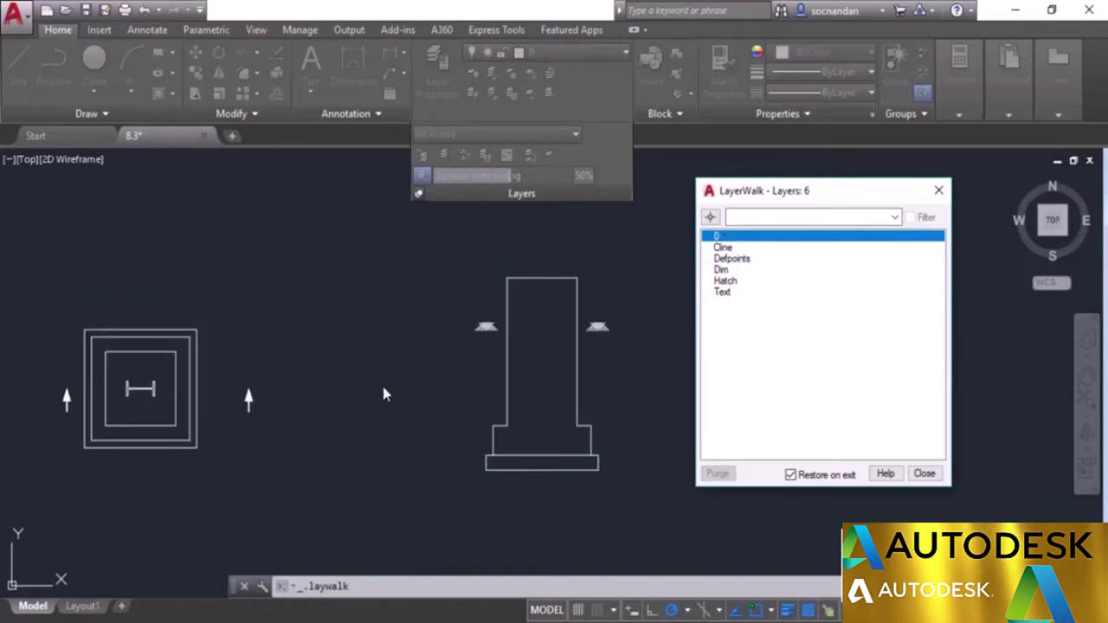
{"action": "key", "text": "ctrl"}
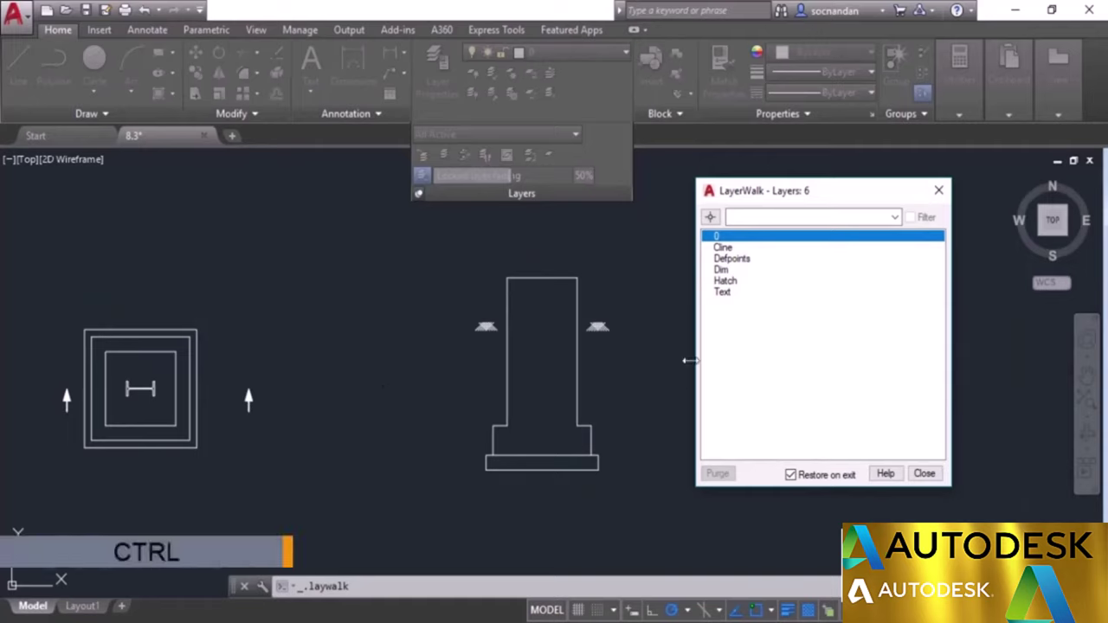
{"action": "left_click", "coordinate": [732, 294], "text": "ctrl"}
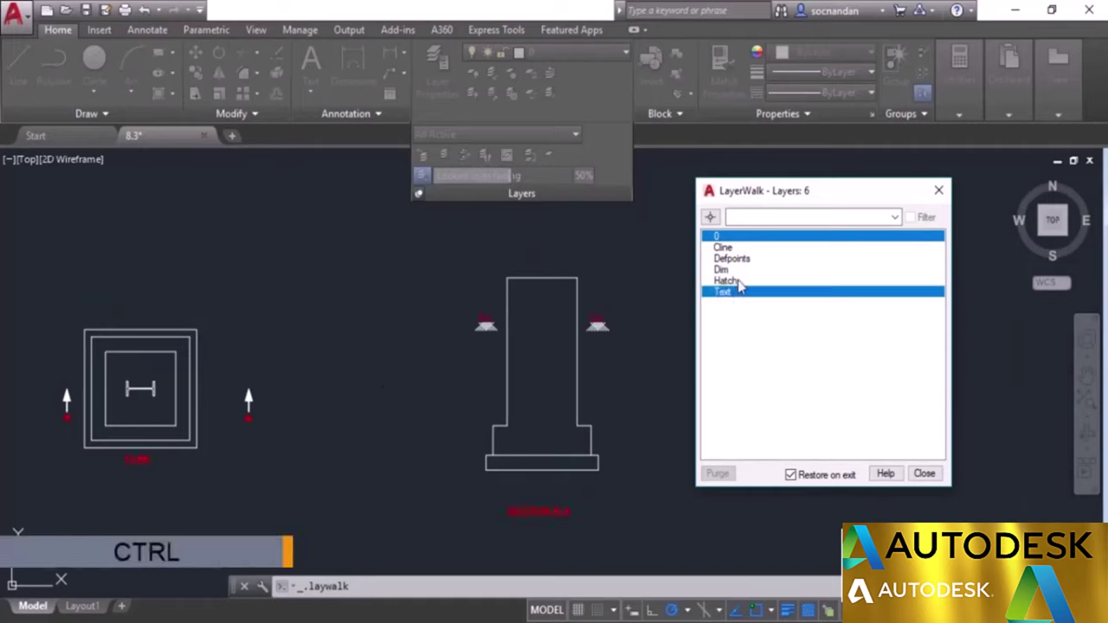
{"action": "left_click", "coordinate": [738, 282], "text": "ctrl"}
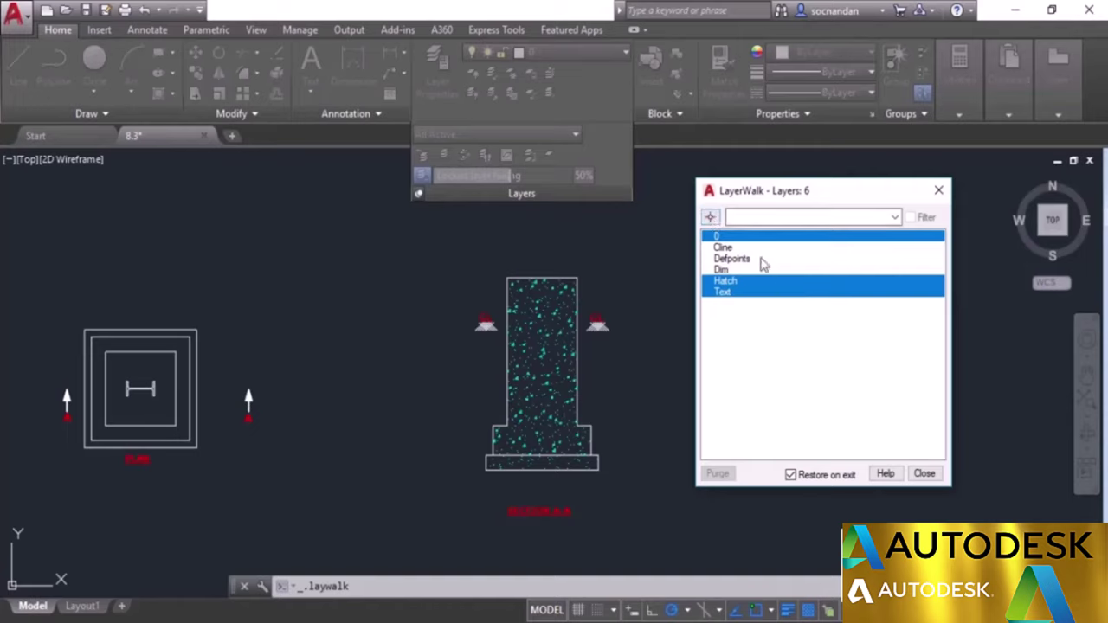
{"action": "left_click_drag", "start_coordinate": [740, 282], "coordinate": [727, 241]}
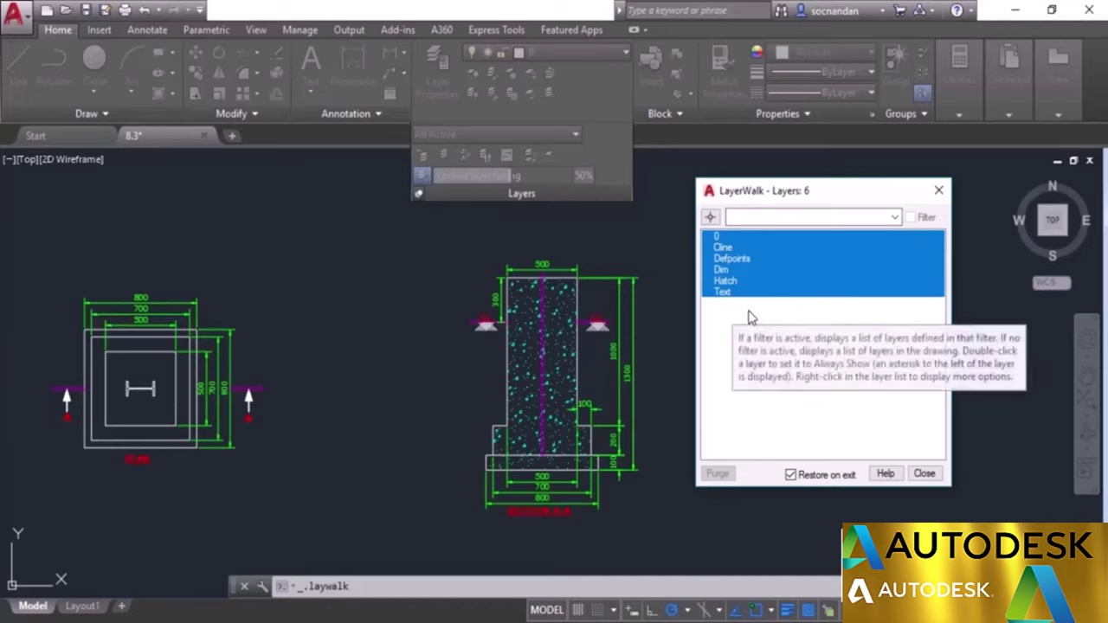
Step: In LayerWalk, isolate the layers of the plan's 800 vertical dimension and the section's cutting line by picking them, then close LayerWalk
{"action": "left_click", "coordinate": [710, 218]}
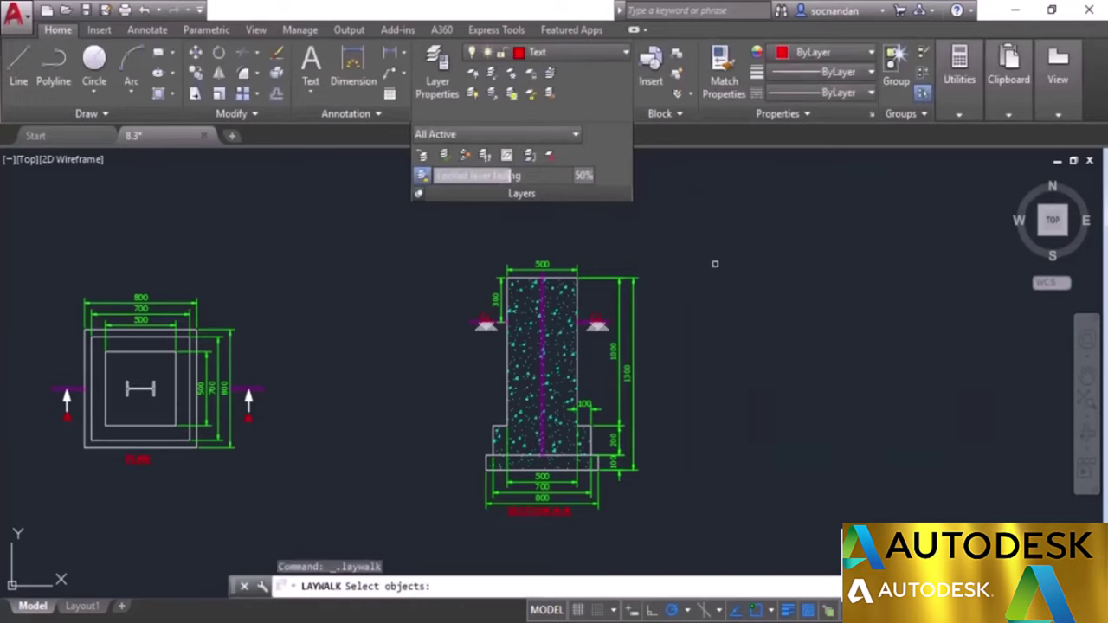
{"action": "left_click", "coordinate": [235, 341]}
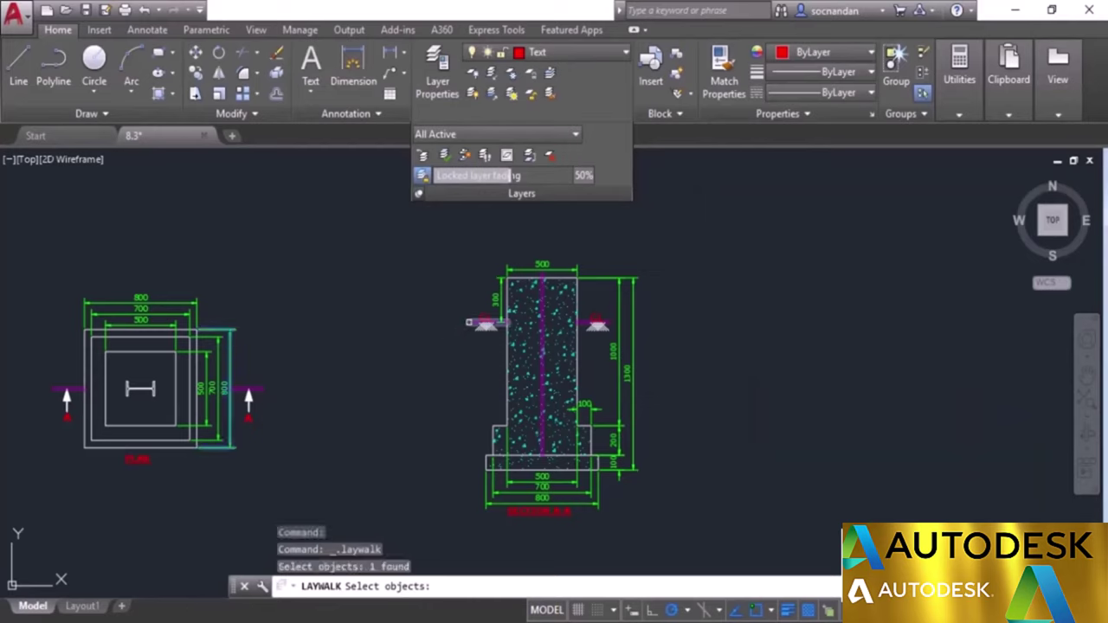
{"action": "left_click", "coordinate": [470, 323]}
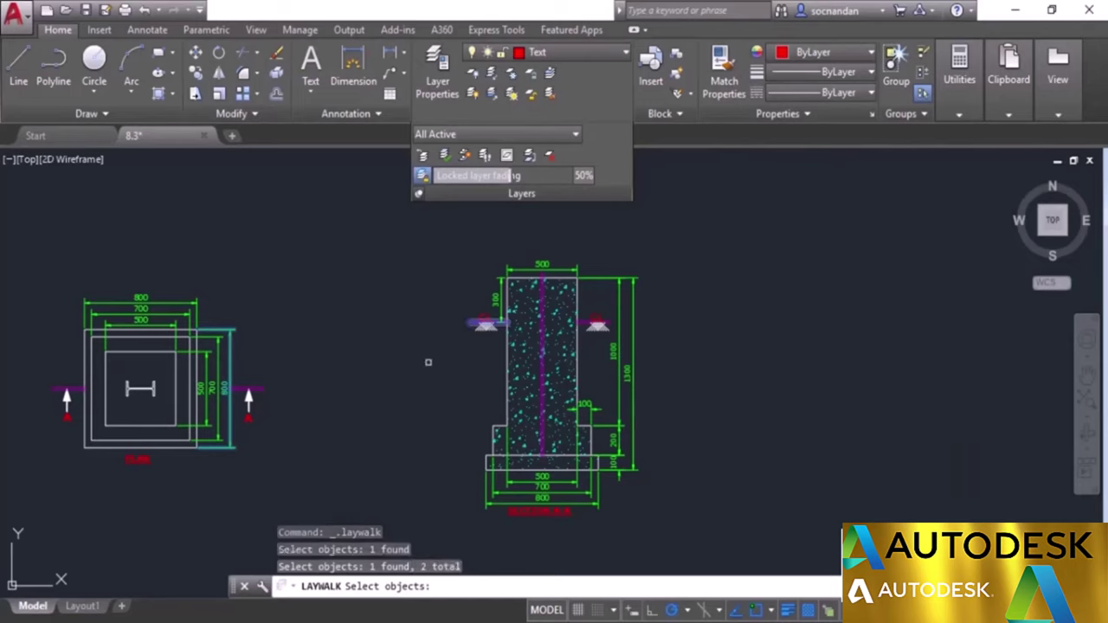
{"action": "key", "text": "Return"}
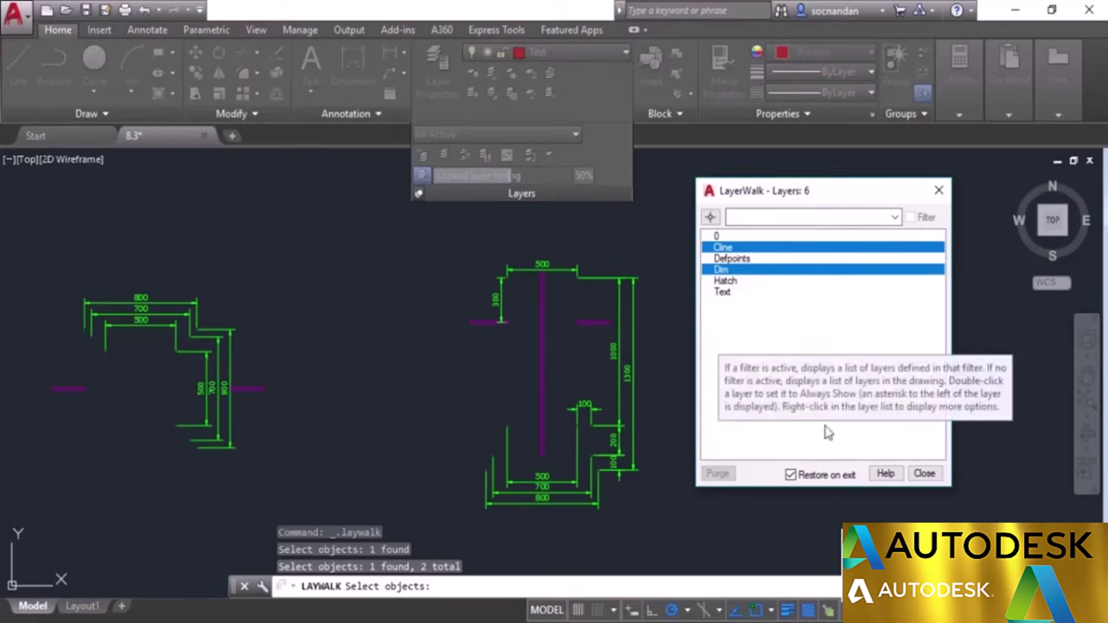
{"action": "left_click", "coordinate": [922, 476]}
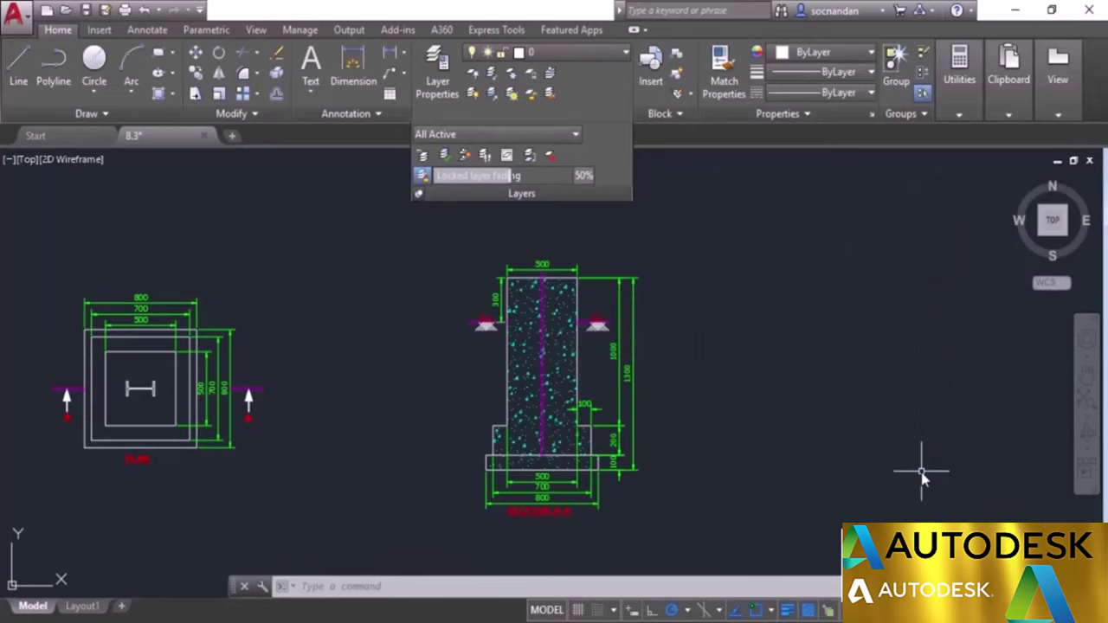
Step: Use LayerWalk to show only the Dim and Text layers, turn off Restore on exit, and close it keeping the layer changes
{"action": "left_click", "coordinate": [485, 157]}
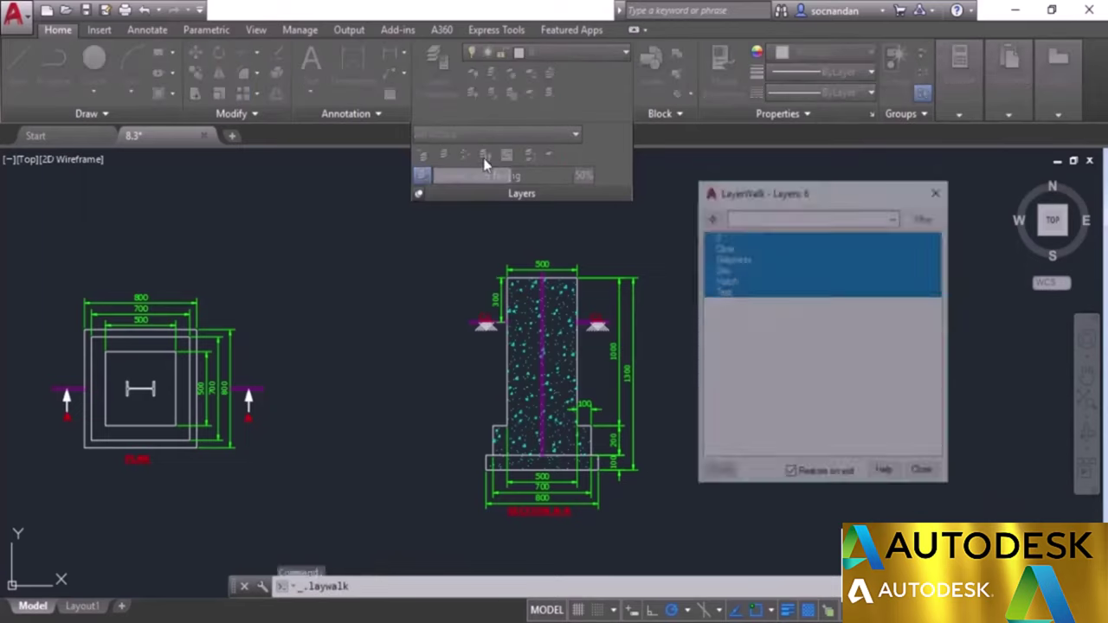
{"action": "left_click", "coordinate": [754, 270]}
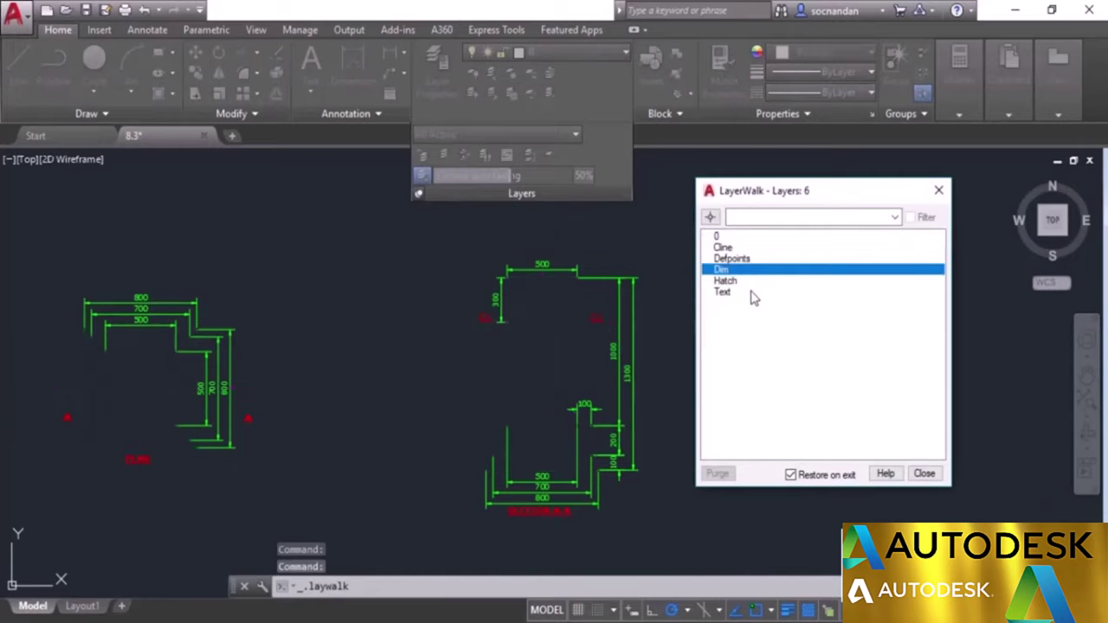
{"action": "left_click", "coordinate": [752, 293], "text": "ctrl"}
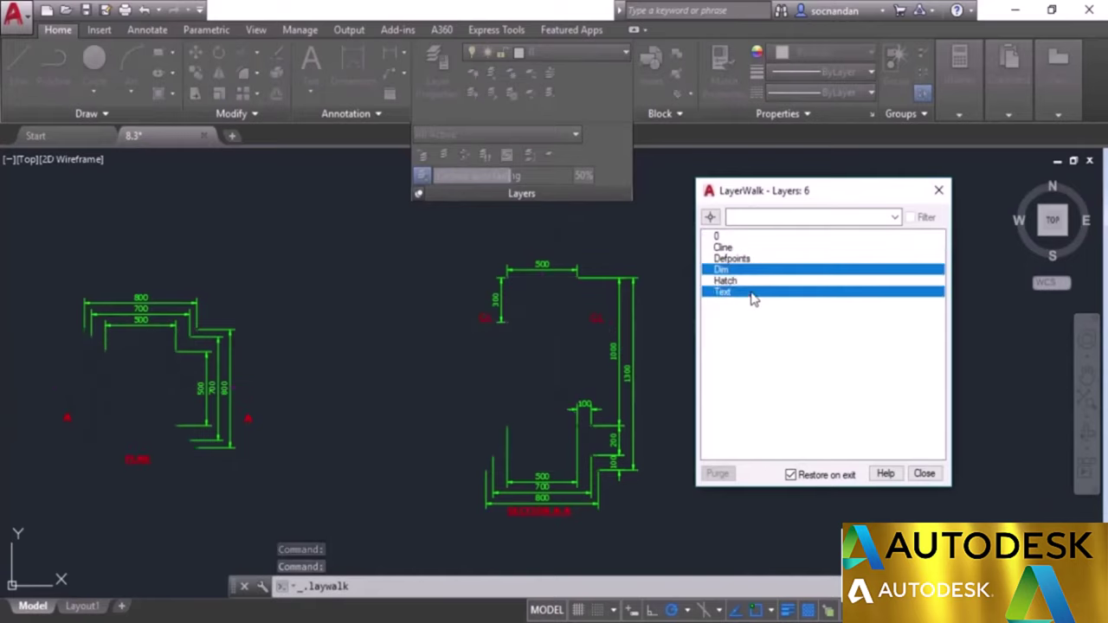
{"action": "left_click", "coordinate": [791, 476]}
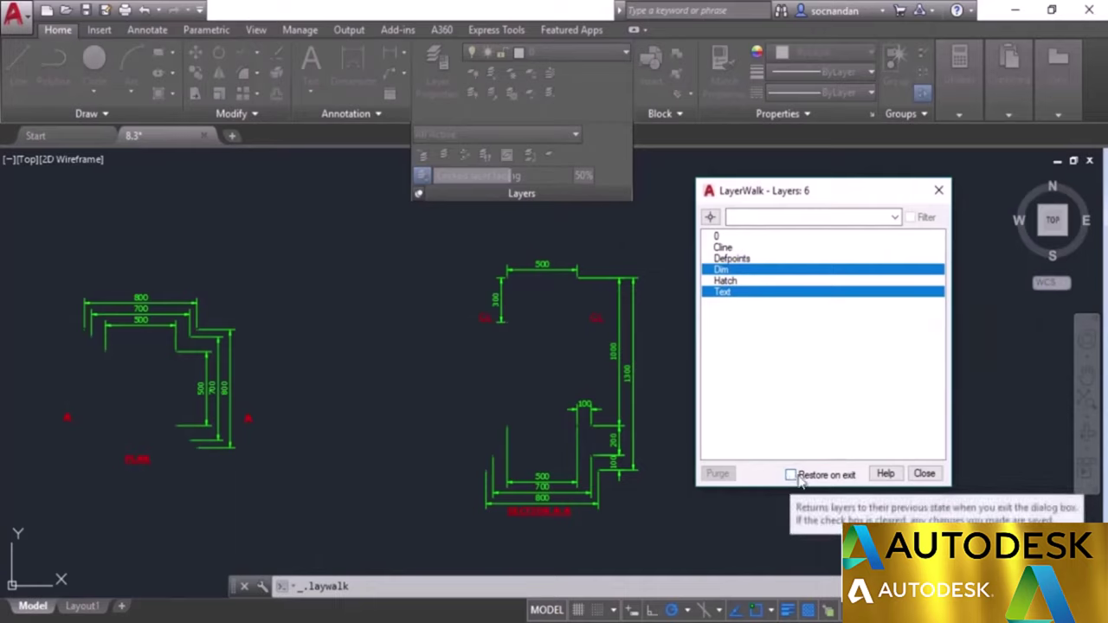
{"action": "left_click", "coordinate": [924, 475]}
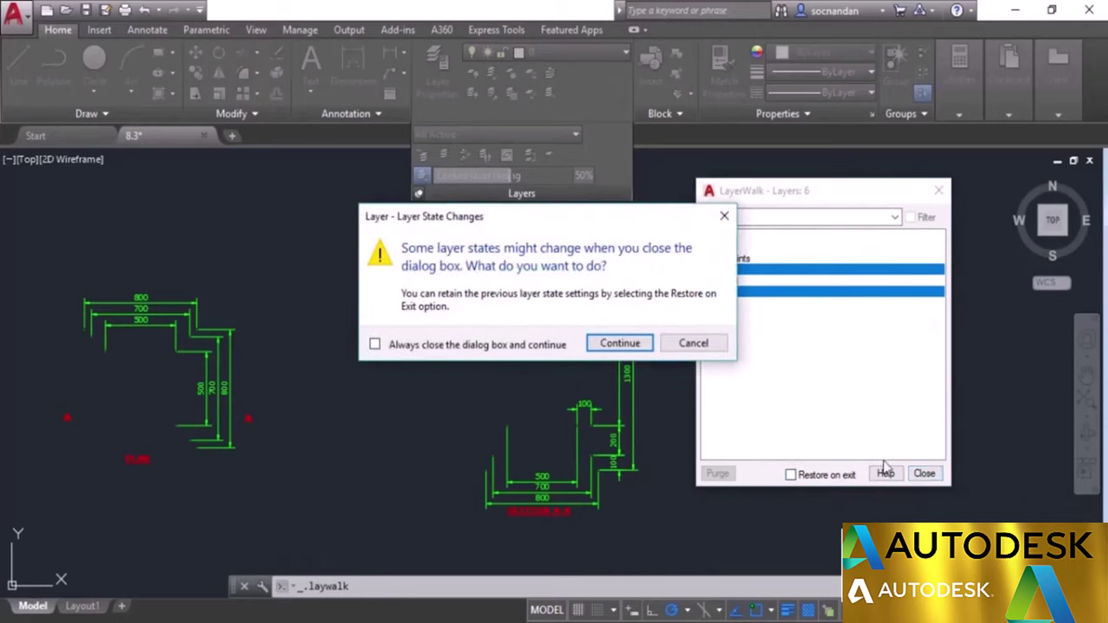
{"action": "left_click", "coordinate": [619, 344]}
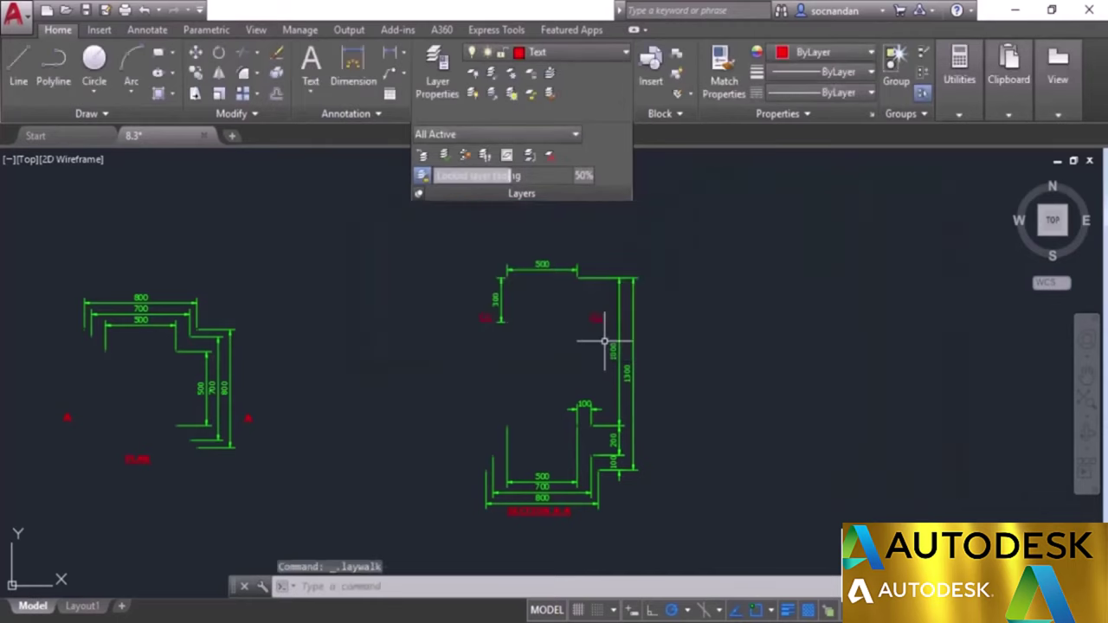
Step: Turn layers 0, Cline, Defpoints and Hatch back on in the layer list
{"action": "middle_click_drag", "start_coordinate": [550, 368], "coordinate": [697, 354]}
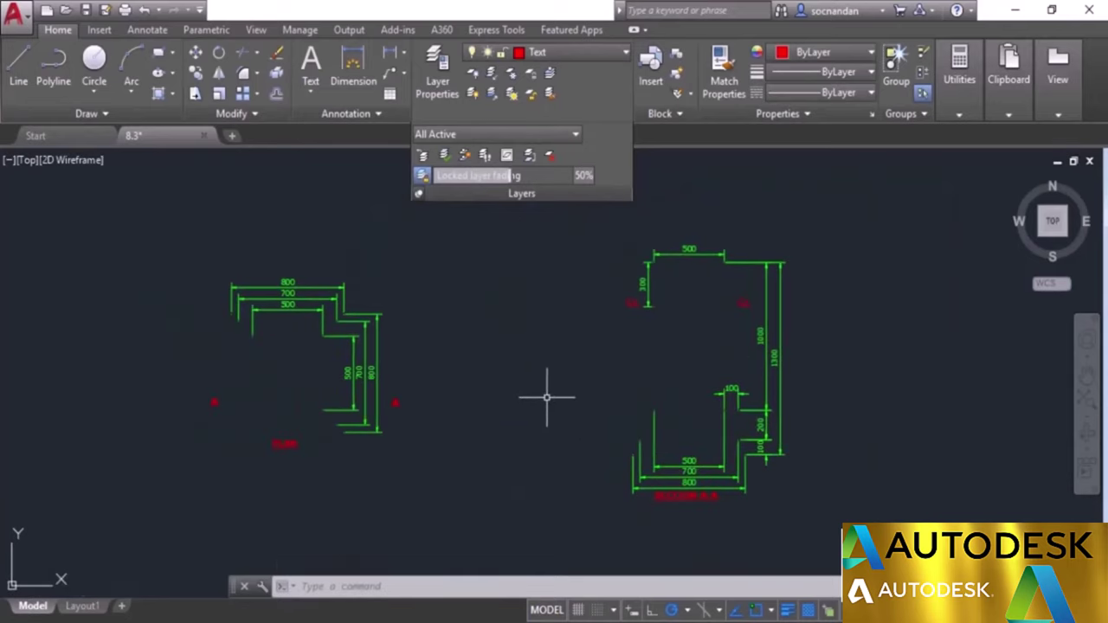
{"action": "left_click", "coordinate": [593, 52]}
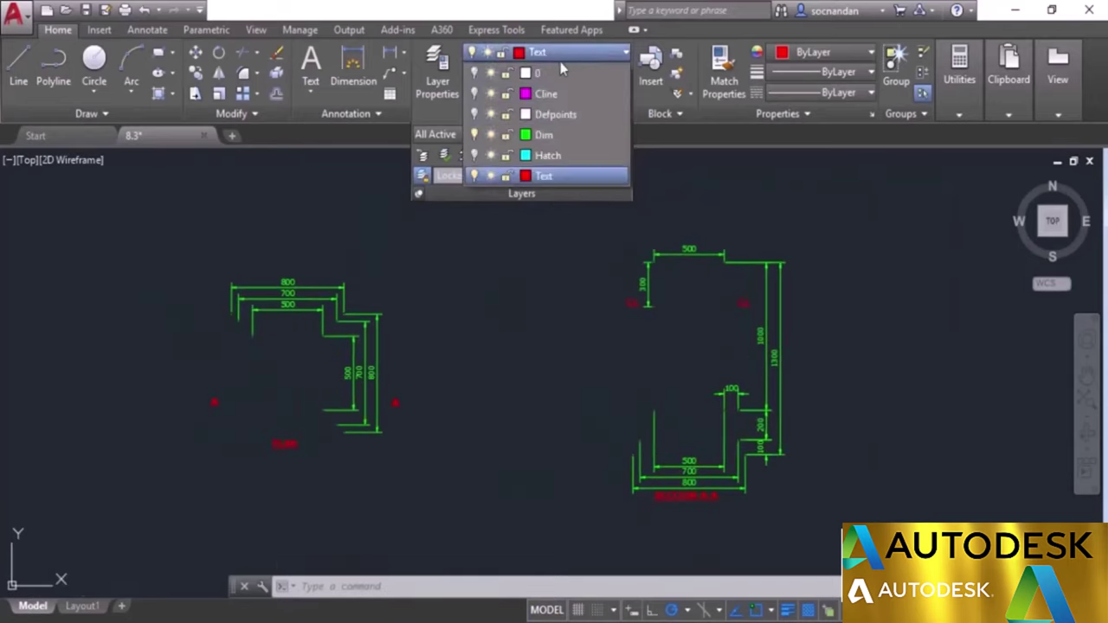
{"action": "left_click", "coordinate": [474, 95]}
{"action": "left_click", "coordinate": [475, 94]}
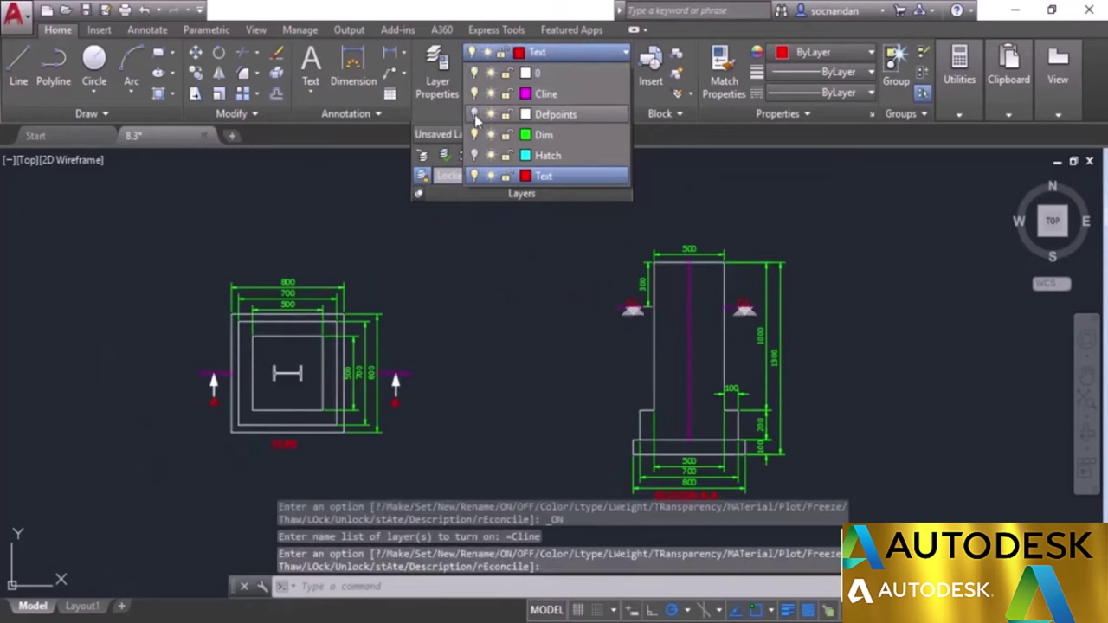
{"action": "left_click", "coordinate": [474, 114]}
{"action": "left_click", "coordinate": [474, 154]}
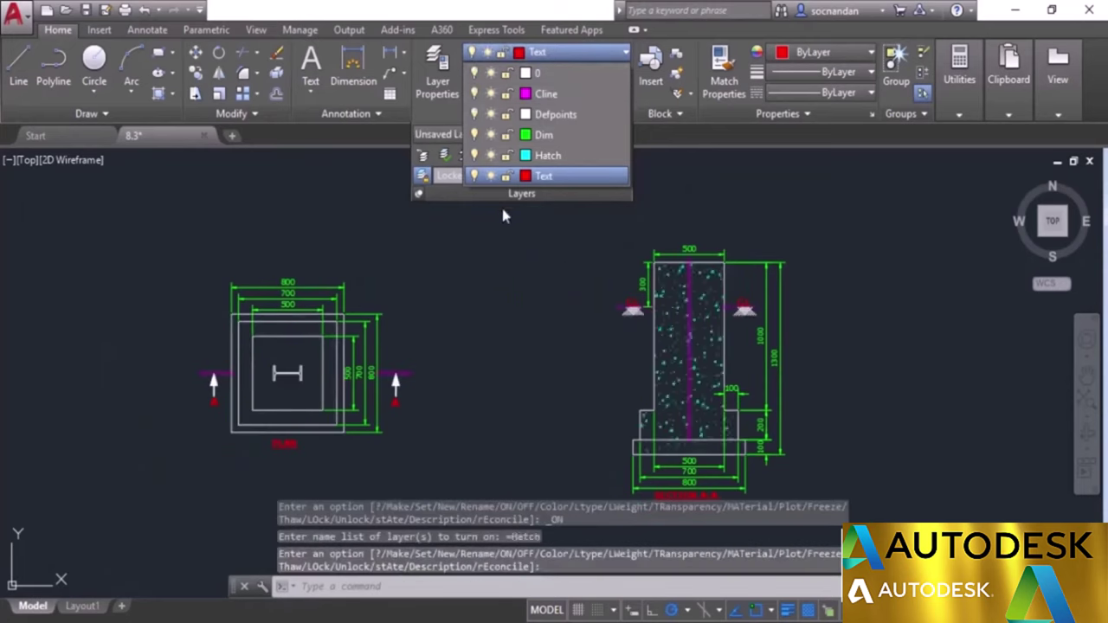
{"action": "left_click", "coordinate": [541, 301]}
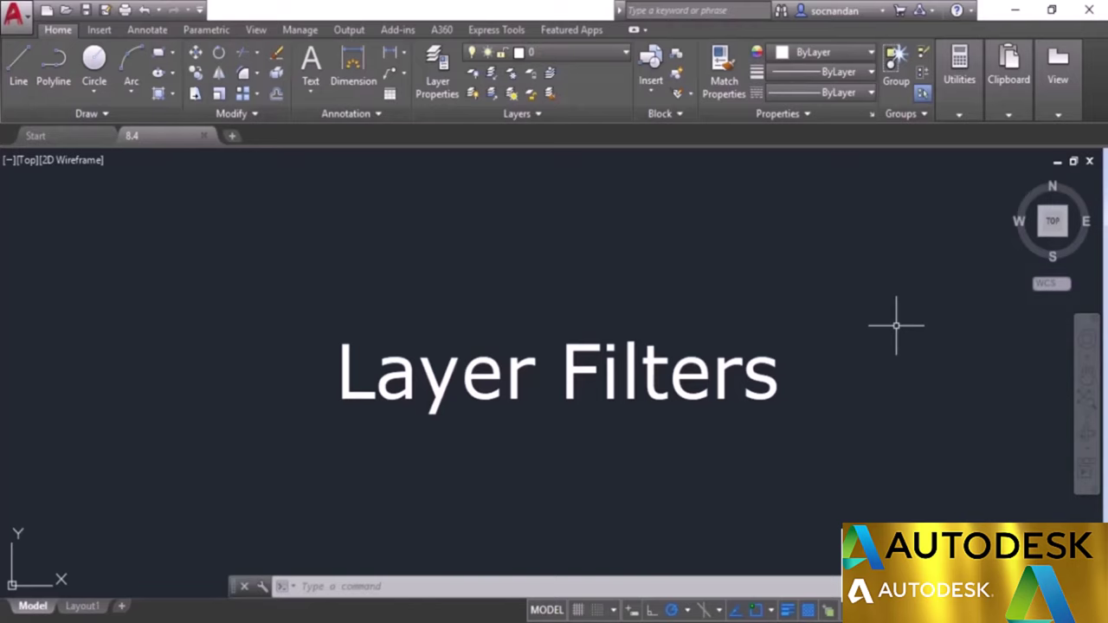
Step: Open the Layer Properties Manager in drawing 8.4, widen it to reveal the plot columns, and look through the layer list
{"action": "left_click", "coordinate": [438, 82]}
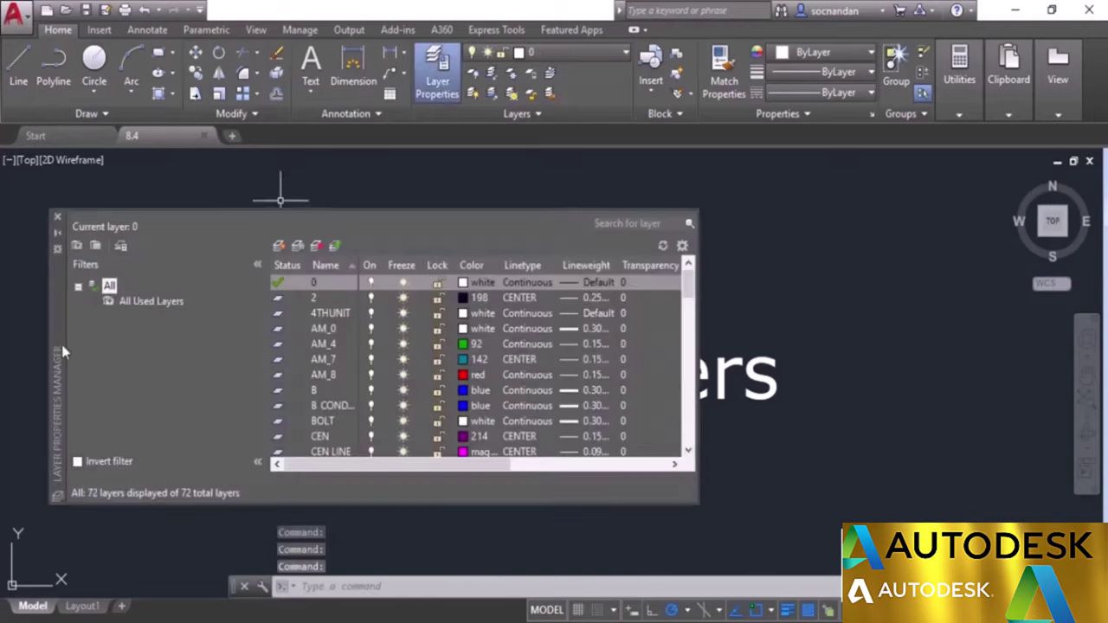
{"action": "left_click_drag", "start_coordinate": [54, 358], "coordinate": [229, 349]}
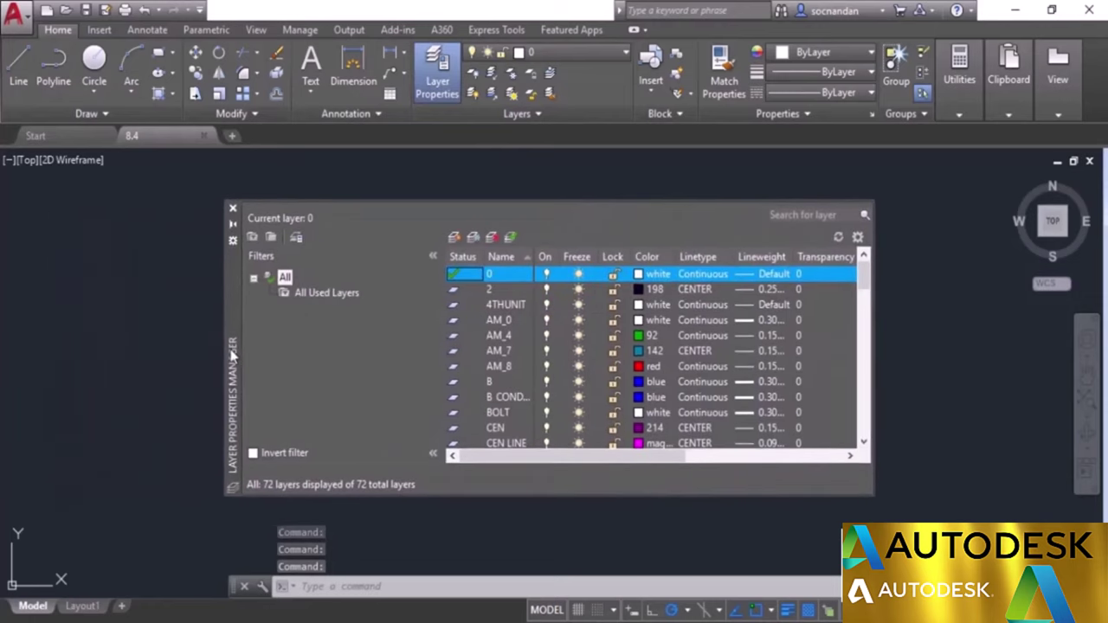
{"action": "mouse_move", "coordinate": [864, 279]}
{"action": "left_mouse_down"}
{"action": "mouse_move", "coordinate": [864, 436]}
{"action": "mouse_move", "coordinate": [868, 282]}
{"action": "left_mouse_up"}
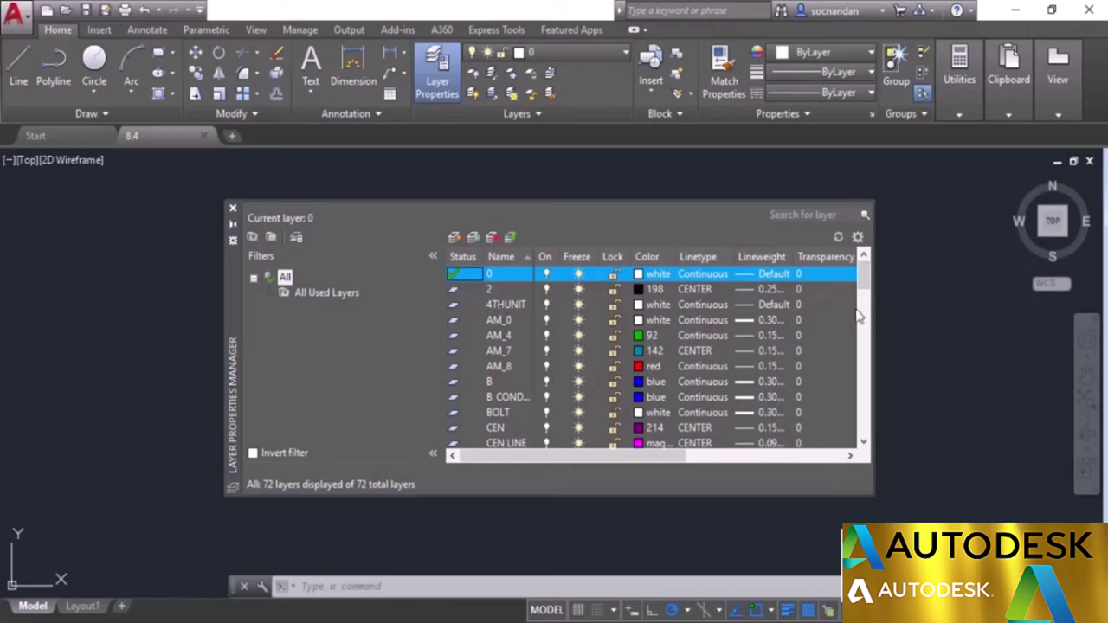
{"action": "left_click_drag", "start_coordinate": [874, 365], "coordinate": [1026, 366]}
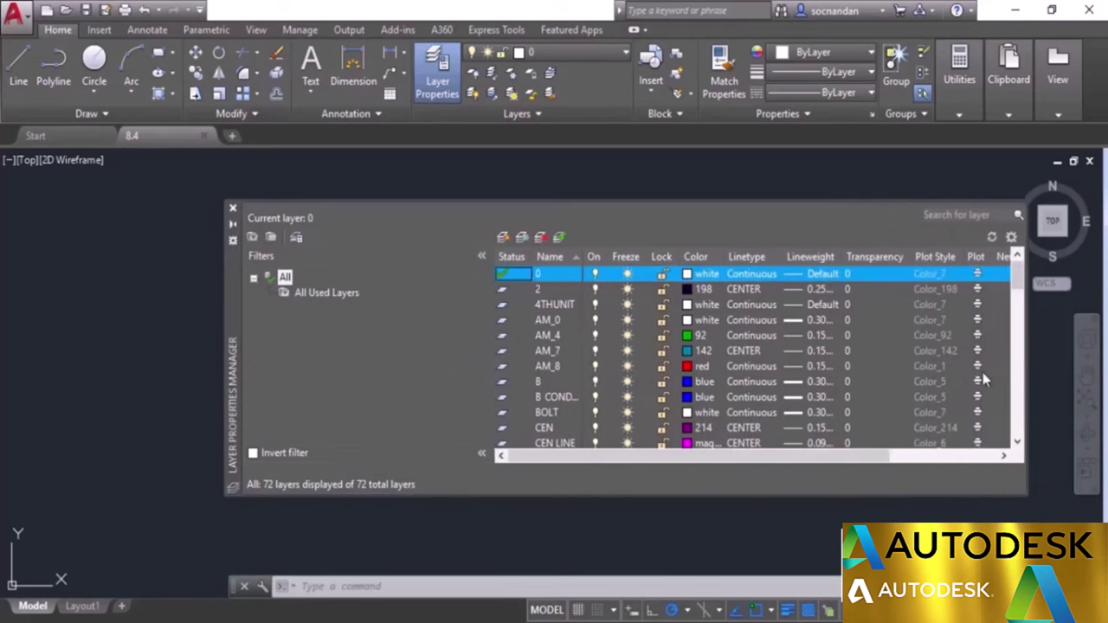
{"action": "left_click_drag", "start_coordinate": [239, 329], "coordinate": [132, 335]}
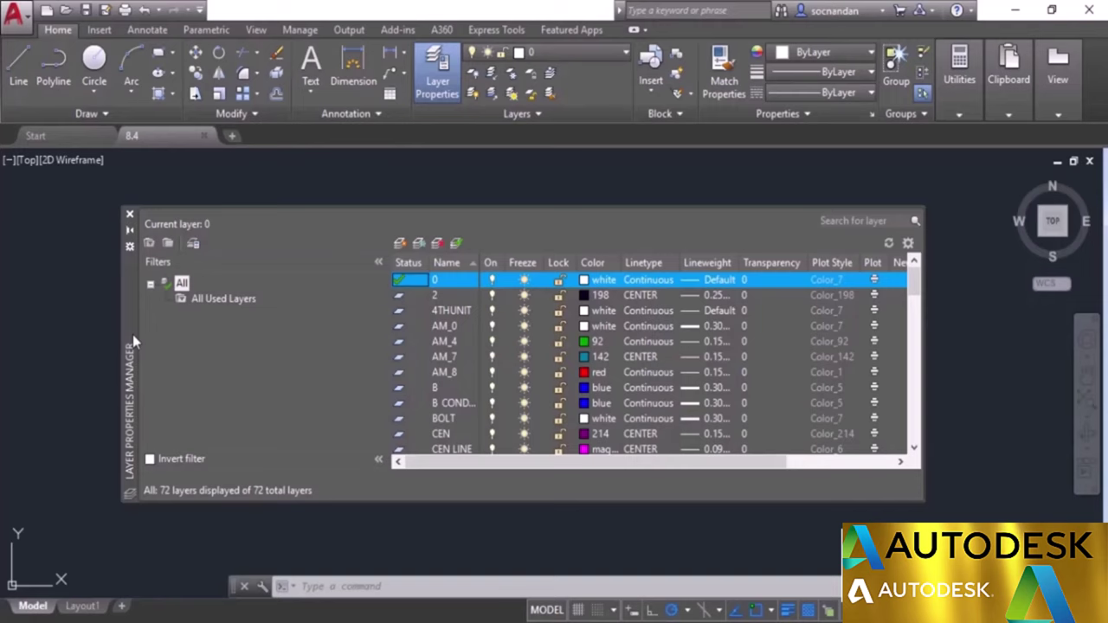
{"action": "scroll", "coordinate": [616, 381], "scroll_direction": "down", "scroll_amount": 7}
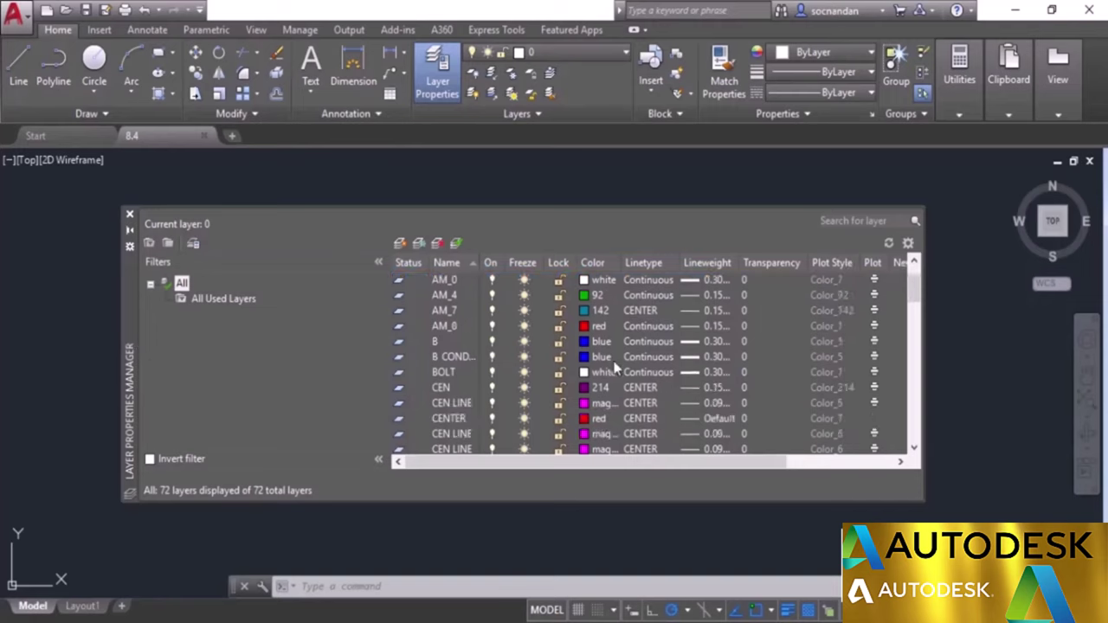
{"action": "scroll", "coordinate": [613, 365], "scroll_direction": "down", "scroll_amount": 5}
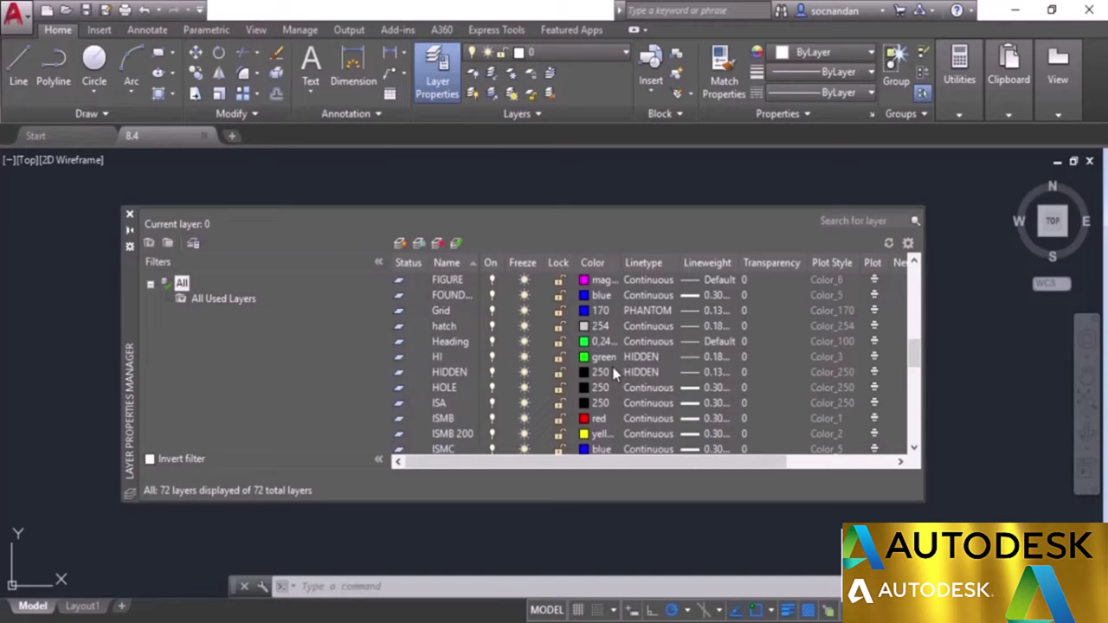
Step: Create a layer properties filter named Red filter that lists only layers with the color red
{"action": "left_click", "coordinate": [149, 246]}
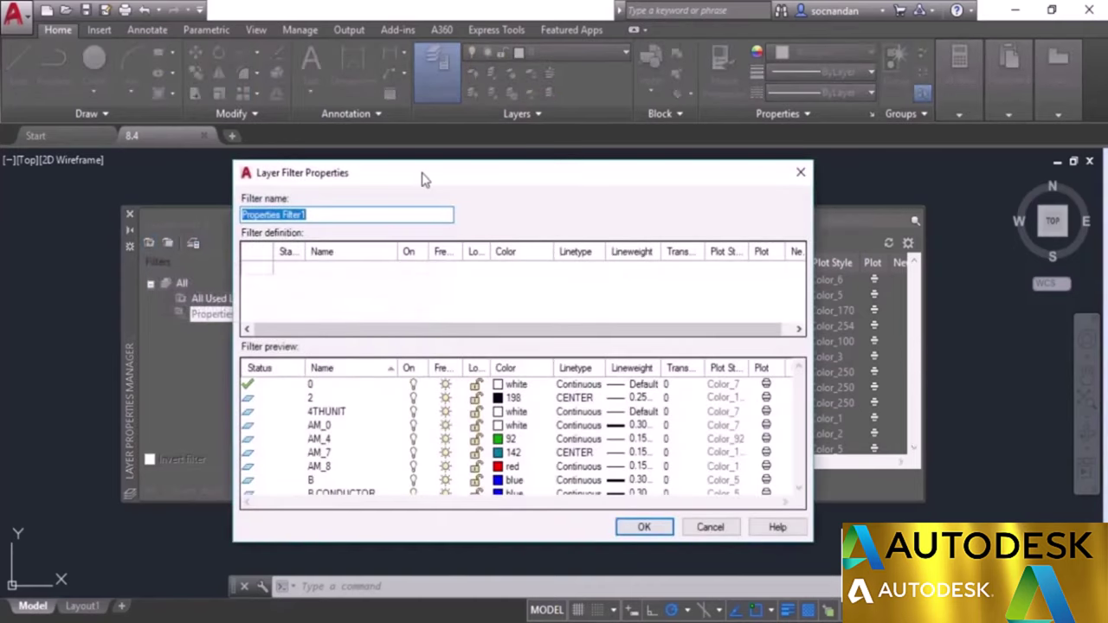
{"action": "left_click_drag", "start_coordinate": [428, 177], "coordinate": [459, 175]}
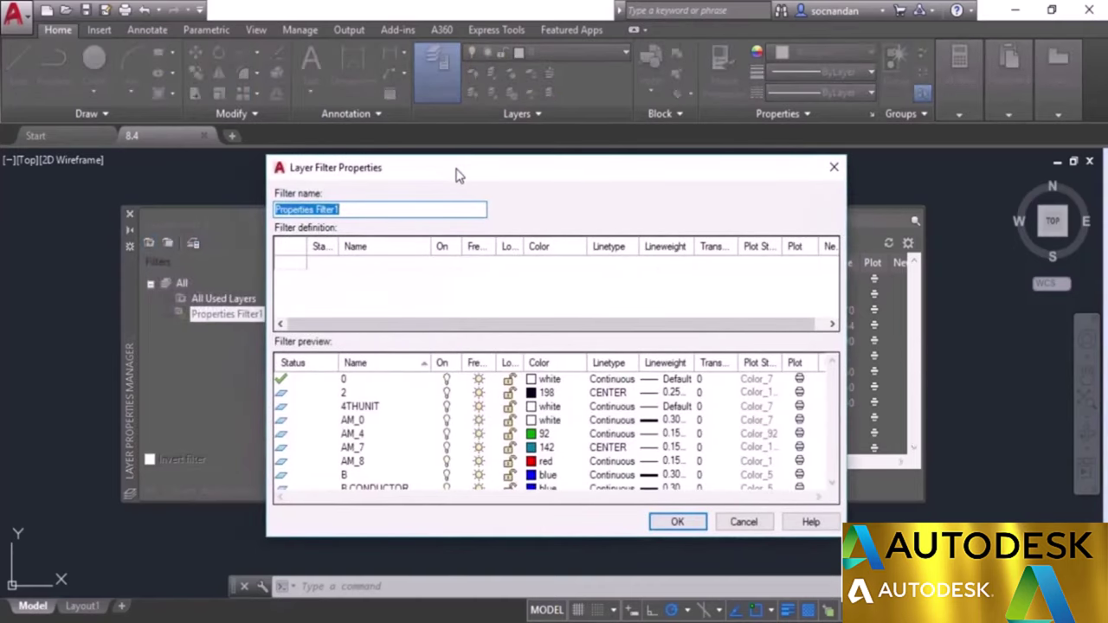
{"action": "type", "text": "R"}
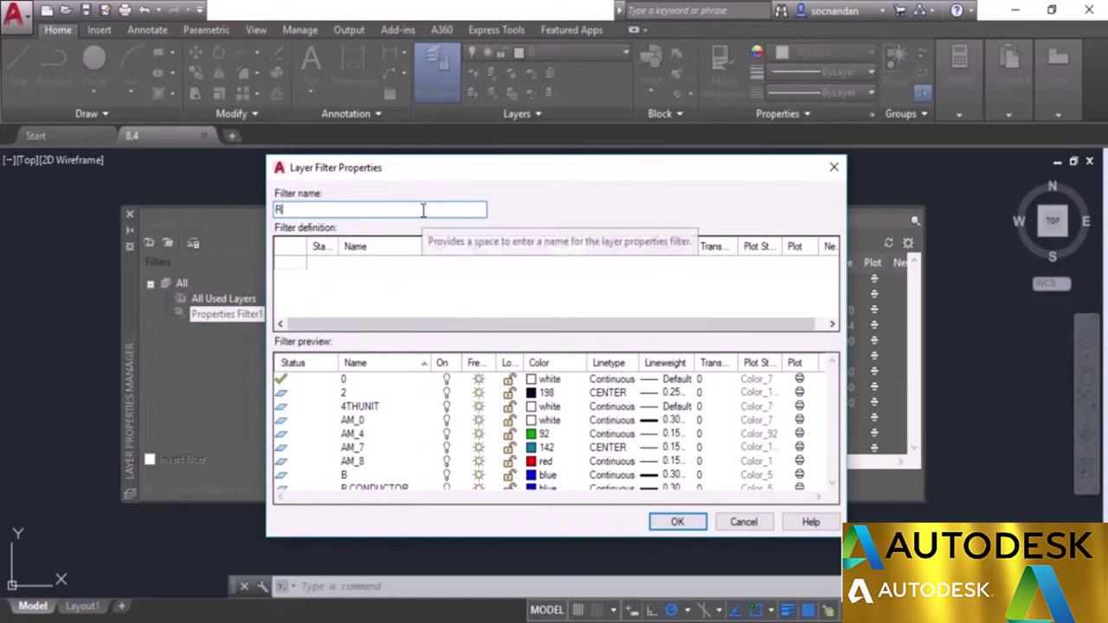
{"action": "type", "text": "ed filter"}
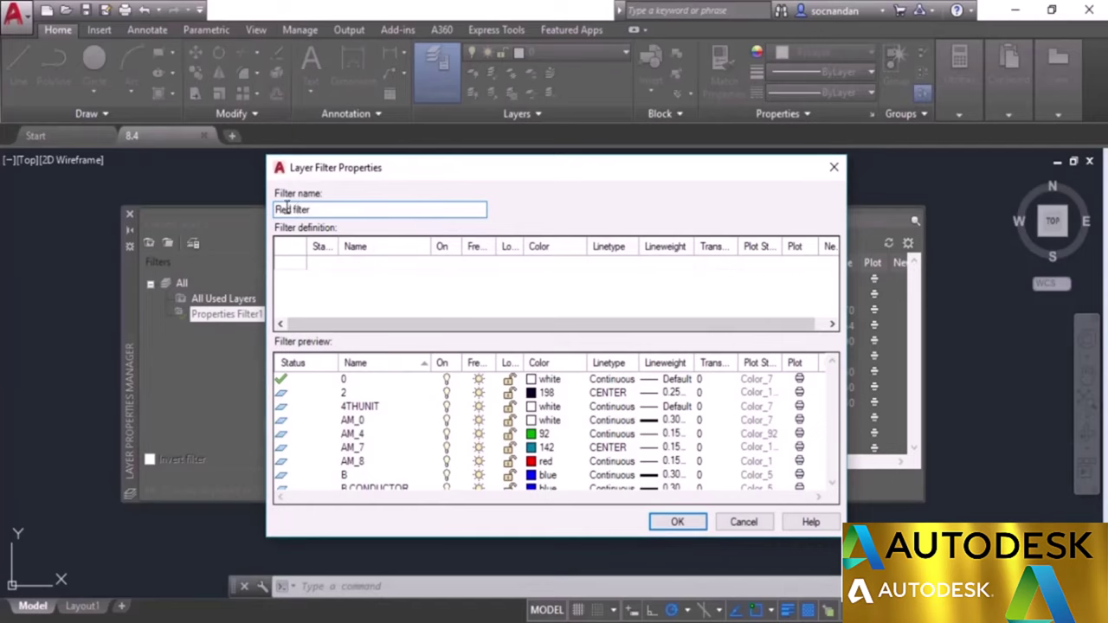
{"action": "left_click", "coordinate": [541, 262]}
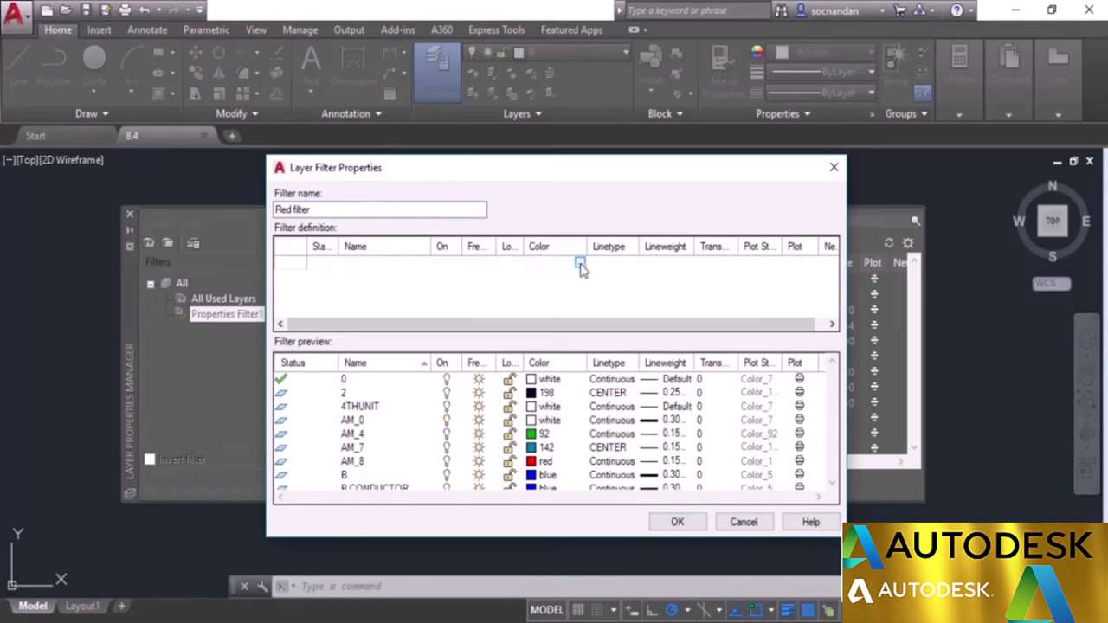
{"action": "left_click", "coordinate": [580, 263]}
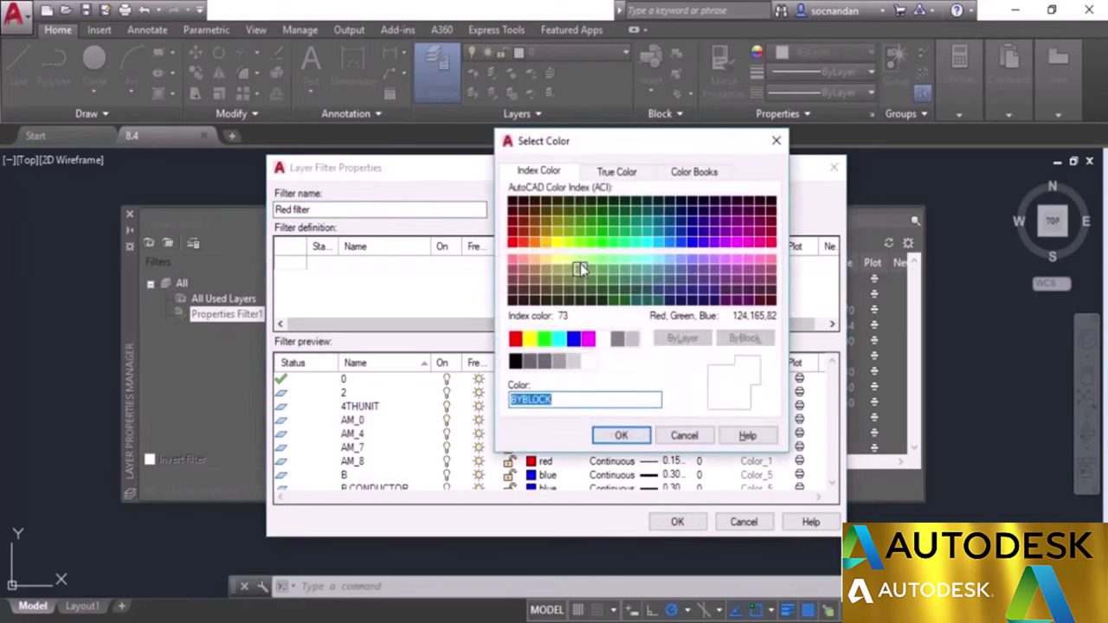
{"action": "left_click", "coordinate": [516, 340]}
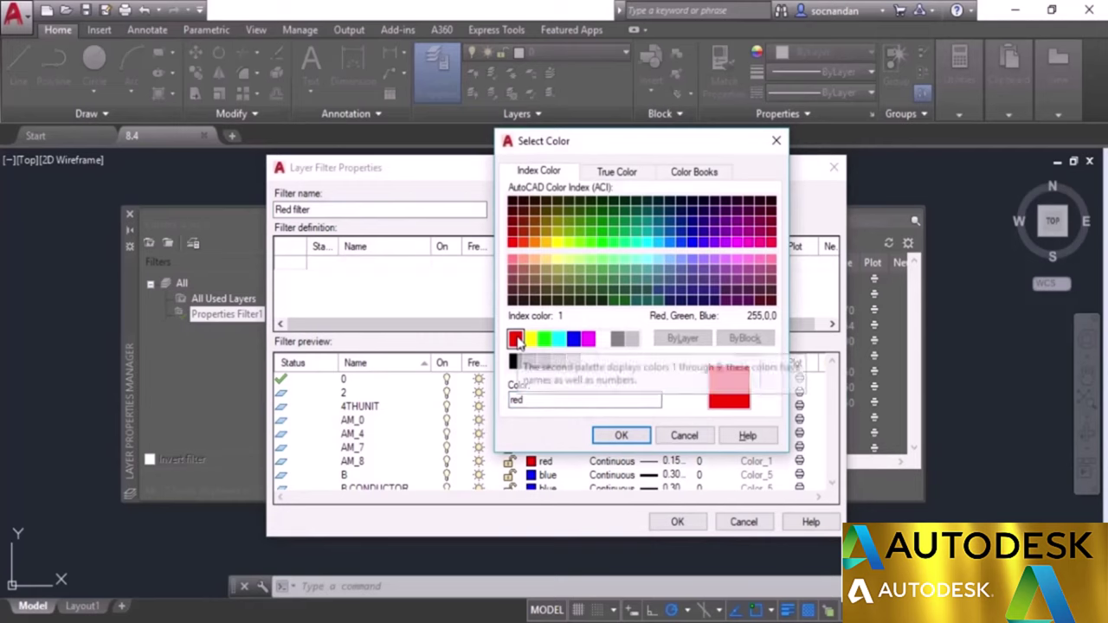
{"action": "left_click", "coordinate": [614, 437]}
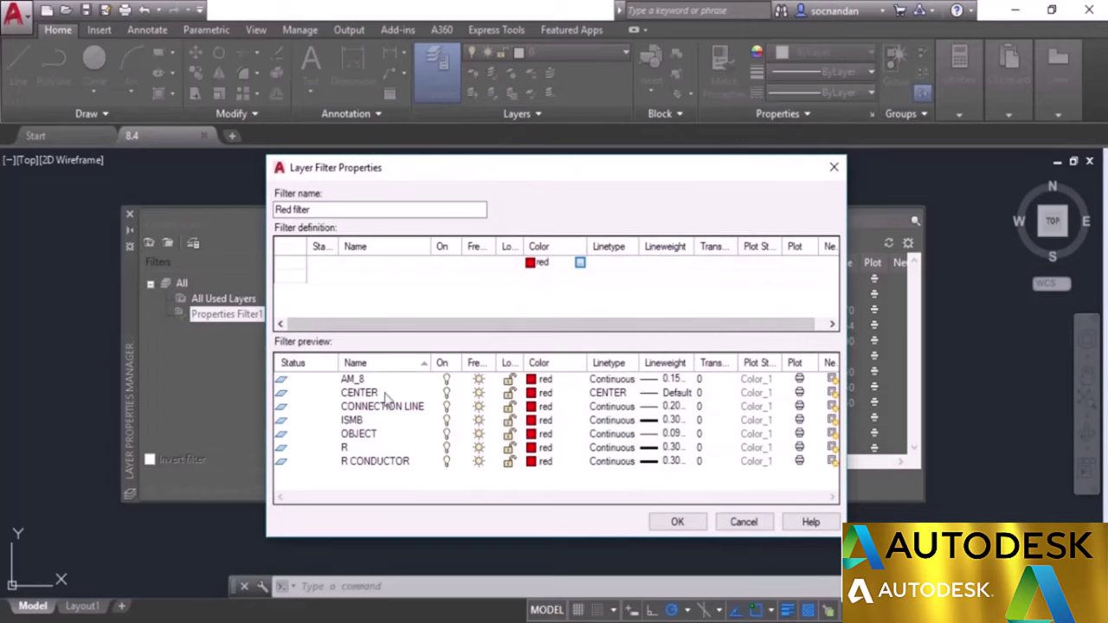
{"action": "left_click", "coordinate": [672, 522]}
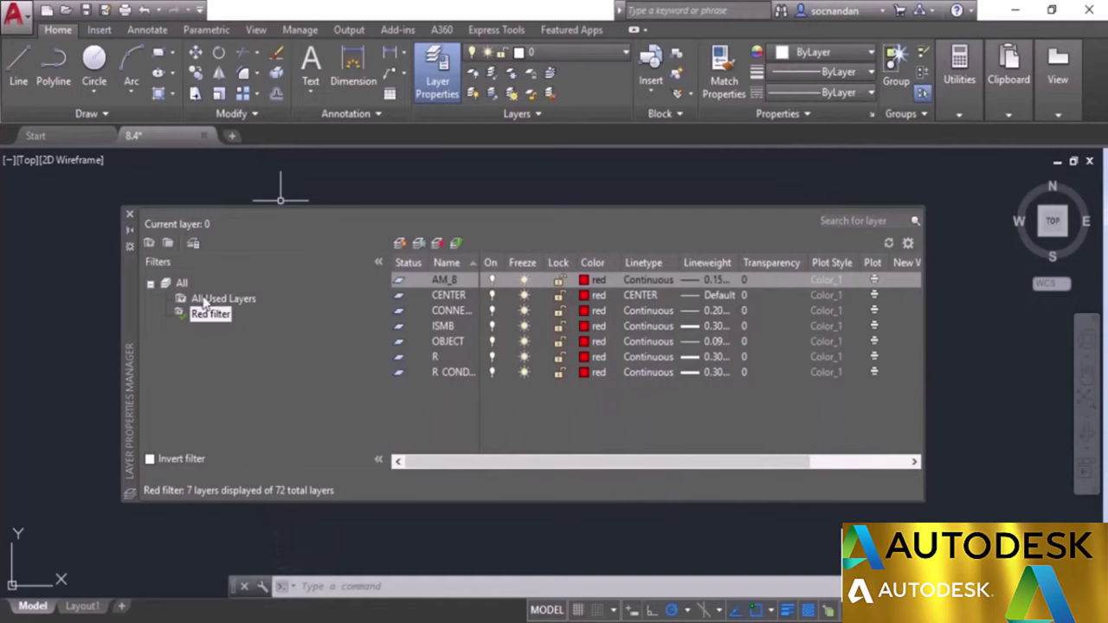
Step: Display all used layers and turn off the AM_0, BOLT, CT and dim layers
{"action": "left_click", "coordinate": [203, 299]}
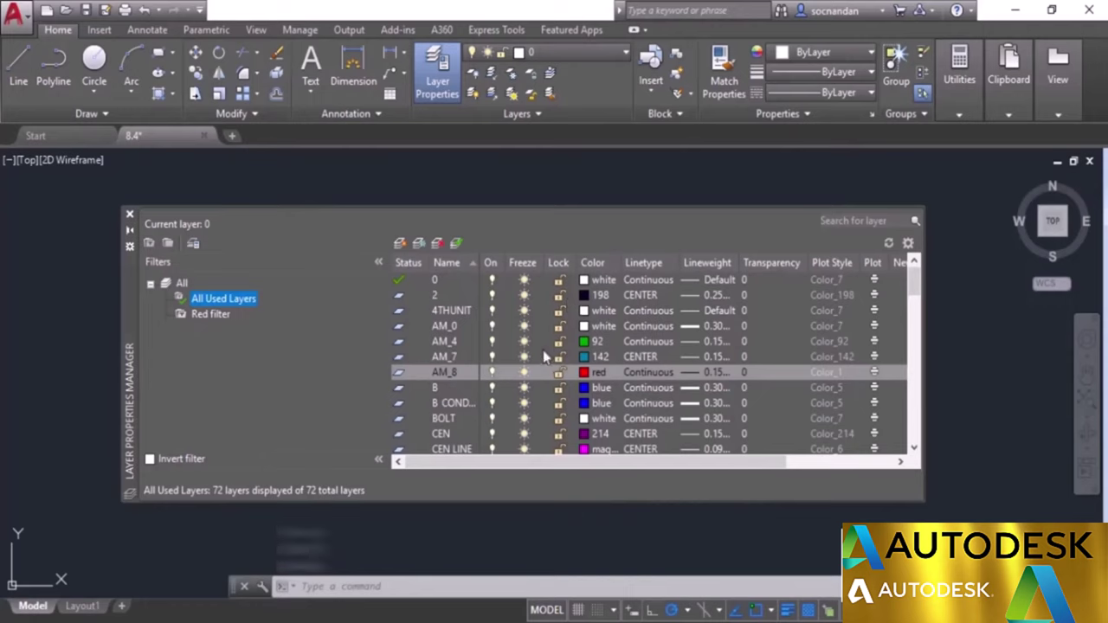
{"action": "left_click", "coordinate": [492, 327]}
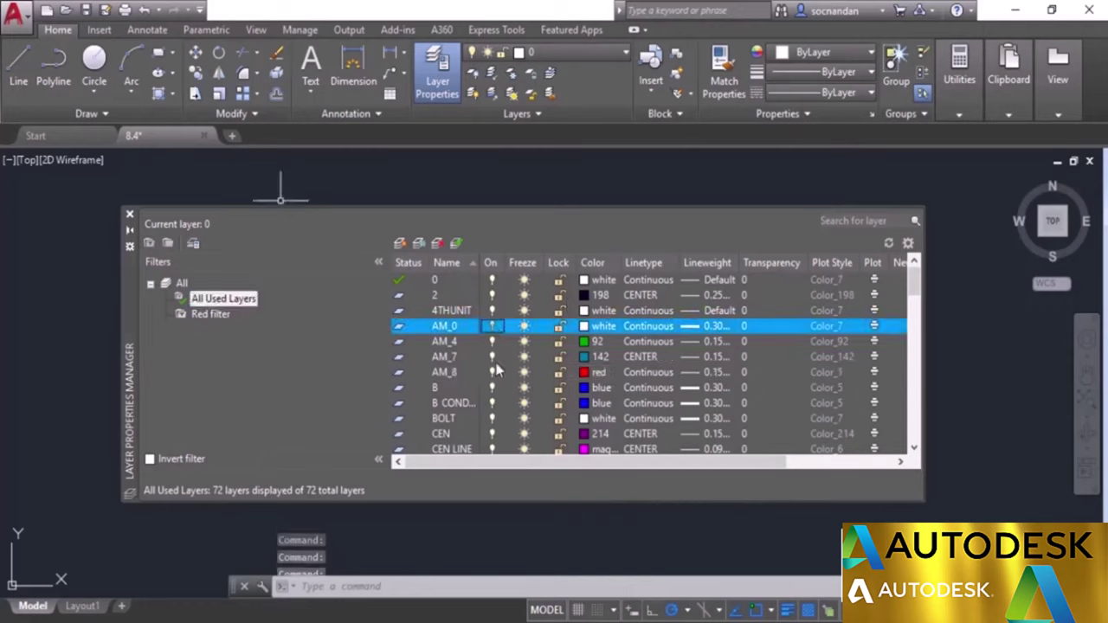
{"action": "left_click", "coordinate": [493, 419]}
{"action": "scroll", "coordinate": [500, 421], "scroll_direction": "down", "scroll_amount": 3}
{"action": "scroll", "coordinate": [498, 419], "scroll_direction": "down", "scroll_amount": 1}
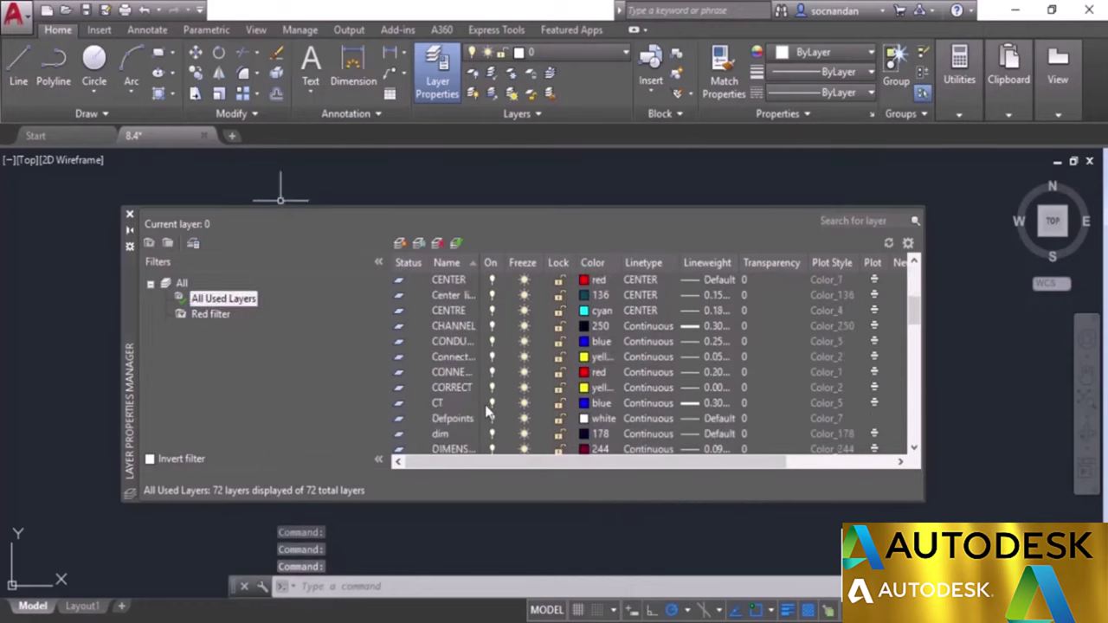
{"action": "left_click", "coordinate": [492, 403]}
{"action": "left_click", "coordinate": [492, 436]}
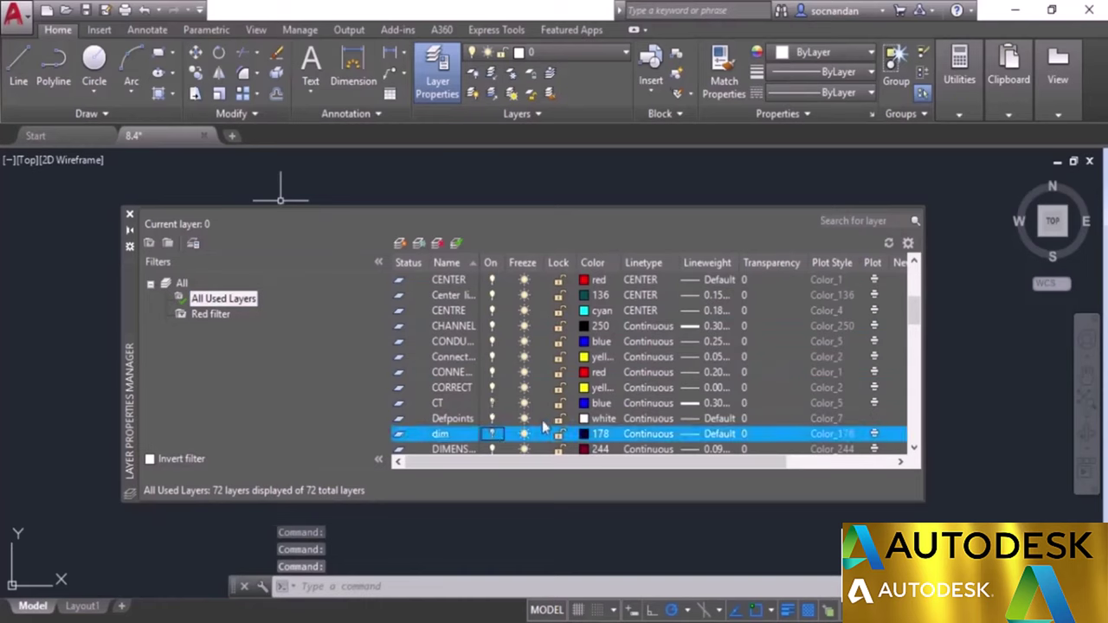
Step: Turn off the FANCING, equipment, ISA, OBJECT, Object Line and Part no. layers
{"action": "scroll", "coordinate": [494, 428], "scroll_direction": "down", "scroll_amount": 2}
{"action": "left_click", "coordinate": [494, 420]}
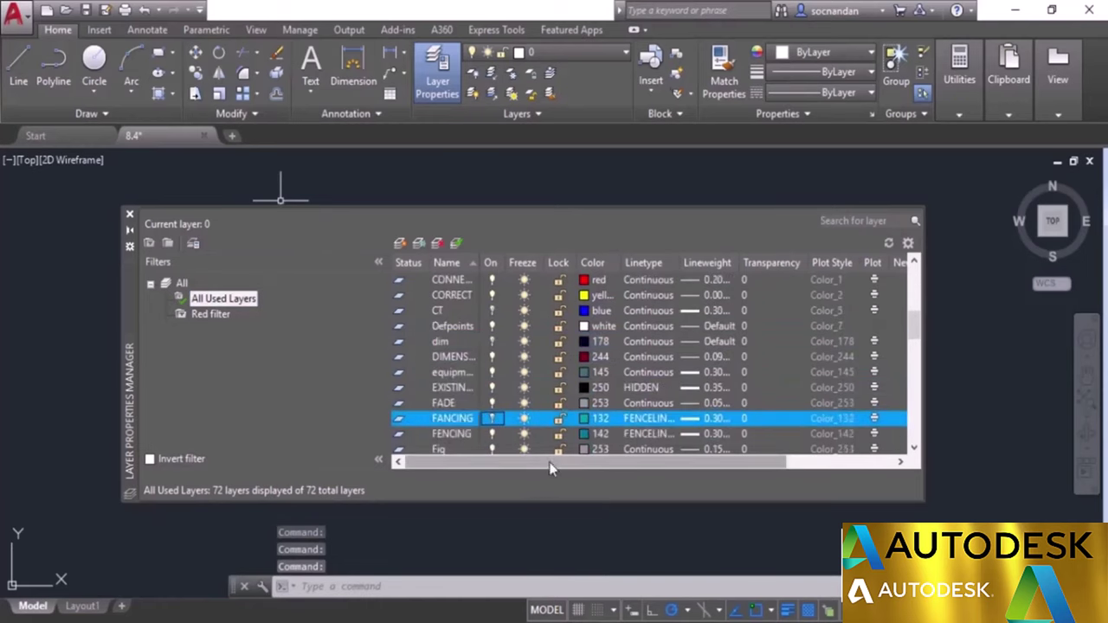
{"action": "left_click", "coordinate": [494, 372]}
{"action": "scroll", "coordinate": [495, 406], "scroll_direction": "down", "scroll_amount": 4}
{"action": "left_click", "coordinate": [493, 403]}
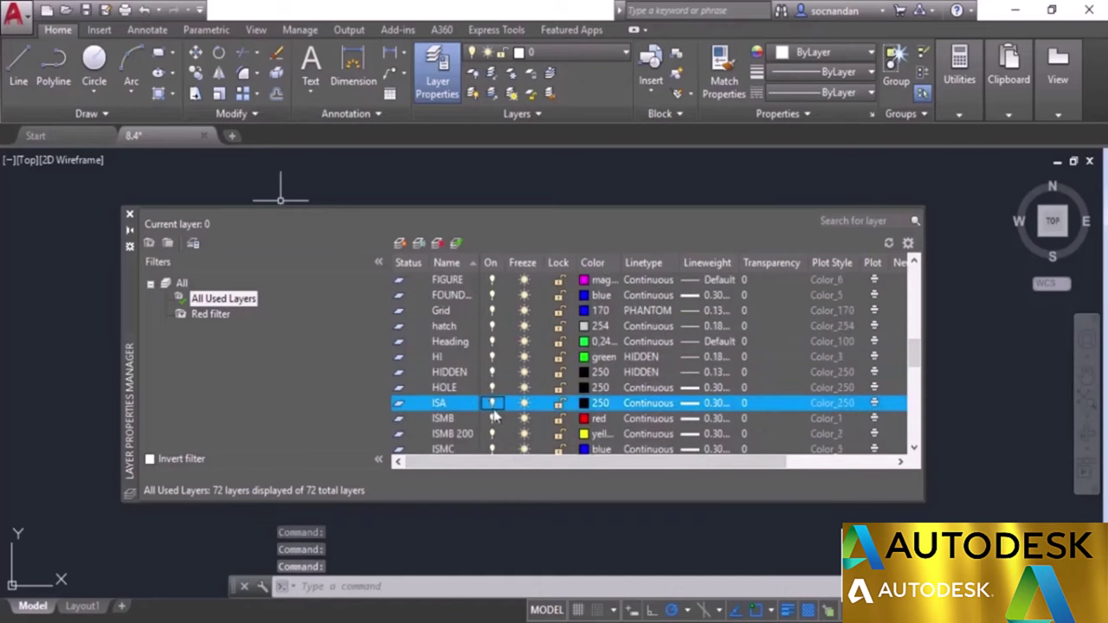
{"action": "scroll", "coordinate": [496, 432], "scroll_direction": "down", "scroll_amount": 1}
{"action": "scroll", "coordinate": [496, 433], "scroll_direction": "down", "scroll_amount": 3}
{"action": "left_click", "coordinate": [493, 404]}
Step: Disable plotting for several layers across the list, including OBJECT, PIPE, hatch, equipment and dim
{"action": "left_click", "coordinate": [872, 388]}
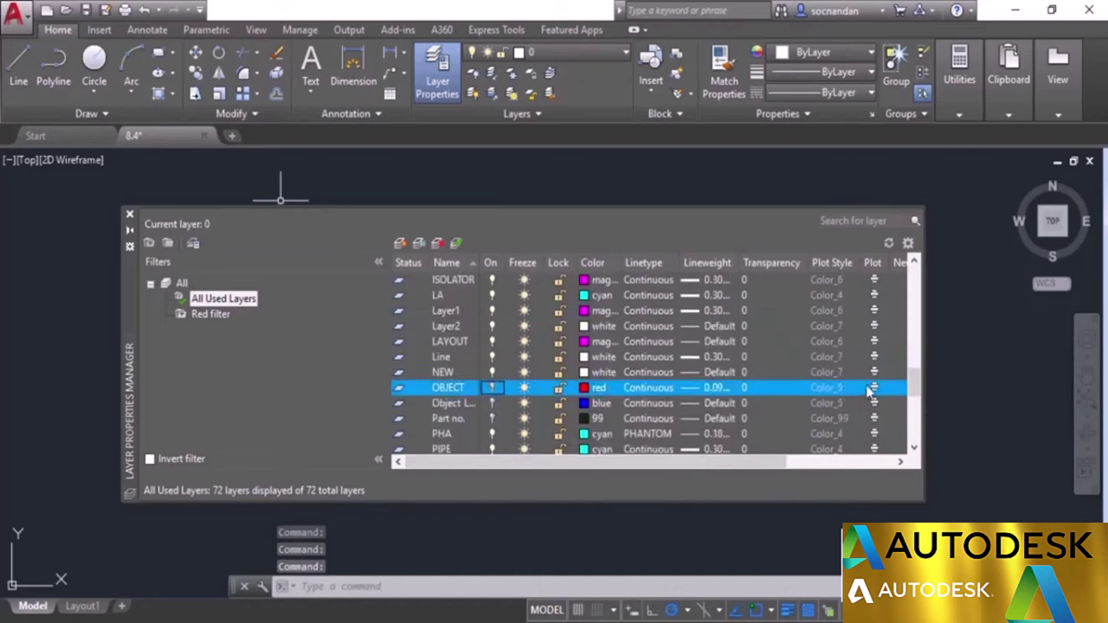
{"action": "left_click", "coordinate": [875, 389]}
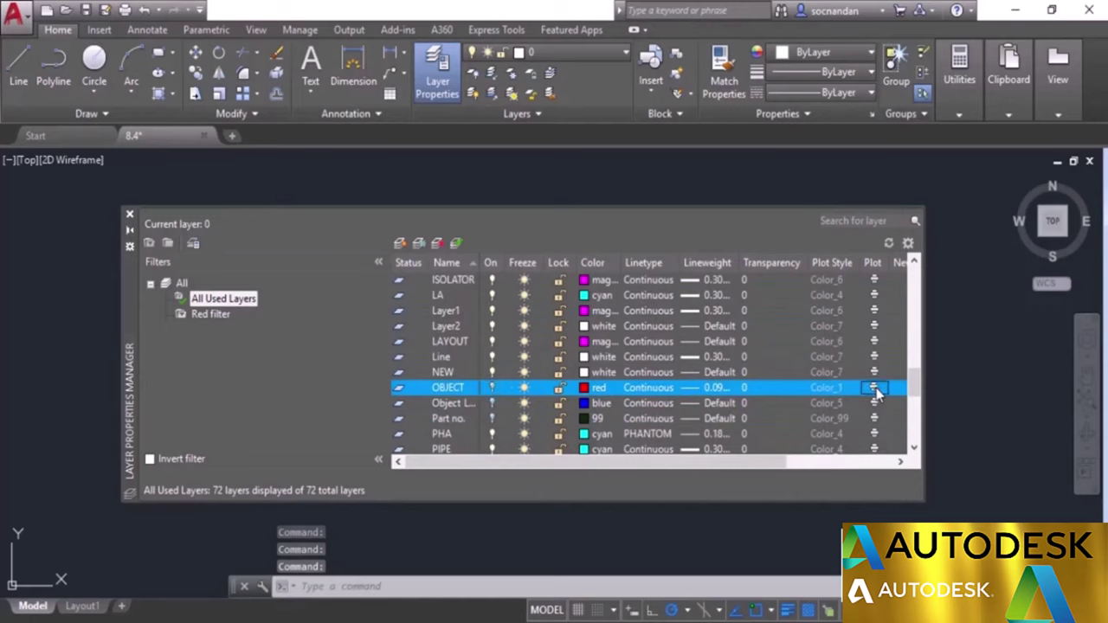
{"action": "left_click", "coordinate": [876, 449]}
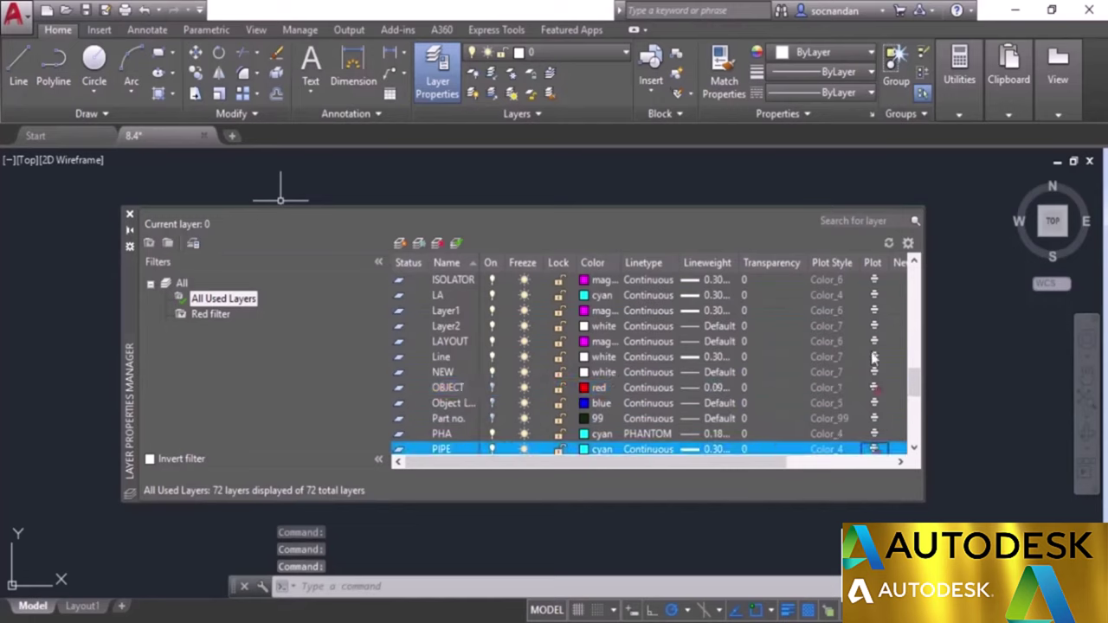
{"action": "left_click", "coordinate": [874, 327], "text": "ctrl"}
{"action": "scroll", "coordinate": [876, 346], "scroll_direction": "up", "scroll_amount": 4}
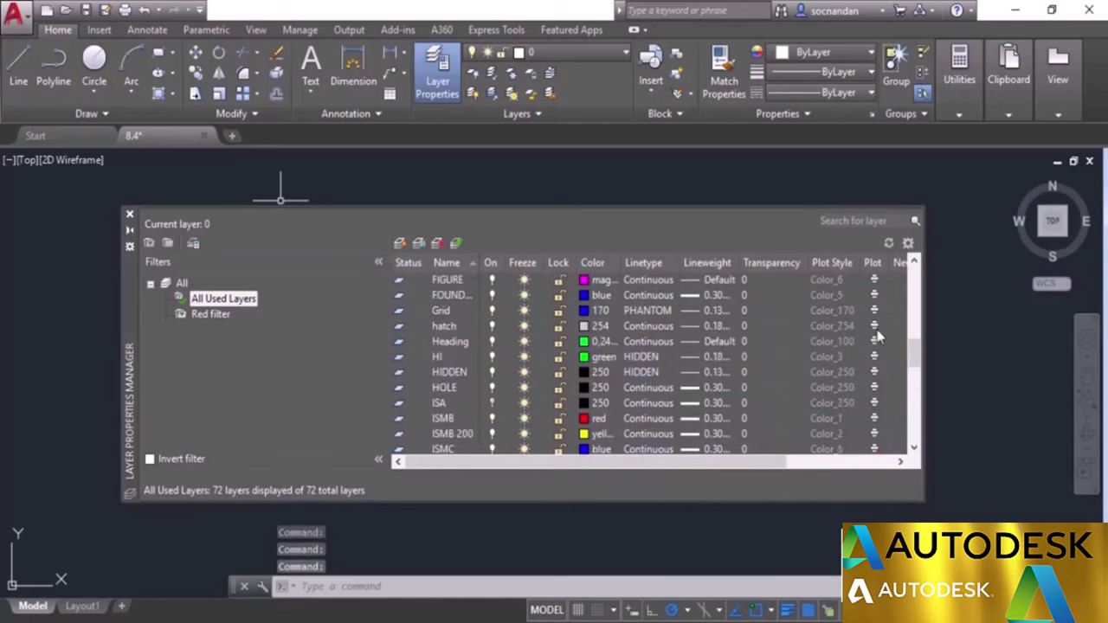
{"action": "left_click", "coordinate": [876, 329]}
{"action": "scroll", "coordinate": [857, 350], "scroll_direction": "up", "scroll_amount": 3}
{"action": "left_click", "coordinate": [875, 325]}
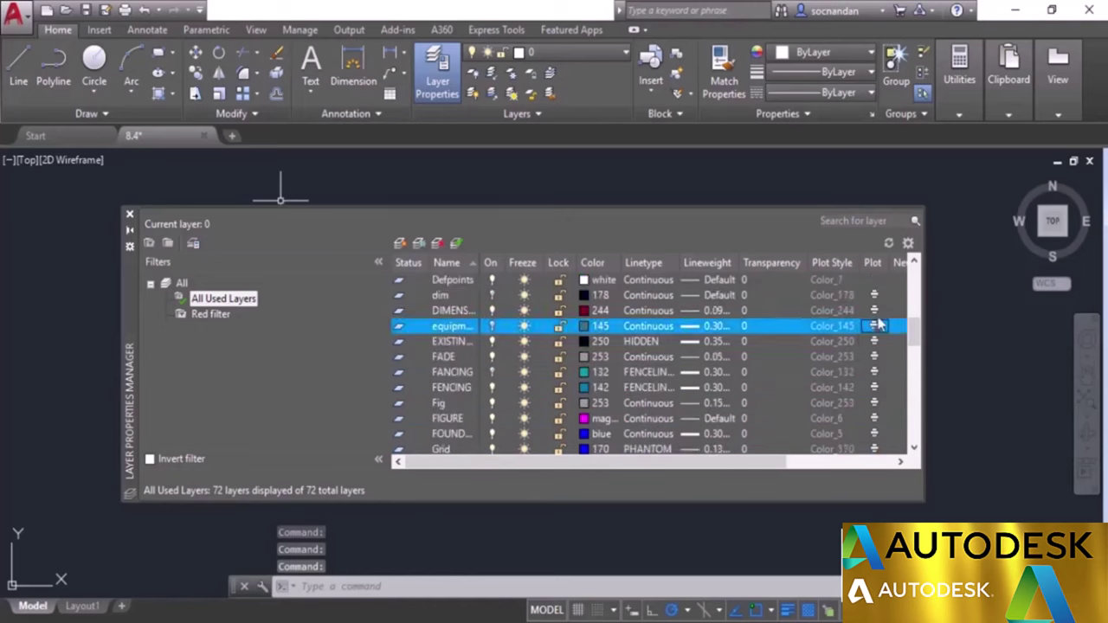
{"action": "left_click", "coordinate": [874, 295]}
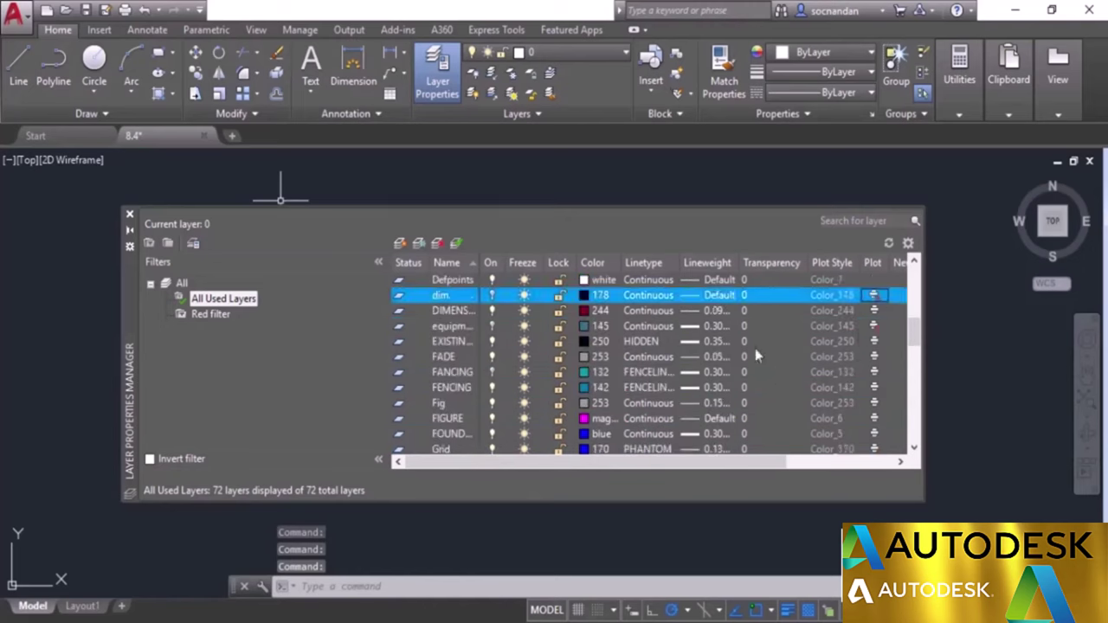
Step: Create a layer properties filter named Off no plot that lists only layers that are turned off and set not to plot
{"action": "left_click", "coordinate": [149, 243]}
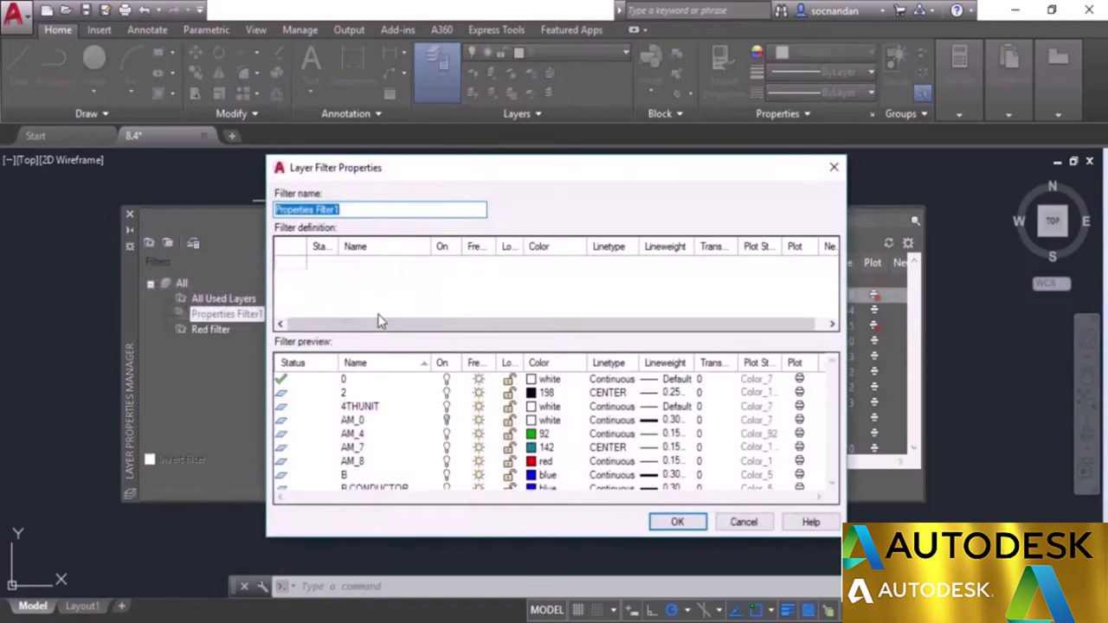
{"action": "type", "text": "Off n"}
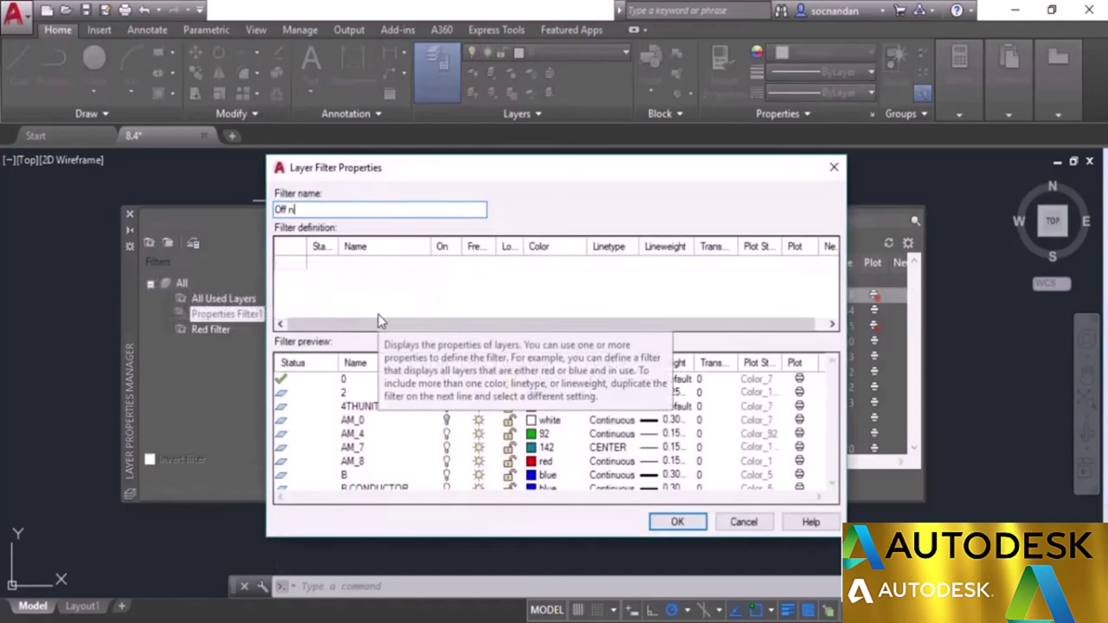
{"action": "type", "text": "o plot"}
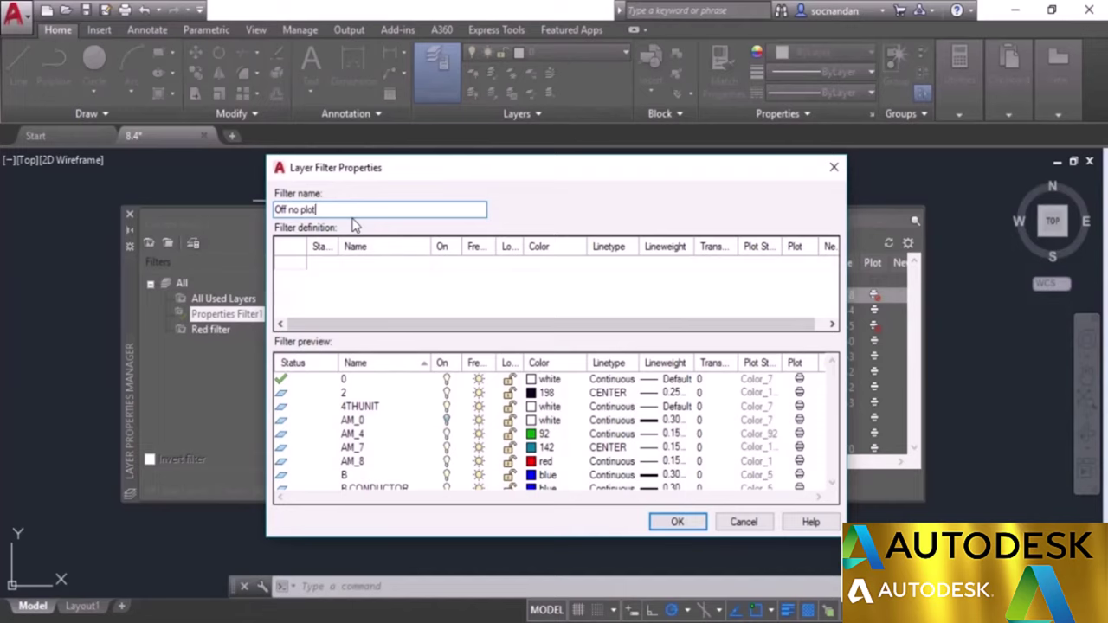
{"action": "left_click", "coordinate": [444, 265]}
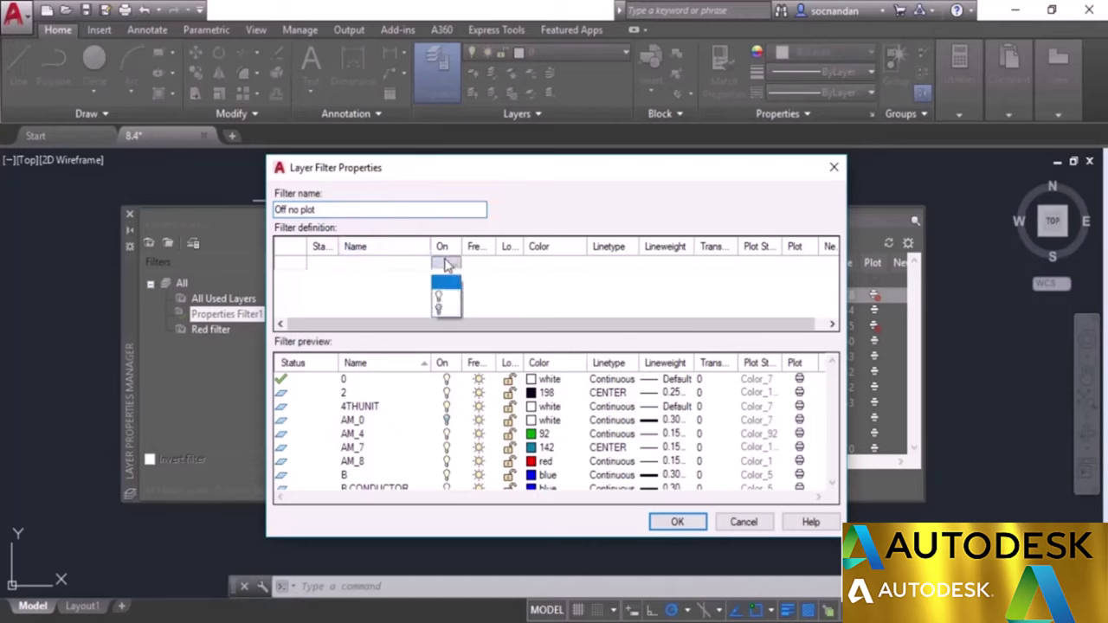
{"action": "left_click", "coordinate": [445, 304]}
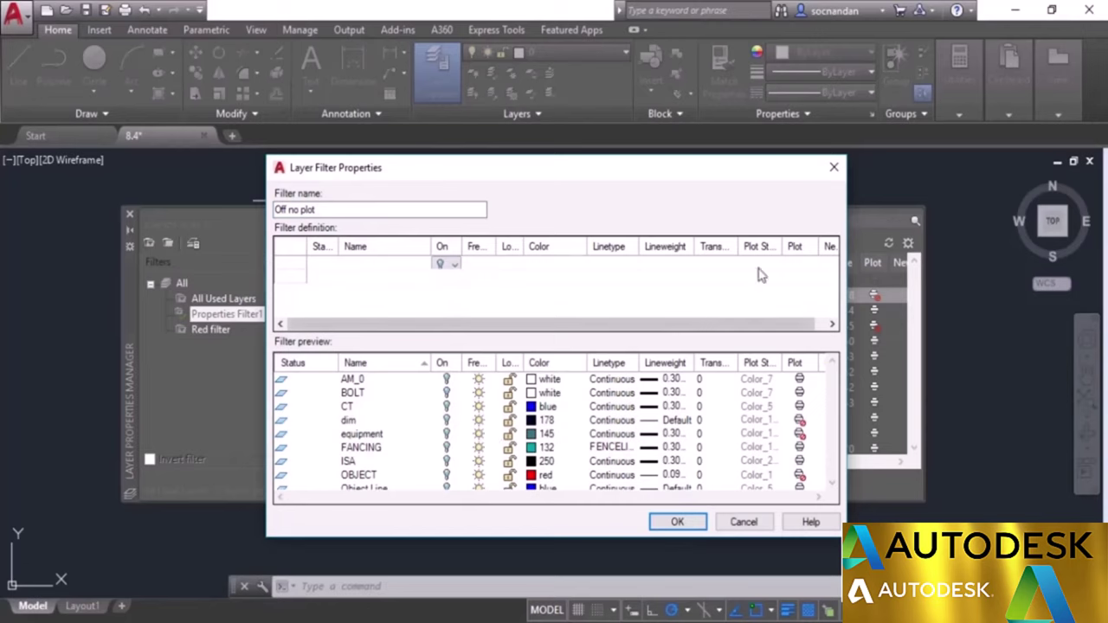
{"action": "left_click", "coordinate": [800, 266]}
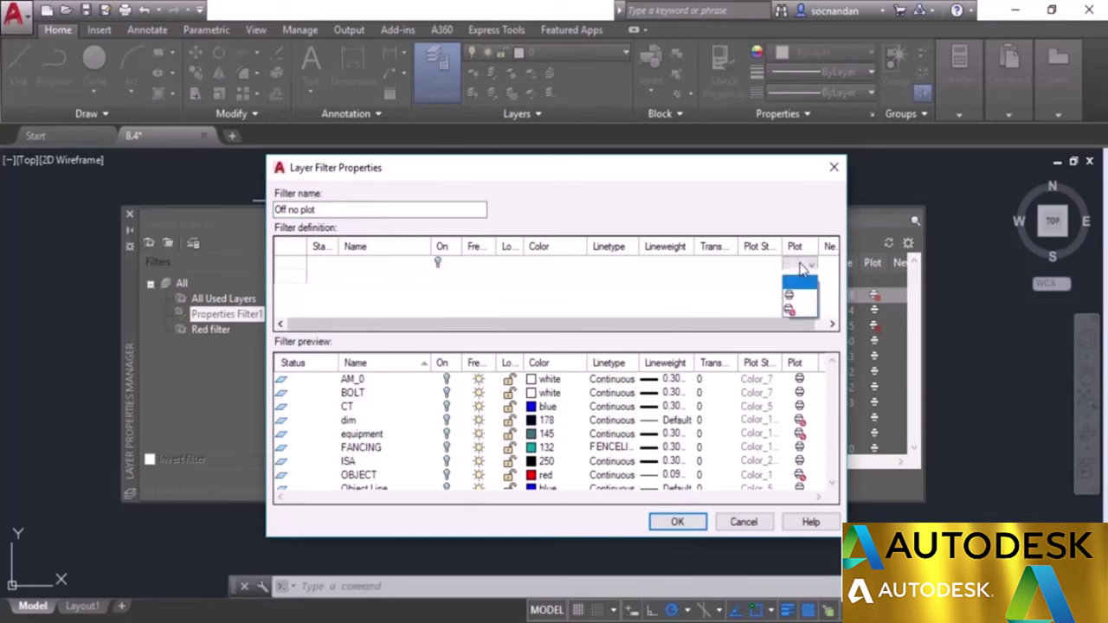
{"action": "left_click", "coordinate": [799, 309]}
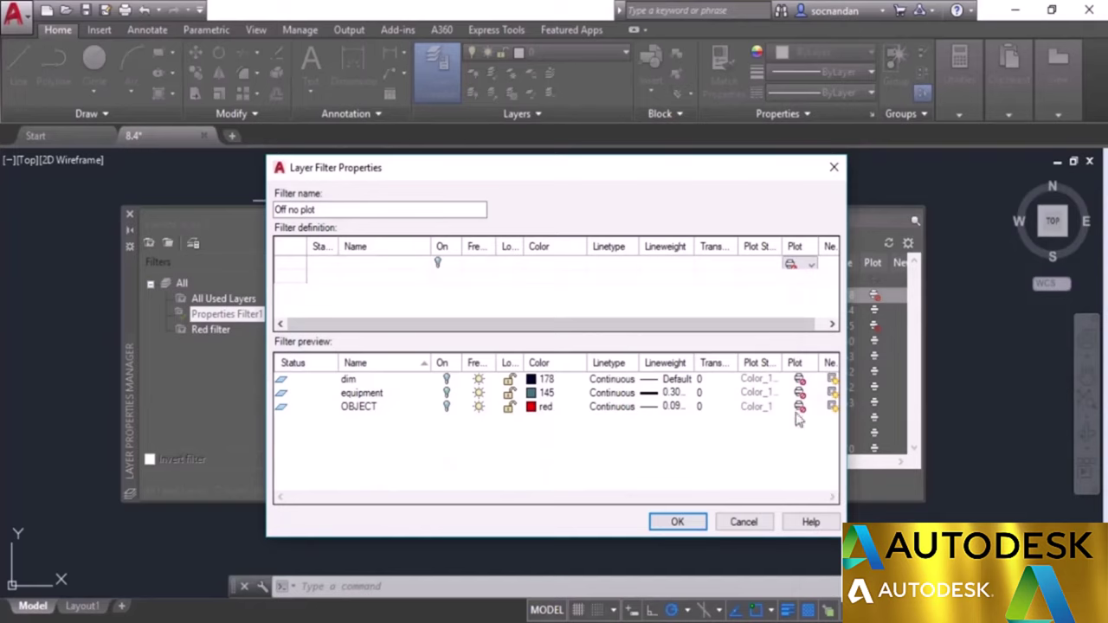
{"action": "left_click", "coordinate": [675, 522]}
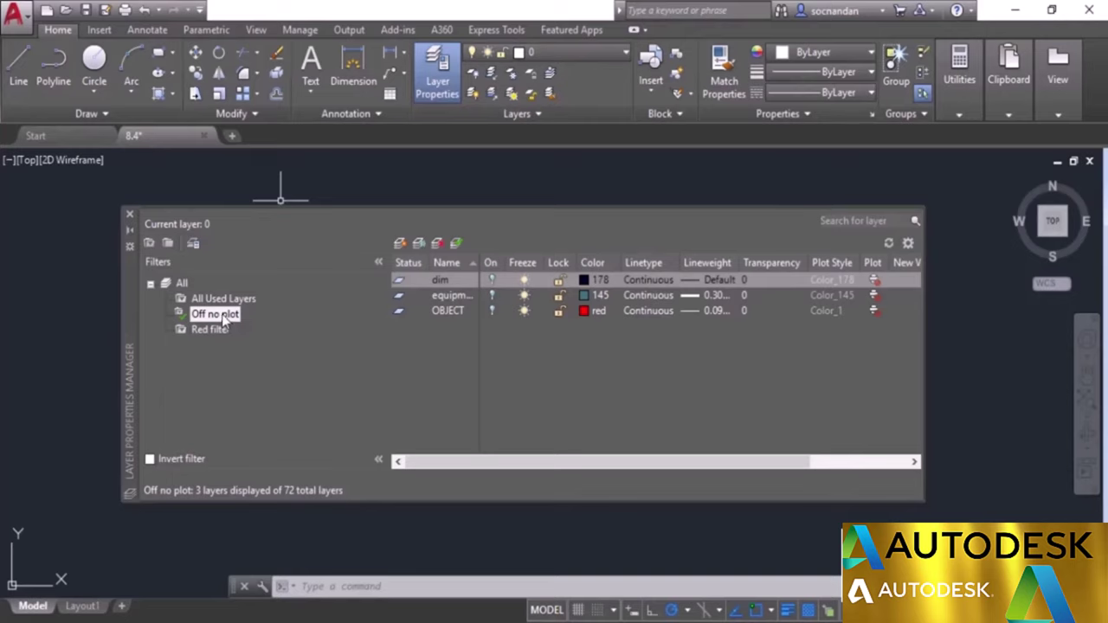
Step: From the All Used Layers list, create a layer properties filter named C that matches layer names with C*
{"action": "left_click", "coordinate": [218, 300]}
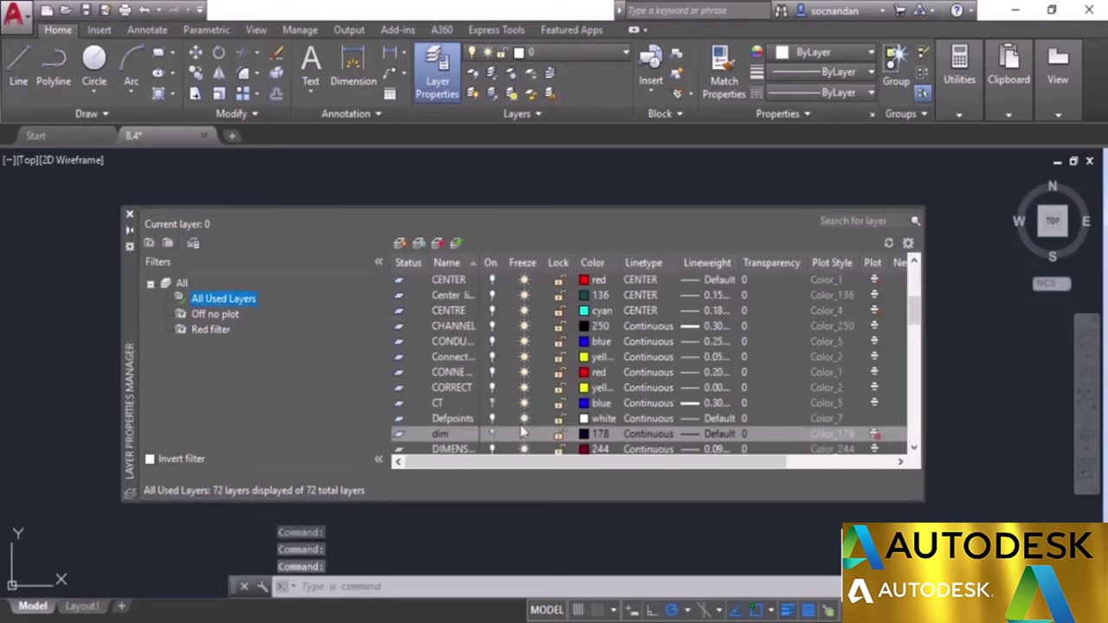
{"action": "scroll", "coordinate": [447, 384], "scroll_direction": "up", "scroll_amount": 4}
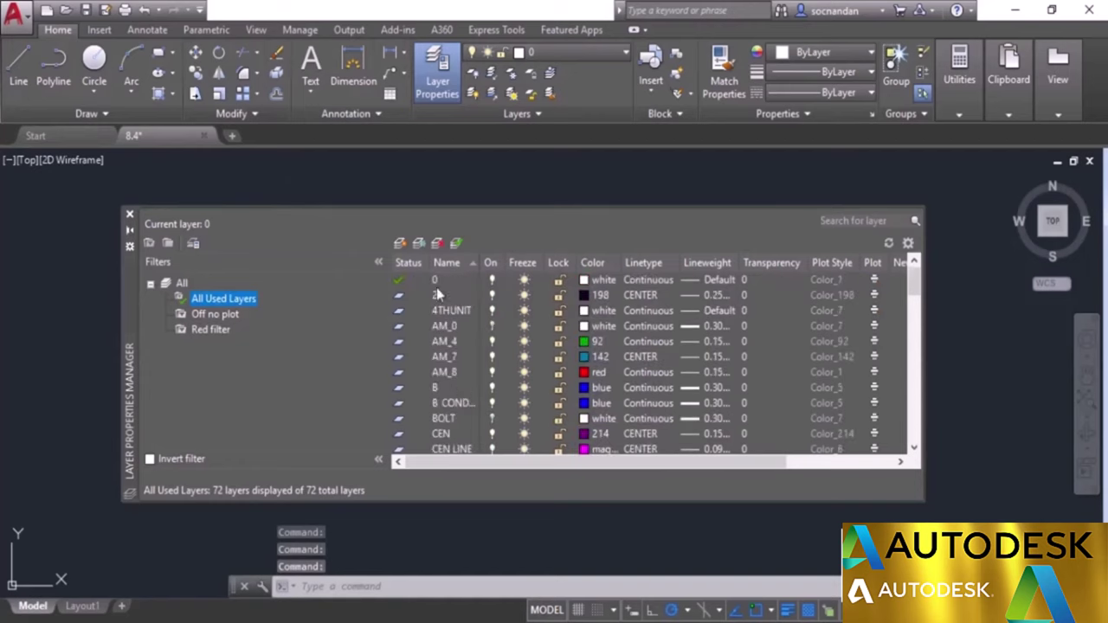
{"action": "scroll", "coordinate": [445, 338], "scroll_direction": "down", "scroll_amount": 4}
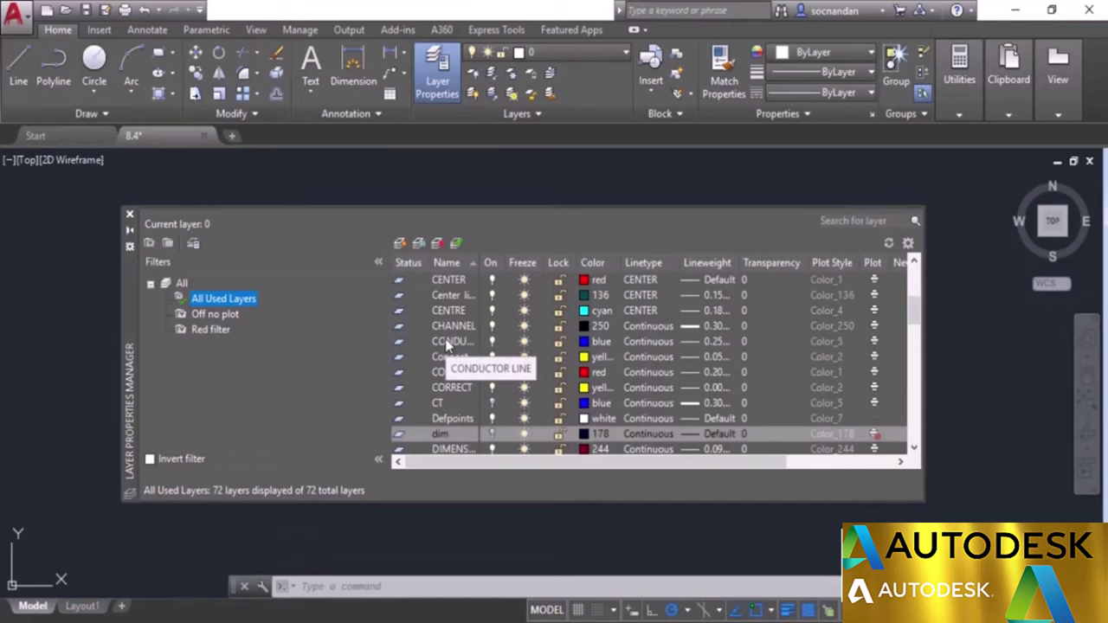
{"action": "left_click", "coordinate": [149, 242]}
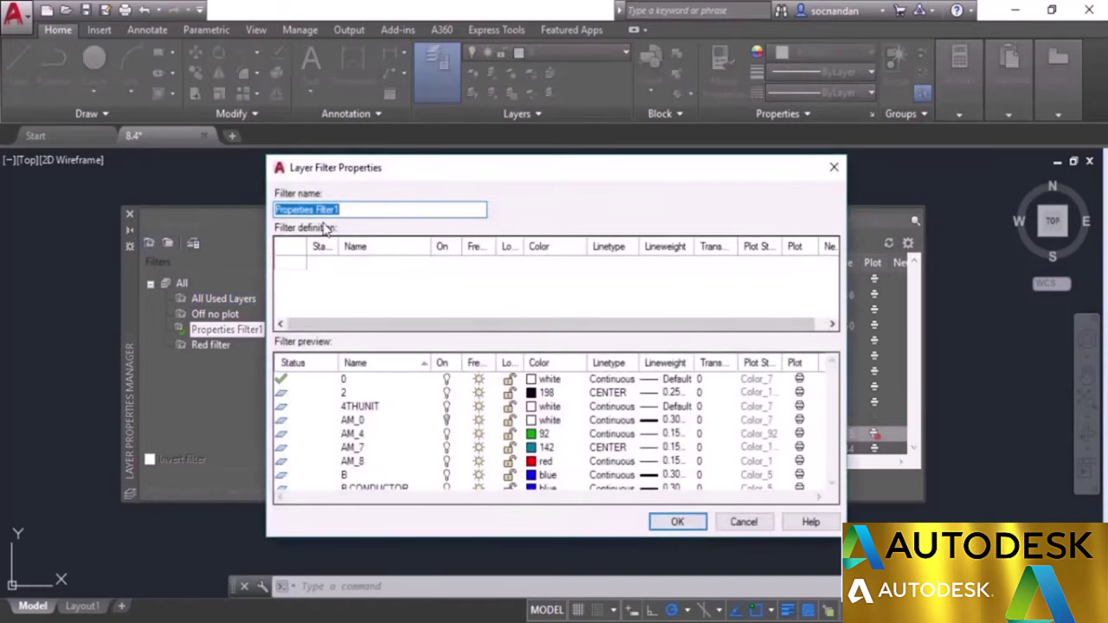
{"action": "type", "text": "C"}
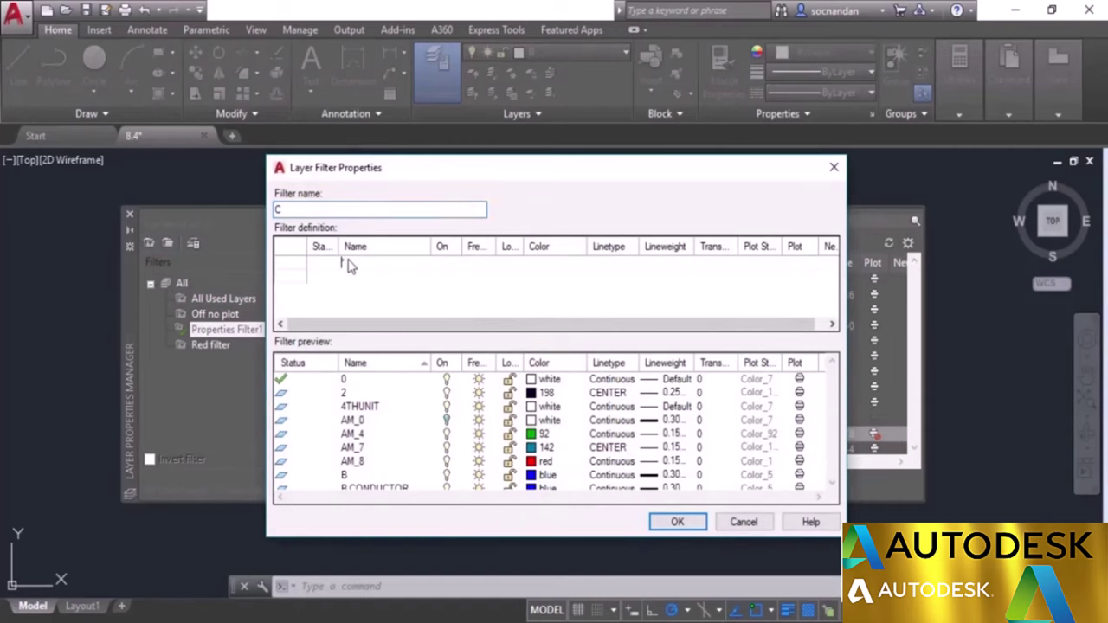
{"action": "type", "text": "C*"}
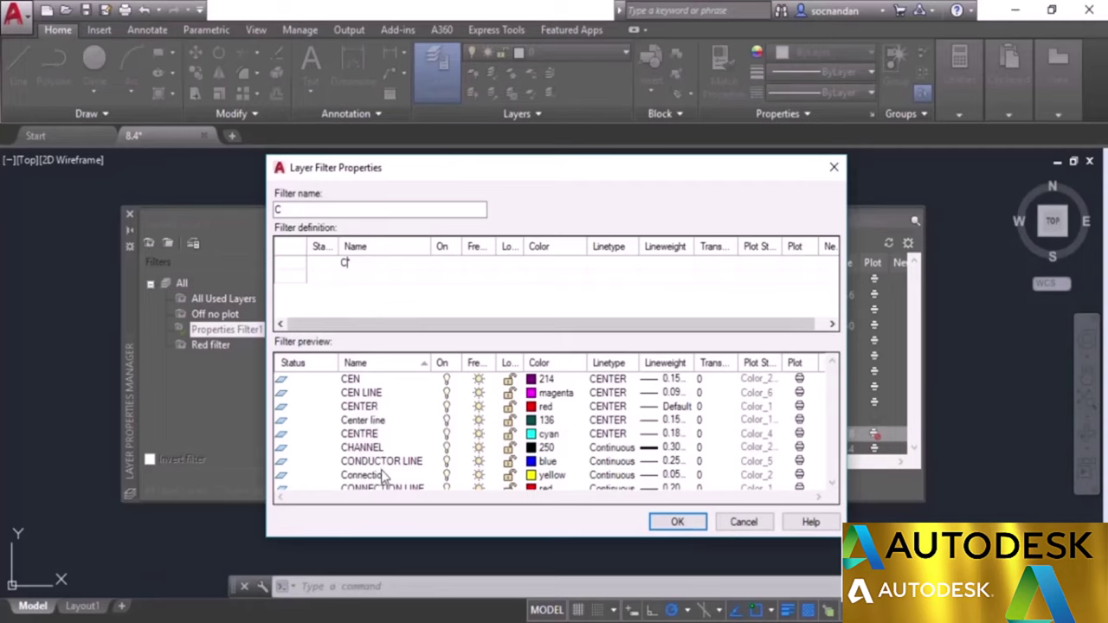
{"action": "left_click", "coordinate": [673, 522]}
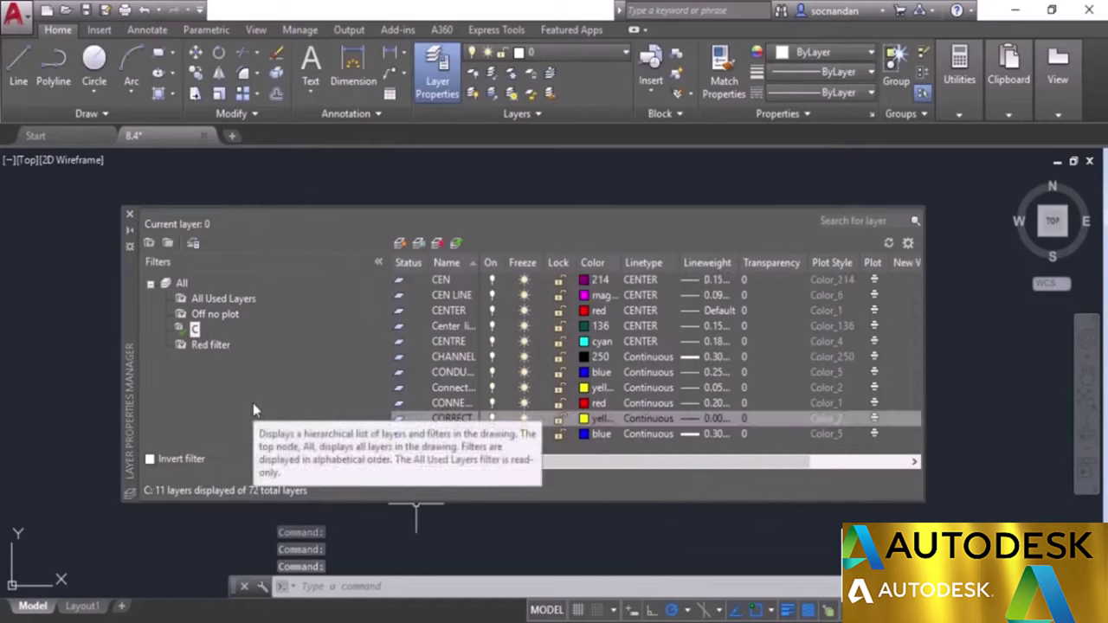
Step: Create a layer properties filter named N that matches layer names with ??n*, and display all used layers again
{"action": "left_click", "coordinate": [215, 300]}
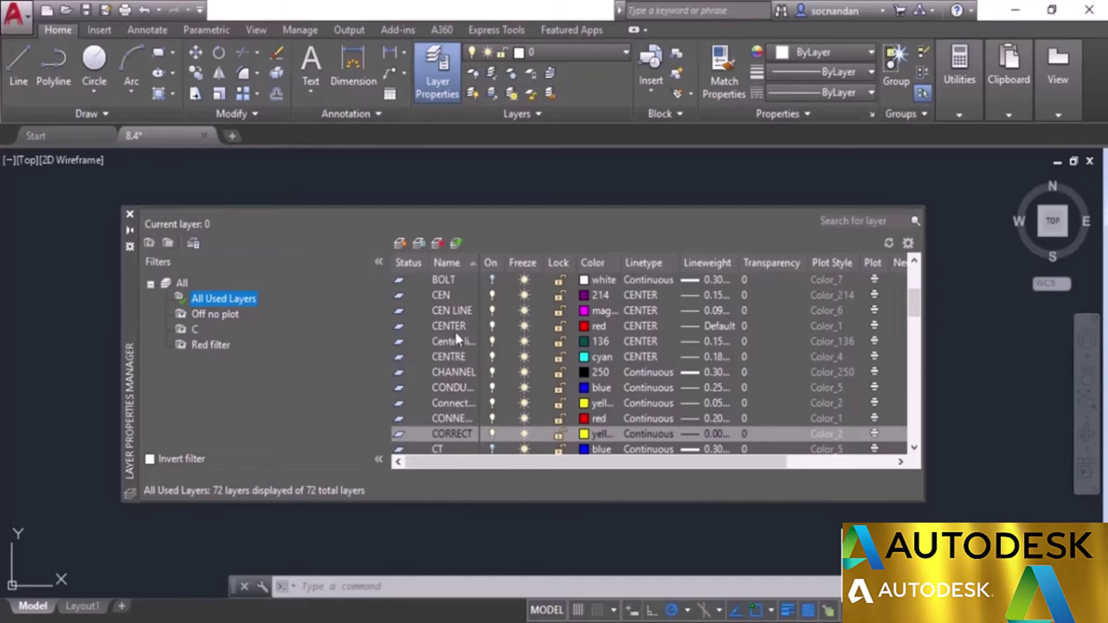
{"action": "left_click", "coordinate": [150, 245]}
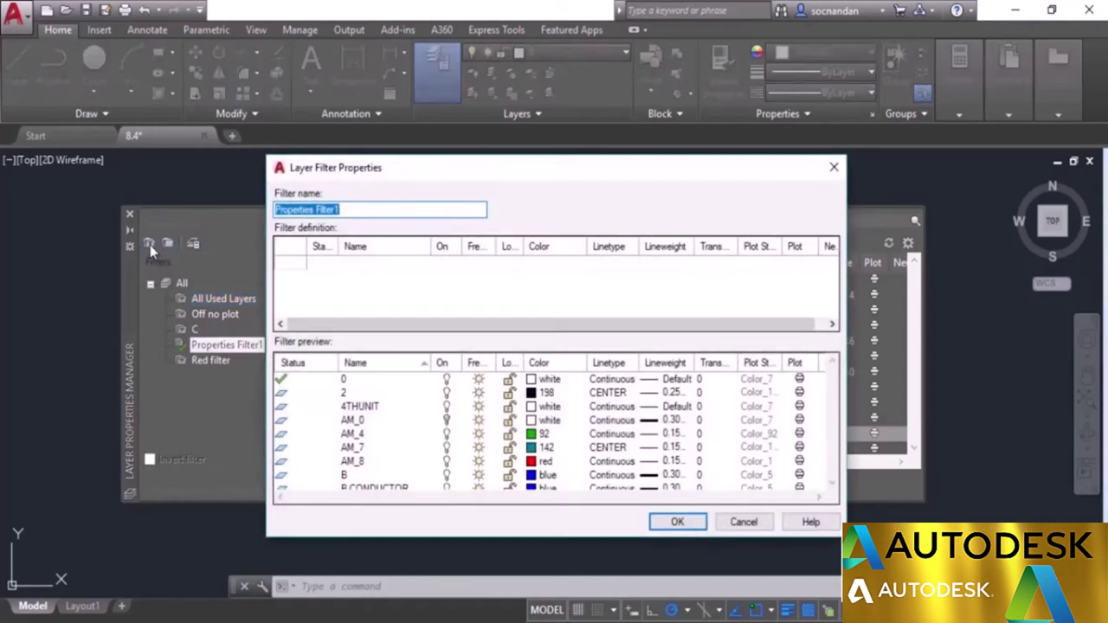
{"action": "type", "text": "N"}
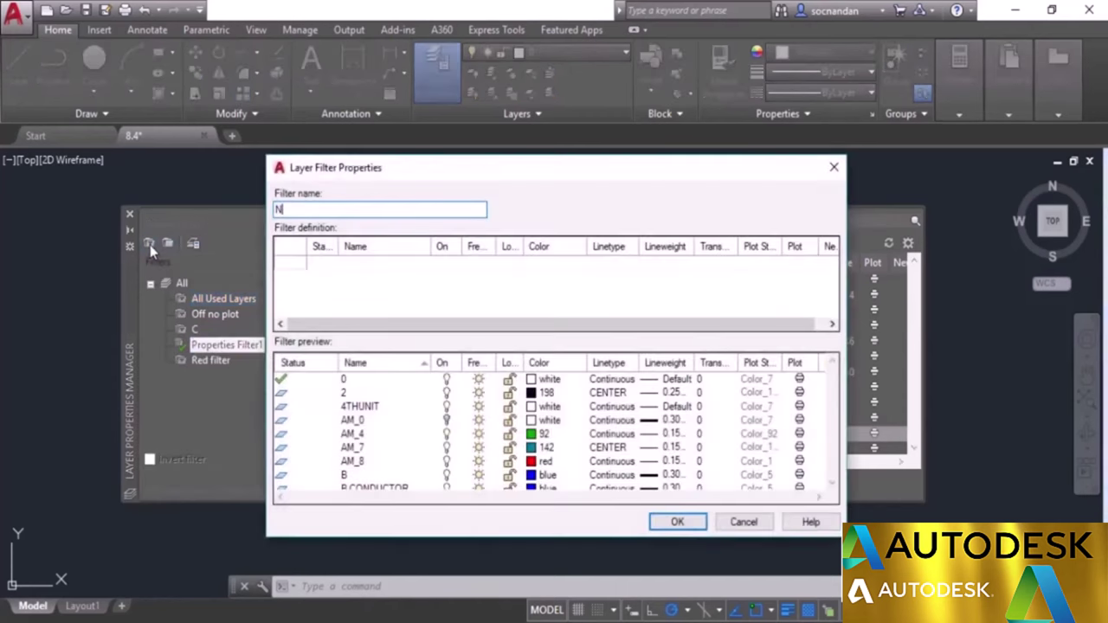
{"action": "left_click", "coordinate": [353, 265]}
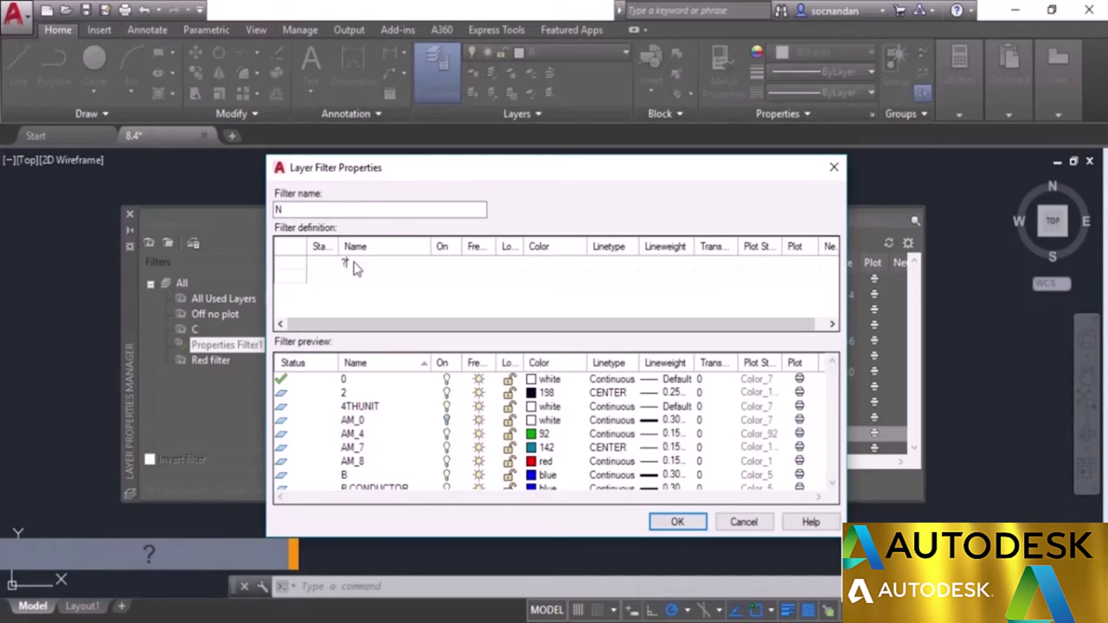
{"action": "type", "text": "?n"}
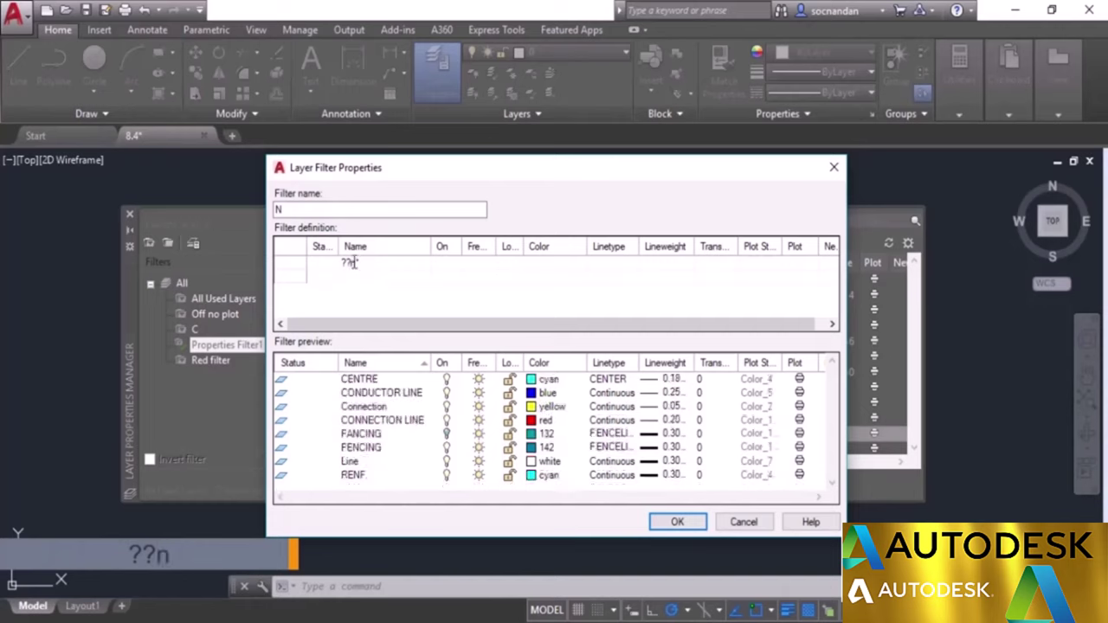
{"action": "type", "text": "*"}
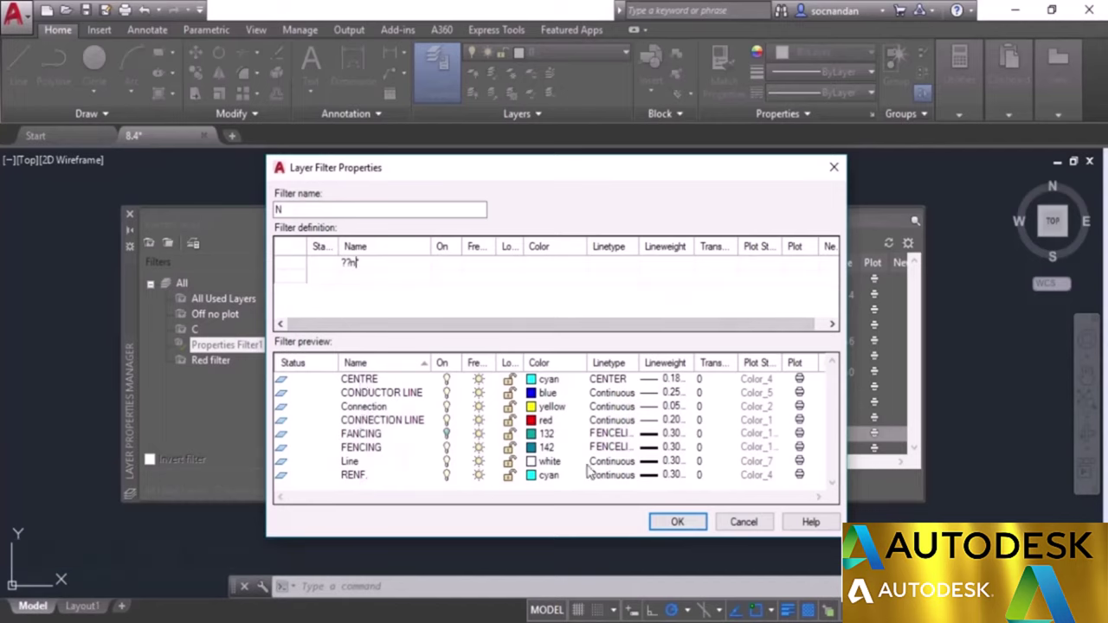
{"action": "left_click", "coordinate": [670, 516]}
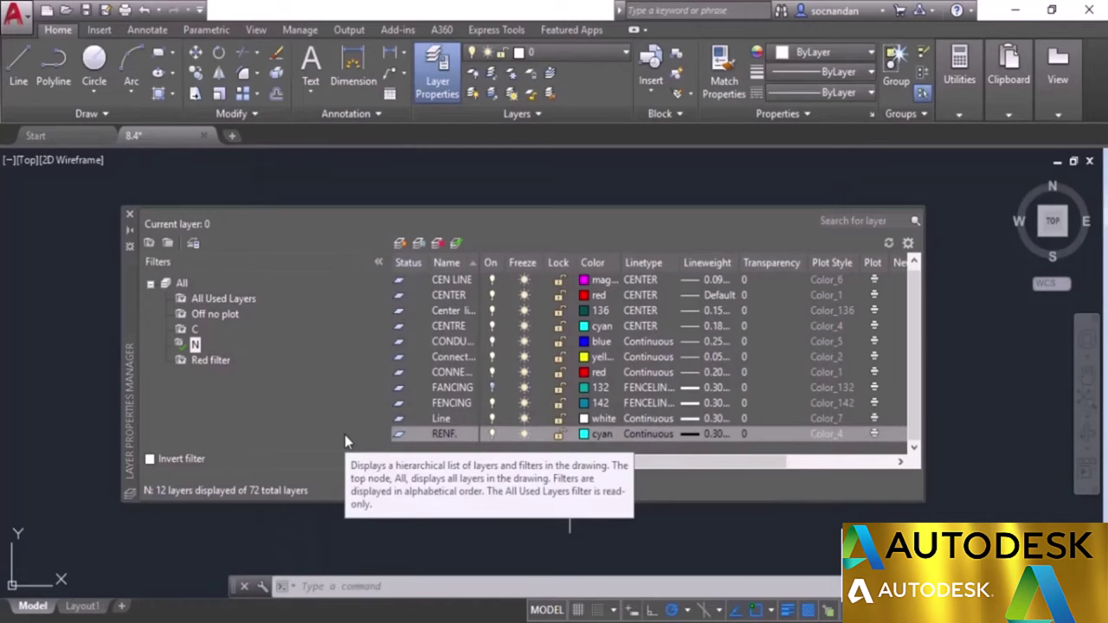
{"action": "left_click", "coordinate": [223, 299]}
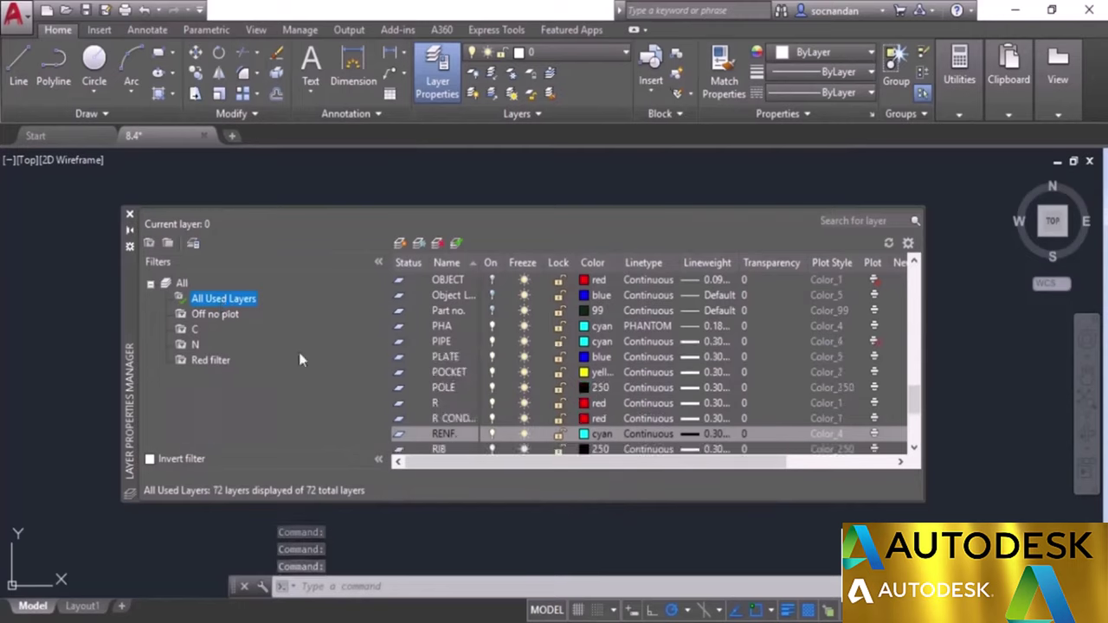
Step: Search the layer list for names matching ??b*, and clear the search to list all used layers again
{"action": "left_click", "coordinate": [853, 223]}
{"action": "type", "text": "??b*"}
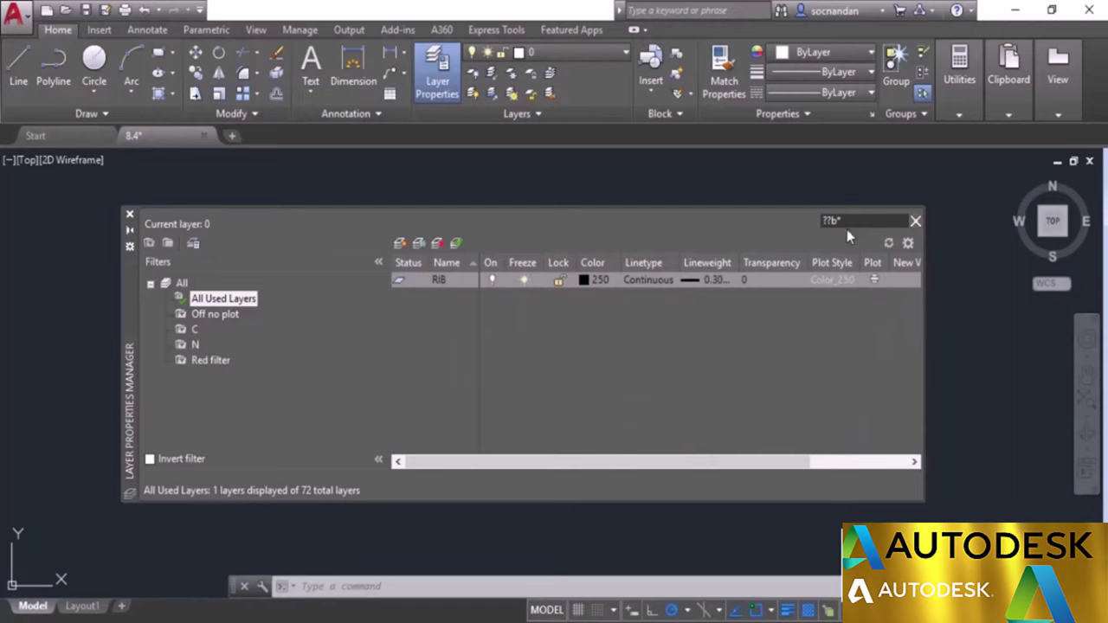
{"action": "left_click", "coordinate": [915, 222]}
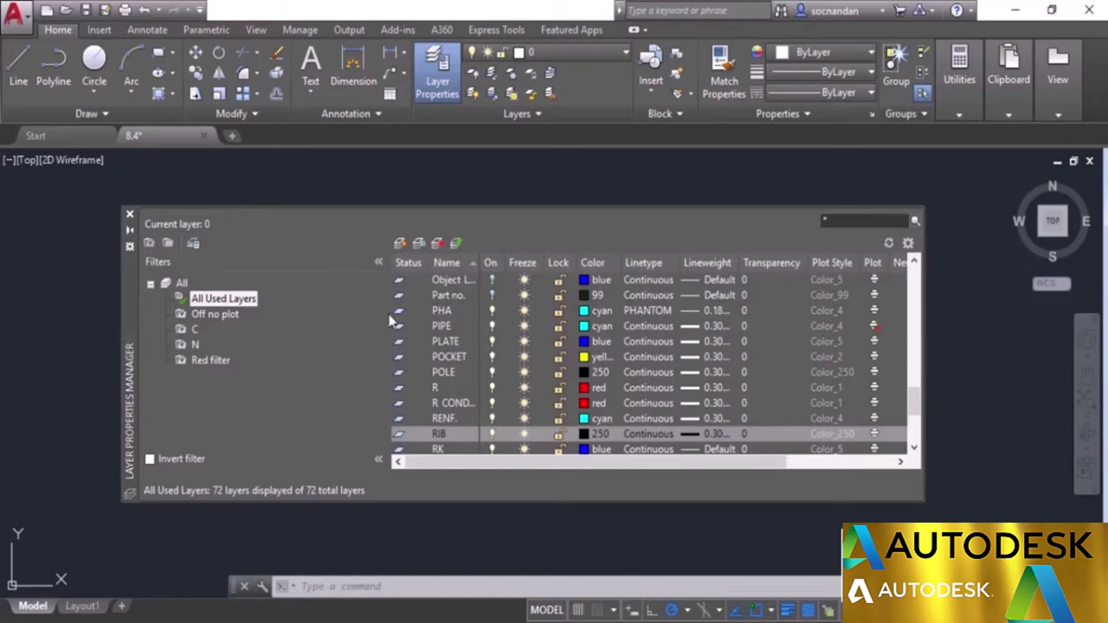
Step: Create a layer group filter named New group
{"action": "left_click", "coordinate": [168, 244]}
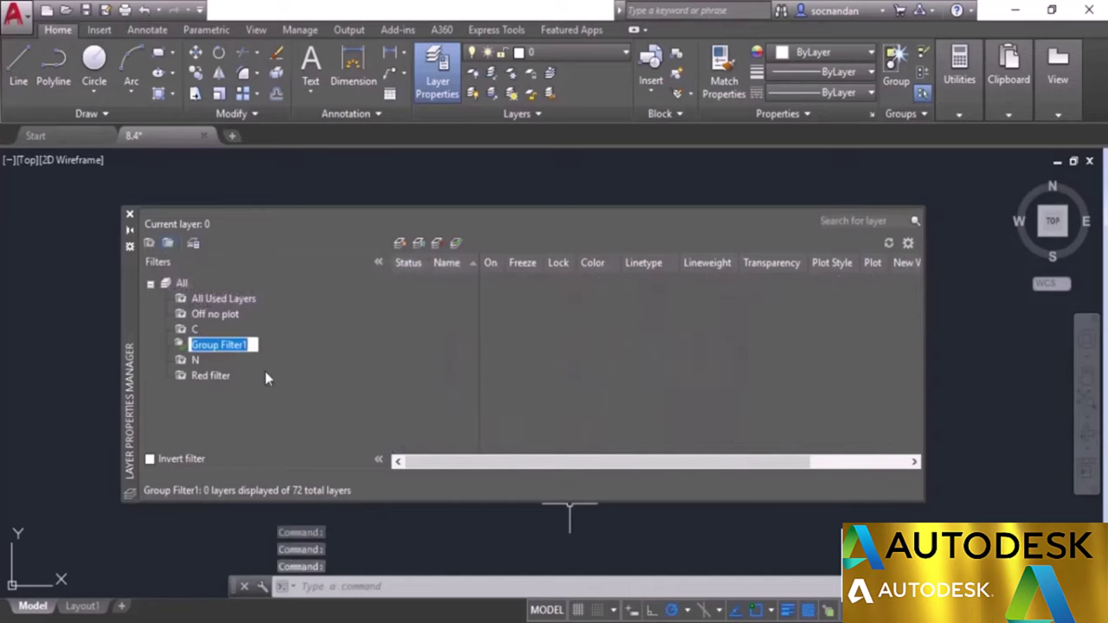
{"action": "type", "text": "New group"}
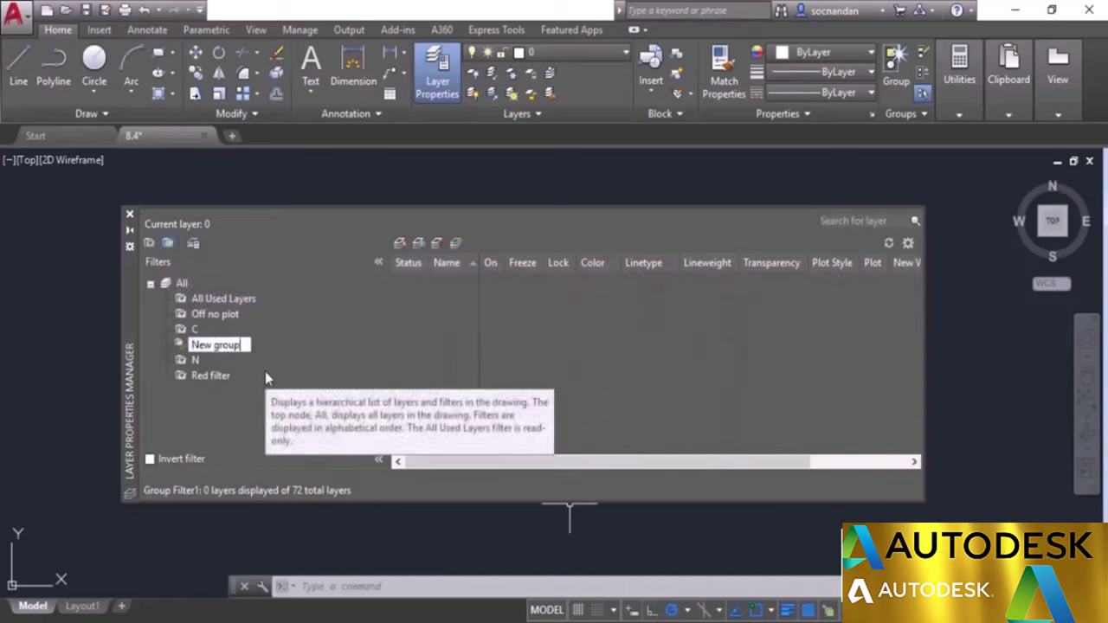
{"action": "key", "text": "Return"}
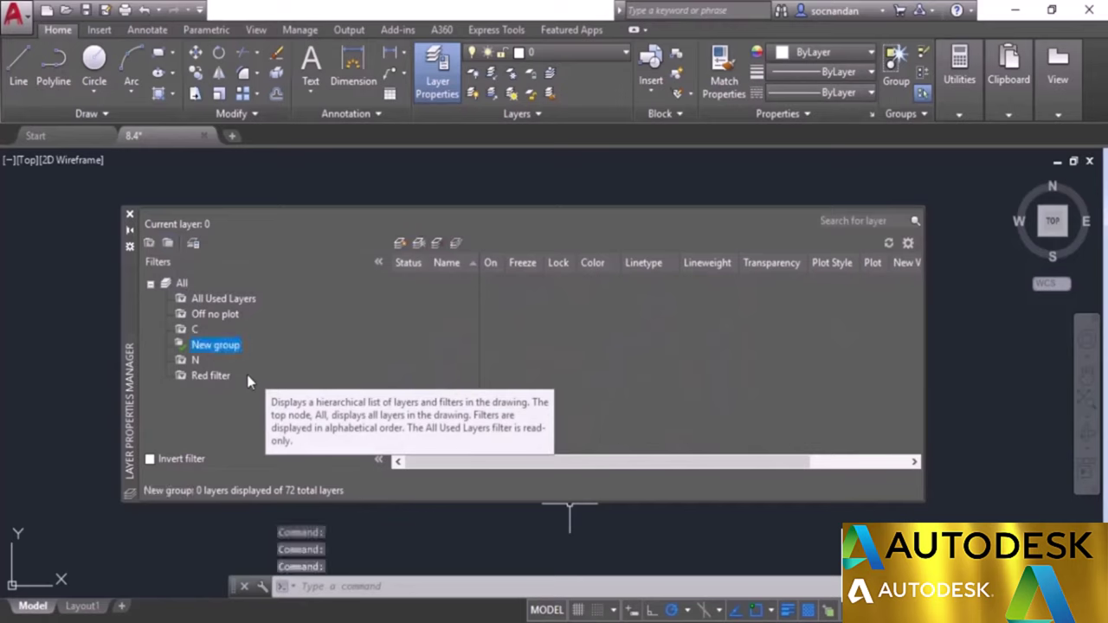
Step: From the All Used Layers list, add the AM_0, B COND..., ISMB and ISOLATOR layers to New group and display that group
{"action": "left_click", "coordinate": [223, 300]}
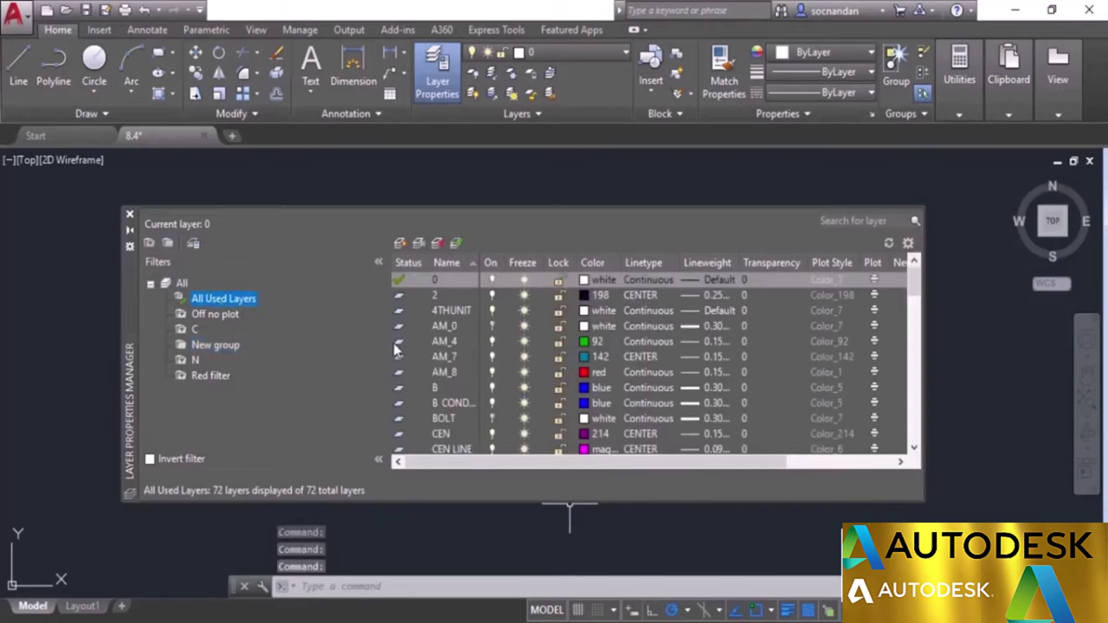
{"action": "left_click", "coordinate": [449, 328]}
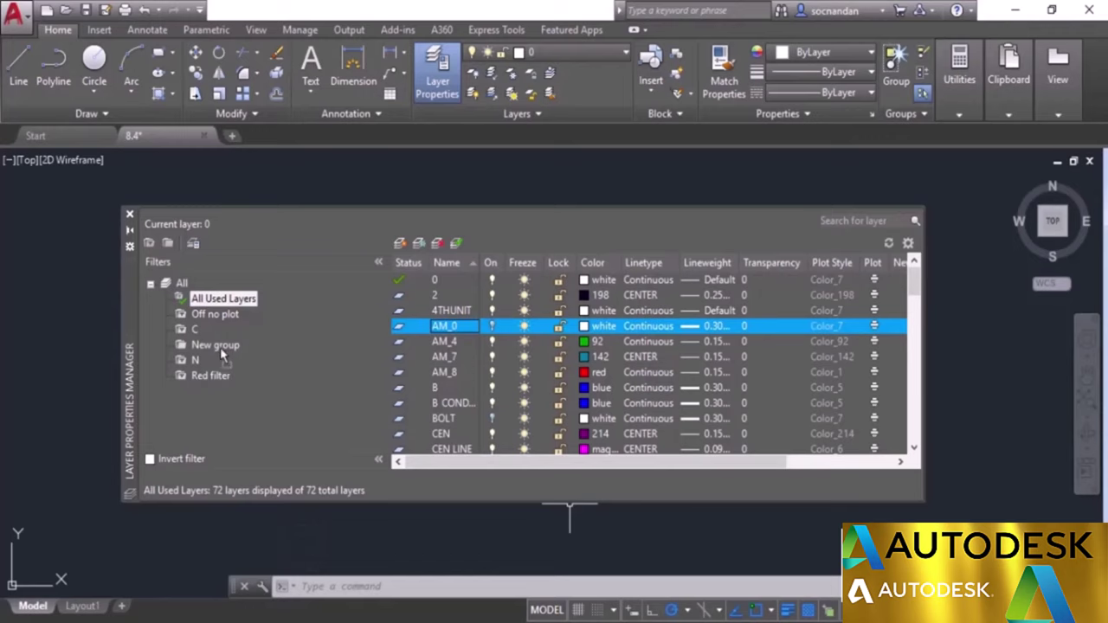
{"action": "left_click", "coordinate": [443, 403]}
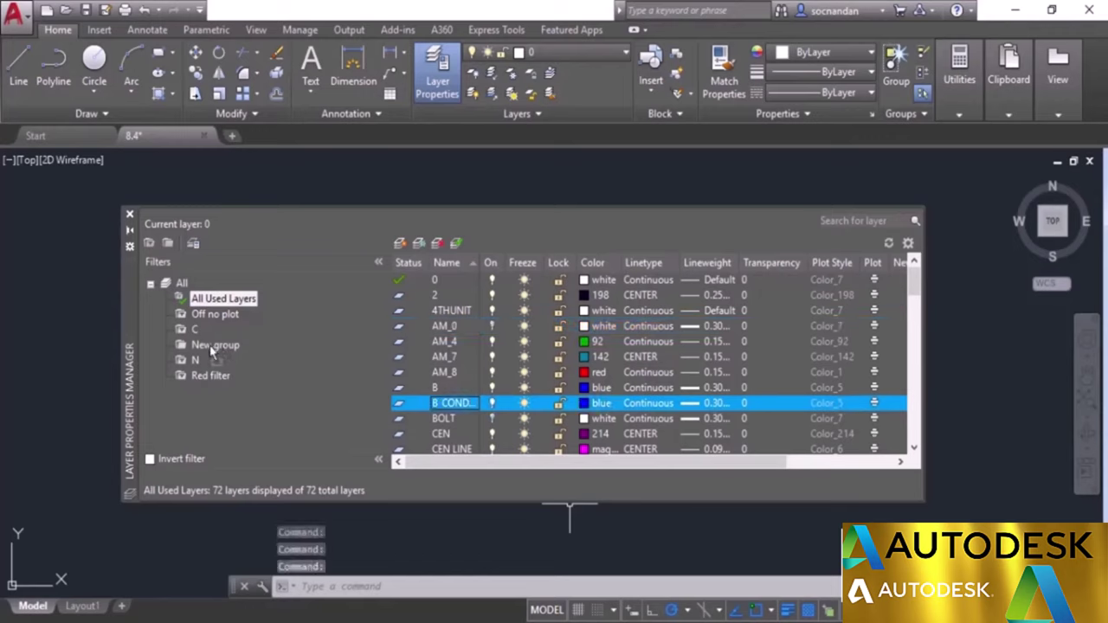
{"action": "scroll", "coordinate": [543, 369], "scroll_direction": "down", "scroll_amount": 10}
{"action": "left_click", "coordinate": [445, 373]}
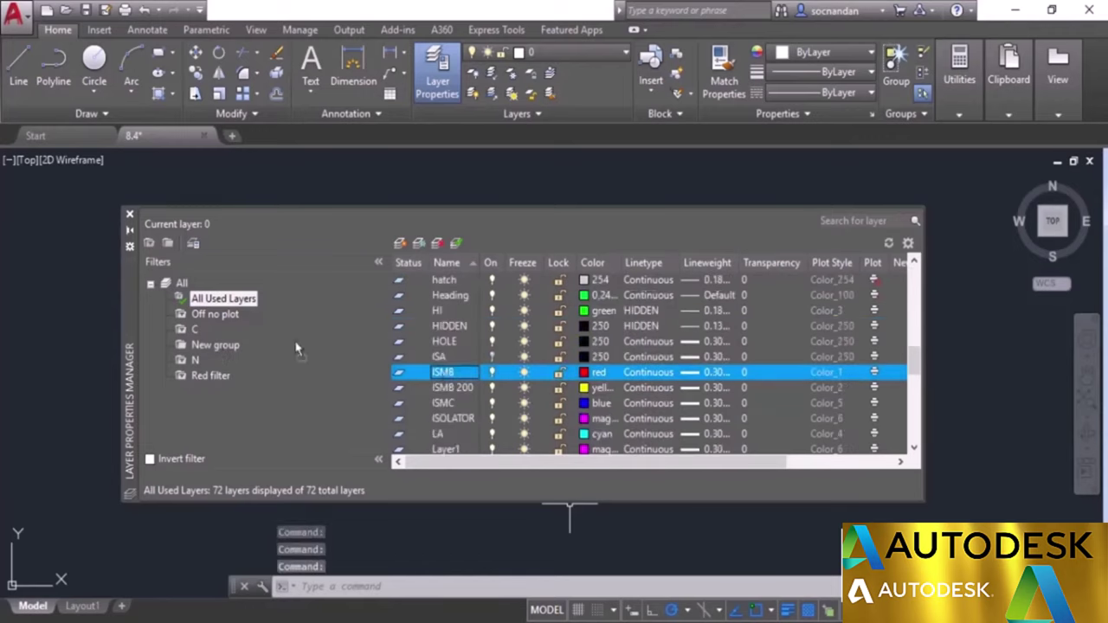
{"action": "left_click", "coordinate": [449, 419]}
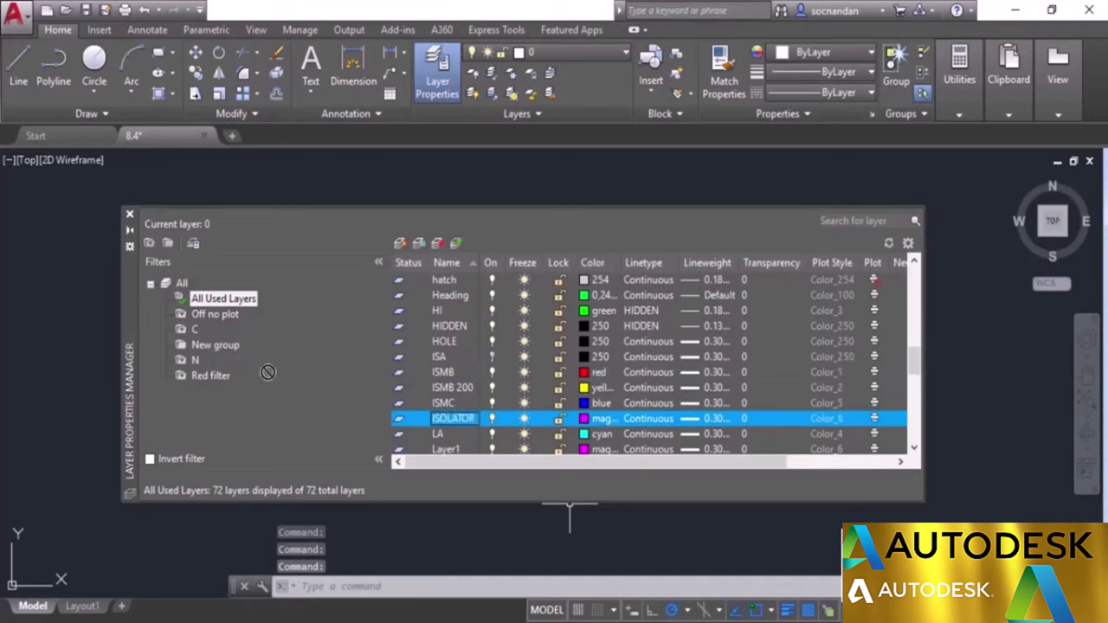
{"action": "left_click", "coordinate": [217, 345]}
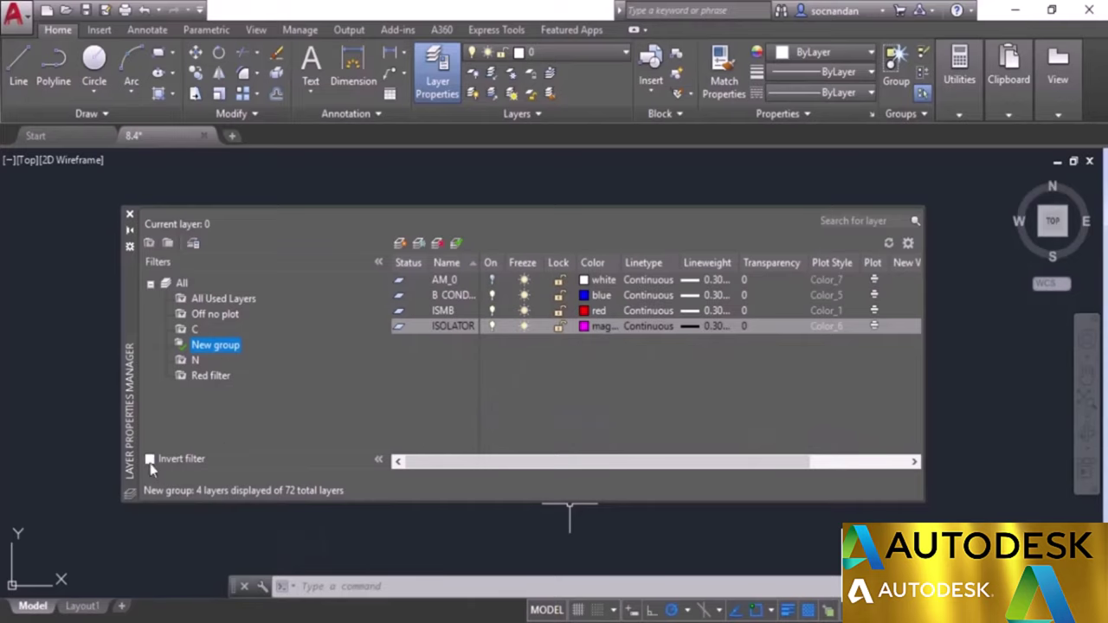
Step: Examine the definition of Red filter without changing it, and invert the filter to list all layers that are not red
{"action": "double_click", "coordinate": [208, 376]}
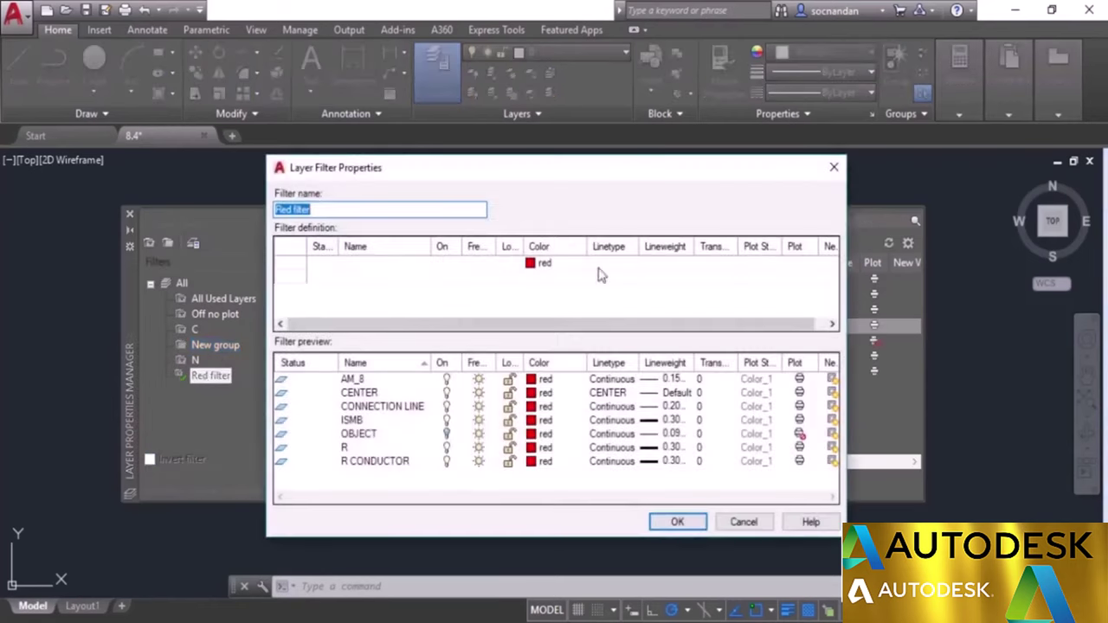
{"action": "left_click", "coordinate": [834, 167]}
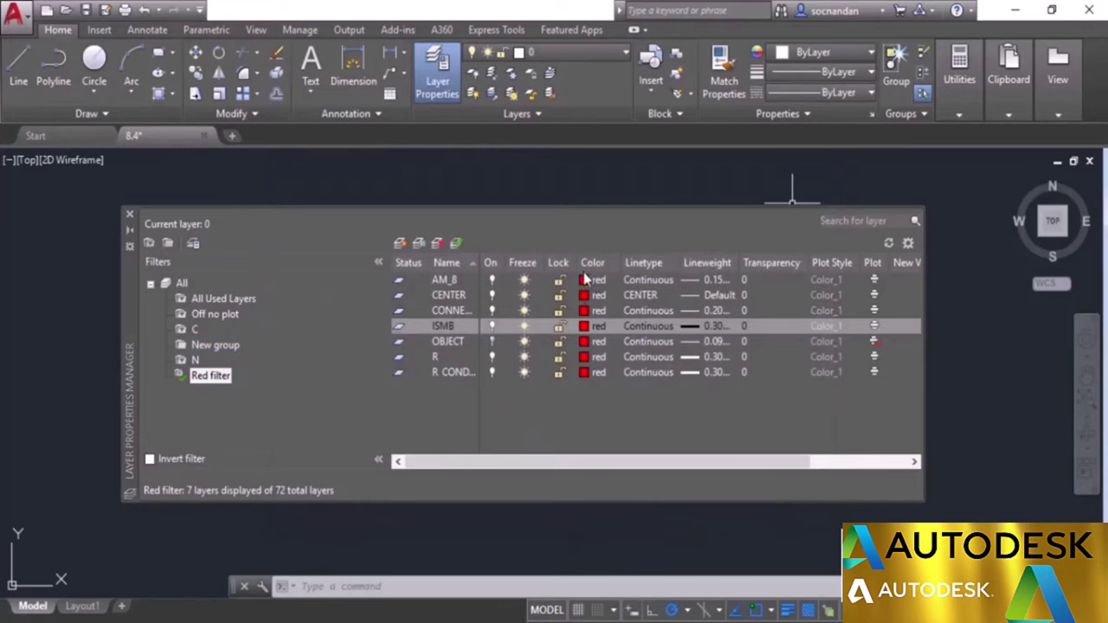
{"action": "left_click", "coordinate": [149, 459]}
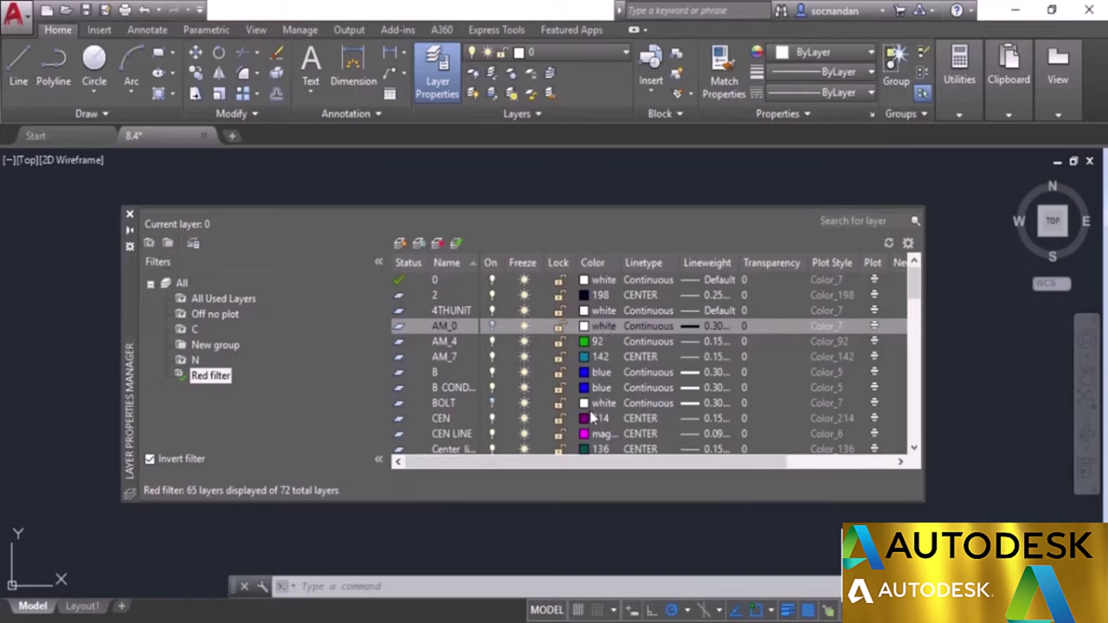
Step: Turn off filter inversion and display the layers matched by filter N and by filter C
{"action": "left_click", "coordinate": [150, 460]}
{"action": "left_click", "coordinate": [195, 361]}
{"action": "left_click", "coordinate": [195, 330]}
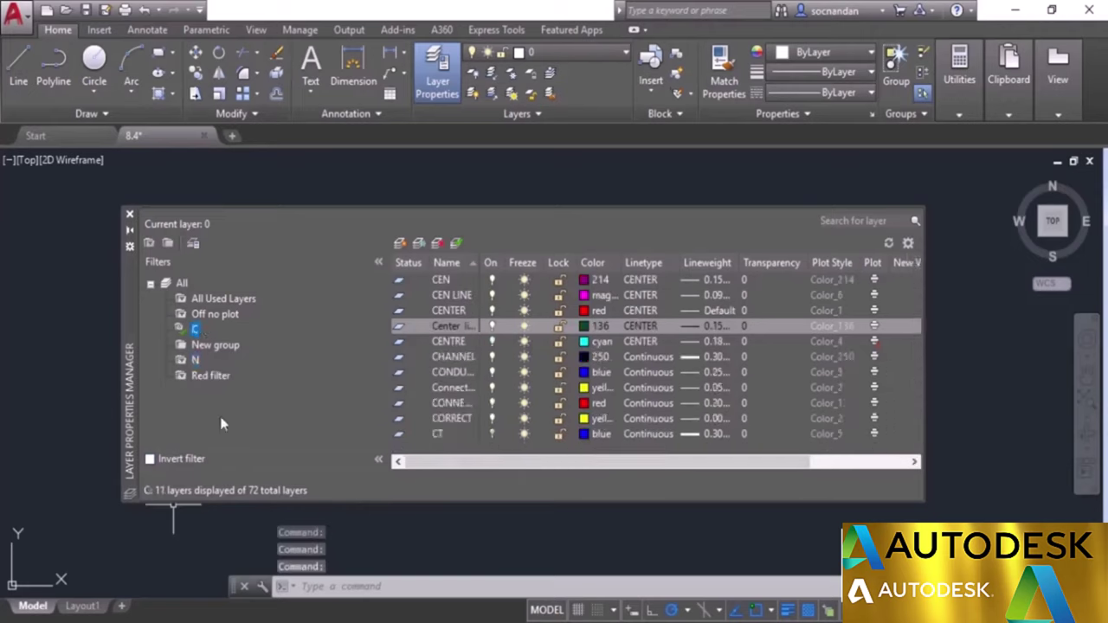
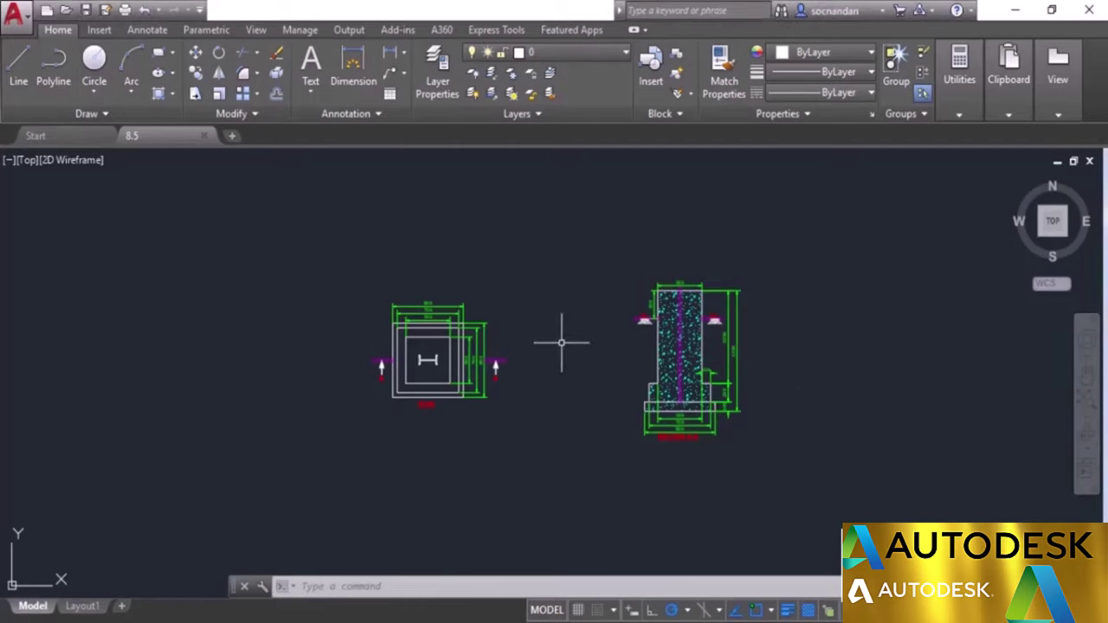
Step: In drawing 8.5, merge the Text layer into the Cline layer by picking the plan's section letter A and its section line
{"action": "scroll", "coordinate": [563, 344], "scroll_direction": "up", "scroll_amount": 2}
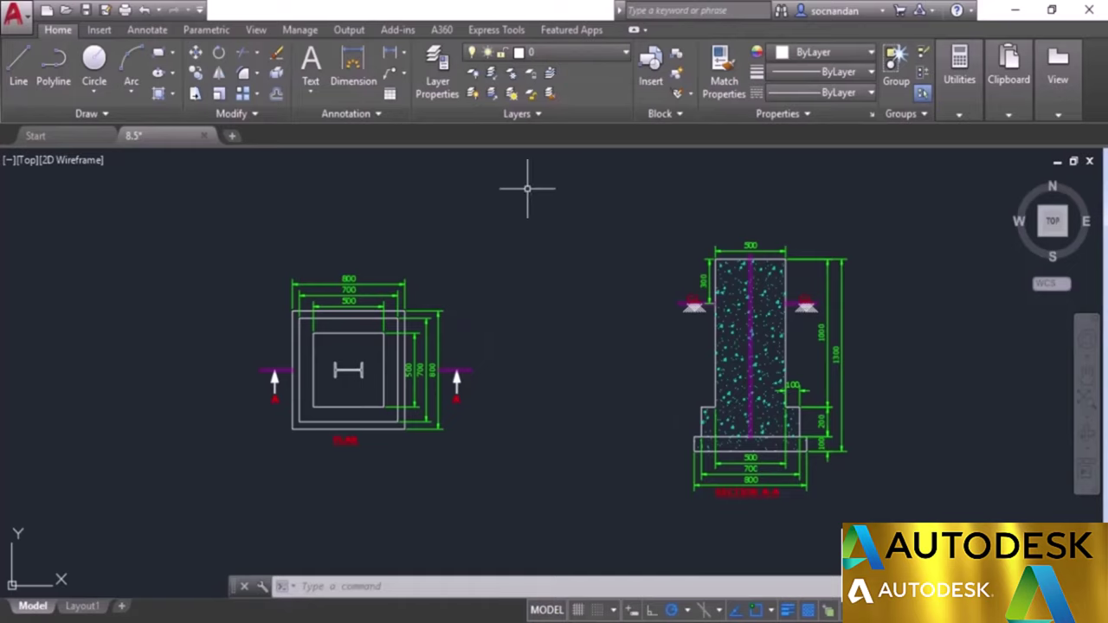
{"action": "left_click", "coordinate": [524, 122]}
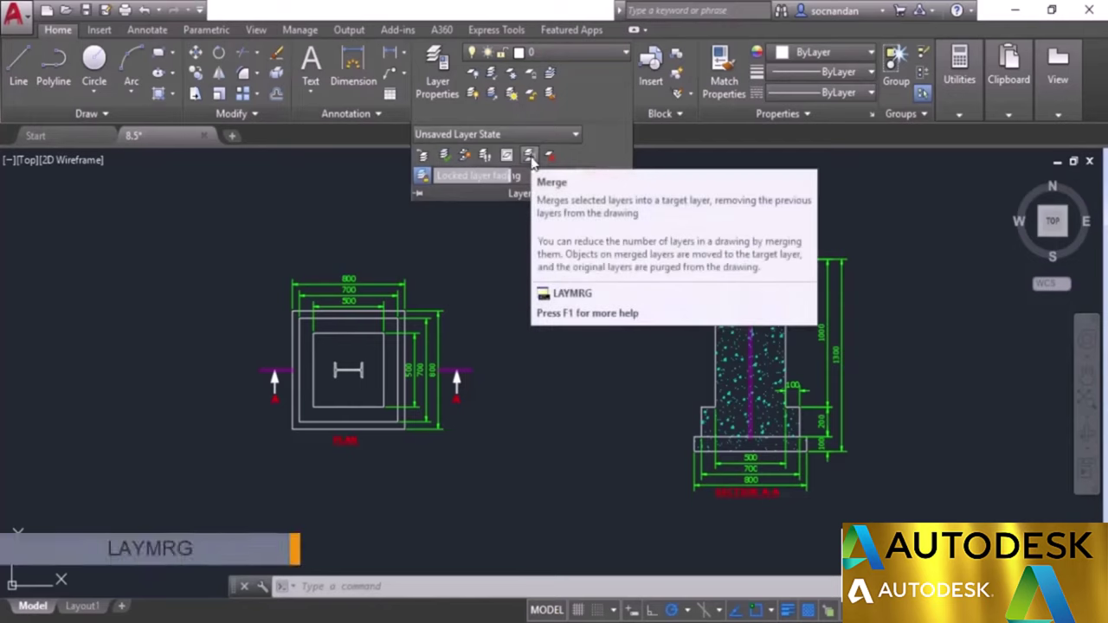
{"action": "left_click", "coordinate": [530, 158]}
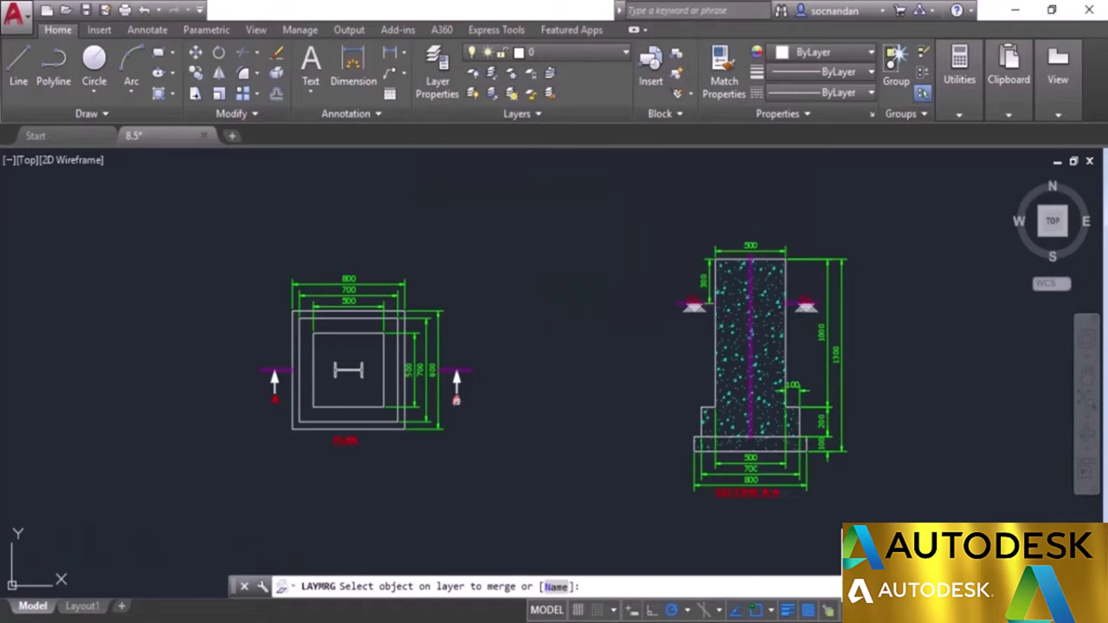
{"action": "left_click", "coordinate": [456, 400]}
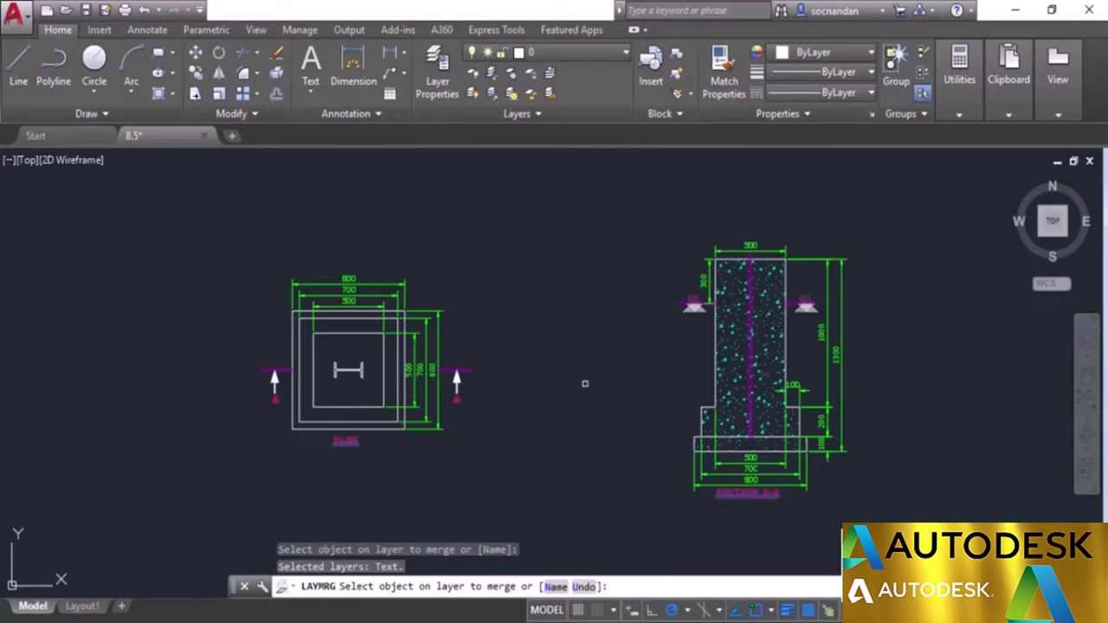
{"action": "key", "text": "Return"}
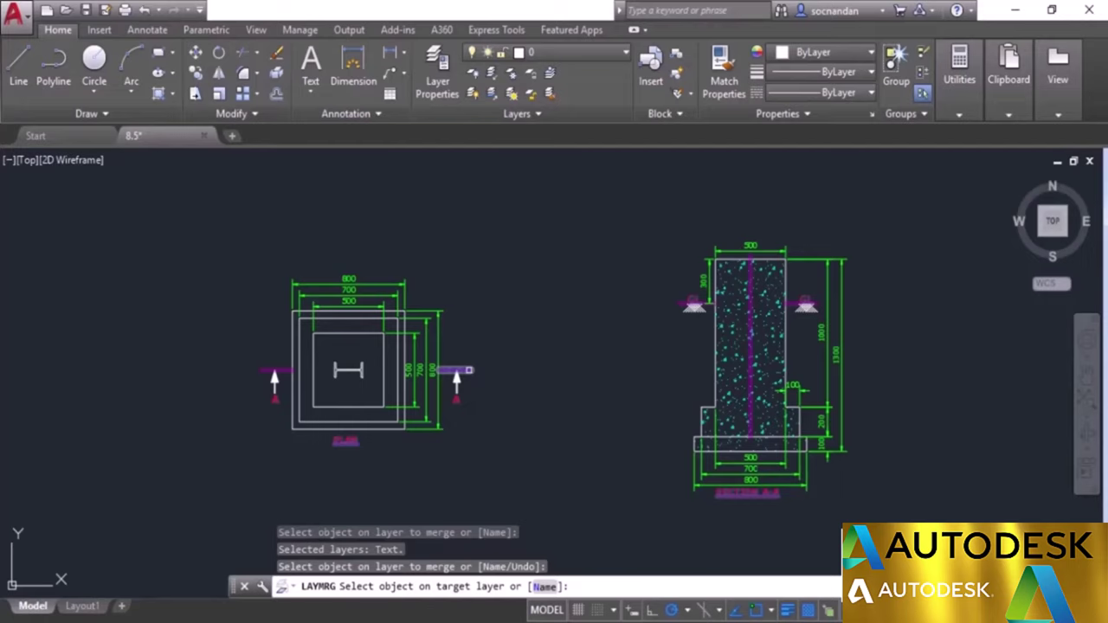
{"action": "left_click", "coordinate": [468, 369]}
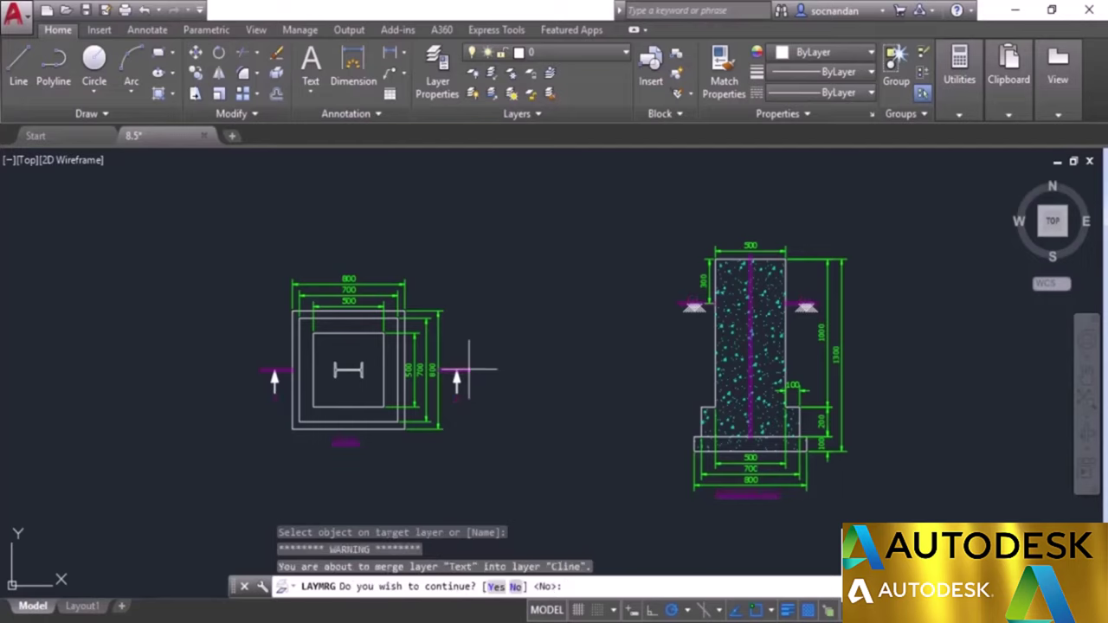
{"action": "scroll", "coordinate": [347, 442], "scroll_direction": "up", "scroll_amount": 4}
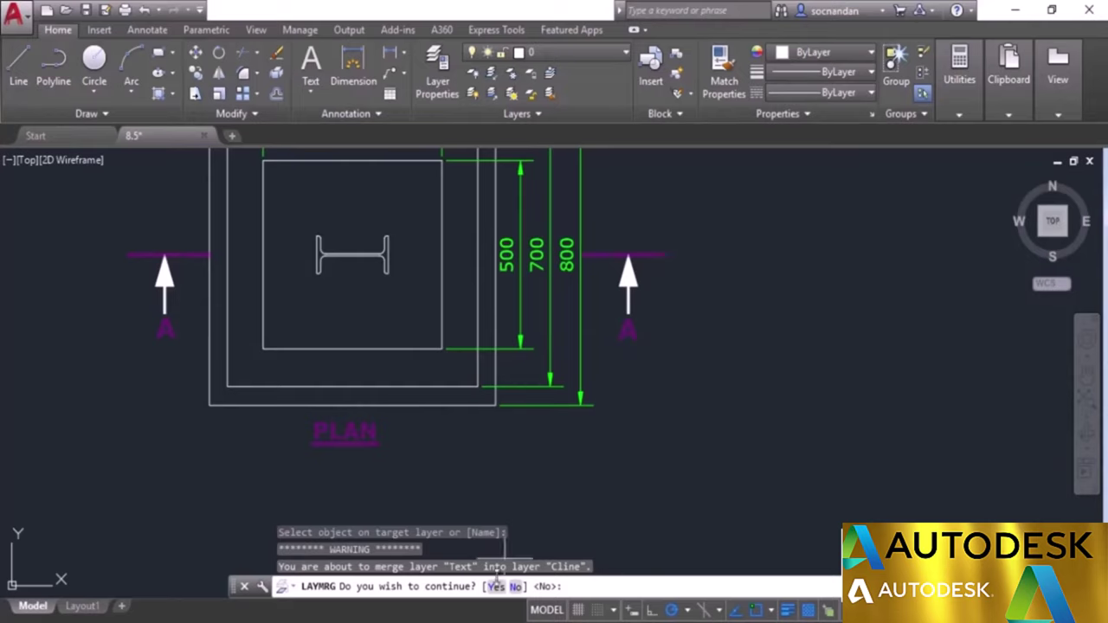
{"action": "left_click", "coordinate": [495, 587]}
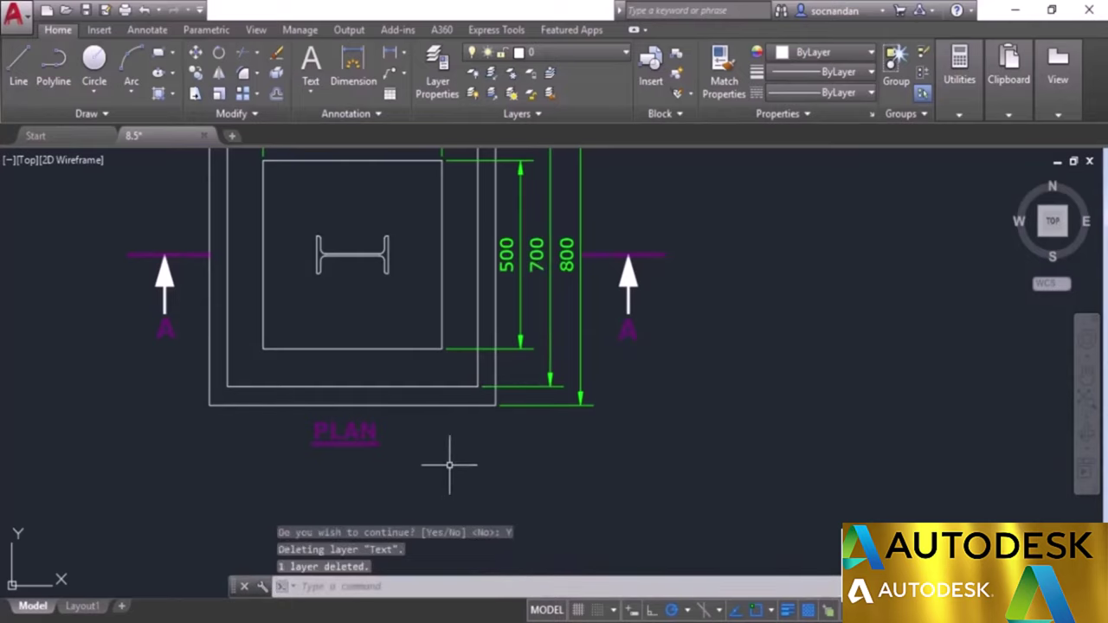
Step: Check which layers the drawing contains, undo the layer merge, and check the layer list again
{"action": "left_click", "coordinate": [572, 51]}
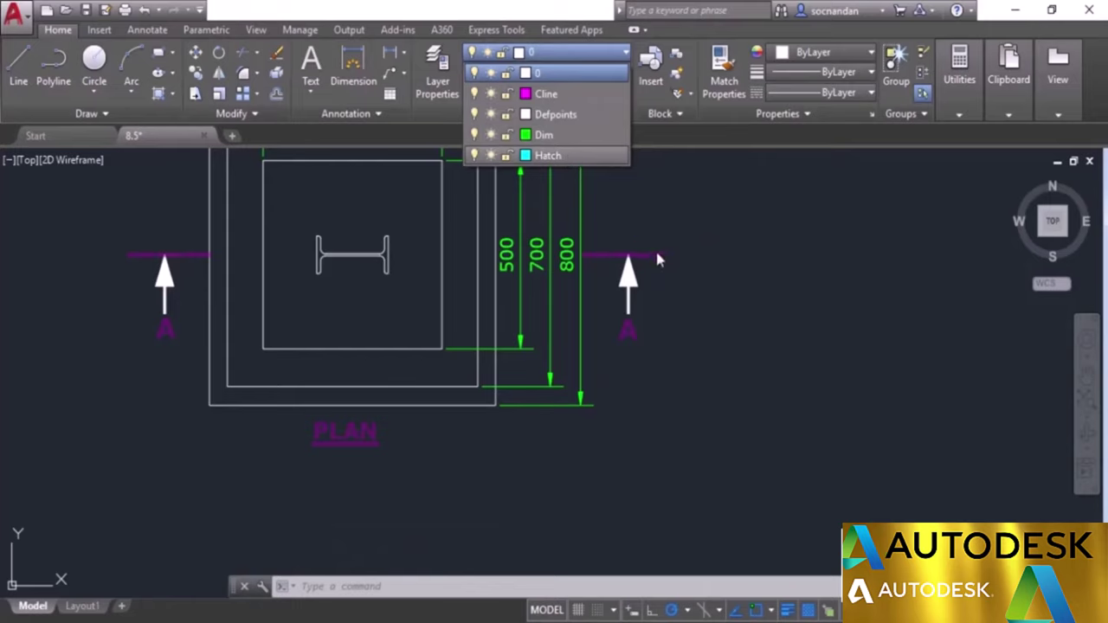
{"action": "left_click", "coordinate": [591, 55]}
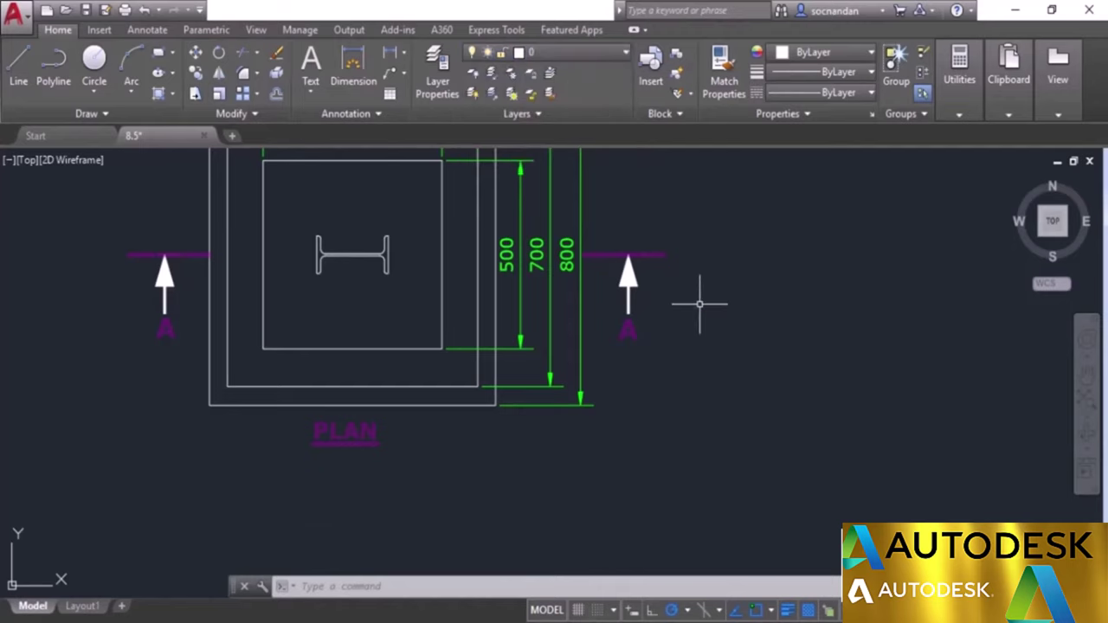
{"action": "key", "text": "ctrl+z"}
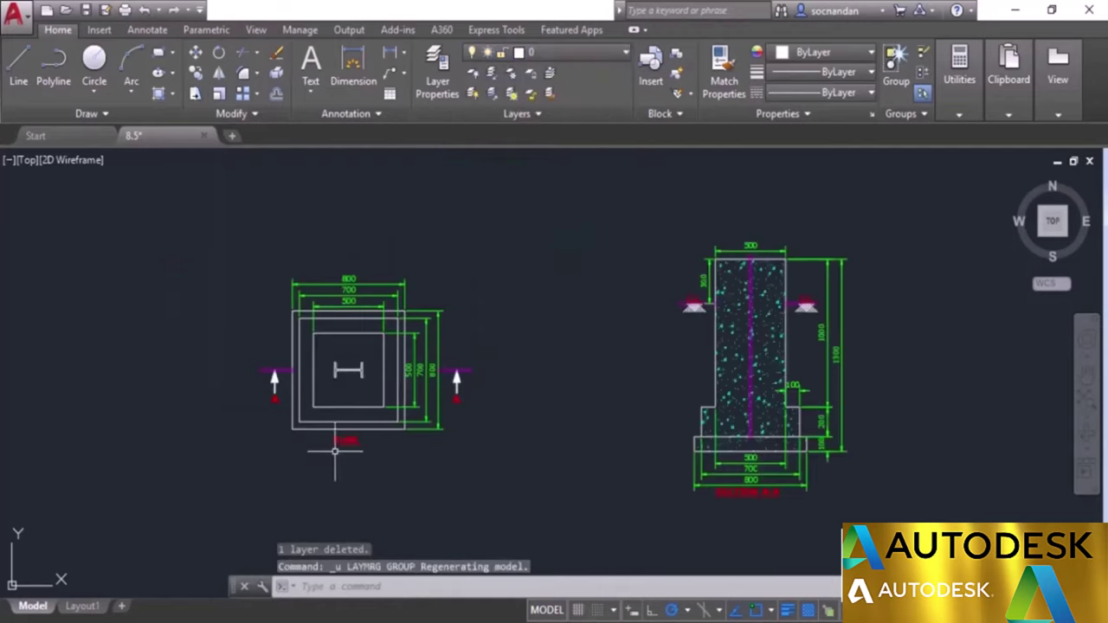
{"action": "left_click", "coordinate": [558, 52]}
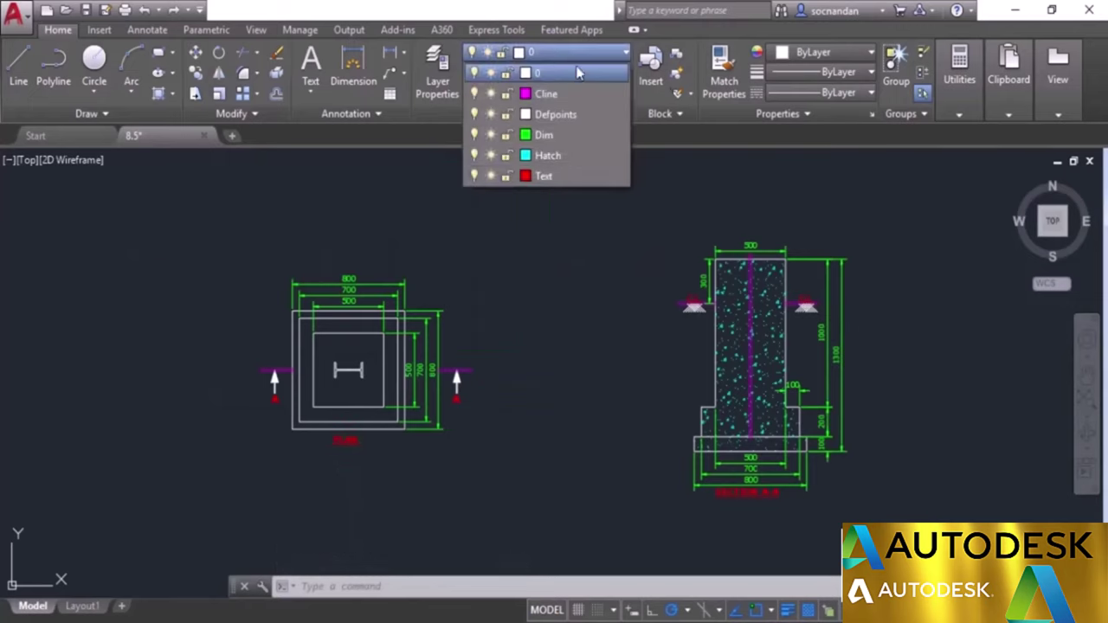
{"action": "left_click", "coordinate": [582, 54]}
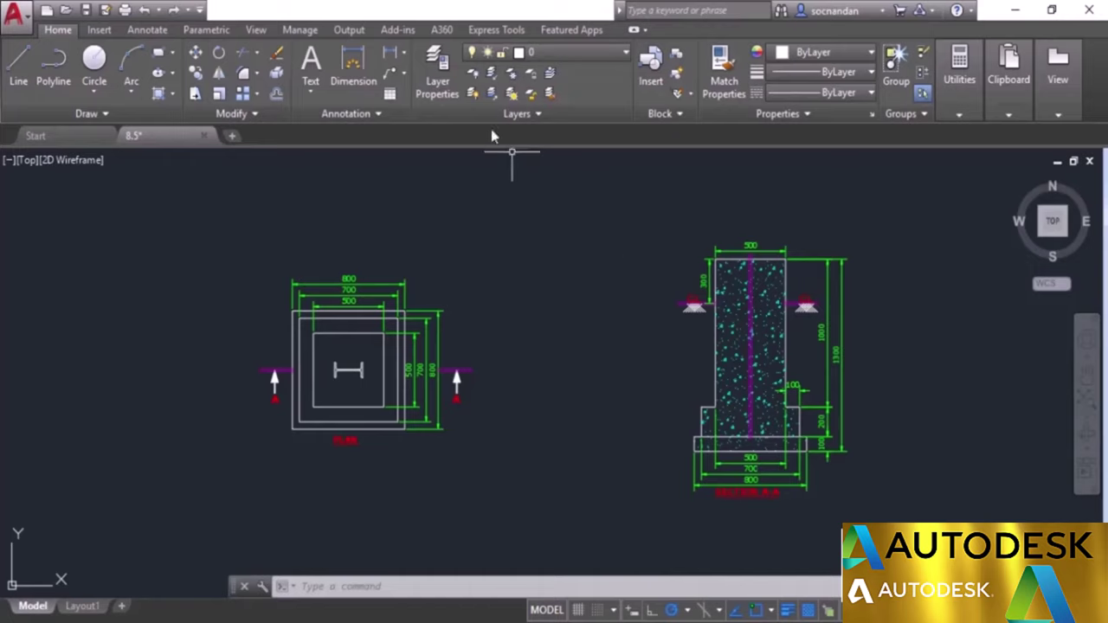
Step: Open the layer properties manager, select the Text layer, and narrow and move the palette so the plan view stays uncovered
{"action": "left_click", "coordinate": [437, 70]}
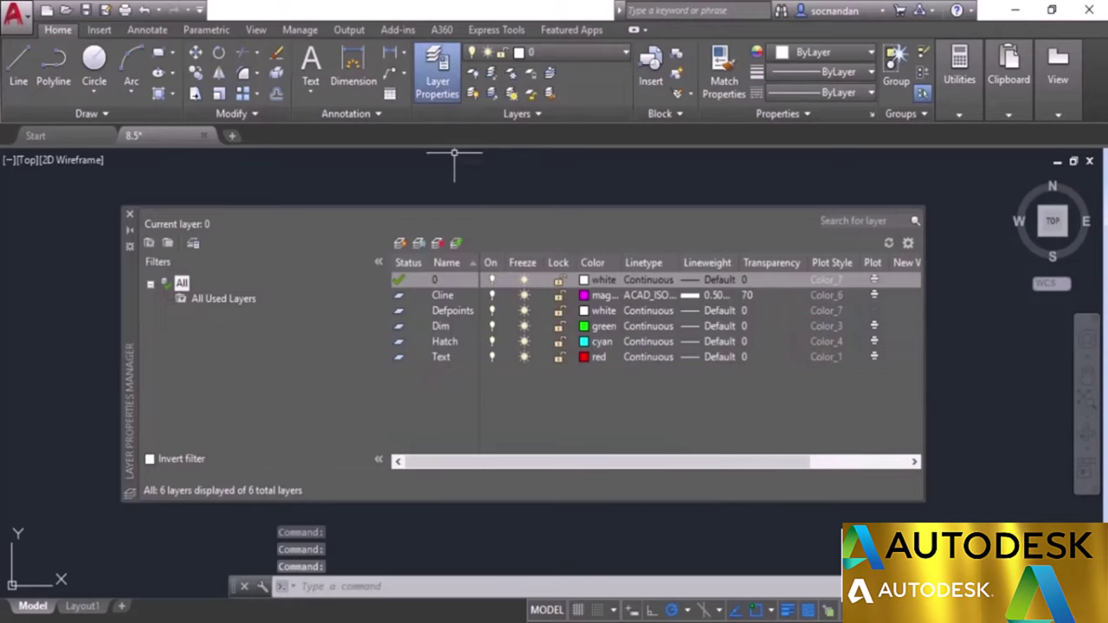
{"action": "left_click", "coordinate": [433, 358]}
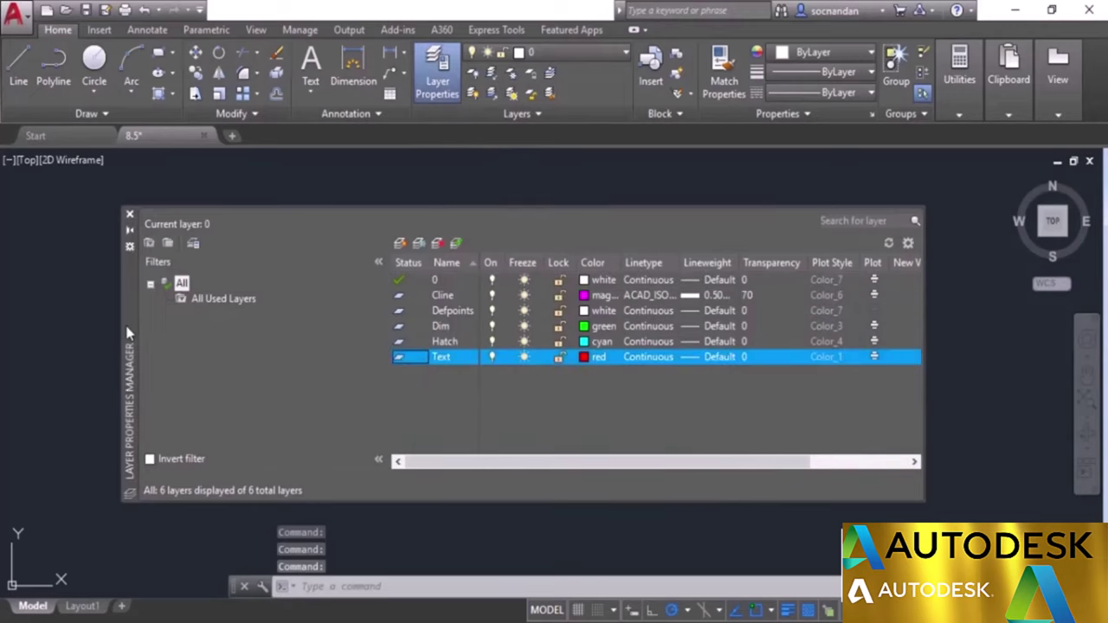
{"action": "left_click_drag", "start_coordinate": [130, 335], "coordinate": [227, 318]}
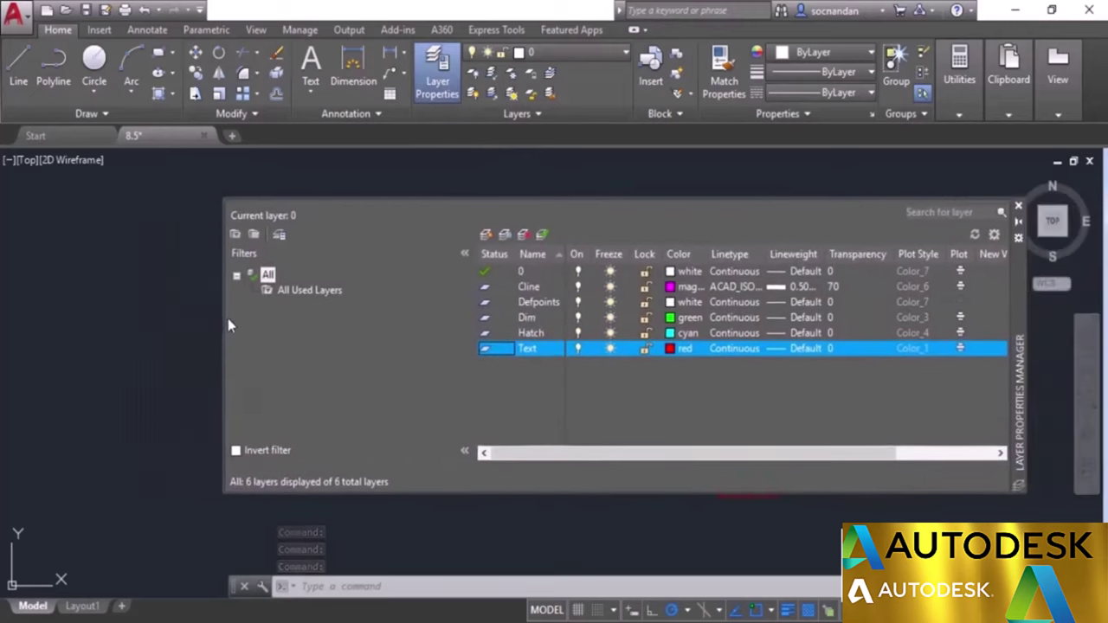
{"action": "left_click_drag", "start_coordinate": [1021, 359], "coordinate": [779, 378]}
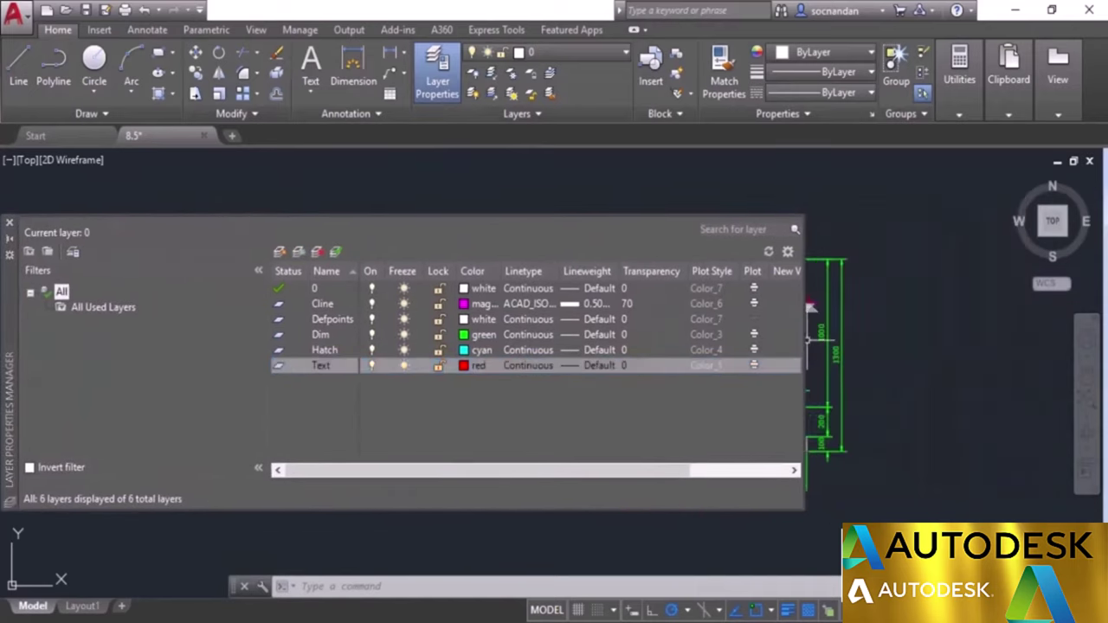
{"action": "left_click_drag", "start_coordinate": [803, 349], "coordinate": [381, 343]}
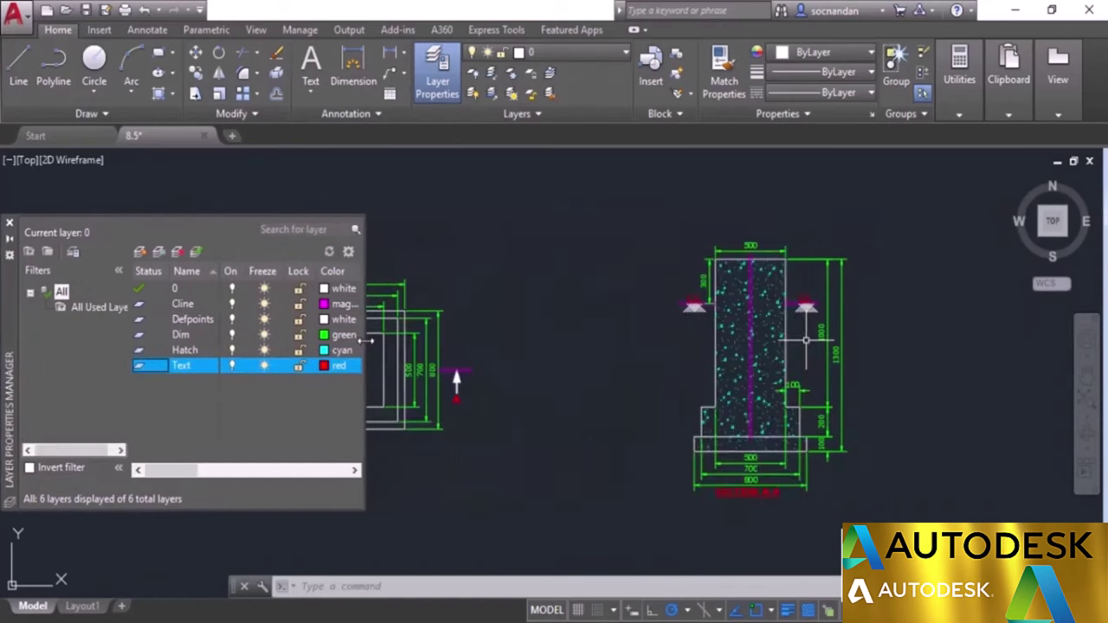
{"action": "mouse_move", "coordinate": [8, 342]}
{"action": "left_mouse_down"}
{"action": "mouse_move", "coordinate": [290, 354]}
{"action": "mouse_move", "coordinate": [600, 294]}
{"action": "mouse_move", "coordinate": [567, 313]}
{"action": "left_mouse_up"}
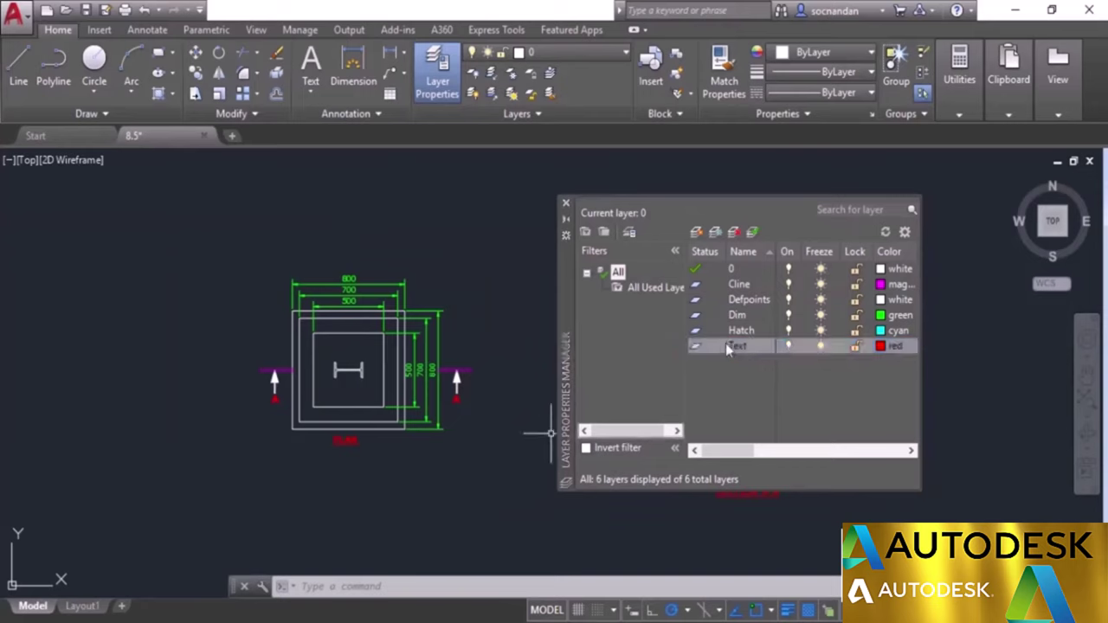
Step: Try to delete the selected Text layer from the layer properties manager, dismiss the notice, and close the manager
{"action": "left_click", "coordinate": [733, 232]}
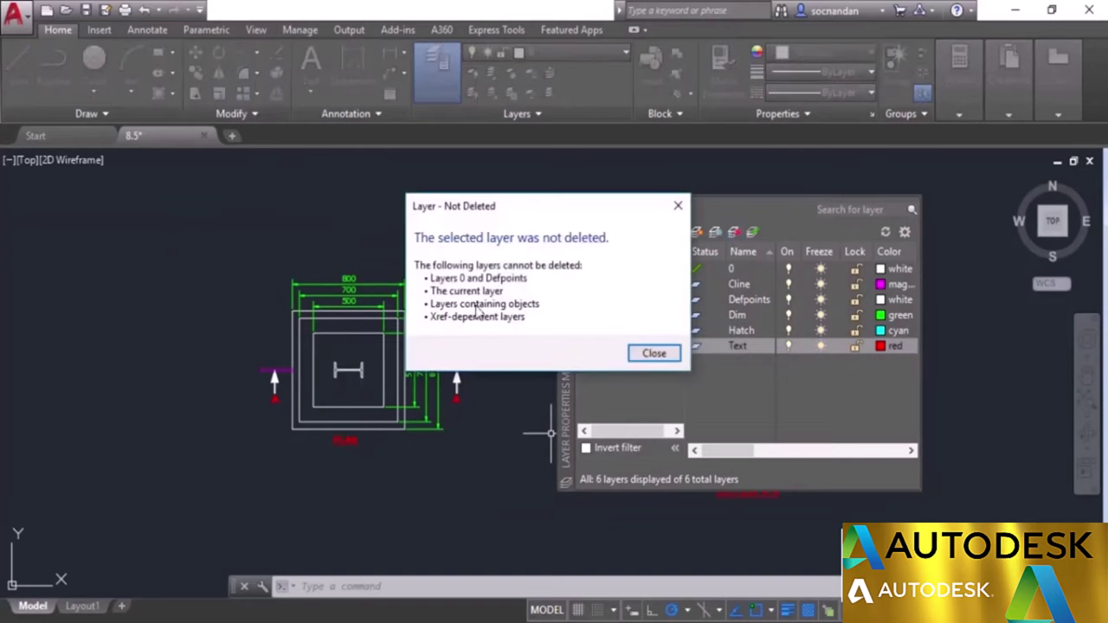
{"action": "left_click", "coordinate": [654, 353]}
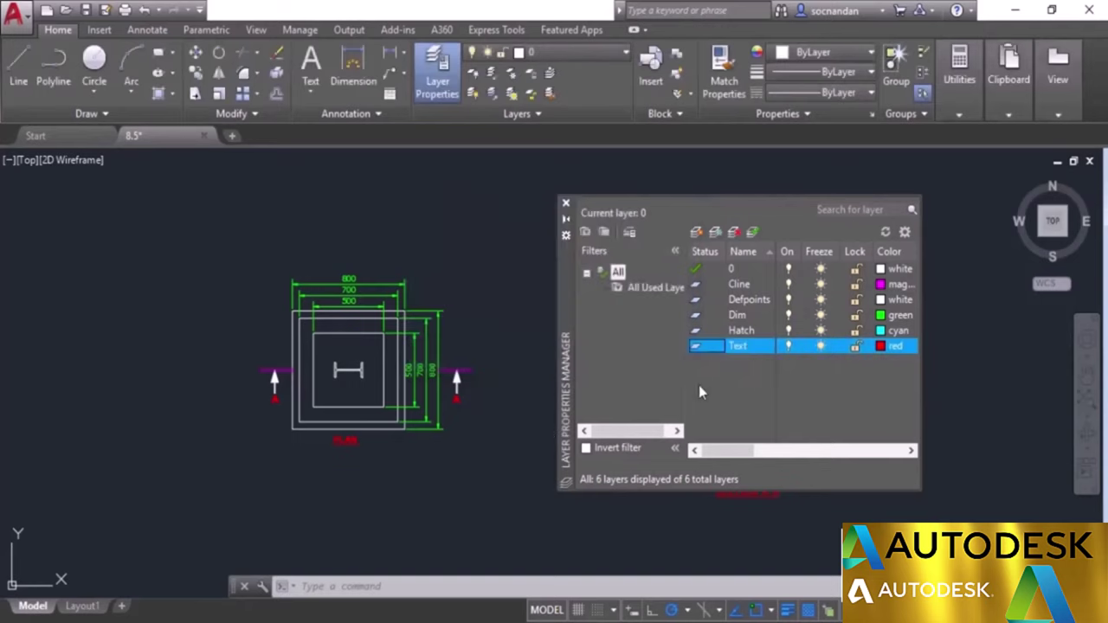
{"action": "left_click", "coordinate": [566, 203]}
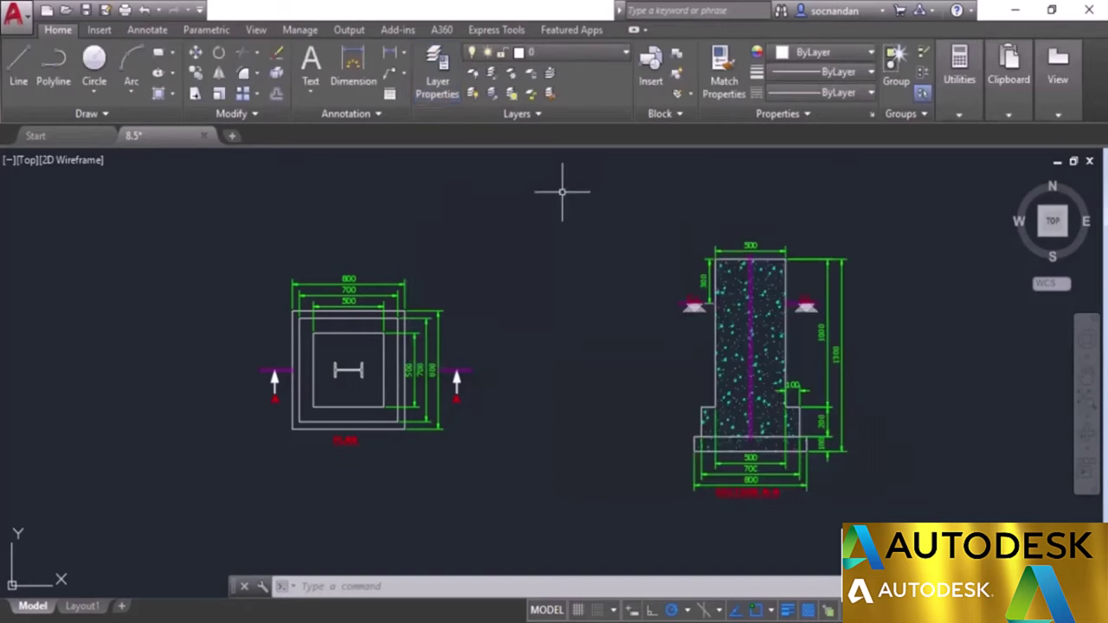
Step: Delete the Text layer together with its objects using Layer Delete, picking the section letter A beside the plan and confirming
{"action": "left_click", "coordinate": [538, 116]}
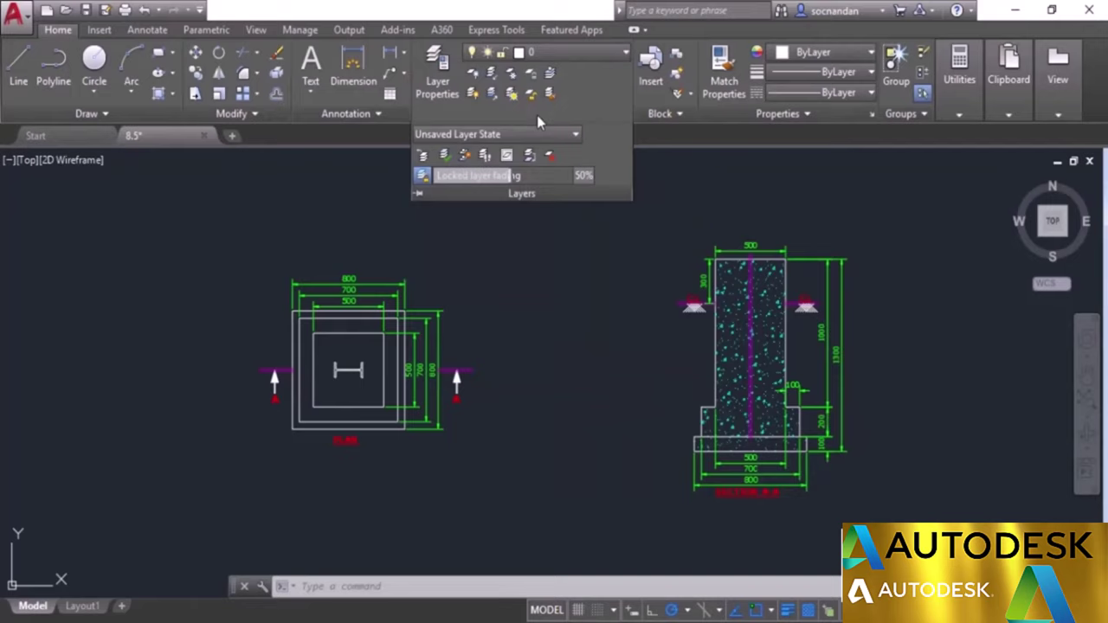
{"action": "left_click", "coordinate": [555, 158]}
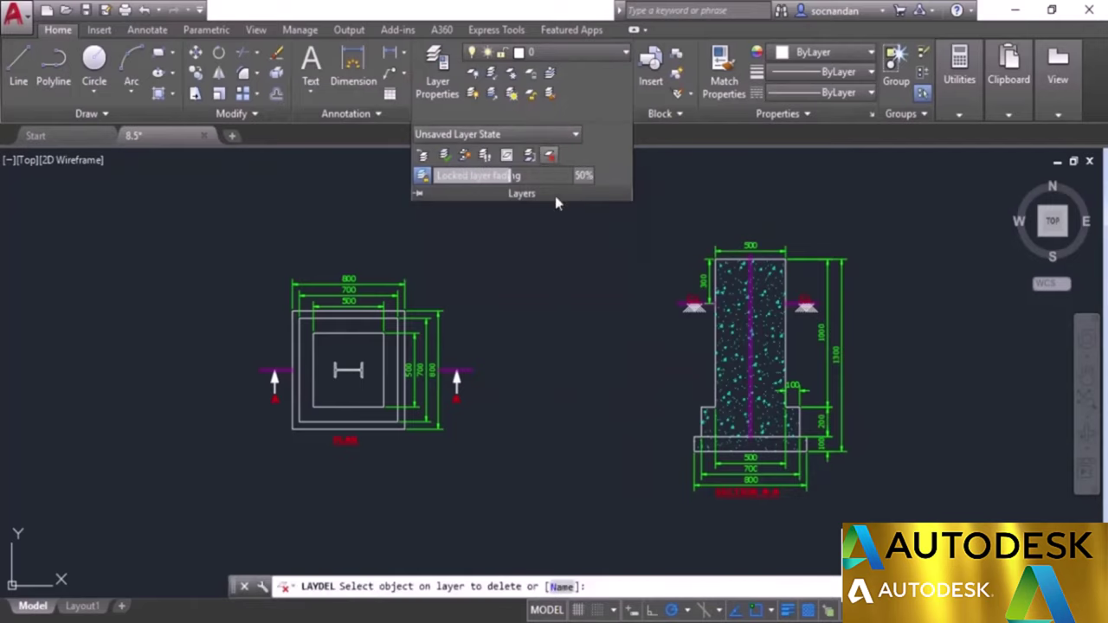
{"action": "left_click", "coordinate": [459, 400]}
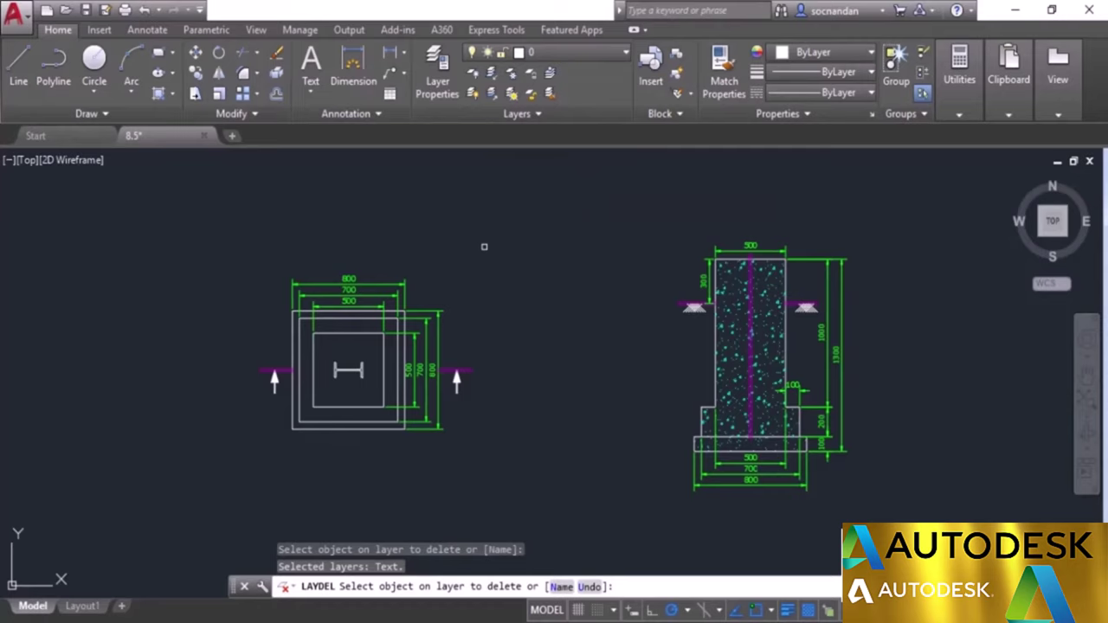
{"action": "key", "text": "Return"}
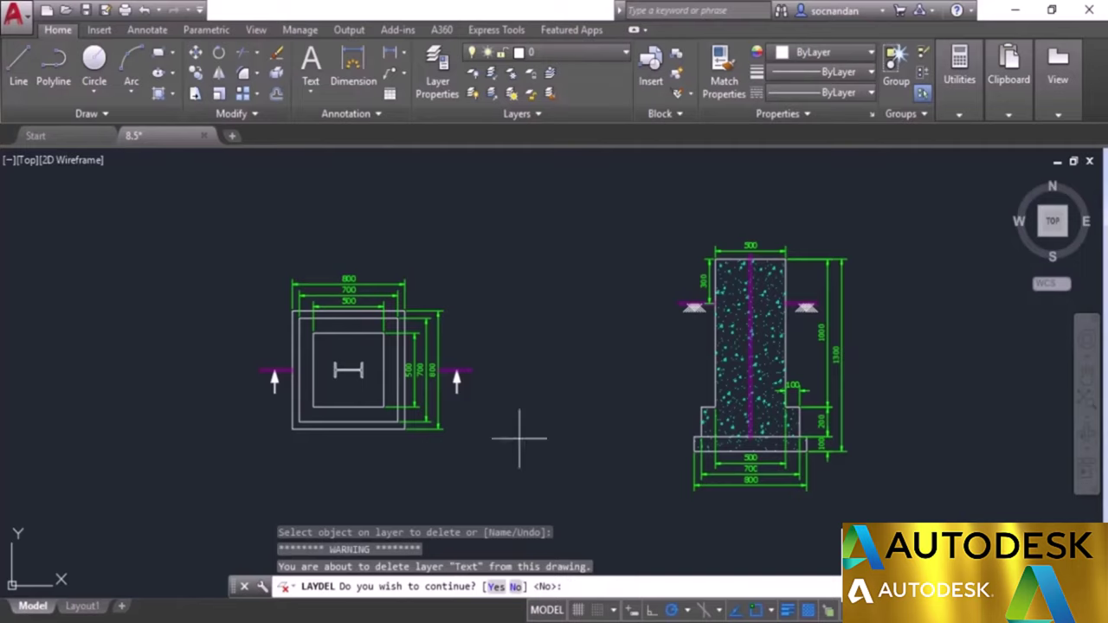
{"action": "left_click", "coordinate": [497, 587]}
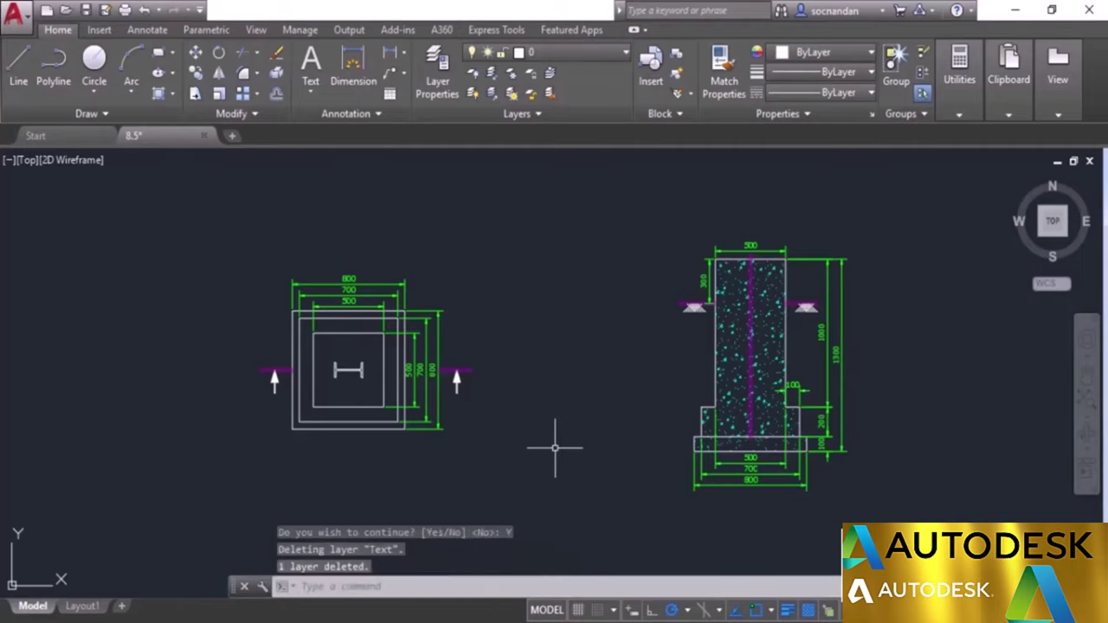
Step: Check which layers remain in the drawing and undo the deletion of the Text layer
{"action": "left_click", "coordinate": [587, 57]}
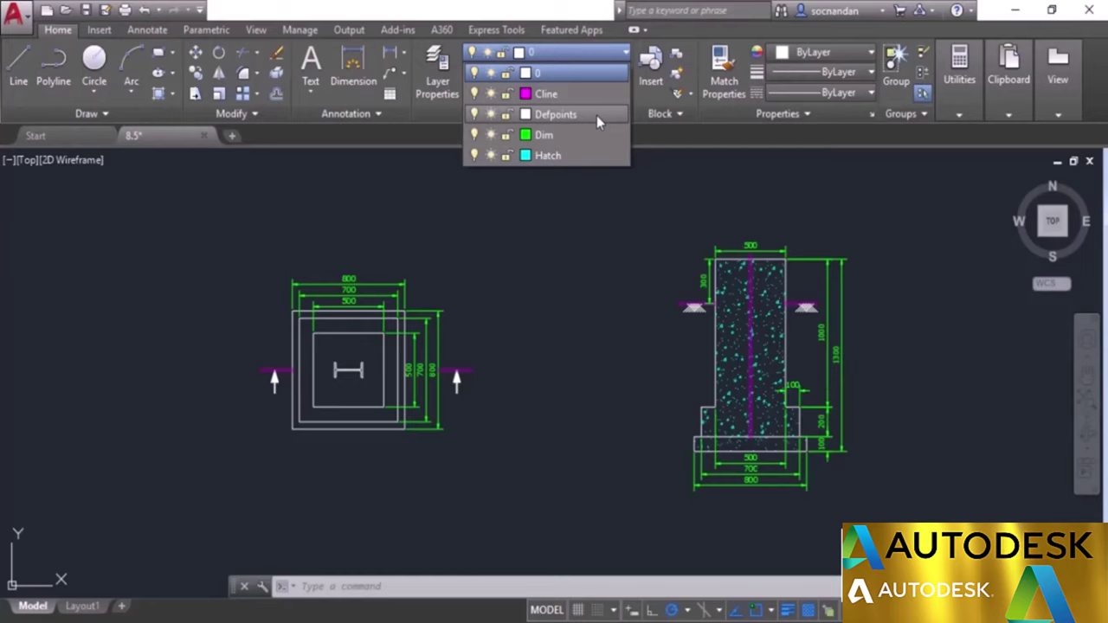
{"action": "left_click", "coordinate": [419, 135]}
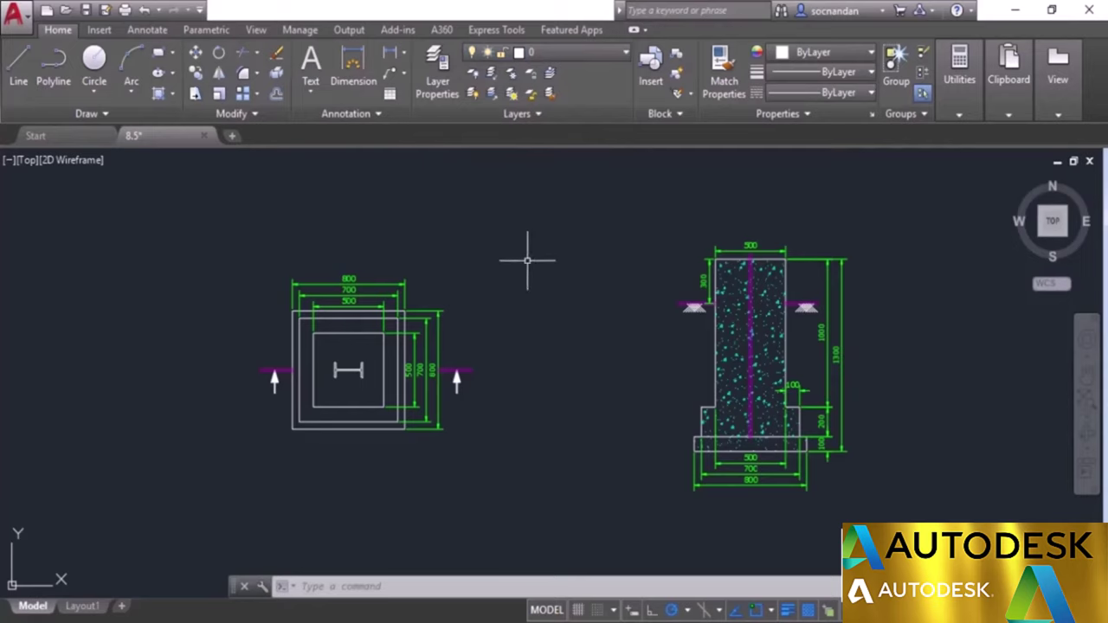
{"action": "key", "text": "ctrl+z"}
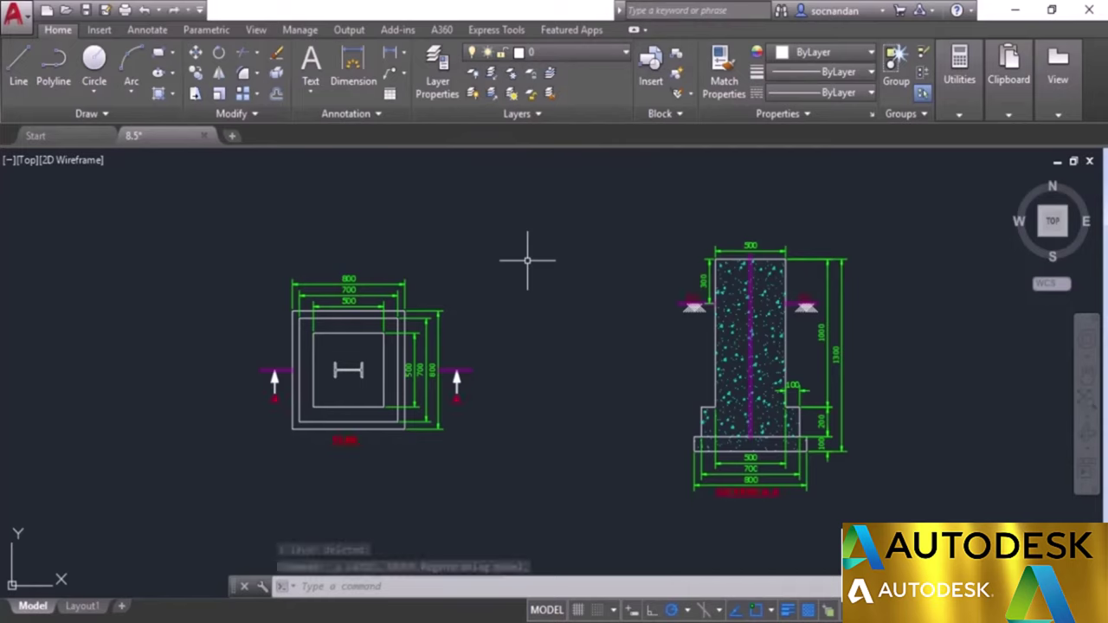
Step: Copy both section arrows of the plan to the Cline layer in place with Copy Objects to New Layer, picking a section line as destination
{"action": "middle_click_drag", "start_coordinate": [636, 380], "coordinate": [653, 361]}
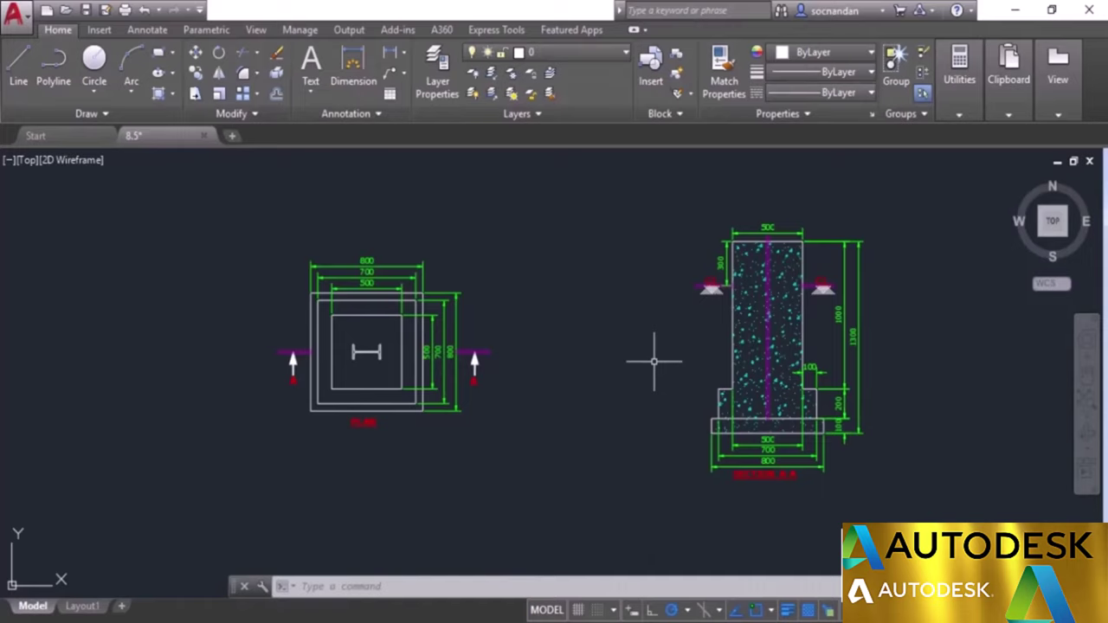
{"action": "left_click", "coordinate": [534, 115]}
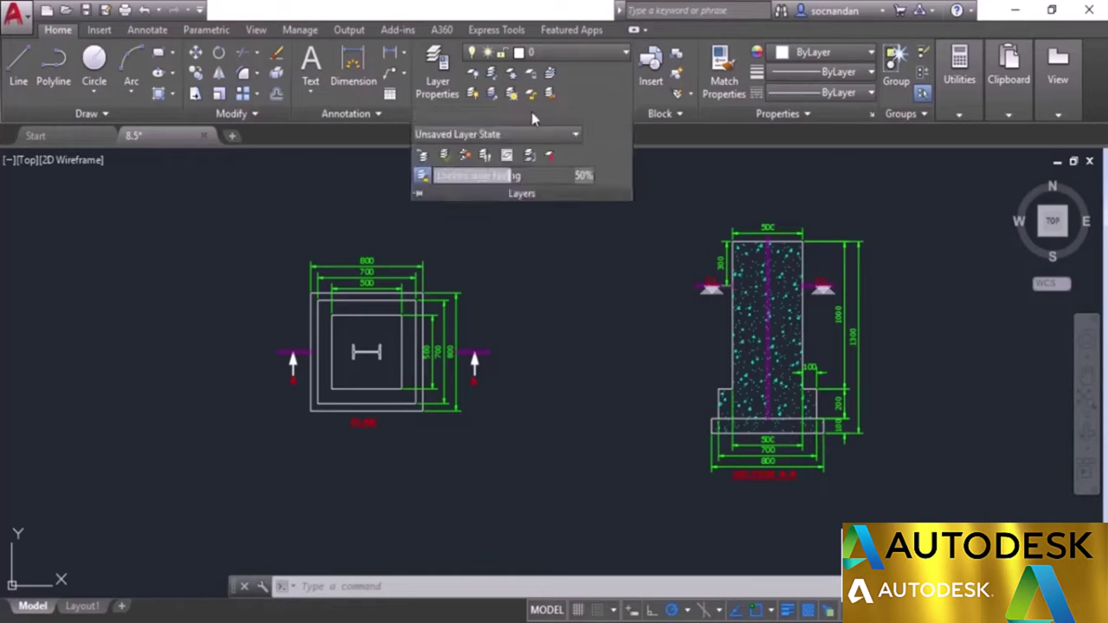
{"action": "left_click", "coordinate": [466, 156]}
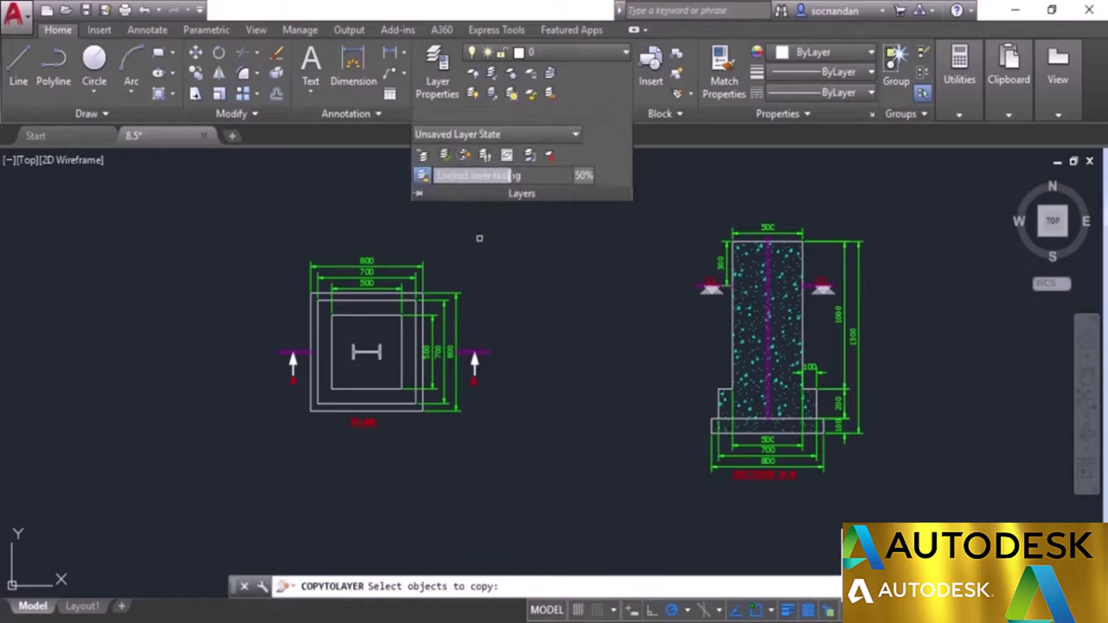
{"action": "scroll", "coordinate": [491, 303], "scroll_direction": "up", "scroll_amount": 2}
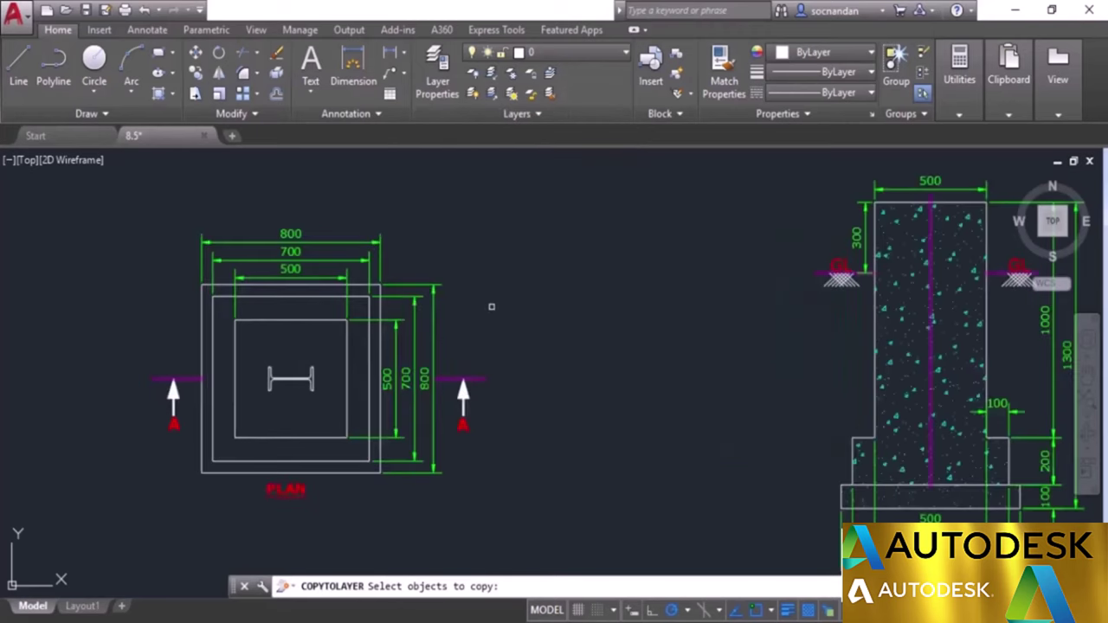
{"action": "left_click", "coordinate": [478, 405]}
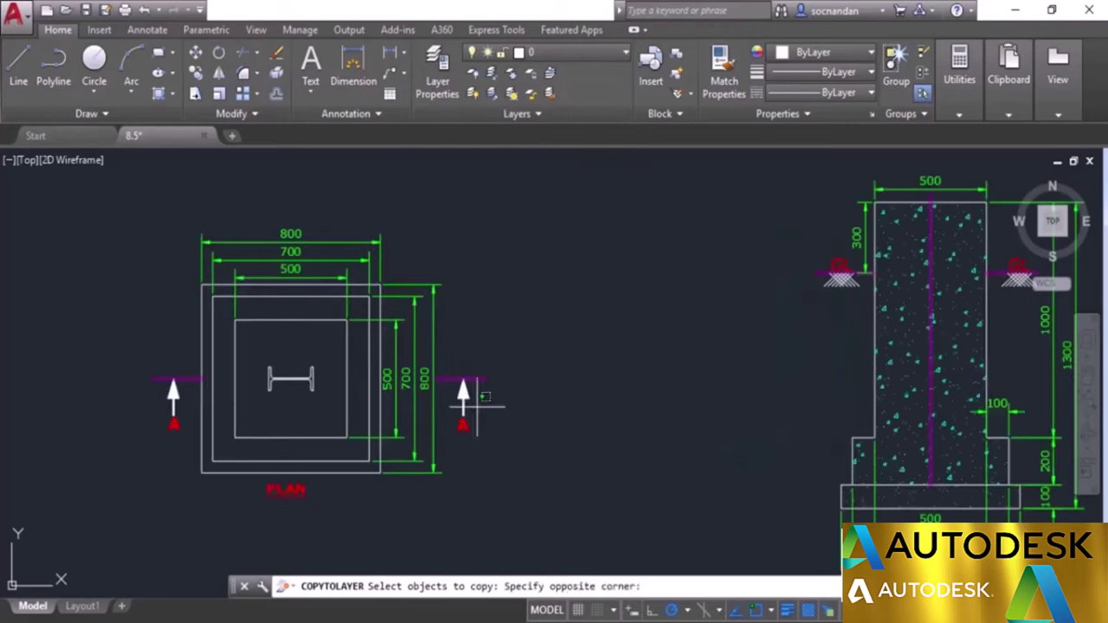
{"action": "left_click", "coordinate": [456, 378]}
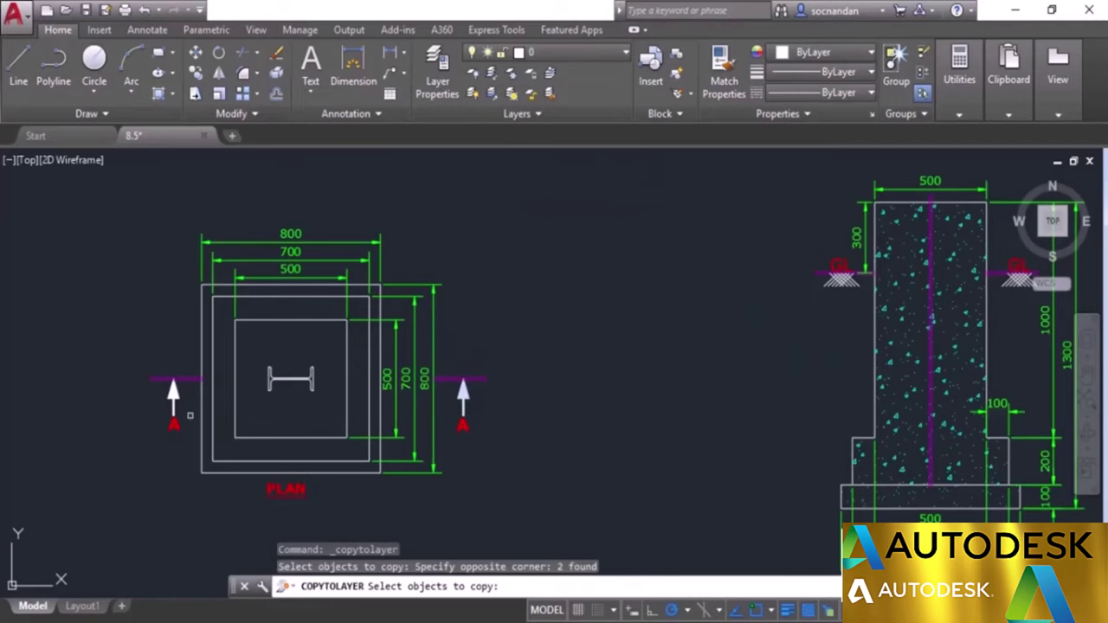
{"action": "left_click", "coordinate": [186, 405]}
{"action": "left_click", "coordinate": [129, 368]}
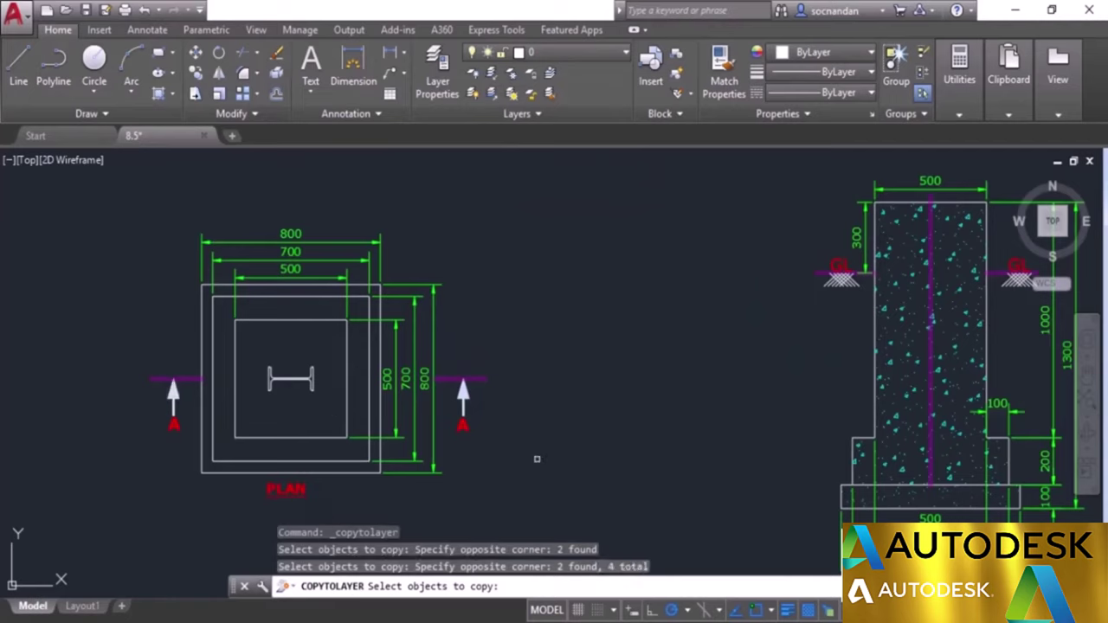
{"action": "key", "text": "Return"}
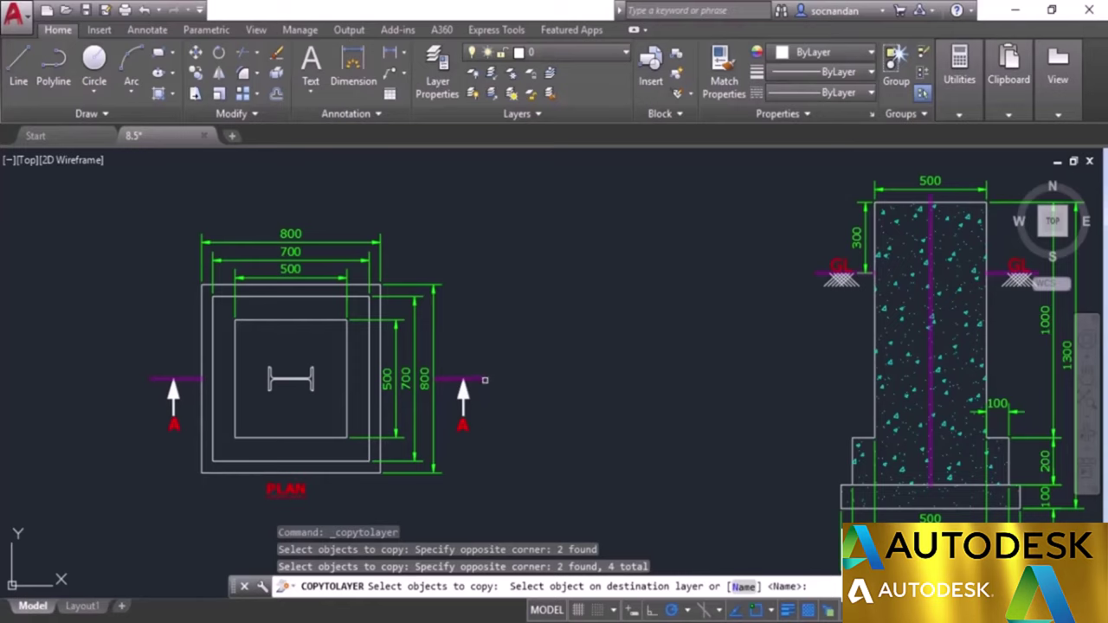
{"action": "left_click", "coordinate": [483, 379]}
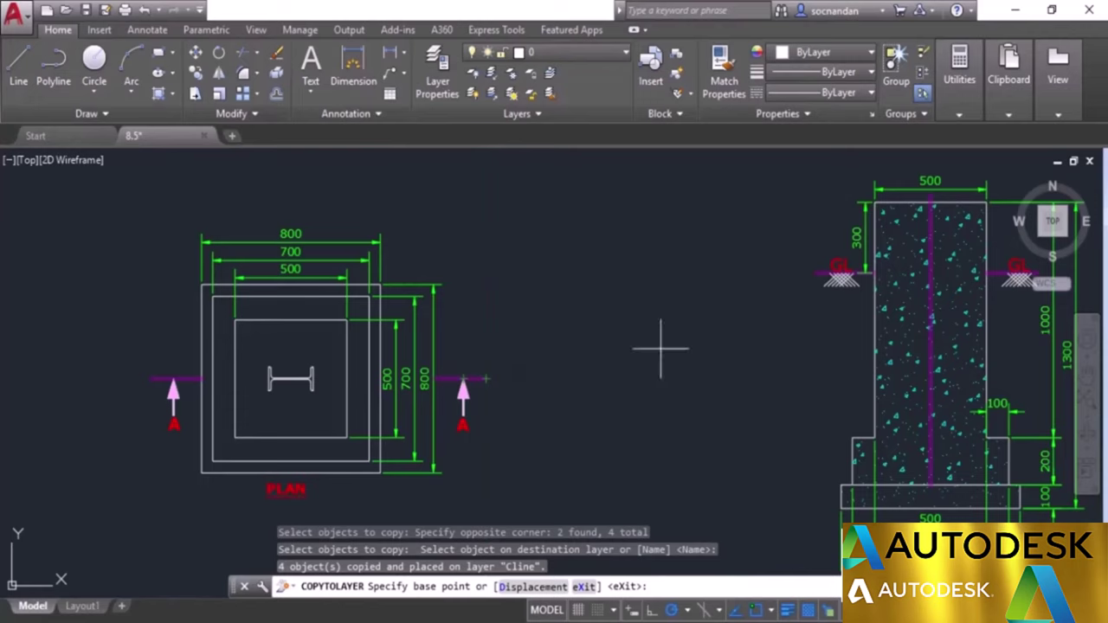
{"action": "key", "text": "Return"}
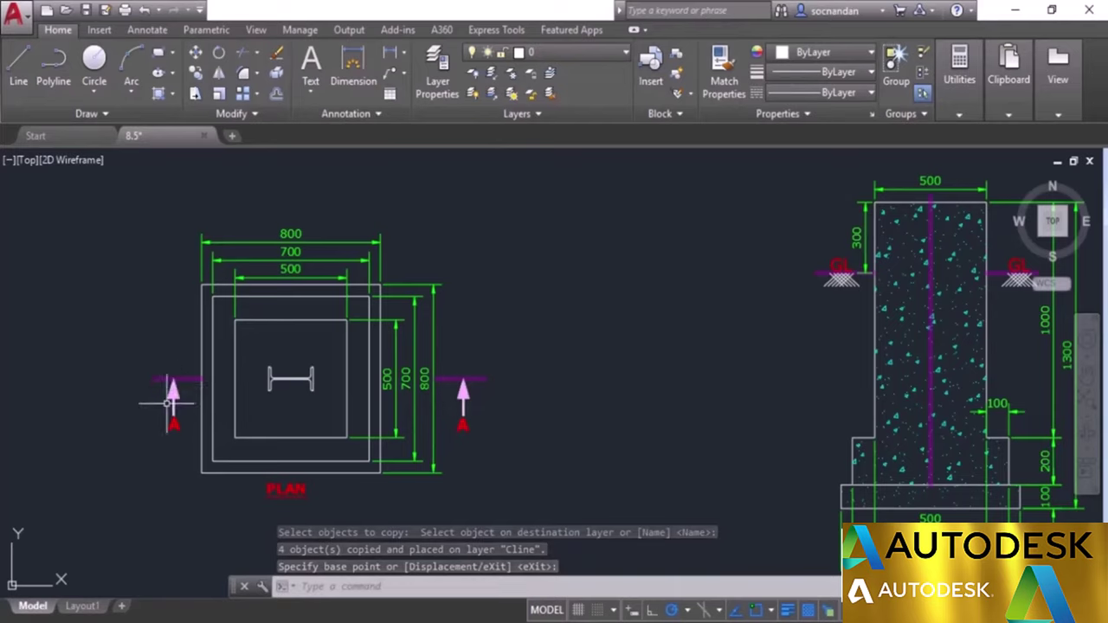
Step: Erase the original white arrowhead and arrow shaft on layer 0 at the plan's right section mark
{"action": "left_click", "coordinate": [466, 385]}
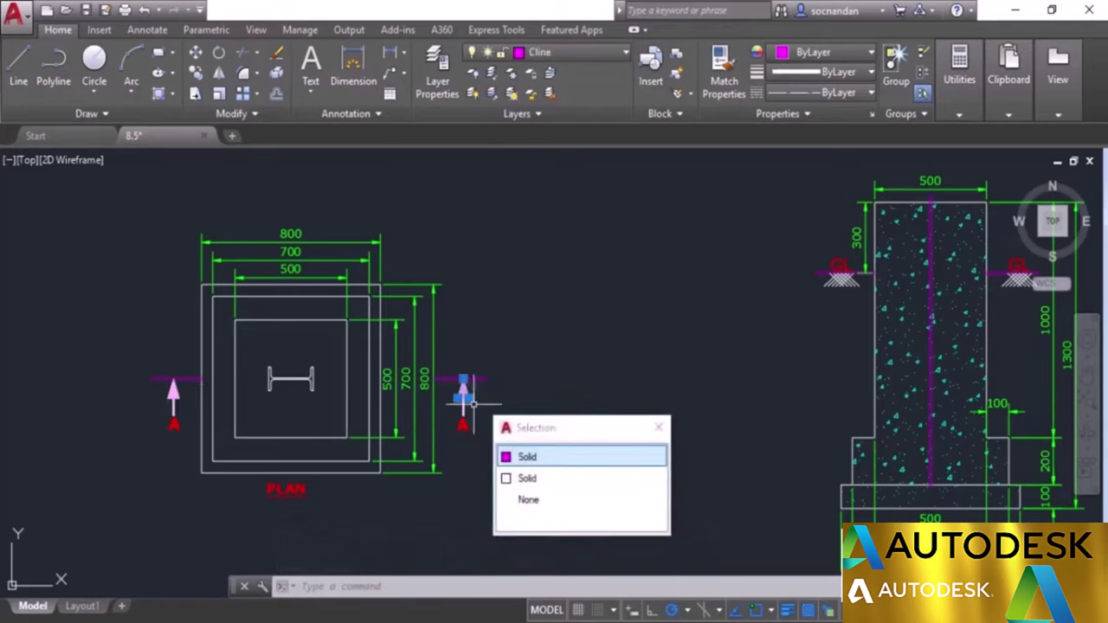
{"action": "left_click", "coordinate": [534, 479]}
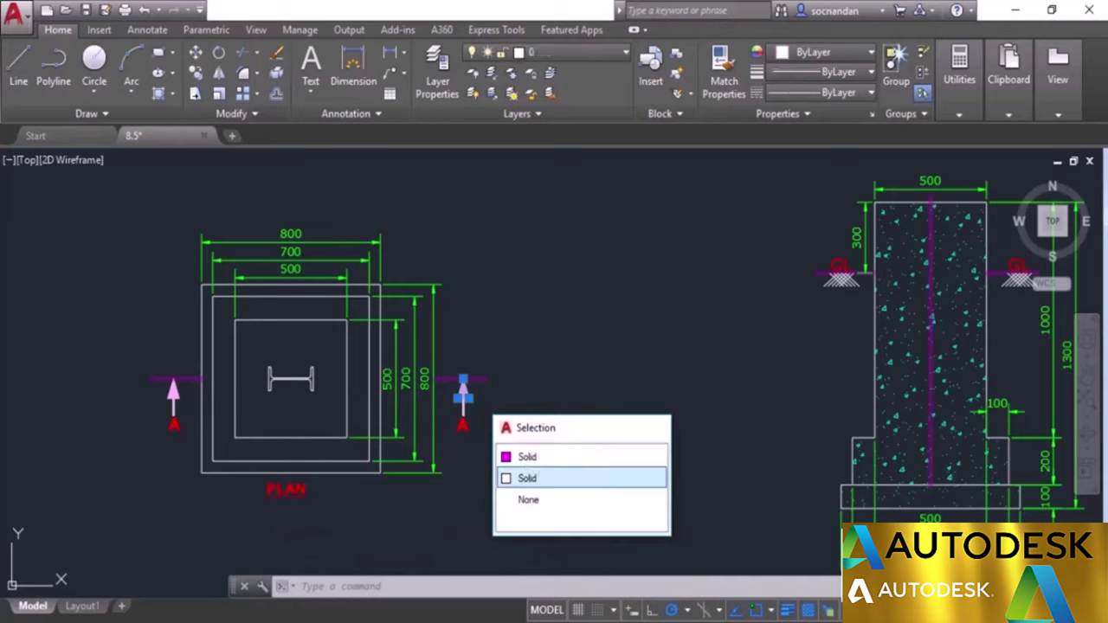
{"action": "right_click", "coordinate": [586, 375]}
{"action": "left_click", "coordinate": [610, 311]}
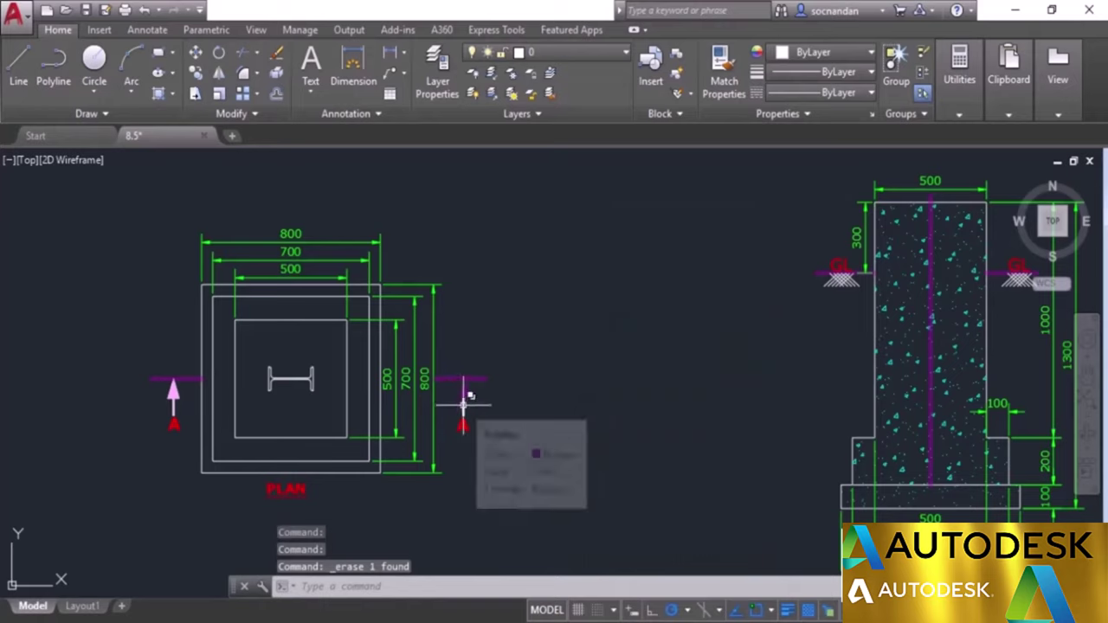
{"action": "left_click", "coordinate": [465, 398]}
{"action": "mouse_move", "coordinate": [463, 401]}
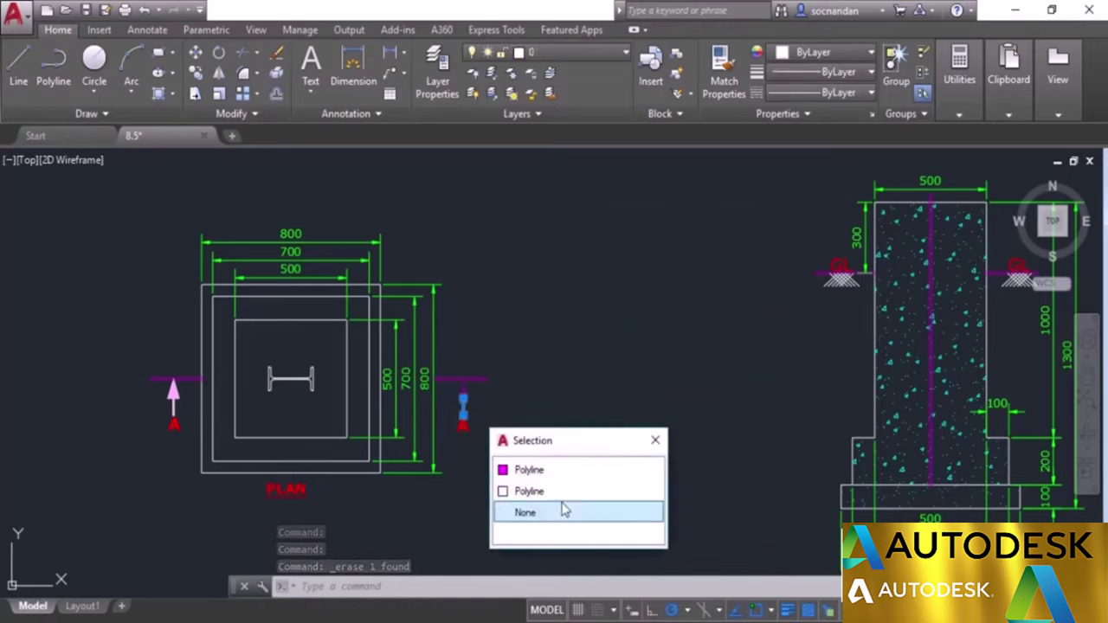
{"action": "left_click", "coordinate": [536, 492]}
{"action": "right_click", "coordinate": [569, 425]}
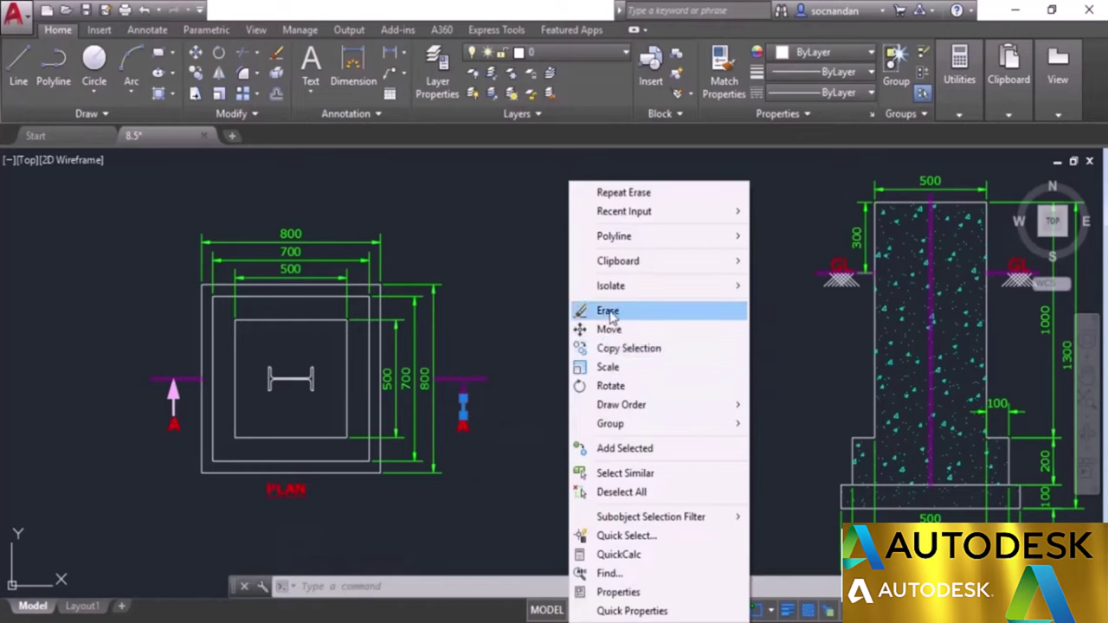
{"action": "left_click", "coordinate": [609, 310]}
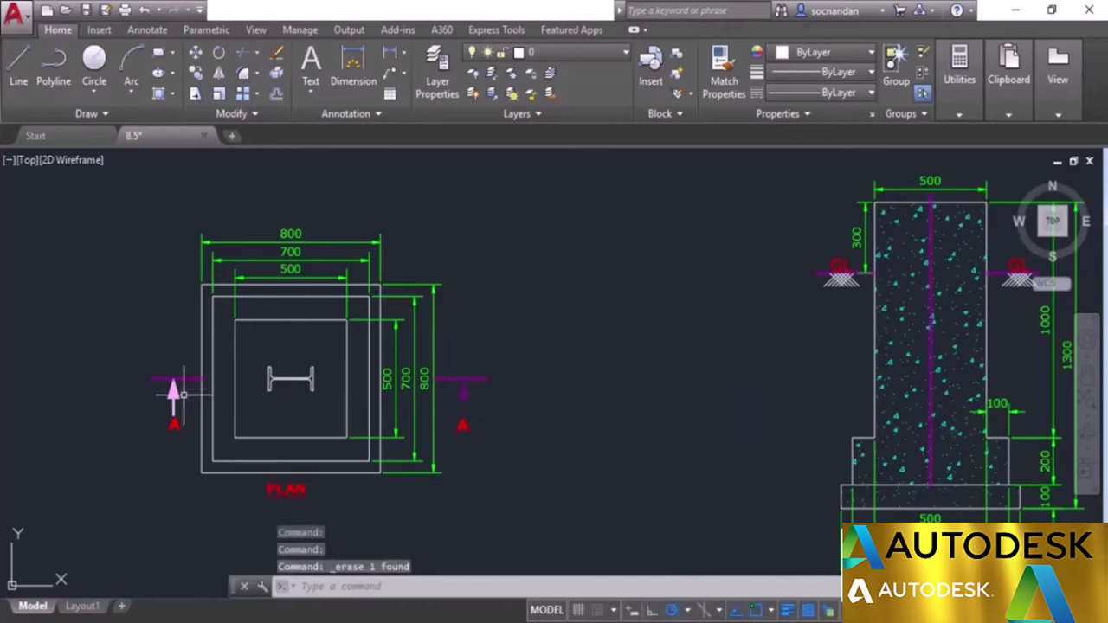
Step: Erase the original white arrow shaft and arrowhead on layer 0 at the plan's left section mark
{"action": "left_click", "coordinate": [173, 392]}
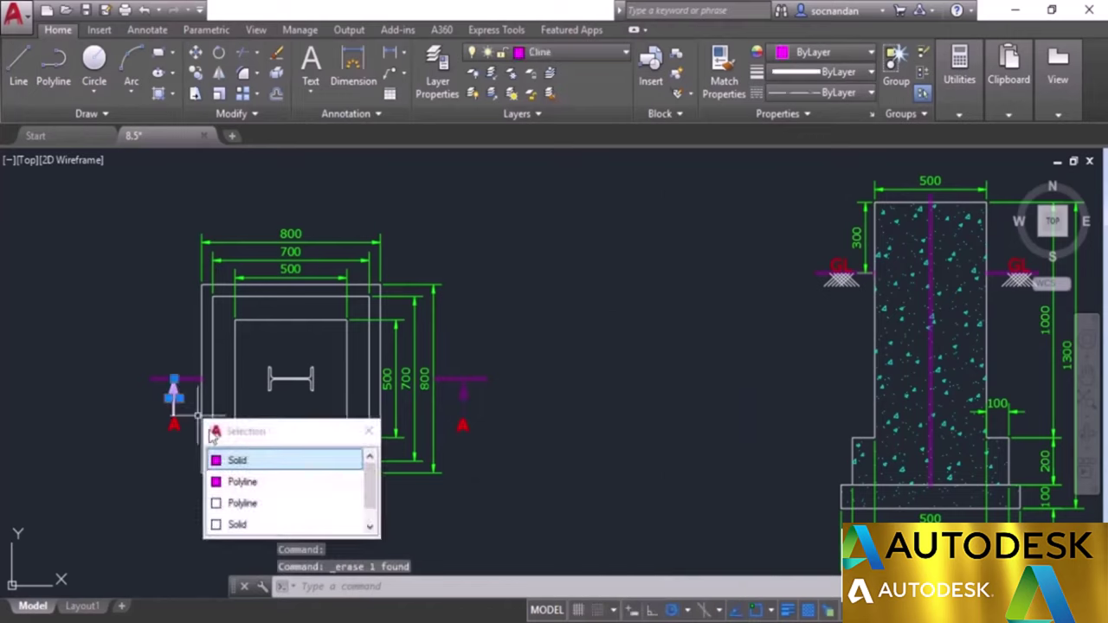
{"action": "left_click", "coordinate": [242, 503]}
{"action": "right_click", "coordinate": [519, 330]}
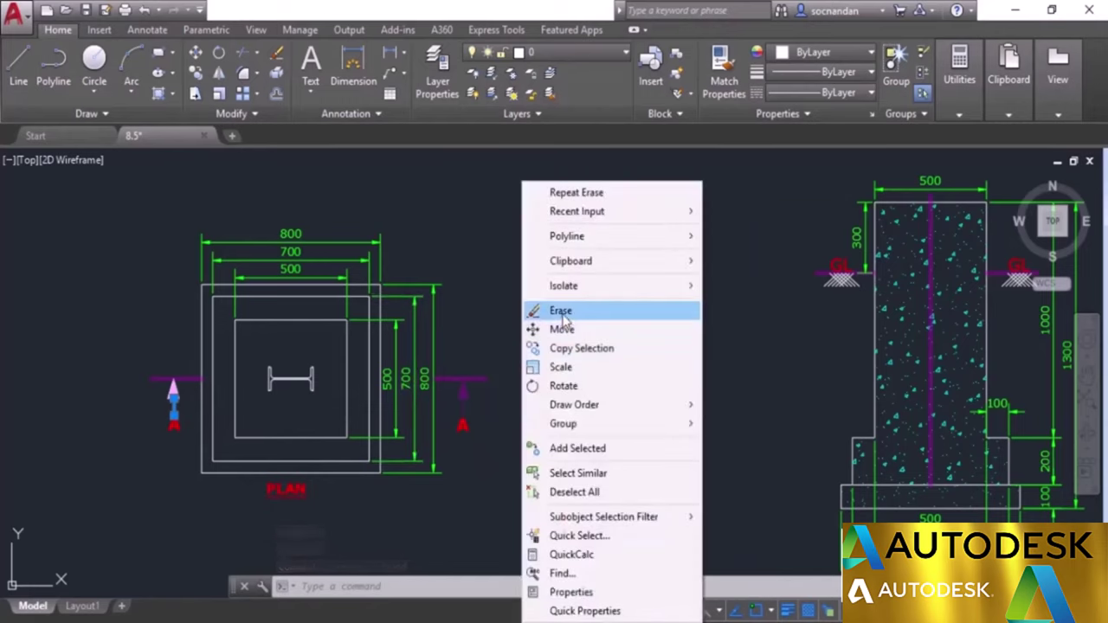
{"action": "left_click", "coordinate": [560, 312]}
{"action": "left_click", "coordinate": [173, 392]}
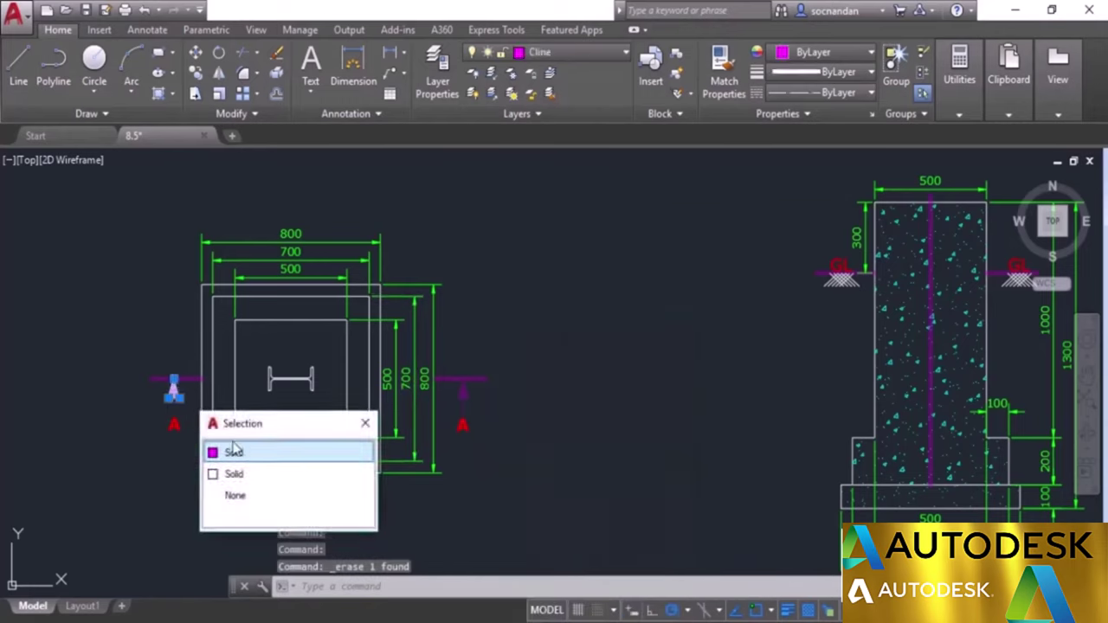
{"action": "left_click", "coordinate": [249, 475]}
{"action": "right_click", "coordinate": [523, 303]}
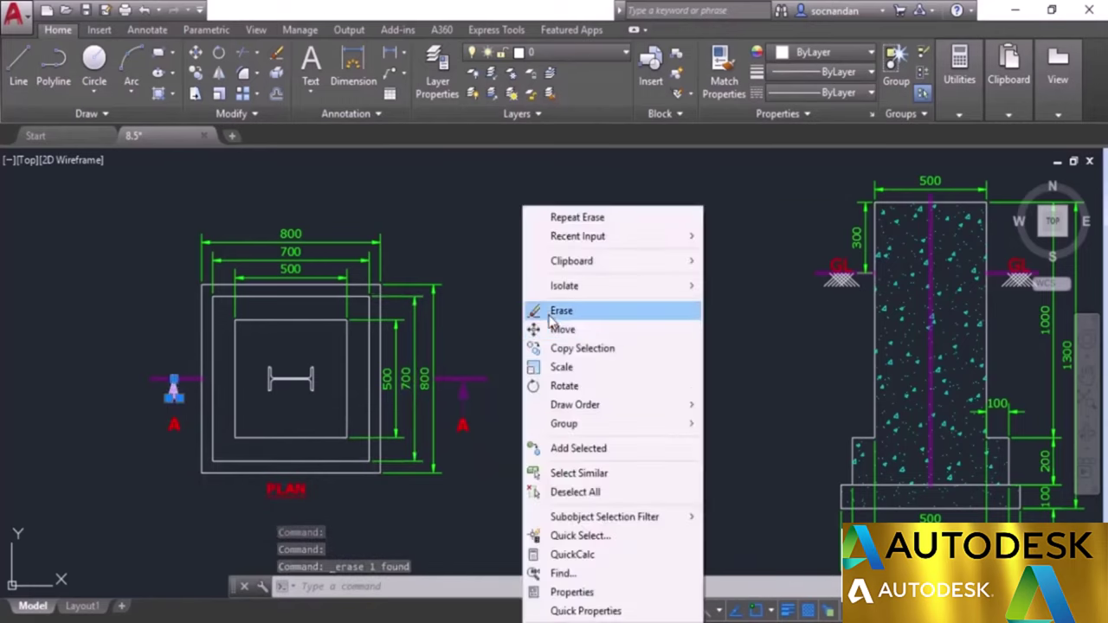
{"action": "left_click", "coordinate": [558, 310]}
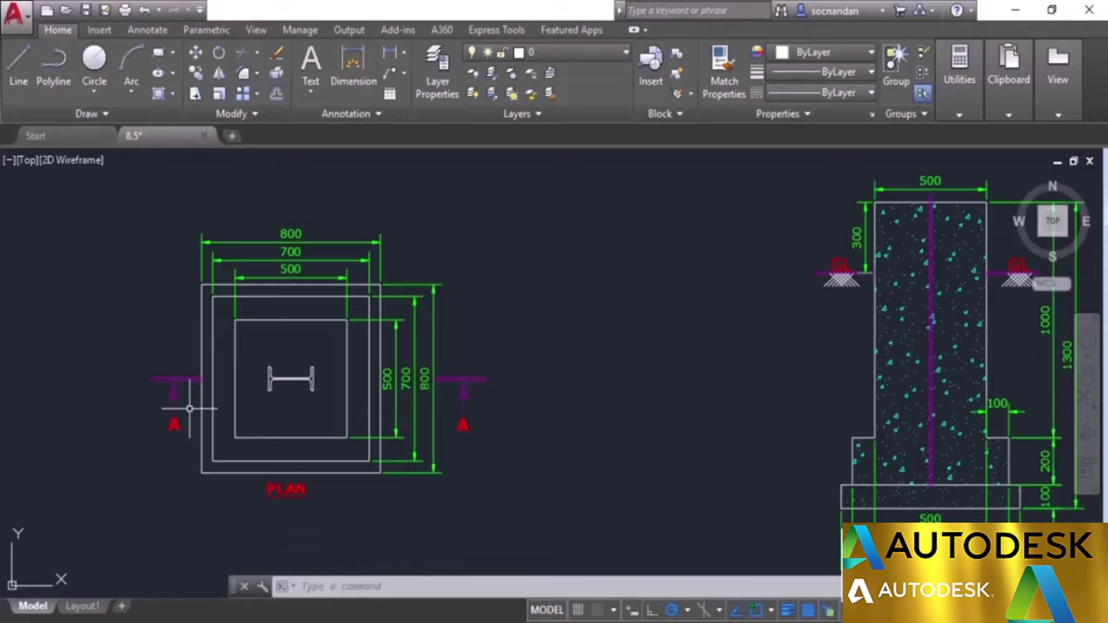
Step: Undo the four arrow erasures and the copy of the section arrows to the Cline layer
{"action": "key", "text": "ctrl+z"}
{"action": "key", "text": "ctrl+z"}
{"action": "key", "text": "ctrl+z"}
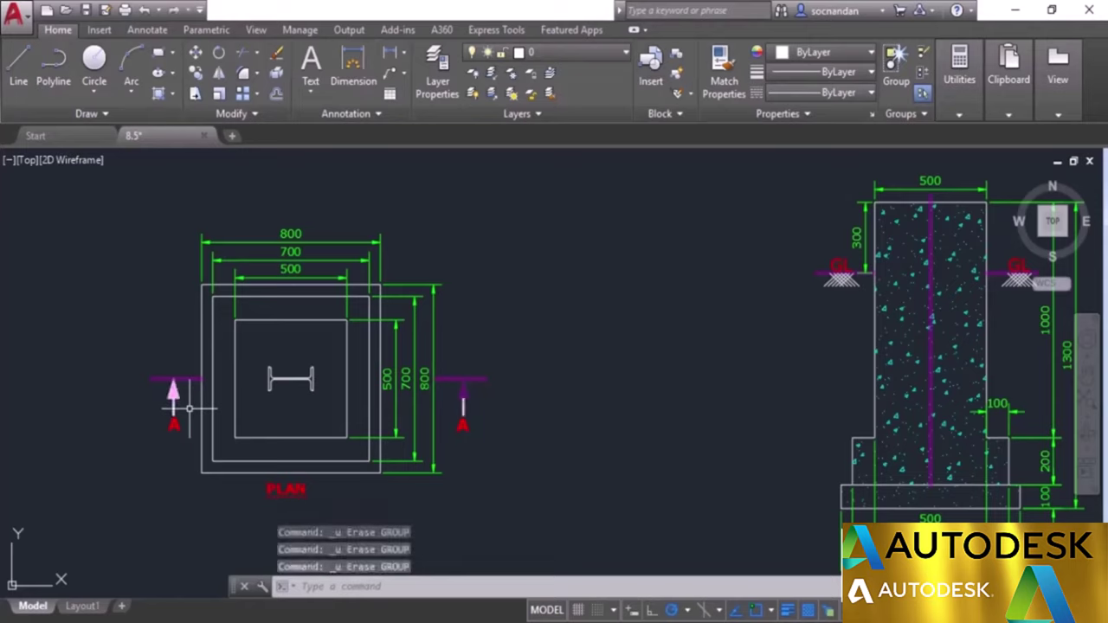
{"action": "key", "text": "ctrl+z"}
{"action": "key", "text": "ctrl+z"}
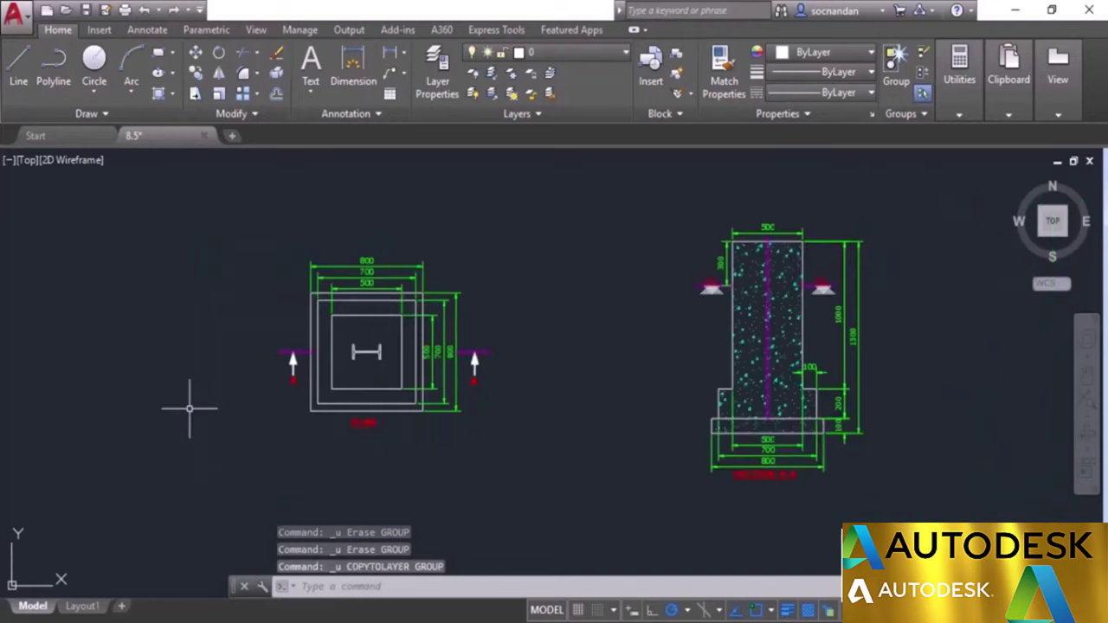
{"action": "scroll", "coordinate": [459, 355], "scroll_direction": "up", "scroll_amount": 2}
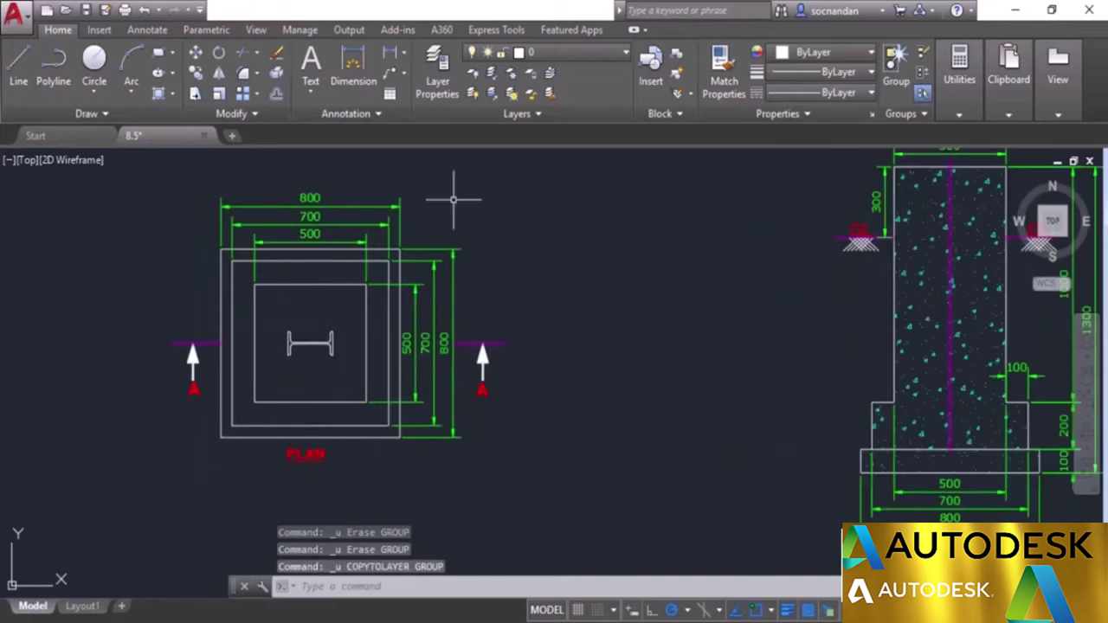
Step: Copy both plan section arrows to the Cline layer, displacing the copies up and right from the right section line's midpoint
{"action": "left_click", "coordinate": [472, 117]}
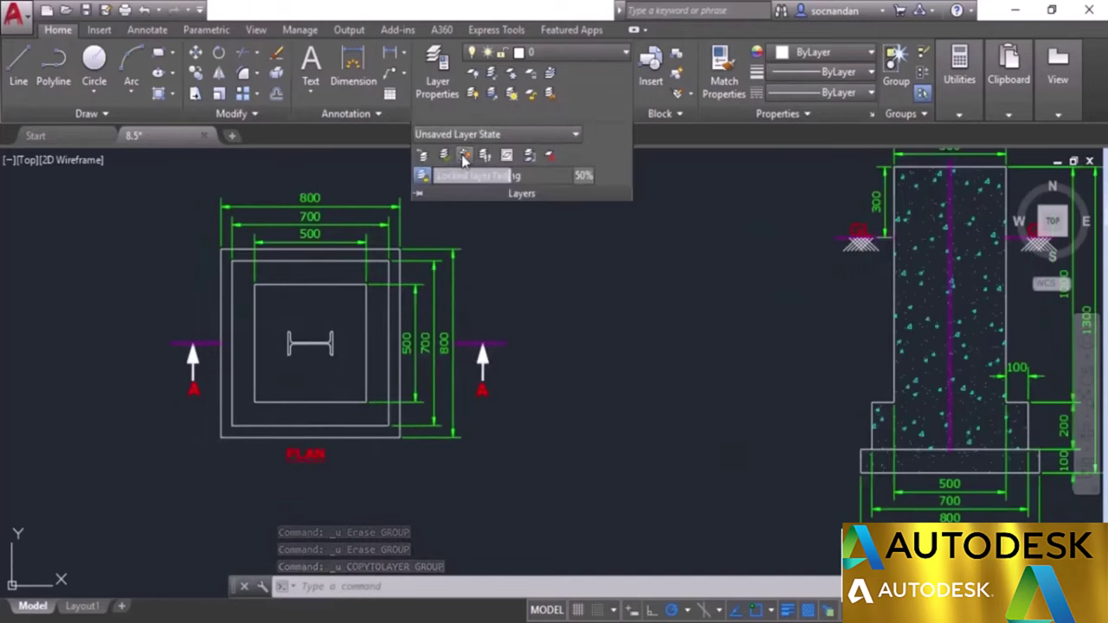
{"action": "left_click", "coordinate": [465, 157]}
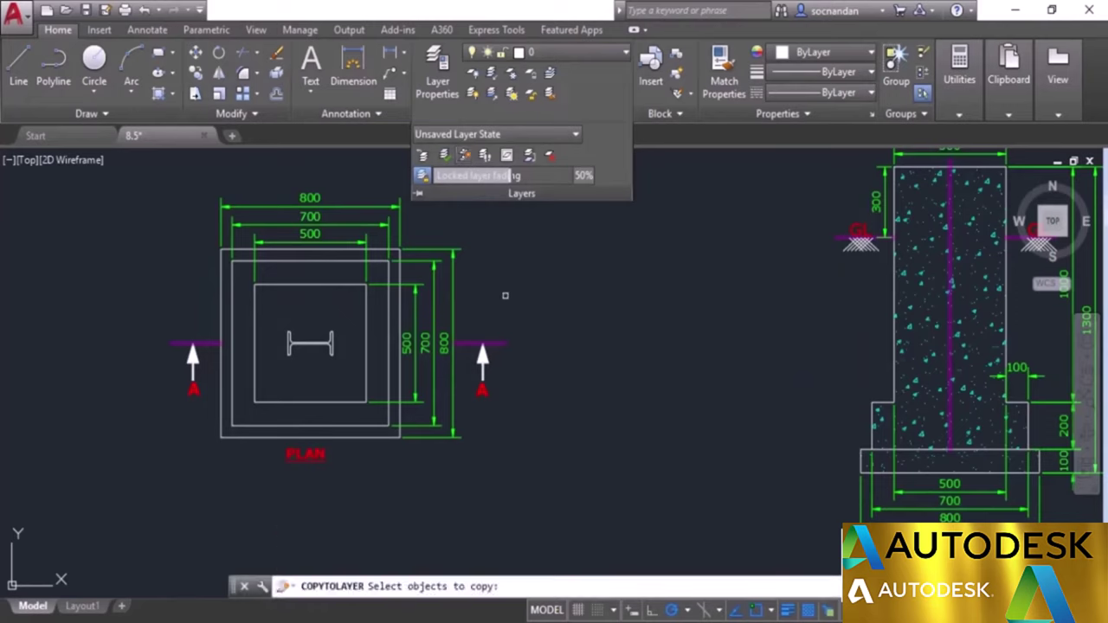
{"action": "left_click", "coordinate": [498, 374]}
{"action": "left_click", "coordinate": [482, 355]}
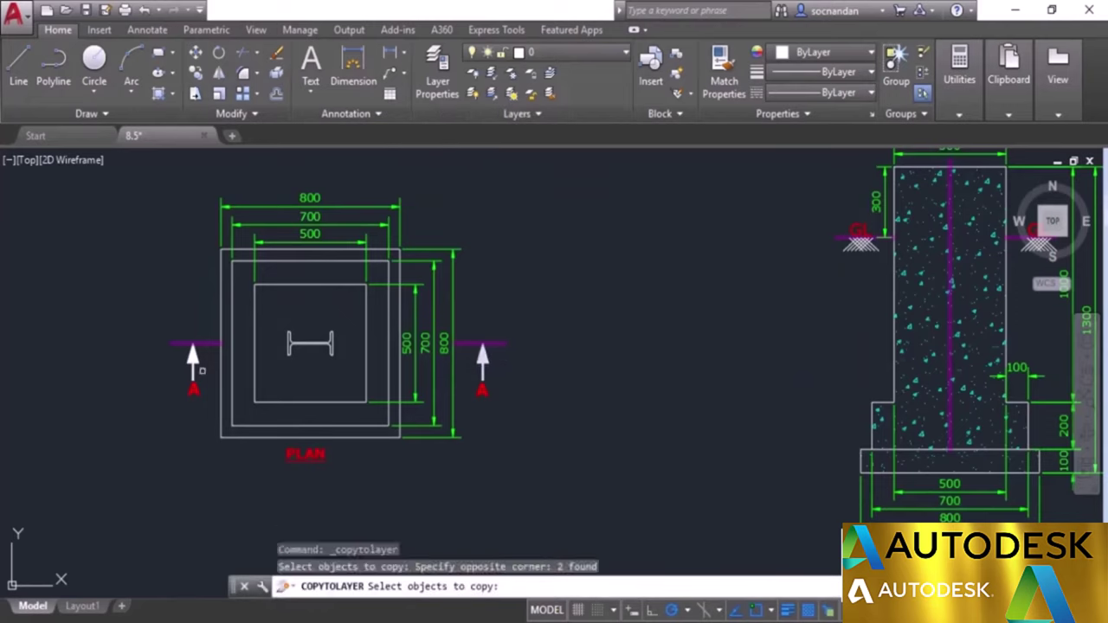
{"action": "left_click", "coordinate": [169, 357]}
{"action": "left_click", "coordinate": [168, 357]}
{"action": "key", "text": "Return"}
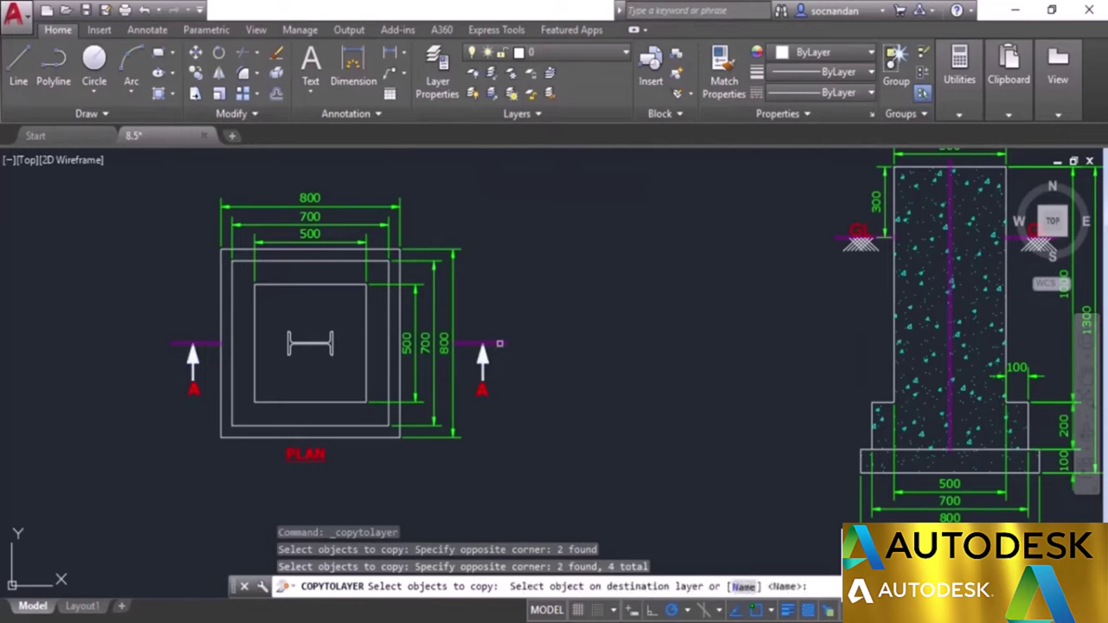
{"action": "left_click", "coordinate": [501, 343]}
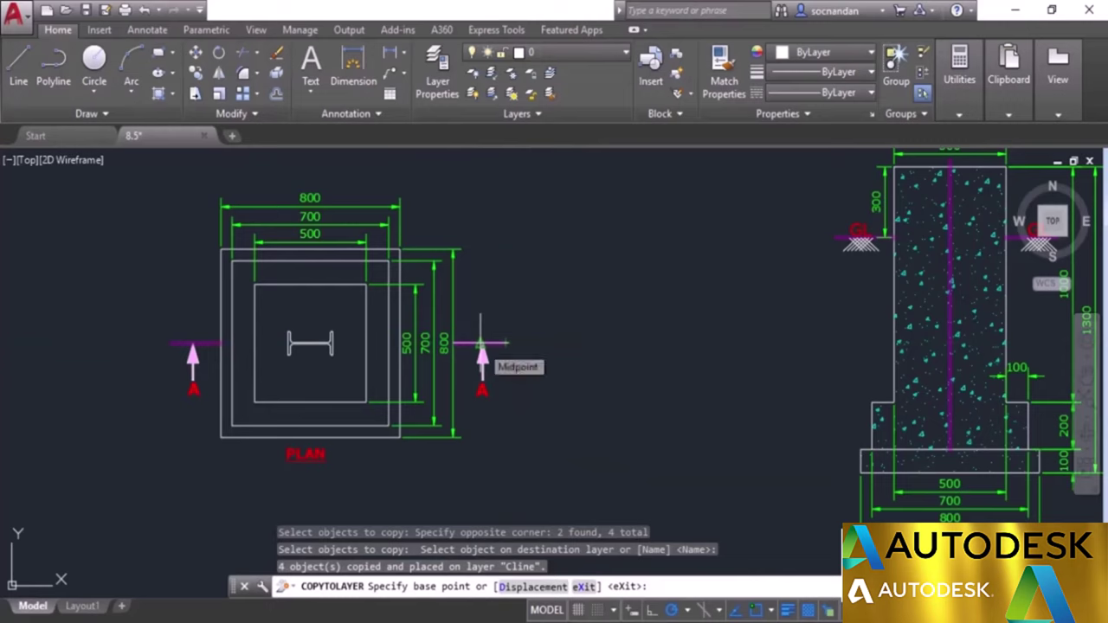
{"action": "left_click", "coordinate": [481, 343]}
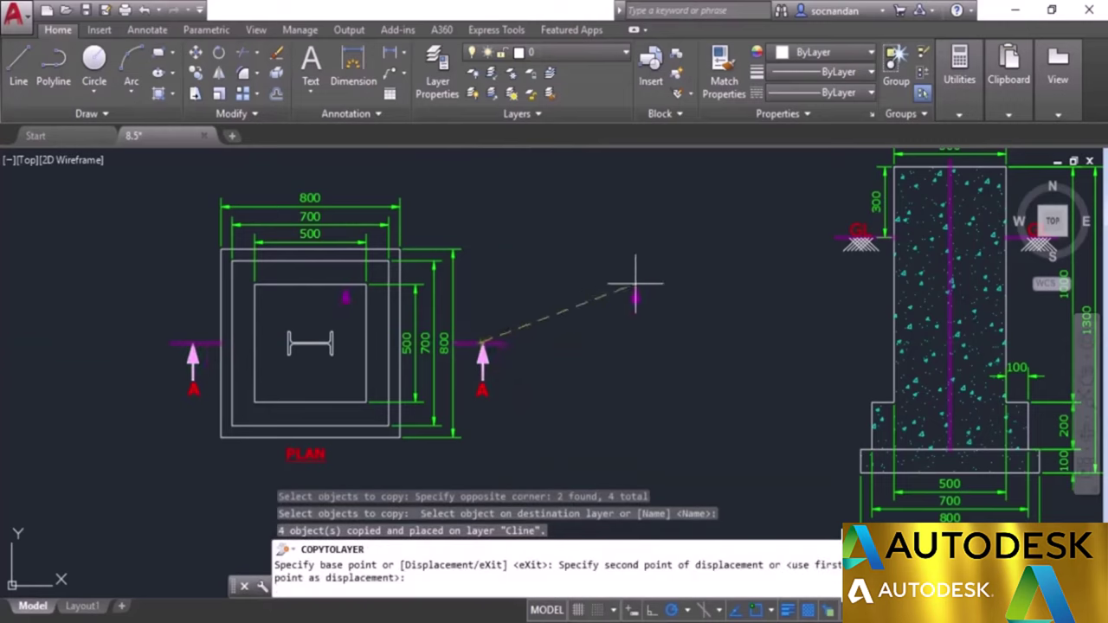
{"action": "left_click", "coordinate": [782, 213]}
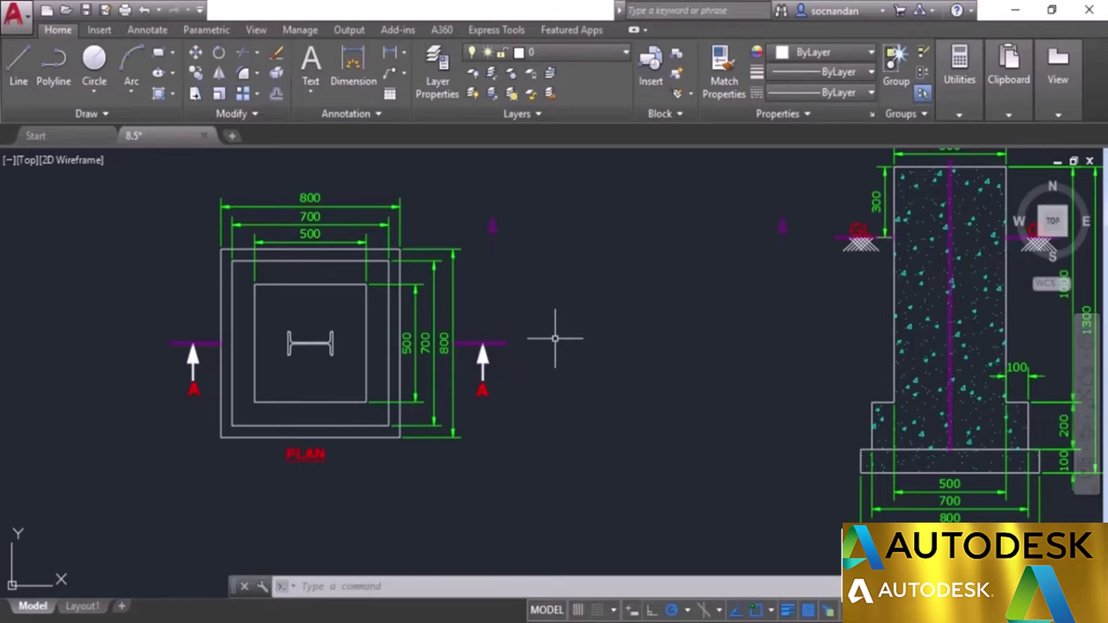
{"action": "scroll", "coordinate": [428, 421], "scroll_direction": "down", "scroll_amount": 2}
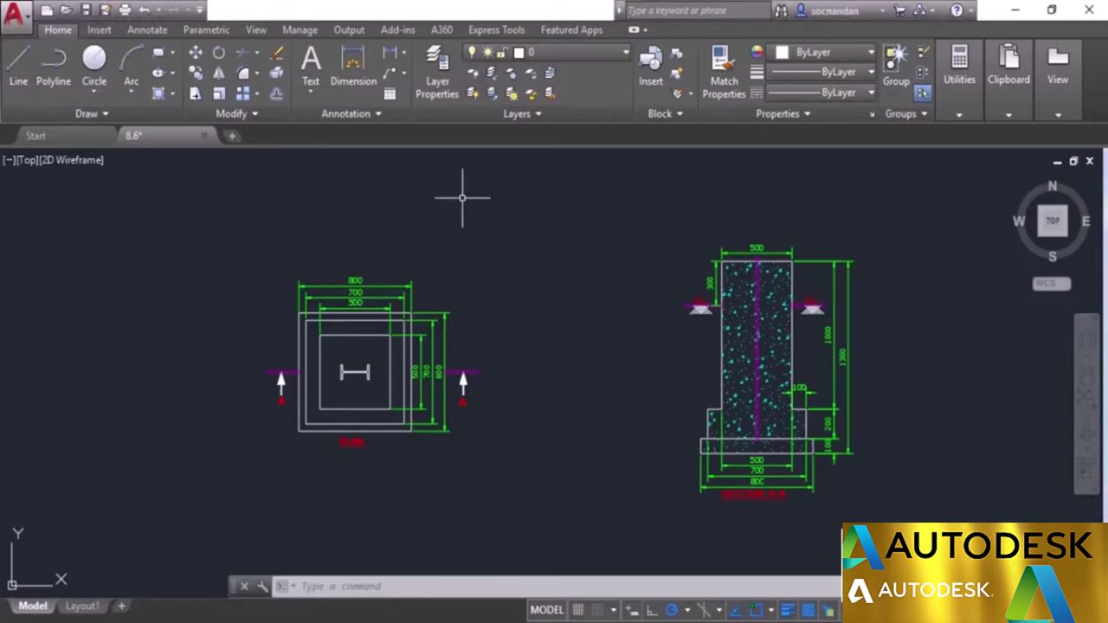
Step: Turn off the Dim and Text layers by picking a plan dimension and the PLAN title, and turn all layers back on
{"action": "left_click", "coordinate": [472, 94]}
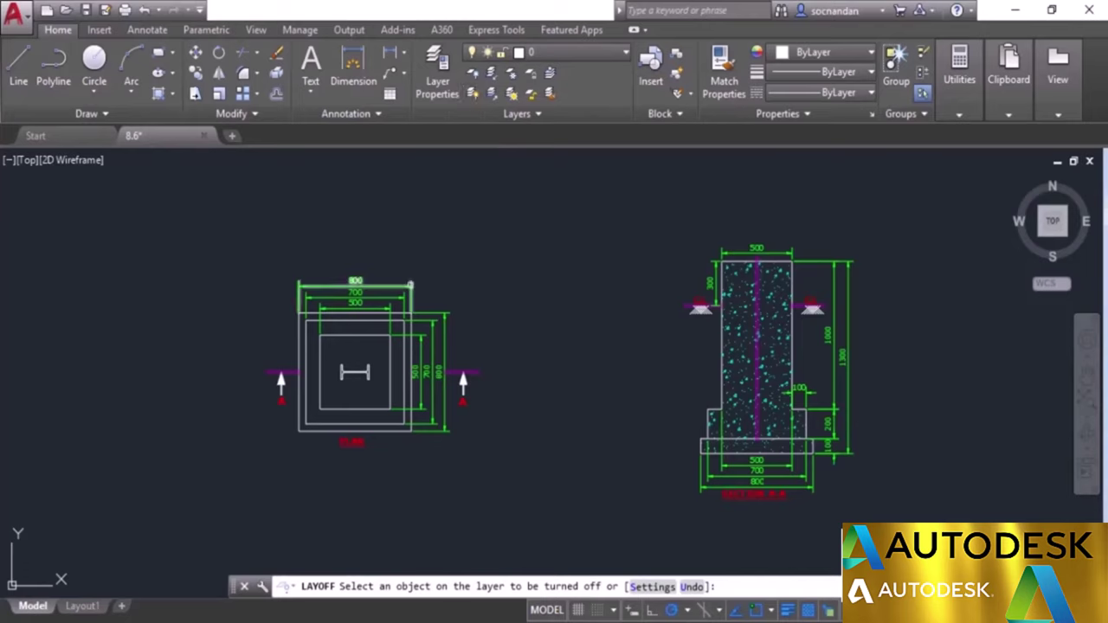
{"action": "left_click", "coordinate": [410, 286]}
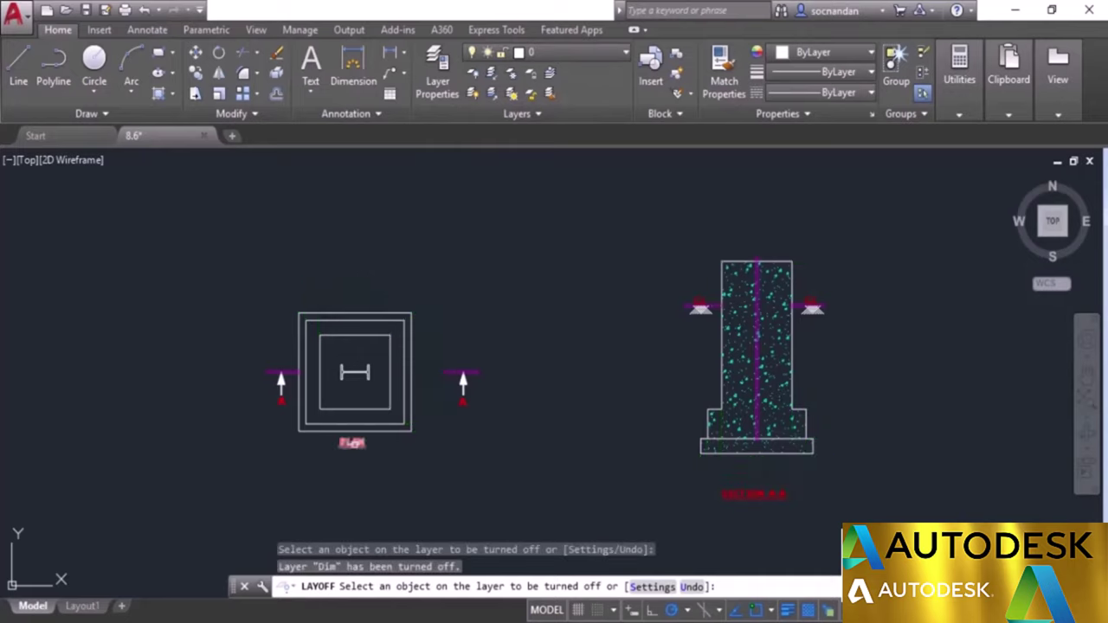
{"action": "left_click", "coordinate": [352, 444]}
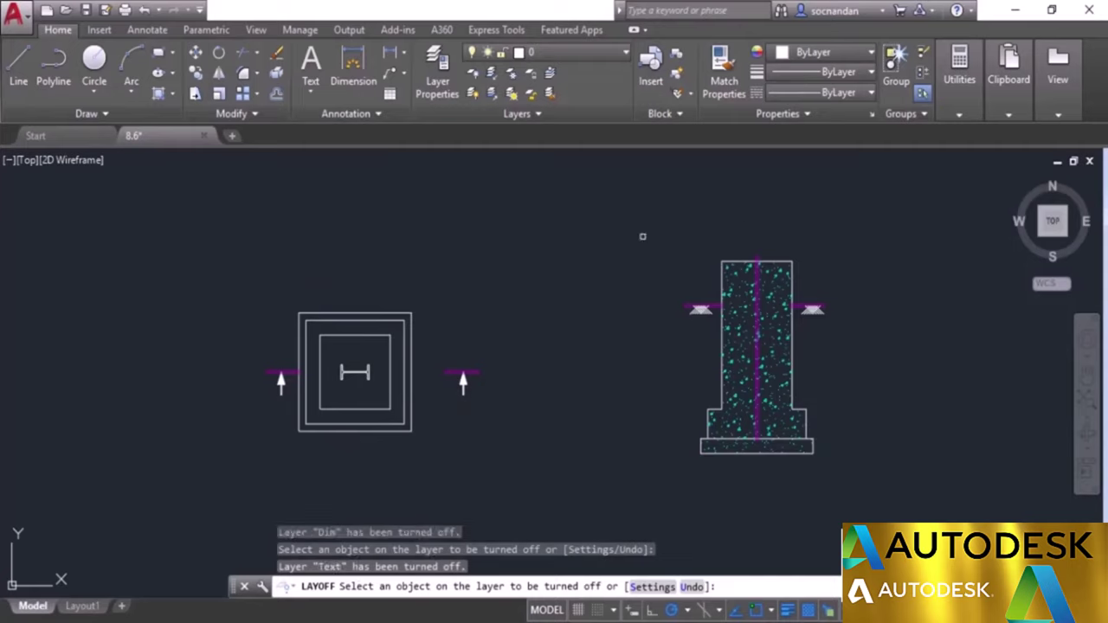
{"action": "key", "text": "Return"}
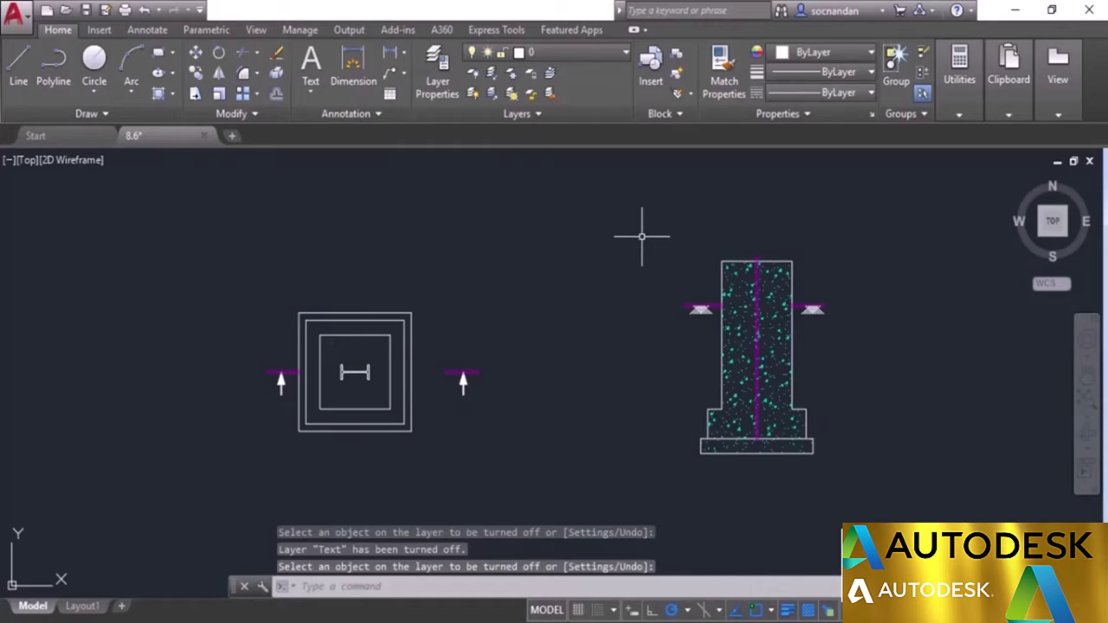
{"action": "left_click", "coordinate": [473, 93]}
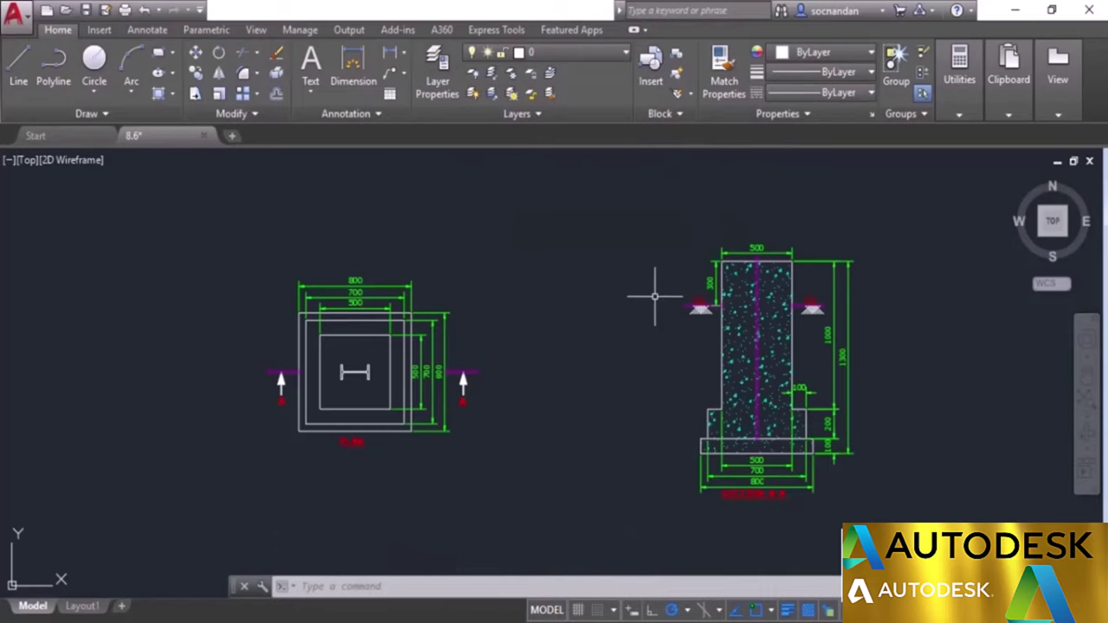
Step: Isolate the layers of the plan's inner square and its 800 dimension, and restore the hidden layers with Unisolate
{"action": "left_click", "coordinate": [492, 74]}
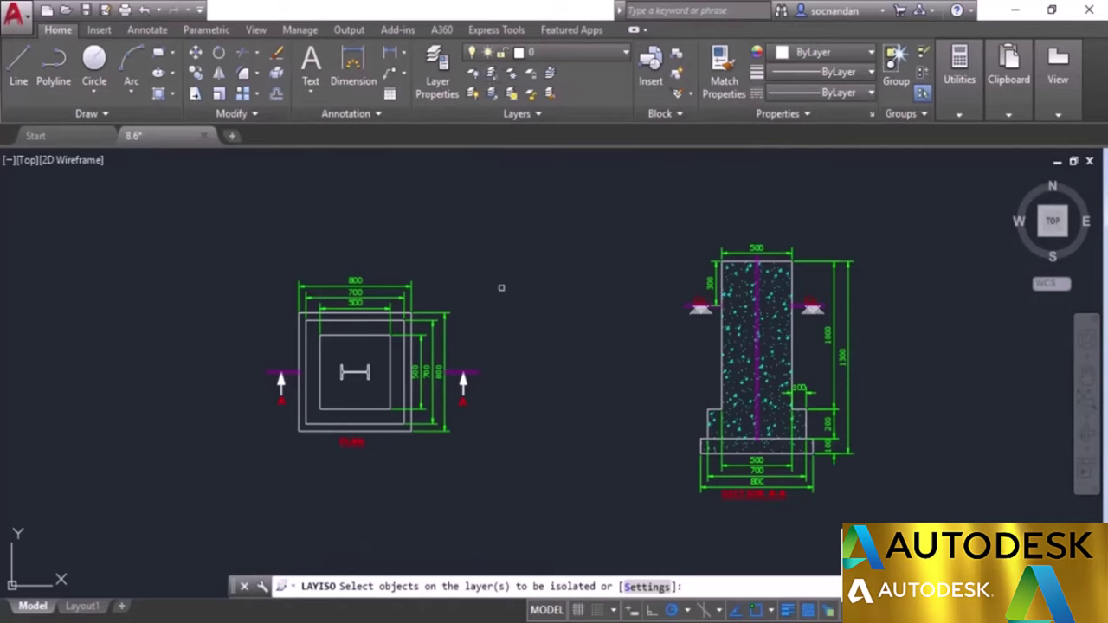
{"action": "left_click", "coordinate": [392, 351]}
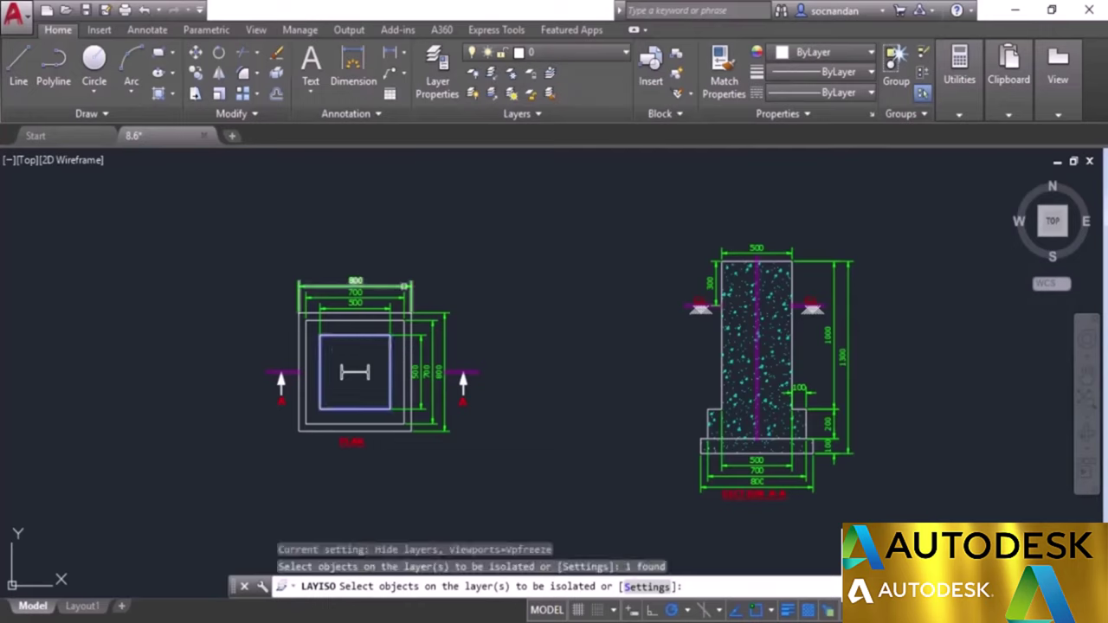
{"action": "left_click", "coordinate": [405, 286]}
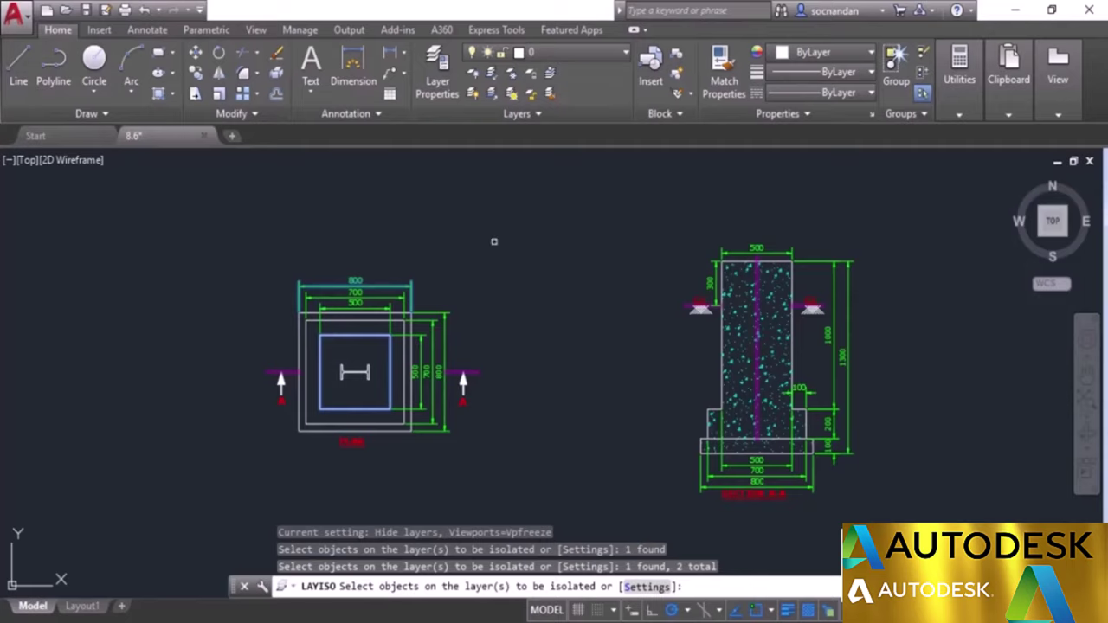
{"action": "key", "text": "Return"}
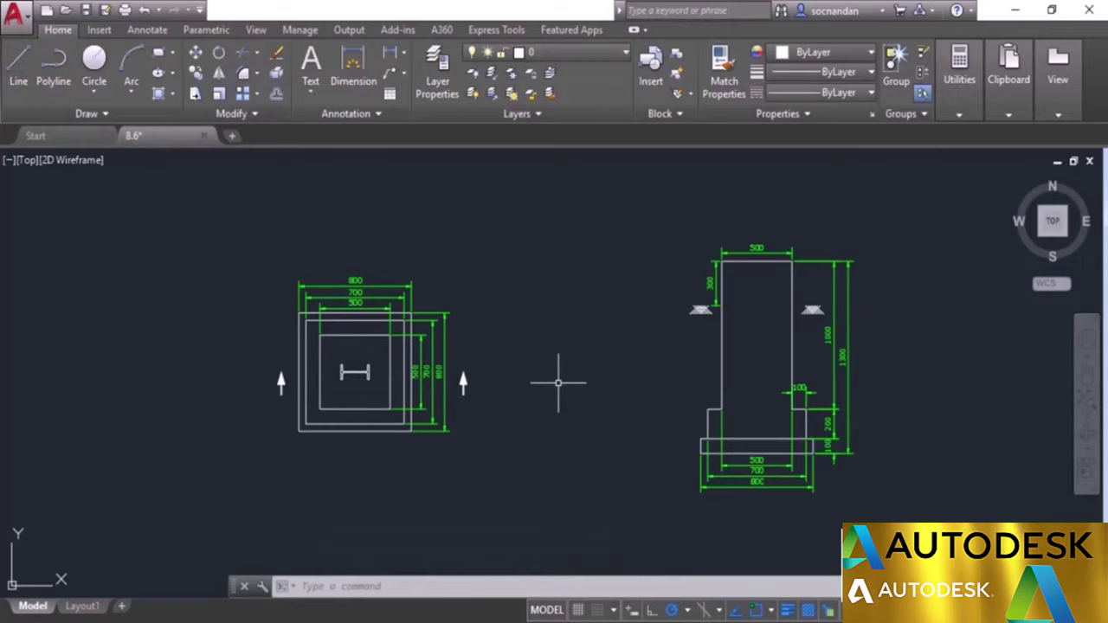
{"action": "left_click", "coordinate": [491, 95]}
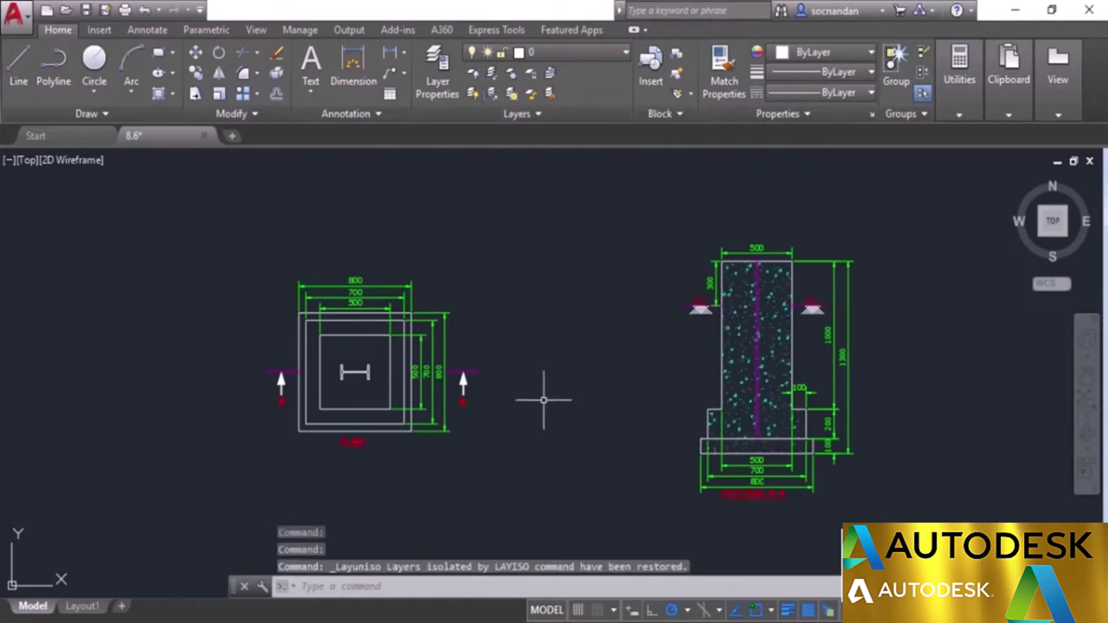
Step: Freeze the Dim and Cline layers by picking a plan dimension and a section line, and thaw all layers
{"action": "left_click", "coordinate": [515, 78]}
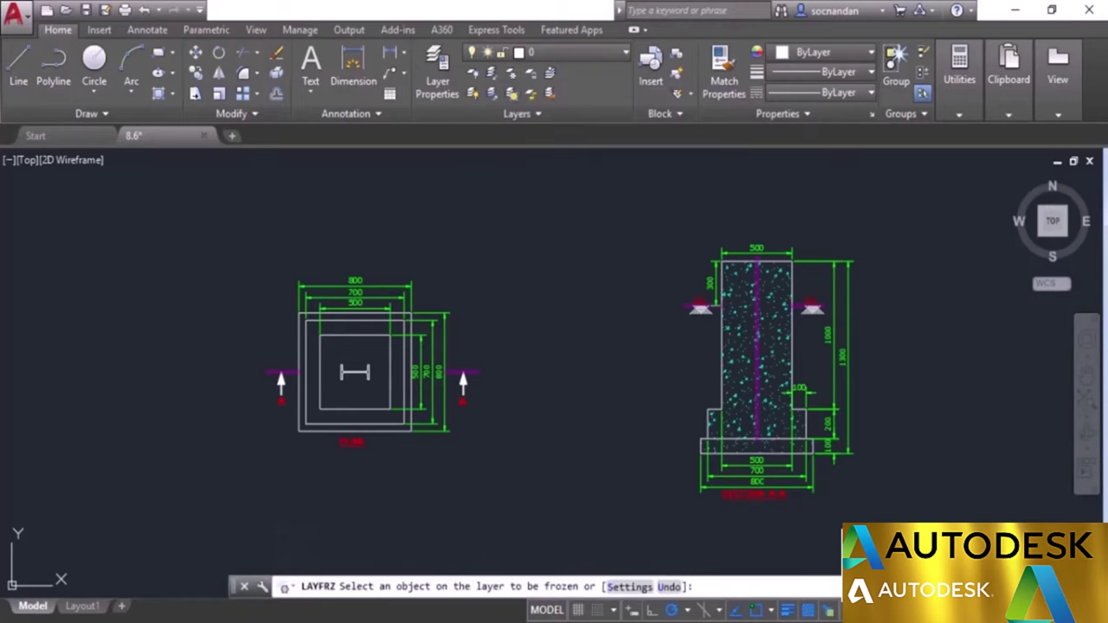
{"action": "left_click", "coordinate": [444, 309]}
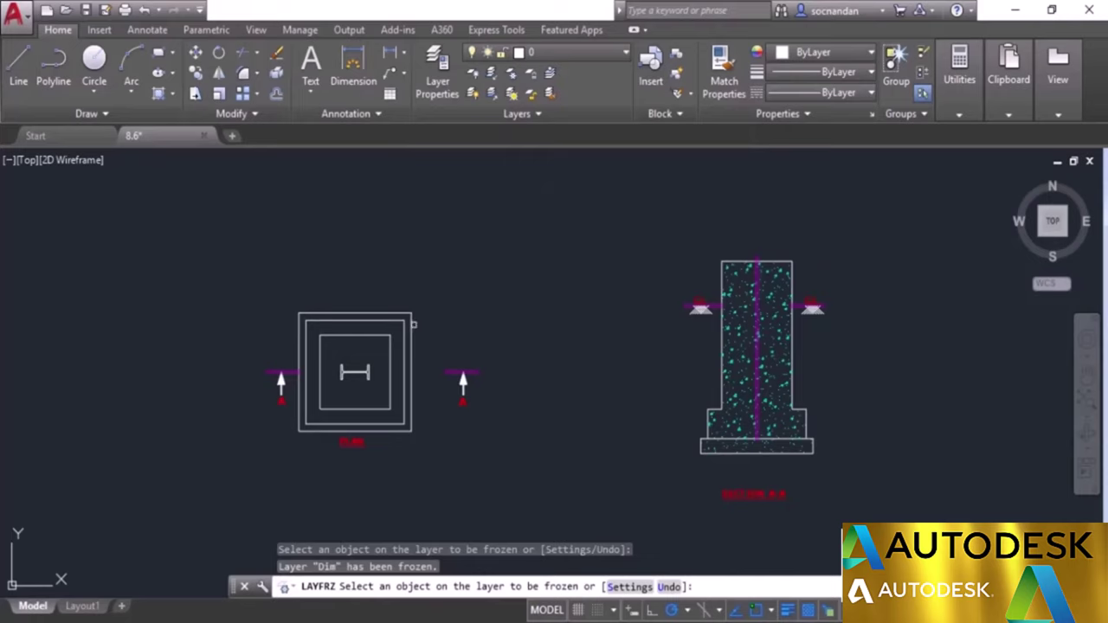
{"action": "left_click", "coordinate": [451, 374]}
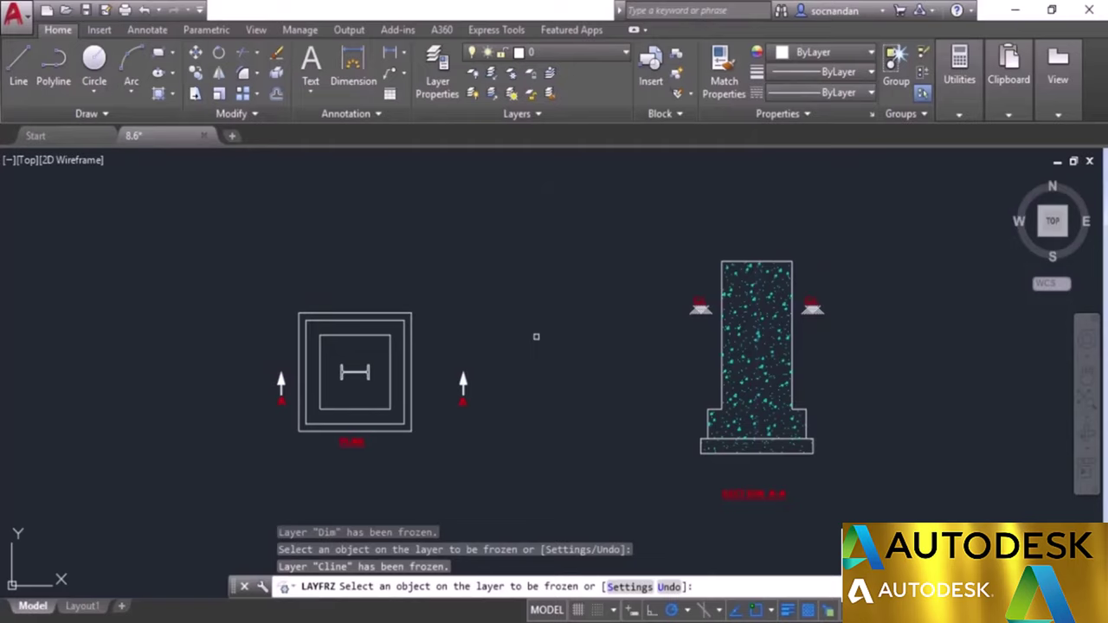
{"action": "key", "text": "Return"}
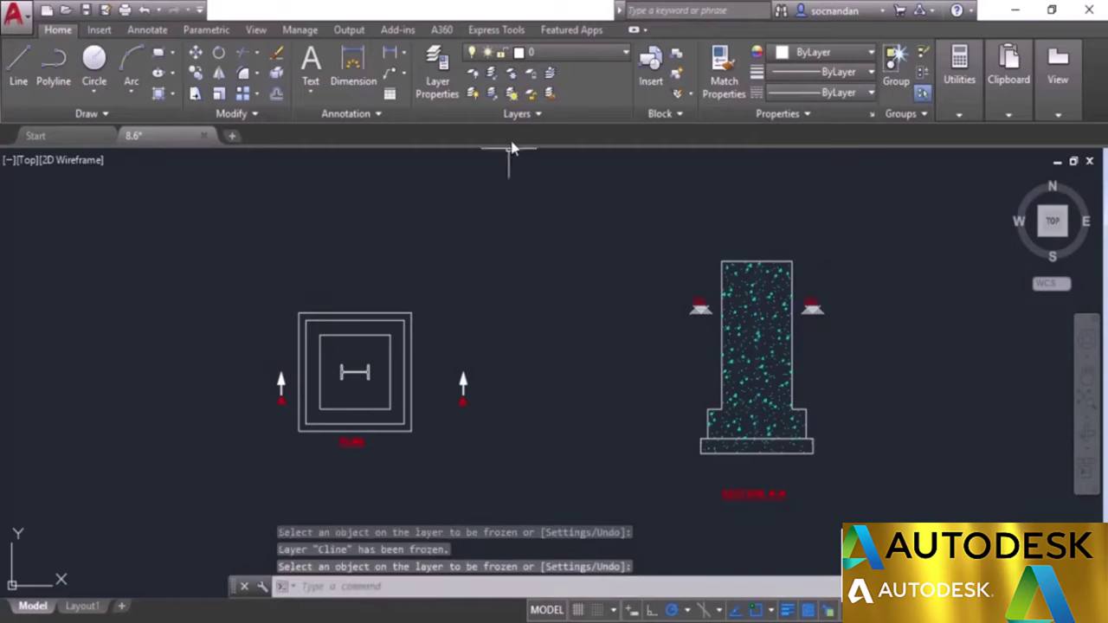
{"action": "left_click", "coordinate": [511, 94]}
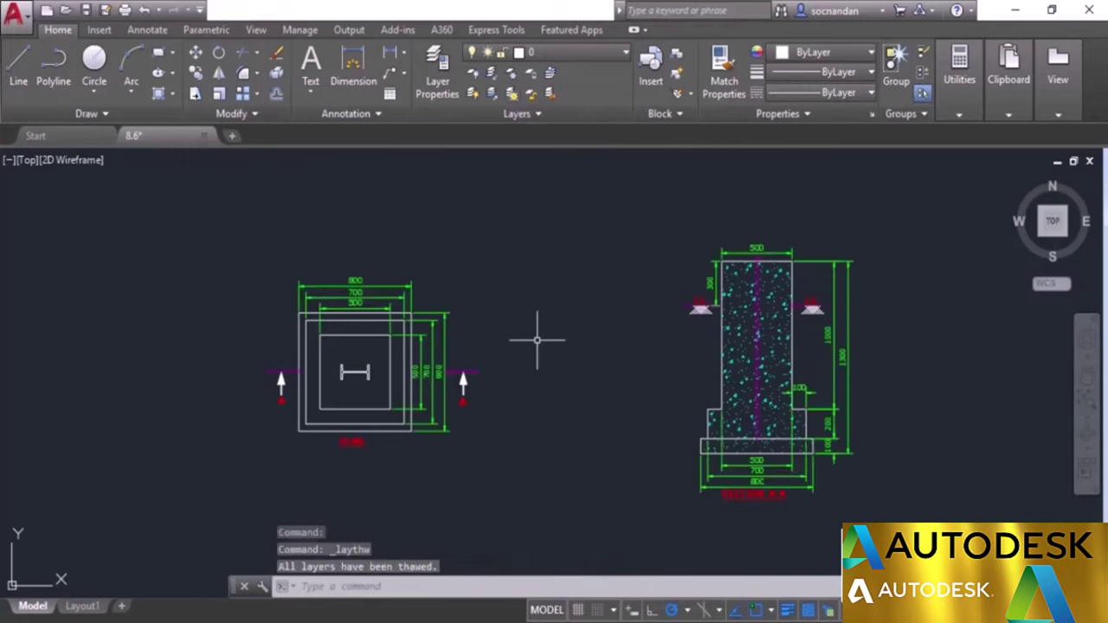
Step: Lock the Dim and Cline layers by picking a plan dimension and the left section line
{"action": "left_click", "coordinate": [529, 78]}
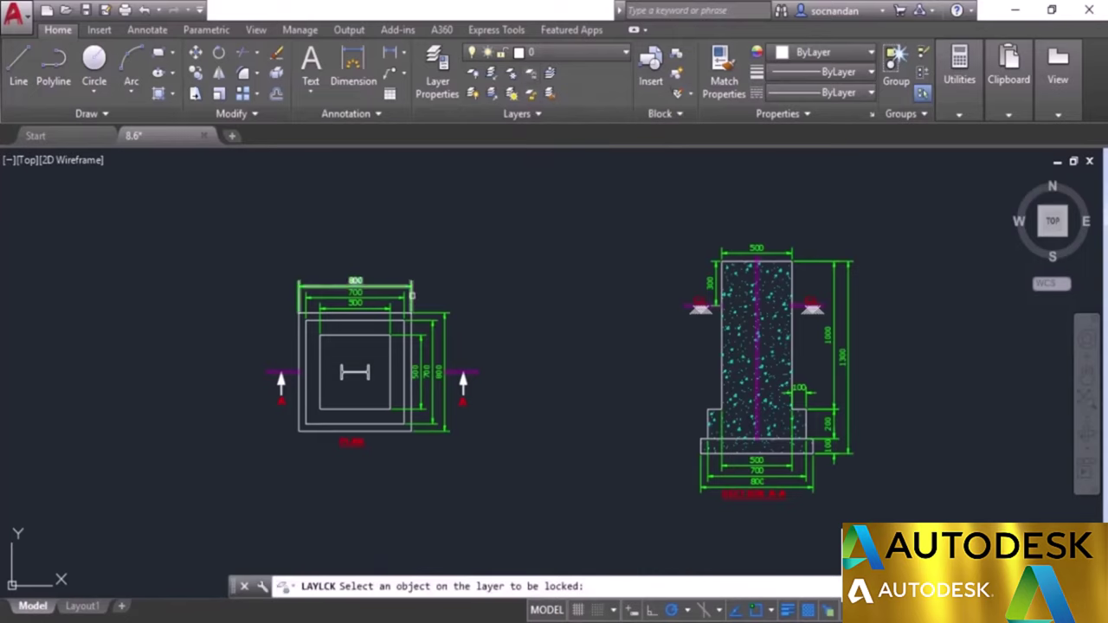
{"action": "left_click", "coordinate": [410, 294]}
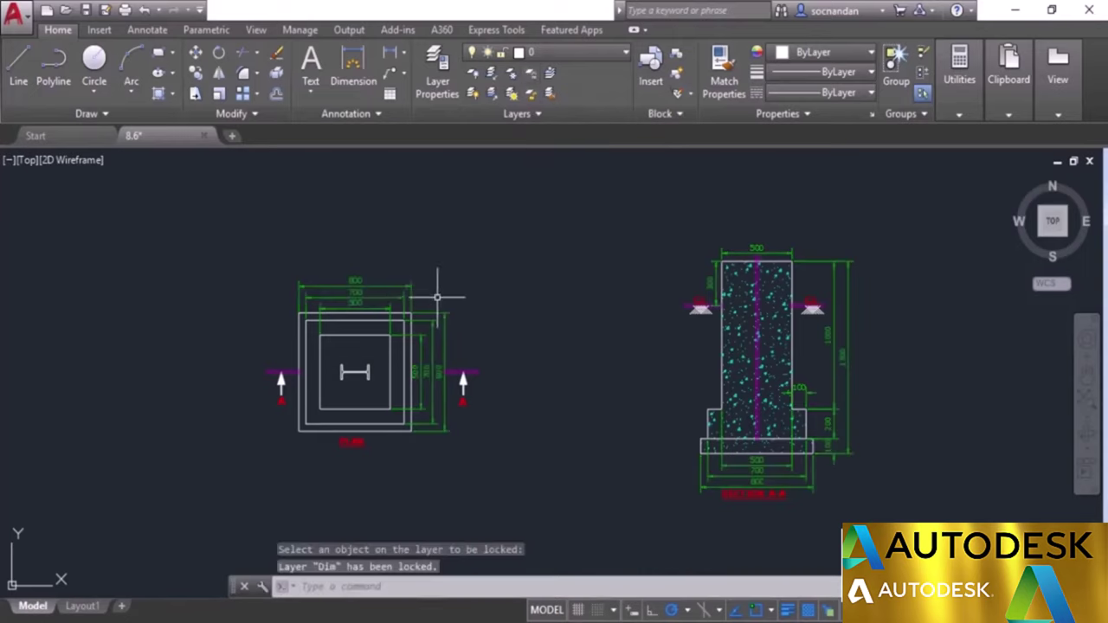
{"action": "key", "text": "Return"}
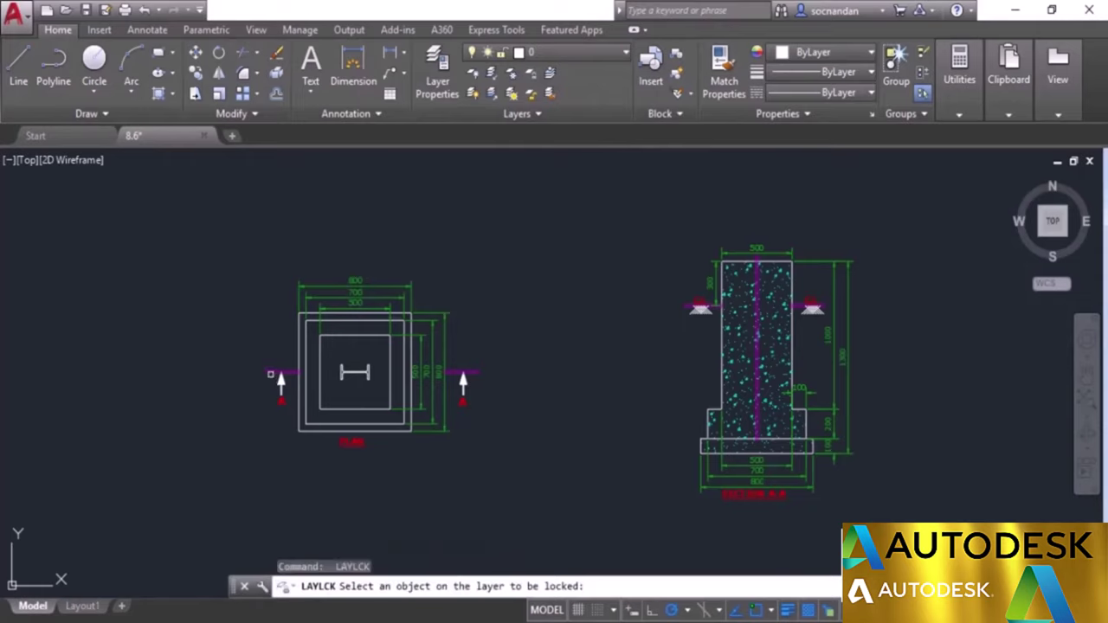
{"action": "left_click", "coordinate": [271, 375]}
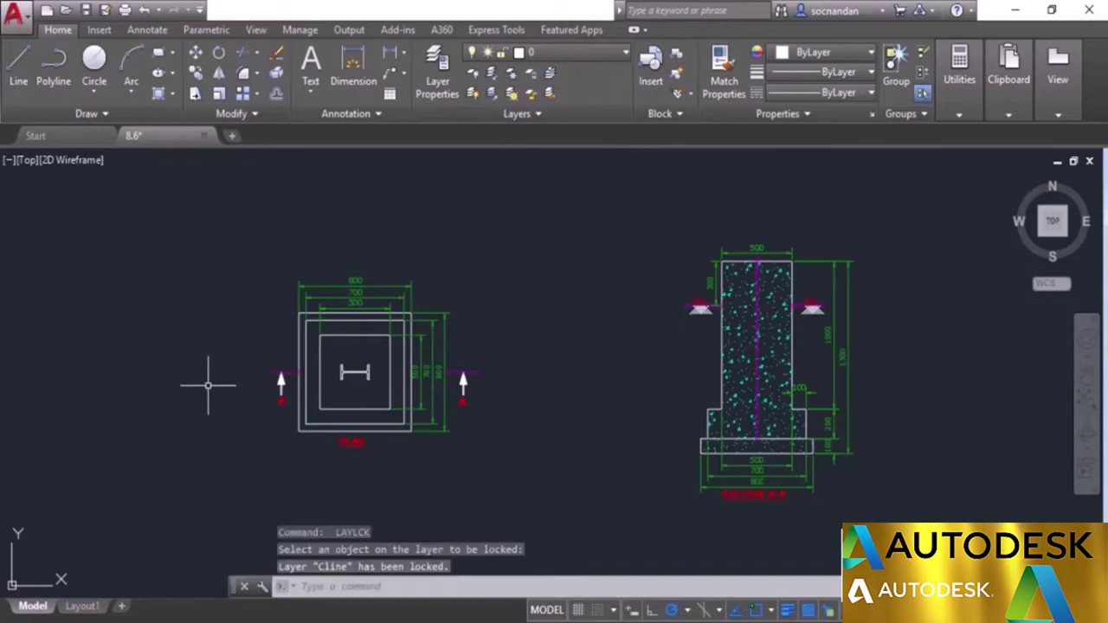
Step: Unlock the Dim and Cline layers by picking a plan dimension and the right section line
{"action": "left_click", "coordinate": [530, 95]}
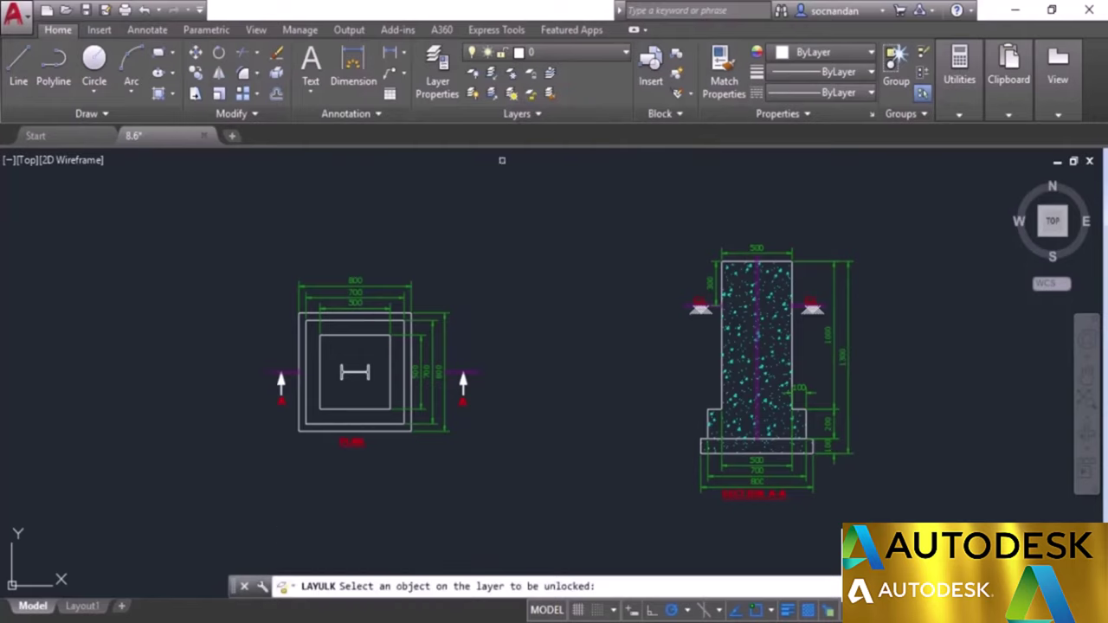
{"action": "left_click", "coordinate": [444, 322]}
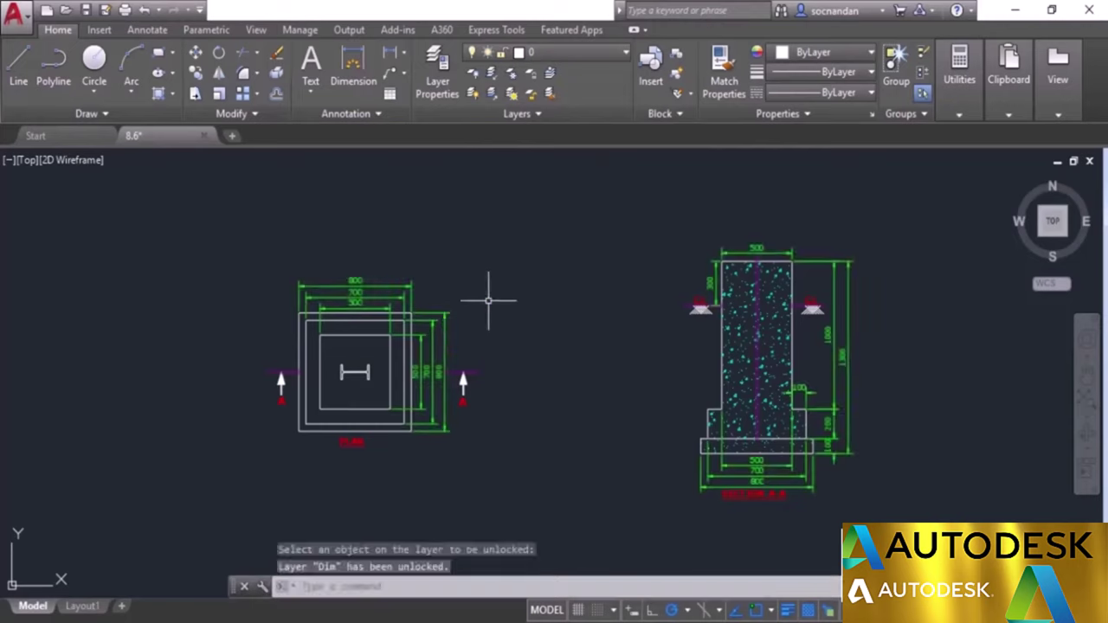
{"action": "left_click", "coordinate": [534, 97]}
{"action": "left_click", "coordinate": [475, 377]}
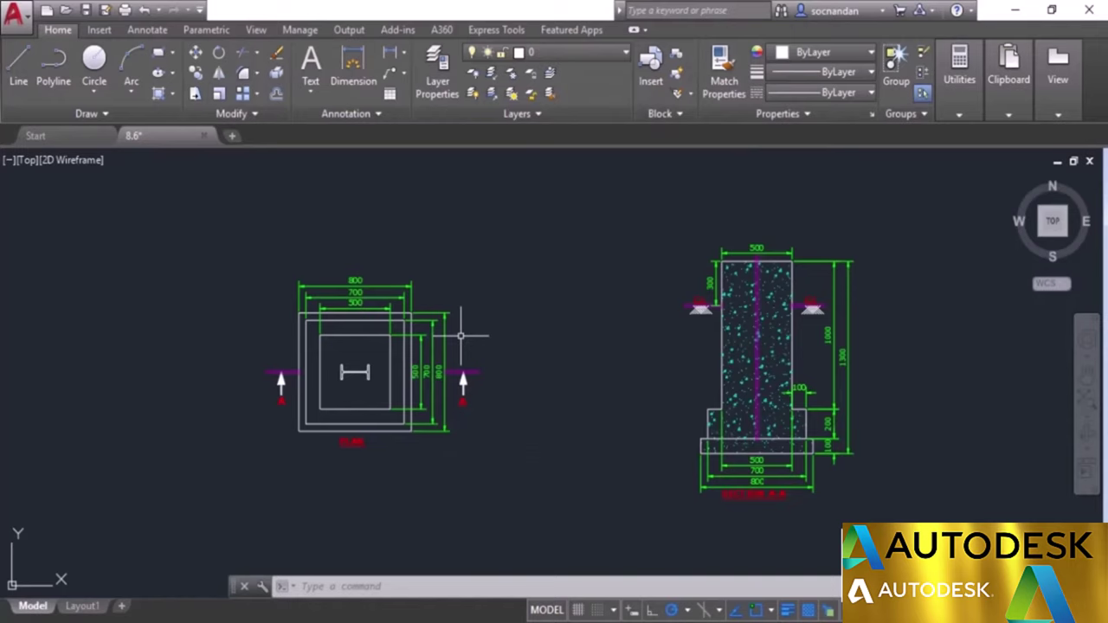
Step: Make the Dim layer current by picking a plan dimension, and switch the current layer to Text by picking the PLAN title
{"action": "left_click", "coordinate": [587, 54]}
{"action": "left_click", "coordinate": [587, 55]}
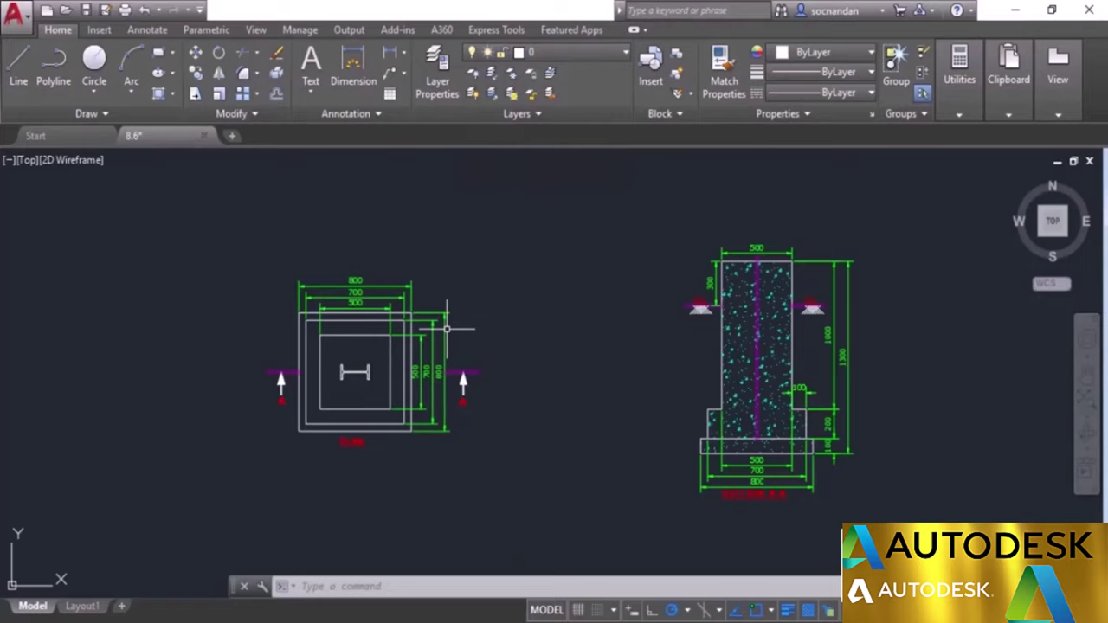
{"action": "left_click", "coordinate": [551, 76]}
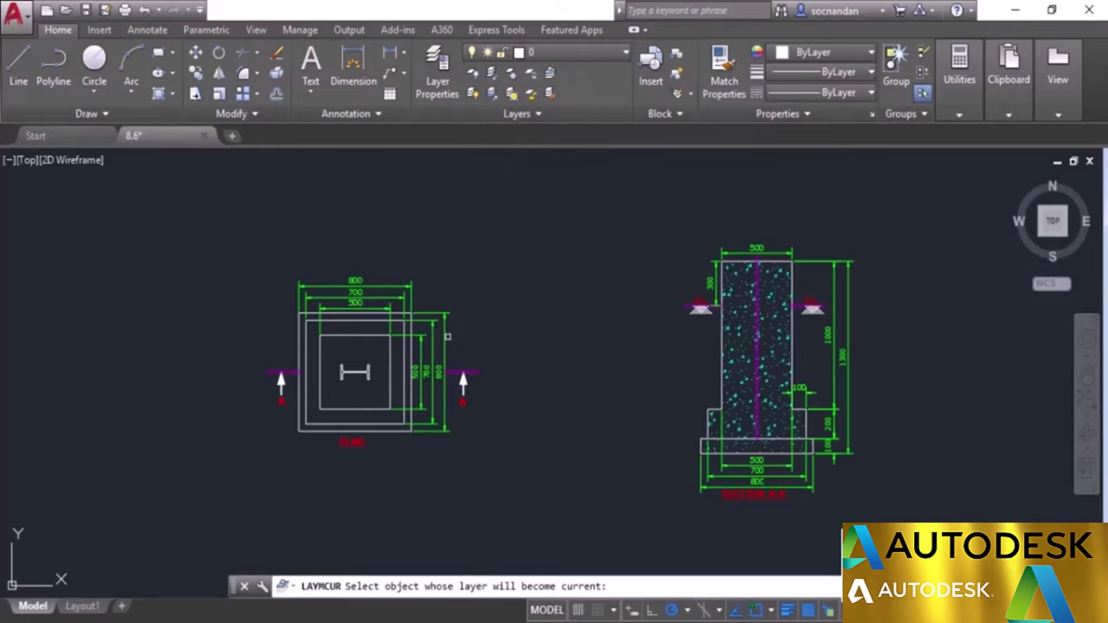
{"action": "left_click", "coordinate": [446, 335]}
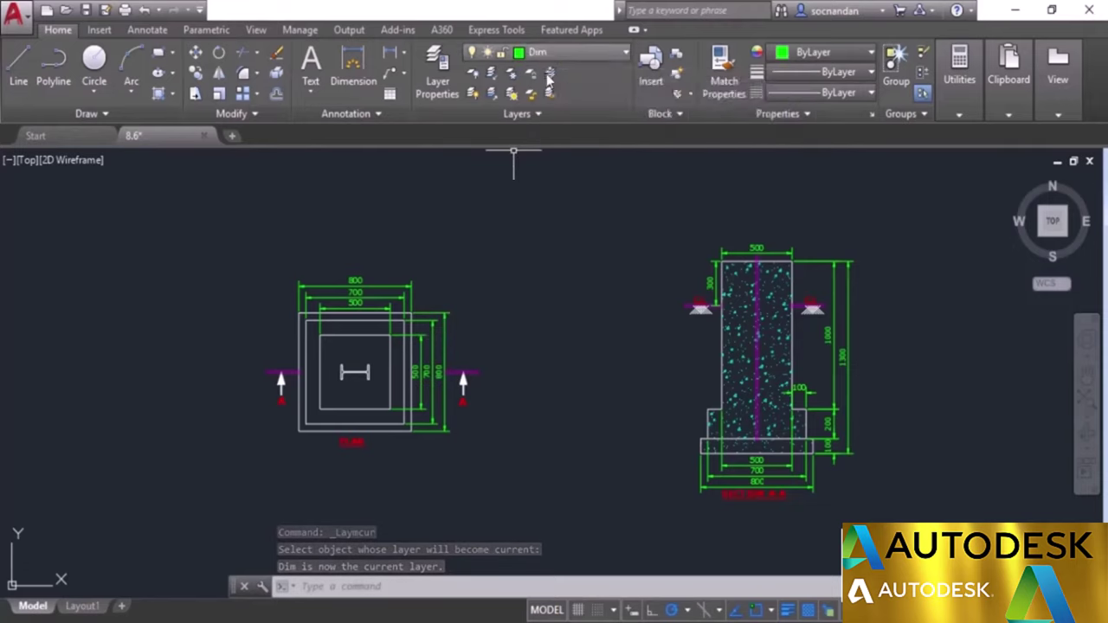
{"action": "left_click", "coordinate": [548, 78]}
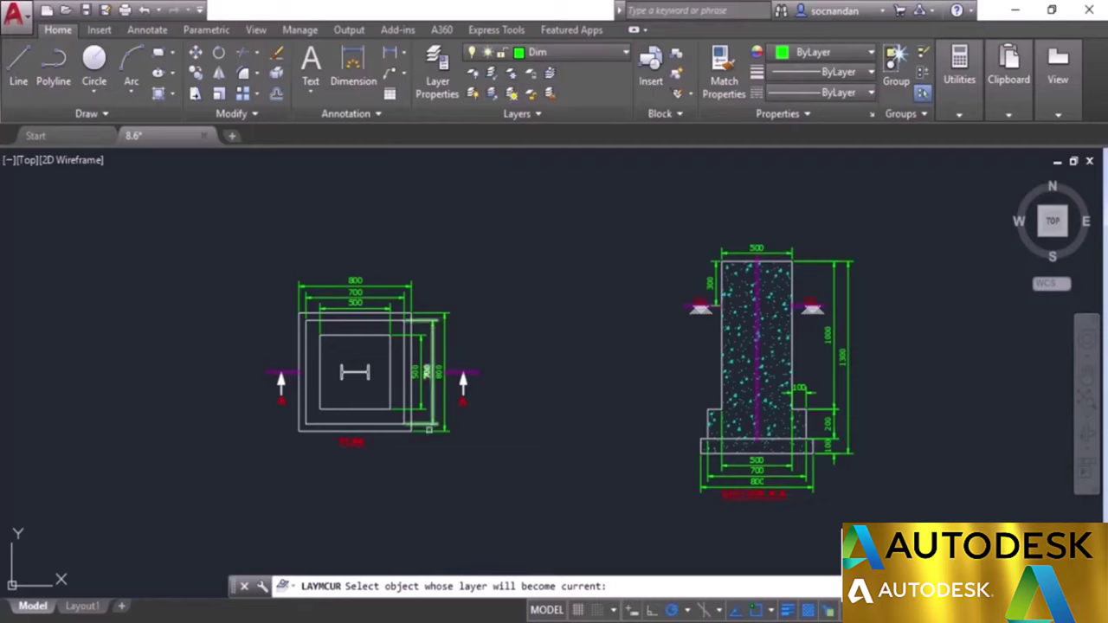
{"action": "left_click", "coordinate": [360, 445]}
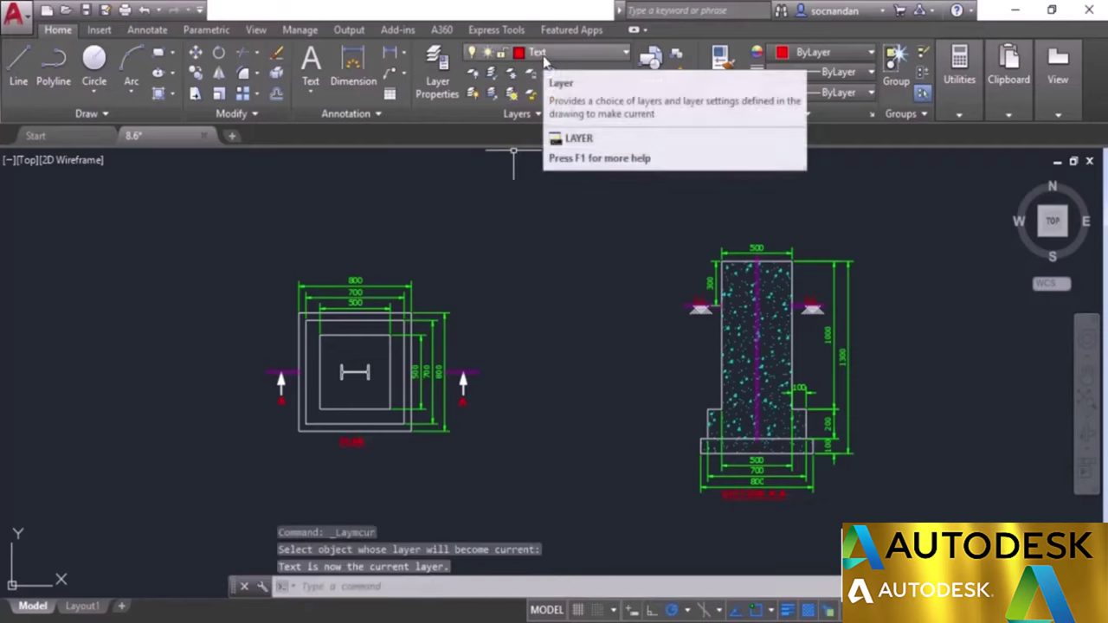
Step: Make layer 0 the current layer in place of the Text layer
{"action": "left_click", "coordinate": [597, 55]}
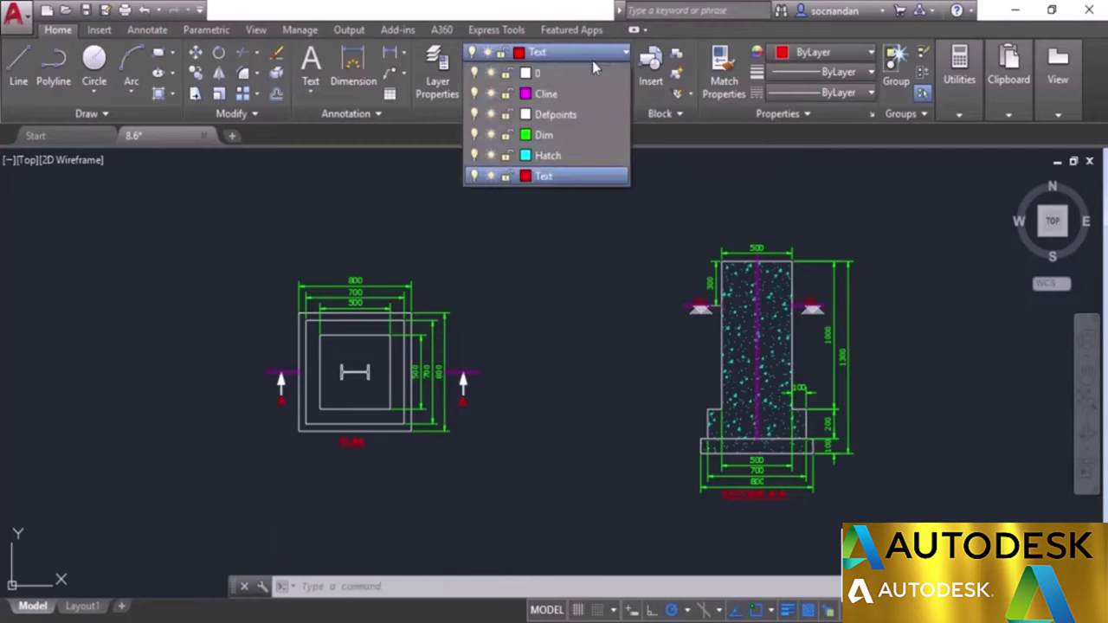
{"action": "left_click", "coordinate": [571, 73]}
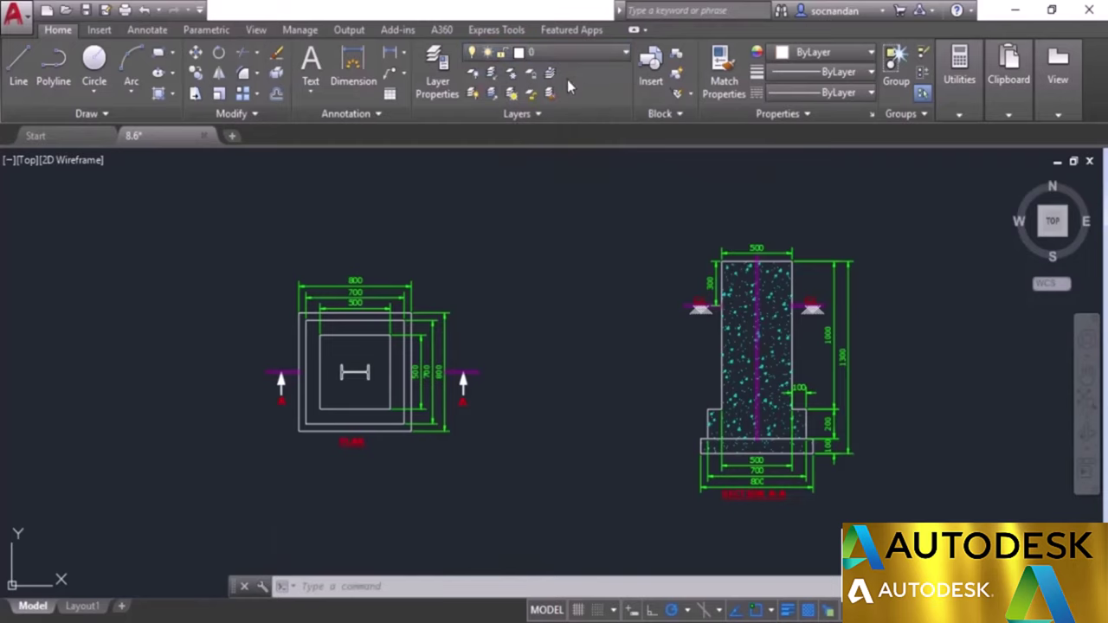
{"action": "scroll", "coordinate": [540, 383], "scroll_direction": "down", "scroll_amount": 1}
{"action": "scroll", "coordinate": [540, 383], "scroll_direction": "up", "scroll_amount": 1}
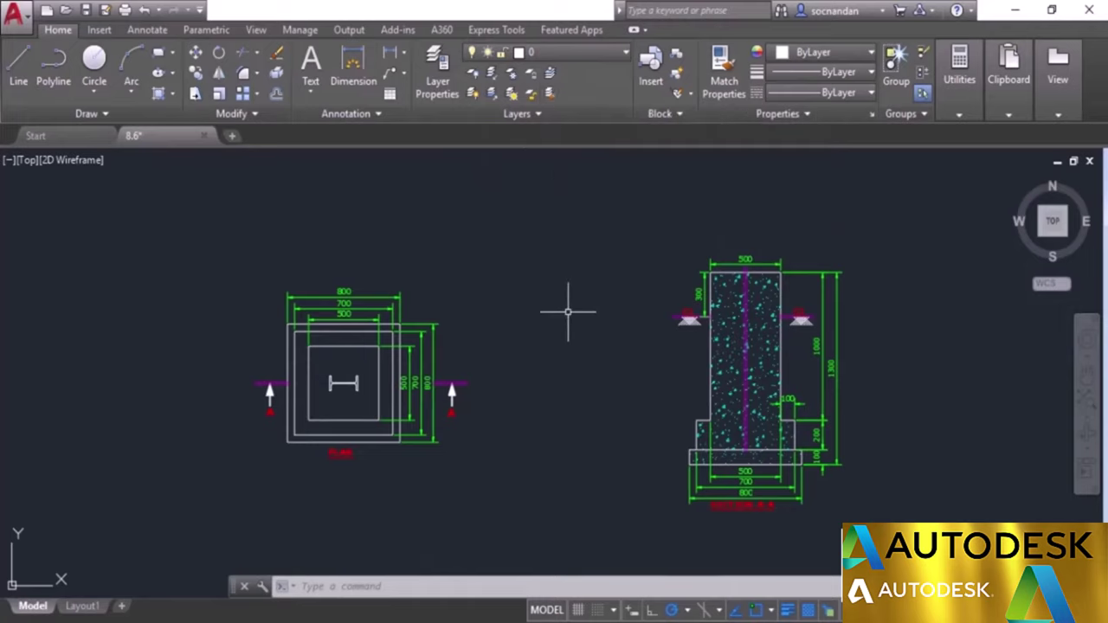
Step: Match the PLAN title to the Cline layer by picking the right section line of the plan as destination
{"action": "scroll", "coordinate": [333, 454], "scroll_direction": "up", "scroll_amount": 2}
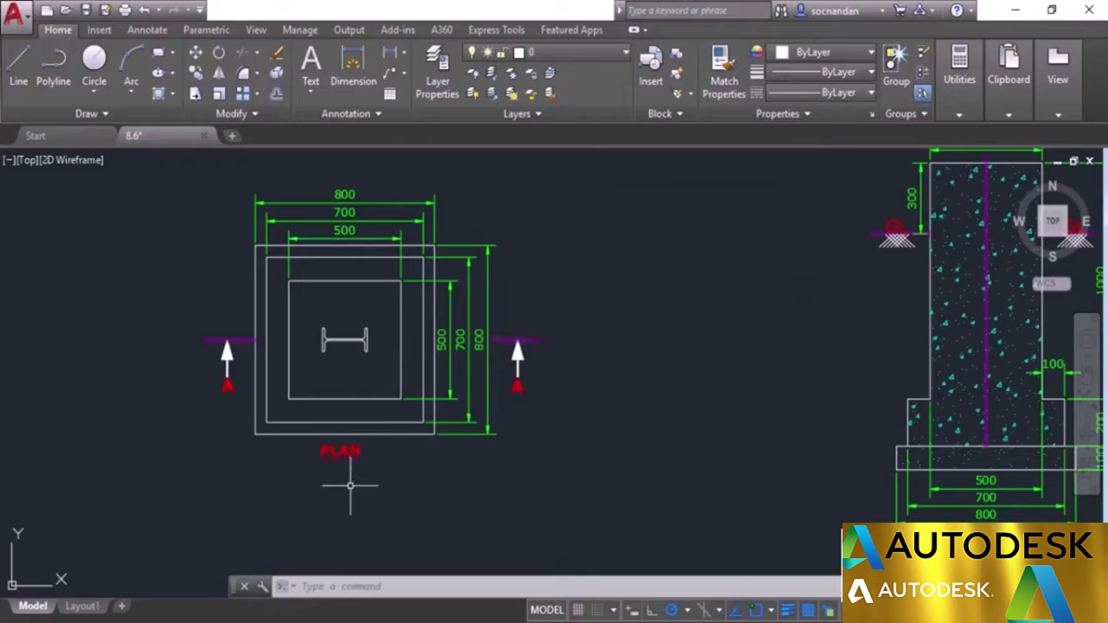
{"action": "left_click", "coordinate": [549, 94]}
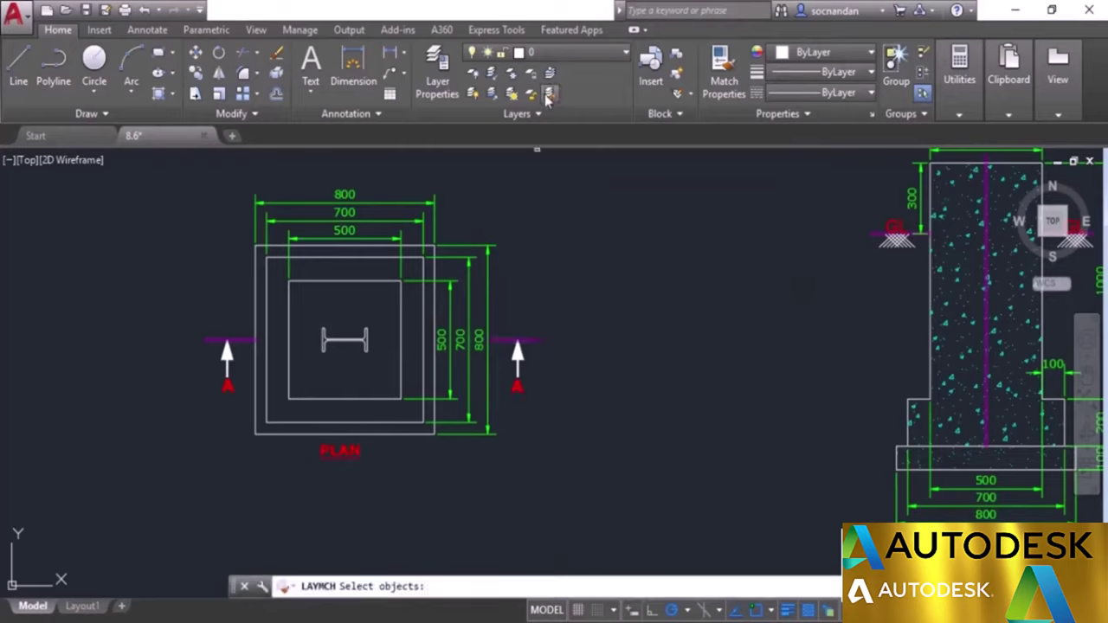
{"action": "left_click", "coordinate": [355, 448]}
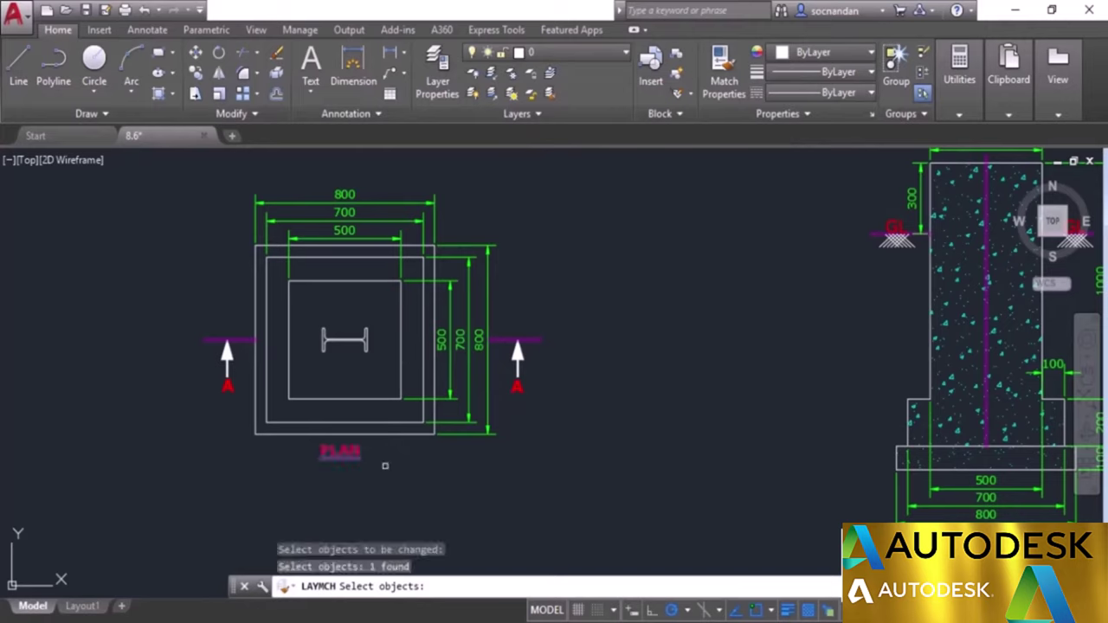
{"action": "key", "text": "Return"}
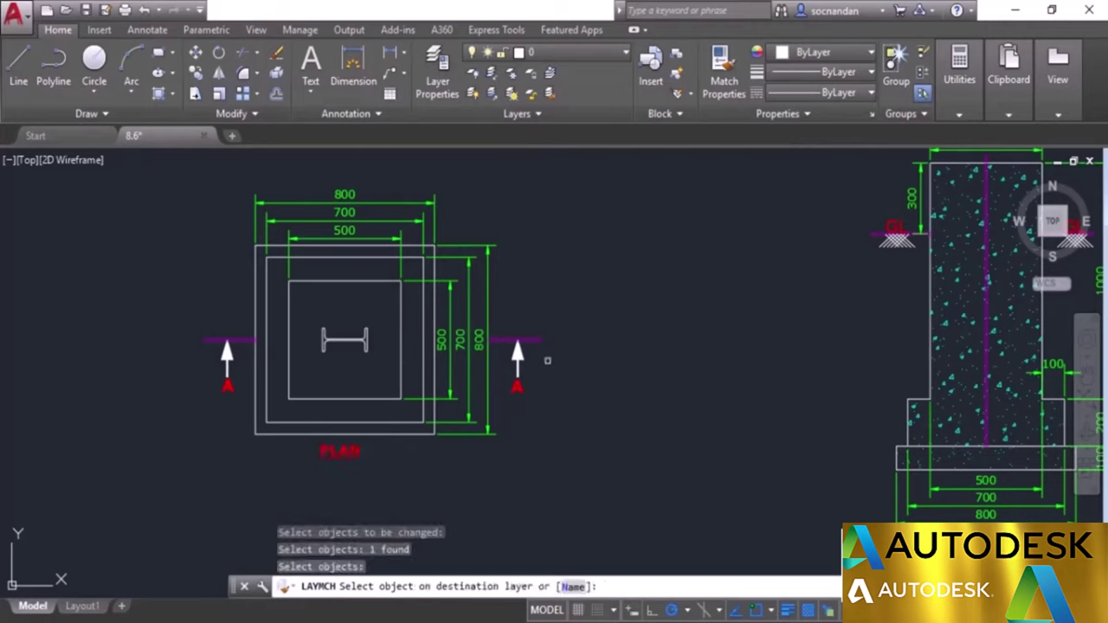
{"action": "left_click", "coordinate": [536, 341]}
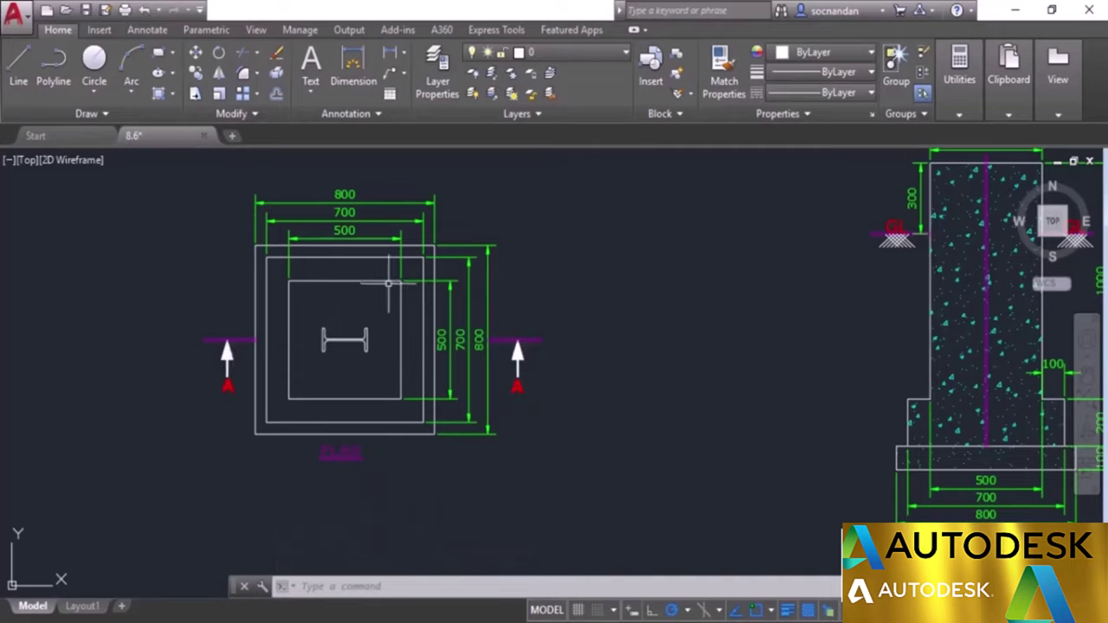
Step: Match the section arrows on both sides of the plan to the Cline layer, using the right section line as destination
{"action": "left_click", "coordinate": [549, 94]}
{"action": "left_click", "coordinate": [256, 391]}
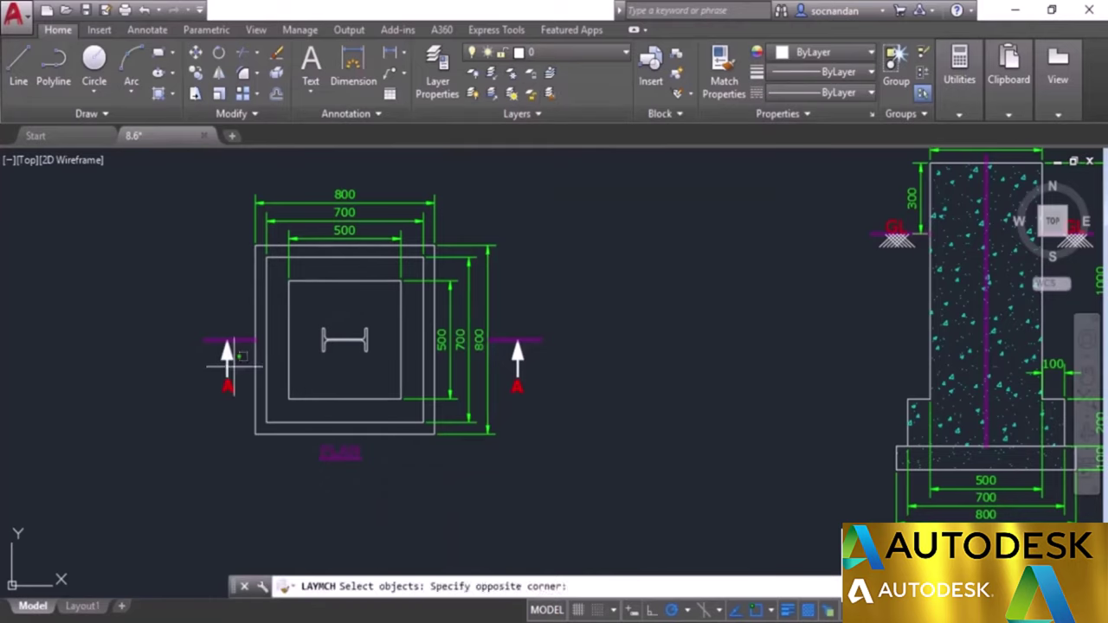
{"action": "left_click", "coordinate": [183, 327]}
{"action": "left_click", "coordinate": [558, 394]}
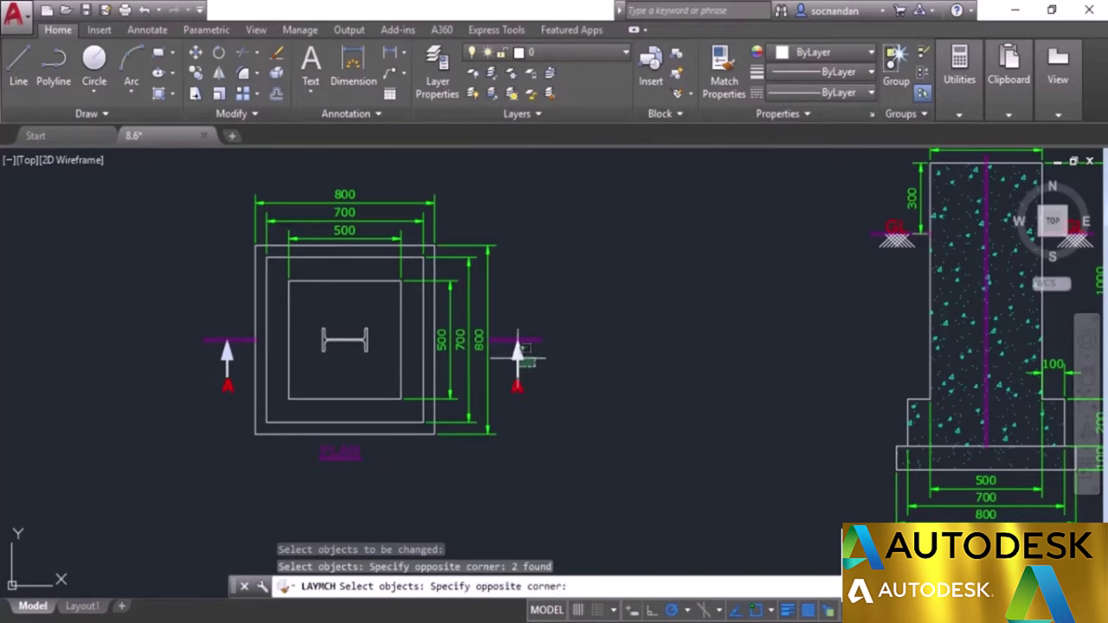
{"action": "left_click", "coordinate": [489, 327]}
{"action": "key", "text": "Return"}
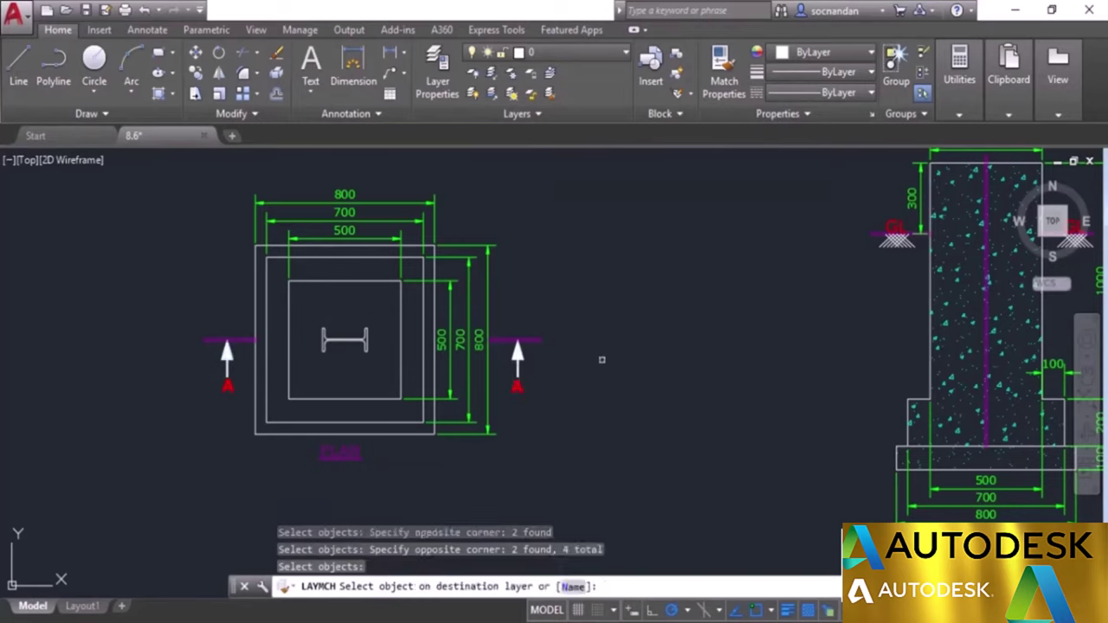
{"action": "left_click", "coordinate": [532, 339]}
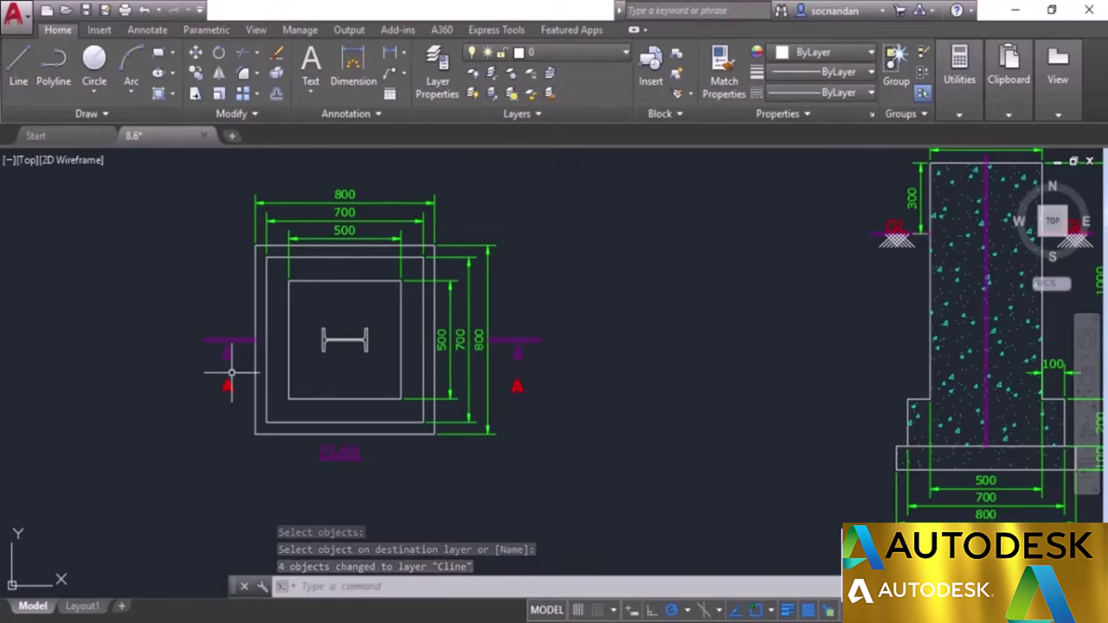
Step: Match the ground hatch lines under both GL labels to the Cline layer, using the right ground line as destination (LAYMCH)
{"action": "mouse_move", "coordinate": [718, 346]}
{"action": "middle_mouse_down"}
{"action": "mouse_move", "coordinate": [563, 389]}
{"action": "mouse_move", "coordinate": [491, 388]}
{"action": "middle_mouse_up"}
{"action": "scroll", "coordinate": [680, 307], "scroll_direction": "up", "scroll_amount": 2}
{"action": "middle_click_drag", "start_coordinate": [685, 314], "coordinate": [613, 346]}
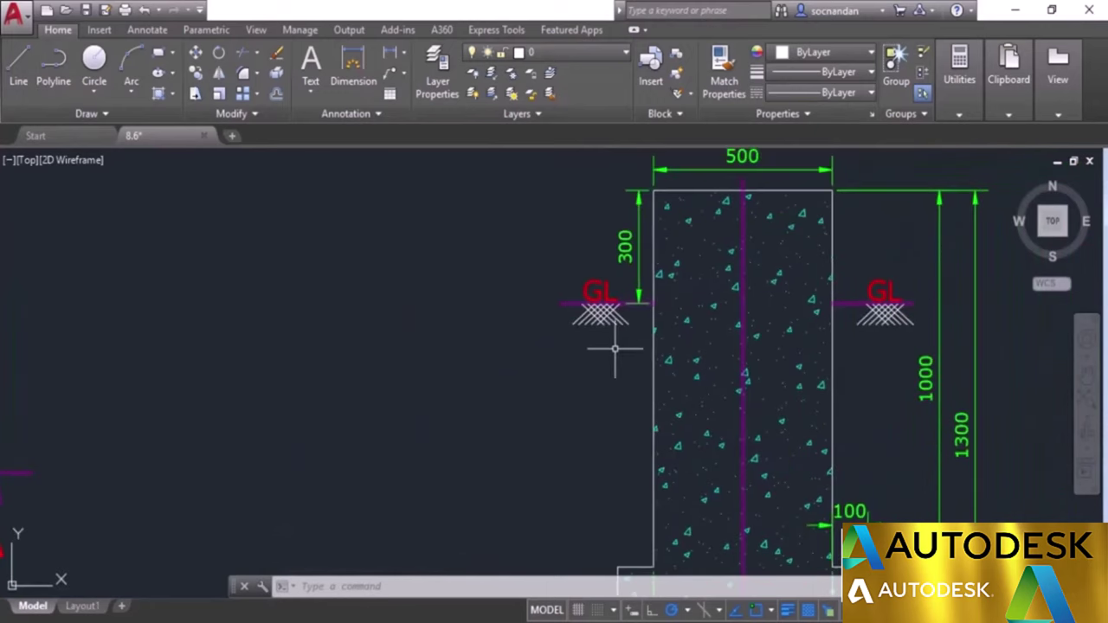
{"action": "type", "text": "LAYMCH"}
{"action": "key", "text": "Return"}
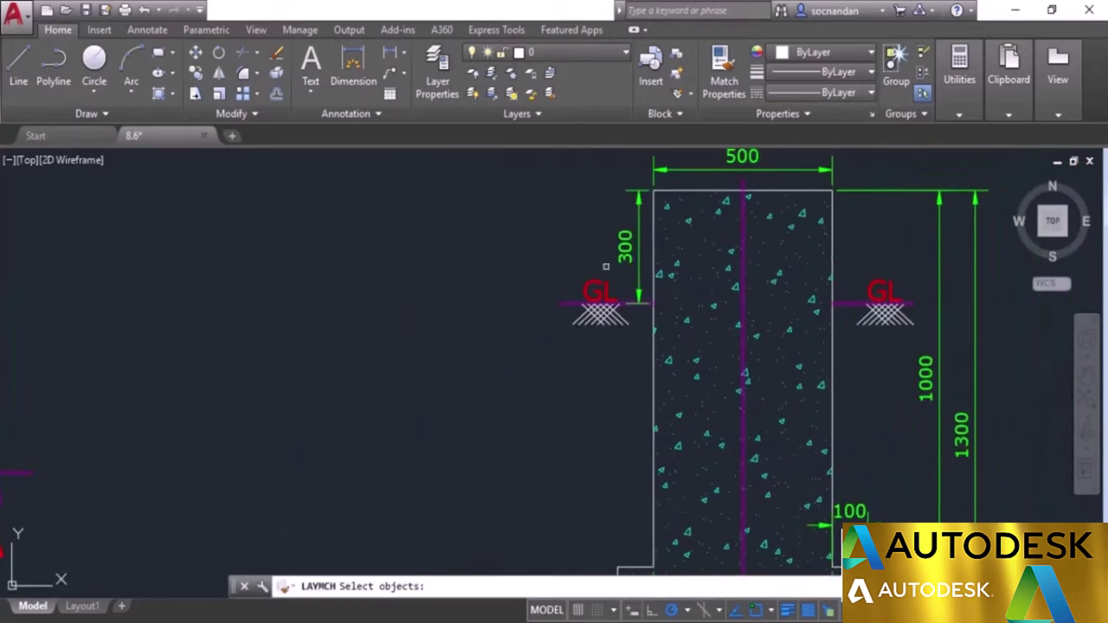
{"action": "left_click", "coordinate": [641, 355]}
{"action": "left_click", "coordinate": [563, 316]}
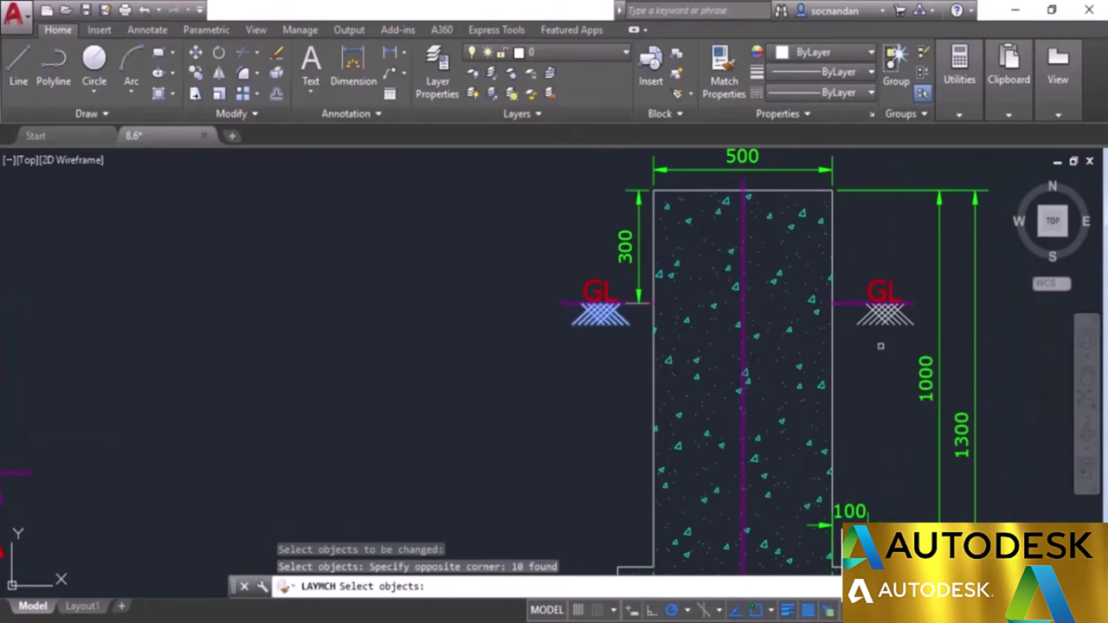
{"action": "left_click", "coordinate": [921, 336]}
{"action": "left_click", "coordinate": [856, 311]}
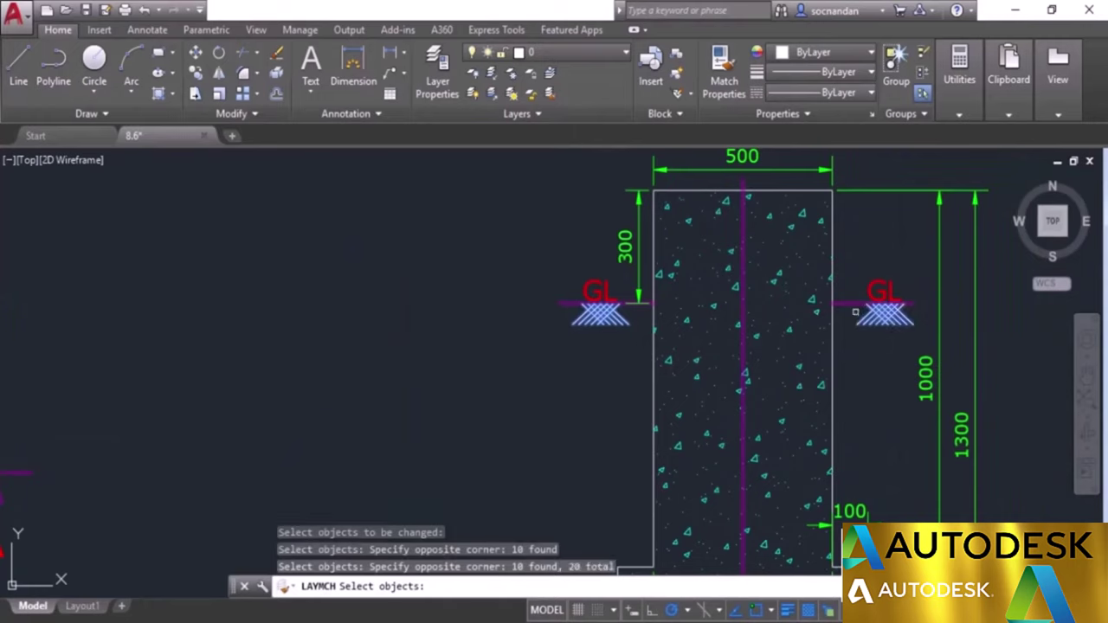
{"action": "key", "text": "Return"}
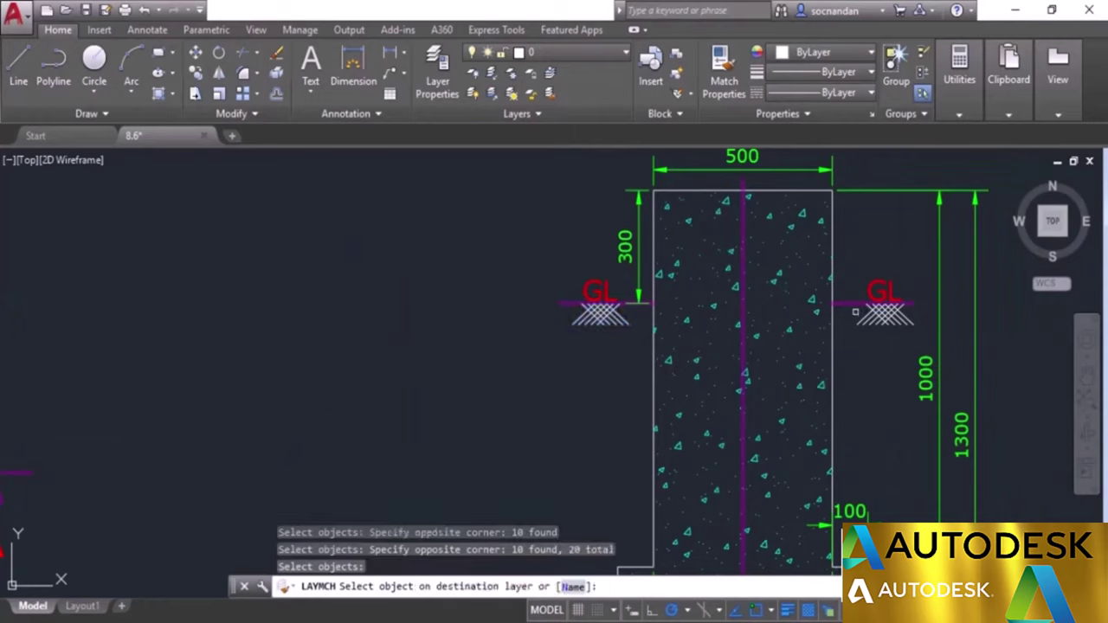
{"action": "left_click", "coordinate": [855, 303]}
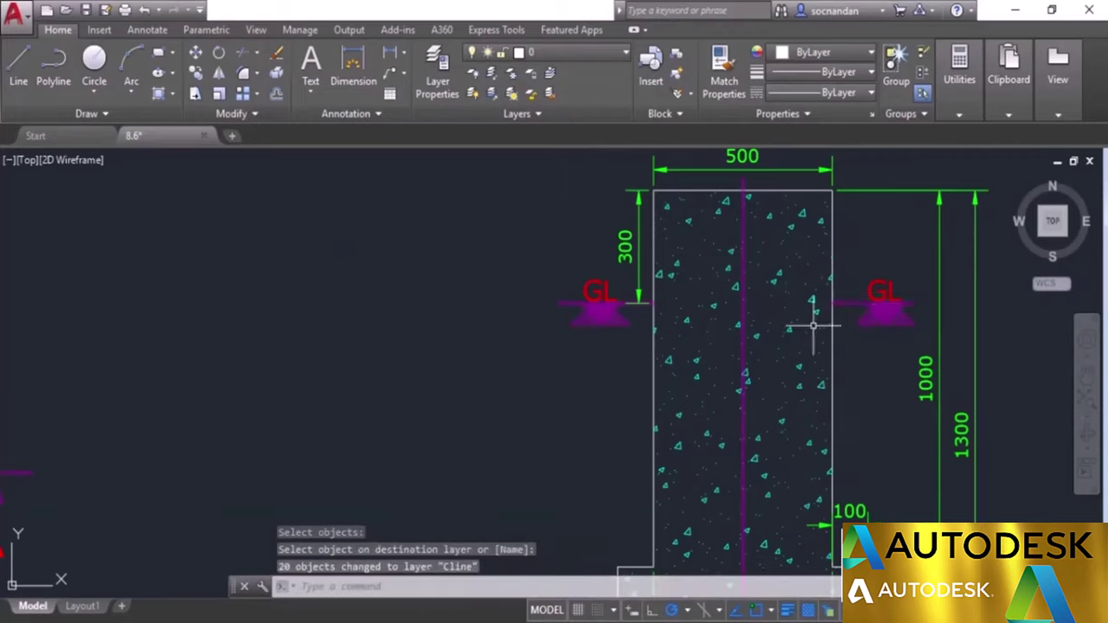
{"action": "scroll", "coordinate": [609, 312], "scroll_direction": "up", "scroll_amount": 5}
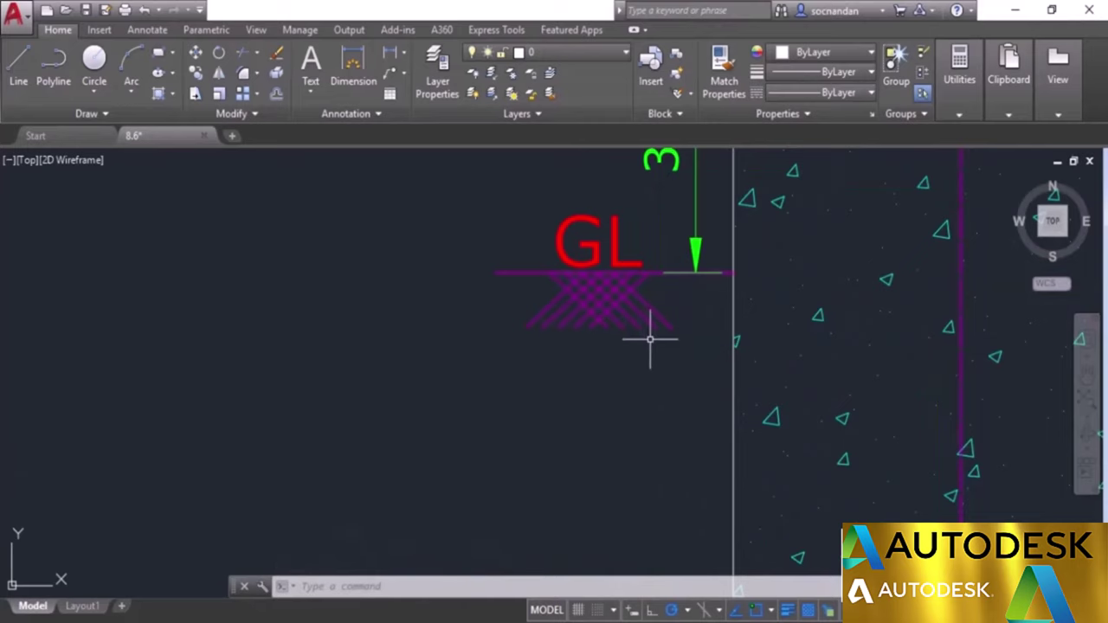
{"action": "scroll", "coordinate": [650, 336], "scroll_direction": "down", "scroll_amount": 3}
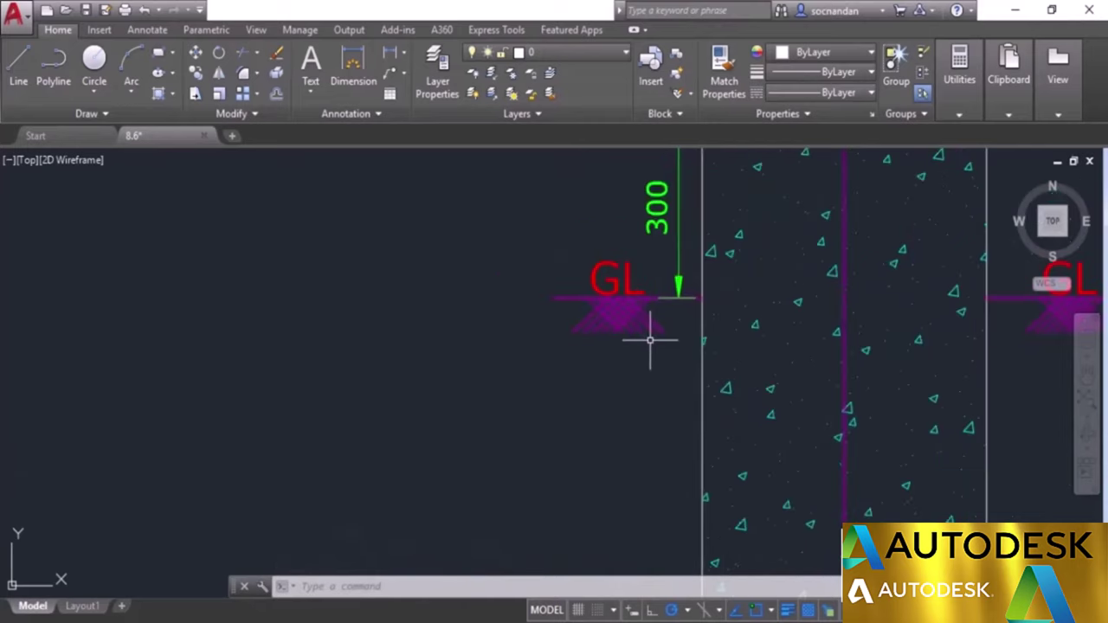
{"action": "scroll", "coordinate": [650, 343], "scroll_direction": "down", "scroll_amount": 3}
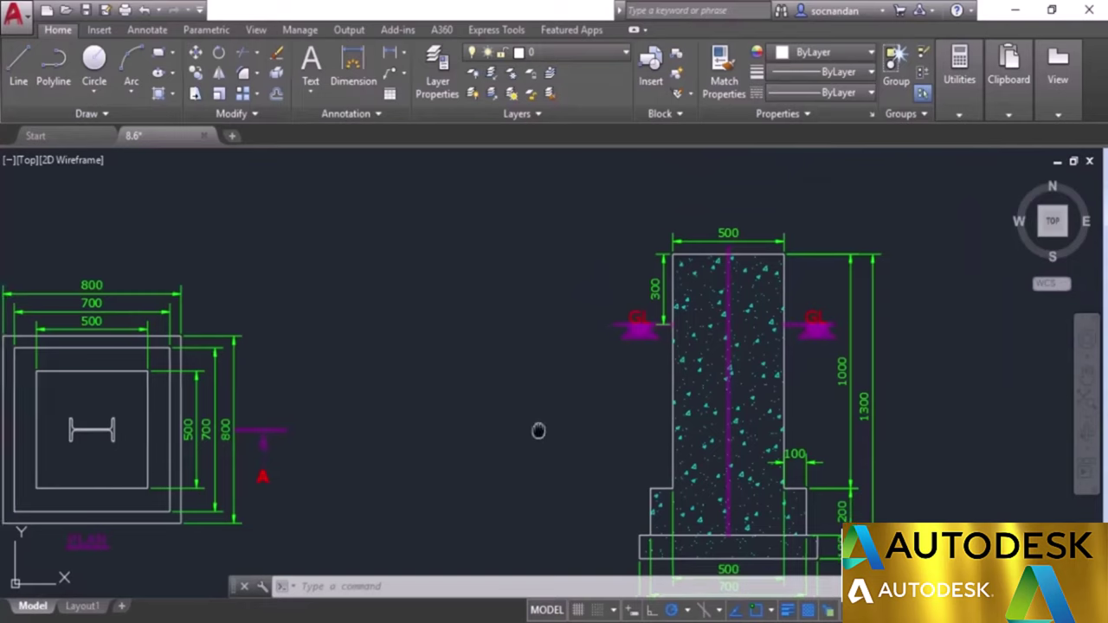
{"action": "middle_click_drag", "start_coordinate": [539, 430], "coordinate": [643, 383]}
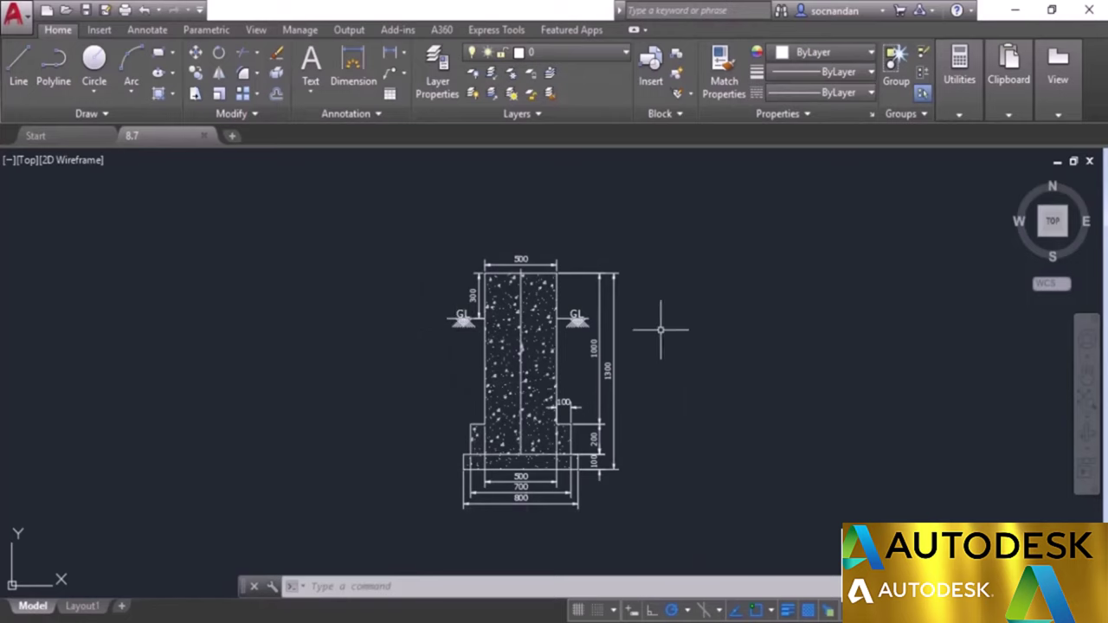
Step: In drawing 8.7, select all dimensions and both GL labels with Select Similar, starting from the 1300 dimension and the left GL label
{"action": "left_click", "coordinate": [616, 294]}
{"action": "right_click", "coordinate": [659, 294]}
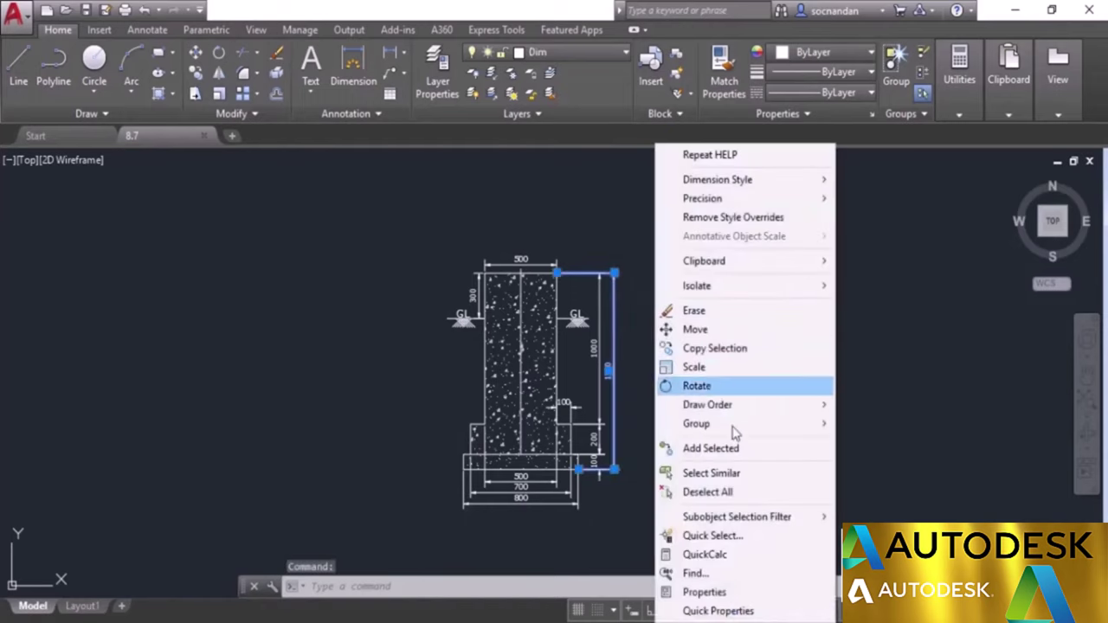
{"action": "left_click", "coordinate": [759, 478]}
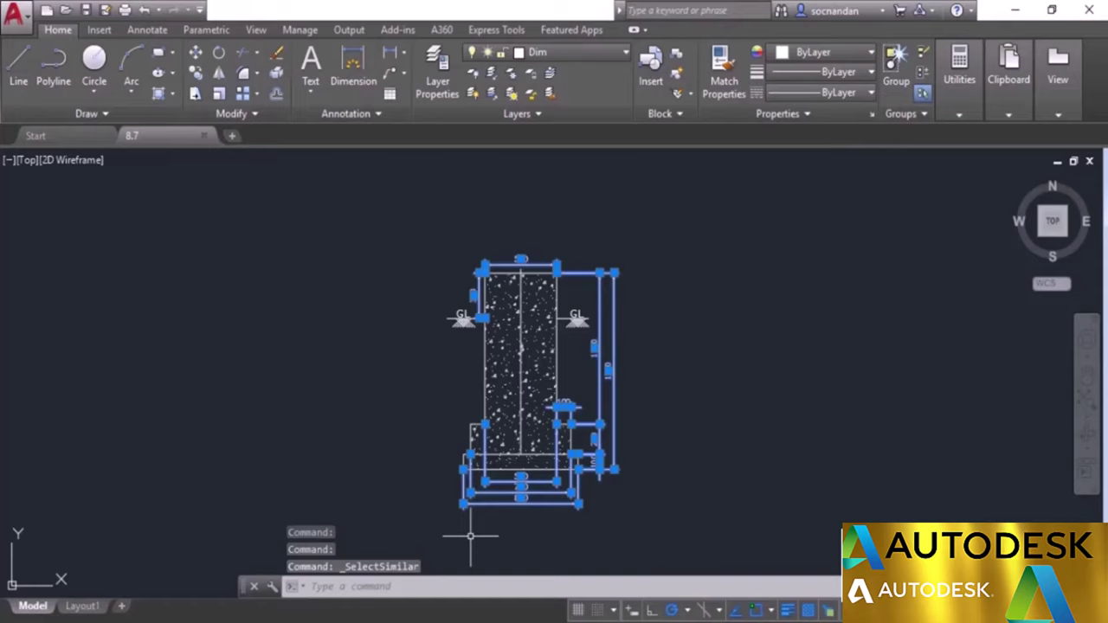
{"action": "left_click", "coordinate": [459, 310]}
{"action": "right_click", "coordinate": [420, 296]}
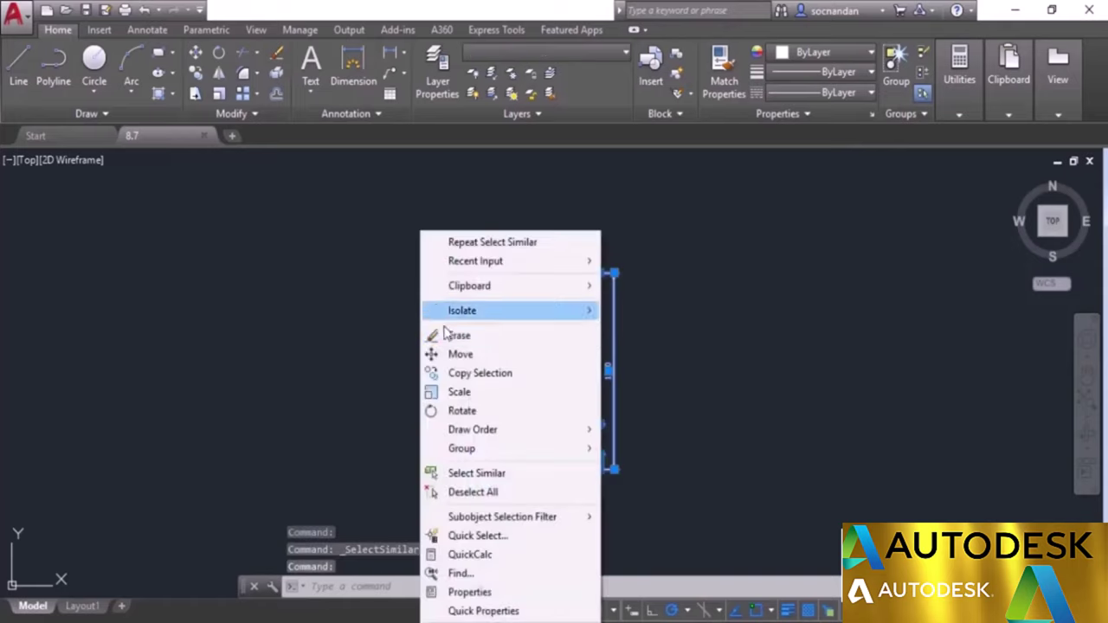
{"action": "left_click", "coordinate": [500, 473]}
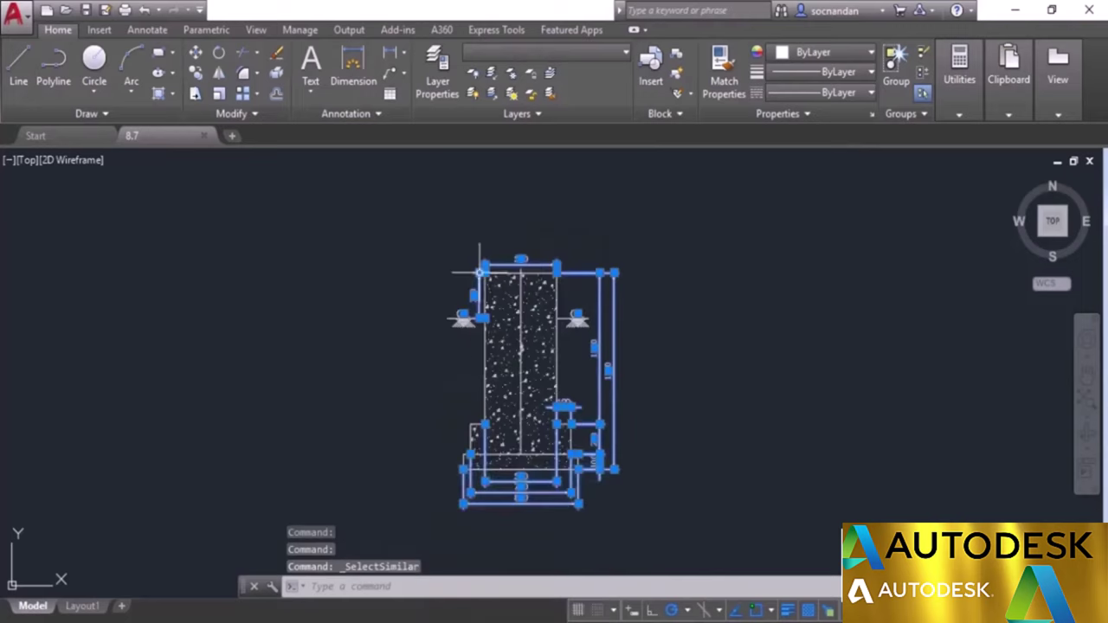
Step: Add the ground lines and their hatch lines on both sides of the column to the selection with crossing windows
{"action": "scroll", "coordinate": [446, 325], "scroll_direction": "up", "scroll_amount": 2}
{"action": "left_click", "coordinate": [469, 346]}
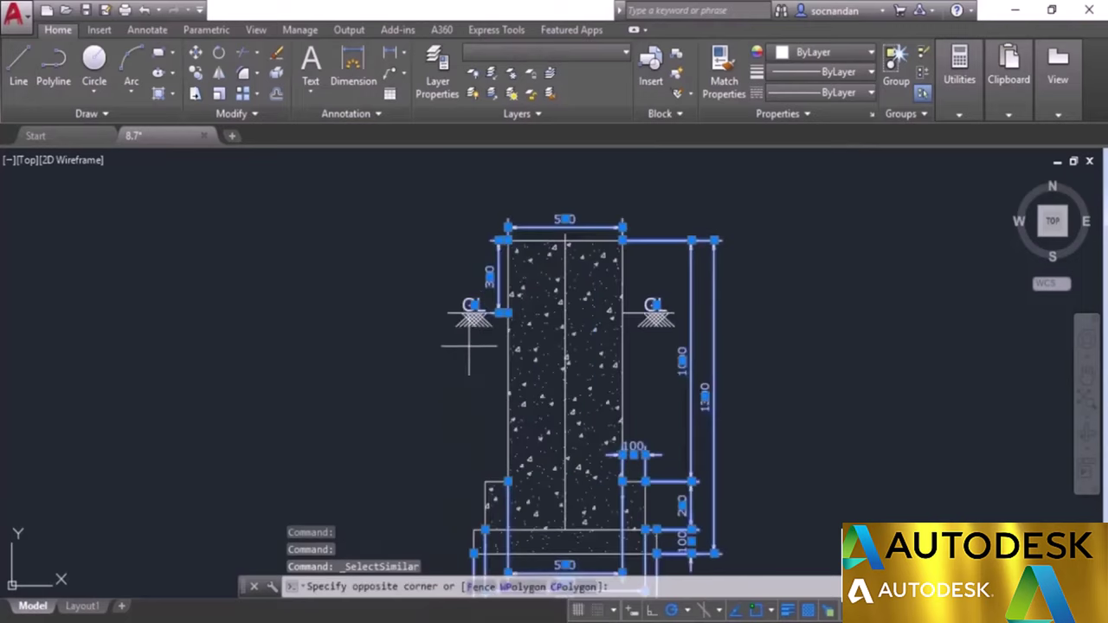
{"action": "left_click", "coordinate": [385, 227]}
{"action": "left_click", "coordinate": [498, 356]}
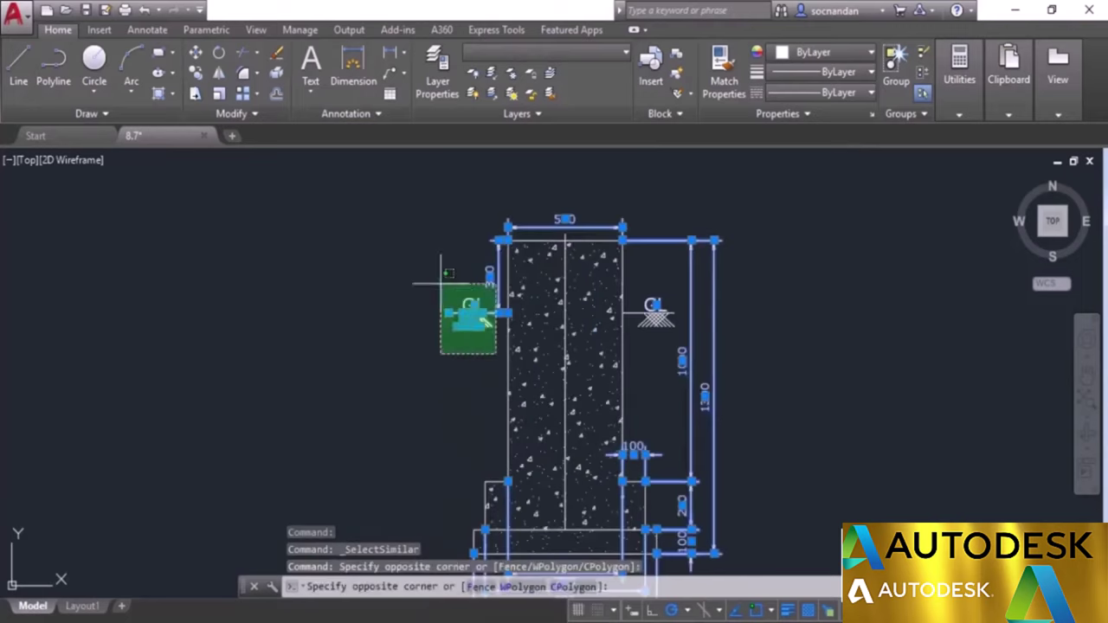
{"action": "left_click", "coordinate": [438, 282]}
{"action": "left_click", "coordinate": [676, 342]}
{"action": "left_click", "coordinate": [637, 286]}
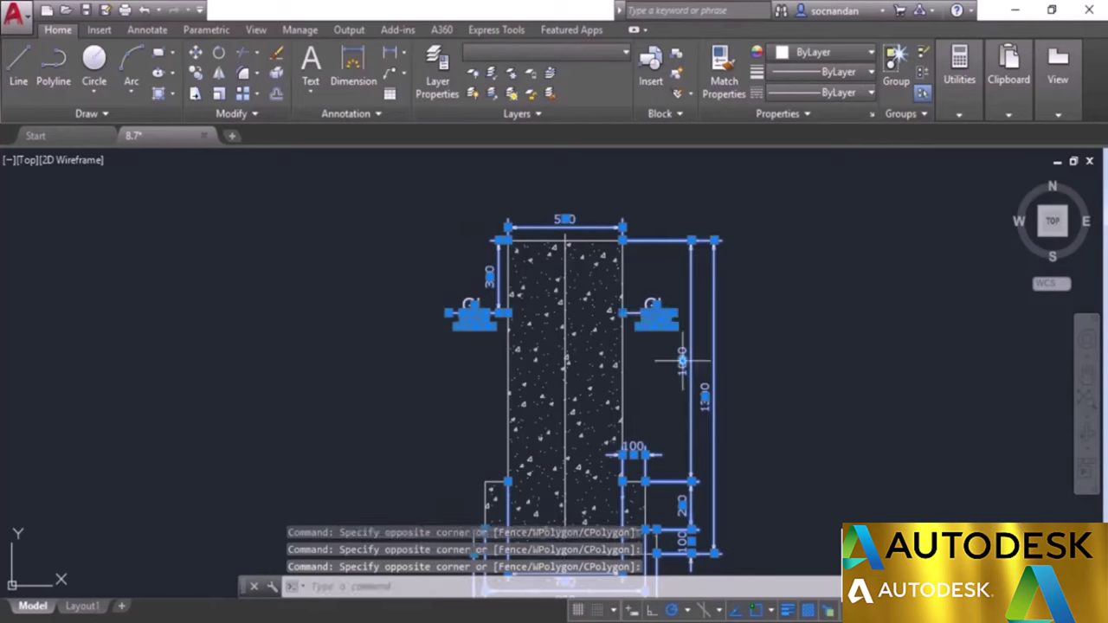
Step: Hide the selected dimensions, GL labels and ground symbols with Hide Objects
{"action": "scroll", "coordinate": [734, 415], "scroll_direction": "down", "scroll_amount": 2}
{"action": "middle_click_drag", "start_coordinate": [760, 432], "coordinate": [679, 384]}
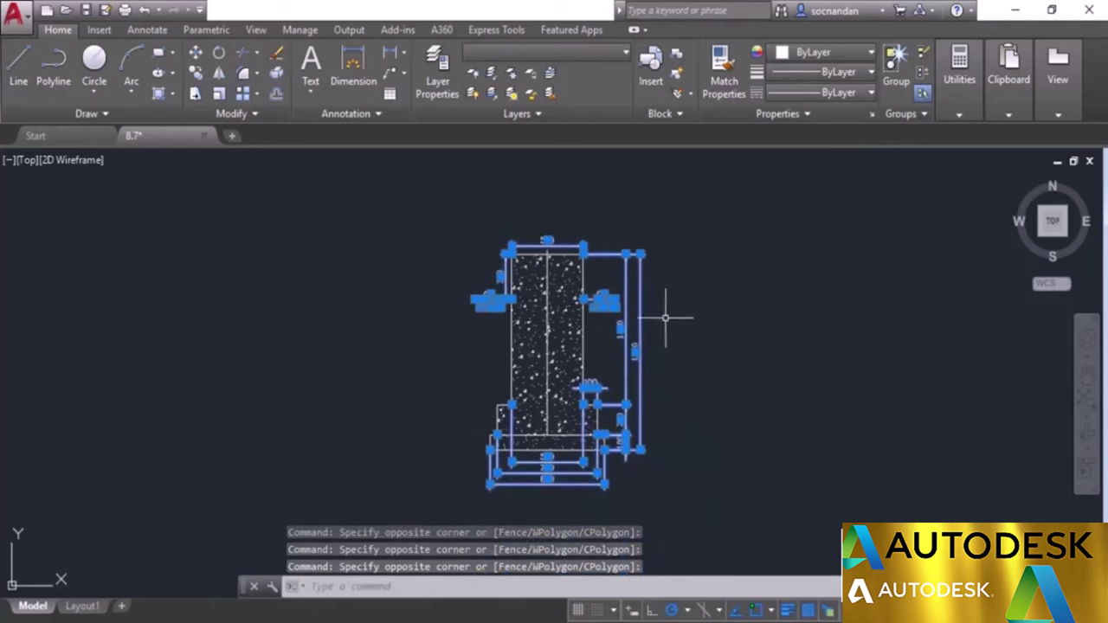
{"action": "right_click", "coordinate": [698, 284]}
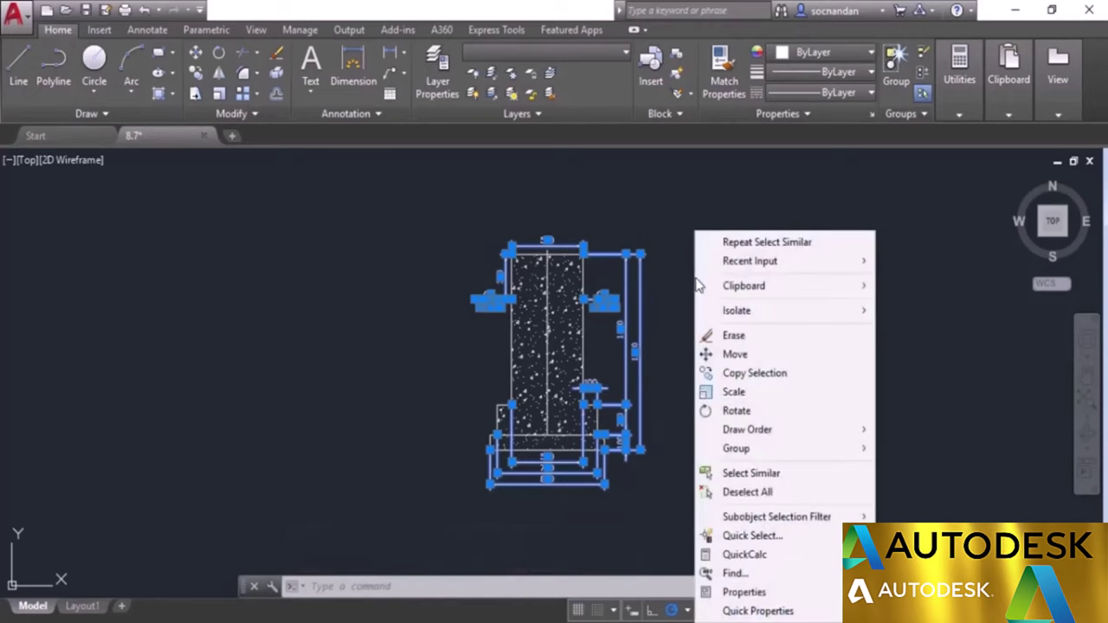
{"action": "mouse_move", "coordinate": [728, 315]}
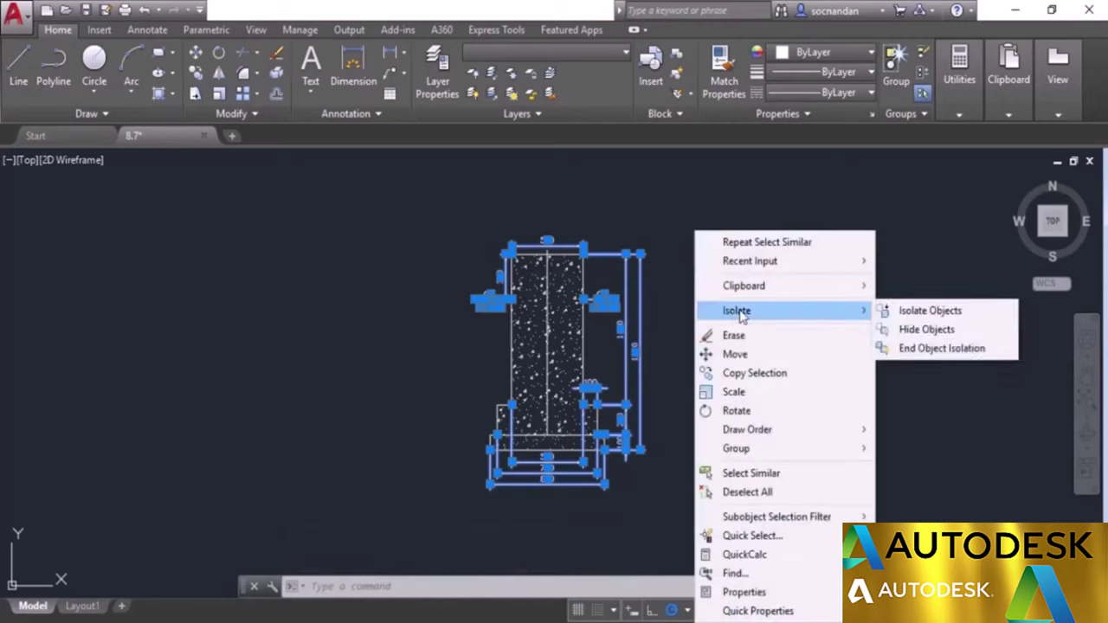
{"action": "left_click", "coordinate": [970, 332]}
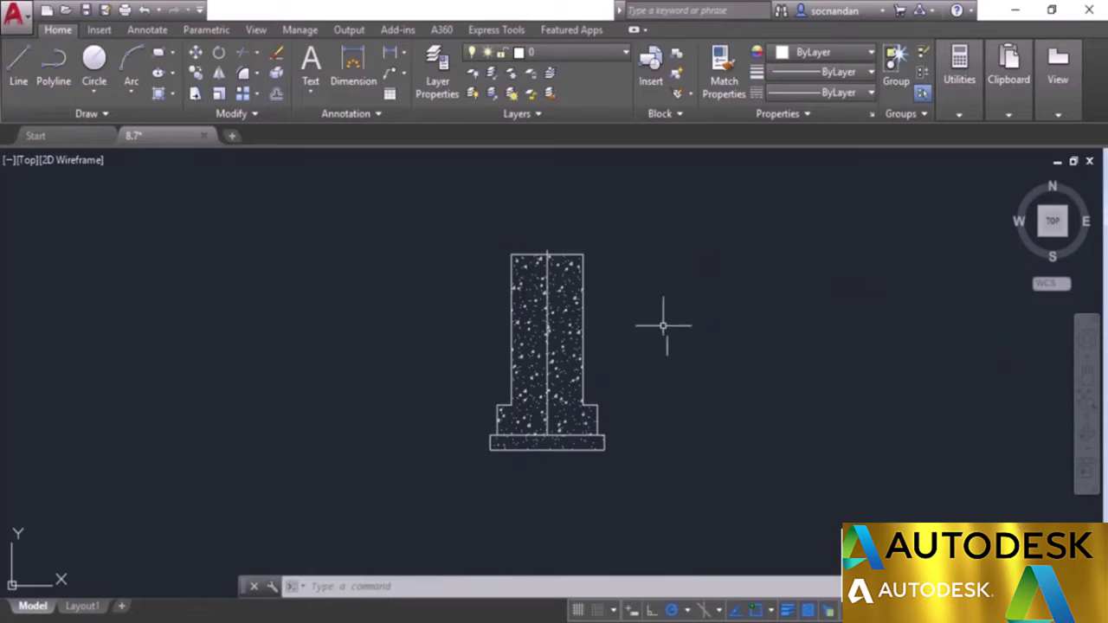
Step: Draw a circle centred on the column's vertical centreline at about mid-height, keeping it narrower than the column
{"action": "scroll", "coordinate": [591, 320], "scroll_direction": "up", "scroll_amount": 2}
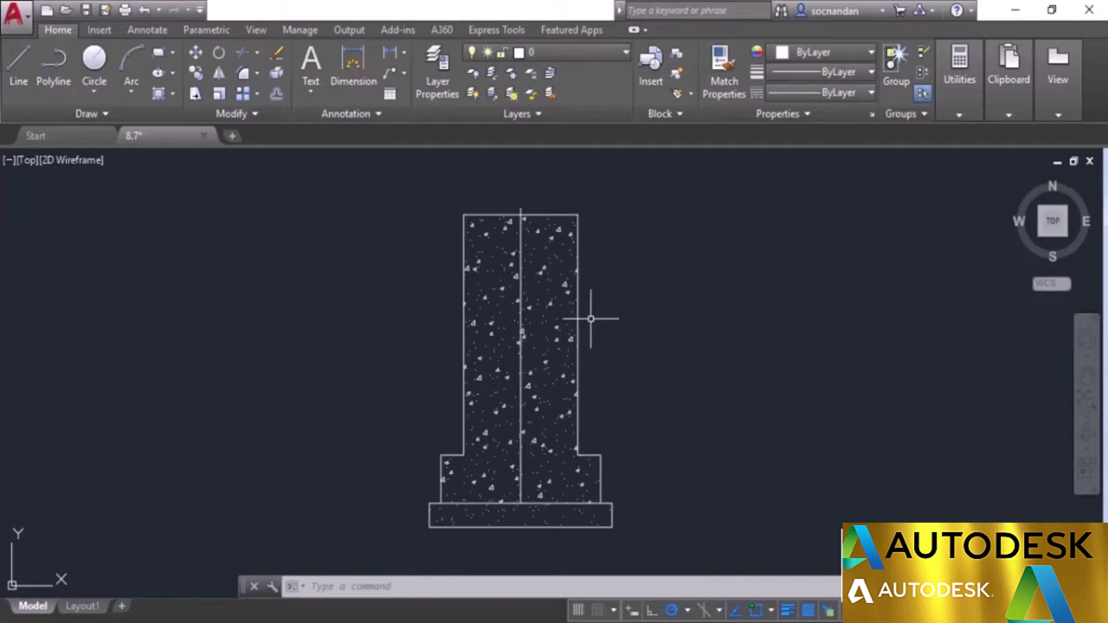
{"action": "left_click", "coordinate": [94, 60]}
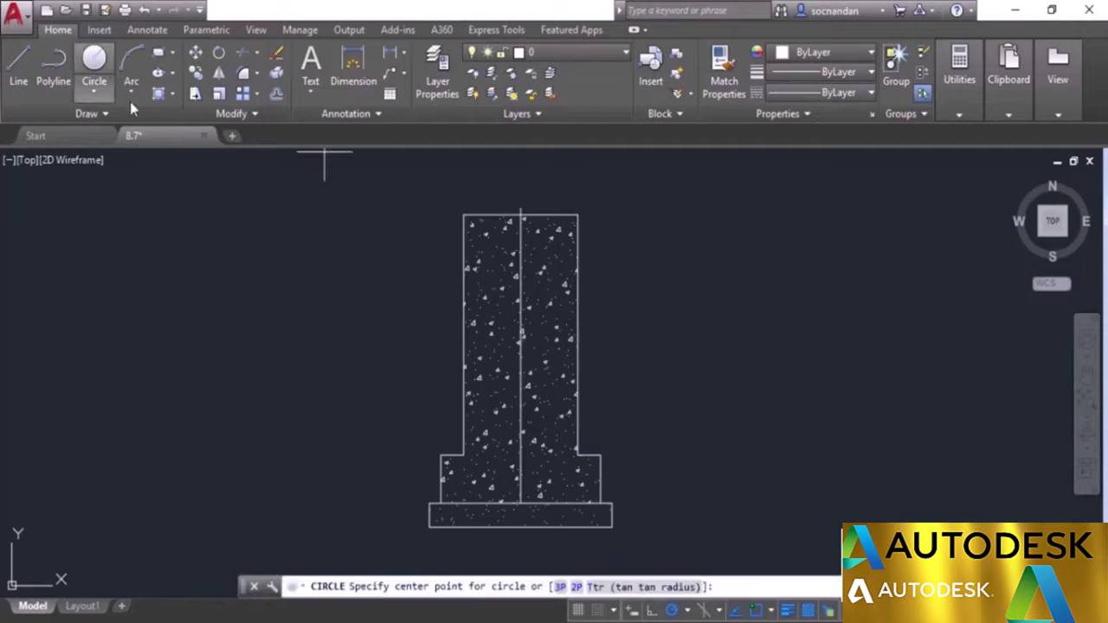
{"action": "left_click", "coordinate": [521, 355]}
{"action": "left_click", "coordinate": [520, 392]}
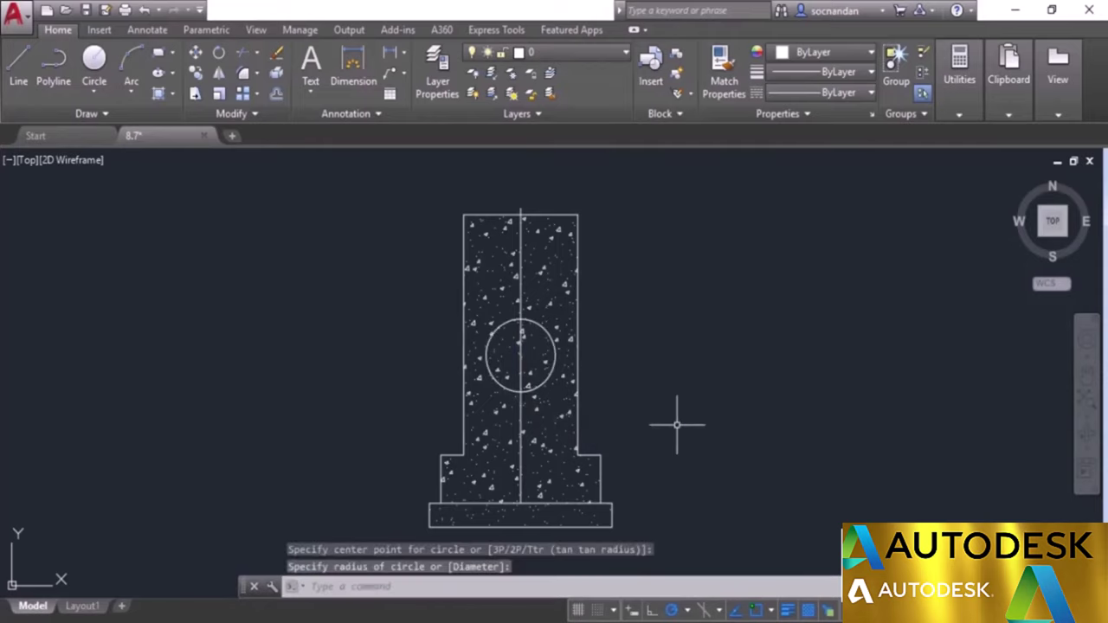
Step: End the object isolation to bring back the hidden dimensions, GL labels and ground symbols
{"action": "right_click", "coordinate": [676, 277]}
{"action": "mouse_move", "coordinate": [742, 358]}
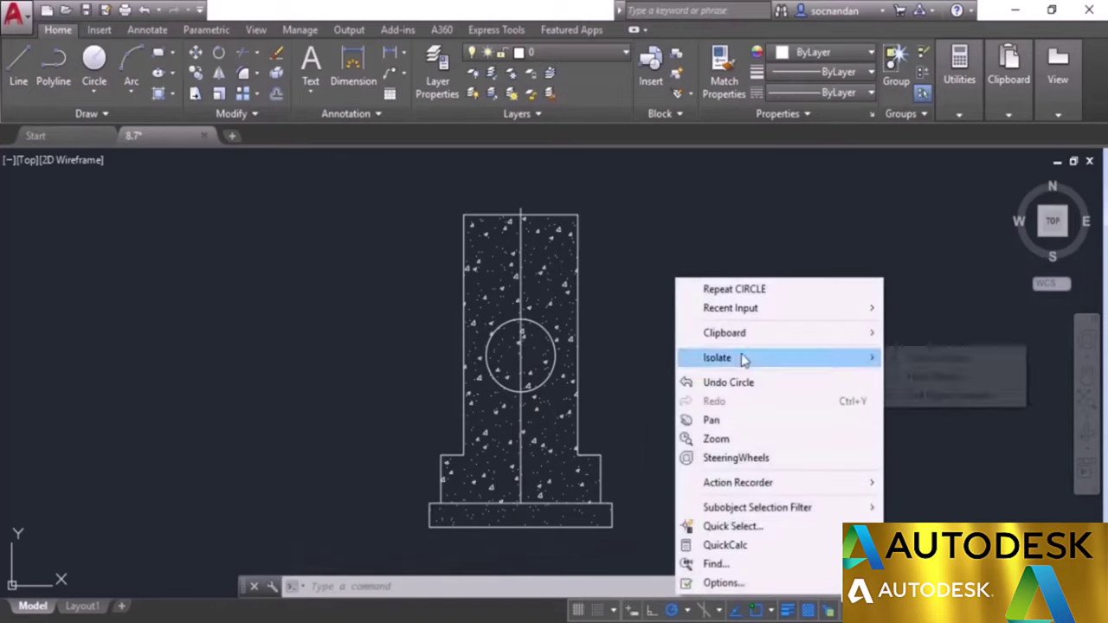
{"action": "left_click", "coordinate": [996, 398]}
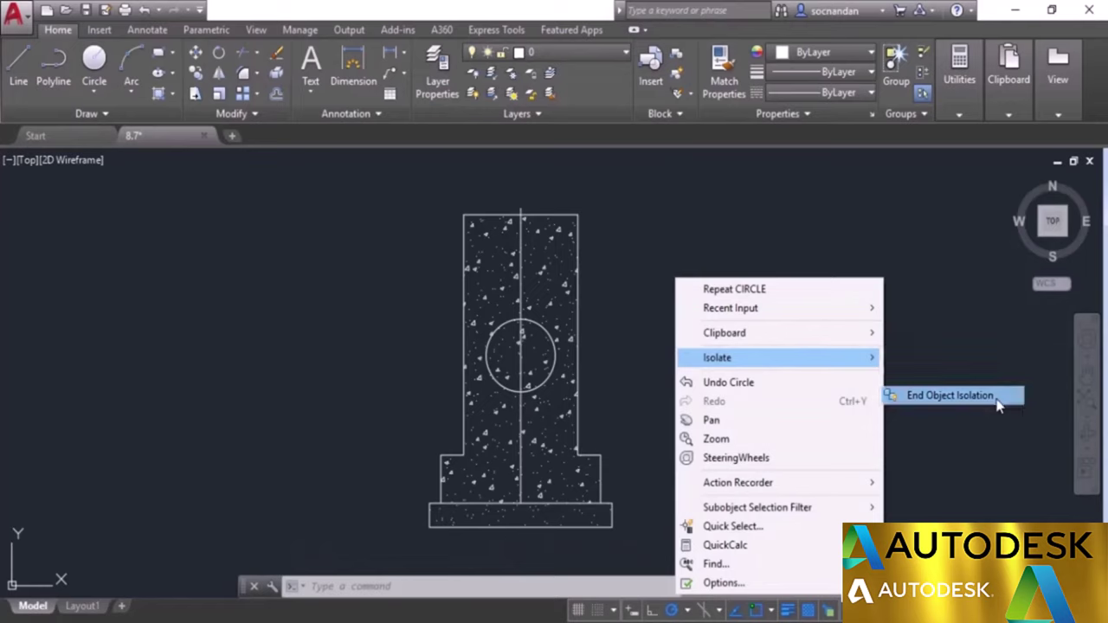
{"action": "scroll", "coordinate": [793, 452], "scroll_direction": "down", "scroll_amount": 2}
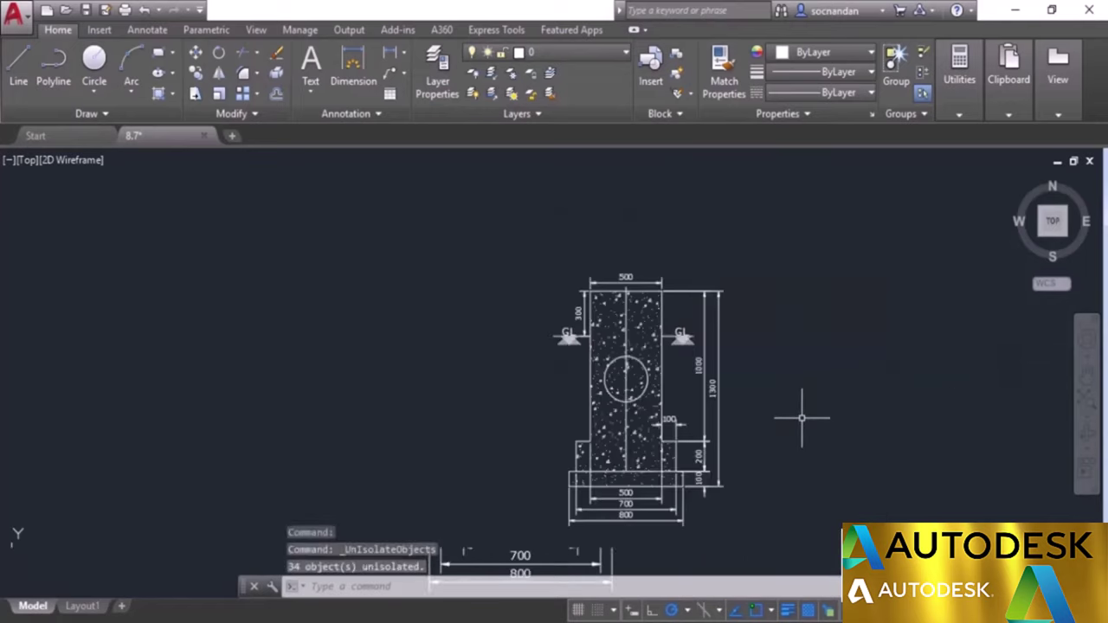
{"action": "middle_click_drag", "start_coordinate": [799, 413], "coordinate": [689, 374]}
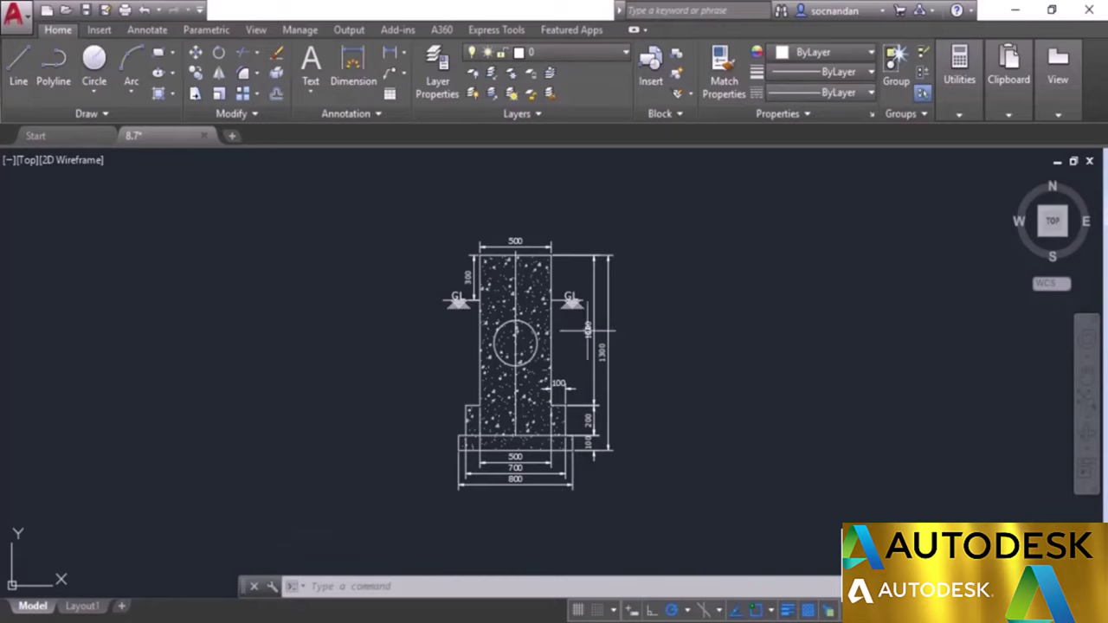
Step: Isolate the circle and the column's vertical centreline with Isolate Objects
{"action": "left_click", "coordinate": [535, 314]}
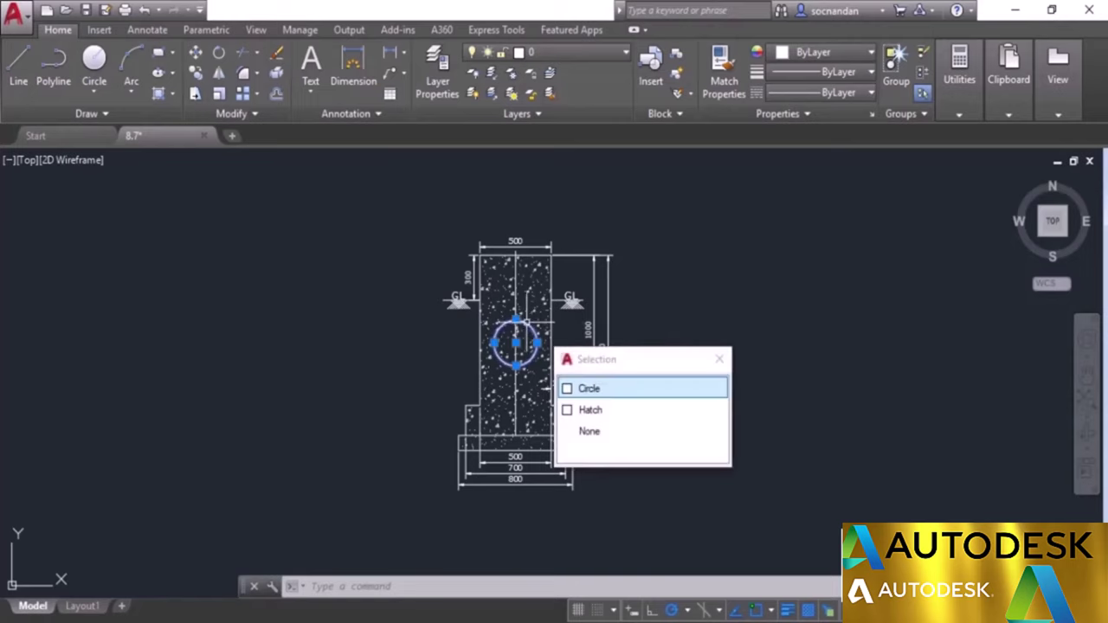
{"action": "left_click", "coordinate": [517, 279]}
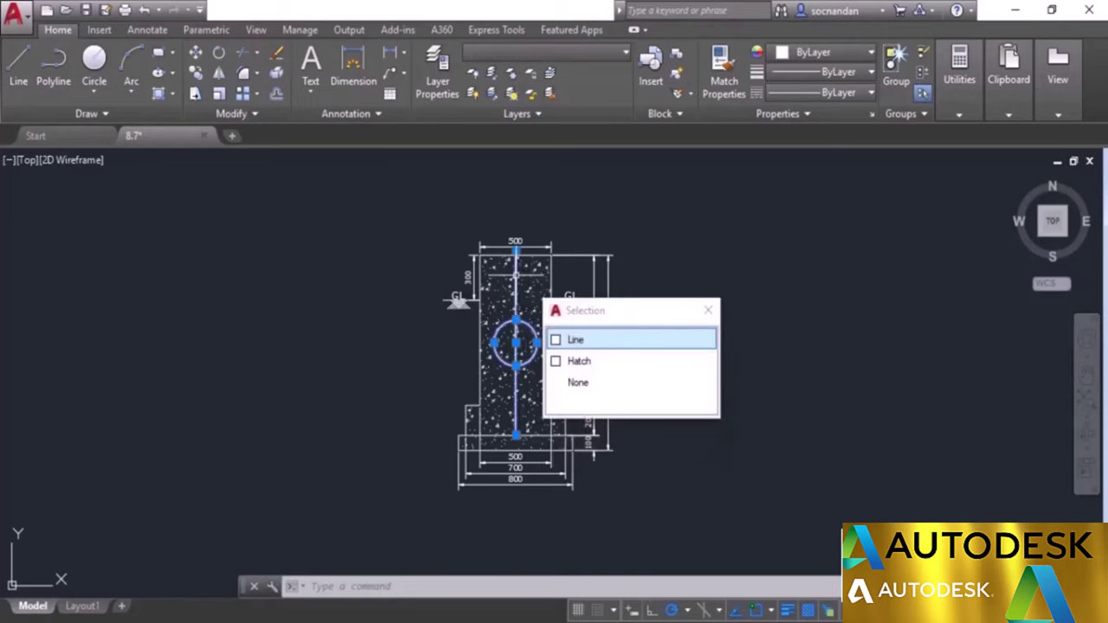
{"action": "left_click", "coordinate": [561, 340]}
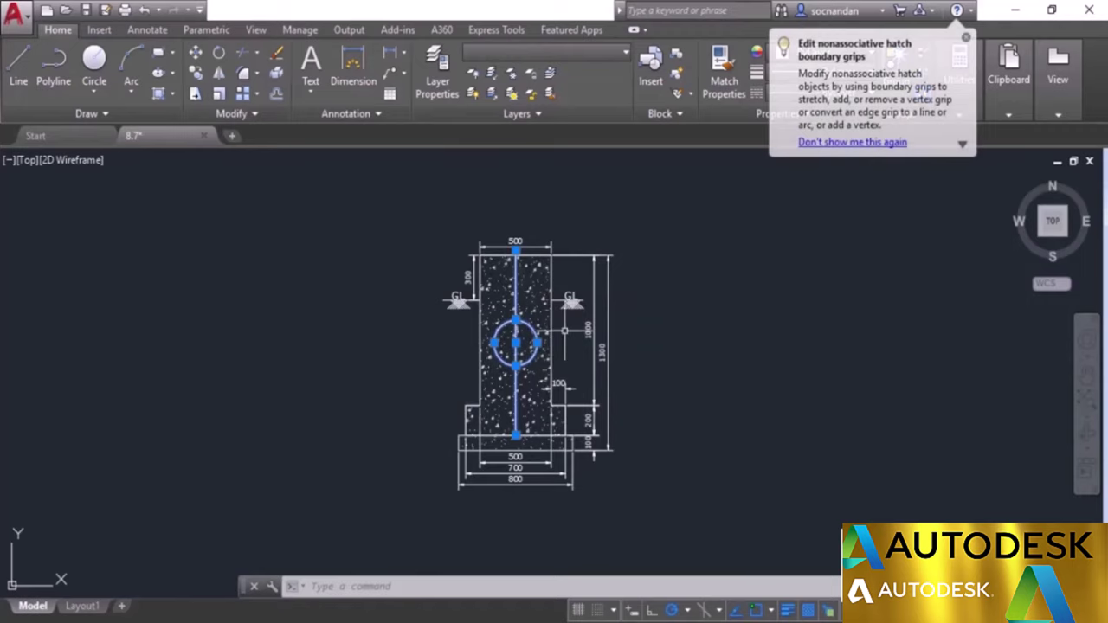
{"action": "right_click", "coordinate": [673, 286]}
{"action": "mouse_move", "coordinate": [718, 310]}
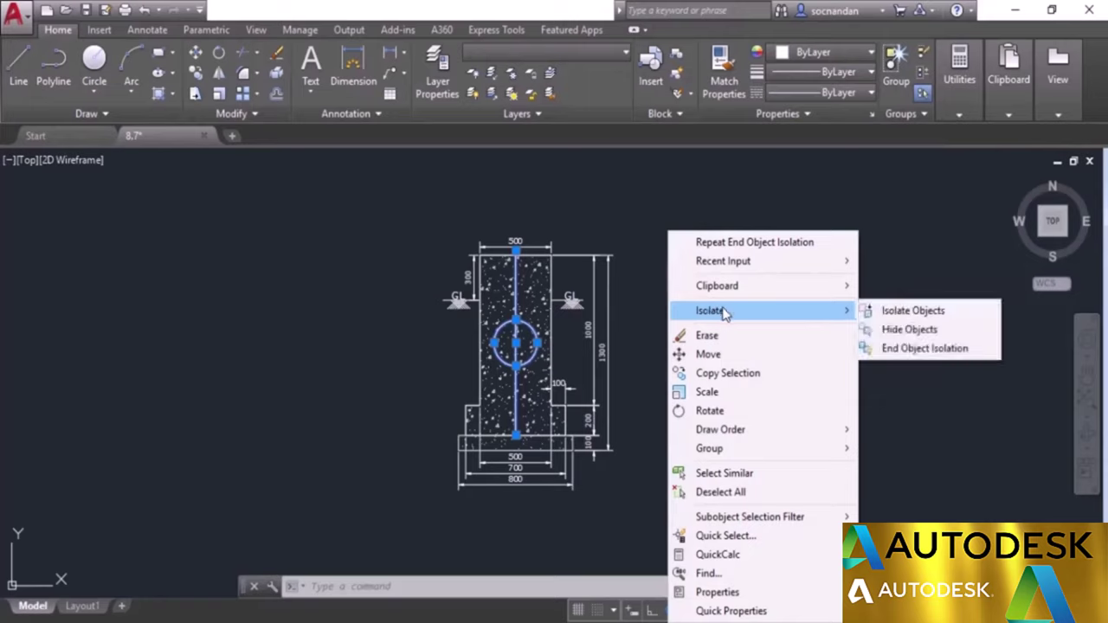
{"action": "left_click", "coordinate": [964, 311]}
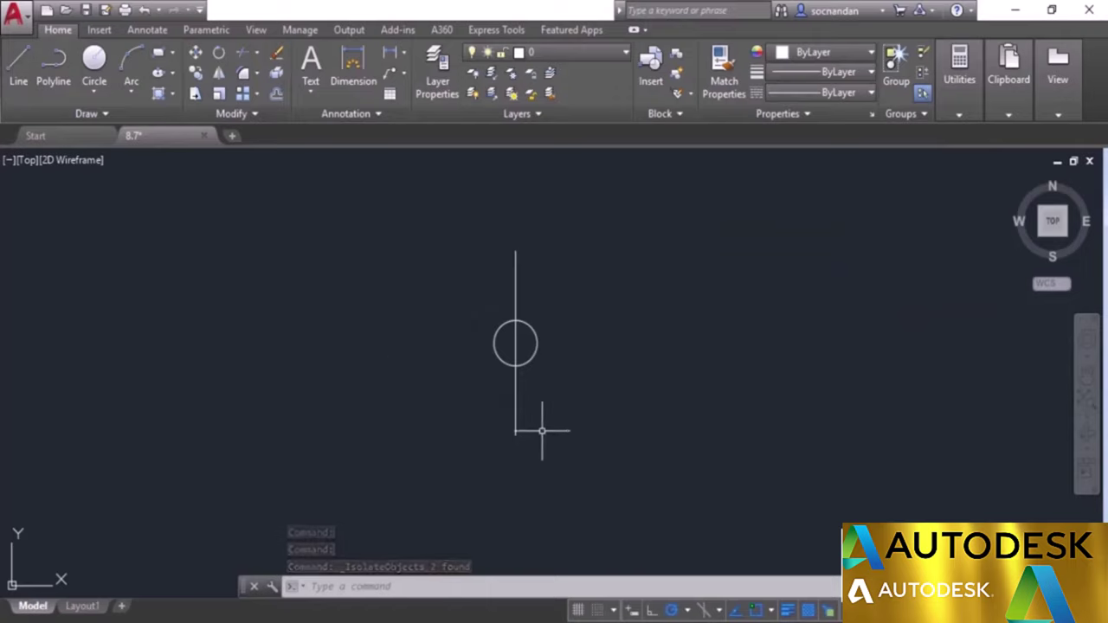
Step: Erase the circle from the isolated objects, keeping the centreline
{"action": "left_click", "coordinate": [536, 339]}
{"action": "right_click", "coordinate": [566, 295]}
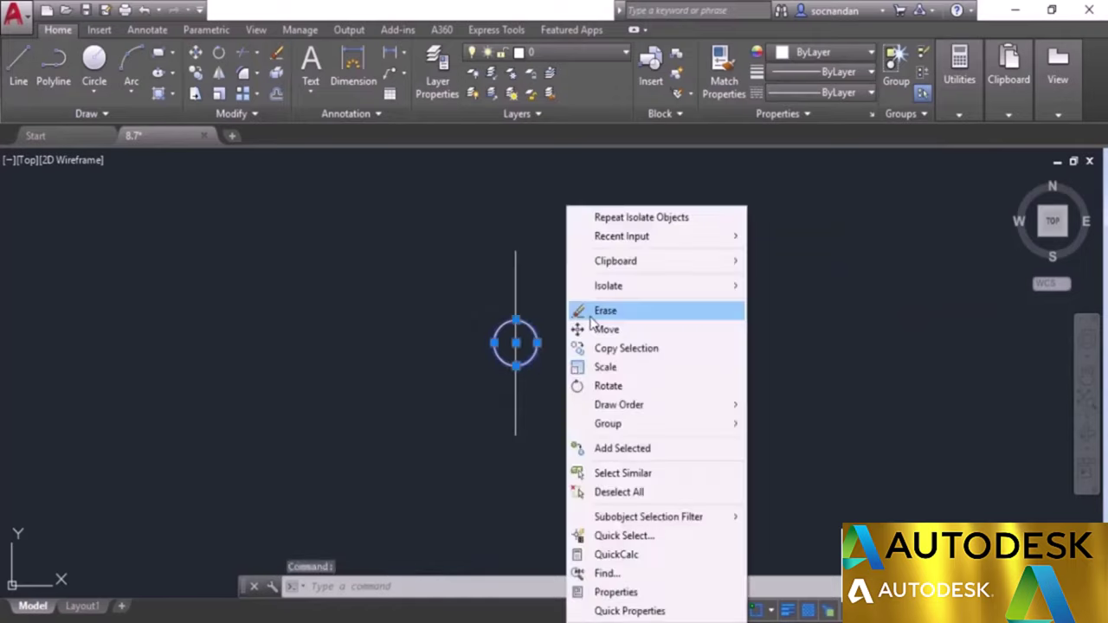
{"action": "left_click", "coordinate": [588, 309]}
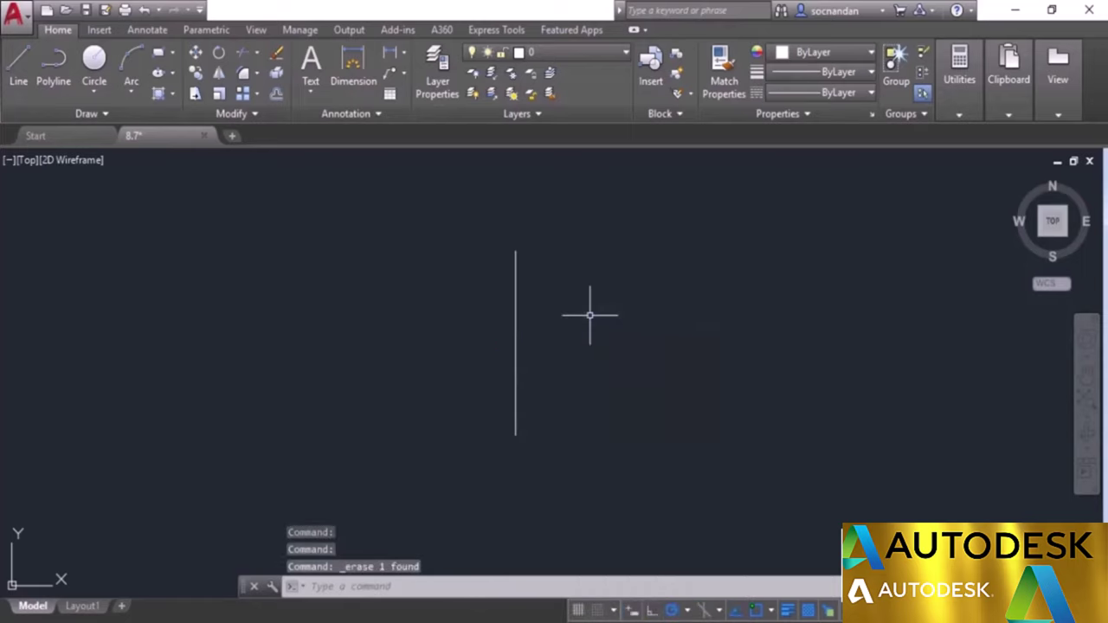
Step: End the object isolation to restore the rest of the column drawing
{"action": "right_click", "coordinate": [633, 271]}
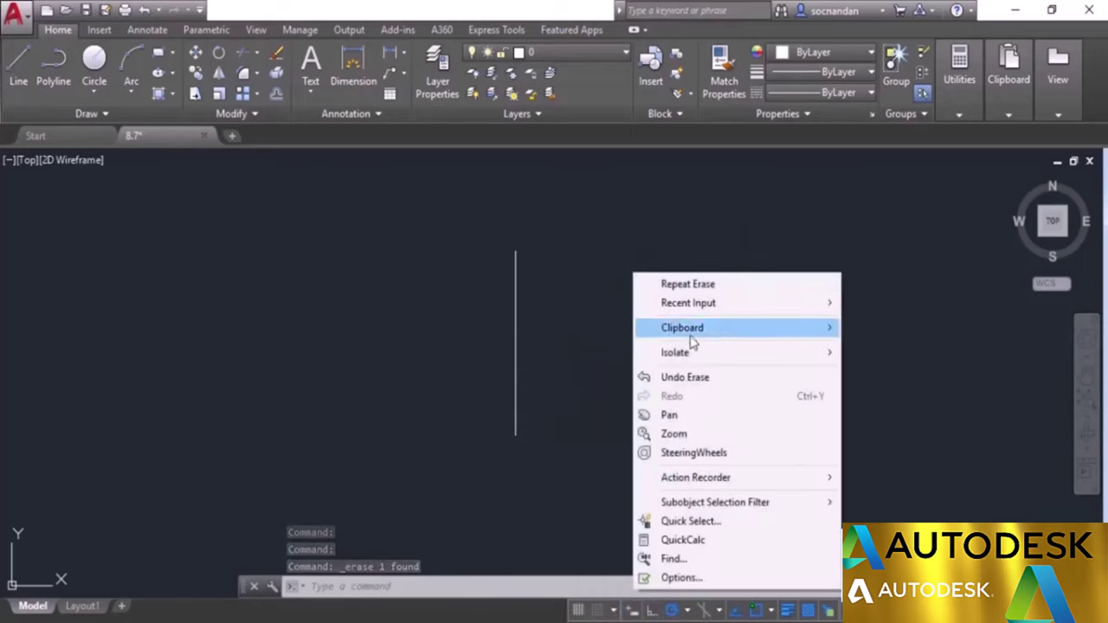
{"action": "mouse_move", "coordinate": [709, 355]}
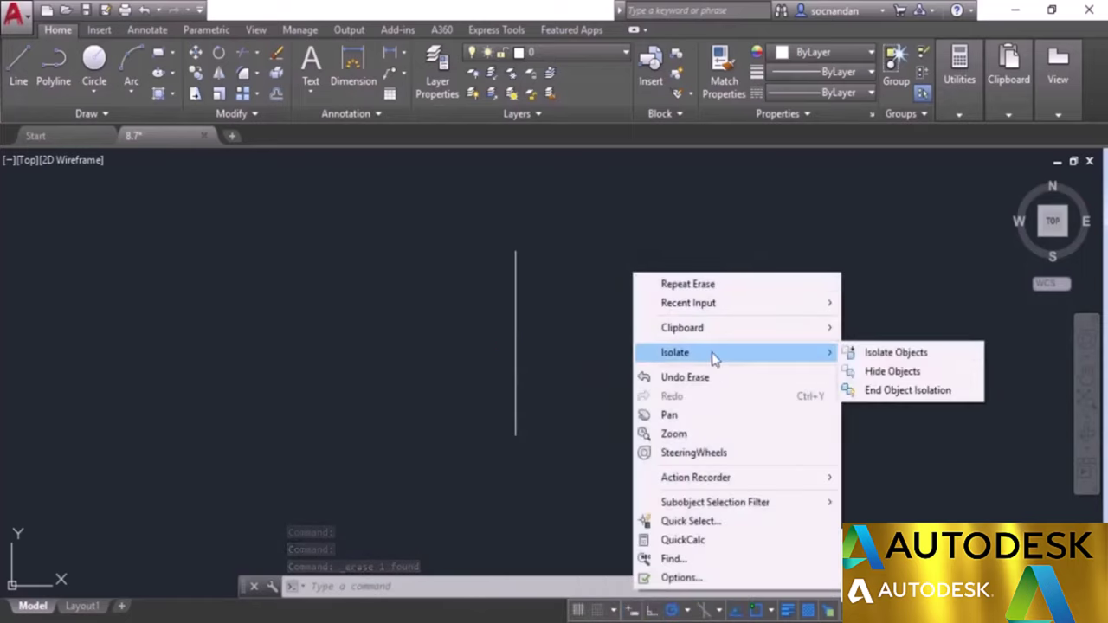
{"action": "left_click", "coordinate": [930, 391]}
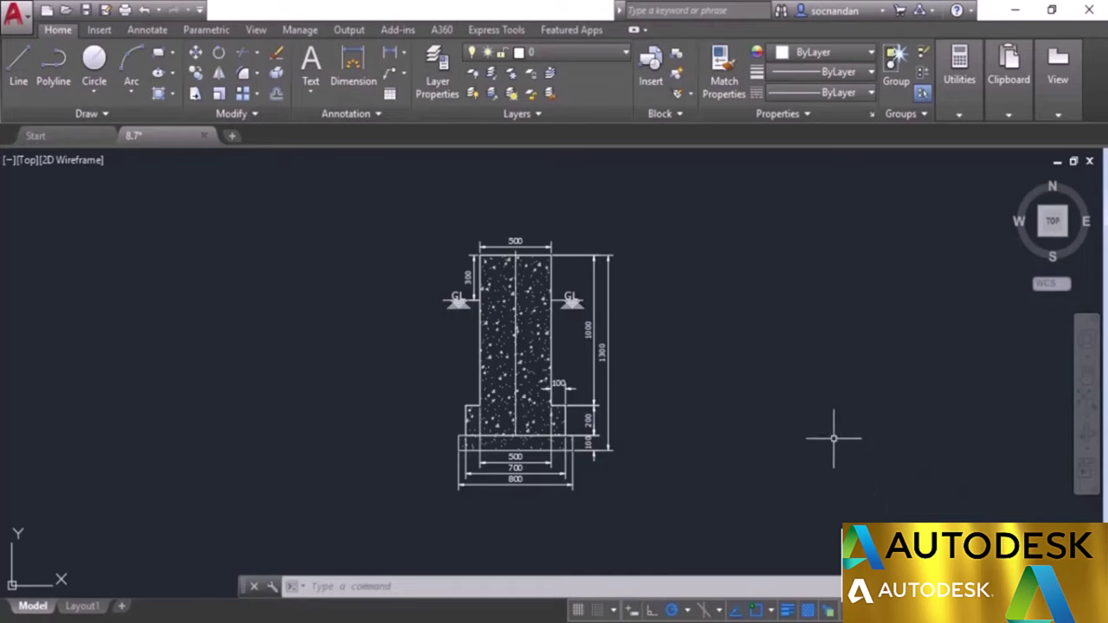
Step: Hide all dimensions, using Select Similar on the 1300 dimension, and end the object isolation to restore them
{"action": "left_click", "coordinate": [608, 337]}
{"action": "right_click", "coordinate": [649, 286]}
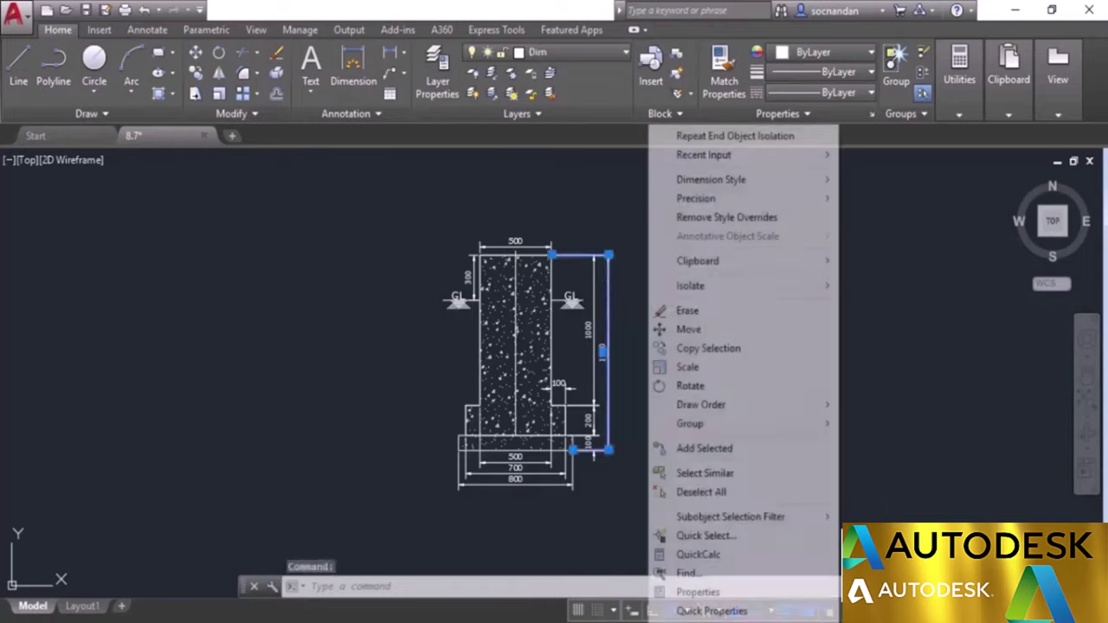
{"action": "left_click", "coordinate": [767, 474]}
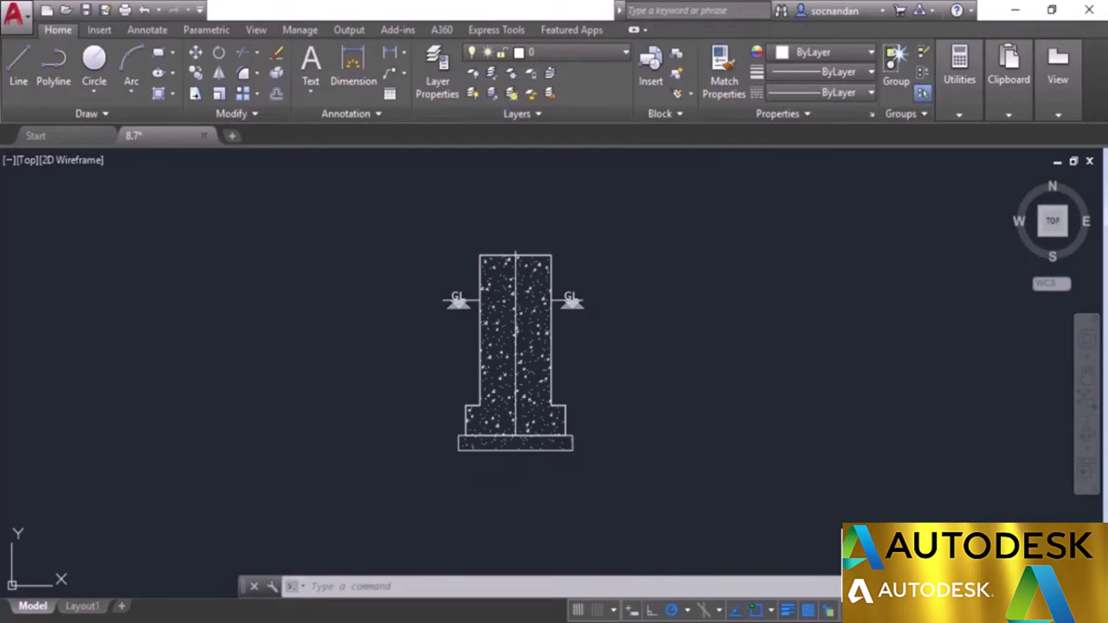
{"action": "left_click", "coordinate": [900, 611]}
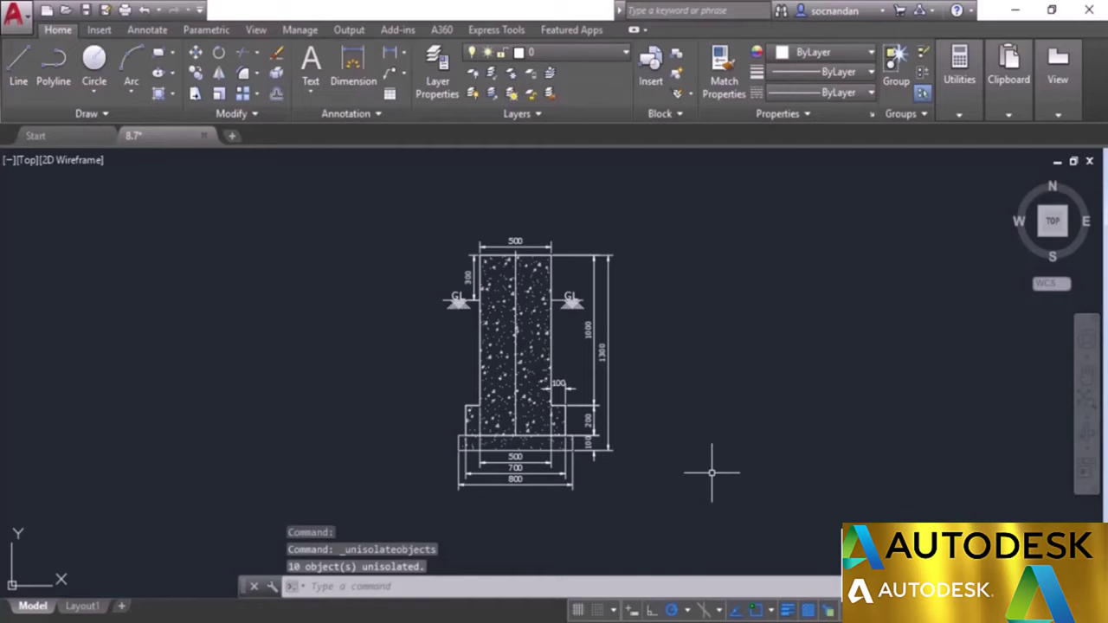